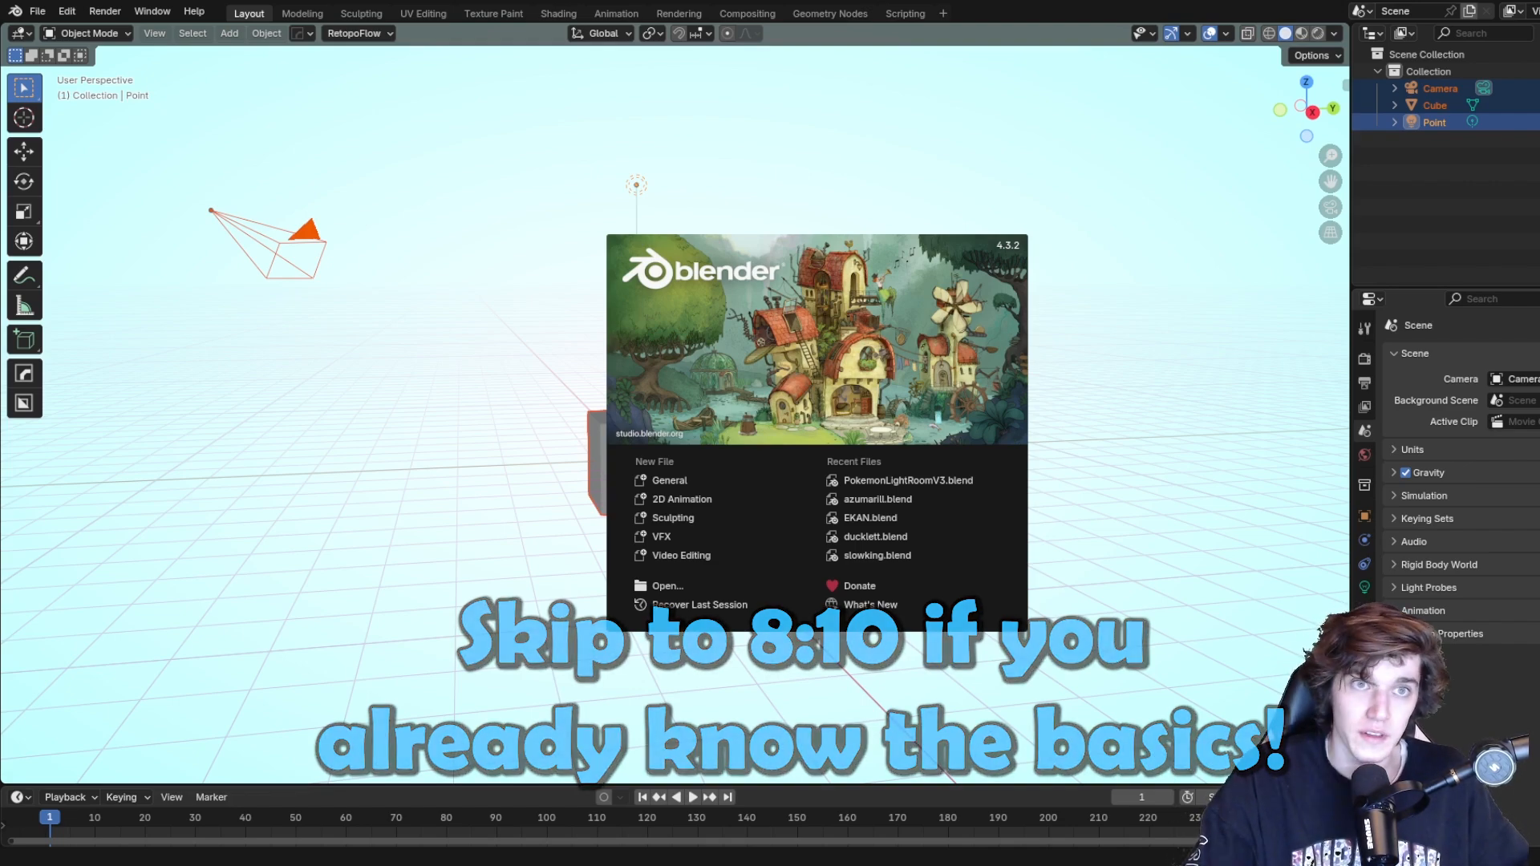
Start a new General file and clear the selection of the default objects.
left_click(710, 479)
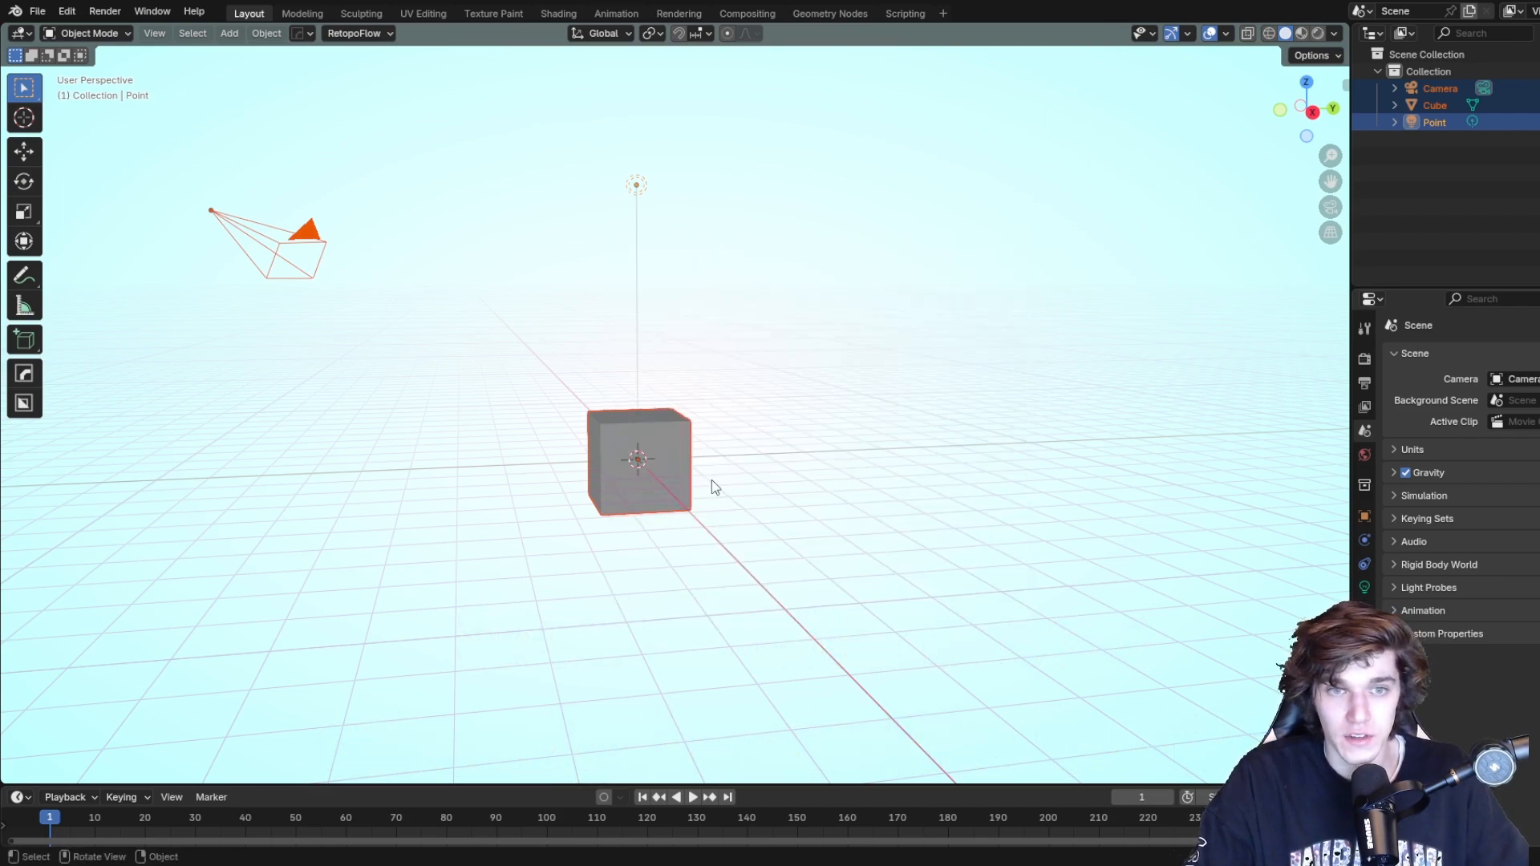
left_click(911, 436)
middle_click_drag(856, 326, 904, 332, "shift")
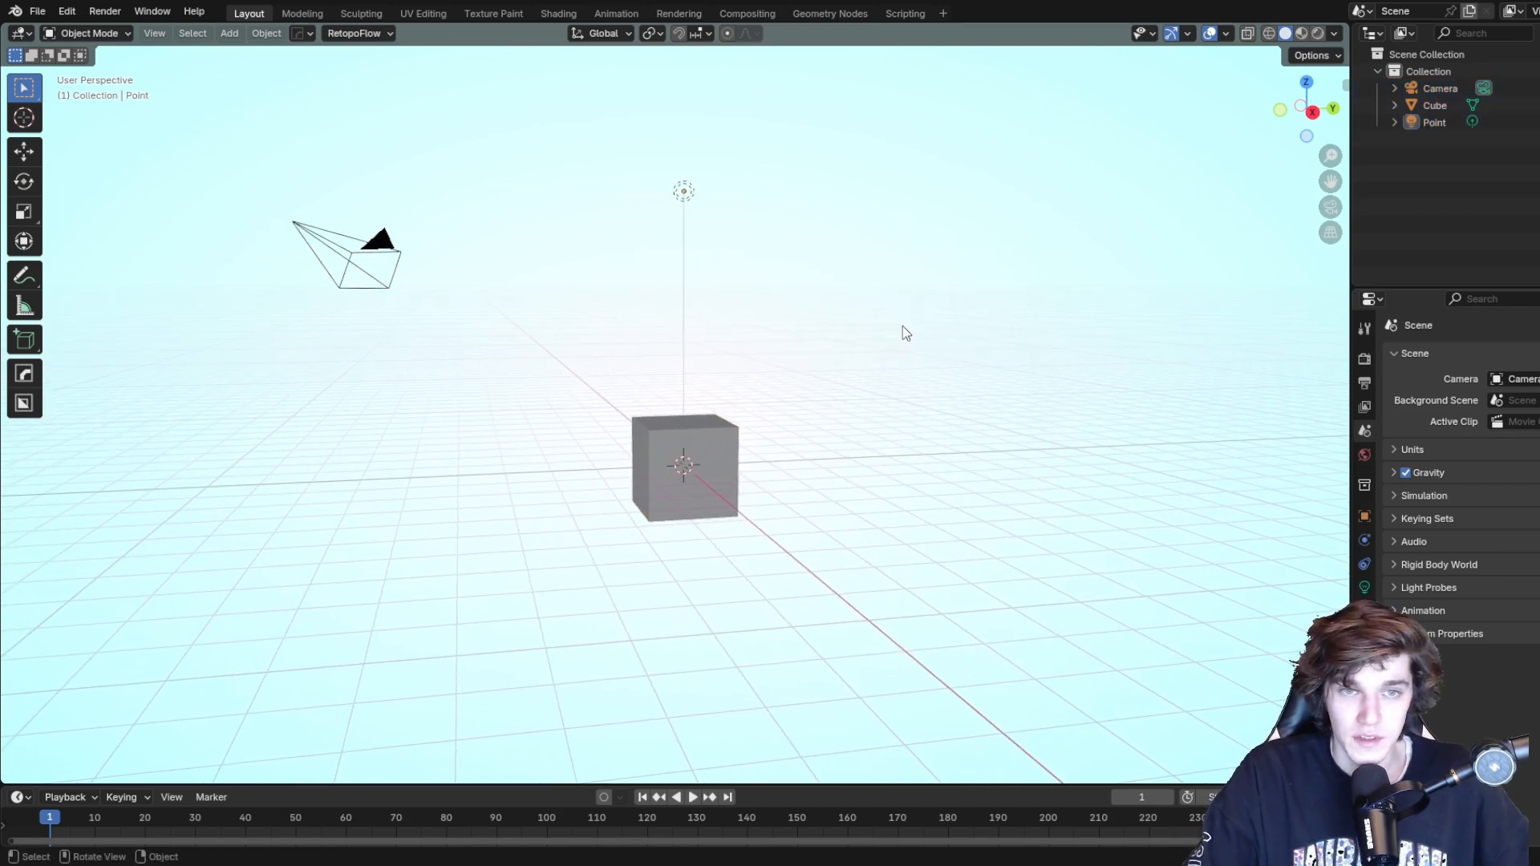
Select the camera, the light and the cube one at a time, and clear the selection.
left_click(367, 267)
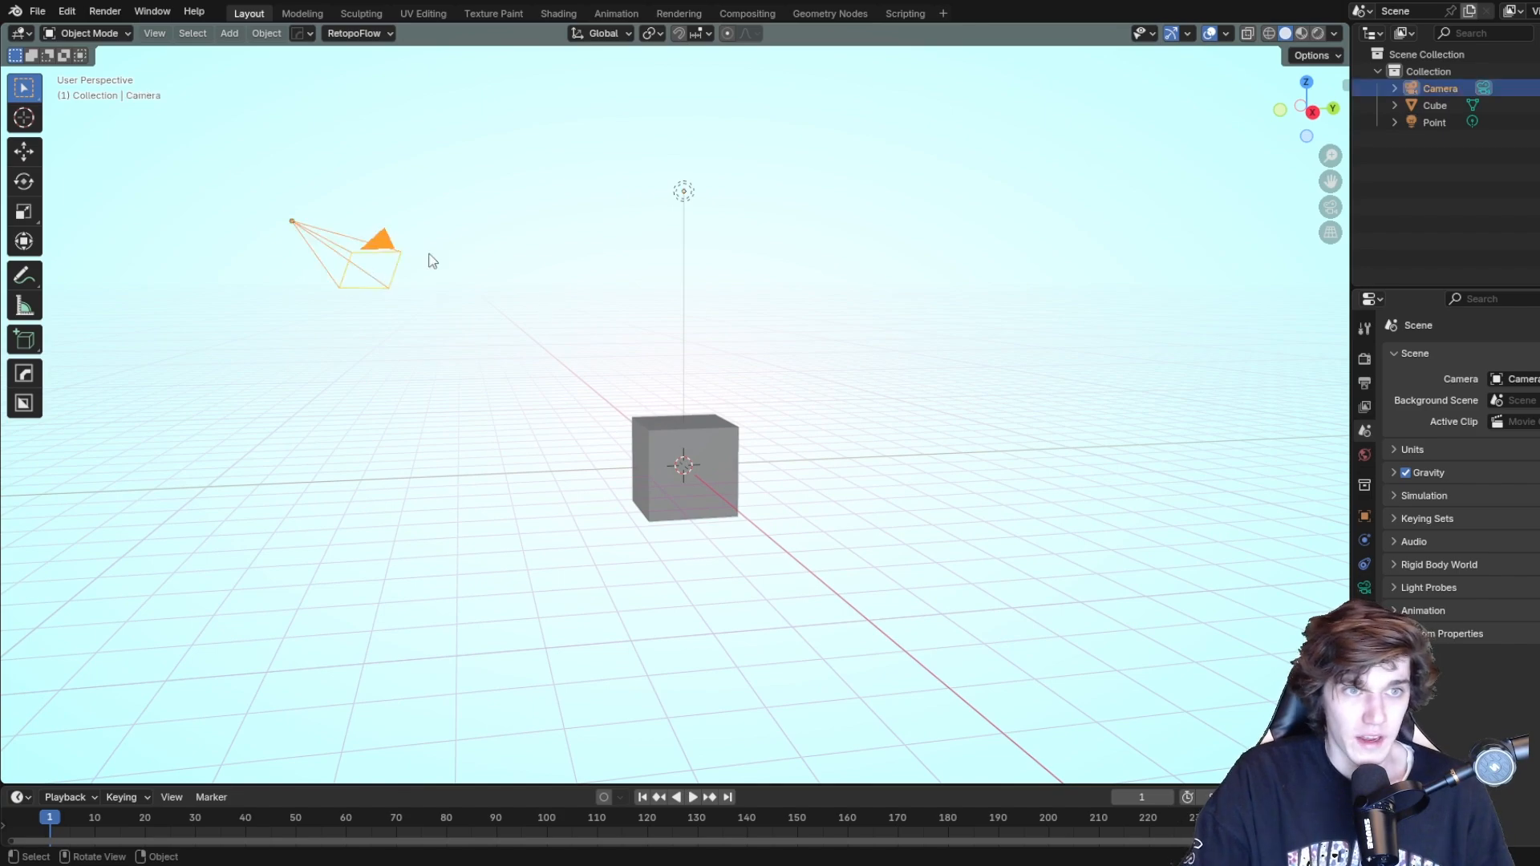
left_click(686, 192)
left_click(725, 486)
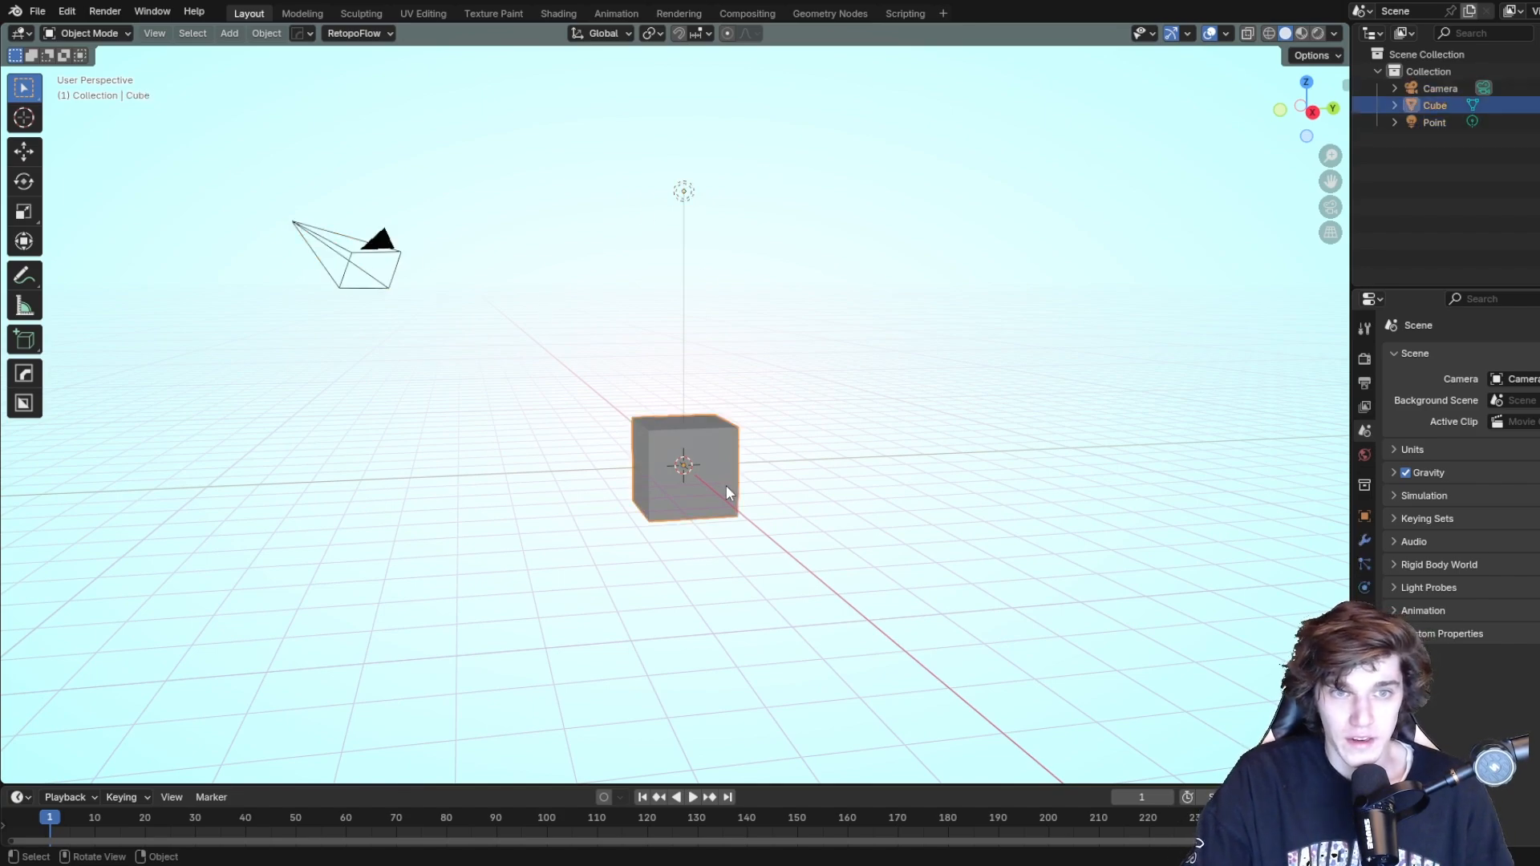
left_click(984, 463)
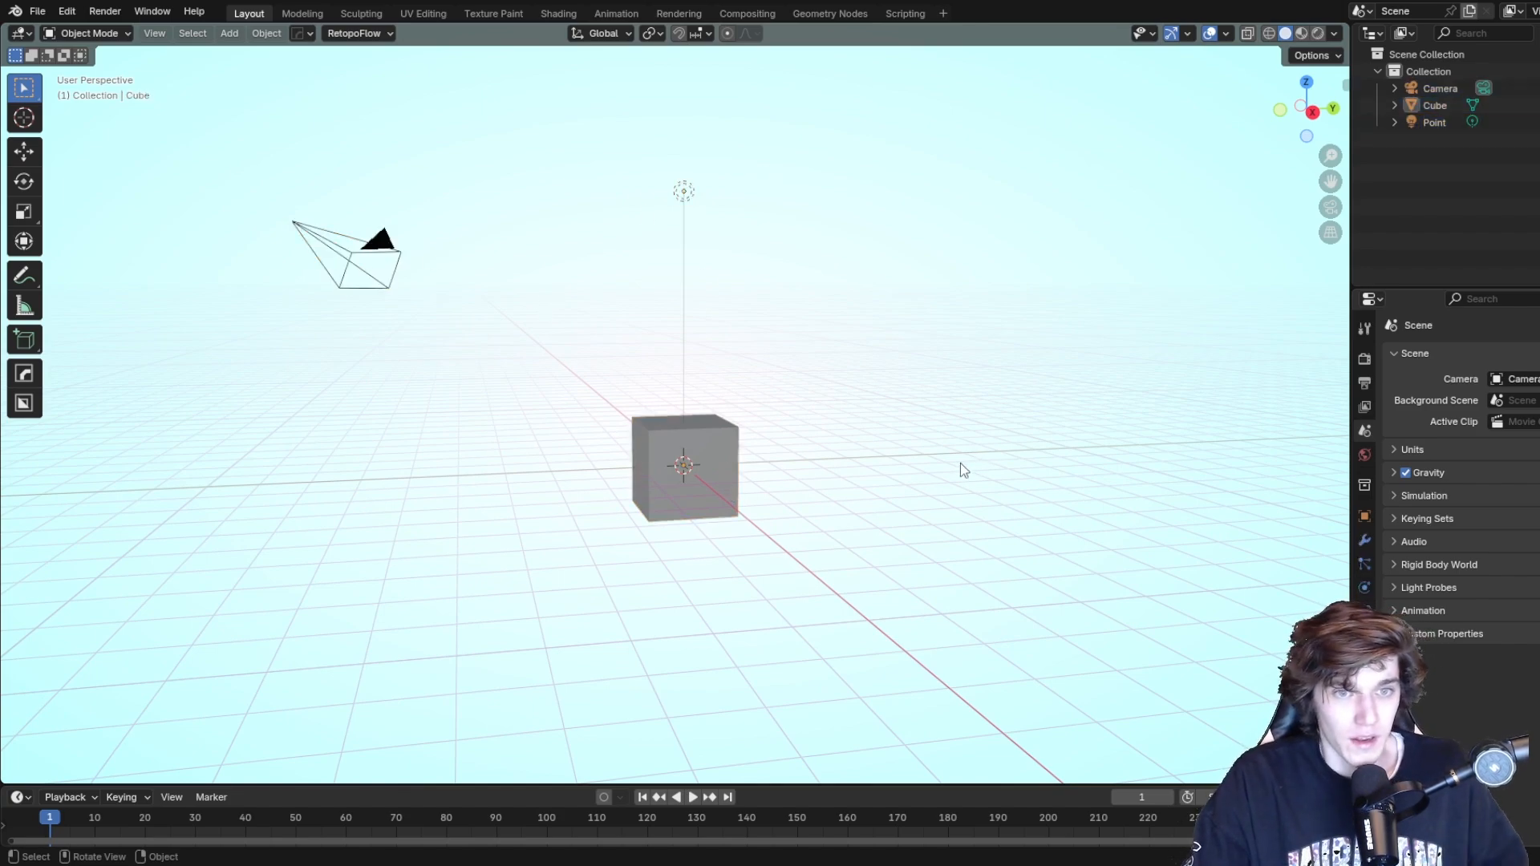
Select the cube, light and camera together, both one by one and by box selection, and deselect everything.
left_click(733, 492)
left_click(683, 191, "shift")
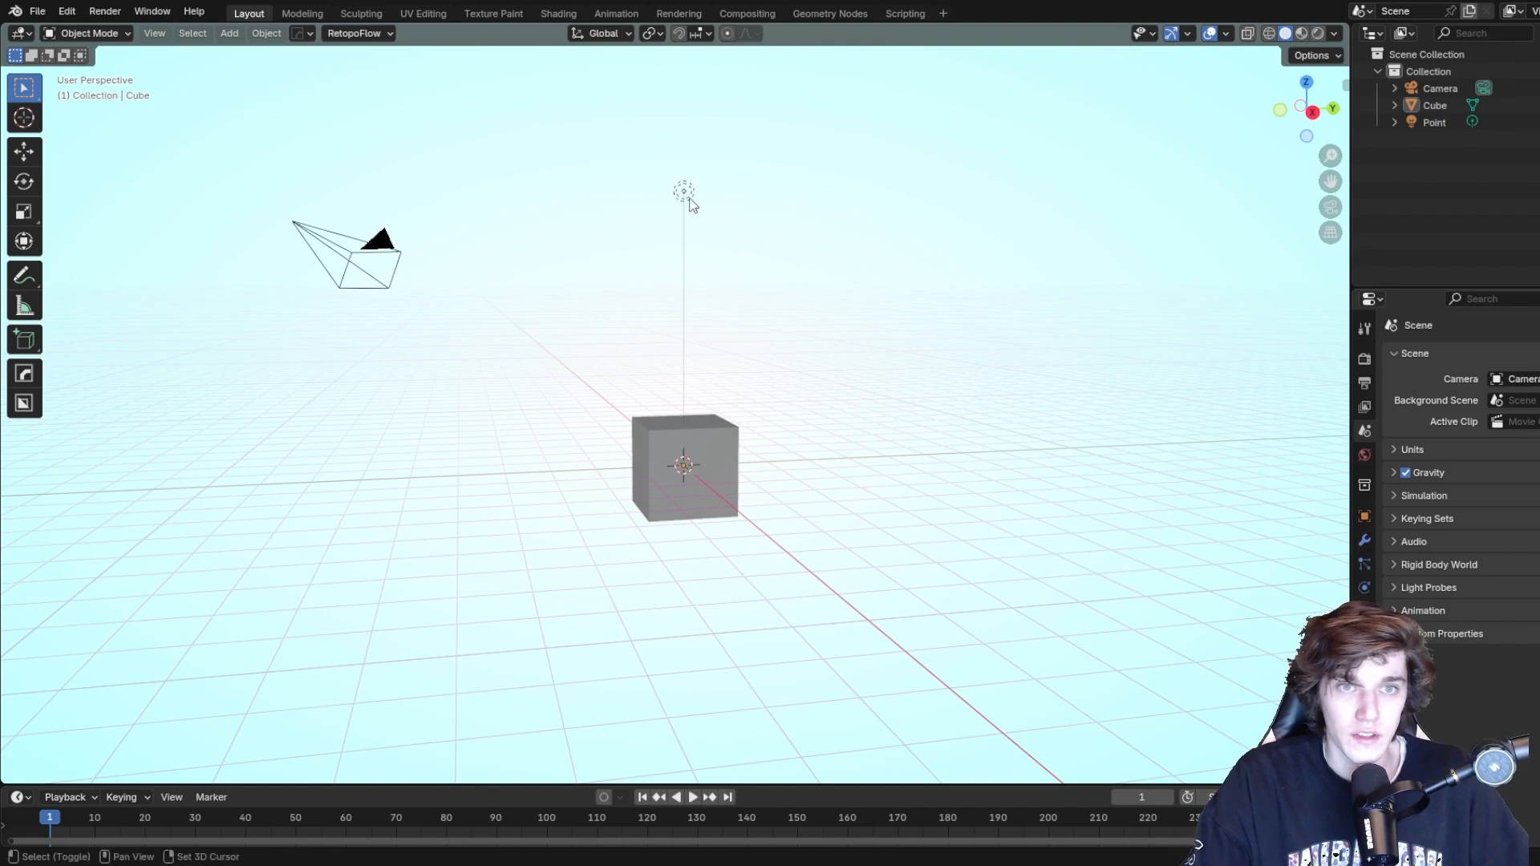
left_click(717, 460, "shift")
left_click(365, 259)
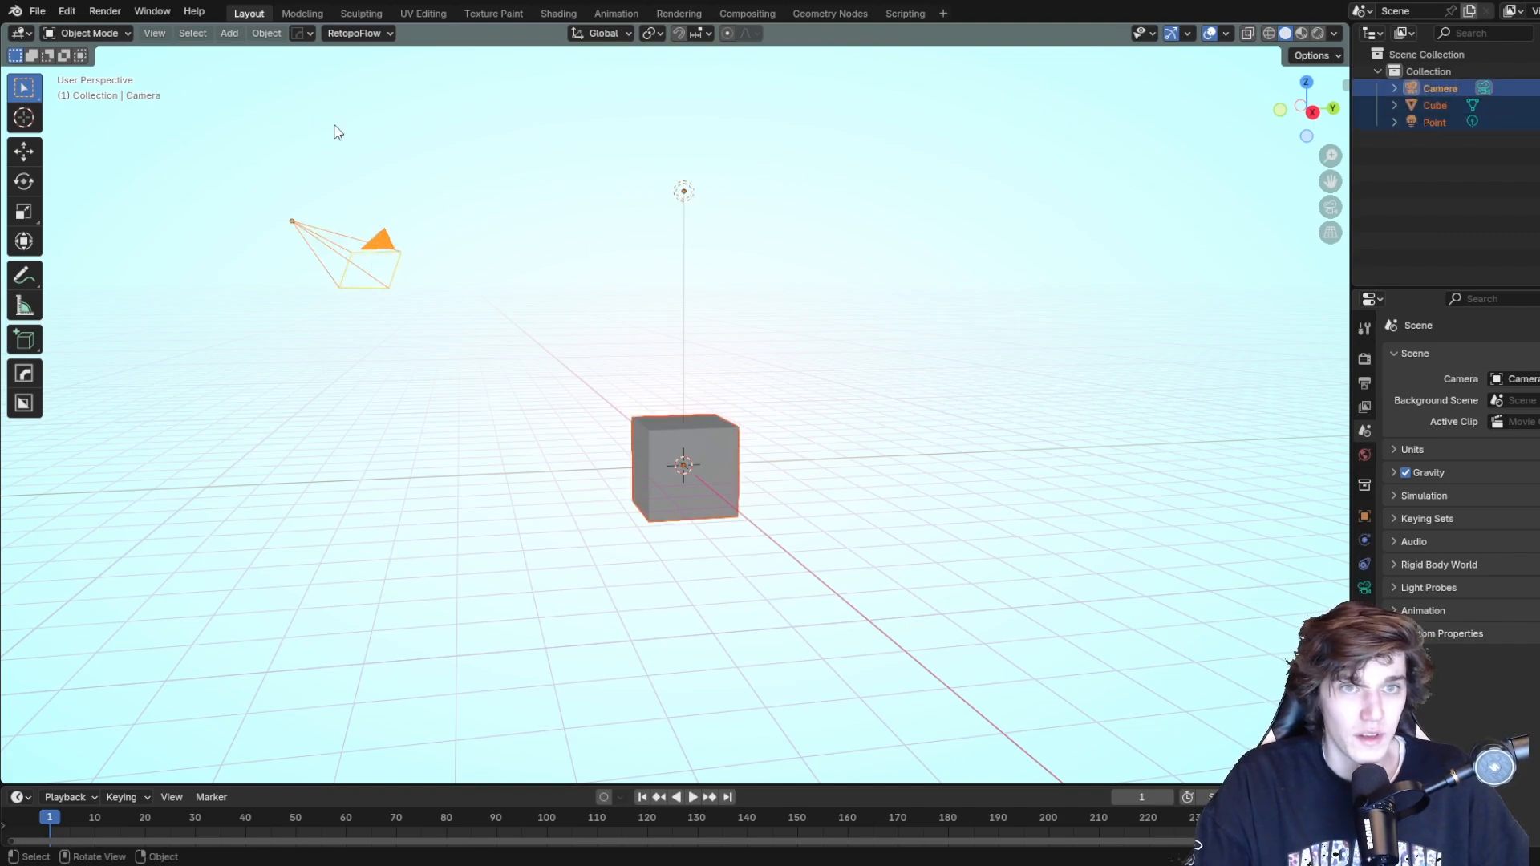
left_click_drag(272, 130, 1012, 586)
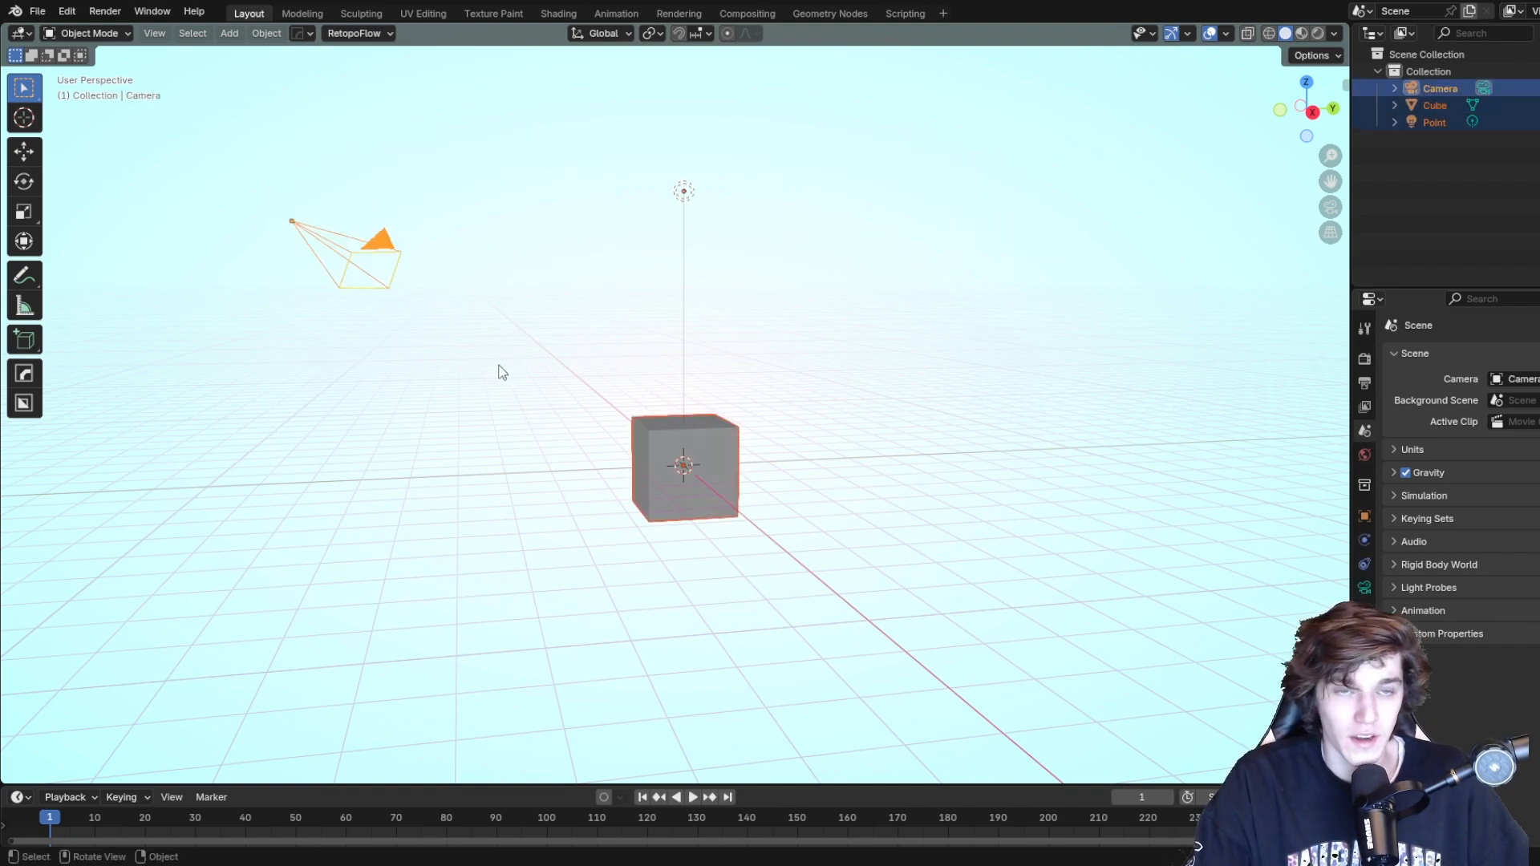
left_click(924, 329)
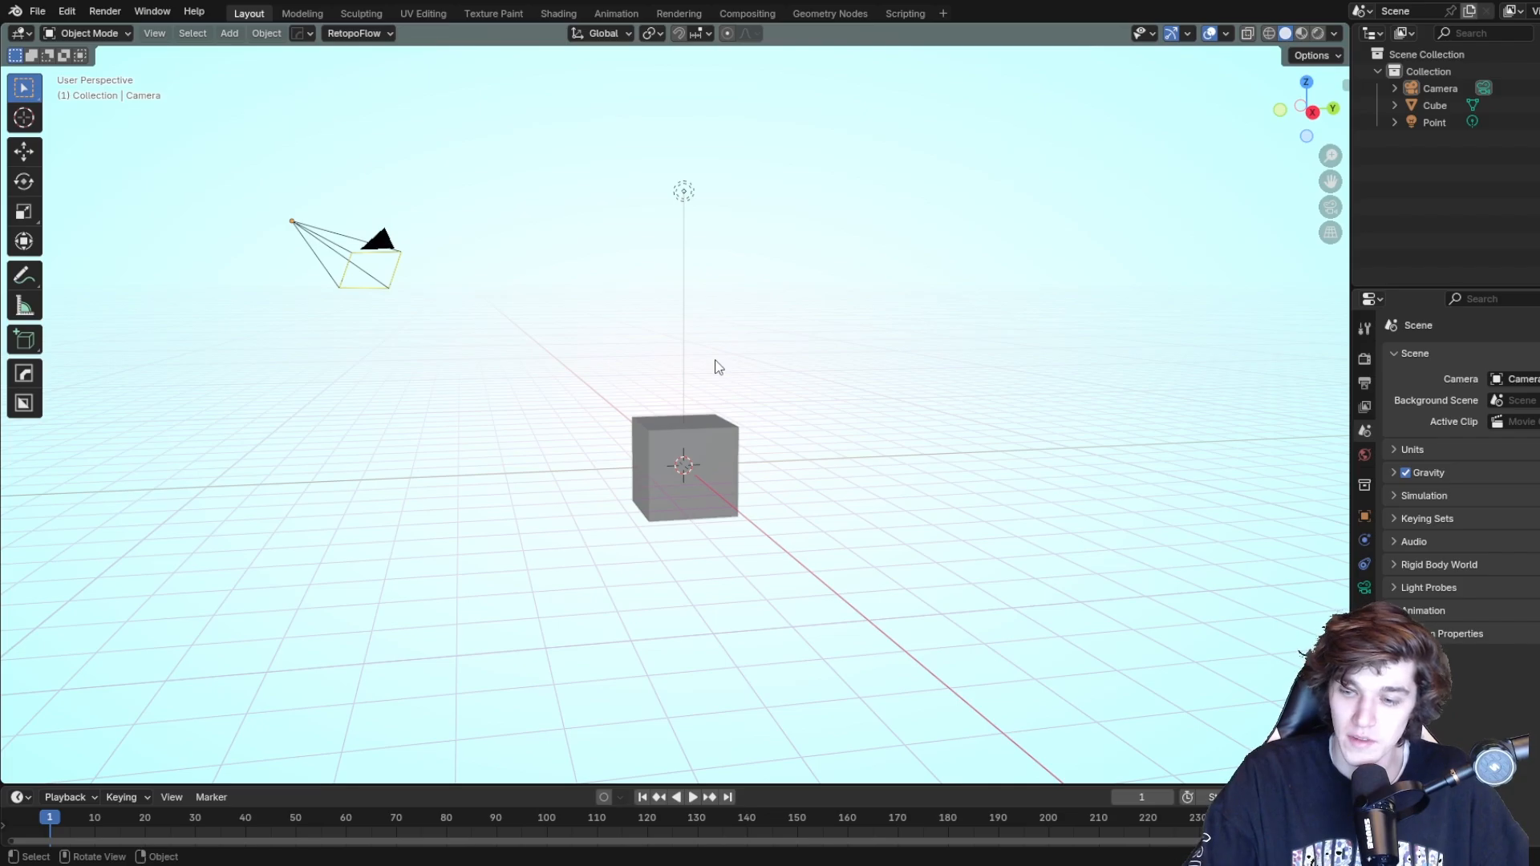
middle_click_drag(759, 321, 834, 353)
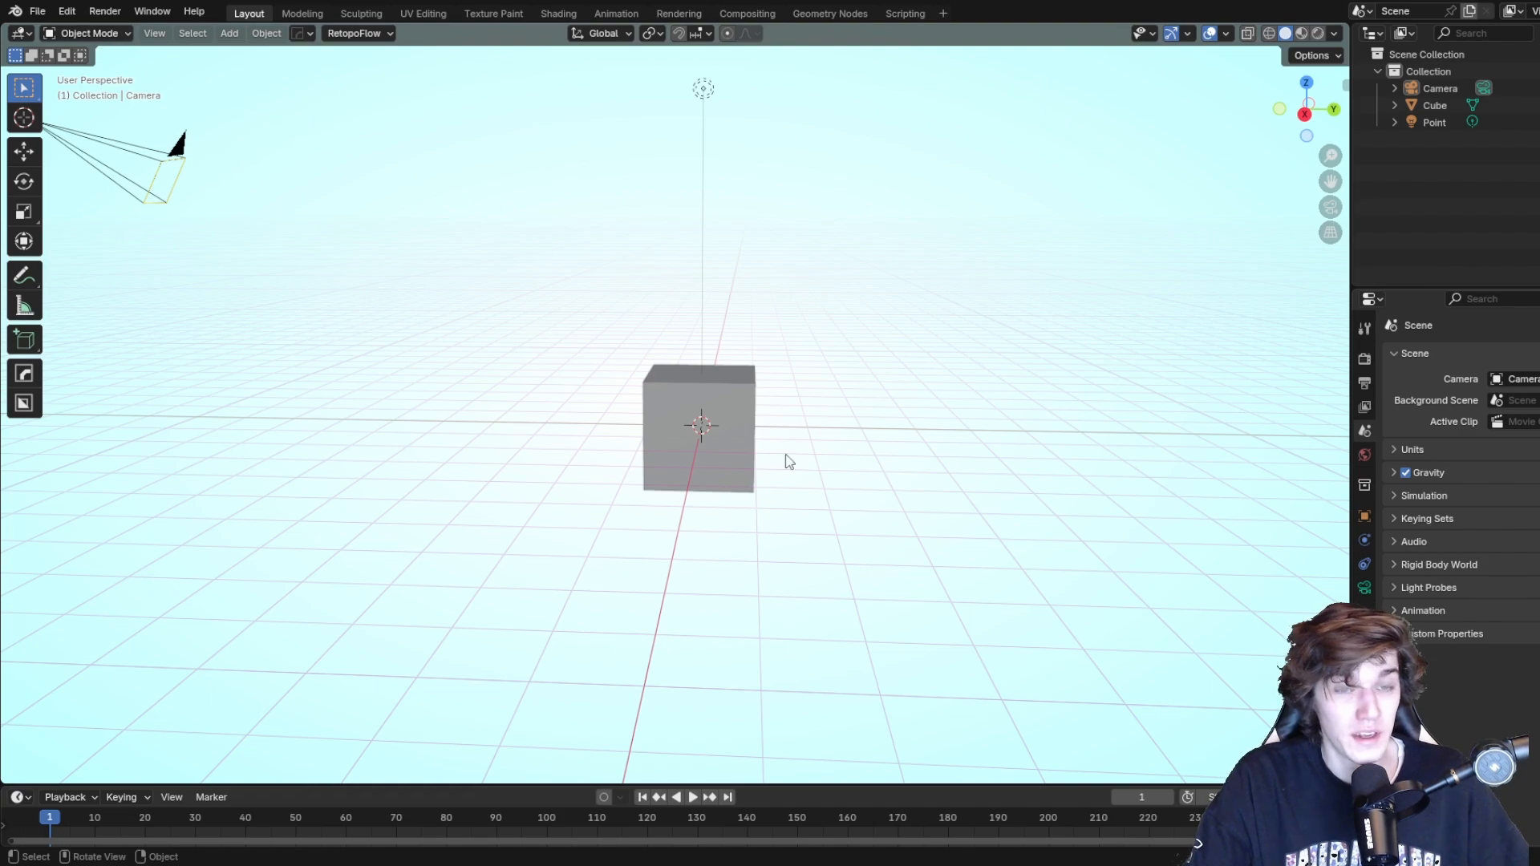
middle_click_drag(659, 423, 663, 493, "shift")
left_click(738, 521)
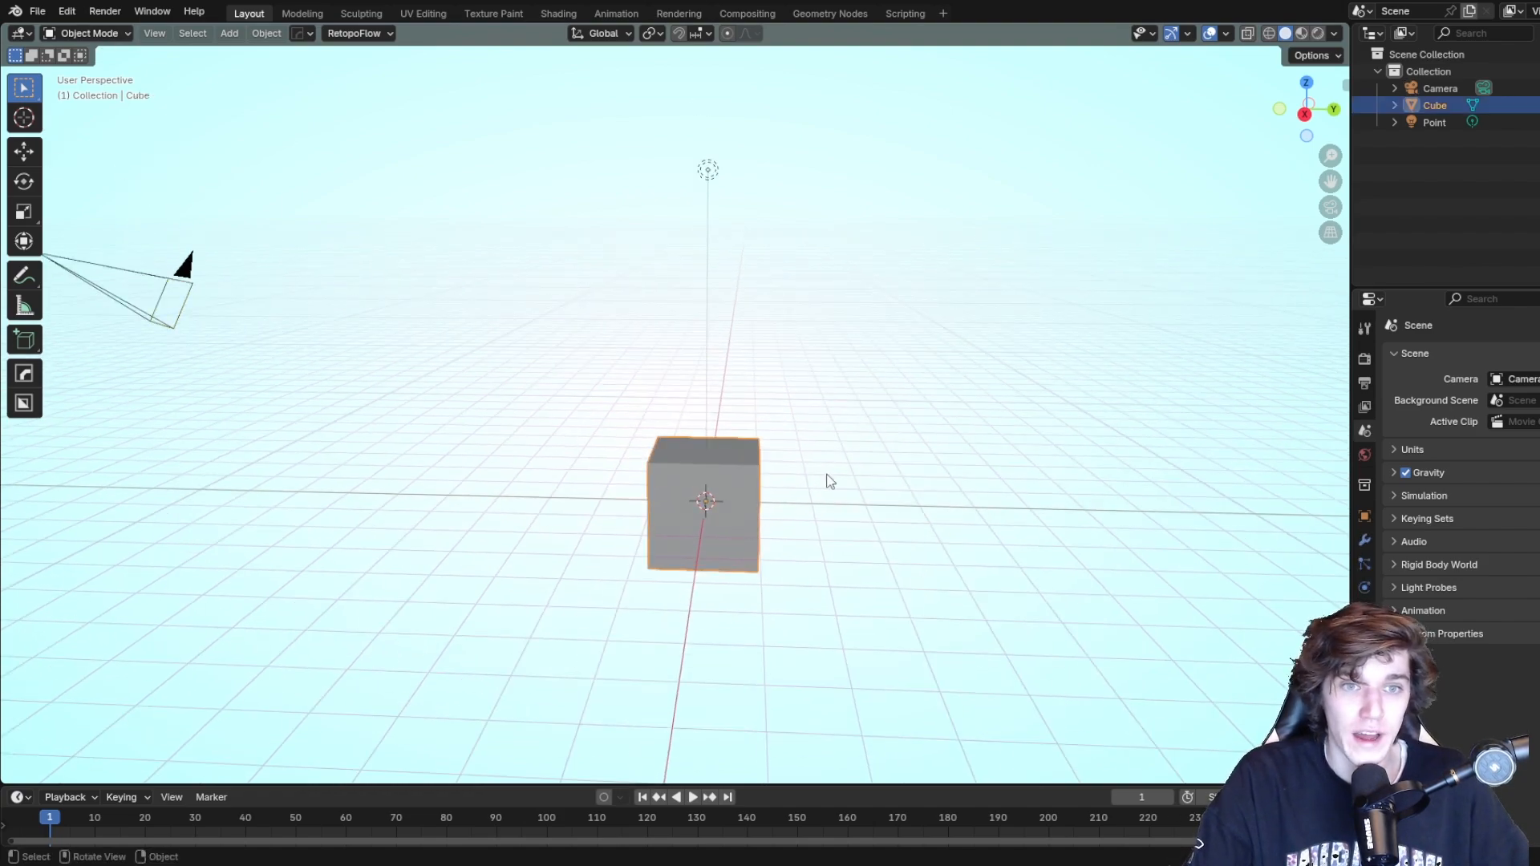
left_click(230, 33)
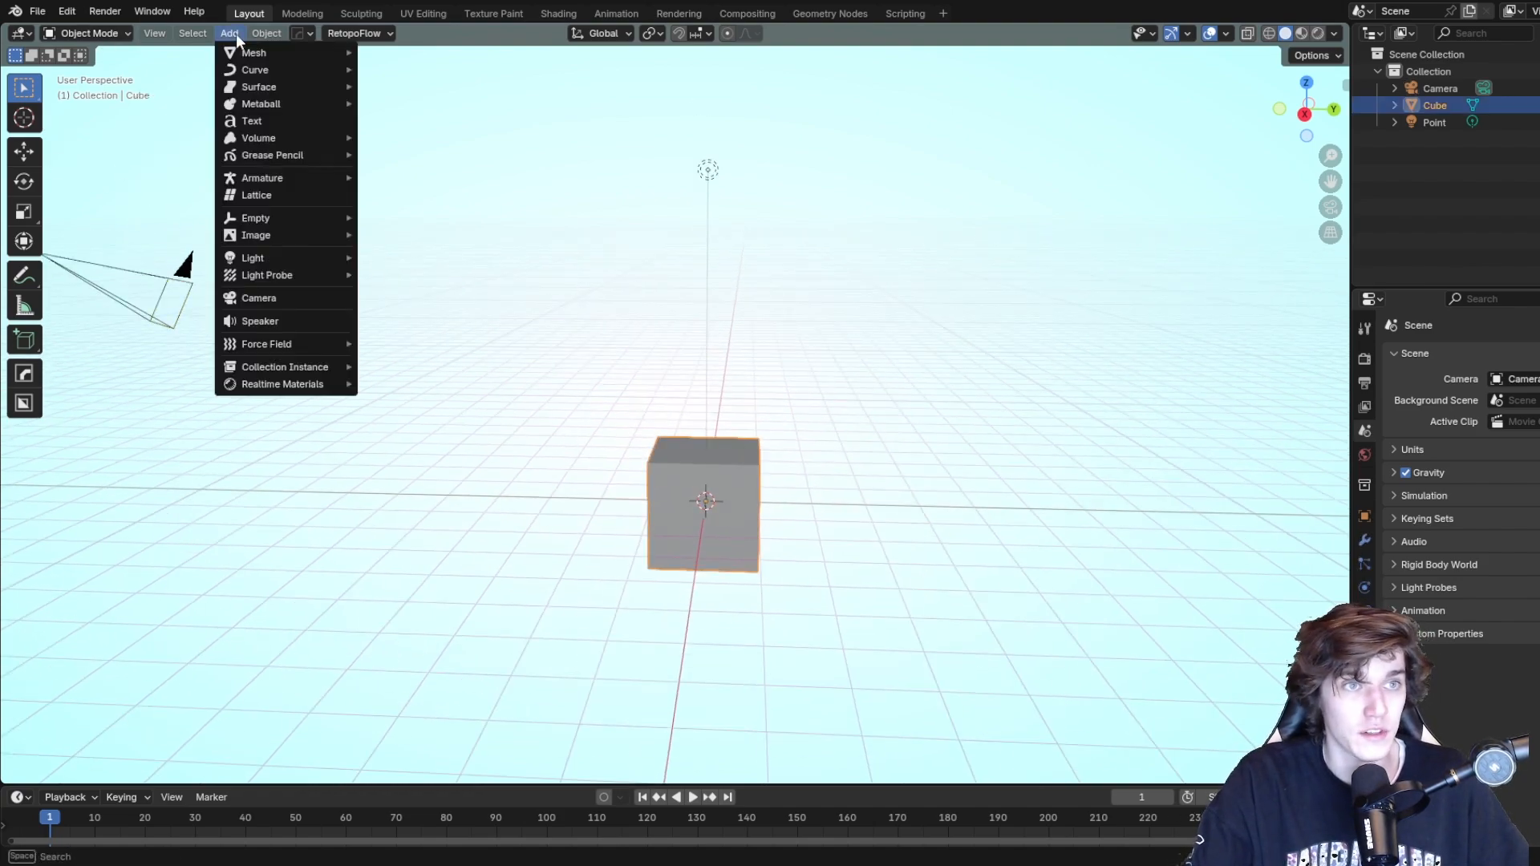
middle_click_drag(584, 296, 561, 255)
Delete all default objects from the scene: the camera, the cube and the point light.
left_click_drag(189, 214, 924, 645)
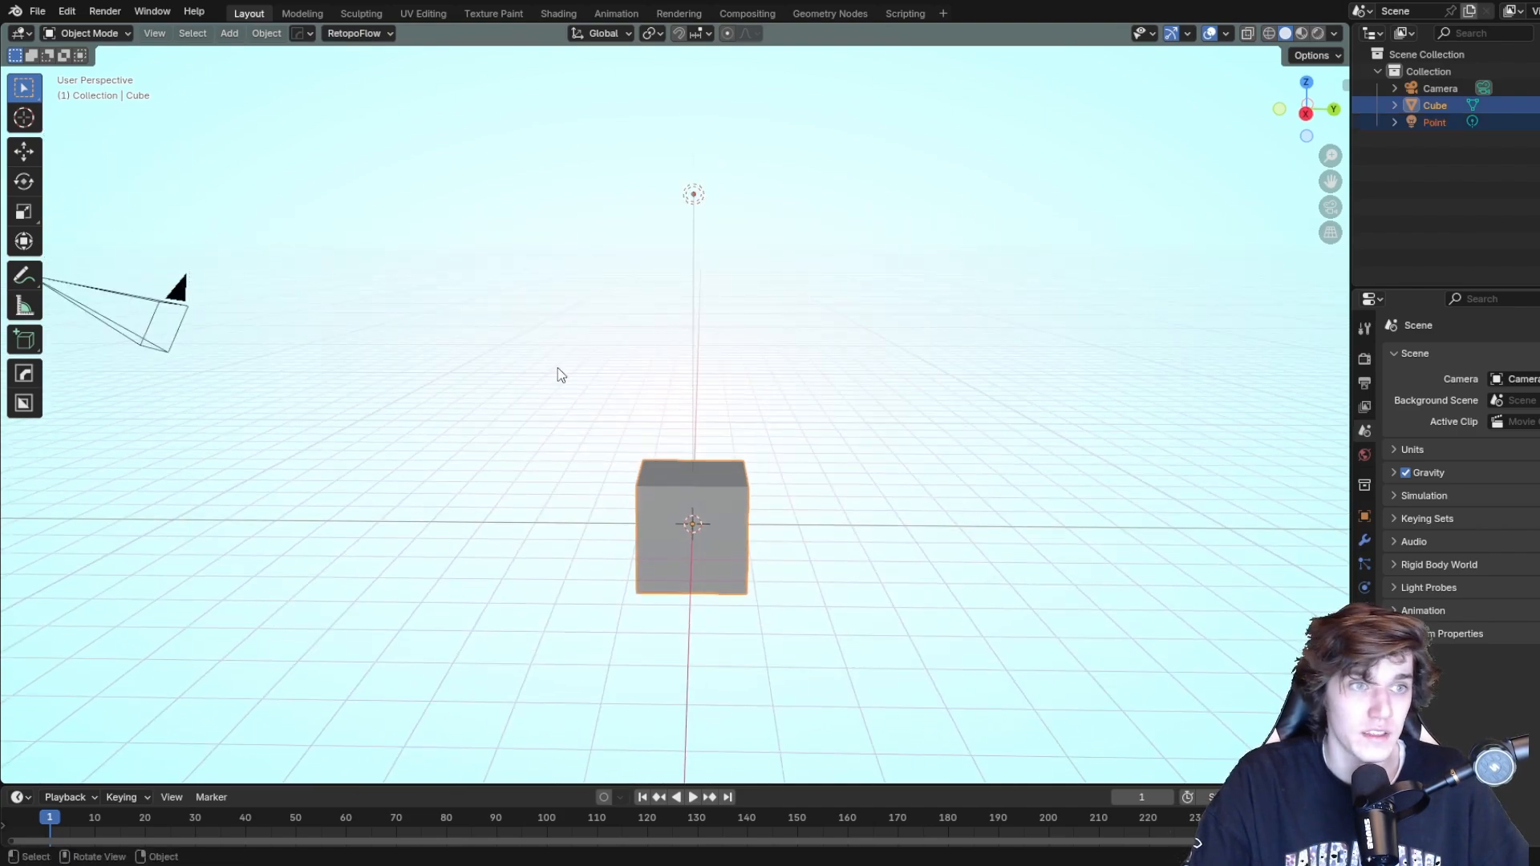
scroll(557, 368, "down", 2)
scroll(802, 397, "up", 2)
key("a")
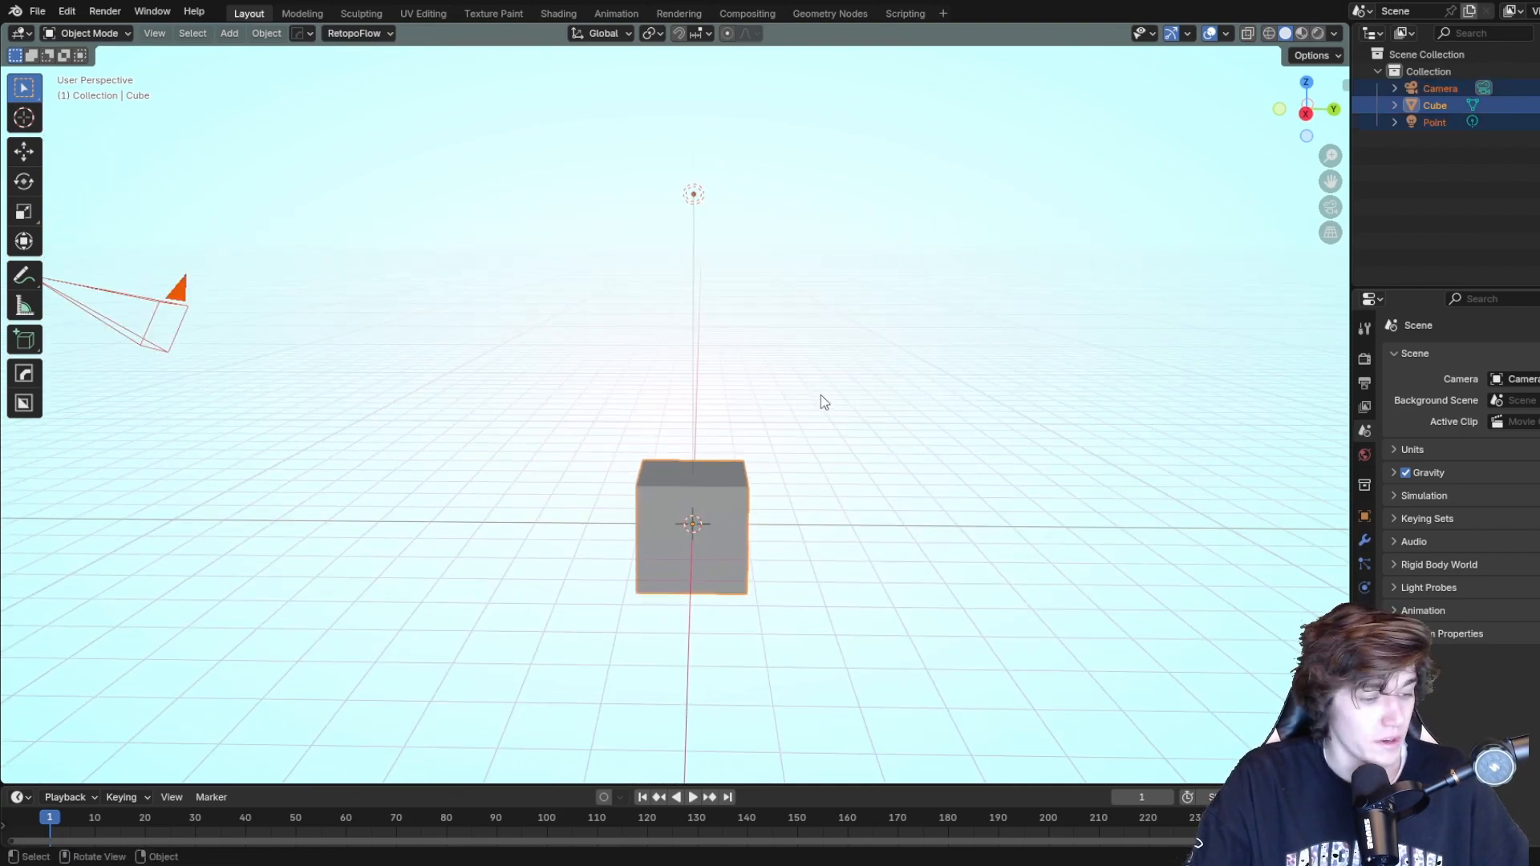
key("x")
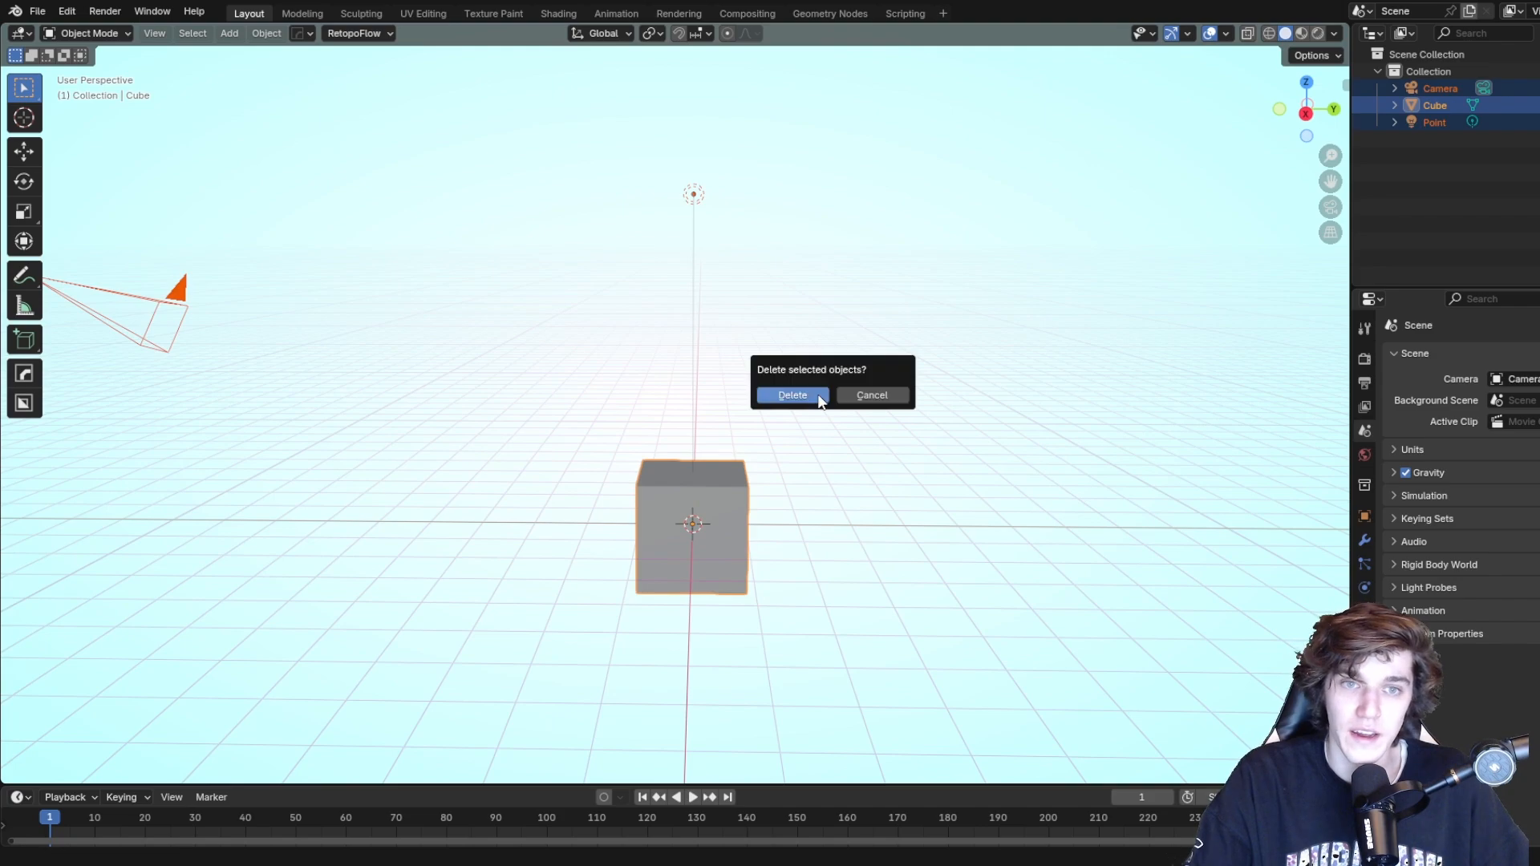
left_click(818, 395)
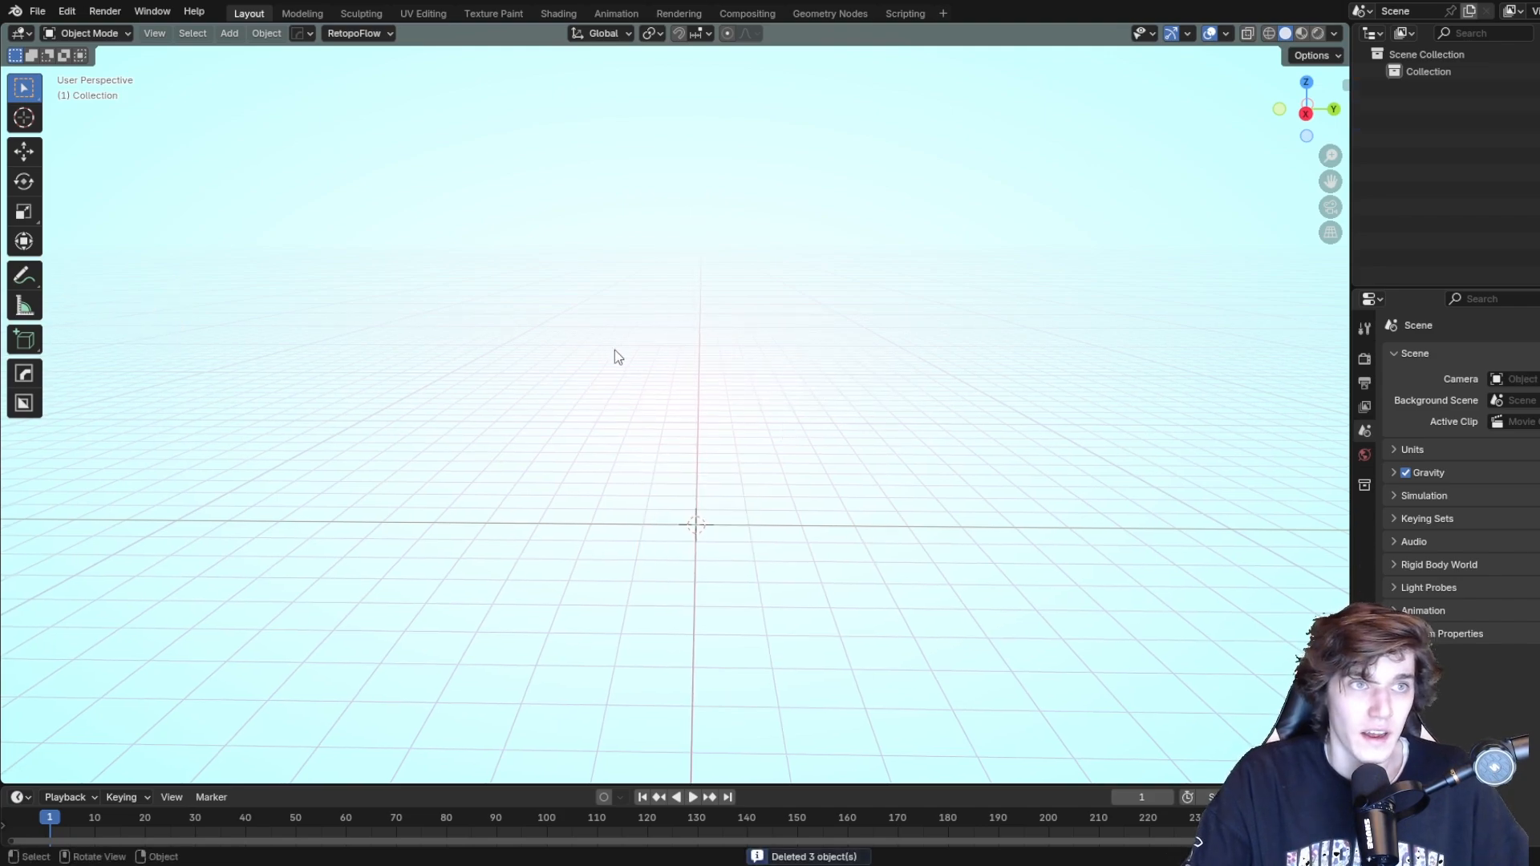
Add a UV sphere mesh at the world origin and scale it freehand, keeping it close to its default size.
middle_click_drag(621, 351, 642, 343)
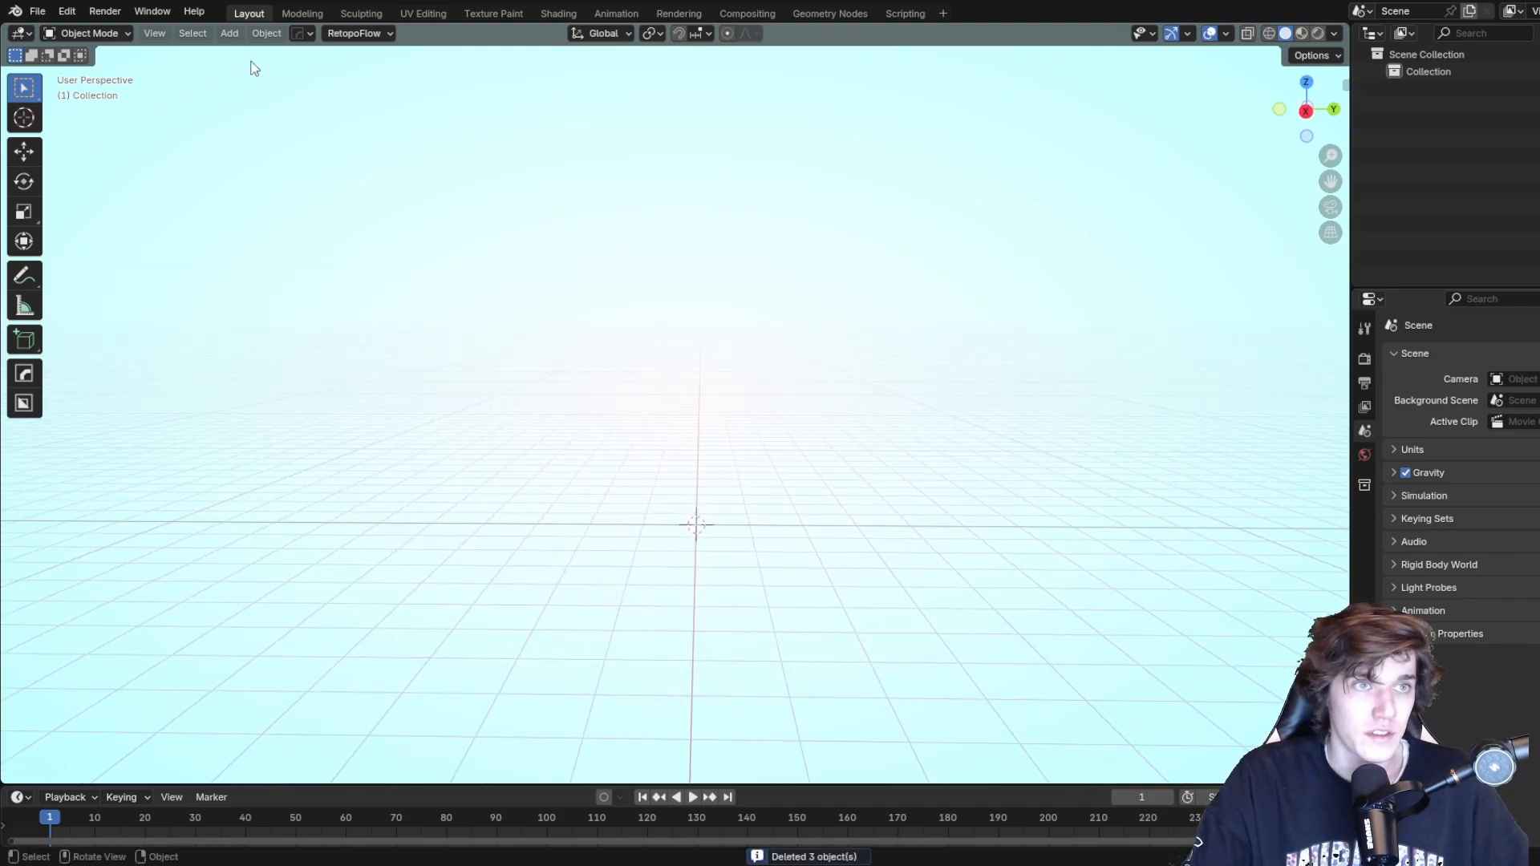
left_click(230, 36)
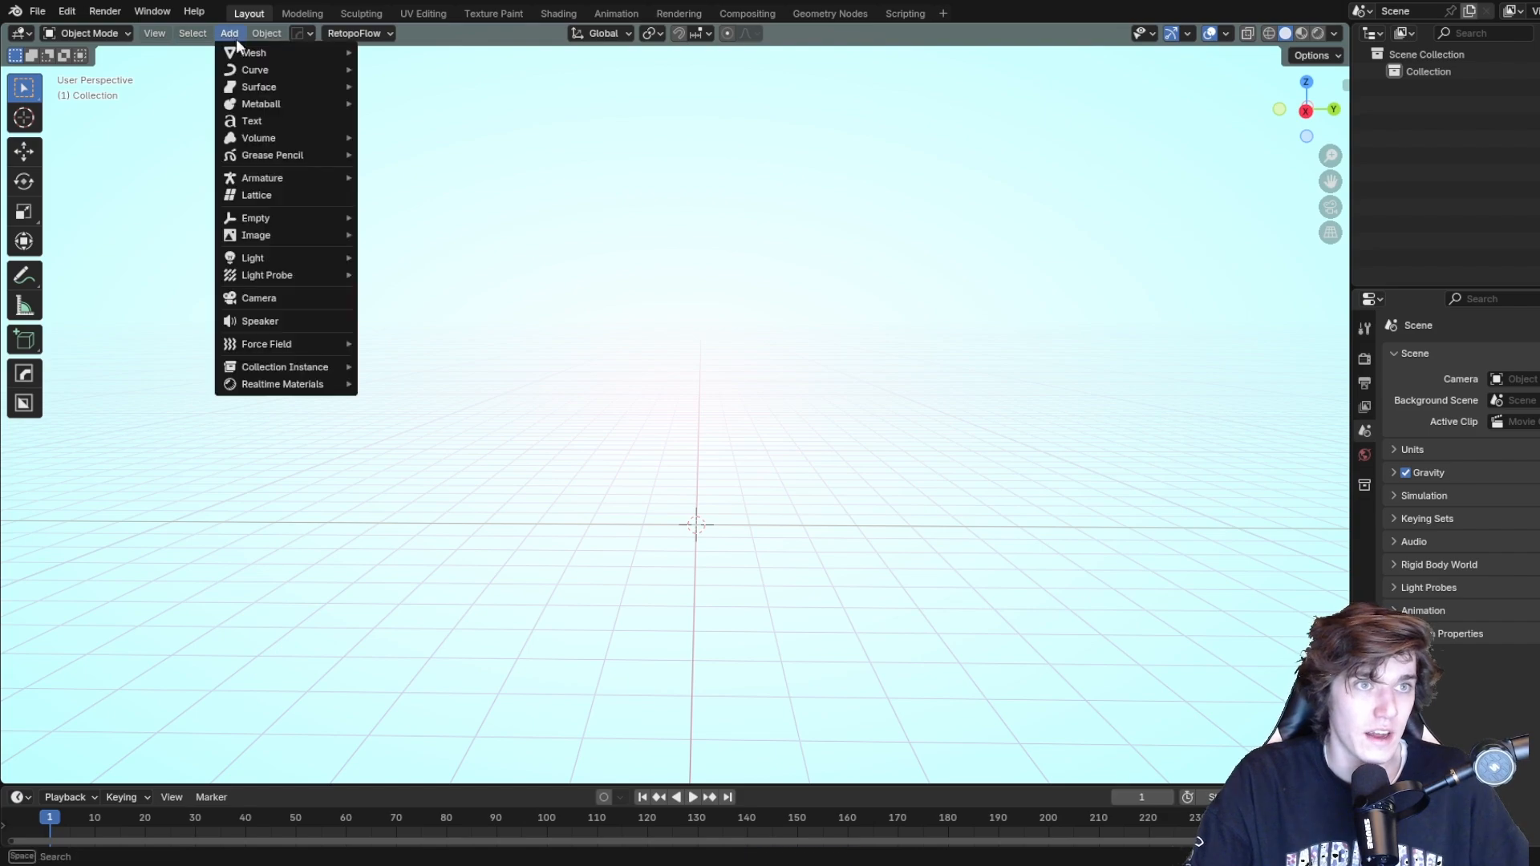
mouse_move(265, 52)
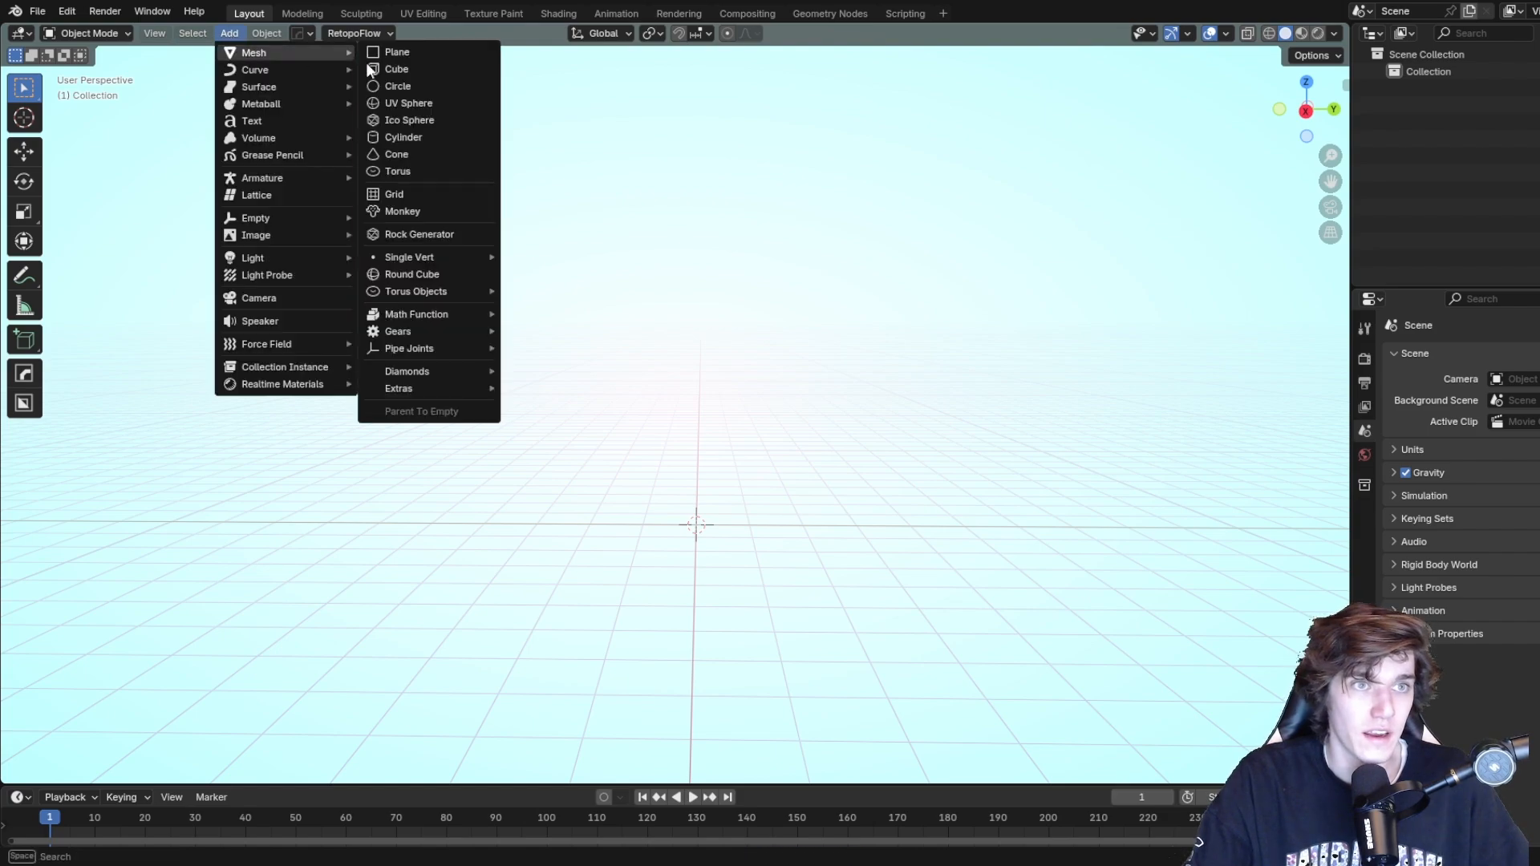
left_click(412, 103)
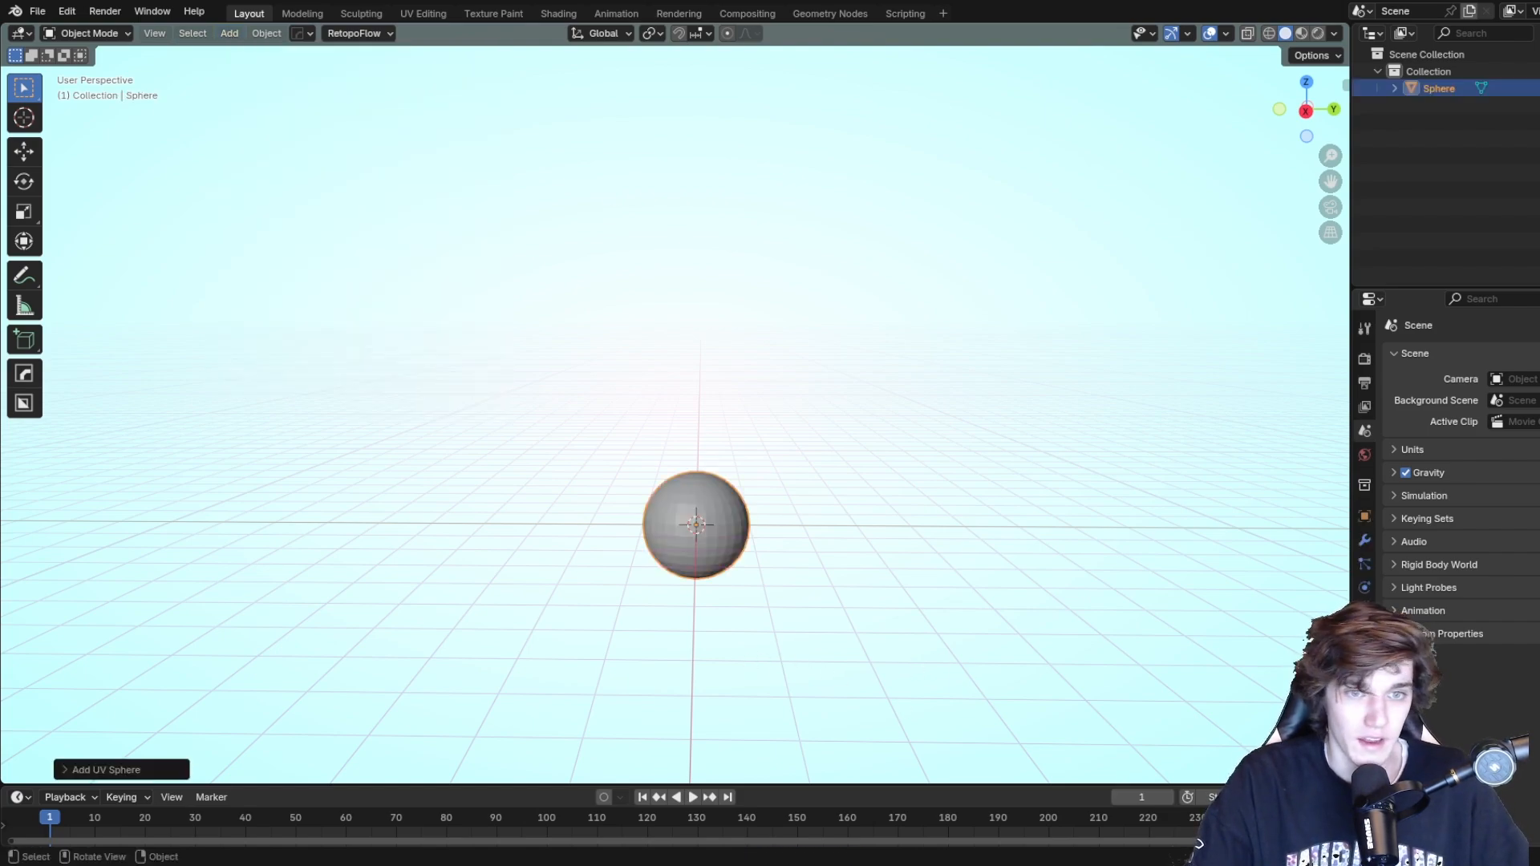
key("s")
left_click(792, 638)
middle_click_drag(802, 650, 818, 602)
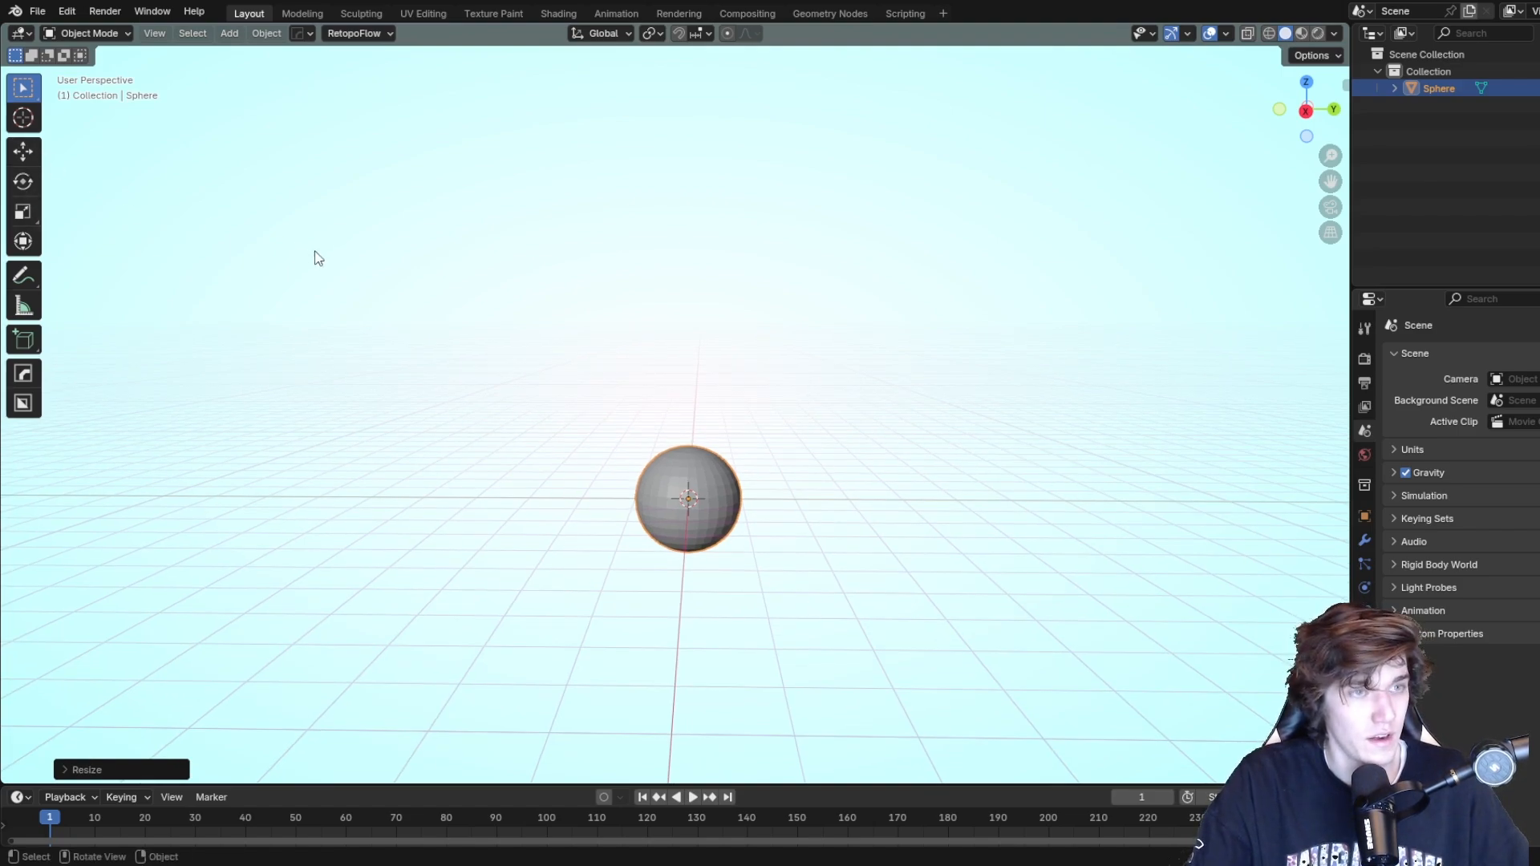
Hide and show the viewport's toolbar twice.
key("t")
key("t")
key("t")
key("t")
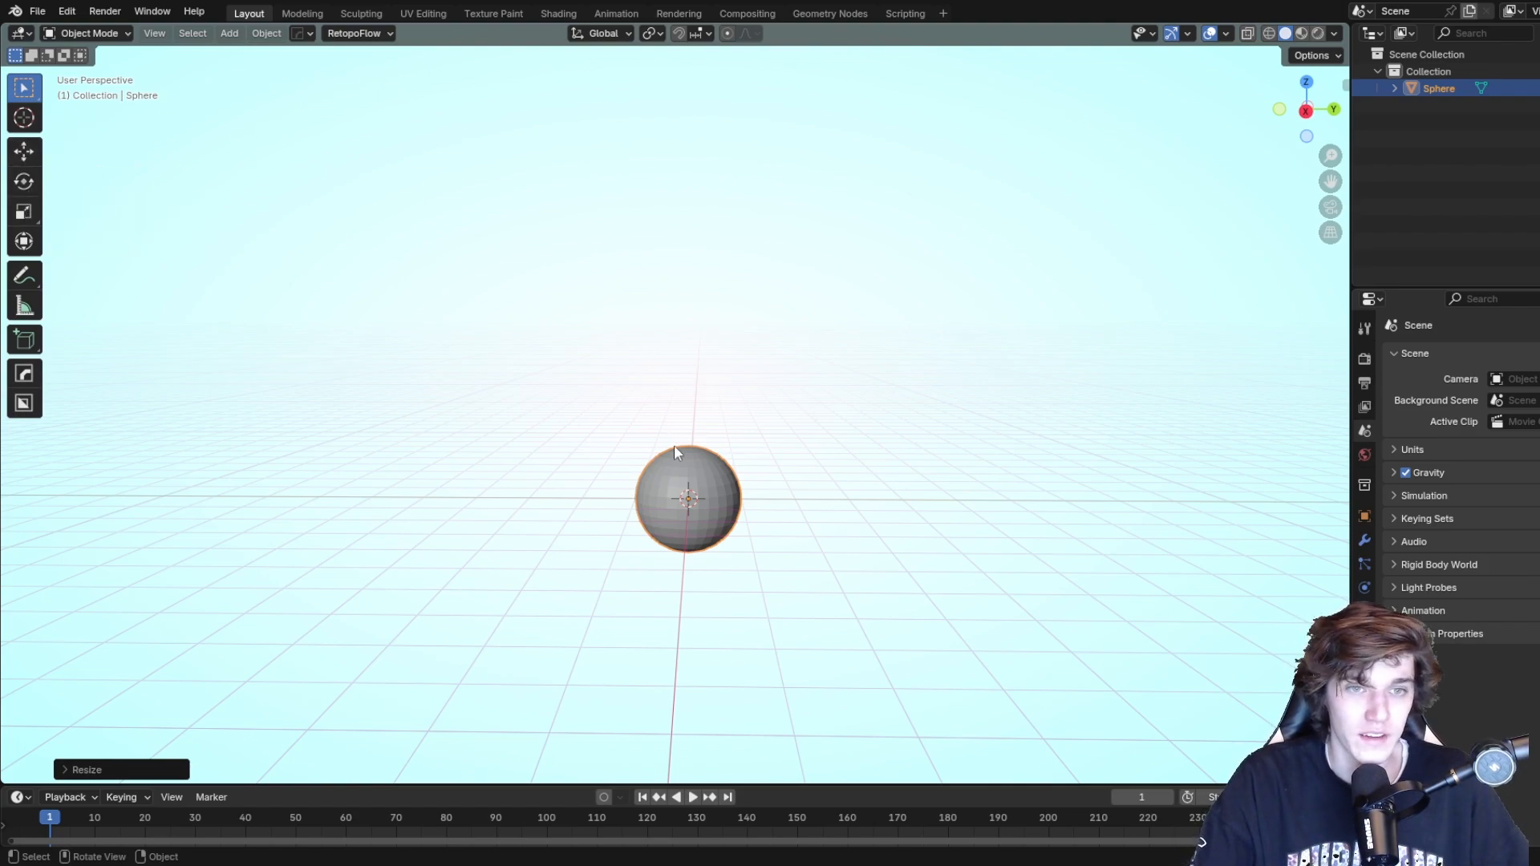
Try moving the sphere upward, enlarging it and rotating it freehand, and undo these transforms.
middle_click_drag(769, 447, 762, 441)
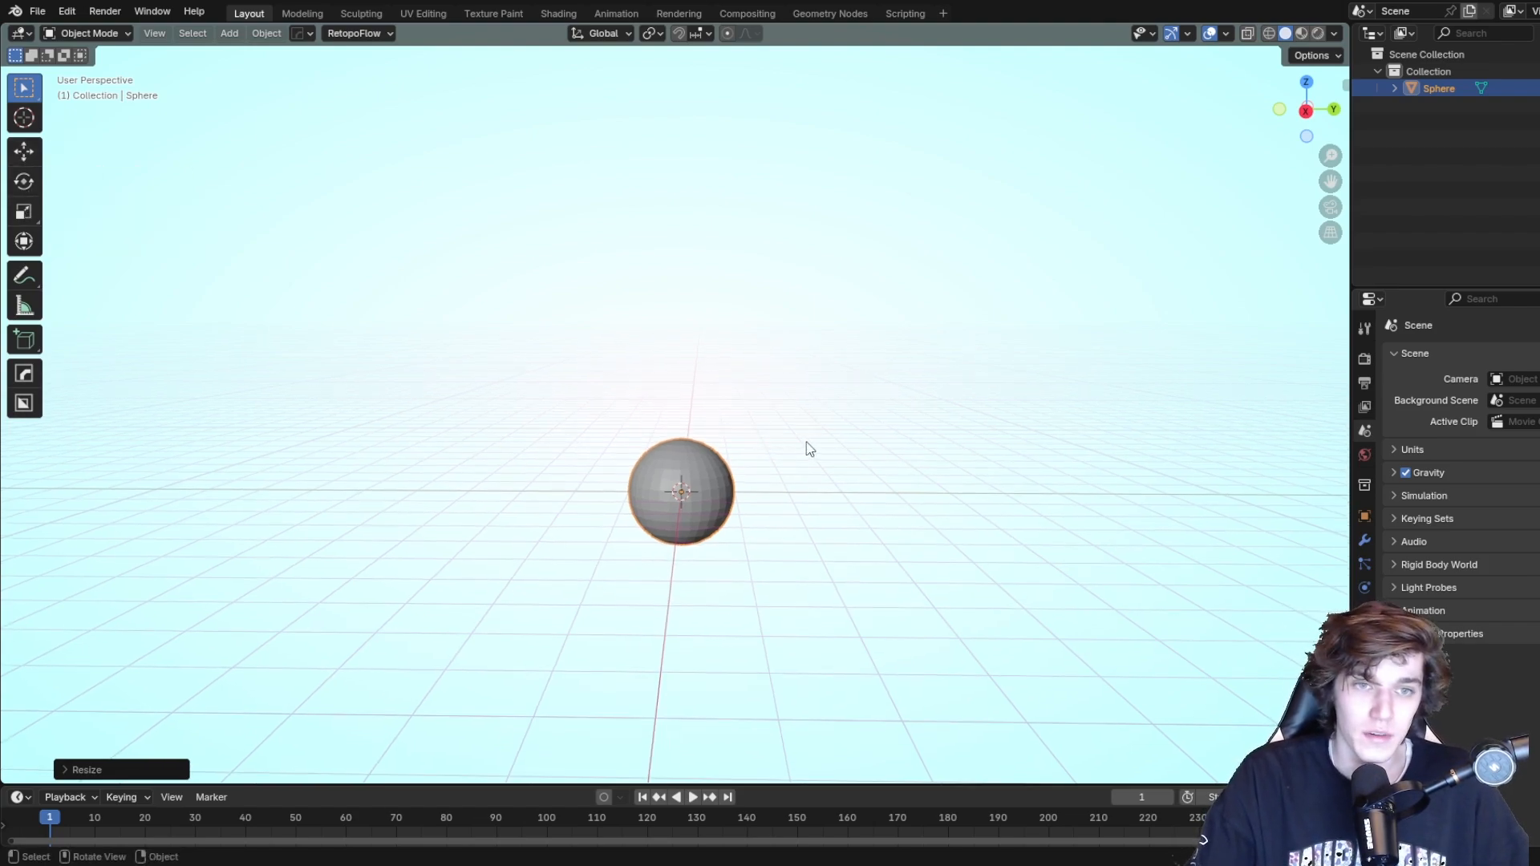
middle_click_drag(832, 506, 875, 501)
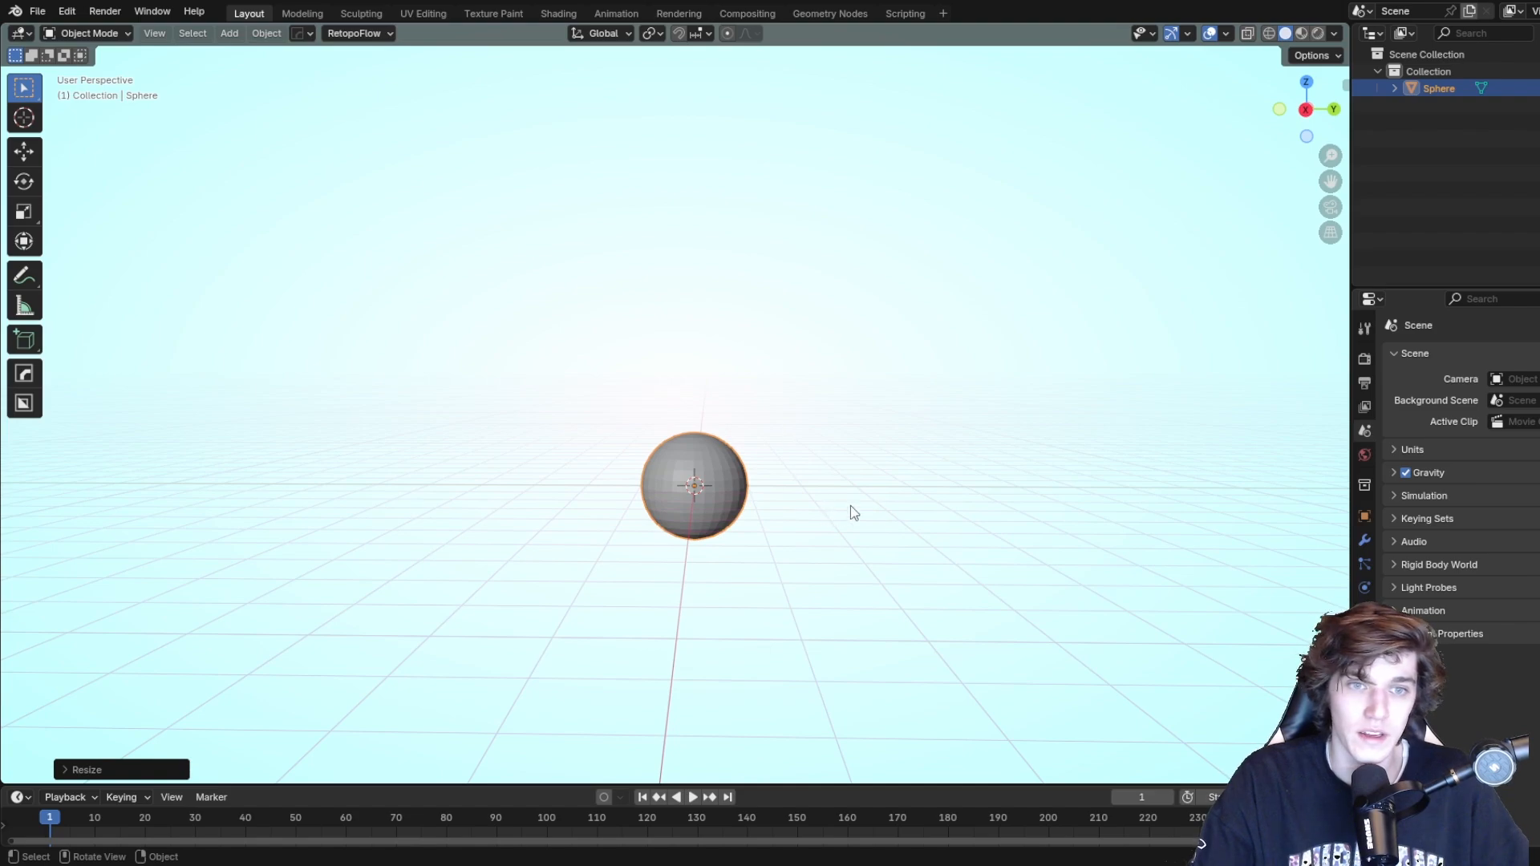
key("g")
left_click(852, 393)
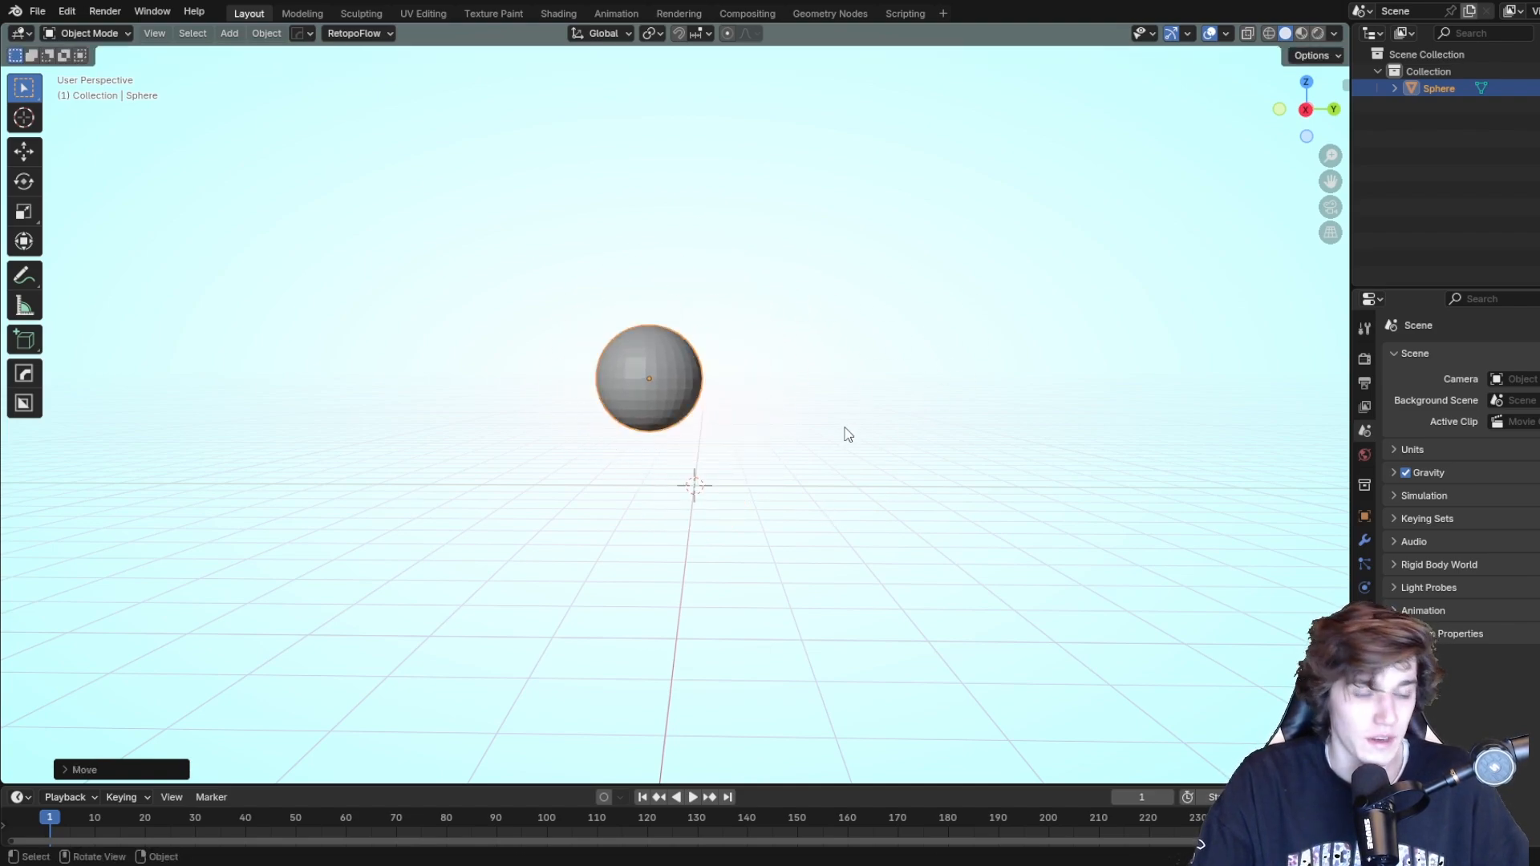
key("s")
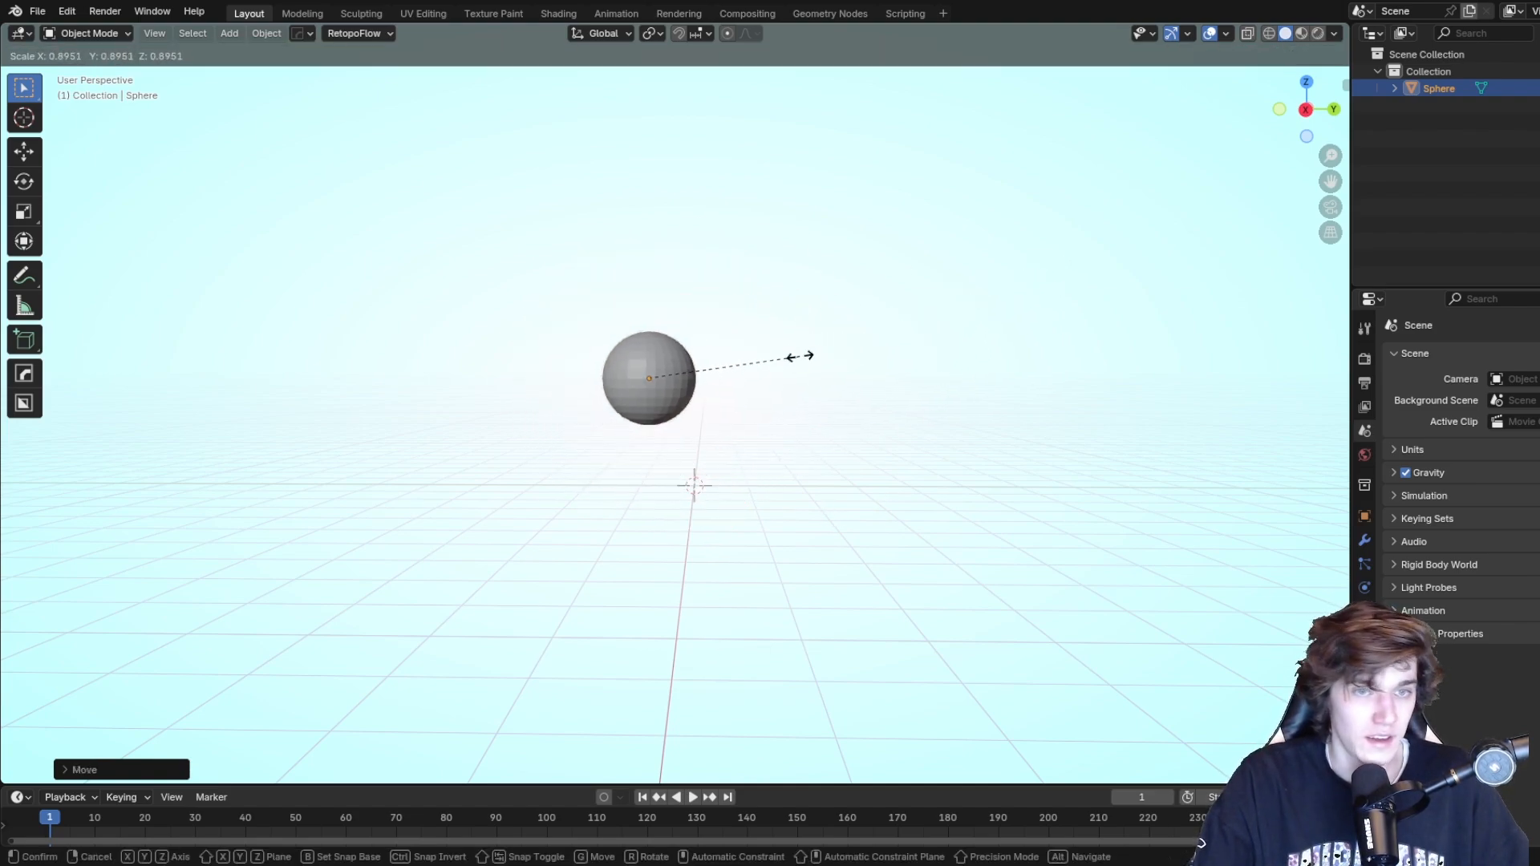
left_click(1009, 284)
key("r")
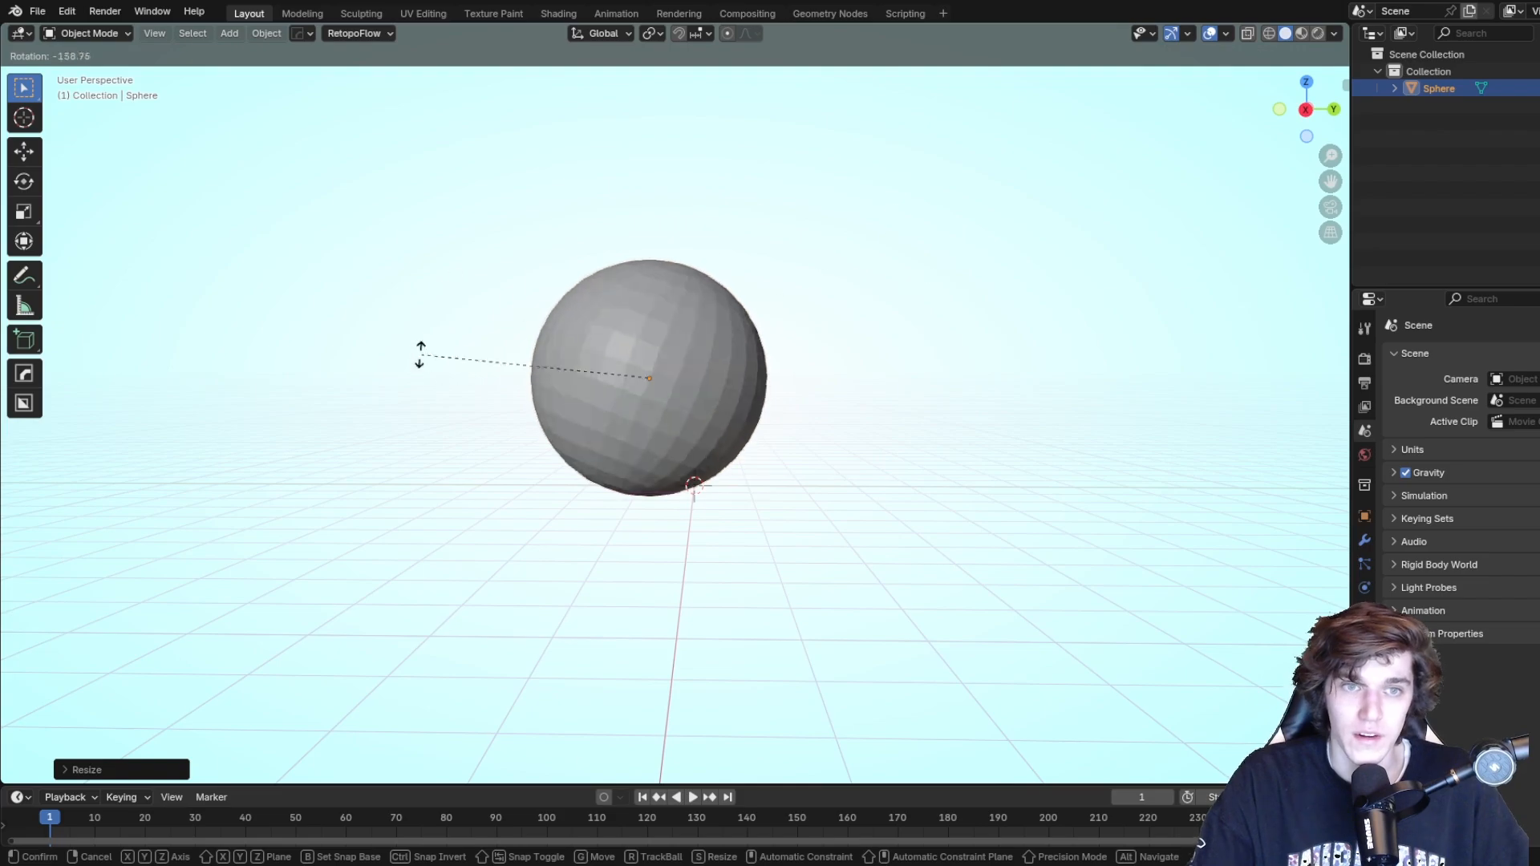
key("Escape")
key("ctrl+z")
key("ctrl+z")
Examine the sphere in the orthographic views along the X, Y and Z axes, including right, top and bottom.
middle_click_drag(634, 377, 499, 337)
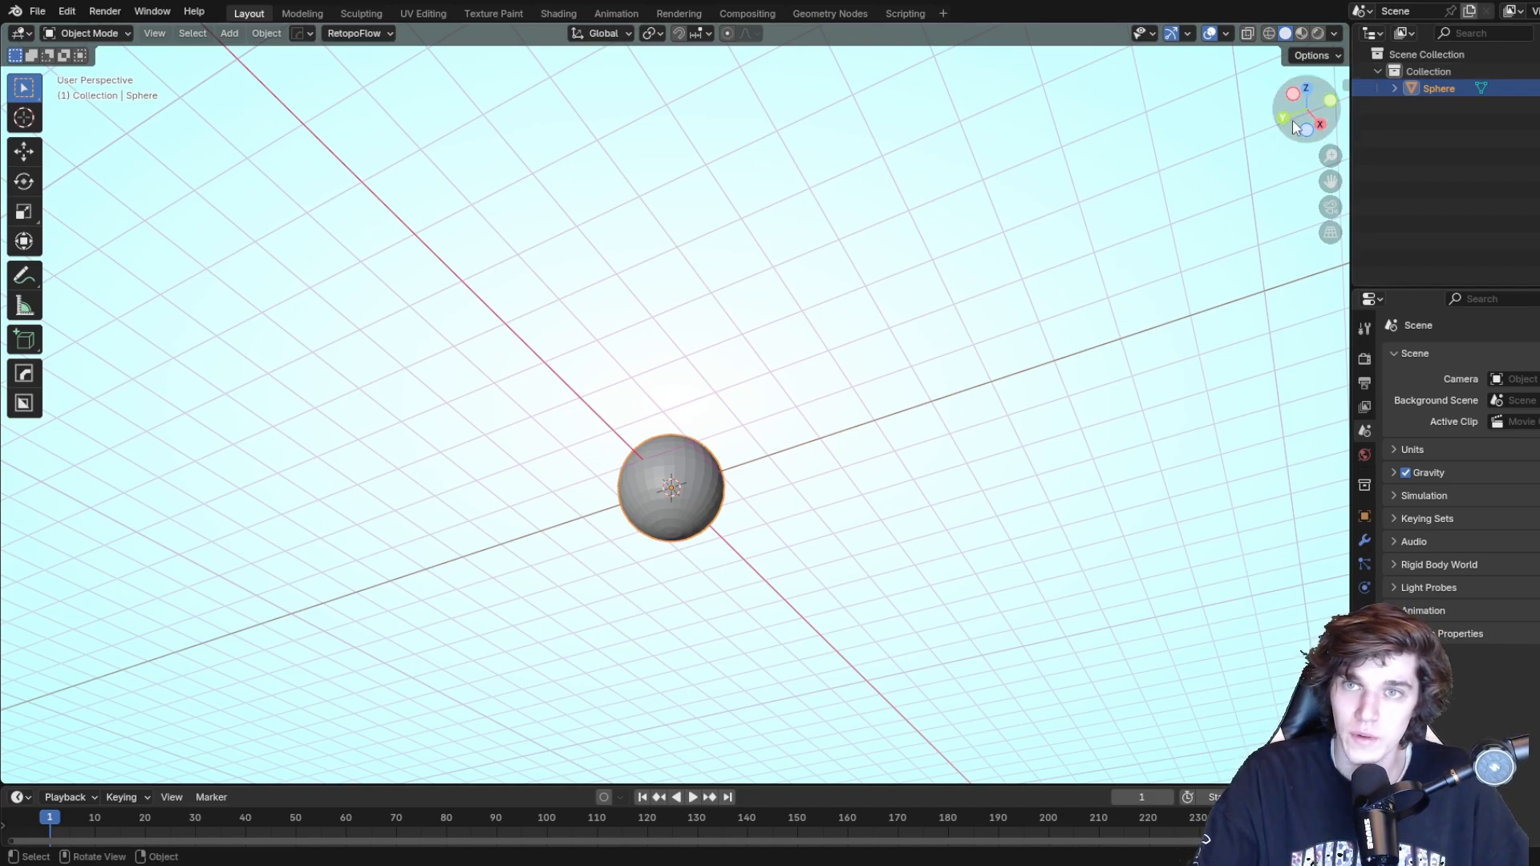
left_click(1322, 128)
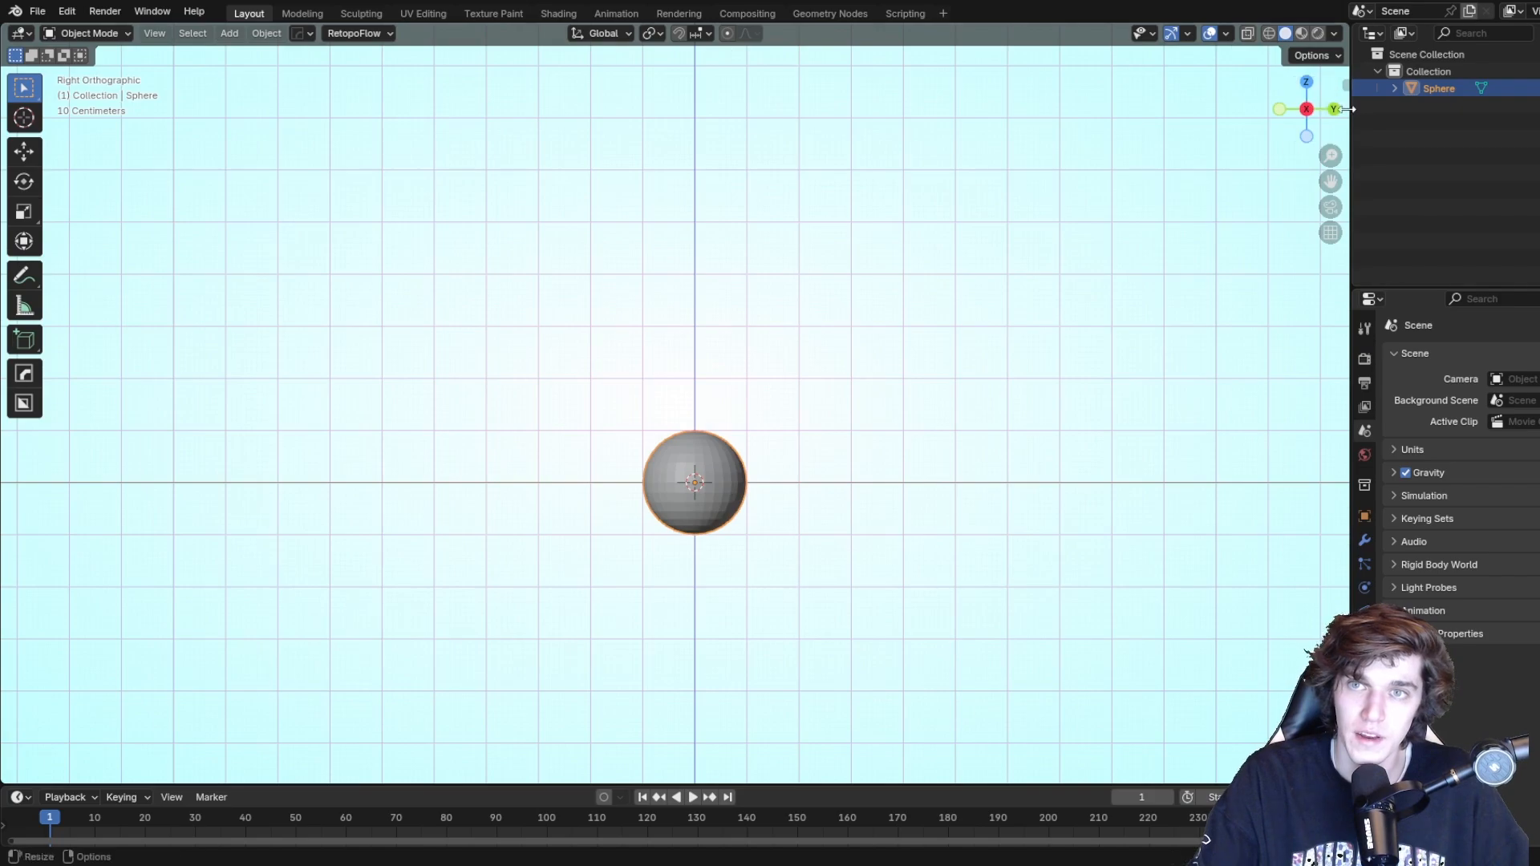
left_click(1334, 110)
left_click(1306, 85)
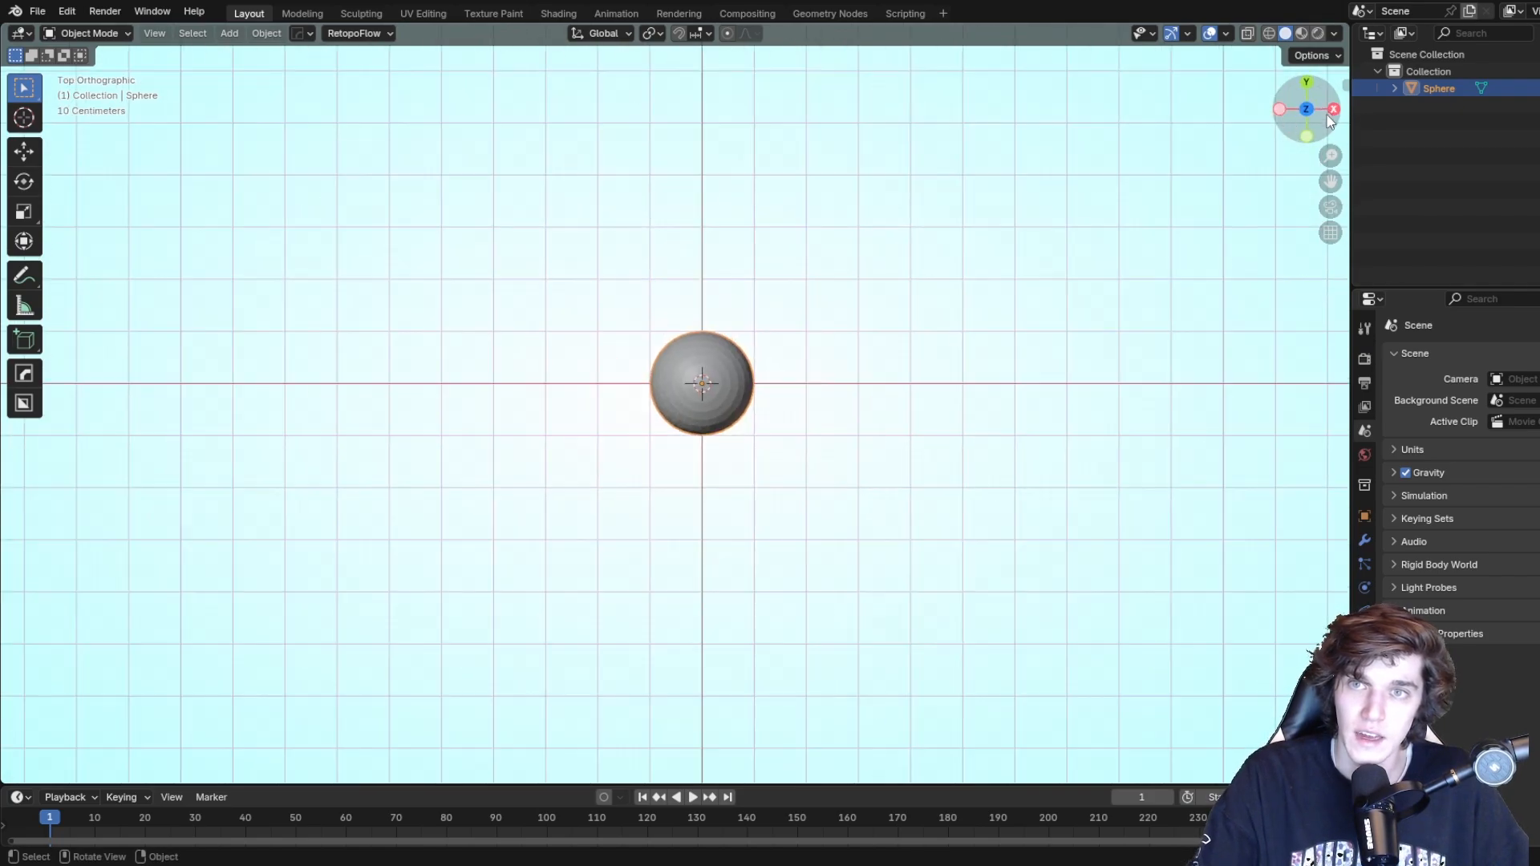
left_click(1331, 110)
left_click(1307, 83)
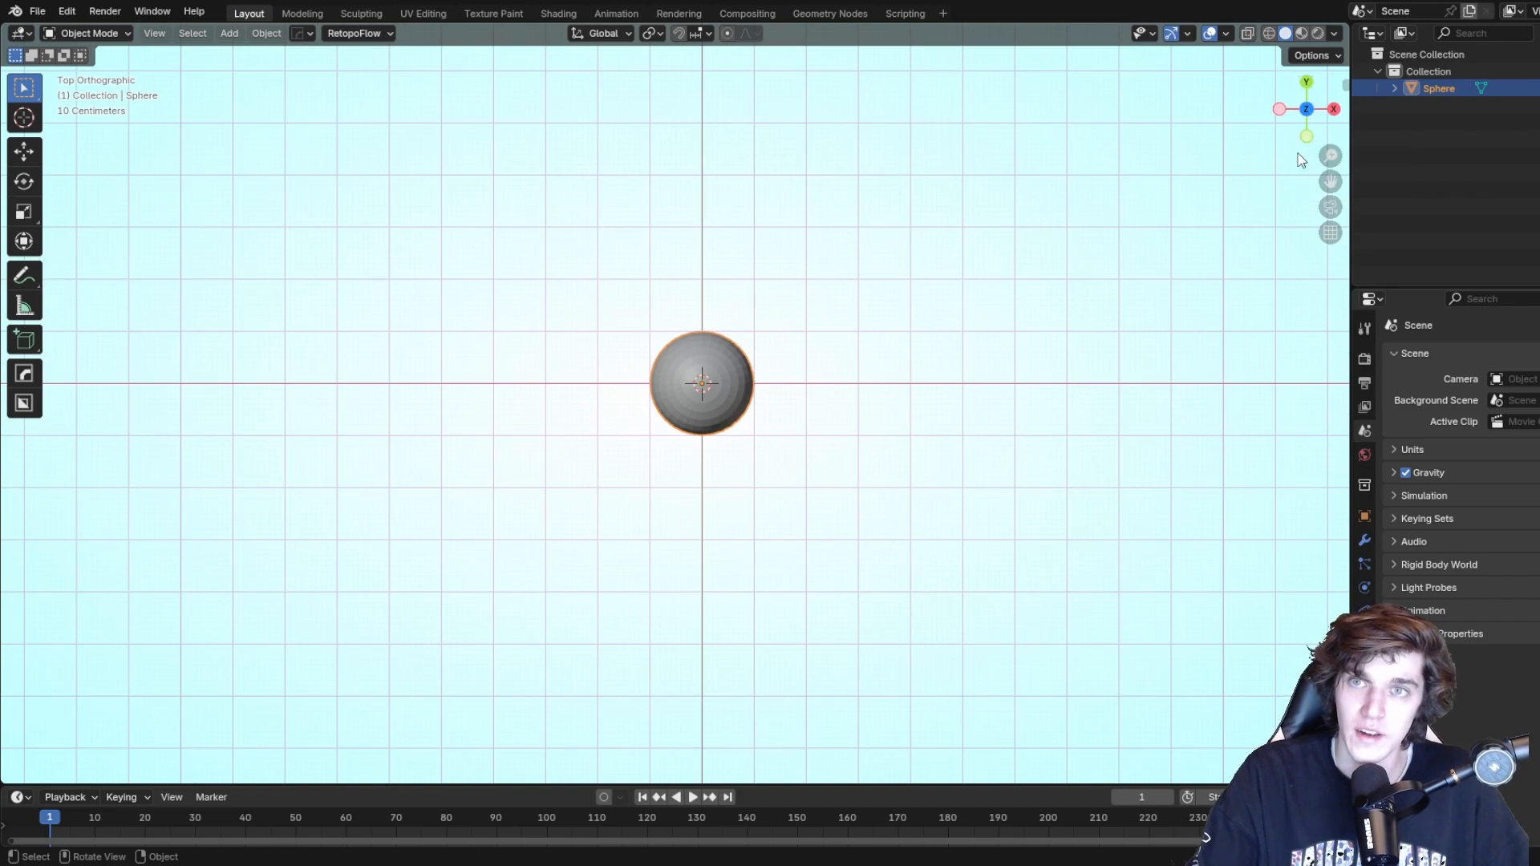
left_click(1310, 110)
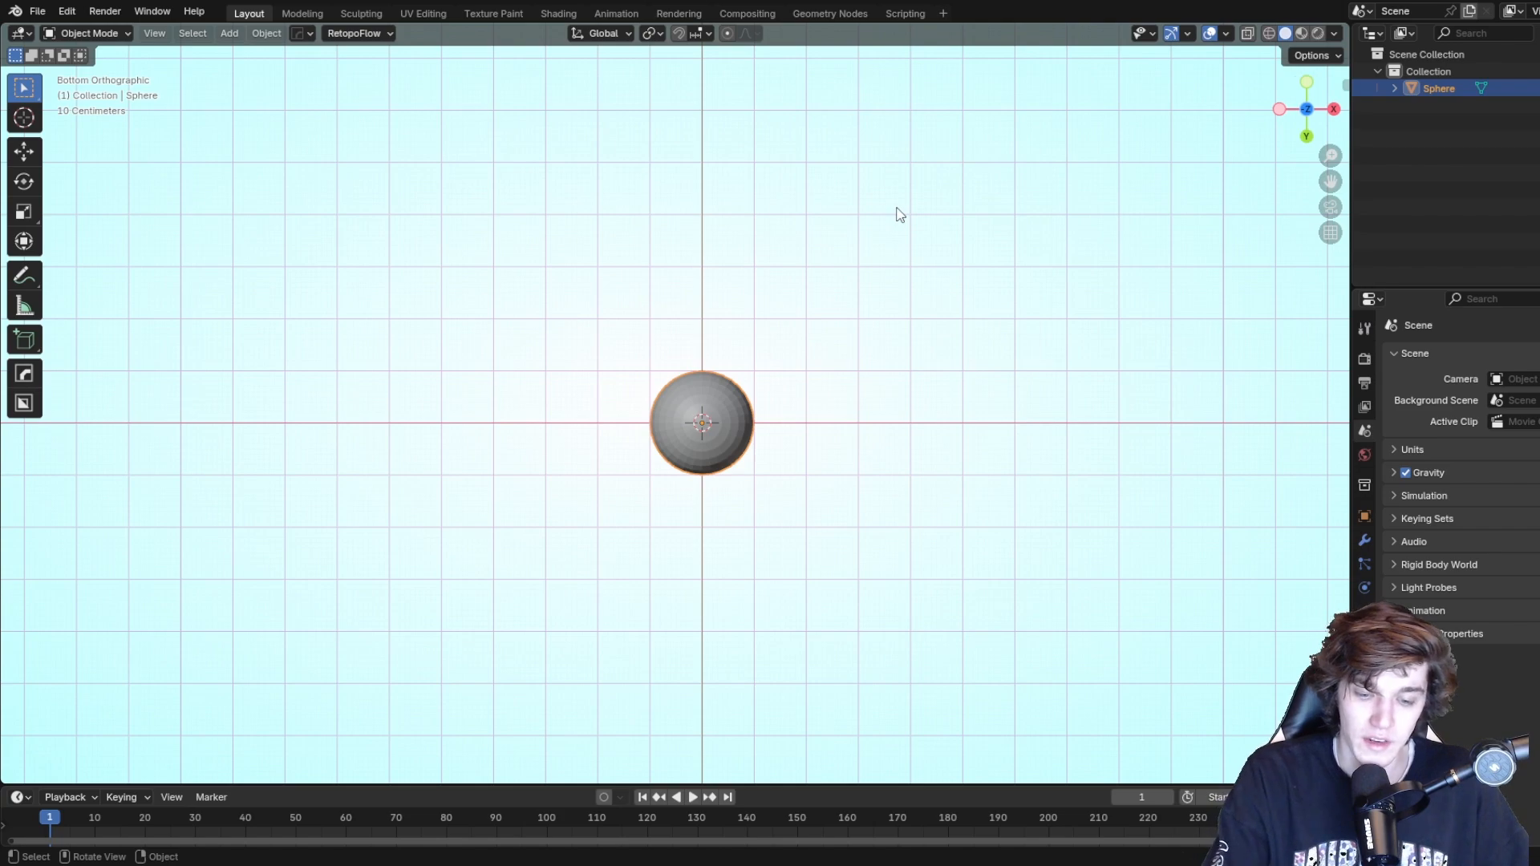
key("KP_3")
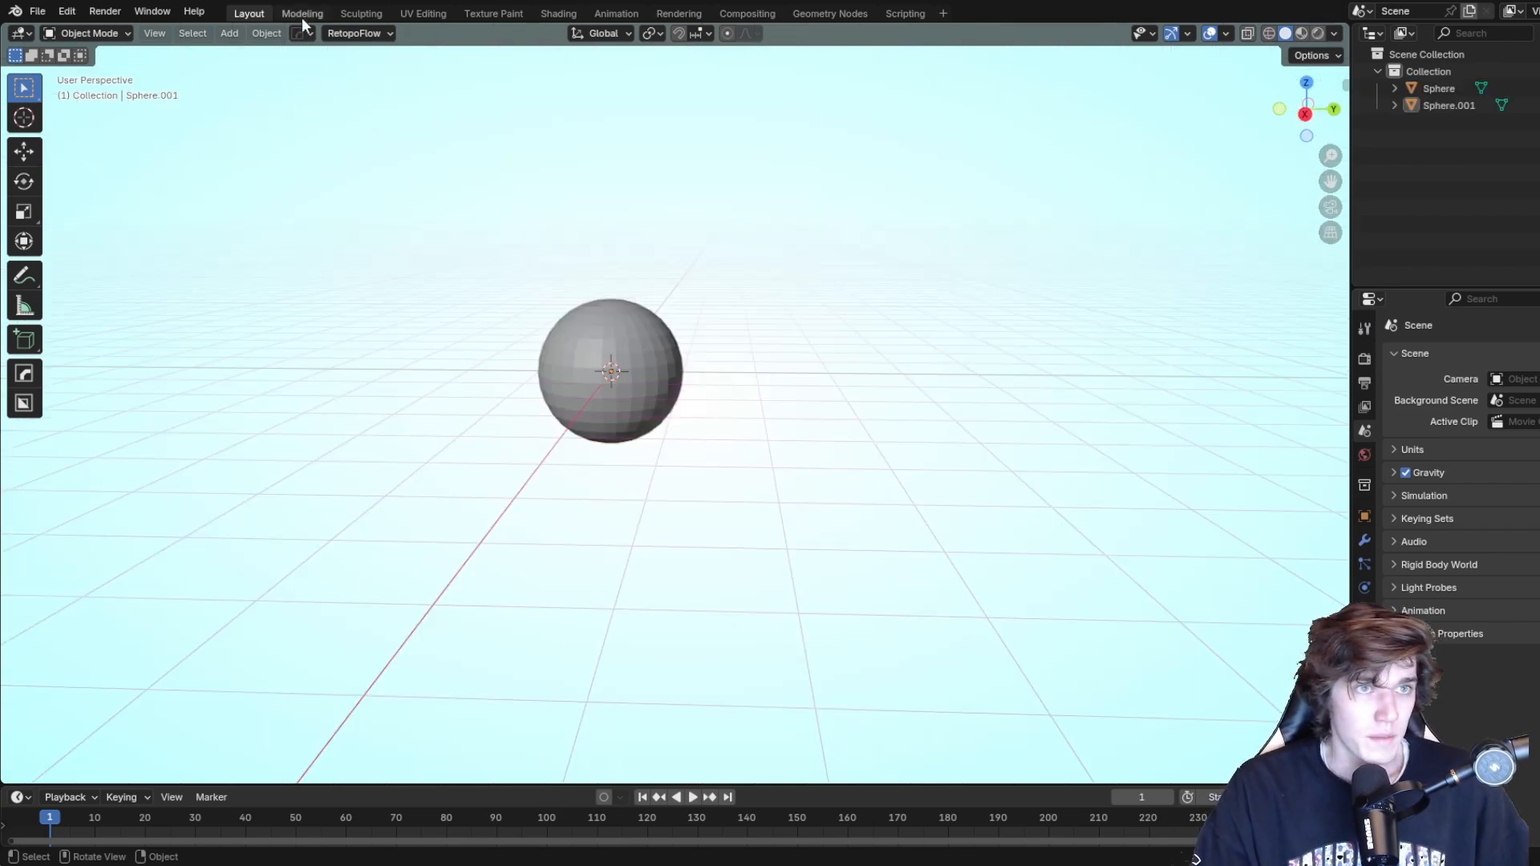
Switch to the Modeling workspace with the Sphere.001 mesh in Edit Mode.
left_click(306, 16)
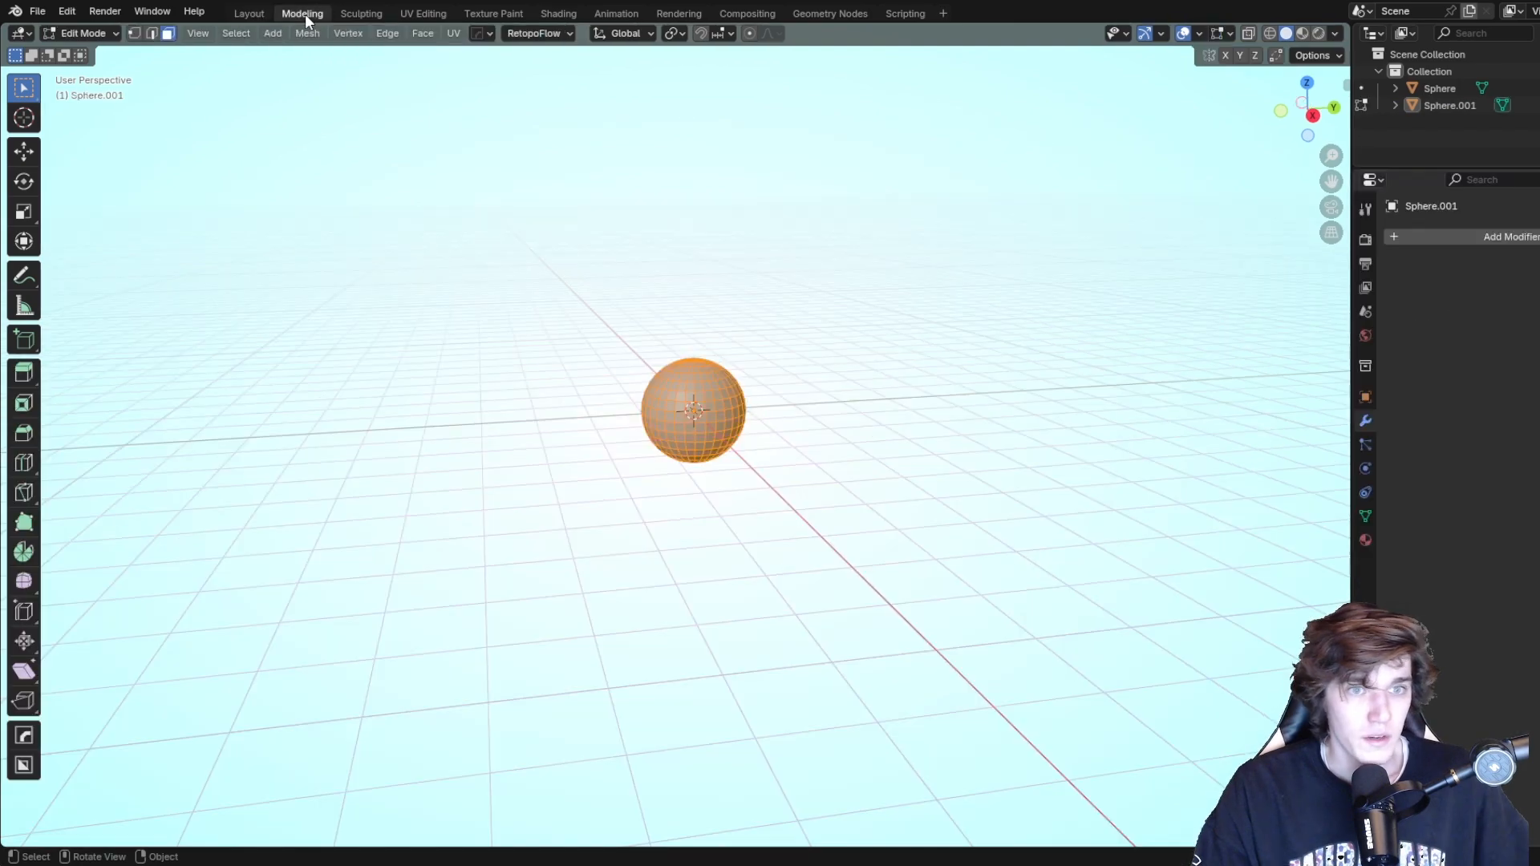
scroll(773, 260, "up", 1)
middle_click_drag(664, 201, 656, 223, "shift")
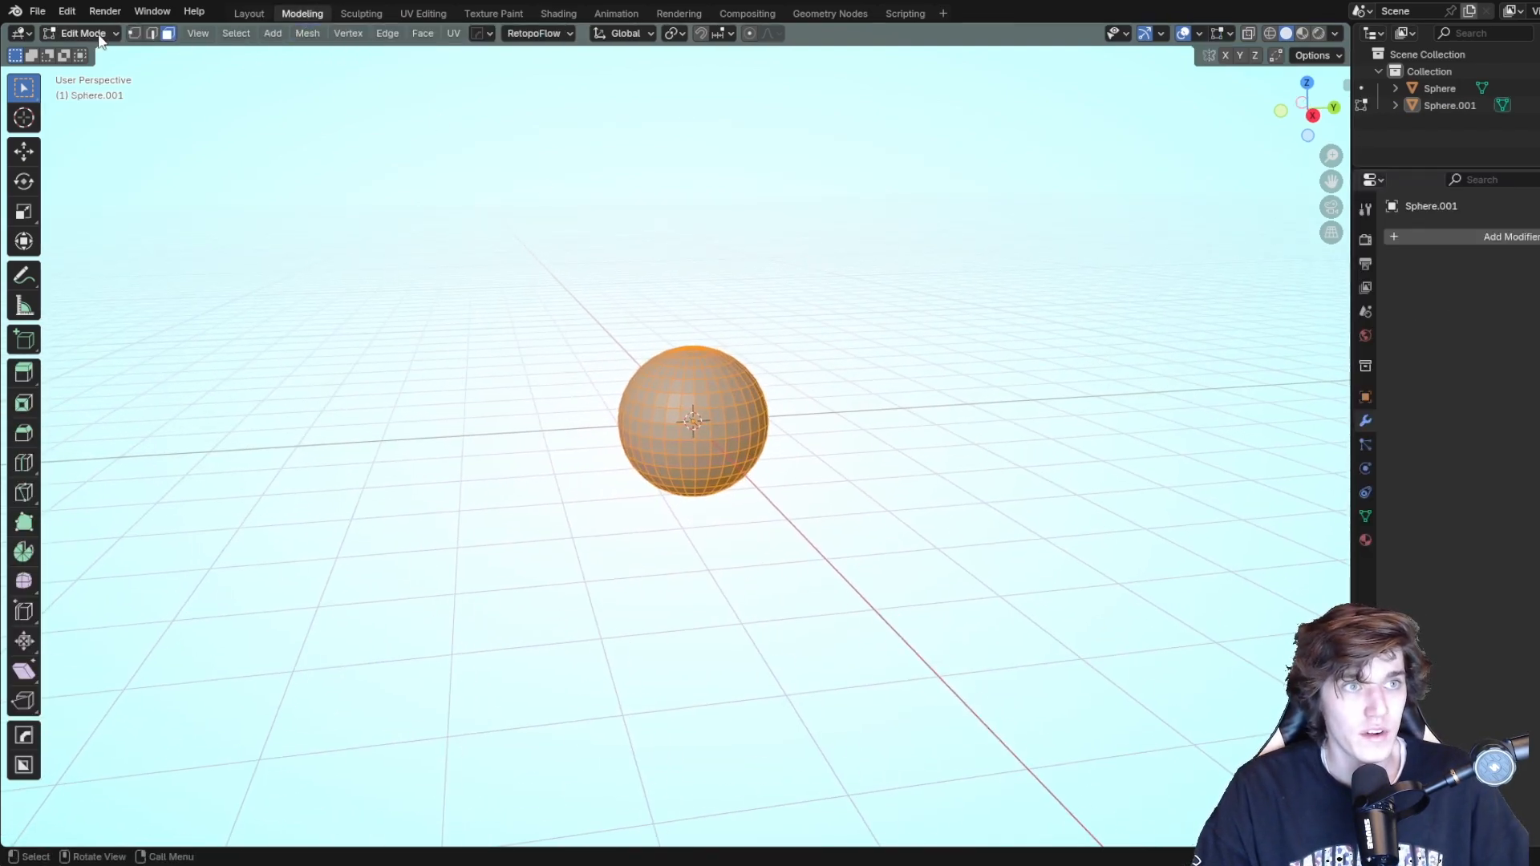
Switch the sphere's mesh selection repeatedly between vertex, edge and face modes, finishing in vertex mode.
left_click(136, 35)
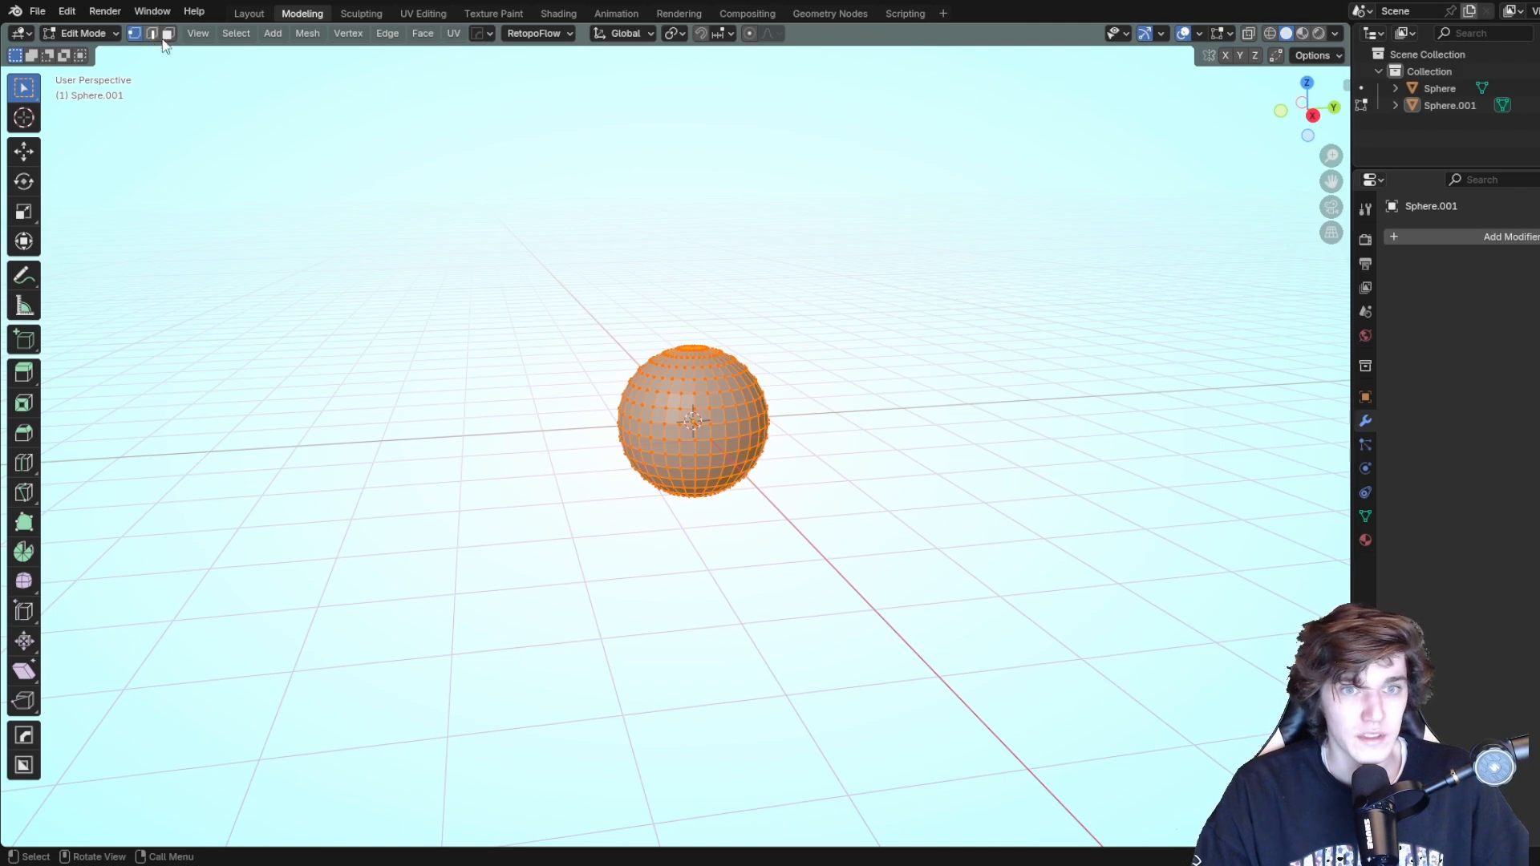
scroll(778, 371, "up", 4)
scroll(782, 383, "down", 2)
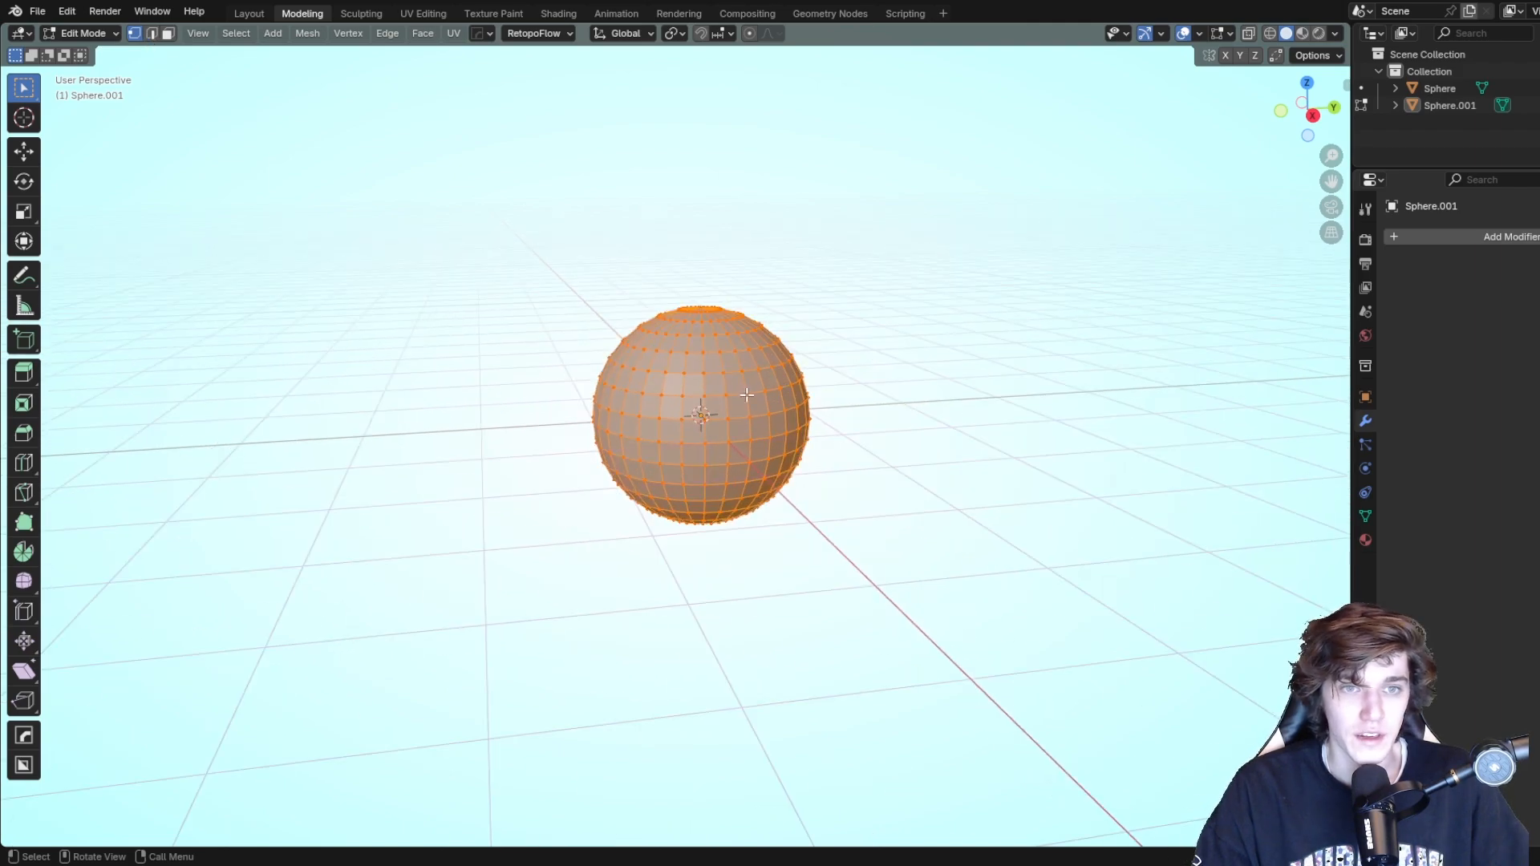
left_click(151, 33)
left_click(167, 33)
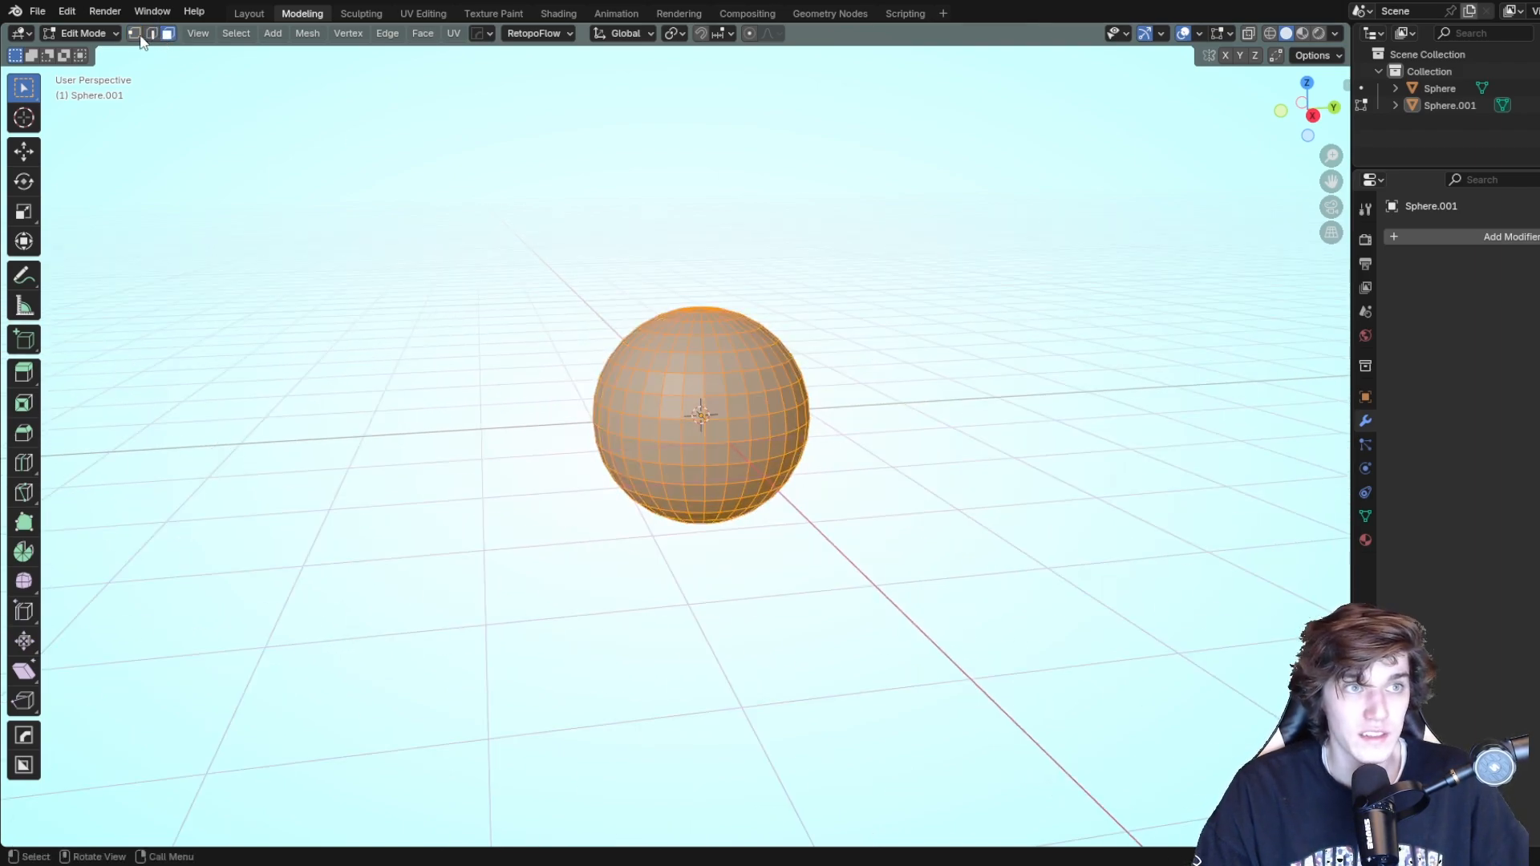
left_click(138, 36)
left_click(150, 36)
left_click(165, 35)
left_click(137, 34)
left_click(151, 34)
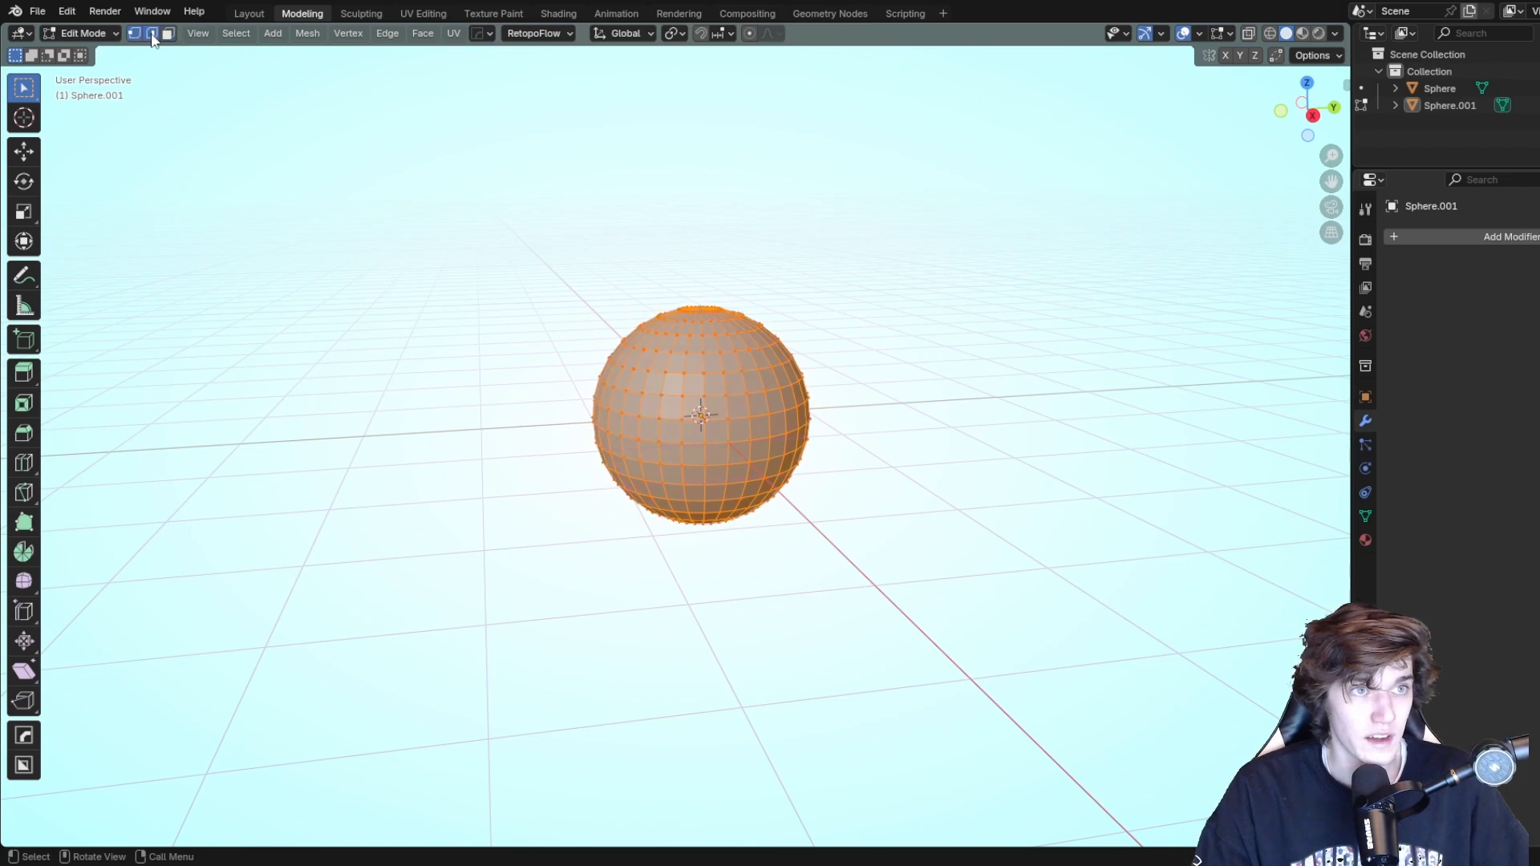
left_click(167, 35)
left_click(136, 36)
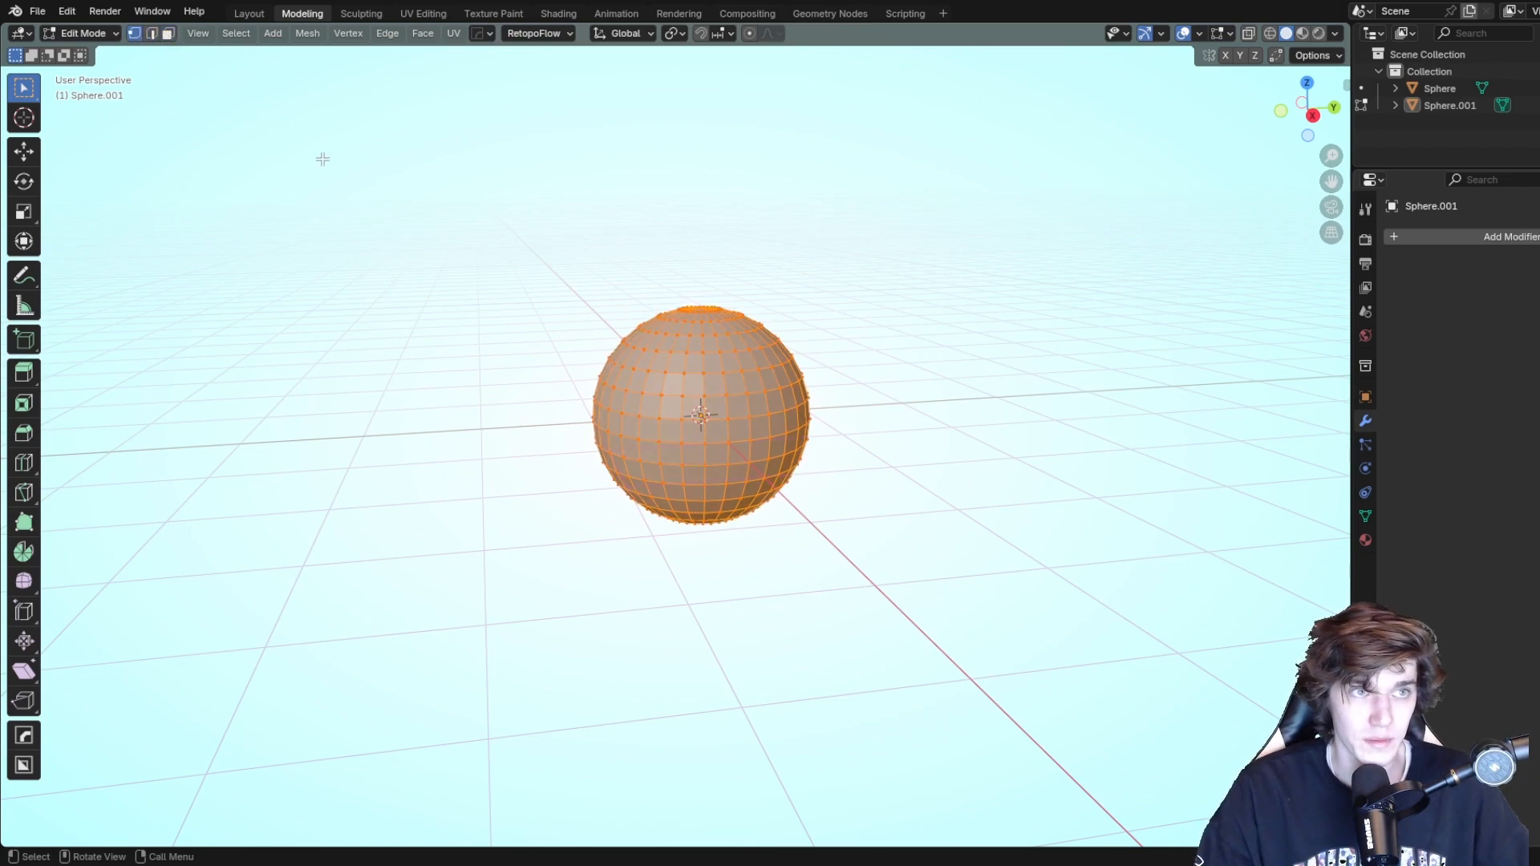
key("2")
key("3")
key("1")
Clear the selection and box-select the four vertices of one face on the sphere's front.
left_click(1133, 476)
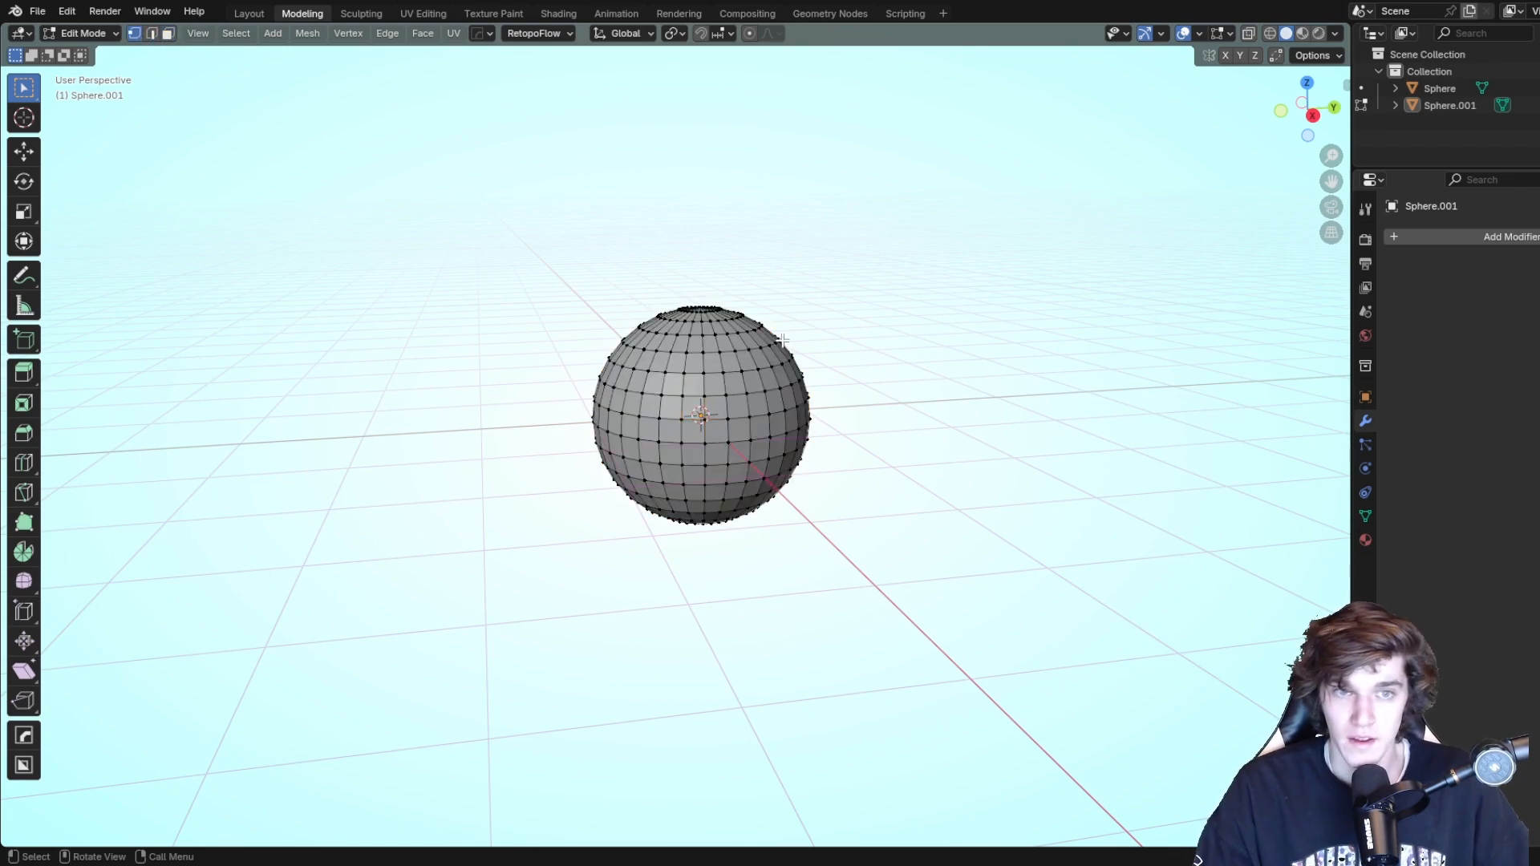
scroll(771, 384, "up", 3)
left_click_drag(722, 353, 796, 428)
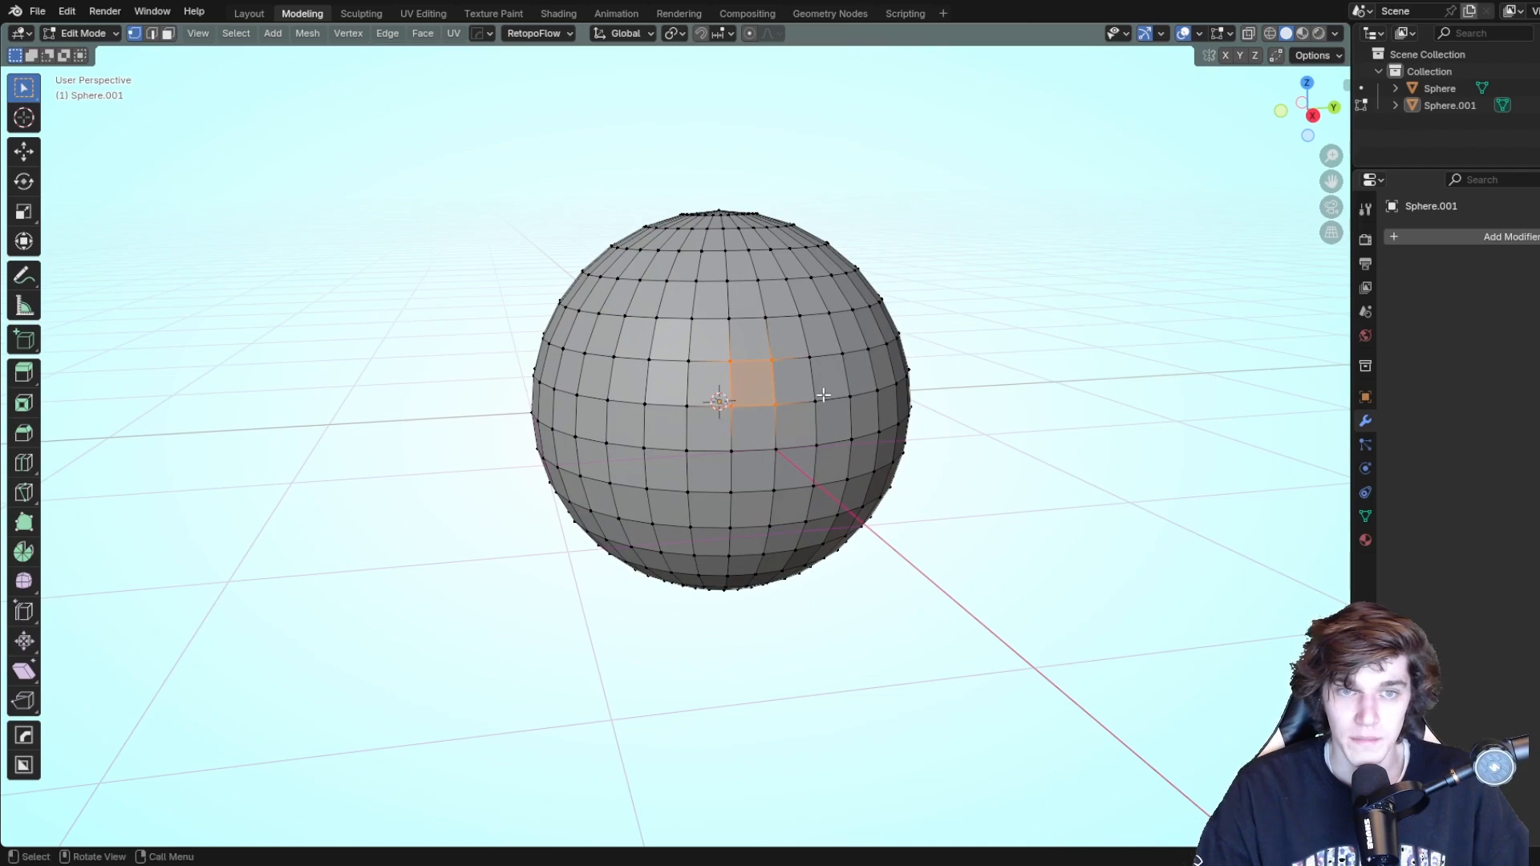
middle_click_drag(966, 354, 672, 453)
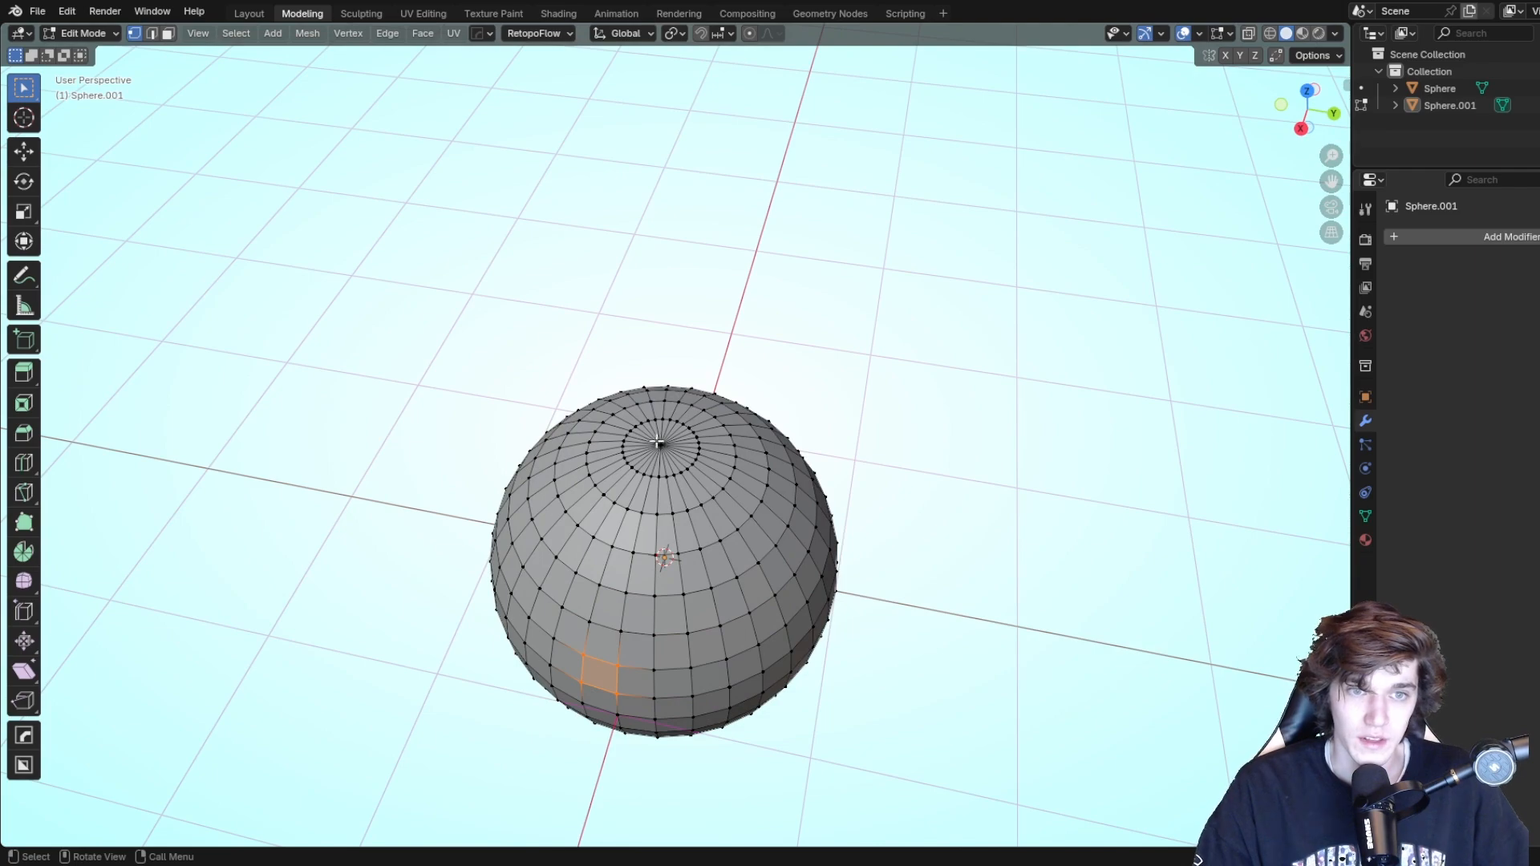
Select the vertex at the sphere's top pole, try moving it freehand and undo the move.
left_click(658, 442)
middle_click_drag(802, 493, 849, 397)
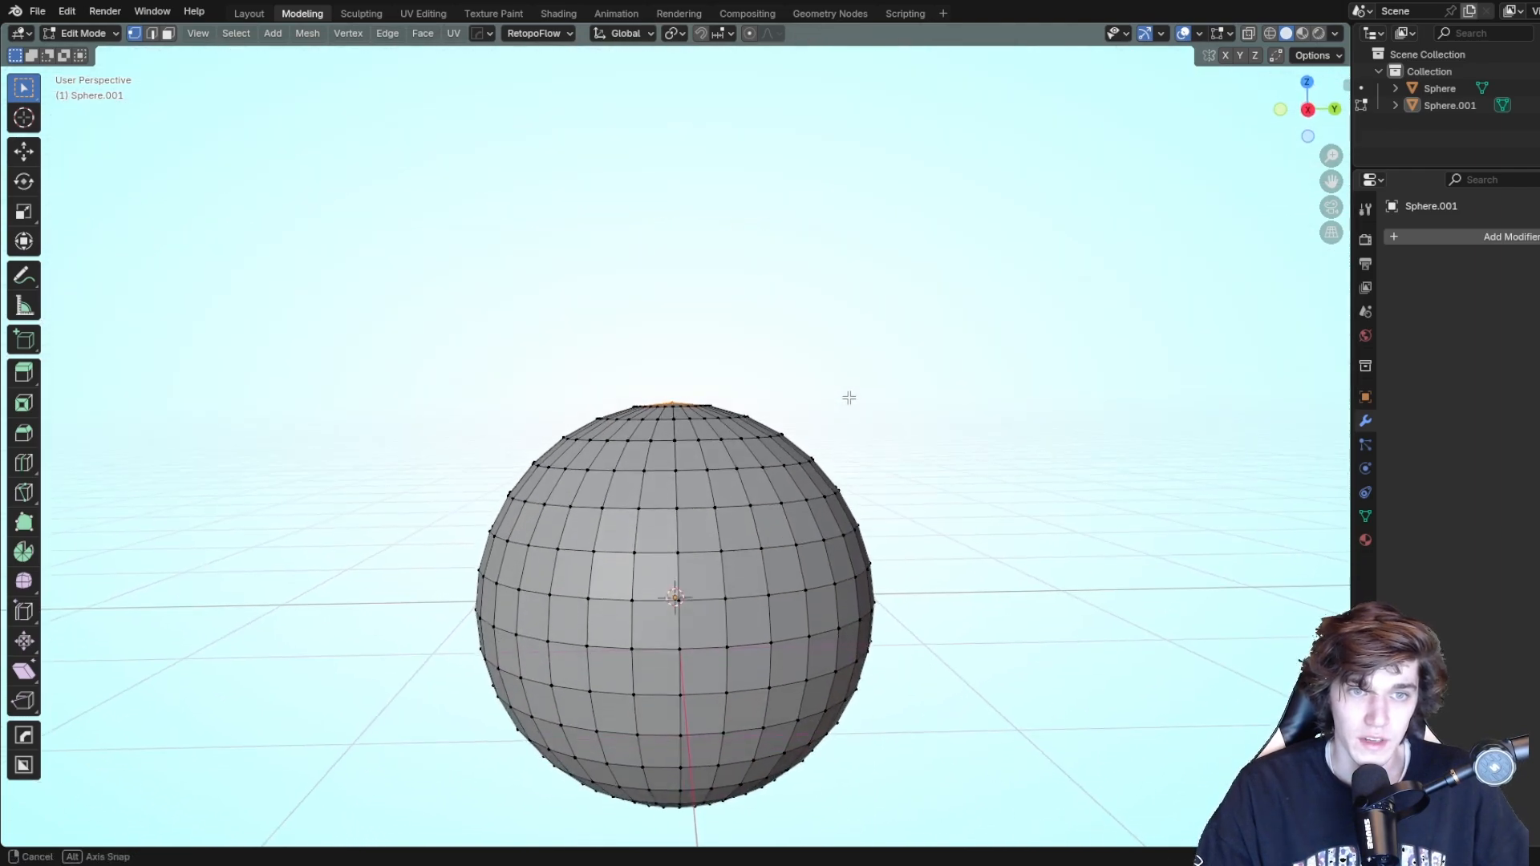
scroll(983, 393, "down", 1)
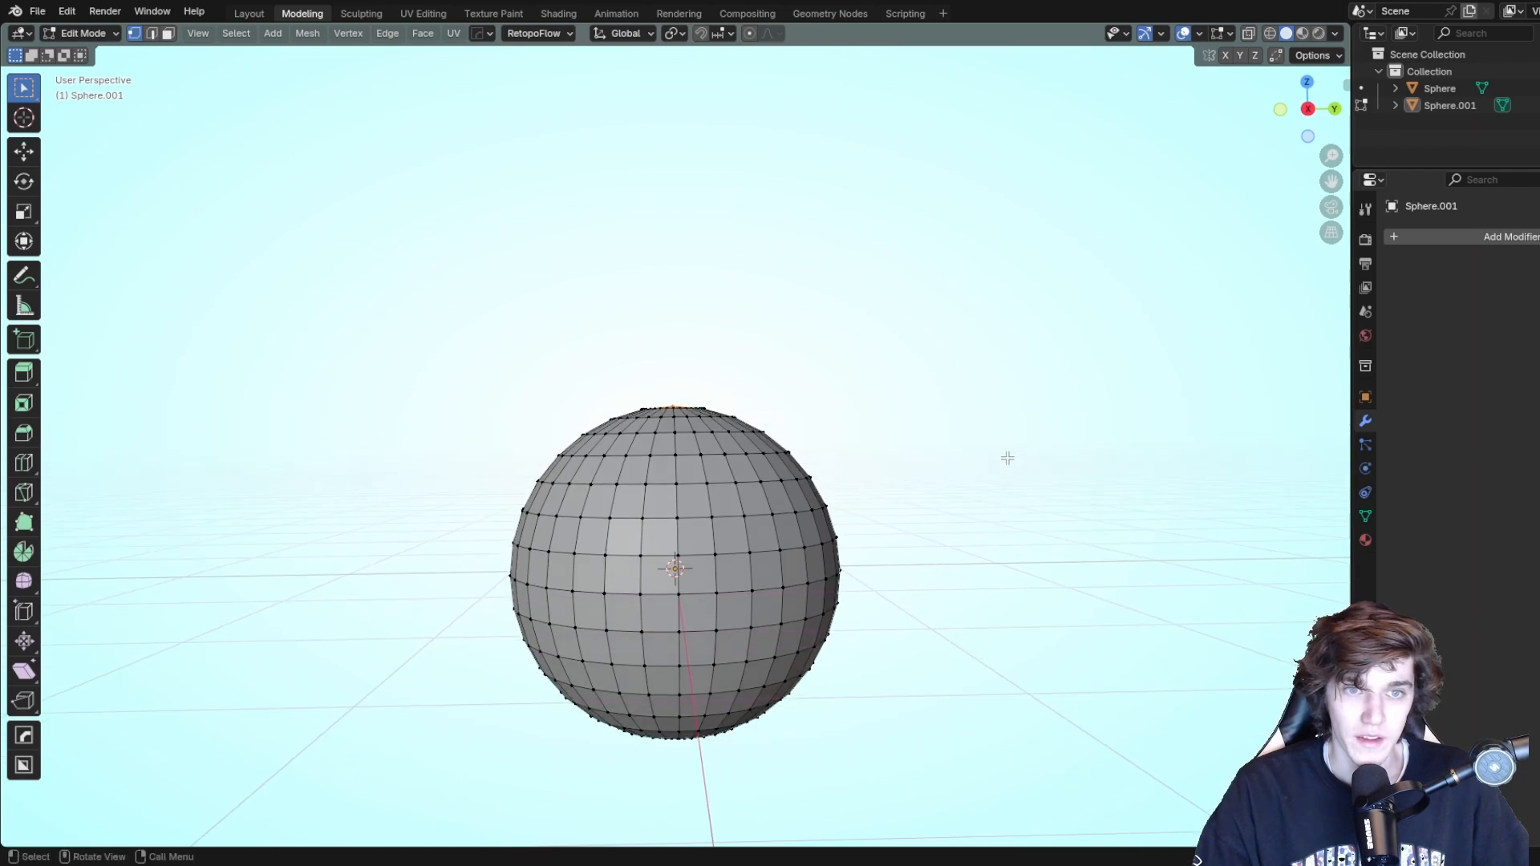
key("g")
left_click(1002, 416)
key("ctrl+z")
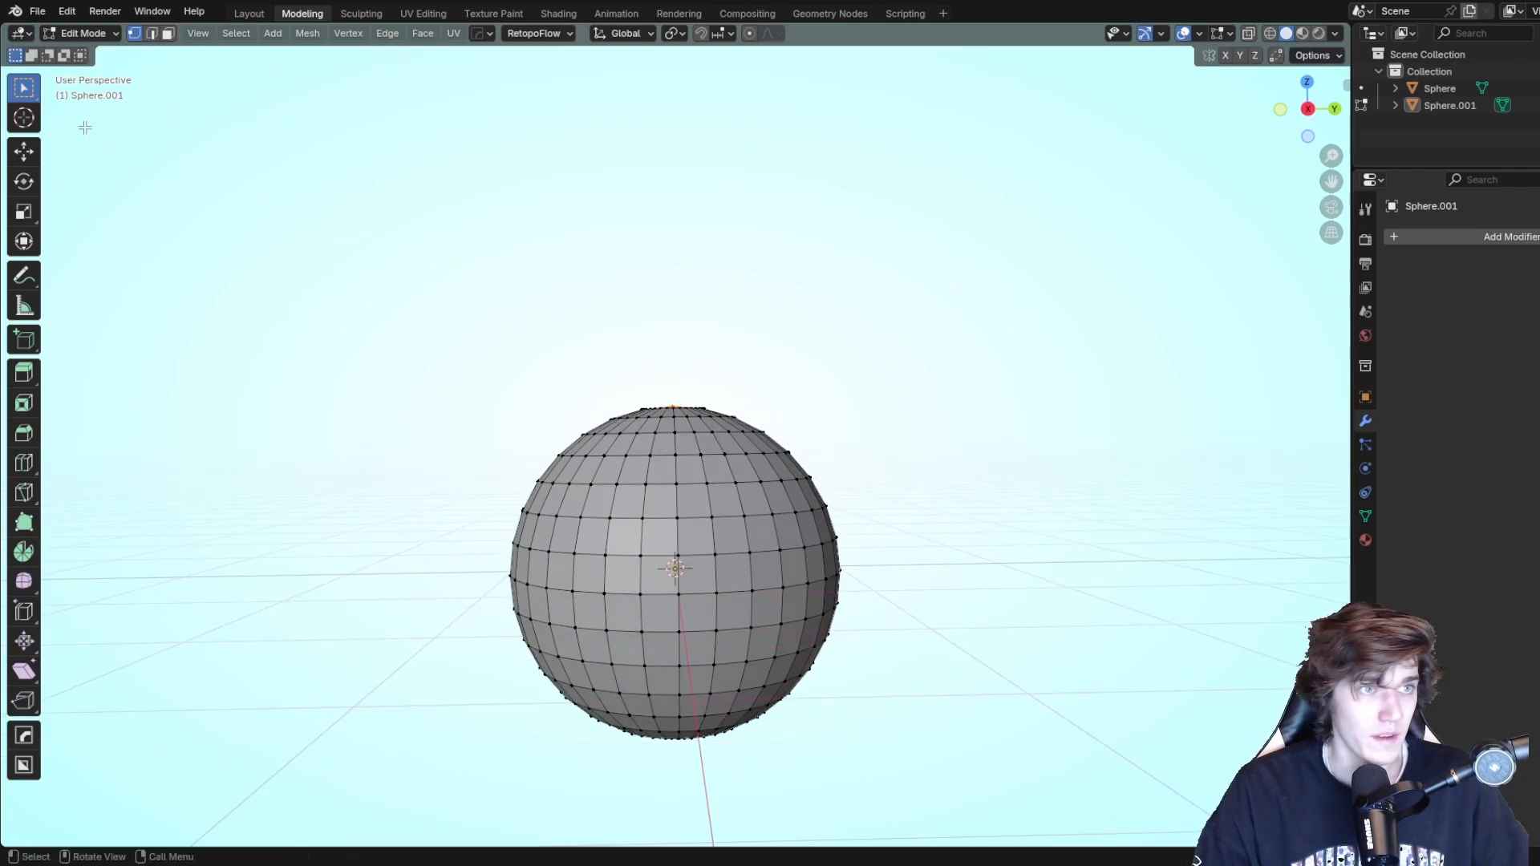
Try raising the top pole vertex along Z with the Move tool and moving it freehand, undoing both moves.
left_click(36, 156)
mouse_move(672, 337)
left_mouse_down()
mouse_move(673, 272)
mouse_move(676, 313)
left_mouse_up()
key("ctrl+z")
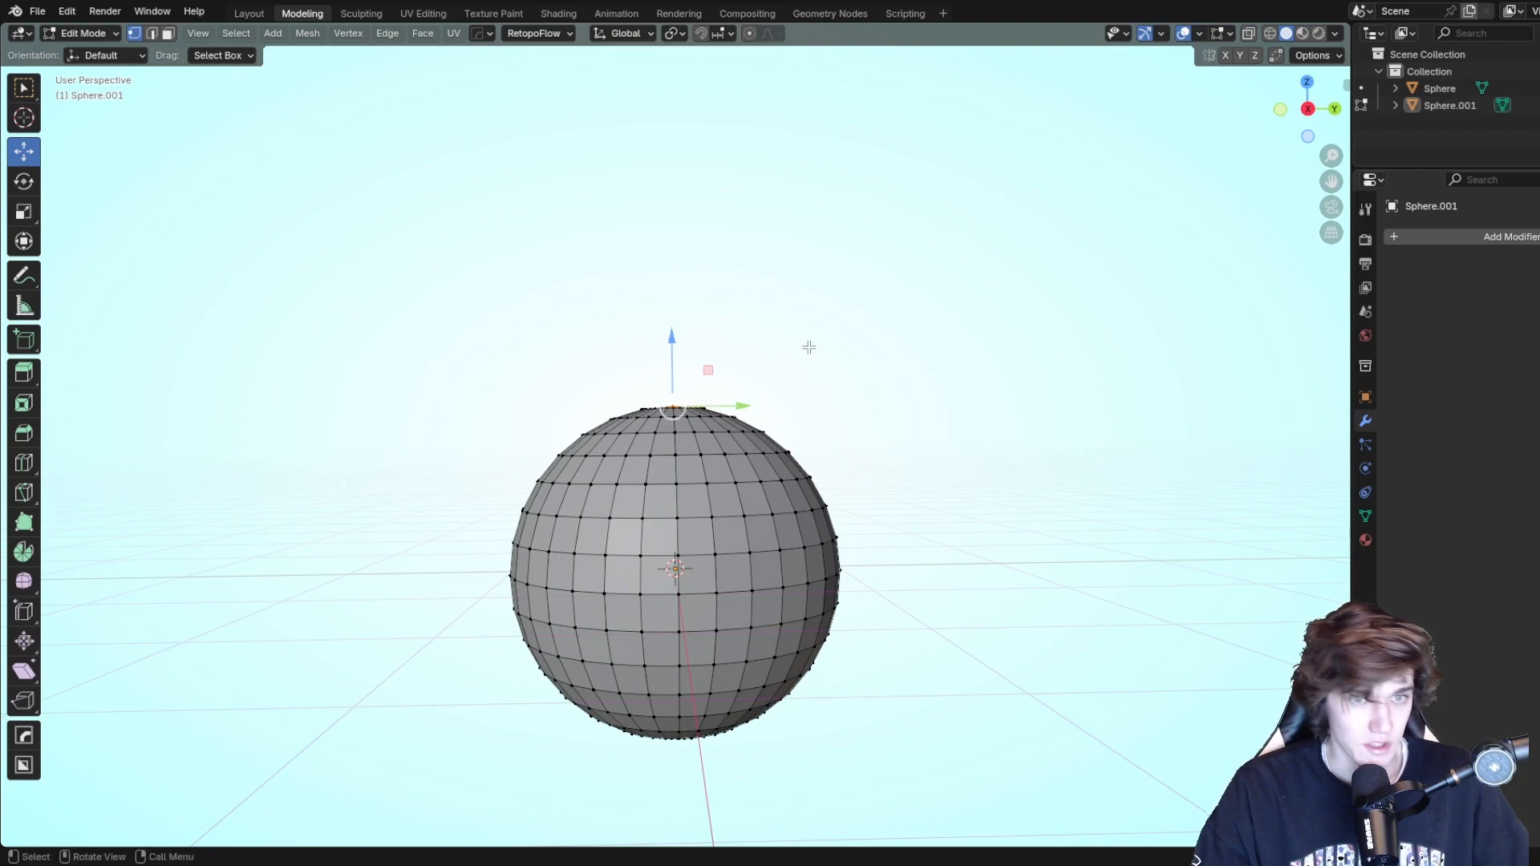
key("g")
left_click(858, 365)
key("ctrl+z")
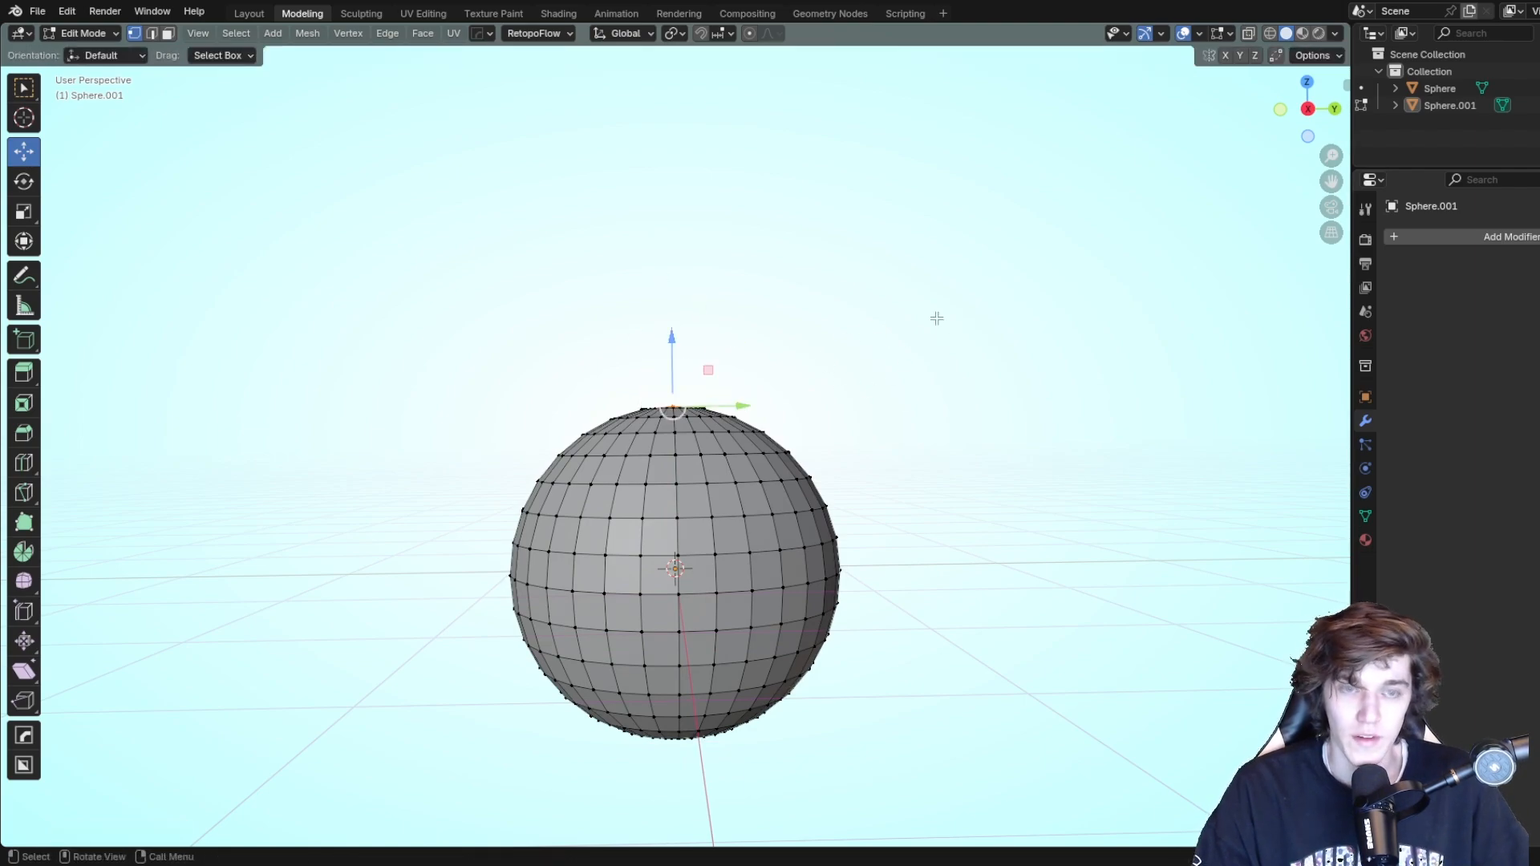
Switch to the Layout workspace, select Sphere.001 and frame it in the view.
left_click(261, 12)
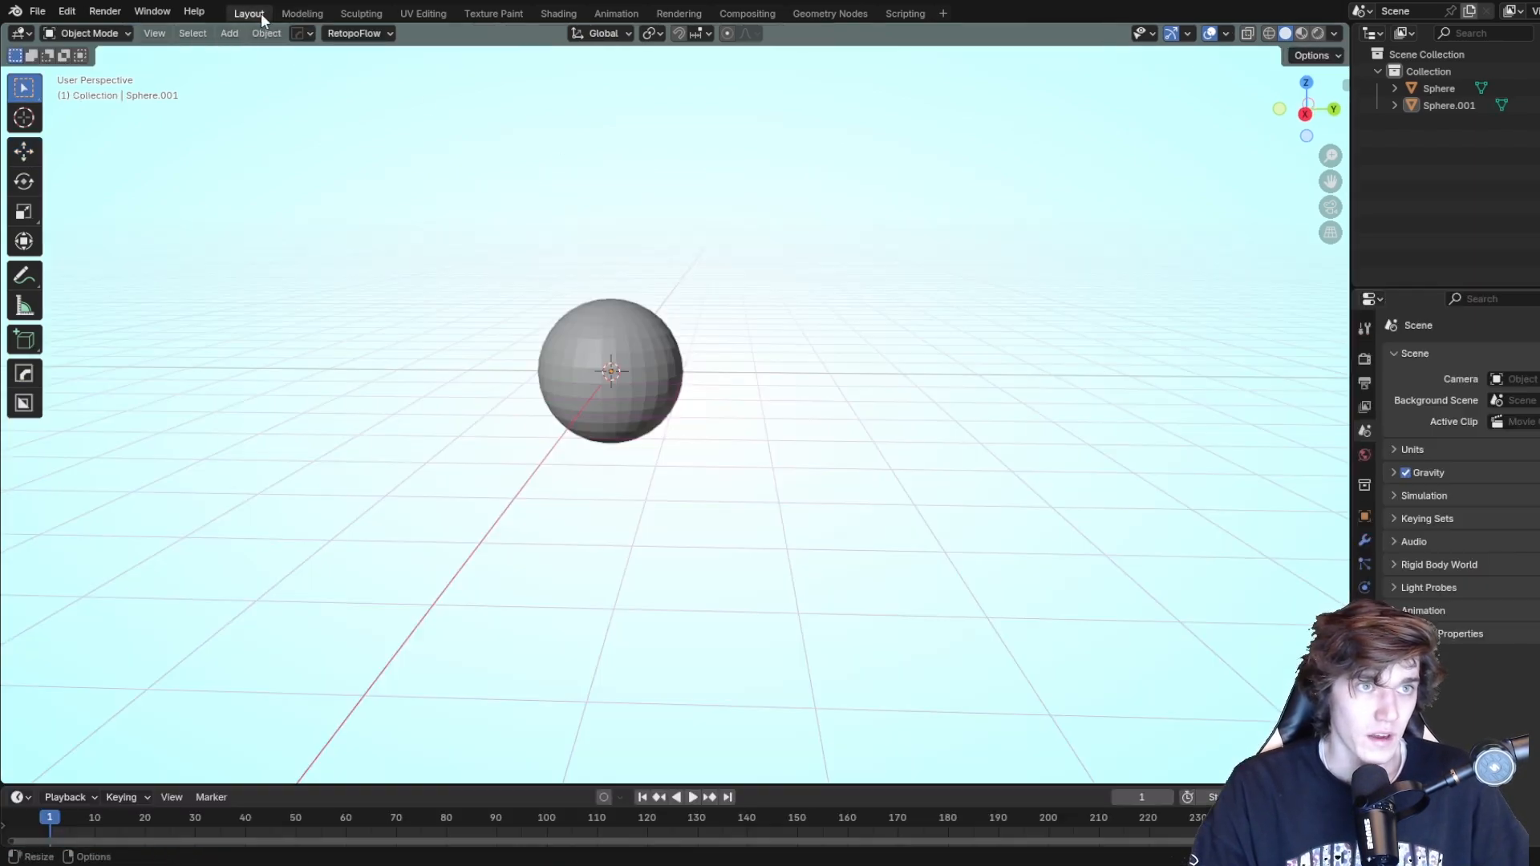
left_click(593, 353)
key("KP_Decimal")
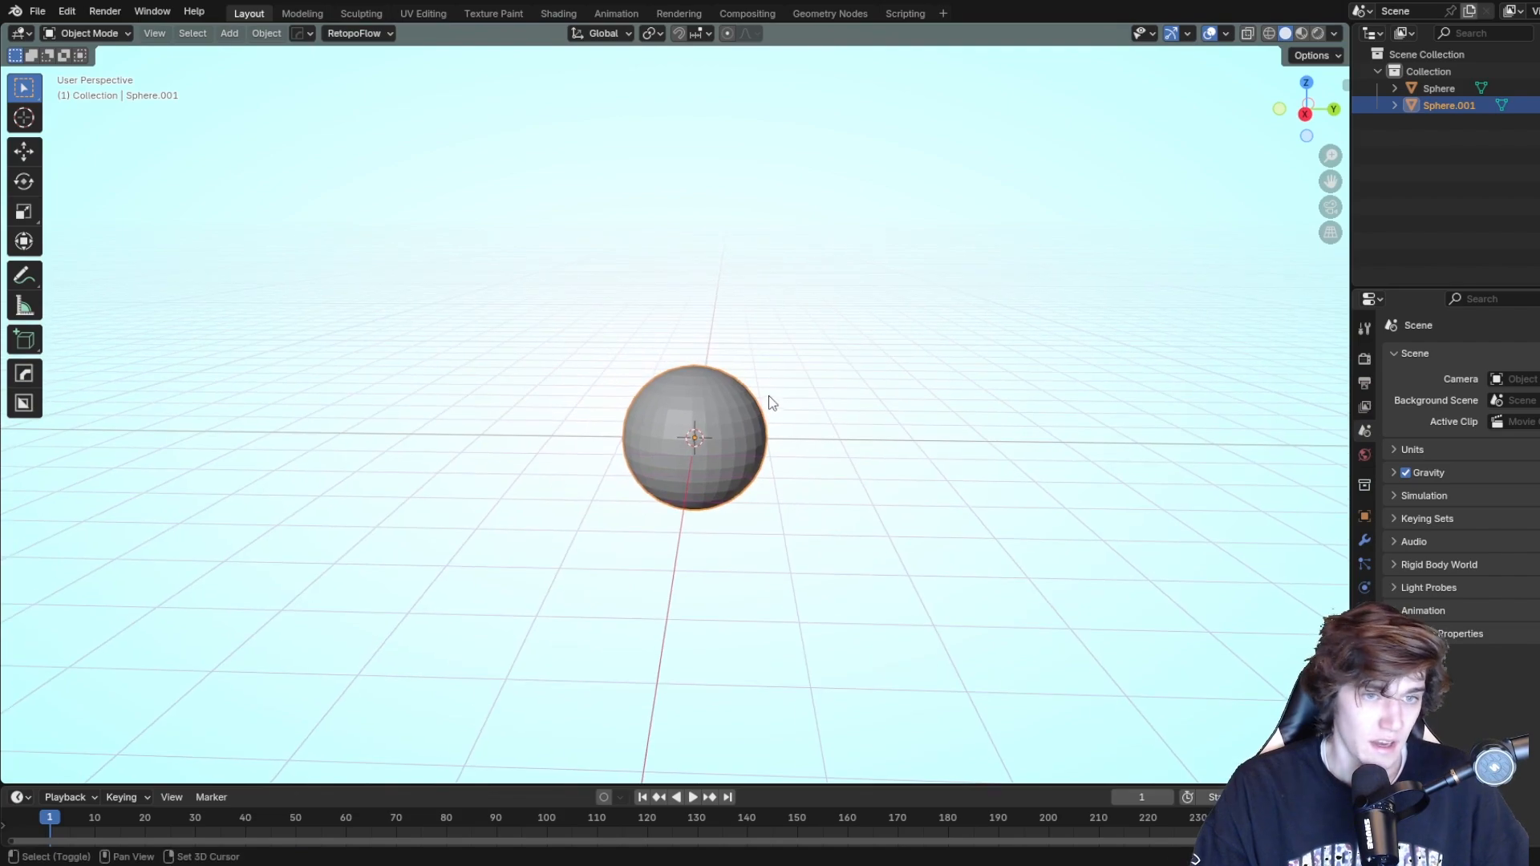
middle_click_drag(777, 370, 839, 347)
middle_click_drag(1051, 419, 1034, 409)
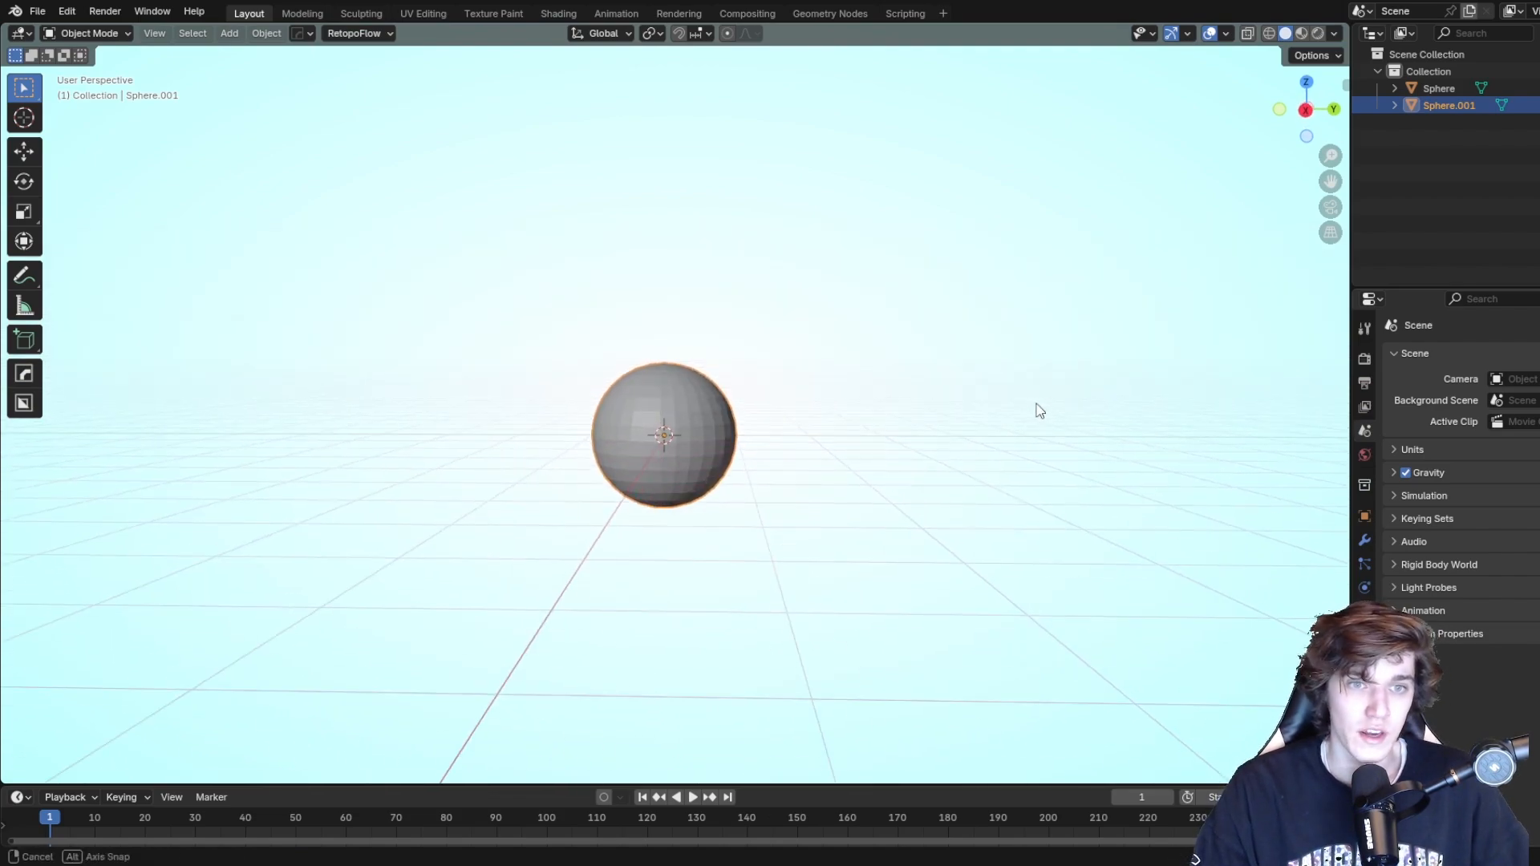
Try moving the sphere freely and constrained to the Z, Y and X axes in turn.
key("g")
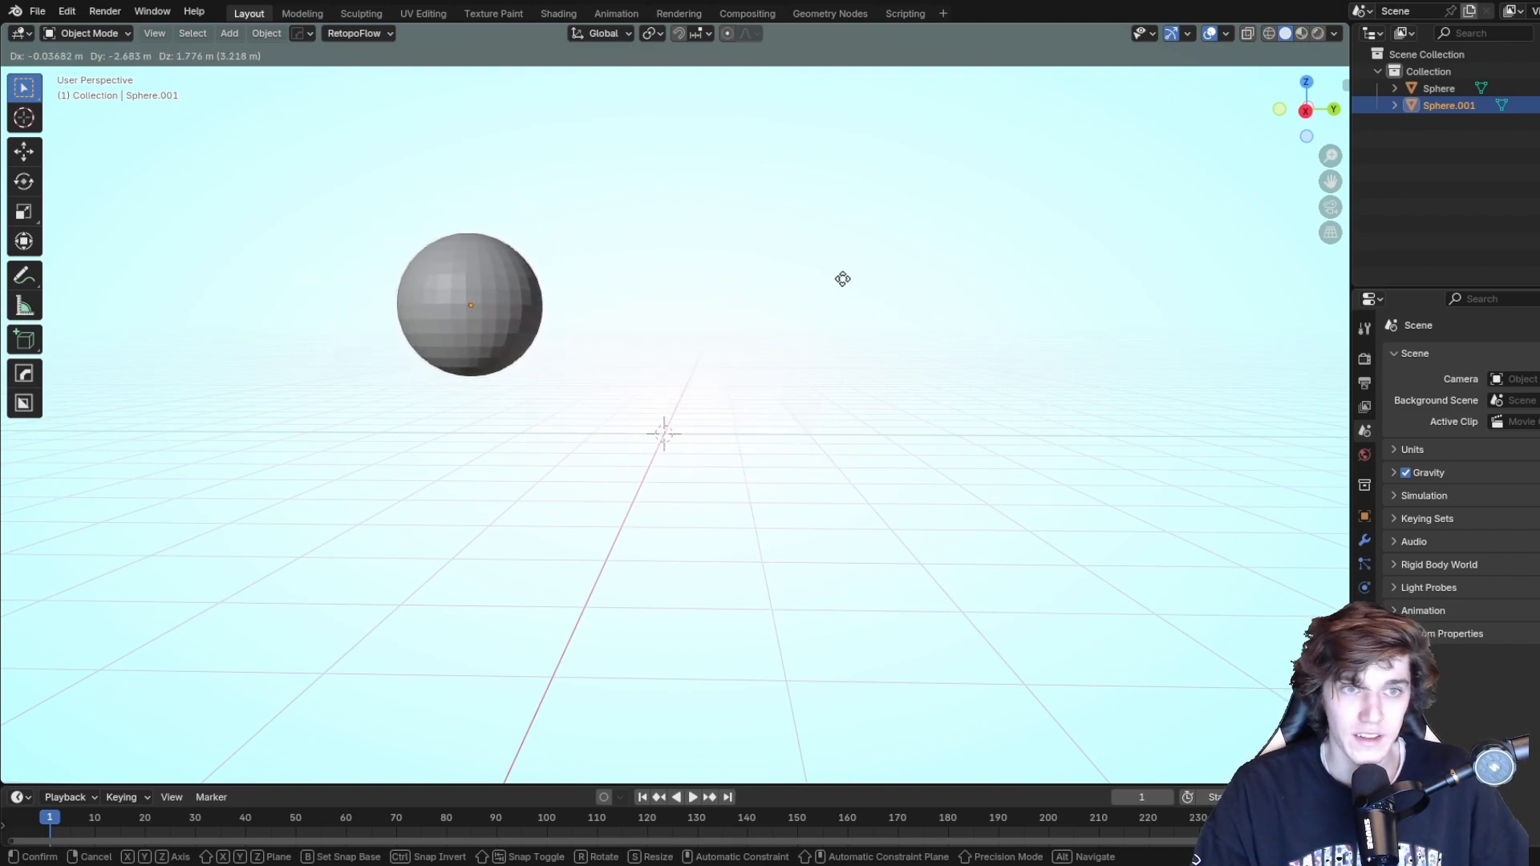
key("z")
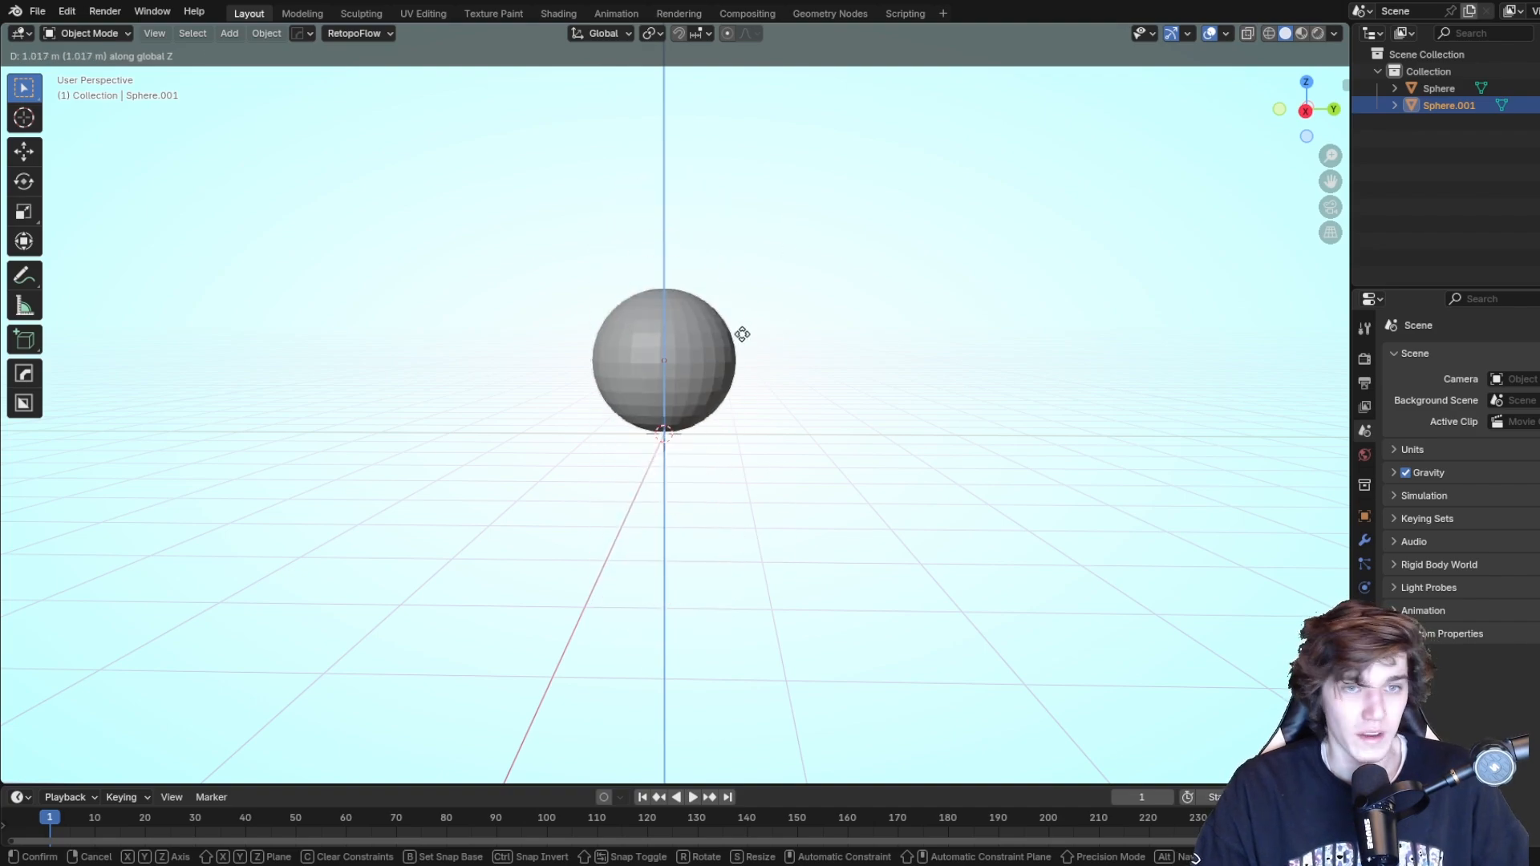
key("y")
key("x")
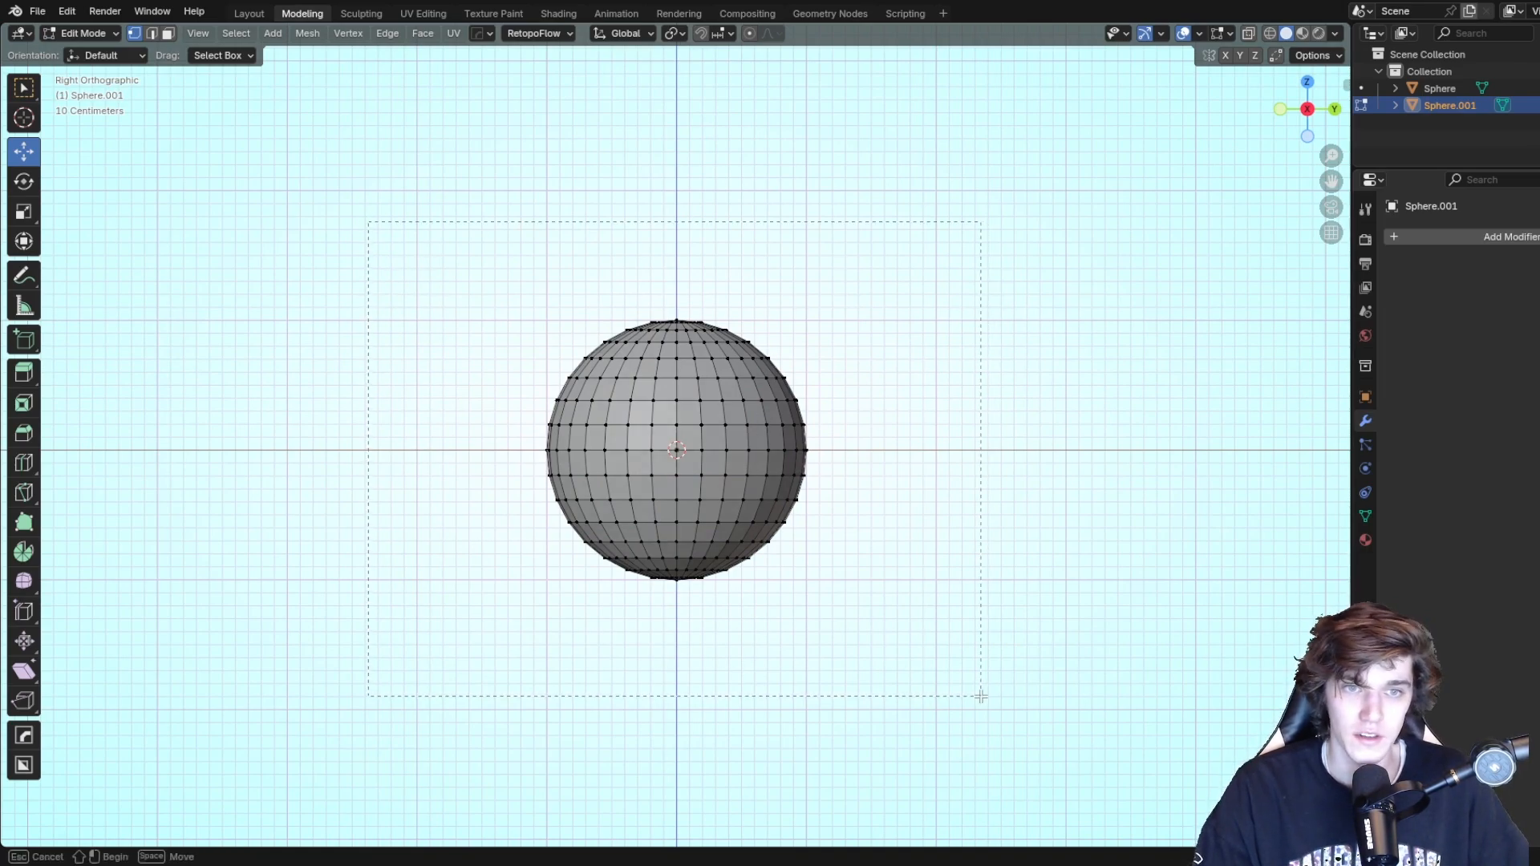
Box-select the sphere's vertices in solid view and switch to see-through wireframe display to check which vertices the box caught.
middle_click_drag(1010, 385, 641, 525)
middle_click_drag(964, 506, 919, 383)
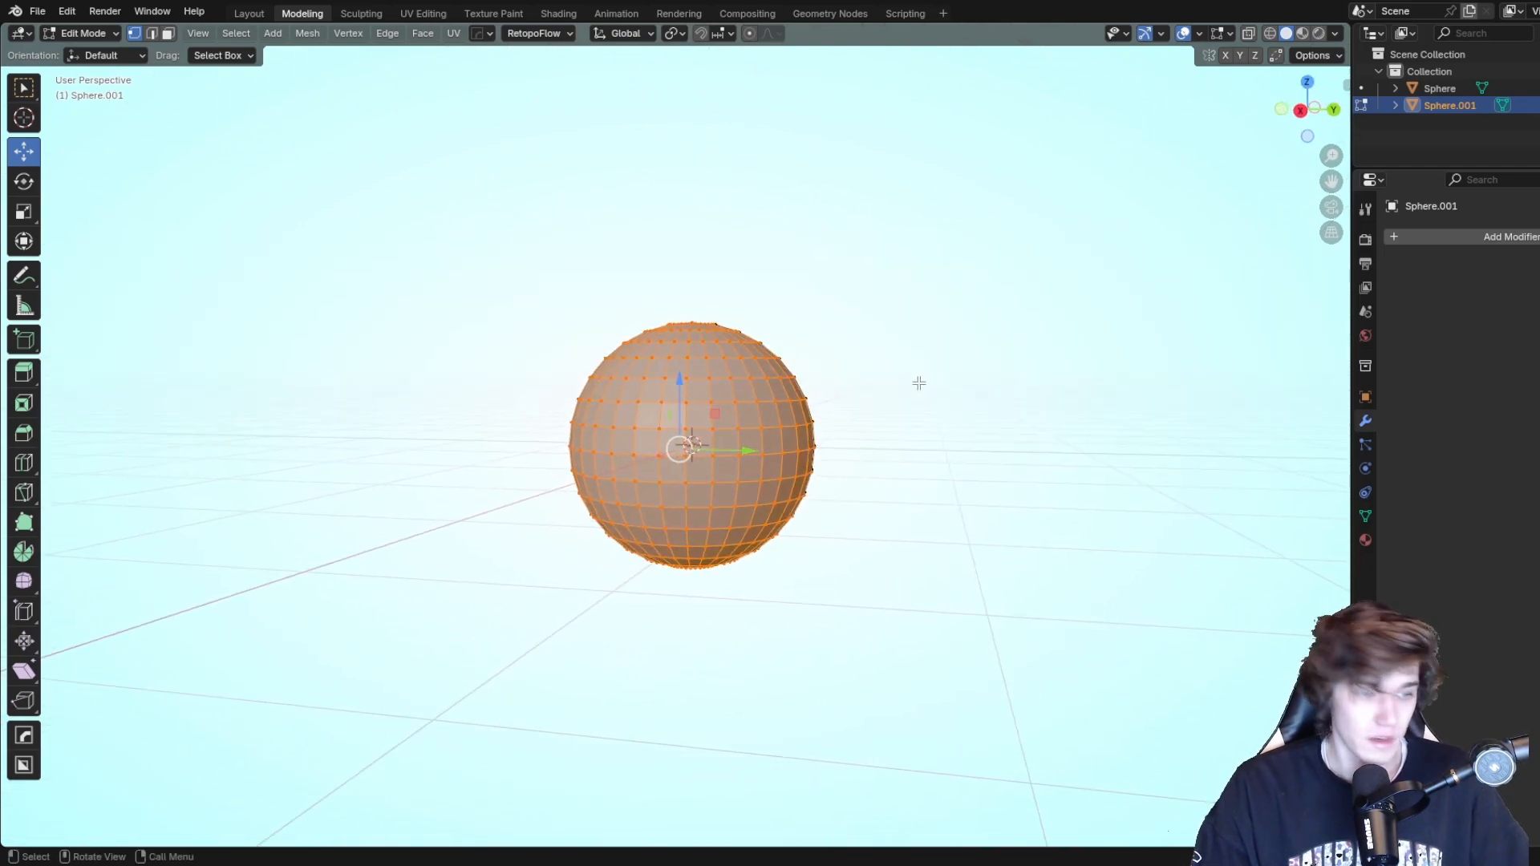
key("alt+z")
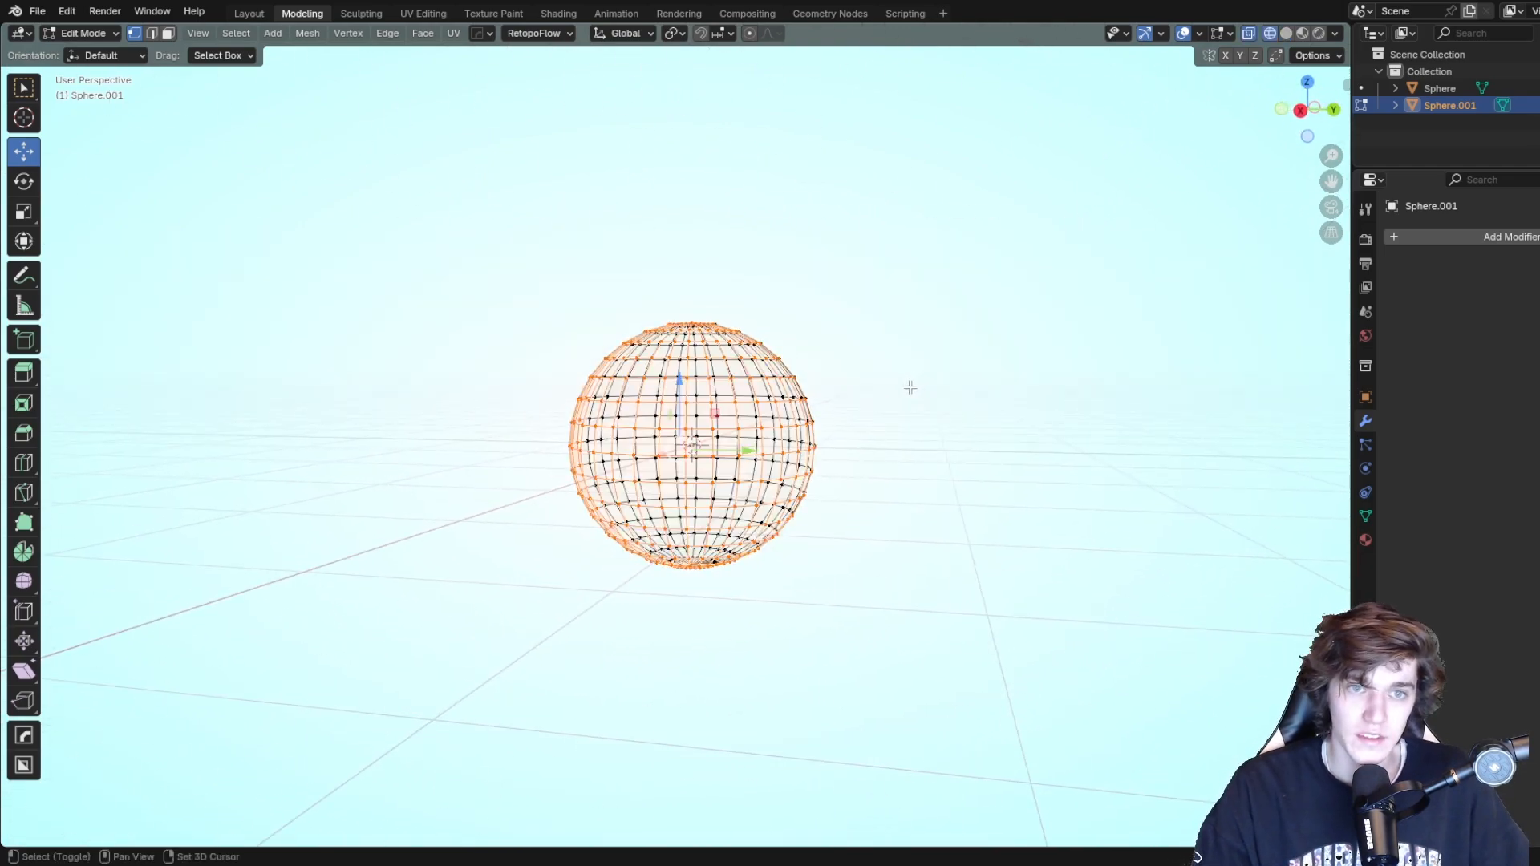
key("alt+a")
middle_click_drag(937, 393, 762, 429)
Switch to the Layout workspace, set the viewport to wireframe shading and examine the sphere from several angles.
left_click(256, 12)
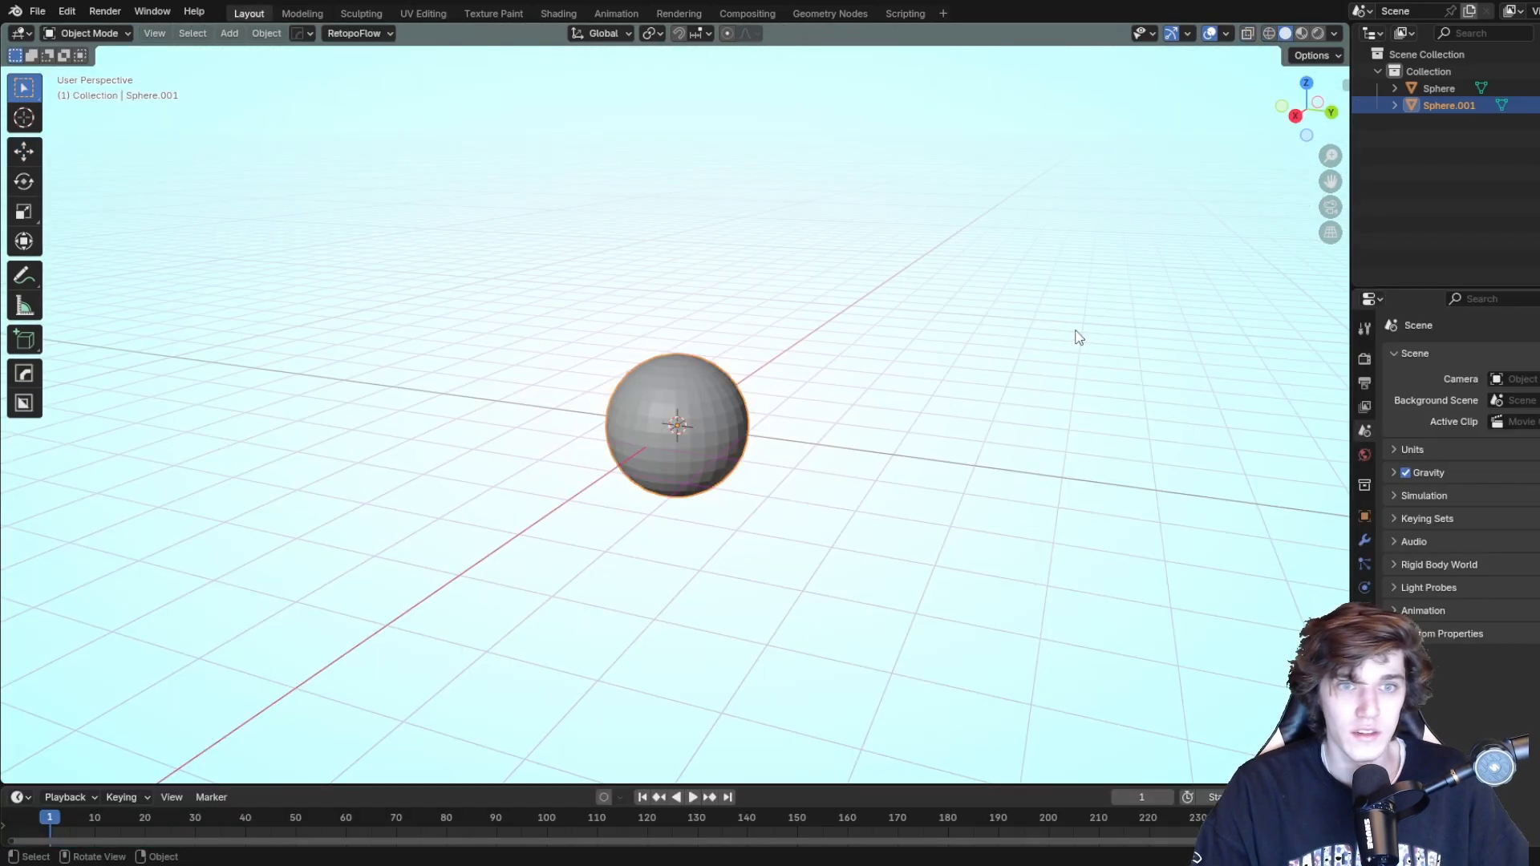
key("shift+z")
middle_click_drag(1075, 333, 848, 340)
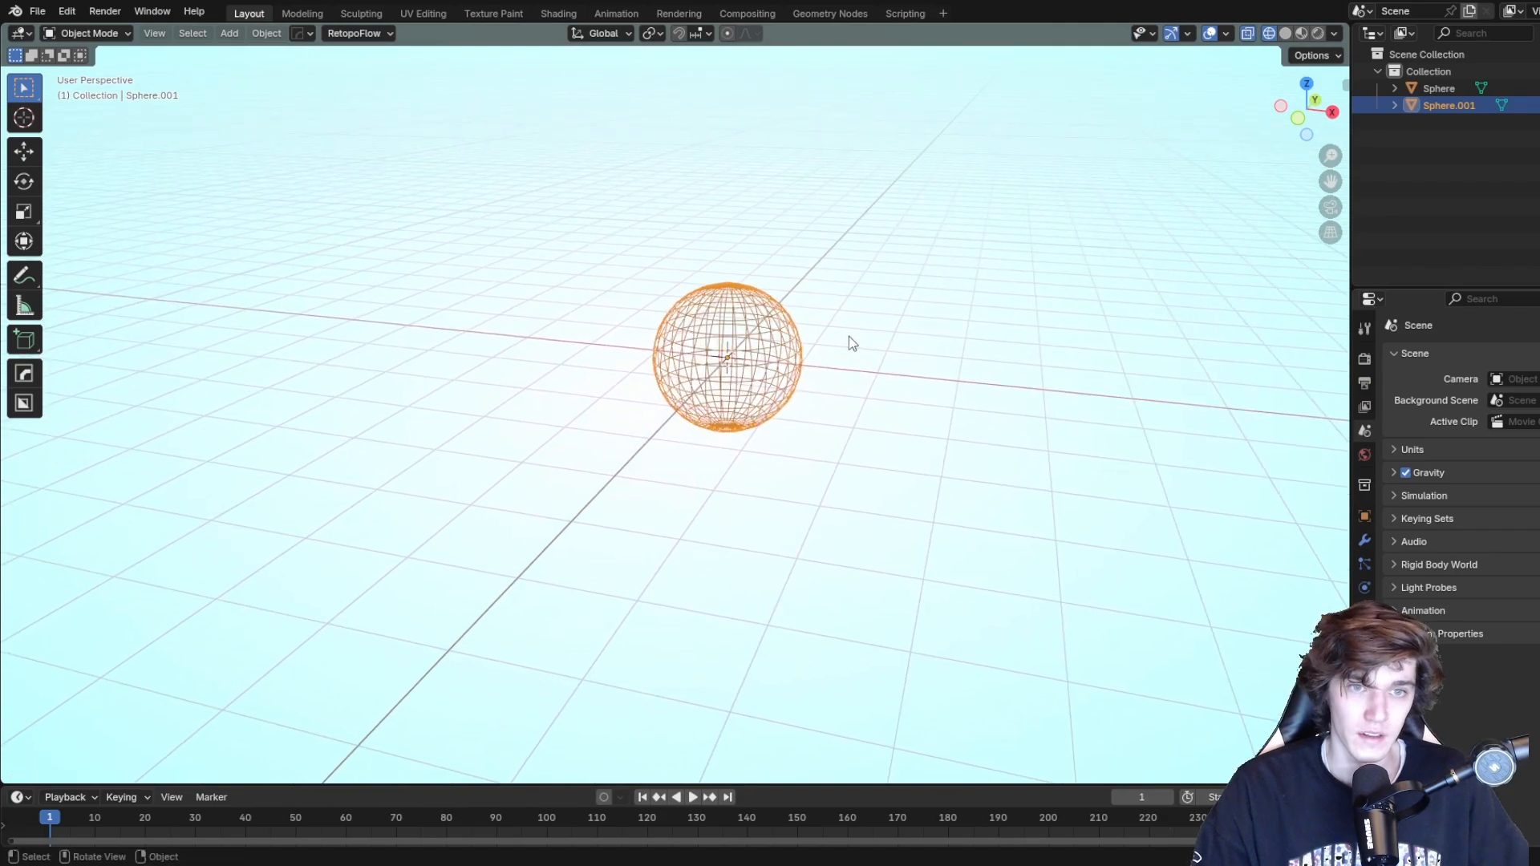
scroll(883, 353, "up", 3)
middle_click_drag(939, 367, 950, 401)
Box-select the sphere's entire wireframe mesh in the Modeling workspace and enlarge it freehand.
left_click(303, 14)
middle_click_drag(561, 241, 792, 439)
left_click_drag(971, 781, 971, 782)
scroll(939, 607, "down", 3)
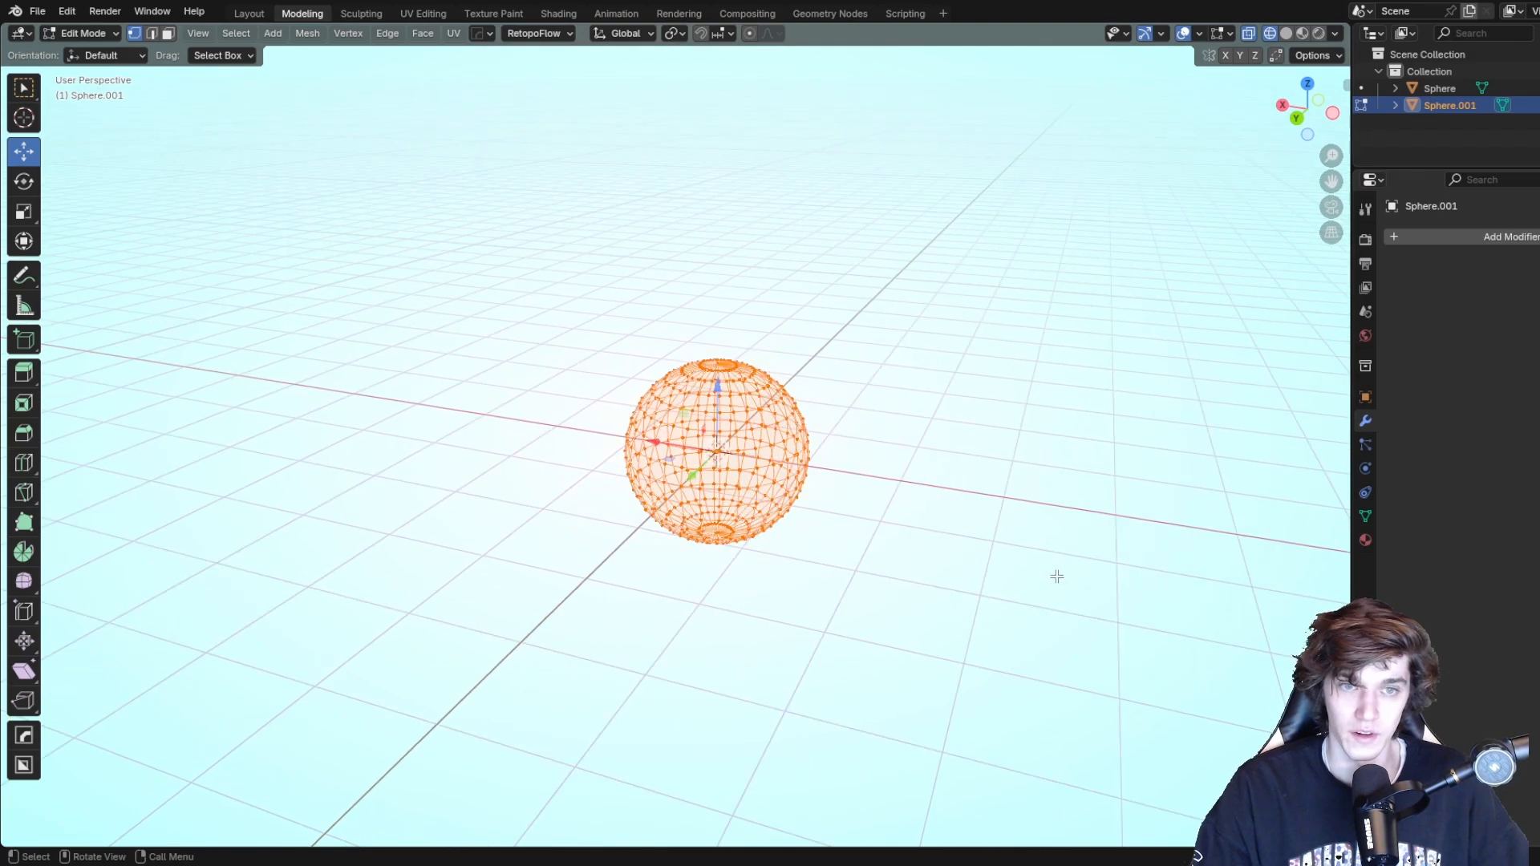
key("s")
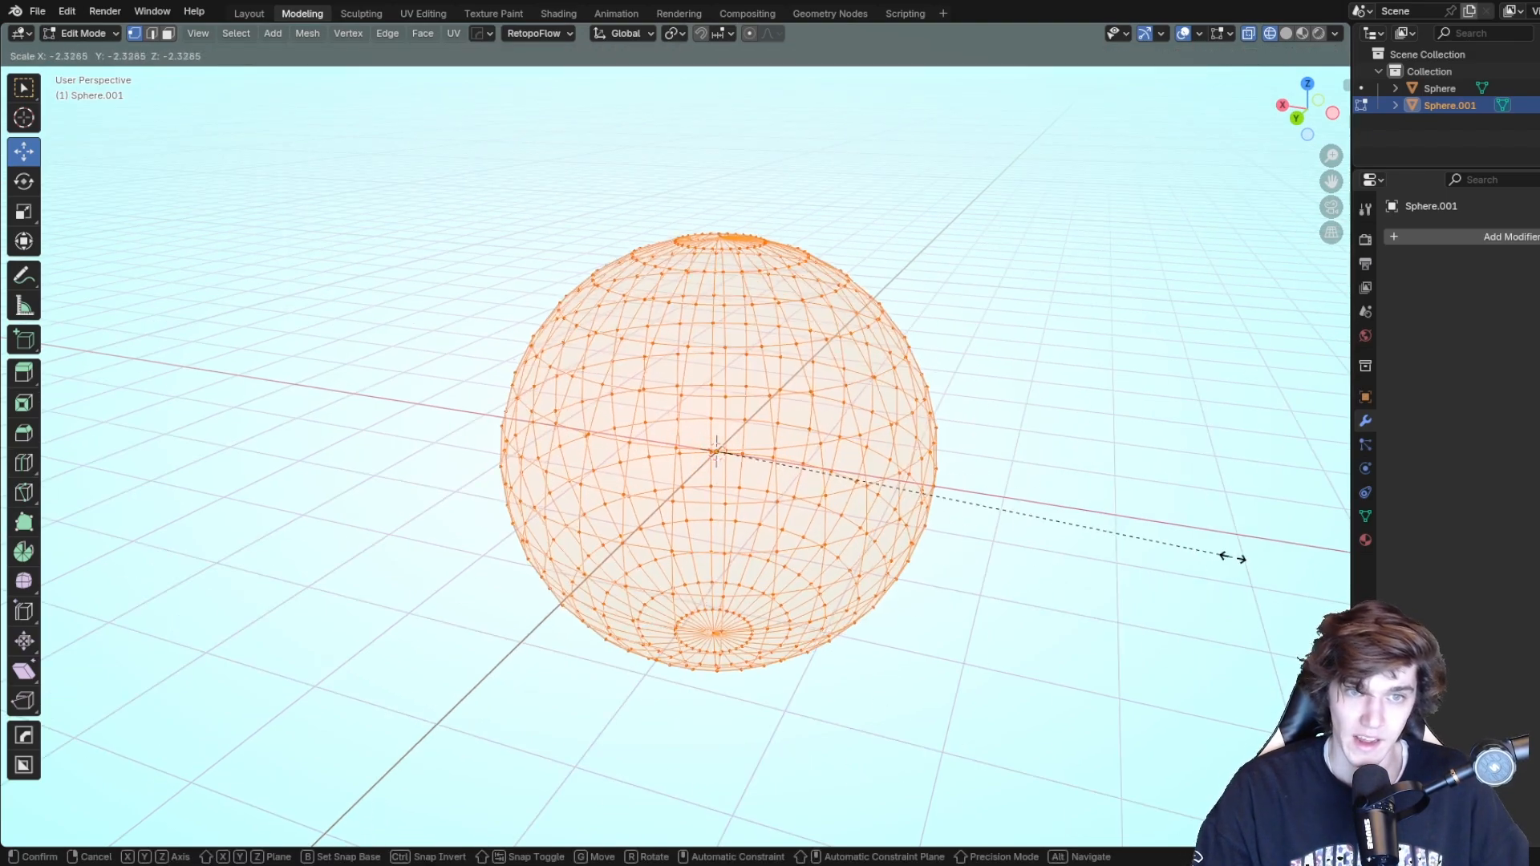
left_click(1082, 526)
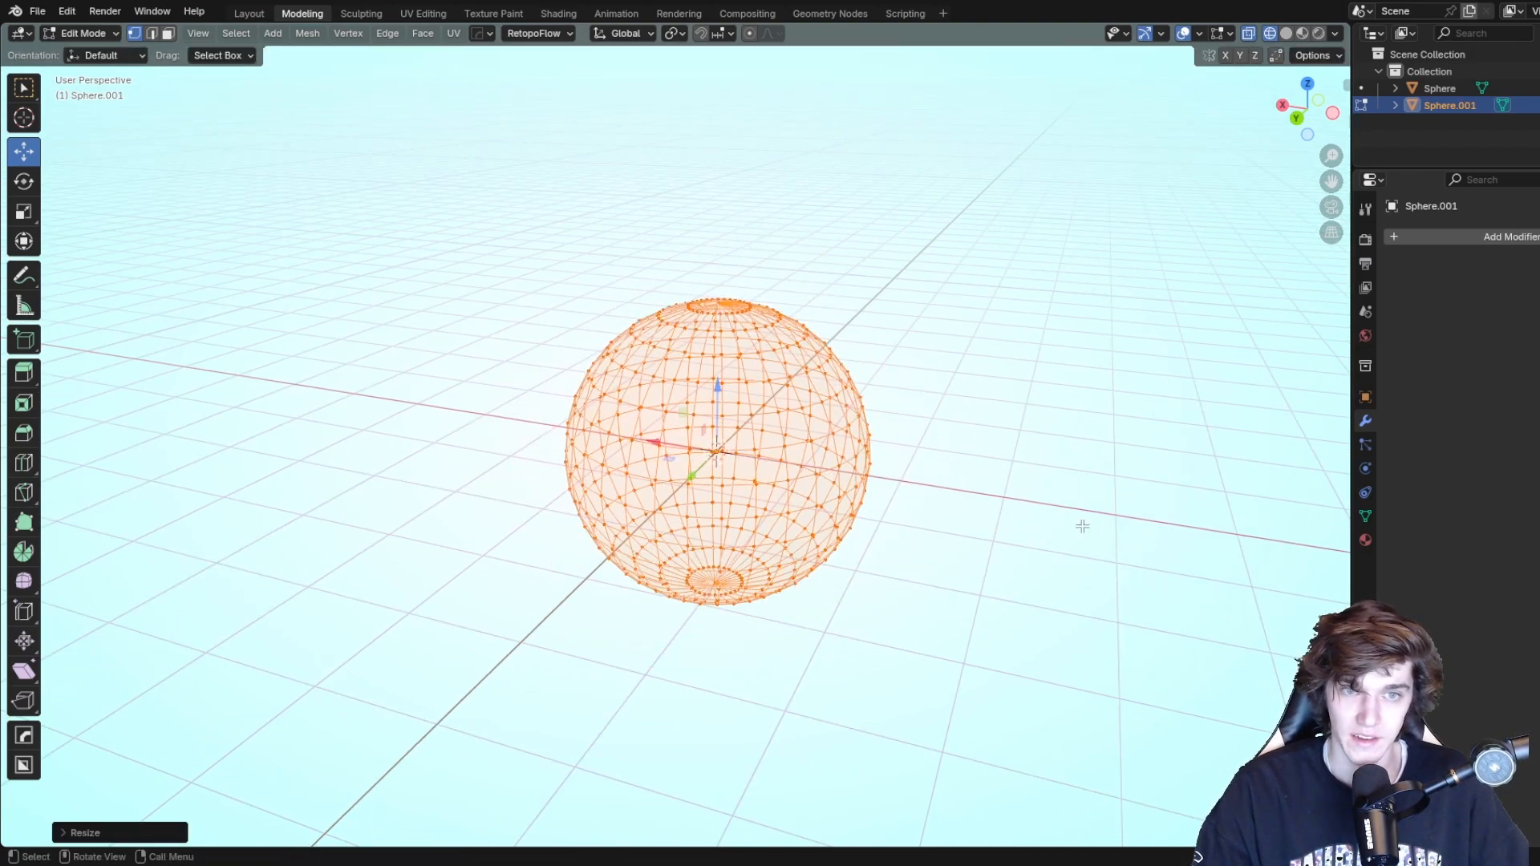
Try raising a box selection of upper vertices along Z in the right orthographic view, and undo the move.
left_click(1282, 105)
left_click_drag(932, 309, 432, 419)
key("g")
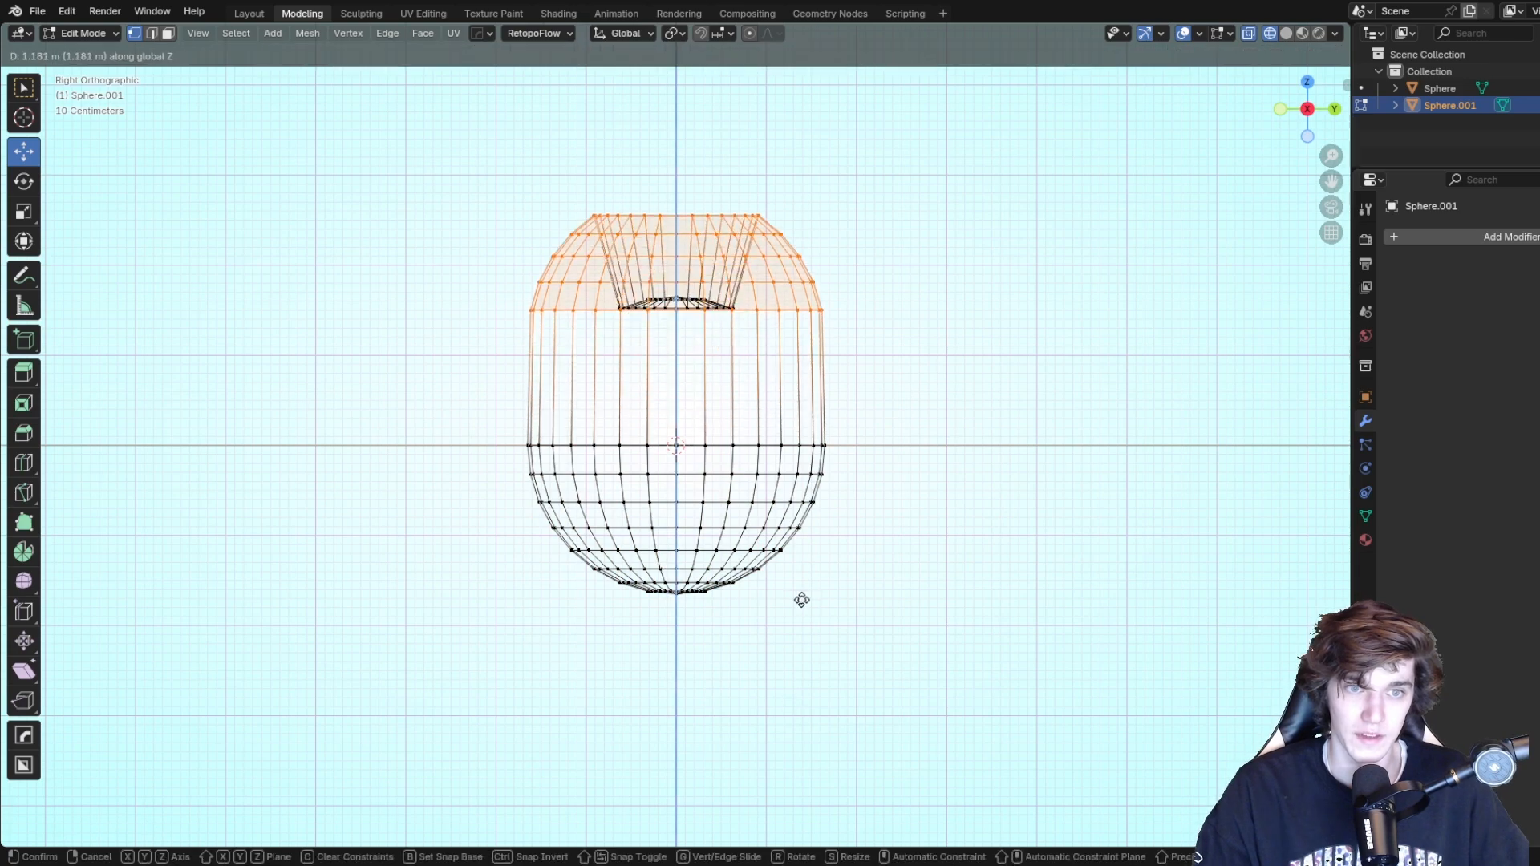
left_click(859, 523)
key("ctrl+z")
Box-select all vertices of the sphere's upper part and raise them along Z, stretching the sphere into a capsule.
left_click_drag(883, 280, 463, 435)
key("g")
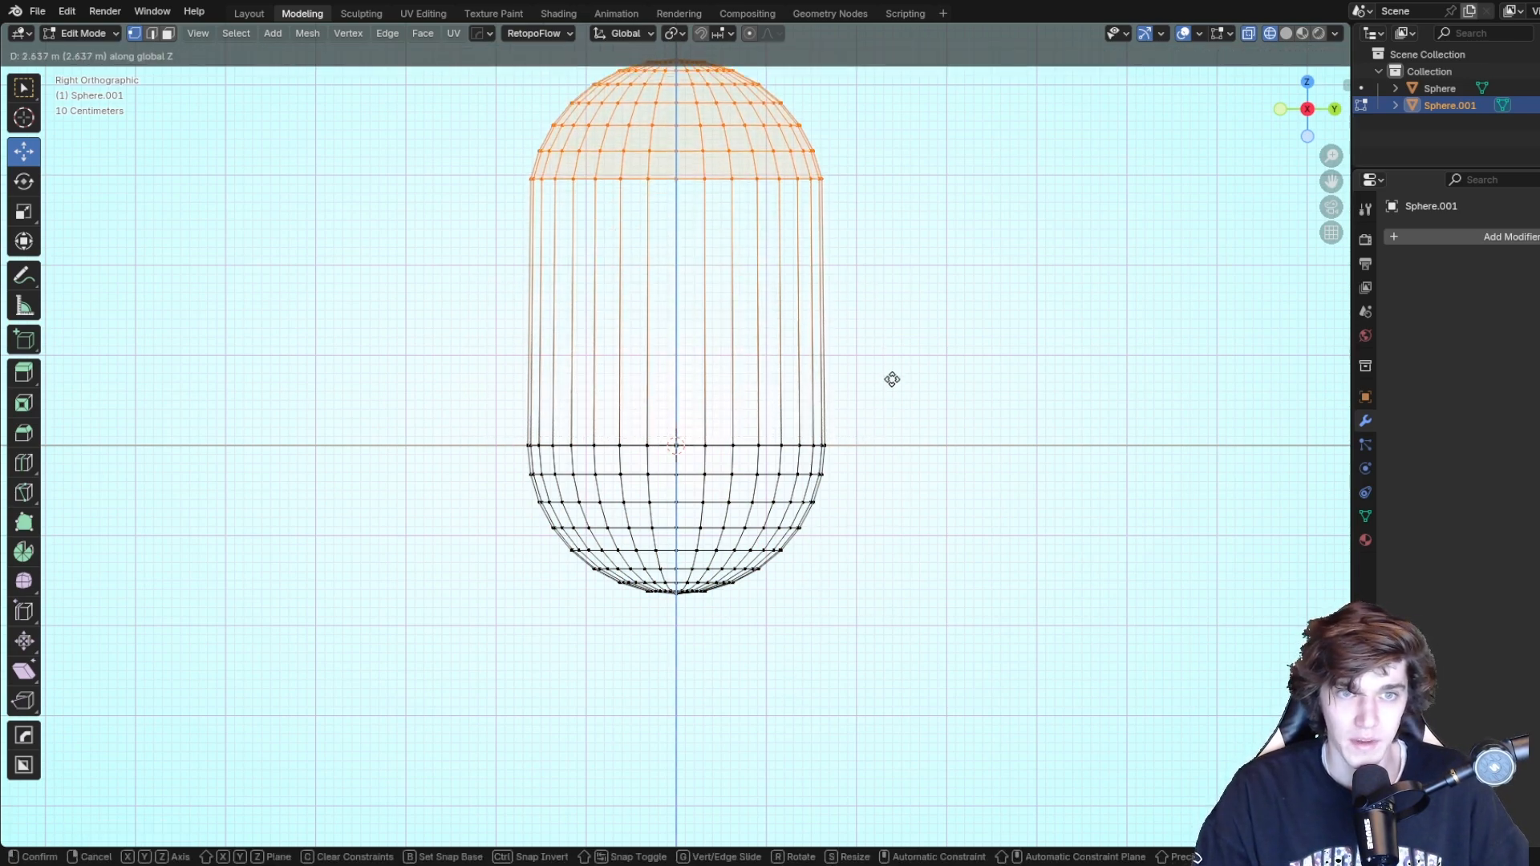
left_click(880, 418)
left_click(962, 403)
Switch to the Layout workspace and examine the stretched capsule as an object.
left_click(249, 13)
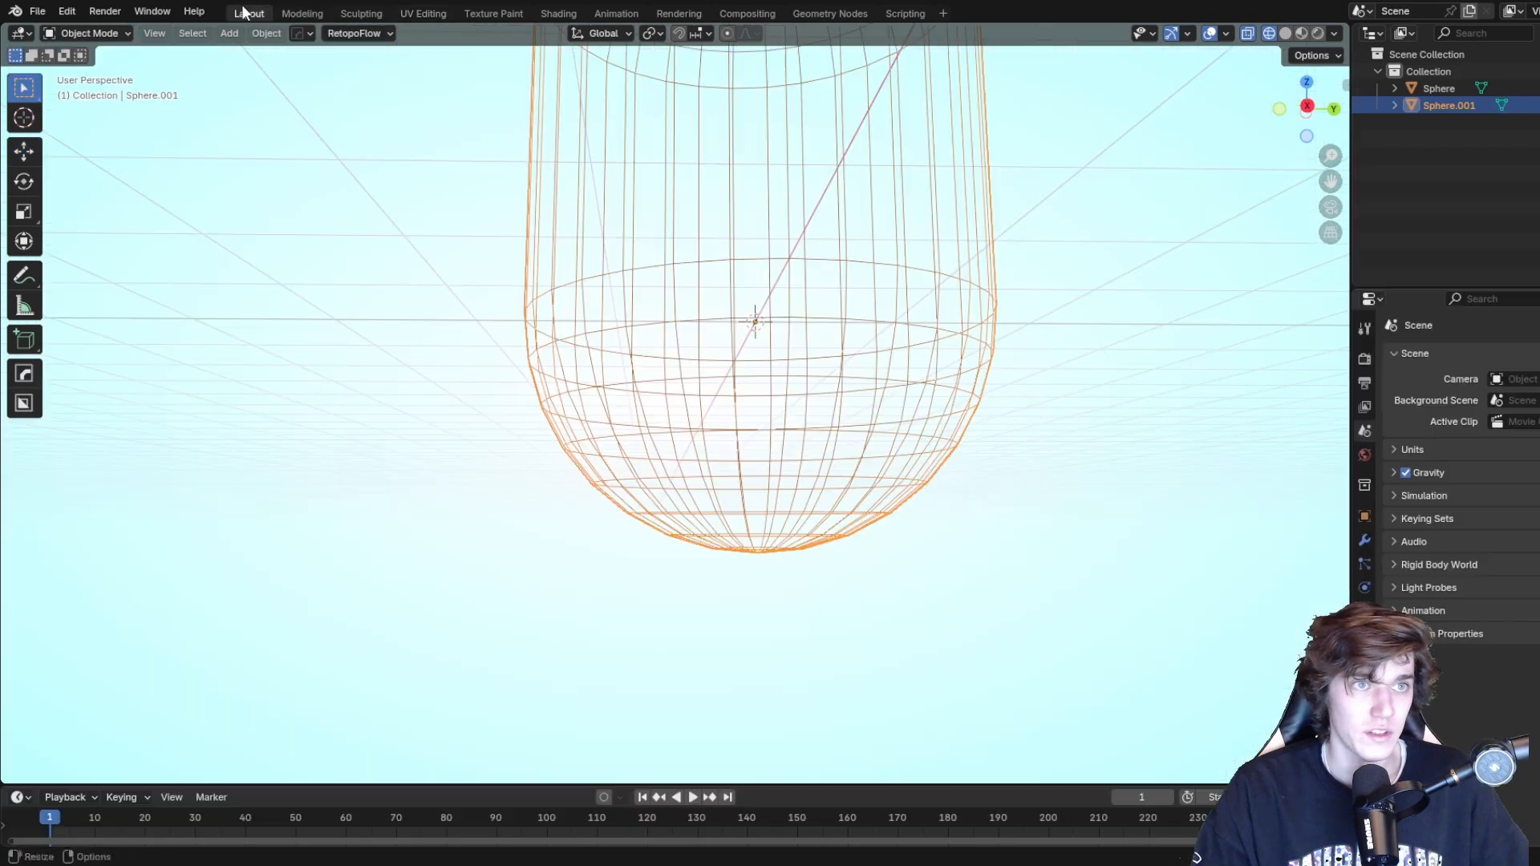
scroll(987, 378, "down", 5)
key("q")
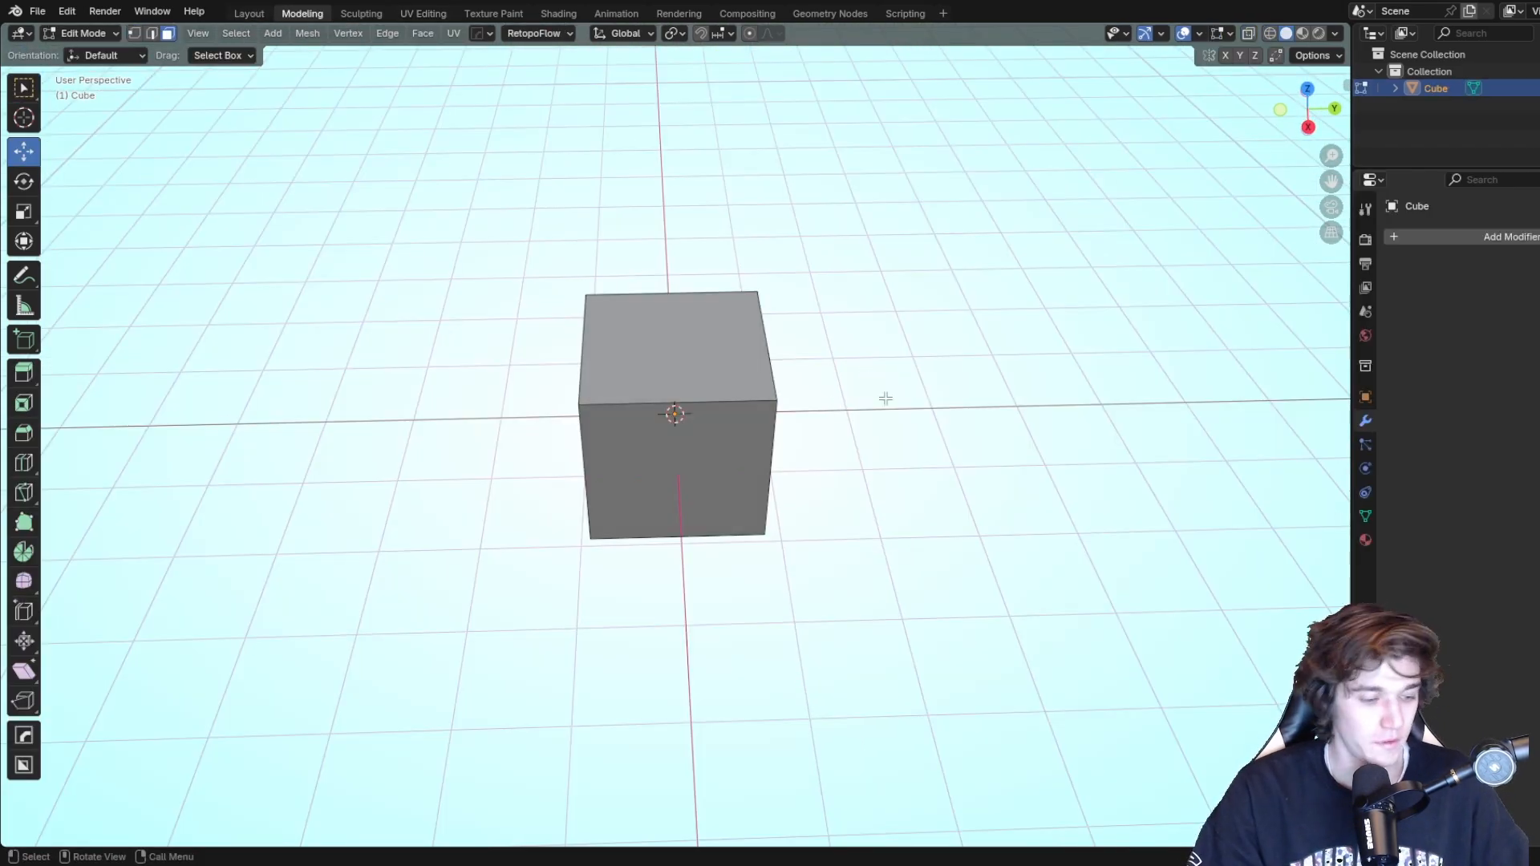
Box-select the four top vertices of the cube and inset its top face by about 0.59 m.
middle_click_drag(968, 368, 946, 346)
middle_click_drag(824, 323, 817, 395, "shift")
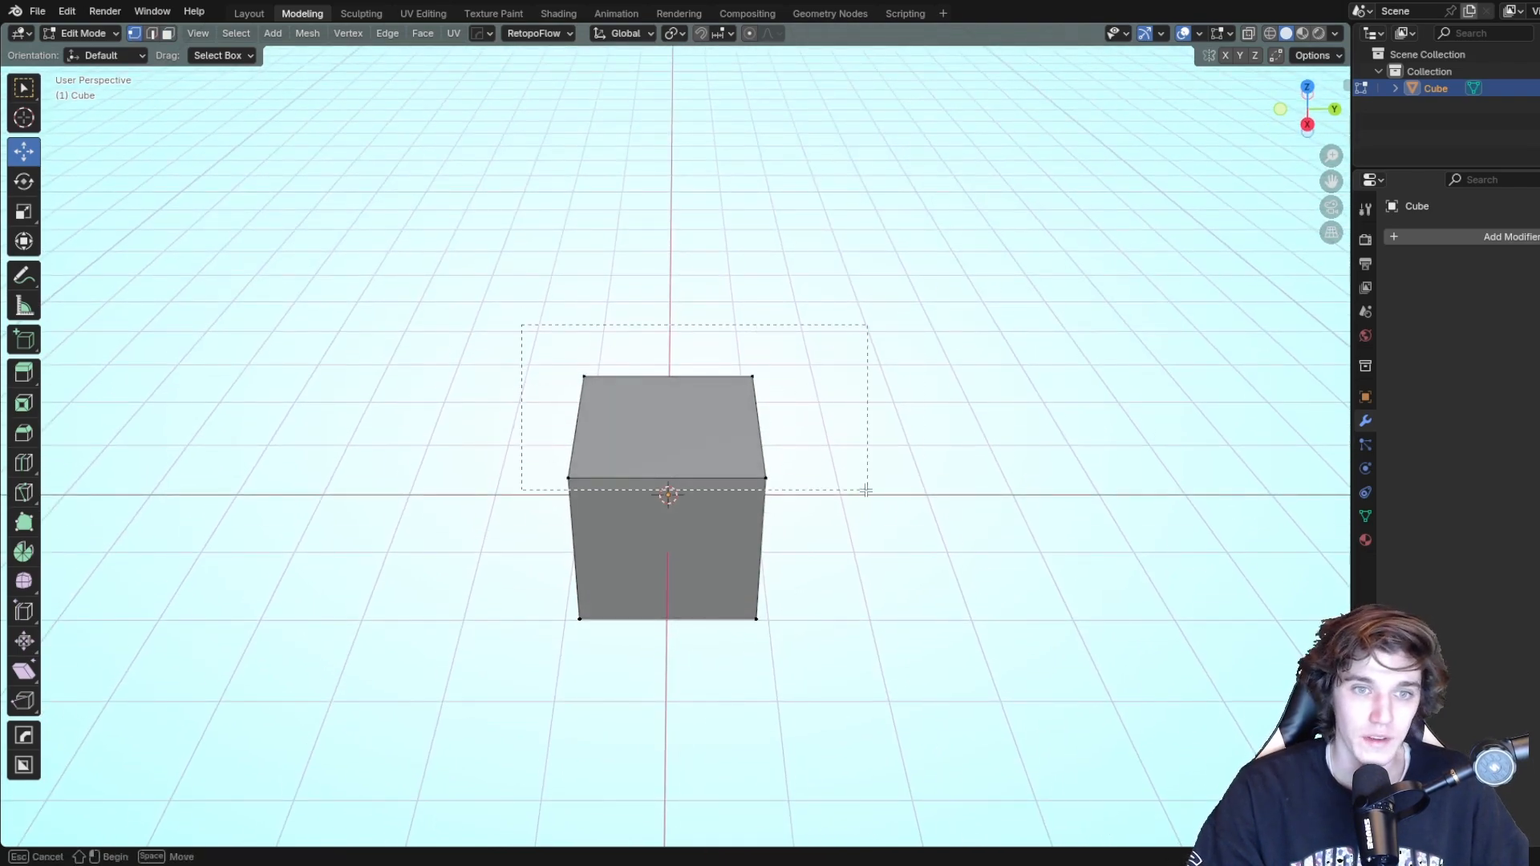
left_click_drag(866, 490, 866, 490)
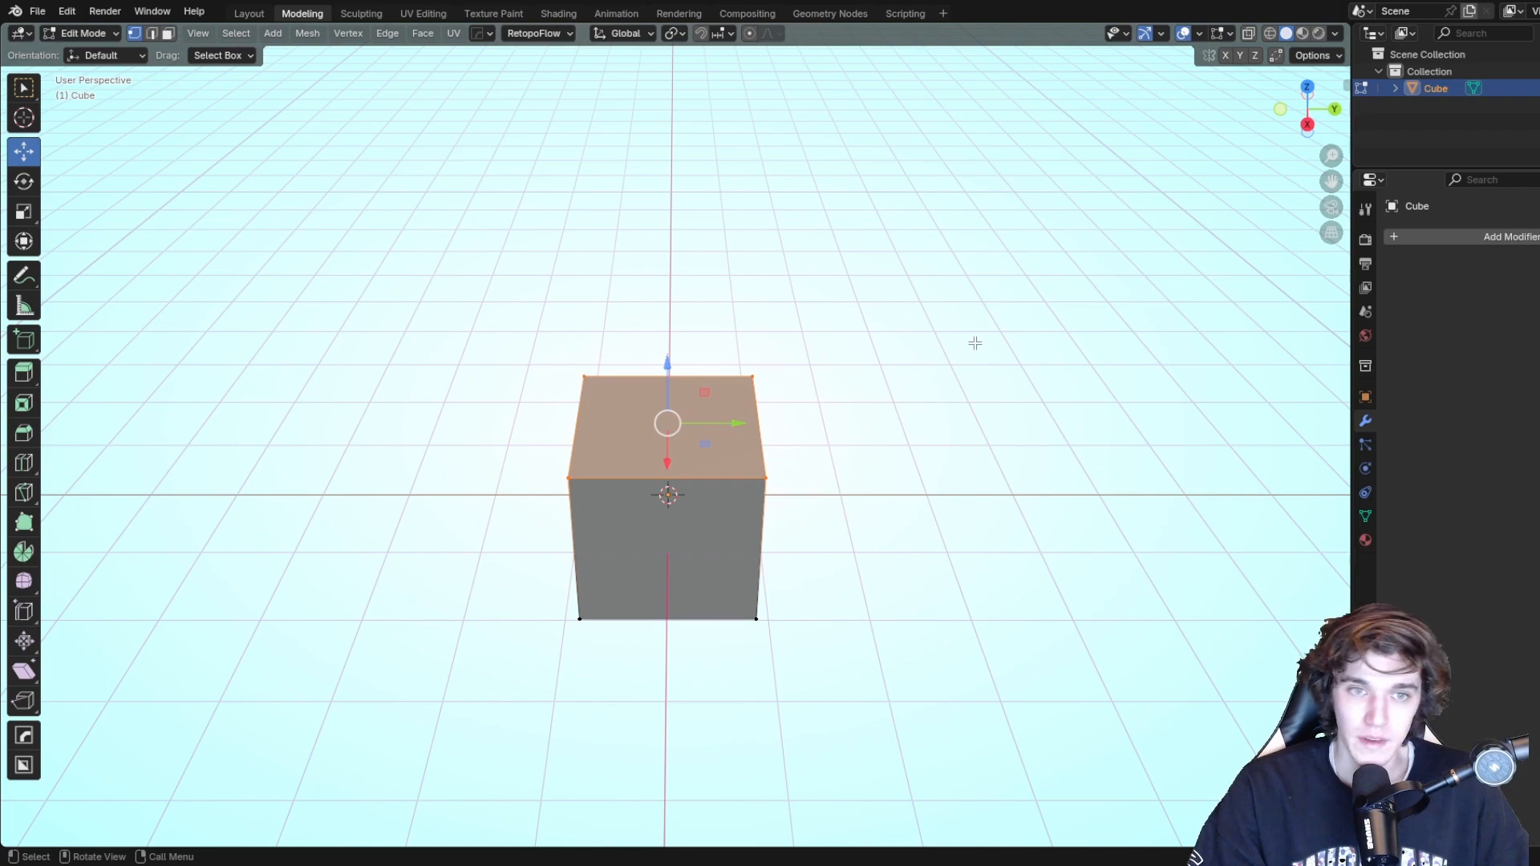
mouse_move(975, 343)
middle_mouse_down()
mouse_move(966, 368)
mouse_move(969, 341)
middle_mouse_up()
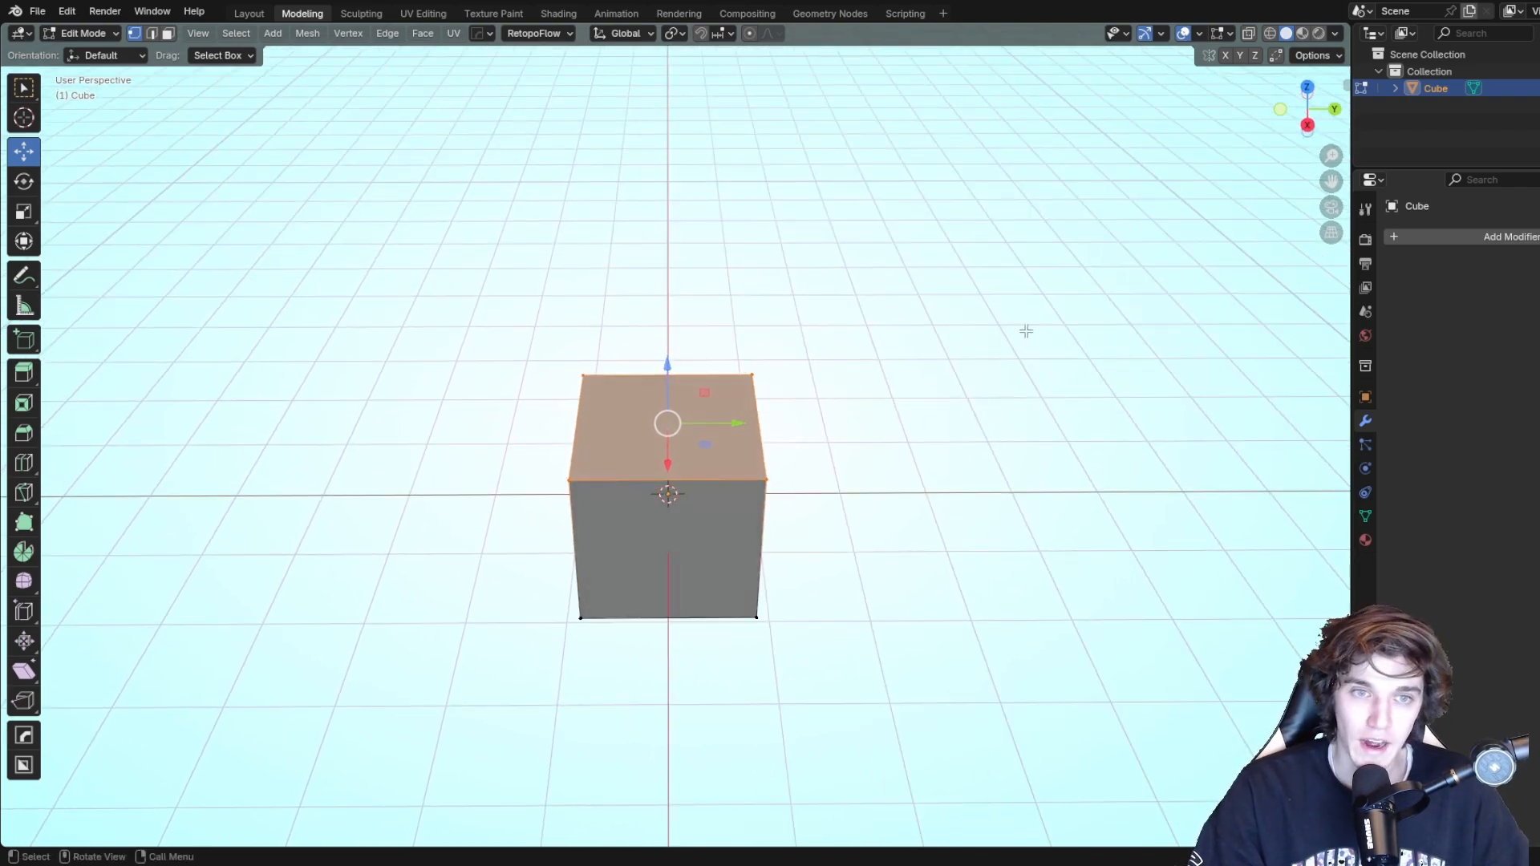
key("i")
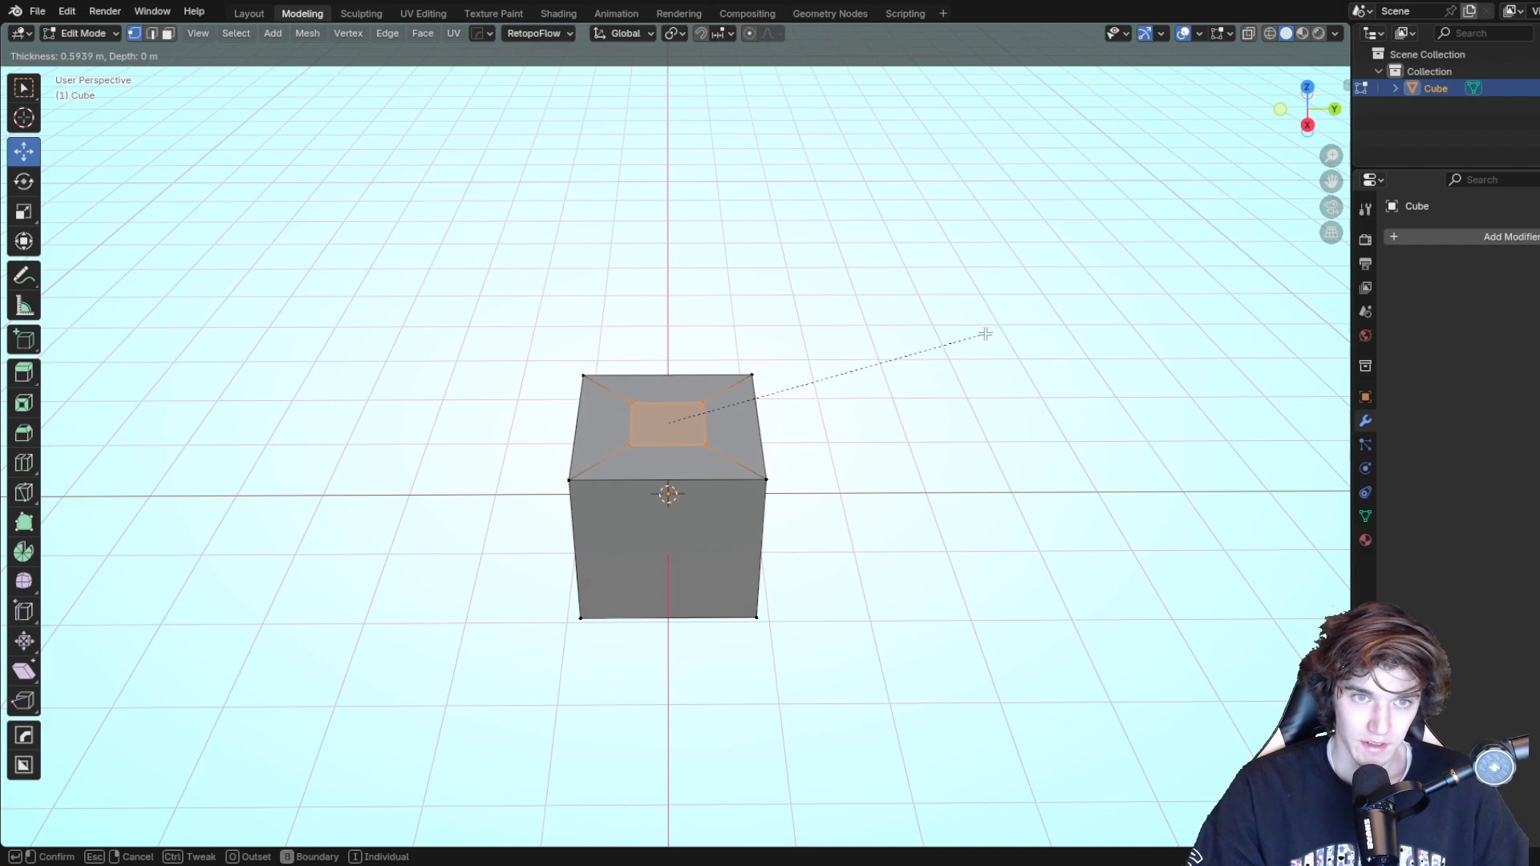
left_click(985, 333)
middle_click_drag(921, 378, 920, 340)
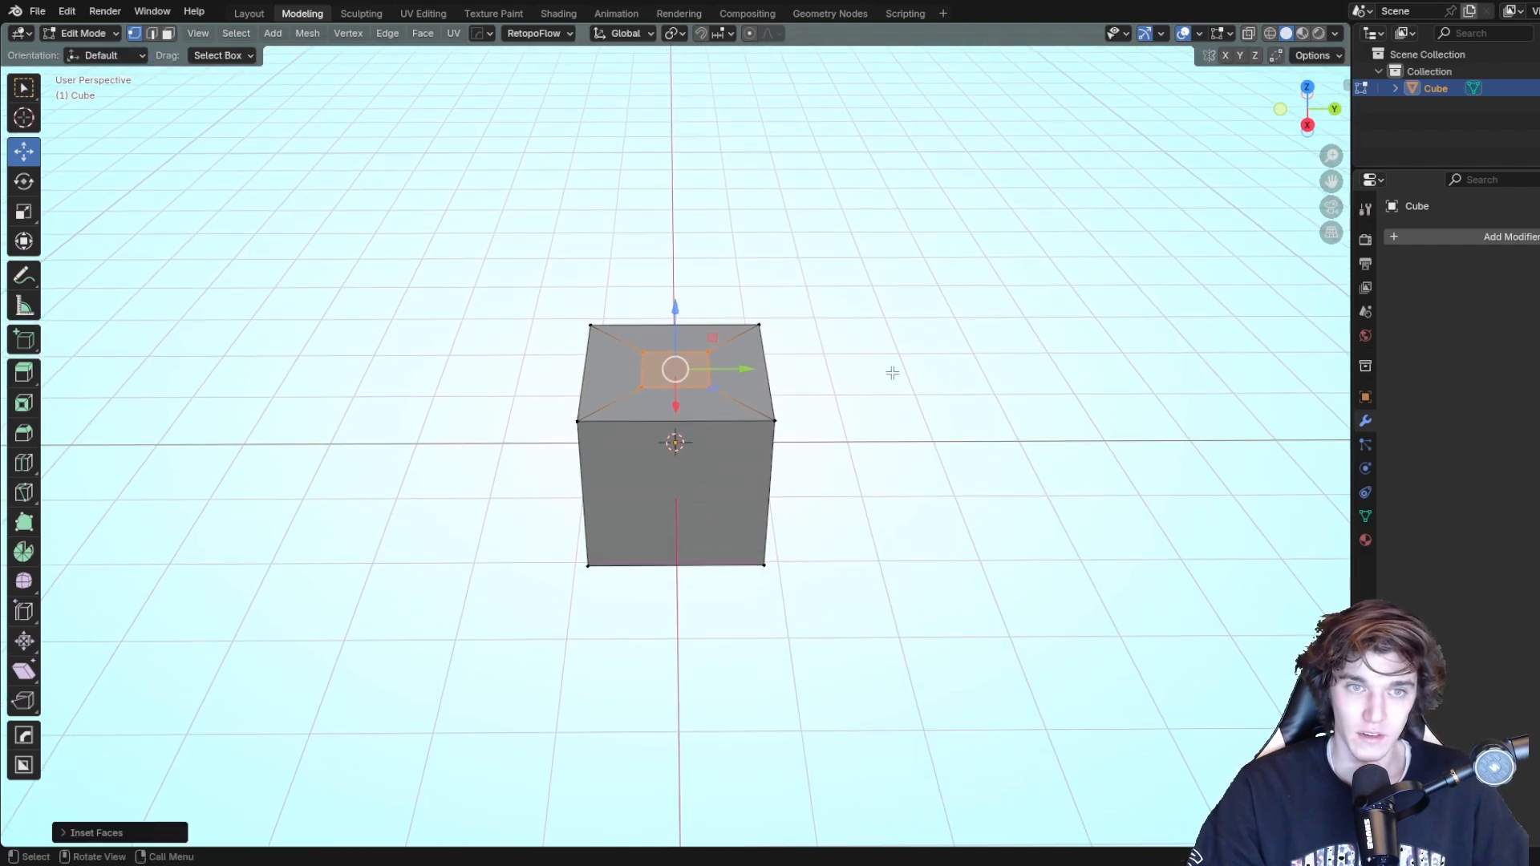
Try to raise the cube's inset top face along Z, cancelling the move.
scroll(891, 373, "up", 5)
middle_click_drag(1007, 416, 1013, 353)
scroll(1020, 390, "down", 3)
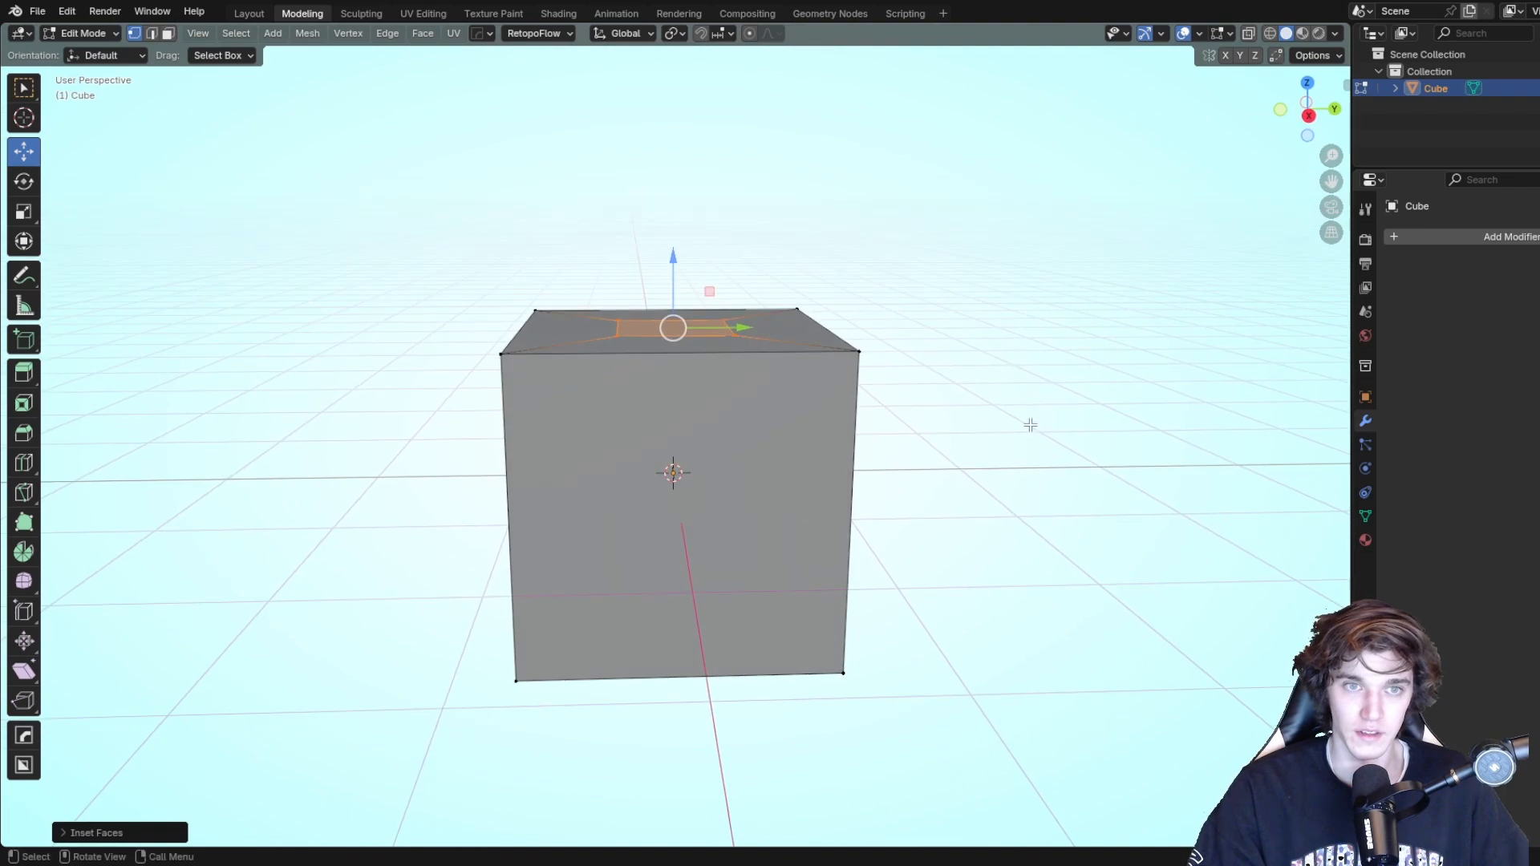
scroll(1024, 425, "up", 1)
middle_click_drag(1024, 426, 1022, 450)
scroll(1022, 451, "down", 2)
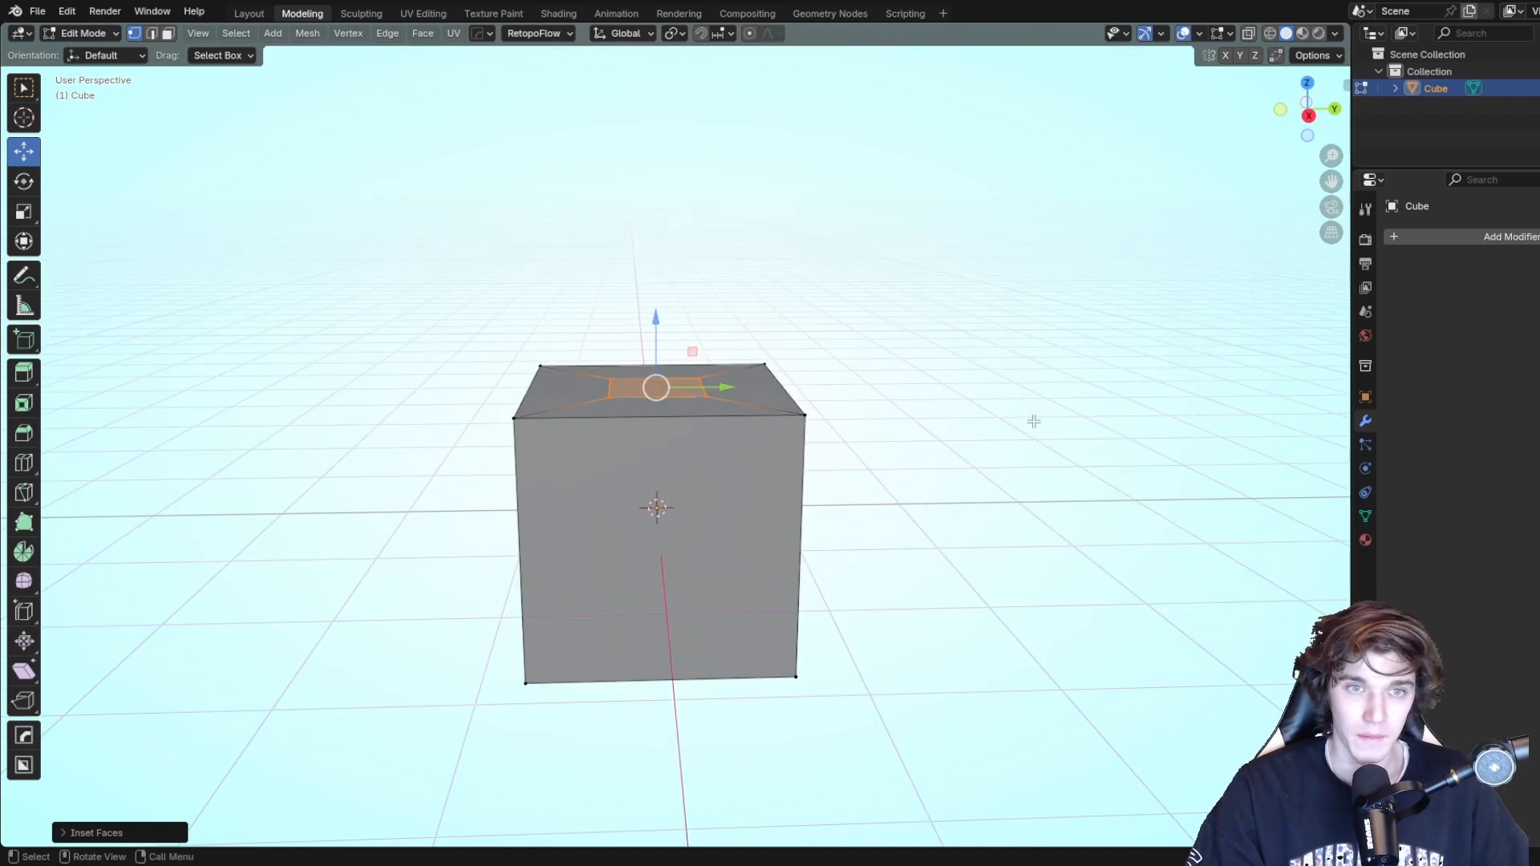
key("g")
key("z")
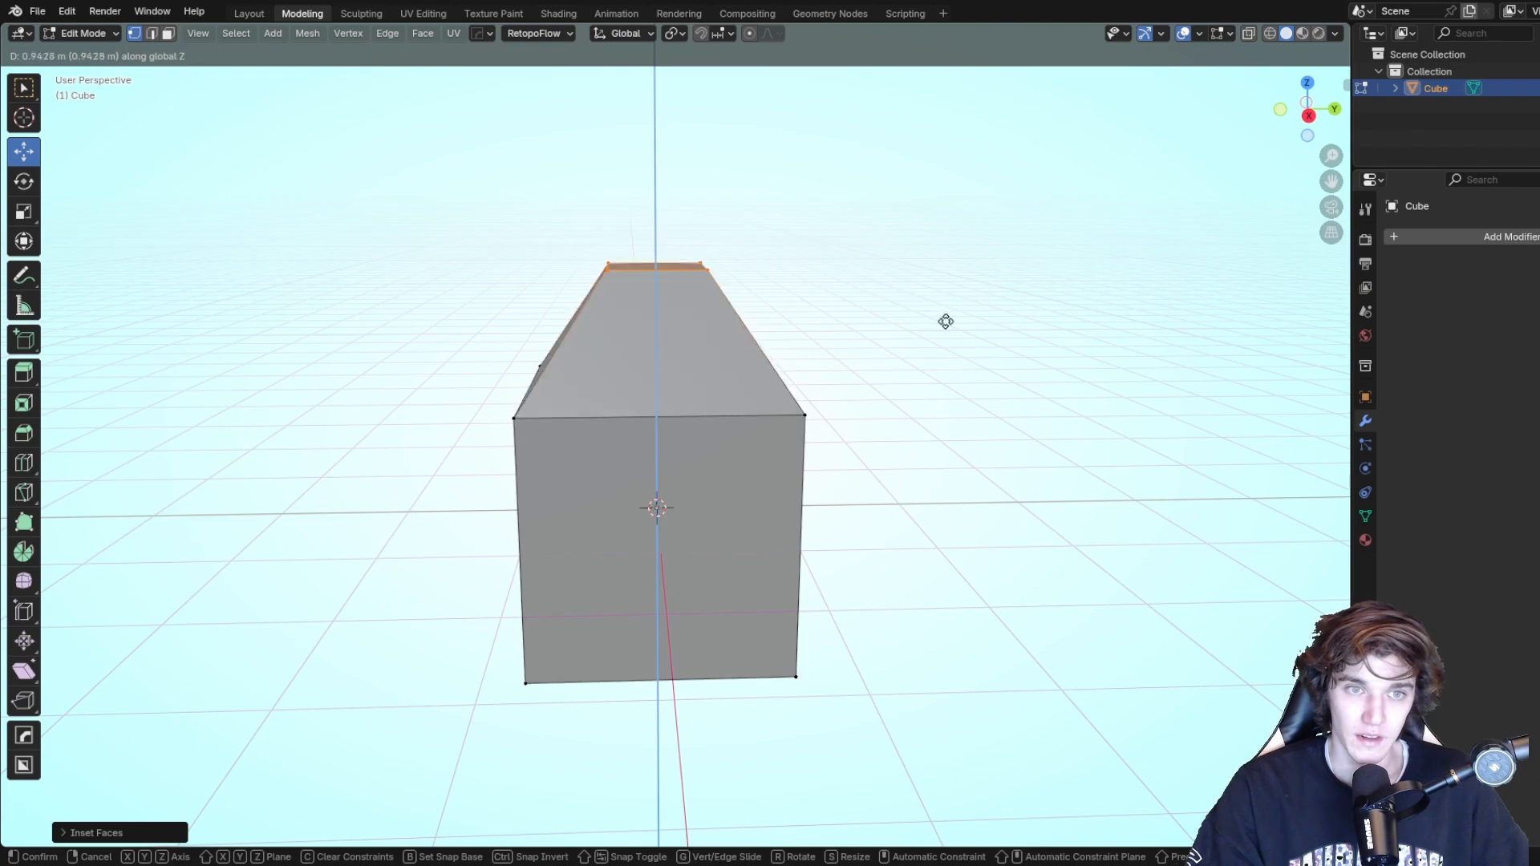
right_click(899, 542)
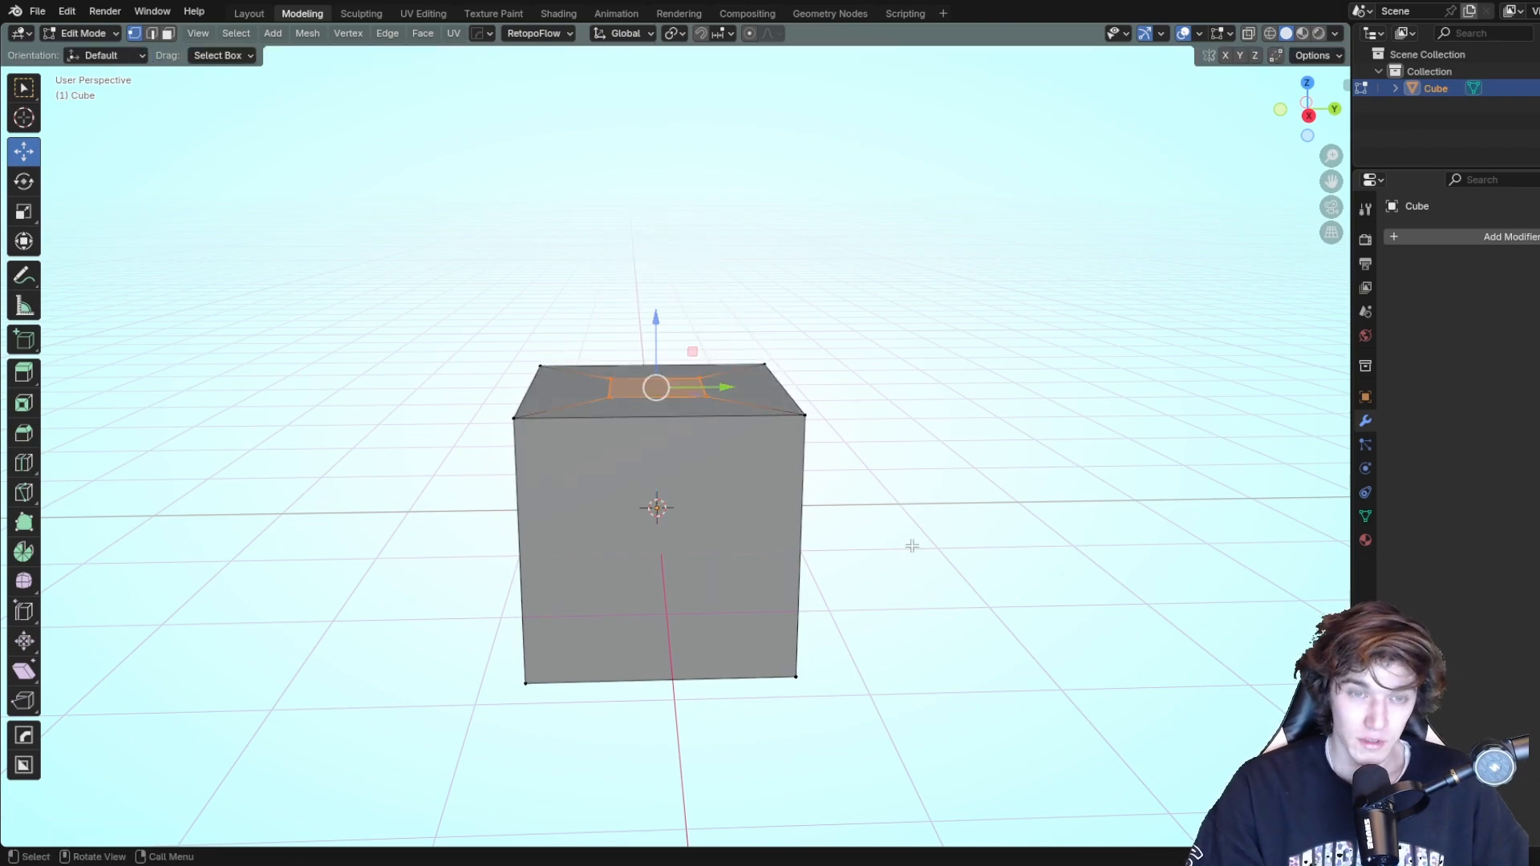
Extrude the inset top face upward along its normal into a tall square column on the cube.
key("e")
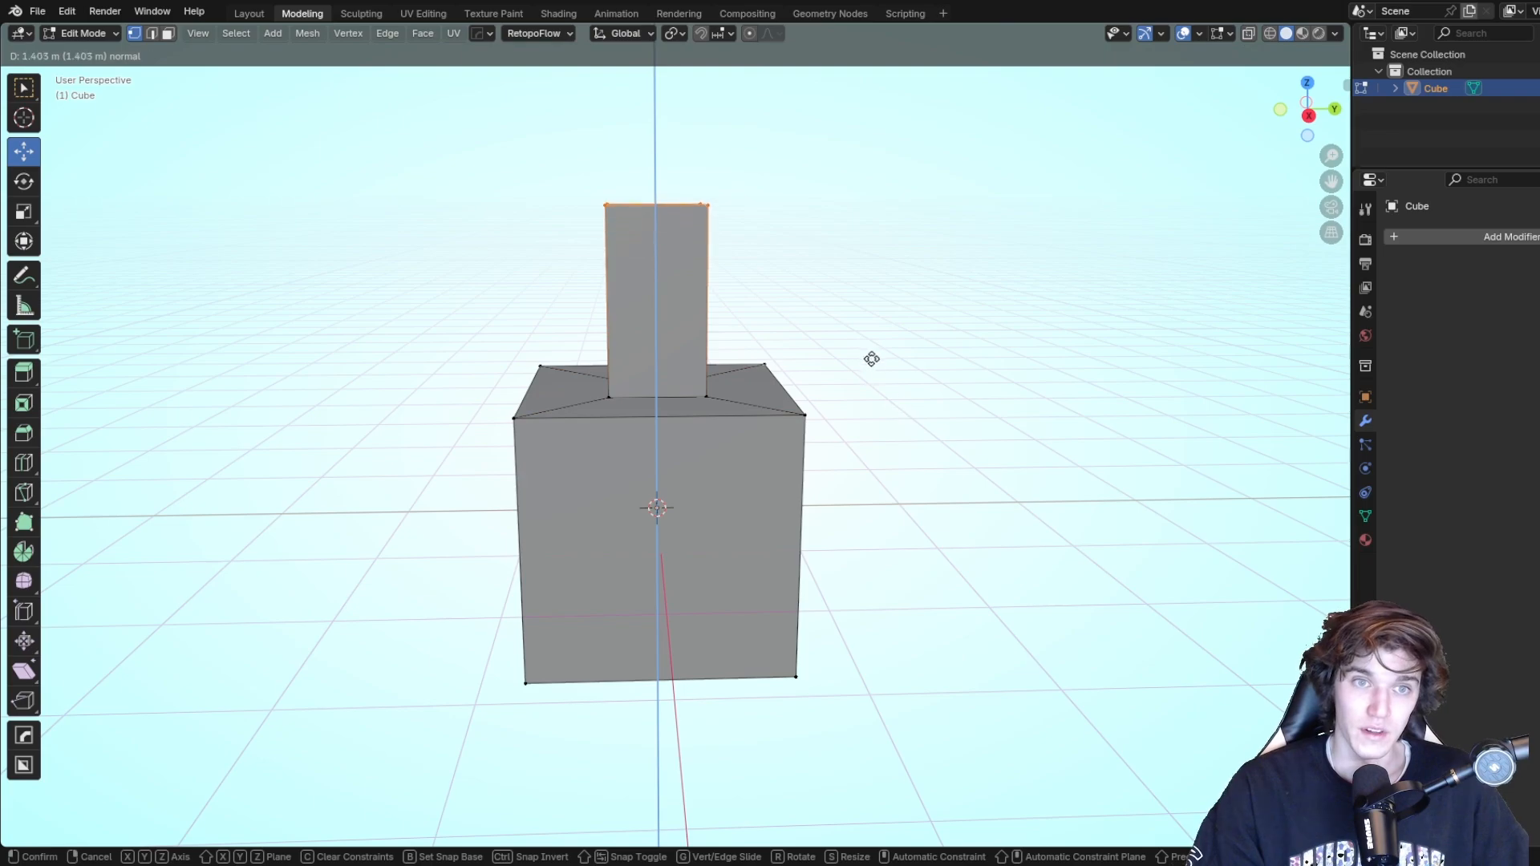
left_click(858, 333)
middle_click_drag(859, 333, 869, 506)
Try scaling up the column's top face twice, first by about 1.65, and lowering it about 0.95 m along Z.
key("s")
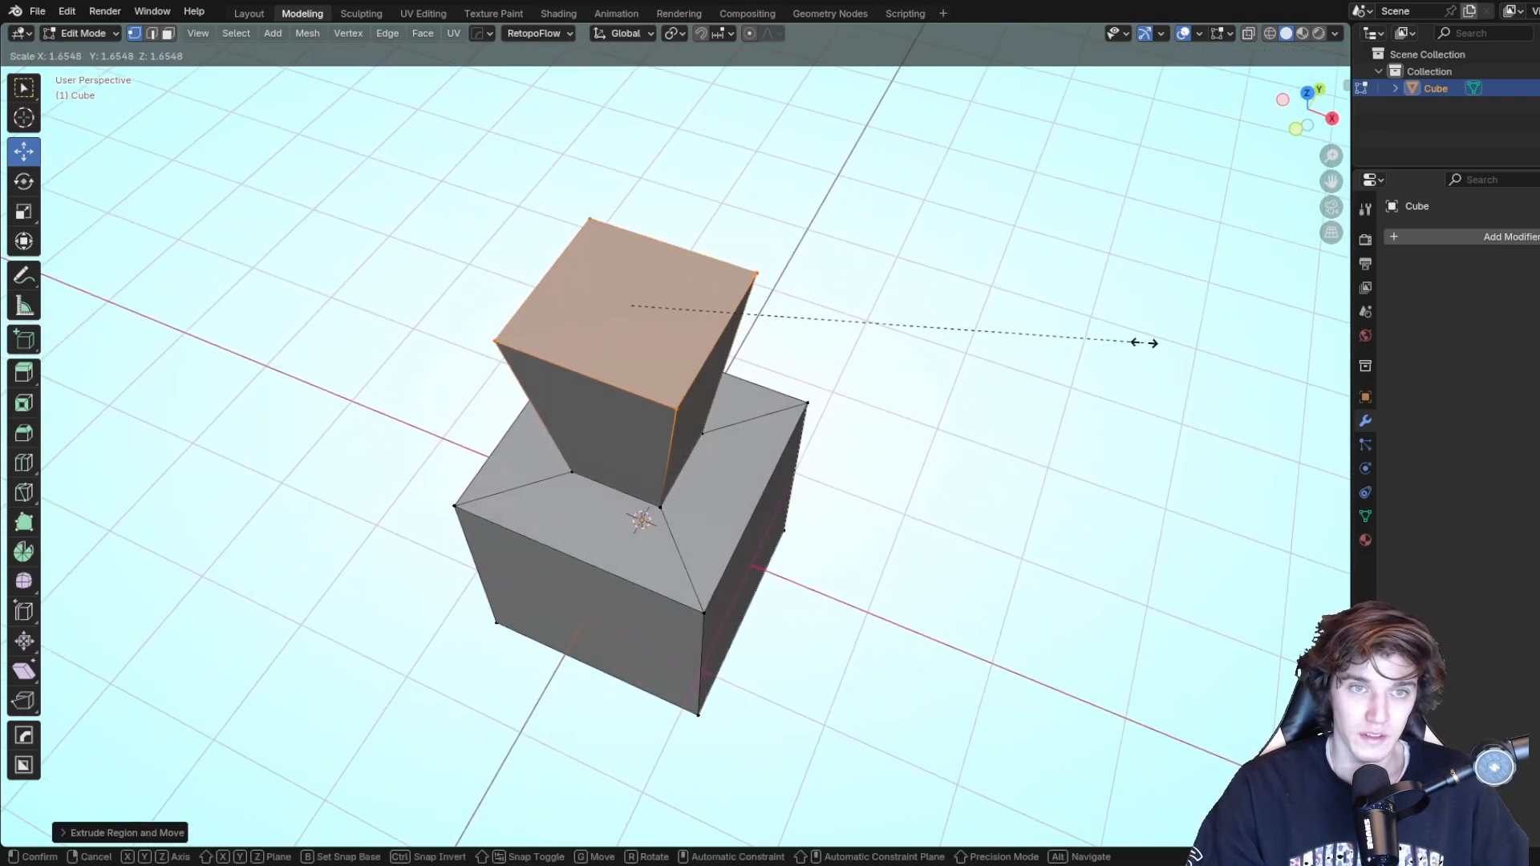
left_click(1145, 343)
middle_click_drag(1145, 343, 678, 189)
key("s")
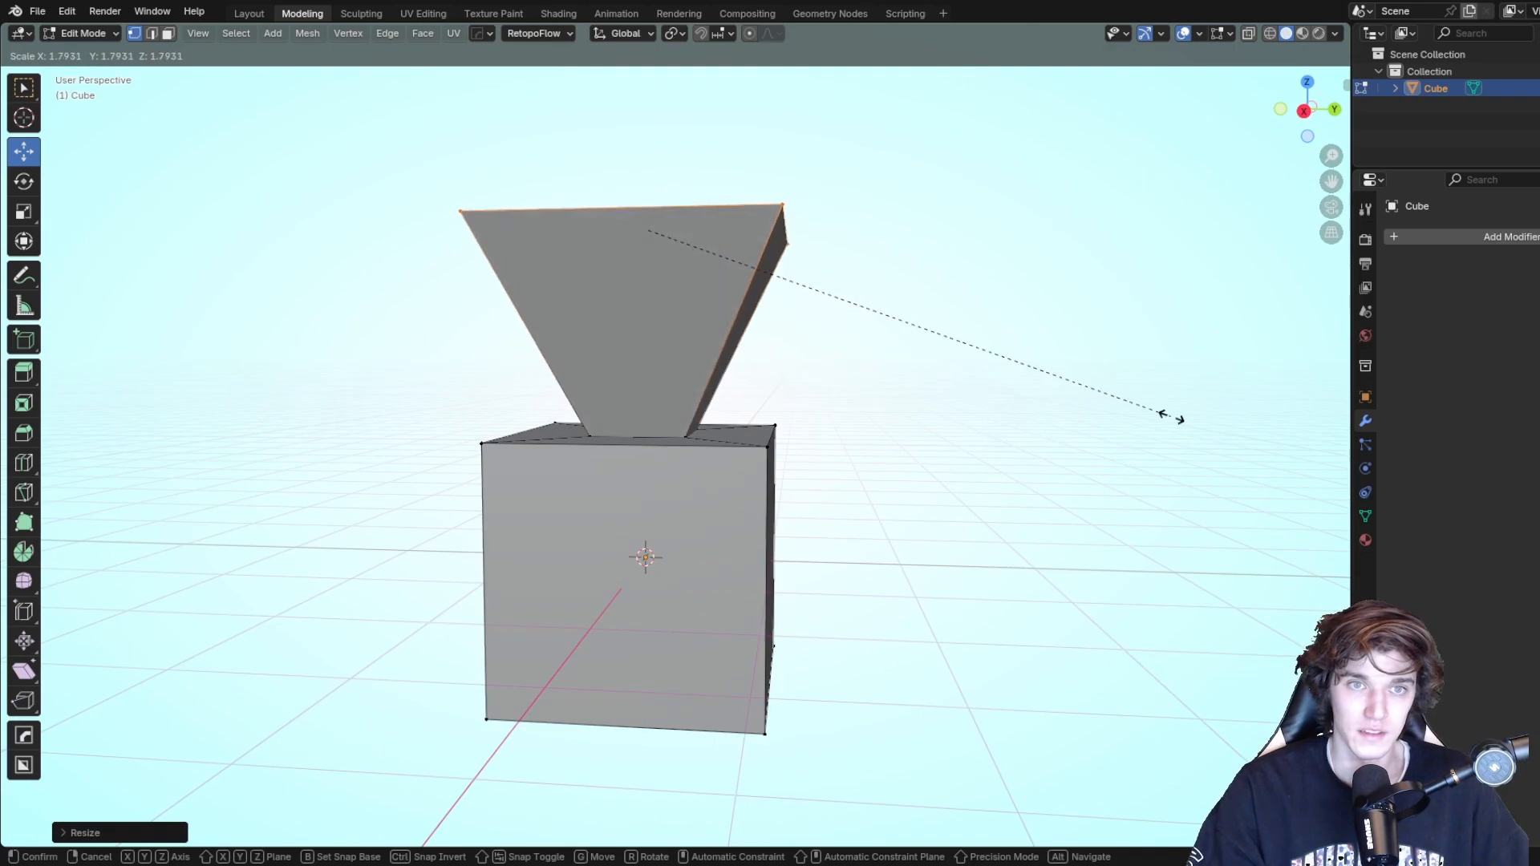
left_click(1110, 419)
middle_click_drag(1110, 419, 1059, 406)
key("g")
key("z")
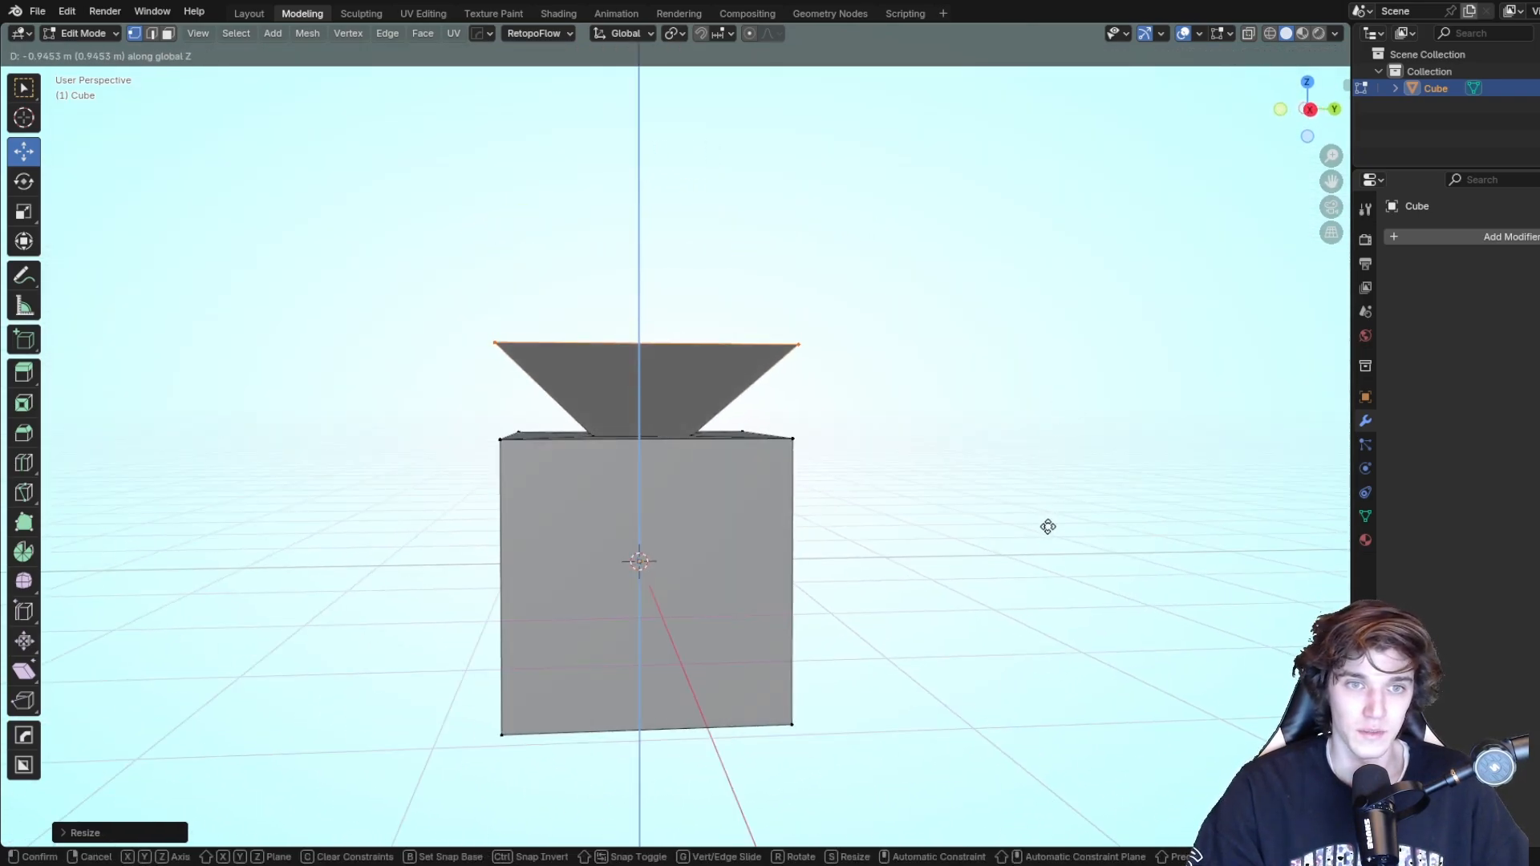
left_click(1047, 527)
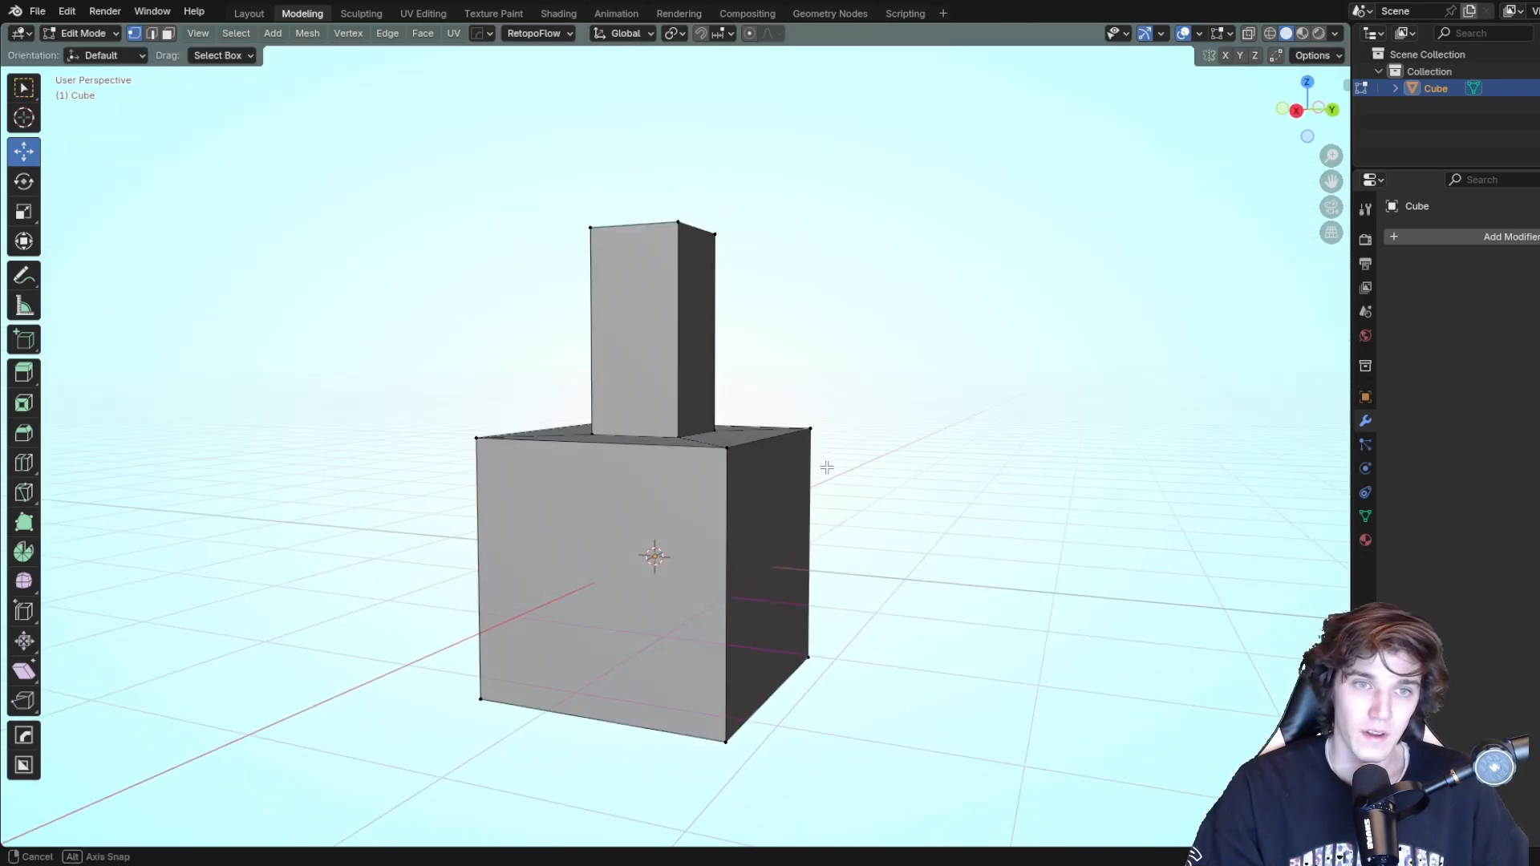
Add a single horizontal loop cut around the column at mid-height, leaving the edge slide at 0.
middle_click_drag(826, 468, 895, 478)
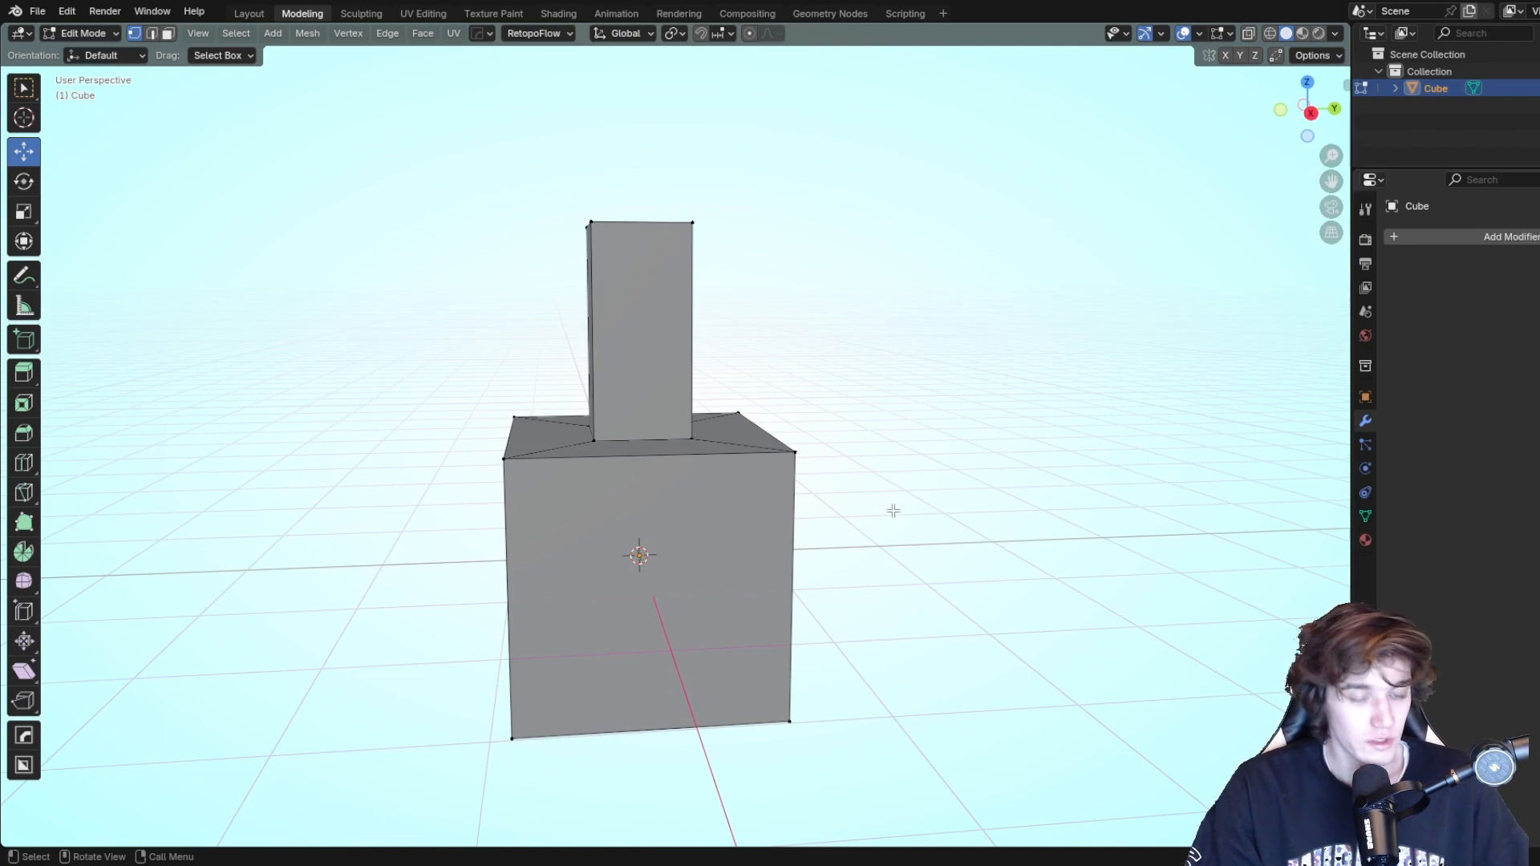
key("ctrl+r")
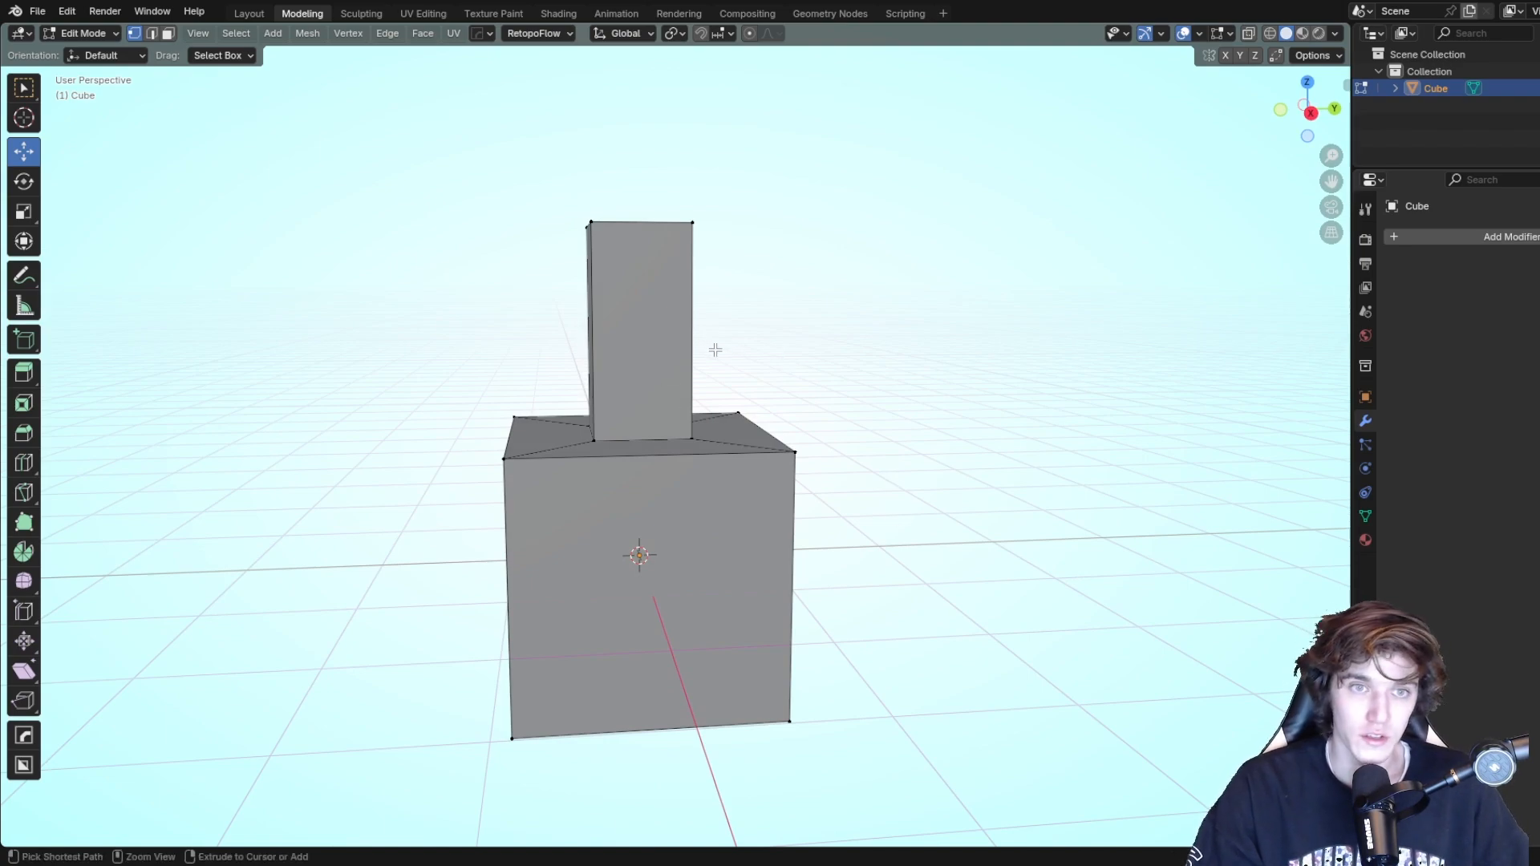
left_click(639, 365)
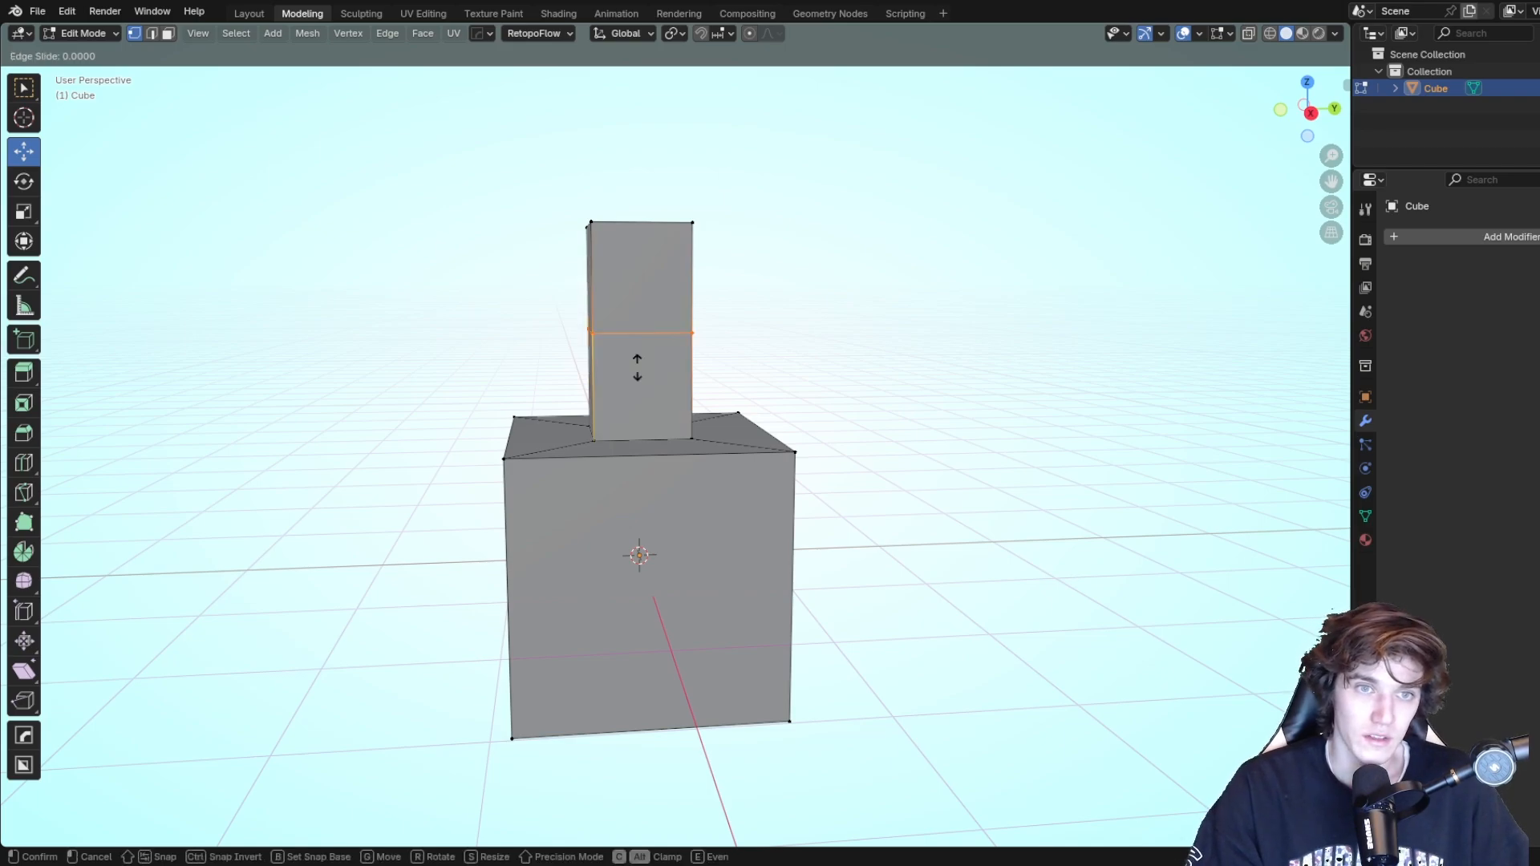
left_click(637, 367)
middle_click_drag(510, 320, 416, 358)
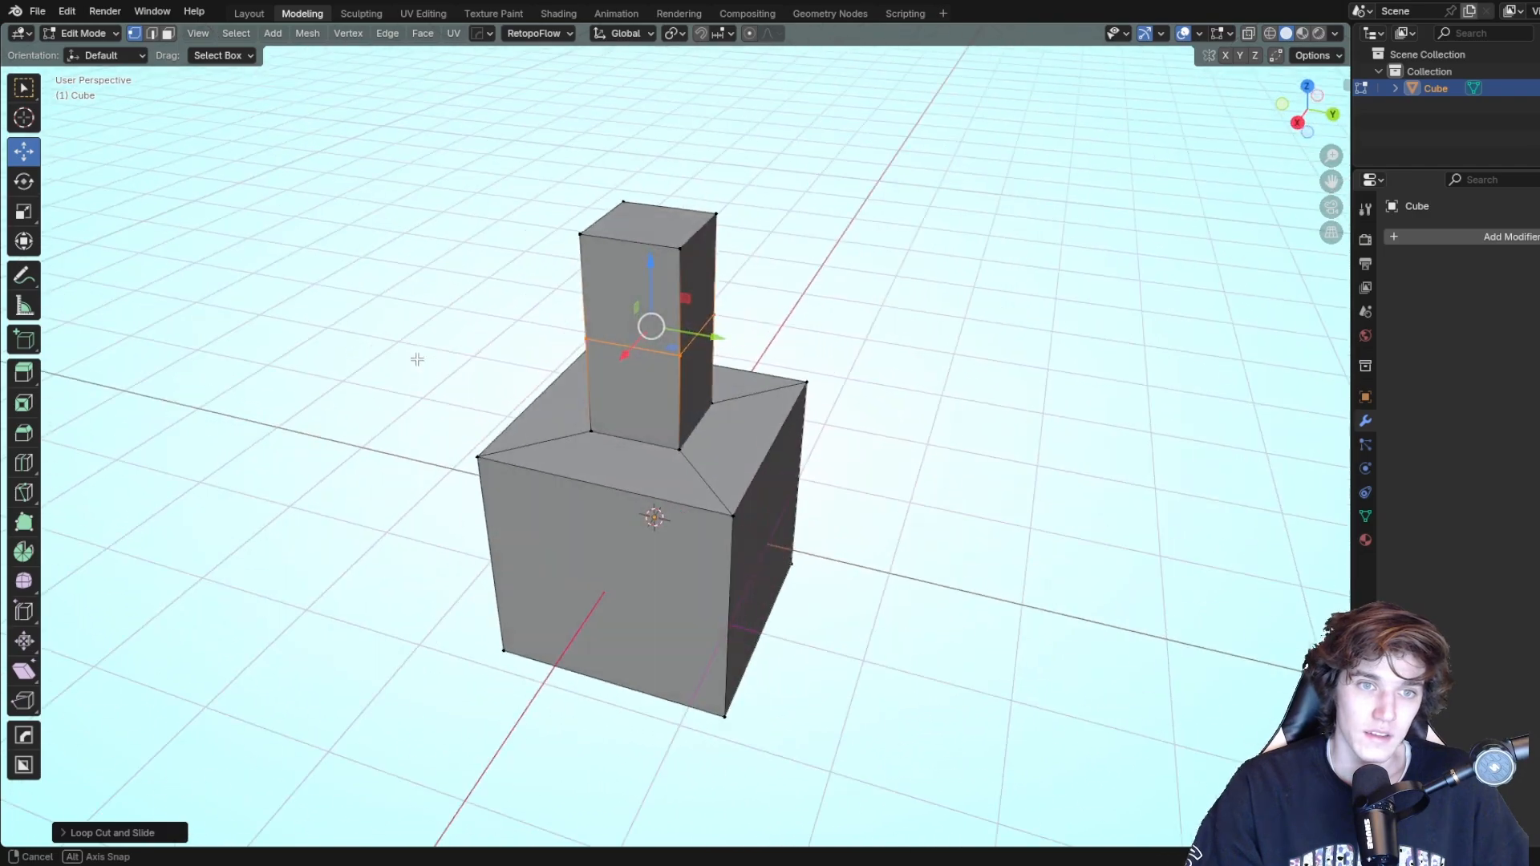
middle_click_drag(898, 361, 850, 345)
Try scaling the column's new edge loop by about 1.74, and undo both the scaling and the loop cut.
key("s")
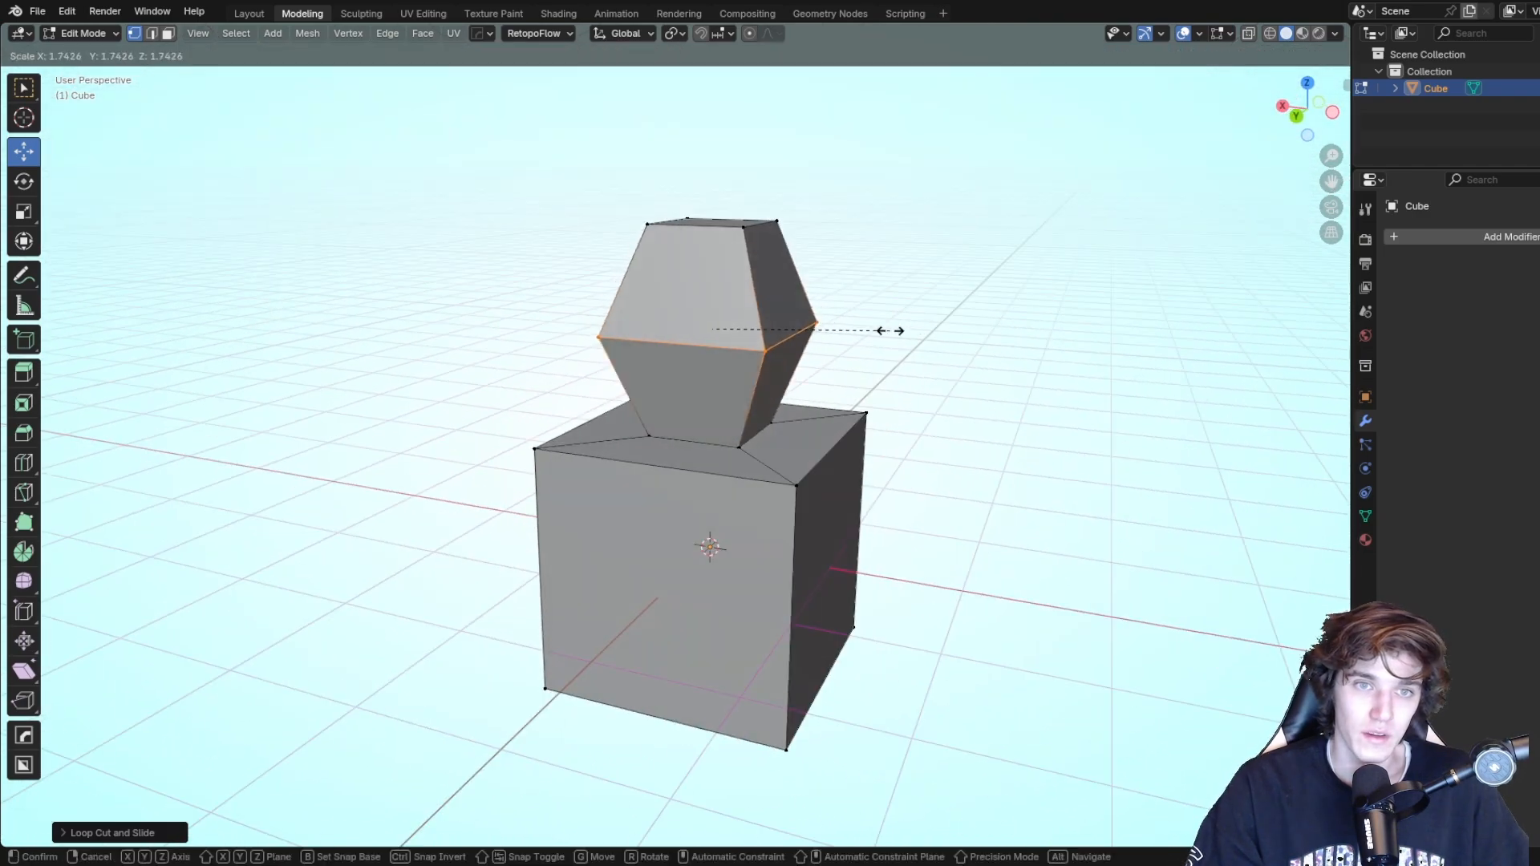
left_click(903, 333)
key("ctrl+z")
left_click_drag(821, 359, 913, 351)
key("ctrl+z")
middle_click_drag(913, 351, 952, 357)
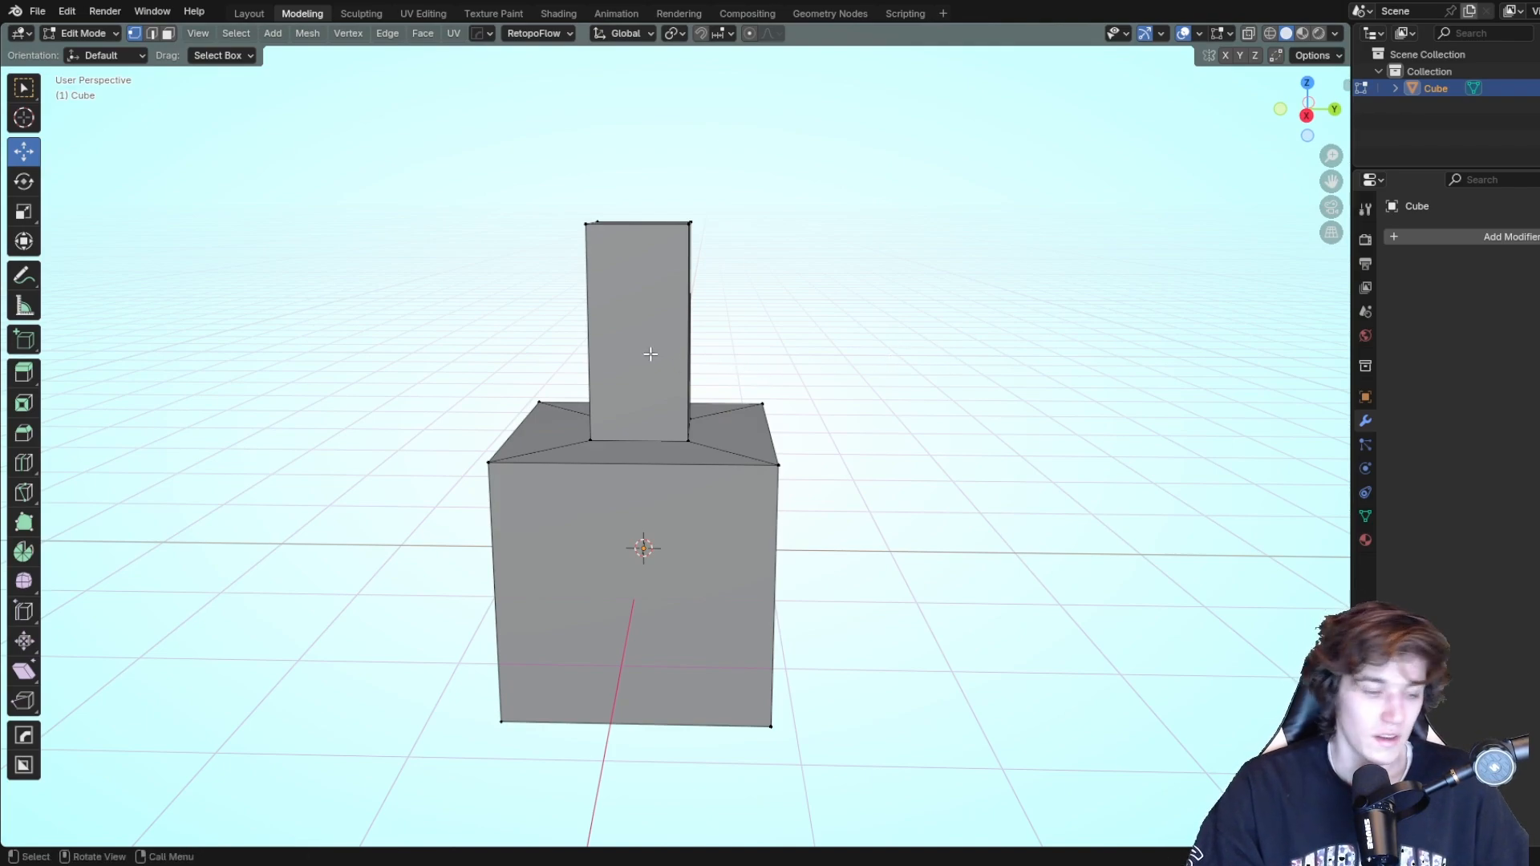
Add five evenly spaced horizontal loop cuts around the column without sliding them.
key("ctrl+r")
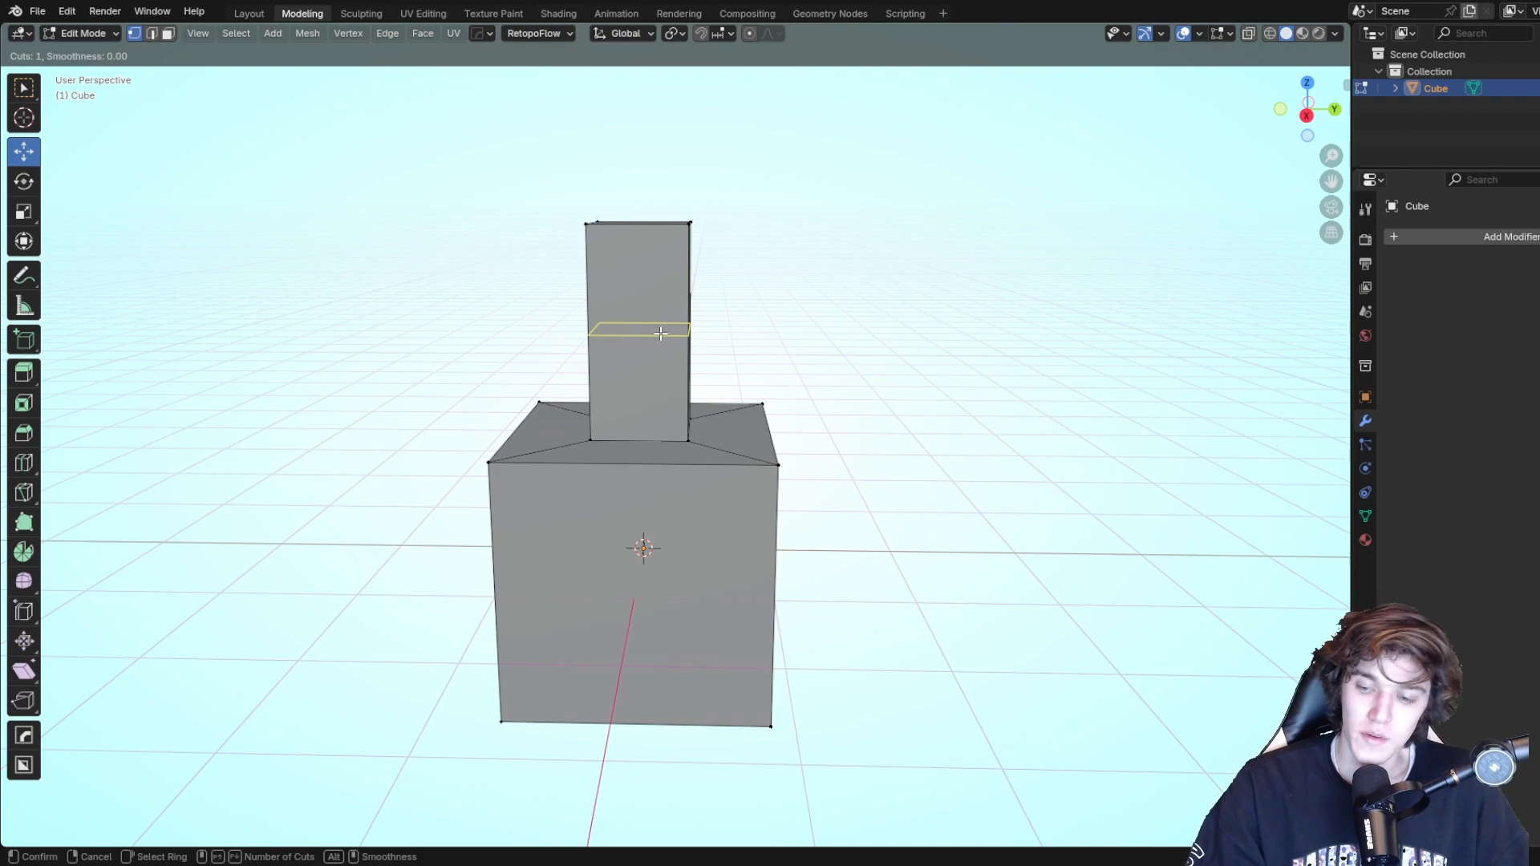
scroll(660, 334, "up", 3)
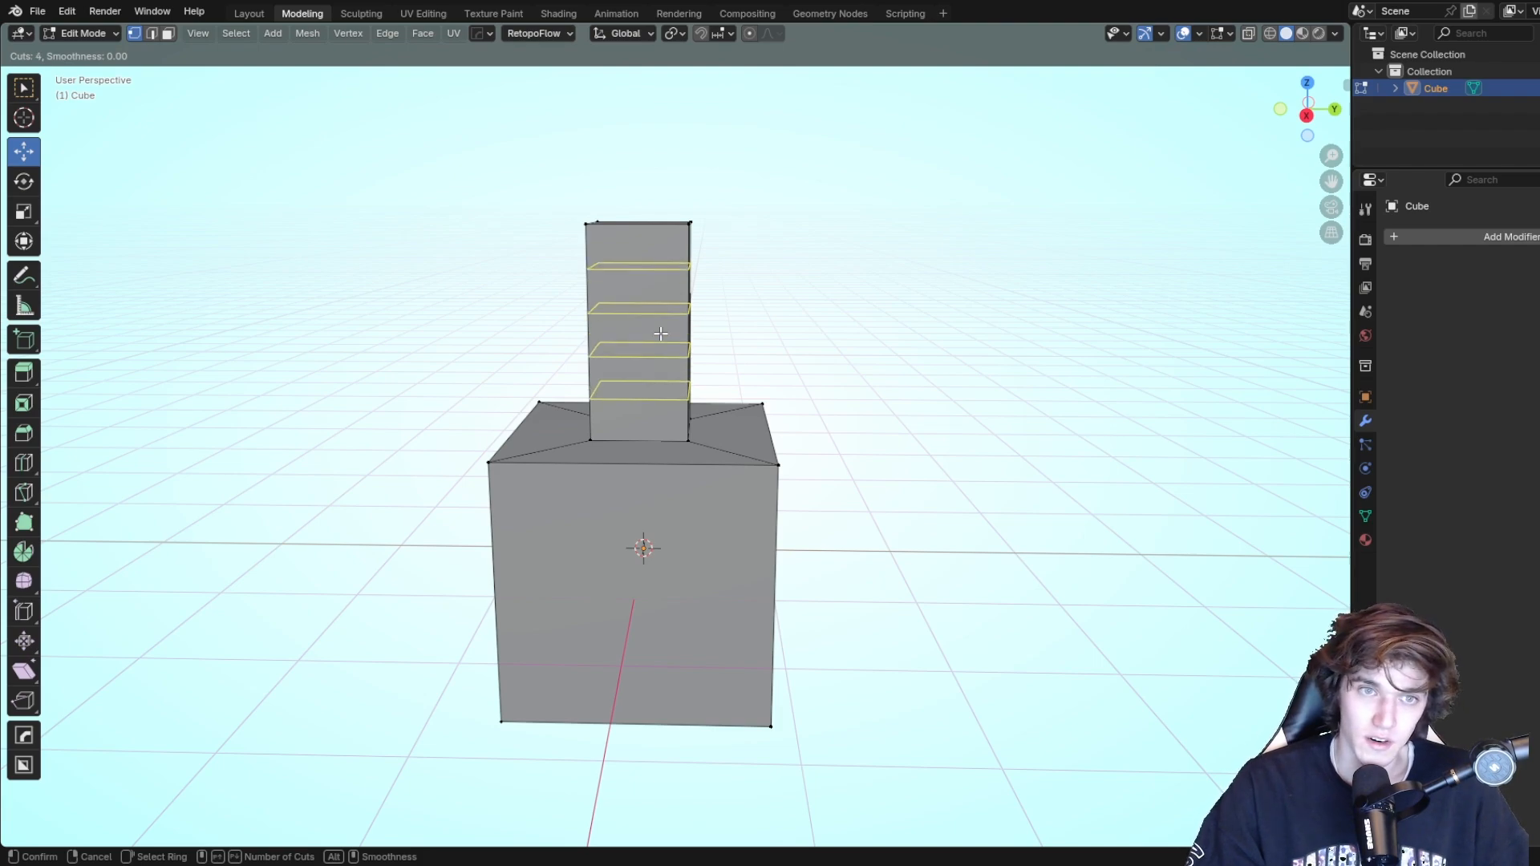
scroll(661, 334, "up", 3)
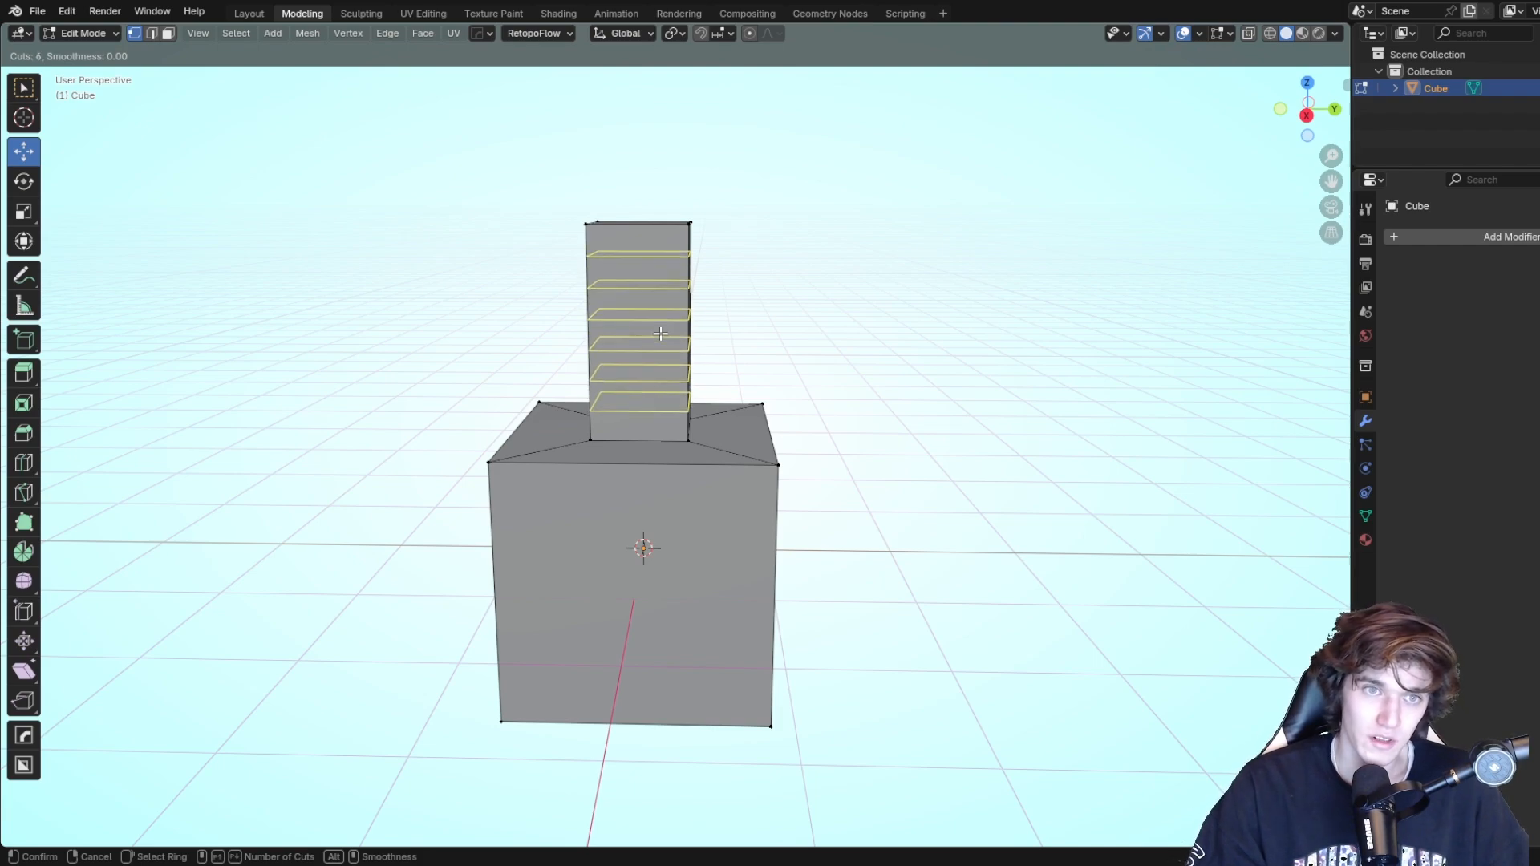
scroll(661, 334, "down", 4)
scroll(661, 333, "up", 1)
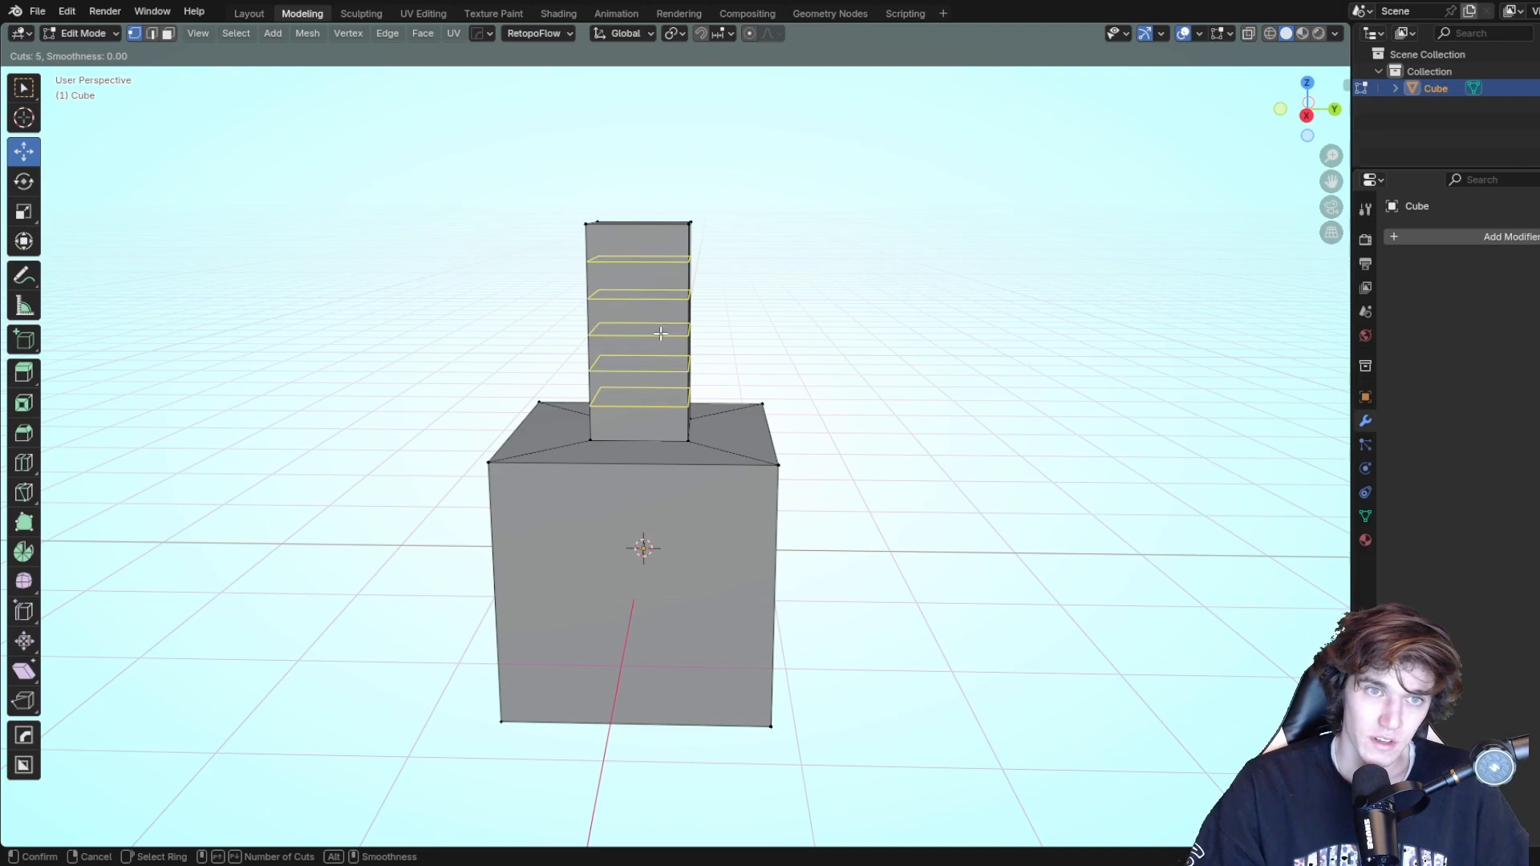
left_click(660, 334)
right_click(661, 334)
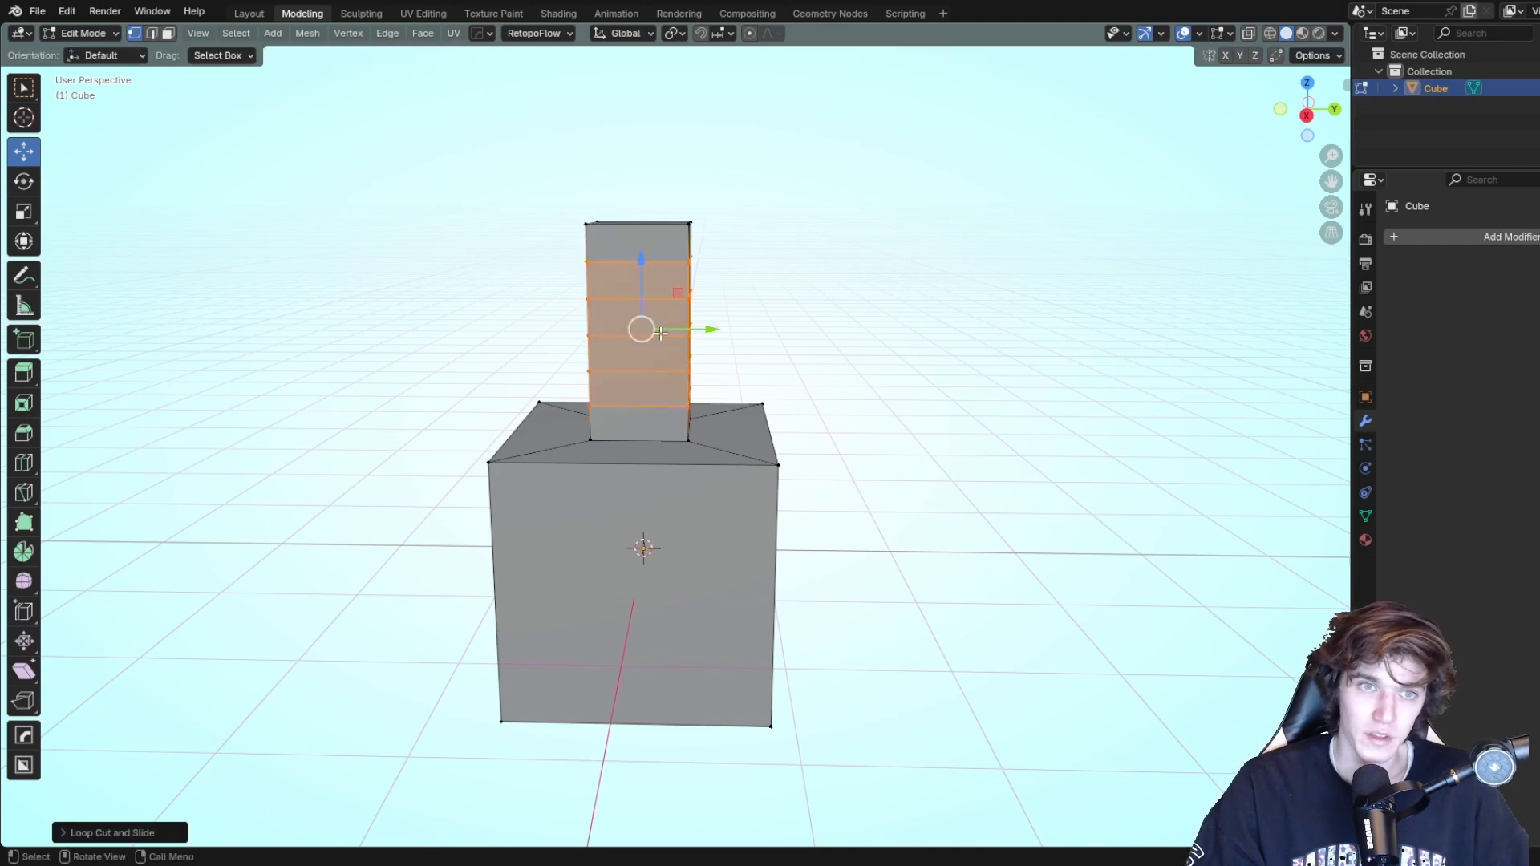
Box-select the three middle edge loops of the column in wireframe view and scale them up in solid view.
middle_click_drag(946, 275, 1096, 264)
middle_click_drag(794, 293, 818, 286)
key("alt+z")
left_click_drag(818, 288, 575, 346)
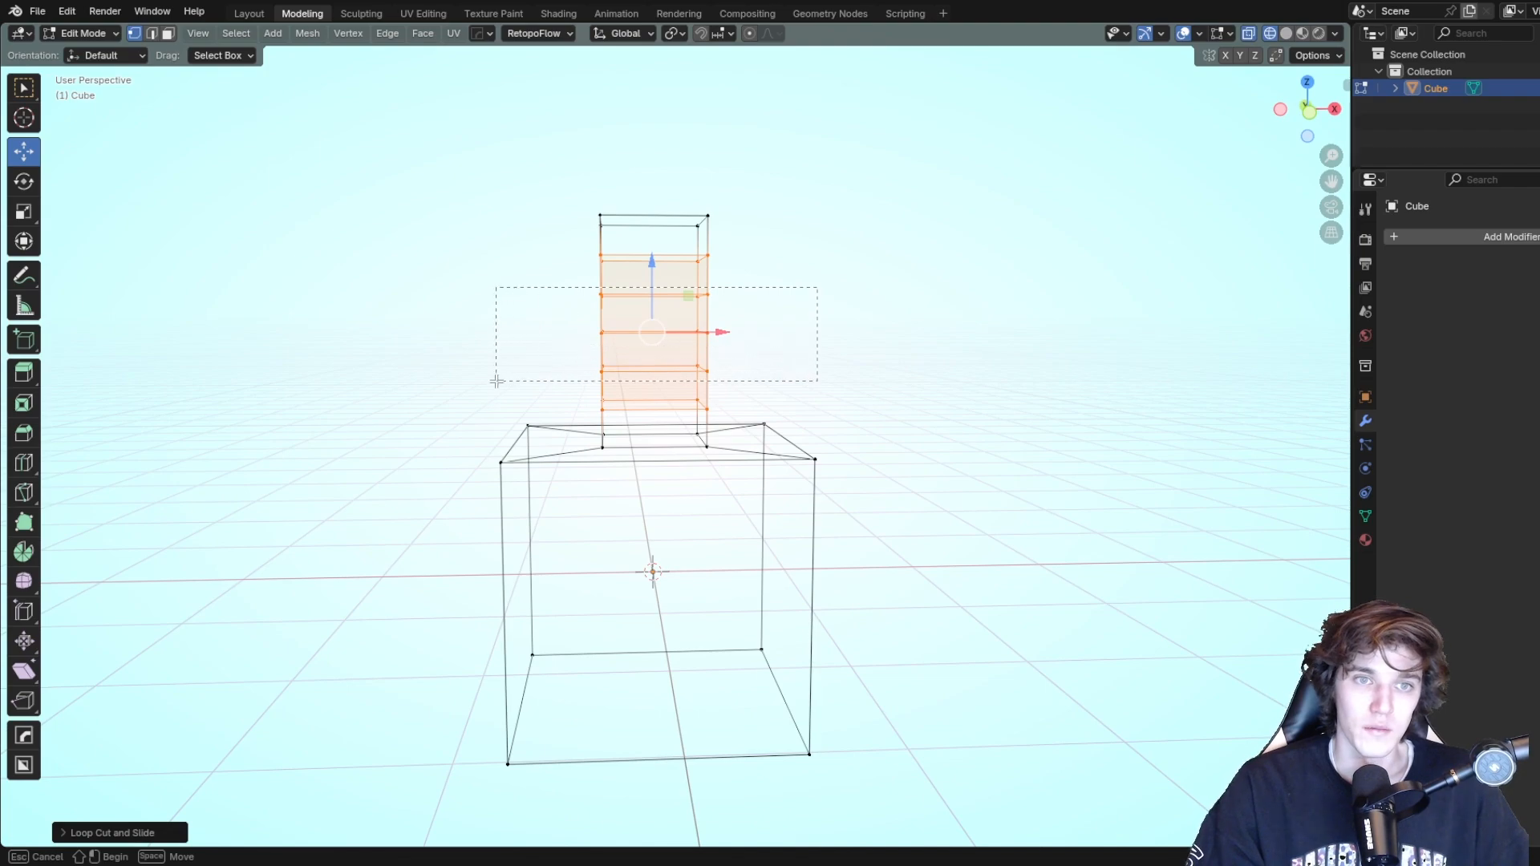
left_click_drag(496, 381, 497, 381)
key("alt+z")
key("s")
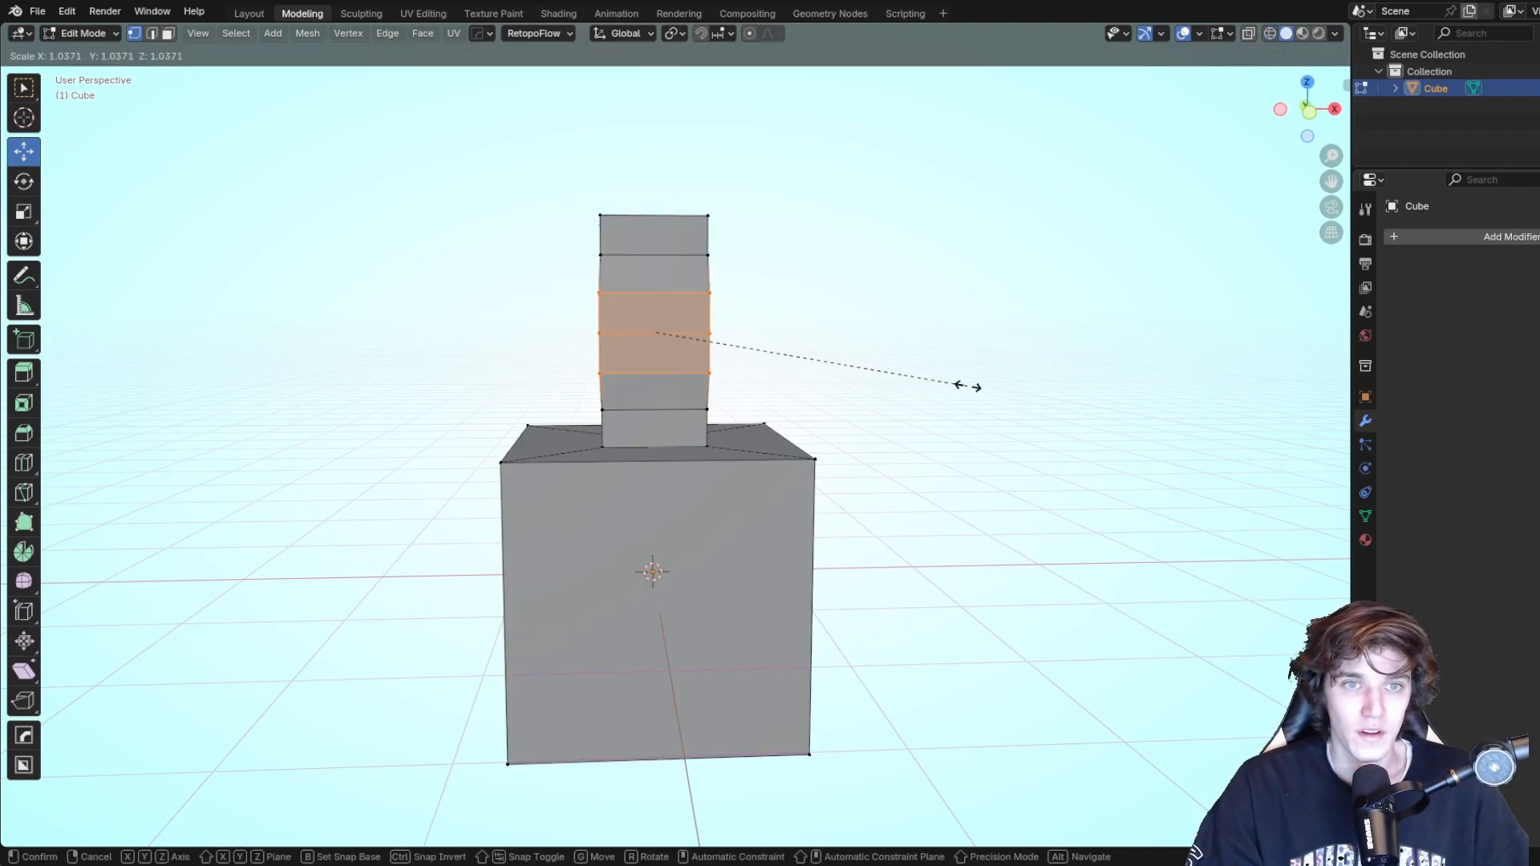
left_click(1049, 366)
Try scaling a selection on the column's middle edge loop in solid view, and undo the scaling and selection.
key("alt+z")
key("alt+z")
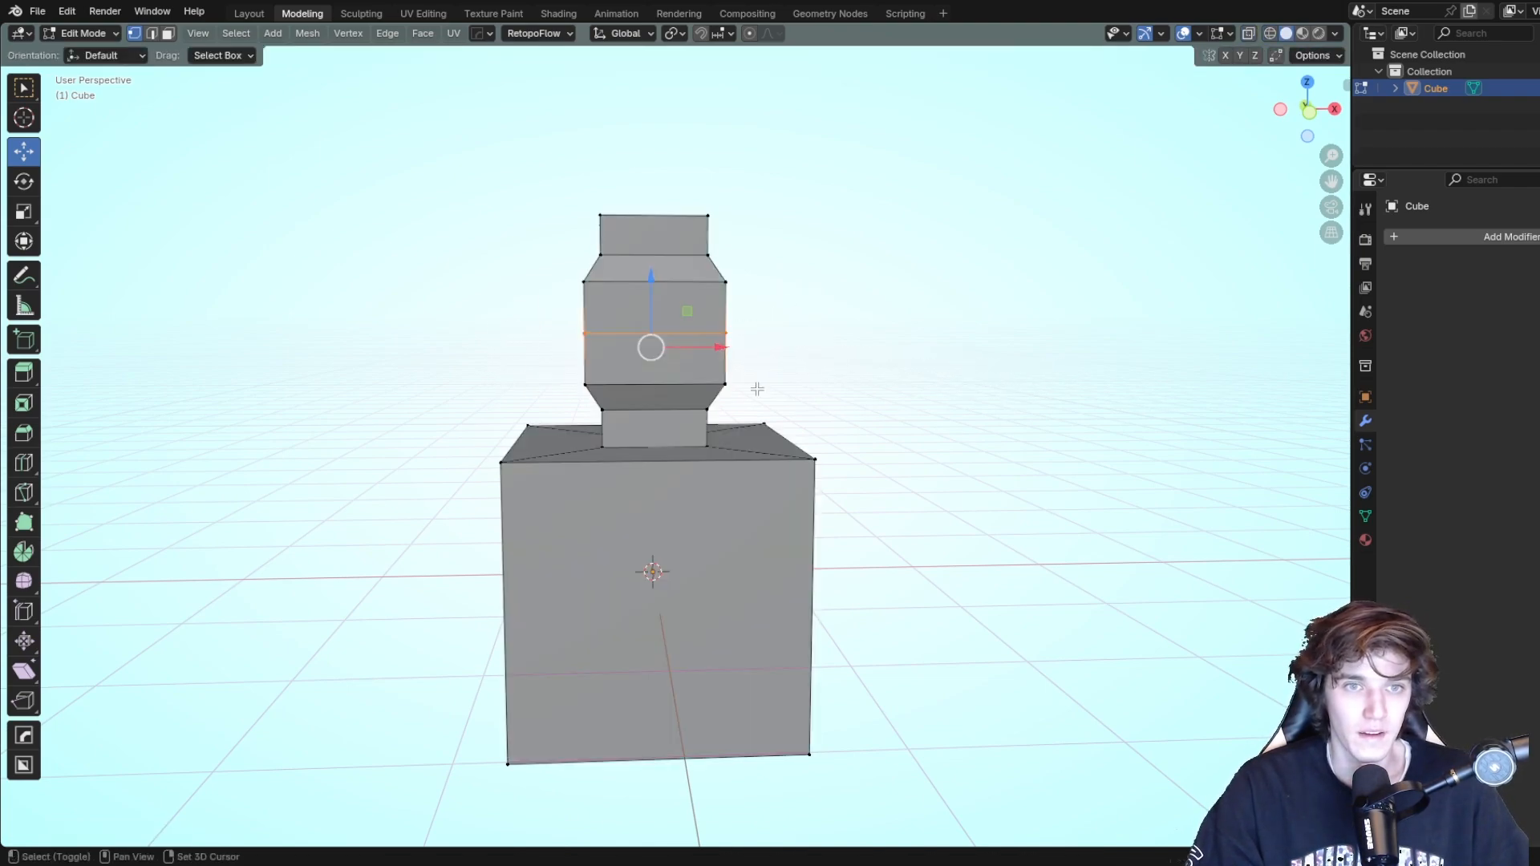
key("s")
left_click(844, 329)
key("ctrl+z")
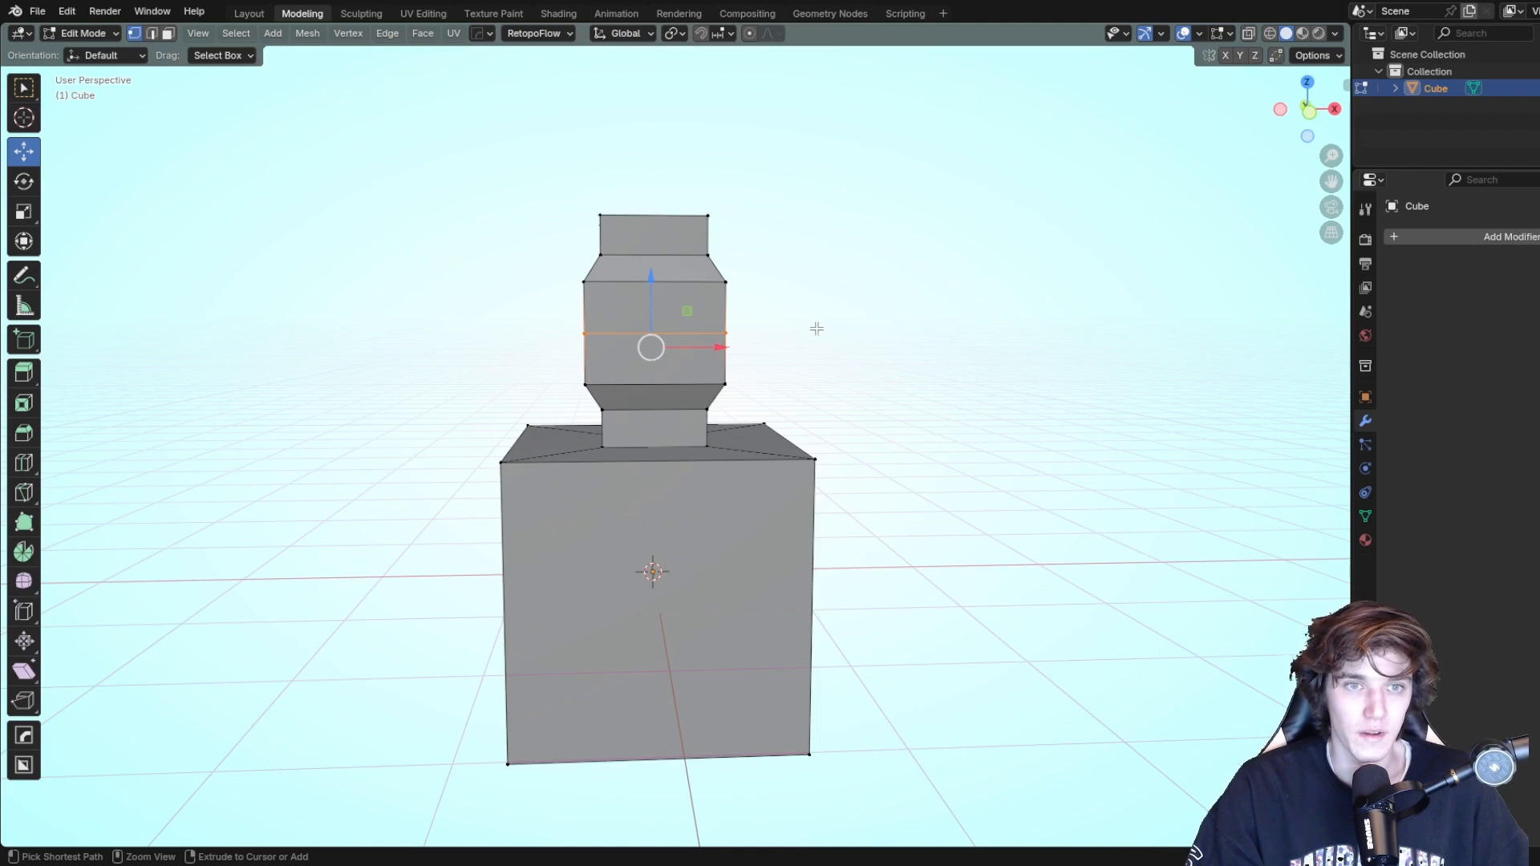
key("ctrl+z")
Box-select the column's complete middle edge loop in wireframe view and scale it, trying undo and redo on the change.
key("alt+z")
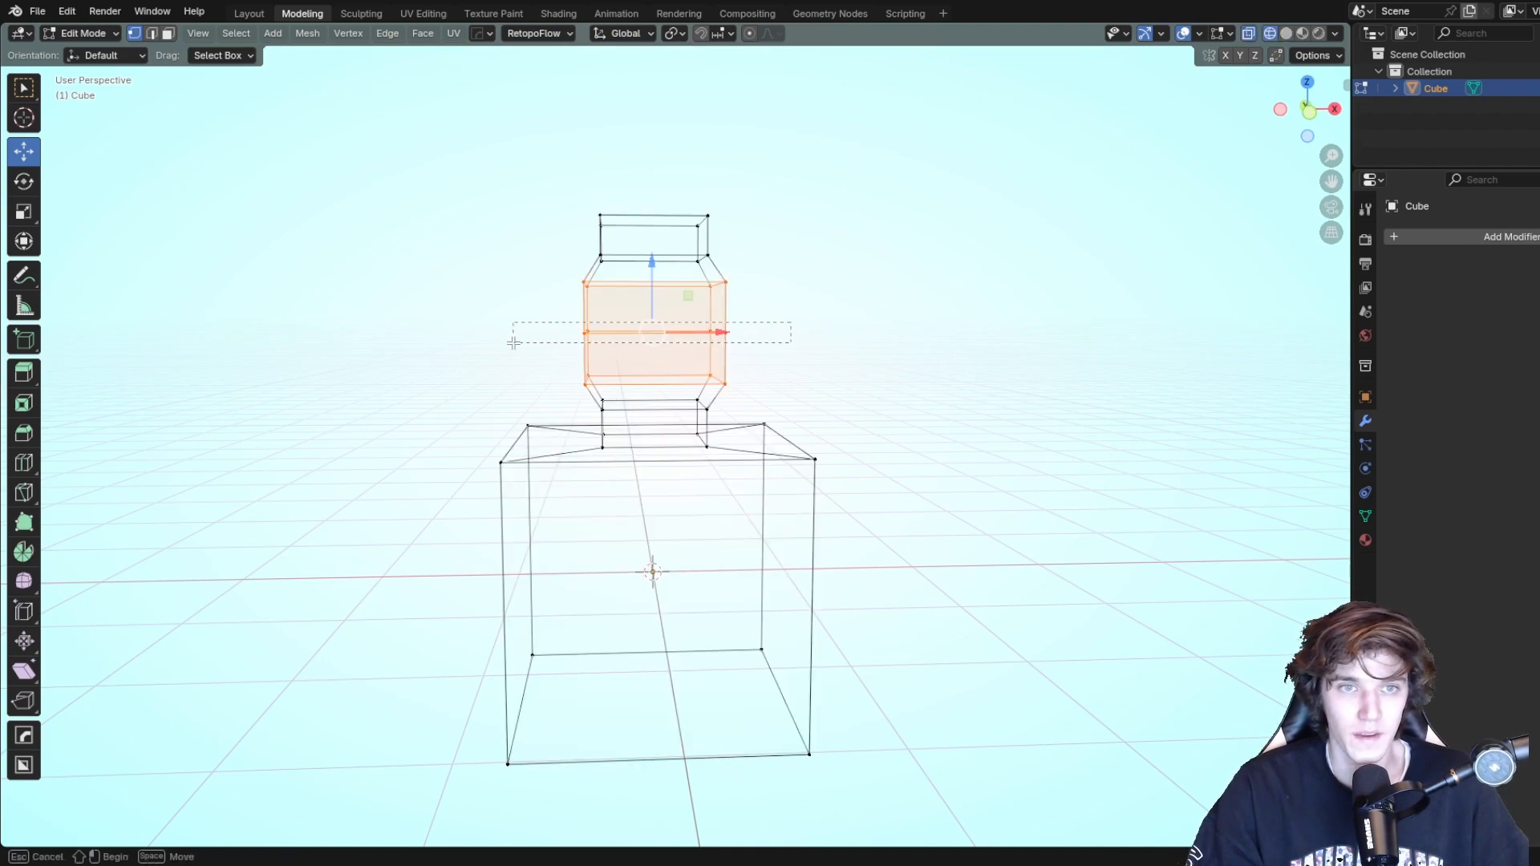
left_click(790, 332, "alt")
key("s")
left_click(898, 337)
key("ctrl+z")
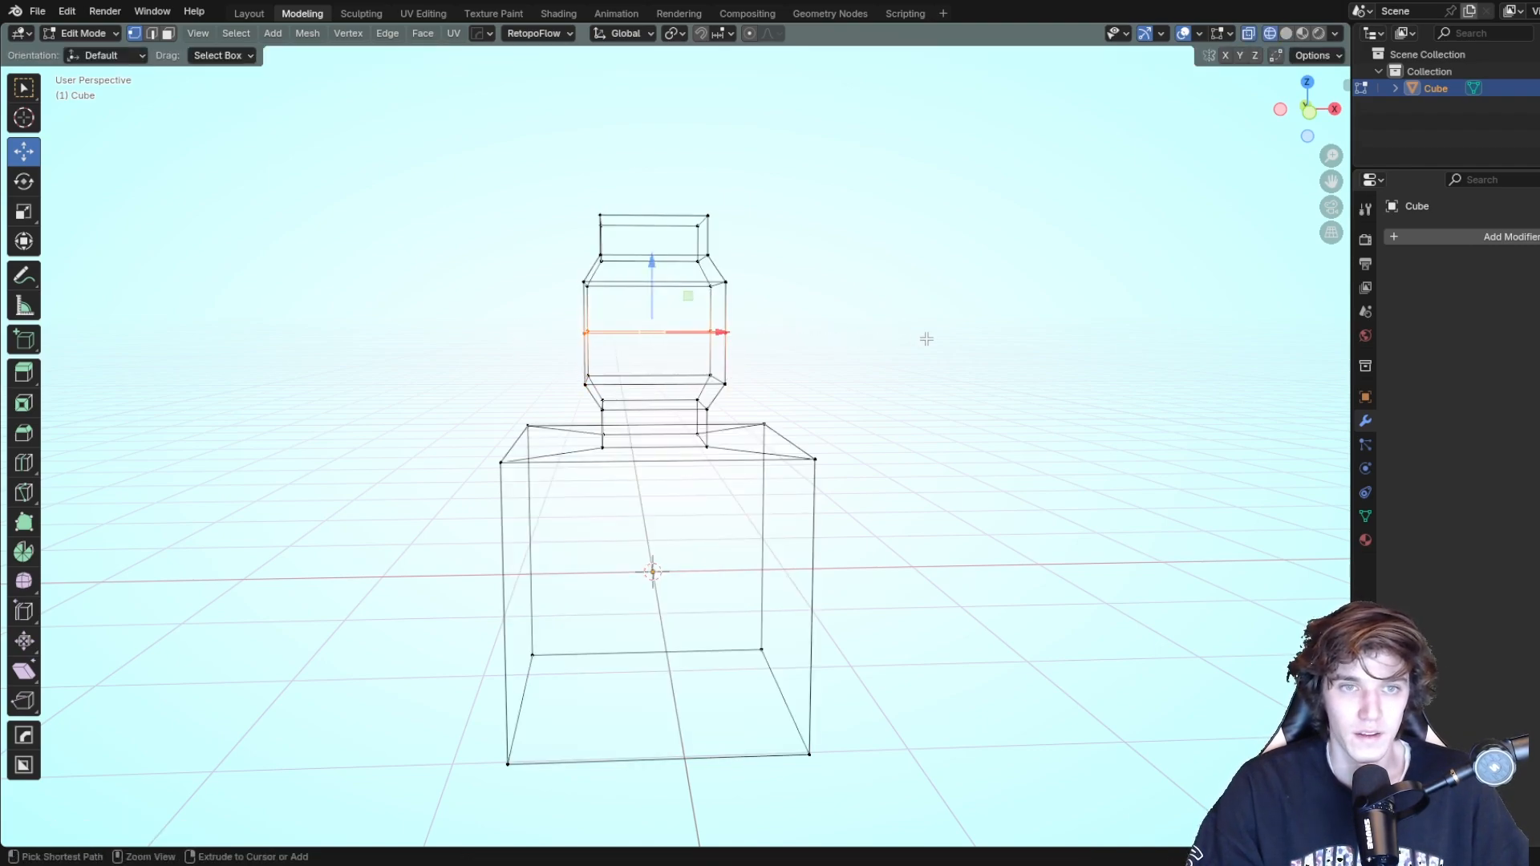
key("ctrl+shift+z")
key("alt+a")
key("alt+z")
scroll(1056, 340, "down", 2)
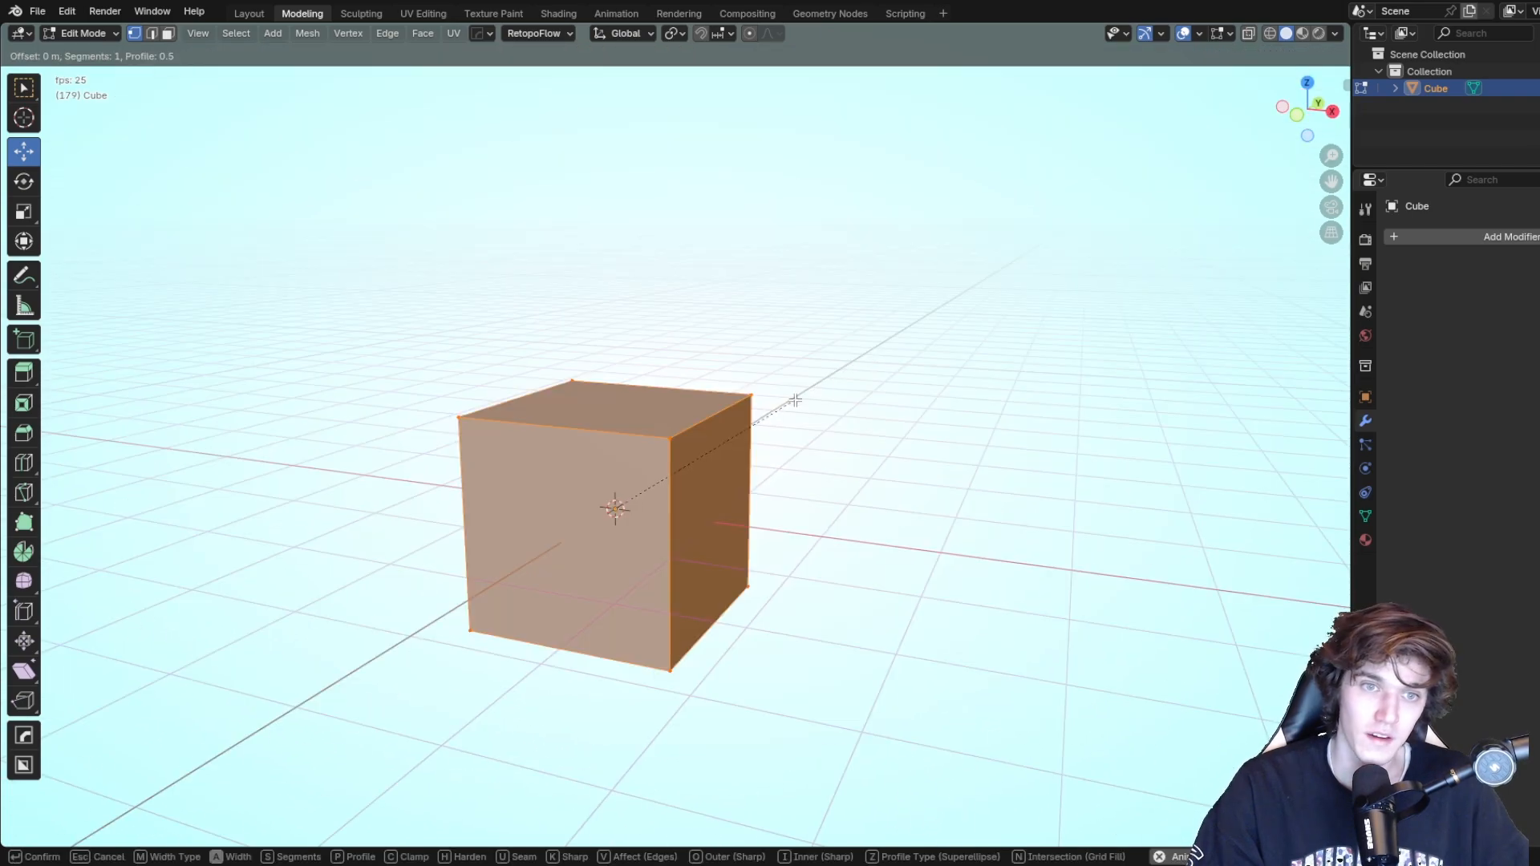
Bevel all edges of the fully selected cube by about 0.22 m with one segment.
key("Escape")
middle_click_drag(780, 412, 851, 413)
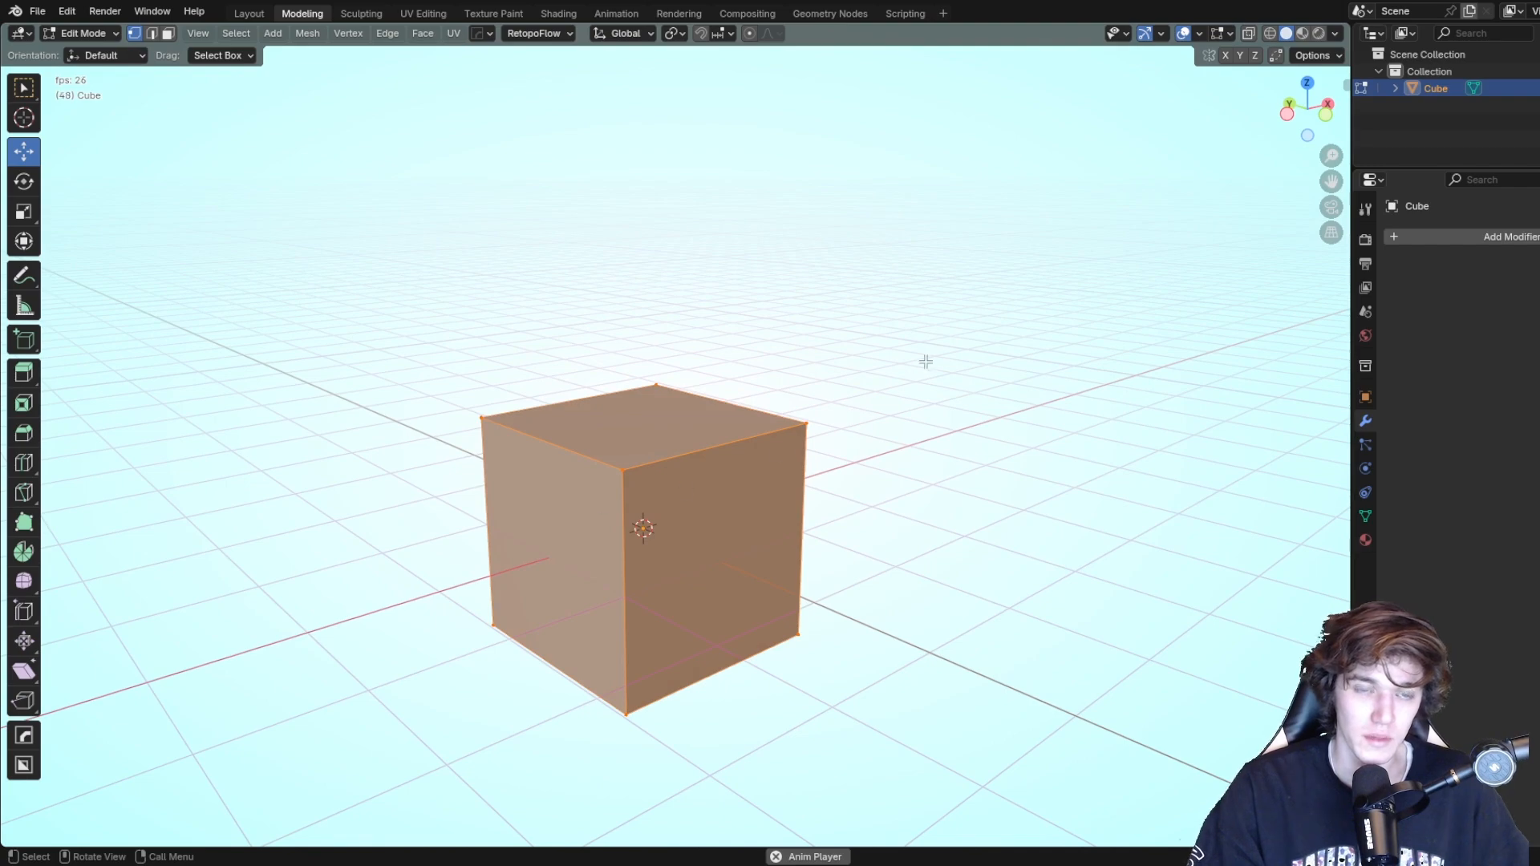
key("ctrl")
key("ctrl+b")
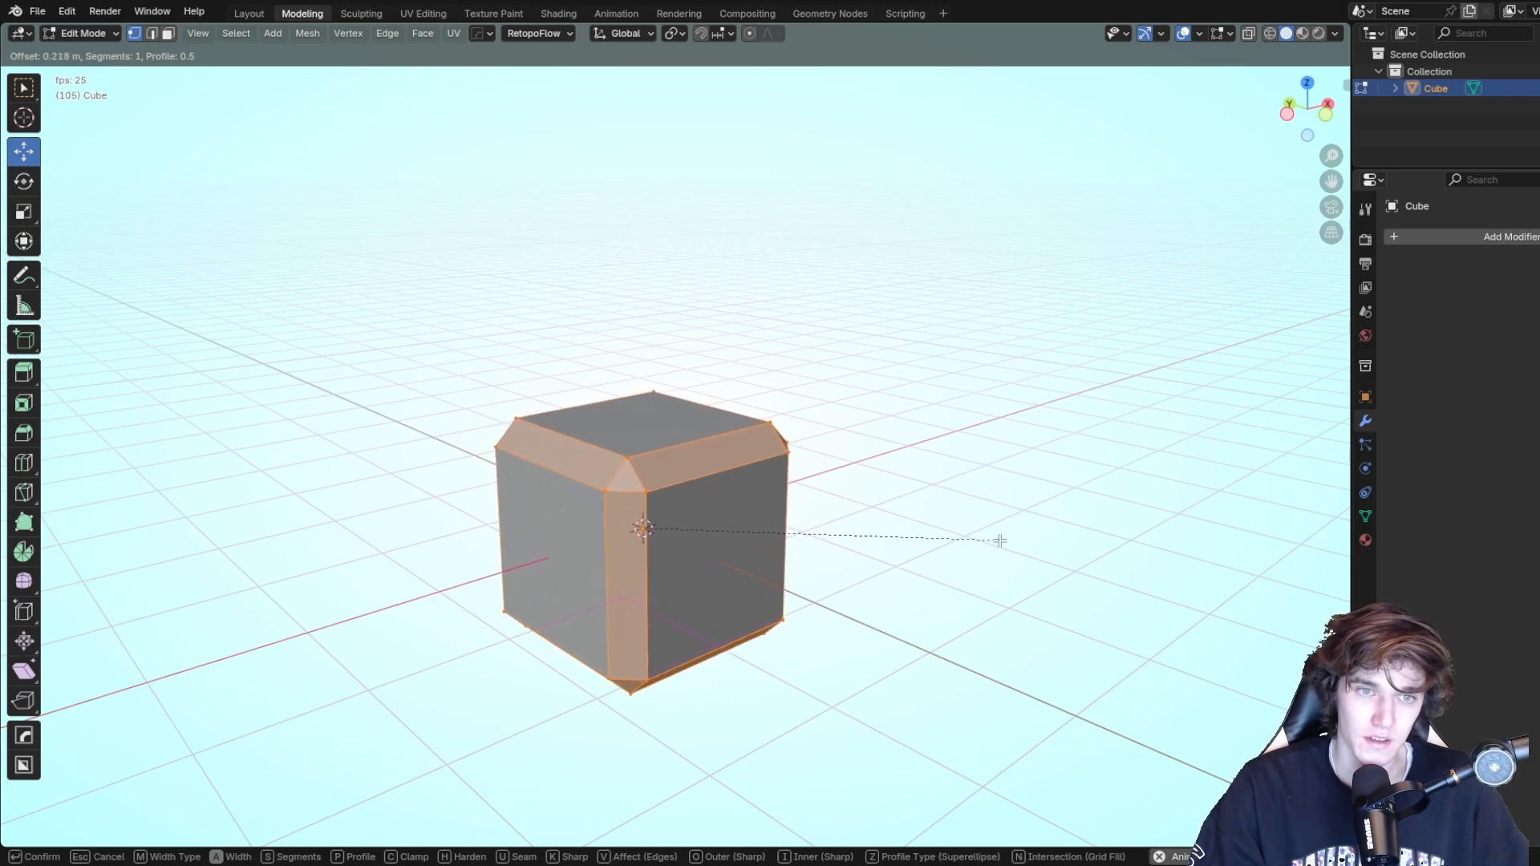
left_click(986, 543)
left_click(1045, 505)
middle_click_drag(1044, 505, 848, 438)
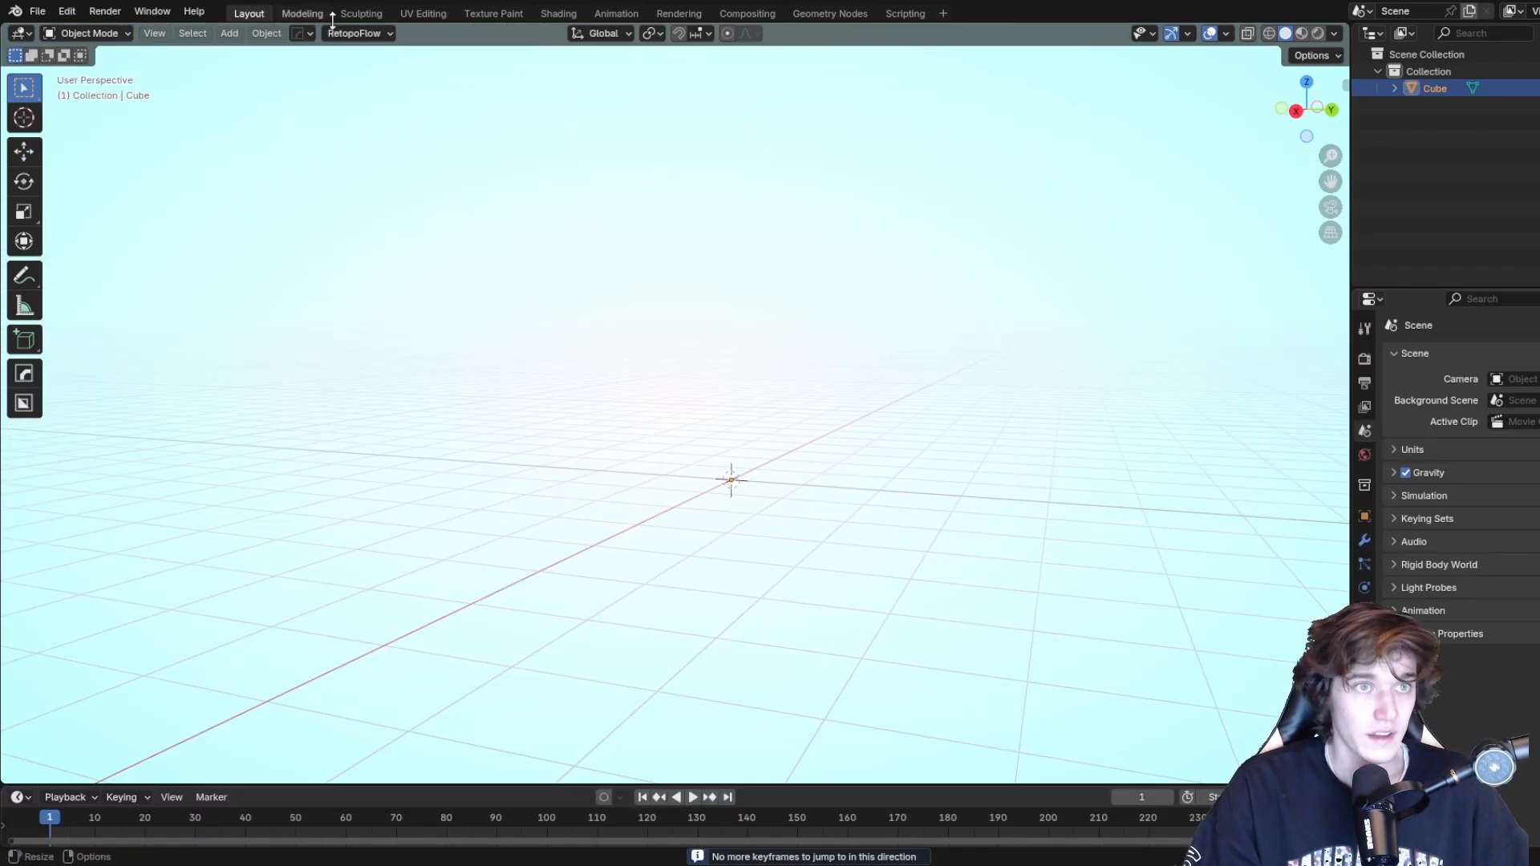
Add an ico sphere mesh at the world origin in Object Mode.
left_click(230, 33)
left_click(229, 33)
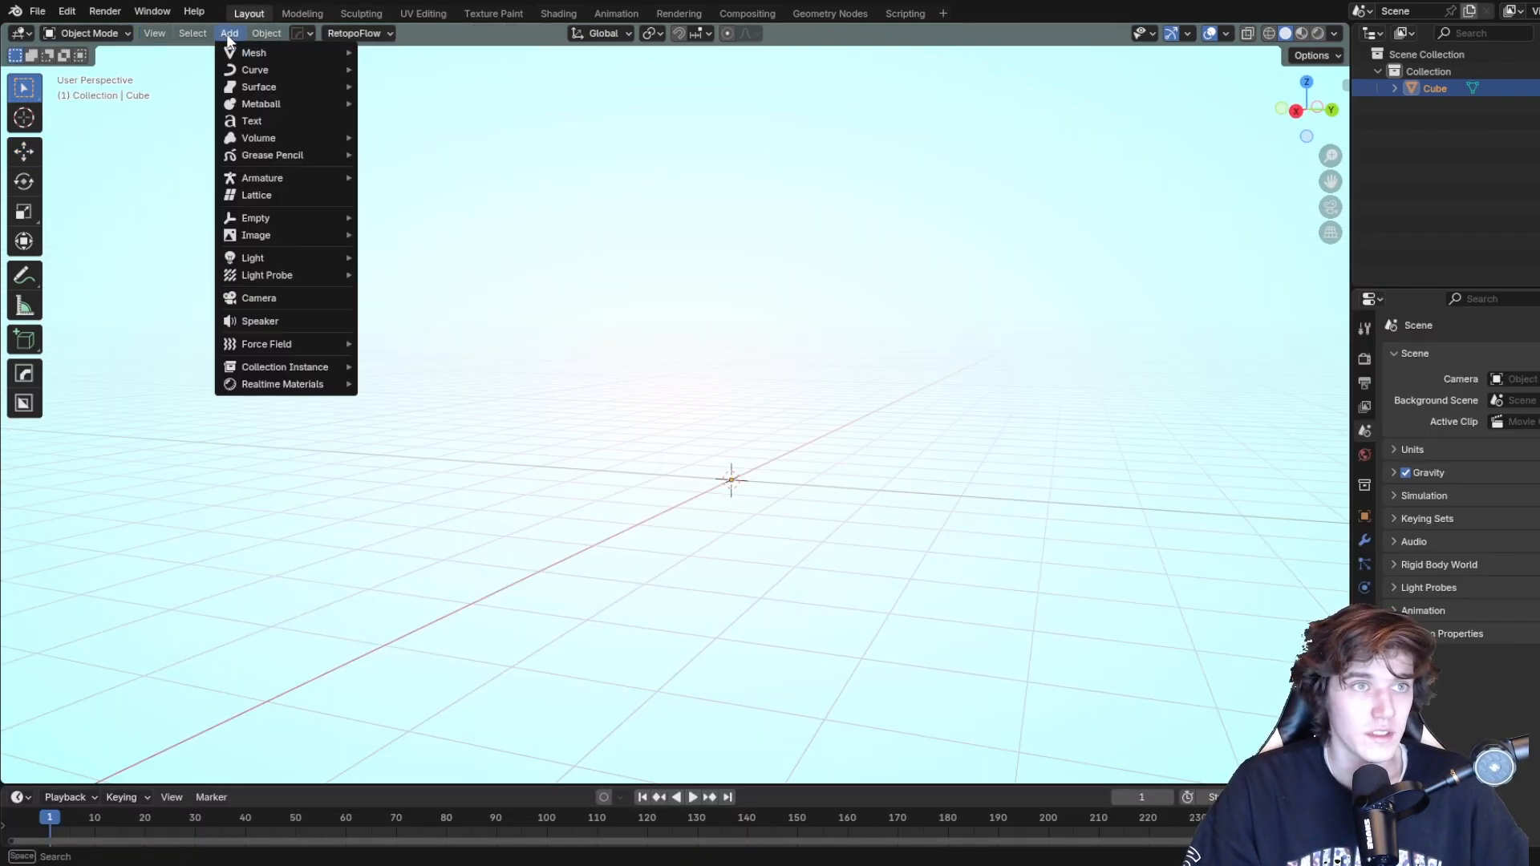
mouse_move(234, 53)
left_click(402, 118)
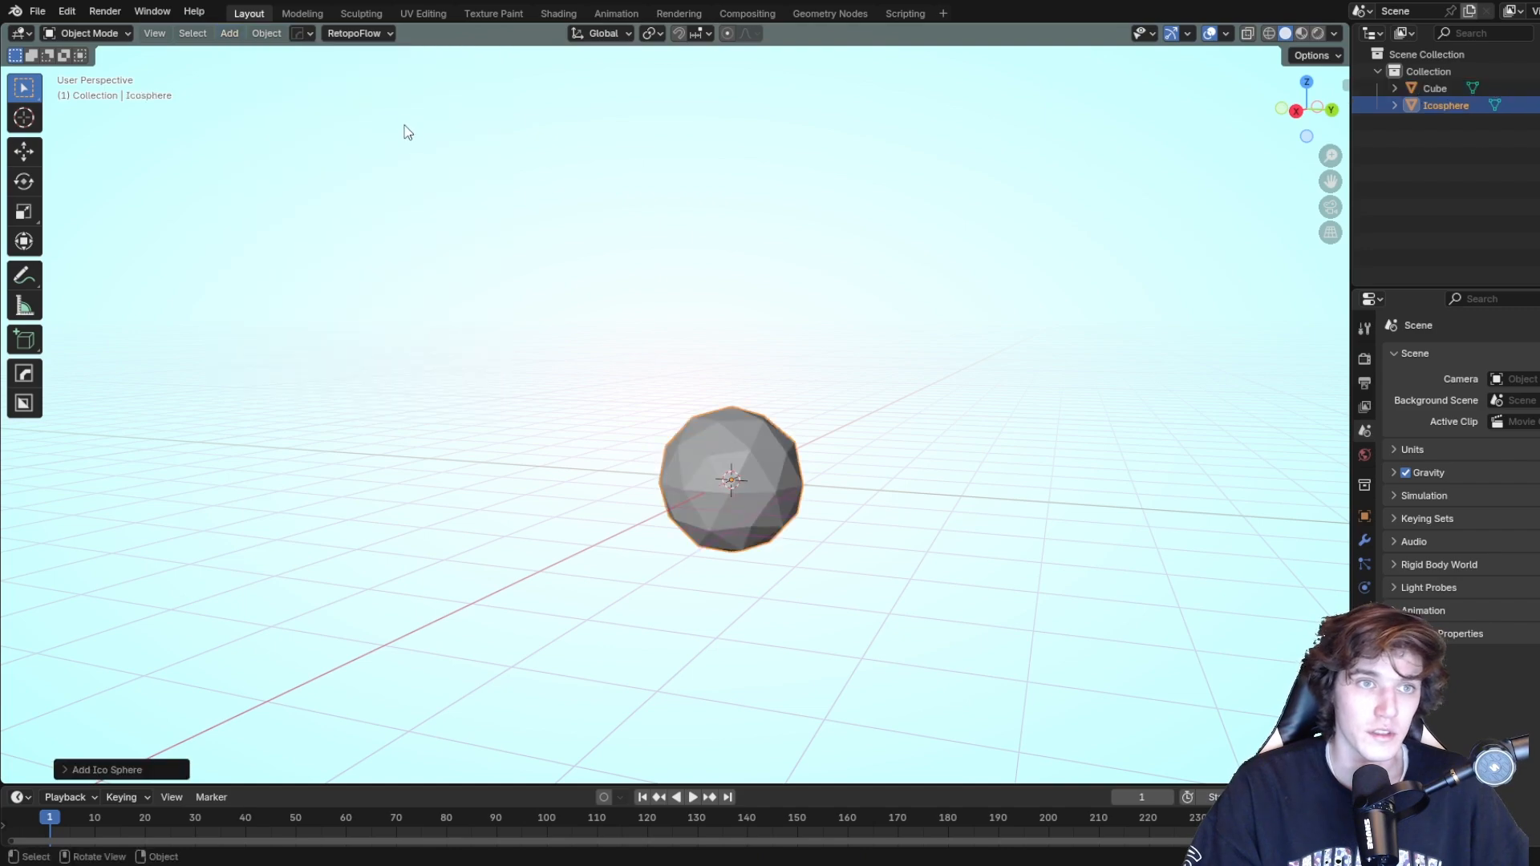
Expand the creation settings of the newly added ico sphere.
left_click(61, 770)
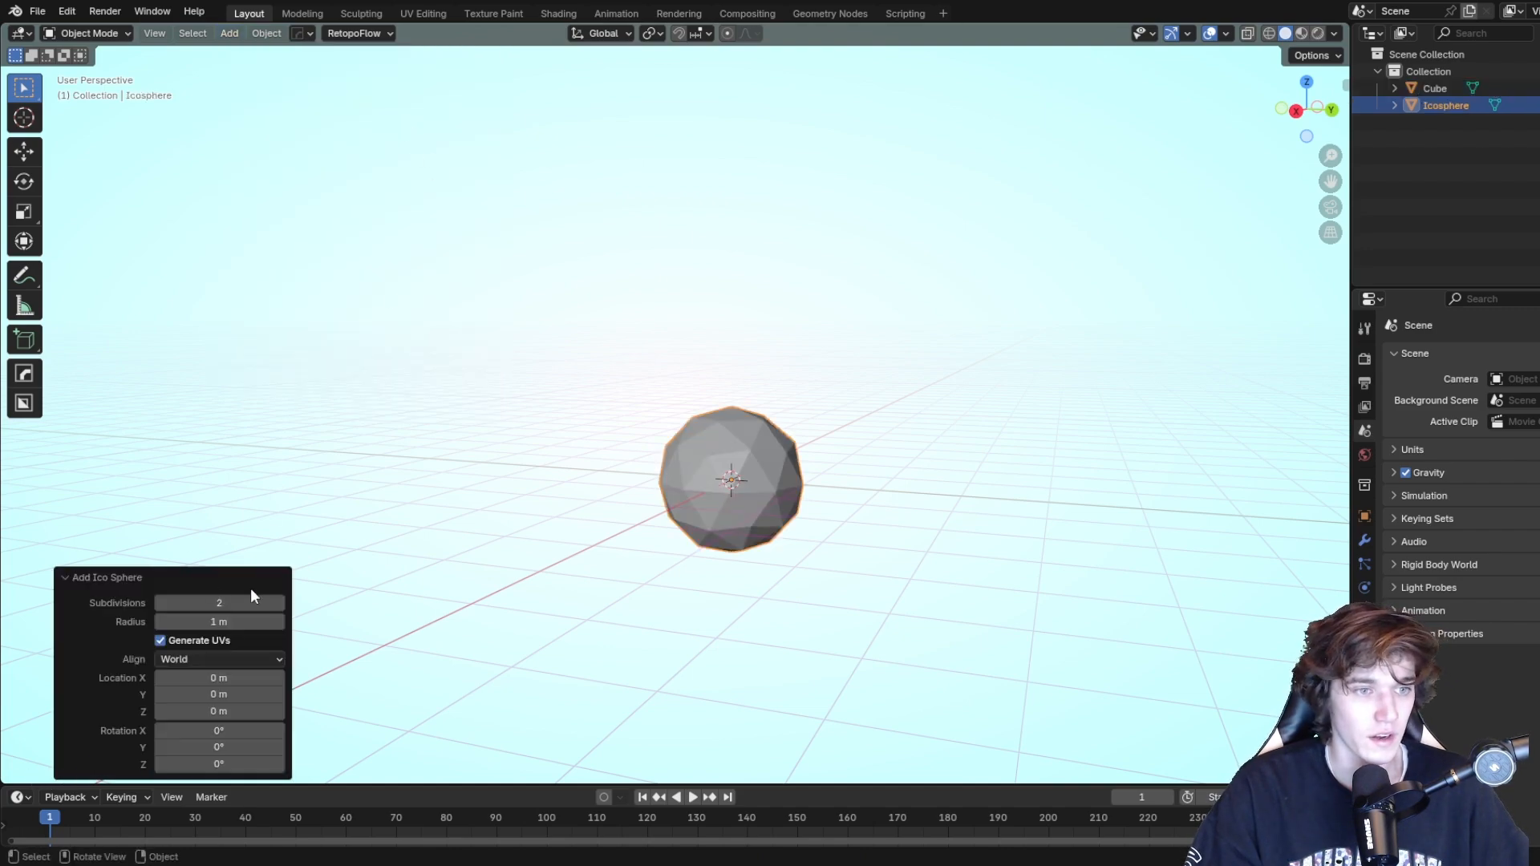
left_click(56, 576)
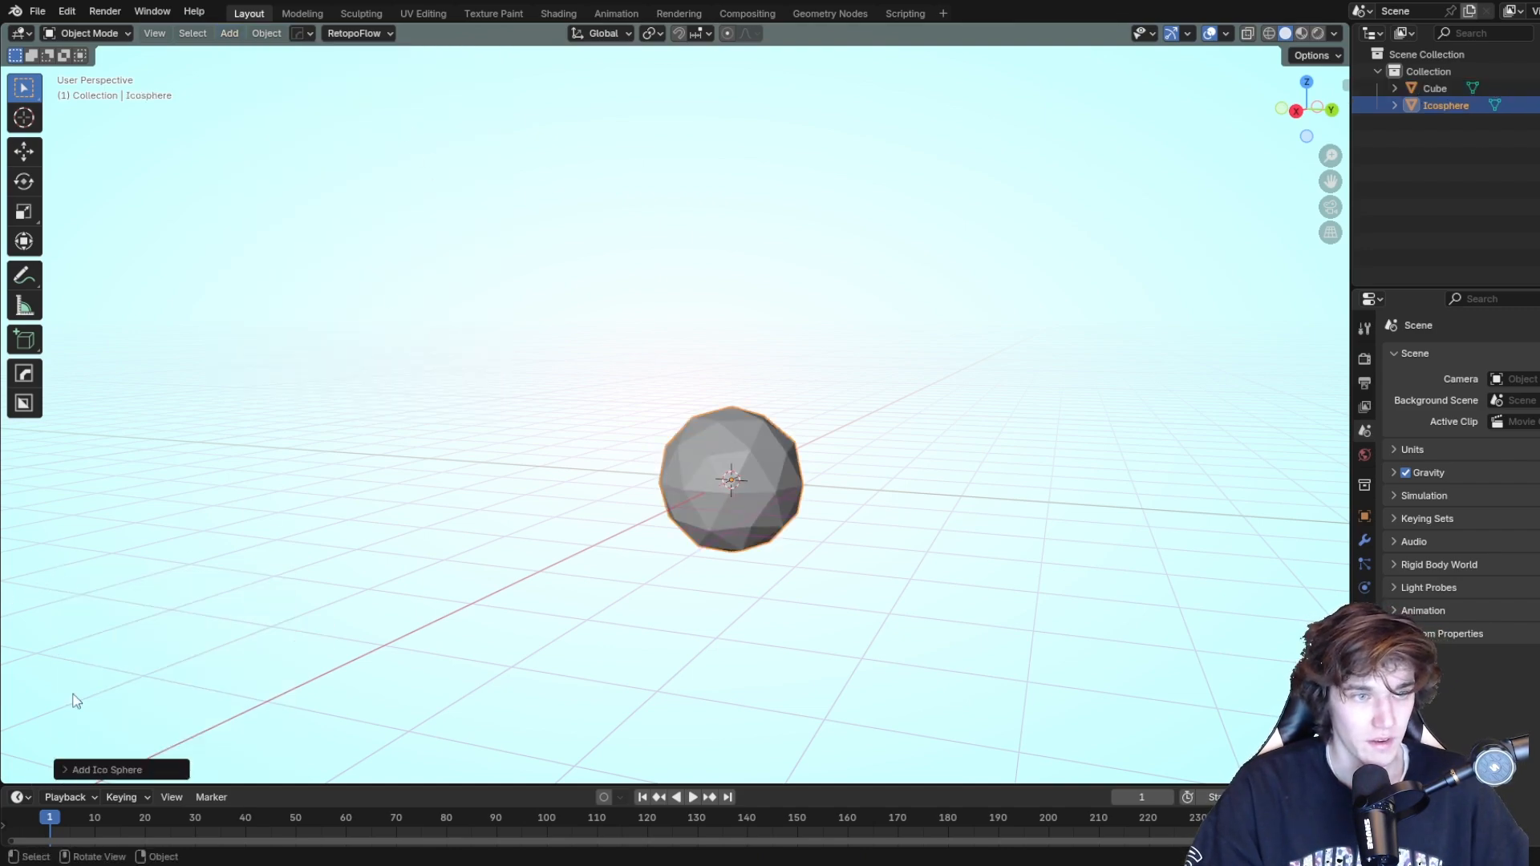
left_click(66, 771)
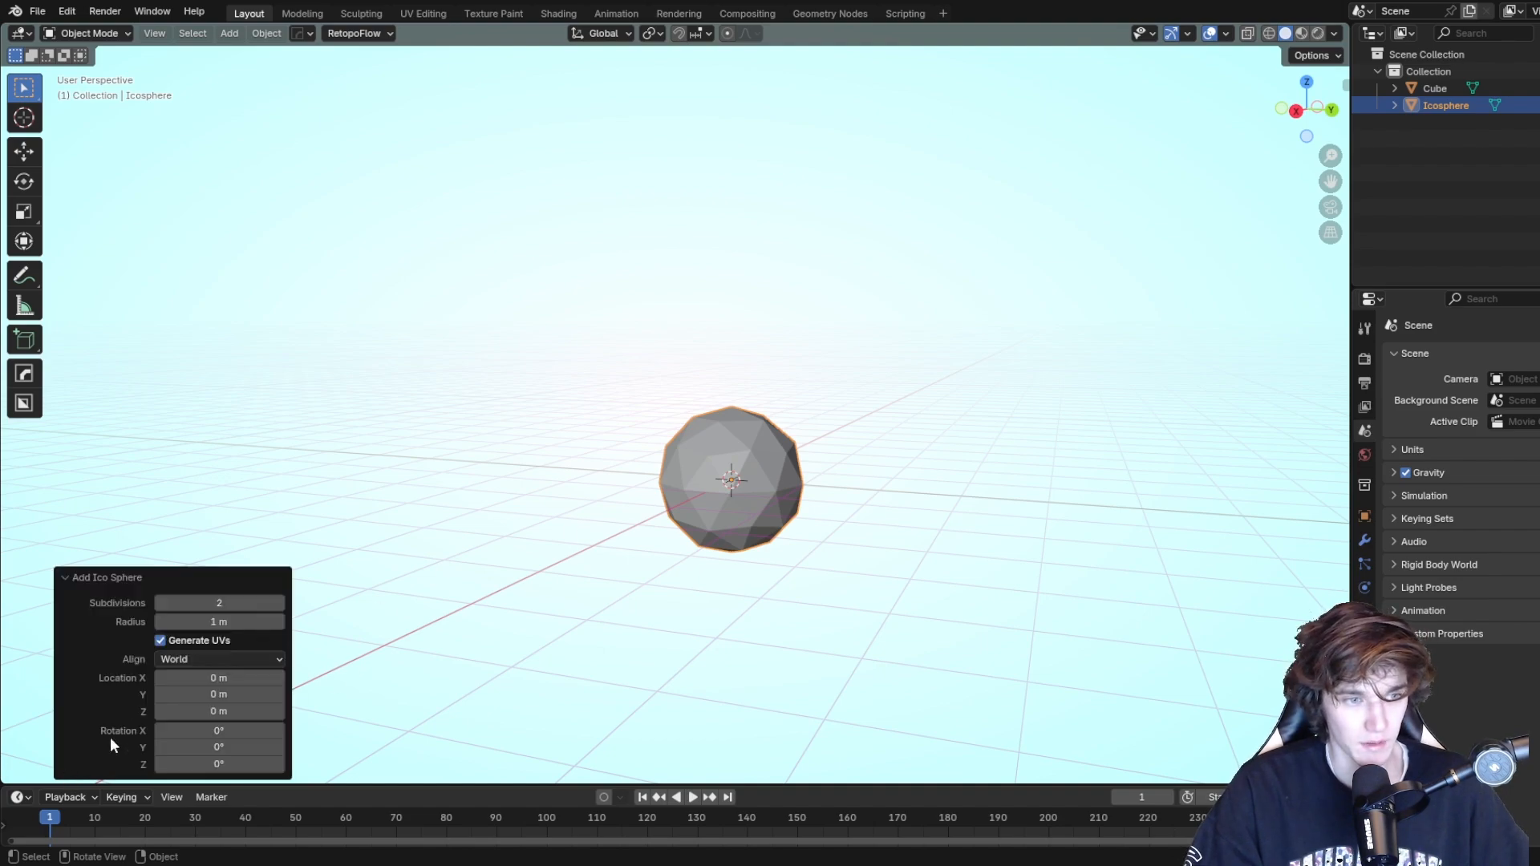
Set the new ico sphere's subdivisions to 4.
left_click(279, 604)
left_click(279, 604)
scroll(786, 553, "up", 4)
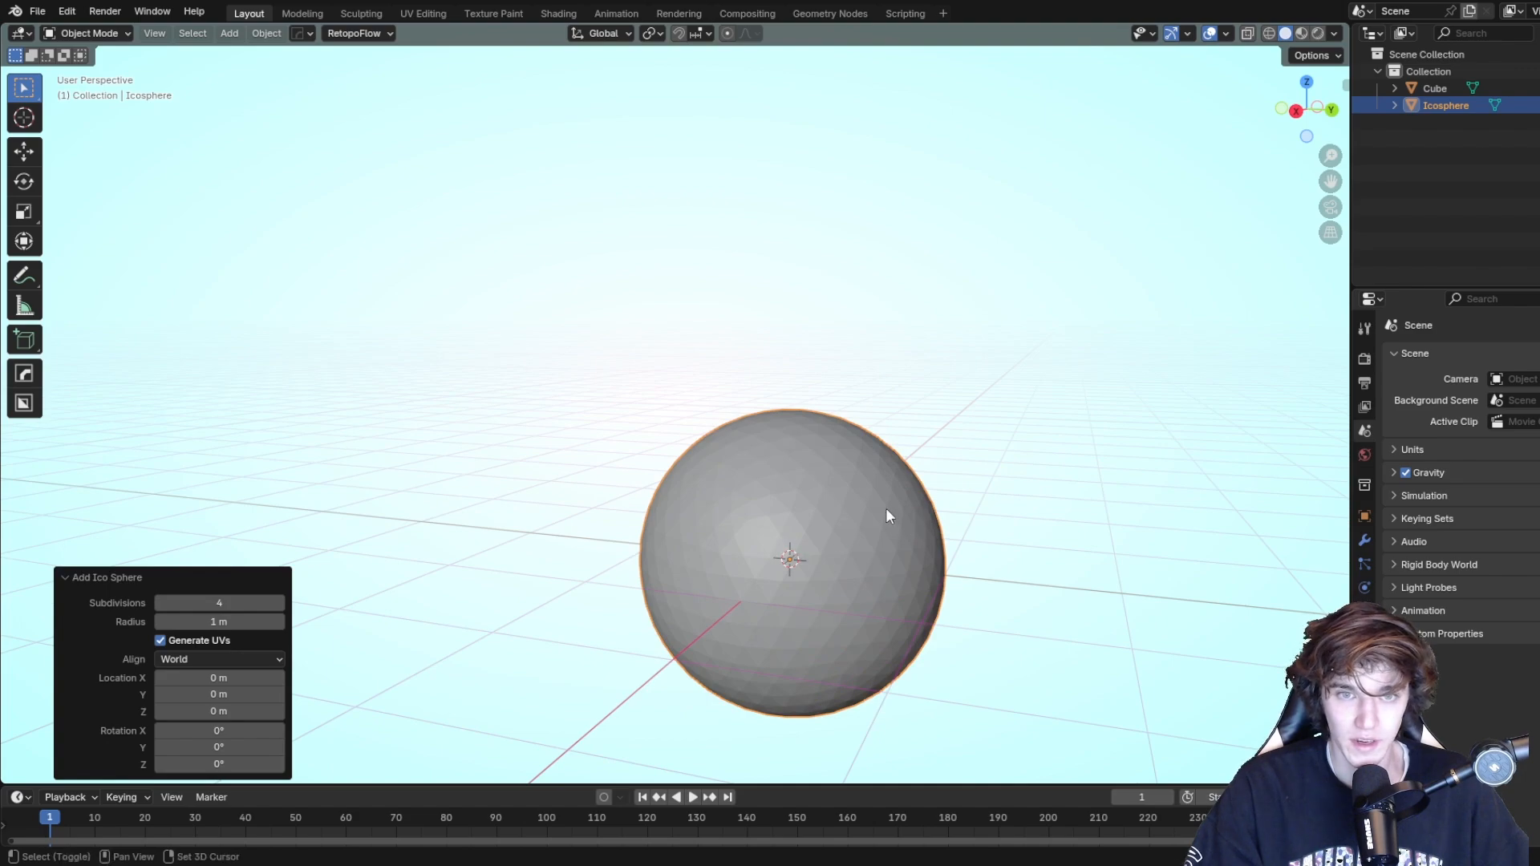
middle_click_drag(885, 508, 686, 377, "shift")
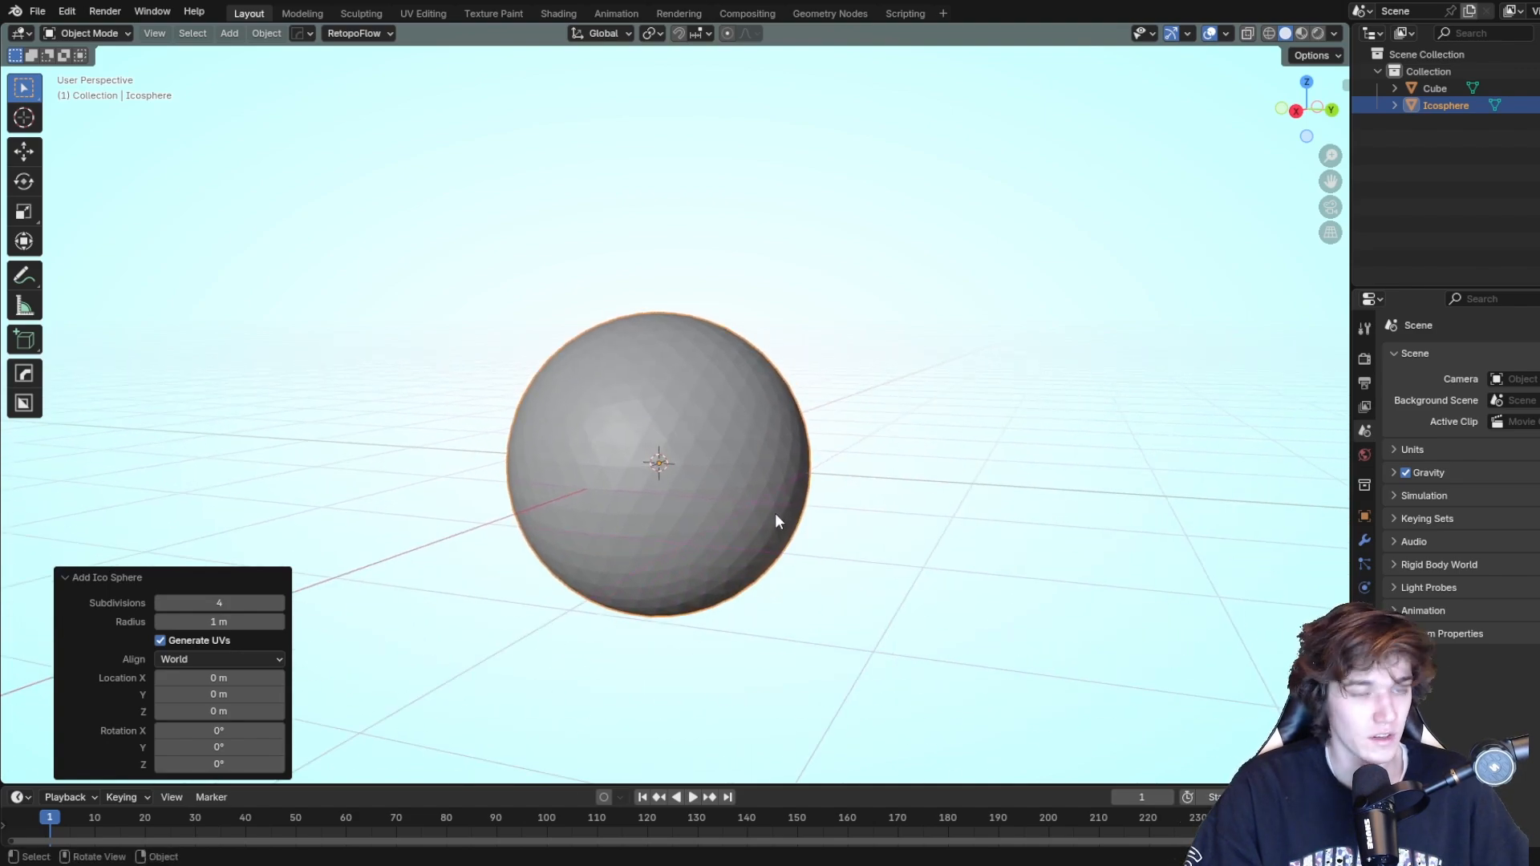
scroll(610, 309, "down", 2)
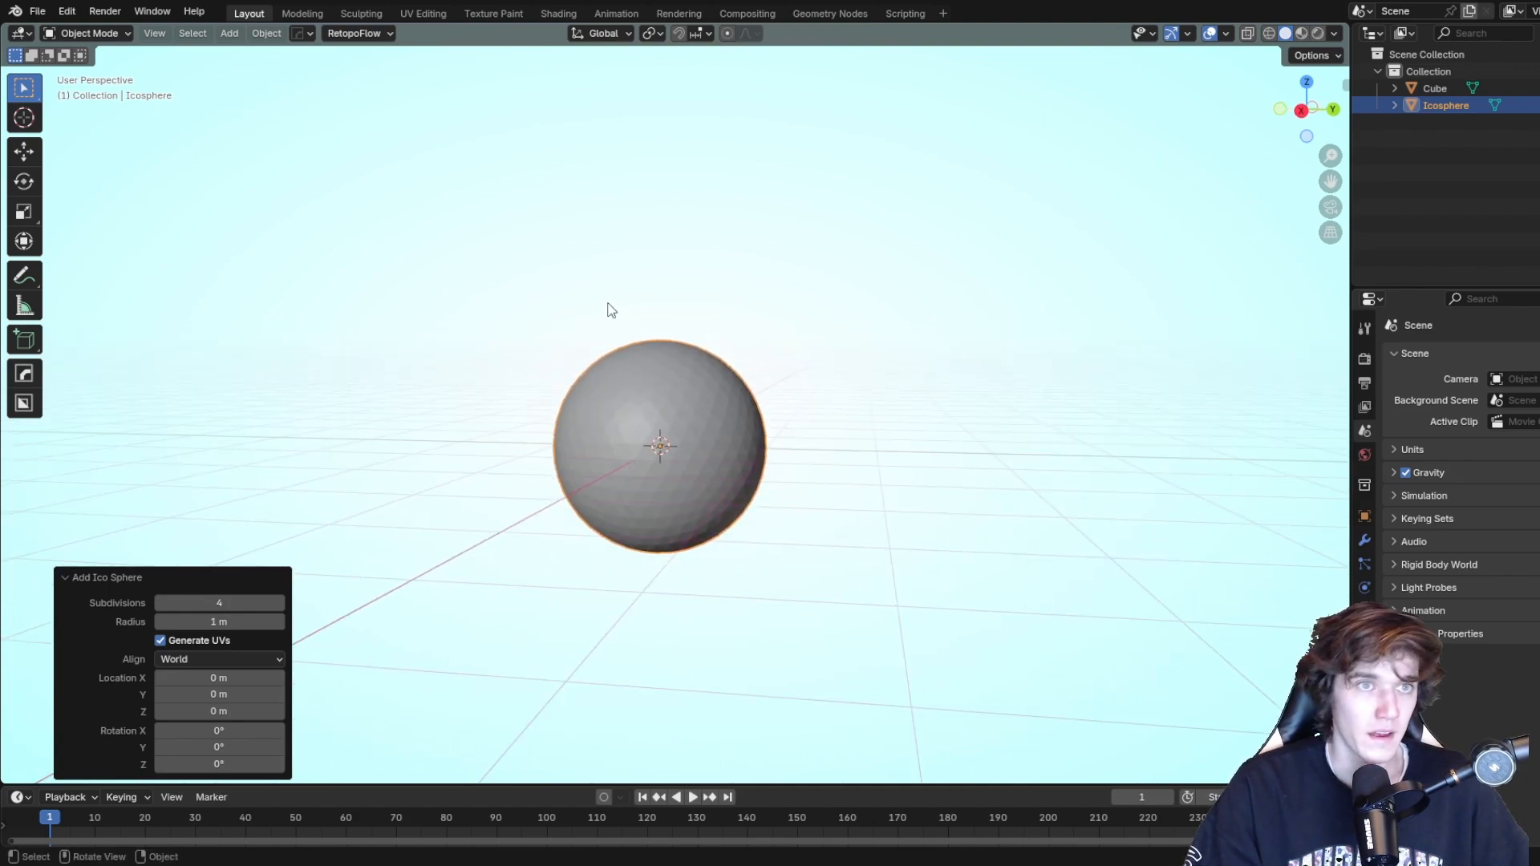
Switch to the Sculpting workspace and make Draw the active brush for the ico sphere.
left_click(363, 14)
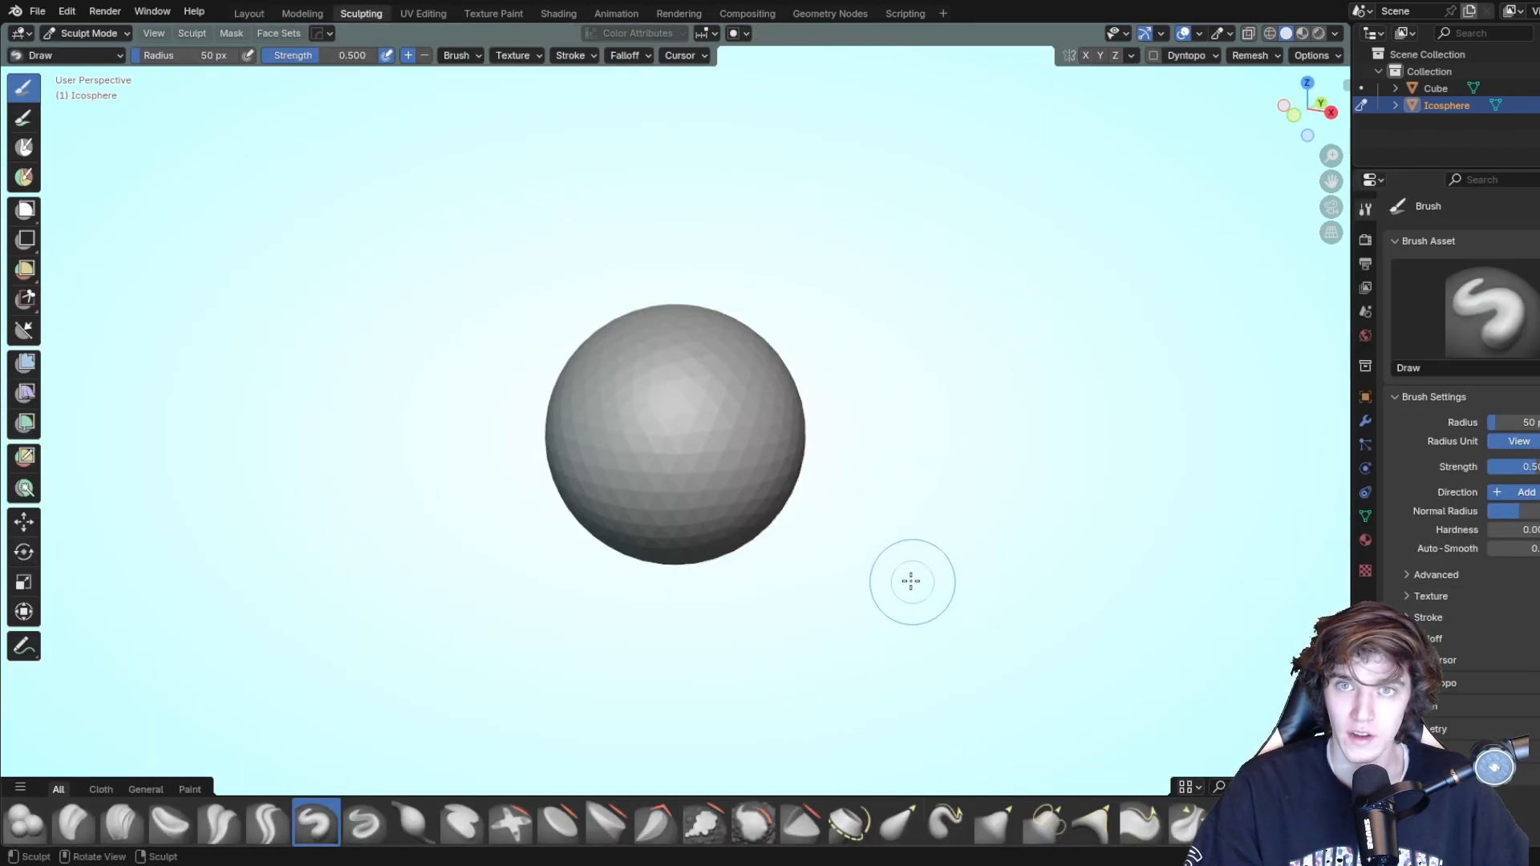
left_click(898, 823)
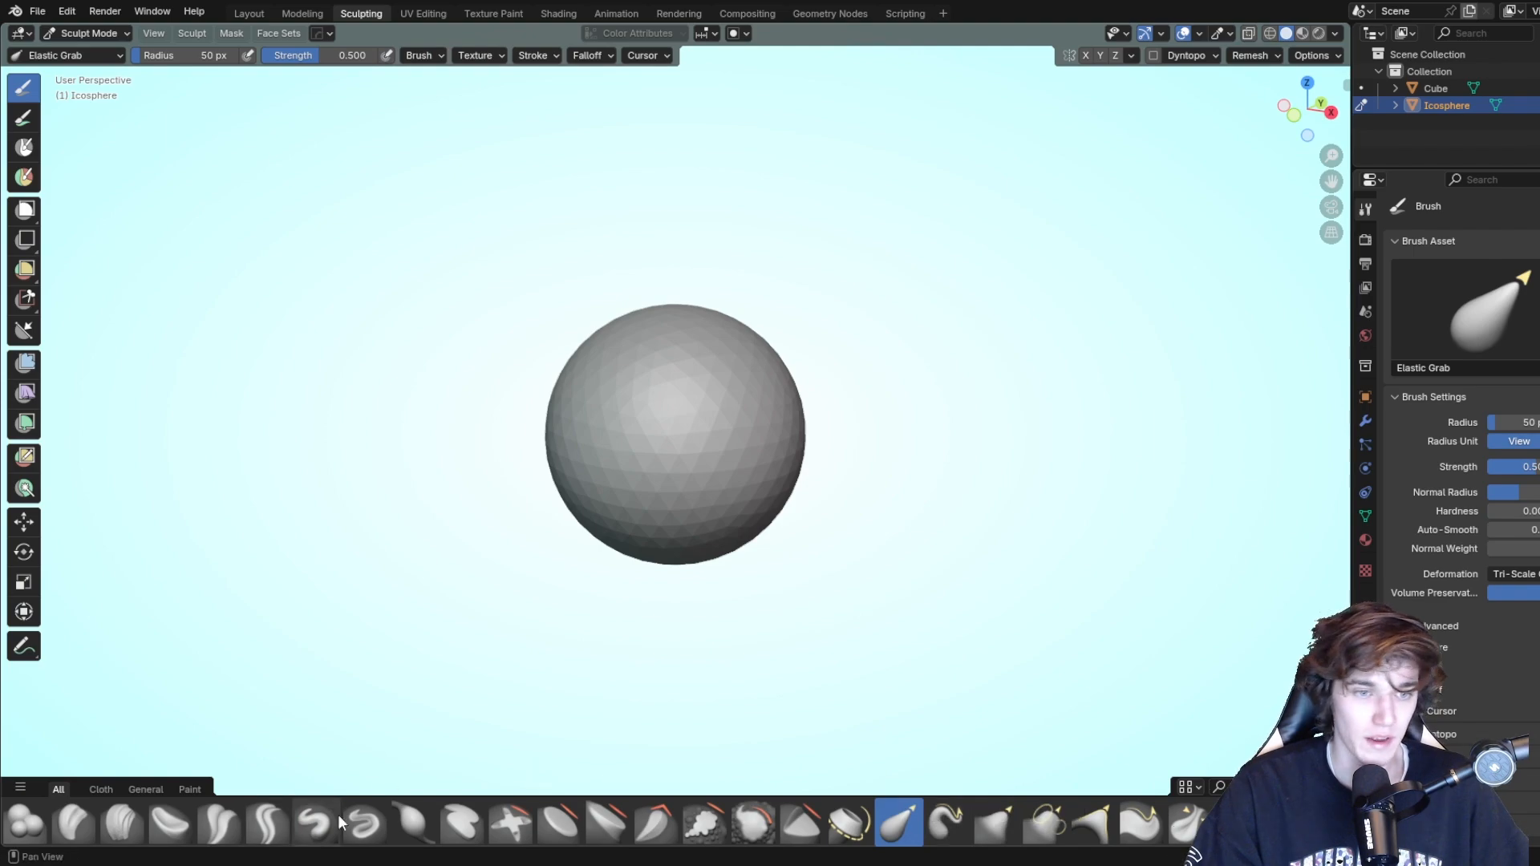
left_click(306, 823)
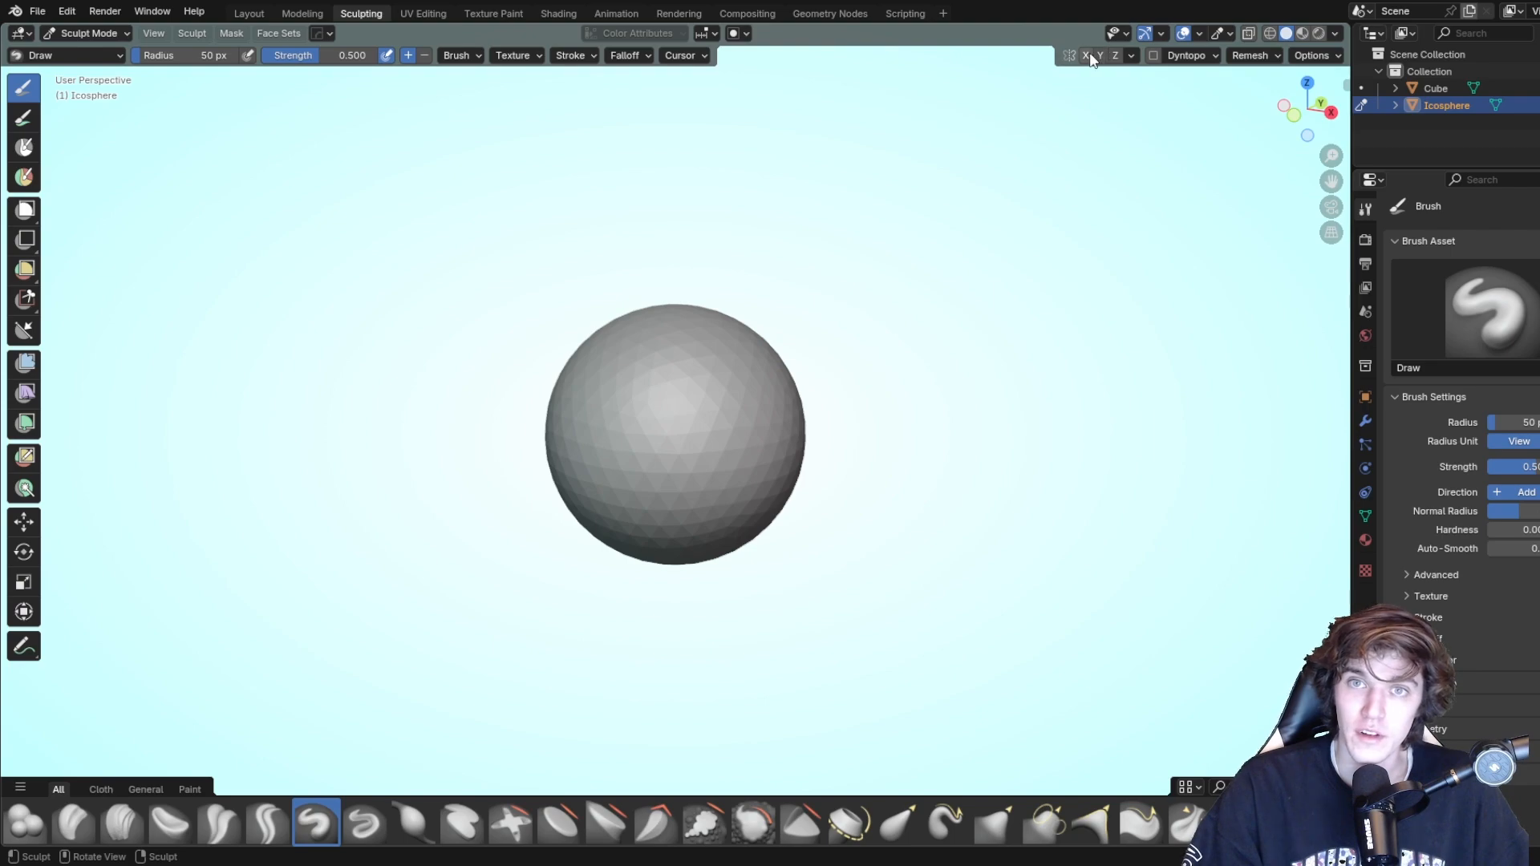
Try freehand Draw brush strokes on different sides of the sphere and undo them.
middle_click_drag(625, 556, 729, 567, "shift")
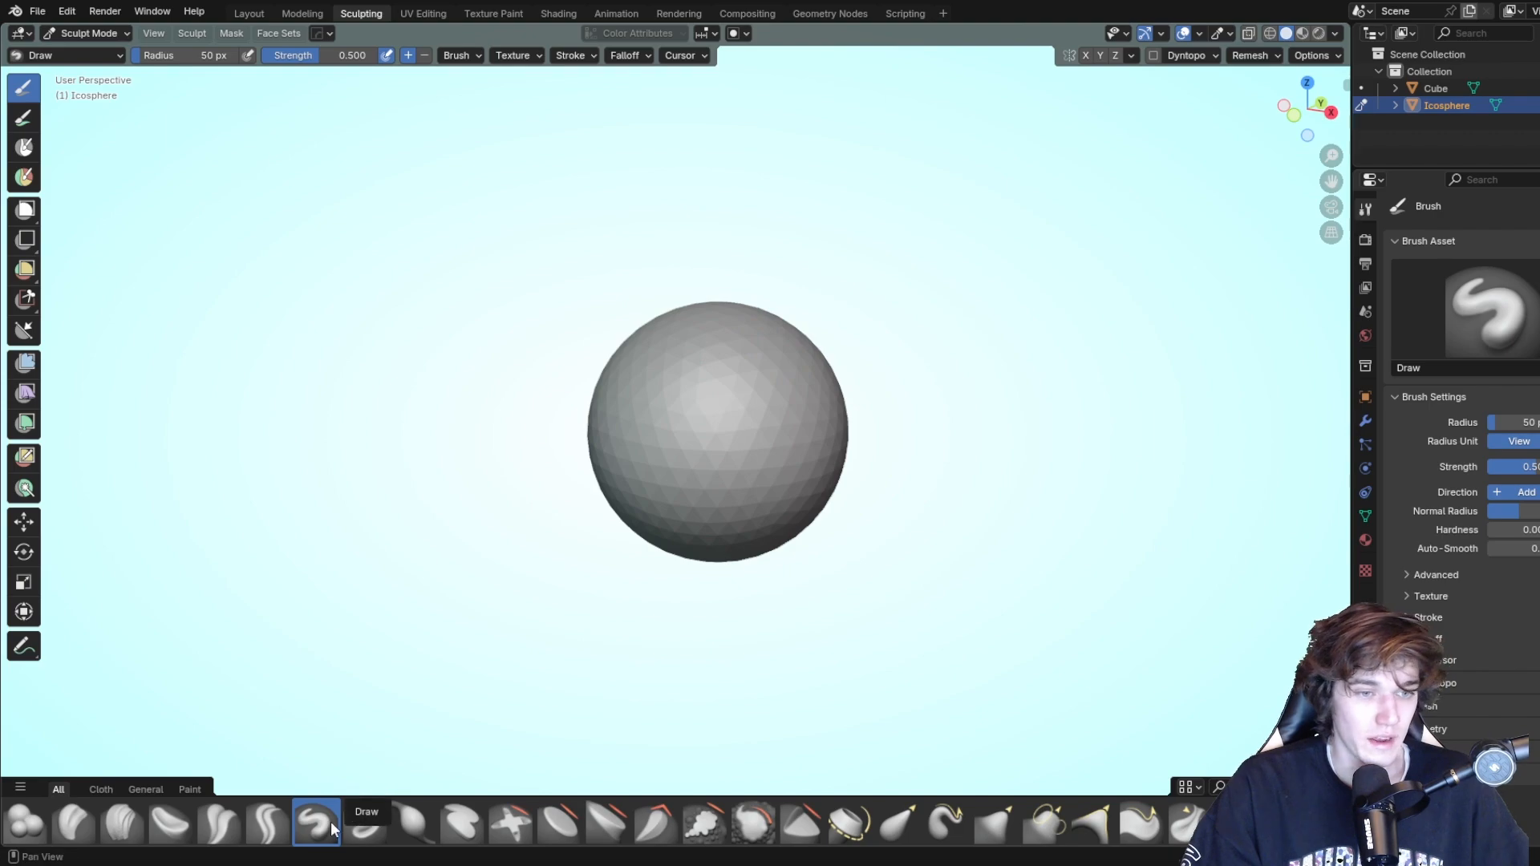
mouse_move(763, 364)
left_mouse_down()
mouse_move(673, 410)
mouse_move(678, 485)
mouse_move(751, 484)
mouse_move(662, 466)
mouse_move(678, 393)
mouse_move(770, 353)
mouse_move(641, 345)
mouse_move(736, 325)
mouse_move(794, 417)
mouse_move(838, 401)
mouse_move(801, 513)
mouse_move(834, 361)
left_mouse_up()
middle_click_drag(1045, 449, 842, 471)
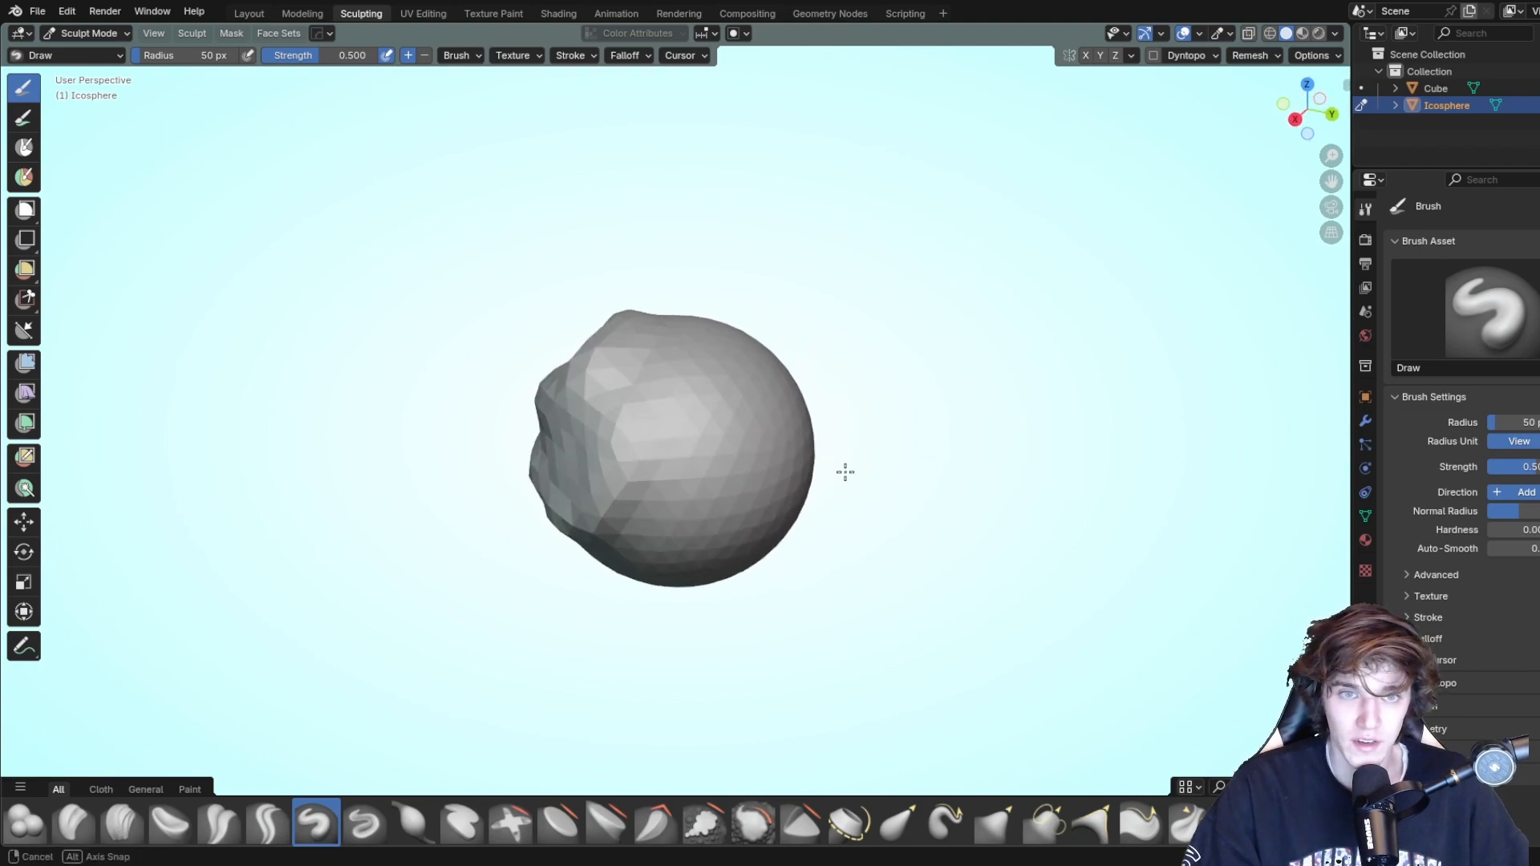
mouse_move(660, 422)
left_mouse_down()
mouse_move(770, 401)
mouse_move(642, 437)
mouse_move(814, 511)
left_mouse_up()
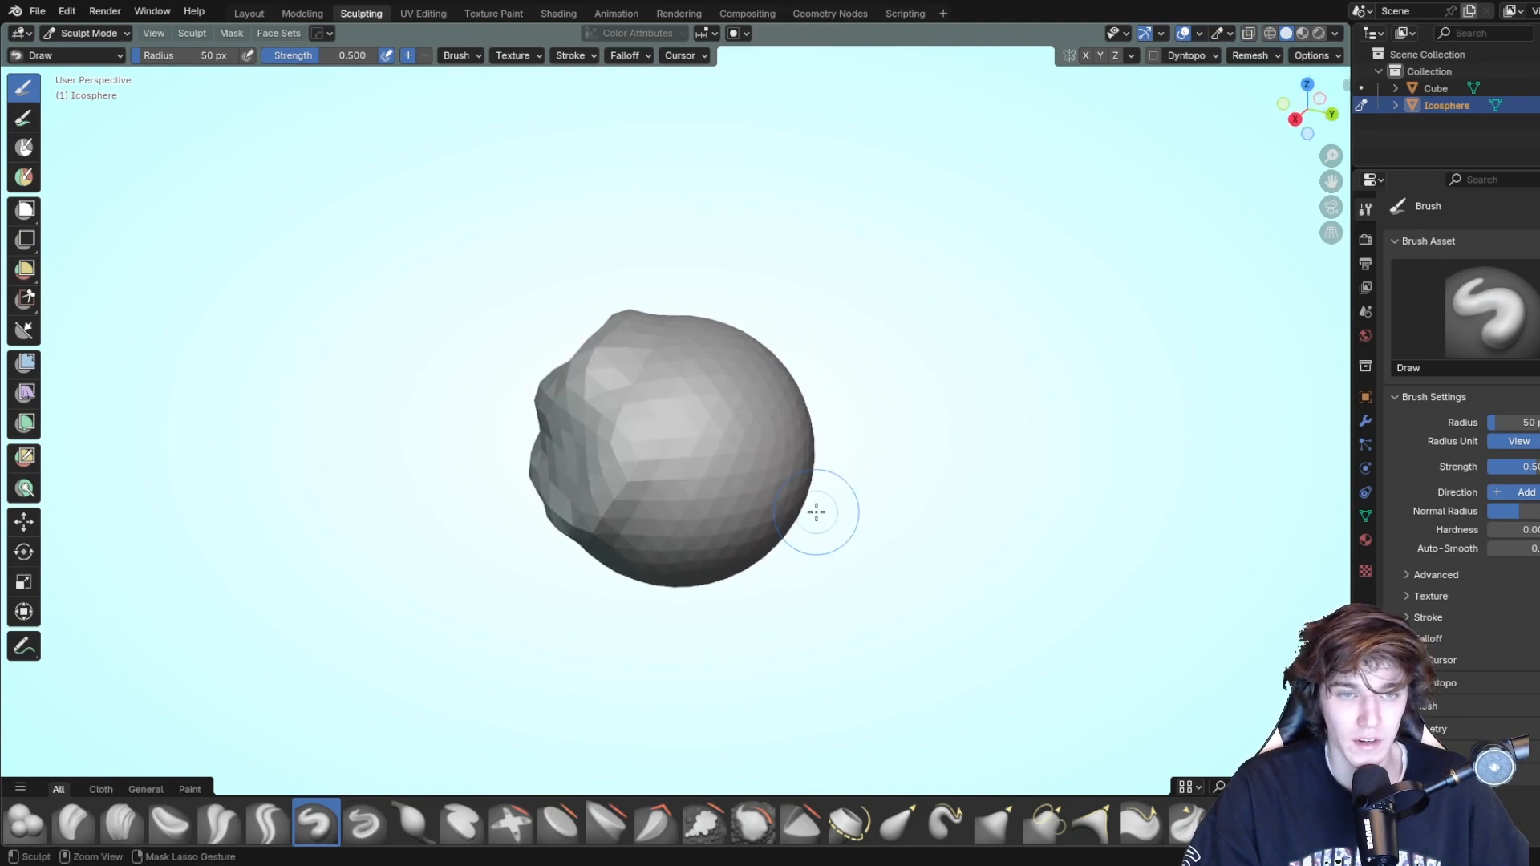
key("ctrl+z")
key("ctrl+z")
middle_click_drag(814, 512, 896, 310)
scroll(874, 321, "up", 3)
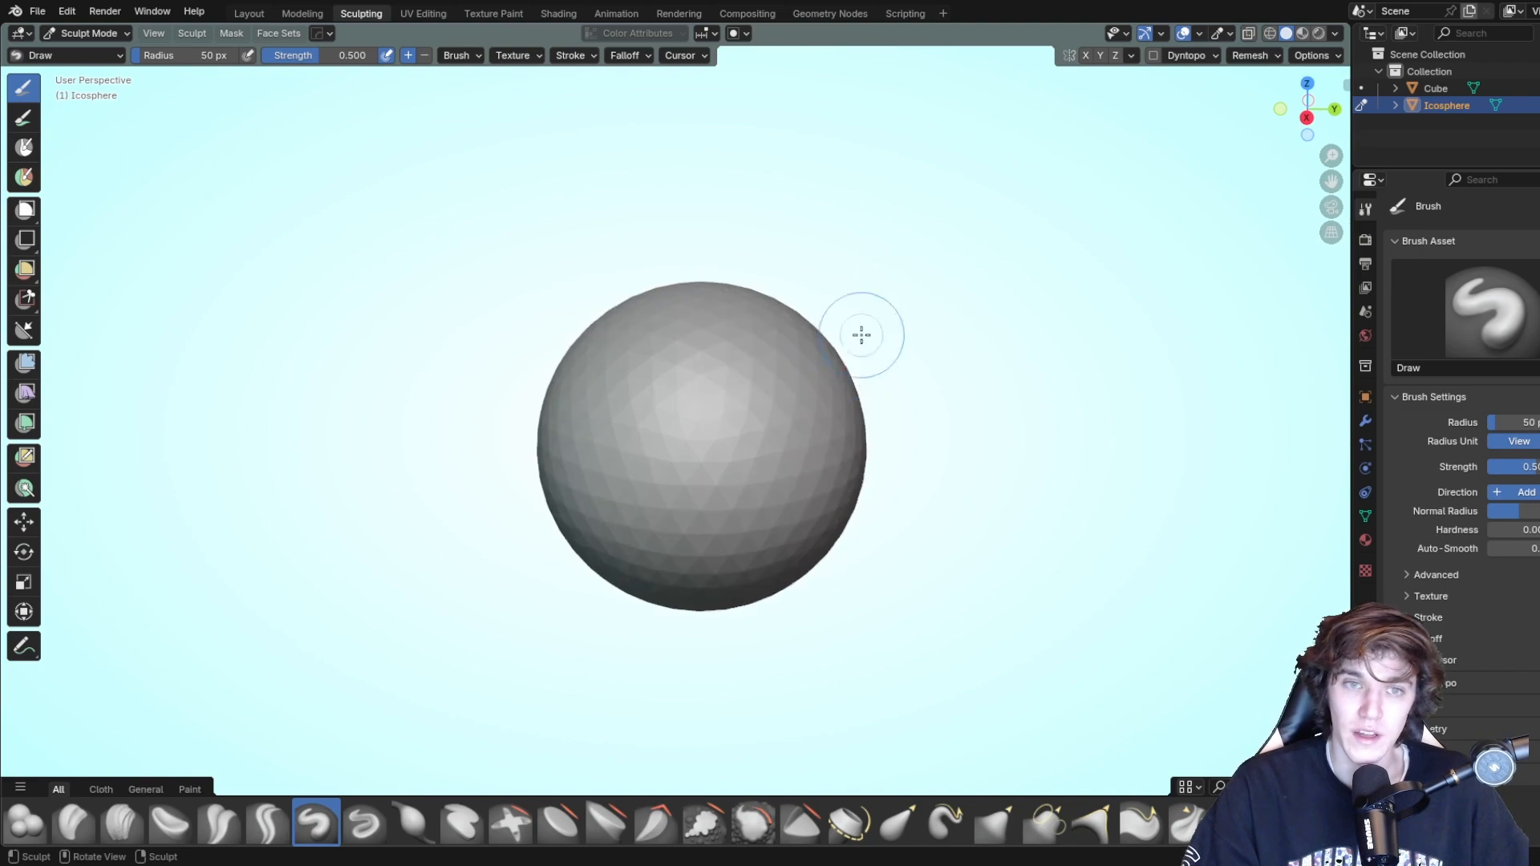
mouse_move(687, 412)
left_mouse_down()
mouse_move(641, 454)
mouse_move(752, 403)
mouse_move(842, 465)
mouse_move(842, 433)
mouse_move(592, 383)
mouse_move(758, 317)
left_mouse_up()
key("ctrl+z")
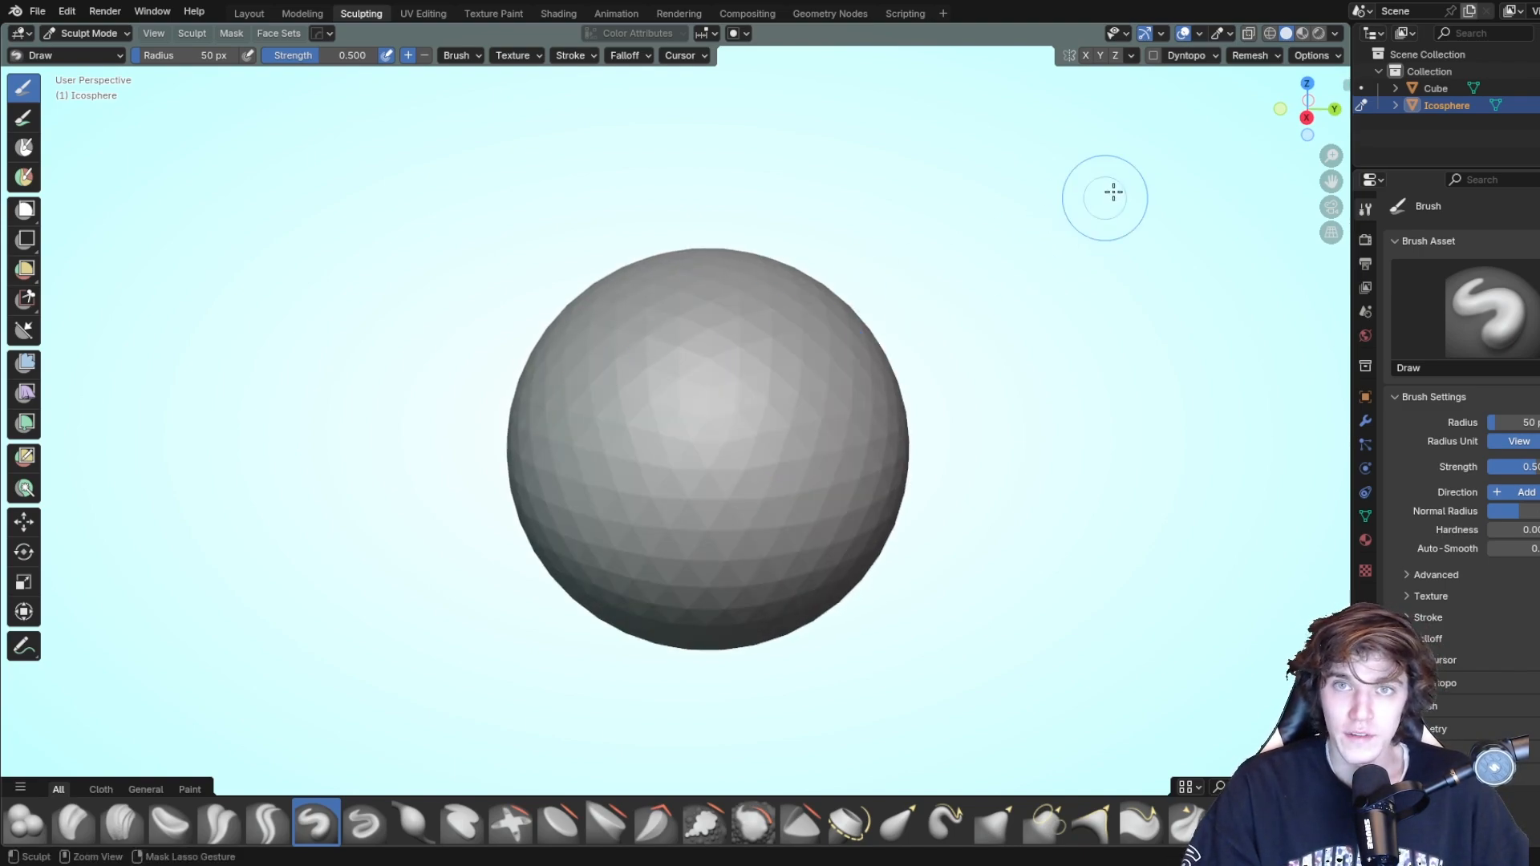
mouse_move(721, 423)
middle_mouse_down()
mouse_move(963, 392)
mouse_move(952, 416)
middle_mouse_up()
scroll(1028, 272, "down", 2)
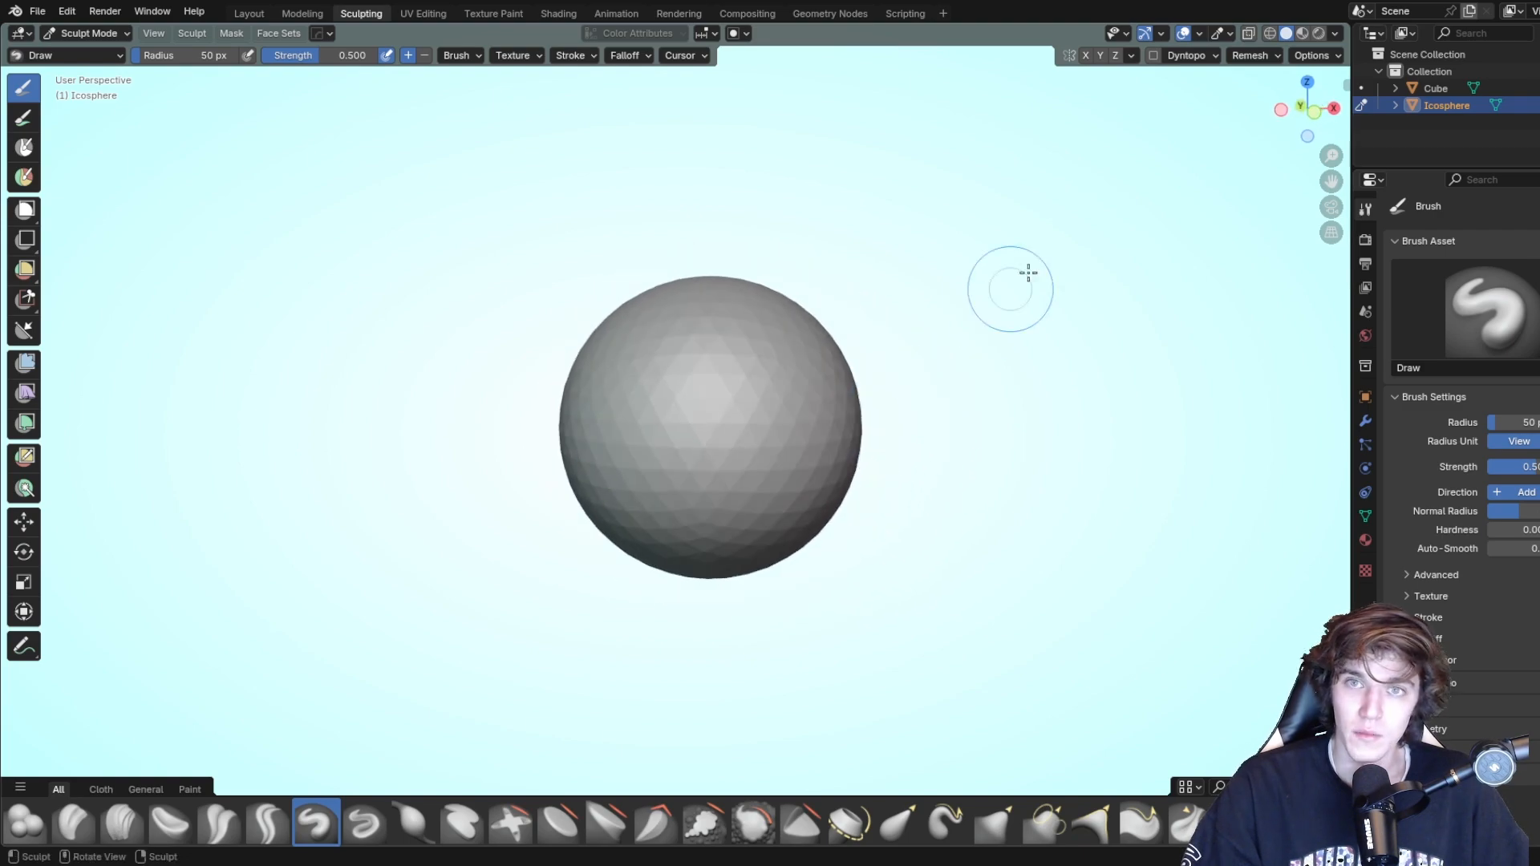
Enable Dyntopo and try a Draw brush stroke across the front of the sphere.
left_click(1155, 58)
left_click(1153, 57)
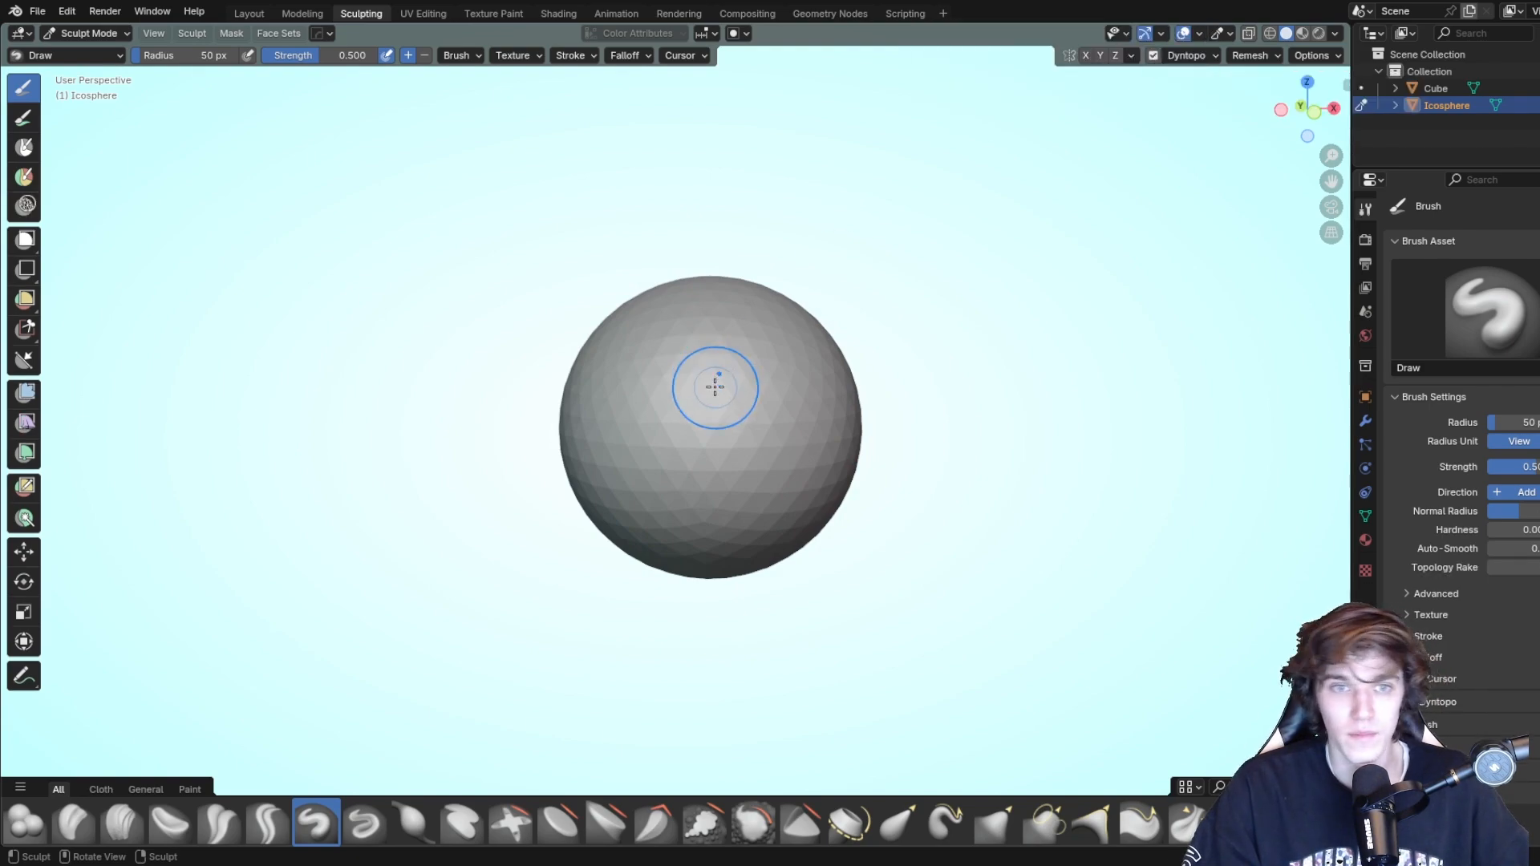
scroll(703, 383, "up", 2)
scroll(698, 377, "up", 2)
scroll(770, 369, "down", 2)
middle_click_drag(773, 368, 773, 385)
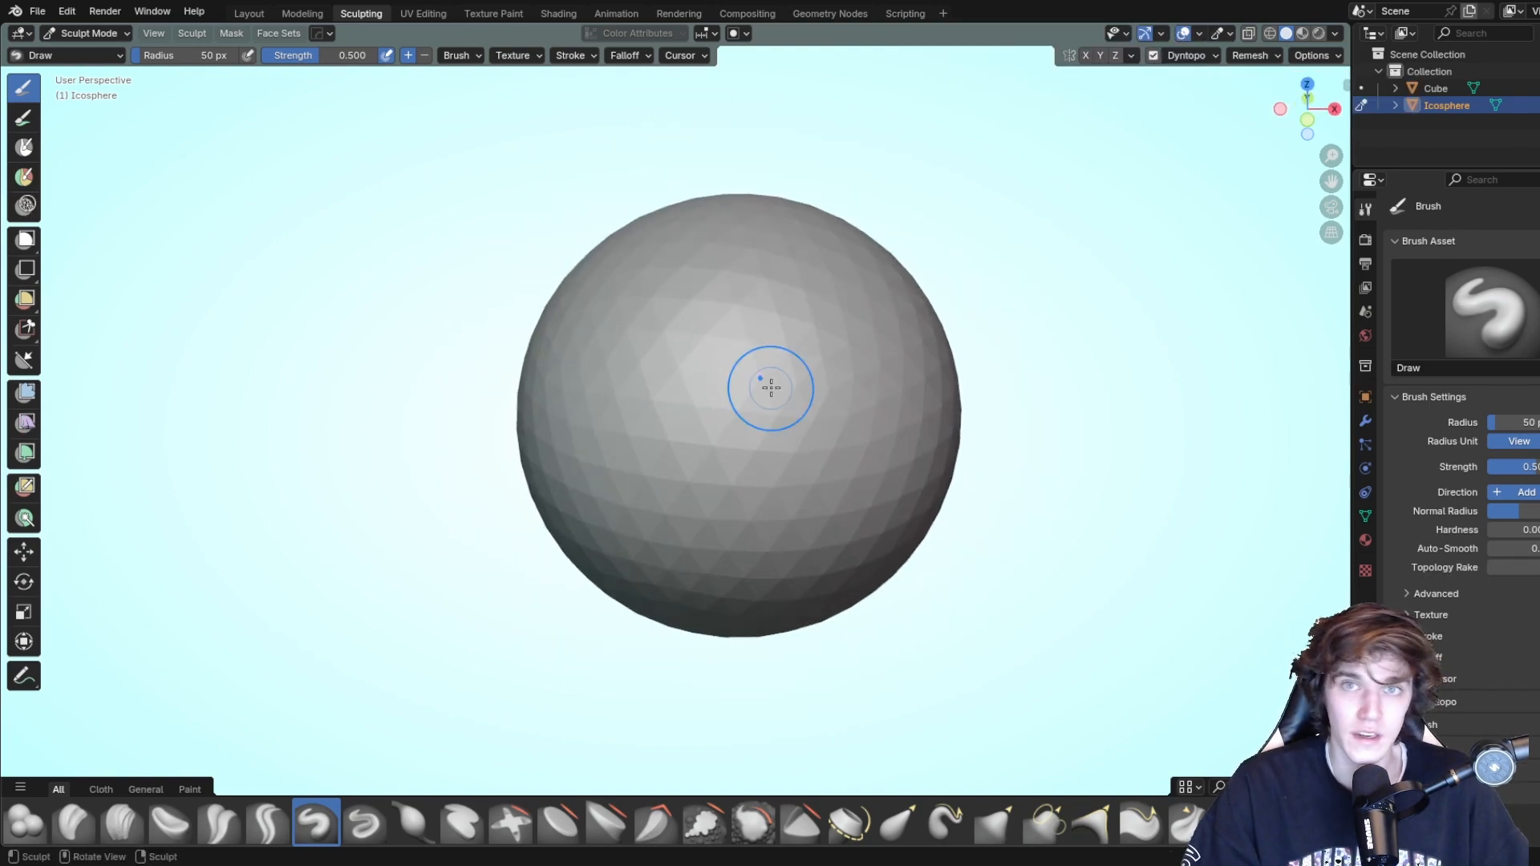
mouse_move(584, 309)
left_mouse_down()
mouse_move(766, 337)
mouse_move(871, 392)
mouse_move(594, 518)
mouse_move(738, 565)
mouse_move(858, 542)
mouse_move(902, 365)
mouse_move(790, 268)
mouse_move(630, 317)
mouse_move(711, 351)
mouse_move(838, 353)
mouse_move(702, 457)
mouse_move(742, 553)
mouse_move(924, 383)
mouse_move(617, 313)
mouse_move(850, 377)
mouse_move(944, 508)
left_mouse_up()
key("Escape")
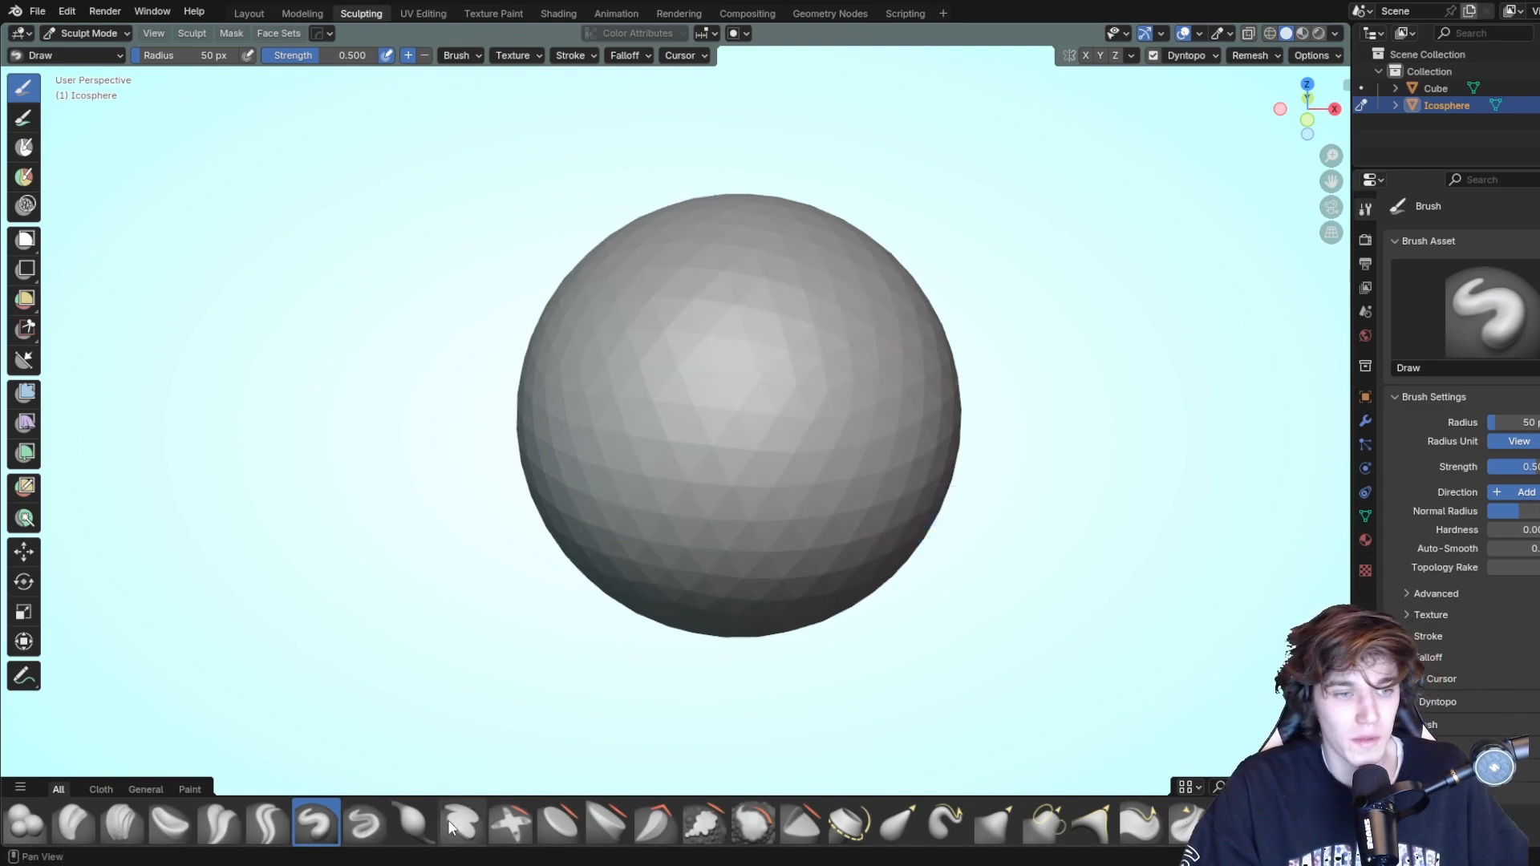
Set the Inflate/Deflate brush radius to 196 px, try it on the sphere and undo the stroke.
left_click(425, 821)
key("f")
mouse_move(739, 419)
left_mouse_down()
mouse_move(865, 206)
mouse_move(879, 233)
mouse_move(505, 646)
left_mouse_up()
mouse_move(505, 647)
middle_mouse_down()
mouse_move(638, 468)
mouse_move(634, 578)
mouse_move(801, 470)
mouse_move(738, 565)
middle_mouse_up()
key("ctrl+z")
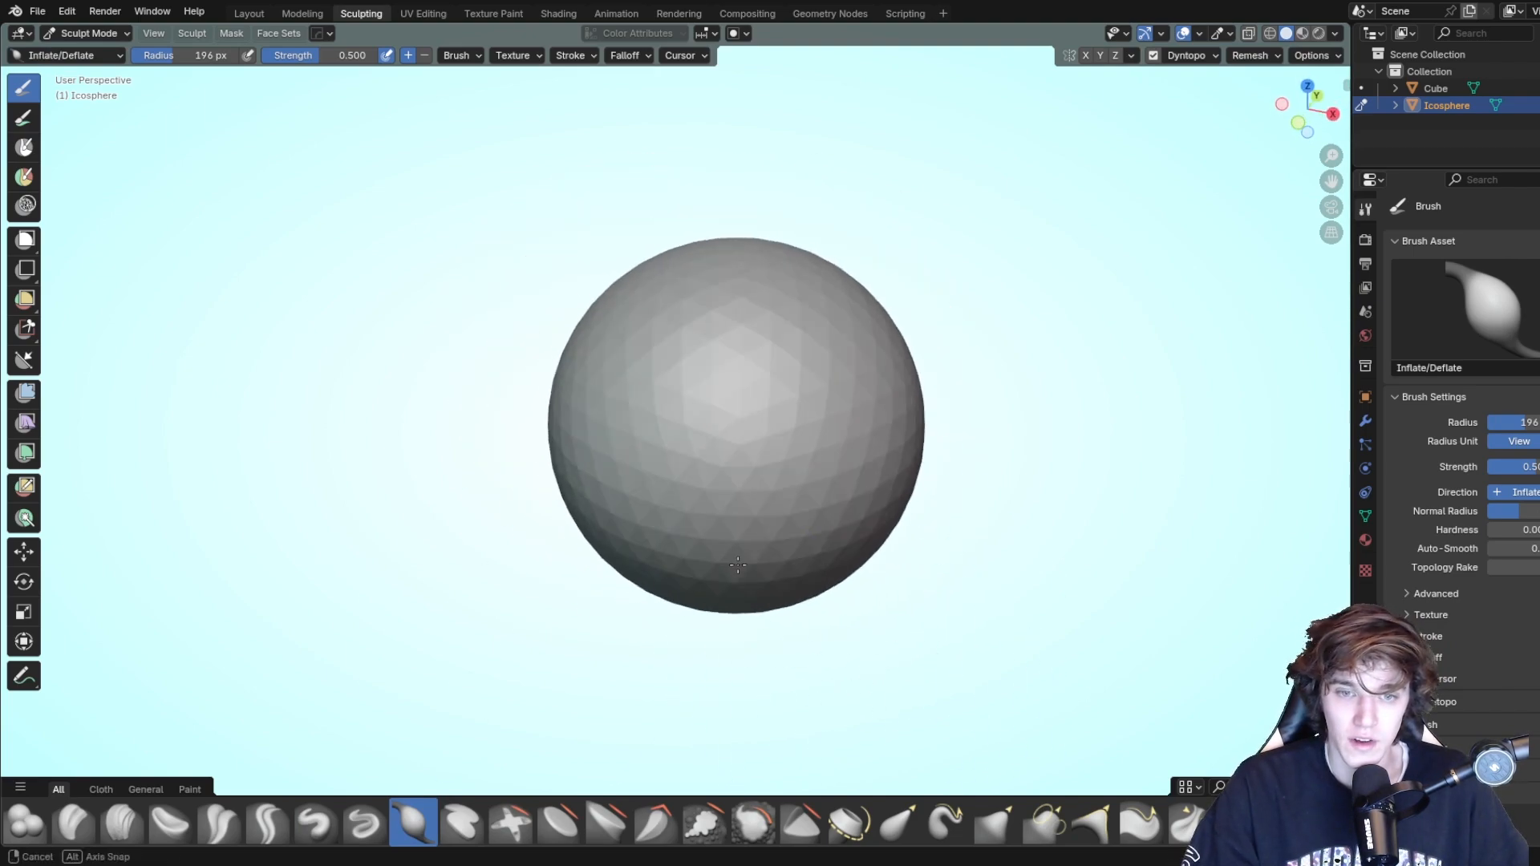
Pull the sphere into an egg-like shape using the Elastic Grab brush with Y-axis symmetry.
left_click(898, 822)
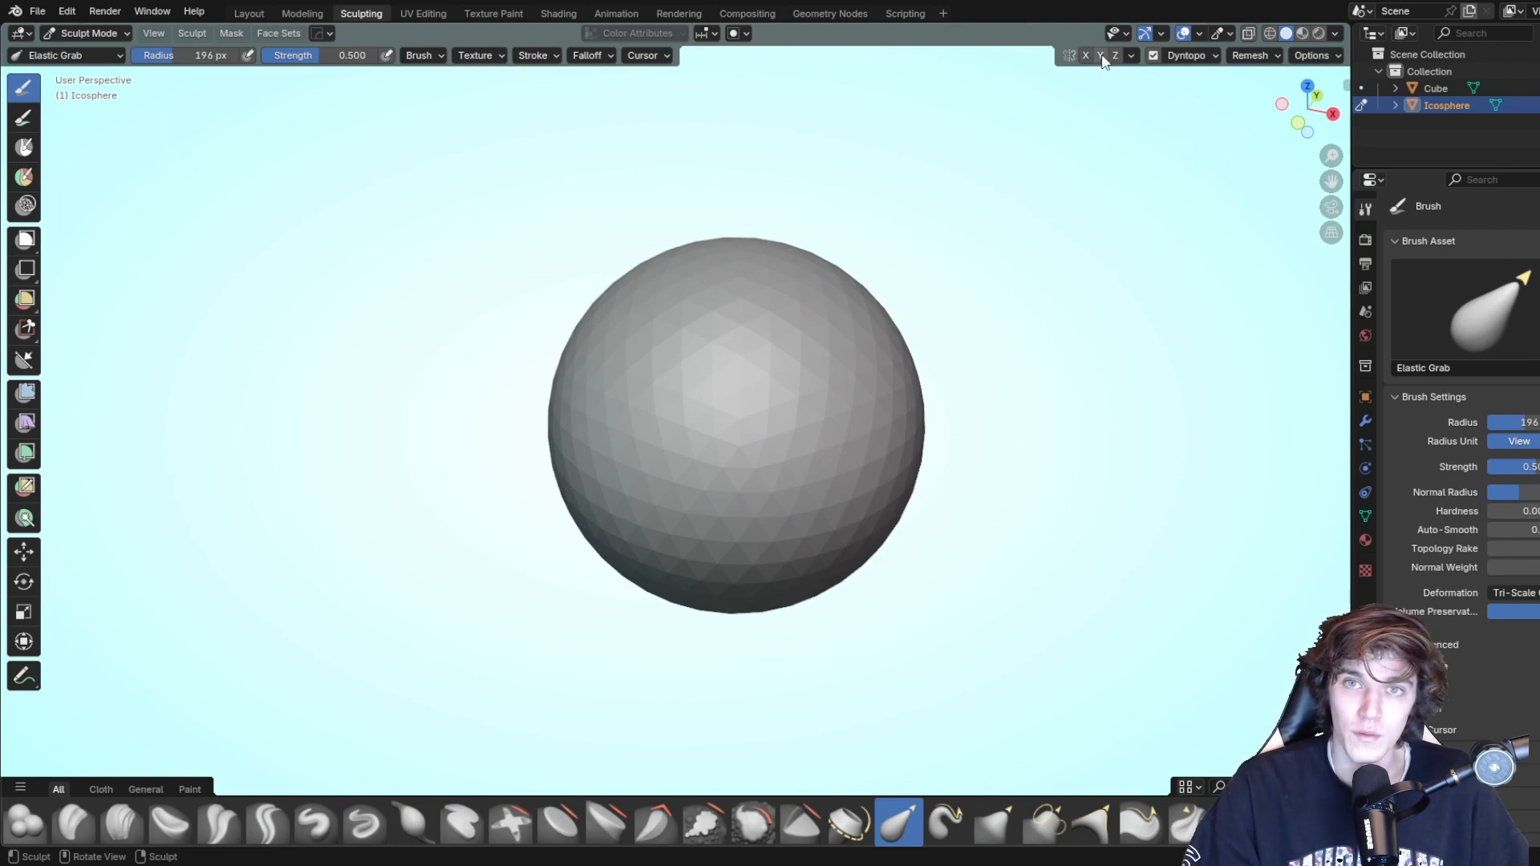
mouse_move(820, 358)
middle_mouse_down()
mouse_move(753, 344)
mouse_move(725, 402)
middle_mouse_up()
left_click_drag(952, 327, 886, 417)
middle_click_drag(808, 554, 625, 501)
left_click_drag(562, 515, 433, 529)
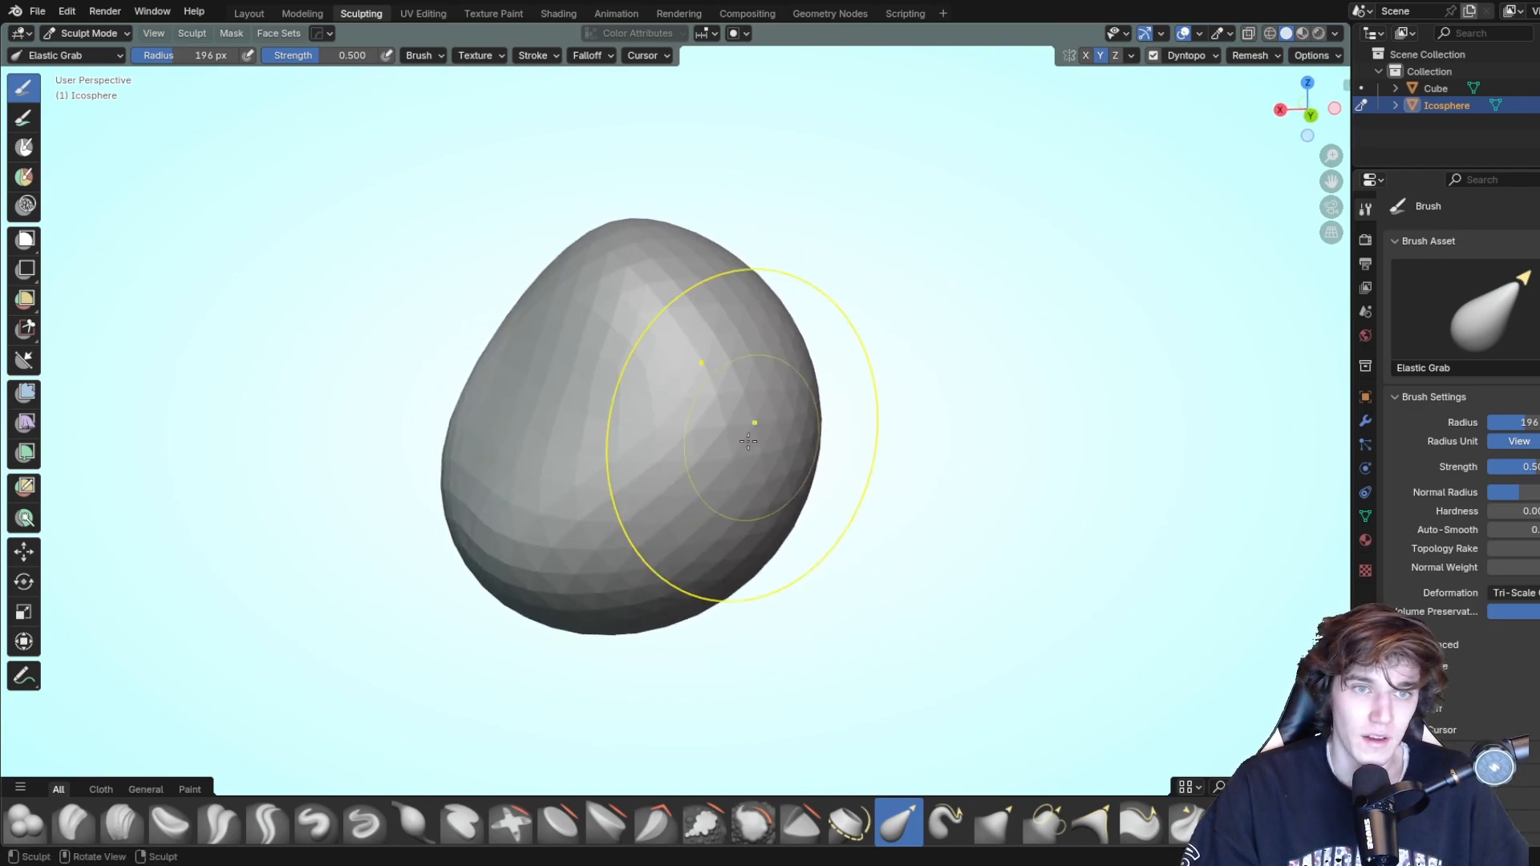
mouse_move(749, 430)
middle_mouse_down()
mouse_move(984, 518)
mouse_move(911, 505)
middle_mouse_up()
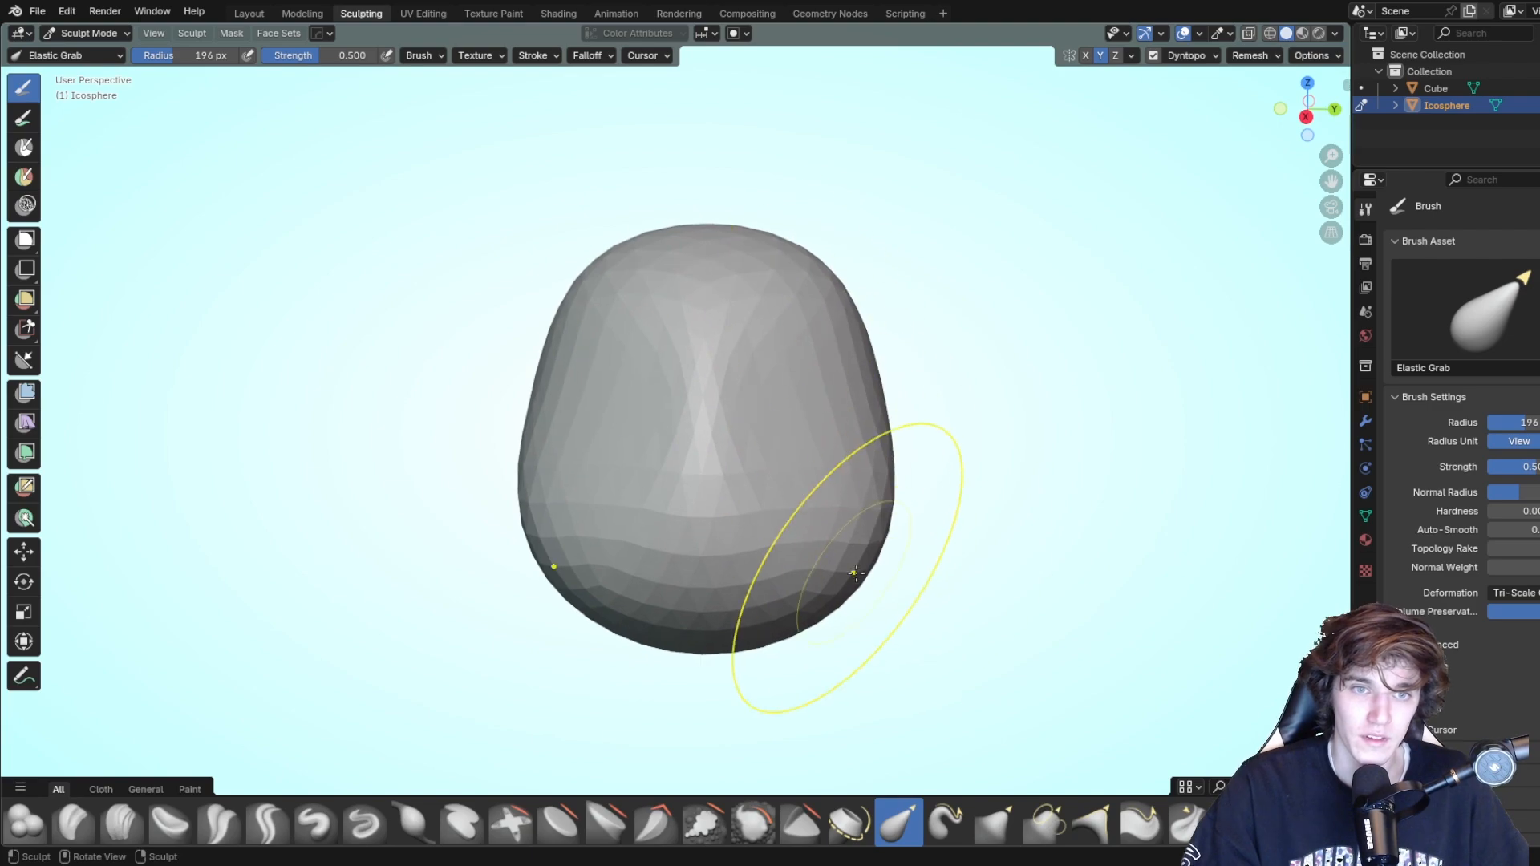
Bulge out the back and lower side of the egg-shaped mesh with more mirrored Elastic Grab strokes.
middle_click_drag(866, 556, 719, 526)
mouse_move(709, 349)
left_mouse_down()
mouse_move(755, 321)
mouse_move(859, 449)
left_mouse_up()
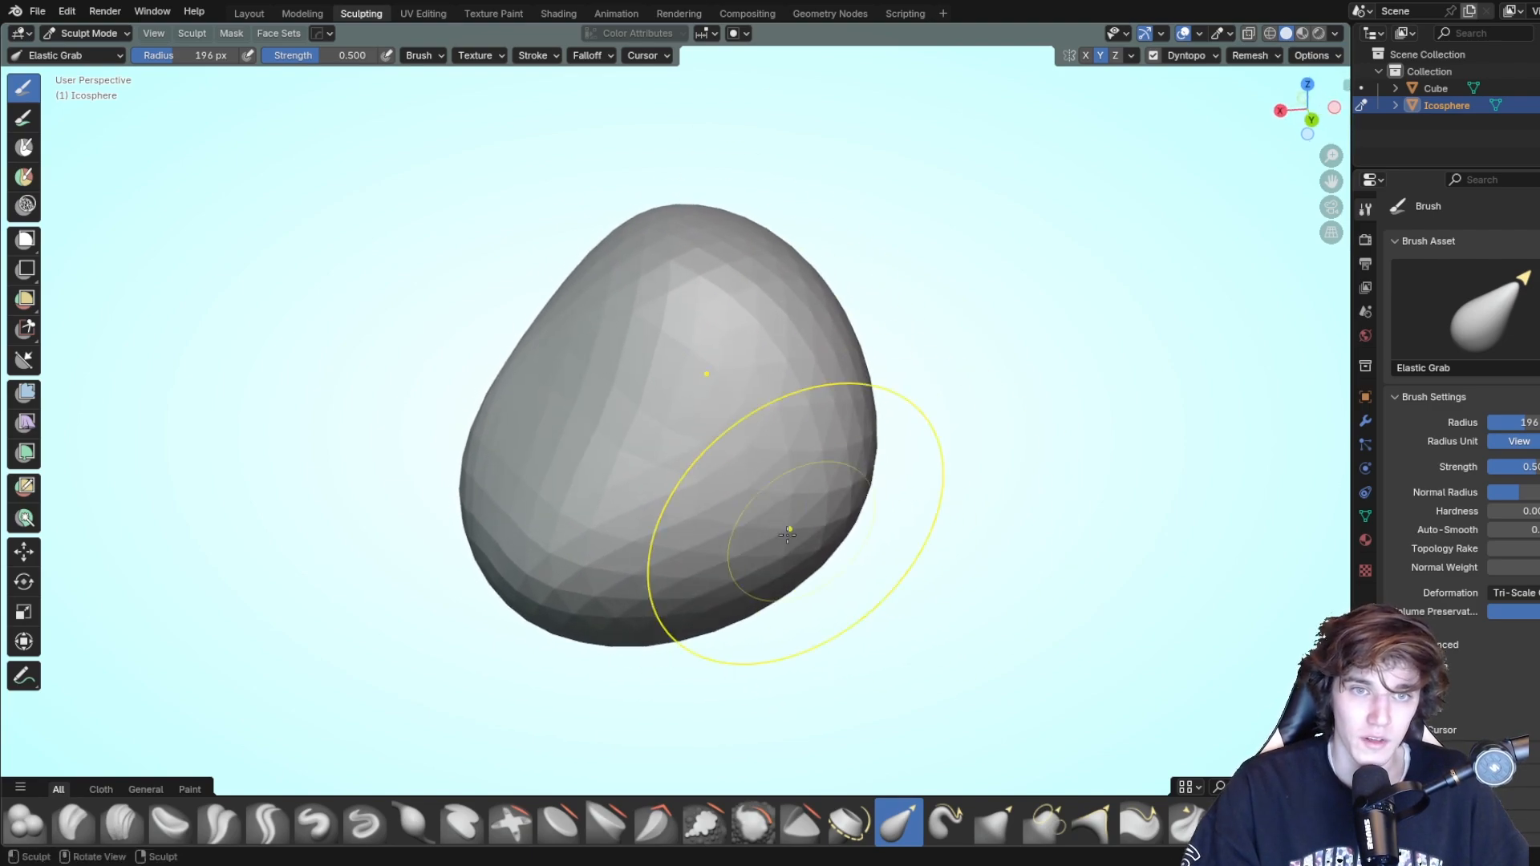
left_click_drag(790, 530, 834, 571)
middle_click_drag(669, 595, 592, 630)
left_click_drag(701, 438, 933, 539)
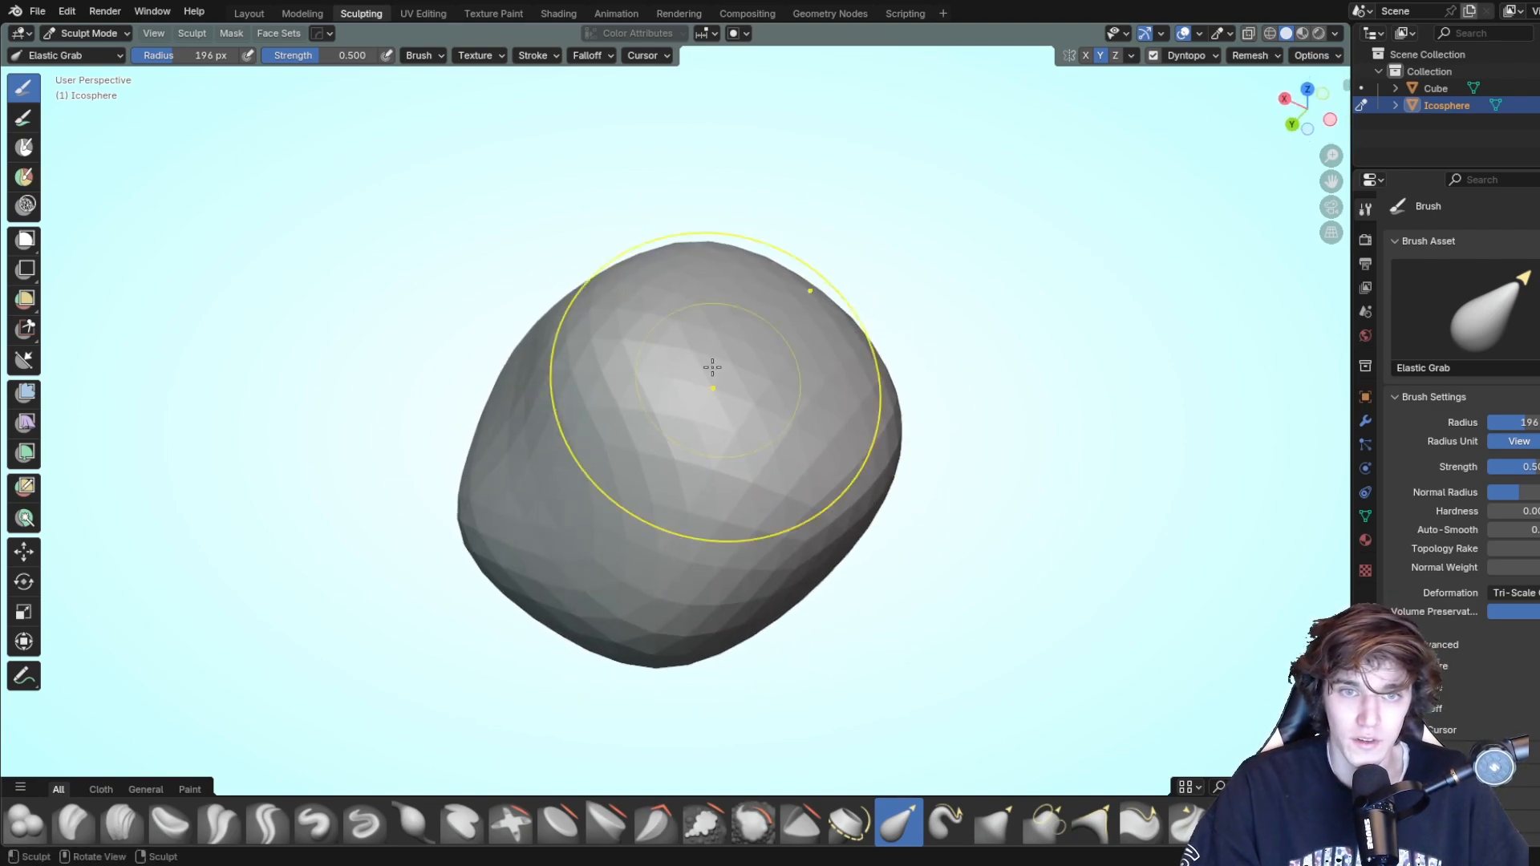
left_click_drag(711, 368, 766, 433)
middle_click_drag(817, 529, 821, 446)
left_click_drag(821, 467, 838, 521)
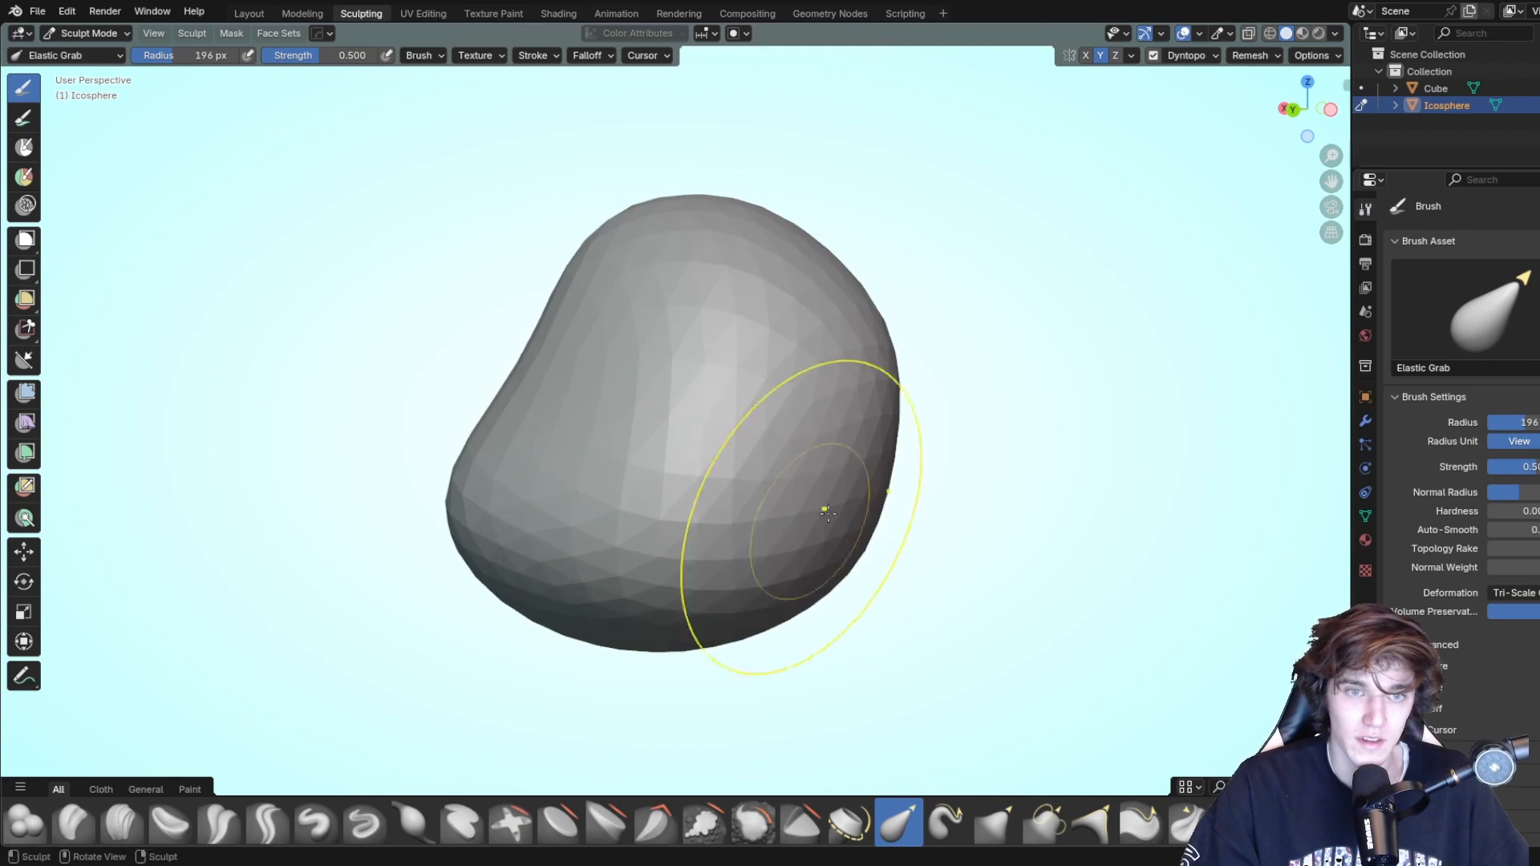
mouse_move(886, 498)
middle_mouse_down()
mouse_move(1206, 520)
mouse_move(925, 422)
middle_mouse_up()
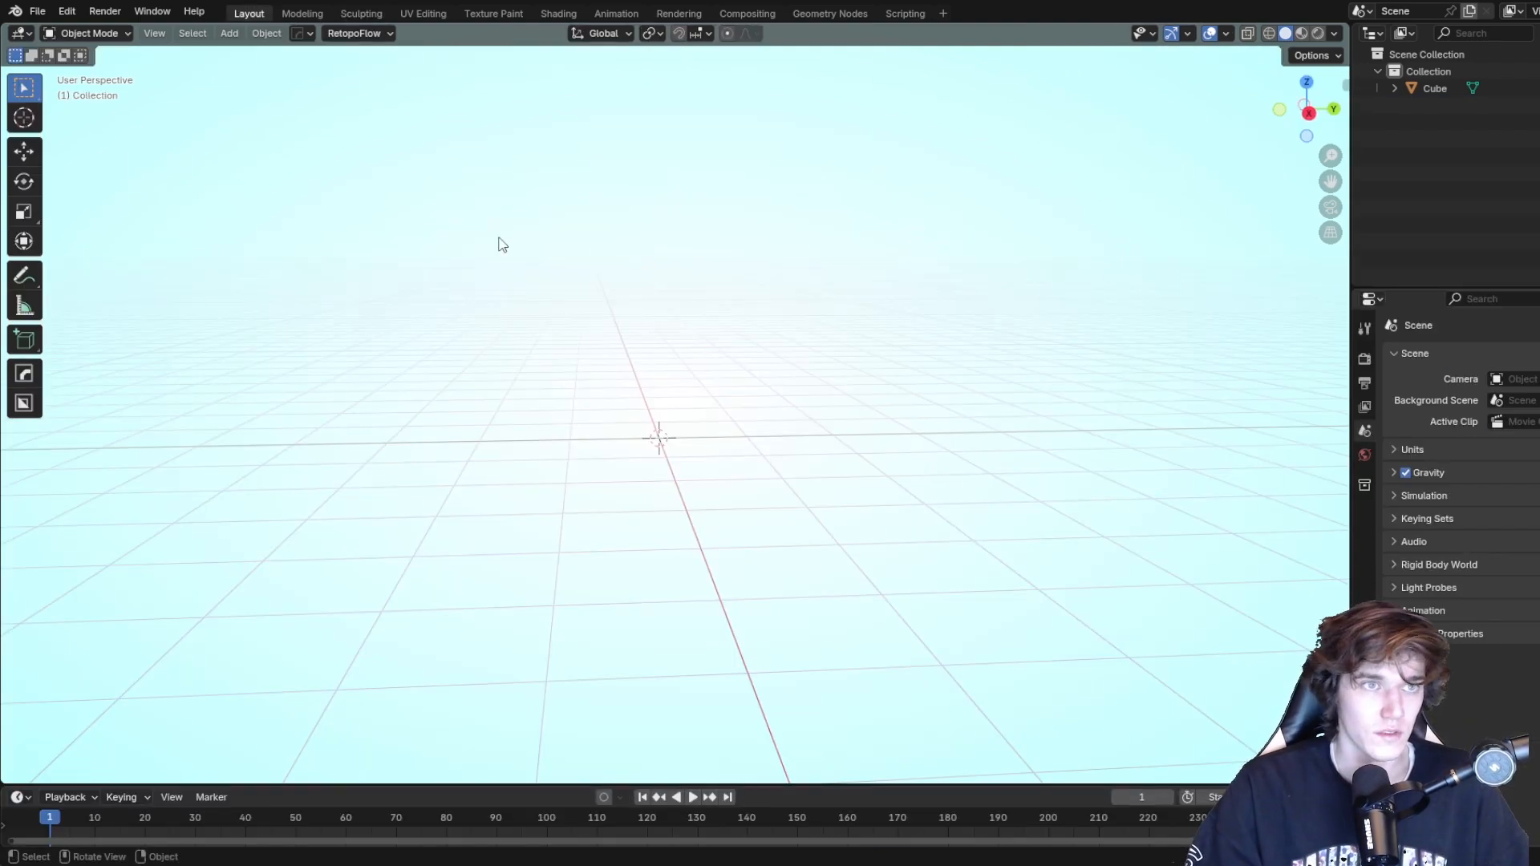
Align the Layout view to Right Orthographic and add the picture of the blue creature as a reference image.
left_click(233, 37)
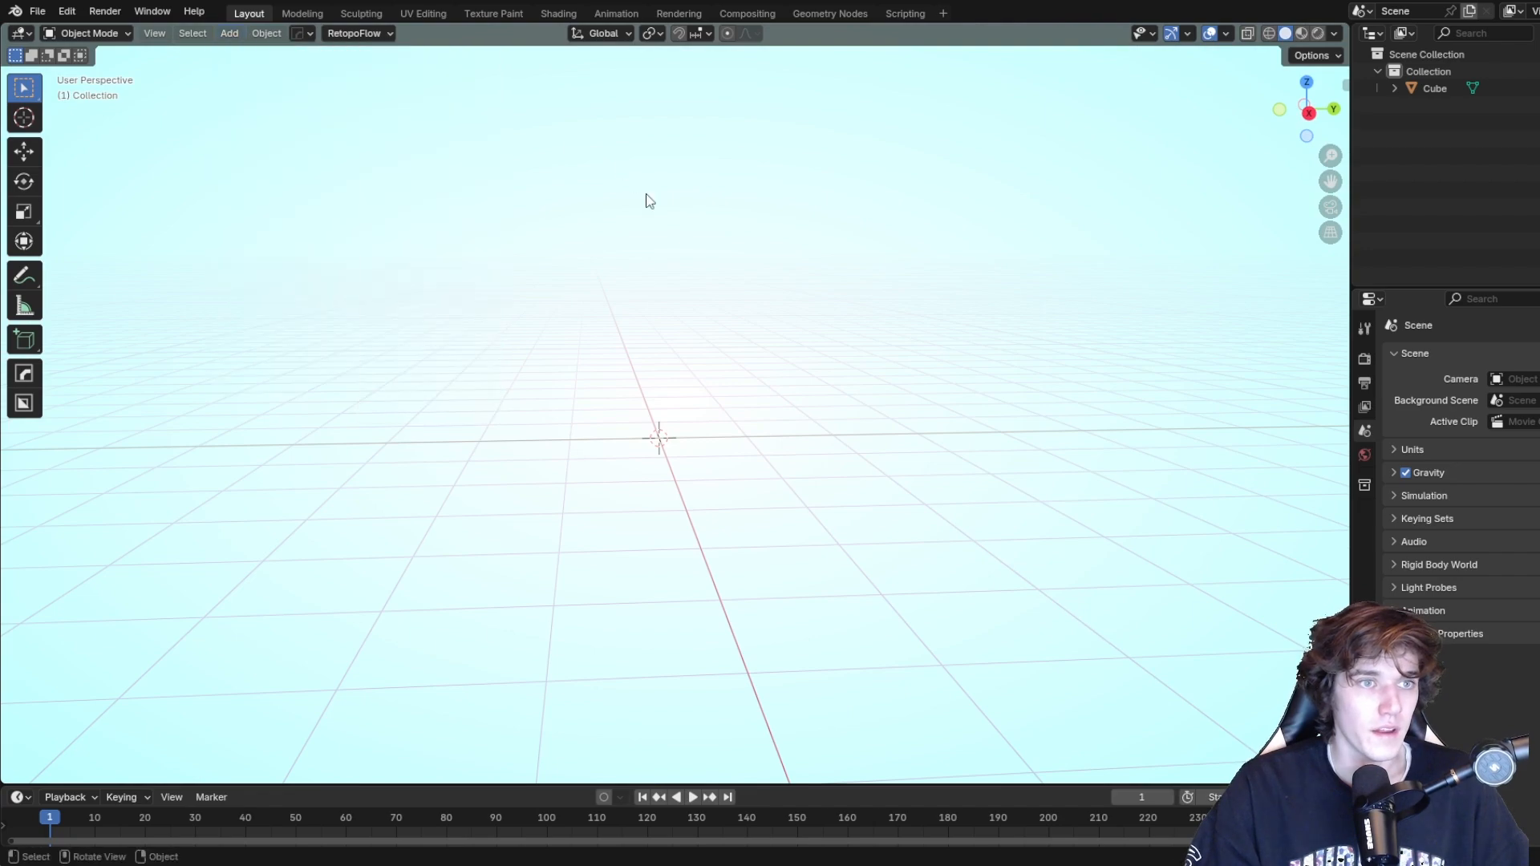
middle_click_drag(686, 302, 579, 214)
left_click(237, 37)
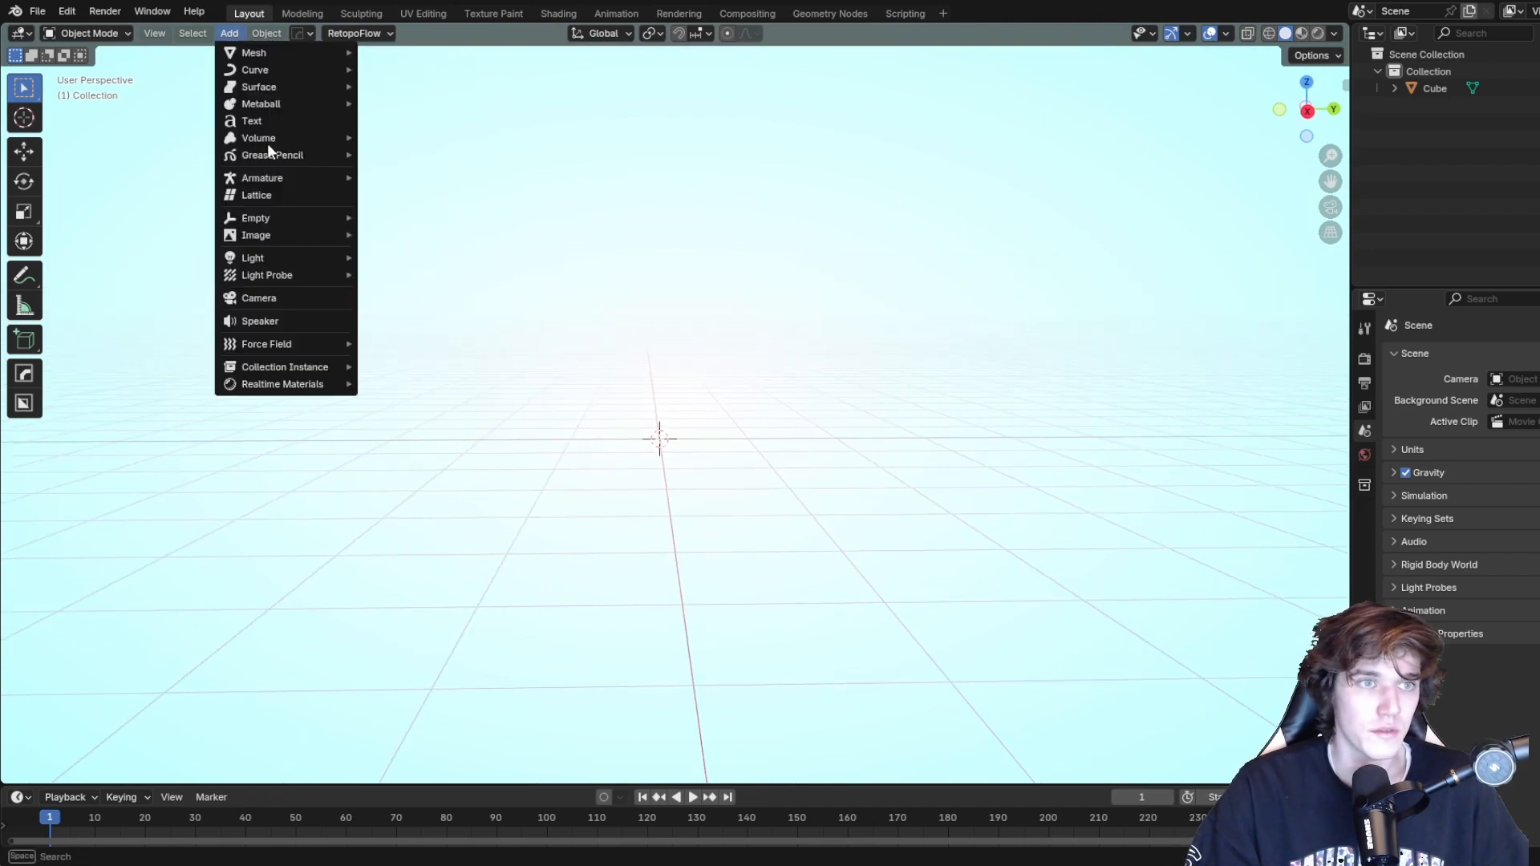
left_click(1307, 113)
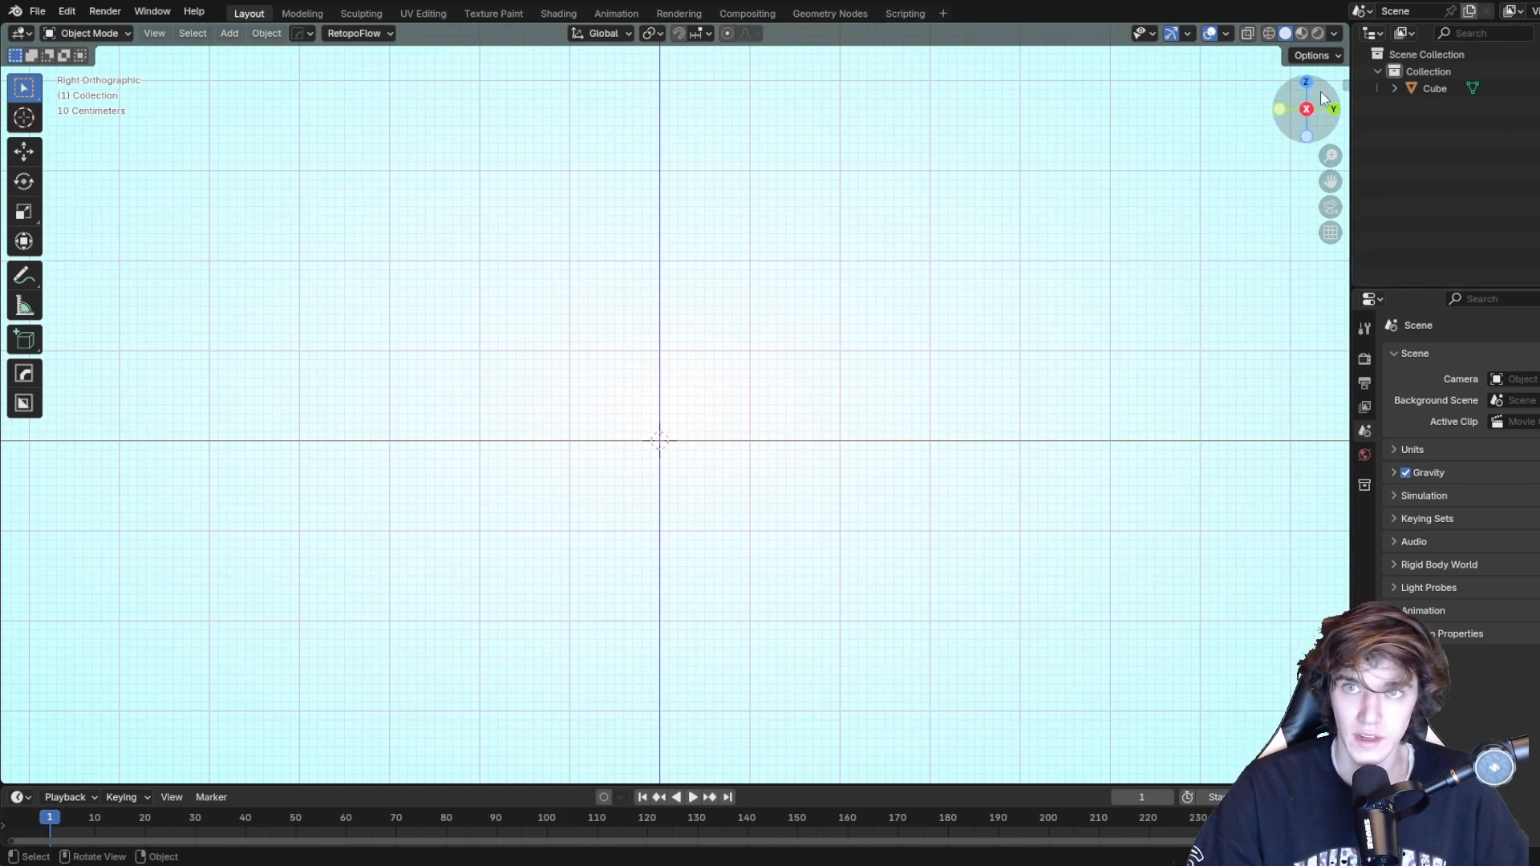
left_click(234, 35)
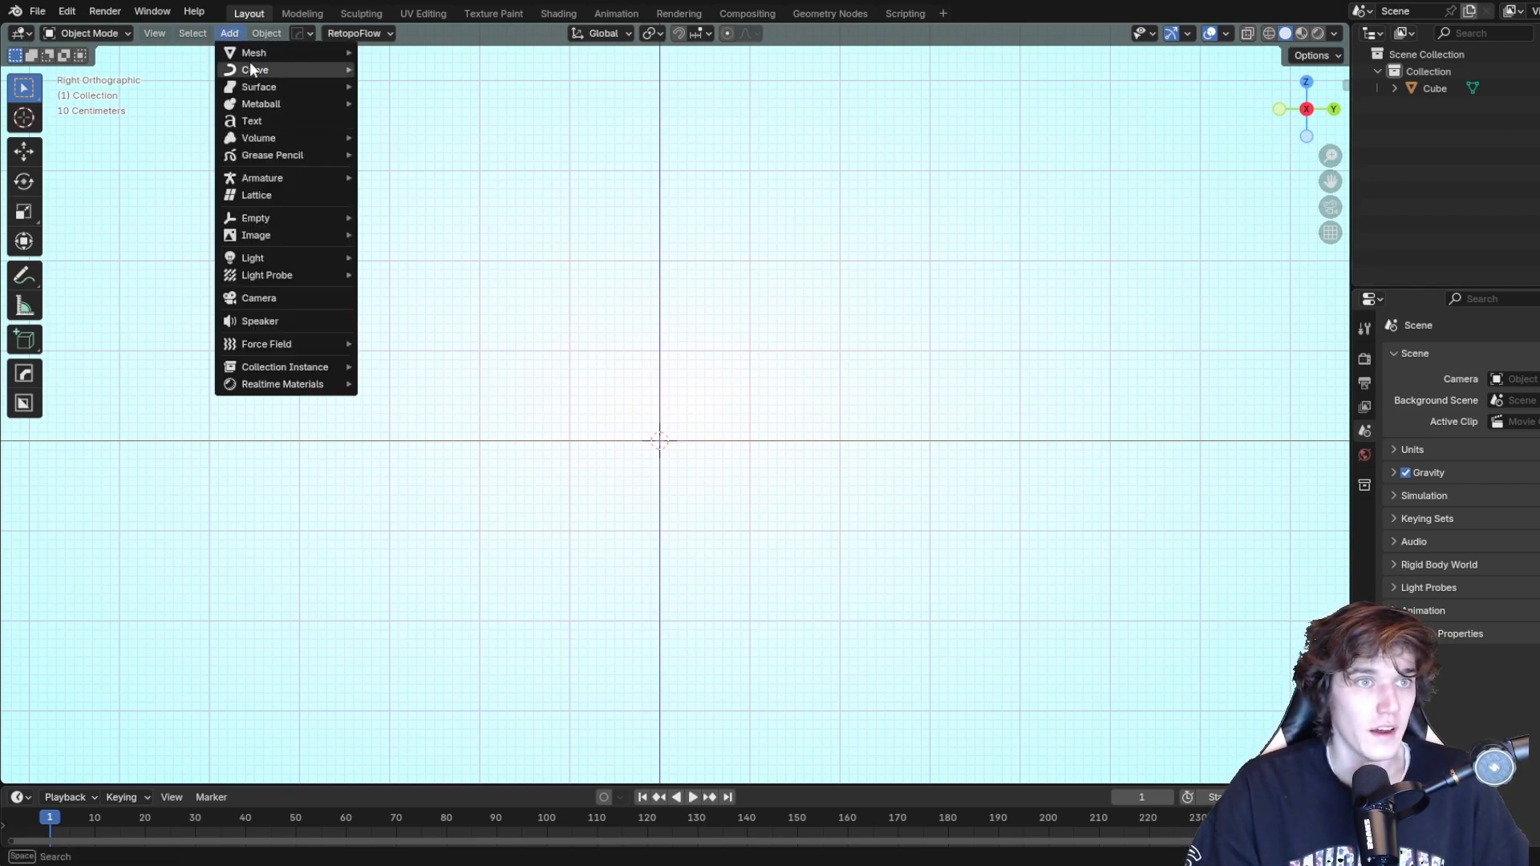
mouse_move(260, 239)
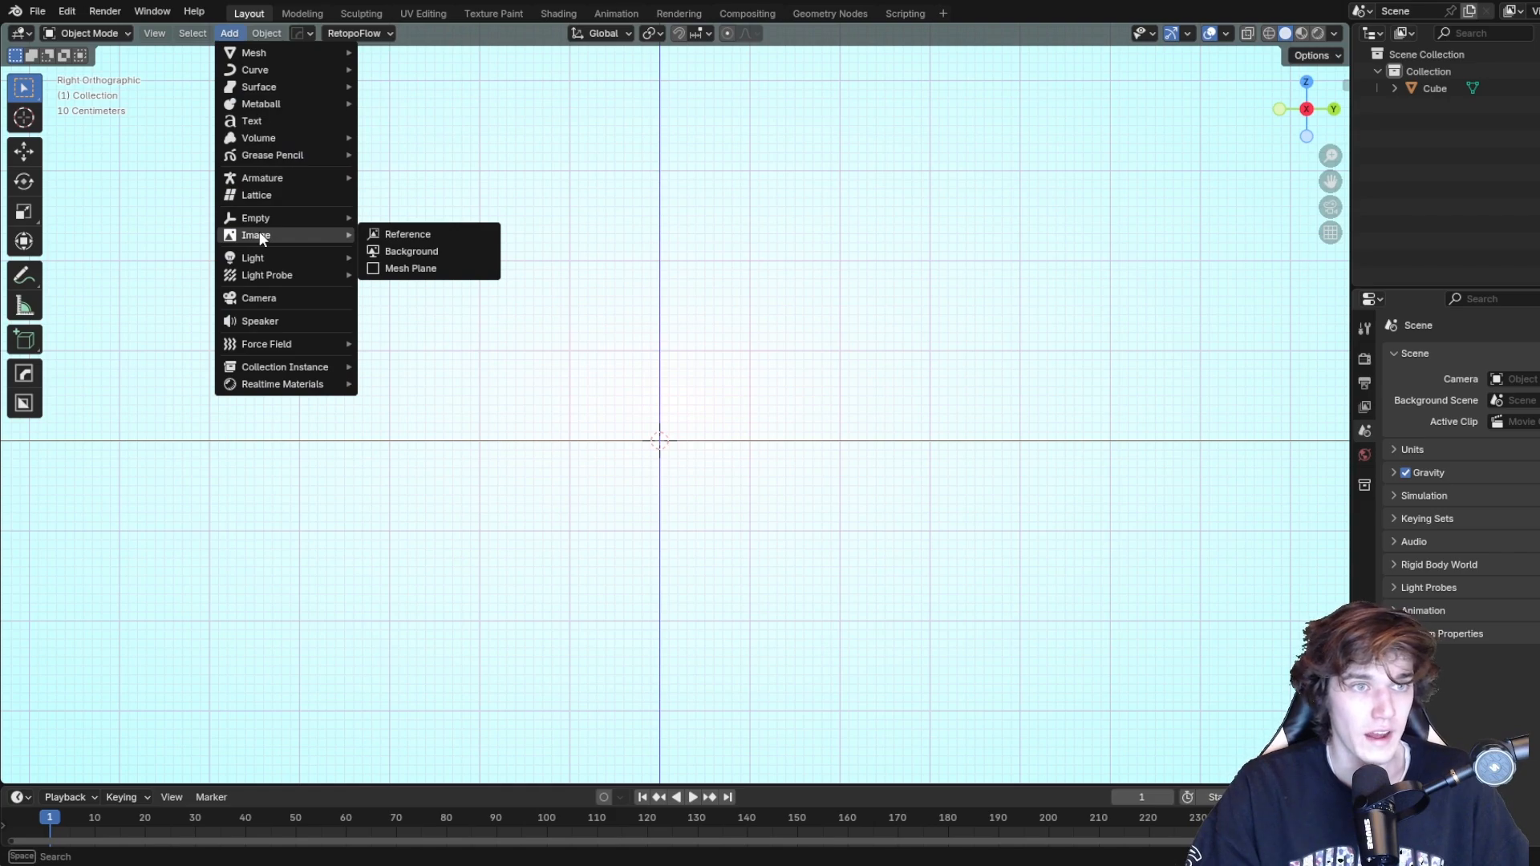
left_click(401, 234)
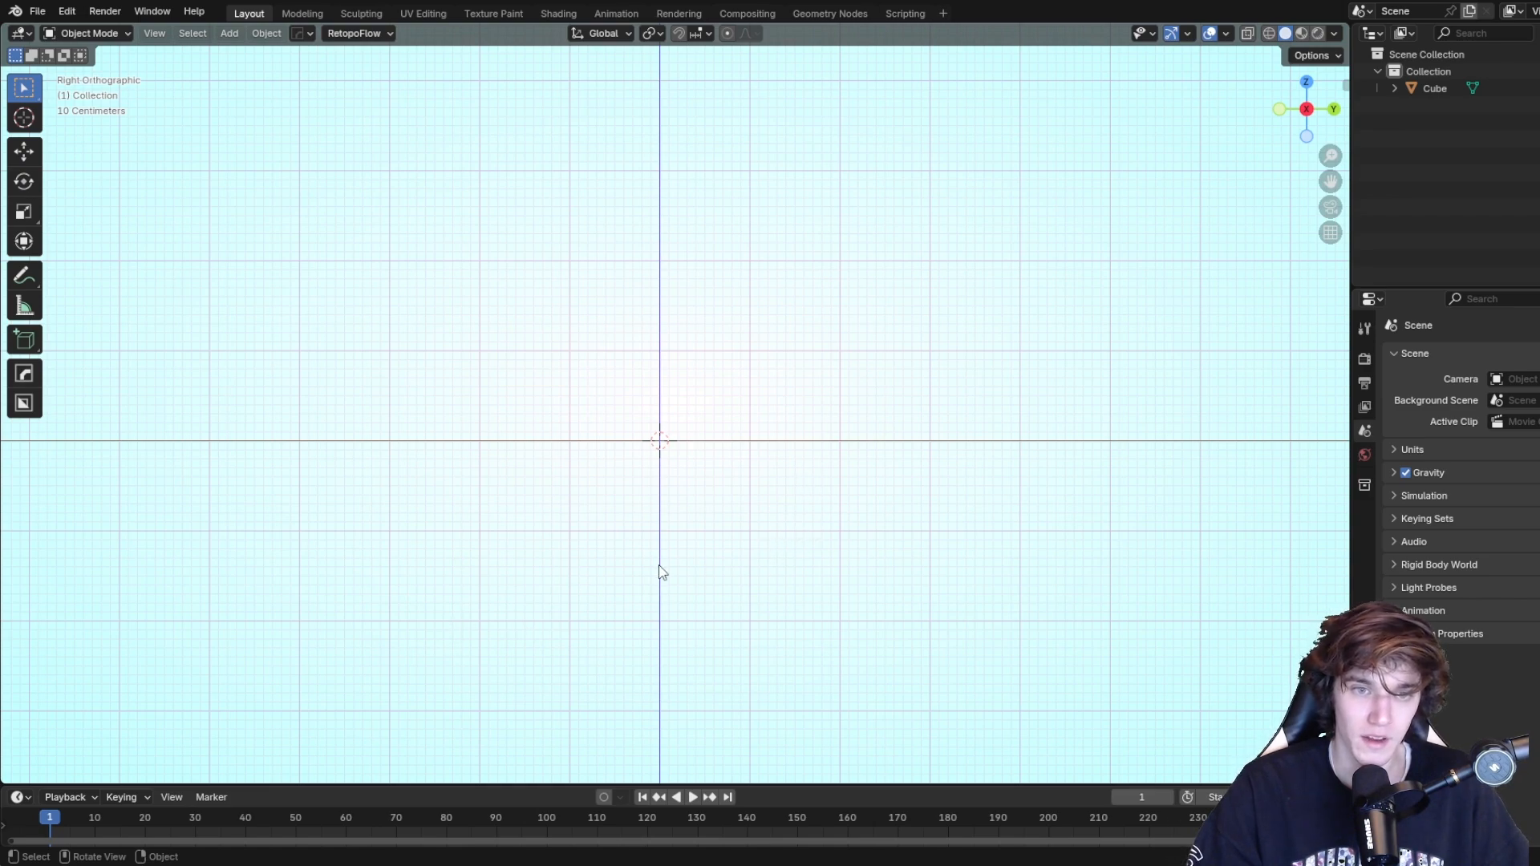
double_click(687, 433)
Scale the reference image by about 0.386, move it about 0.87 m along Y and 1.8 m along Z, and enlarge it by about 1.566.
key("s")
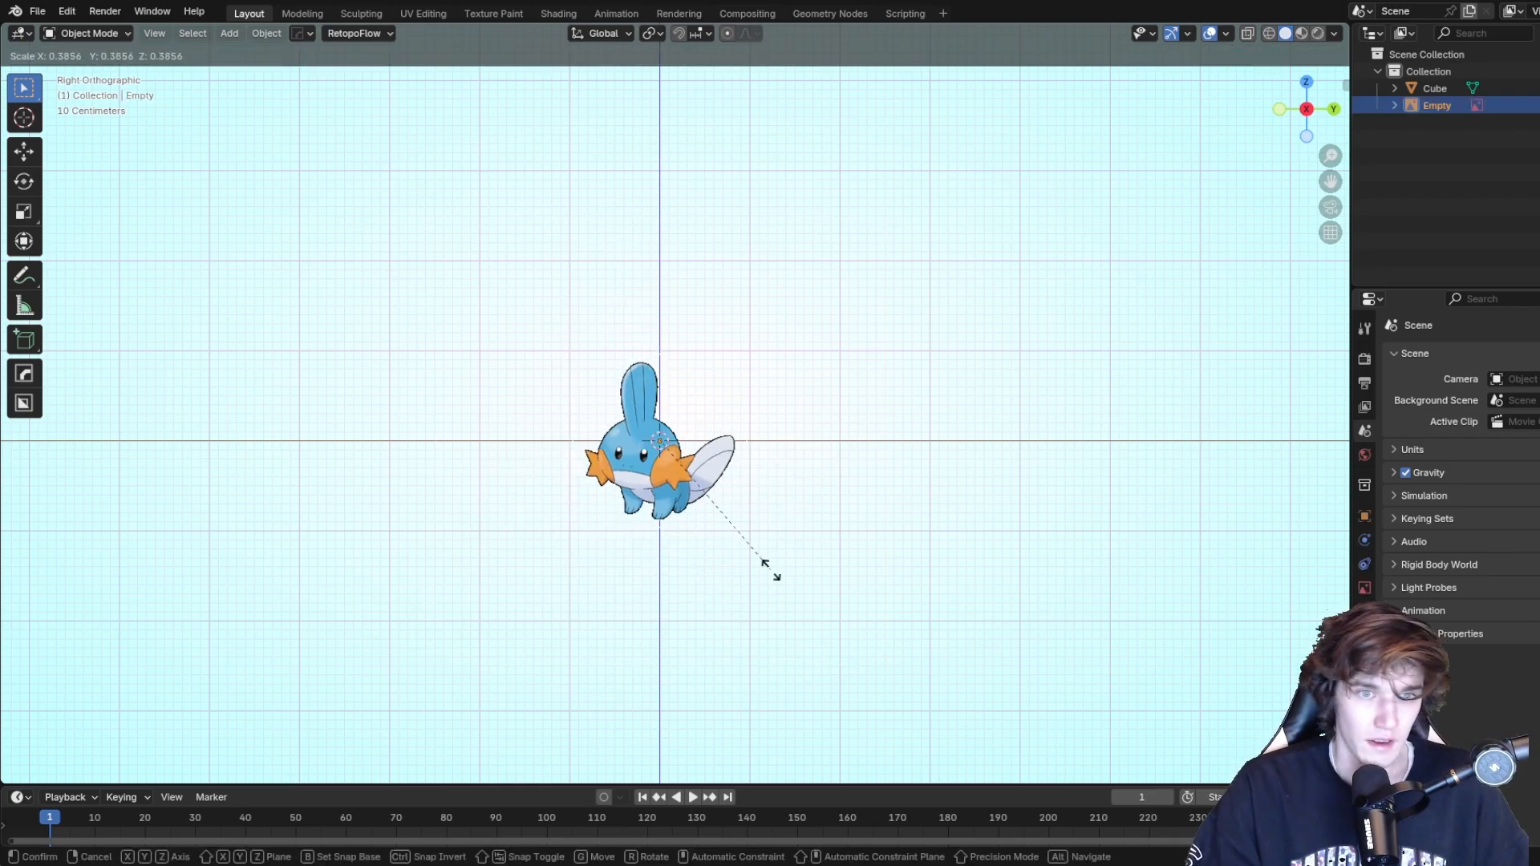
left_click(773, 574)
key("g")
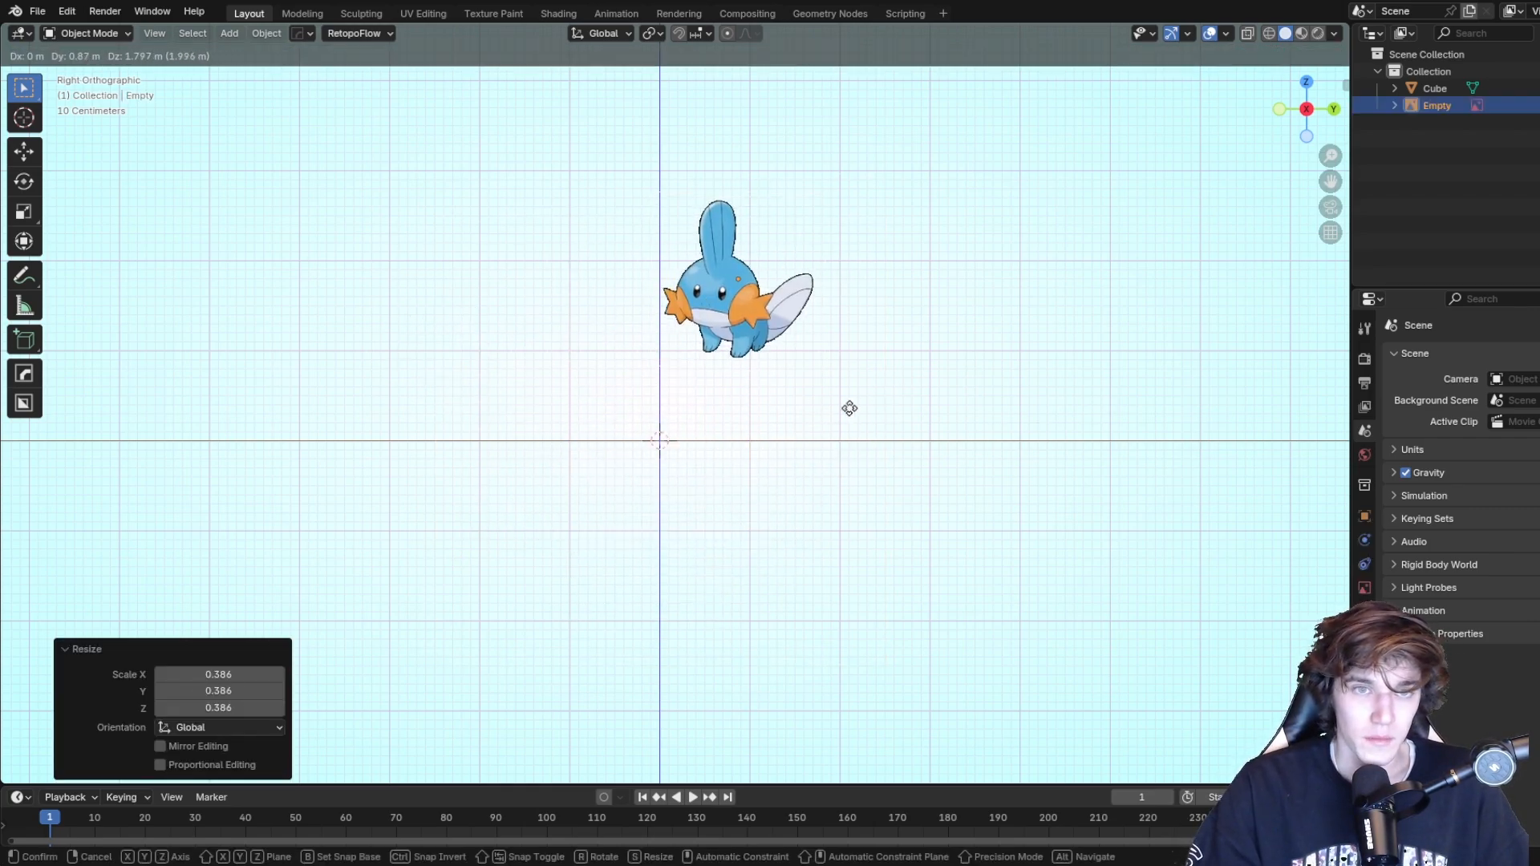
left_click(849, 409)
key("s")
left_click(962, 381)
Rotate the reference image freely and undo the rotation.
key("r")
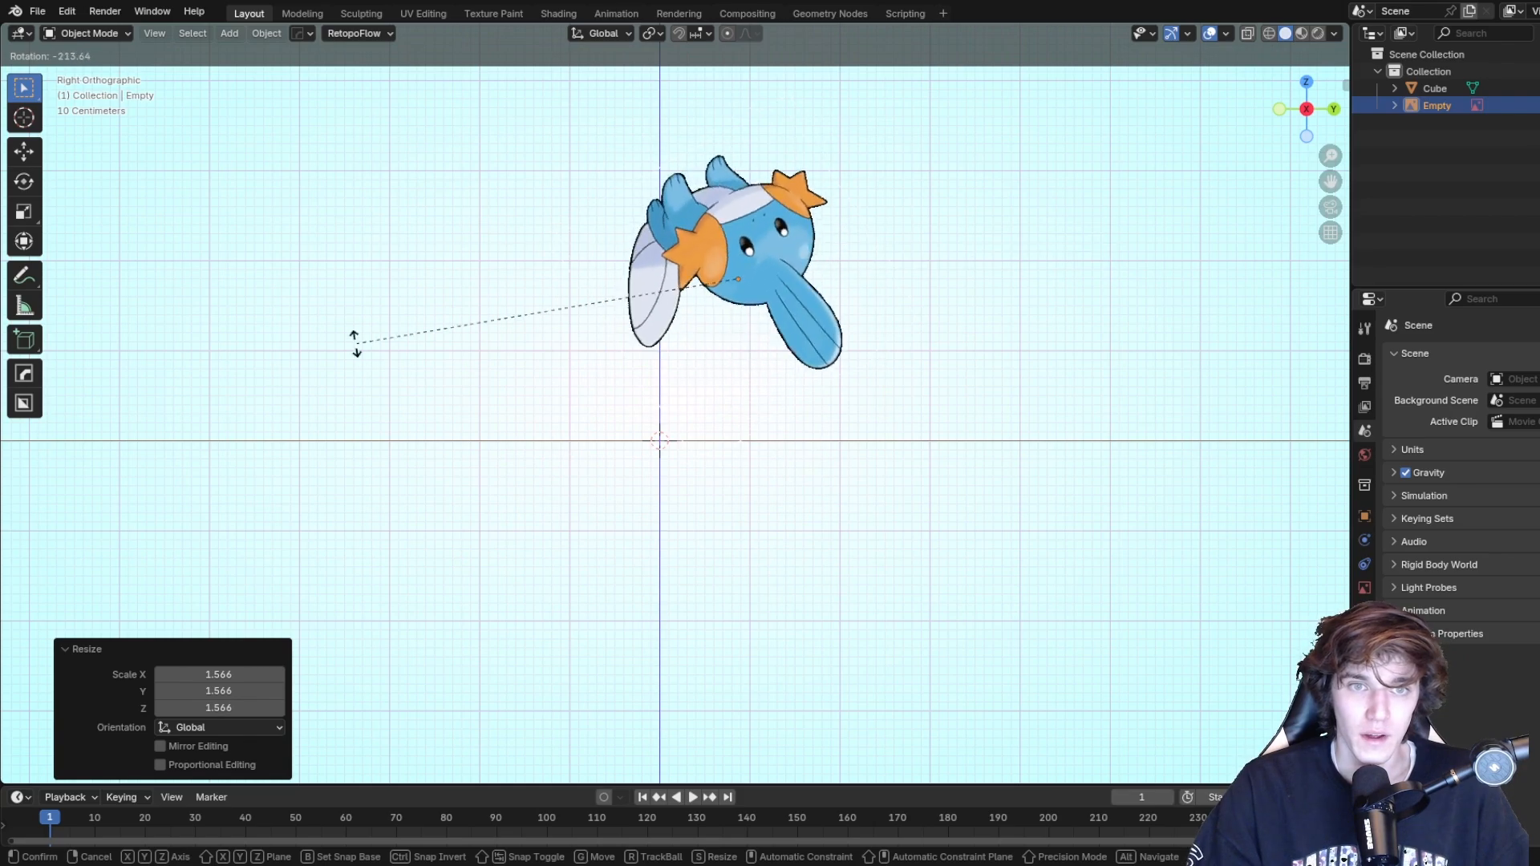
left_click(1082, 478)
key("ctrl+z")
Move the reference image about 0.79 m along Y and 0.51 m along Z, and scale it by about 0.84.
key("g")
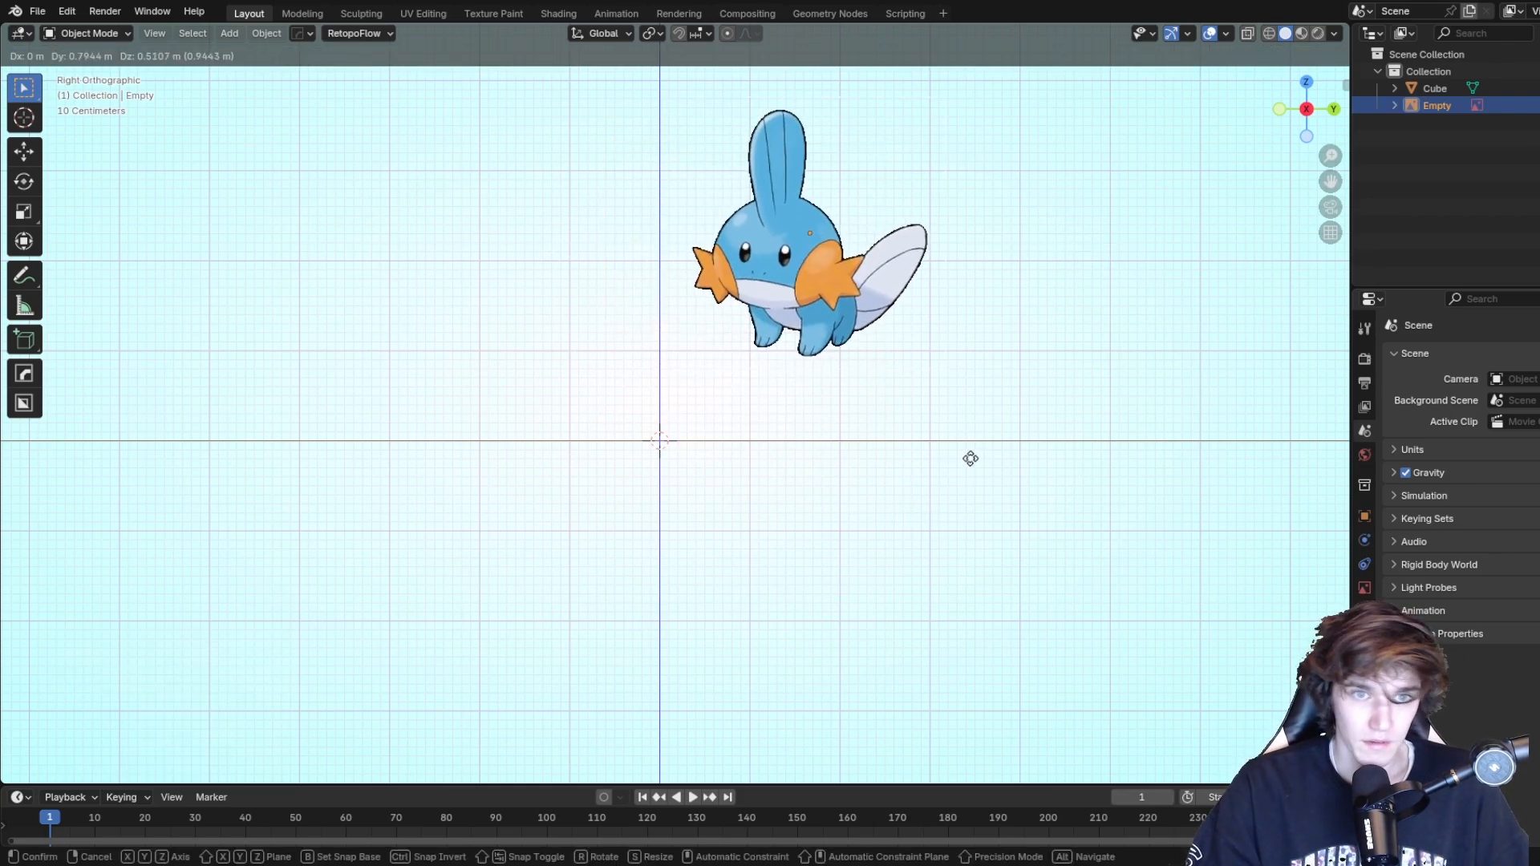
left_click(970, 457)
key("s")
left_click(955, 491)
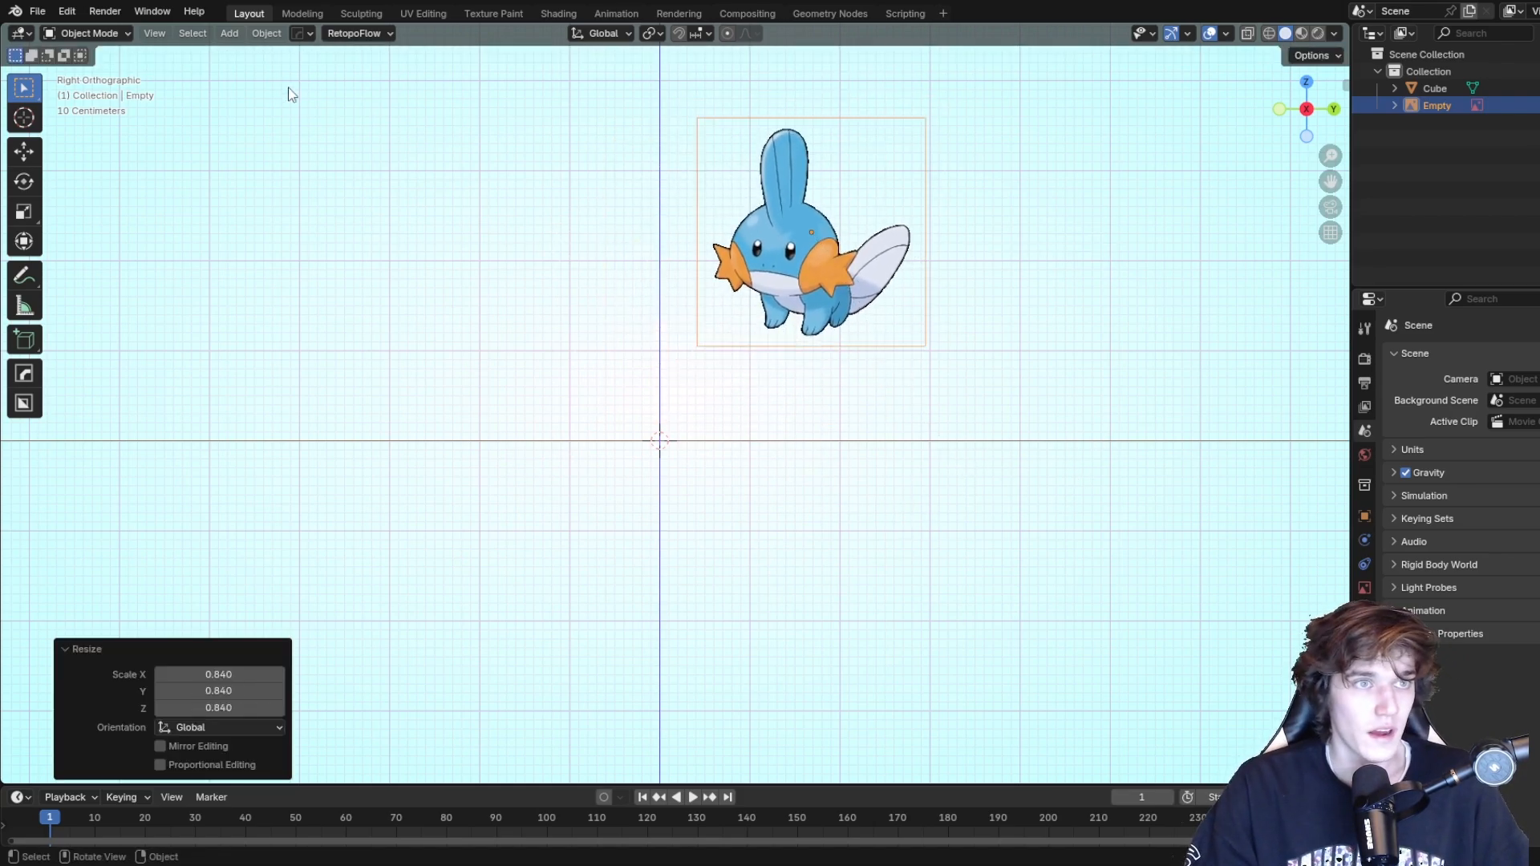
Add an ico sphere mesh with 4 subdivisions and 1 m radius, and raise it along Z beside the reference image.
left_click(230, 33)
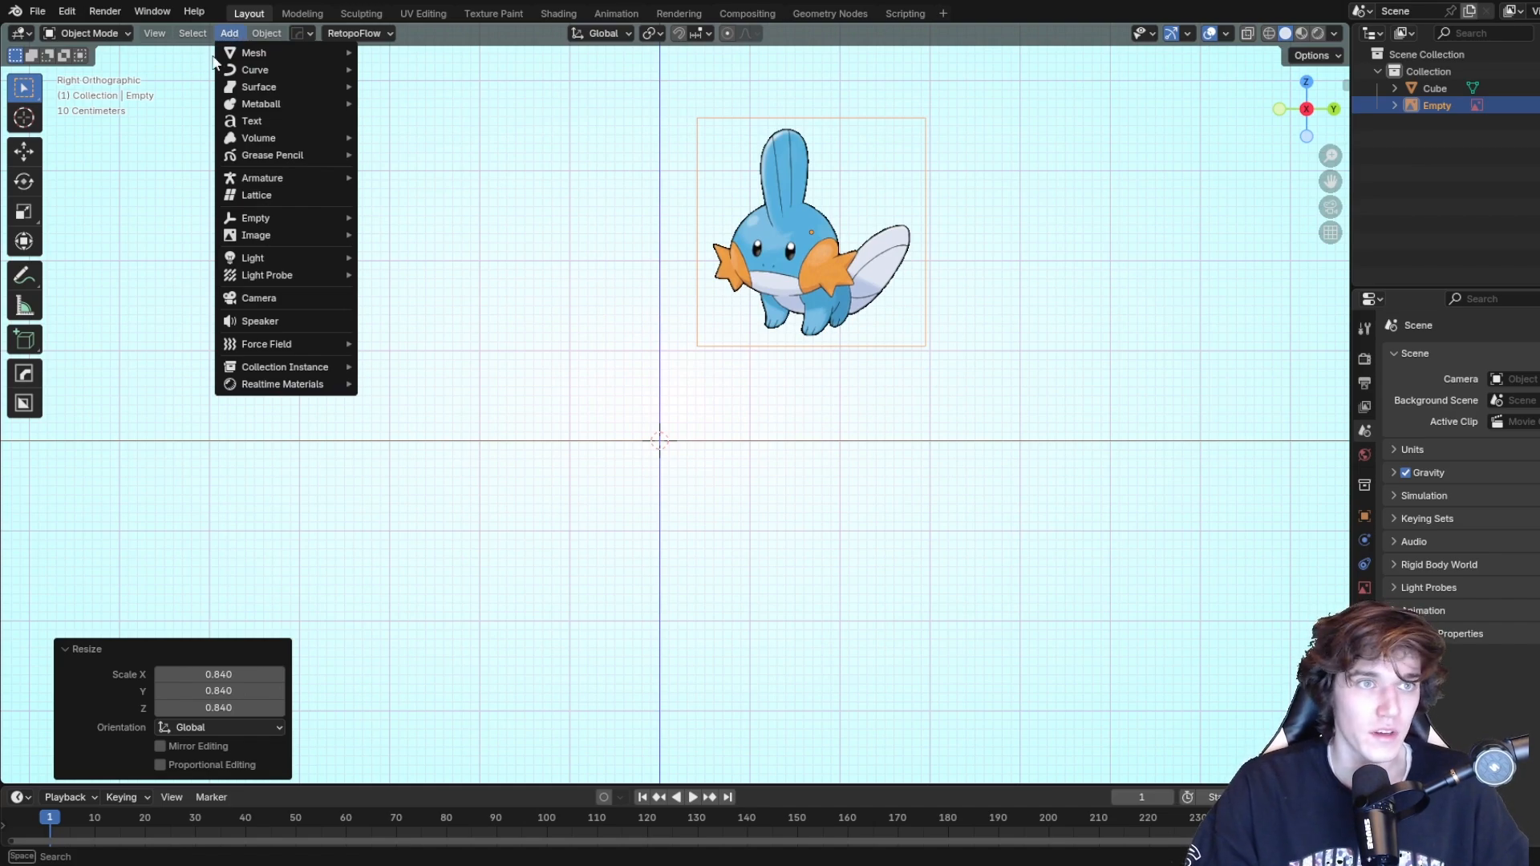
mouse_move(263, 50)
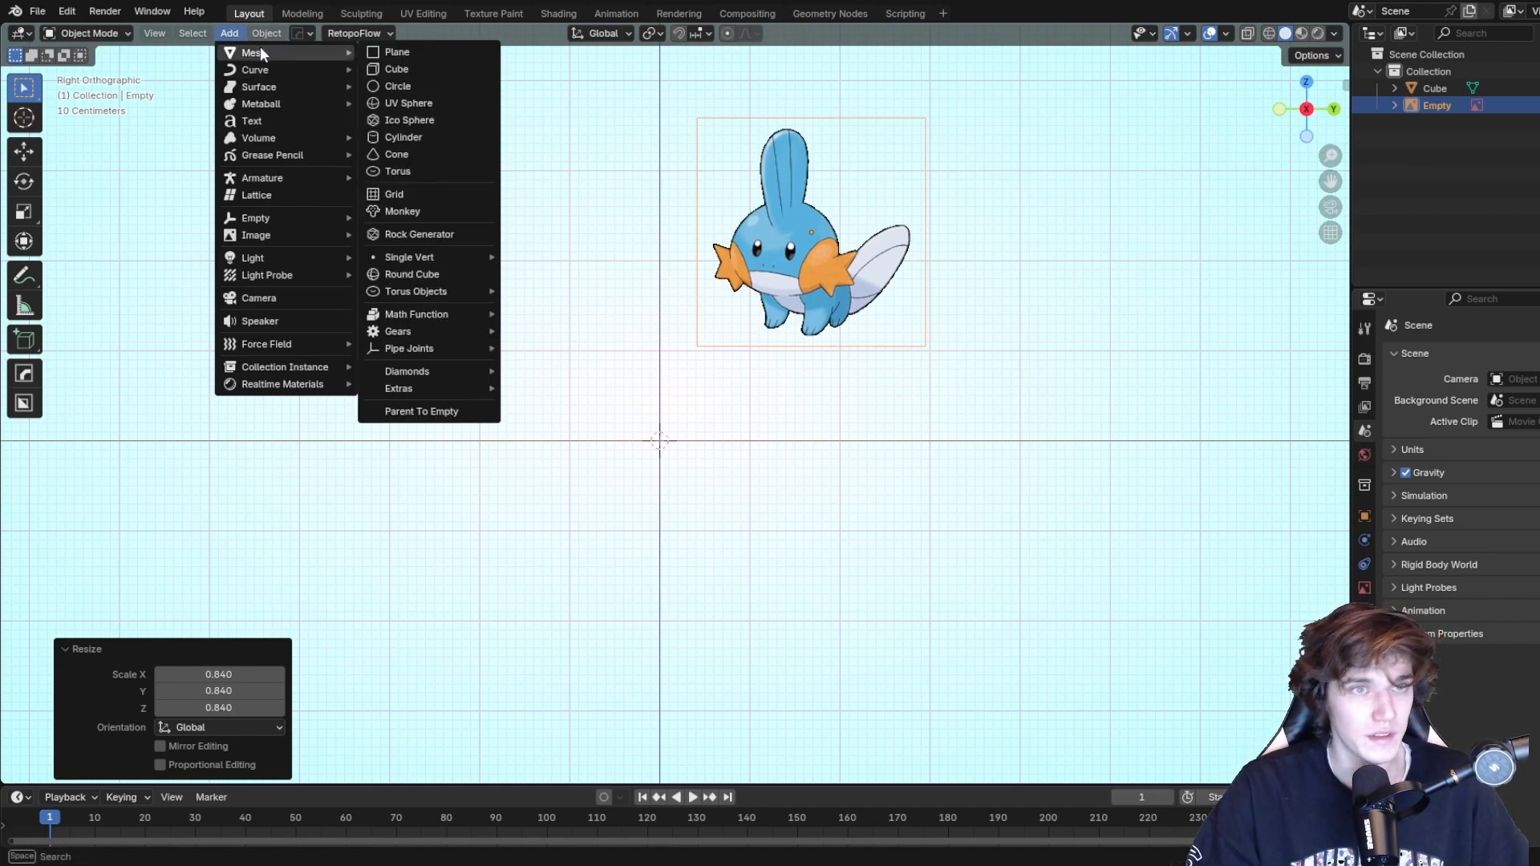
left_click(417, 119)
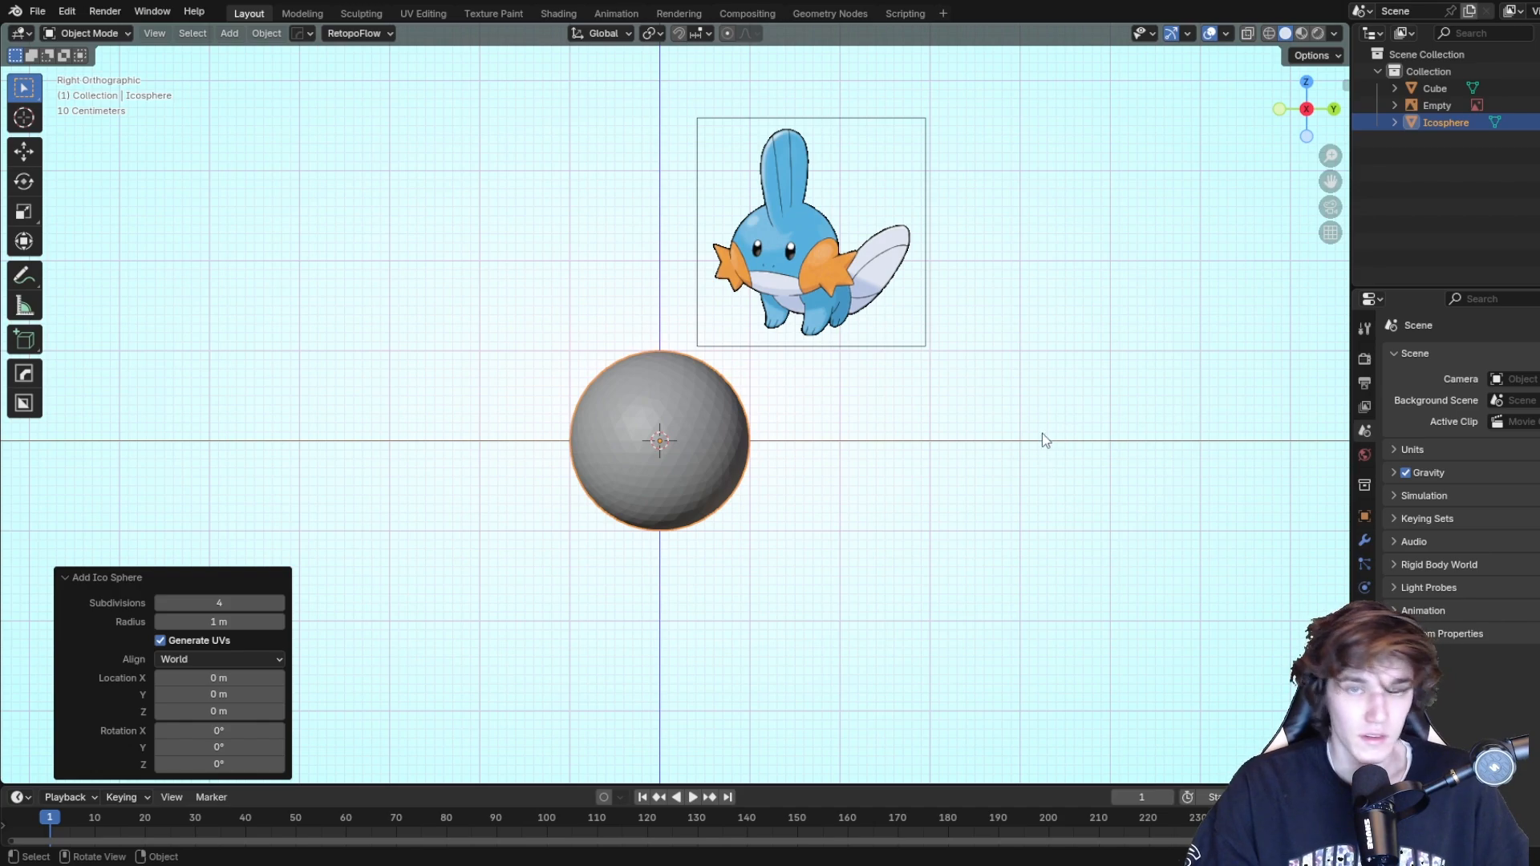
key("g")
key("z")
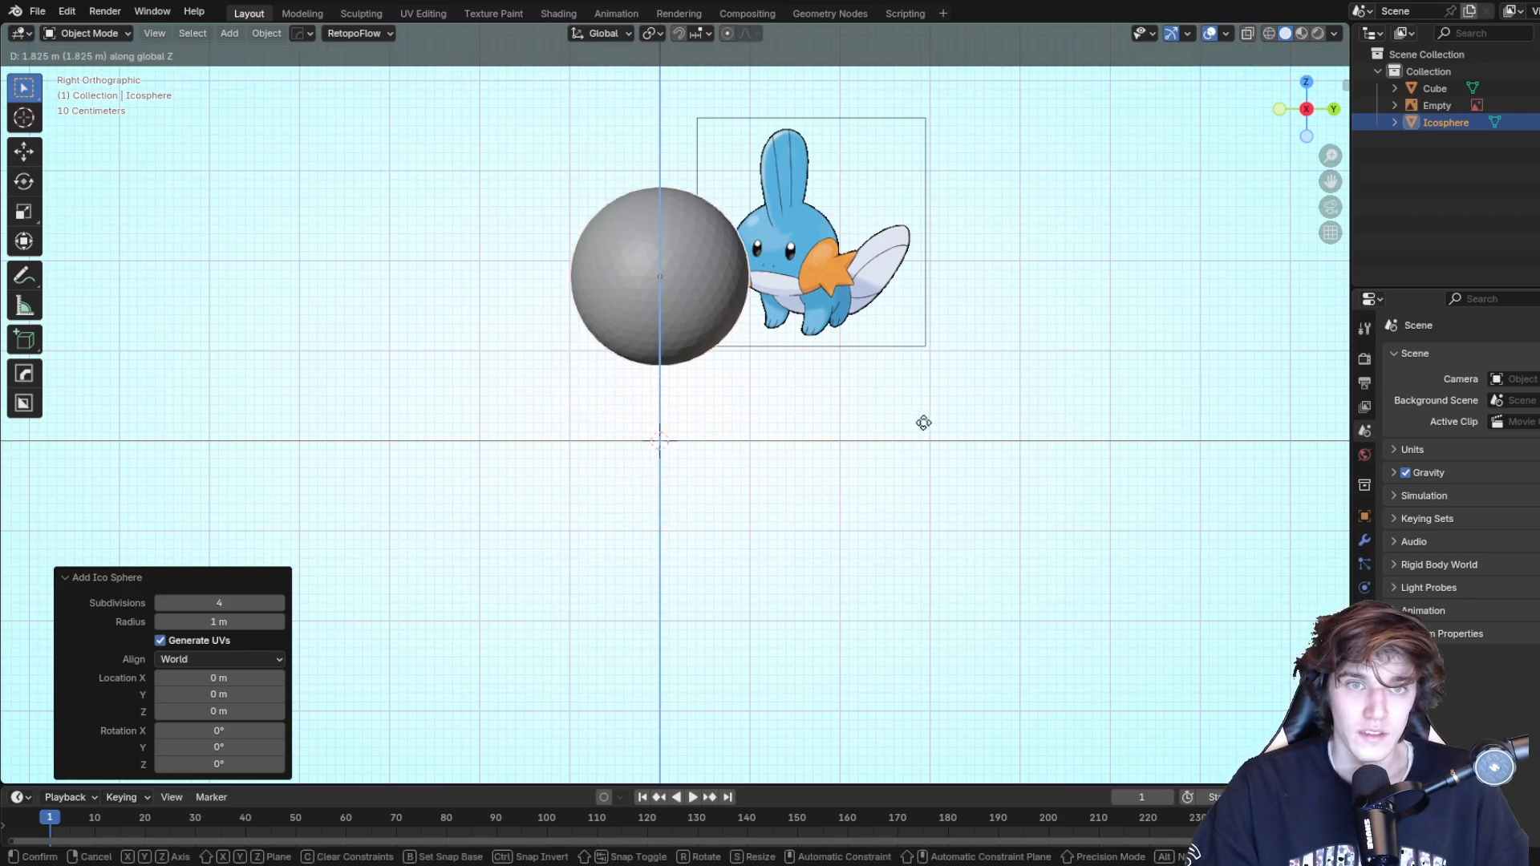
left_click(922, 425)
Scale the ico sphere uniformly by about 0.709 and flatten it along Z by about 0.952.
key("s")
left_click(916, 431)
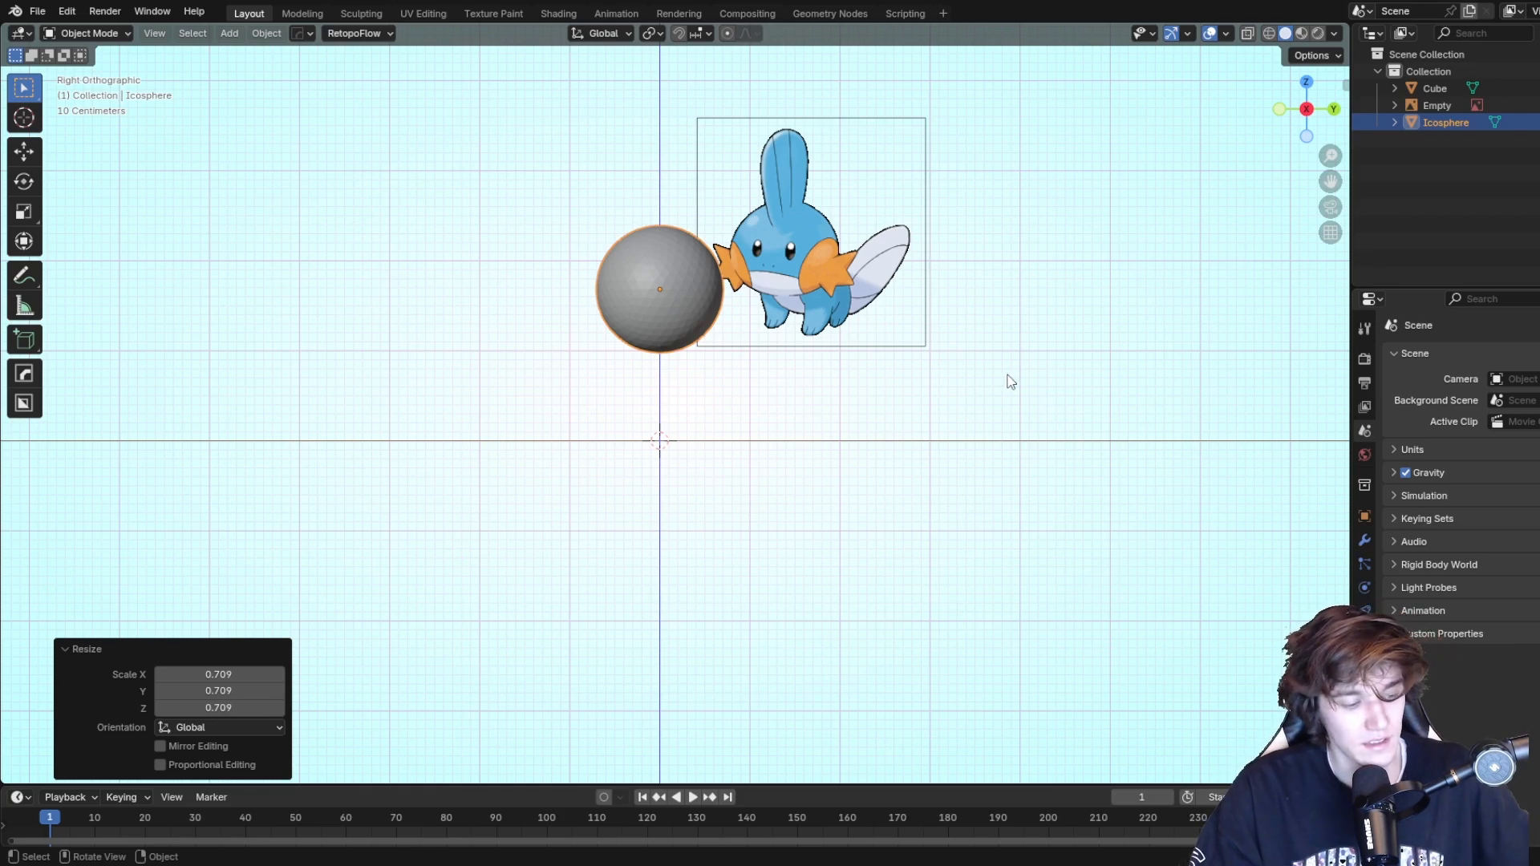
key("s")
key("z")
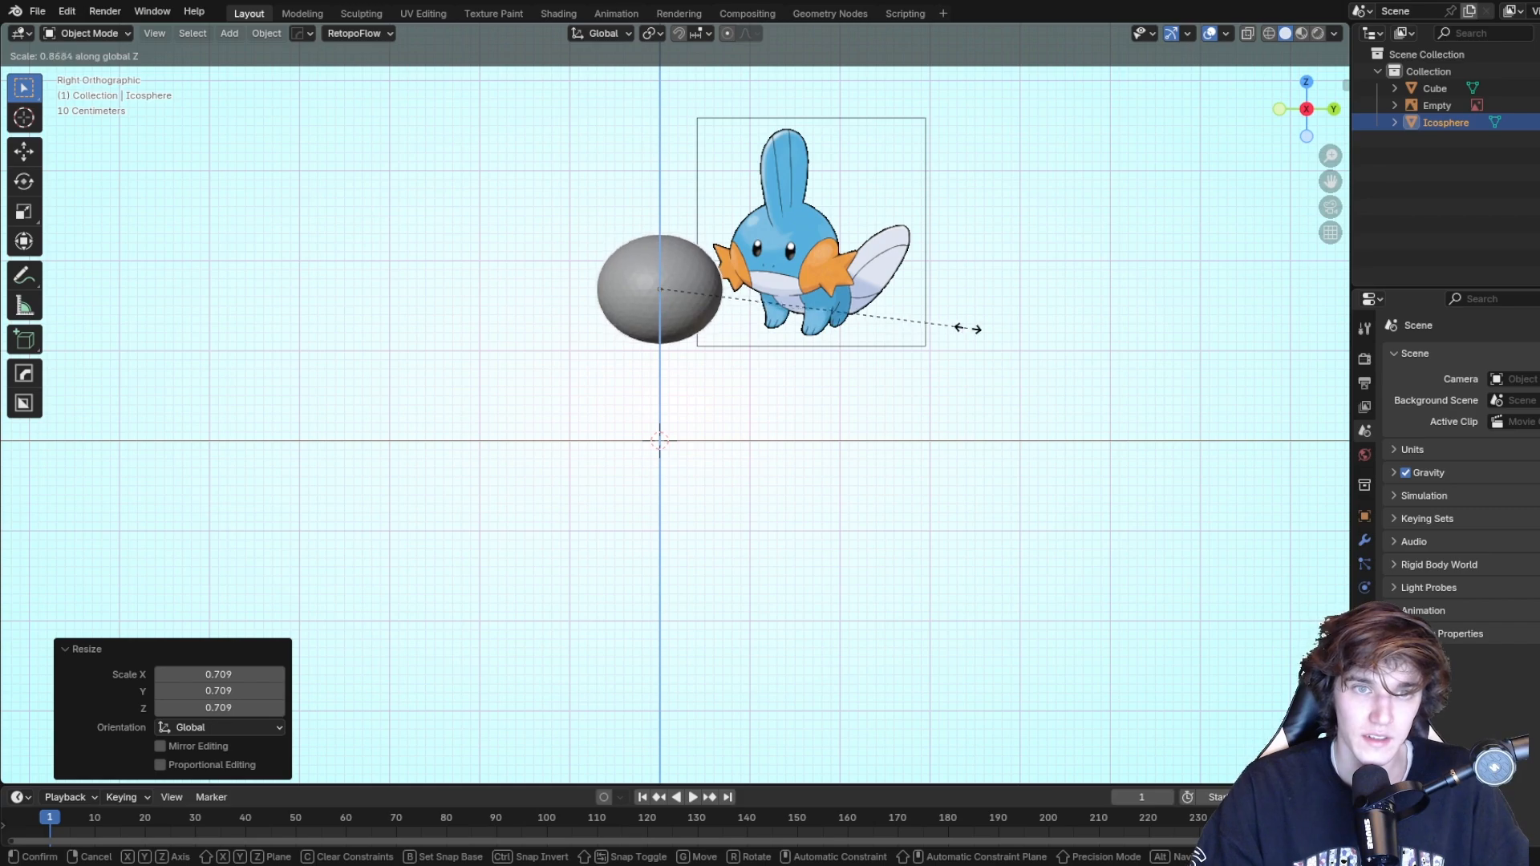
left_click(997, 338)
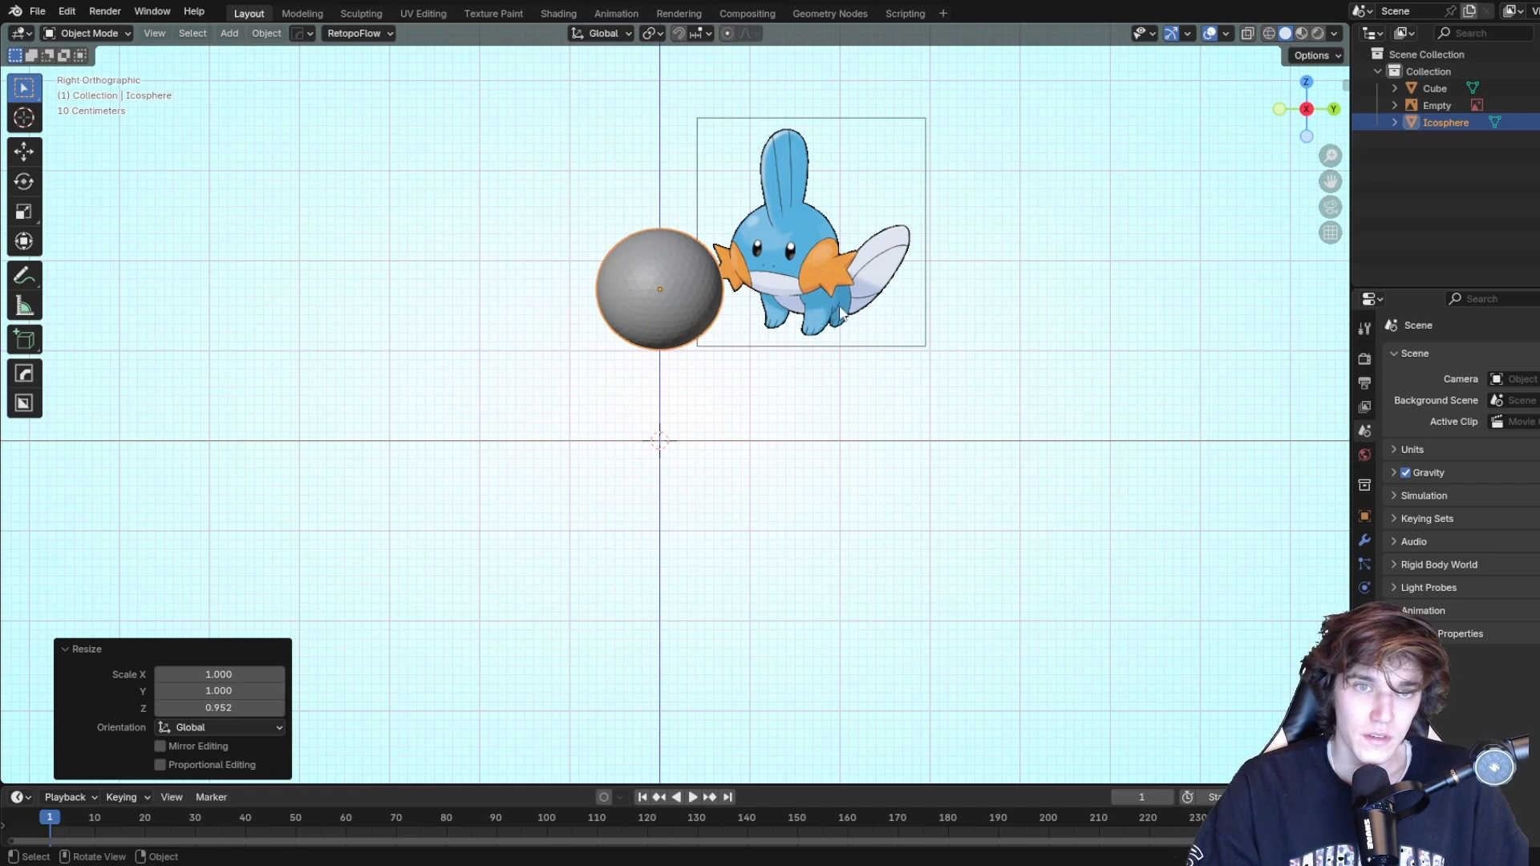
Duplicate the ico sphere in place.
key("shift+d")
right_click(1003, 319)
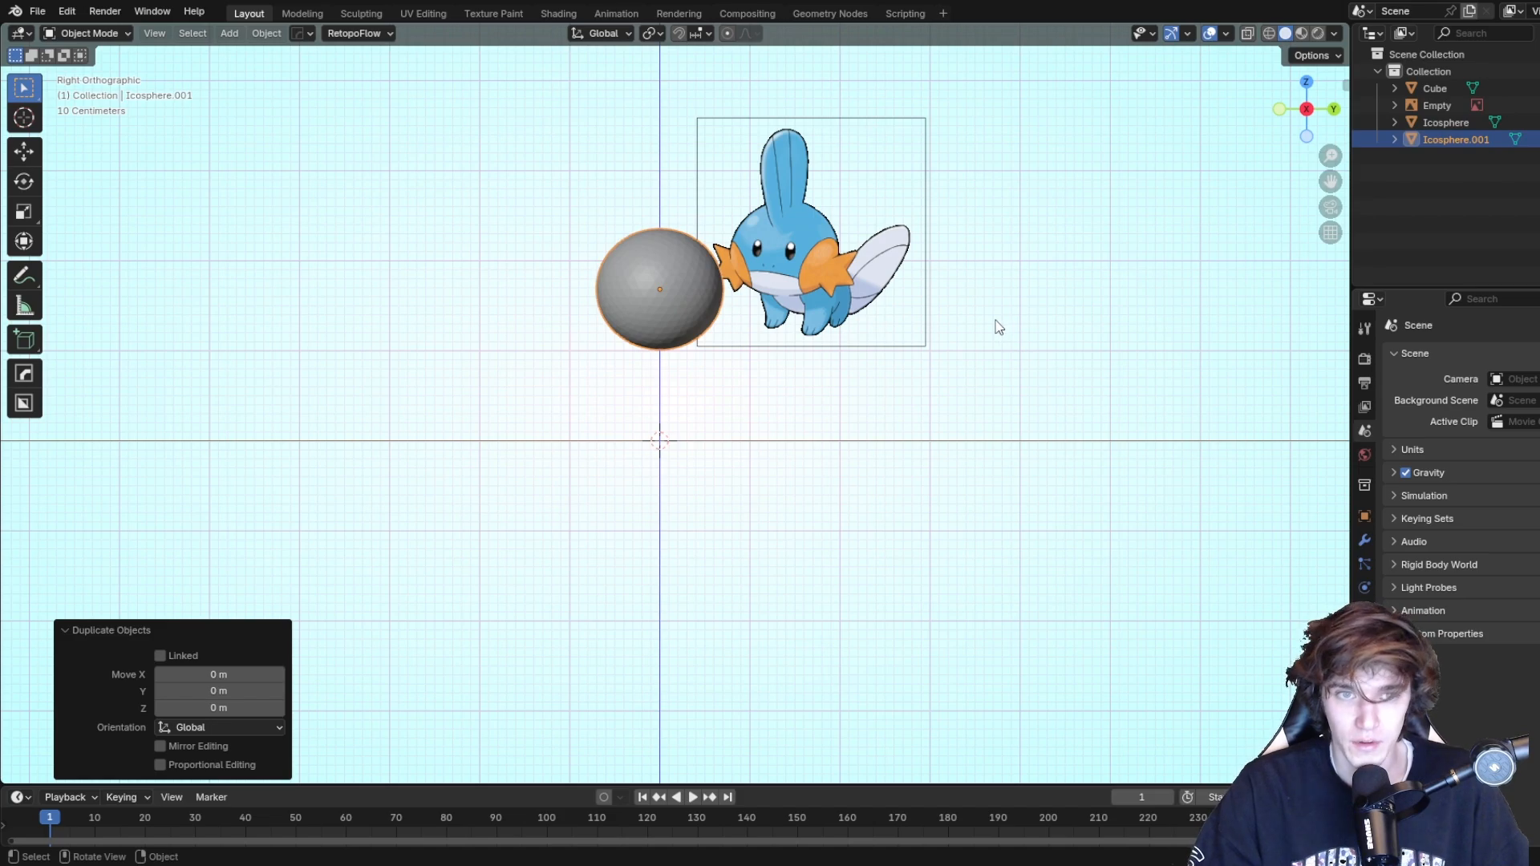
Duplicate the sphere again, place the copy beyond the reference image, and undo the duplication.
key("shift+d")
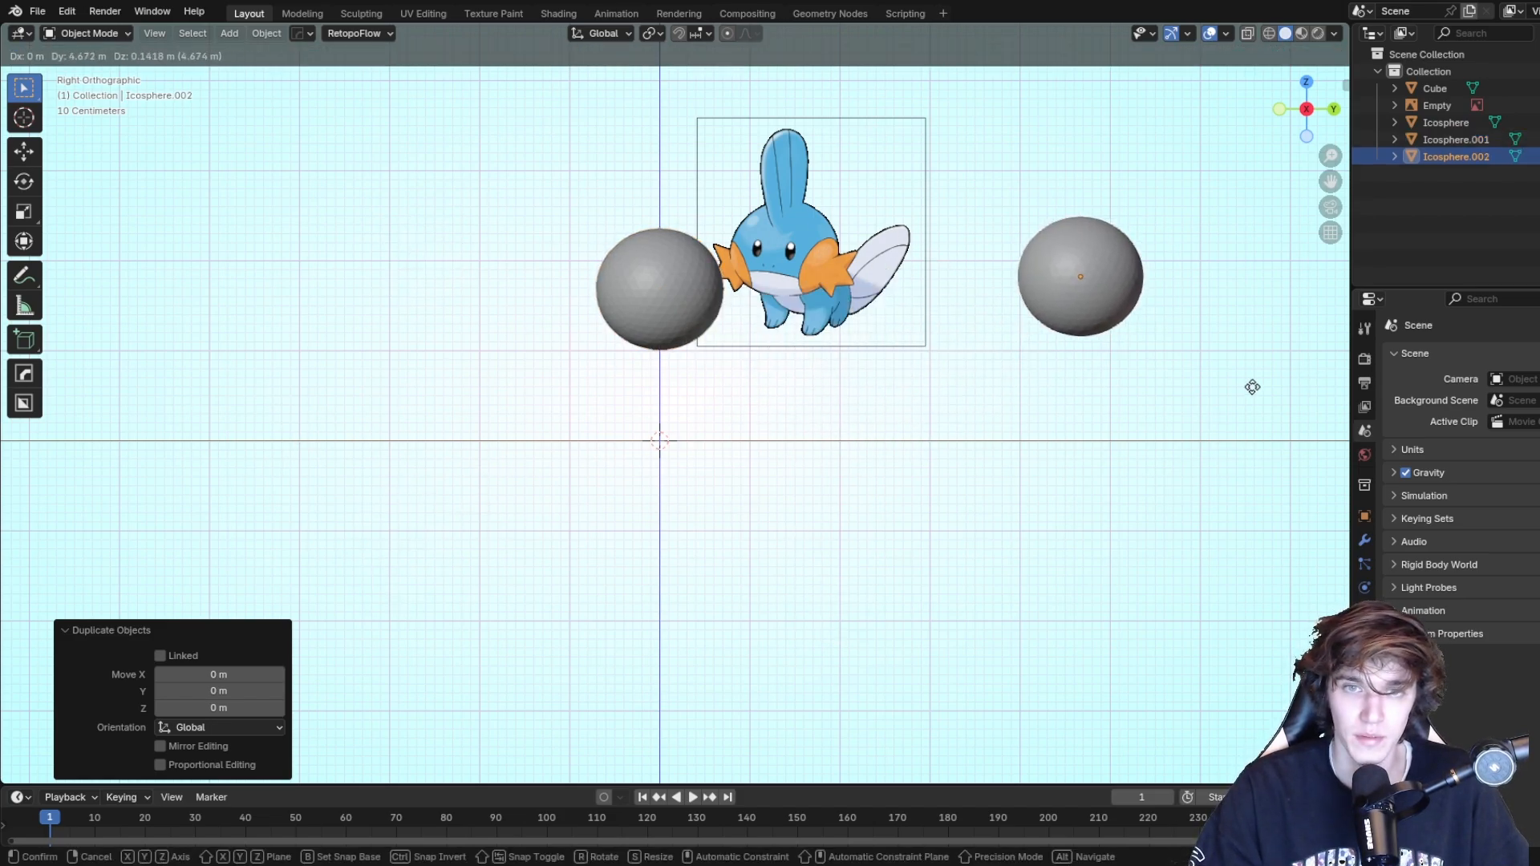
left_click(1158, 369)
key("ctrl+z")
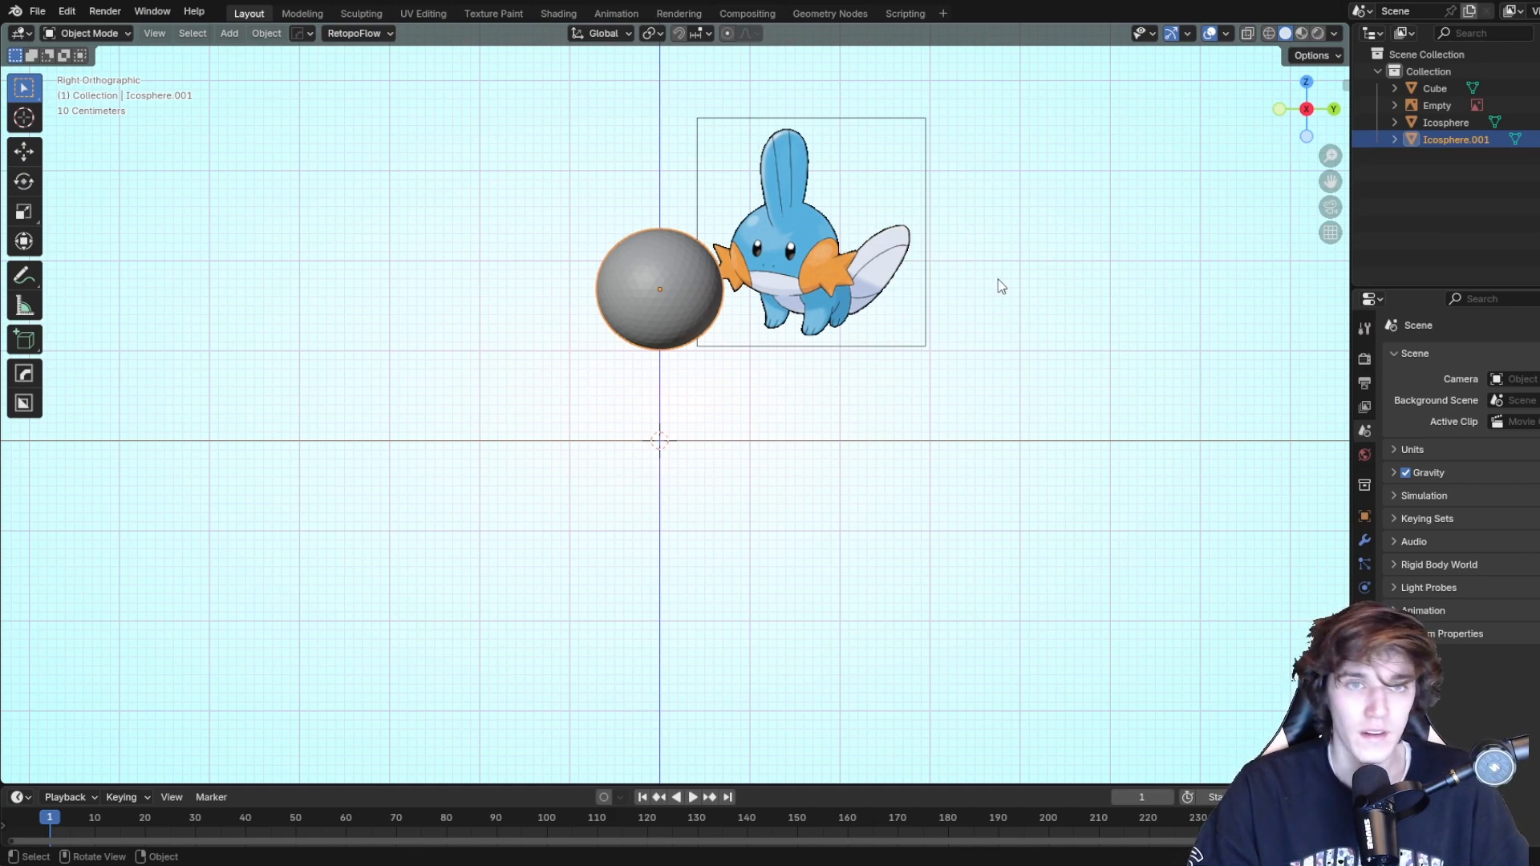
Move the duplicated sphere about 1 m down along Z to form the body beneath the head.
key("g")
key("z")
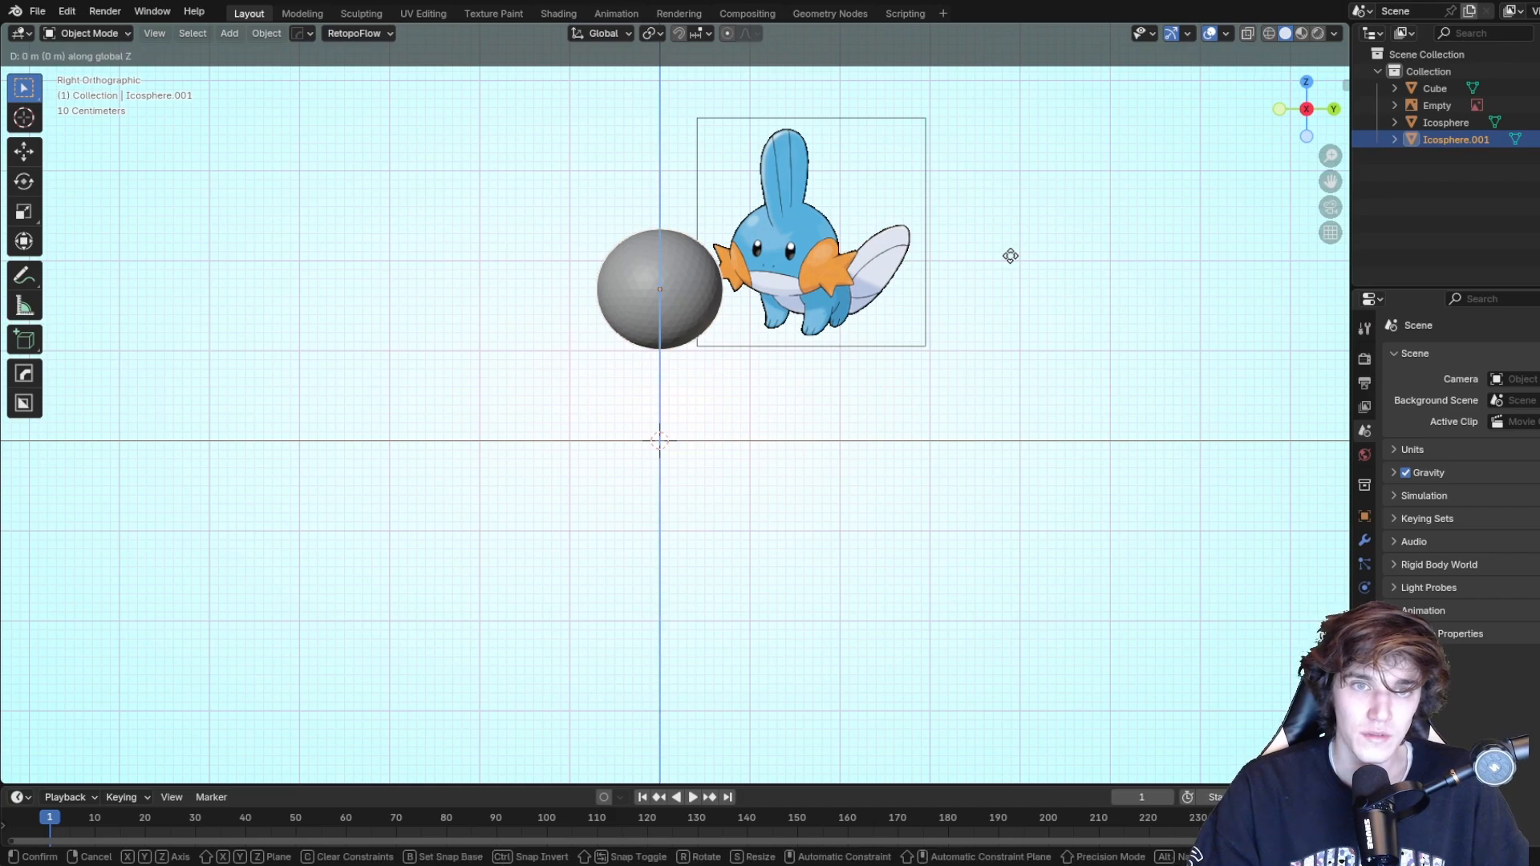
left_click(988, 345)
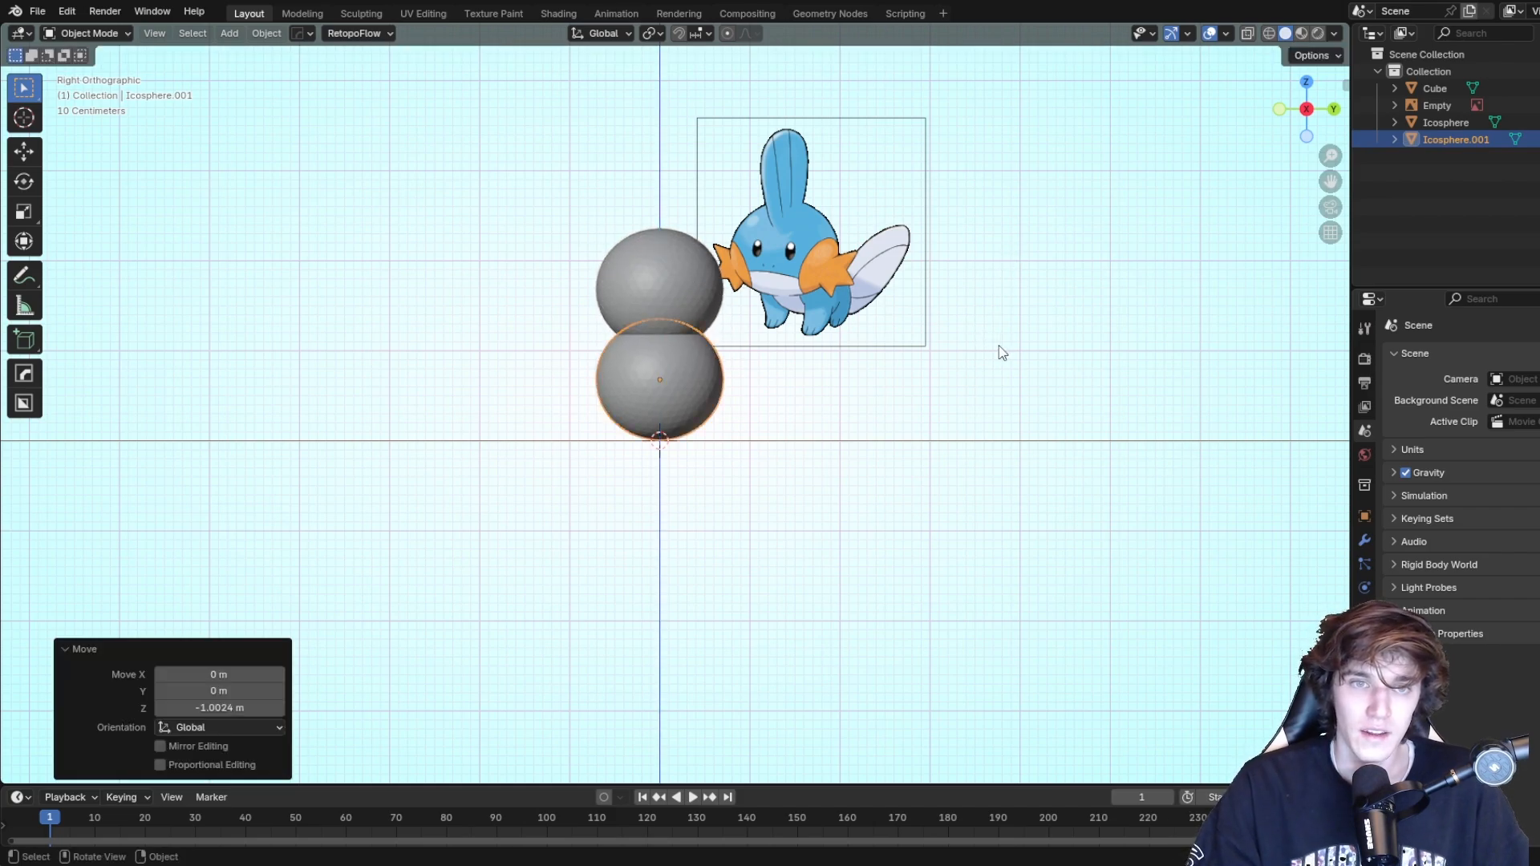
Move the reference image along the negative X axis so it stands well behind the two spheres.
middle_click_drag(1041, 343, 828, 357)
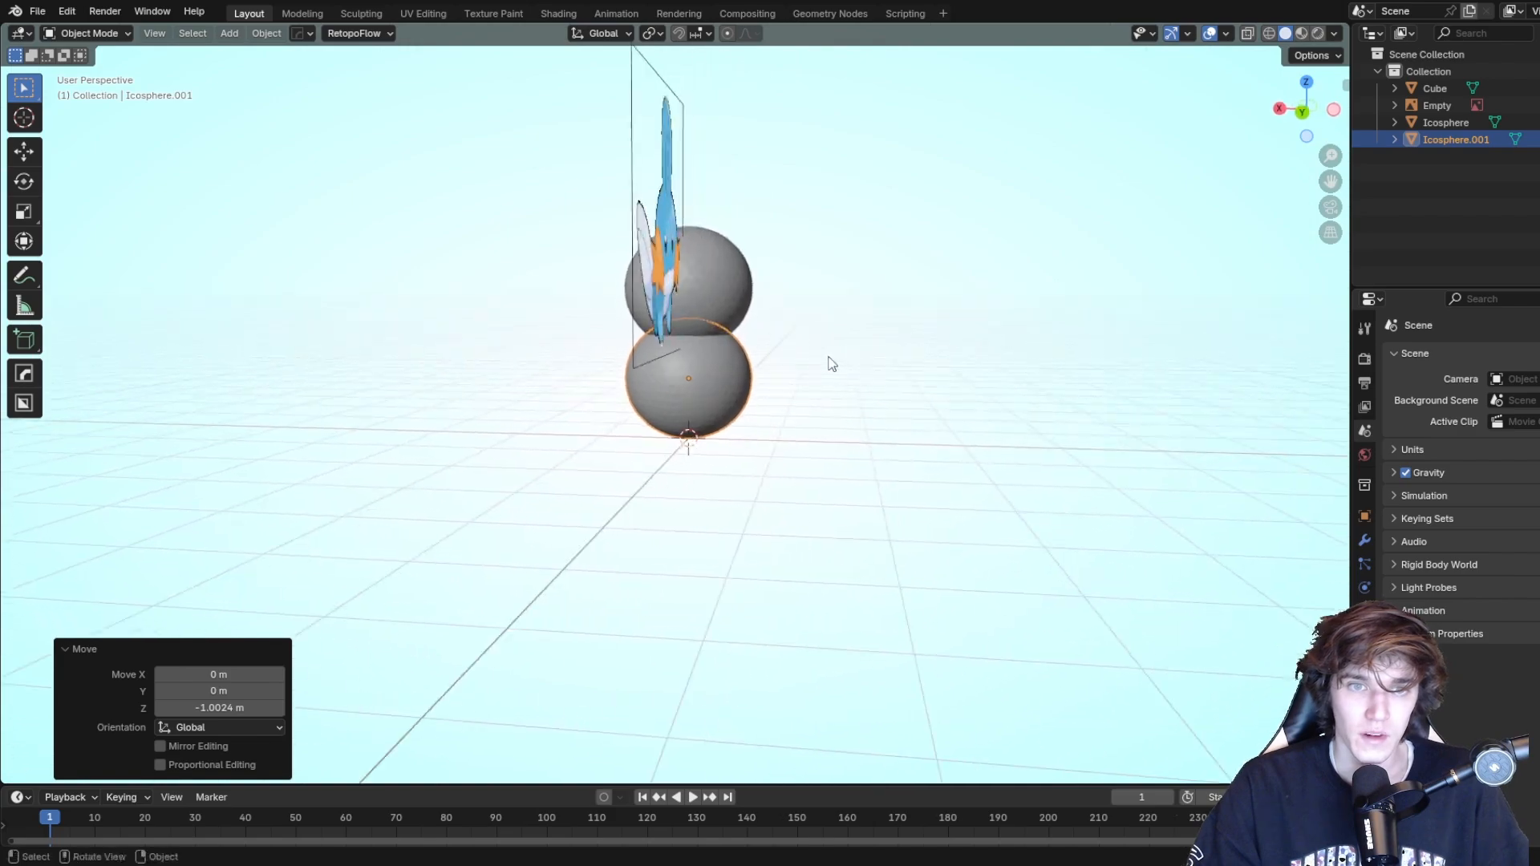
left_click(618, 229)
left_click(665, 237)
middle_click_drag(664, 236, 931, 275)
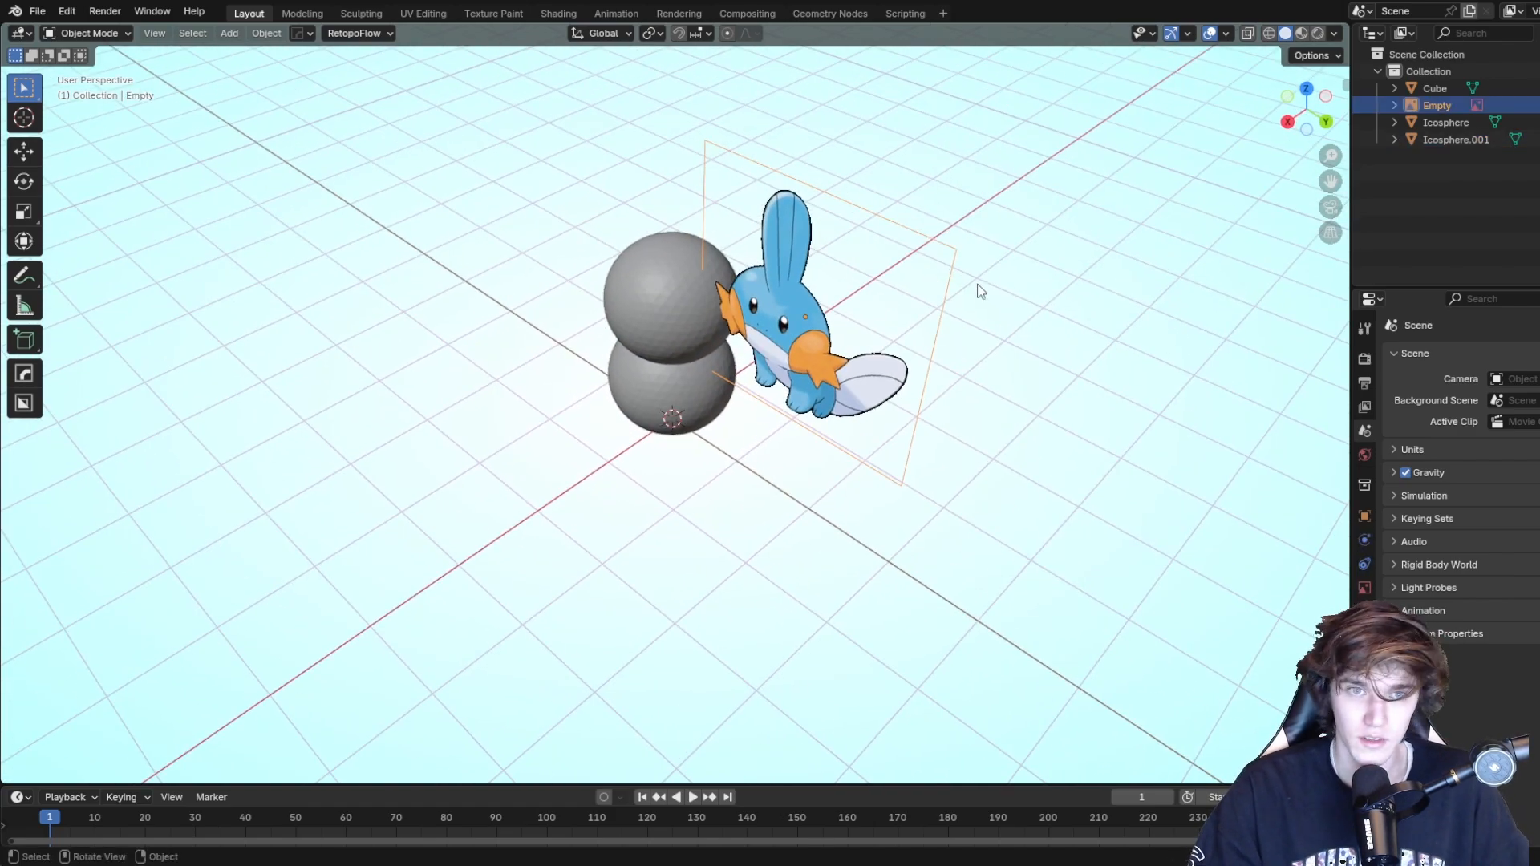
left_click(937, 336)
key("g")
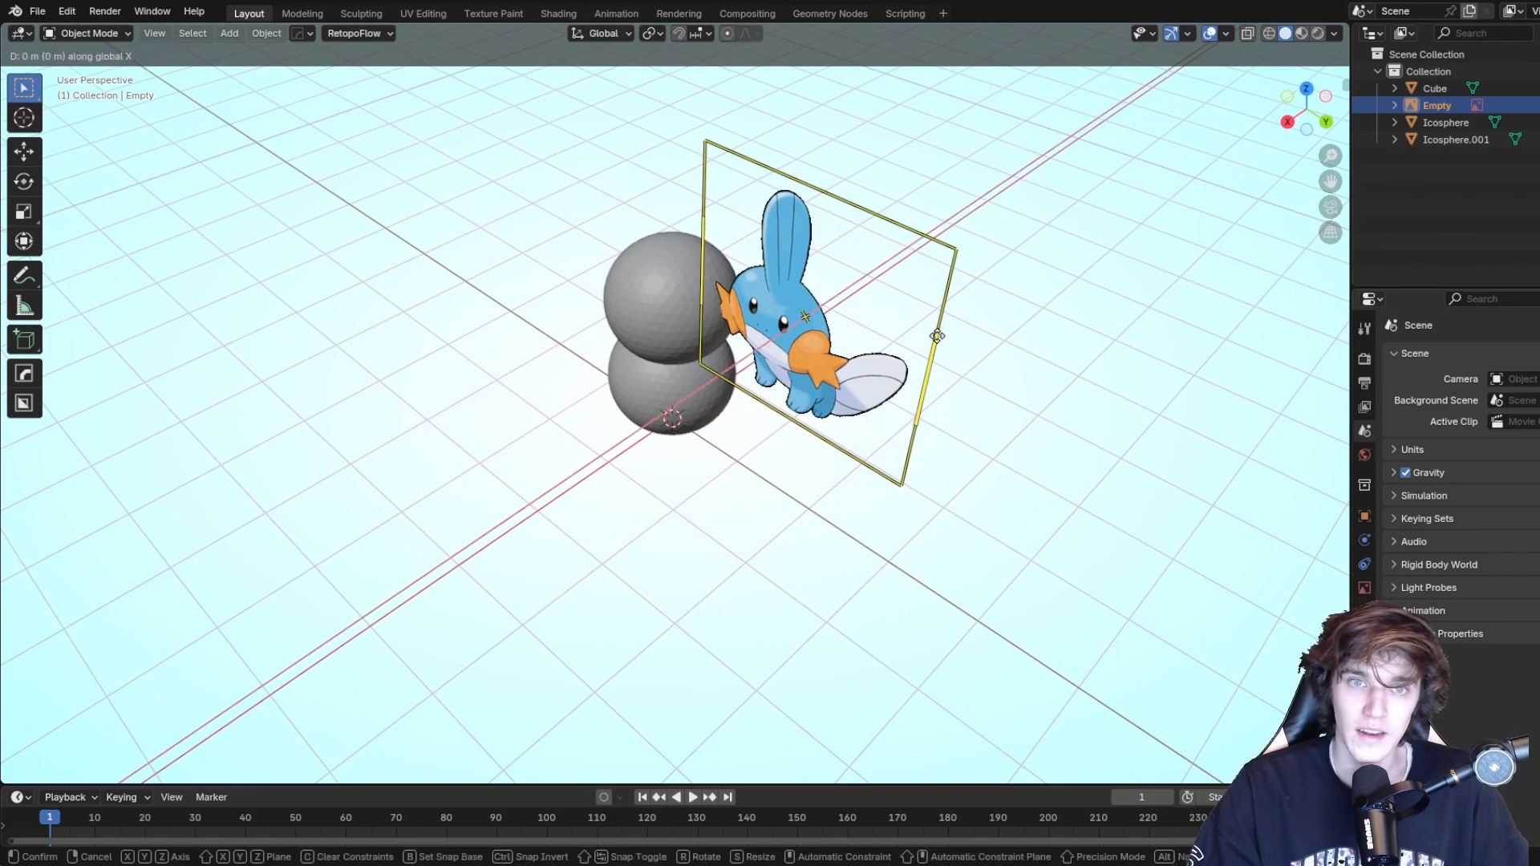
key("x")
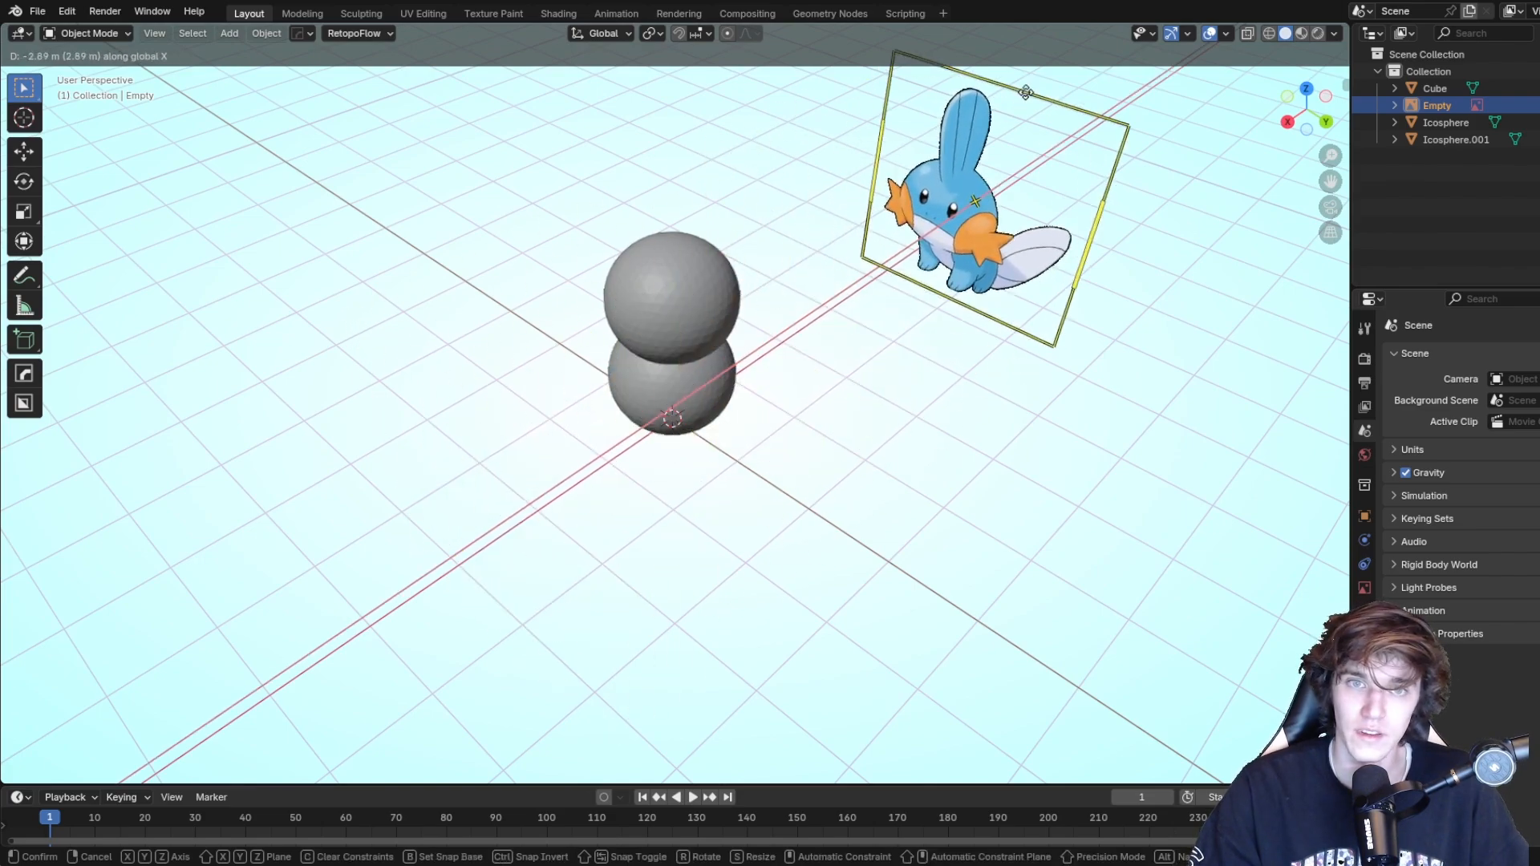
left_click(1179, 119)
Move the lower sphere in the negative X direction and undo the move.
middle_click_drag(1179, 119, 963, 205)
left_click(715, 377)
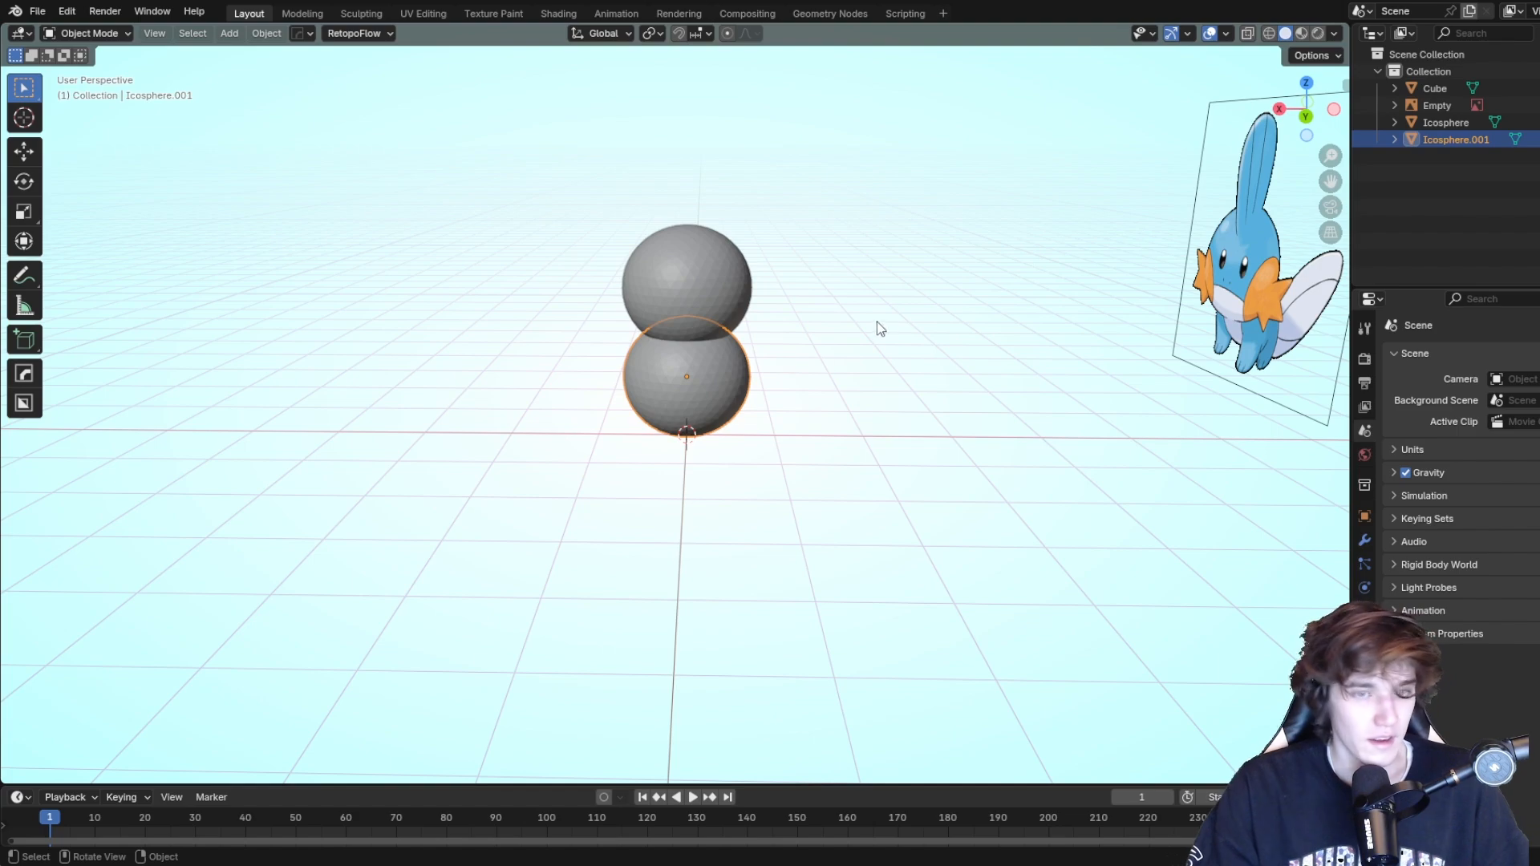
key("g")
key("x")
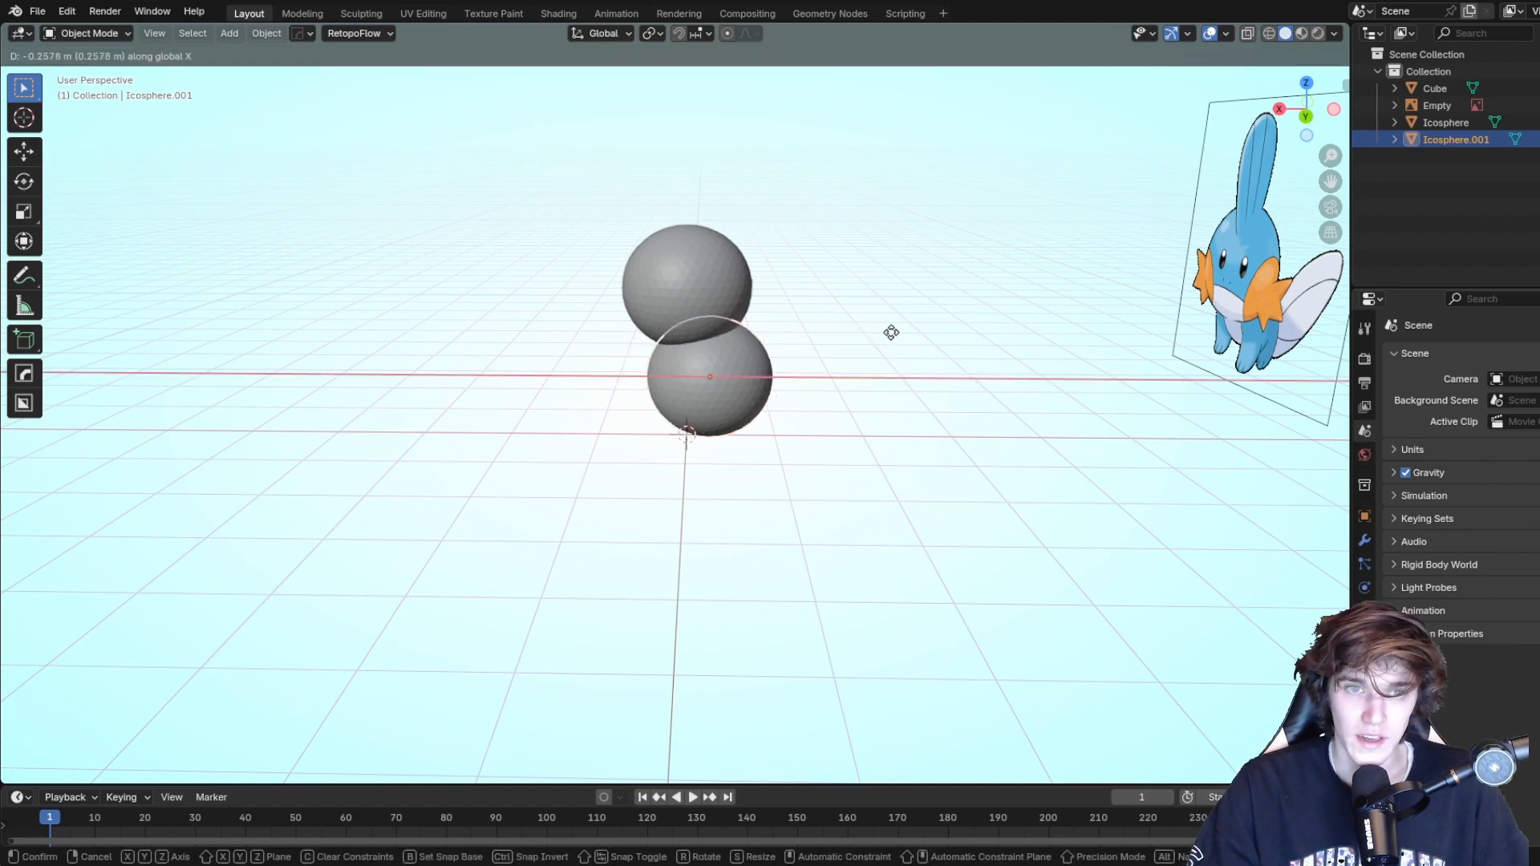
left_click(900, 343)
key("ctrl+z")
Try moving the lower sphere freely without locking it to an axis, checking its position from another angle.
middle_click_drag(896, 337, 888, 353)
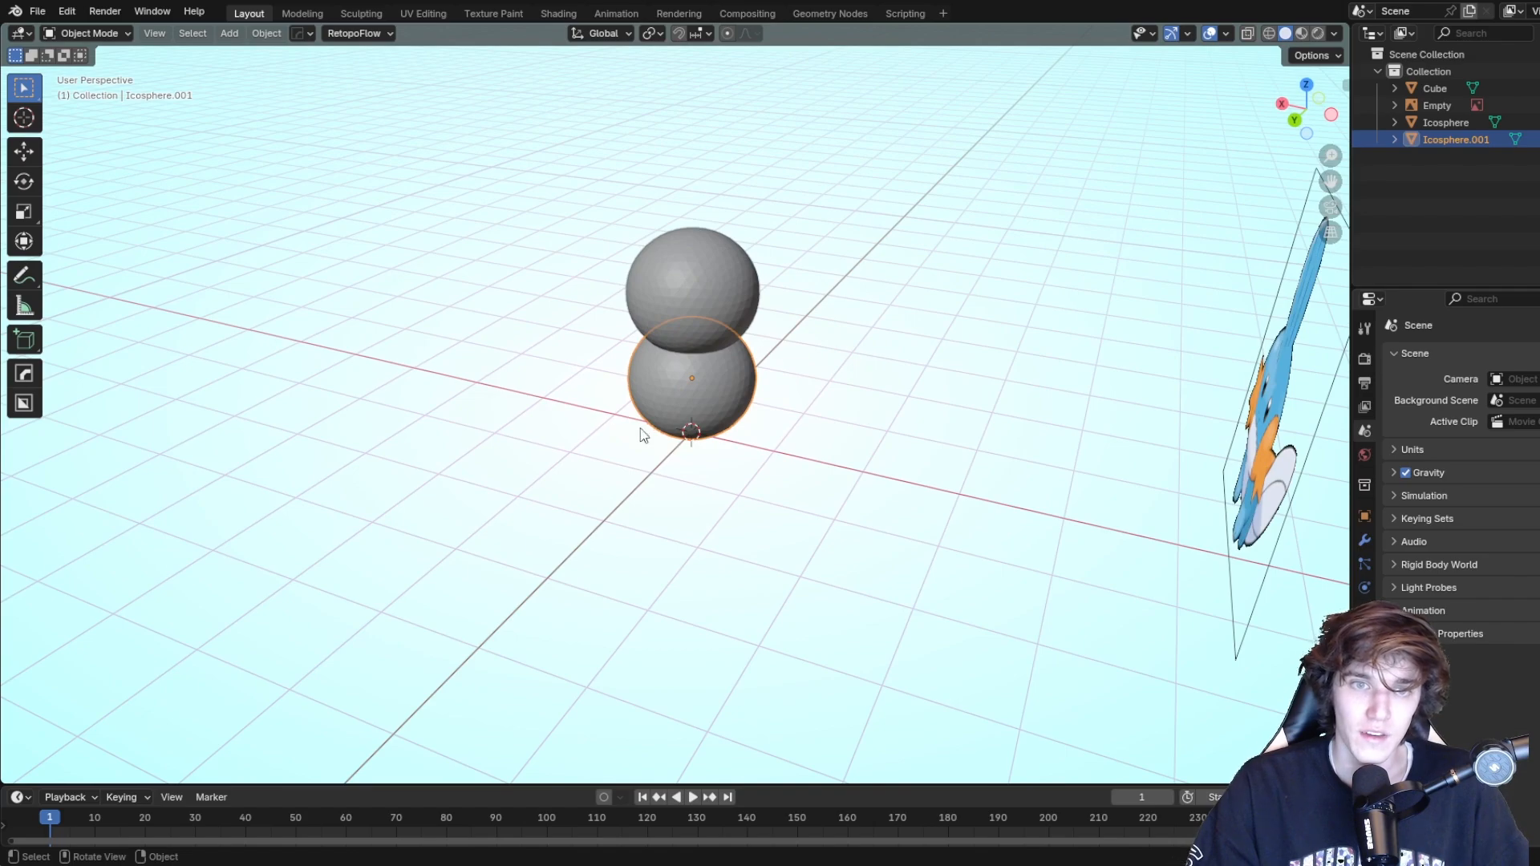
mouse_move(778, 337)
middle_mouse_down()
mouse_move(850, 406)
mouse_move(775, 363)
middle_mouse_up()
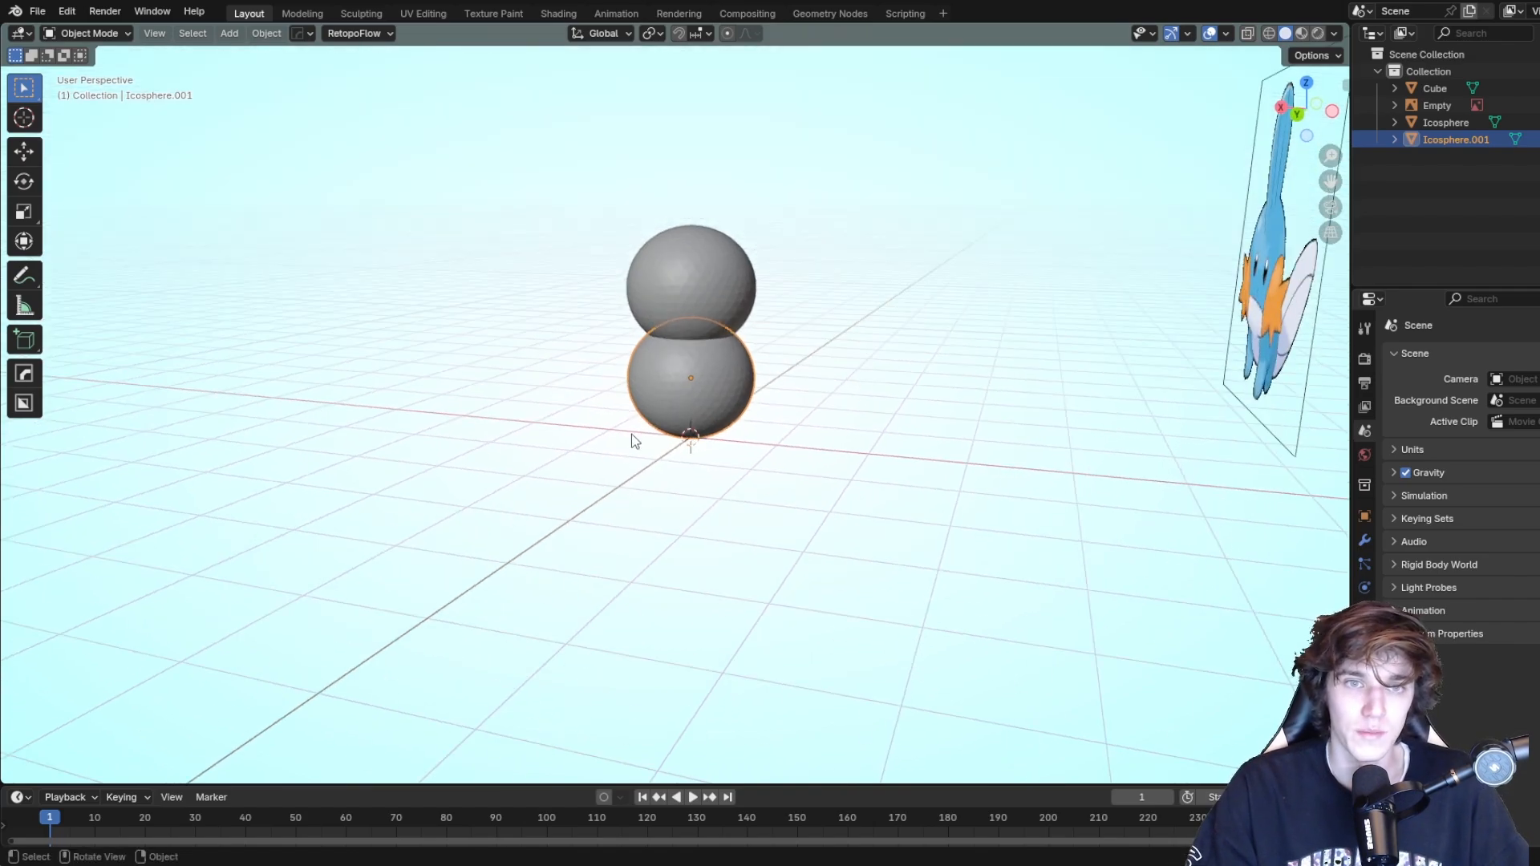
key("g")
left_click(691, 437)
left_click(643, 592)
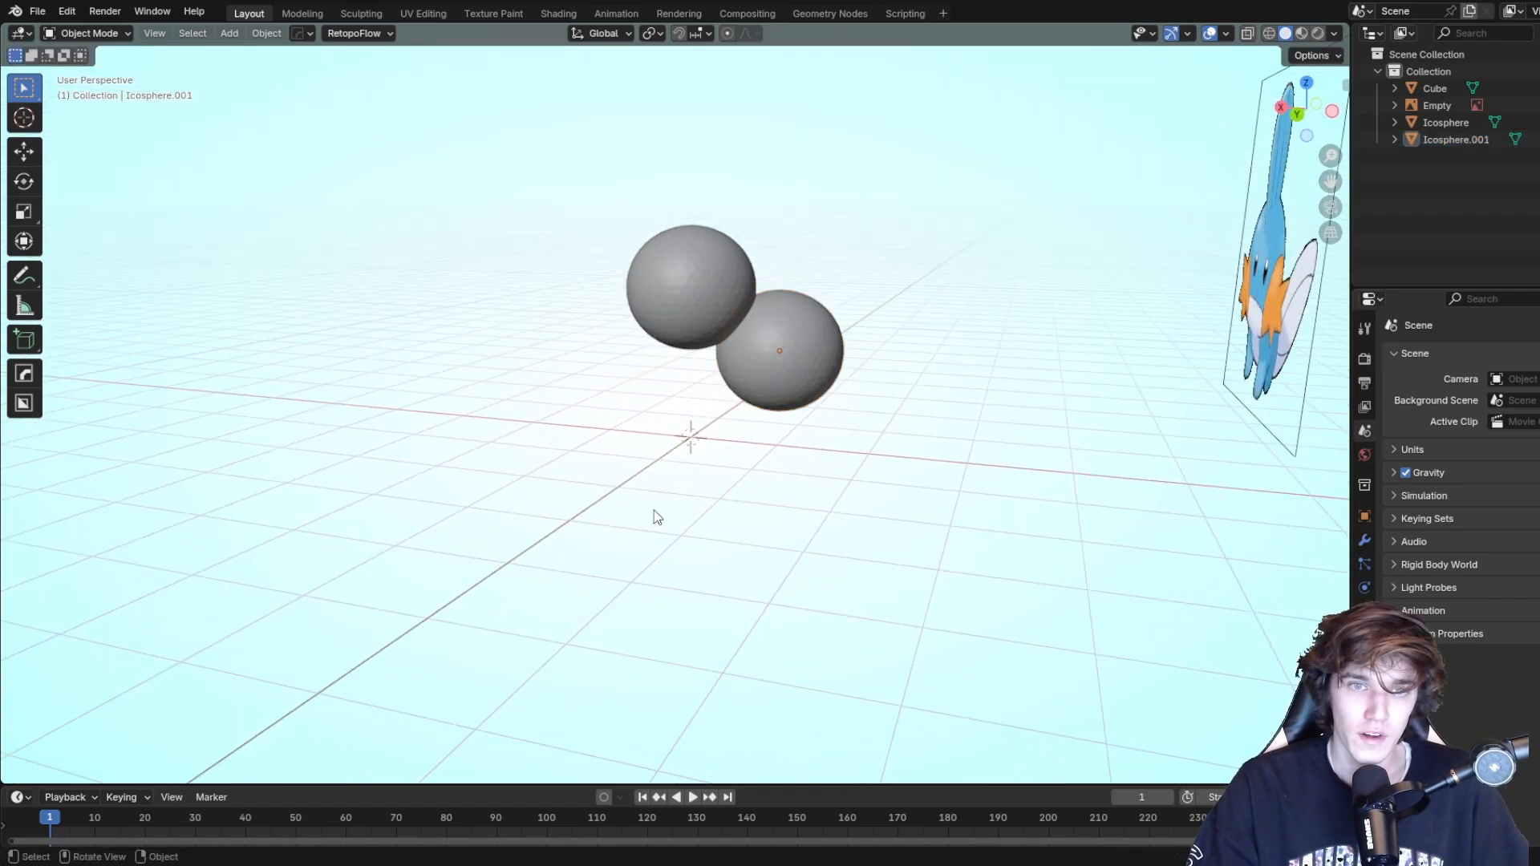
middle_click_drag(653, 515, 770, 397)
left_click(644, 377)
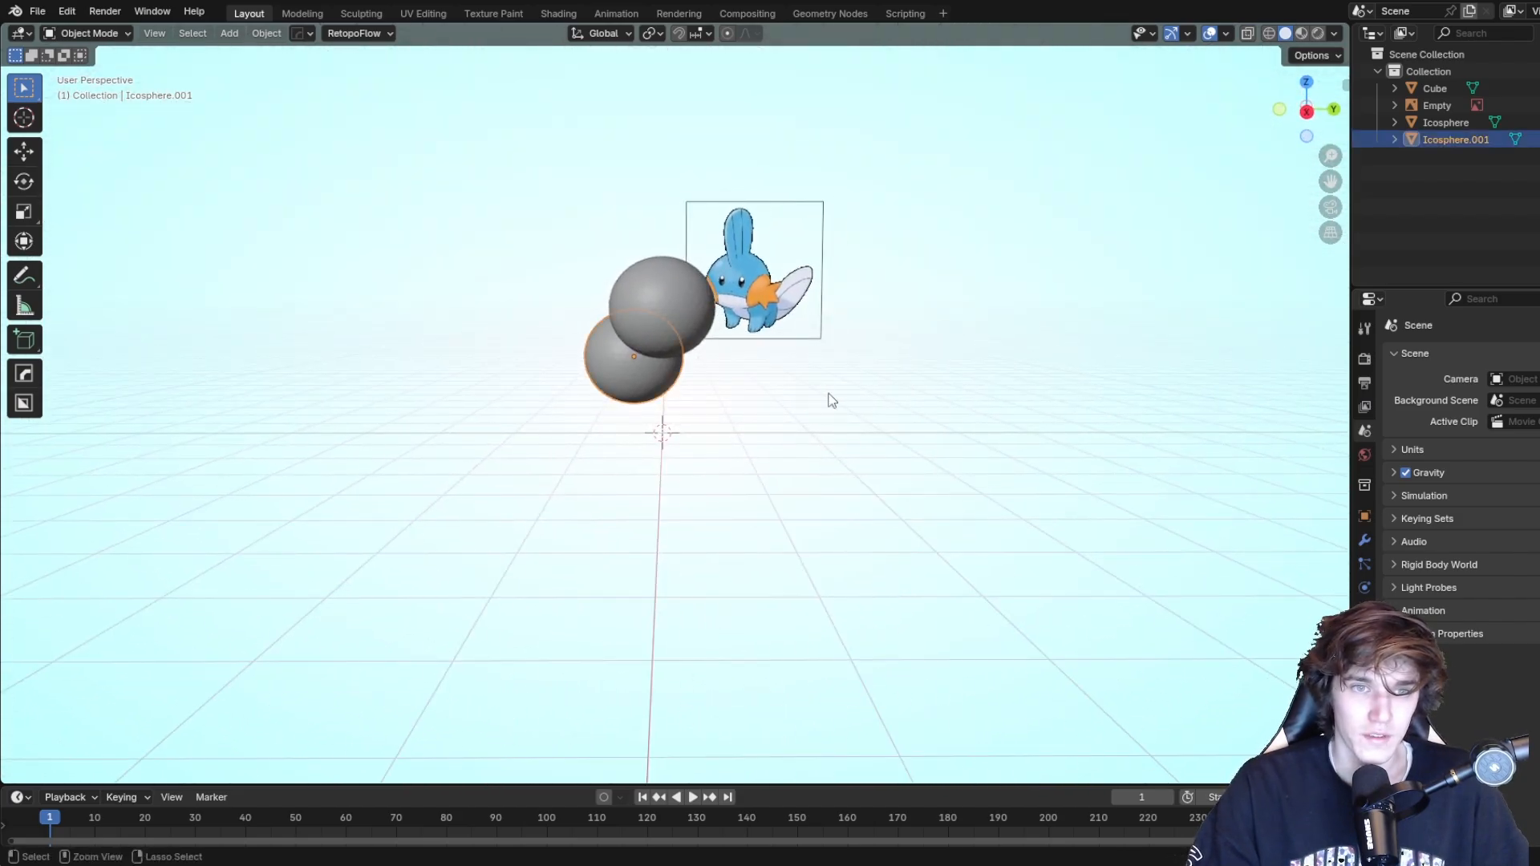
key("g")
left_click(907, 377)
Move the lower sphere about 0.76 m along negative X and stretch it along X by about 1.49.
middle_click_drag(907, 378, 659, 472)
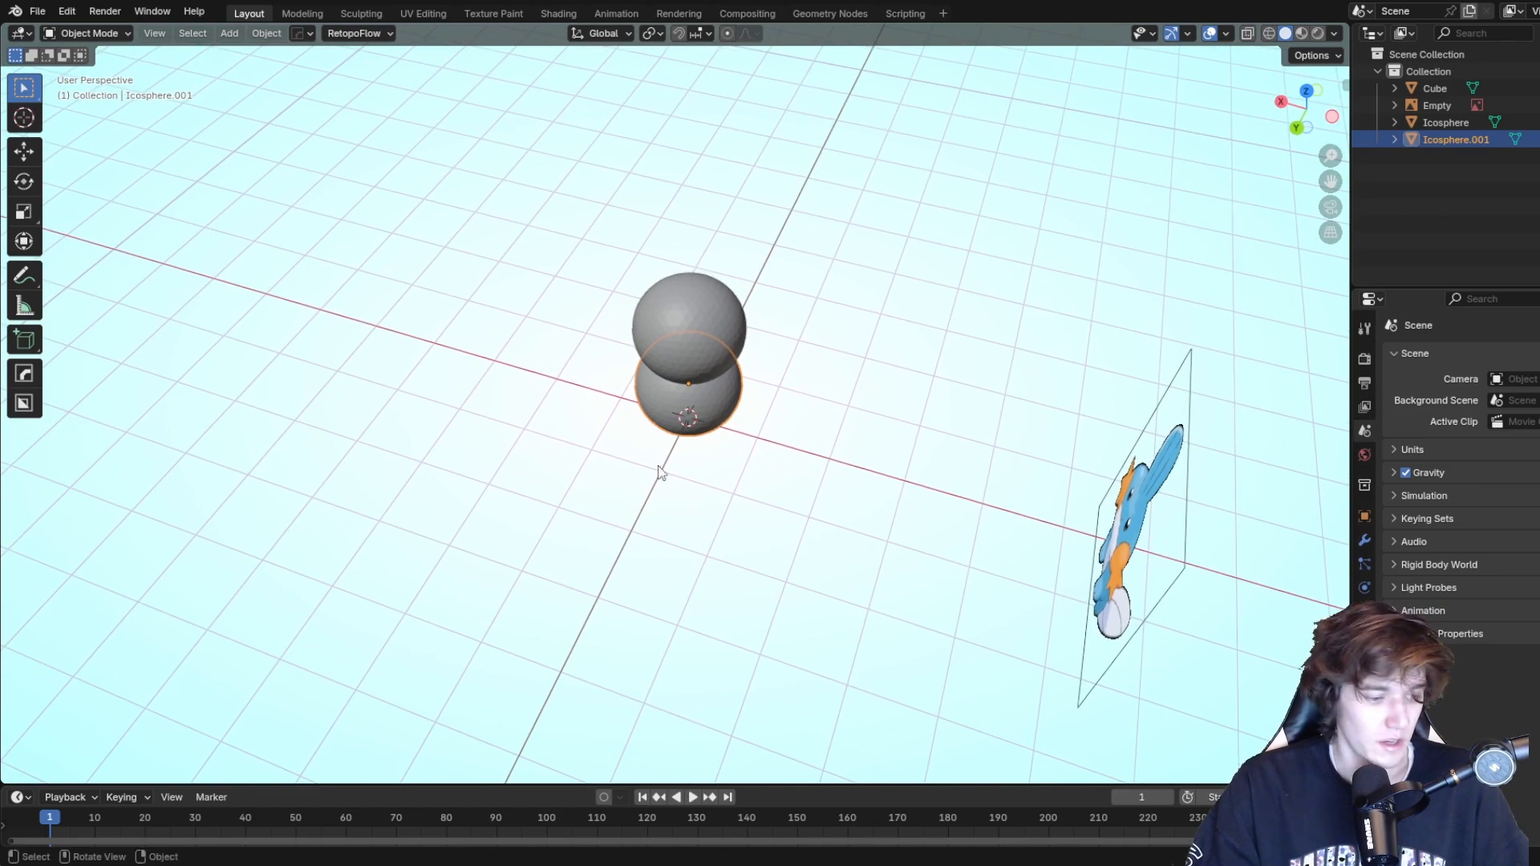
key("g")
key("x")
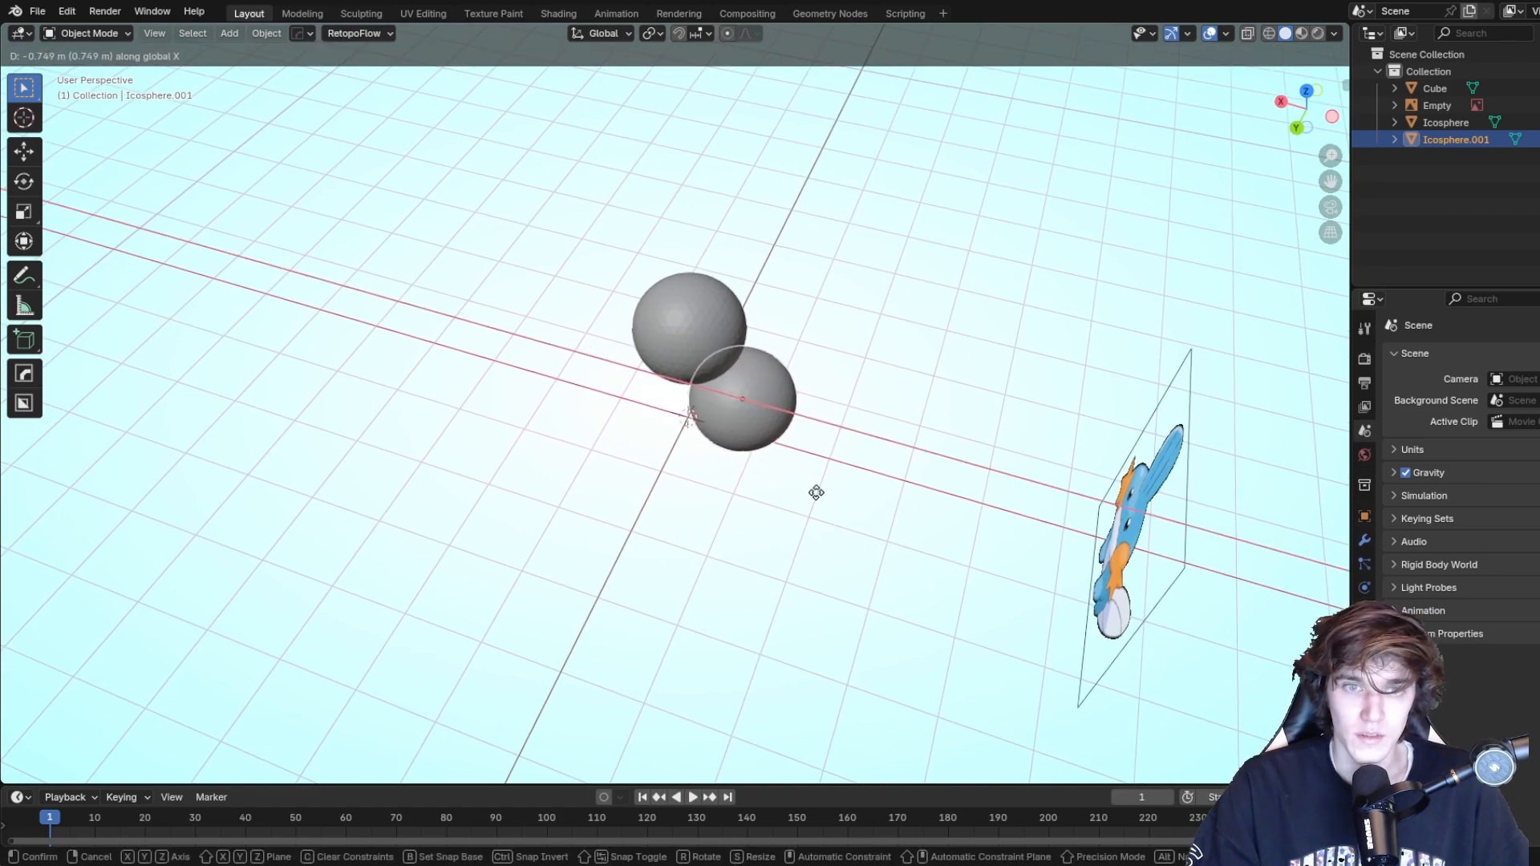
left_click(818, 503)
middle_click_drag(818, 503, 869, 434)
key("s")
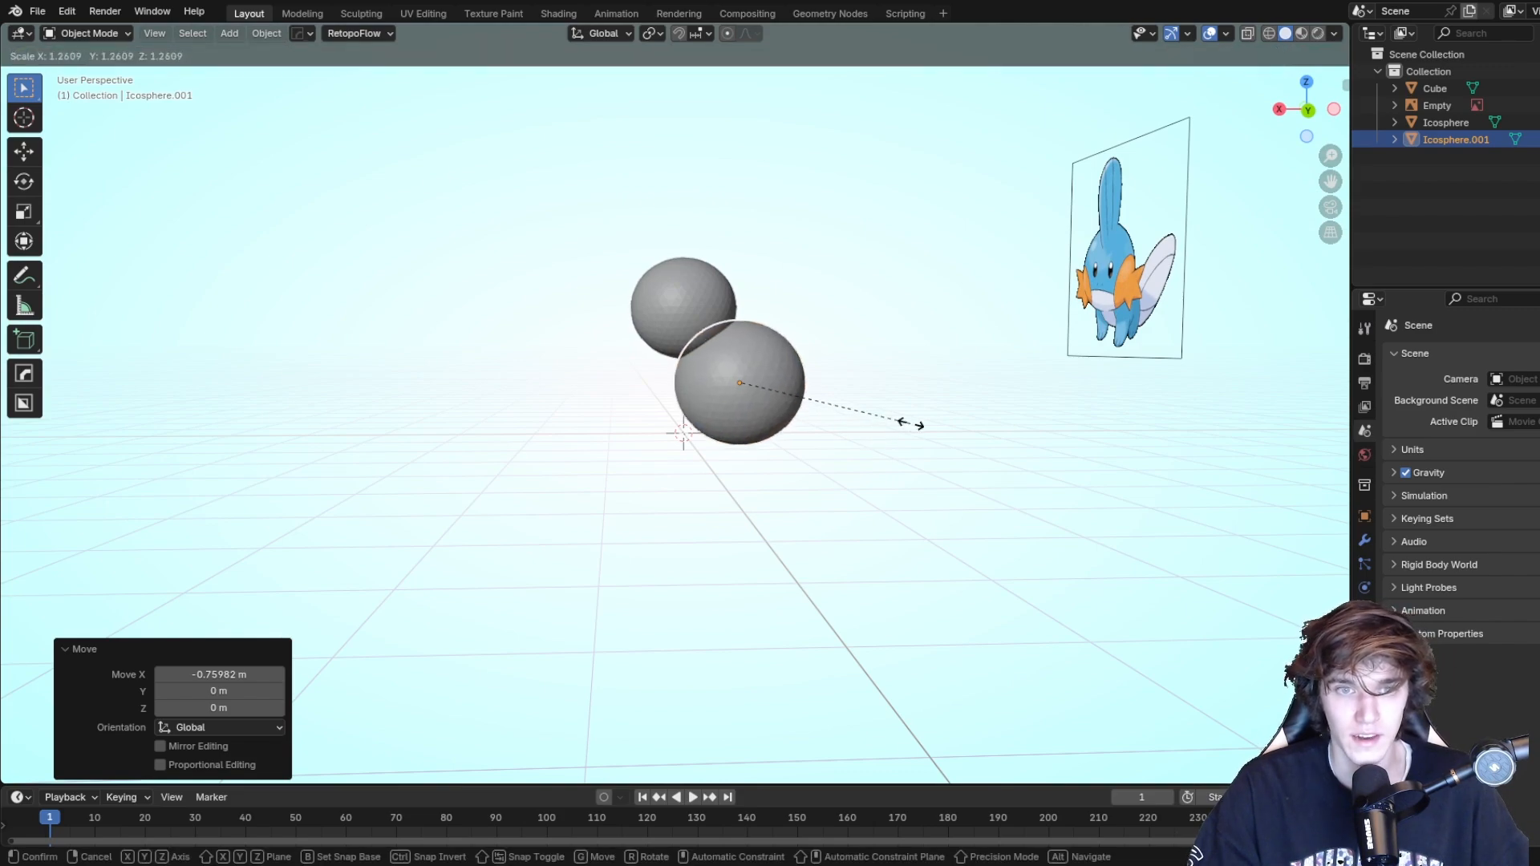
key("x")
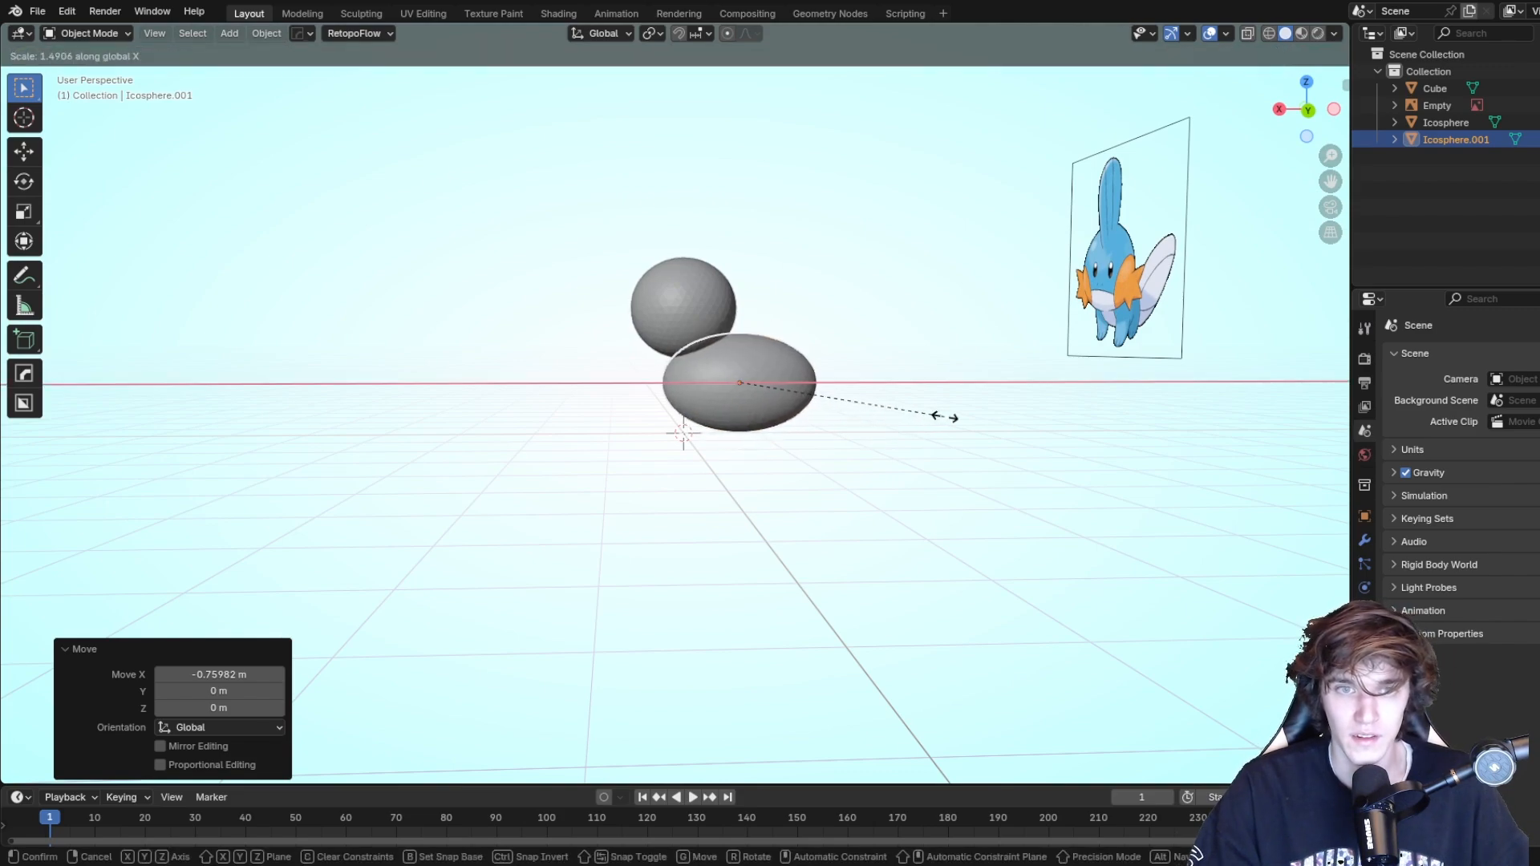
left_click(945, 425)
Duplicate the upper sphere in place and move the copy about 1.5 m down along Z.
middle_click_drag(745, 451, 928, 431)
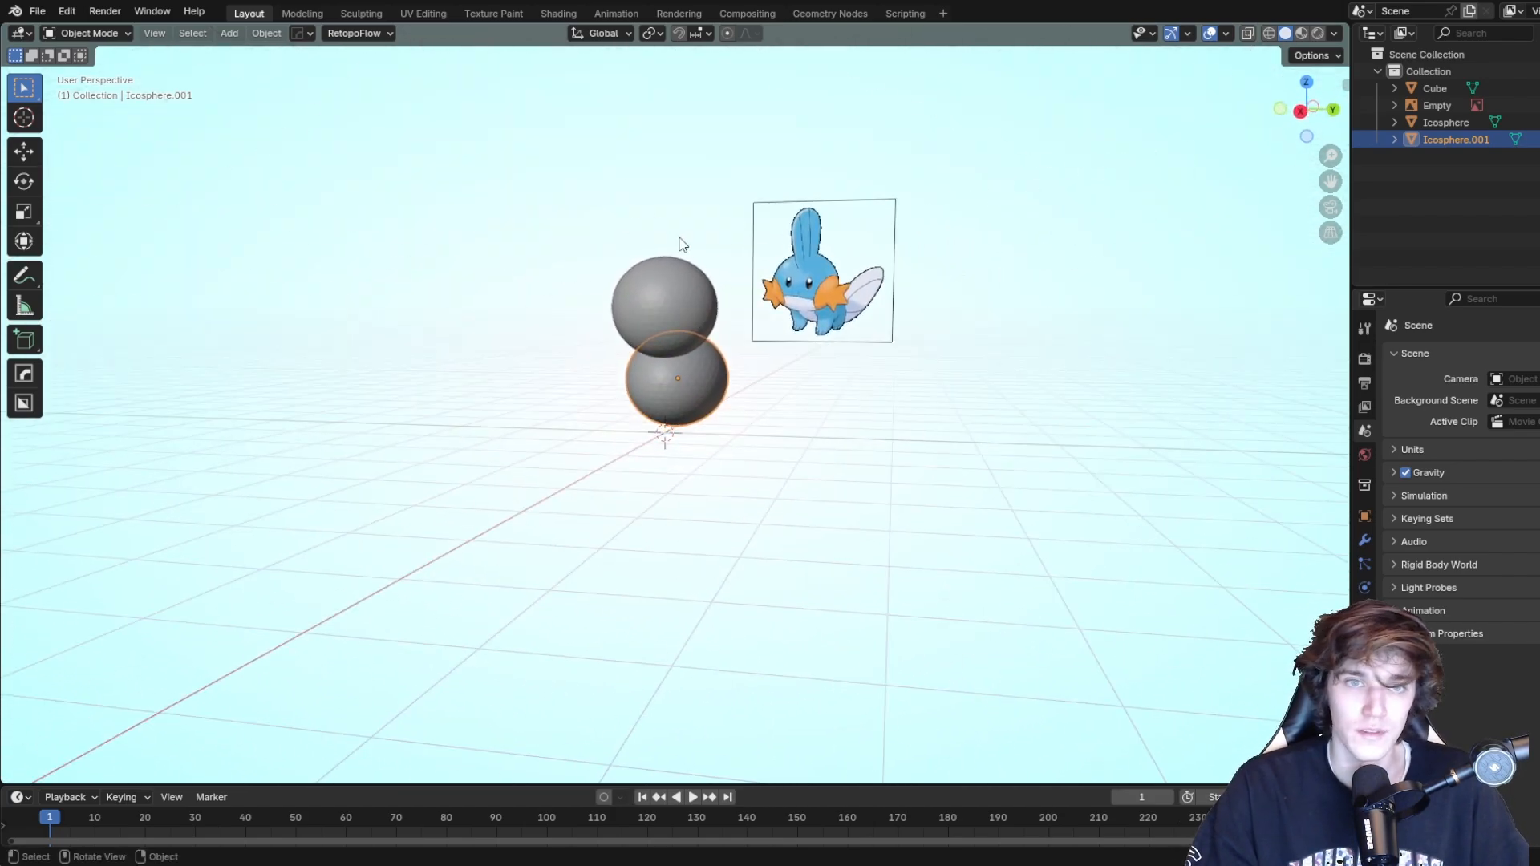
left_click(696, 301)
middle_click_drag(702, 312, 849, 323)
key("shift+d")
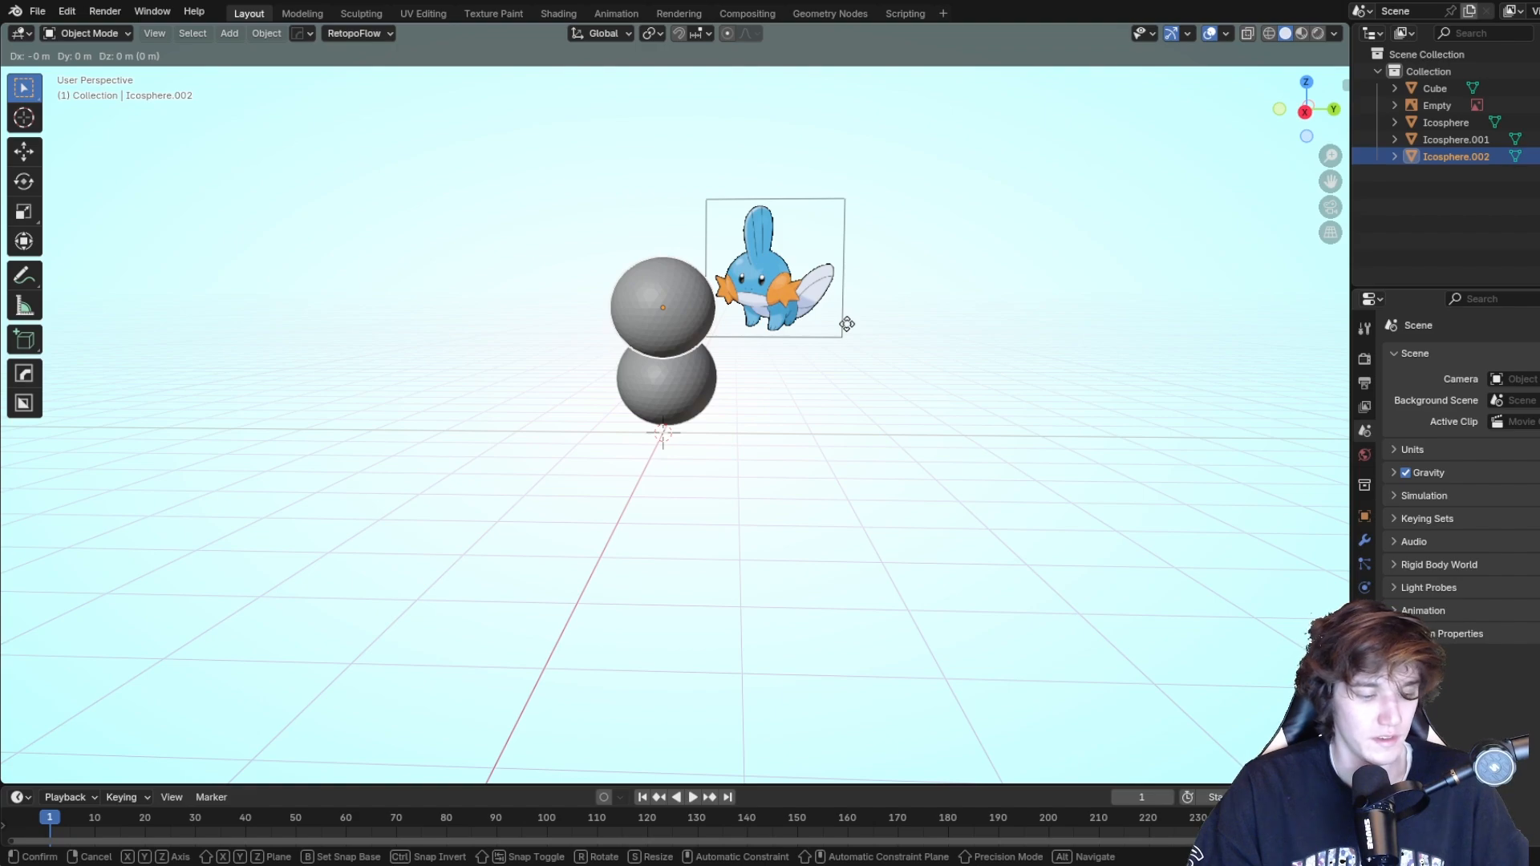
right_click(847, 324)
key("g")
key("z")
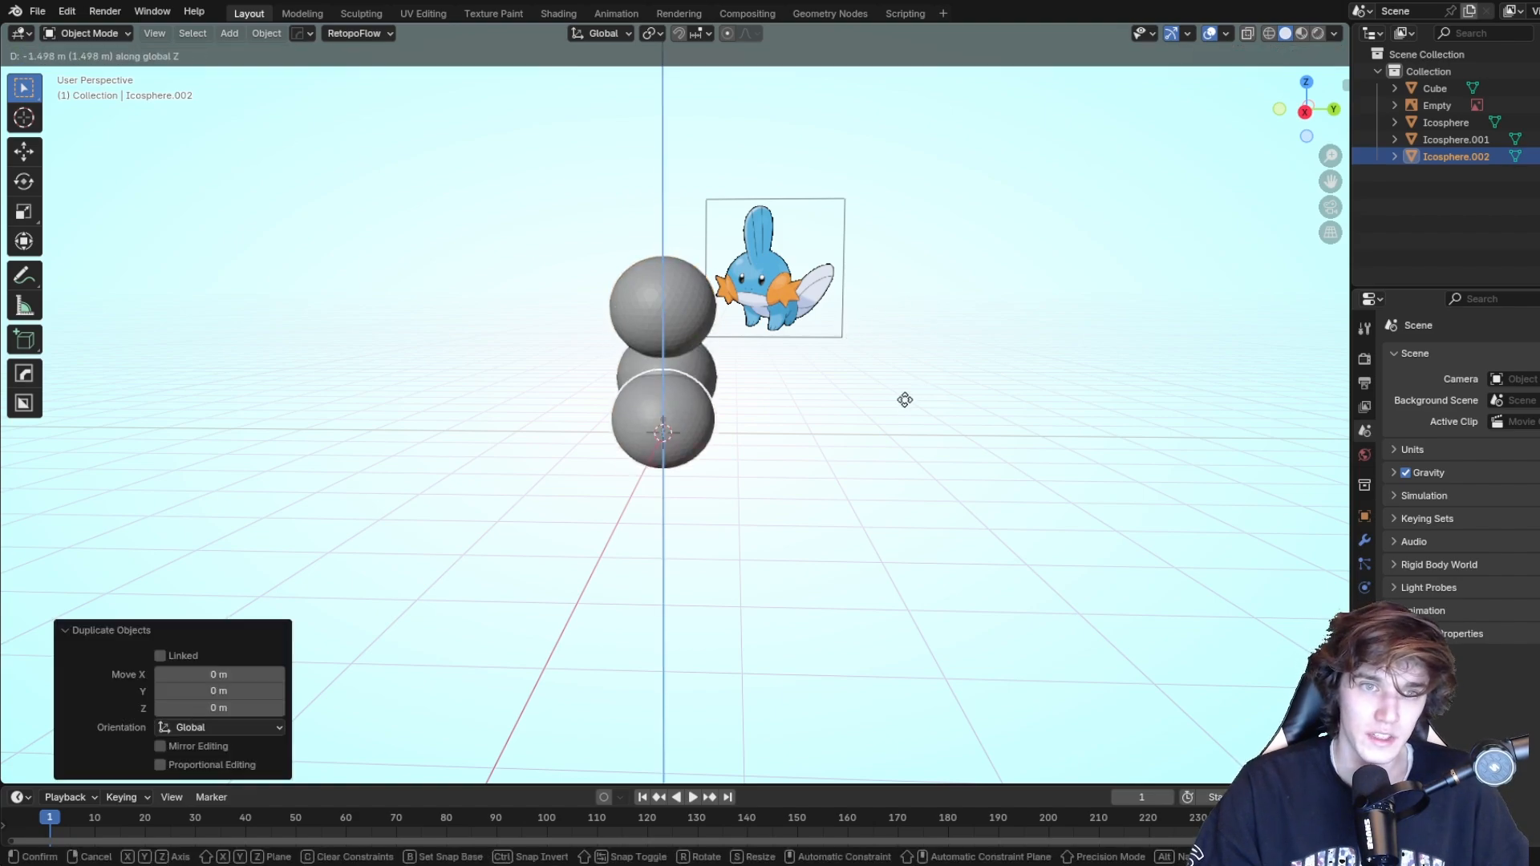
left_click(918, 398)
Scale the new copy by about 0.404 and move it about 0.44 m along Y.
key("s")
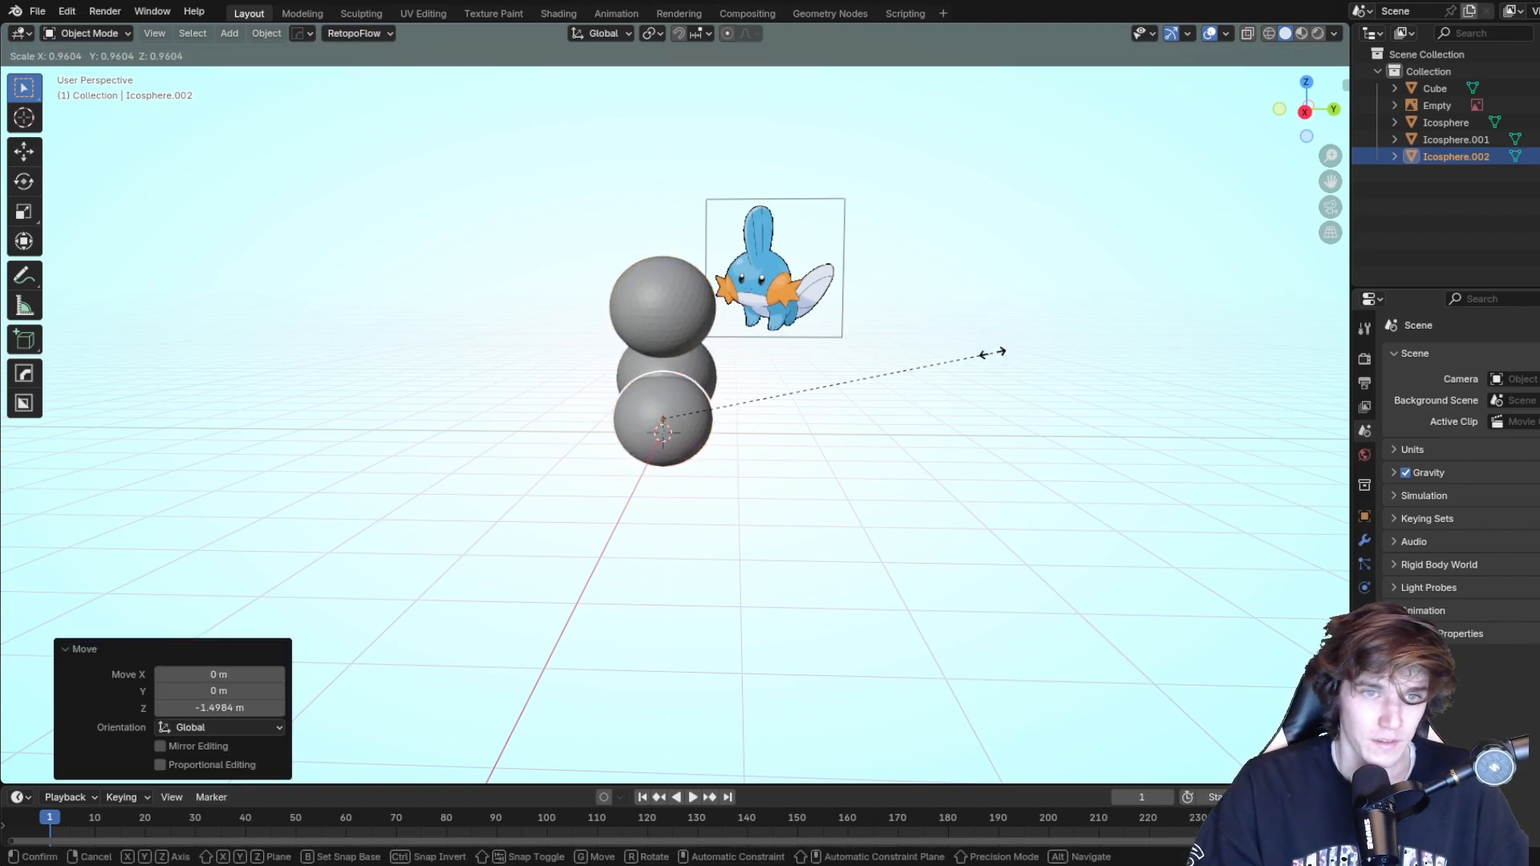
key("g")
key("y")
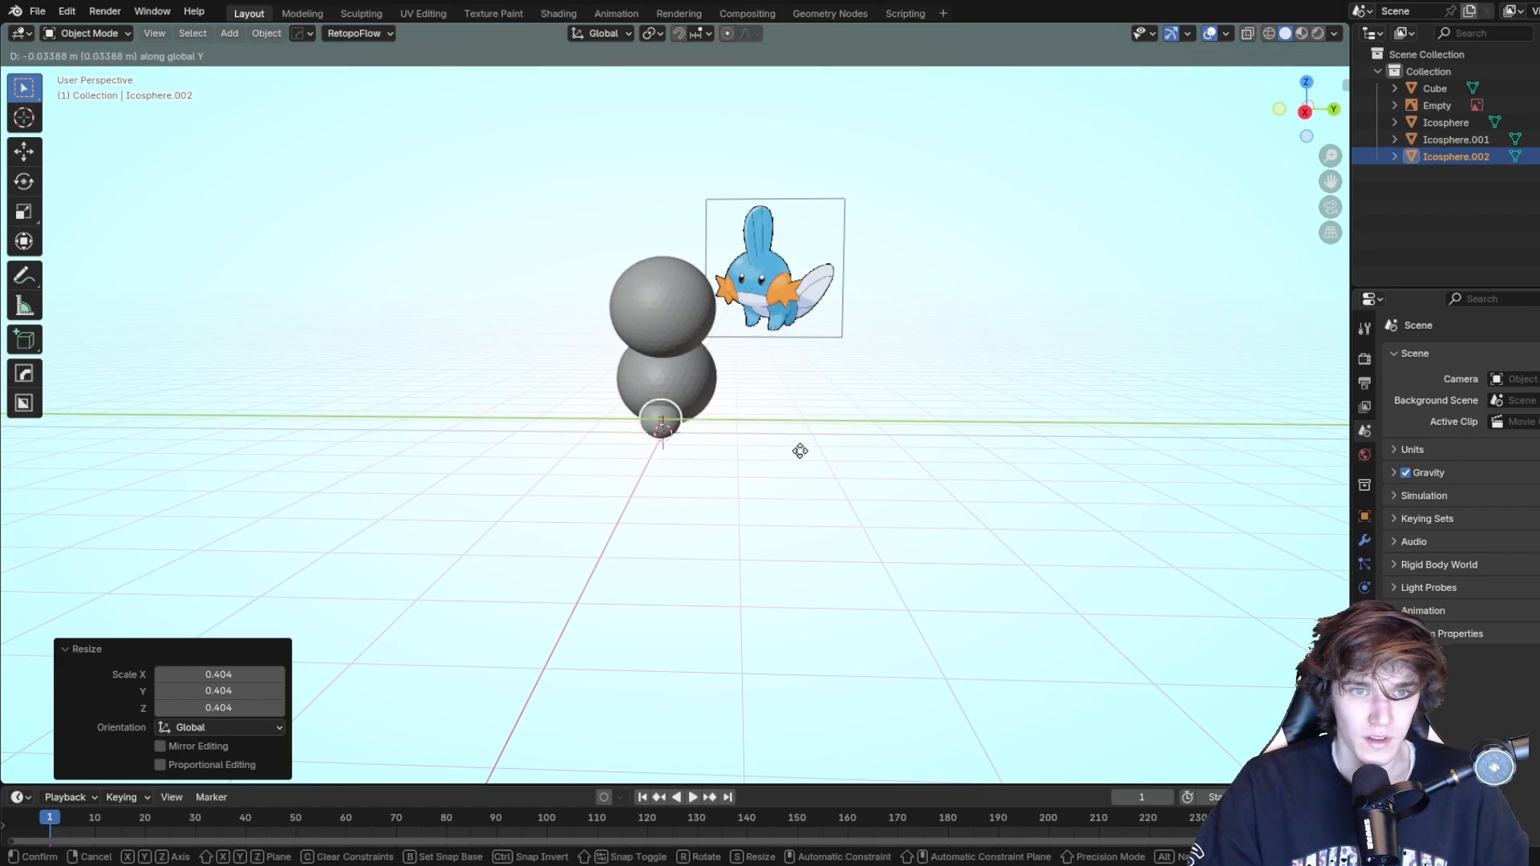
left_click(835, 448)
Raise the small sphere about 0.37 m along Z, then lower it slightly so it overlaps the body's lower front.
key("g")
key("z")
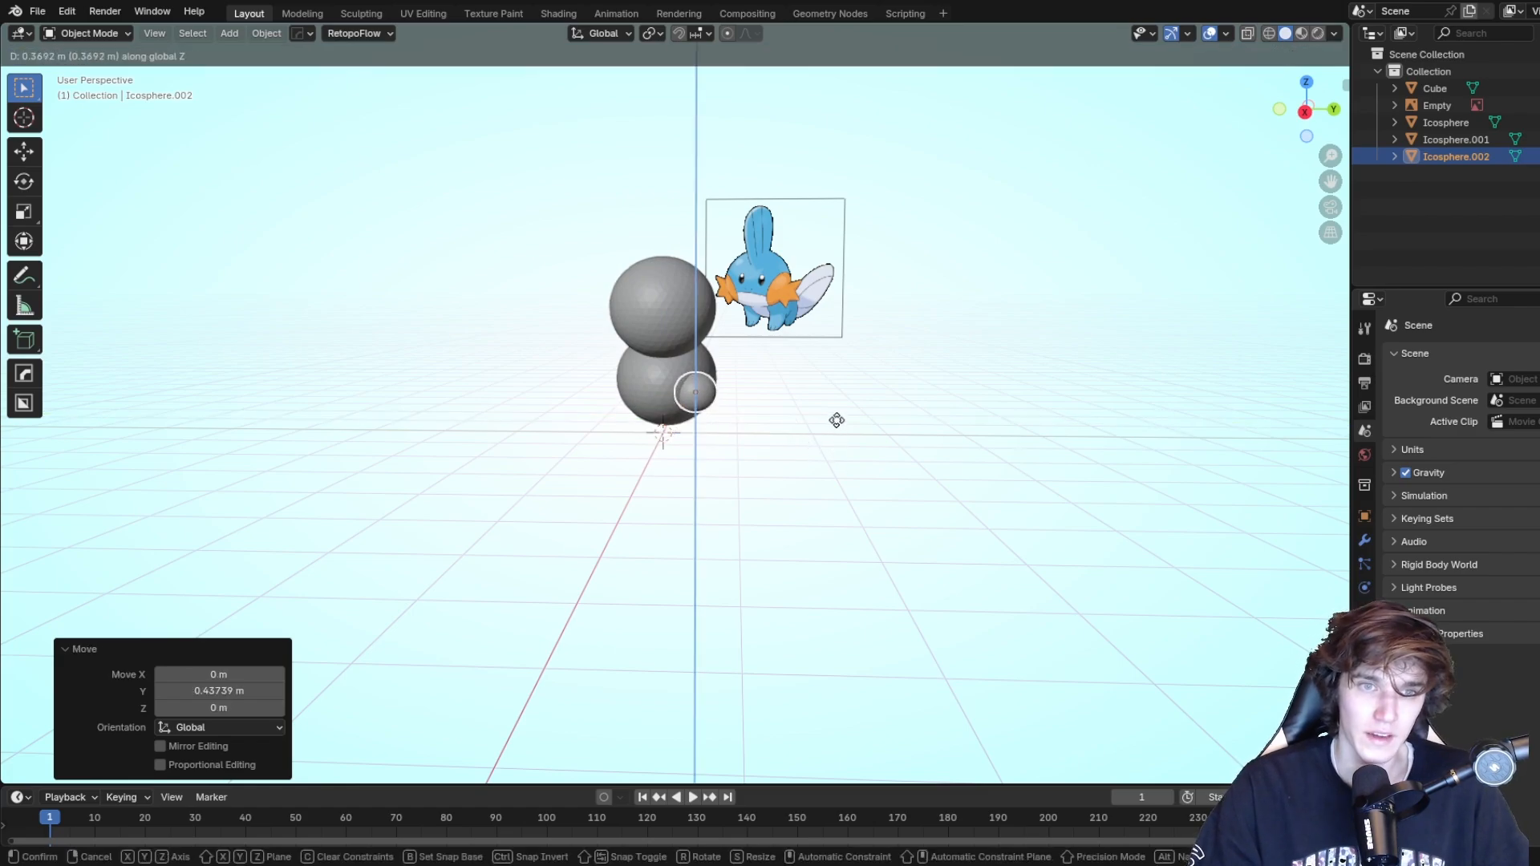
left_click(836, 420)
key("g")
key("z")
left_click(873, 446)
Add a mesh circle with 32 vertices and a 1 m radius at the world origin.
middle_click_drag(872, 447, 854, 479)
left_click(722, 417)
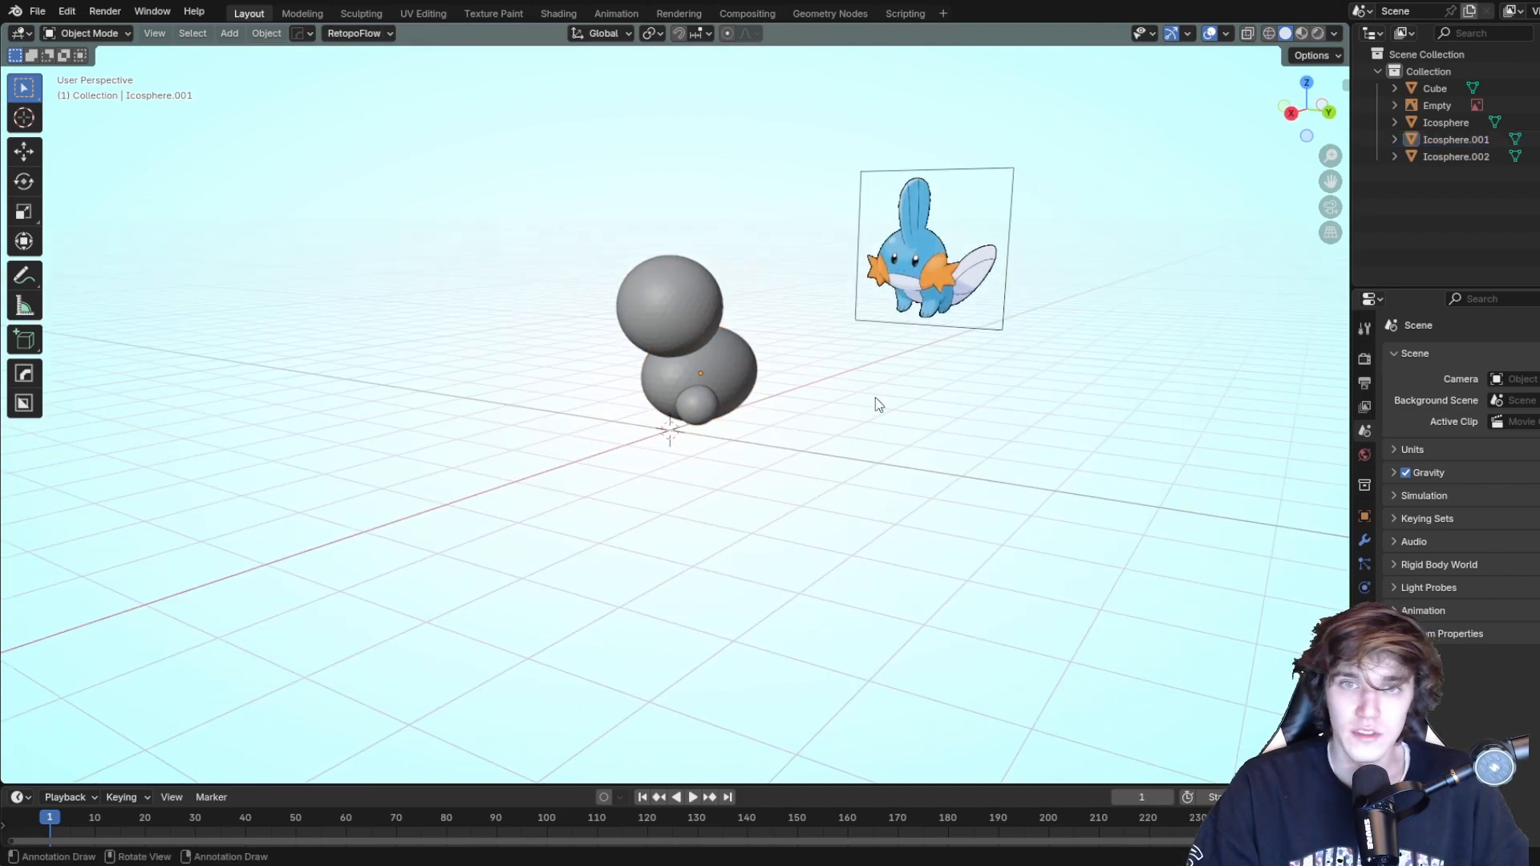
middle_click_drag(852, 408, 885, 396)
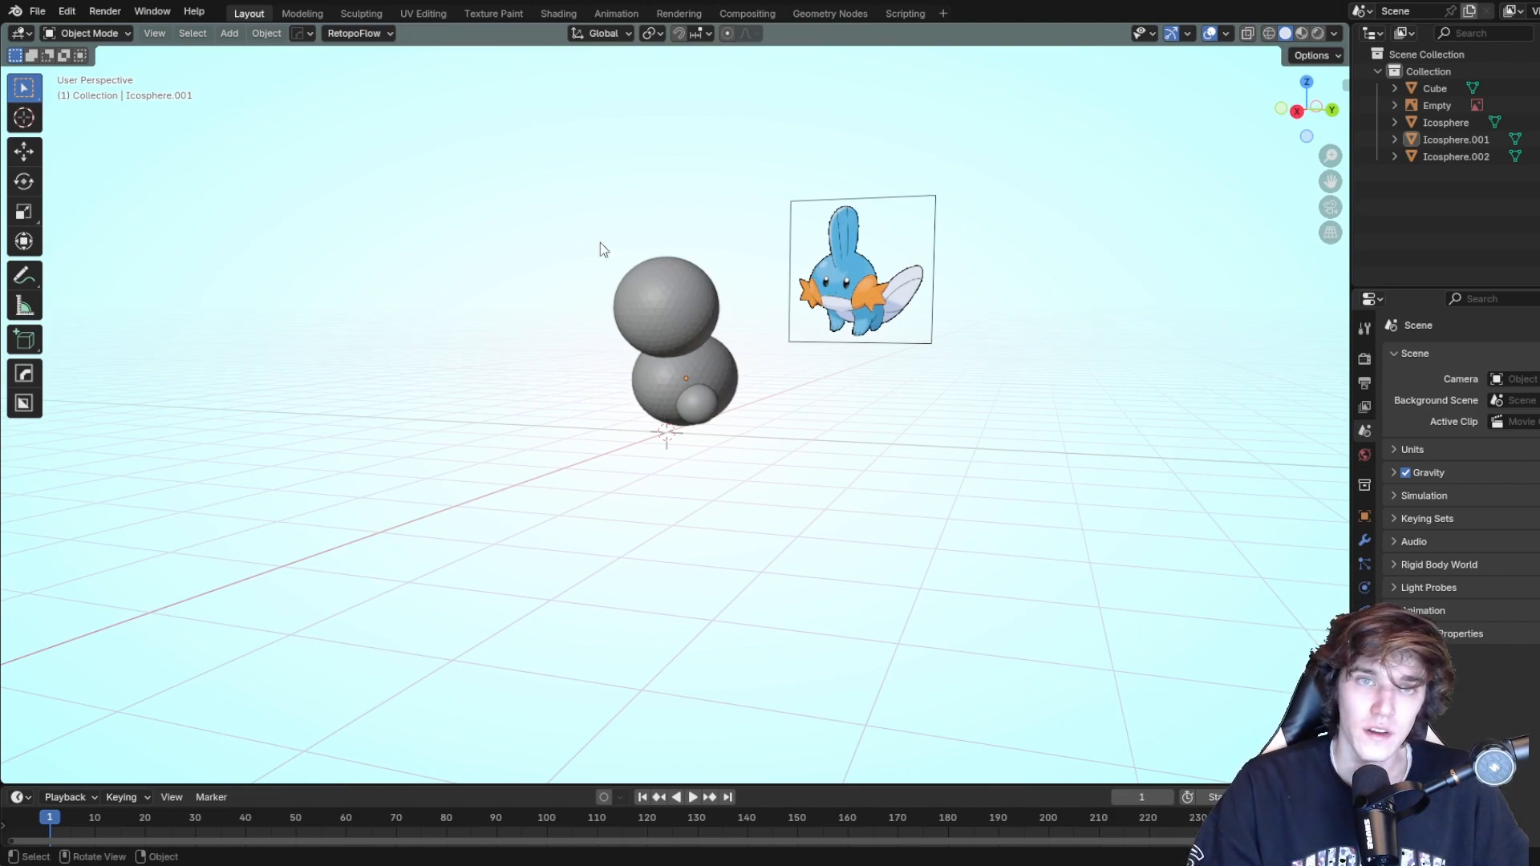
left_click(231, 34)
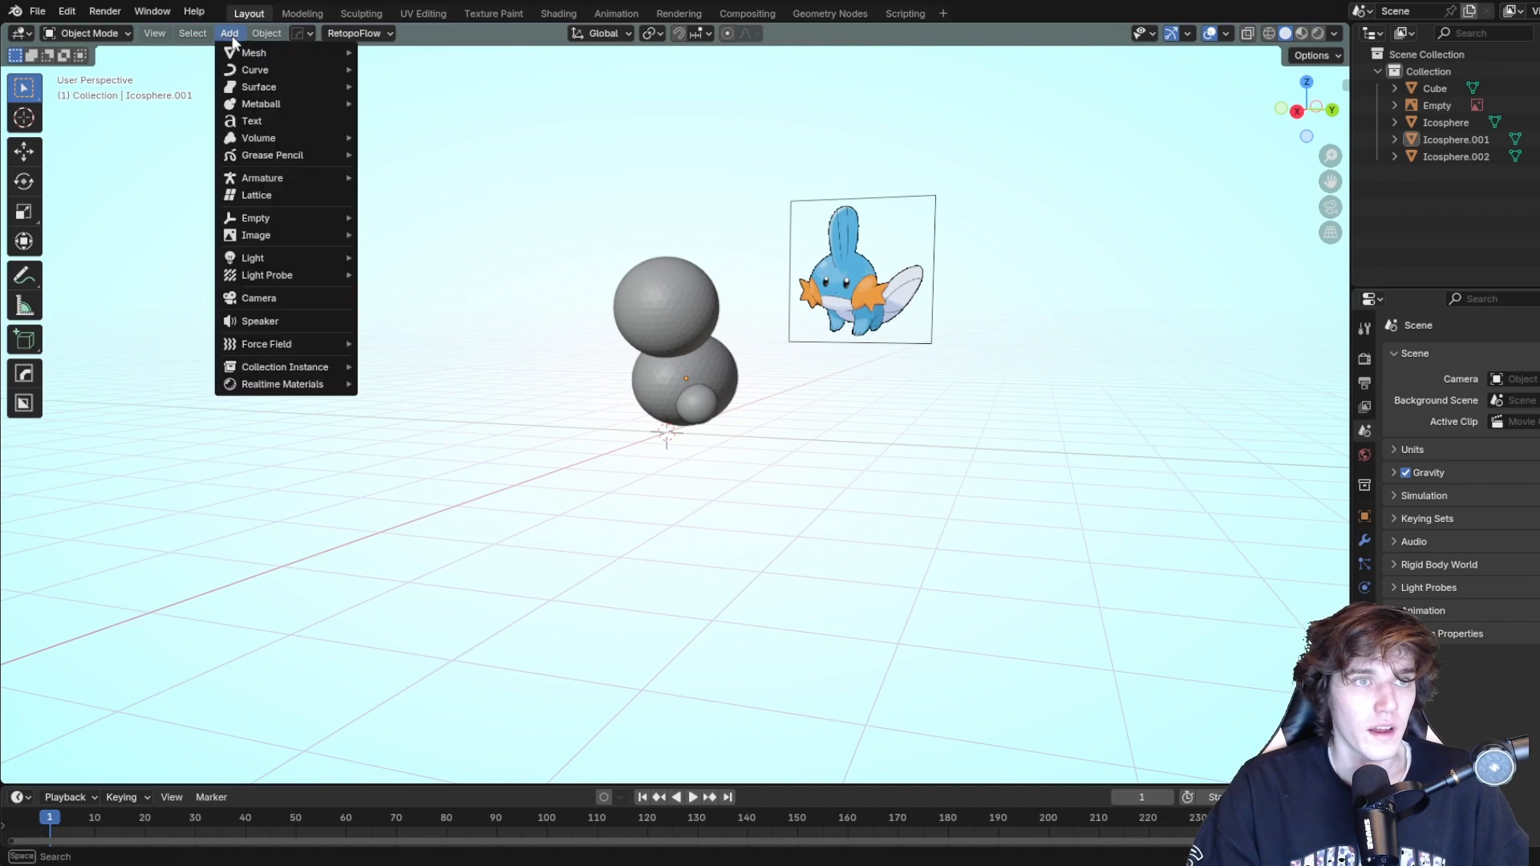
mouse_move(250, 51)
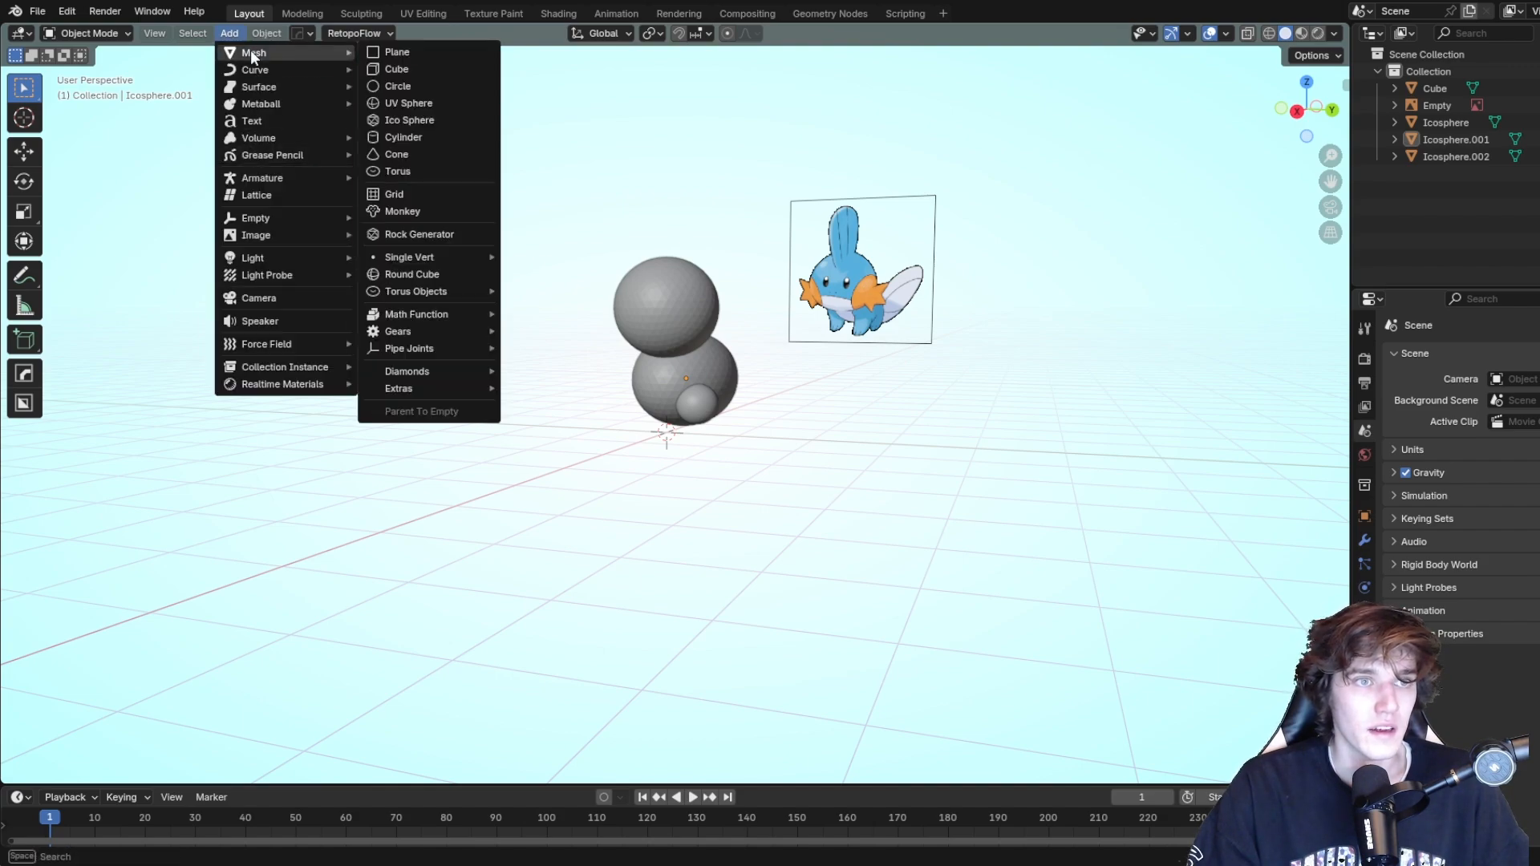
left_click(417, 86)
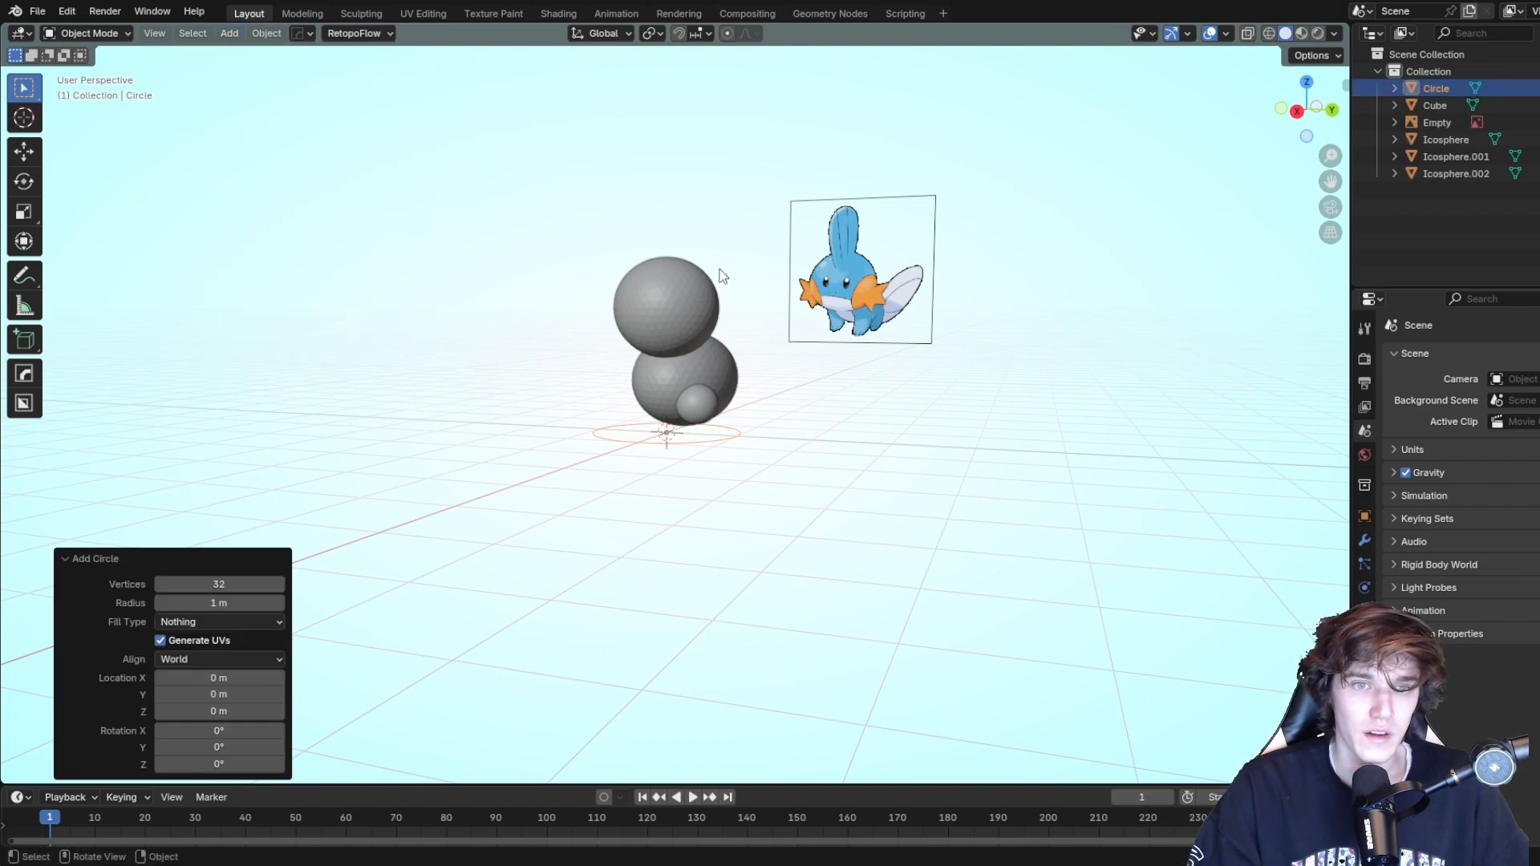
Switch to the Modeling workspace to edit the new circle's mesh.
middle_click_drag(721, 276, 772, 379)
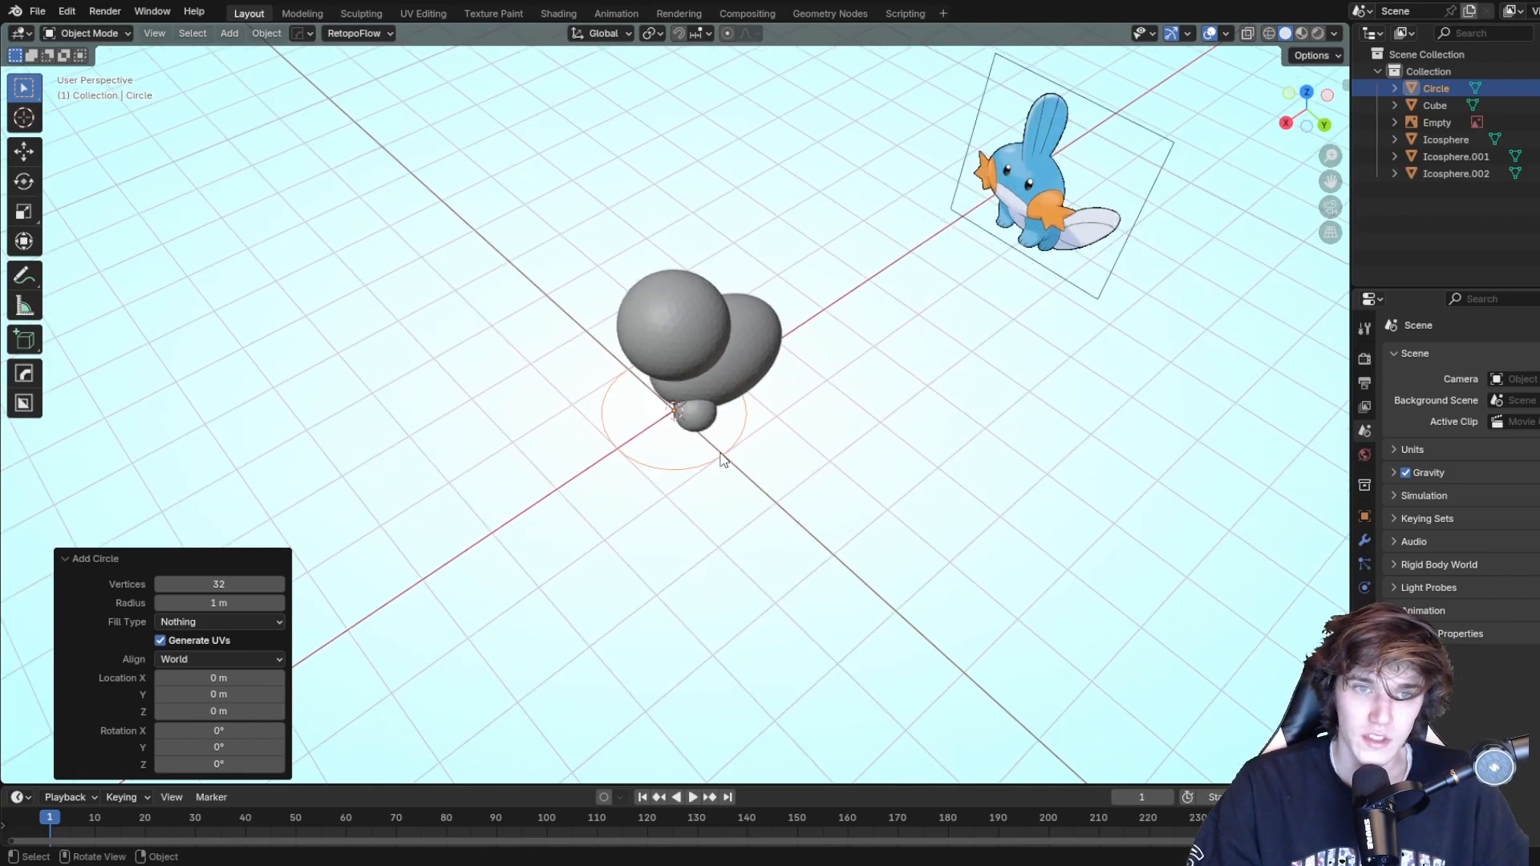
scroll(721, 457, "up", 4)
scroll(720, 450, "down", 1)
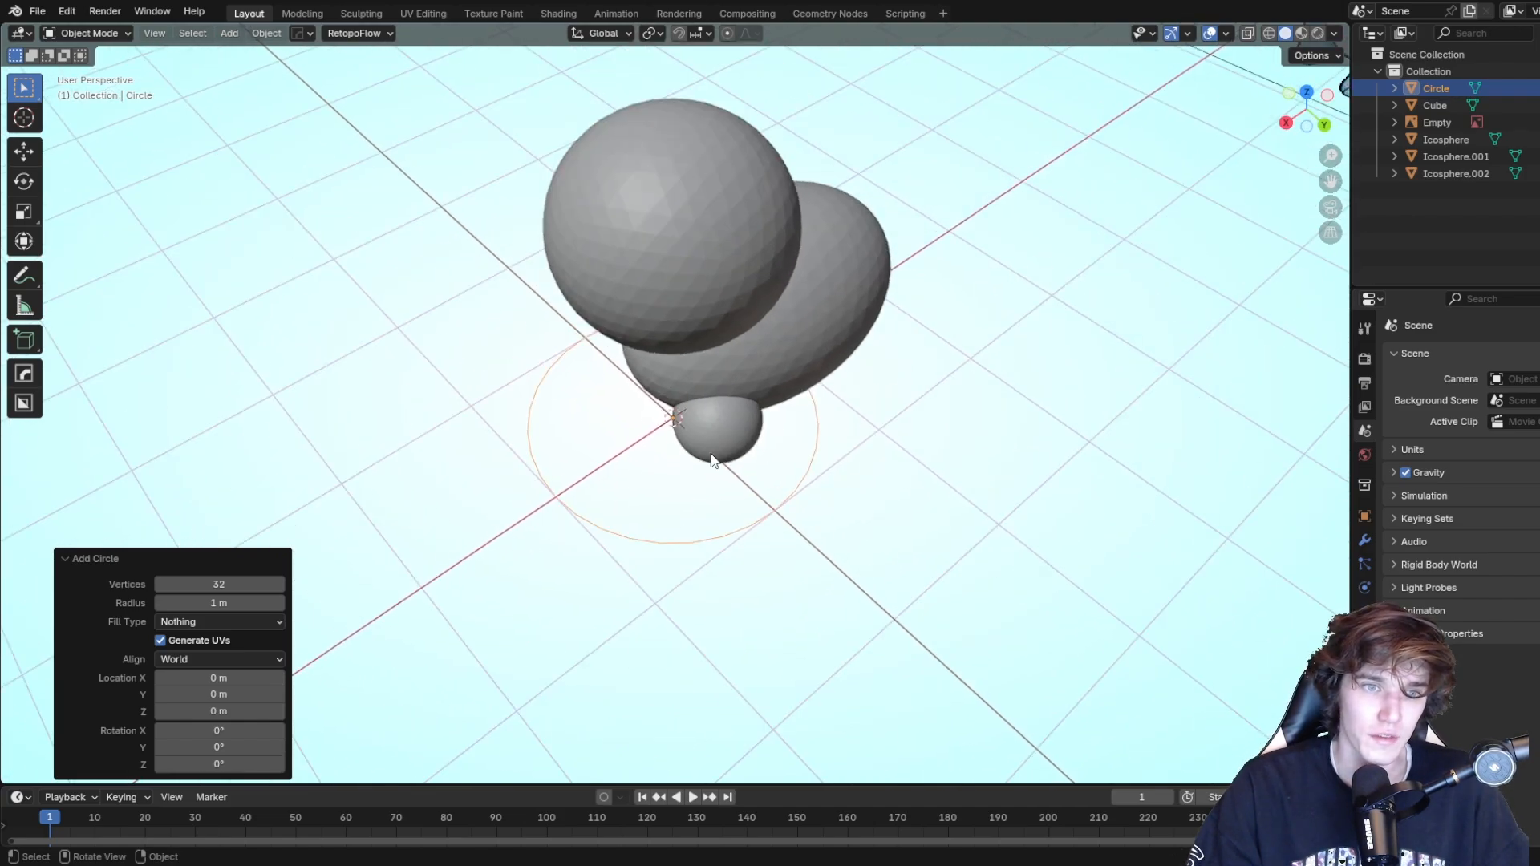
left_click(296, 13)
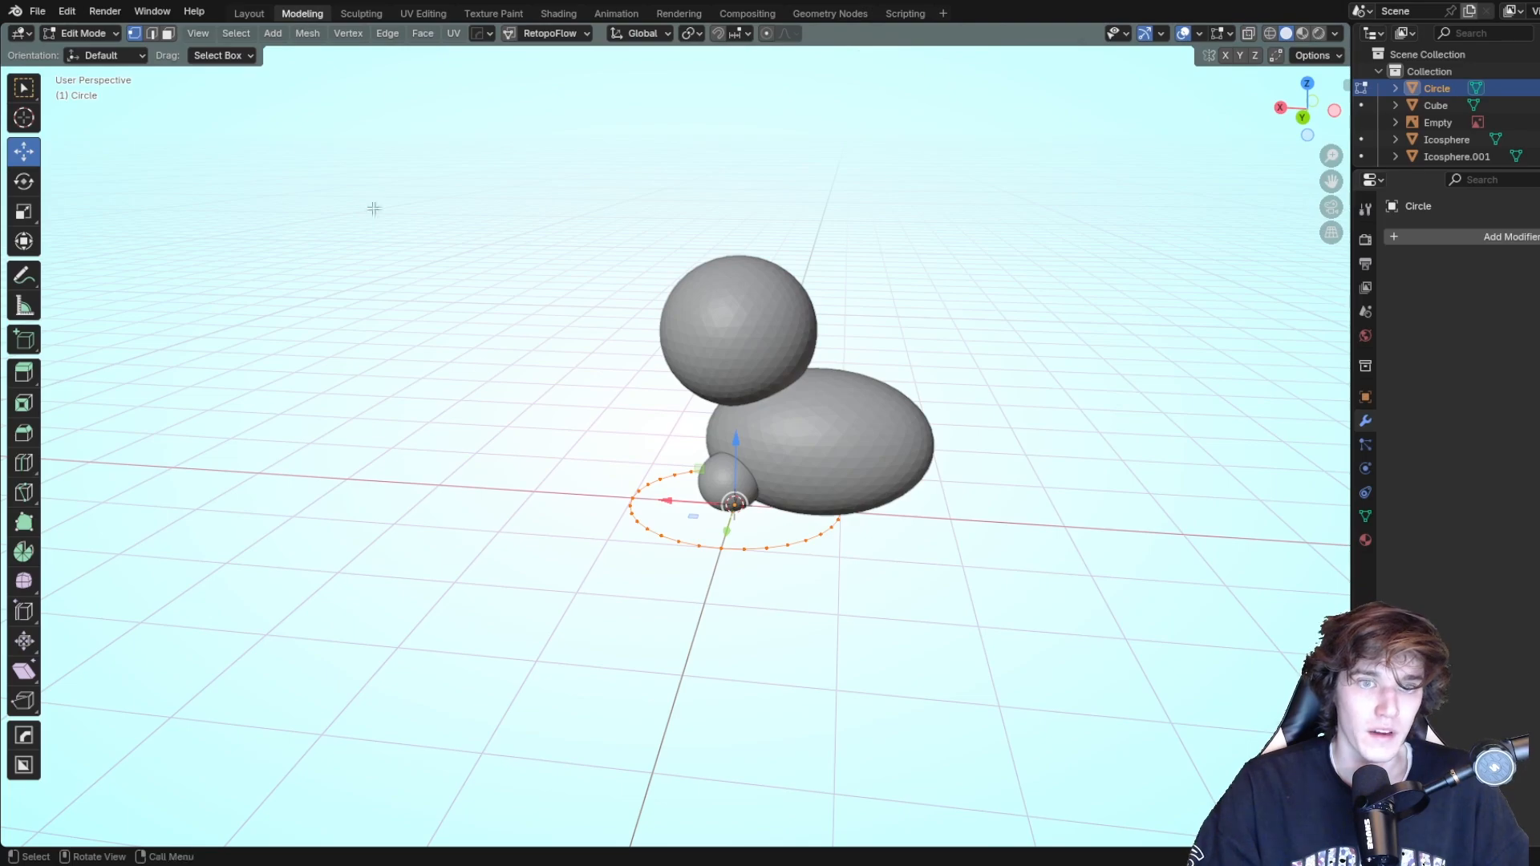
middle_click_drag(679, 517, 853, 496)
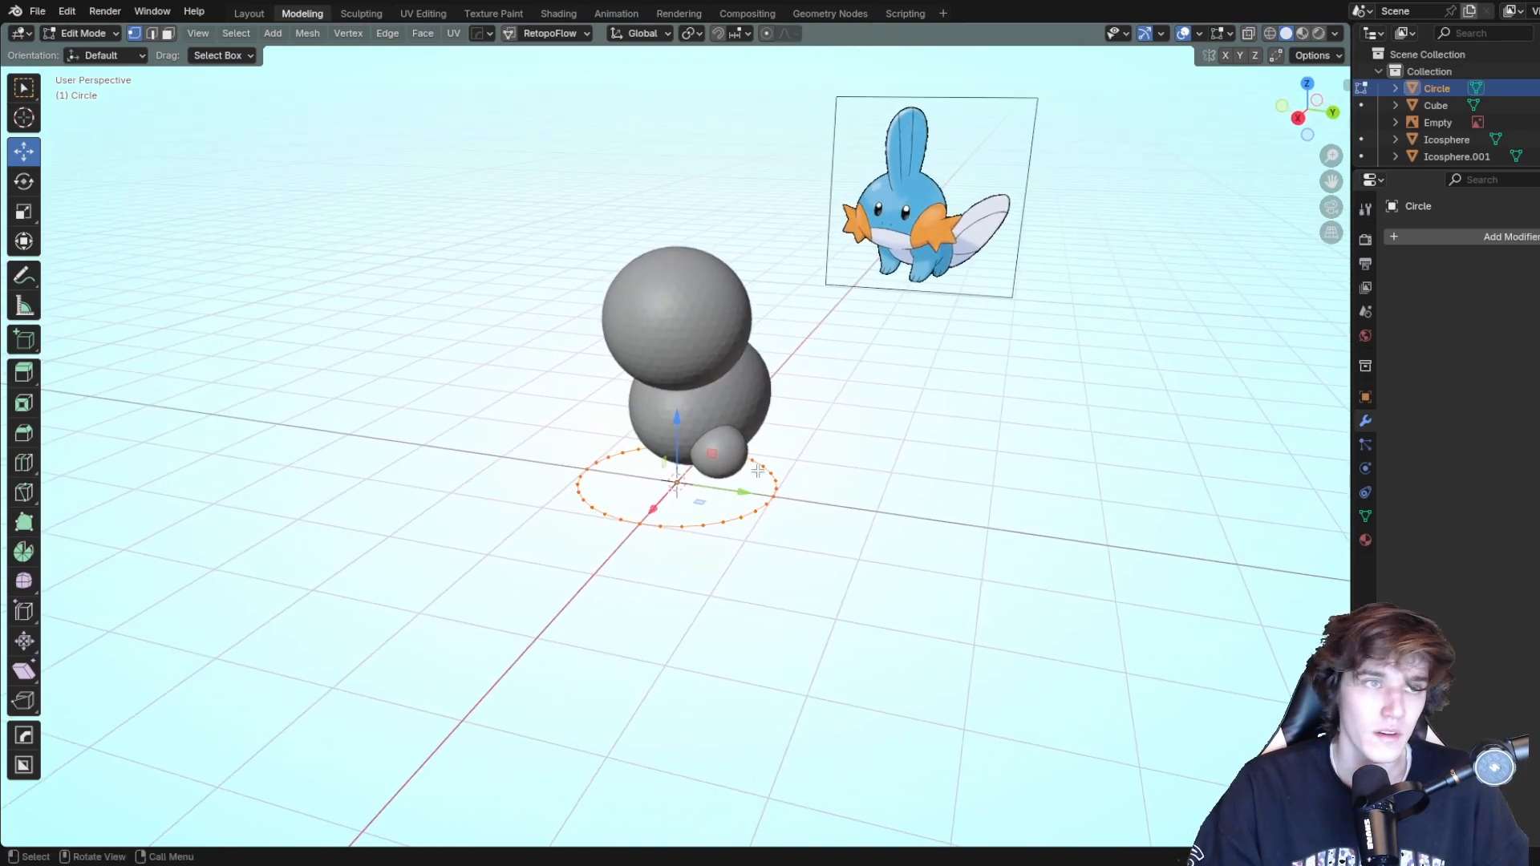
Try Grid Fill on the circle's outline, and undo it.
left_click(425, 34)
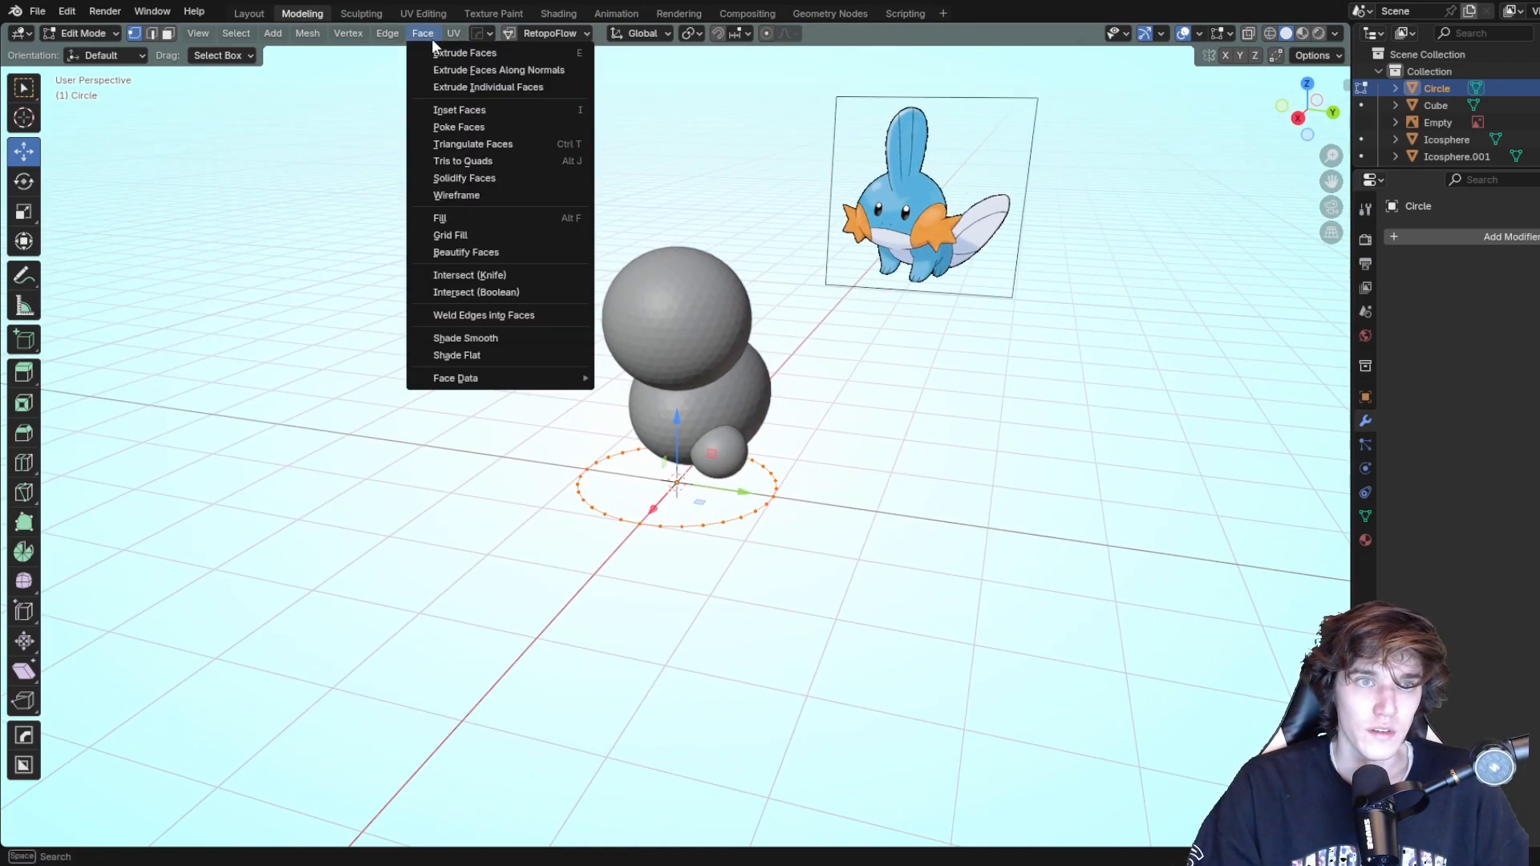
left_click(468, 235)
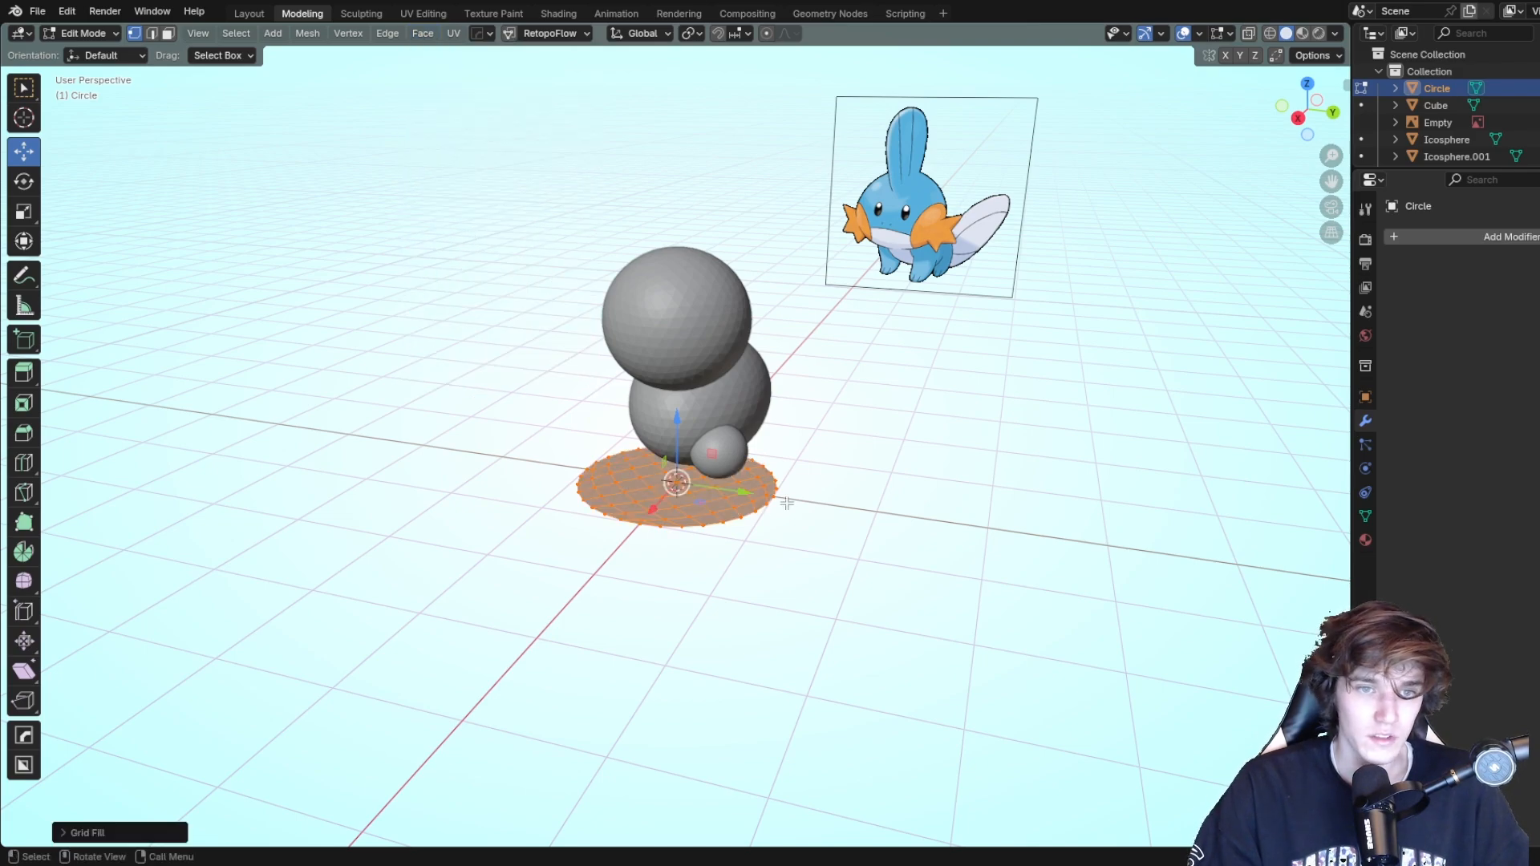
key("ctrl+z")
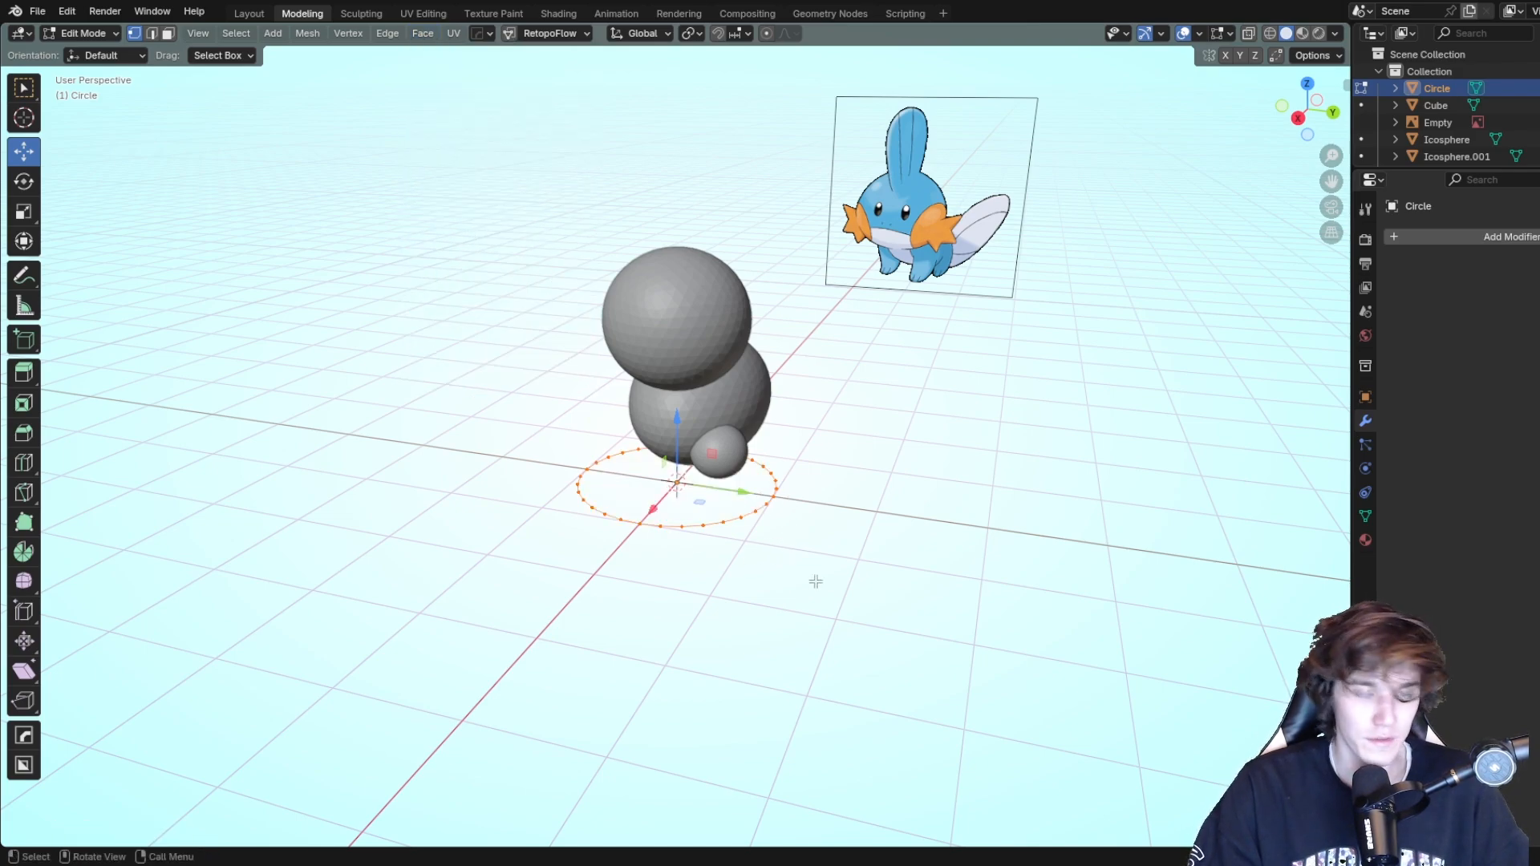
Fill the circle's outline with a single face and move it along positive X, clear of the spheres.
key("f")
scroll(738, 560, "up", 5)
middle_click_drag(743, 560, 765, 543)
key("g")
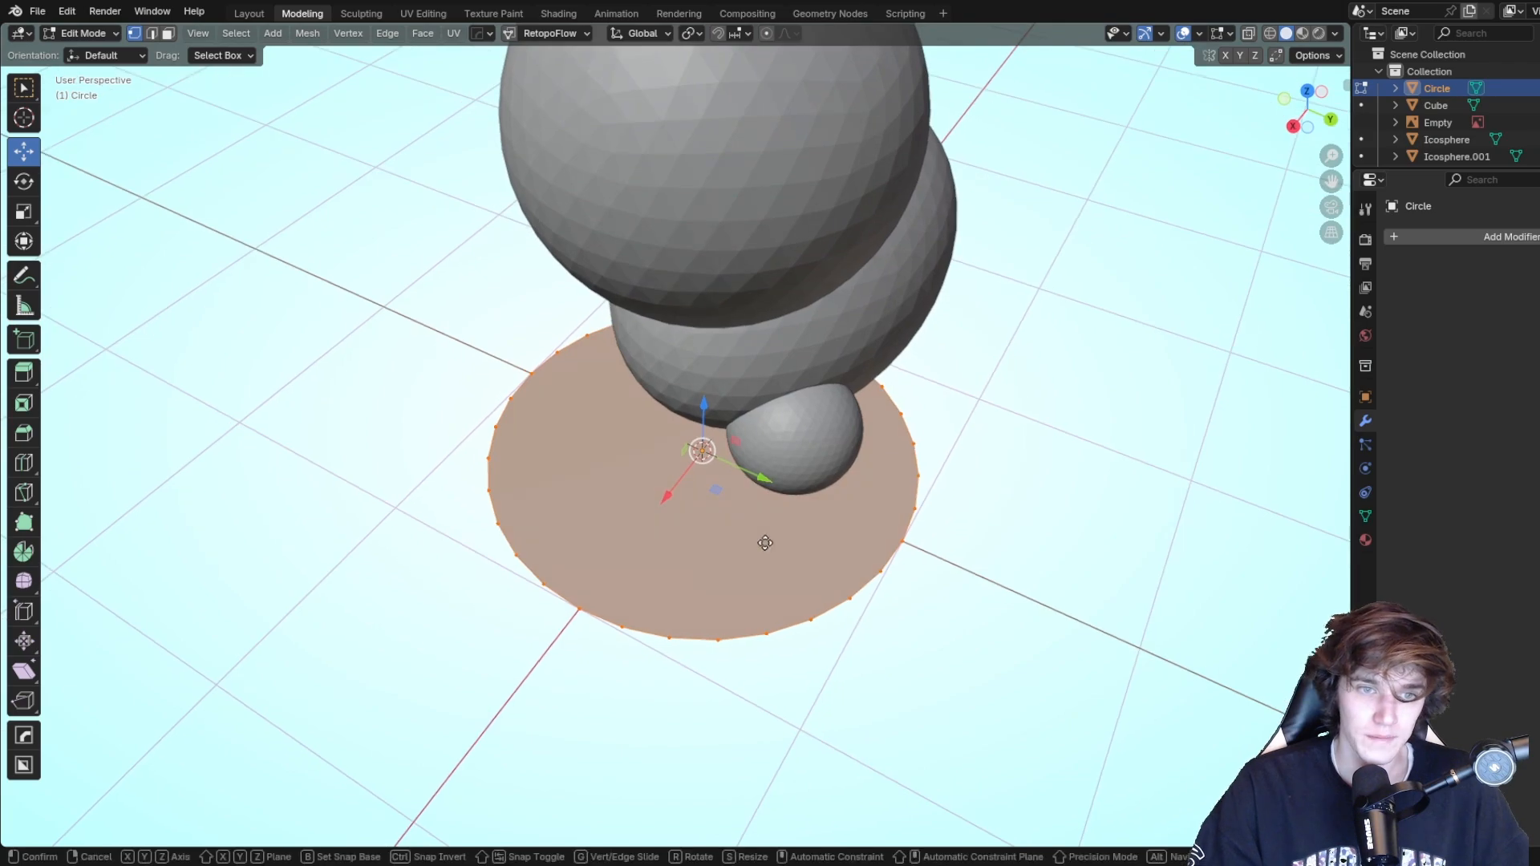
left_click(578, 770)
middle_click_drag(577, 770, 700, 371)
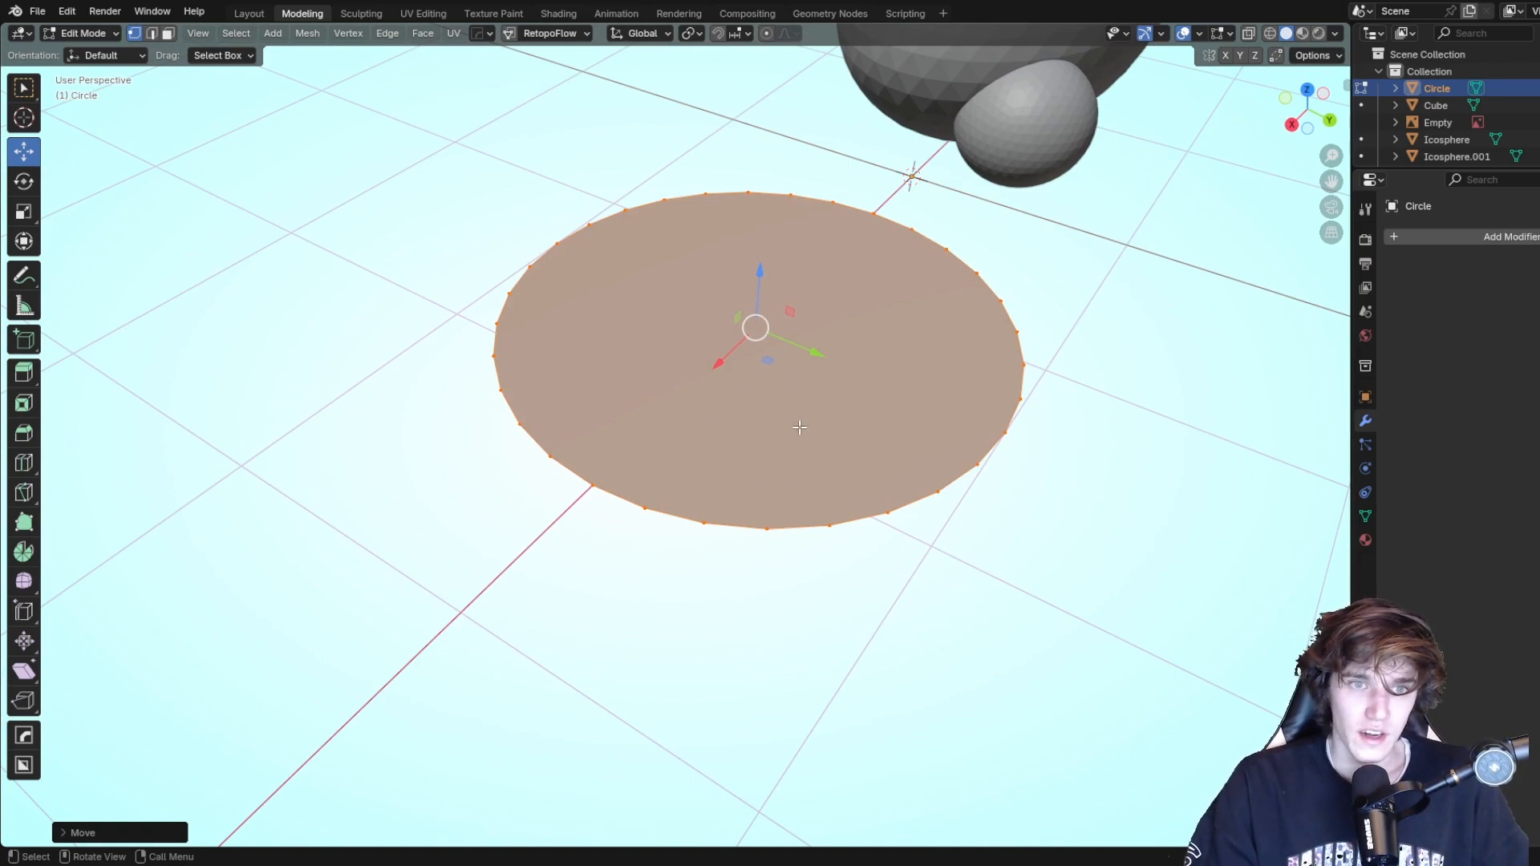
Select the vertices along one side of the filled circle and move them outward to deform the face.
middle_click_drag(799, 426, 1013, 281)
left_click_drag(1014, 281, 725, 628)
key("g")
left_click(1090, 514)
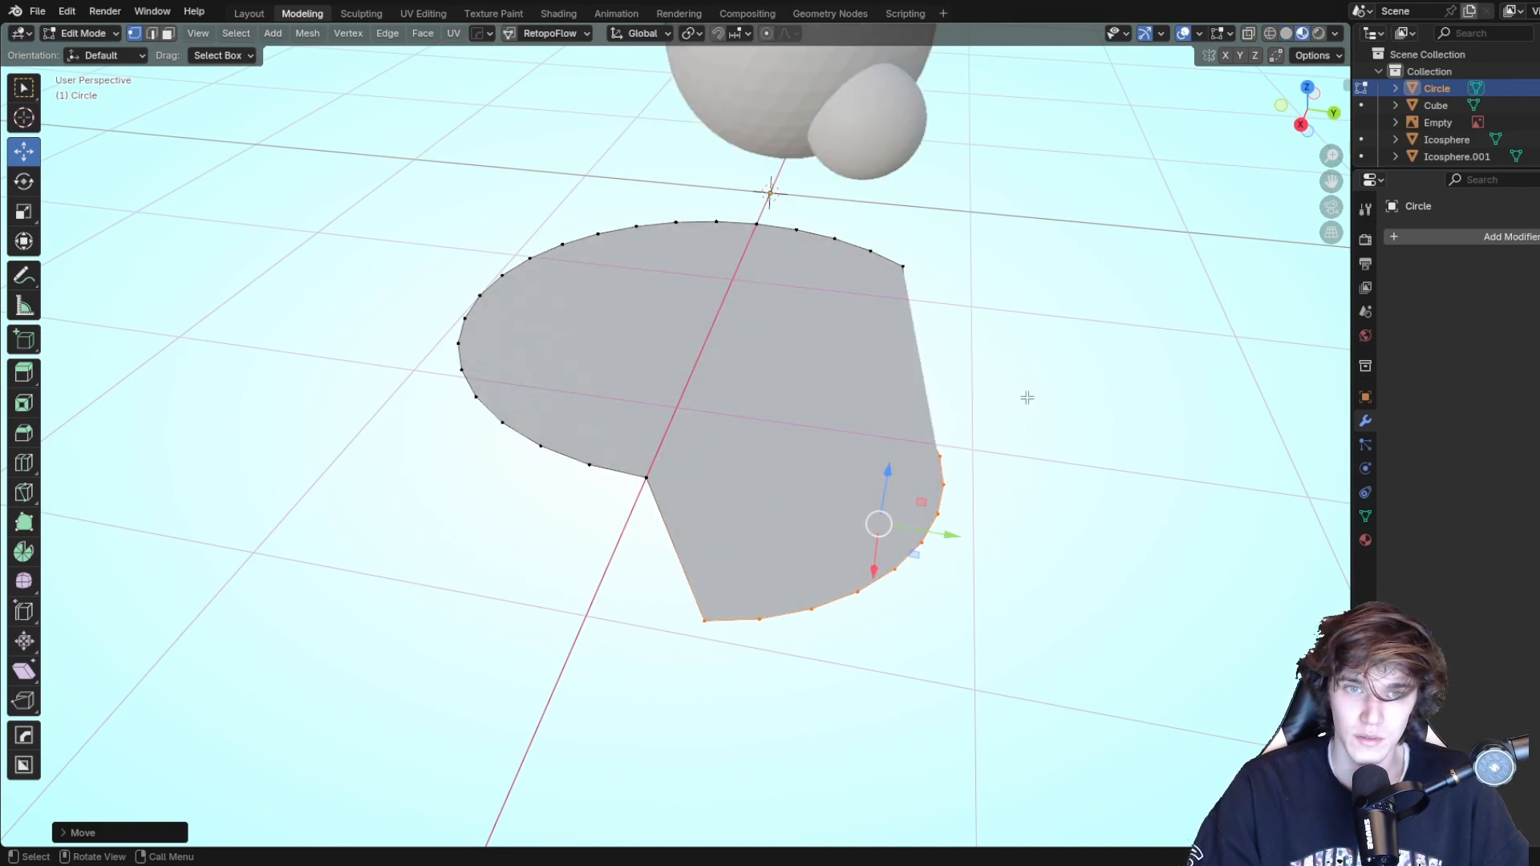
middle_click_drag(1024, 398, 1048, 381)
key("g")
key("x")
left_click(897, 357)
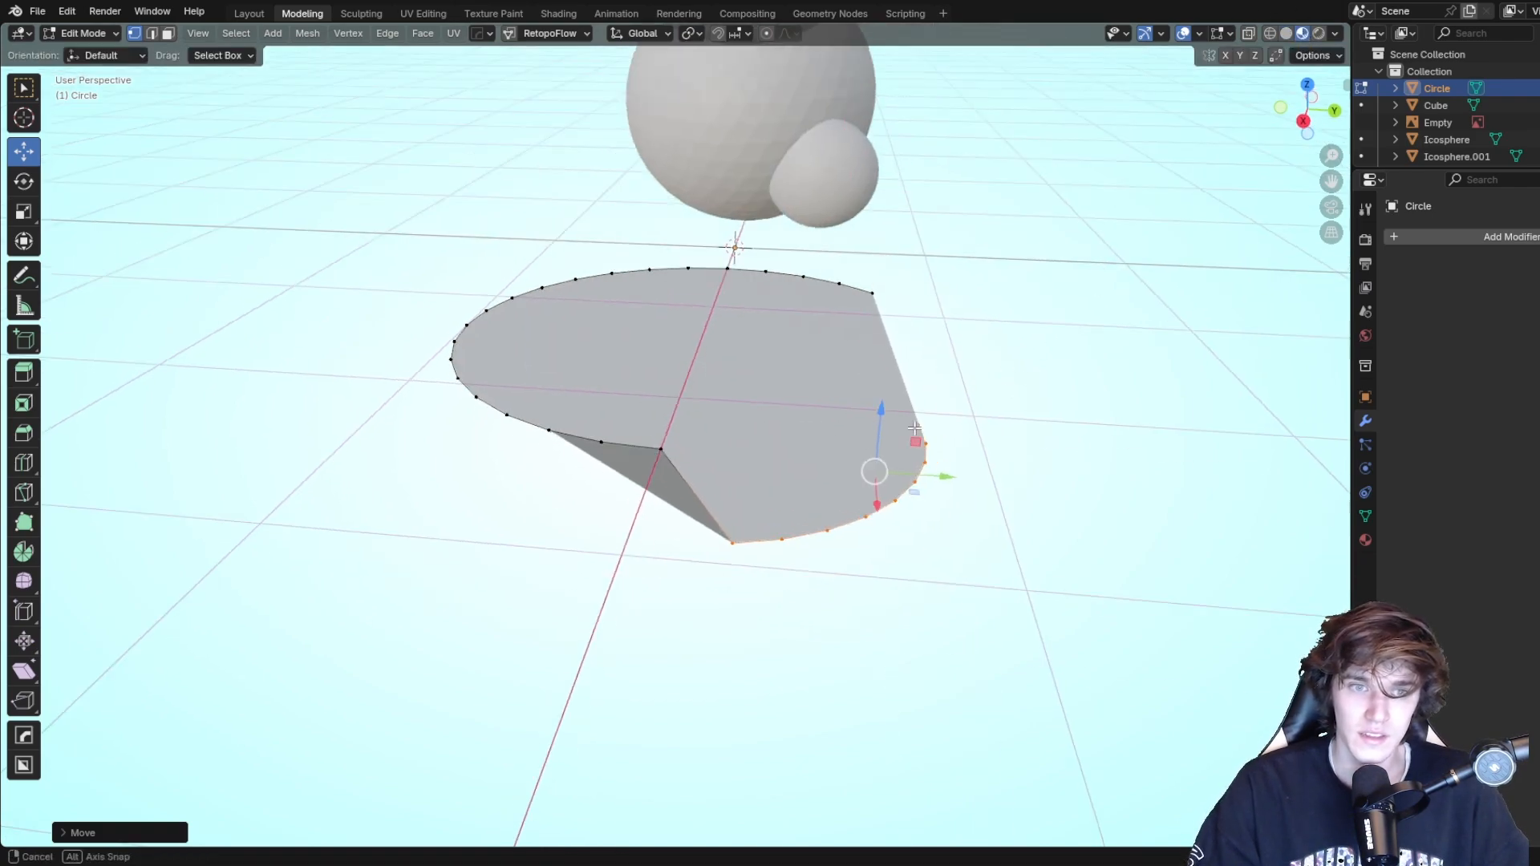
Undo the vertex moves, the circle's move and the single-face fill.
middle_click_drag(874, 461, 950, 457)
key("ctrl+z")
key("ctrl+z")
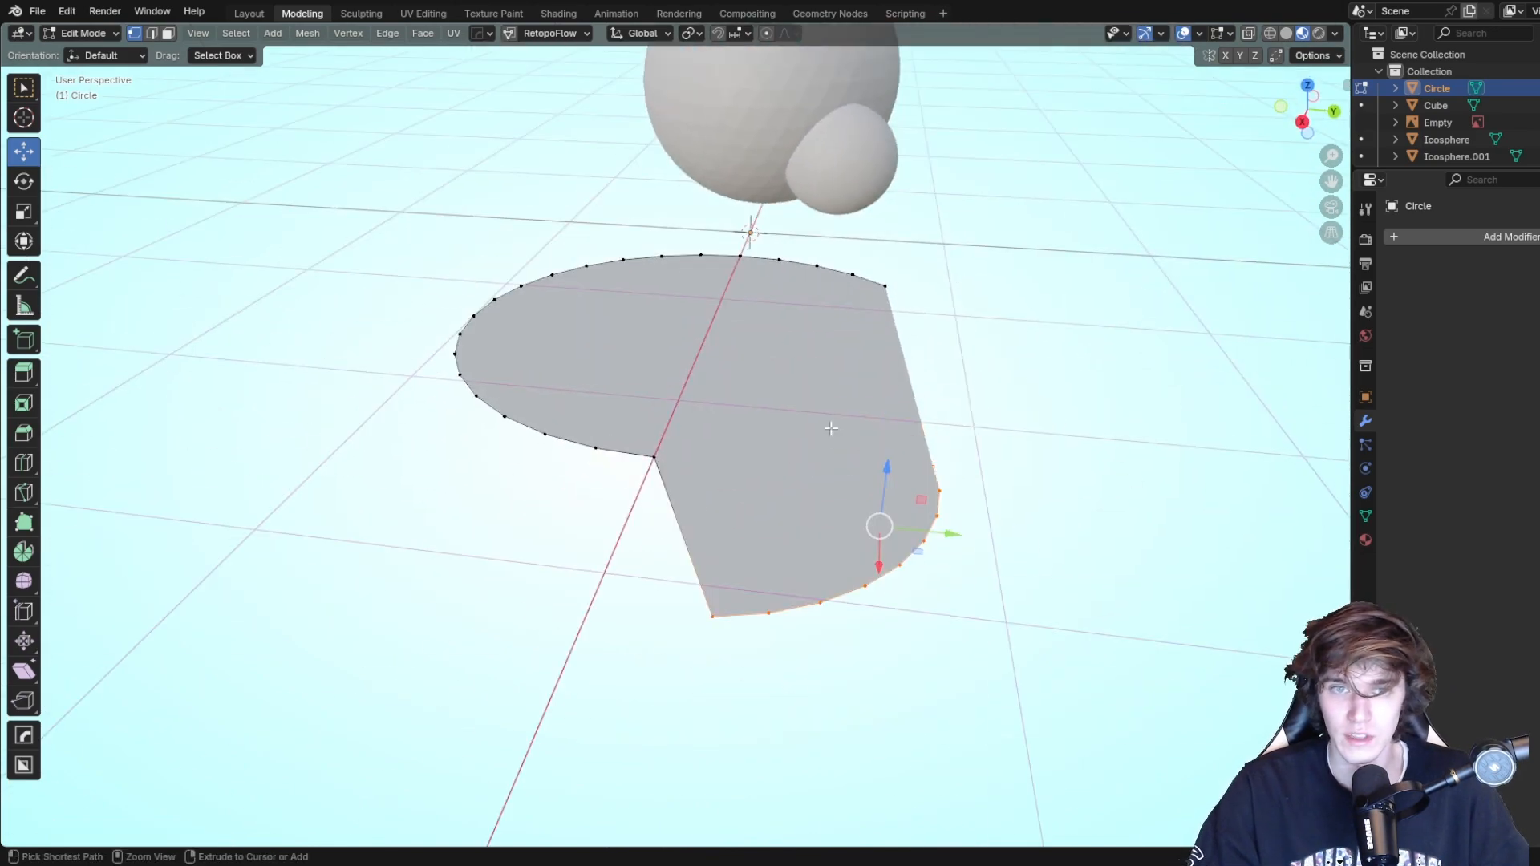
key("ctrl+z")
key("ctrl+z")
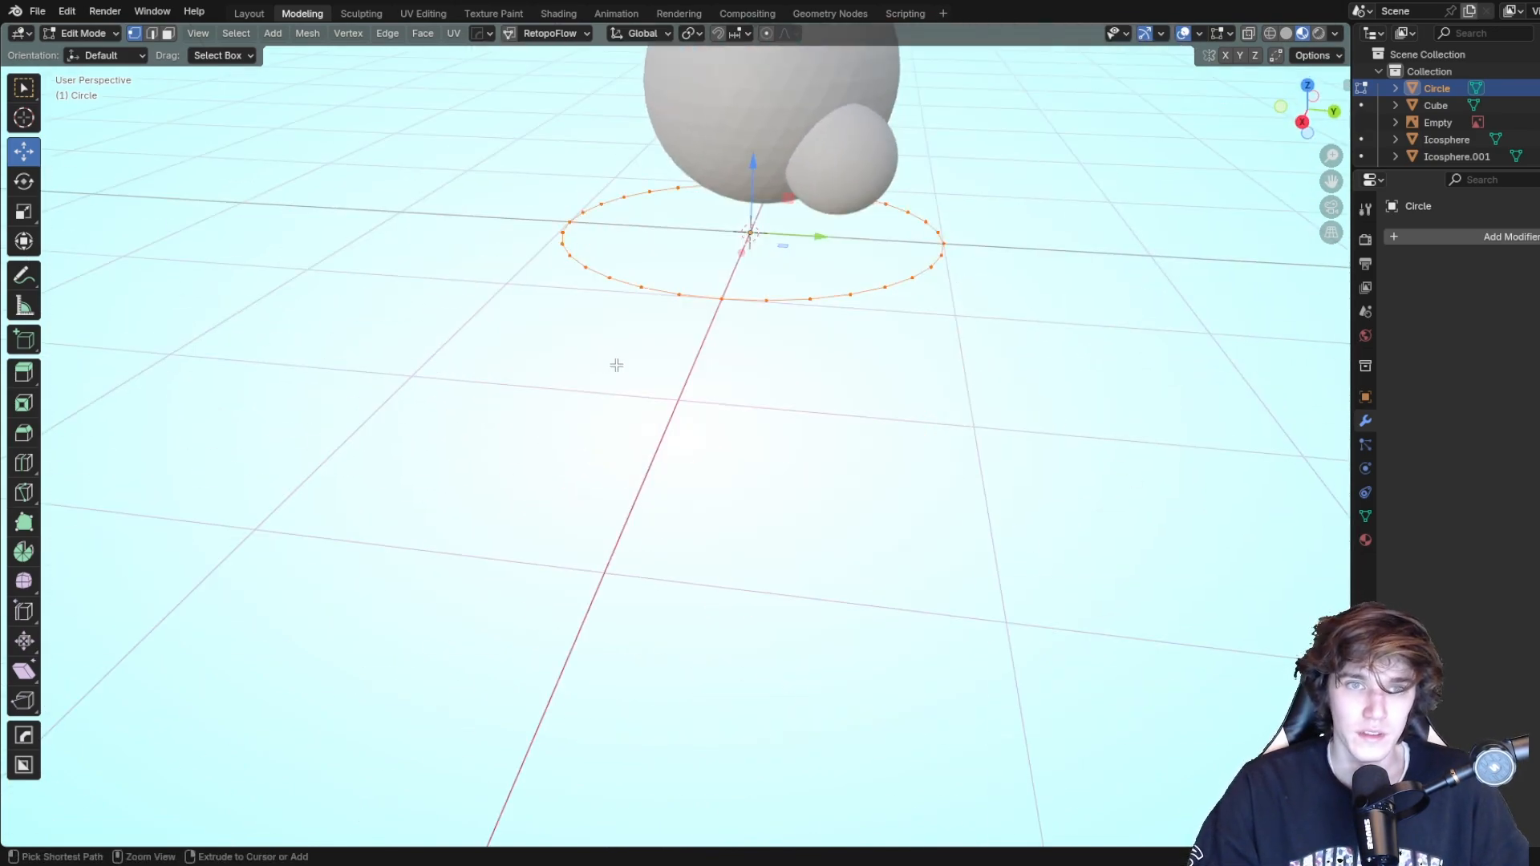
Move the unfilled circle outline along positive X, clear of the spheres.
key("g")
key("z")
left_click(634, 517)
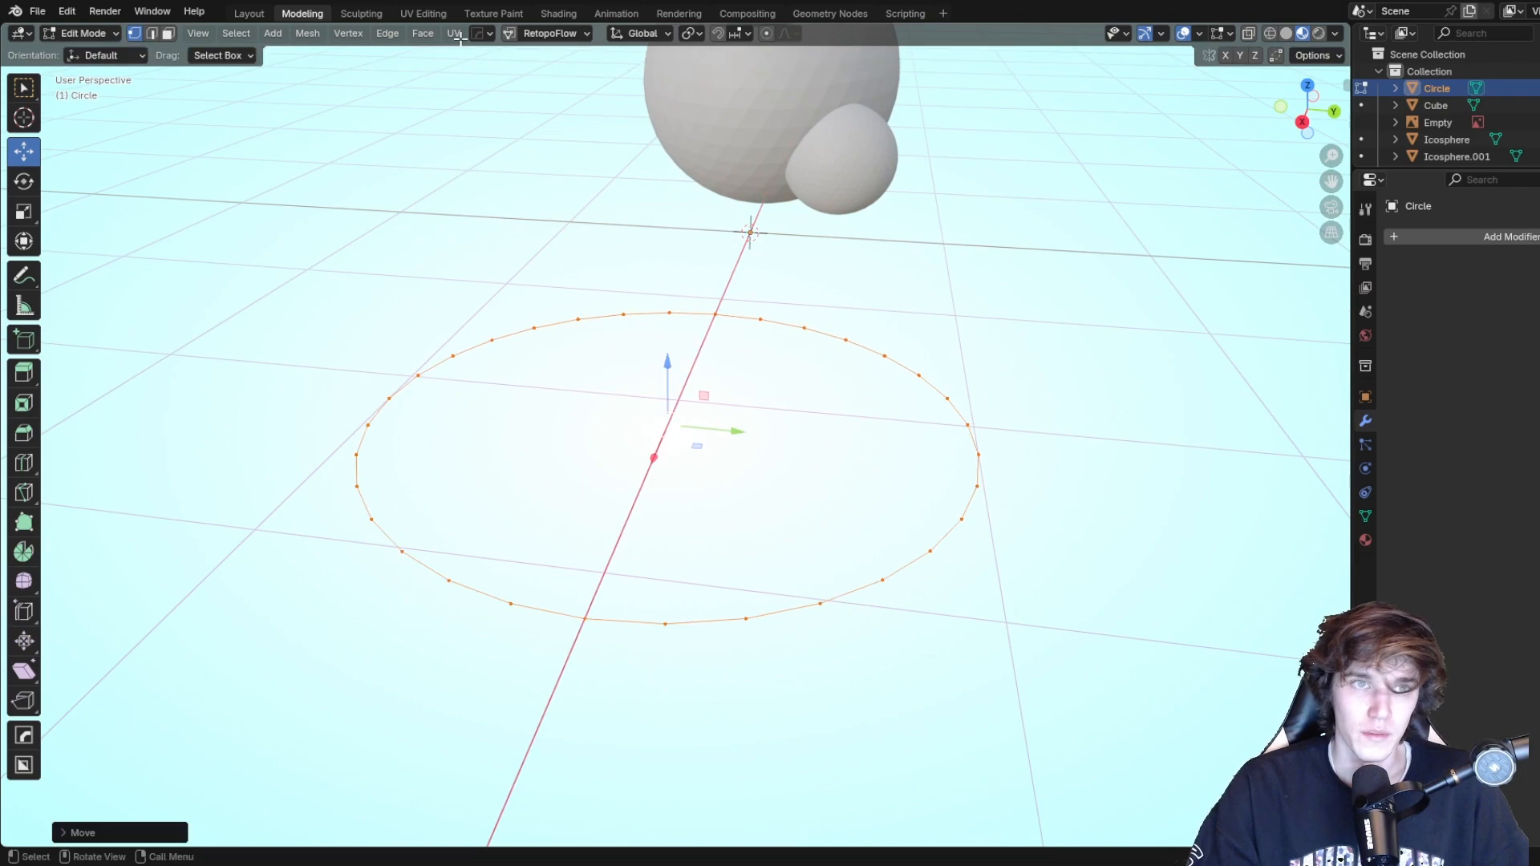
right_click(646, 501)
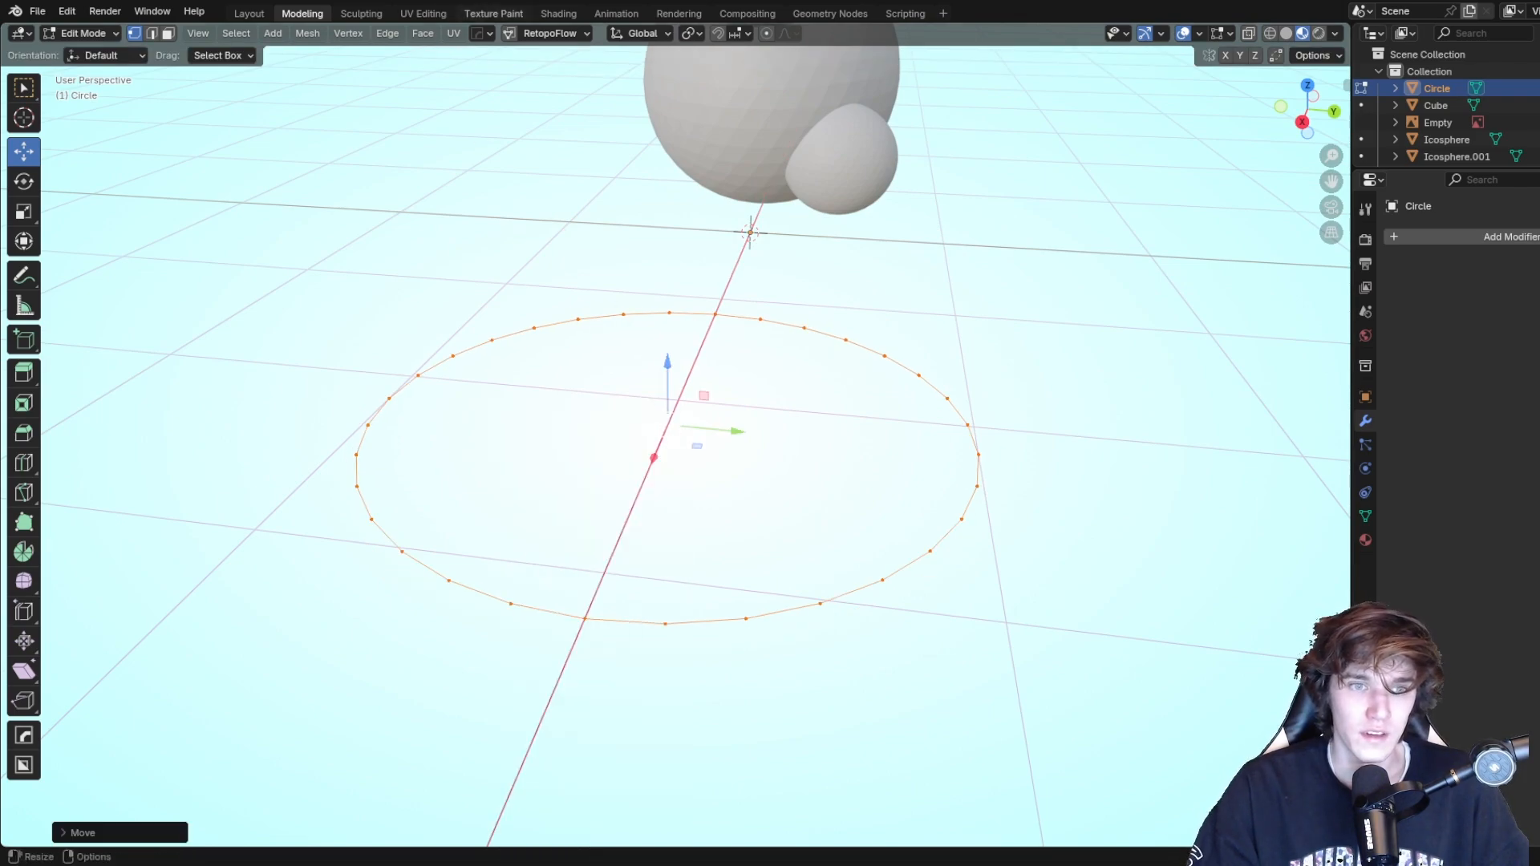
Fill the circle's outline with a grid of faces using Grid Fill.
left_click(418, 33)
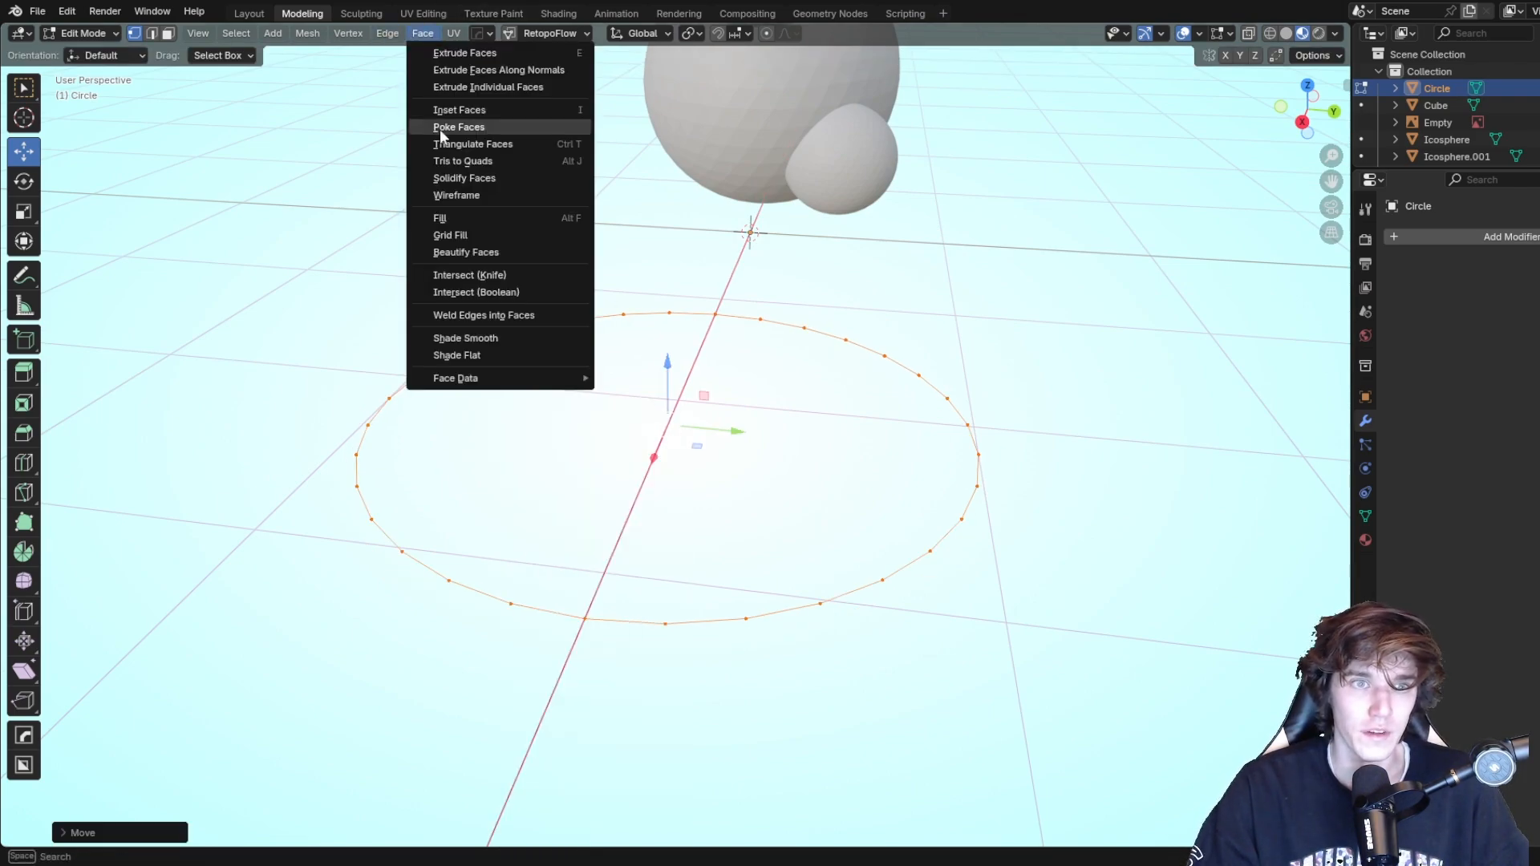
left_click(488, 230)
middle_click_drag(730, 372, 602, 285)
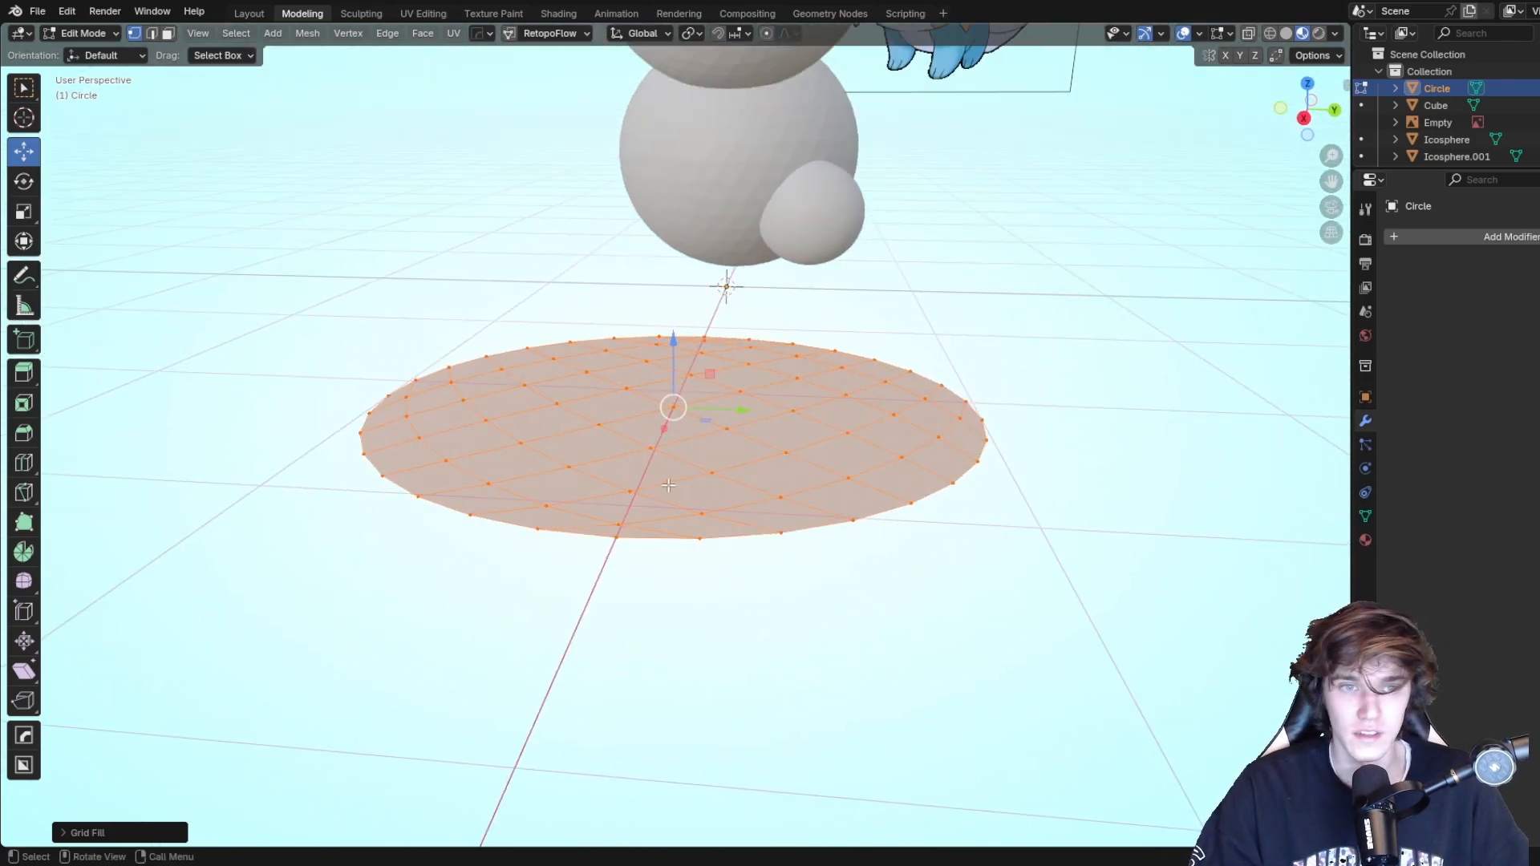
middle_click_drag(668, 485, 880, 371)
scroll(669, 230, "down", 4)
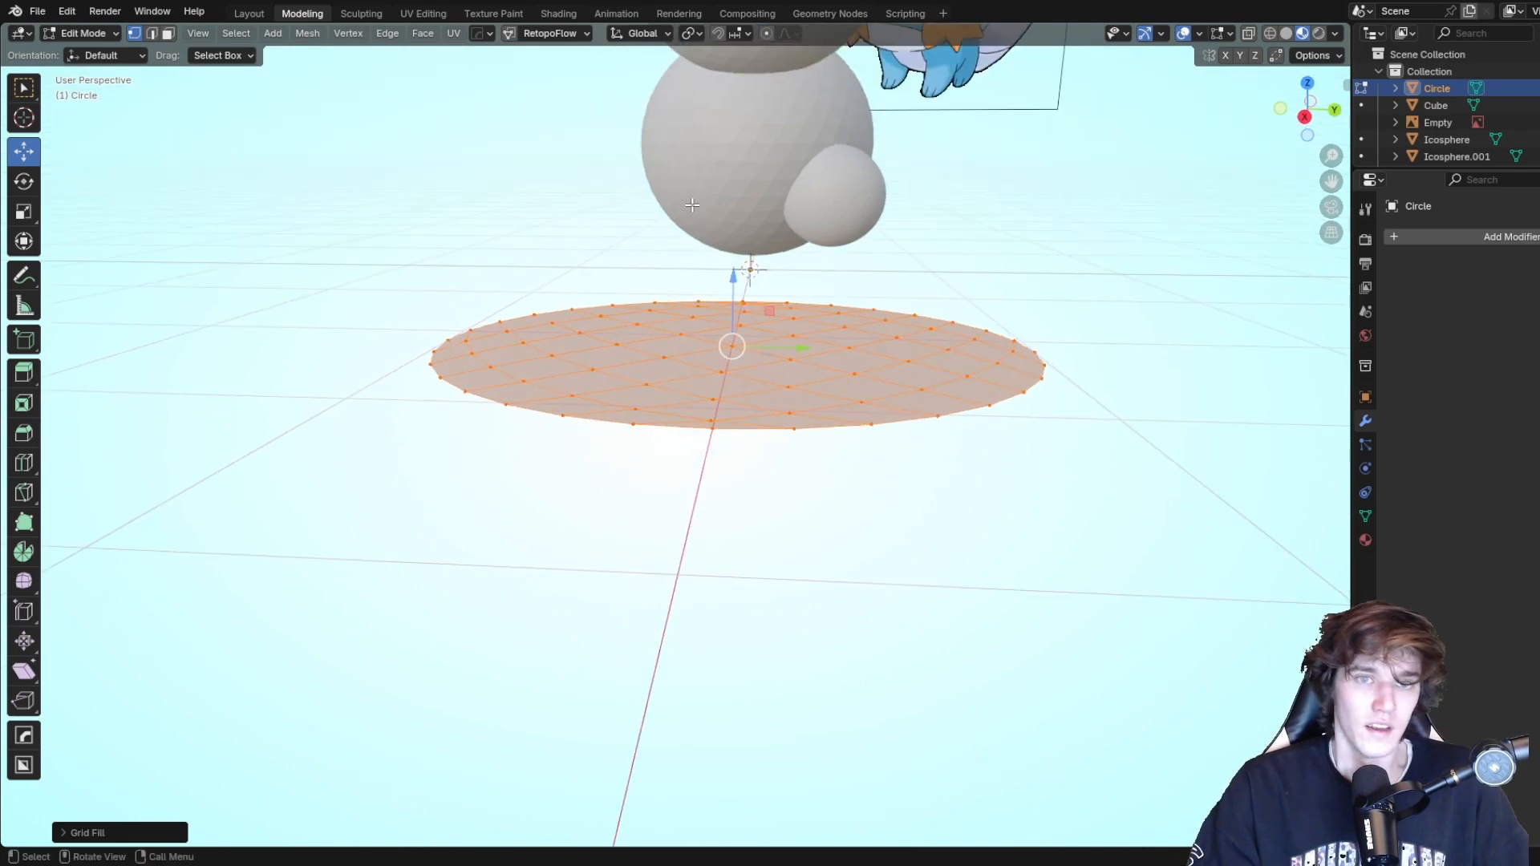
Return to the Layout workspace and rotate the filled circle 90° about the X axis.
left_click(250, 13)
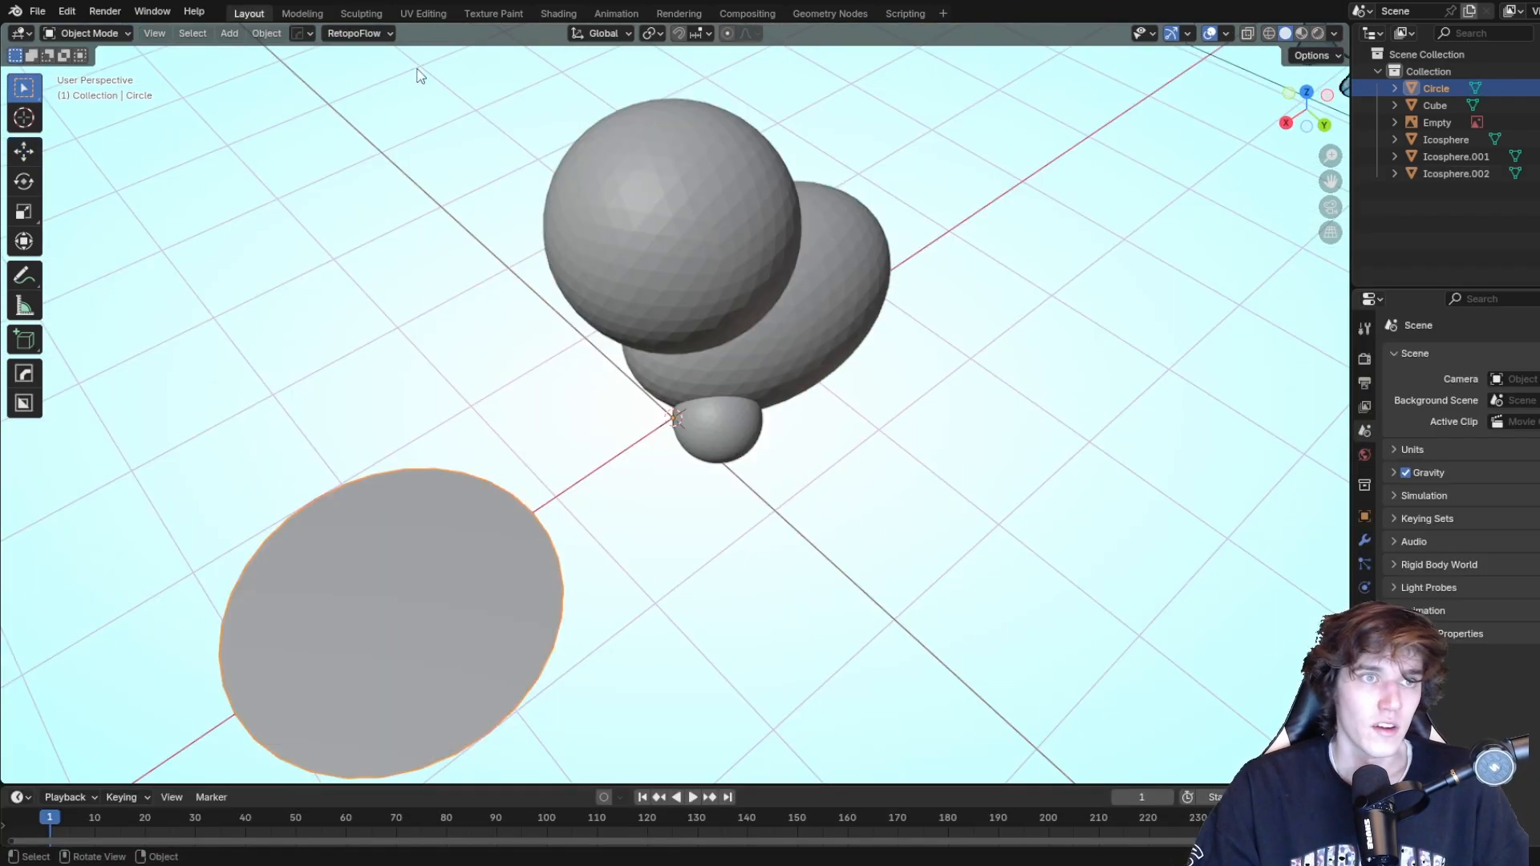
middle_click_drag(662, 284, 708, 229)
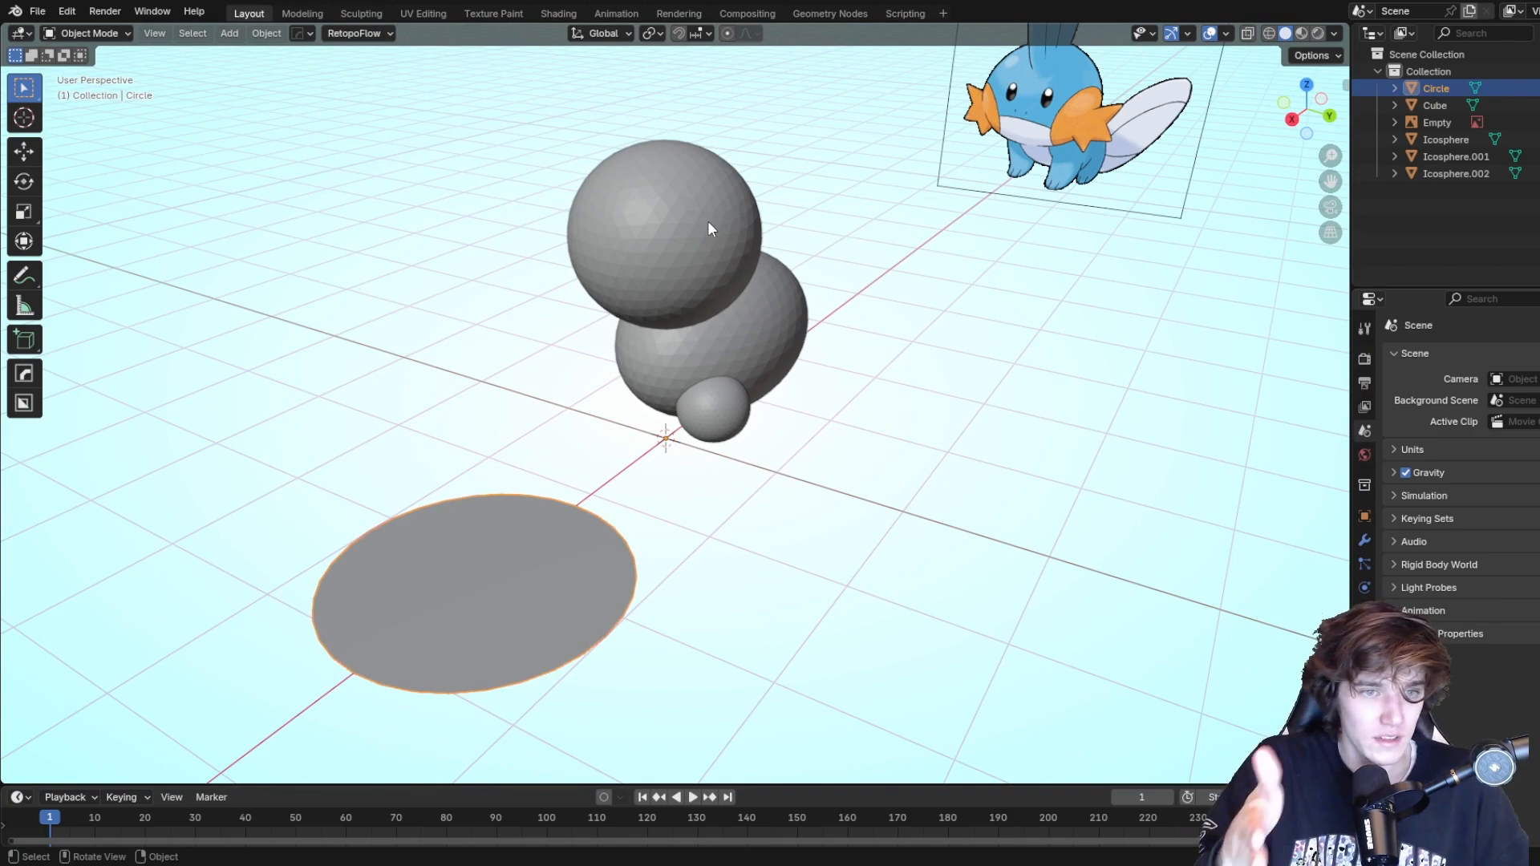
key("r")
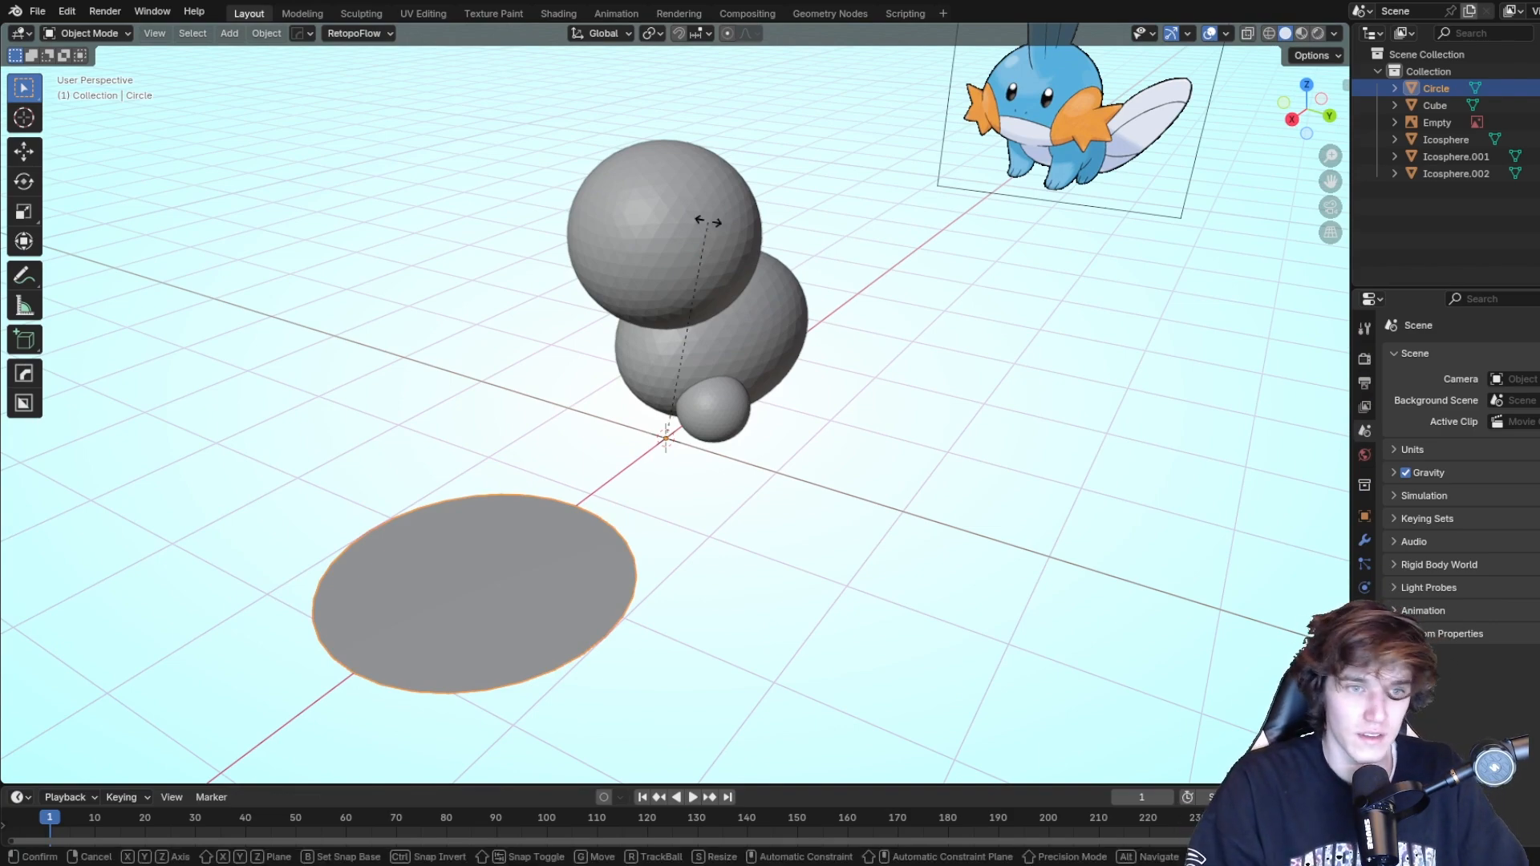
key("x")
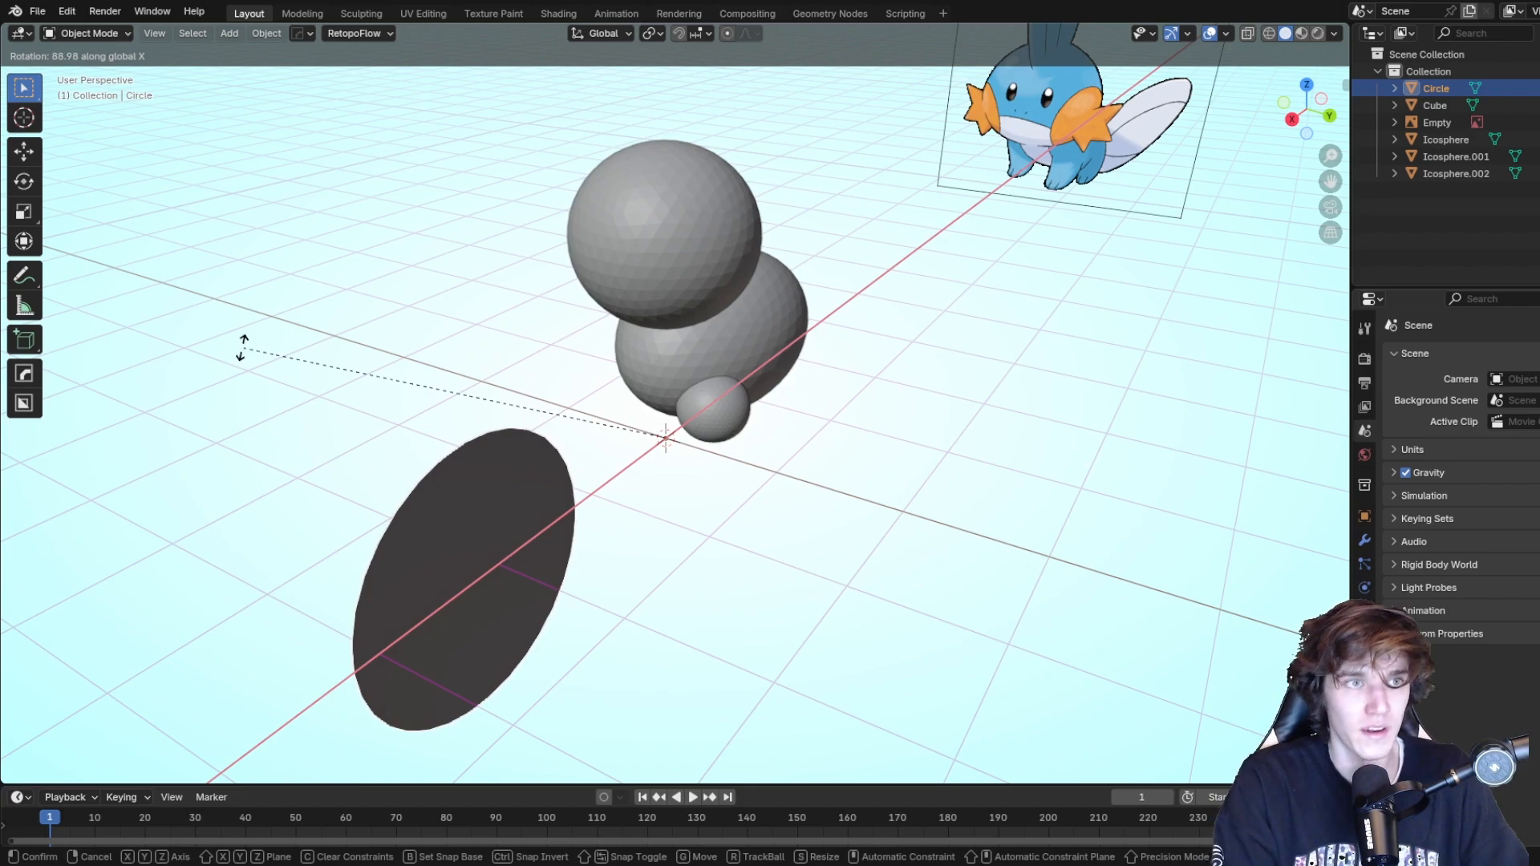
type("90")
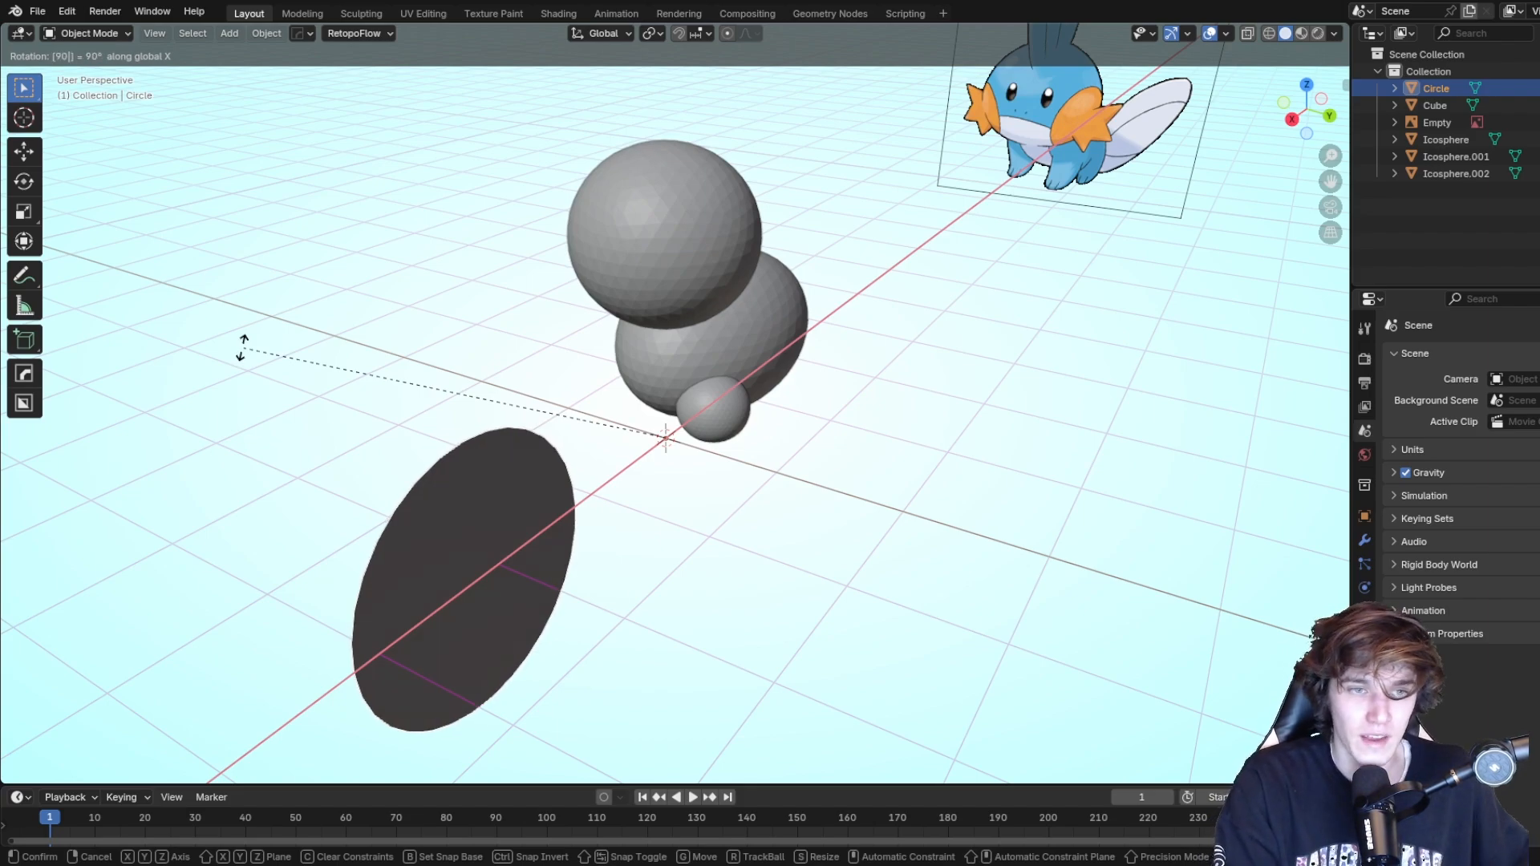
key("Return")
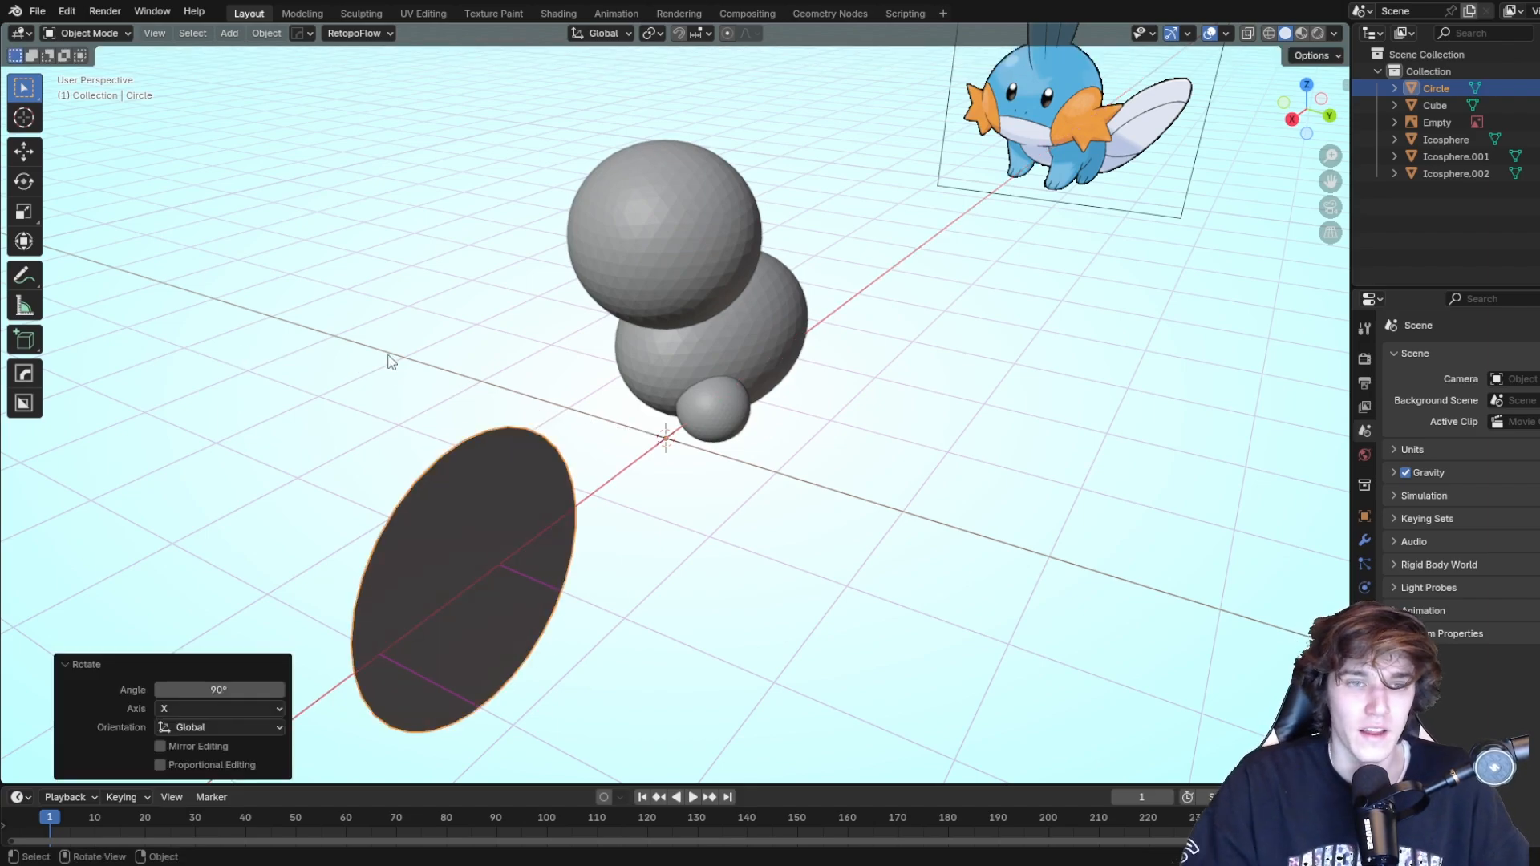
Move the upright disc about 2.21 m up along Z and about 2.27 m along negative X into the head.
middle_click_drag(629, 418, 685, 295)
middle_click_drag(685, 491, 701, 450)
key("g")
key("z")
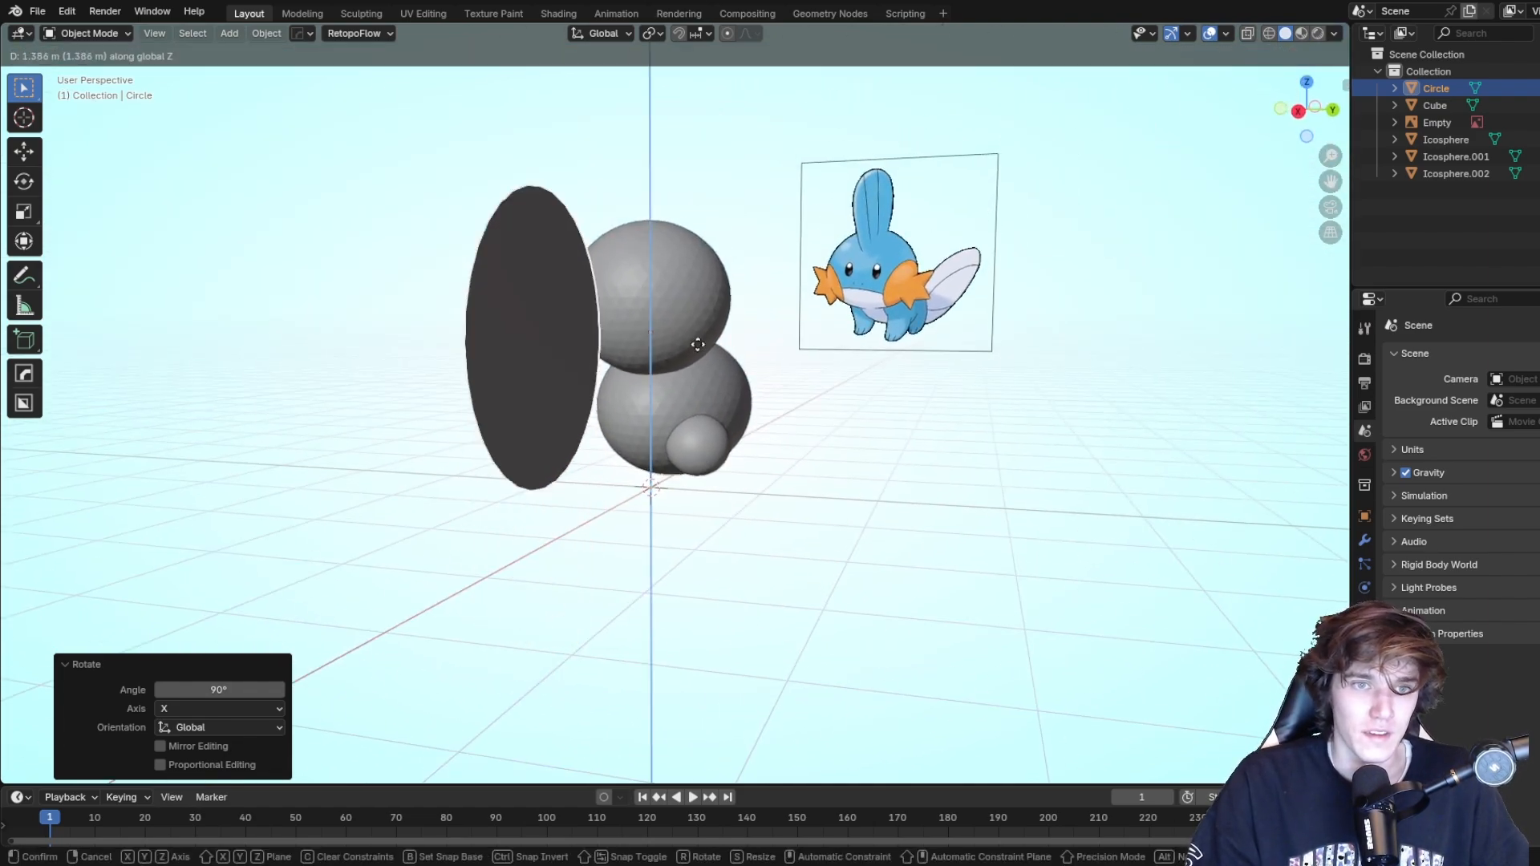
left_click(672, 267)
key("g")
key("x")
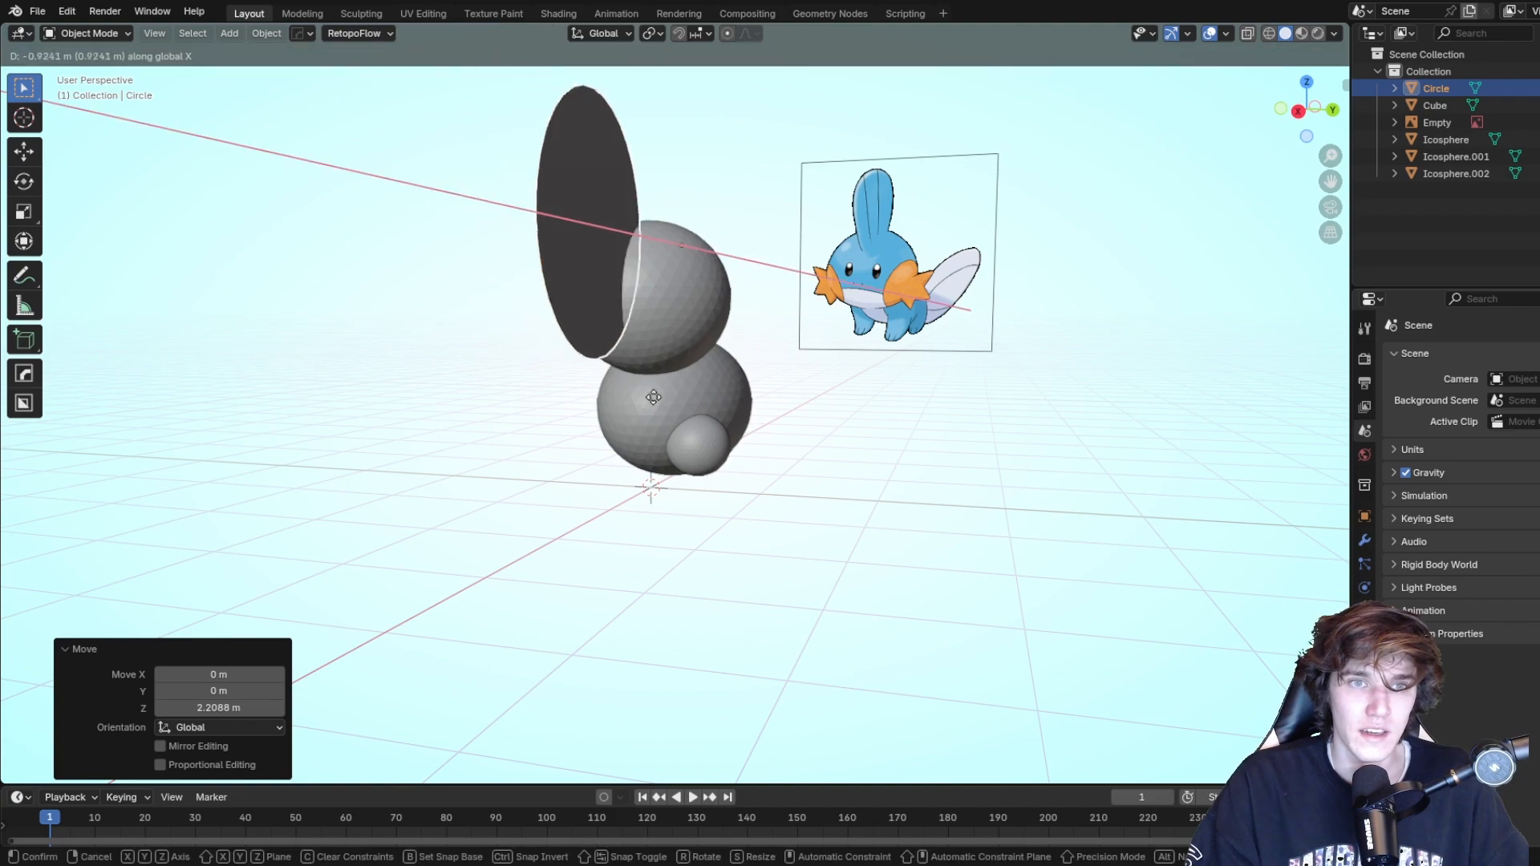
left_click(700, 354)
Scale the disc uniformly by about 0.856, and narrow it along X by about 0.858.
key("s")
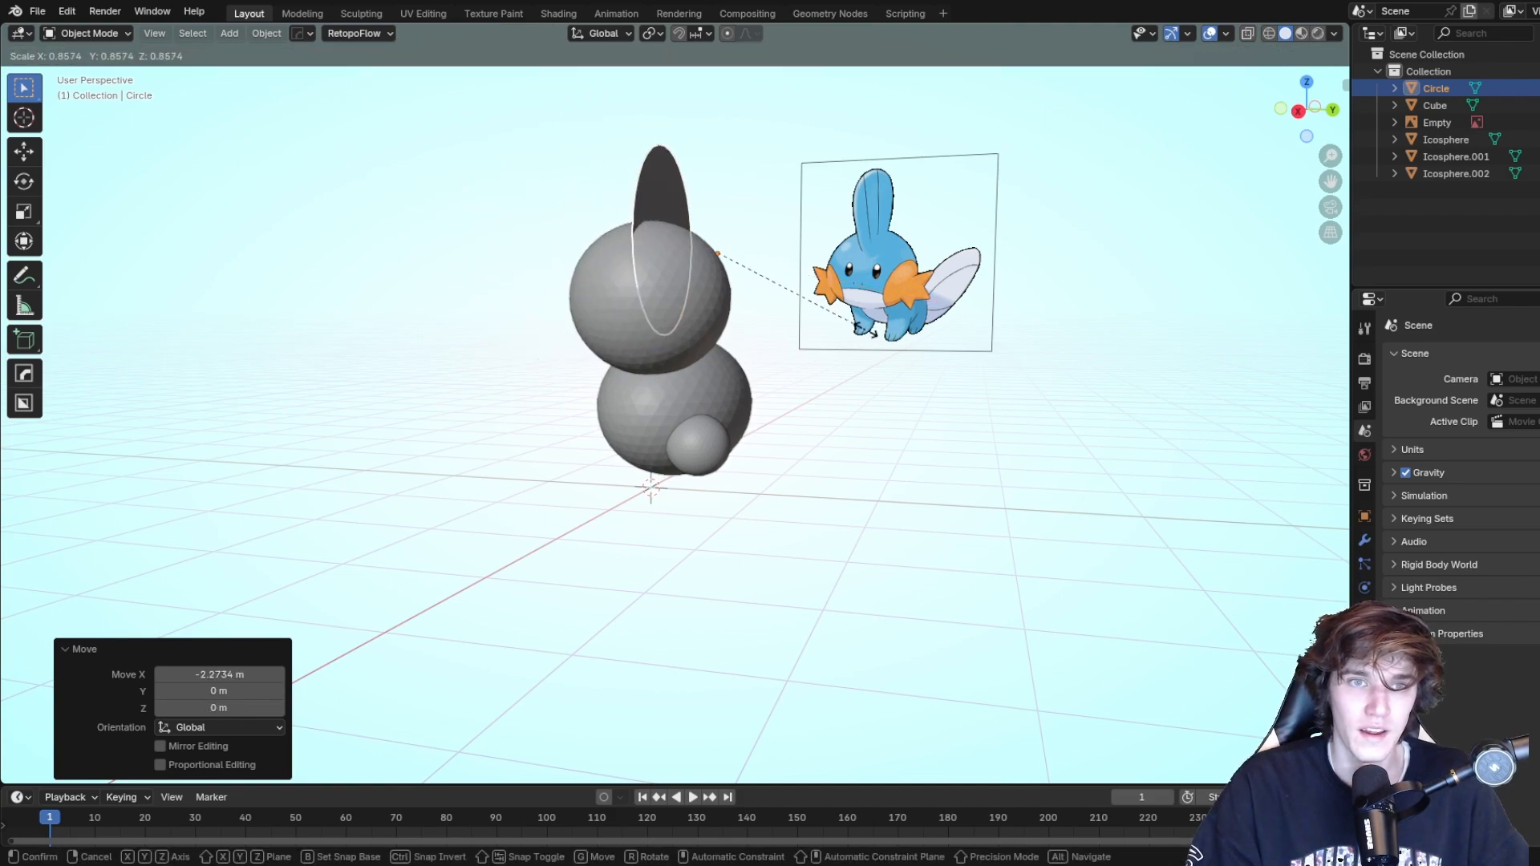
left_click(874, 333)
middle_click_drag(874, 332, 910, 324)
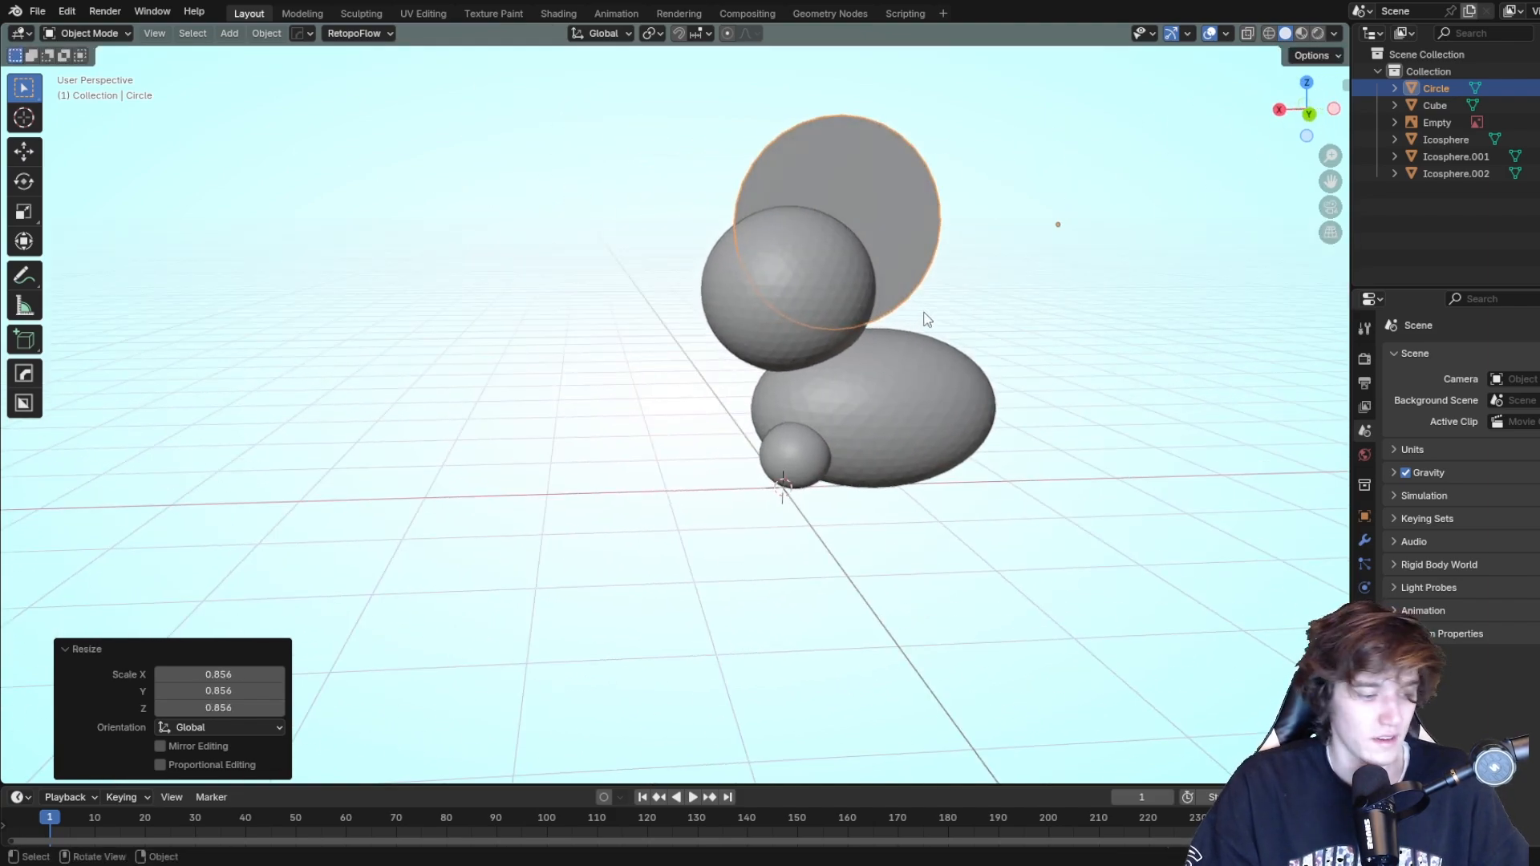
key("s")
key("x")
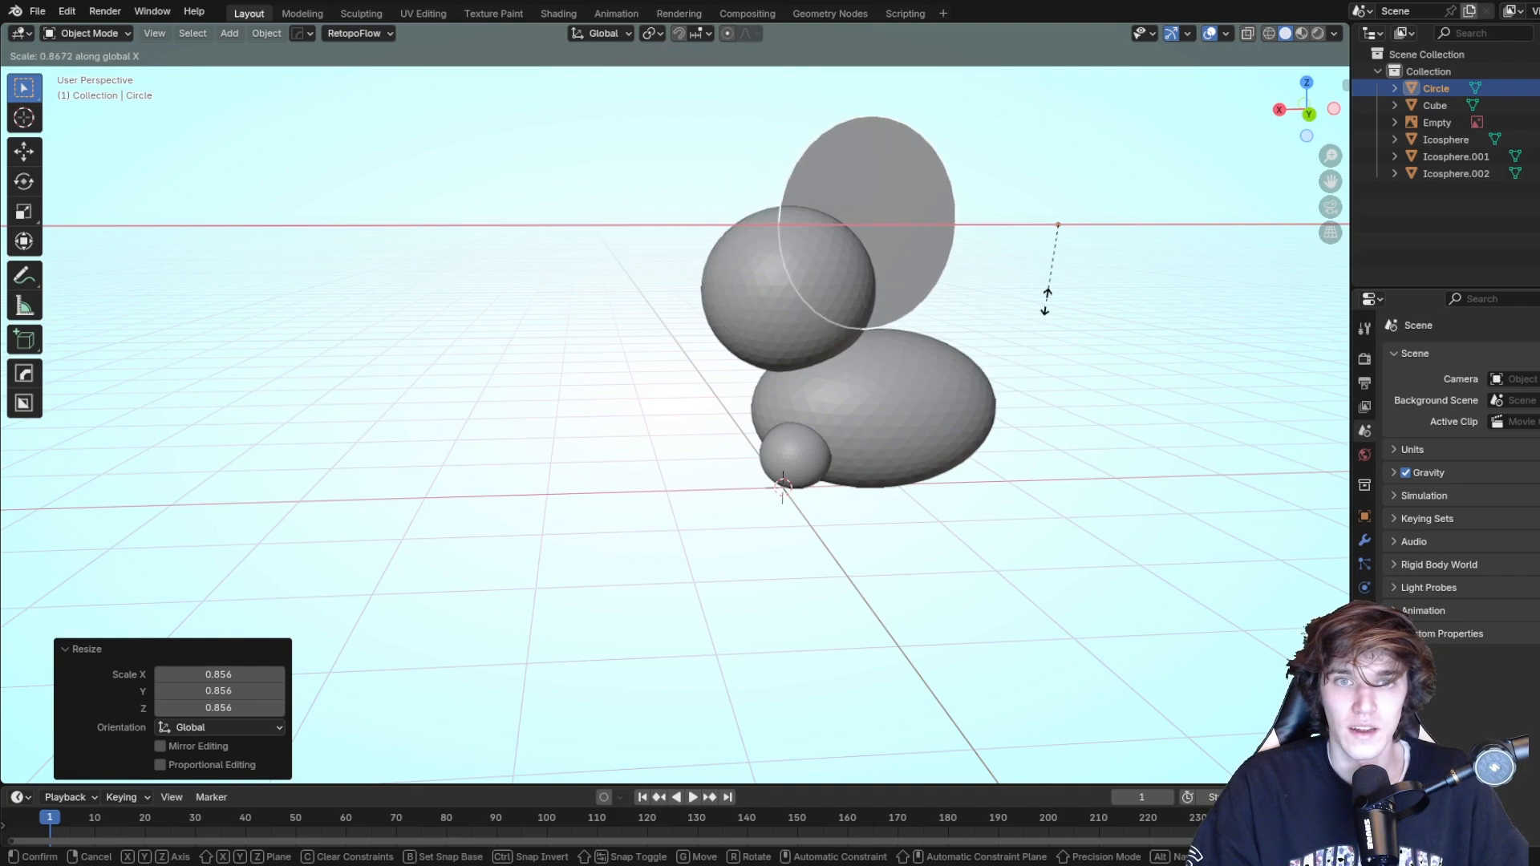
left_click(1051, 303)
Narrow the head fin disc along the X axis by a factor of about 0.876.
middle_click_drag(1059, 305, 883, 341)
key("s")
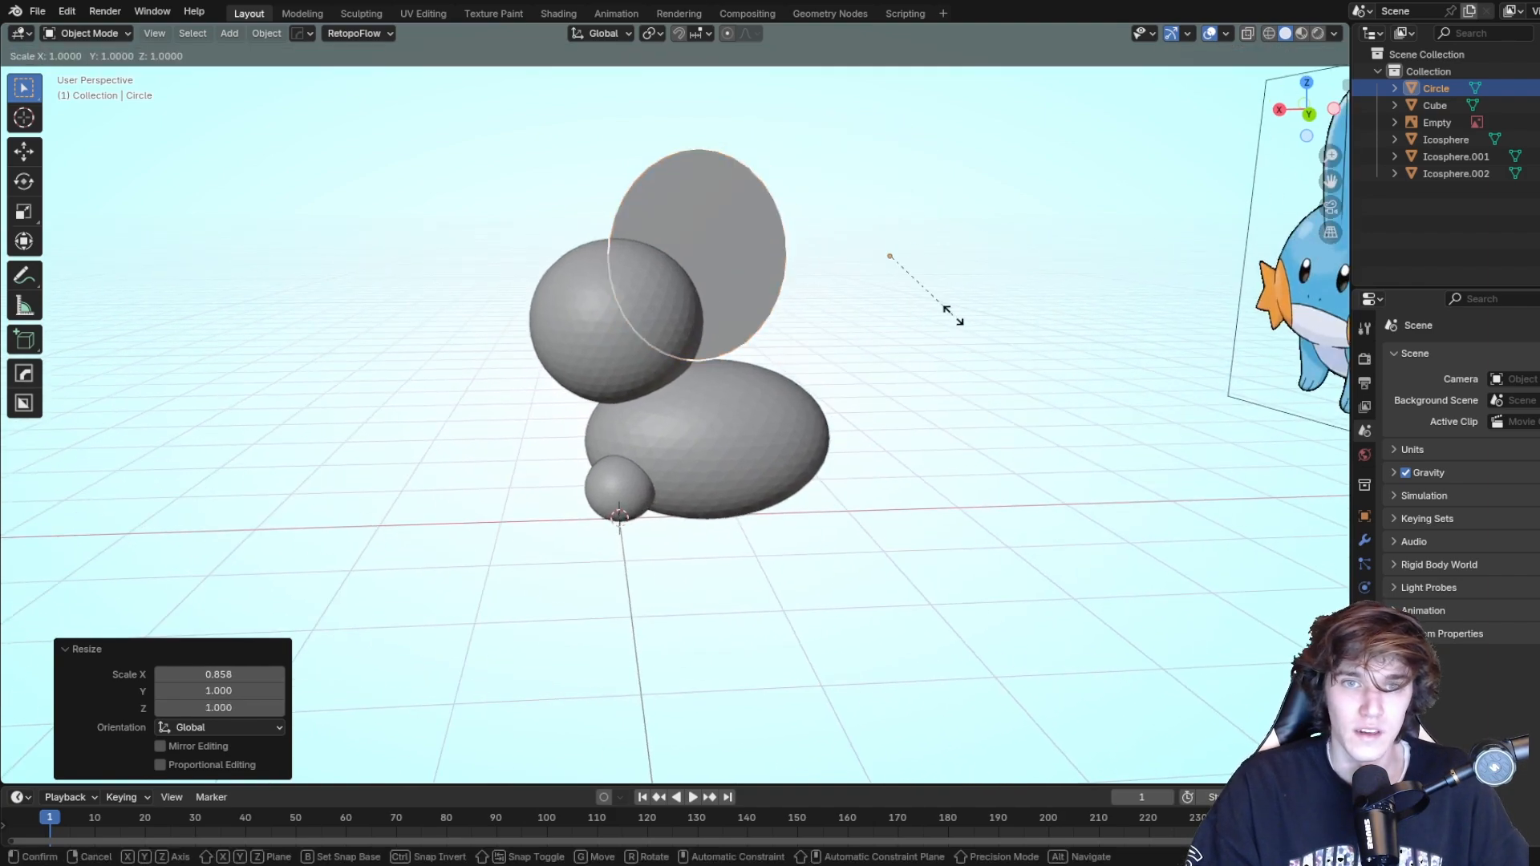
key("x")
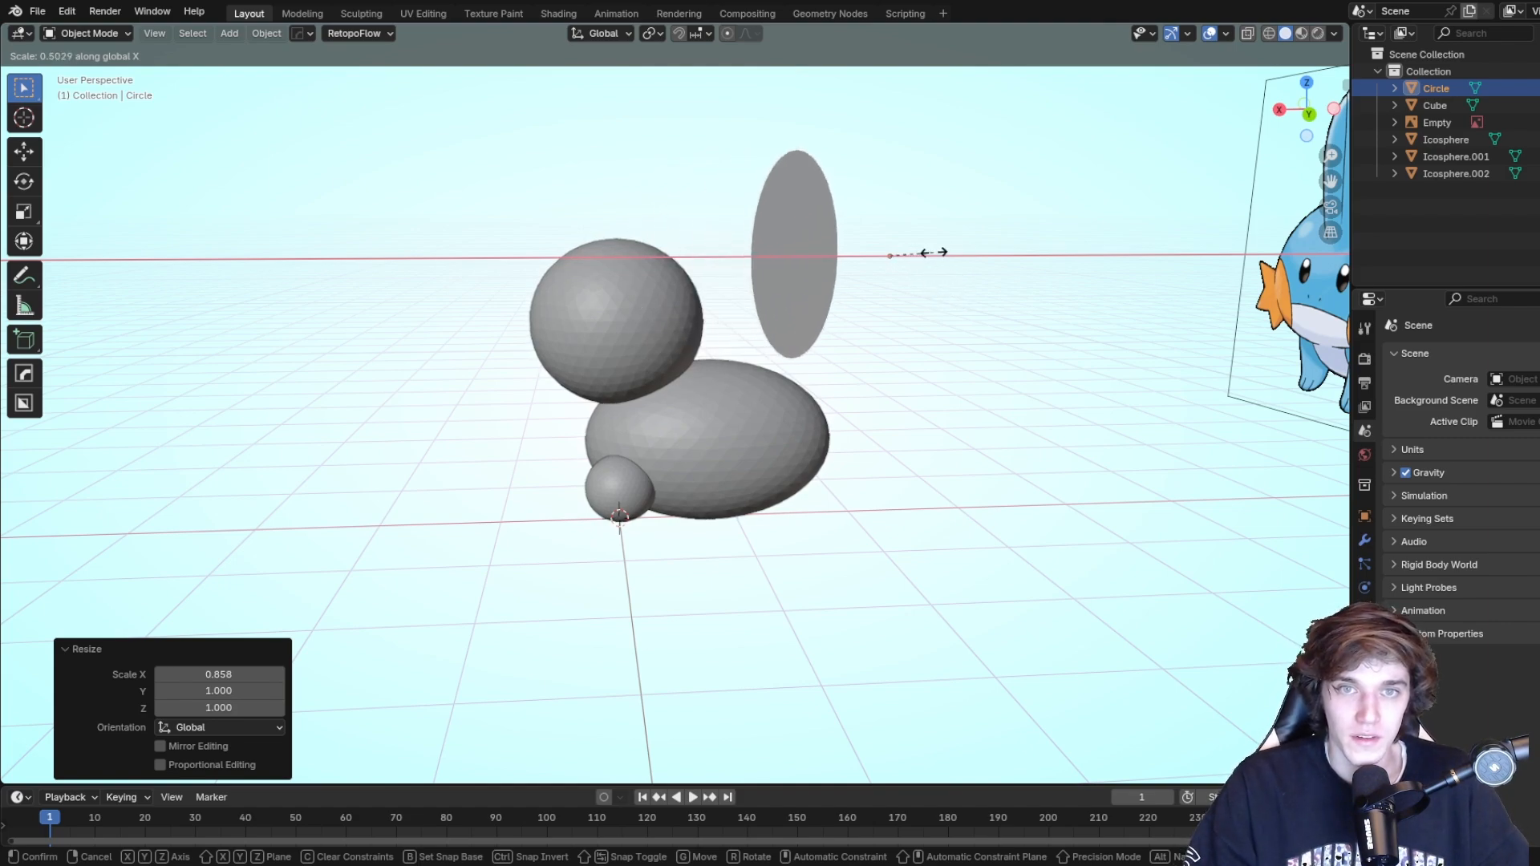
left_click(908, 252)
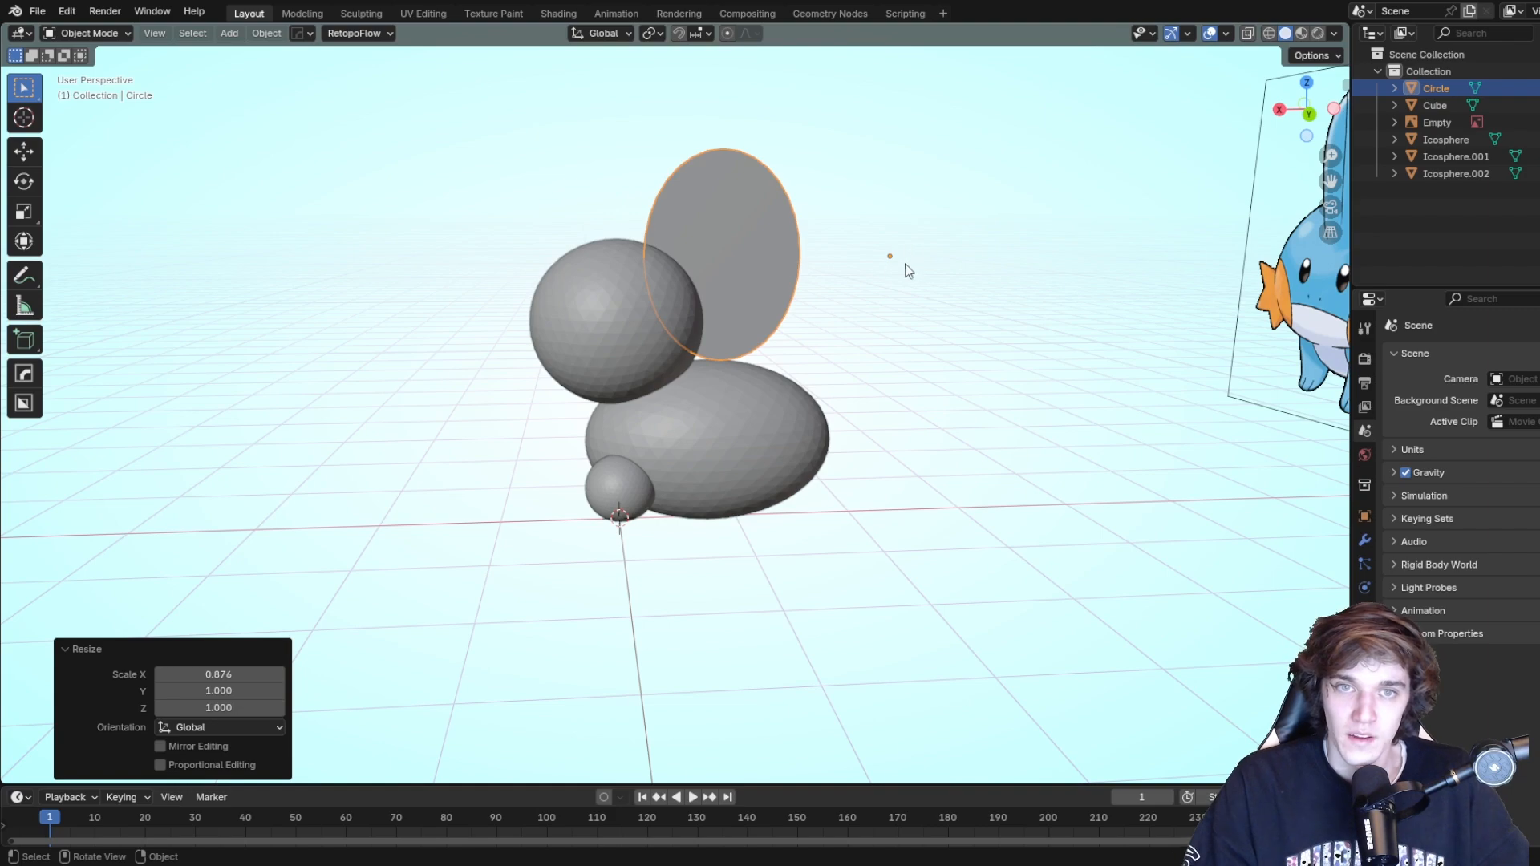
Try stretching the disc along X by about 1.79 and rotating it around its offset origin, and undo both changes.
middle_click_drag(901, 256, 872, 273, "shift")
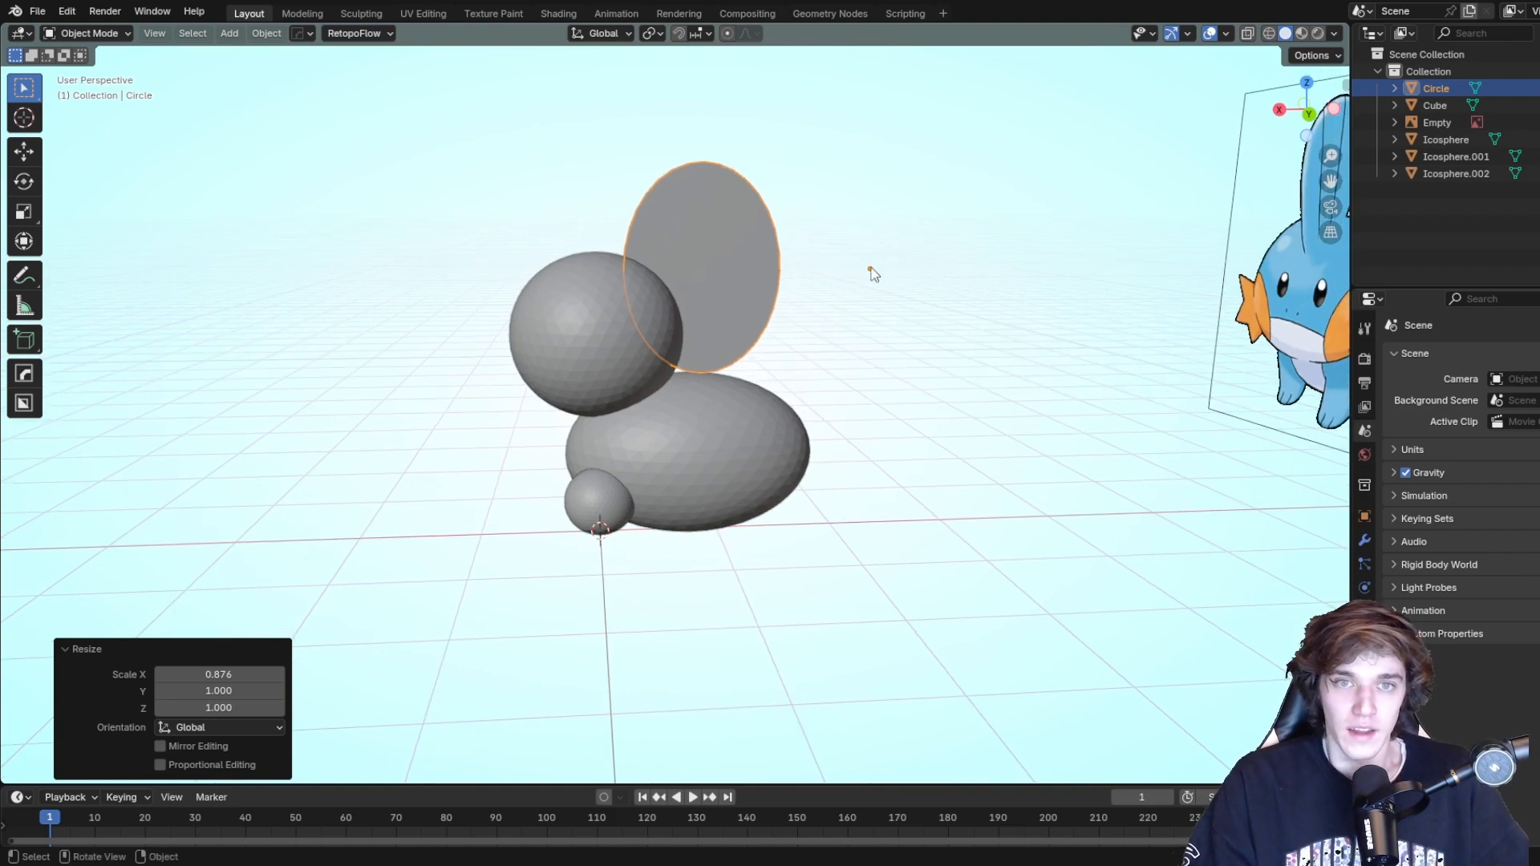
key("s")
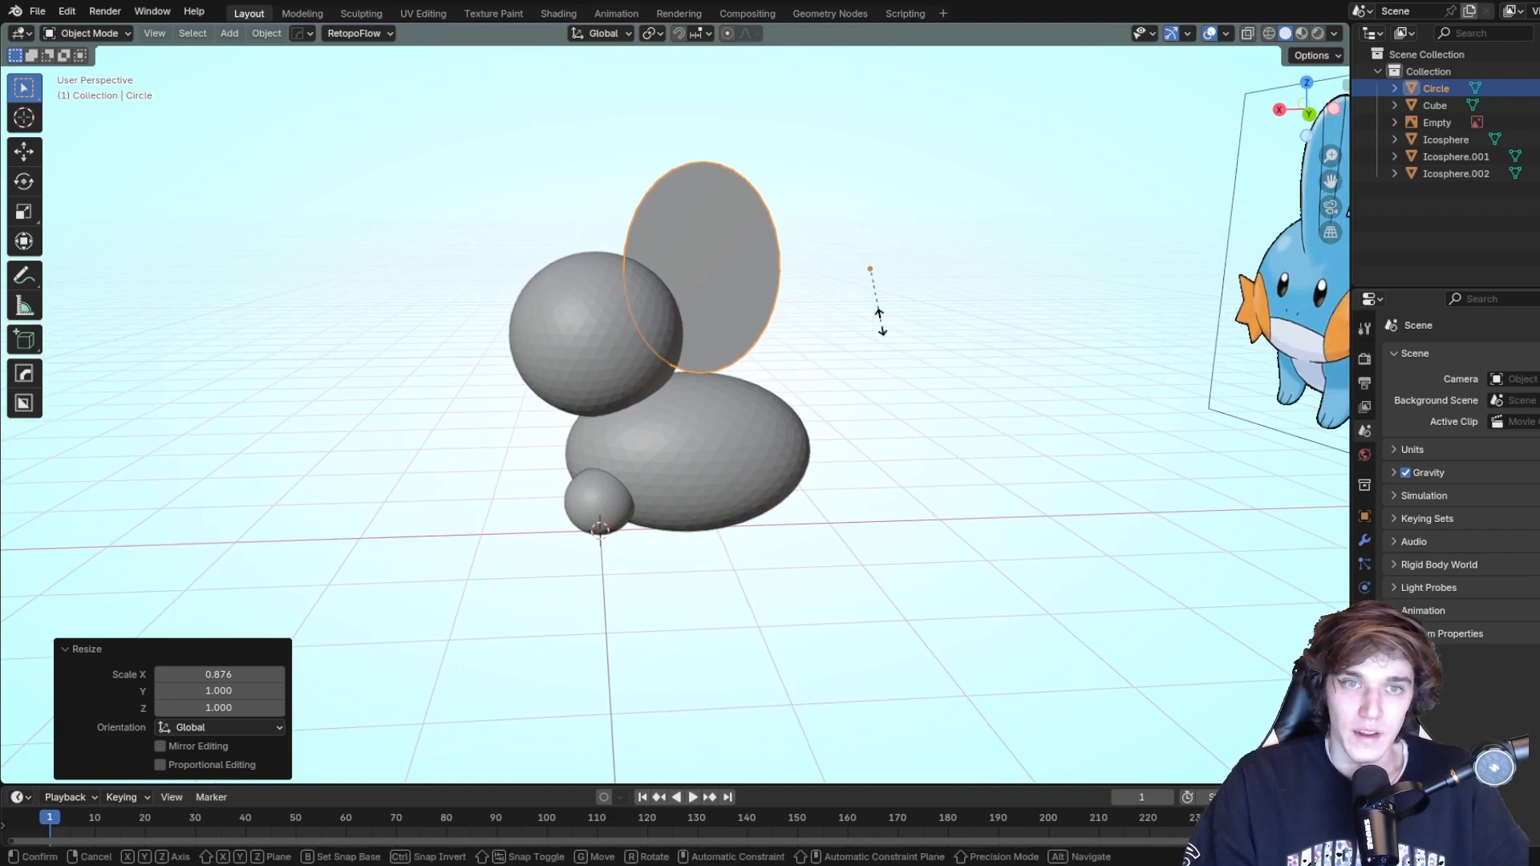
key("x")
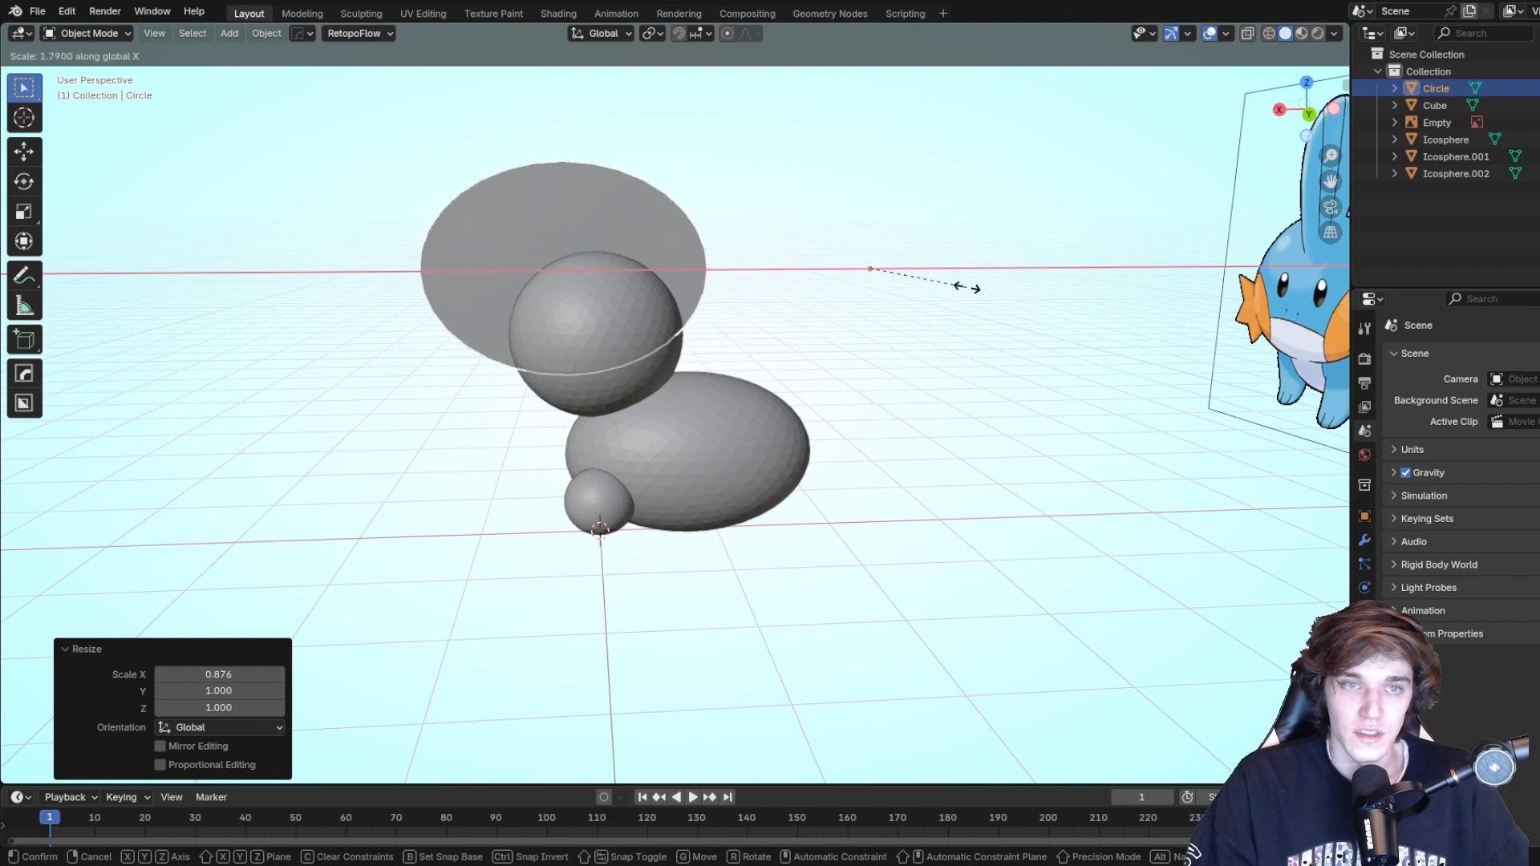
left_click(966, 290)
key("r")
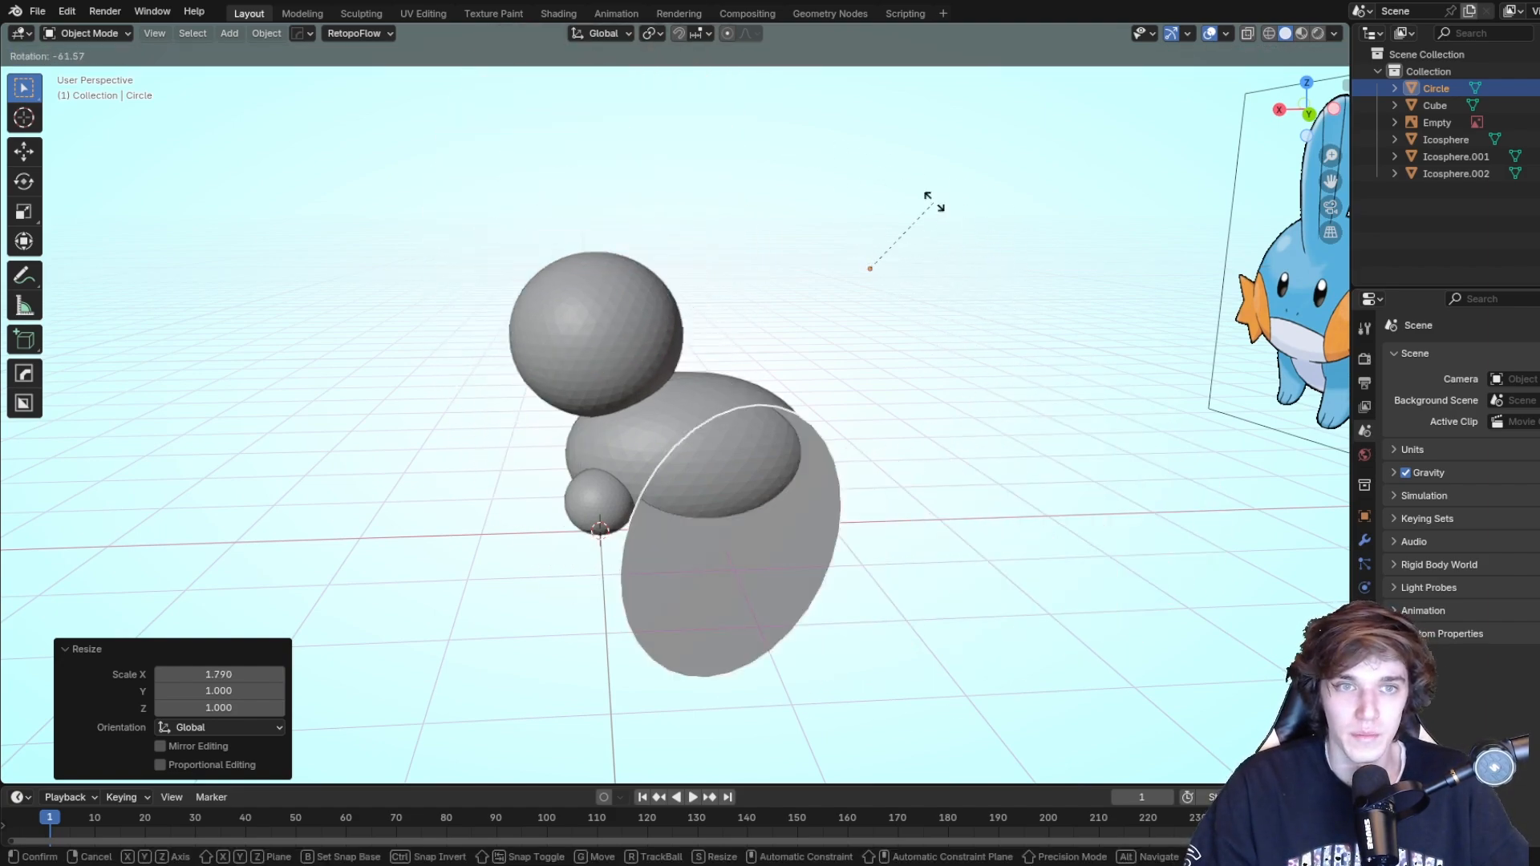
left_click(855, 396)
key("ctrl+z")
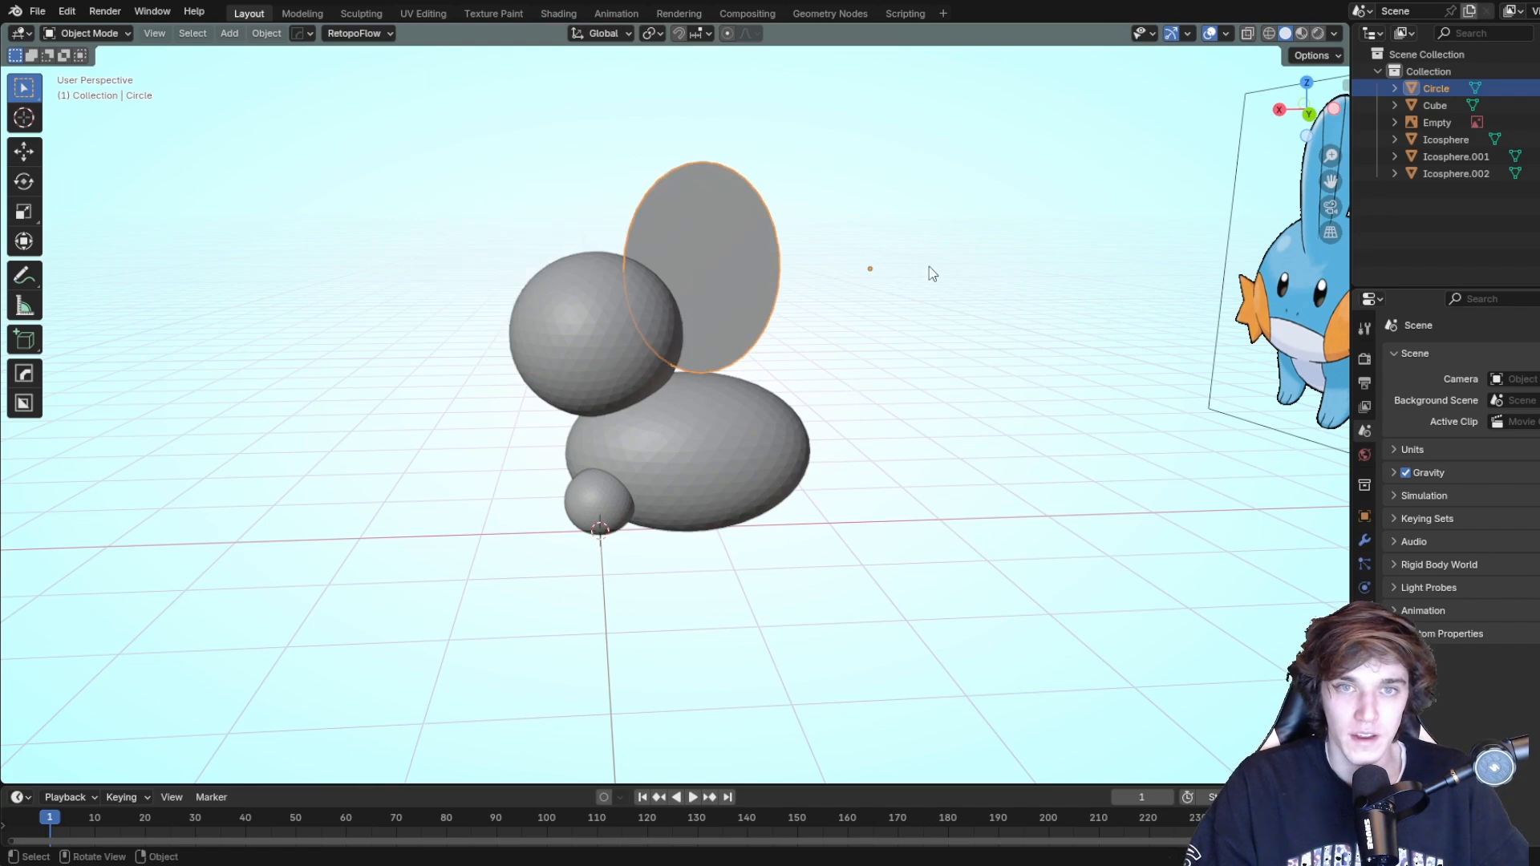
Set the head fin disc's origin to its geometry.
right_click(738, 220)
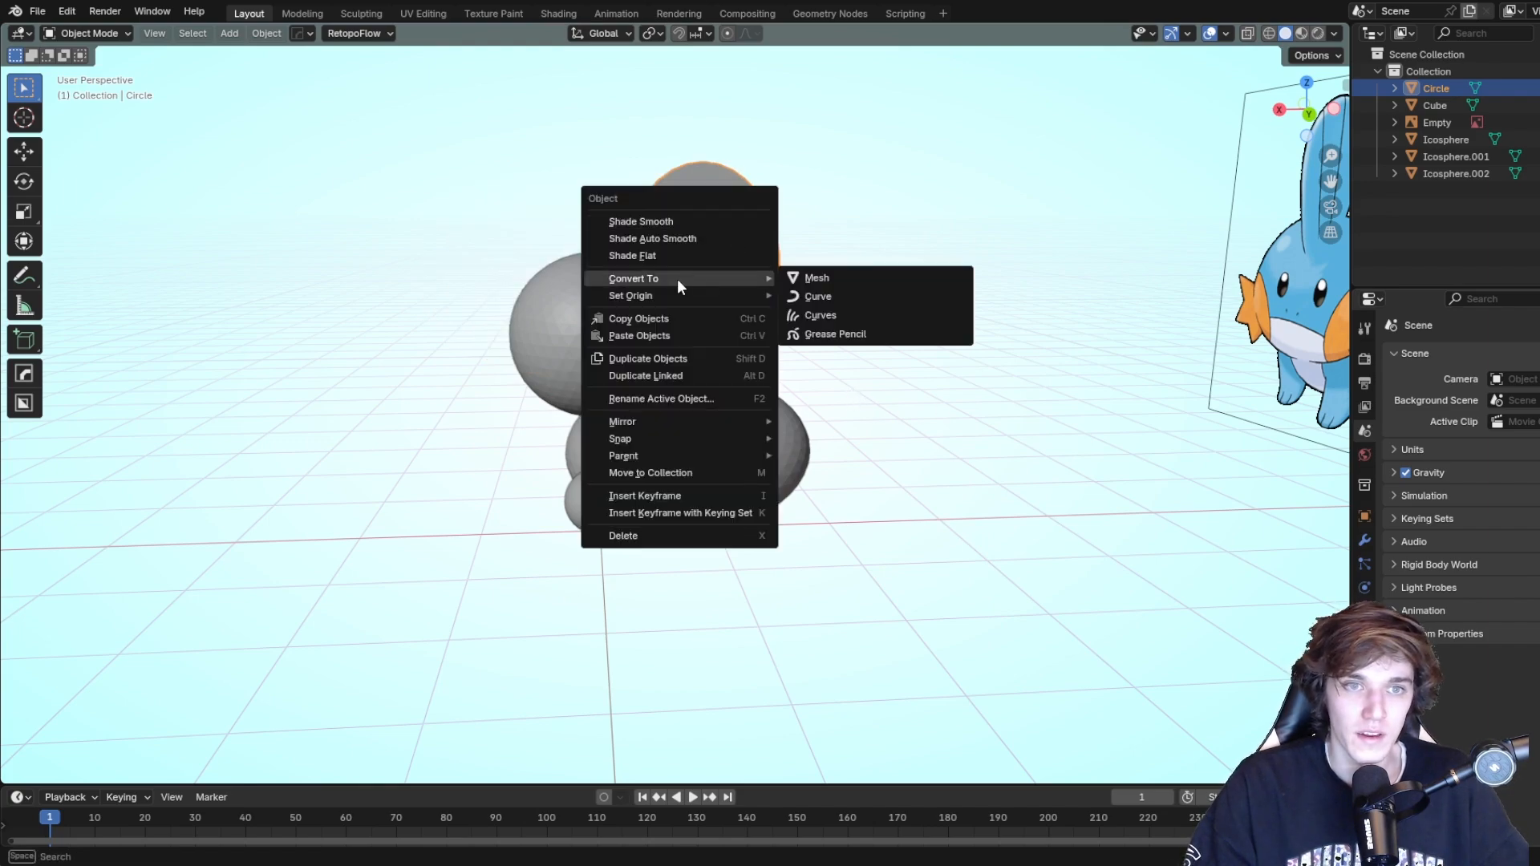
mouse_move(652, 295)
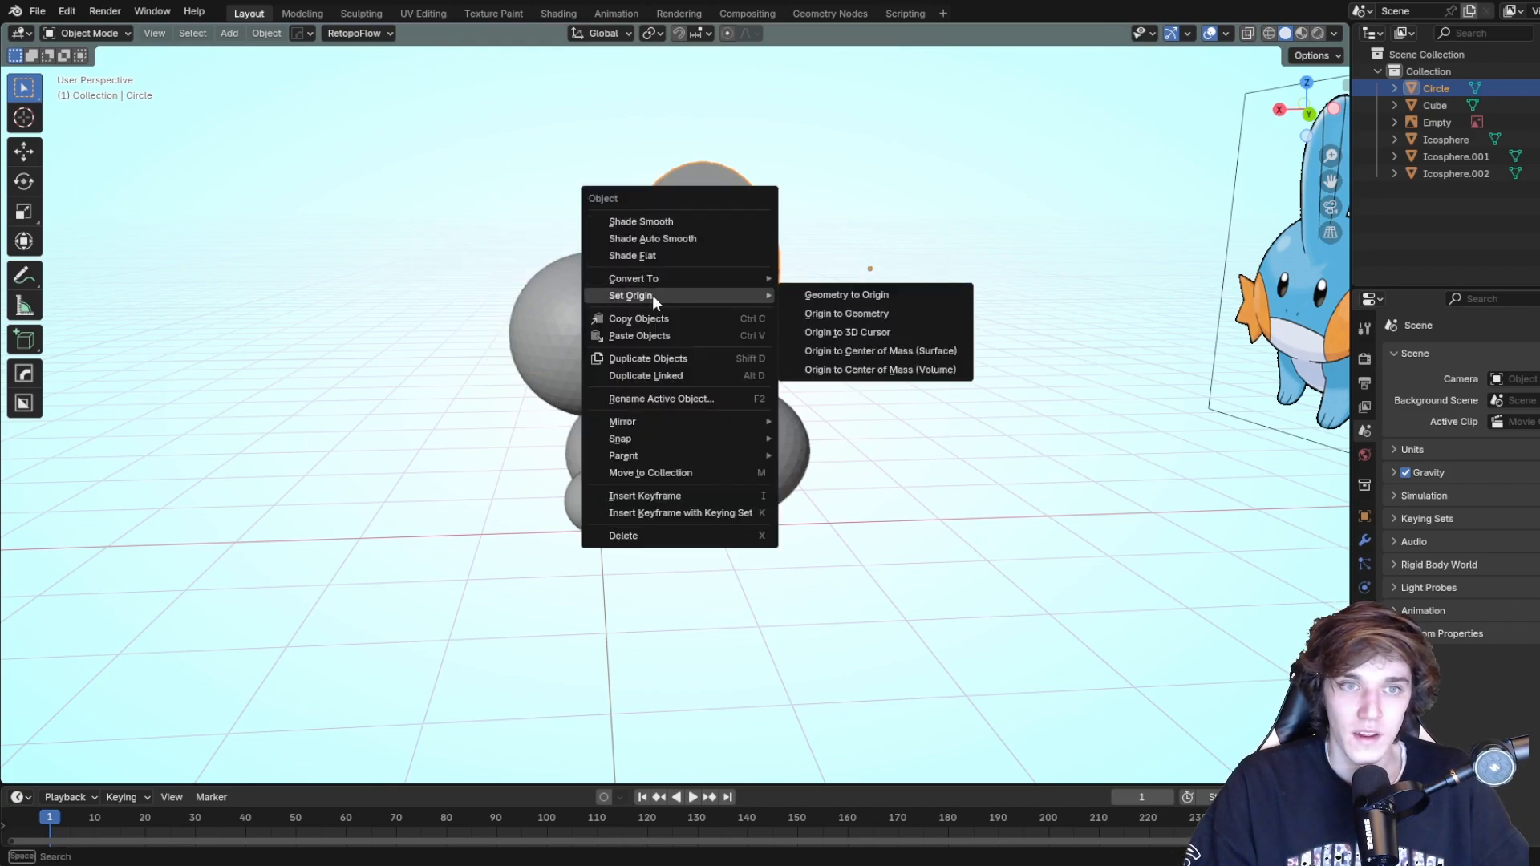
left_click(854, 315)
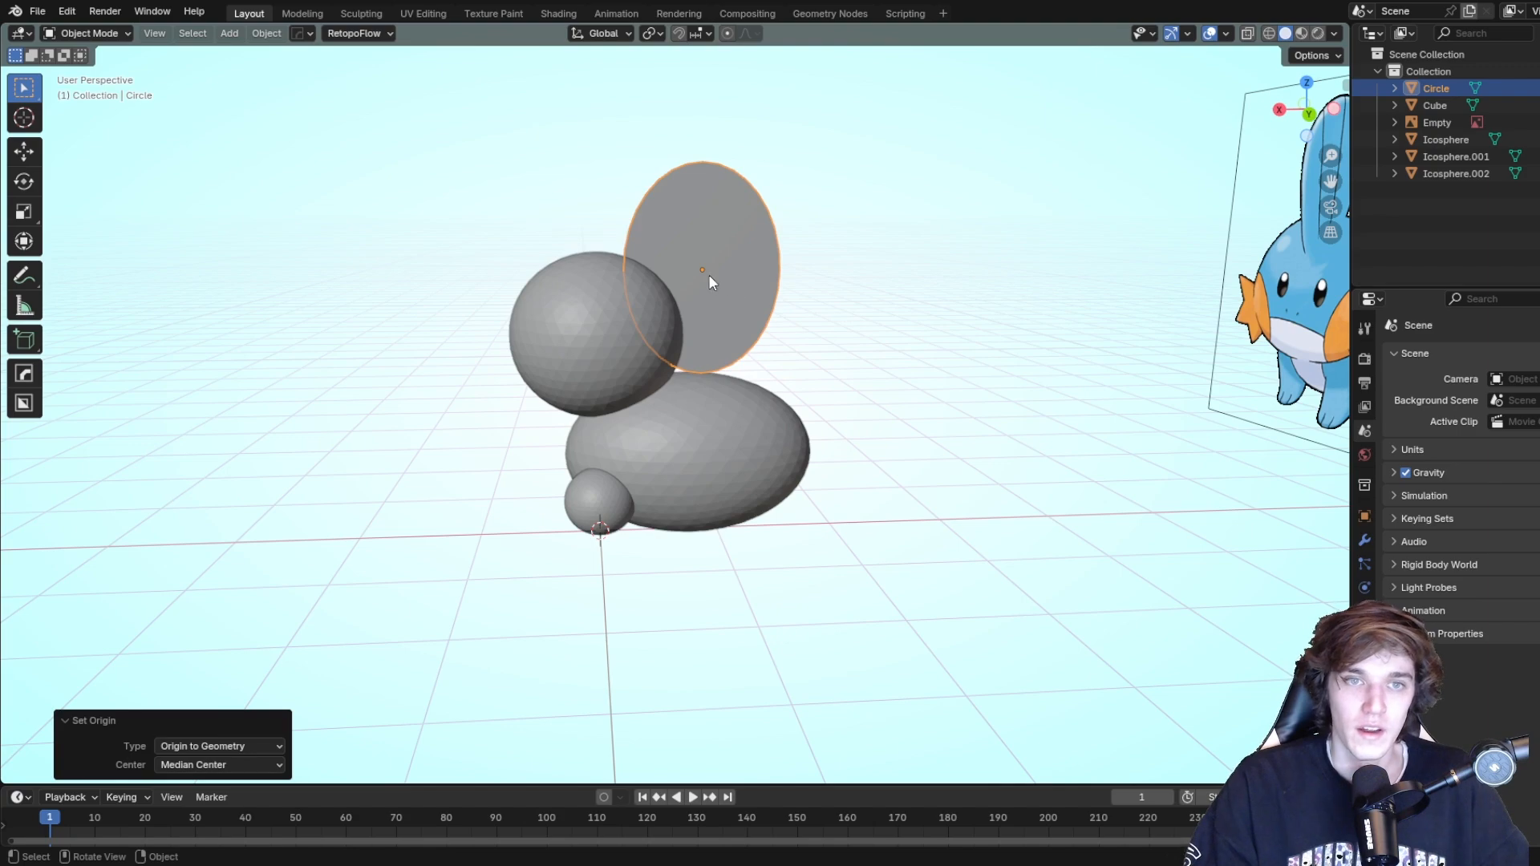
Try rotating the disc around its recentred origin, and undo the rotation.
key("r")
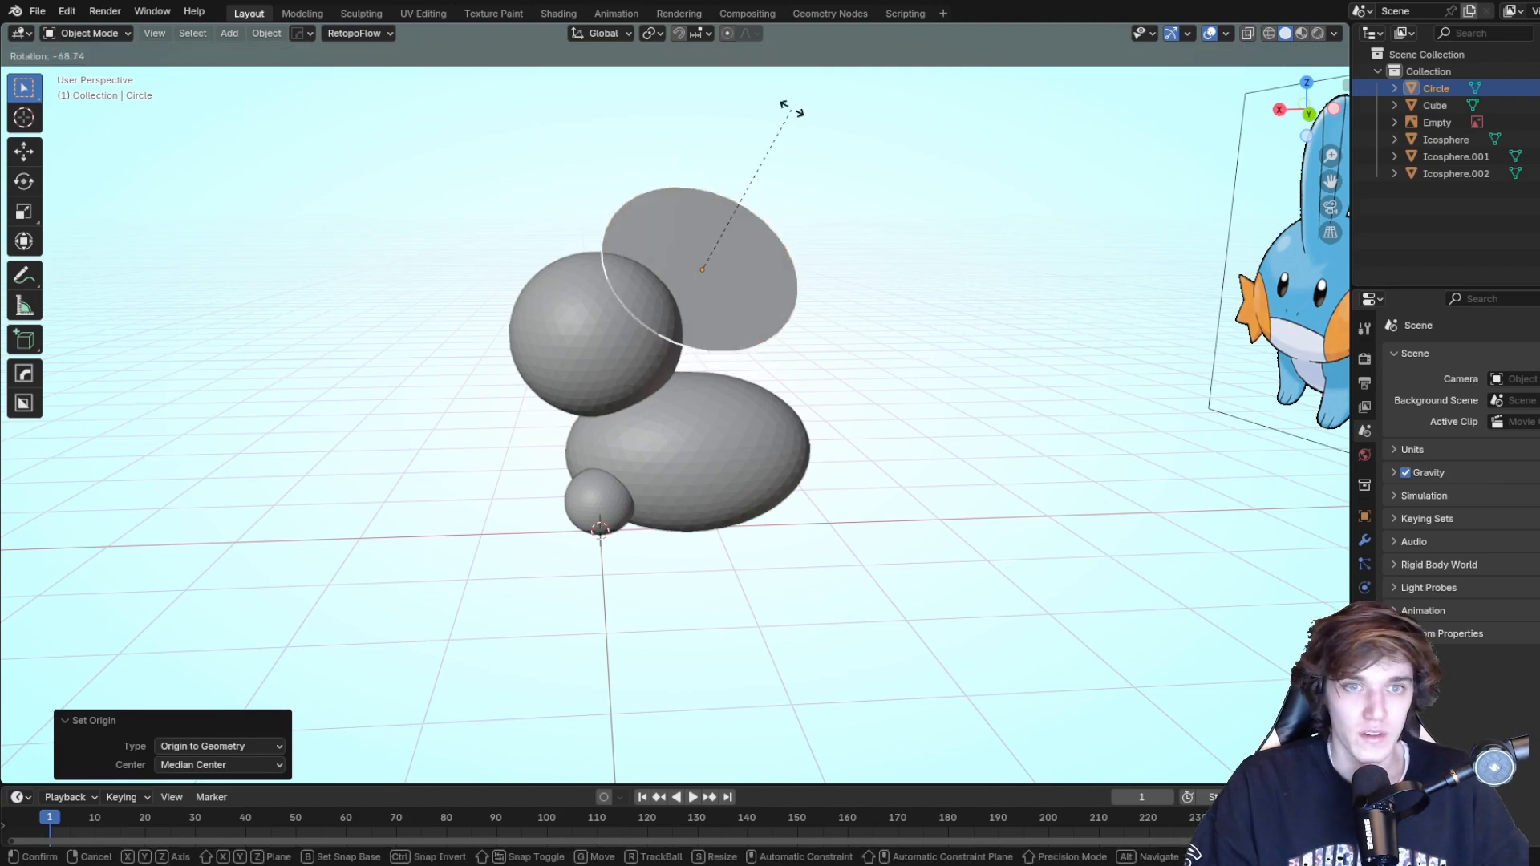
left_click(959, 269)
key("ctrl+z")
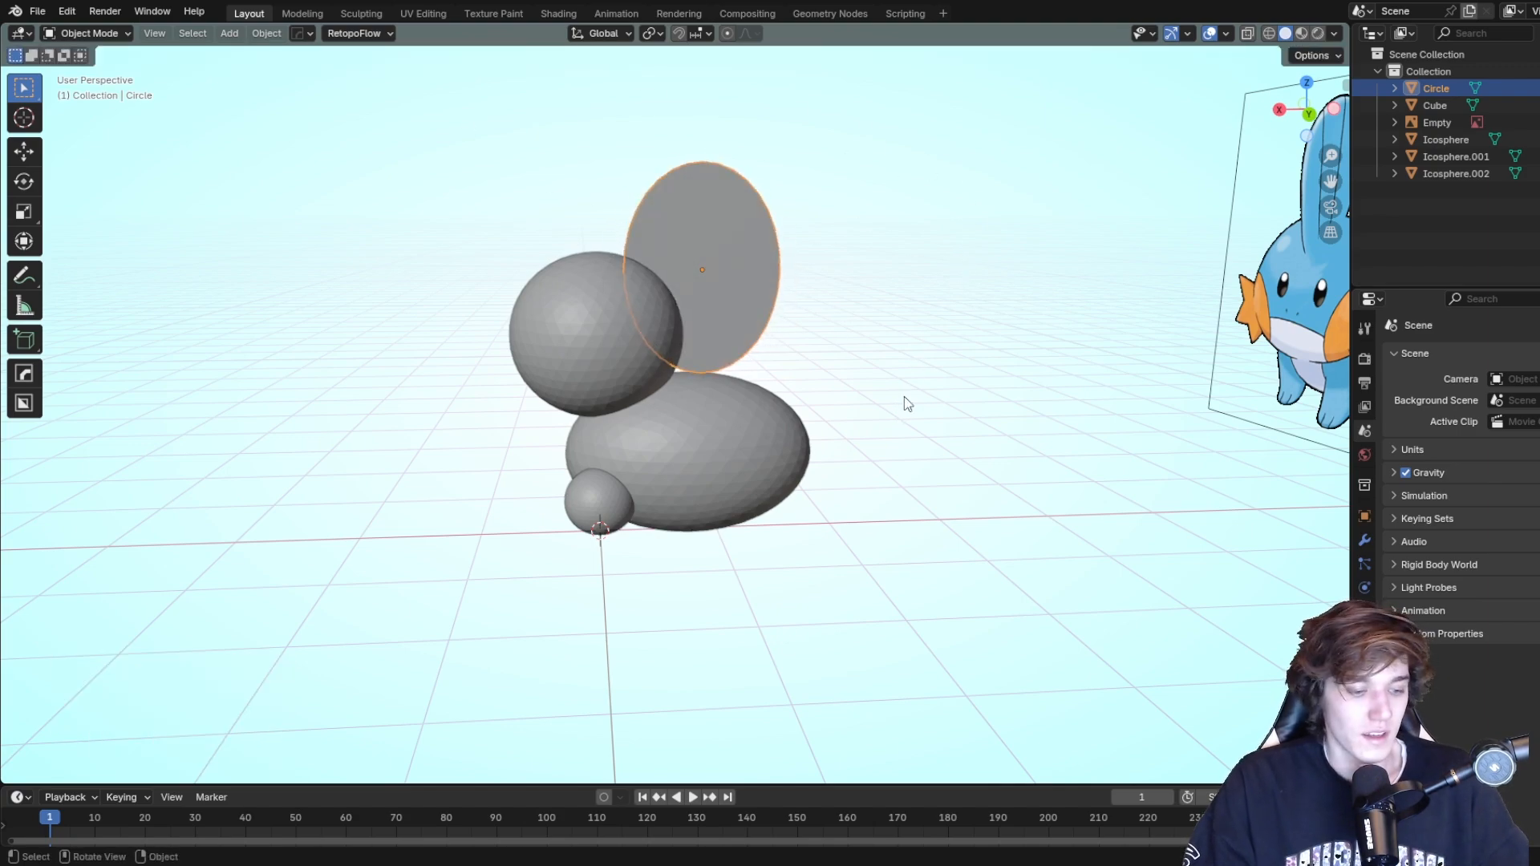
Move the head fin disc about 0.816 m along X over the head, and raise it slightly along Z.
key("g")
key("x")
left_click(921, 388)
key("g")
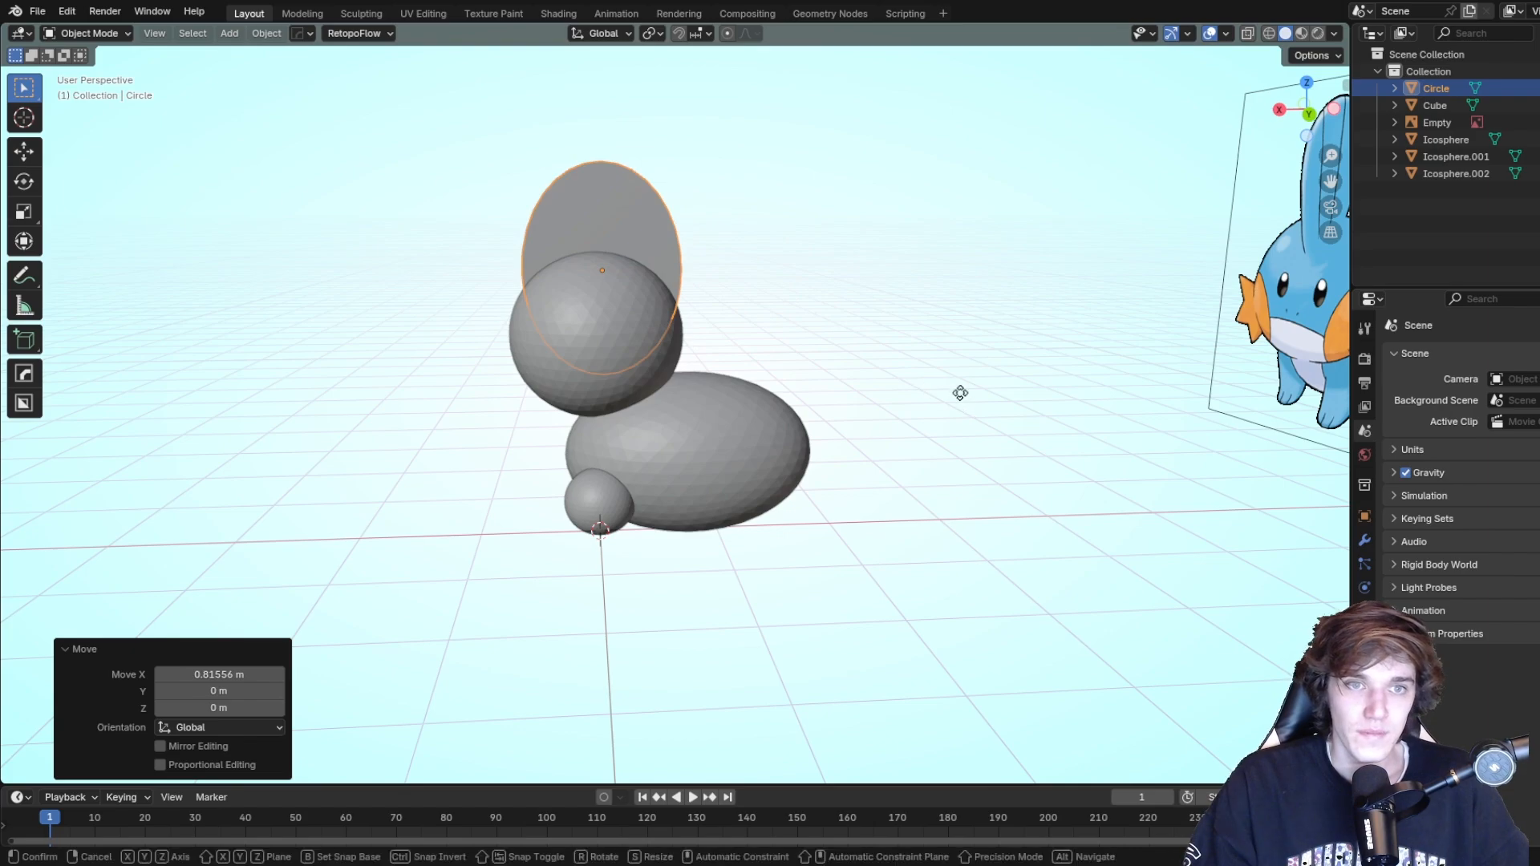
key("z")
left_click(956, 369)
Shift the head fin disc about 0.166 m further along X, and deselect it.
middle_click_drag(956, 369, 1062, 287)
key("g")
key("x")
left_click(954, 289)
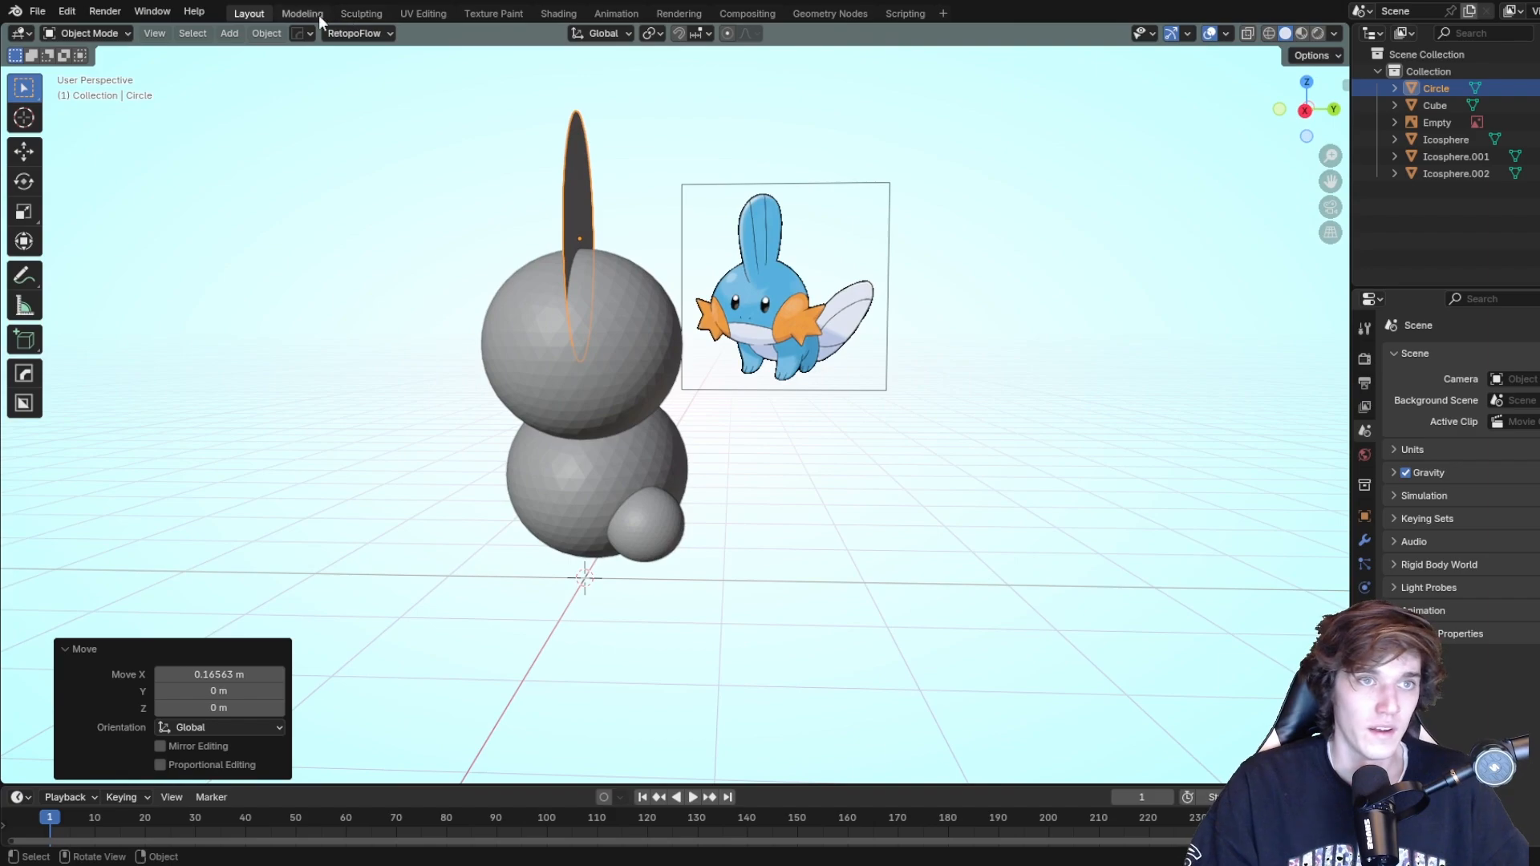
left_click(857, 484)
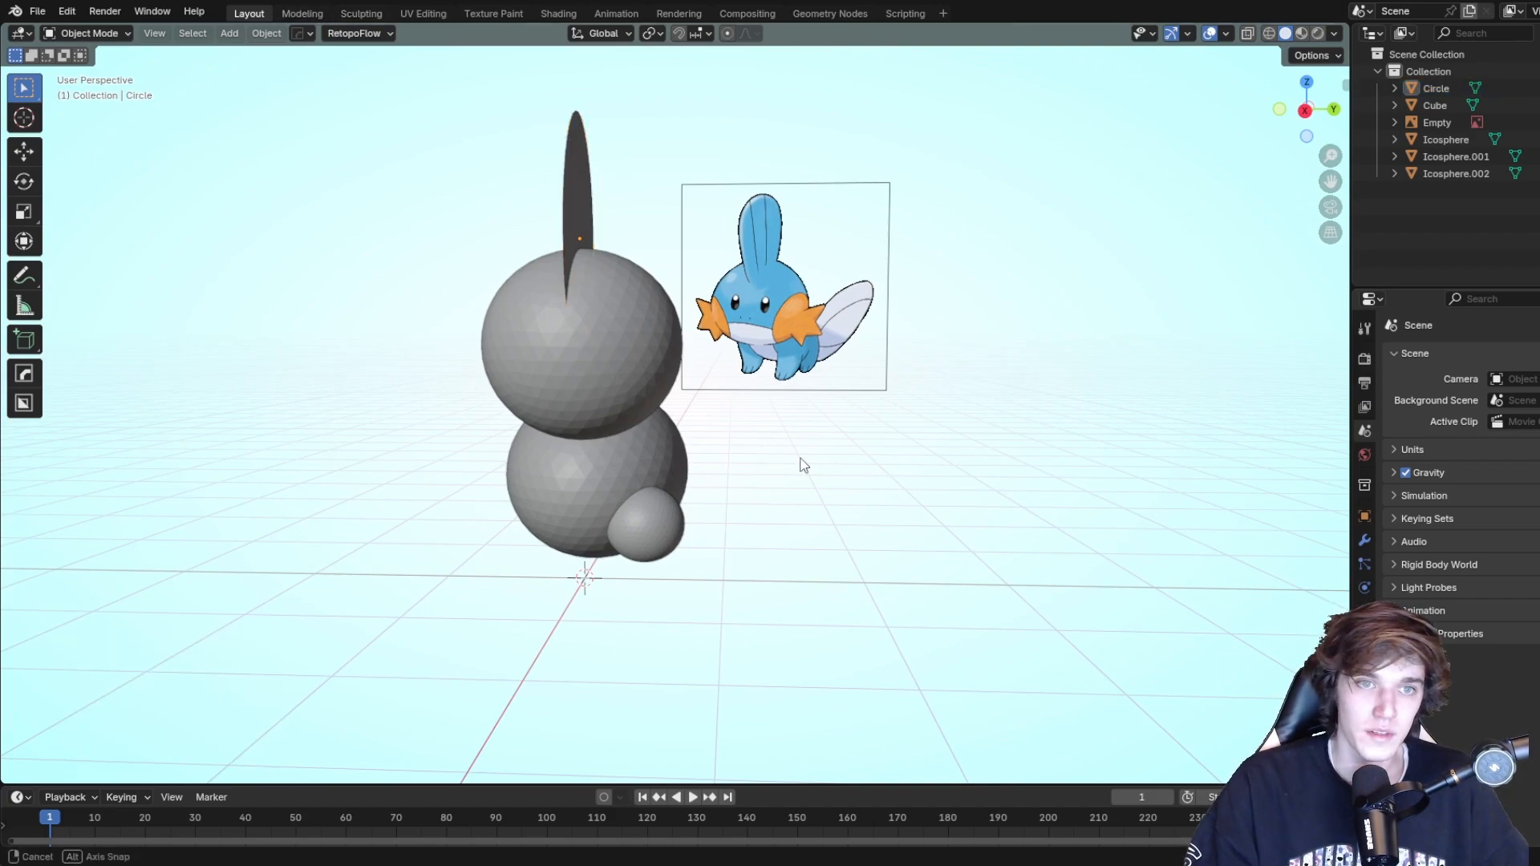
Duplicate the head fin disc and move the copy about 1.865 m along negative X behind the head.
middle_click_drag(804, 465, 619, 344)
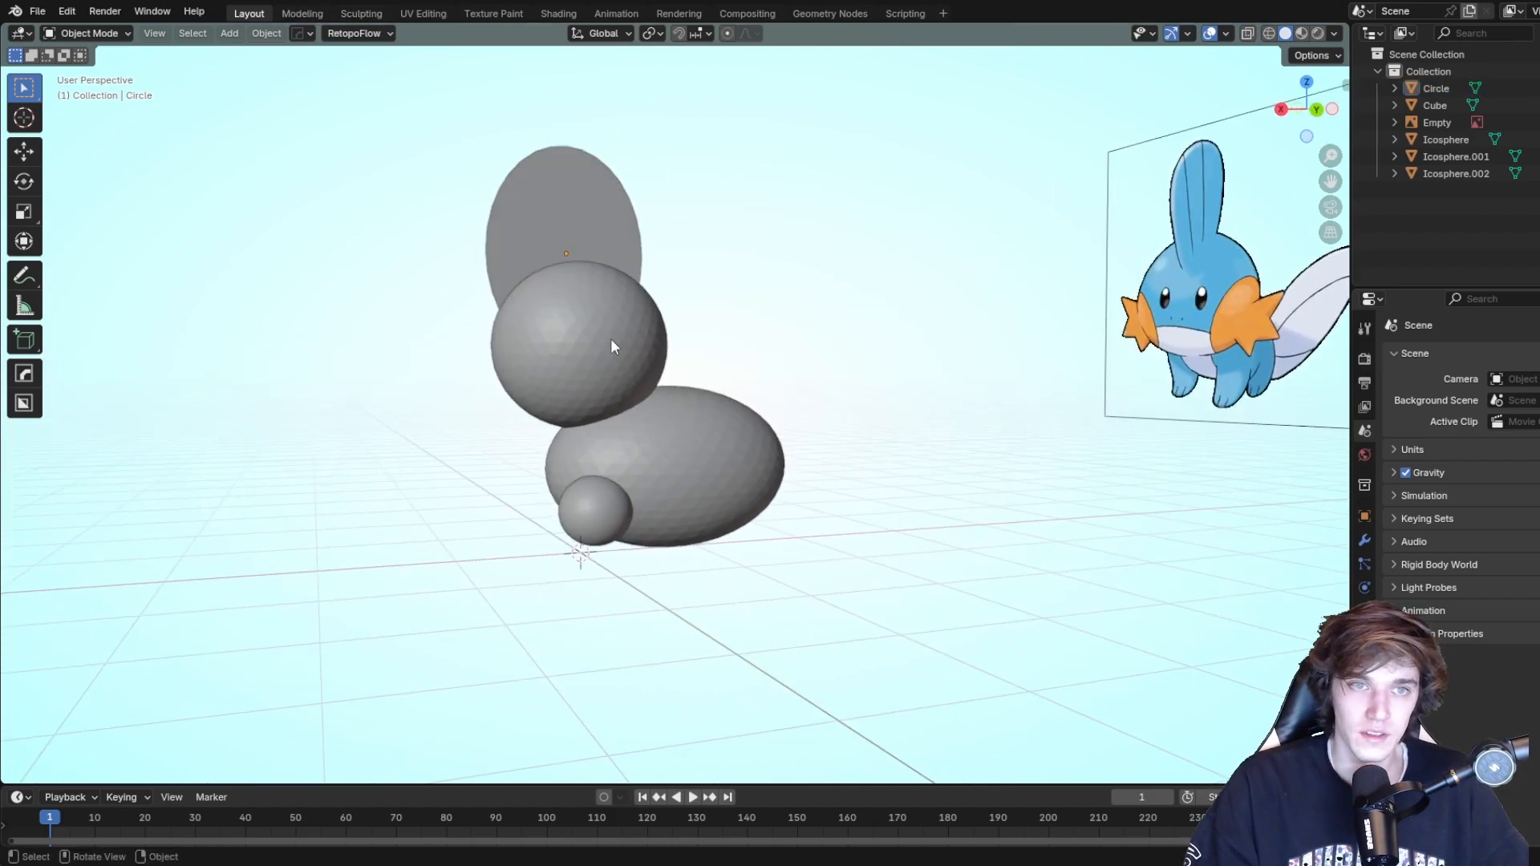
left_click(619, 344)
middle_click_drag(1086, 389, 1014, 392)
key("shift+d")
right_click(1014, 392)
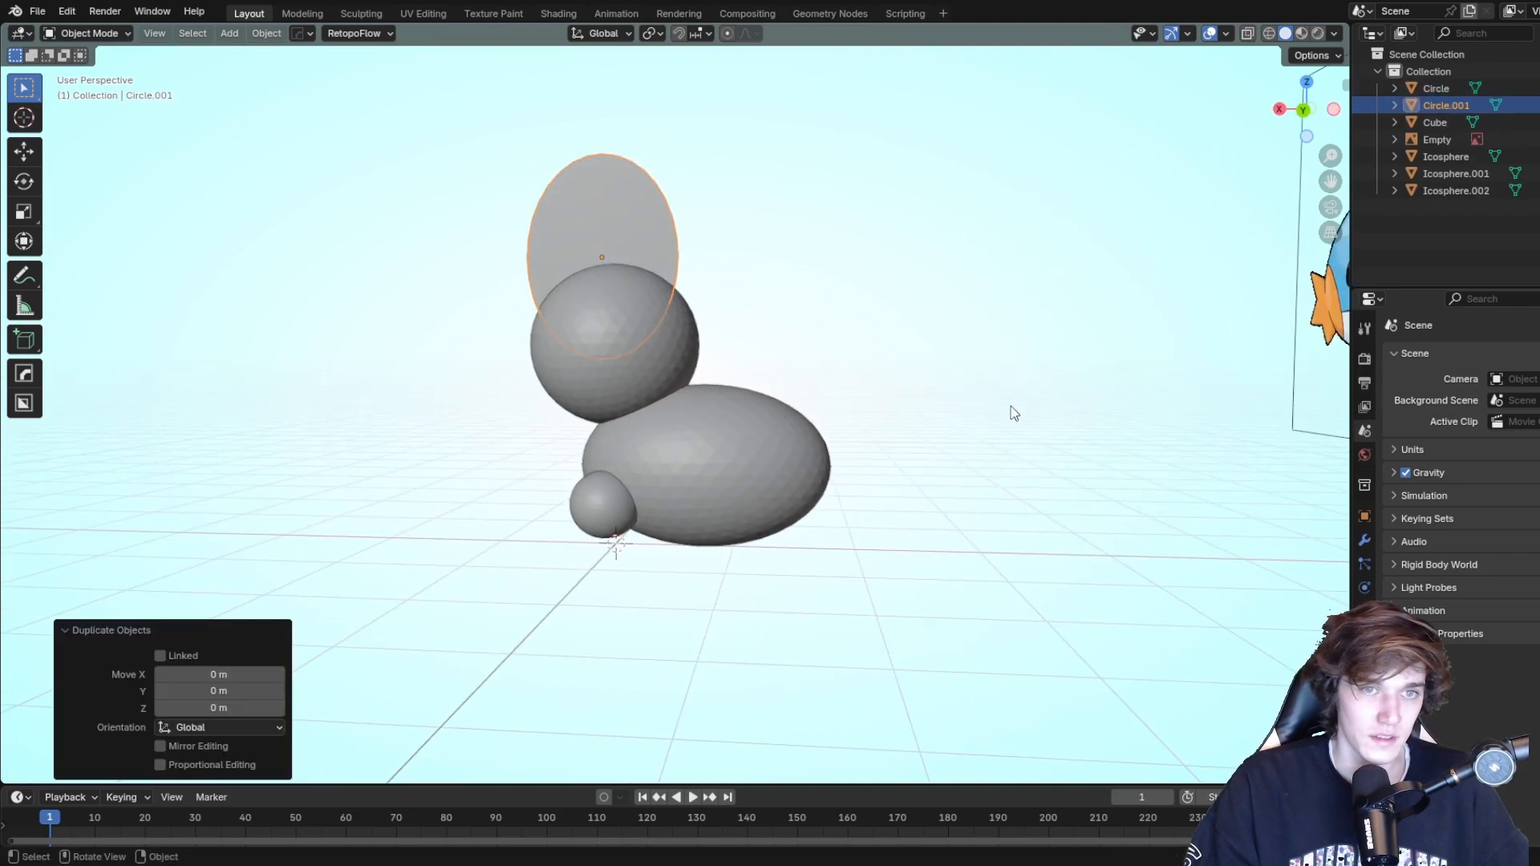
key("g")
key("x")
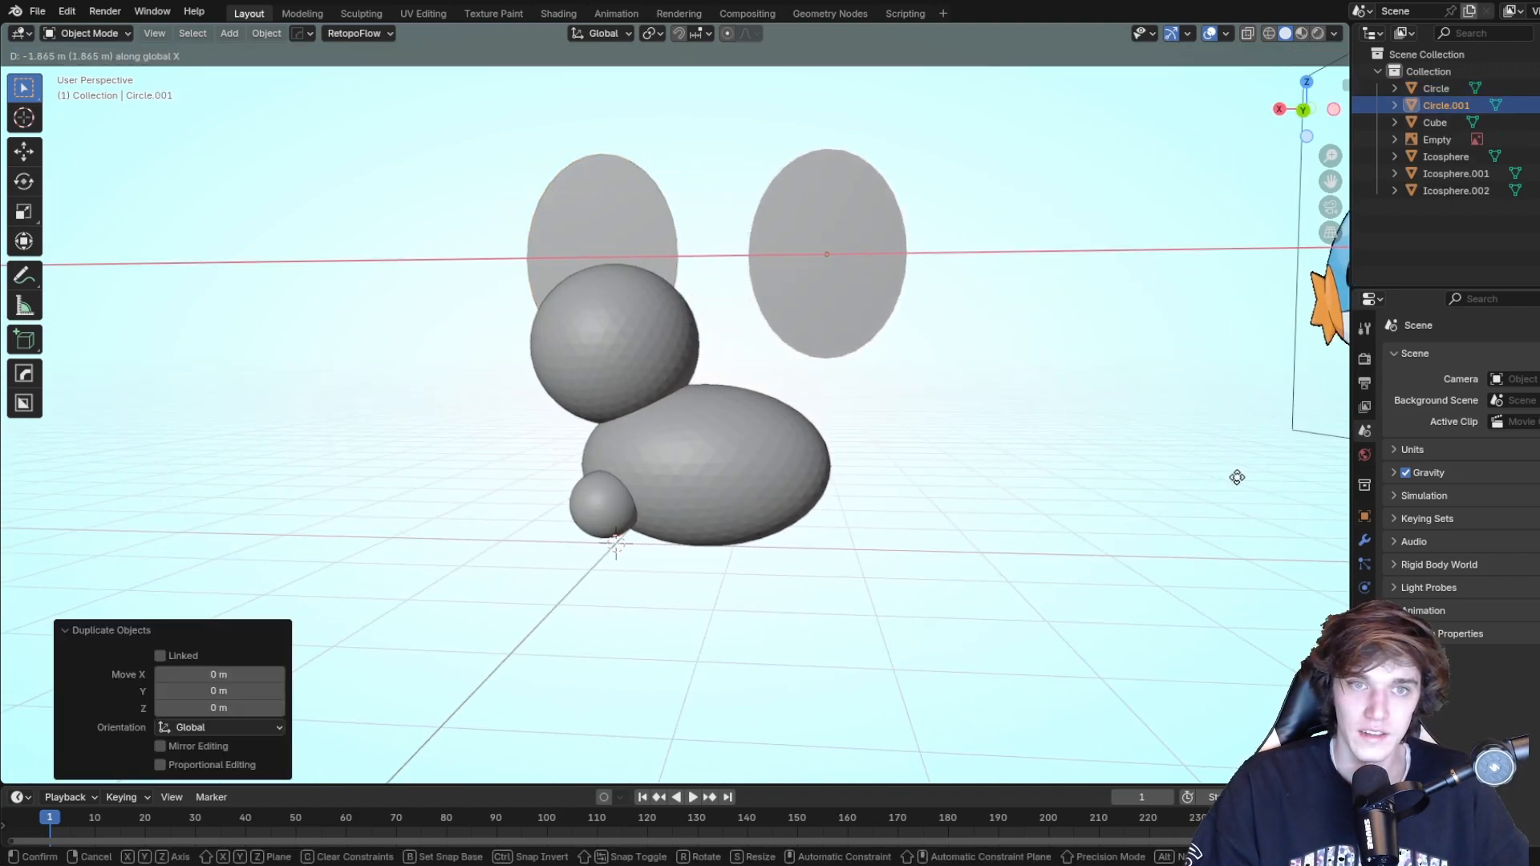
left_click(1237, 478)
middle_click_drag(1108, 437, 1012, 436)
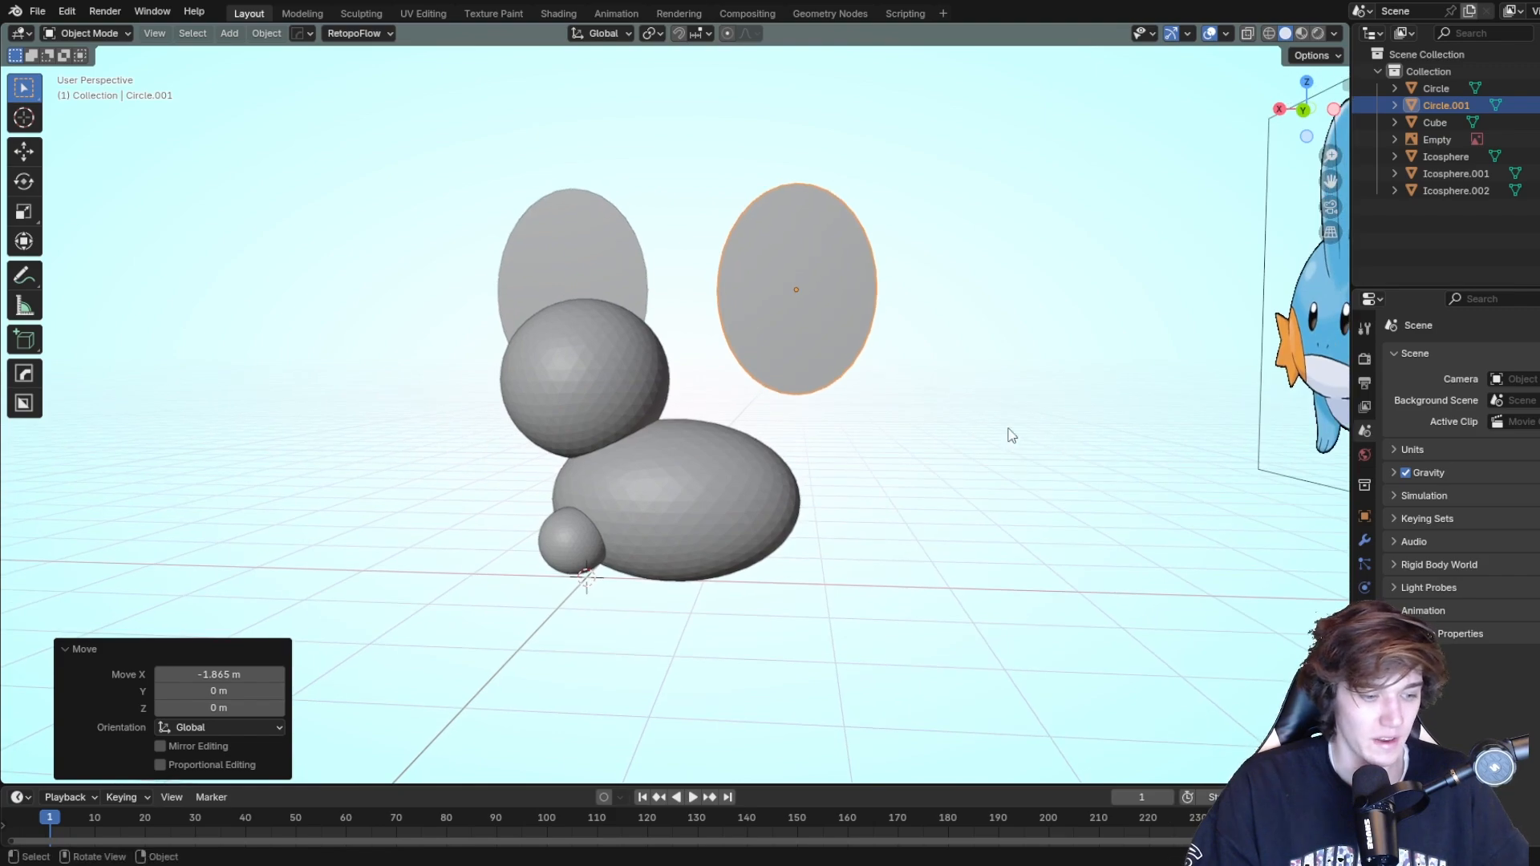
key("r")
key("z")
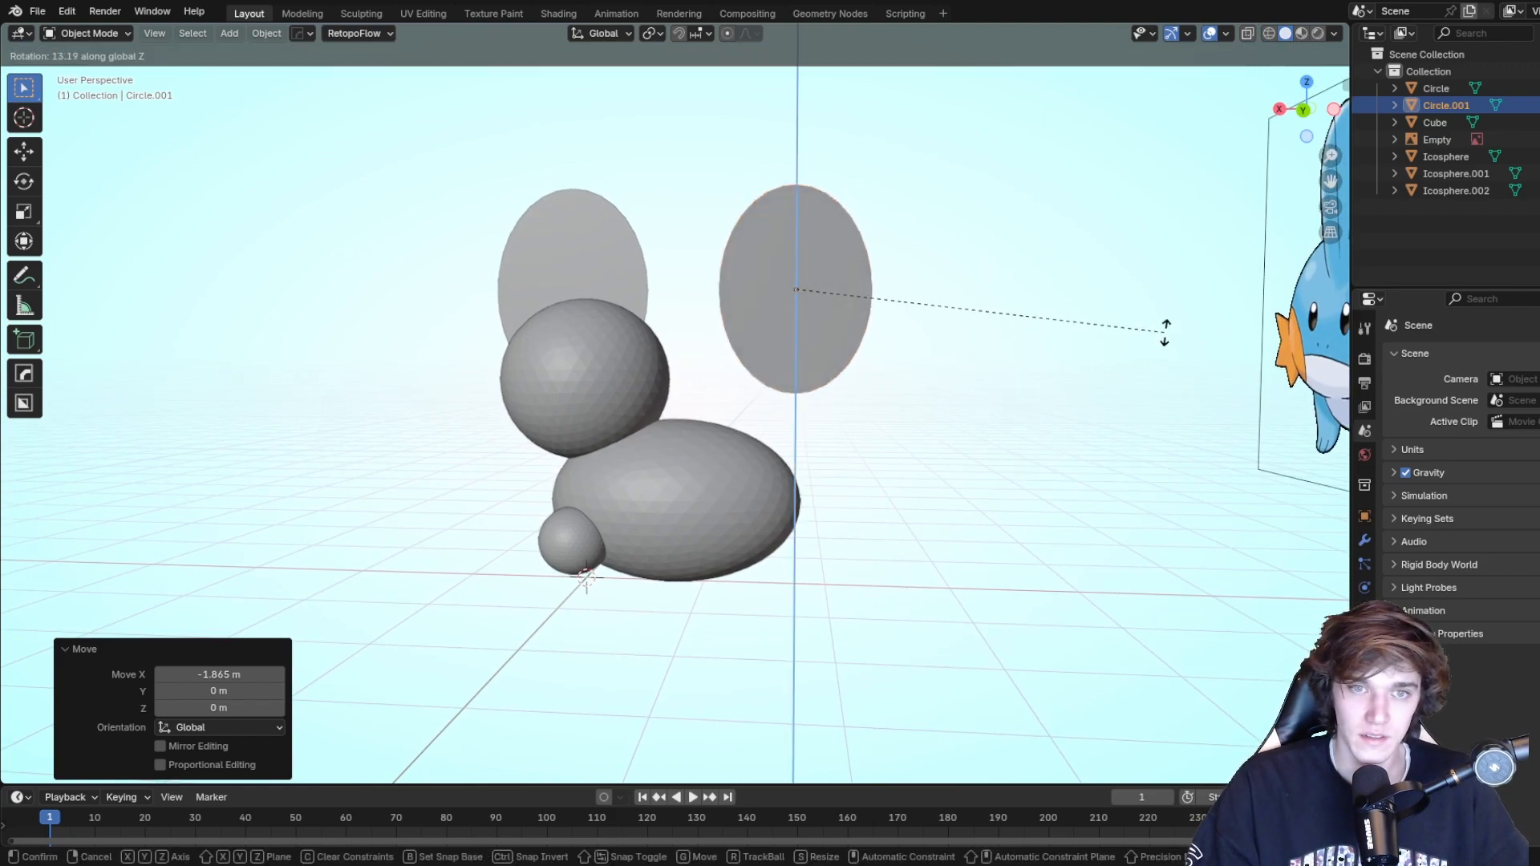
right_click(1233, 313)
Lower the disc copy about 1.233 m along Z to the rear of the body as the tail.
key("g")
key("z")
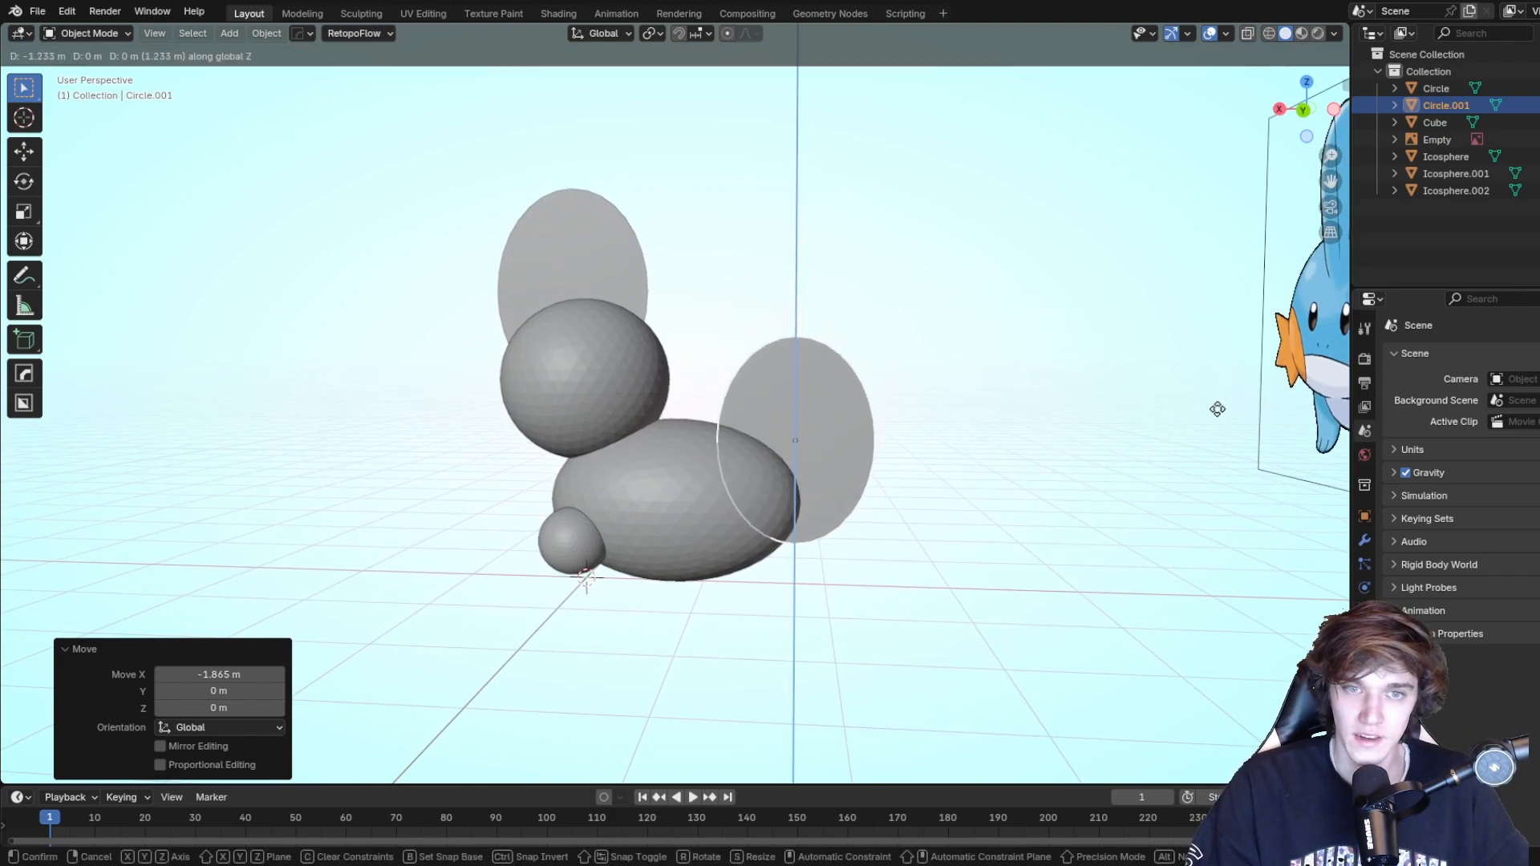
left_click(1218, 417)
Tilt the tail disc backward about the Y axis, and lower it about 0.265 m along Z.
mouse_move(970, 433)
middle_mouse_down()
mouse_move(1007, 430)
mouse_move(992, 436)
middle_mouse_up()
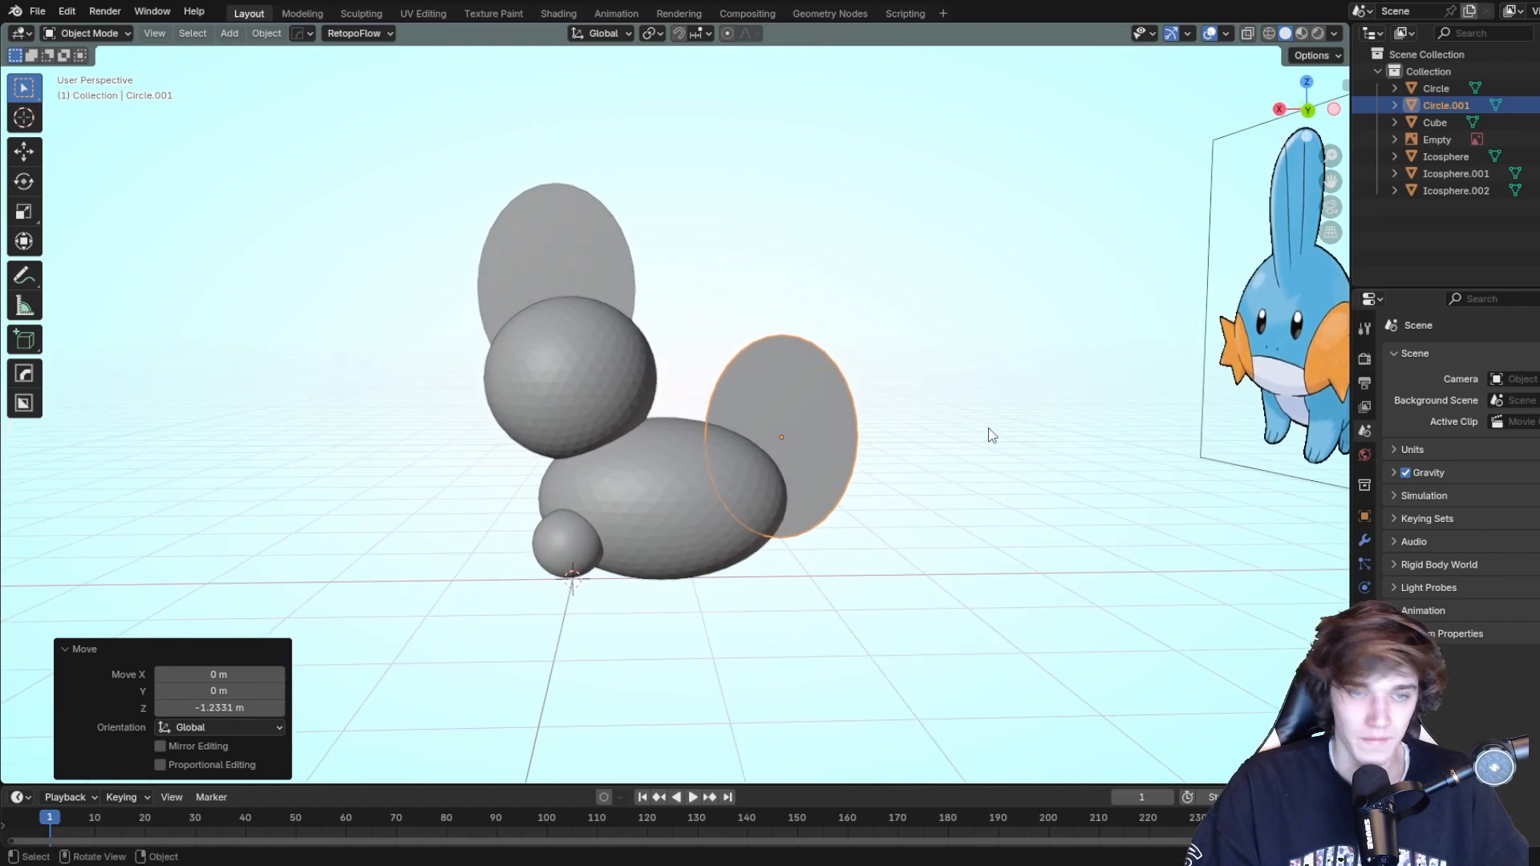
key("r")
key("y")
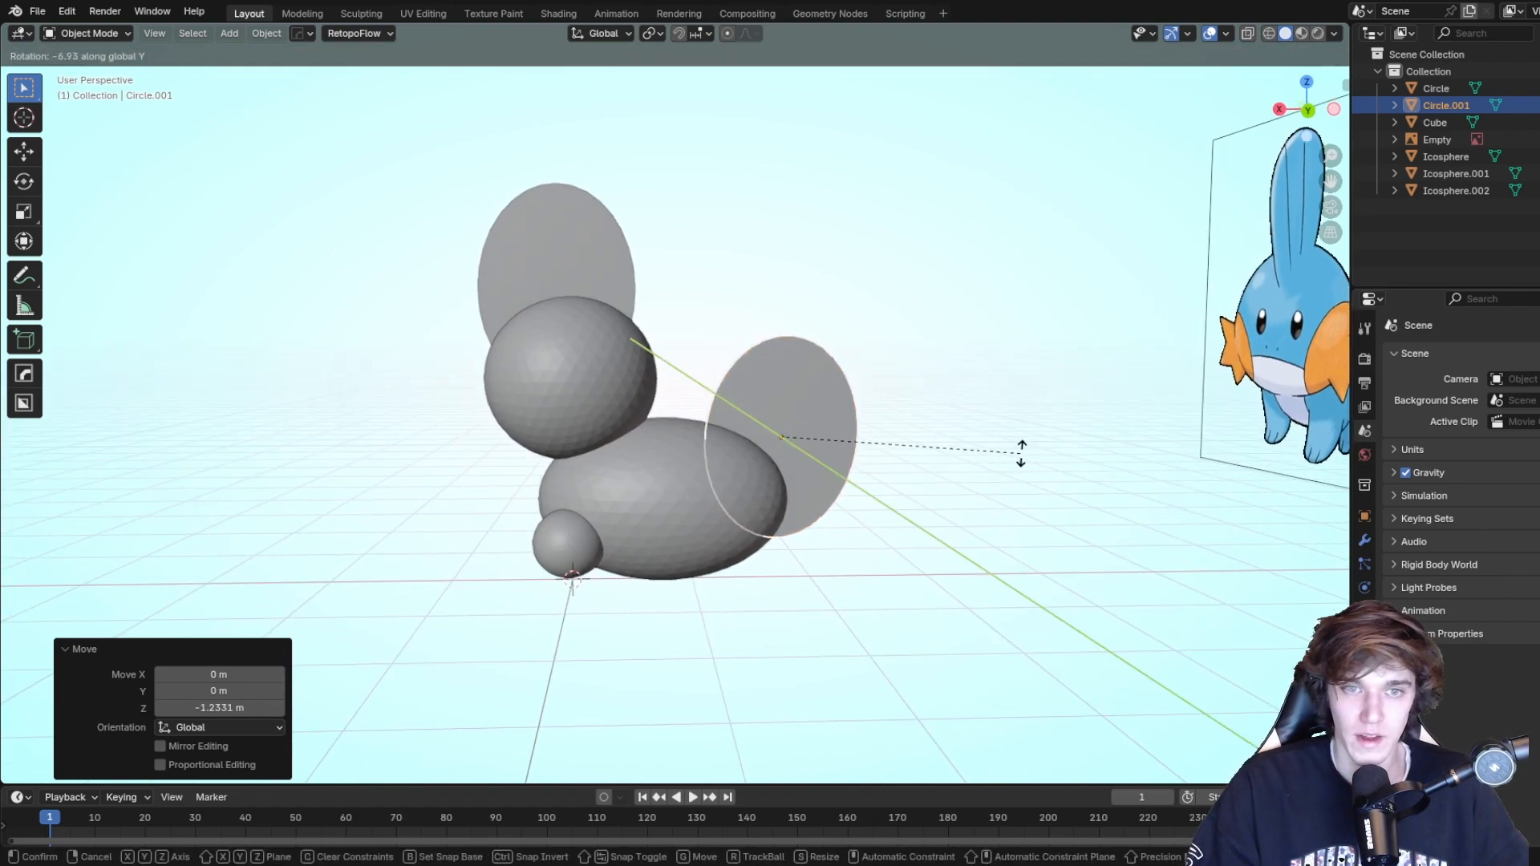
left_click(985, 583)
key("g")
key("z")
left_click(993, 619)
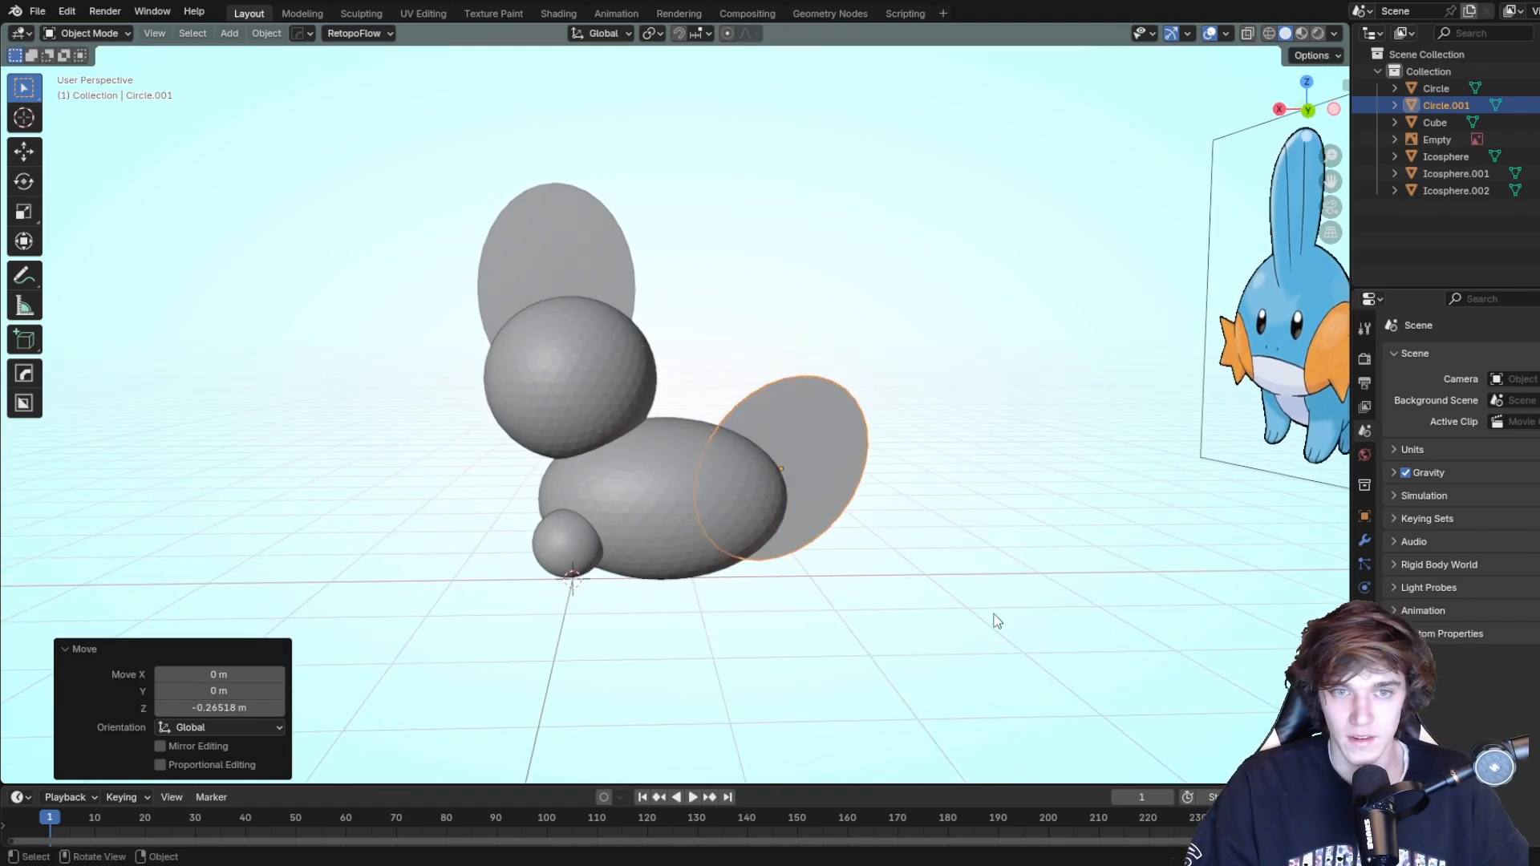
Stretch the tail disc along the global Z axis, and rotate it about −15.6° around Y.
middle_click_drag(924, 534, 890, 317)
key("s")
key("z")
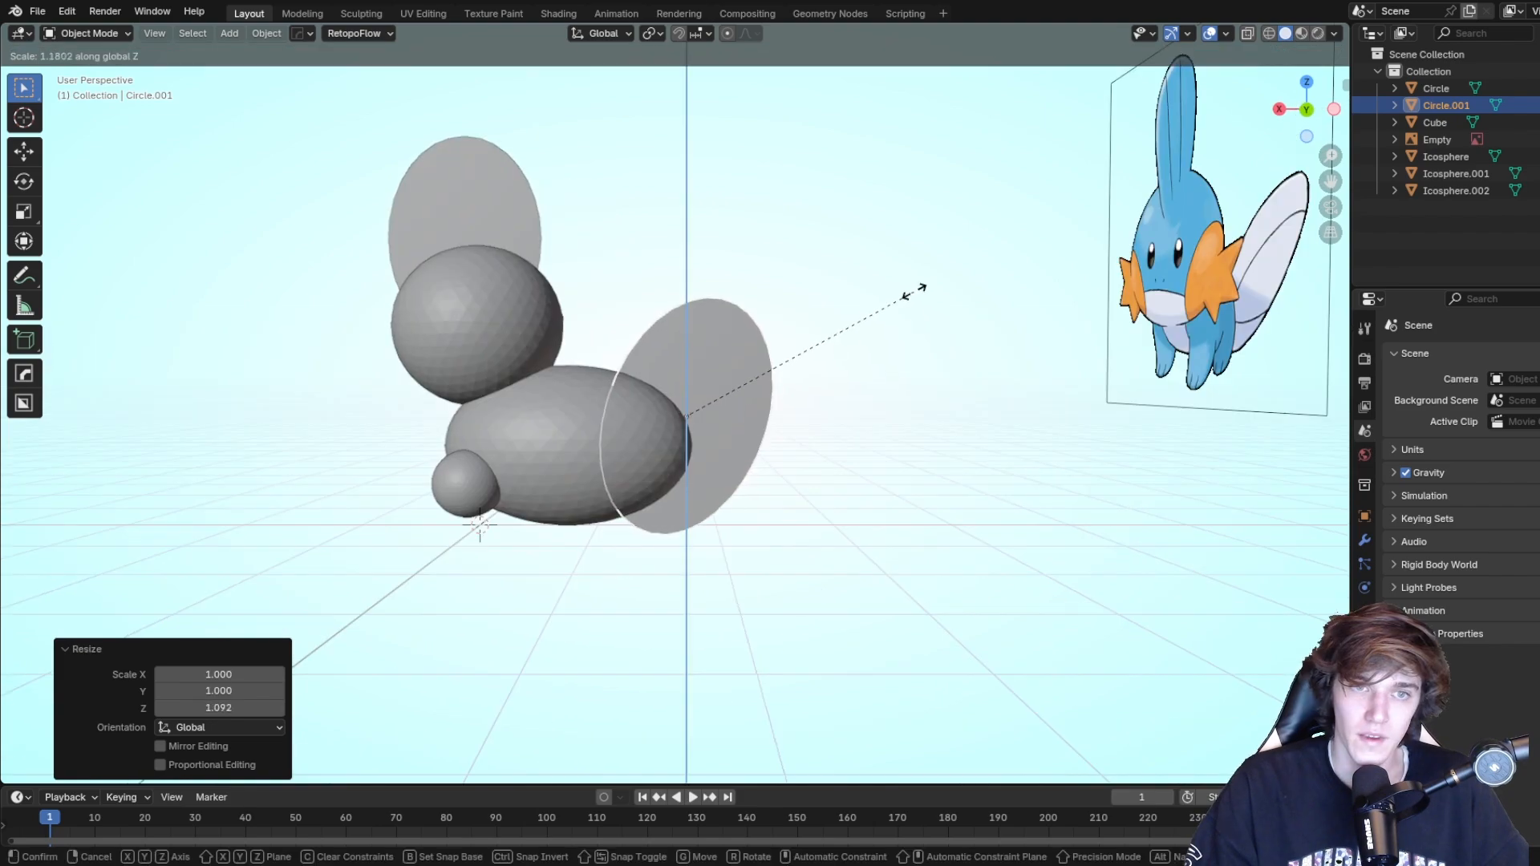
left_click(931, 285)
key("r")
key("y")
left_click(994, 351)
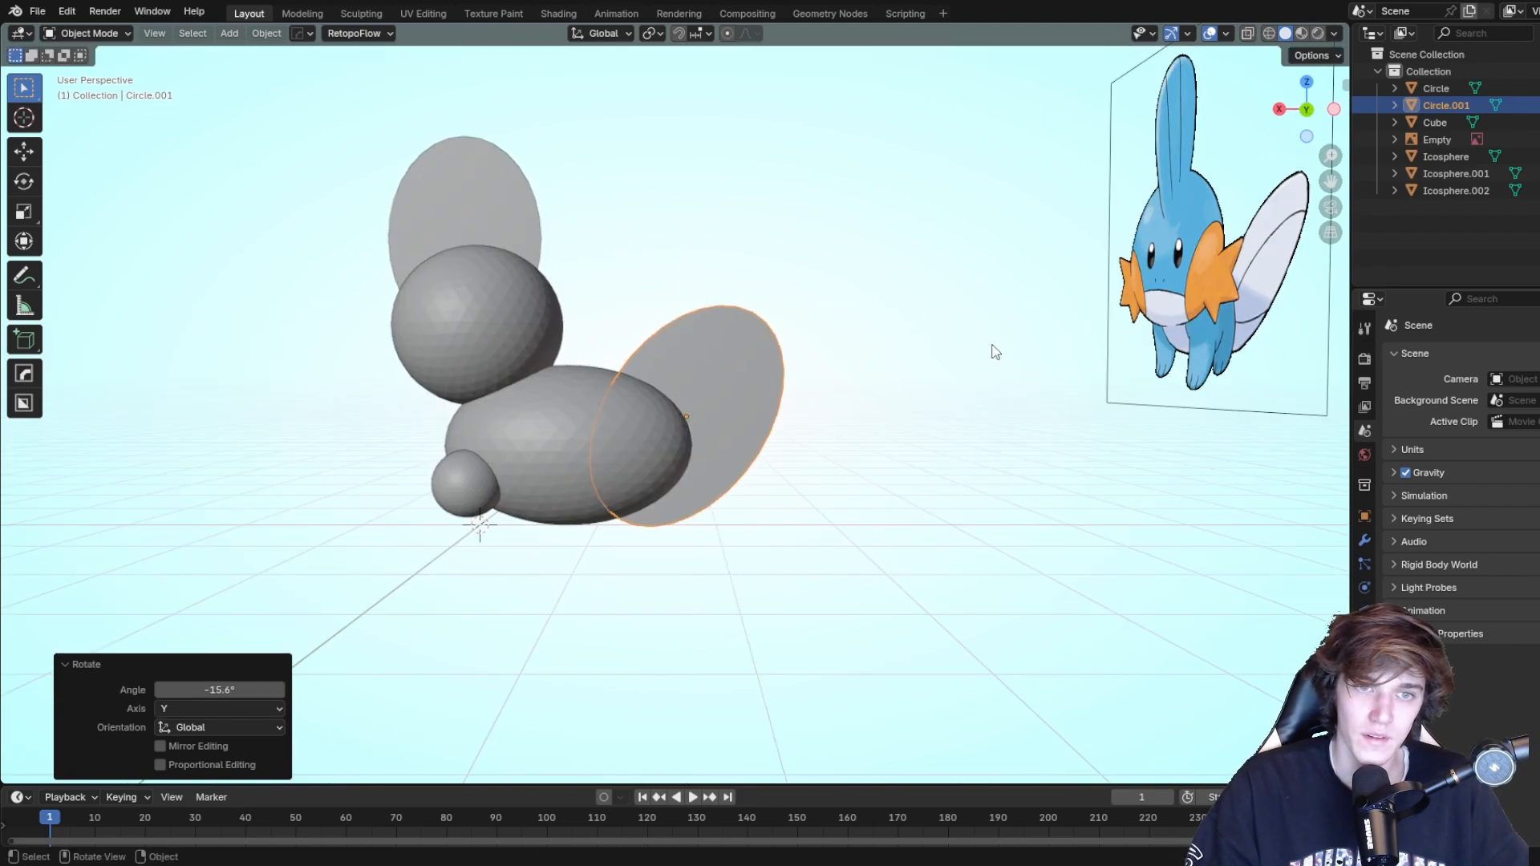
left_click(884, 489)
middle_click_drag(884, 489, 923, 471)
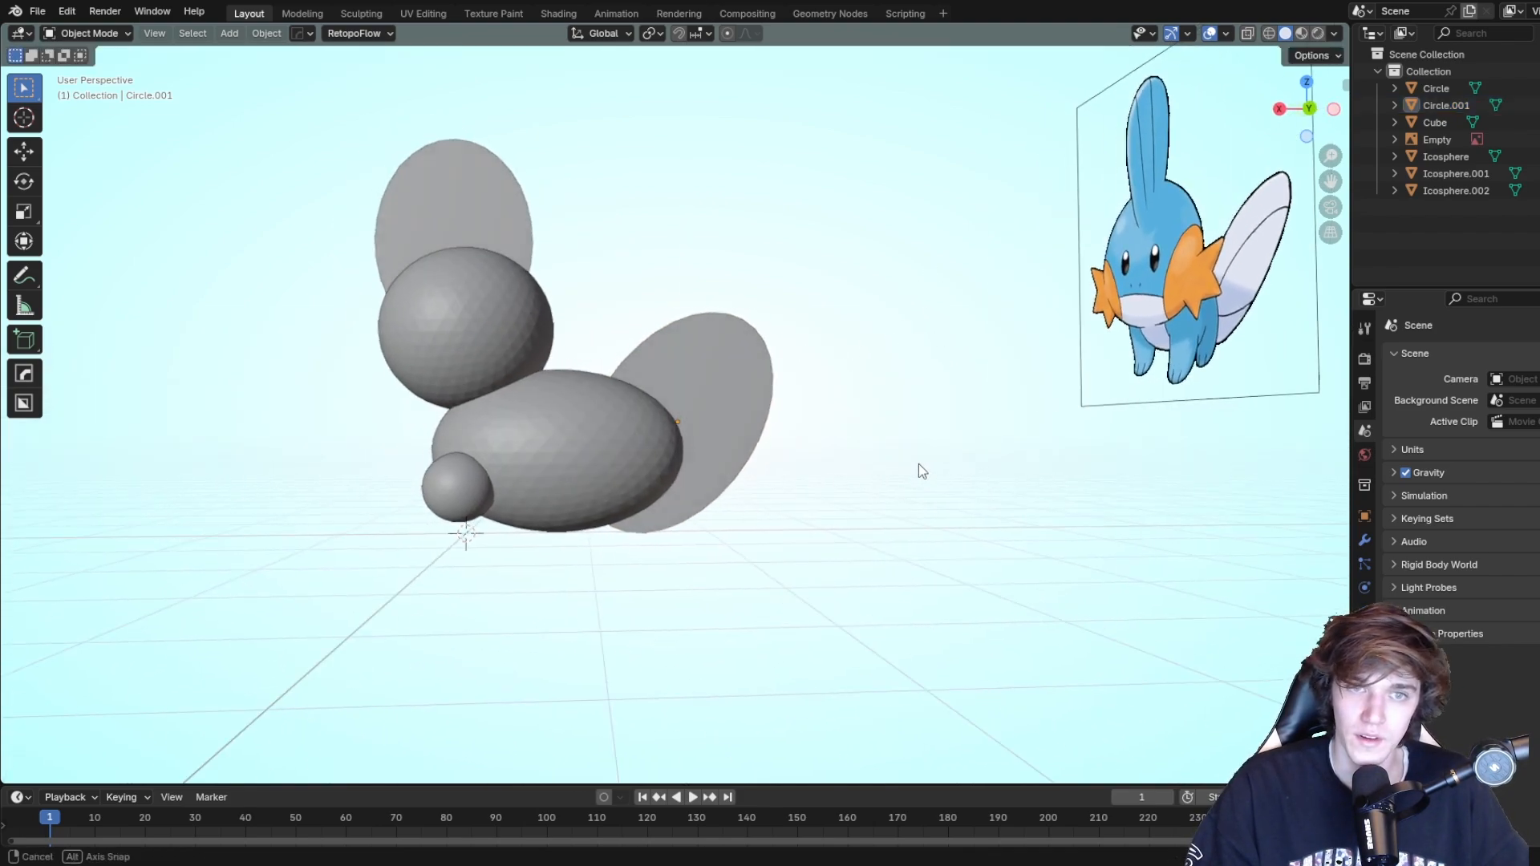
left_click(685, 377)
key("s")
key("x")
key("x")
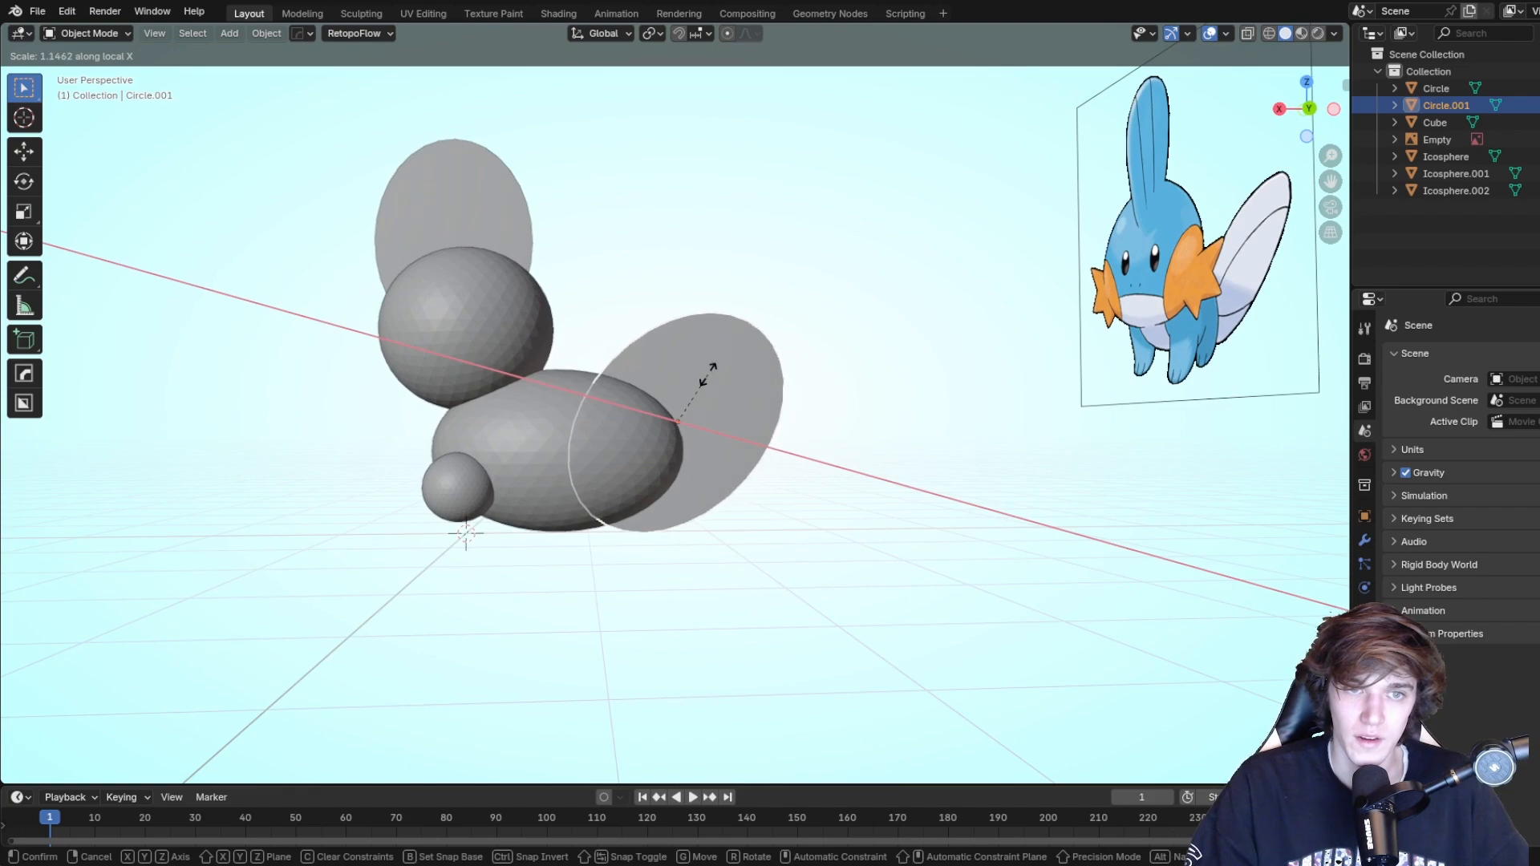
key("x")
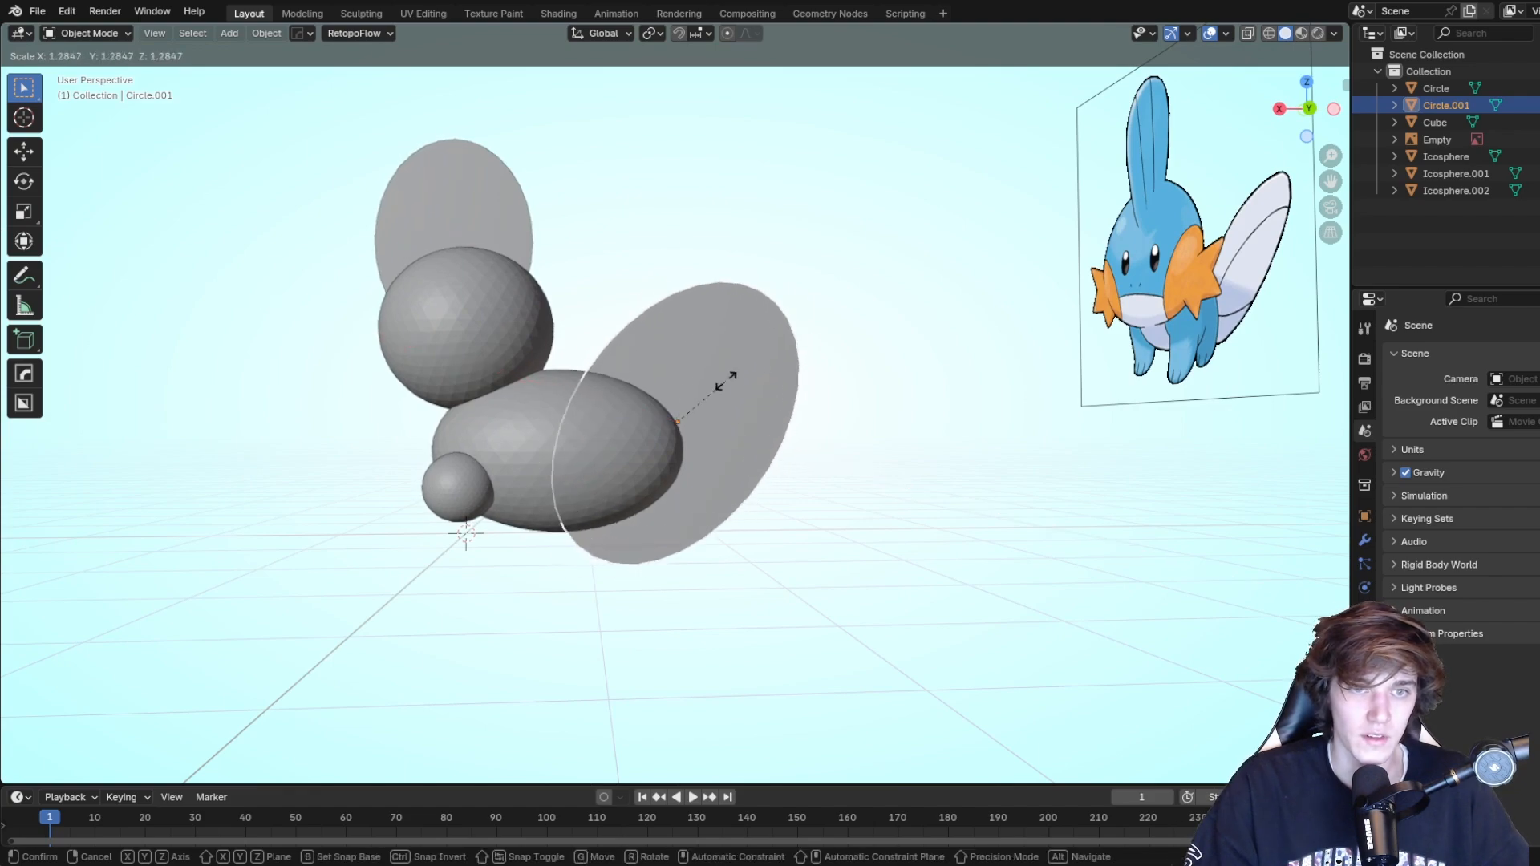
key("Escape")
Narrow the tail disc along its local X axis by a factor of about 0.76.
middle_click_drag(915, 460, 888, 467)
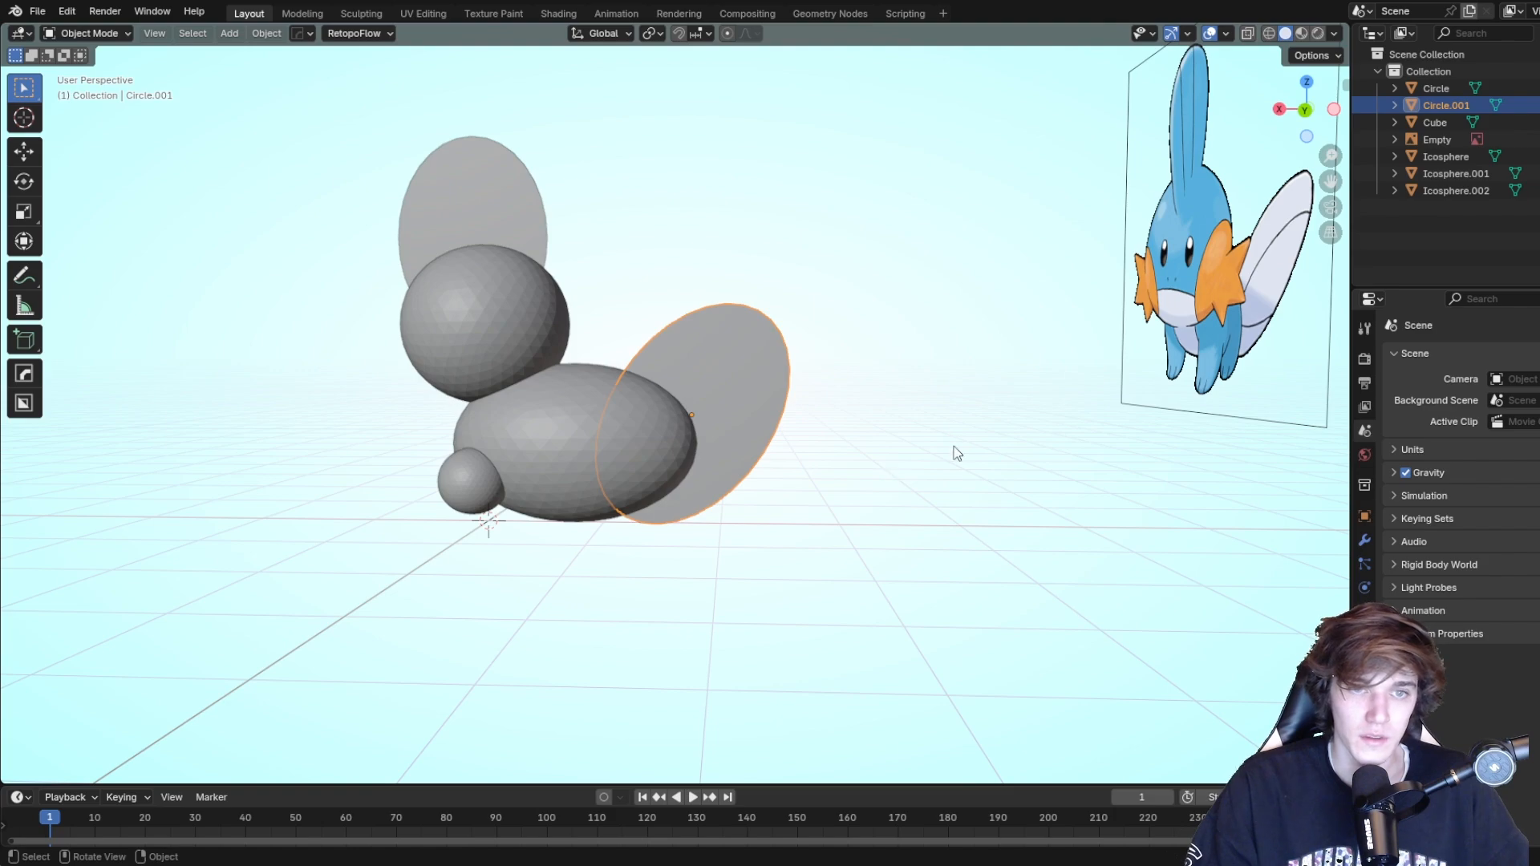
key("s")
key("x")
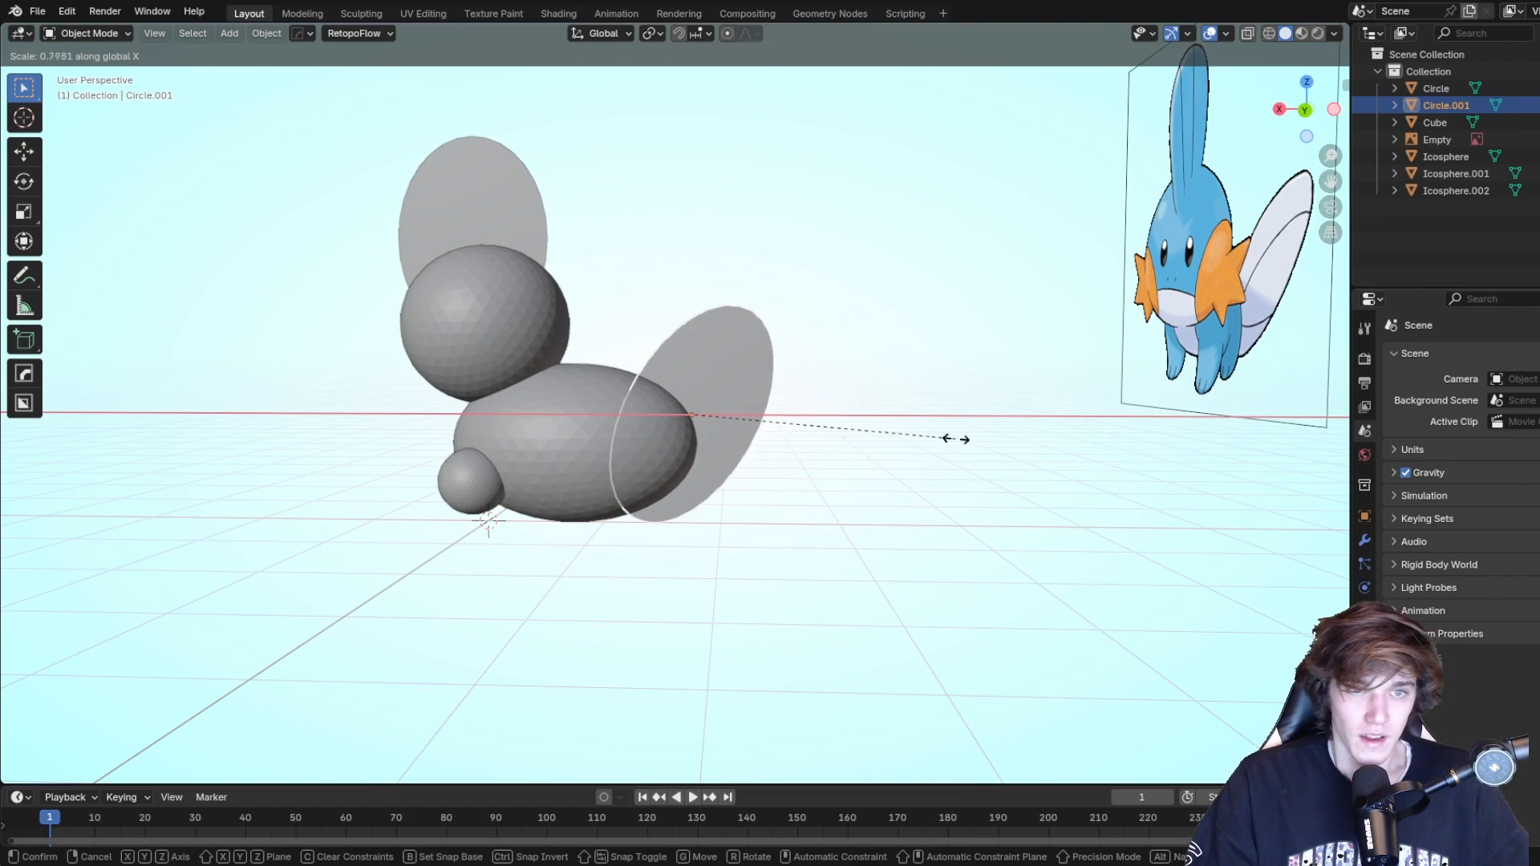
key("x")
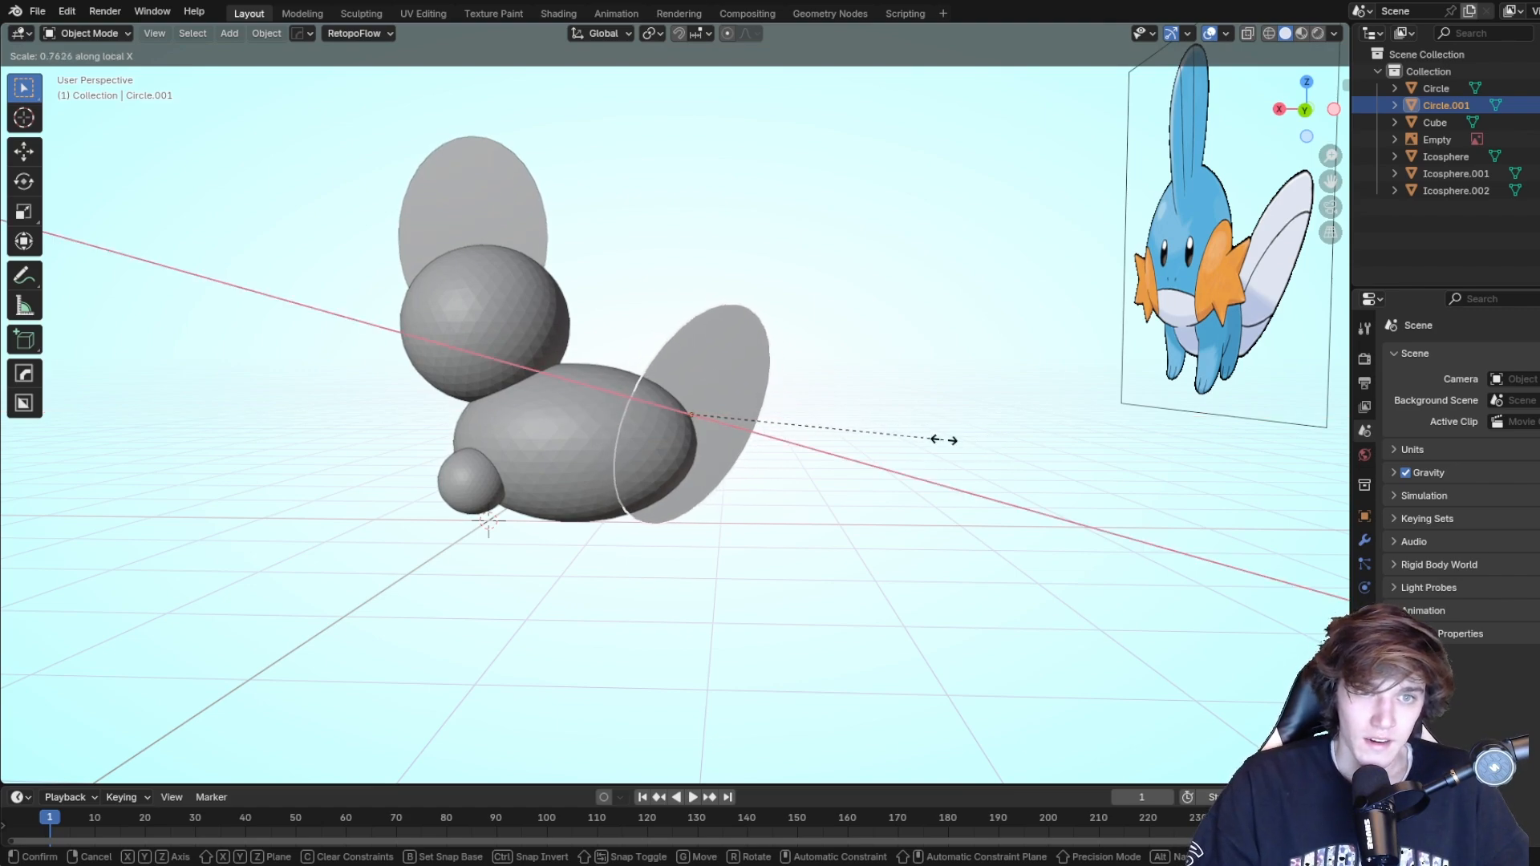
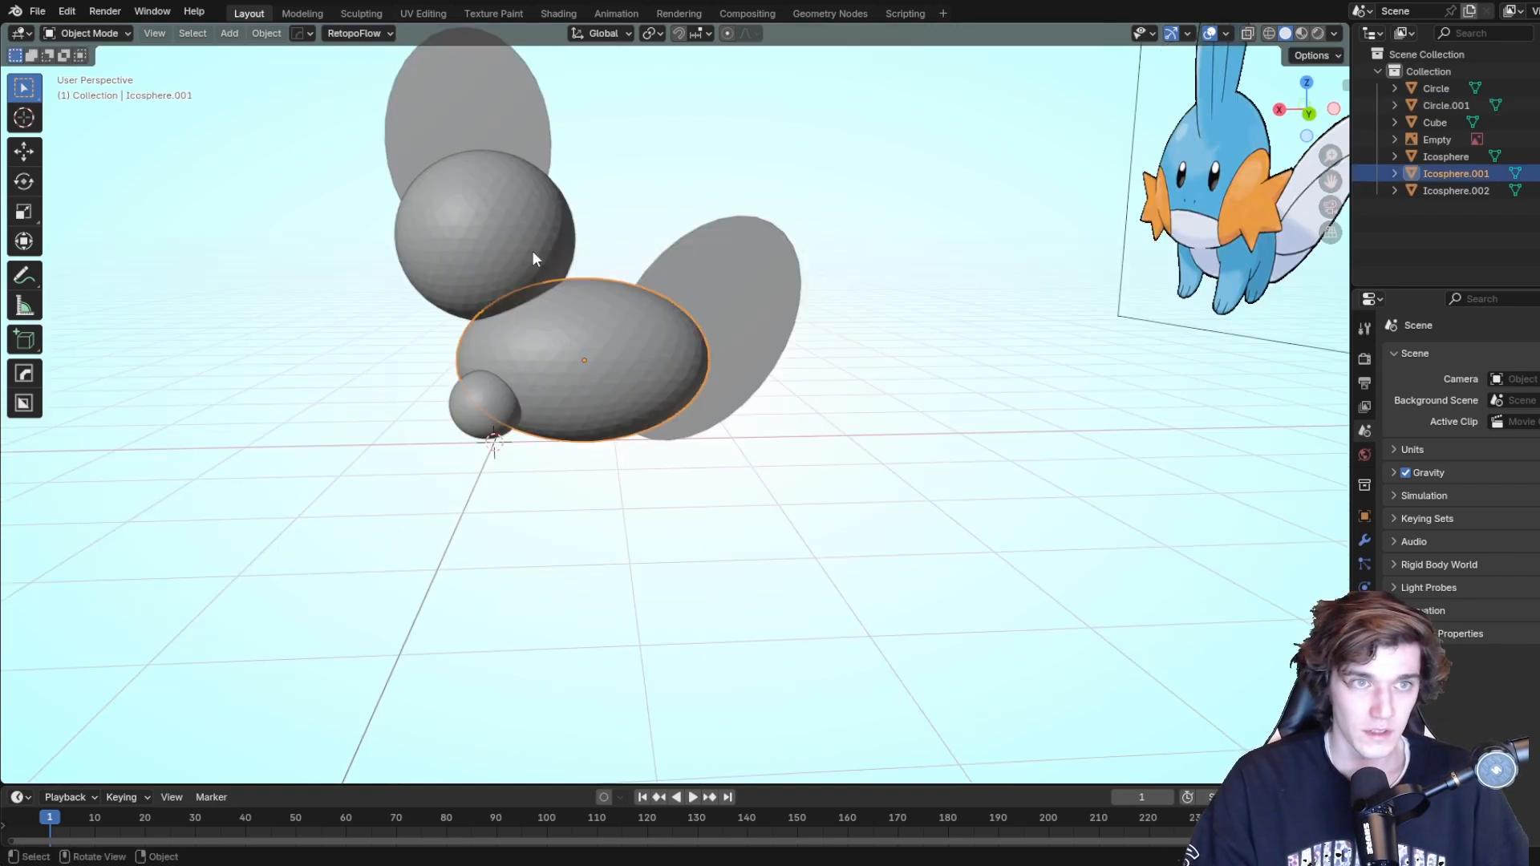
middle_click_drag(532, 250, 456, 233)
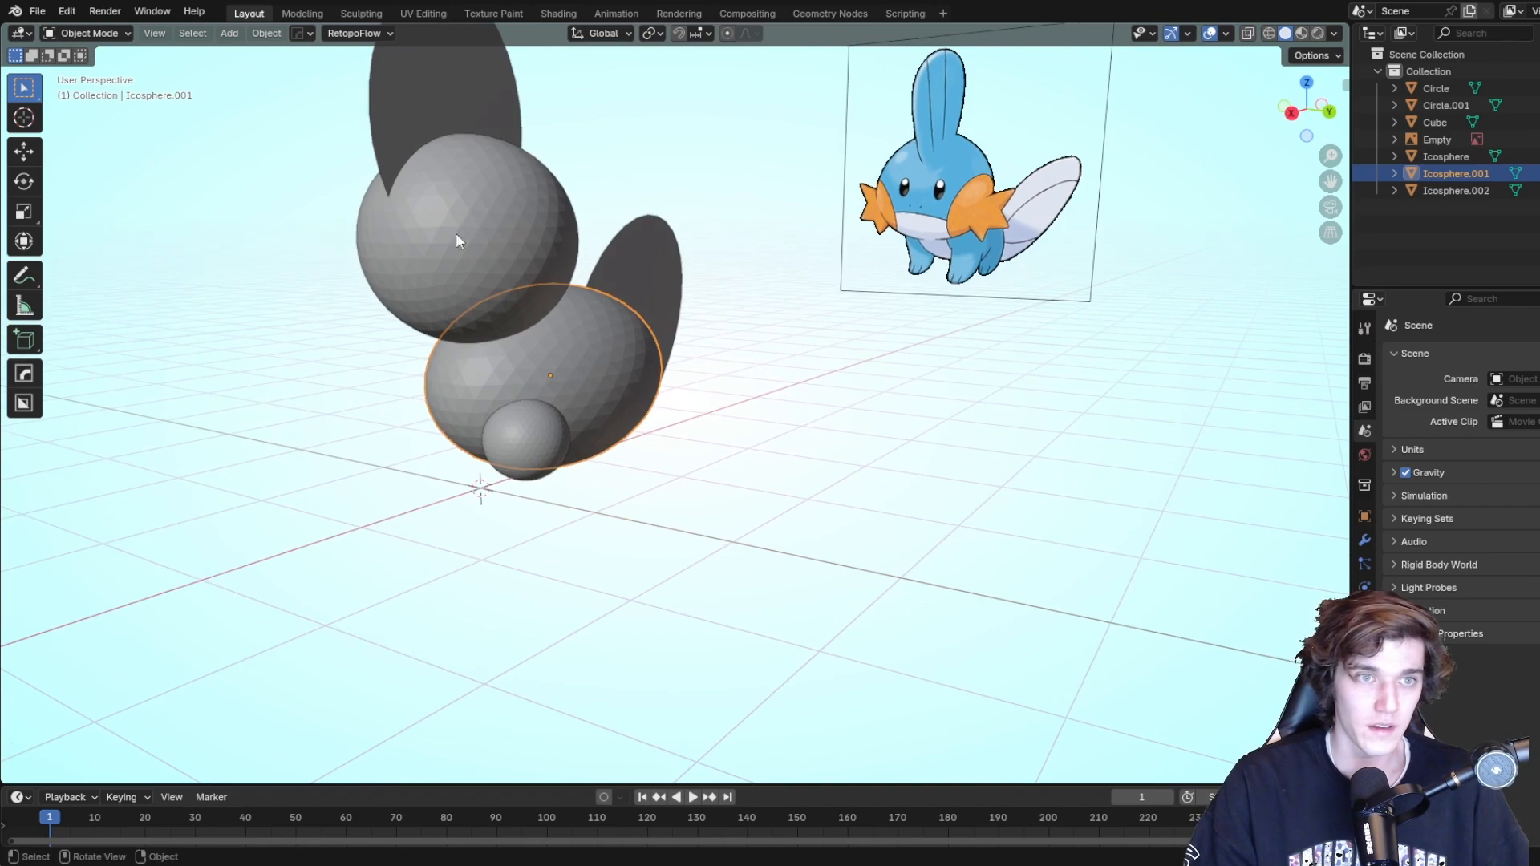
Sculpt the head sphere with Elastic Grab and Y symmetry in the right orthographic view, pushing its upper sides down.
left_click(455, 233)
middle_click_drag(516, 191, 677, 262)
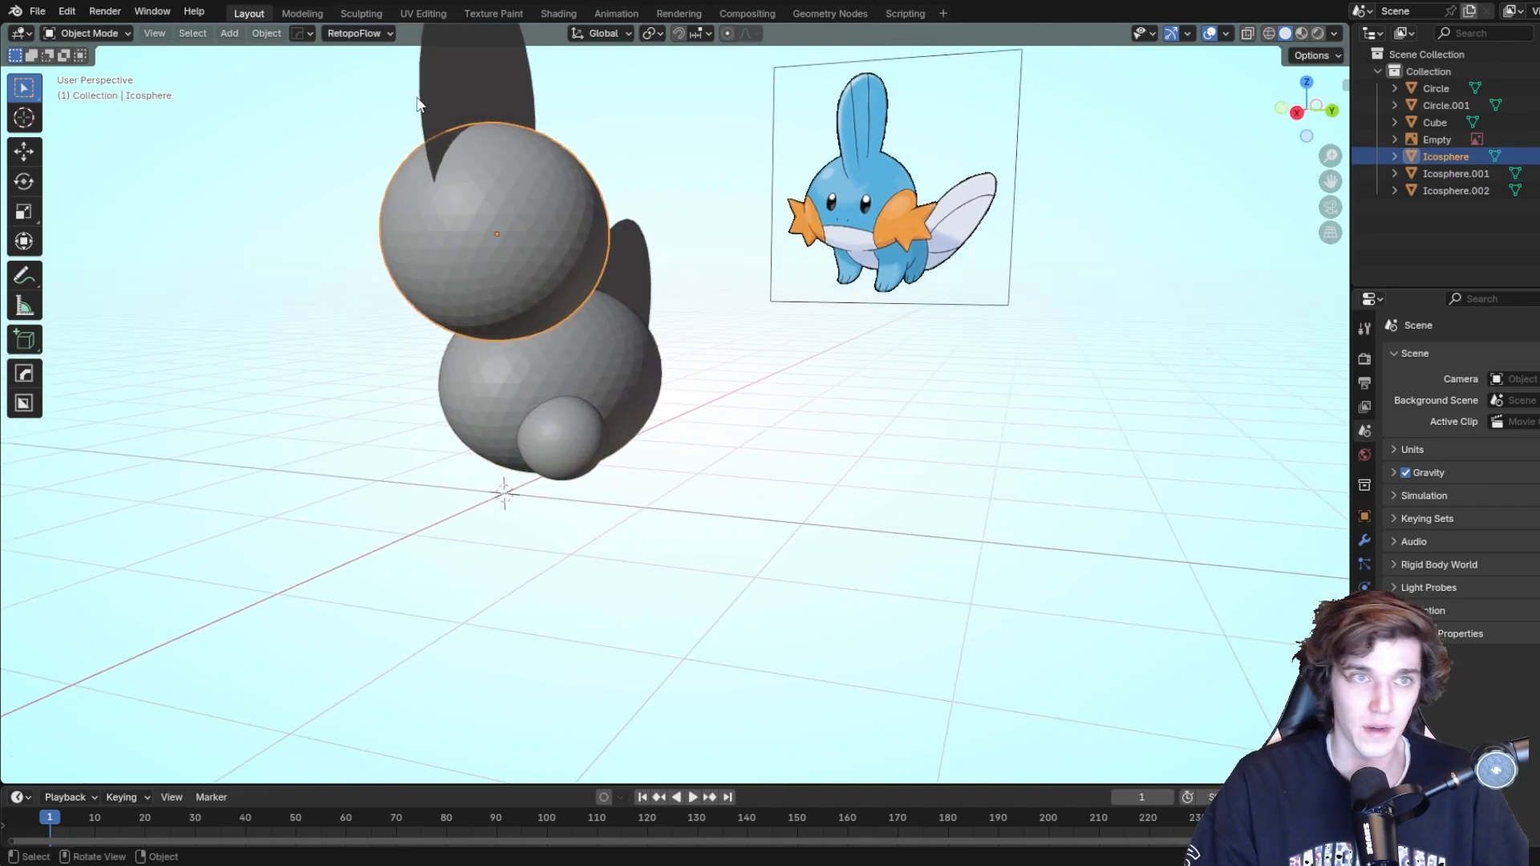
left_click(360, 14)
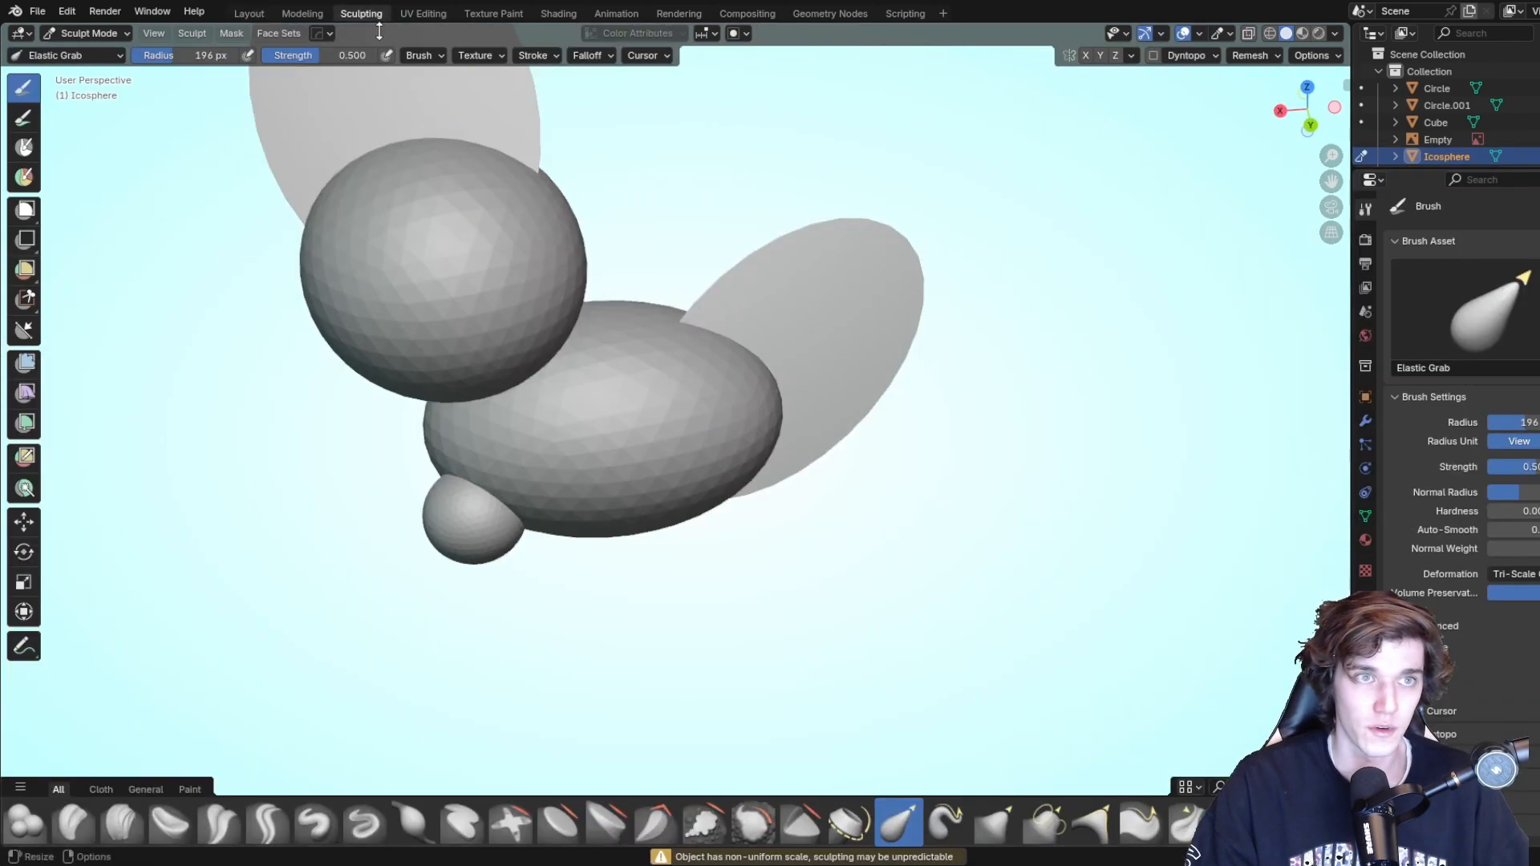
left_click(1278, 110)
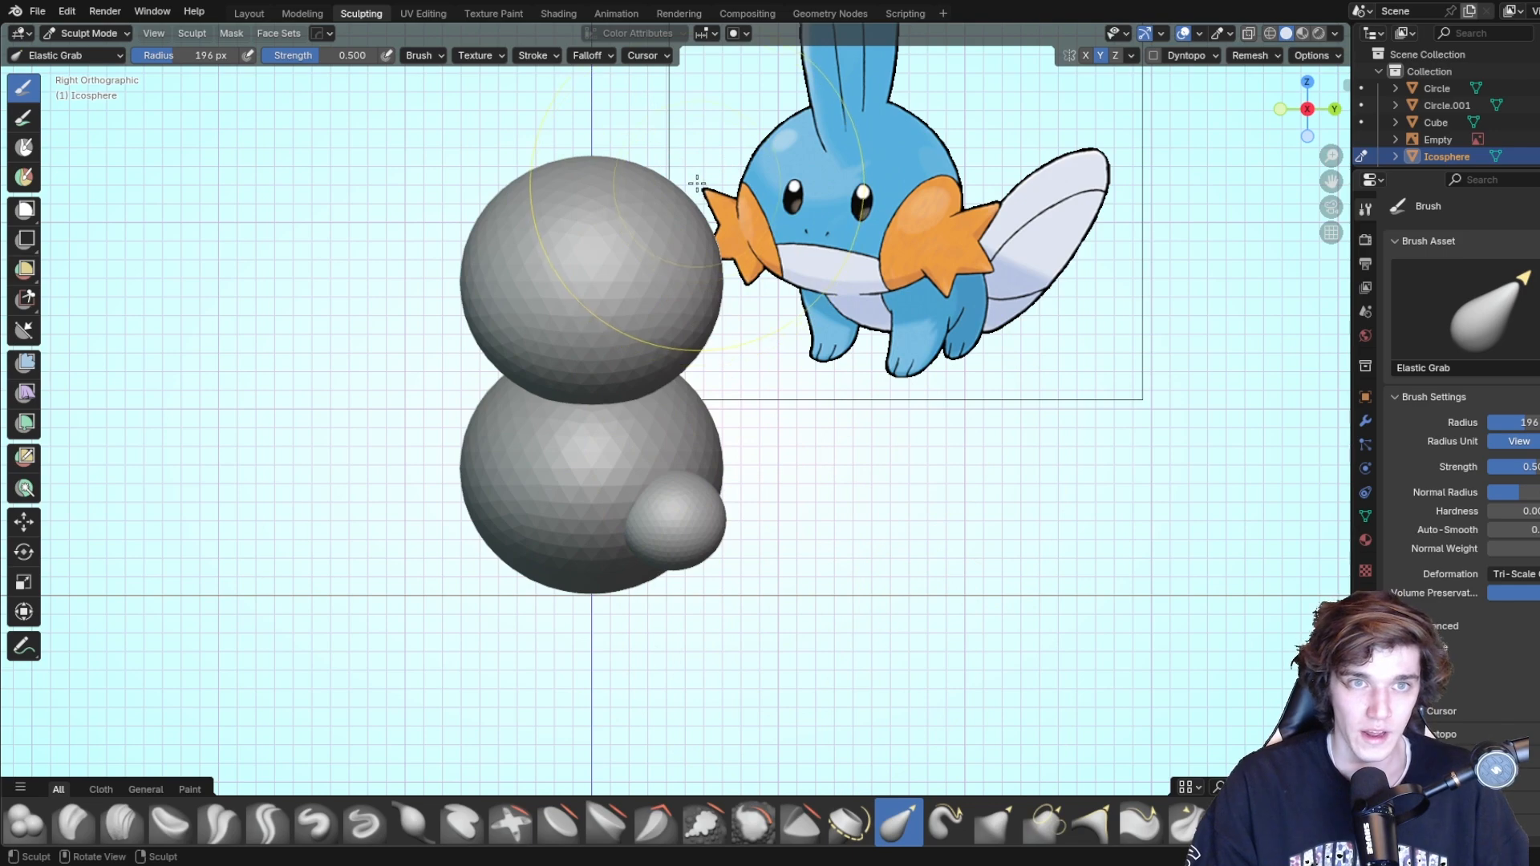
left_click_drag(699, 179, 703, 181)
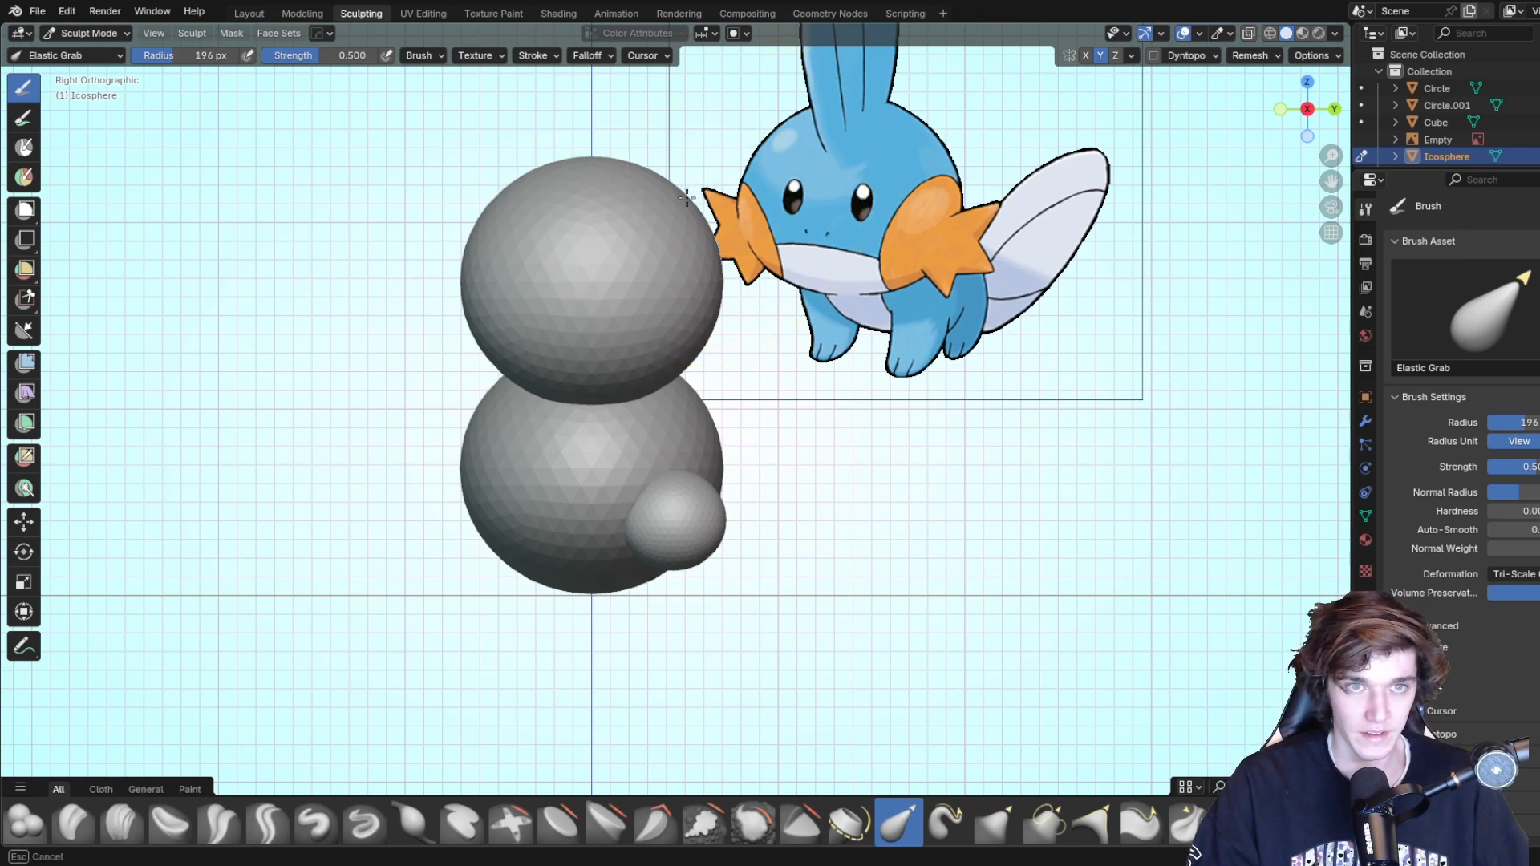
left_click_drag(679, 206, 678, 241)
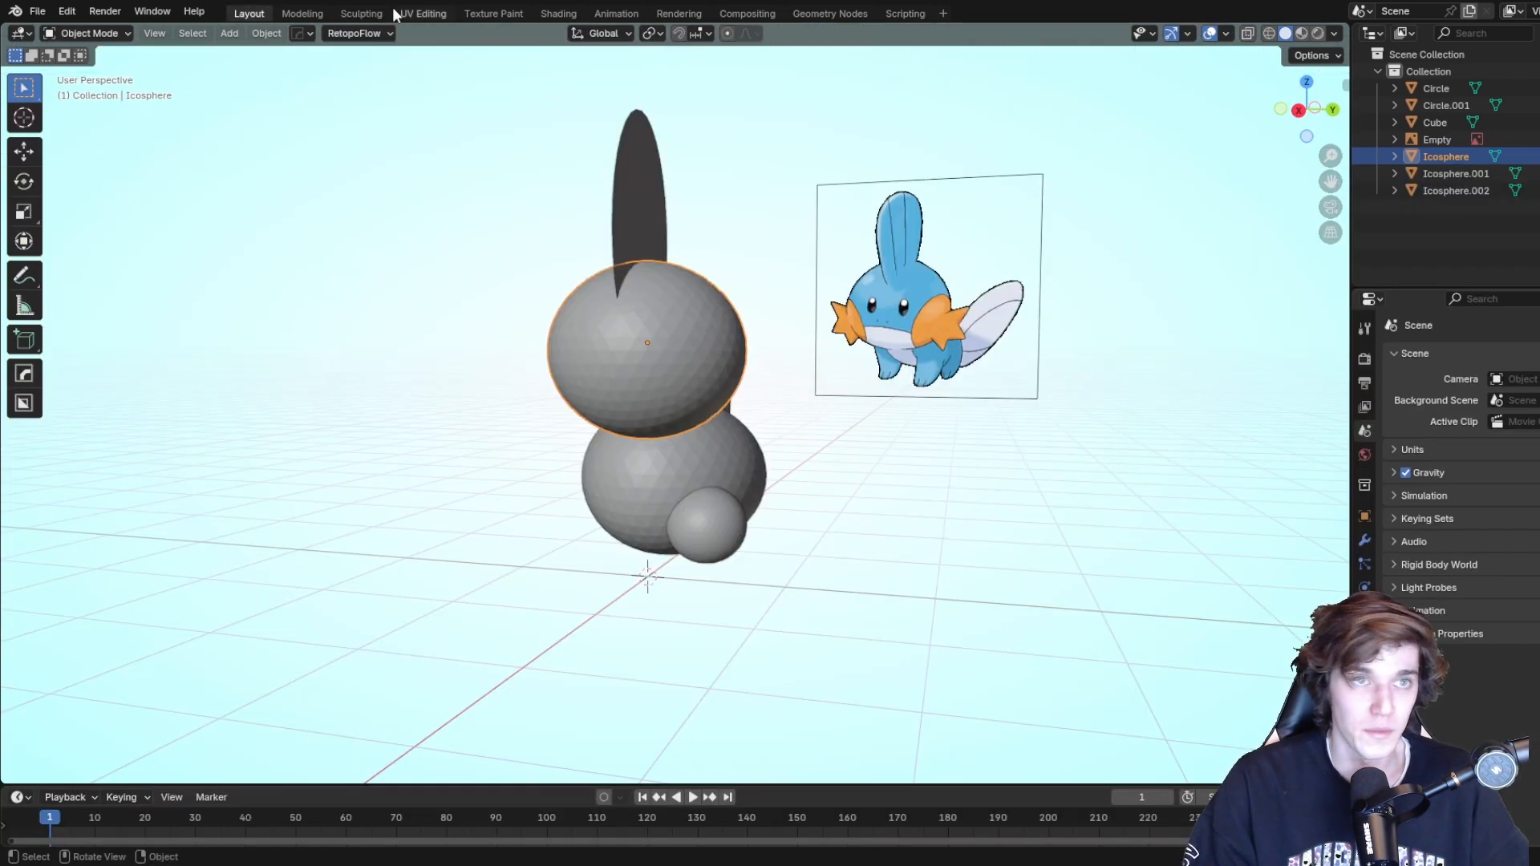
Set the Elastic Snake Hook brush radius to 215 px, and resize the brush interactively over the head.
left_click(362, 13)
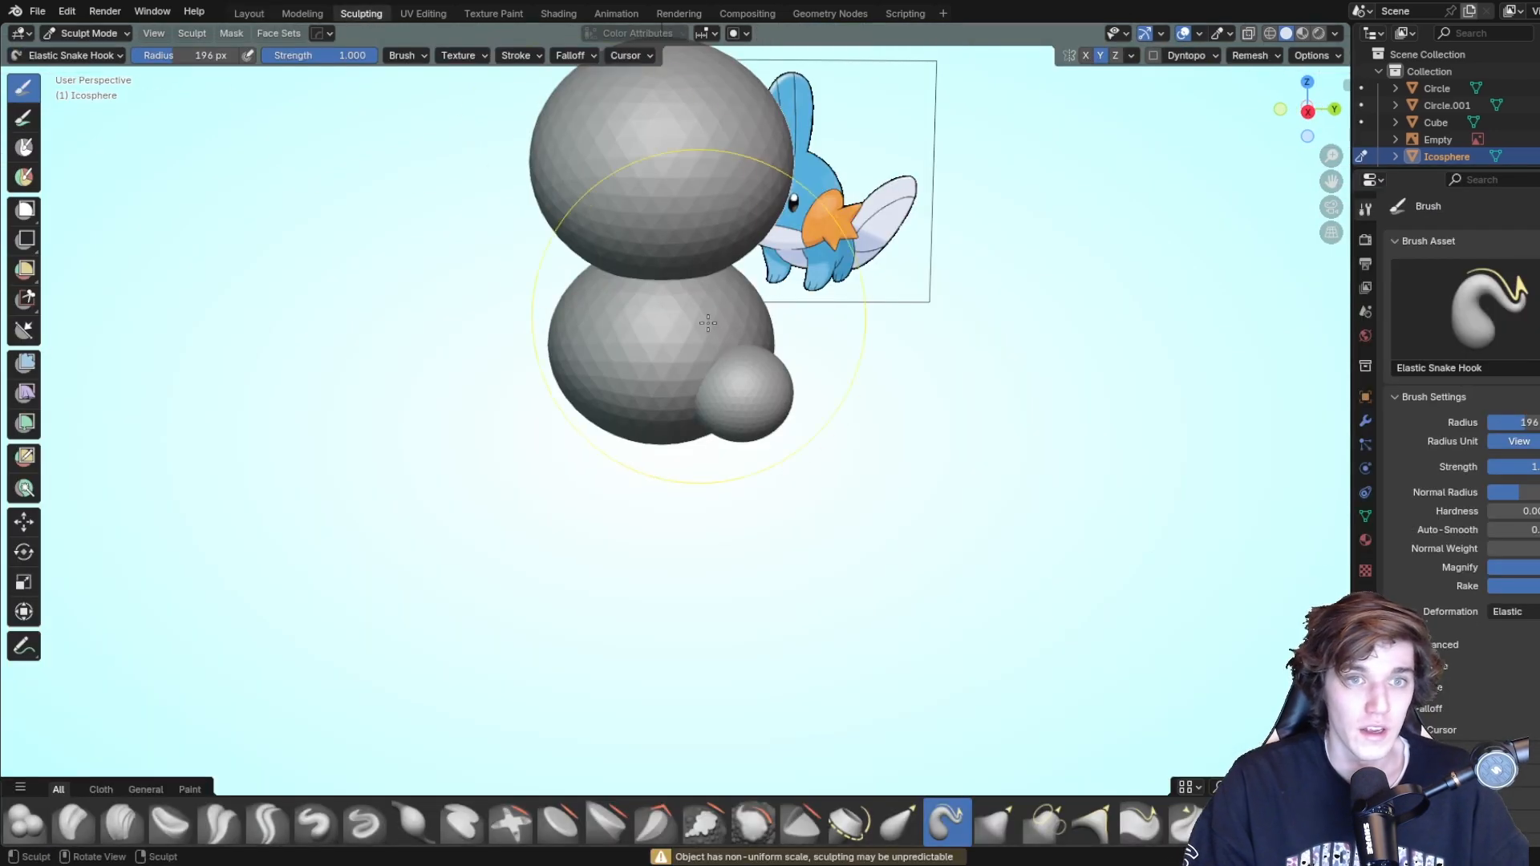
mouse_move(674, 457)
middle_mouse_down()
mouse_move(726, 465)
mouse_move(687, 406)
middle_mouse_up()
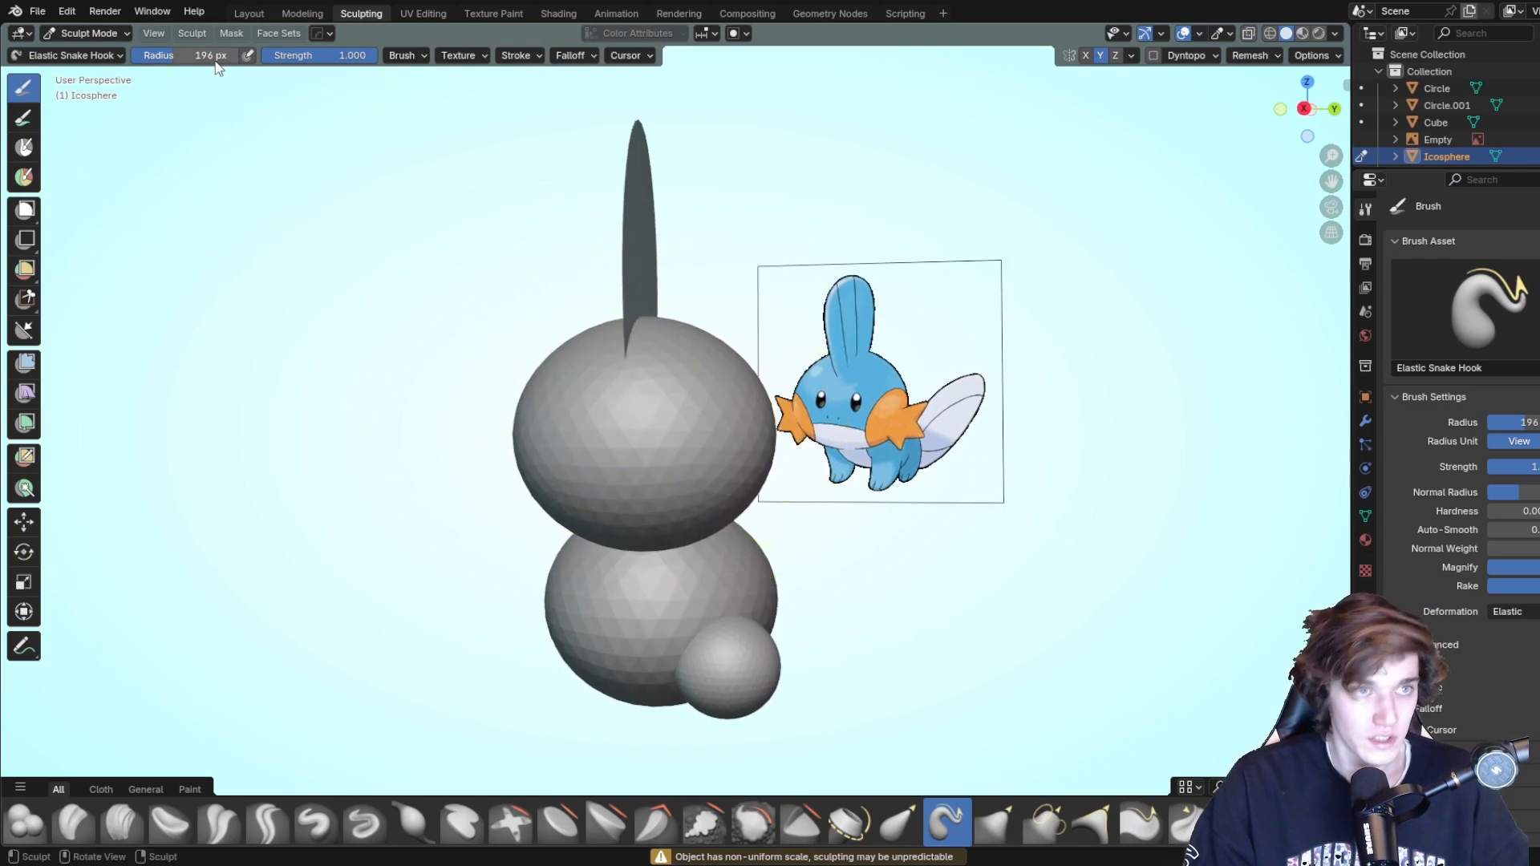
left_click_drag(195, 57, 170, 62)
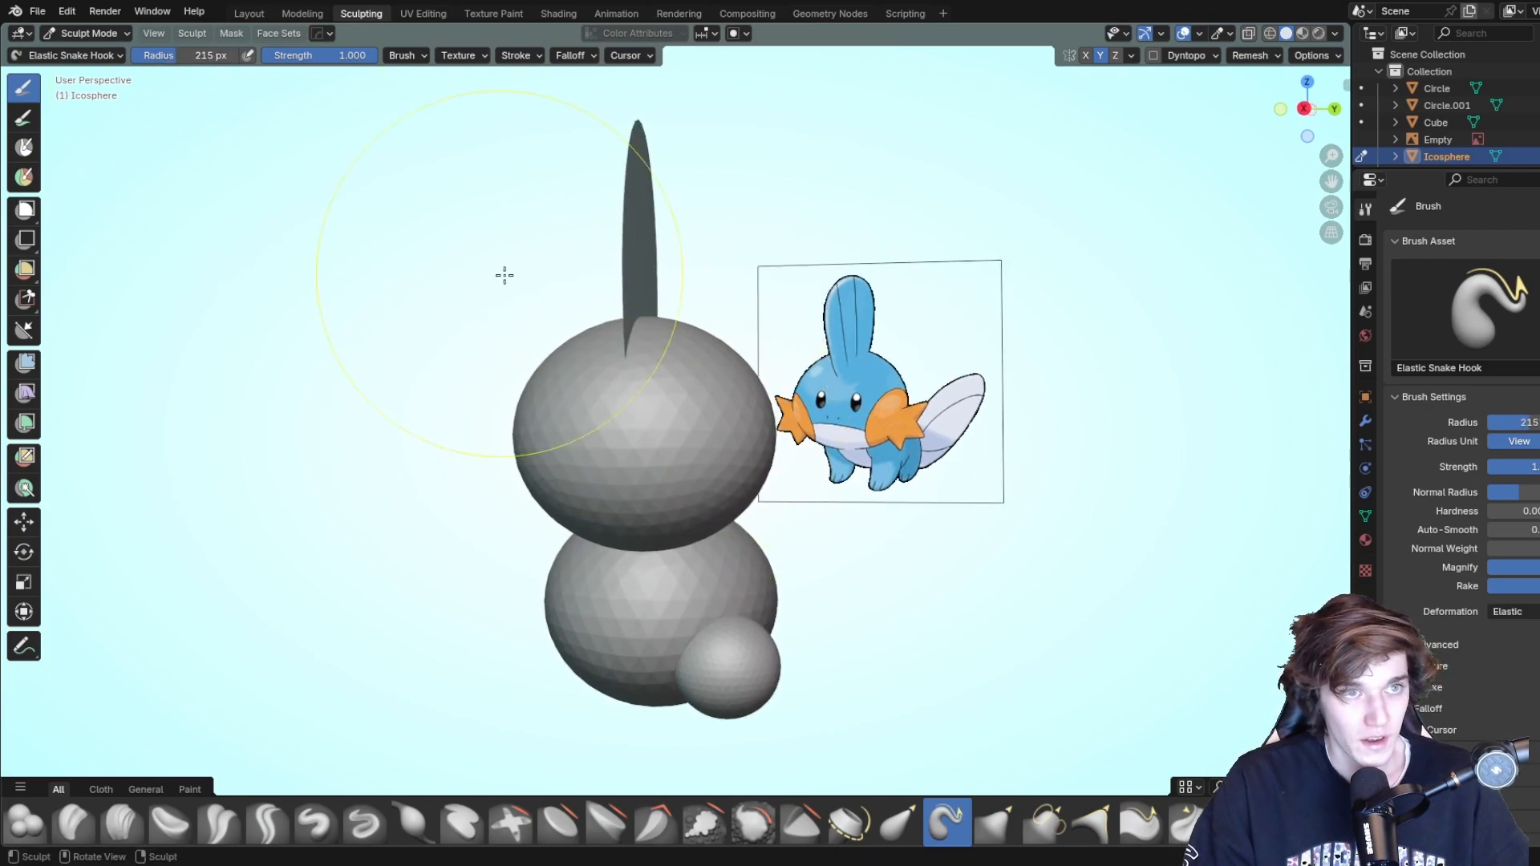
key("f")
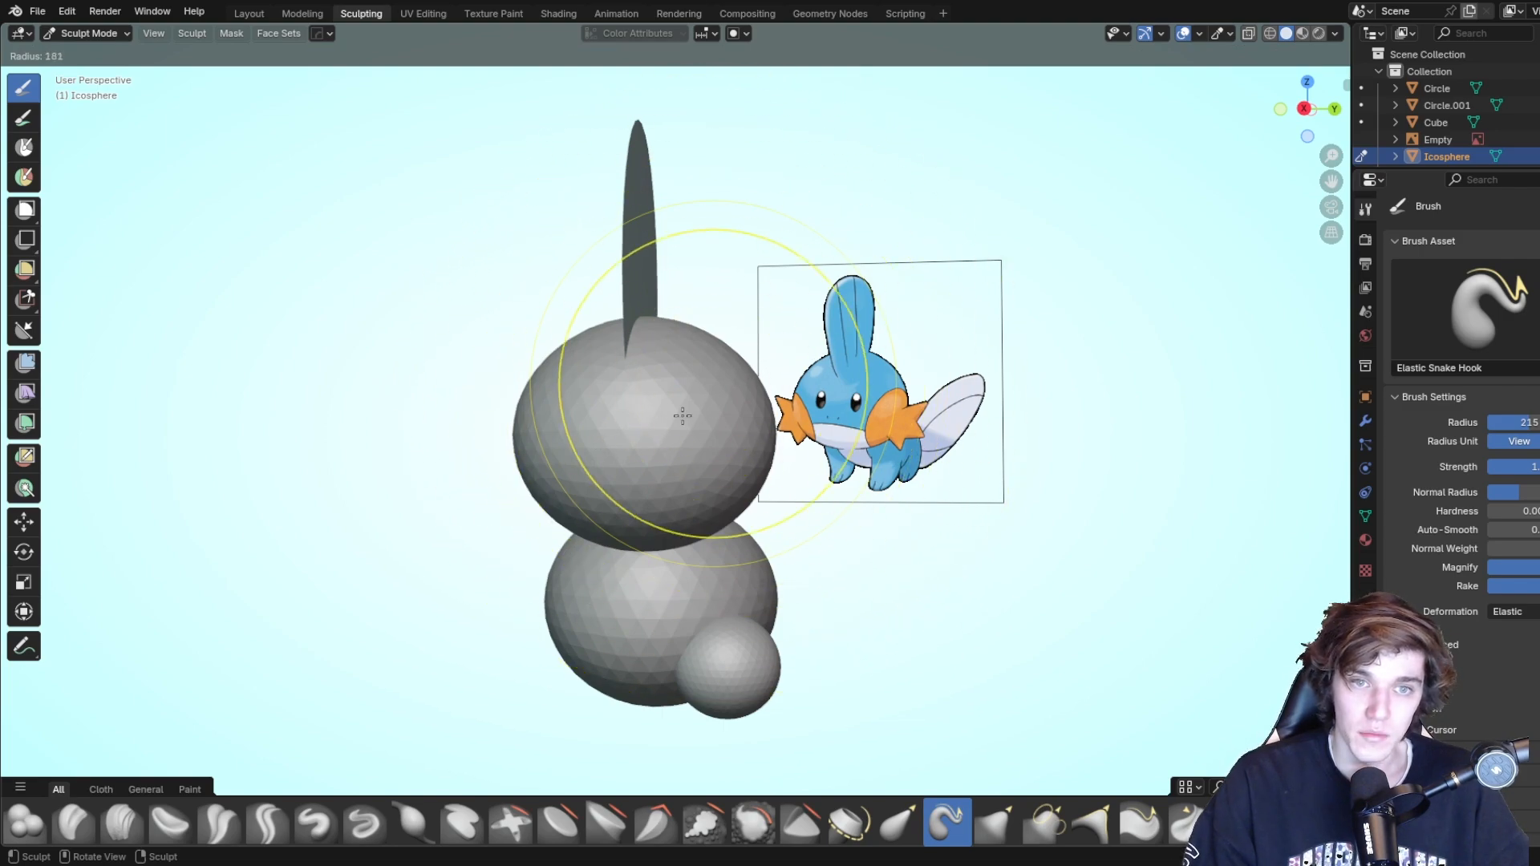
left_click(642, 413)
mouse_move(619, 447)
middle_mouse_down()
mouse_move(743, 468)
mouse_move(732, 521)
middle_mouse_up()
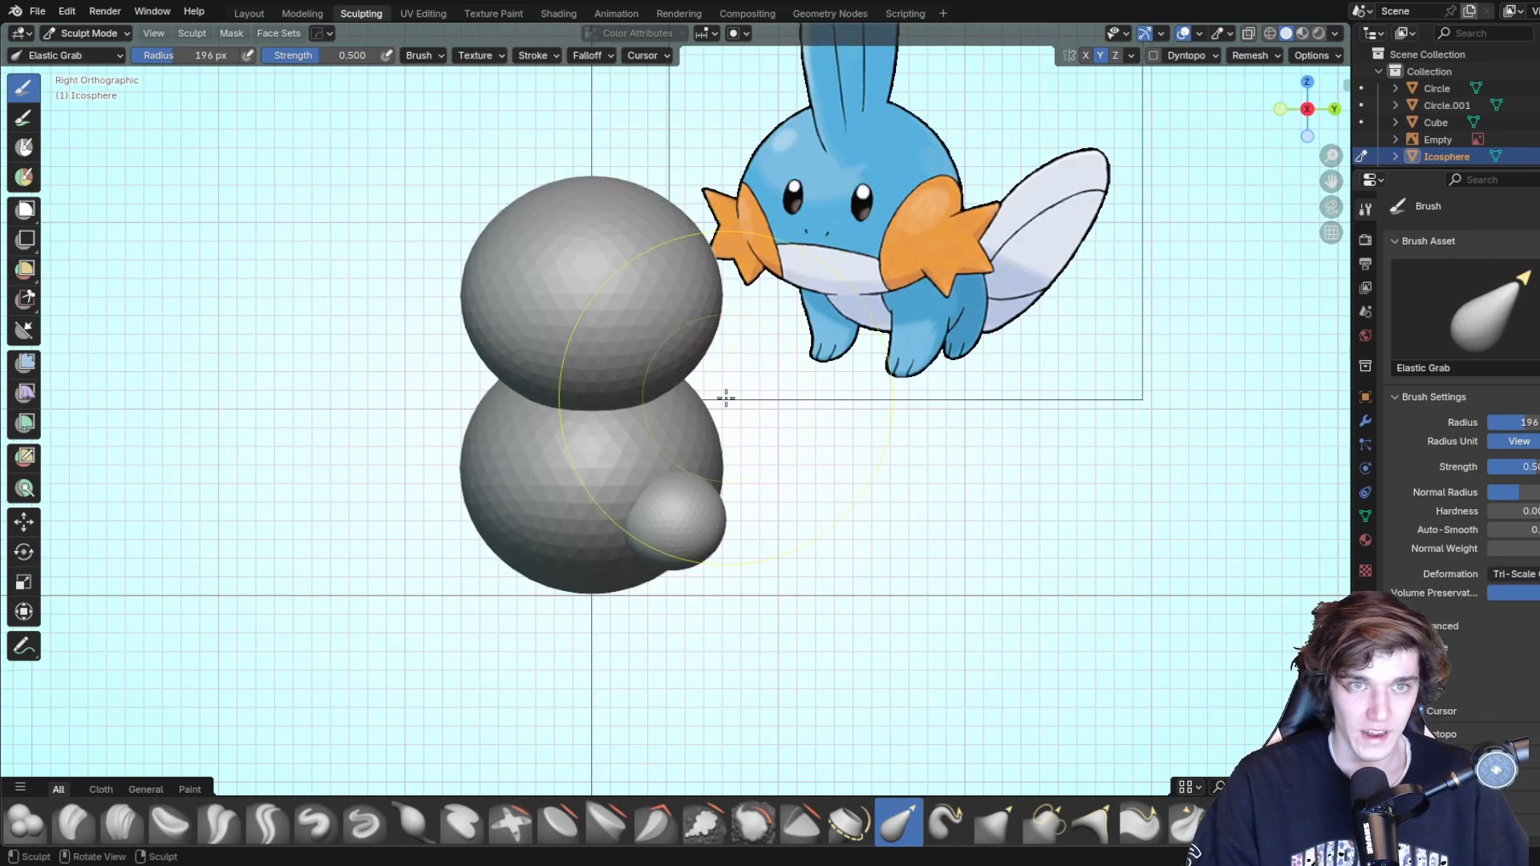
Push the head sphere's lower edge inward and upward with Elastic Grab, and return to the Layout workspace.
mouse_move(717, 397)
left_mouse_down()
mouse_move(669, 416)
mouse_move(653, 380)
left_mouse_up()
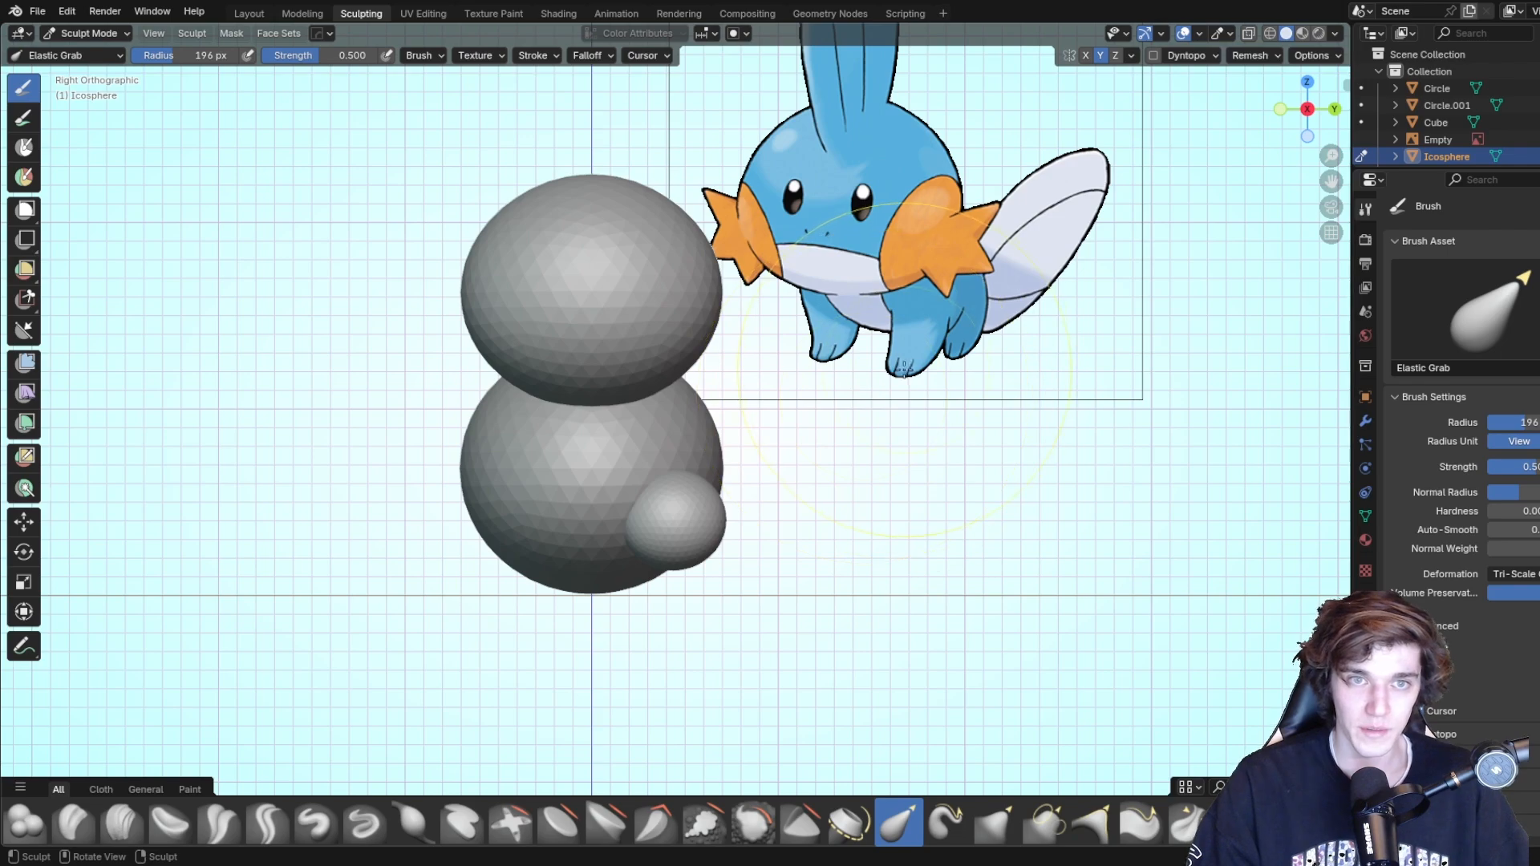
middle_click_drag(904, 369, 849, 398)
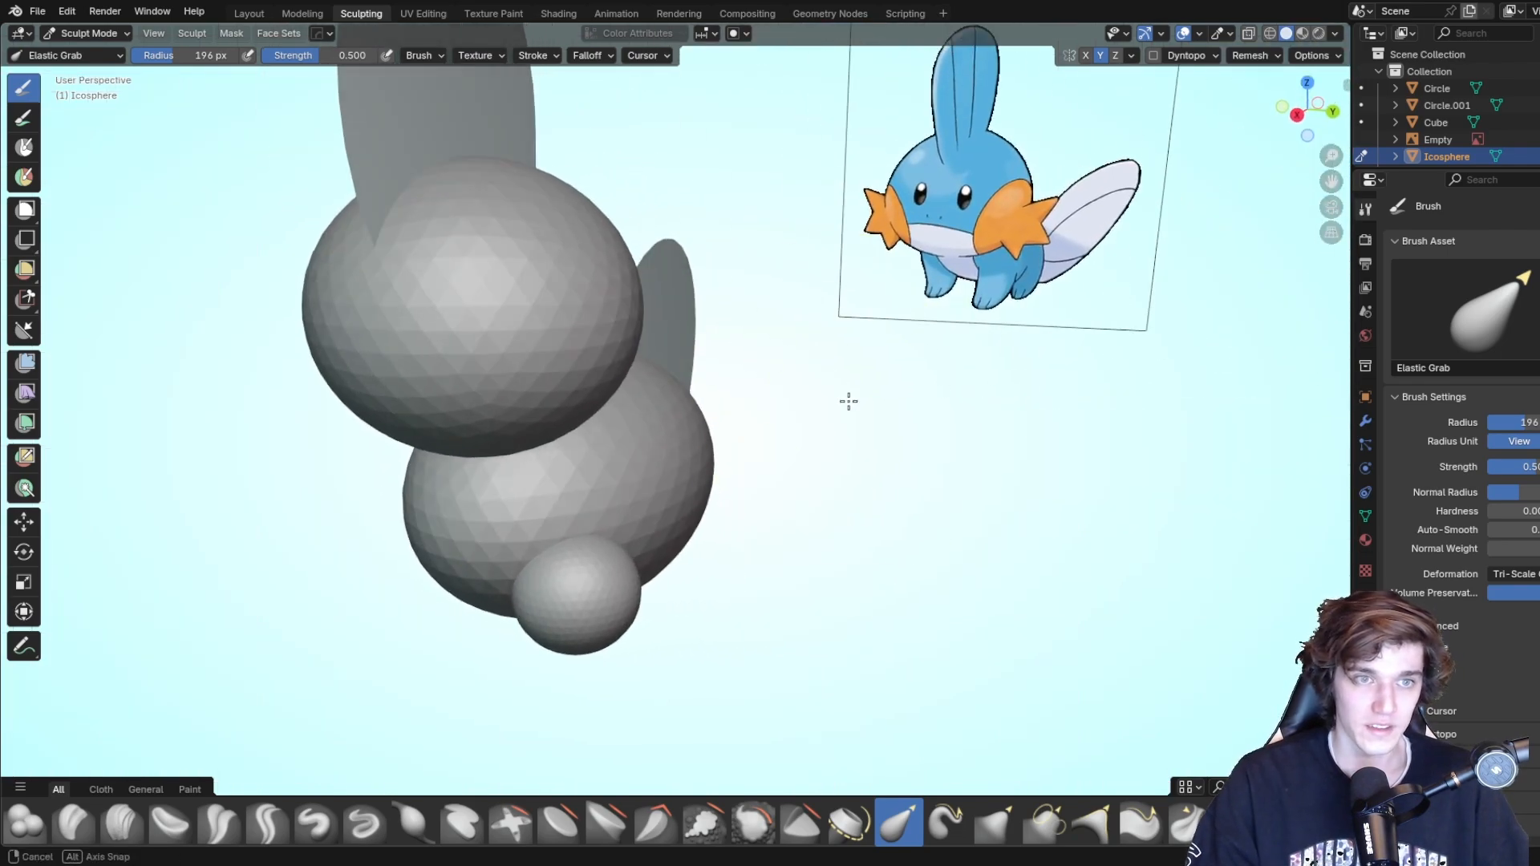
left_click(249, 11)
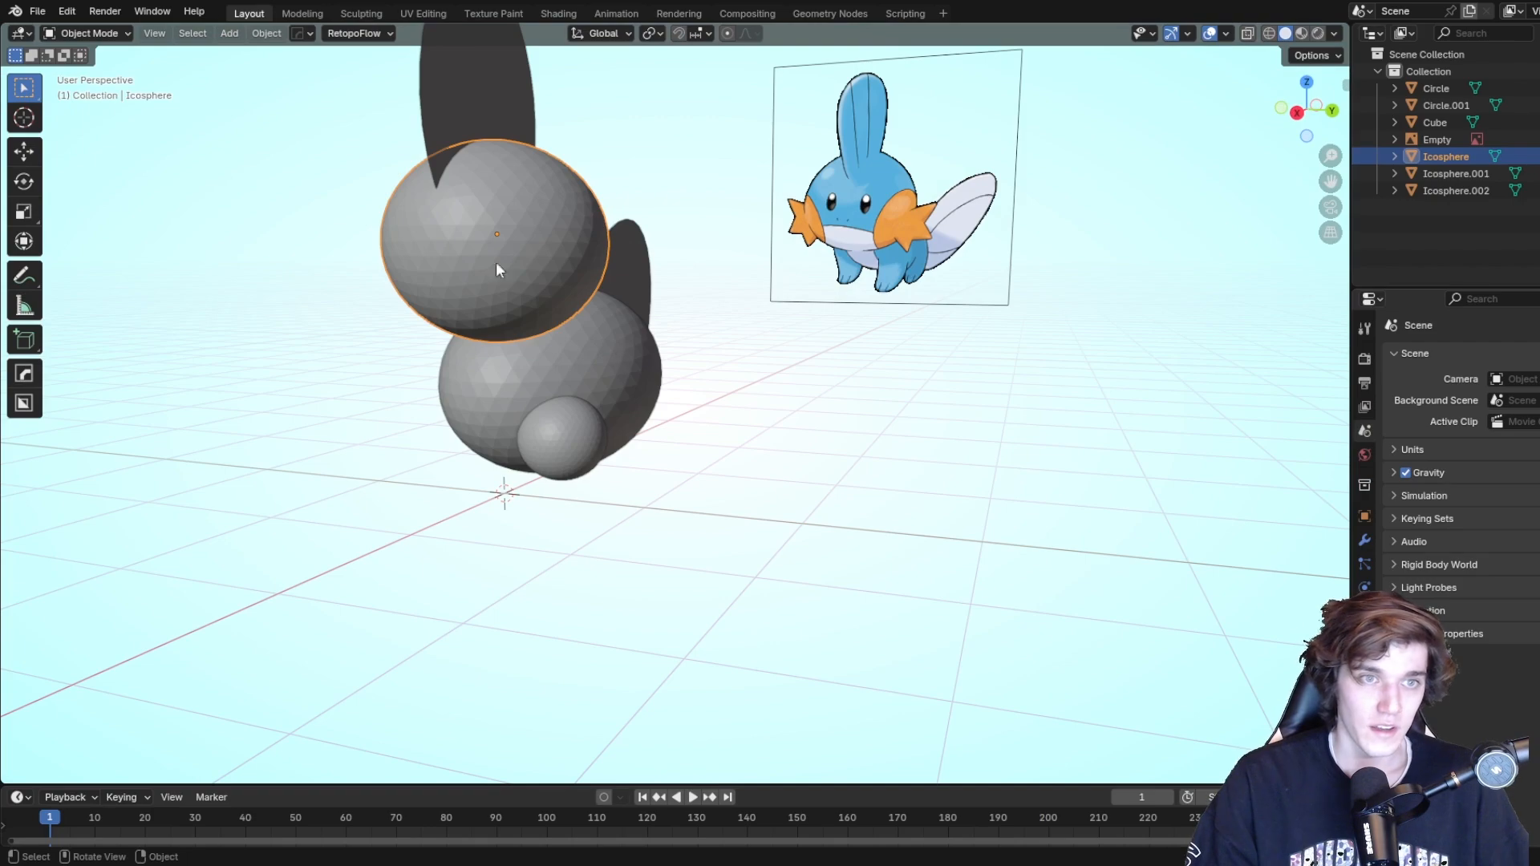
middle_click_drag(497, 267, 607, 255)
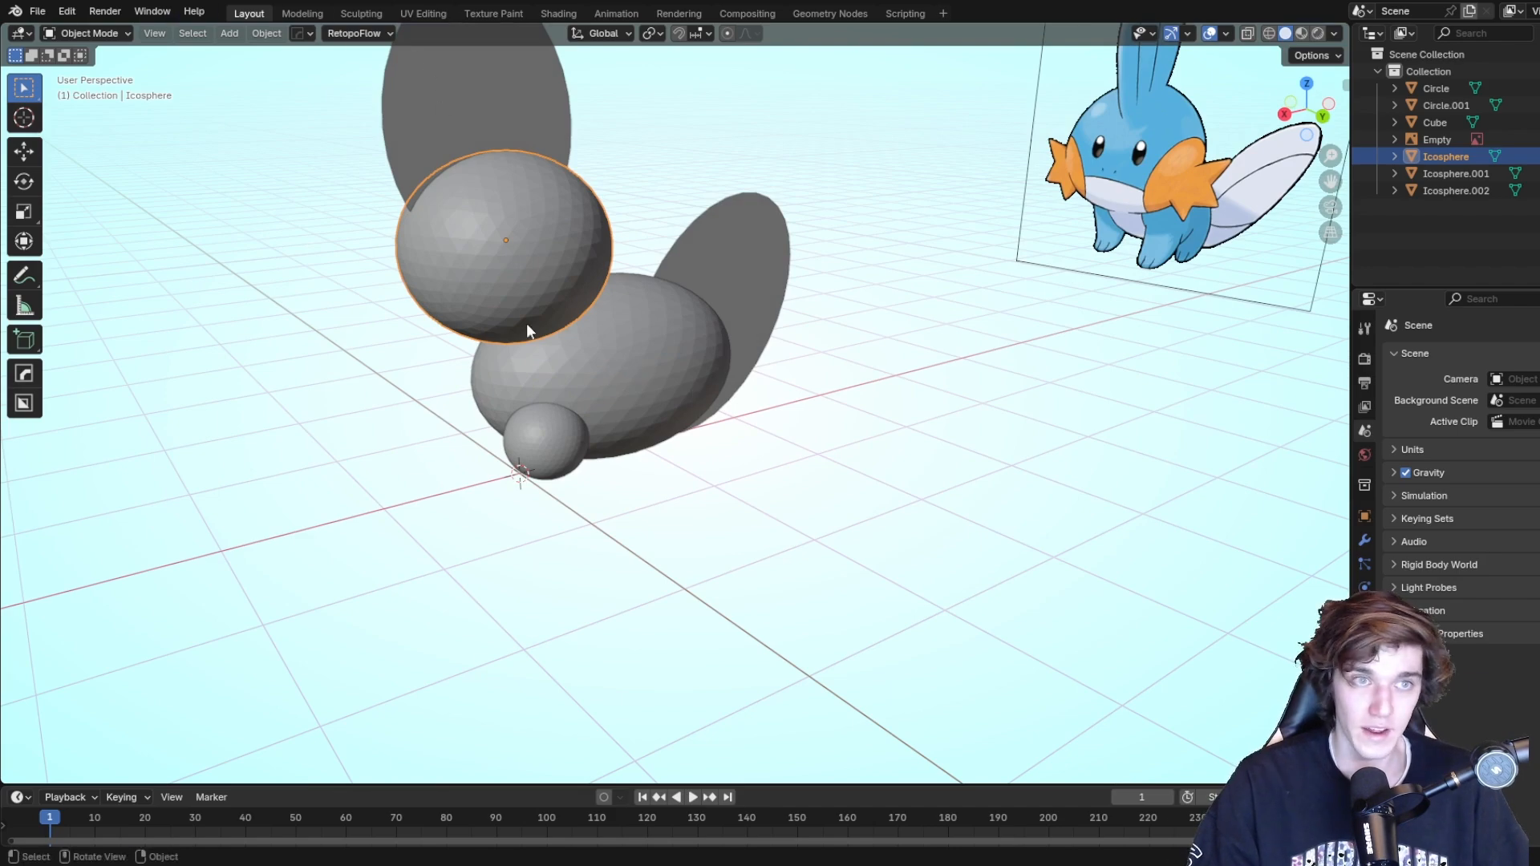
Open the body sphere for sculpting, and enable mirror symmetry on the X, Y and Z axes.
left_click(651, 372)
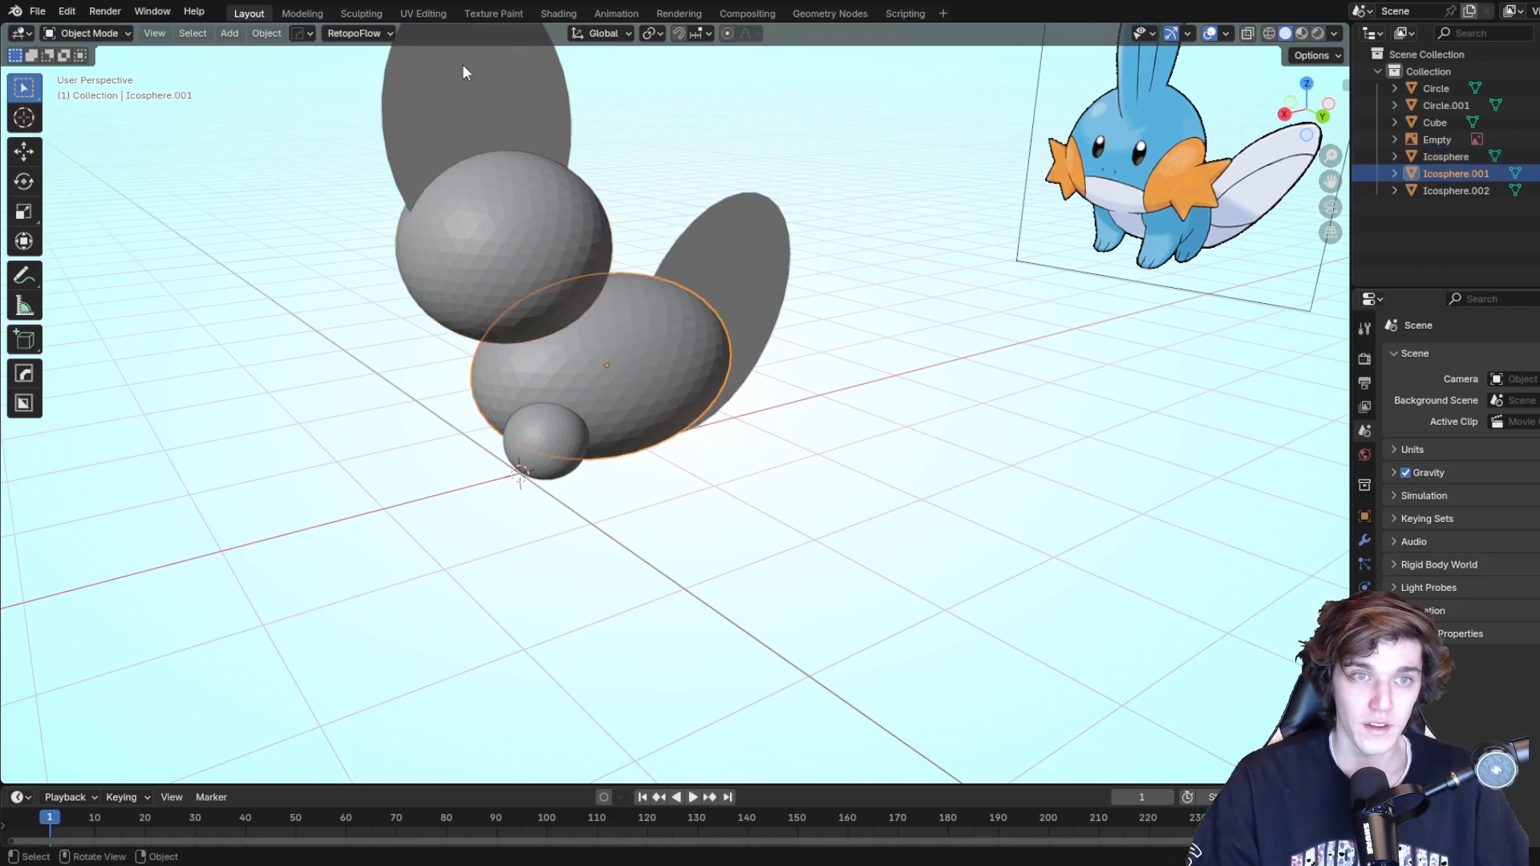
left_click(382, 16)
left_click(104, 36)
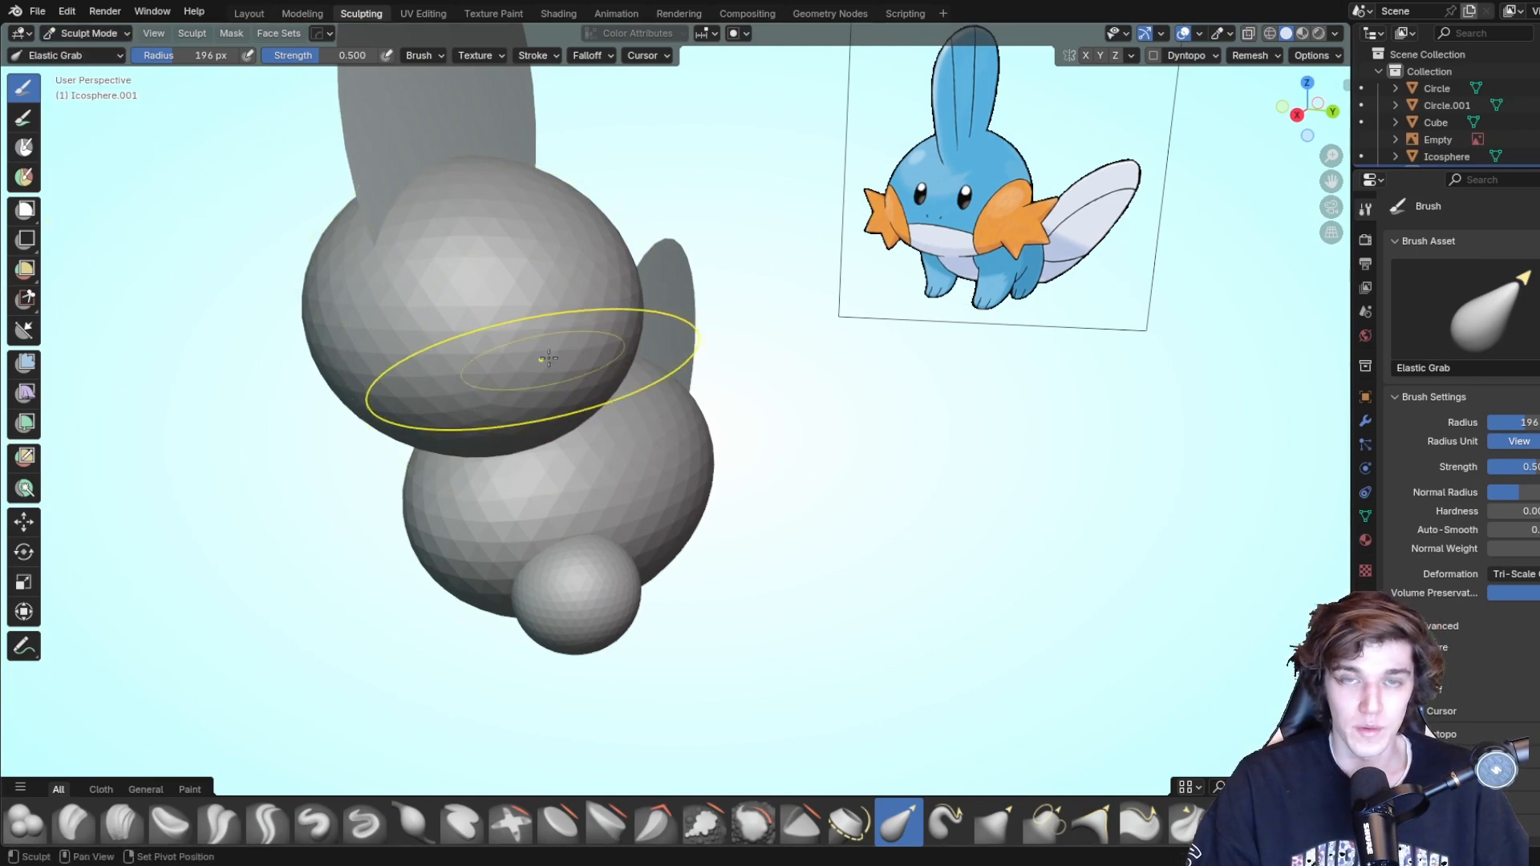
mouse_move(515, 377)
middle_mouse_down()
mouse_move(645, 363)
mouse_move(1014, 195)
mouse_move(998, 286)
mouse_move(955, 322)
mouse_move(942, 299)
middle_mouse_up()
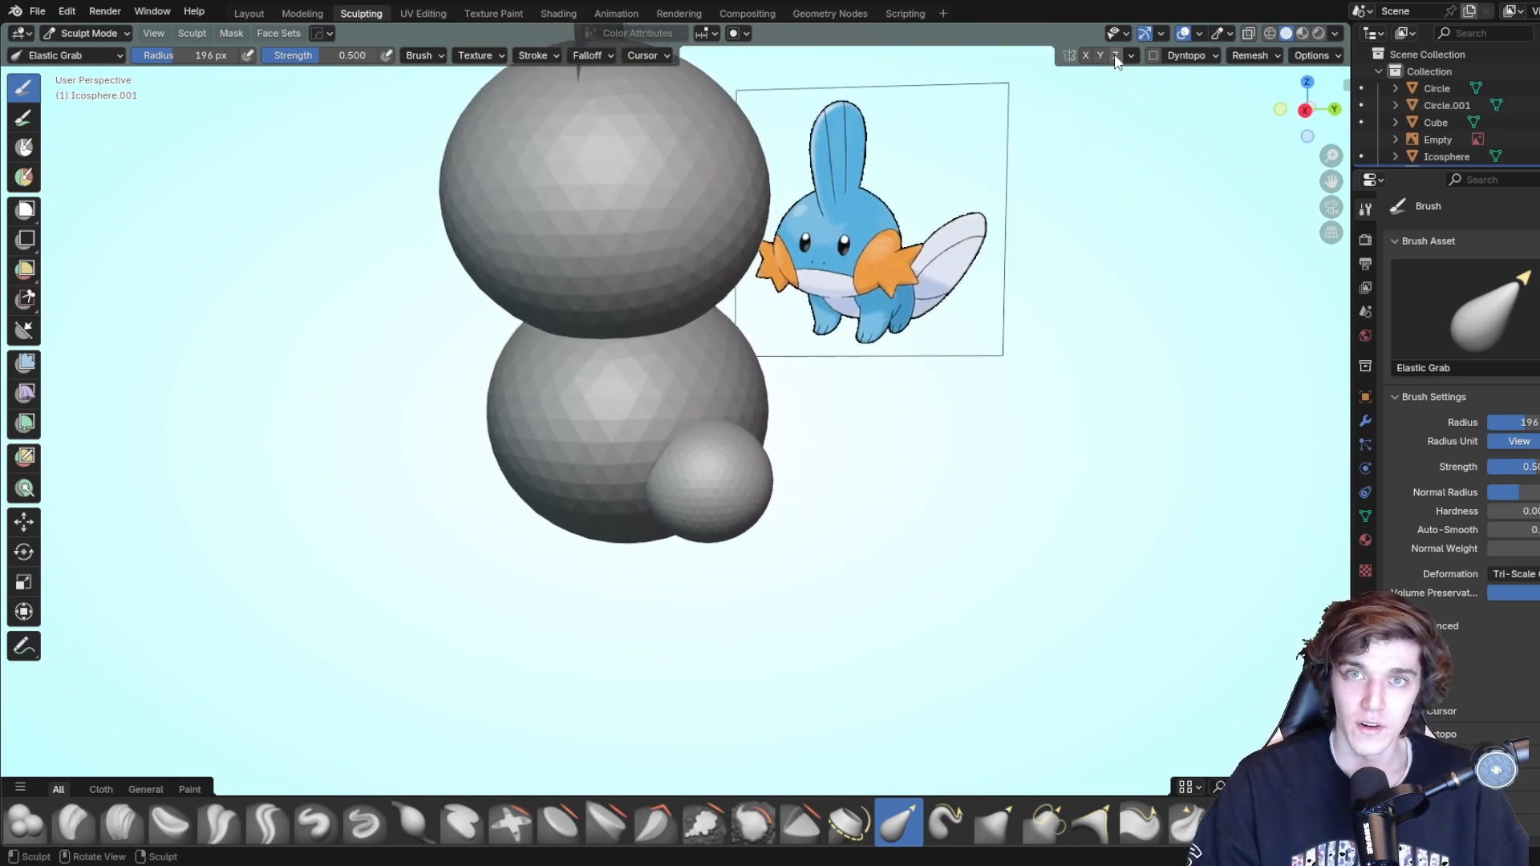
mouse_move(689, 337)
middle_mouse_down()
mouse_move(569, 367)
mouse_move(610, 321)
mouse_move(457, 339)
middle_mouse_up()
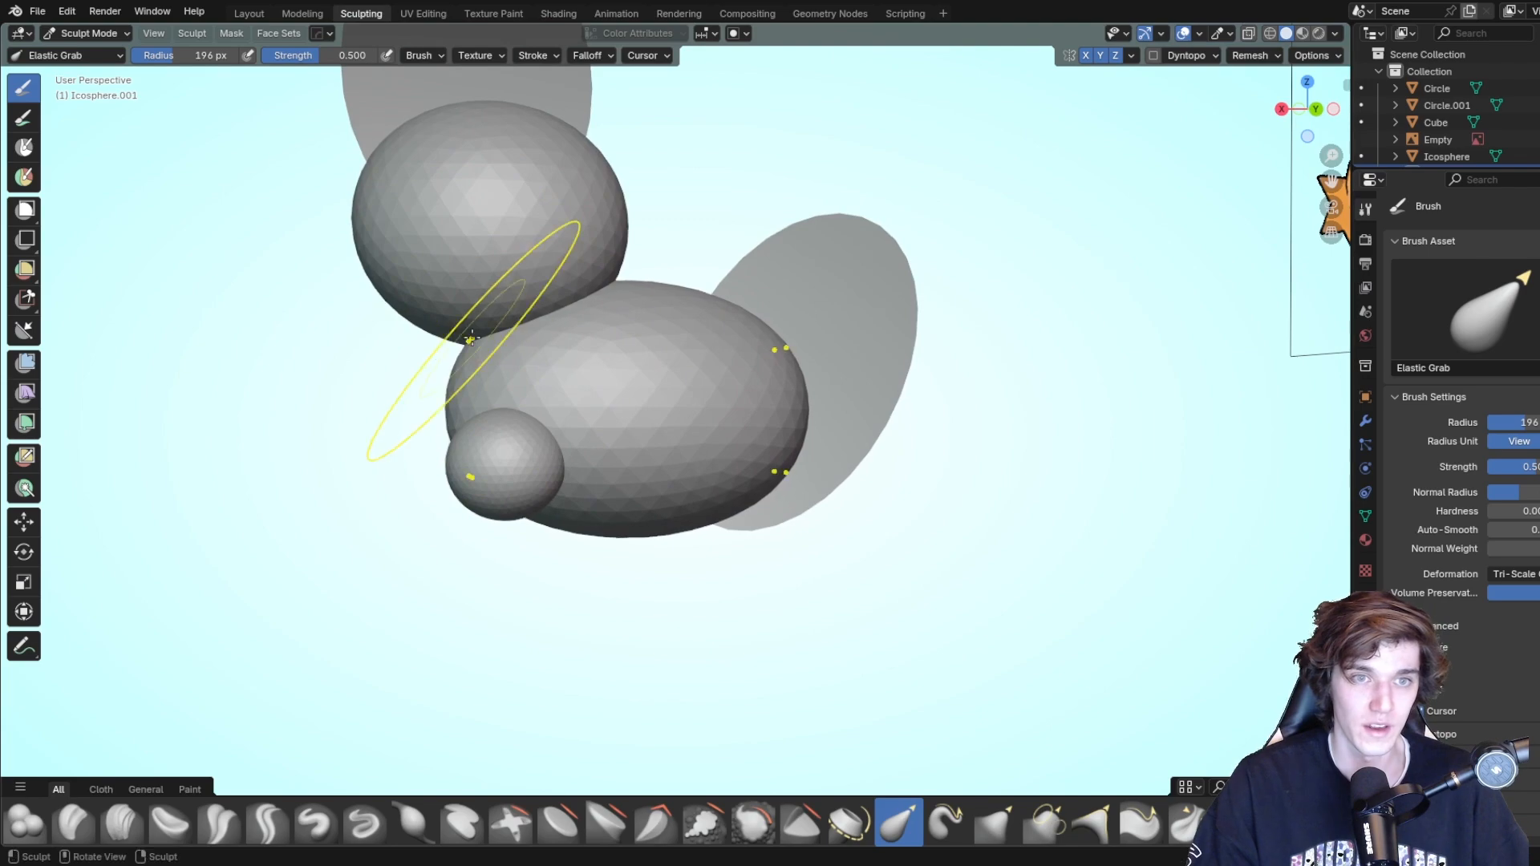
Flatten the body into a rounder-ended oval using Elastic Grab with three-axis symmetry, and leave only Y symmetry enabled.
middle_click_drag(471, 339, 559, 312)
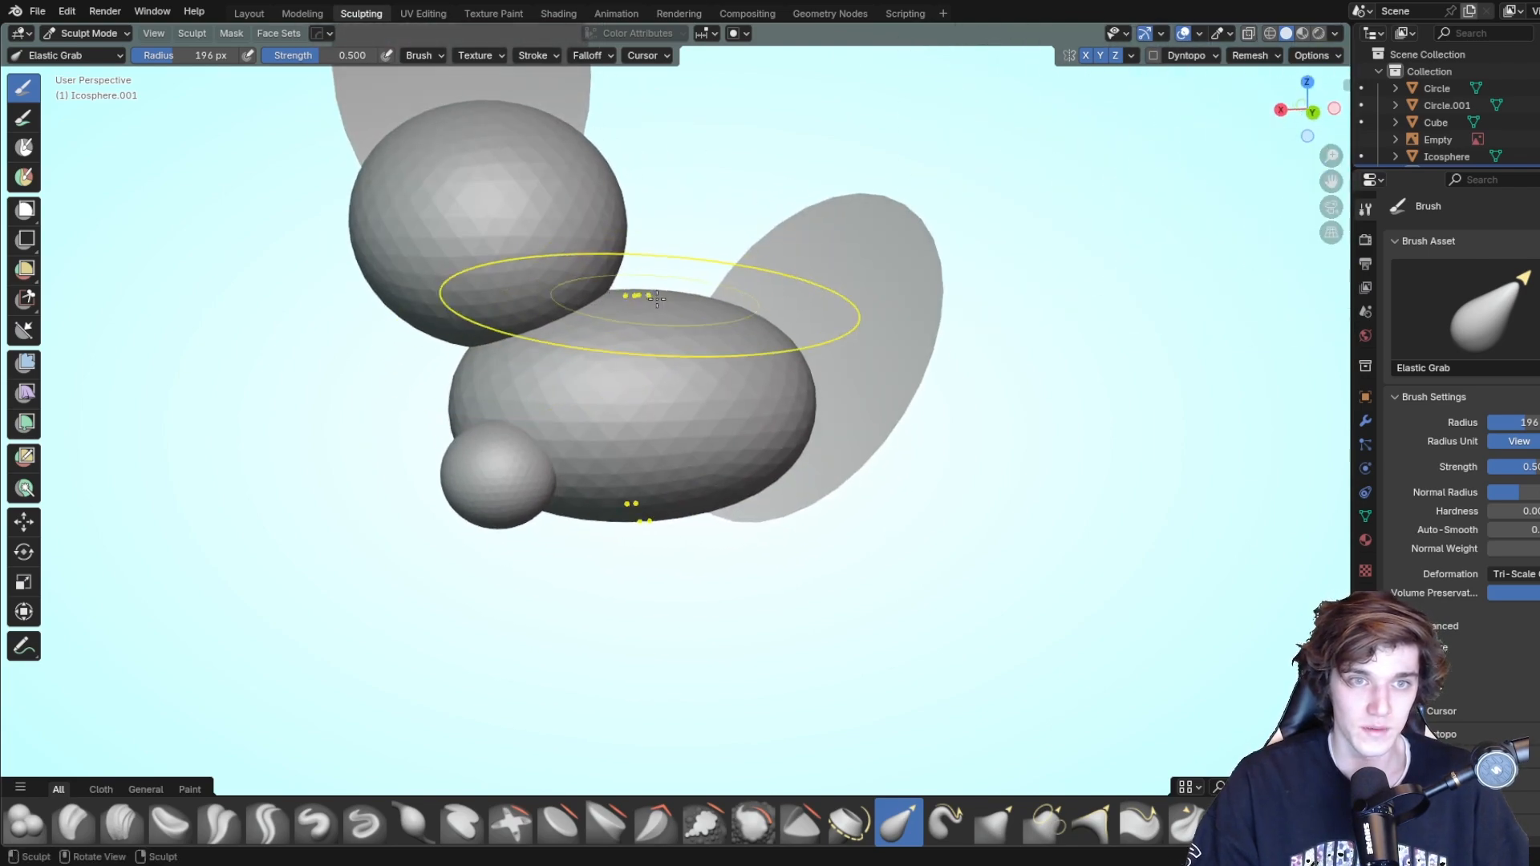
middle_click_drag(656, 299, 522, 421)
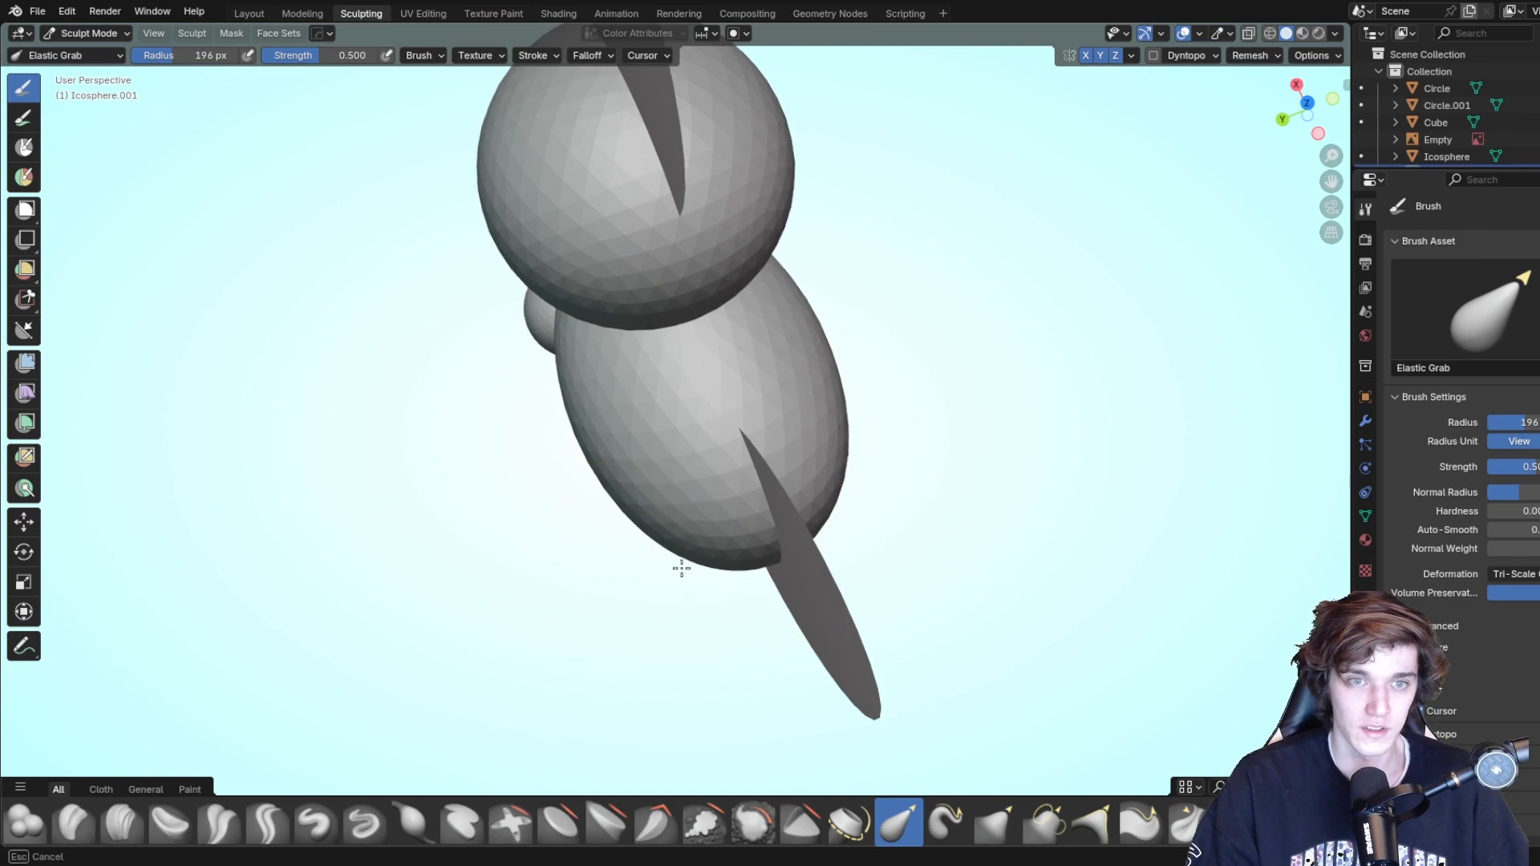
middle_click_drag(680, 568, 809, 332)
mouse_move(656, 307)
middle_mouse_down()
mouse_move(694, 330)
mouse_move(762, 329)
mouse_move(721, 330)
middle_mouse_up()
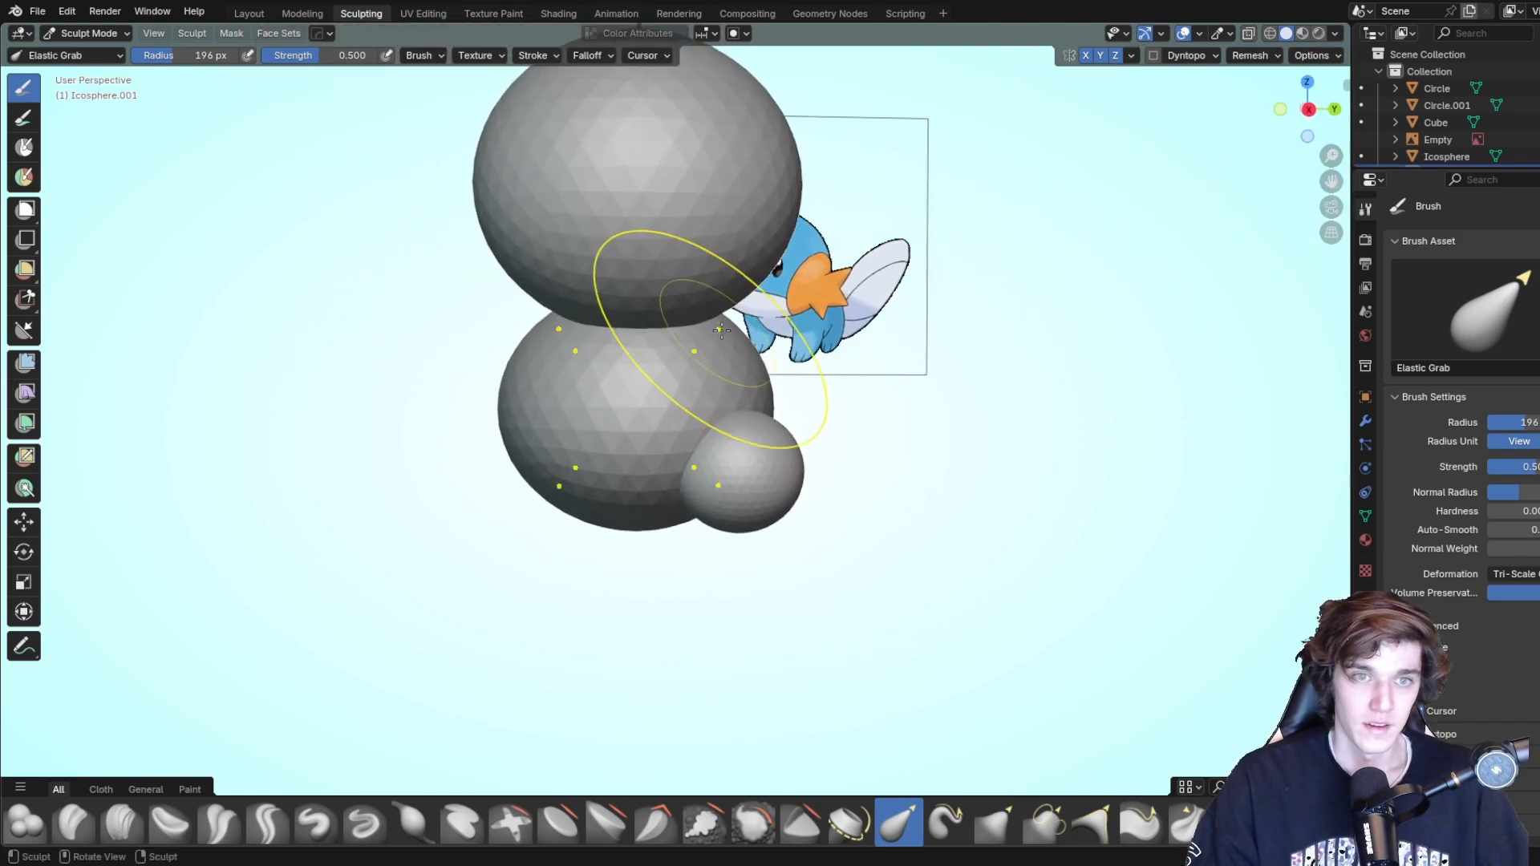
middle_click_drag(755, 388, 1015, 140)
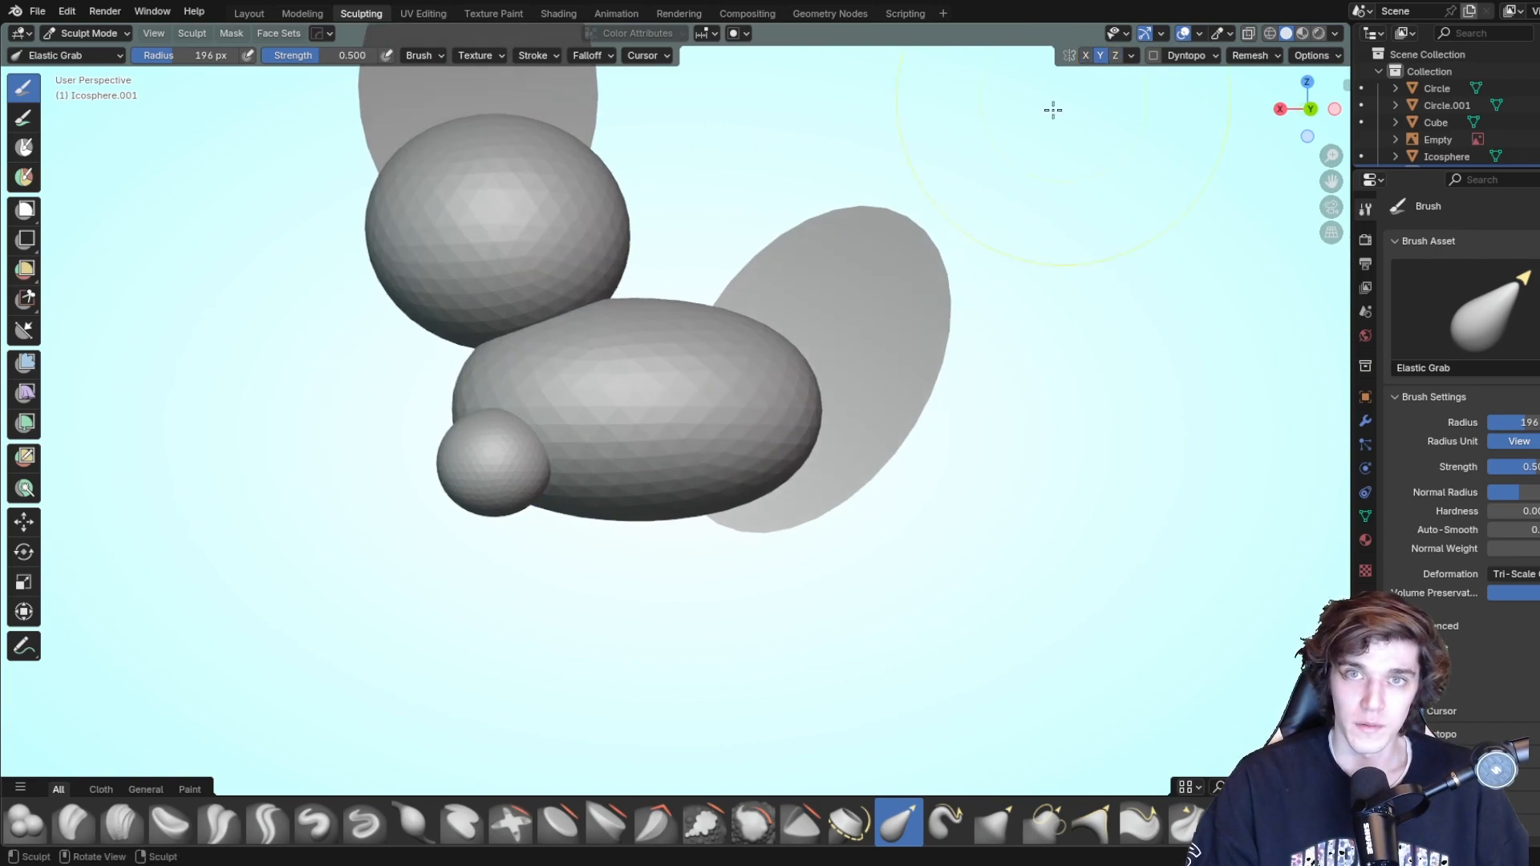
Use Elastic Grab to slope the body's upper rear downward, push in its front, and raise the back near the neck.
middle_click_drag(739, 361, 785, 336)
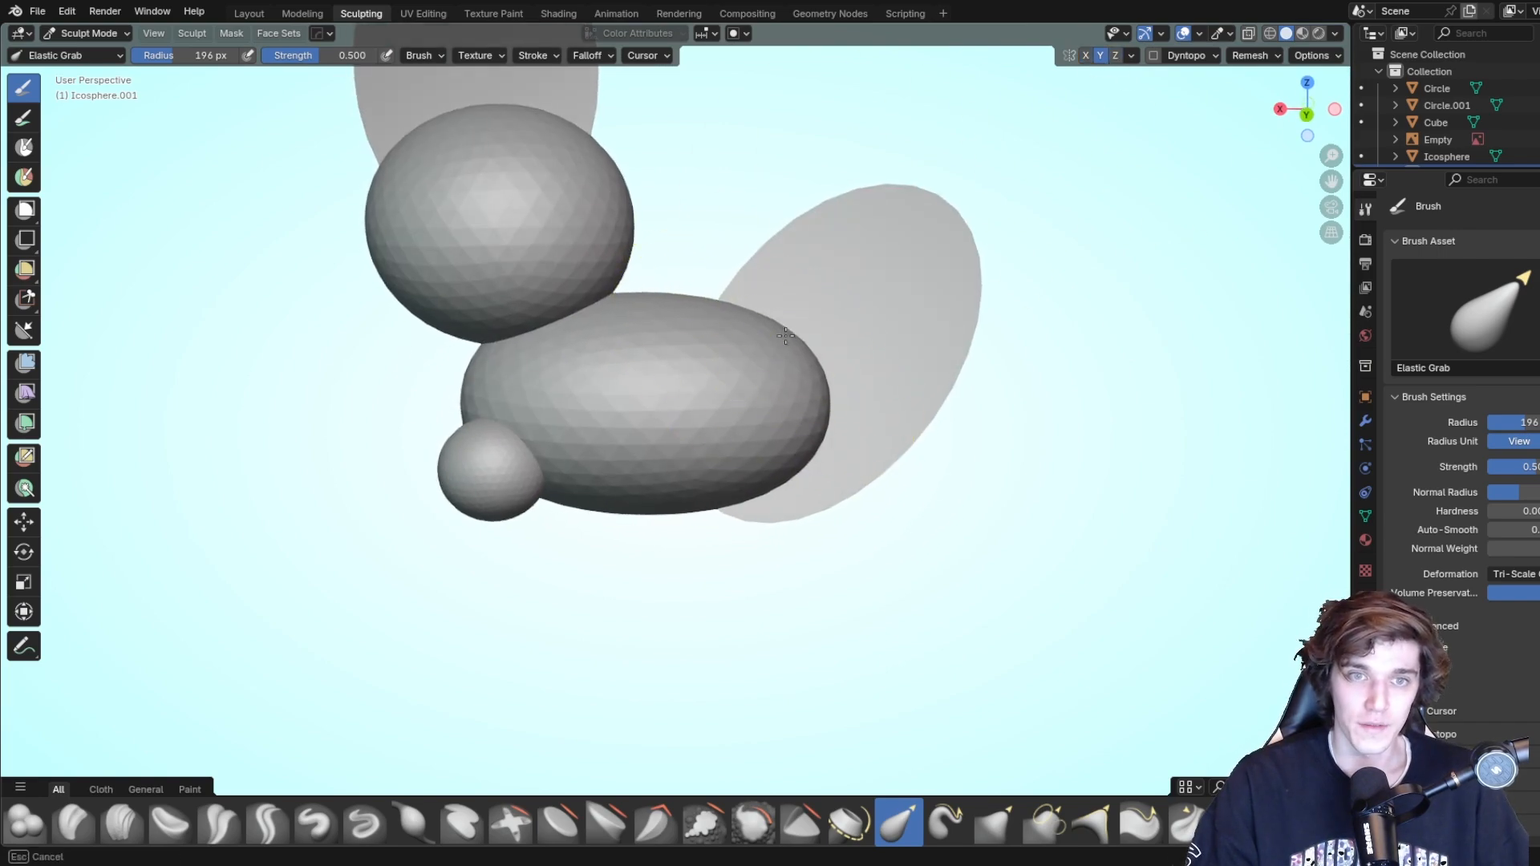
mouse_move(785, 336)
left_mouse_down()
mouse_move(794, 388)
mouse_move(773, 423)
left_mouse_up()
mouse_move(784, 412)
middle_mouse_down()
mouse_move(859, 368)
mouse_move(924, 361)
mouse_move(674, 383)
middle_mouse_up()
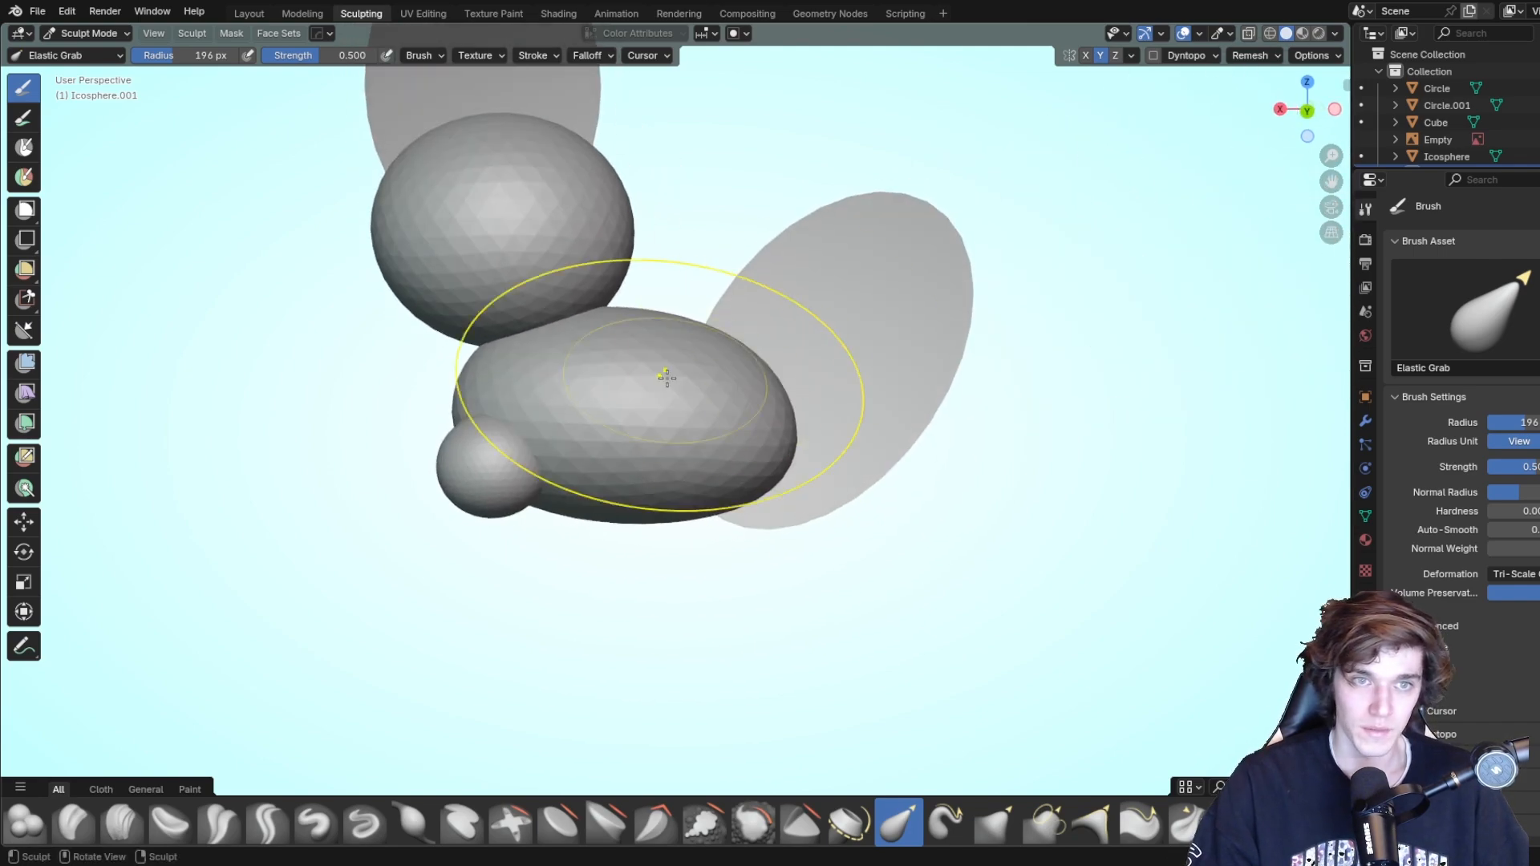
left_click_drag(454, 392, 480, 391)
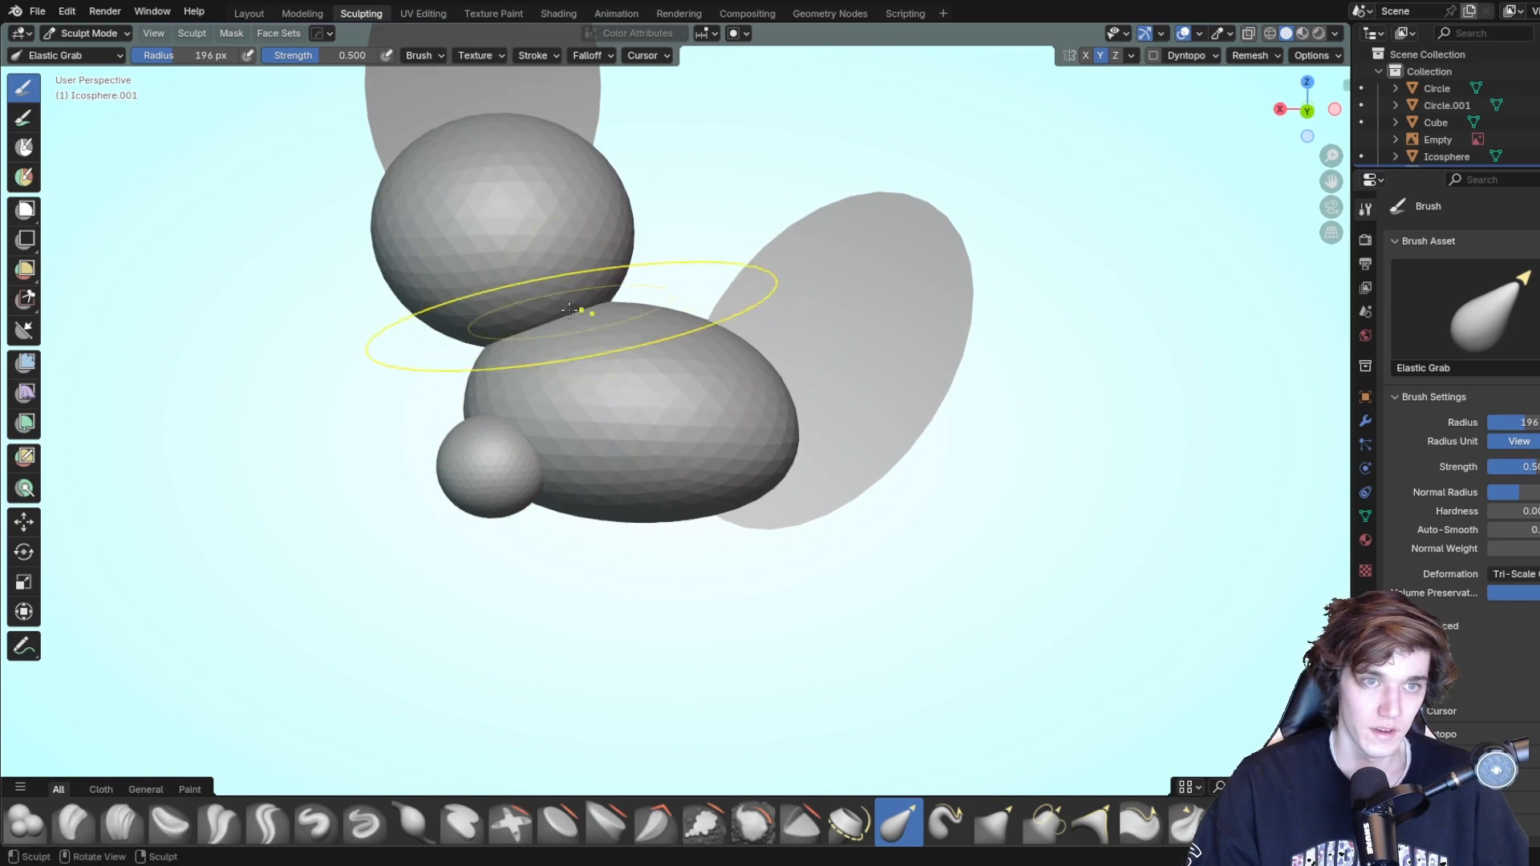
left_click_drag(582, 315, 594, 300)
mouse_move(628, 326)
middle_mouse_down()
mouse_move(612, 344)
mouse_move(695, 315)
middle_mouse_up()
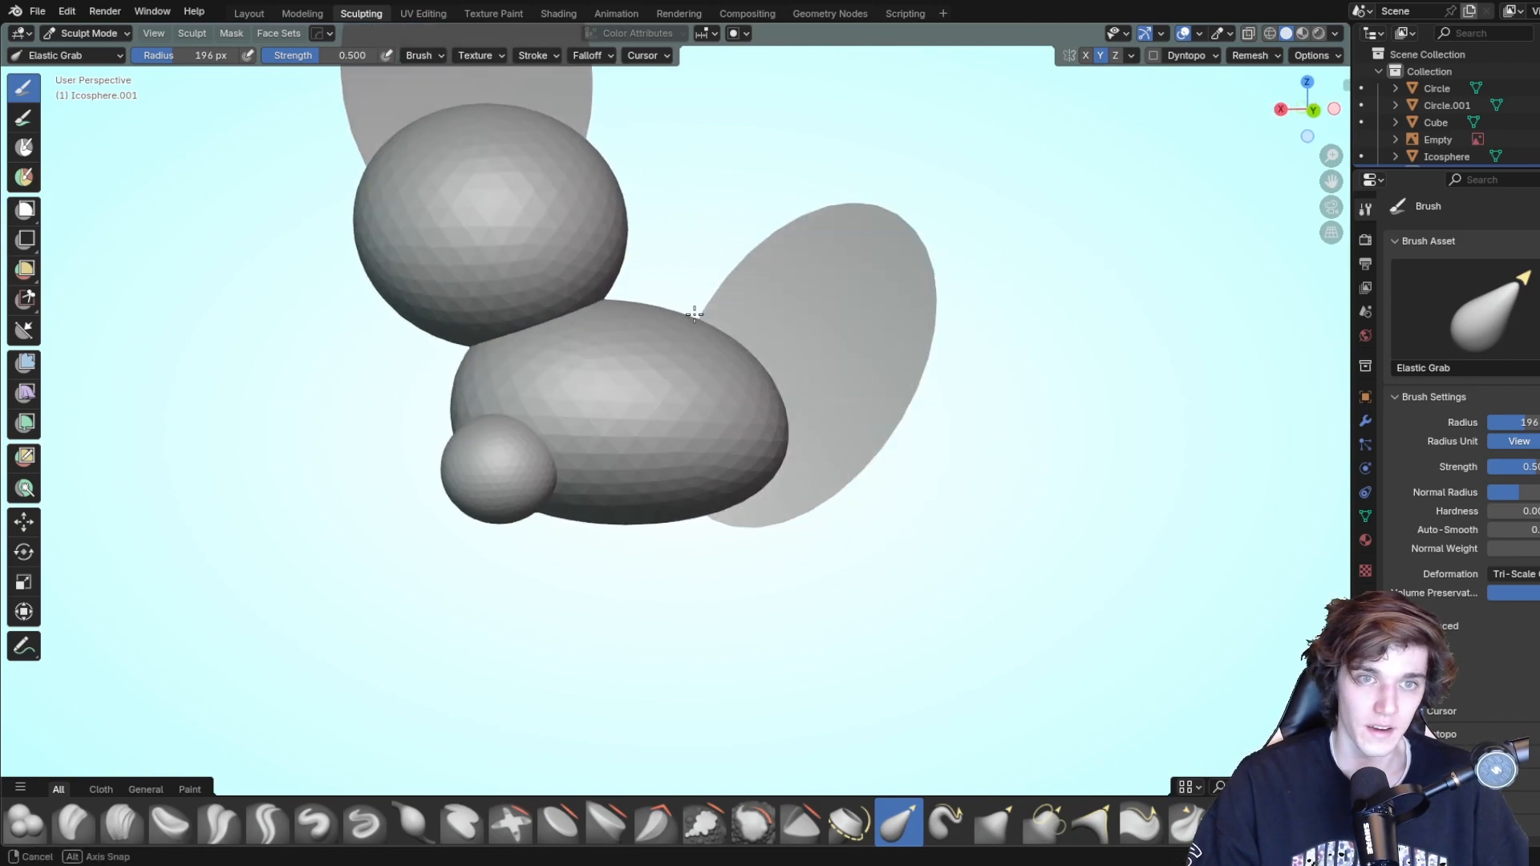
Return to the Layout workspace, and scale the tail disc down slightly.
left_click(248, 13)
middle_click_drag(686, 248, 842, 288)
left_click(842, 287)
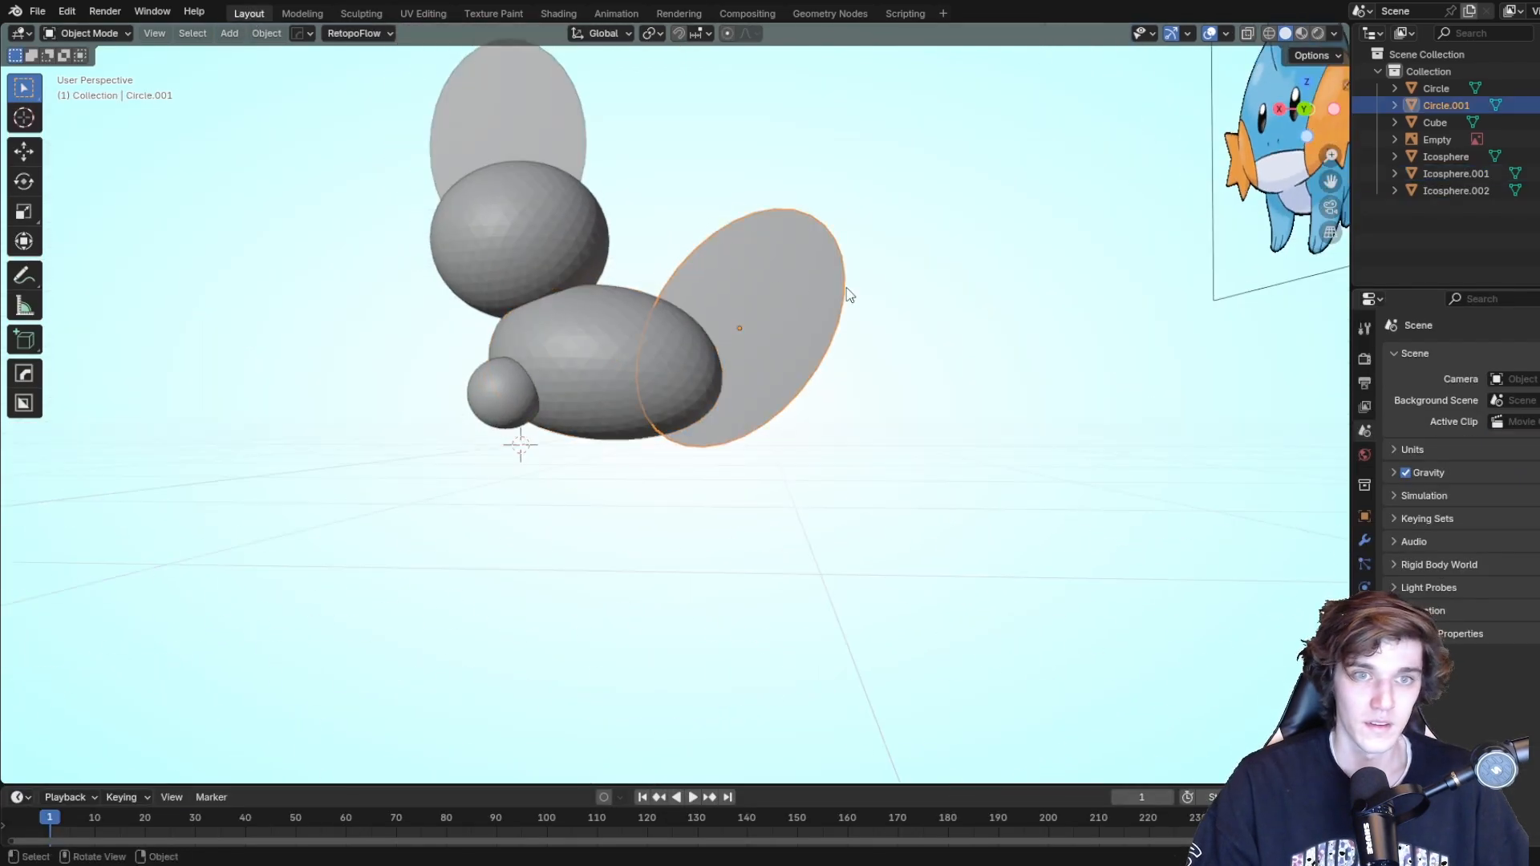
key("s")
left_click(932, 278)
Narrow the head fin disc along the global X axis by a factor of 0.903.
middle_click_drag(966, 330, 527, 210)
left_click(527, 210)
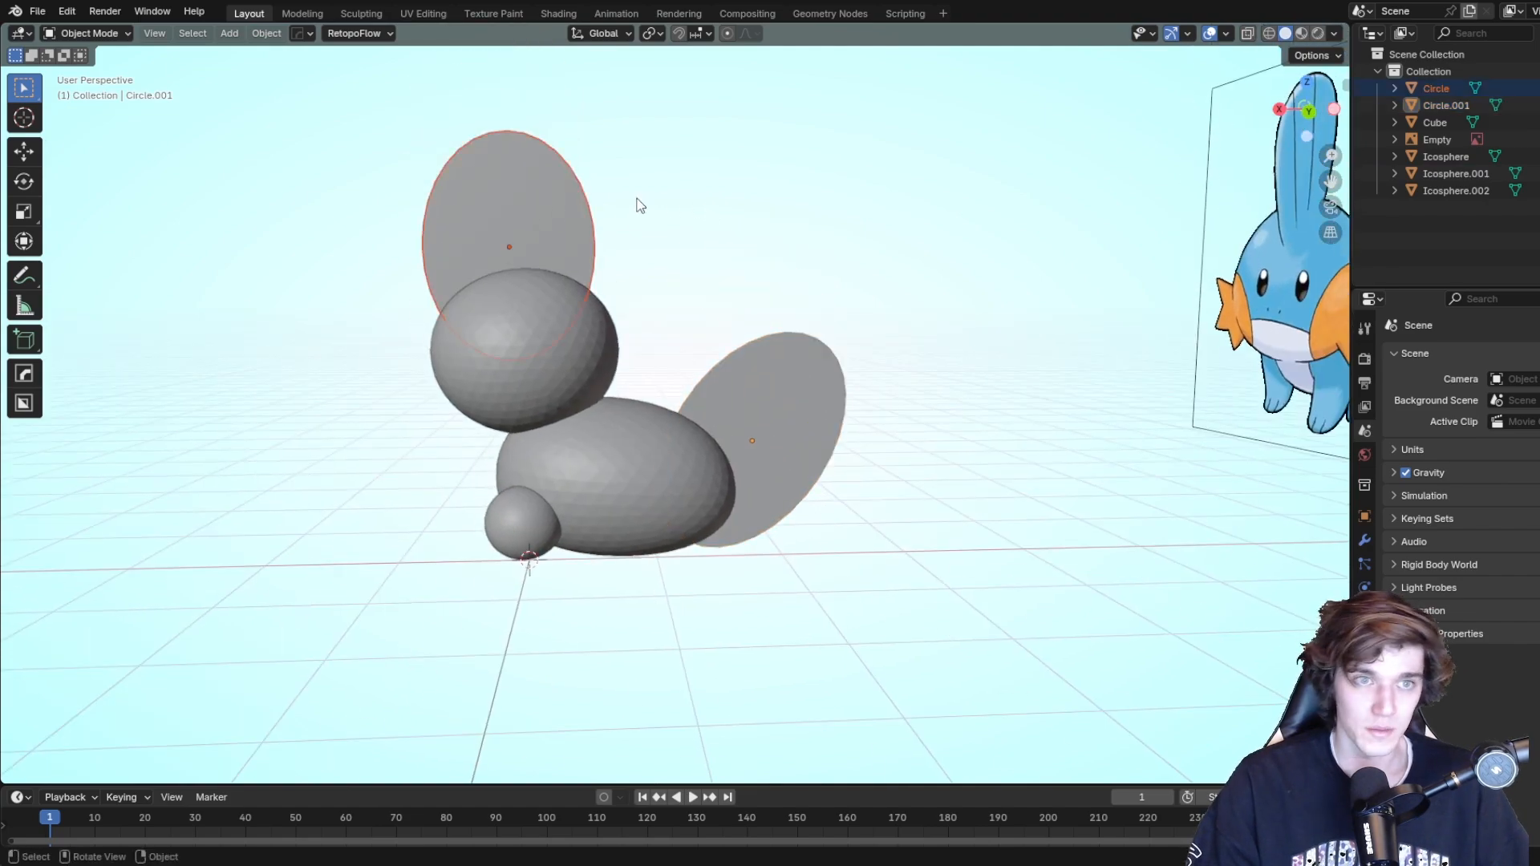
key("s")
key("x")
left_click(675, 200)
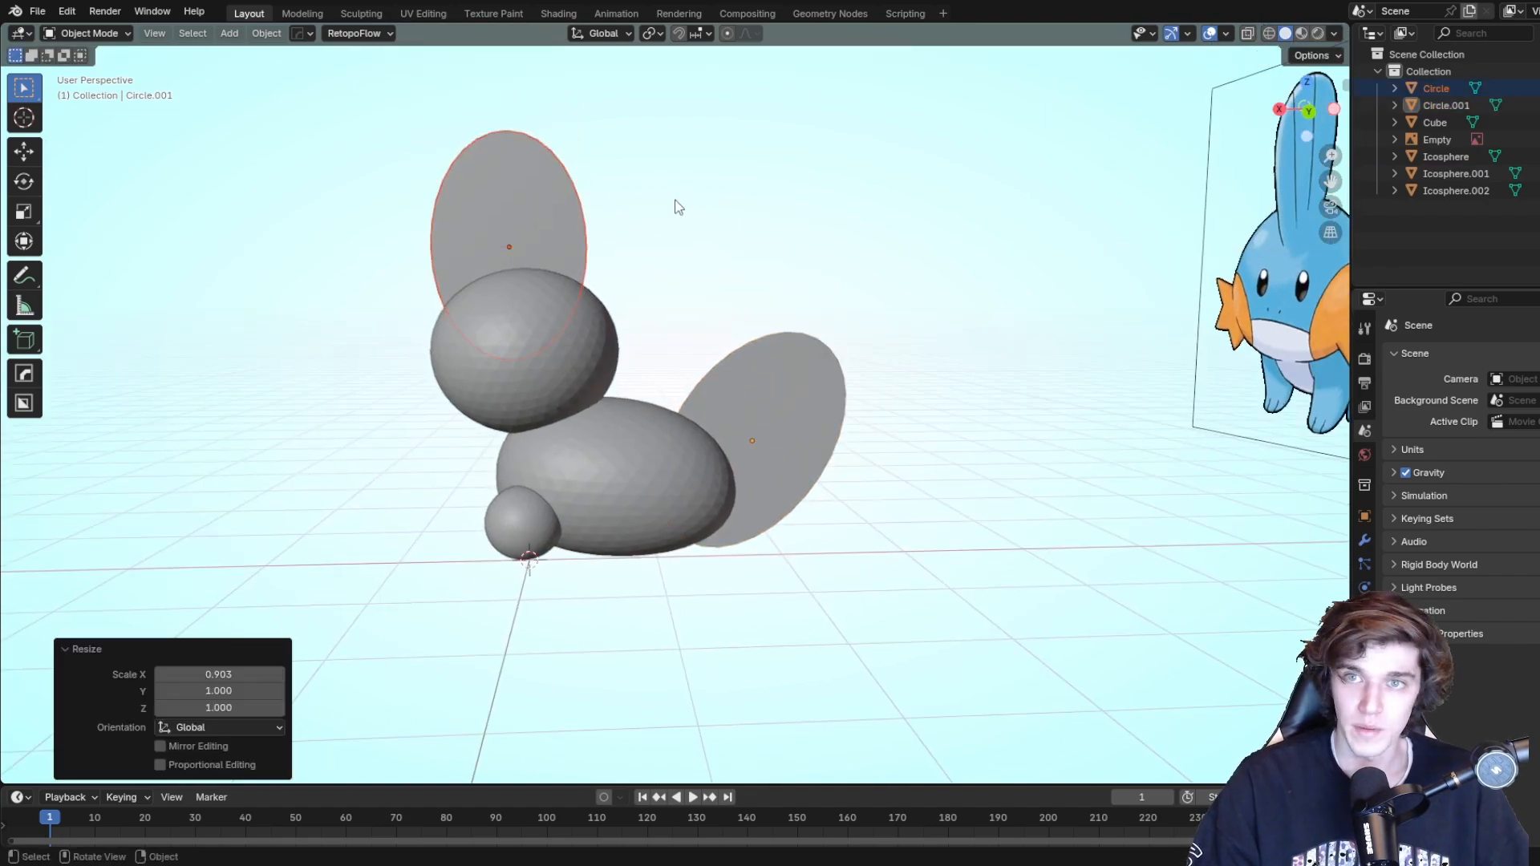
Open the small leg sphere in the Sculpting workspace, and examine it from the side and the front against the reference.
middle_click_drag(507, 134, 927, 282)
left_click(826, 413)
middle_click_drag(874, 432, 923, 409)
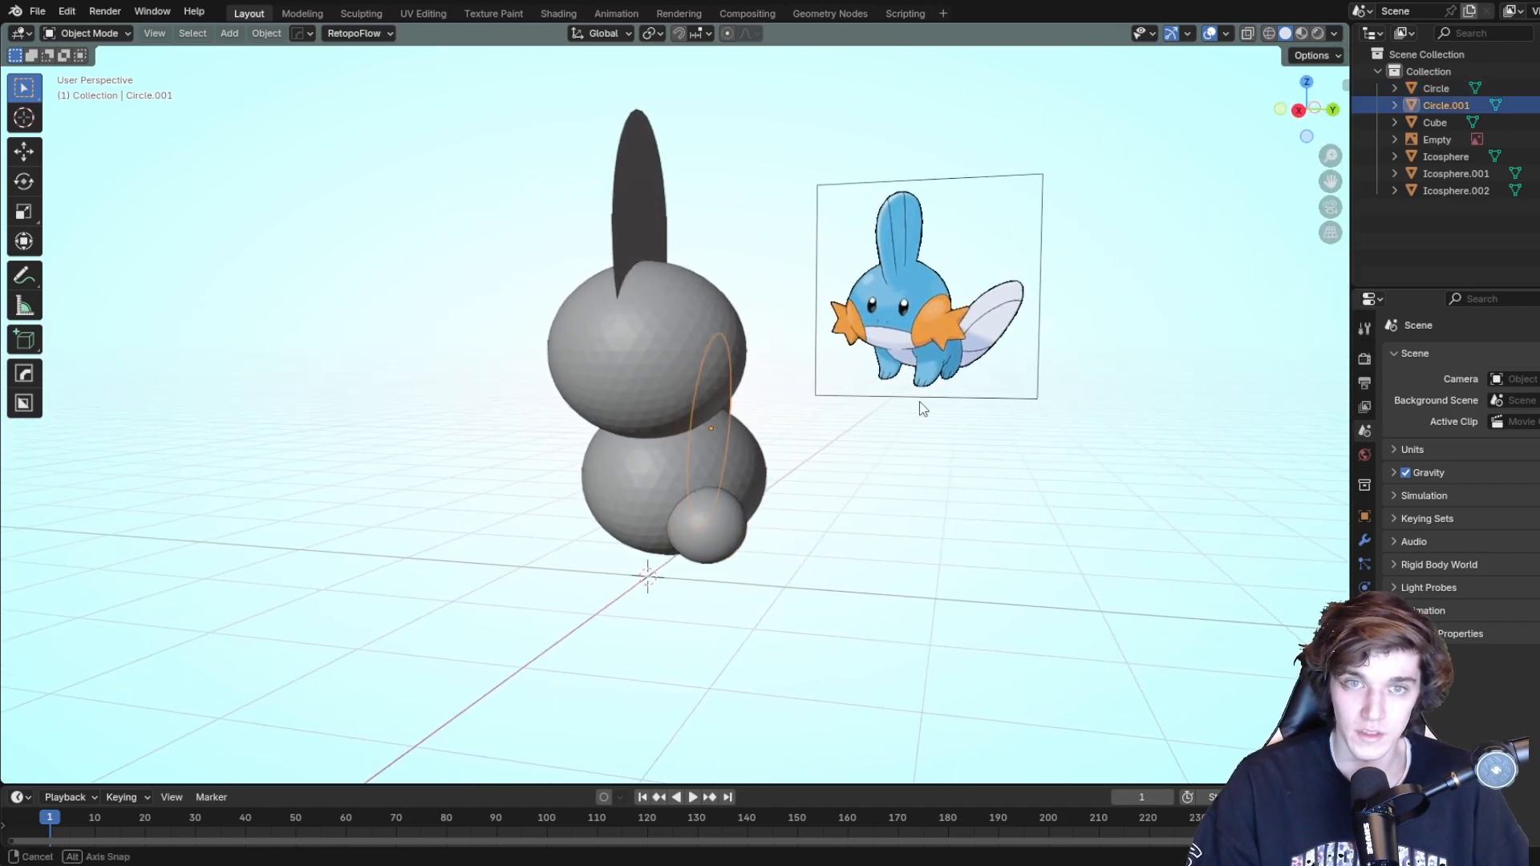
left_click(719, 538)
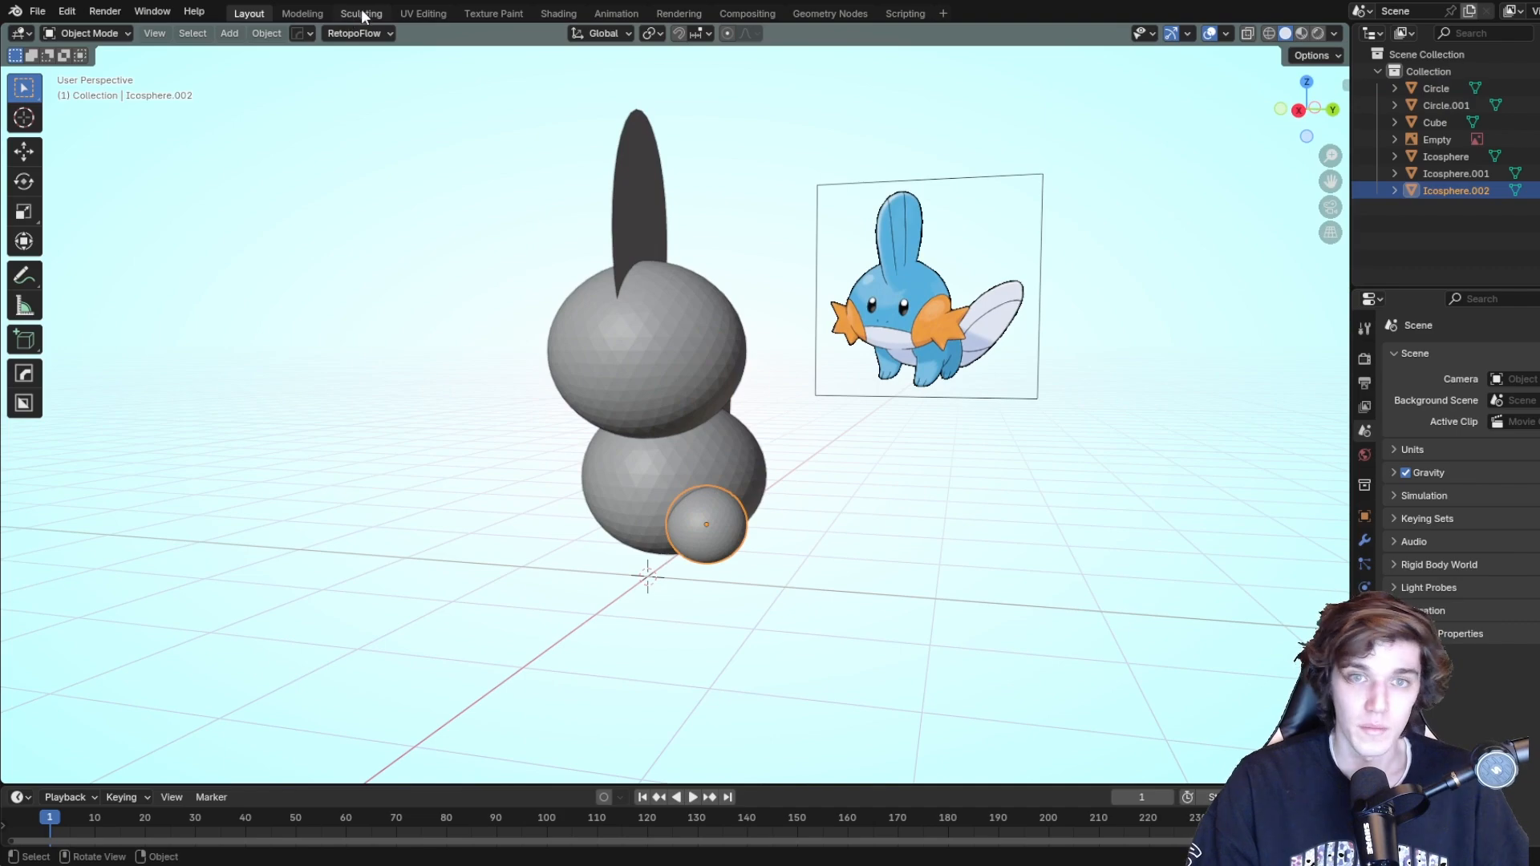
left_click(361, 12)
middle_click_drag(722, 416, 779, 442)
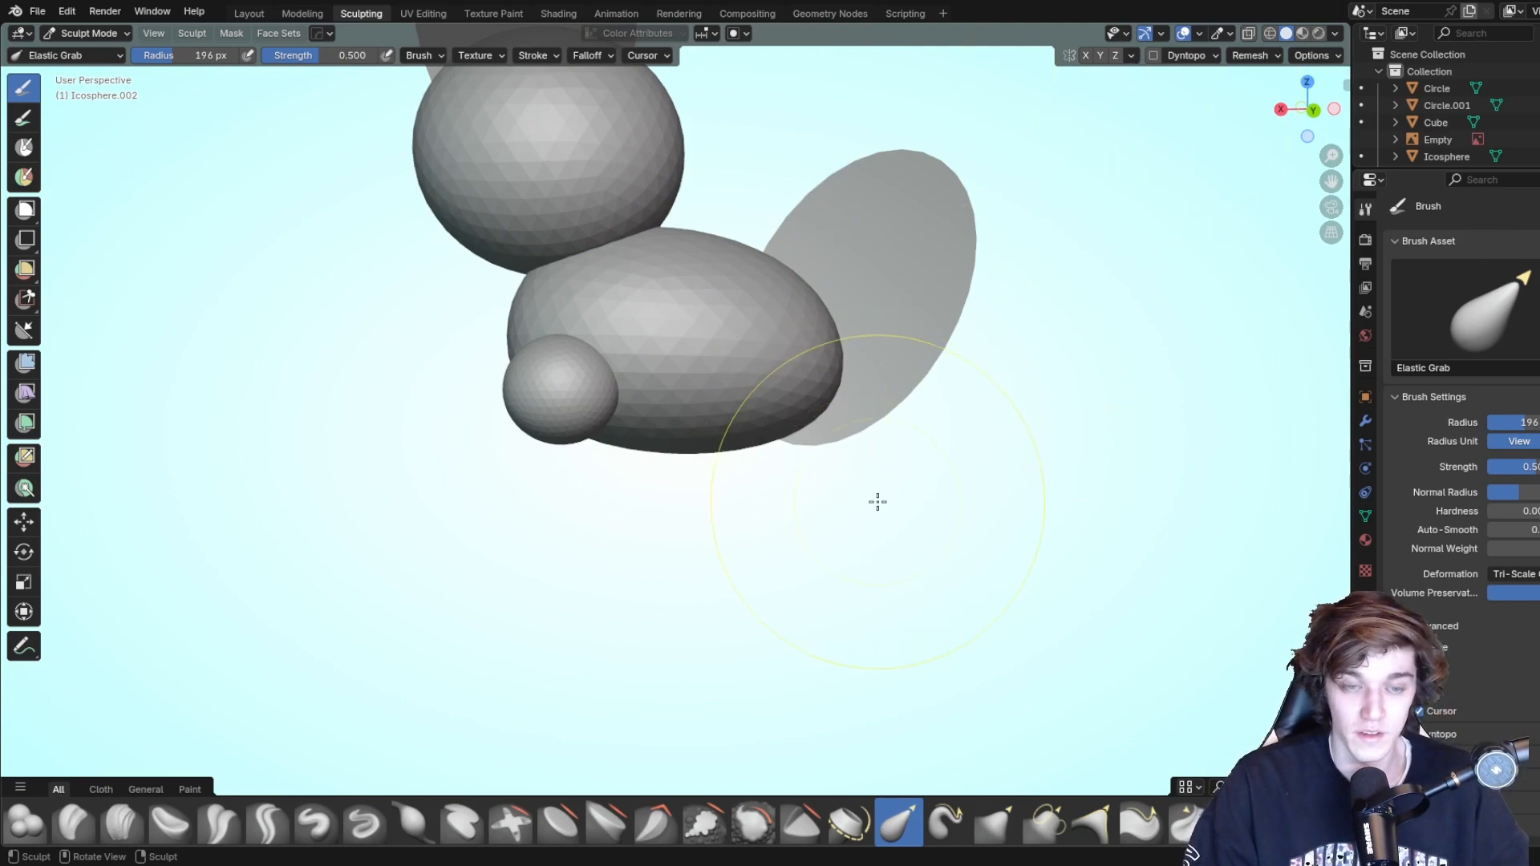
middle_click_drag(872, 495, 894, 464)
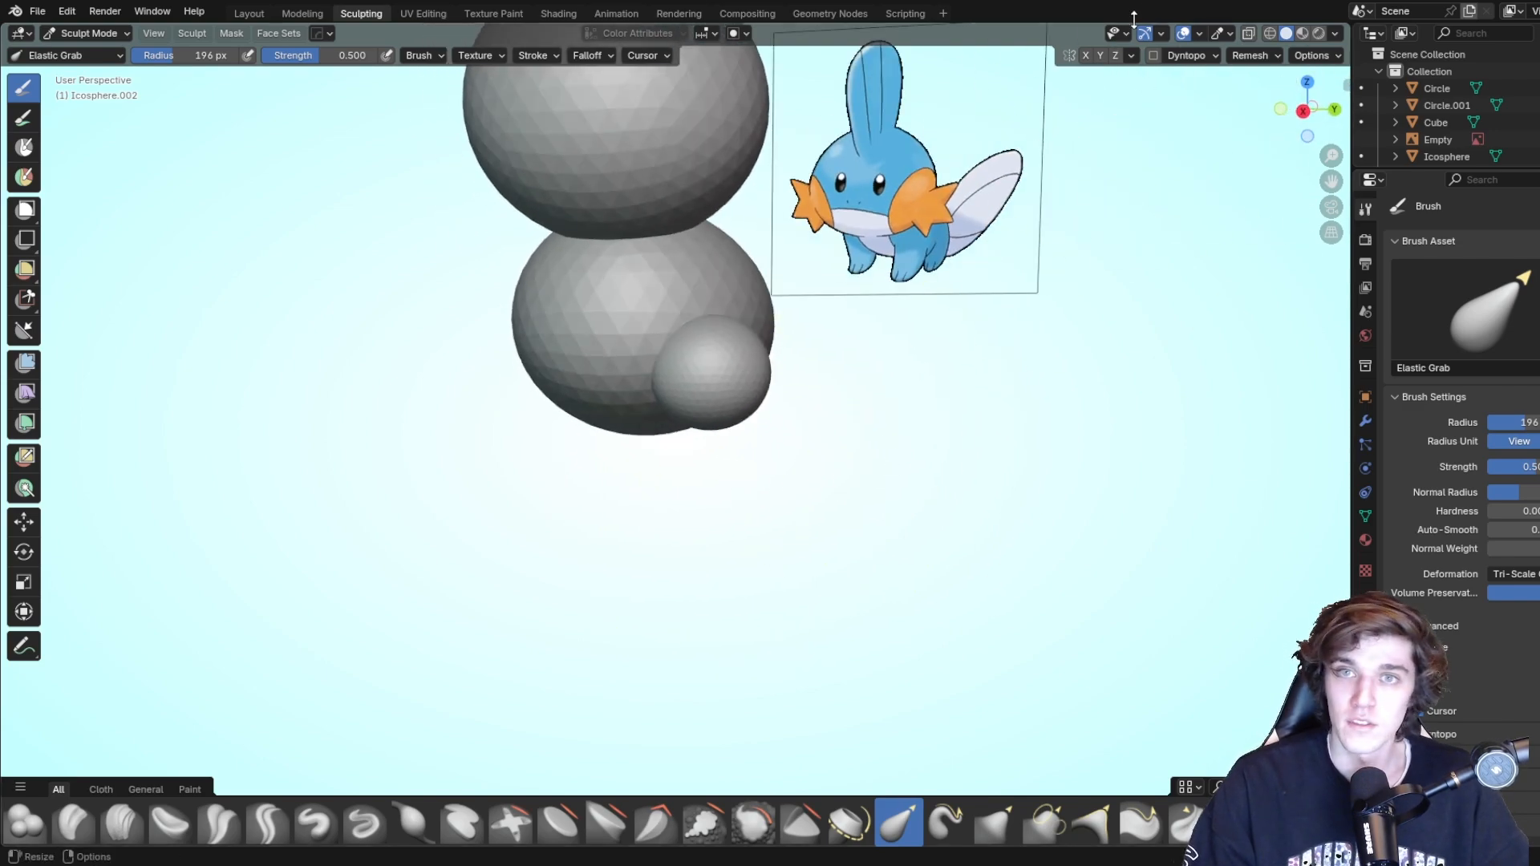
Reselect the small leg sphere in the Layout workspace, reopen it in Sculpting, and enable Dyntopo and Y-axis symmetry.
left_click(248, 13)
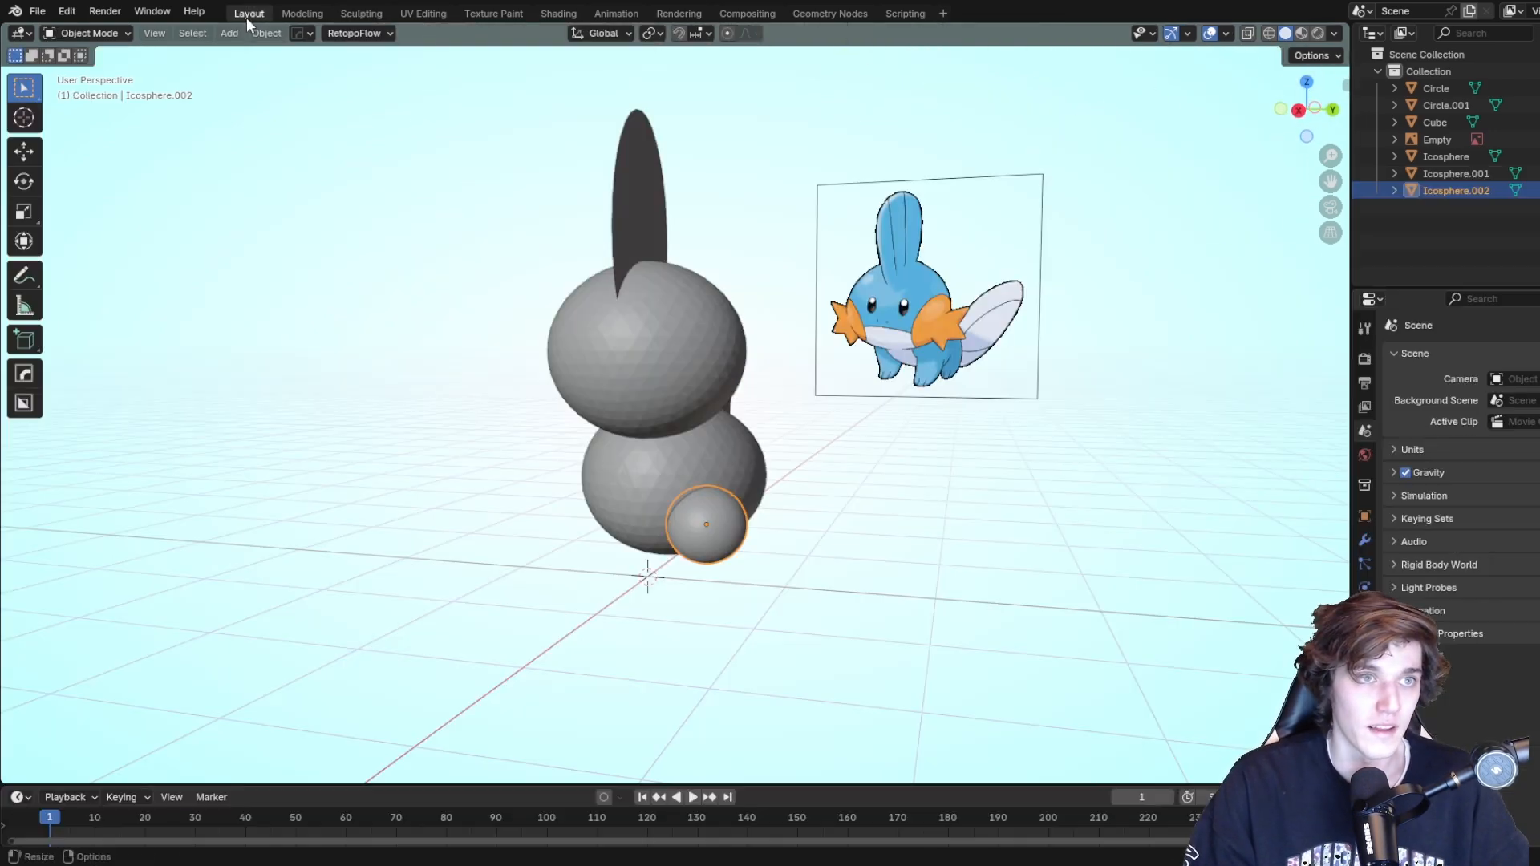
left_click(671, 462)
left_click(712, 532)
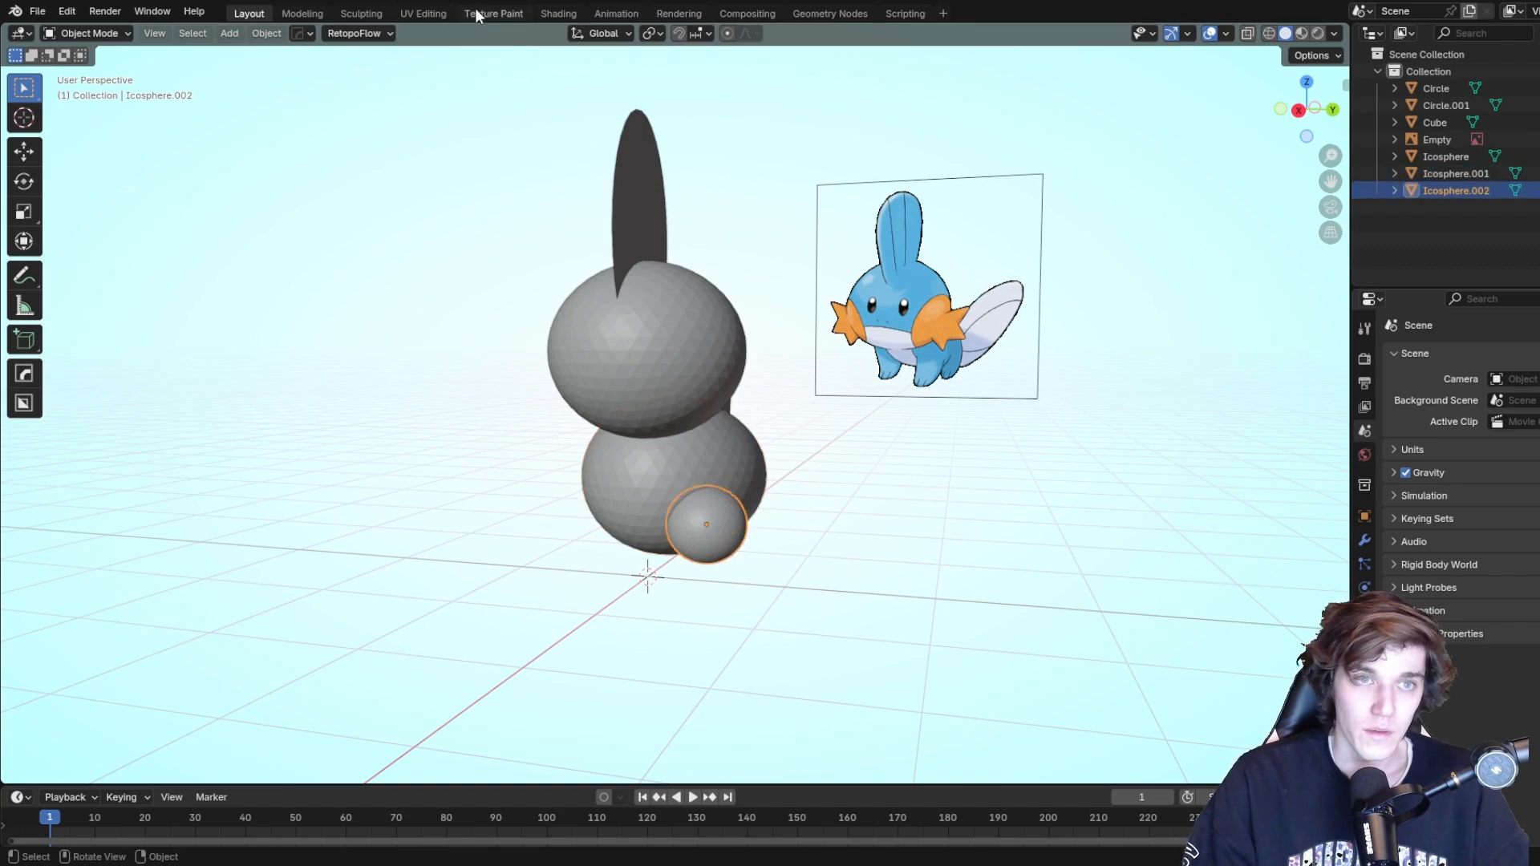
left_click(360, 13)
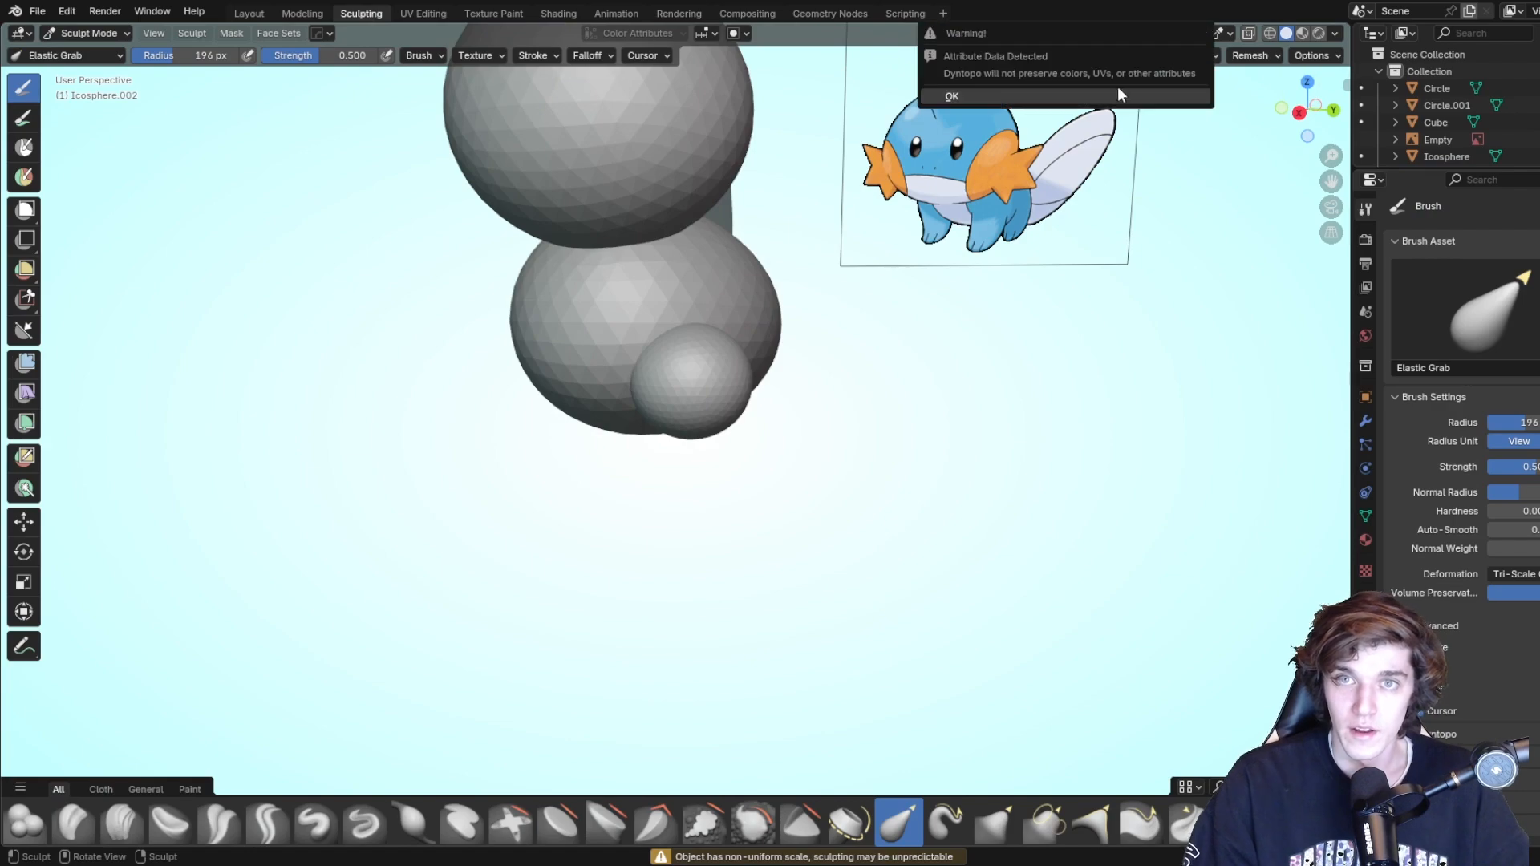
left_click(1152, 56)
left_click(1103, 56)
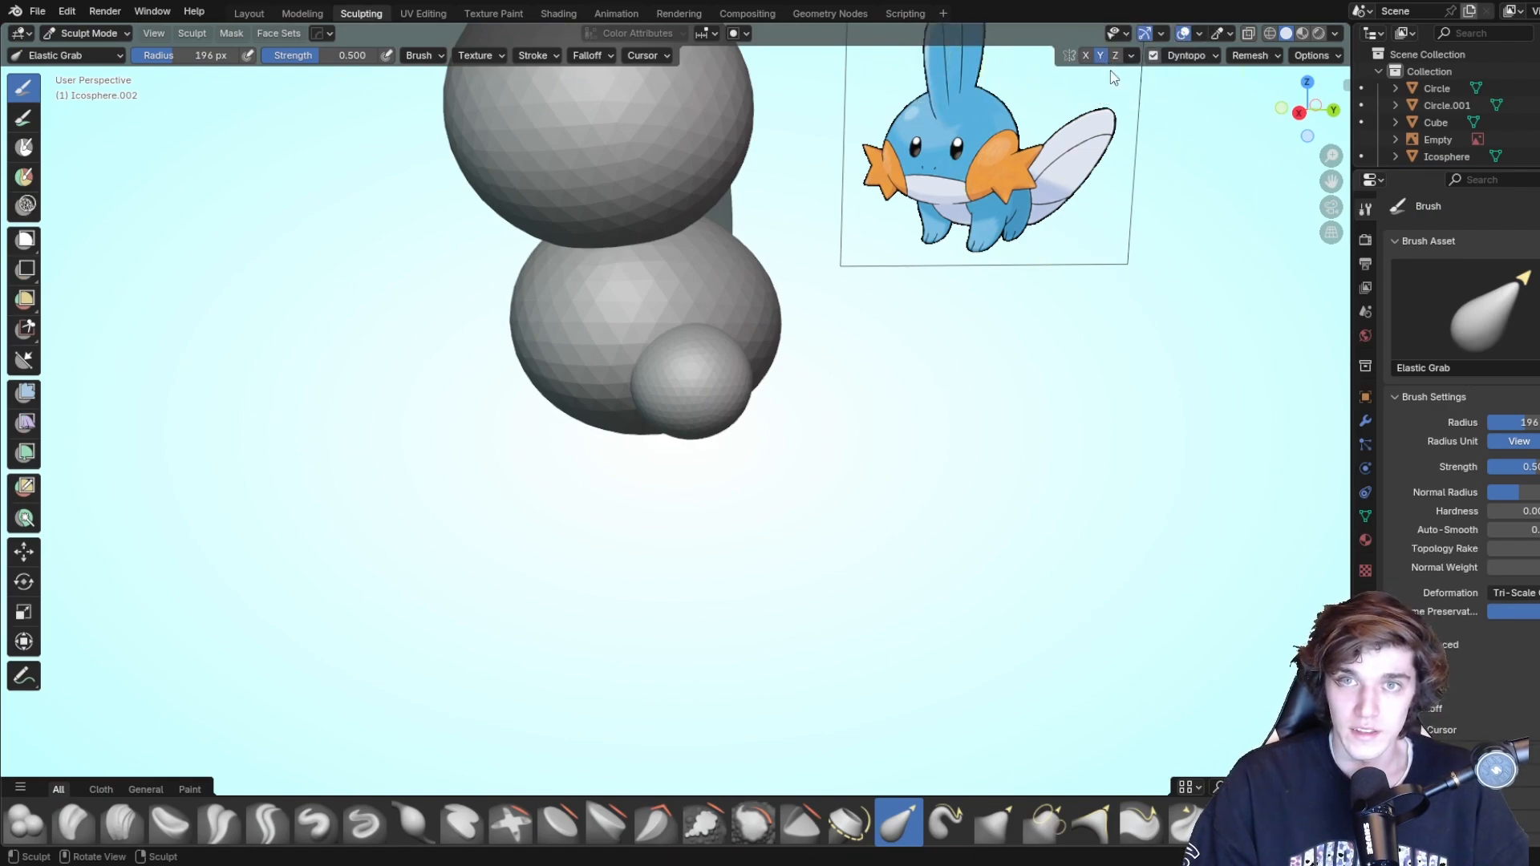
Choose the Elastic Snake Hook brush with the leg sphere framed from the side.
middle_click_drag(1110, 64, 1055, 231)
scroll(702, 321, "up", 5)
mouse_move(699, 323)
middle_mouse_down()
mouse_move(726, 295)
mouse_move(736, 319)
middle_mouse_up()
scroll(730, 294, "up", 1)
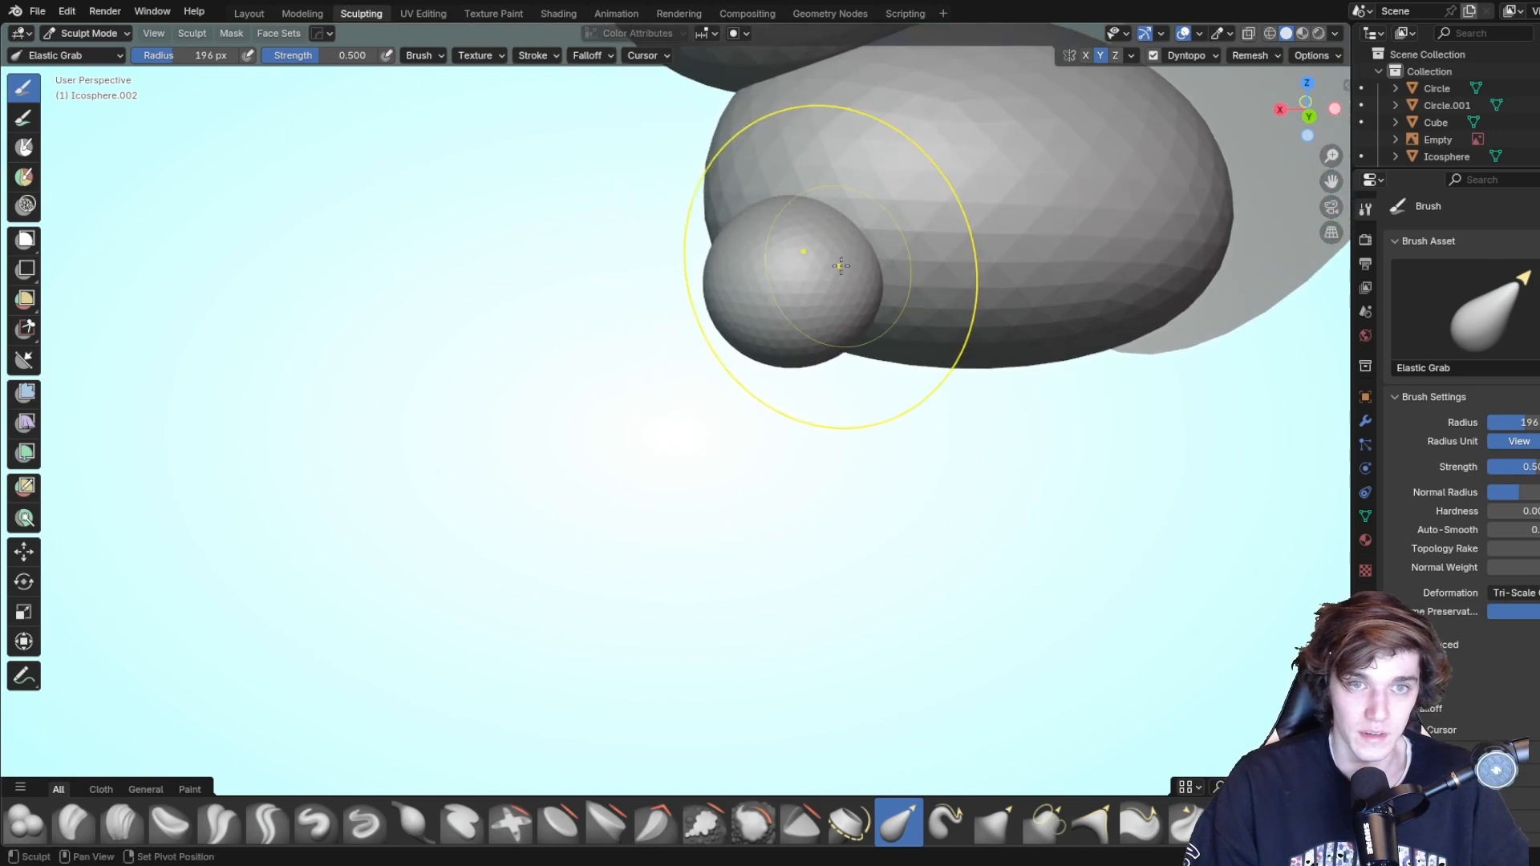
left_click(946, 823)
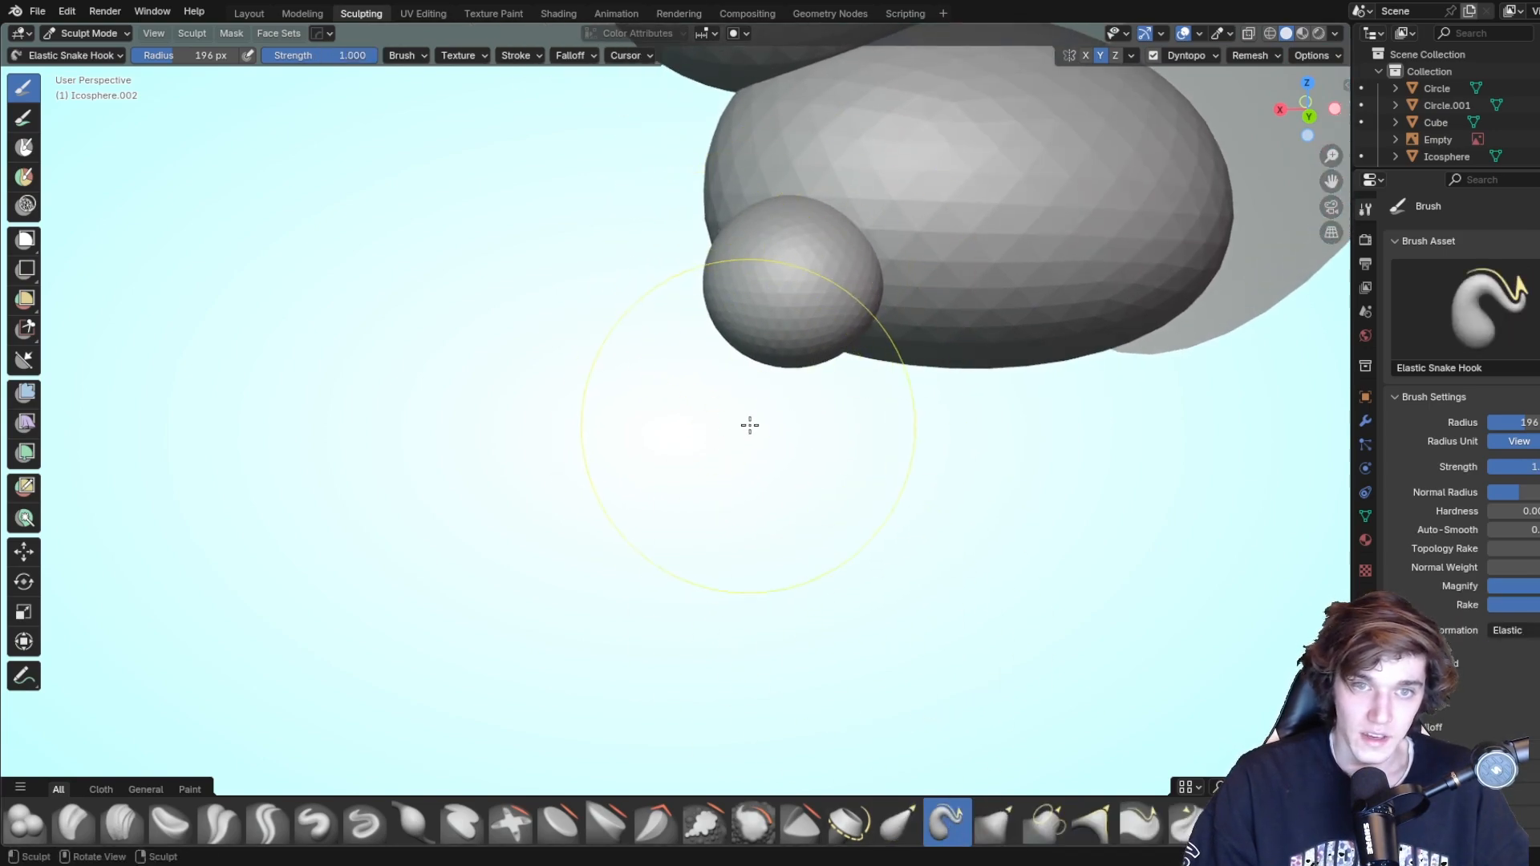
middle_click_drag(755, 374, 856, 385)
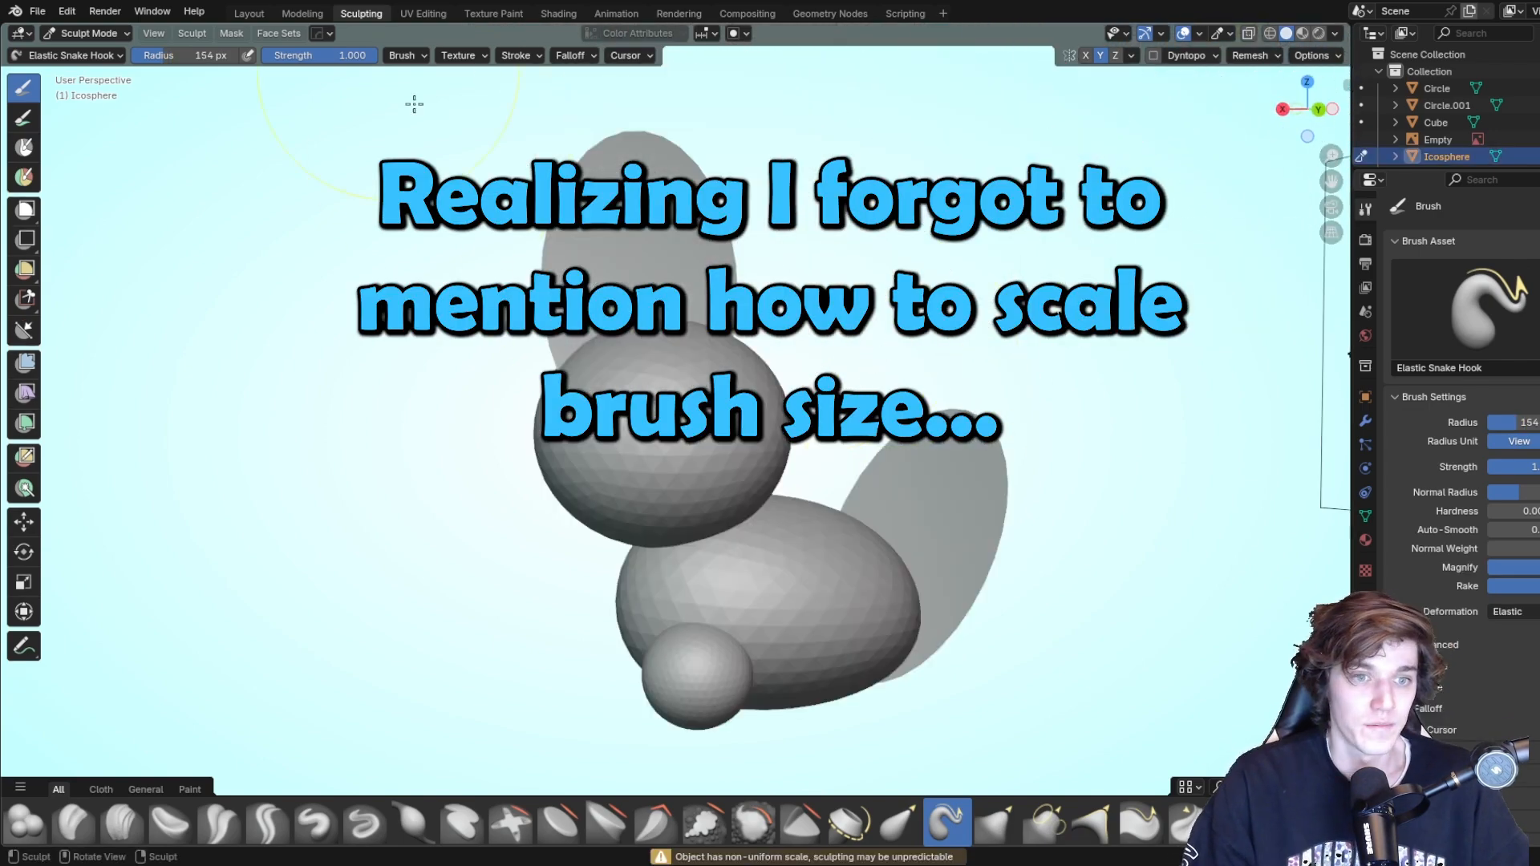
middle_click_drag(412, 200, 614, 309)
scroll(753, 520, "down", 2)
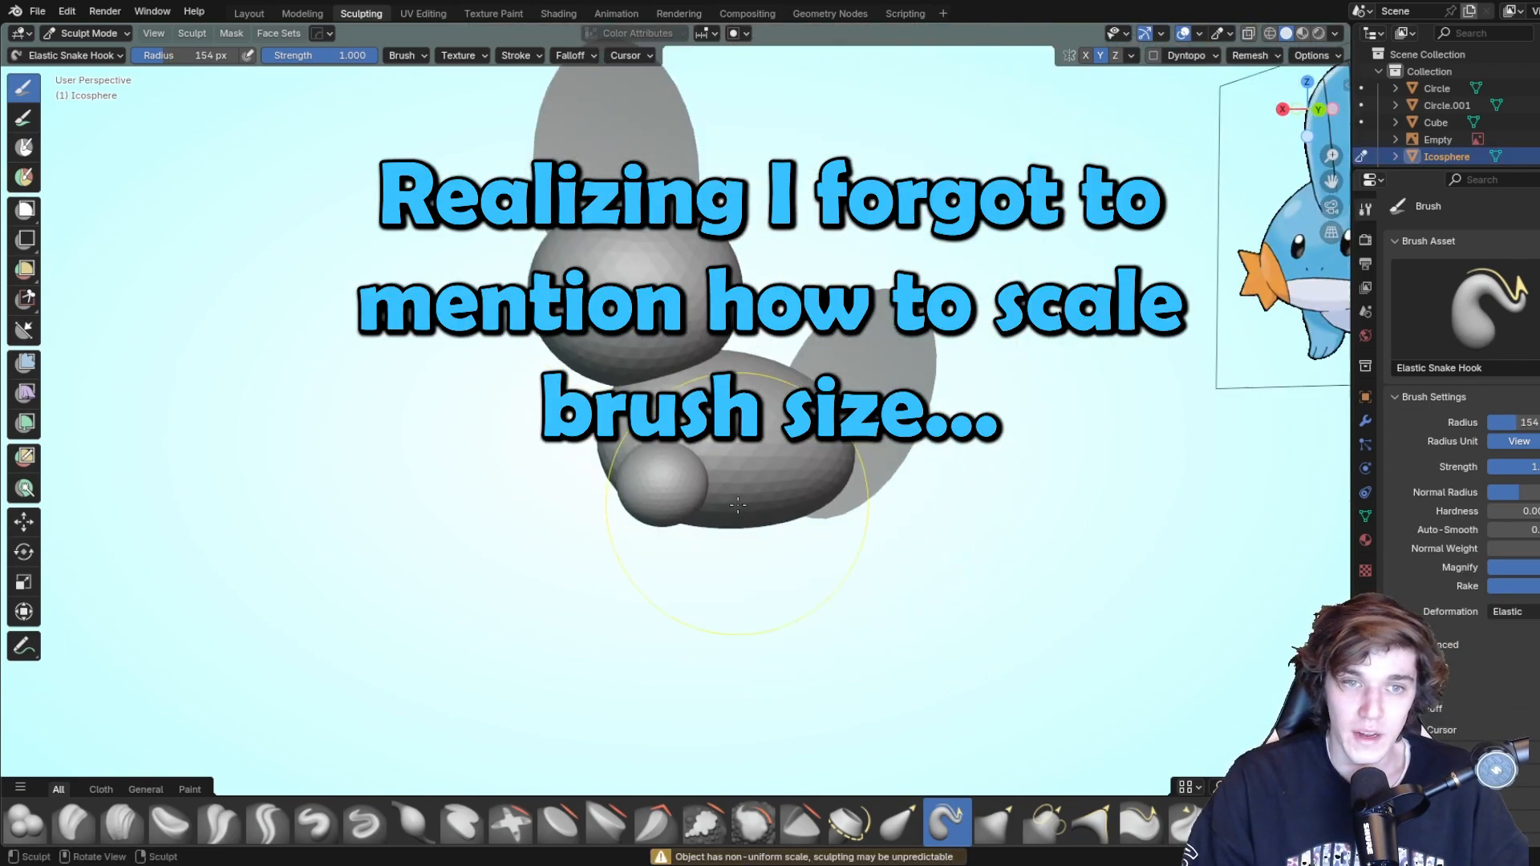
scroll(738, 526, "up", 4)
middle_click_drag(735, 541, 767, 385, "shift")
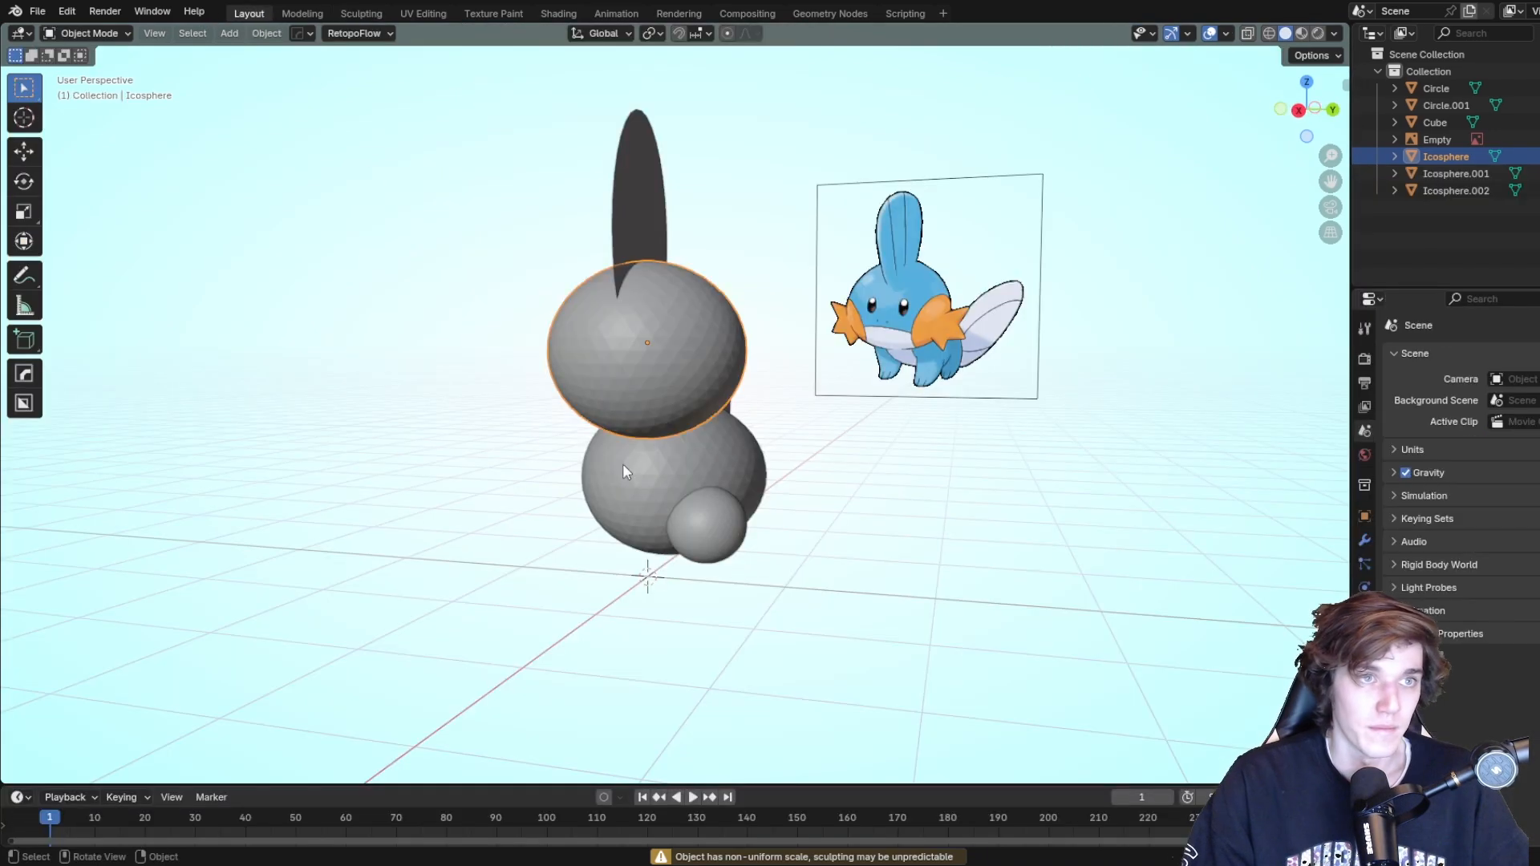
Select the small leg sphere in place of the head, reopen it in the Sculpting workspace, and enable Dyntopo.
left_click(712, 521)
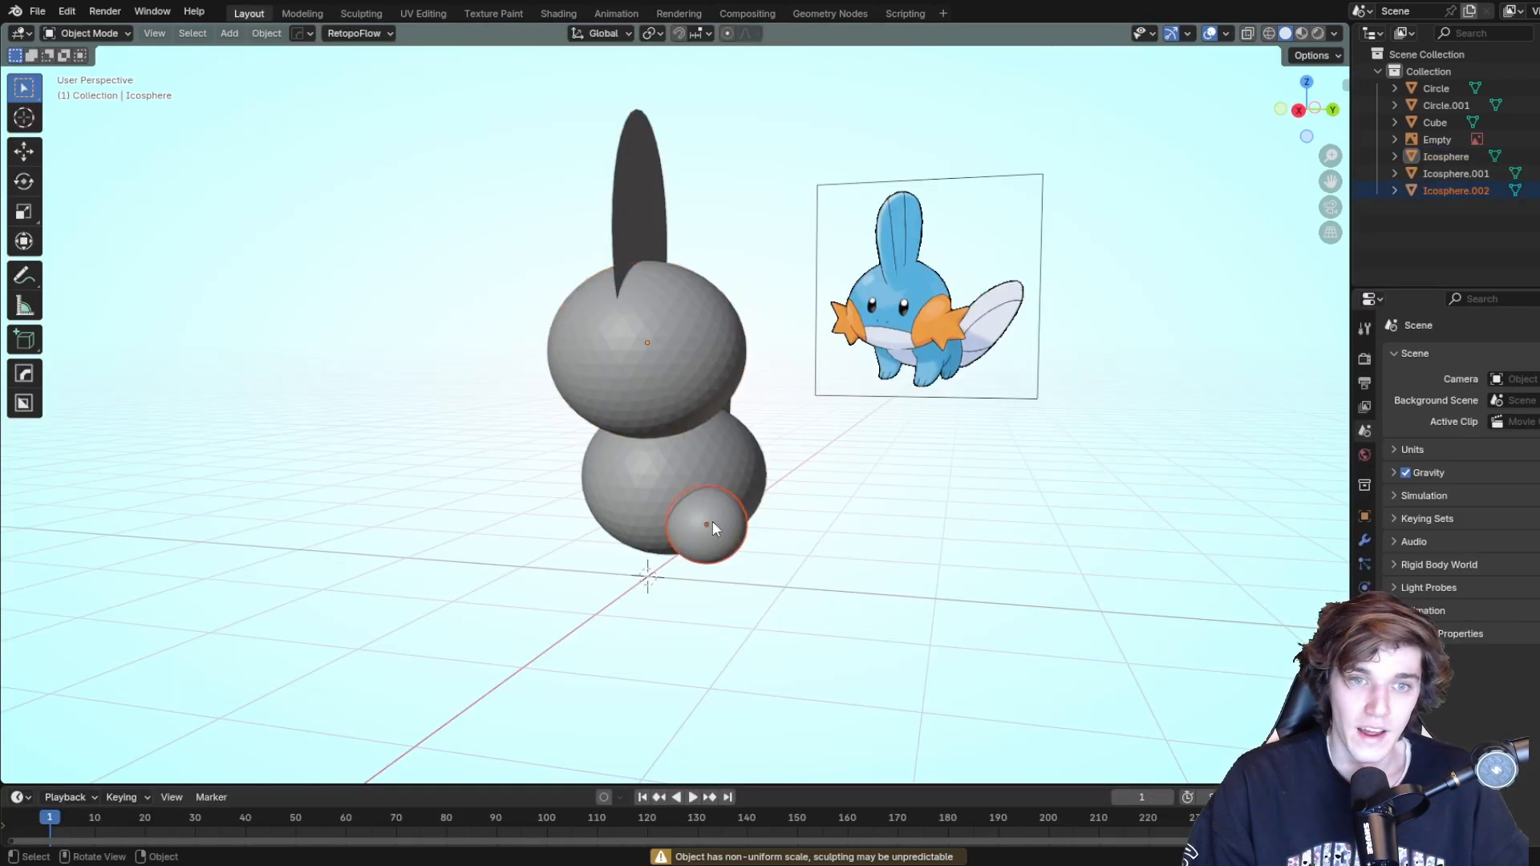
left_click(360, 13)
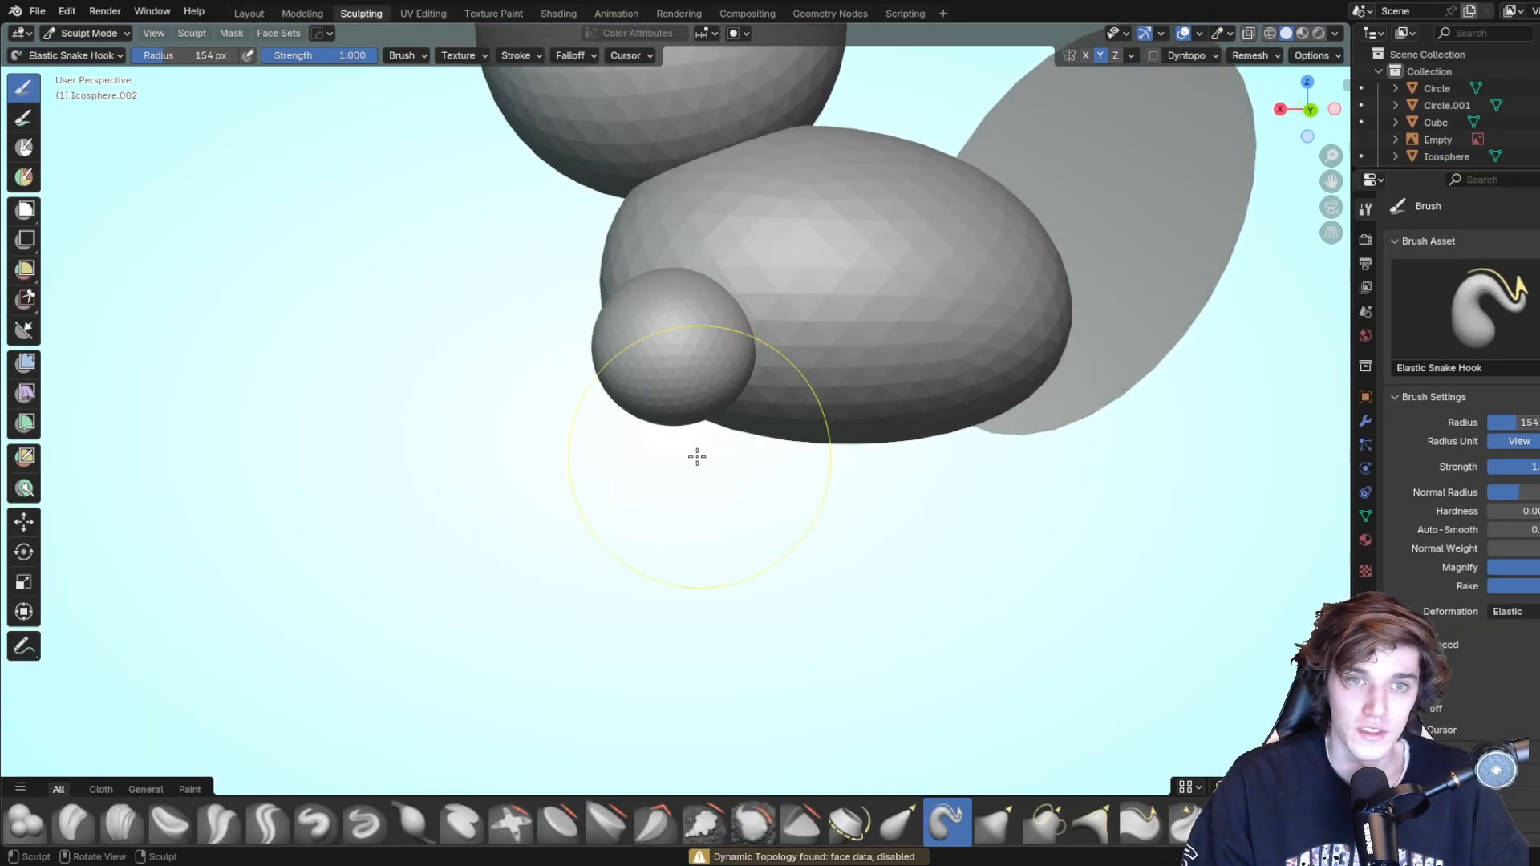
middle_click_drag(777, 337, 823, 354)
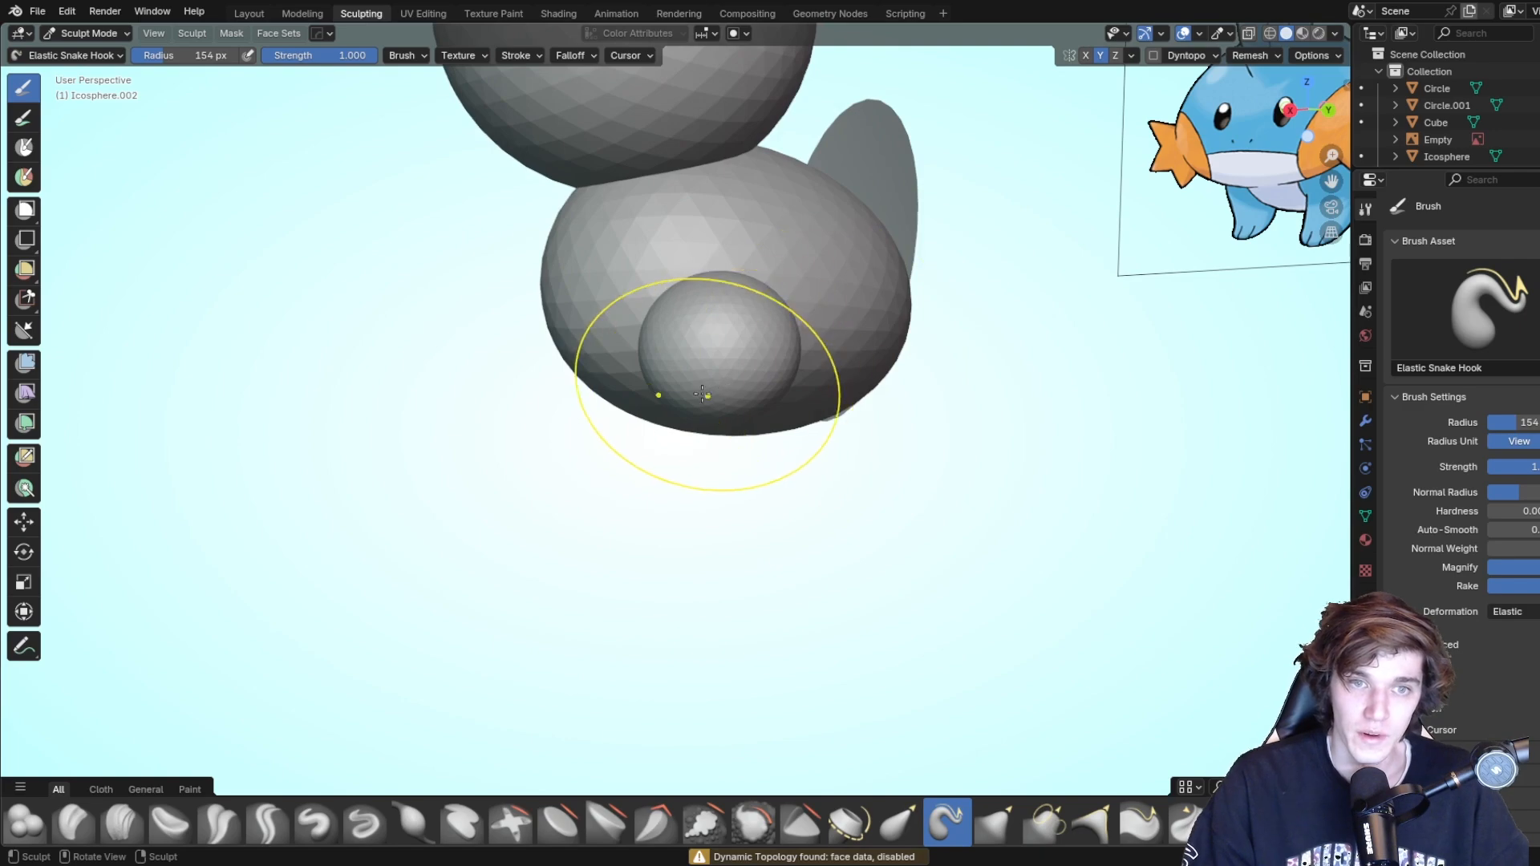
middle_click_drag(701, 395, 1147, 120)
left_click(1159, 56)
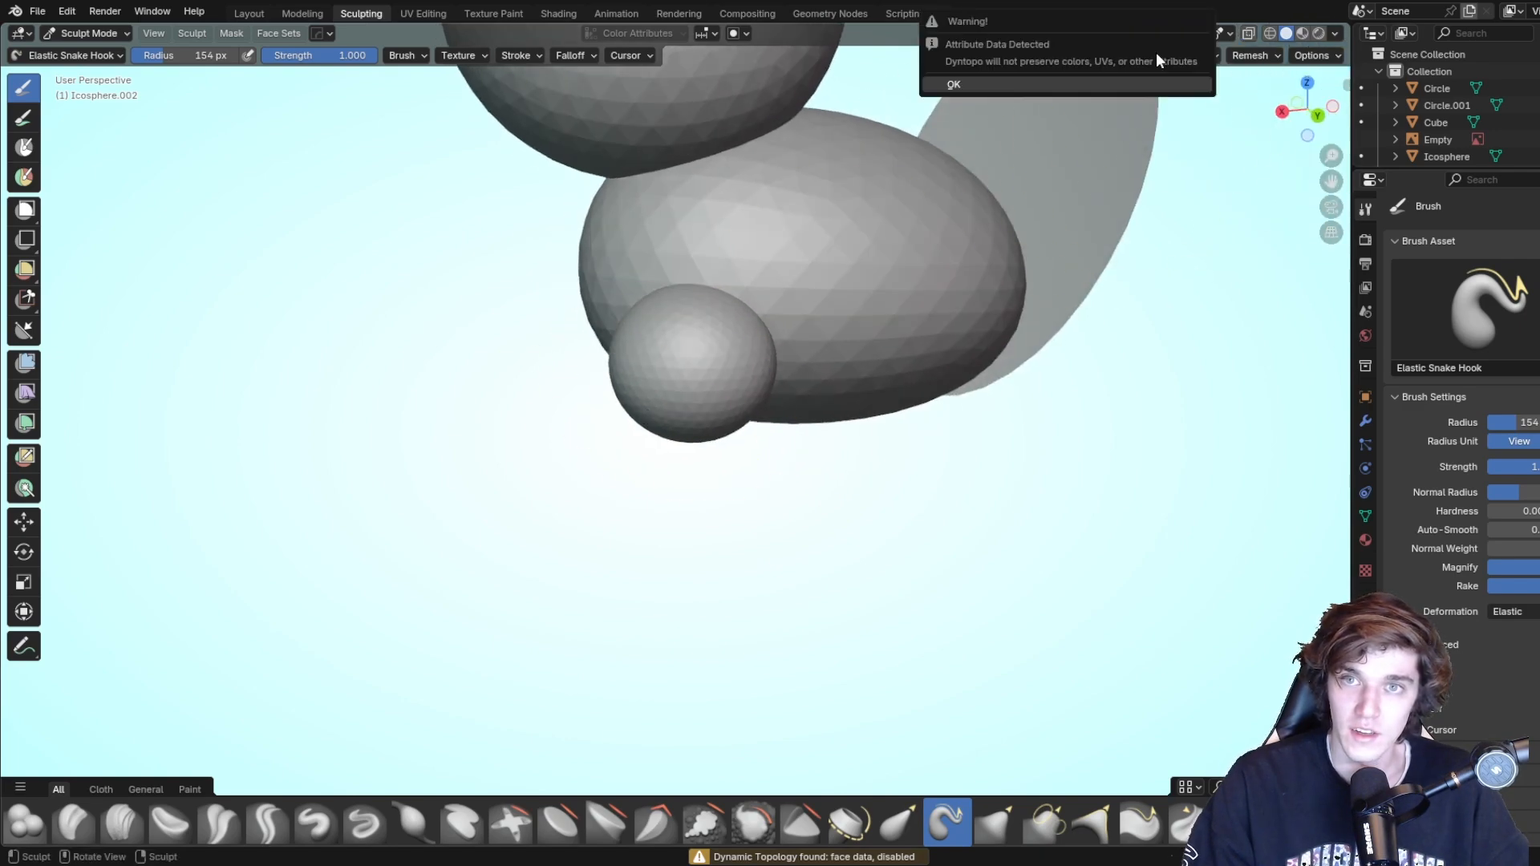
left_click(1118, 74)
Use Elastic Snake Hook to stretch the leg sphere's lower front downward and forward into a tapered limb.
middle_click_drag(906, 417, 980, 269)
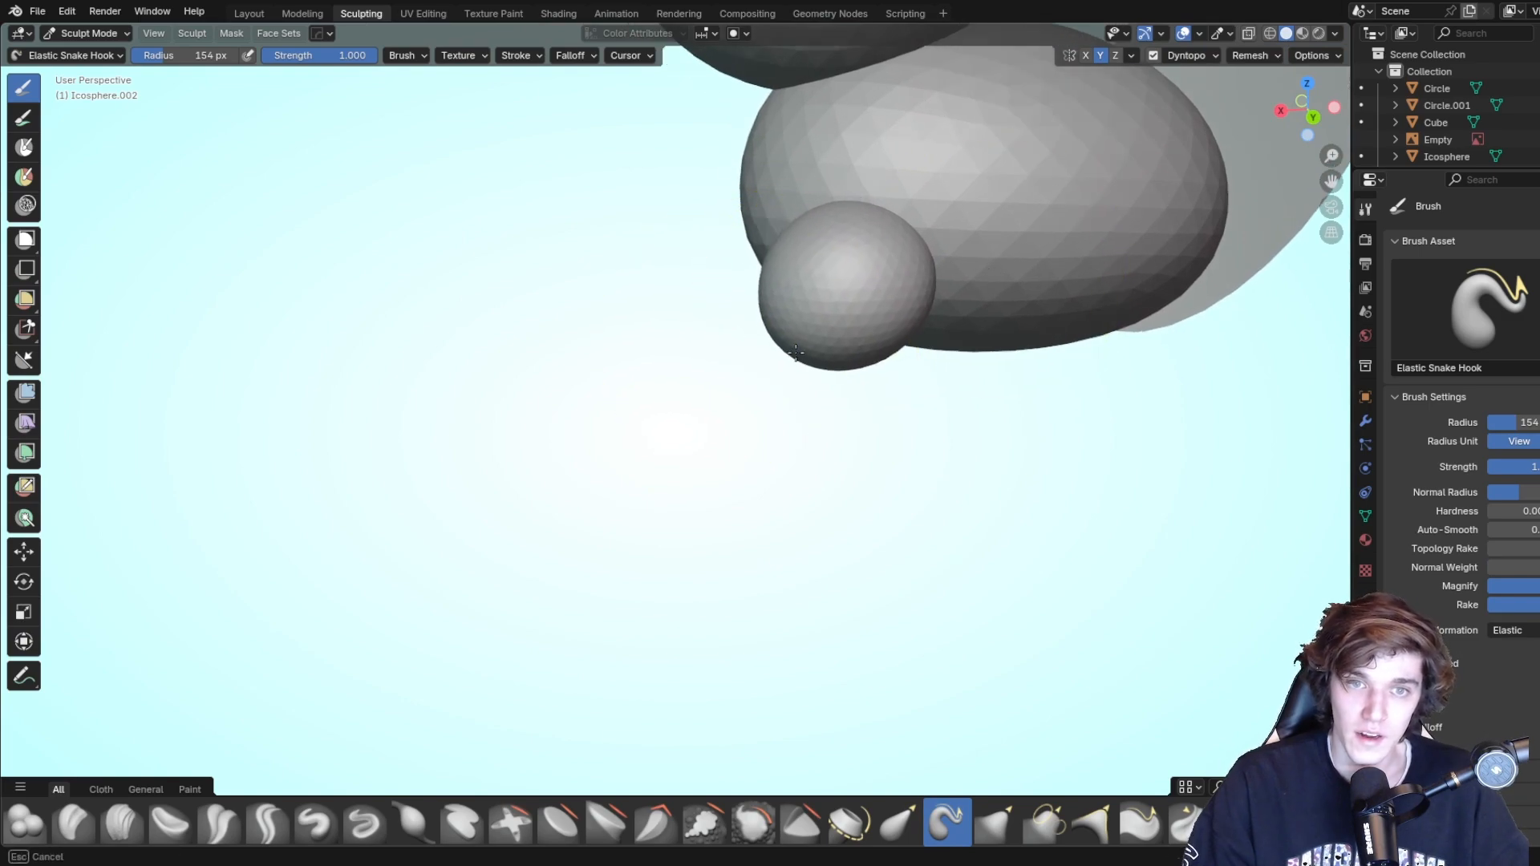
left_click_drag(772, 366, 747, 386)
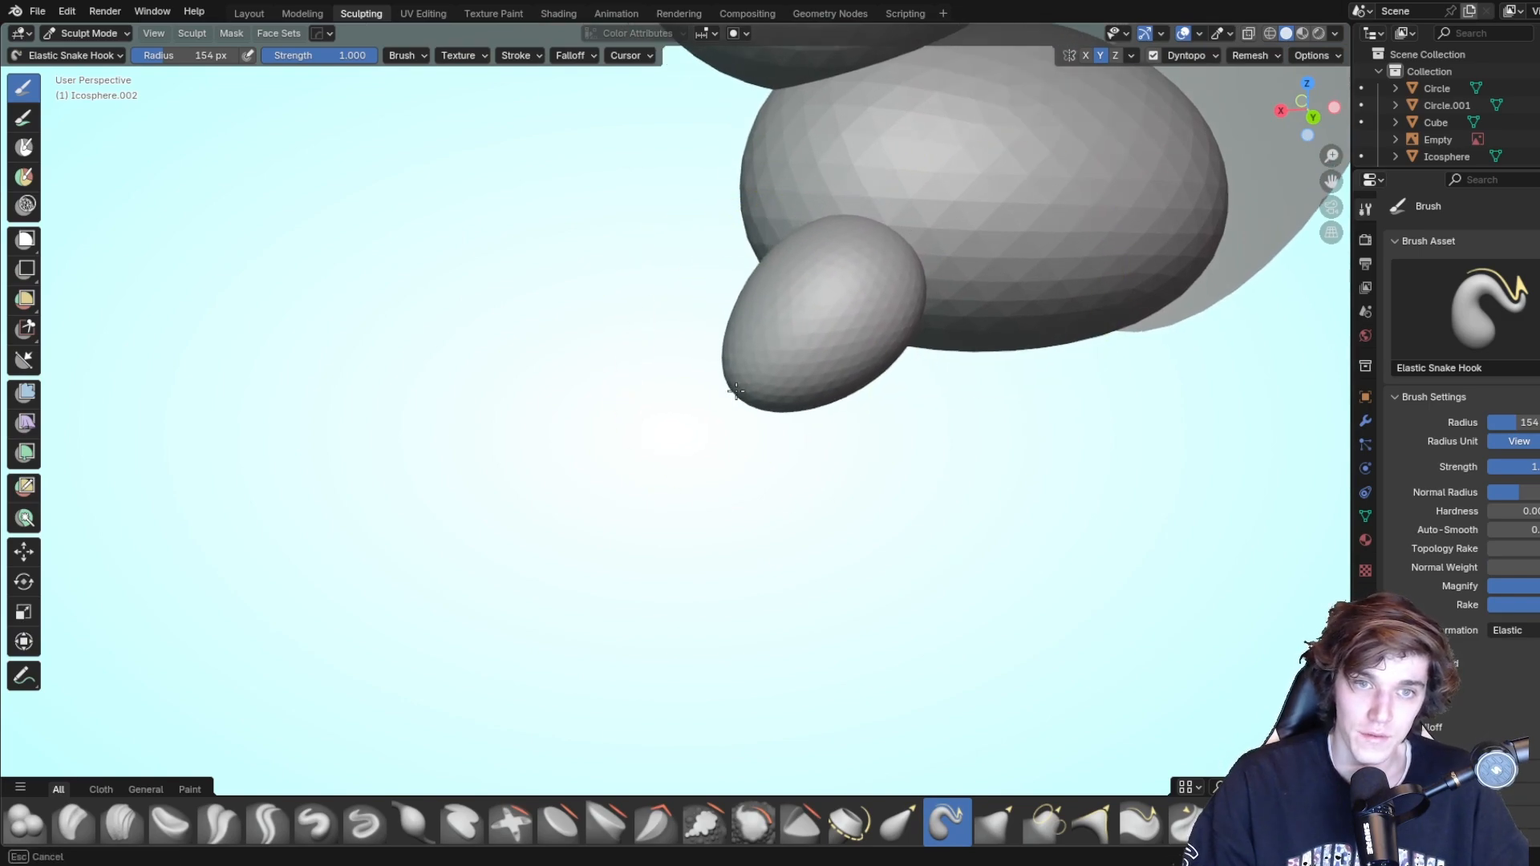
middle_click_drag(736, 391, 824, 380)
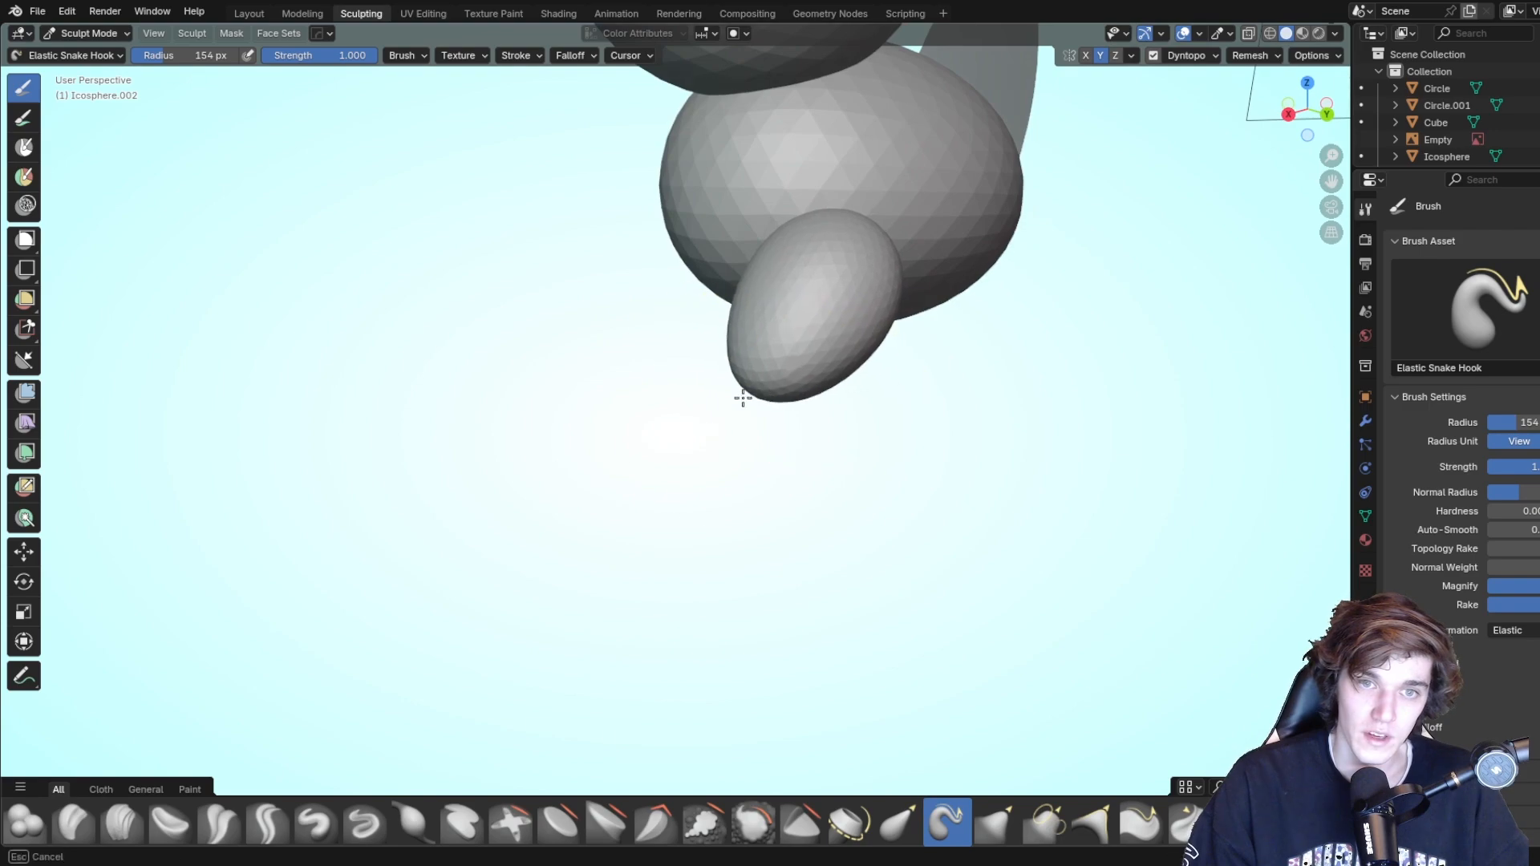
left_click_drag(743, 398, 644, 469)
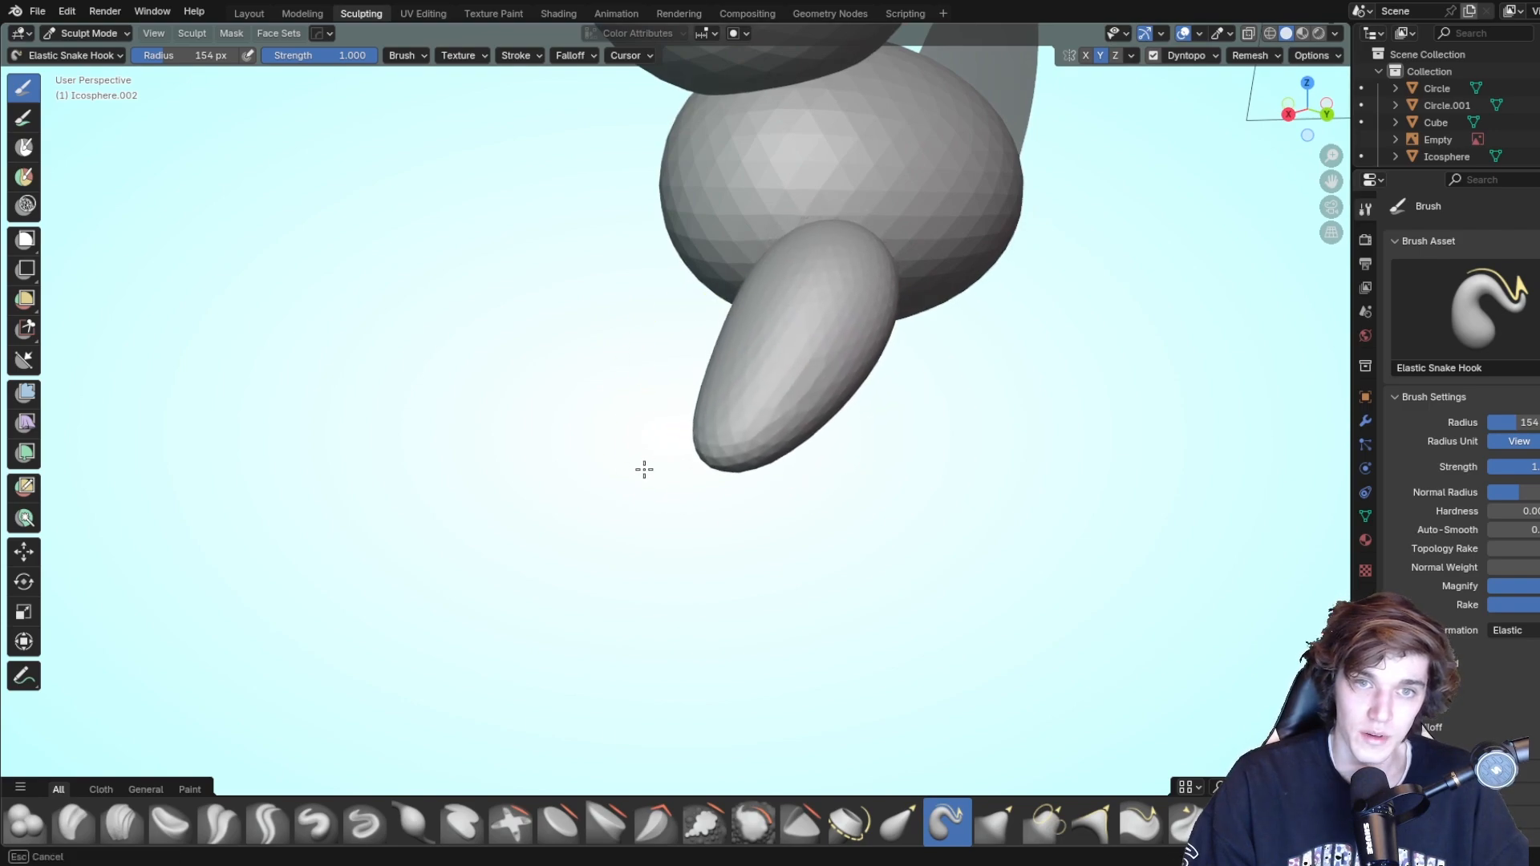
Enlarge the brush radius to 191 px, and pull the leg's upper end up and its outer side slightly outward.
mouse_move(753, 438)
middle_mouse_down()
mouse_move(828, 436)
mouse_move(849, 464)
mouse_move(662, 411)
middle_mouse_up()
key("f")
left_click(838, 342)
left_click_drag(829, 240, 813, 216)
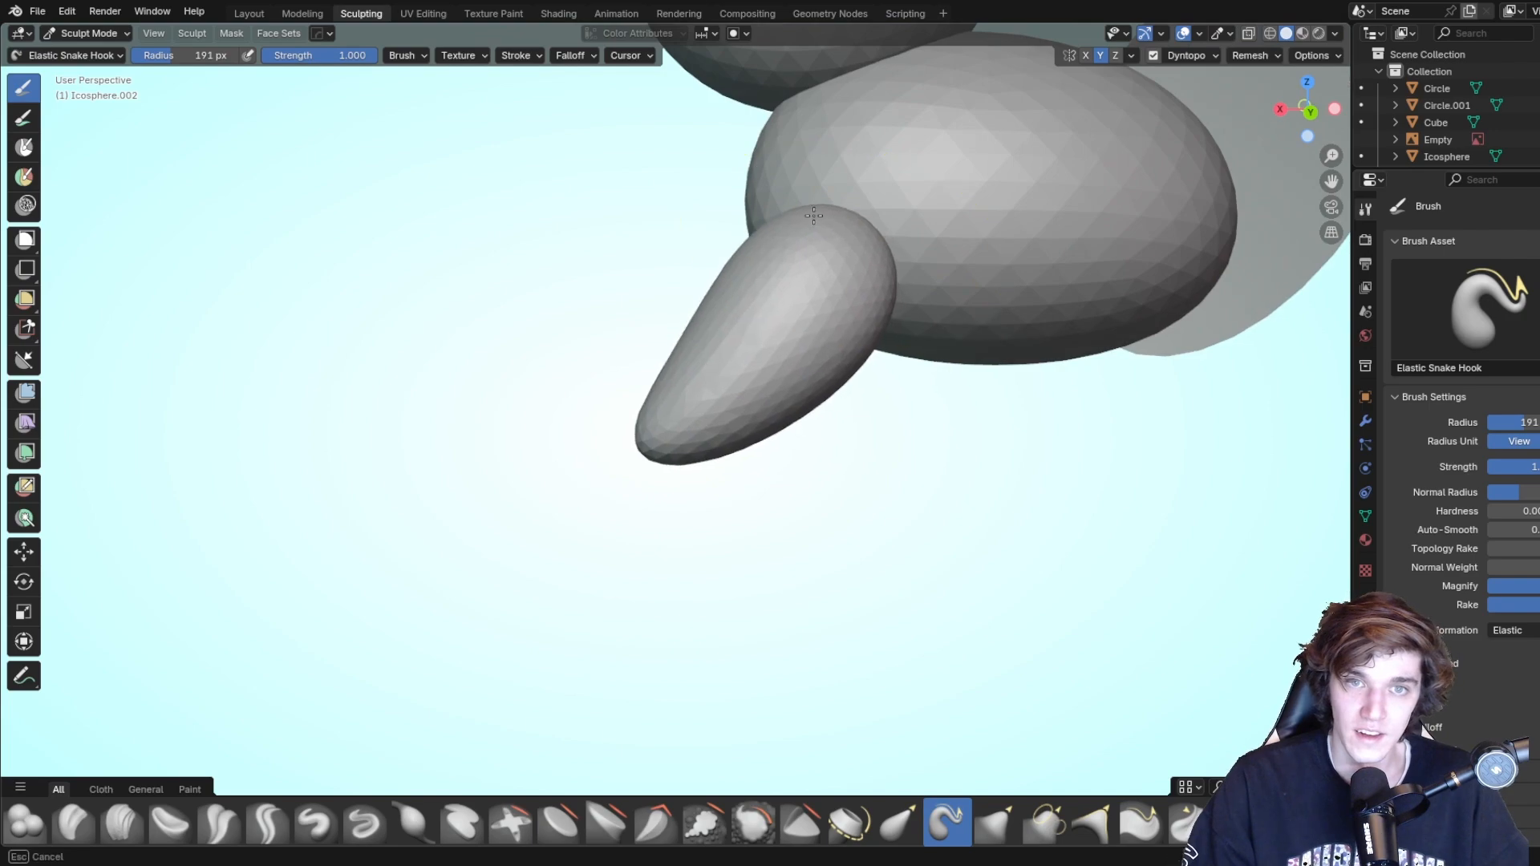
mouse_move(873, 257)
middle_mouse_down()
mouse_move(1035, 251)
mouse_move(928, 228)
mouse_move(1020, 213)
mouse_move(844, 277)
mouse_move(991, 304)
middle_mouse_up()
left_click_drag(835, 356, 855, 361)
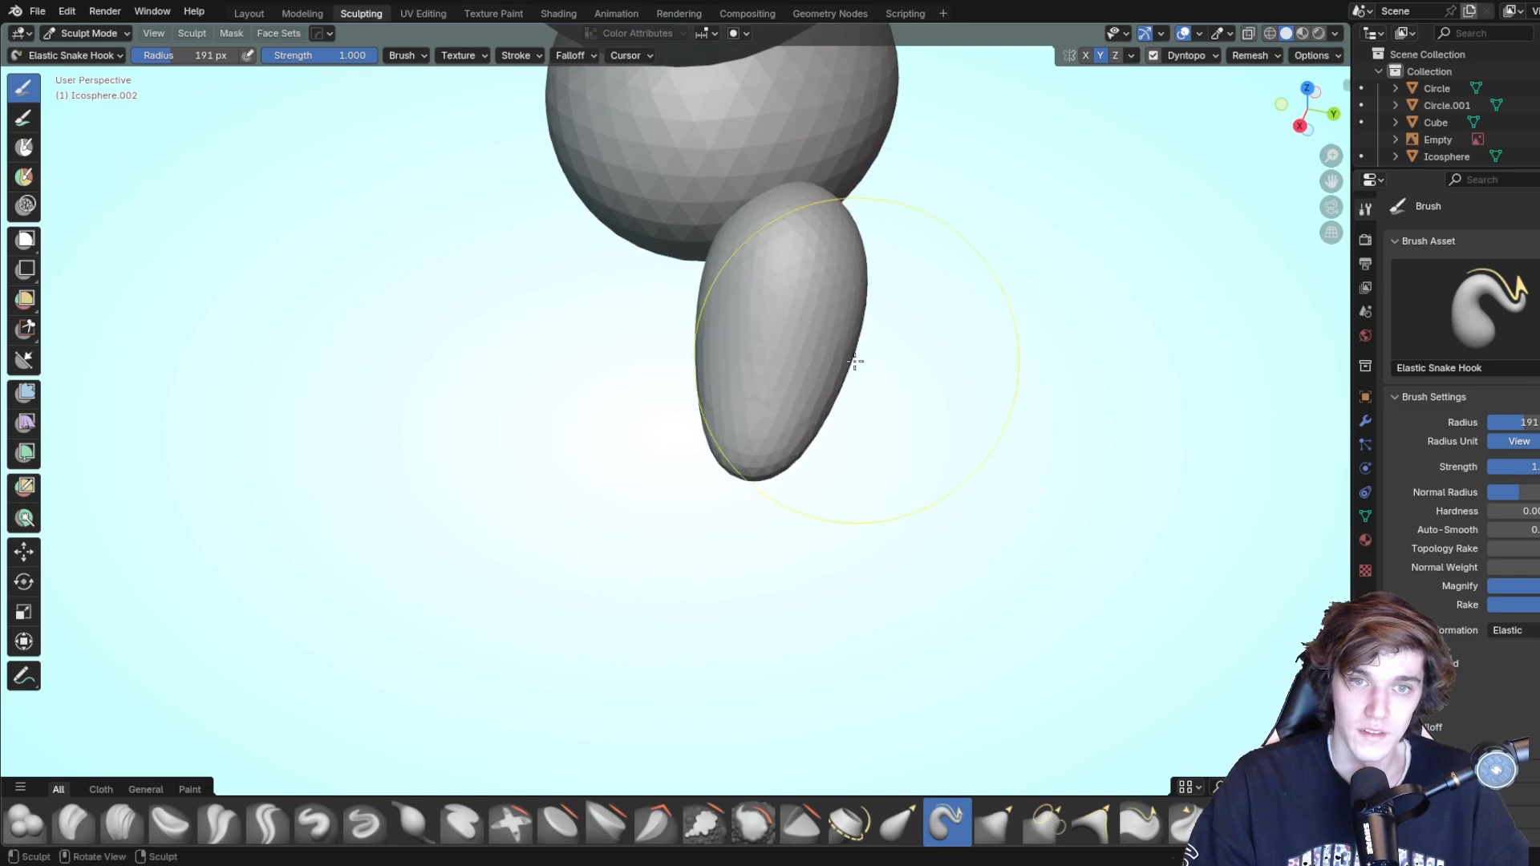
mouse_move(836, 376)
middle_mouse_down()
mouse_move(907, 305)
mouse_move(907, 258)
mouse_move(796, 292)
middle_mouse_up()
Return to the Layout workspace, move the leg along the global X axis, and rotate it about Z.
left_click(249, 14)
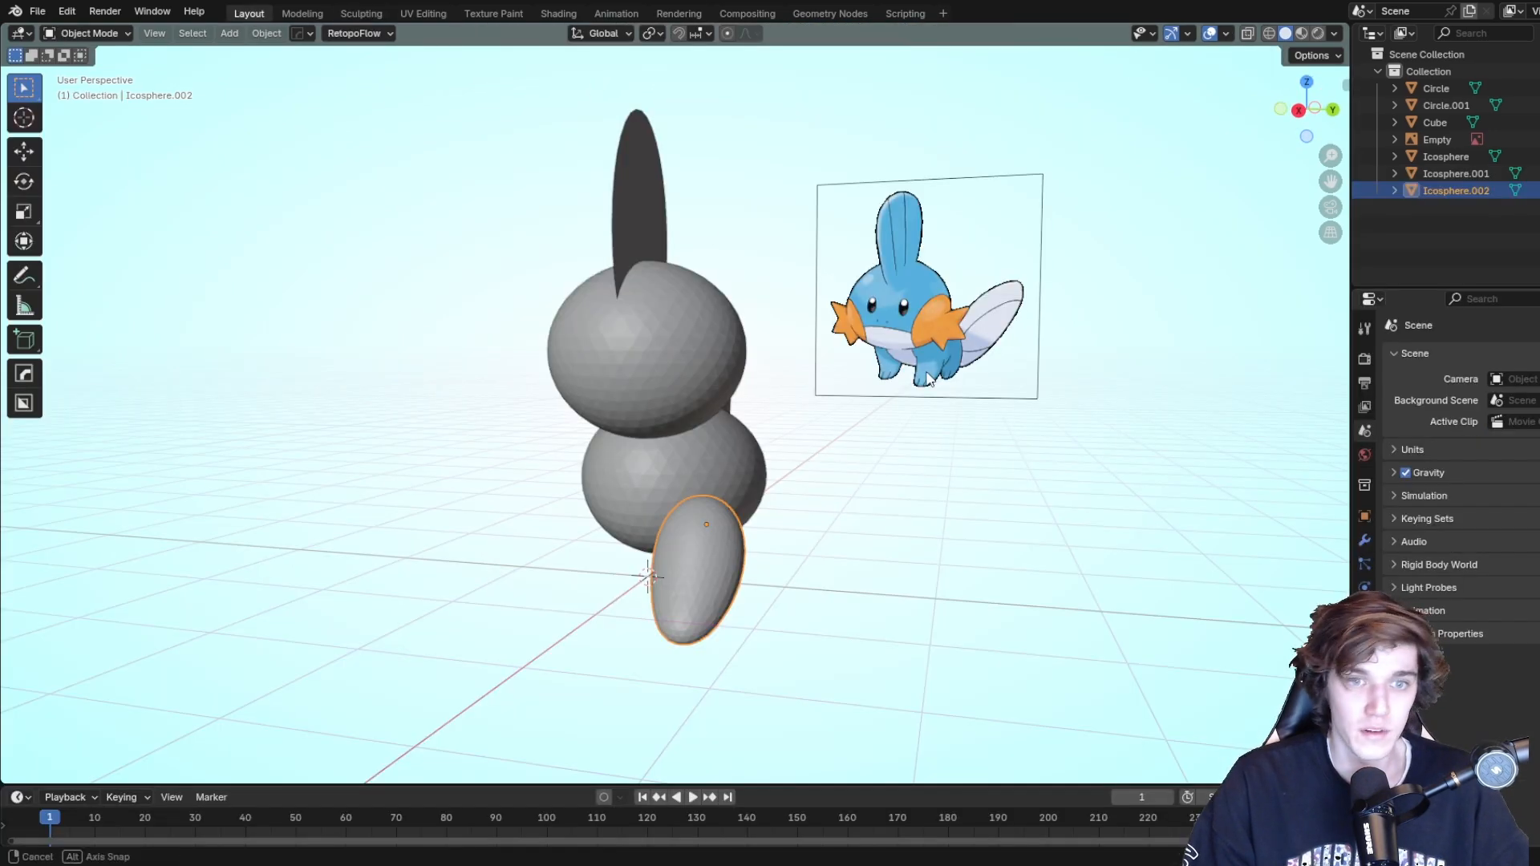
middle_click_drag(929, 378, 954, 455)
key("g")
key("x")
left_click(731, 483)
key("r")
key("z")
left_click(940, 467)
Position the leg against the body's lower side by moving it up 0.25348 m, -0.037453 m along Y, and partly back down.
key("g")
key("z")
left_click(809, 488)
key("g")
key("y")
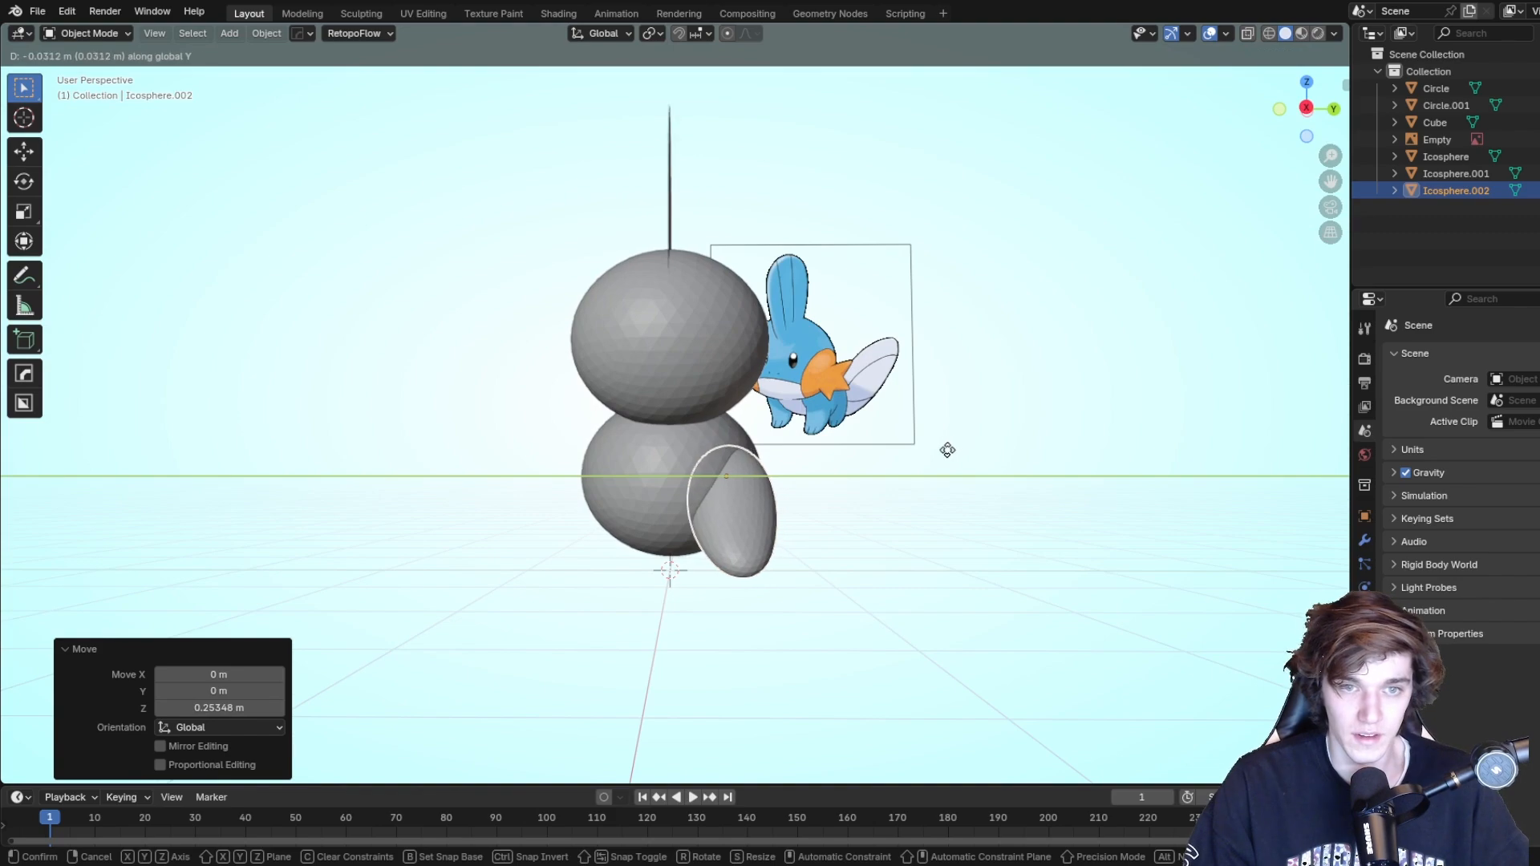
left_click(948, 450)
key("g")
key("z")
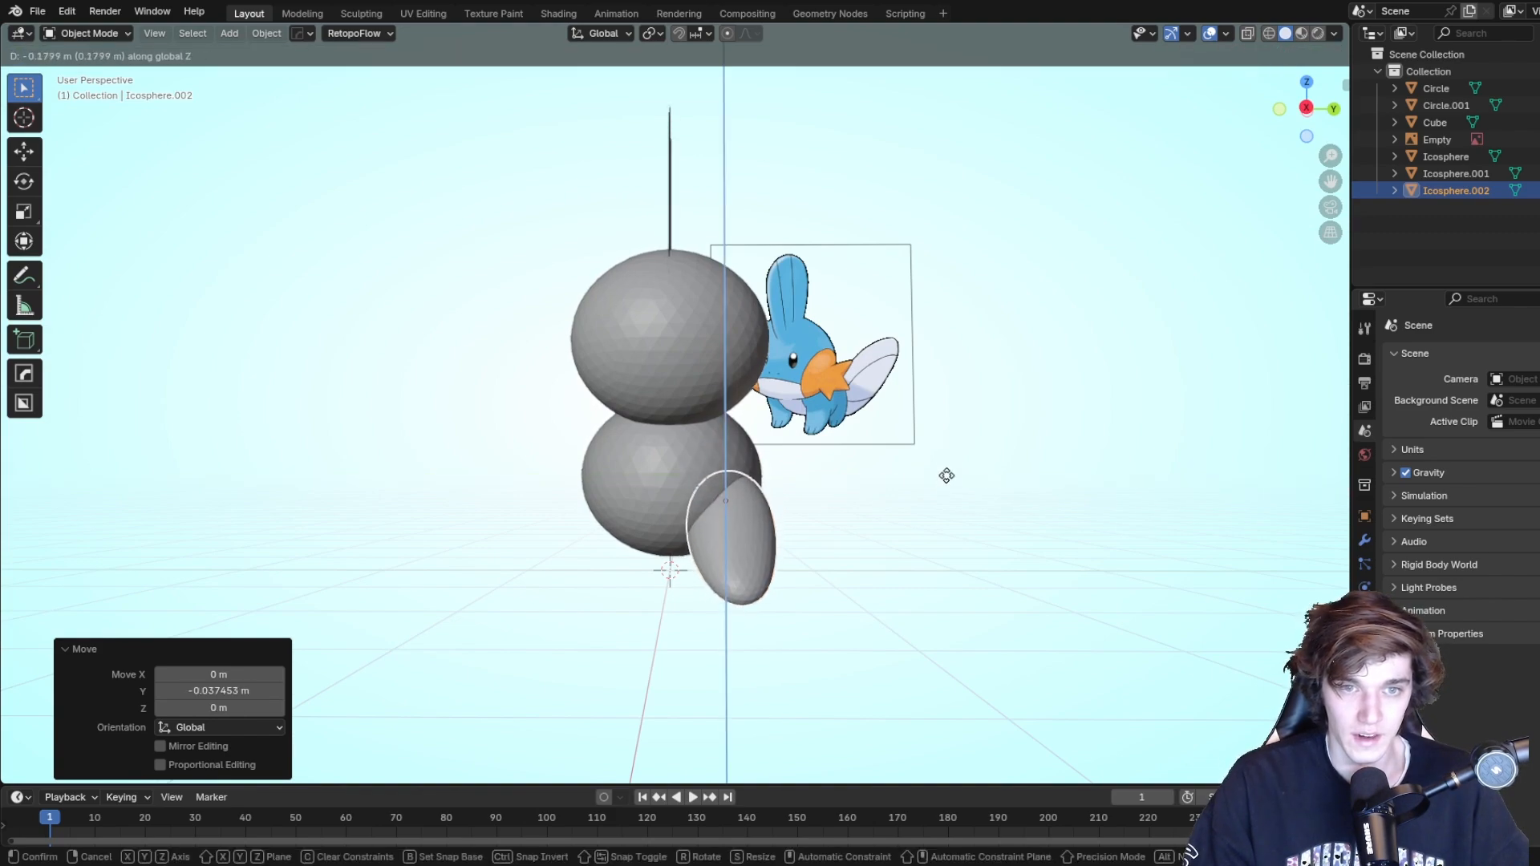
left_click(946, 475)
Shift the leg along the global X axis to sit under the front of the body.
key("g")
key("x")
left_click(954, 444)
left_click(991, 523)
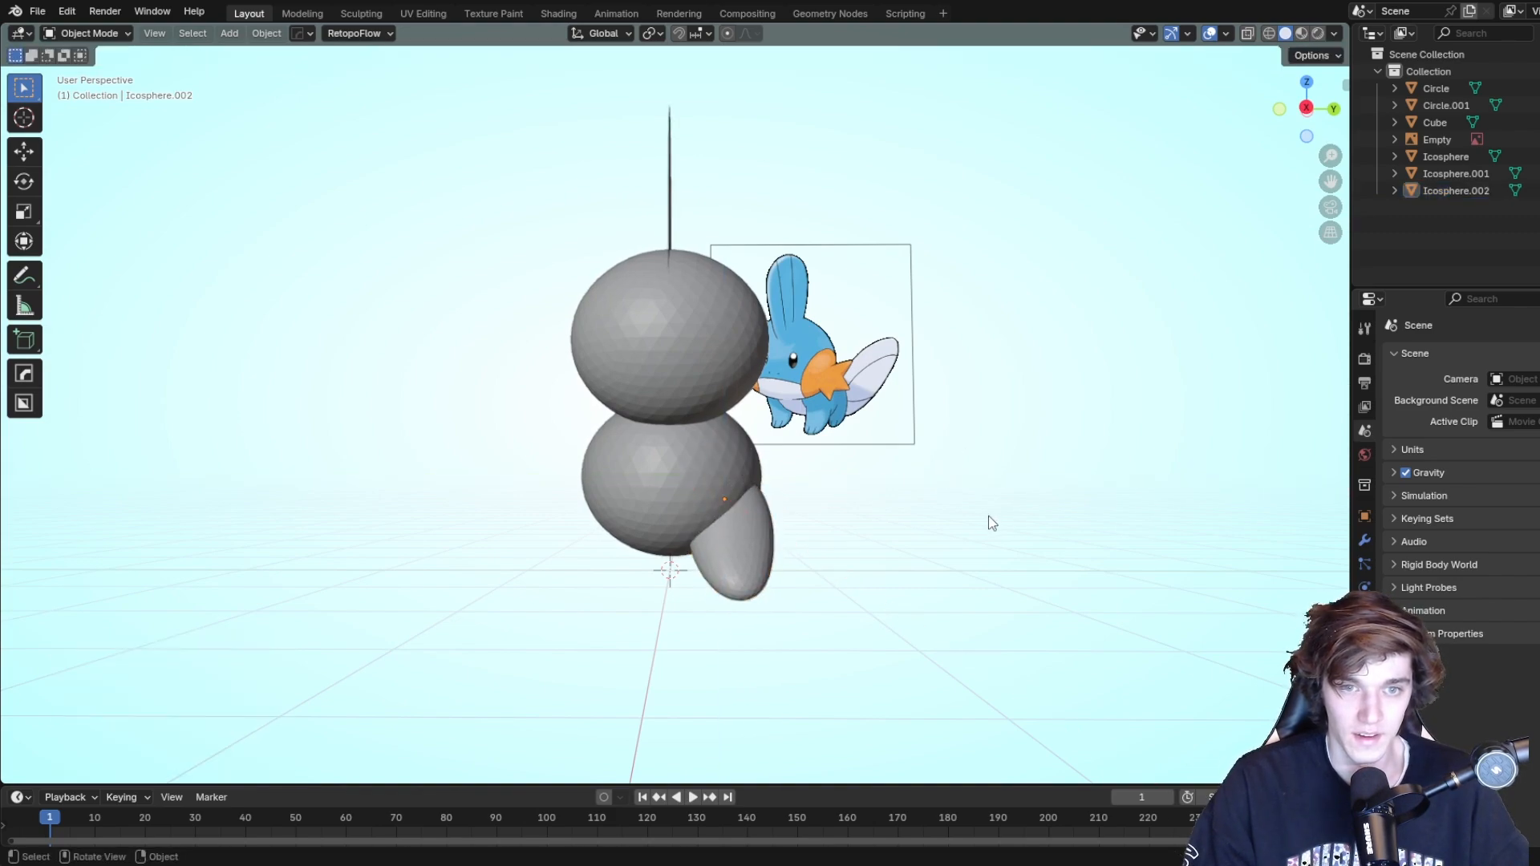
middle_click_drag(991, 523, 794, 529)
key("g")
key("x")
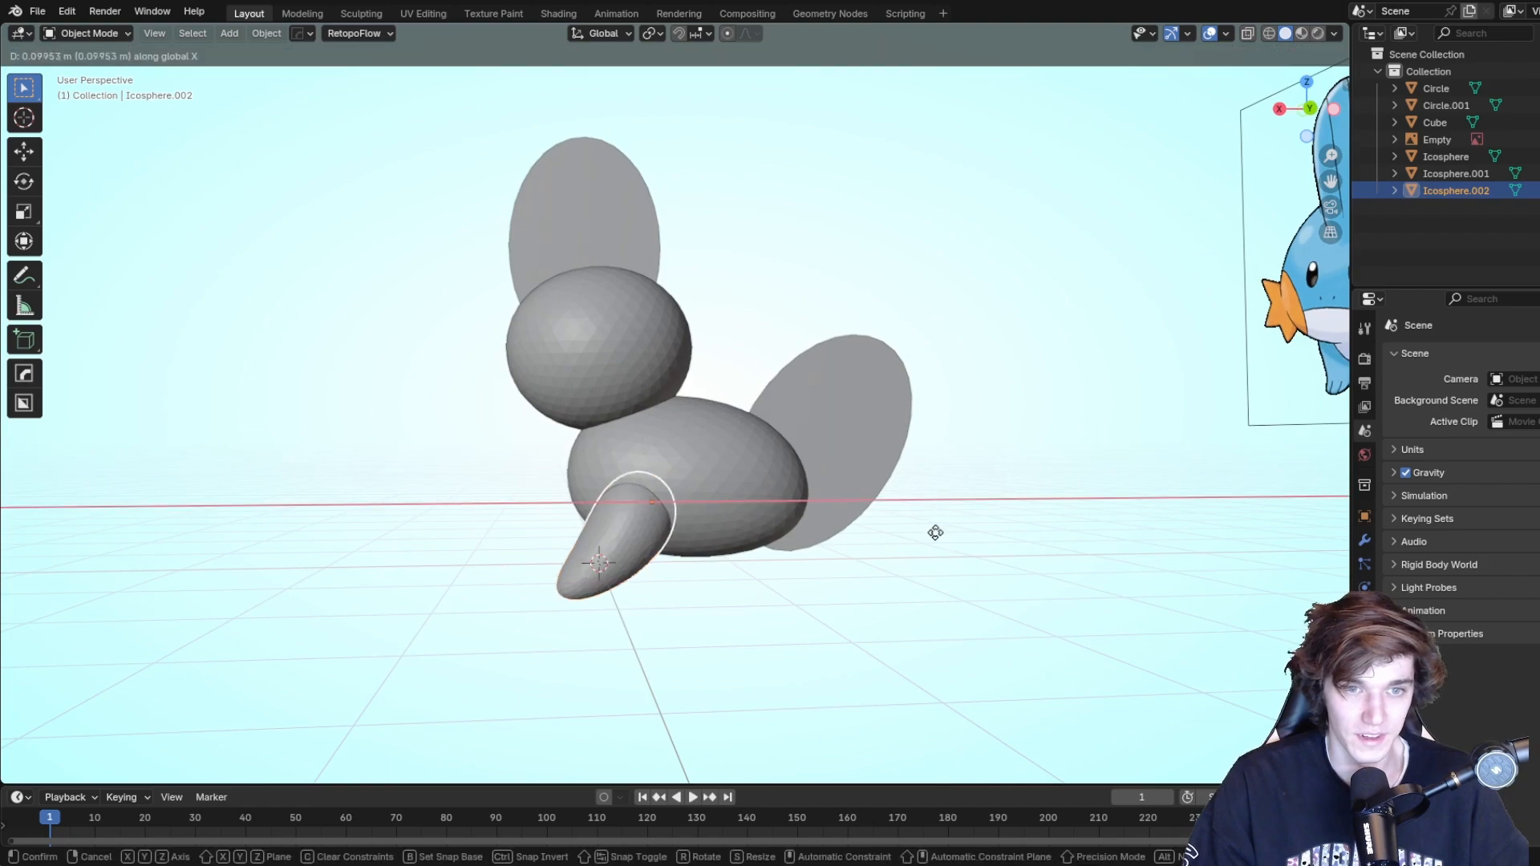
left_click(917, 532)
left_click(818, 545)
middle_click_drag(901, 561, 730, 626)
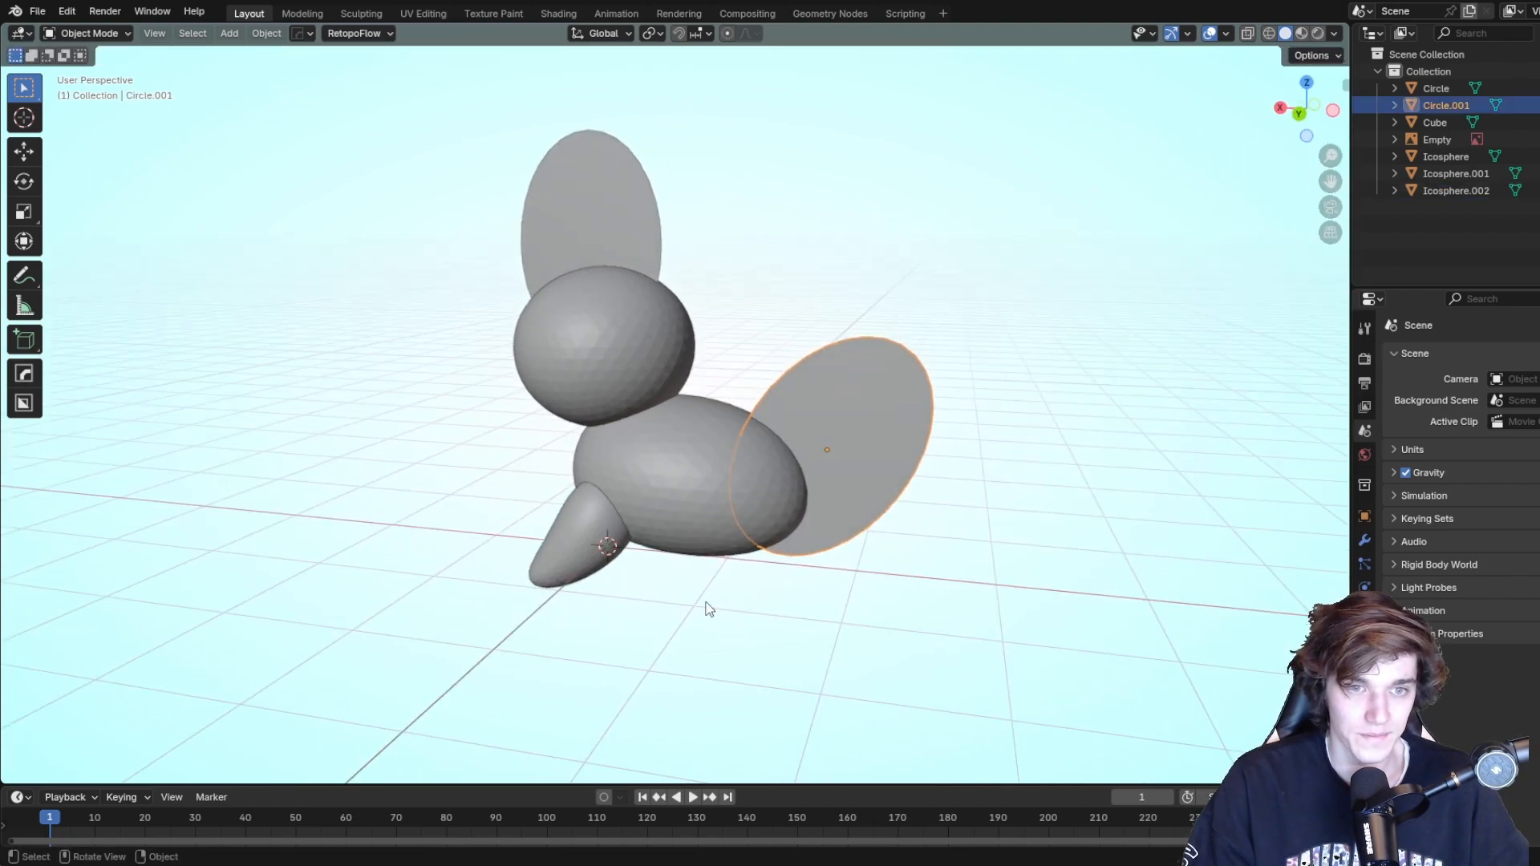
Scale the leg down slightly, and raise it 0.031519 m along the global Z axis.
left_click(653, 527)
mouse_move(652, 526)
middle_mouse_down()
mouse_move(996, 474)
mouse_move(858, 527)
mouse_move(1010, 531)
mouse_move(1031, 530)
mouse_move(1031, 495)
mouse_move(866, 532)
mouse_move(764, 483)
mouse_move(869, 522)
mouse_move(655, 514)
middle_mouse_up()
key("s")
left_click(1028, 505)
left_click(1031, 529)
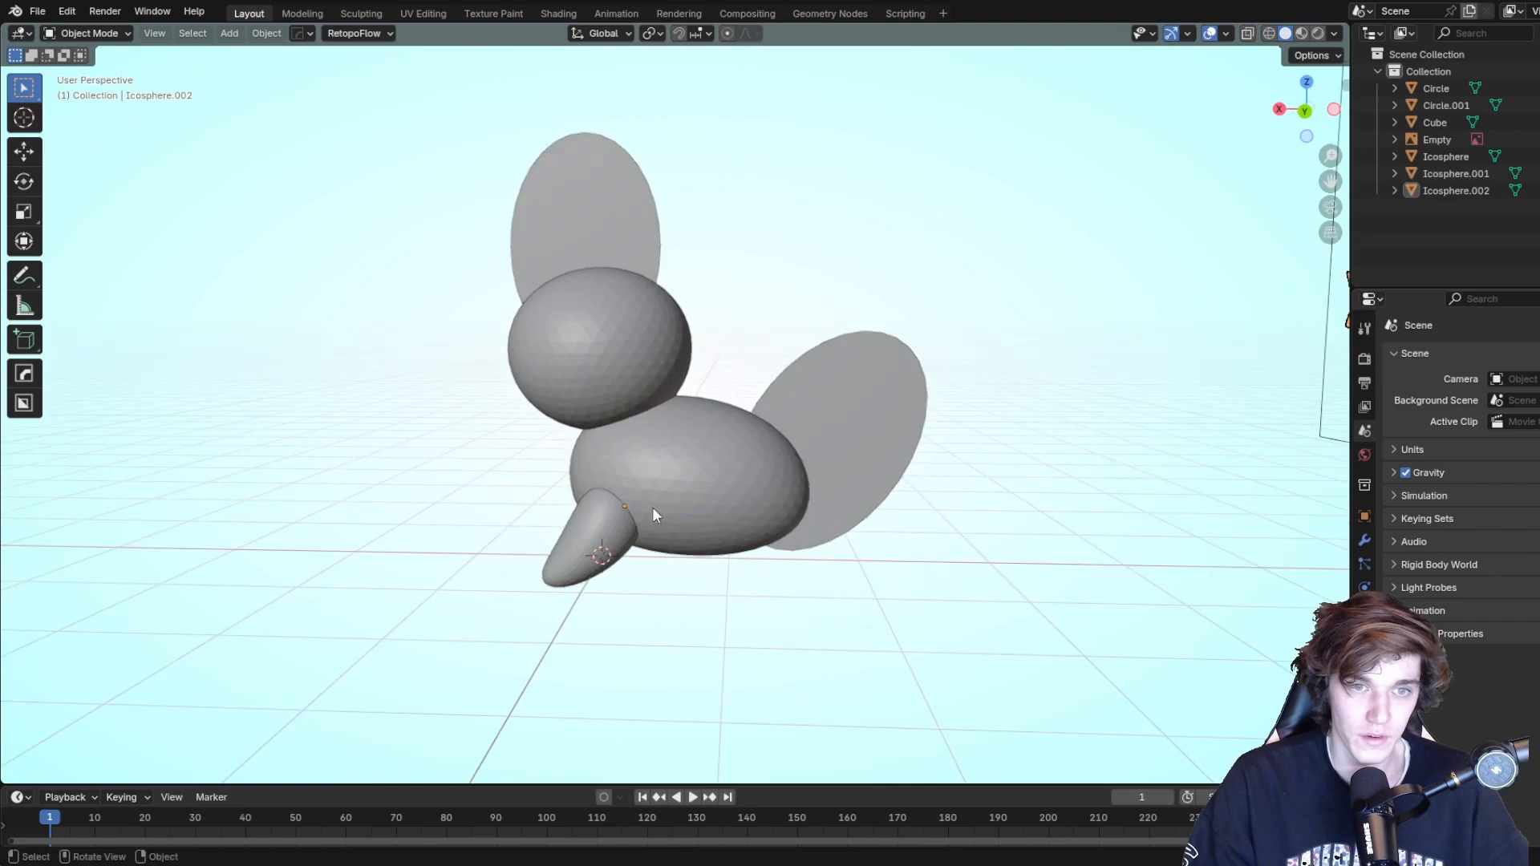
key("g")
key("z")
left_click(780, 559)
middle_click_drag(780, 559, 1053, 574)
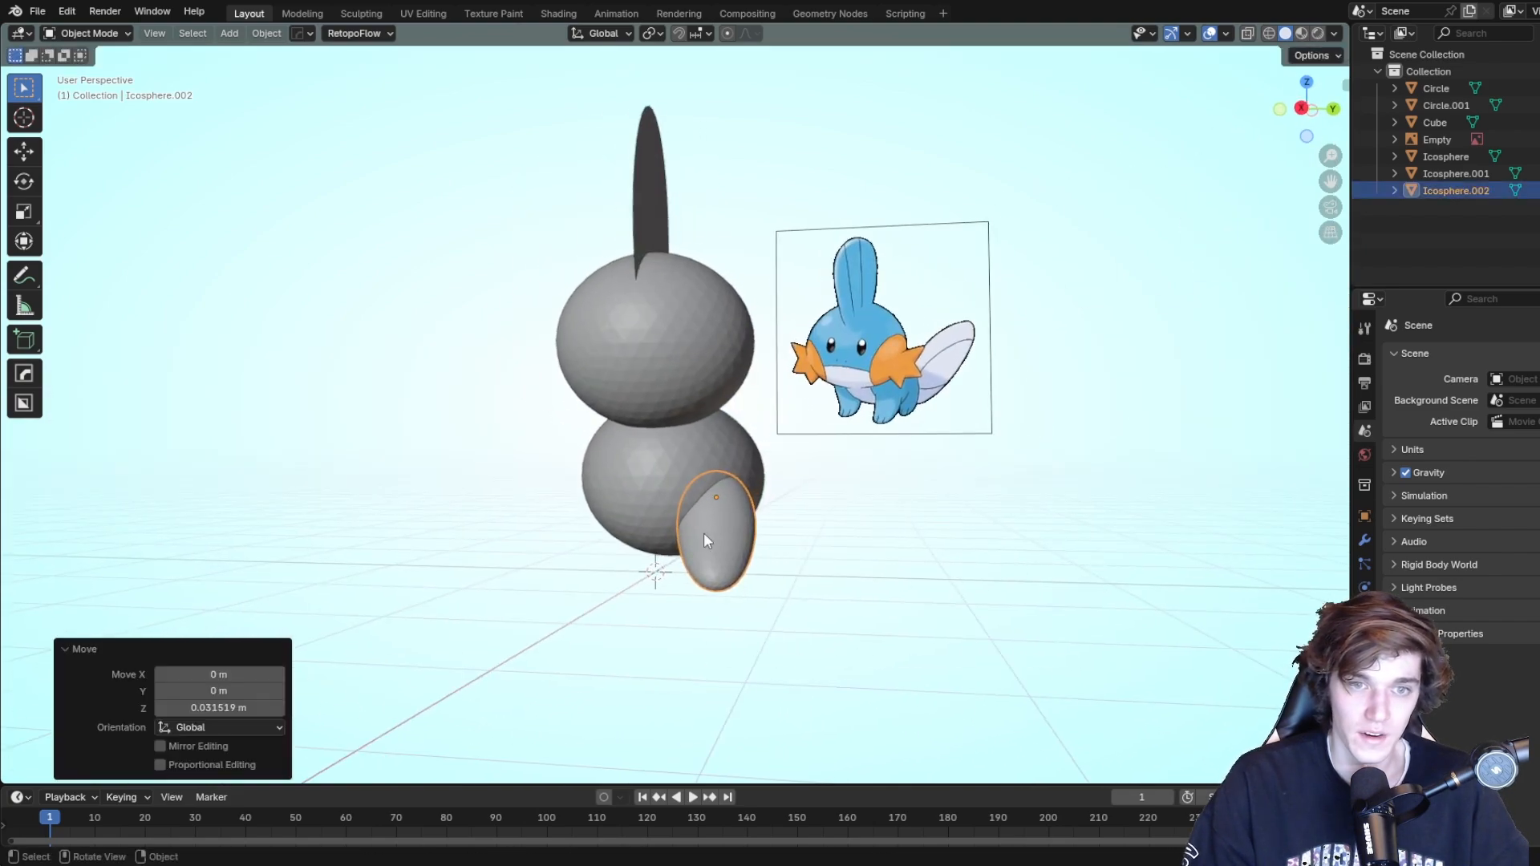
middle_click_drag(704, 532, 782, 517)
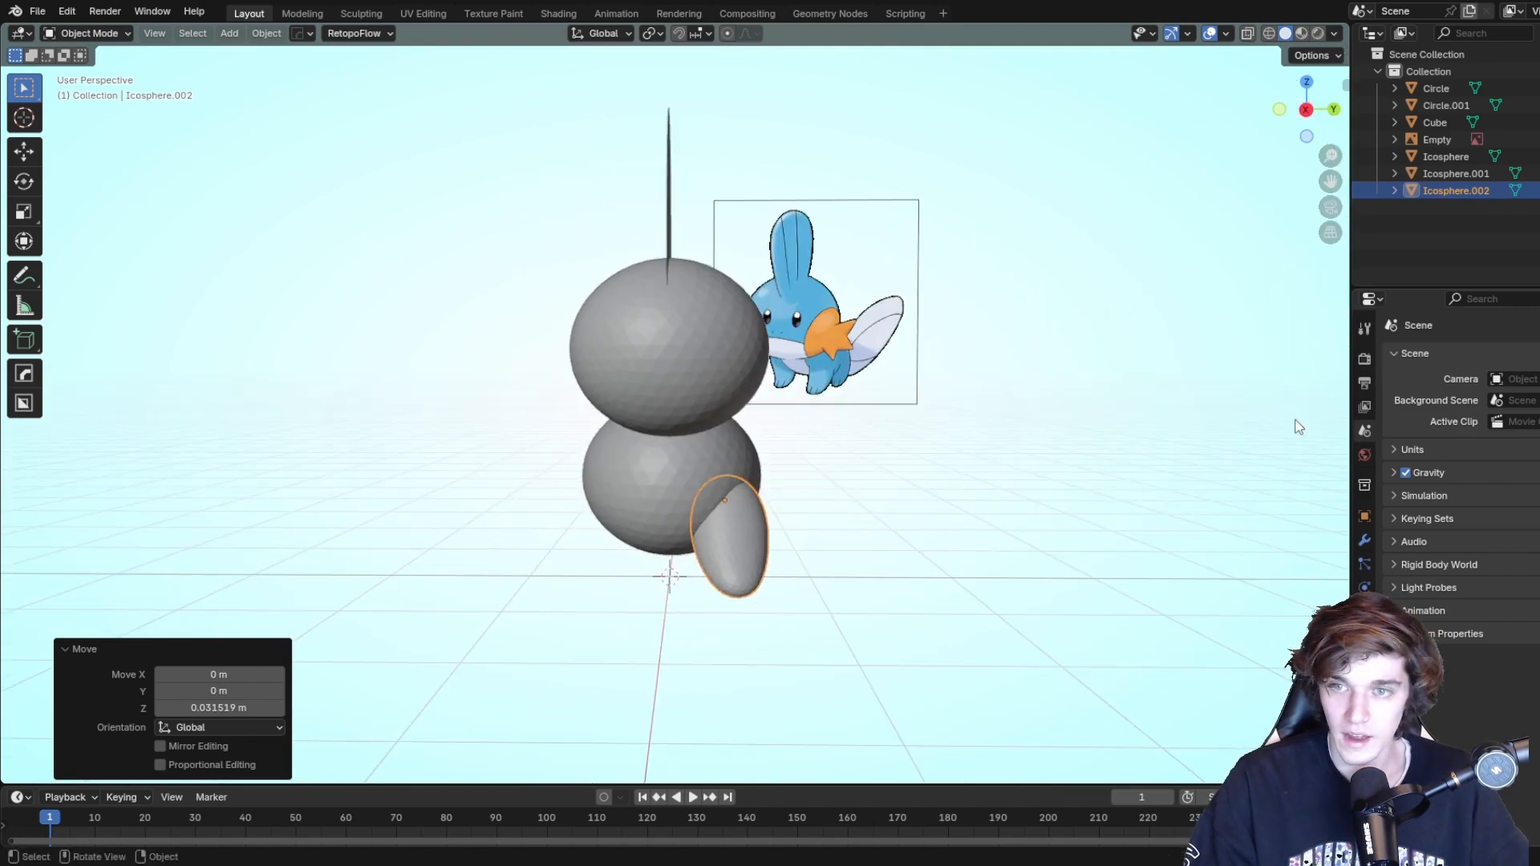
Add a Mirror modifier to the leg, and check the mirrored copy from the side.
left_click(1363, 543)
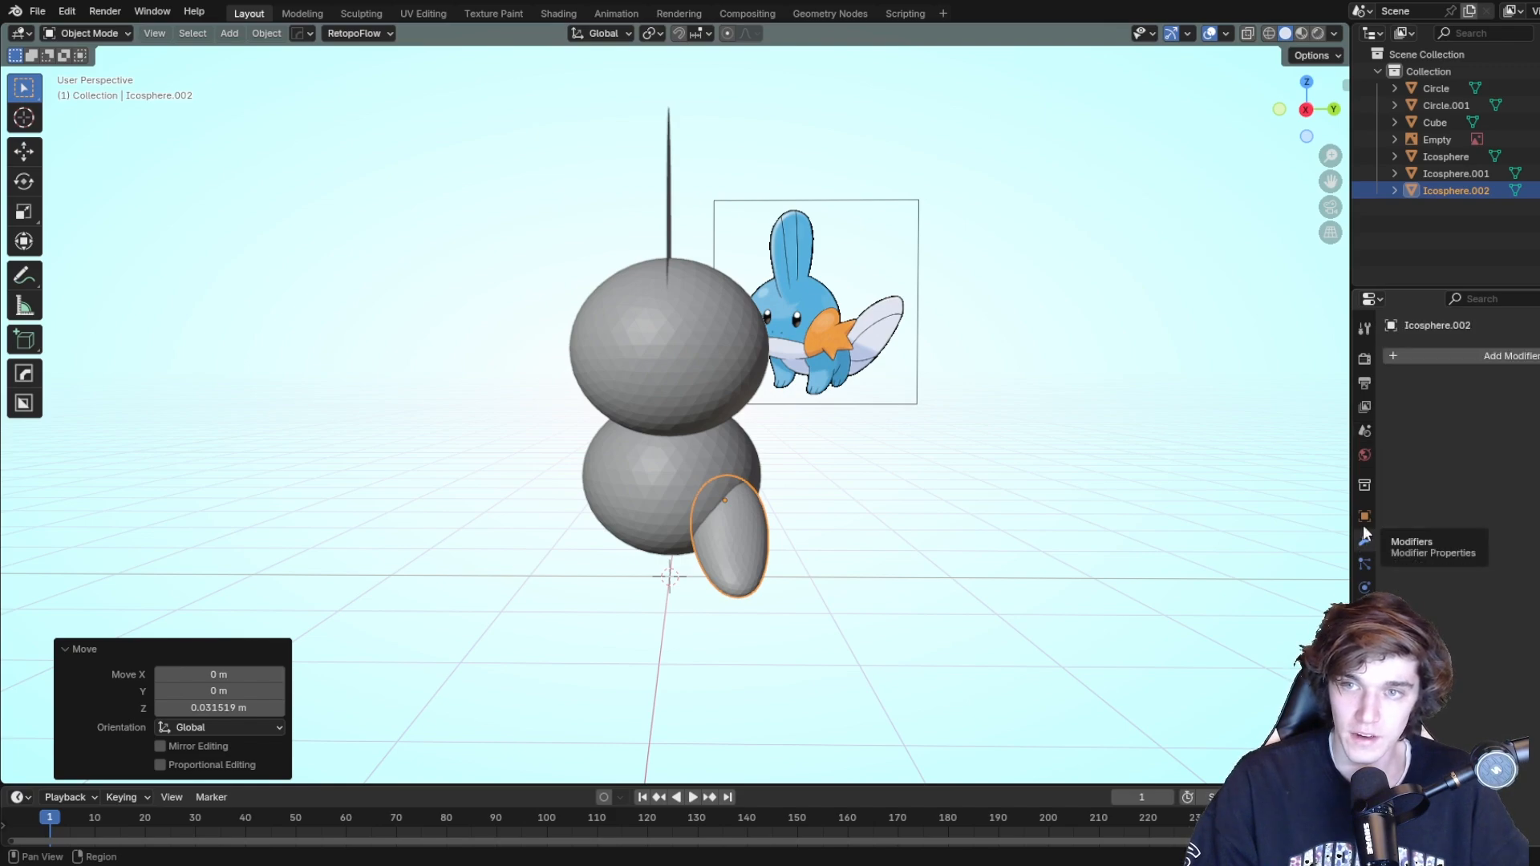
left_click(1514, 359)
mouse_move(1454, 415)
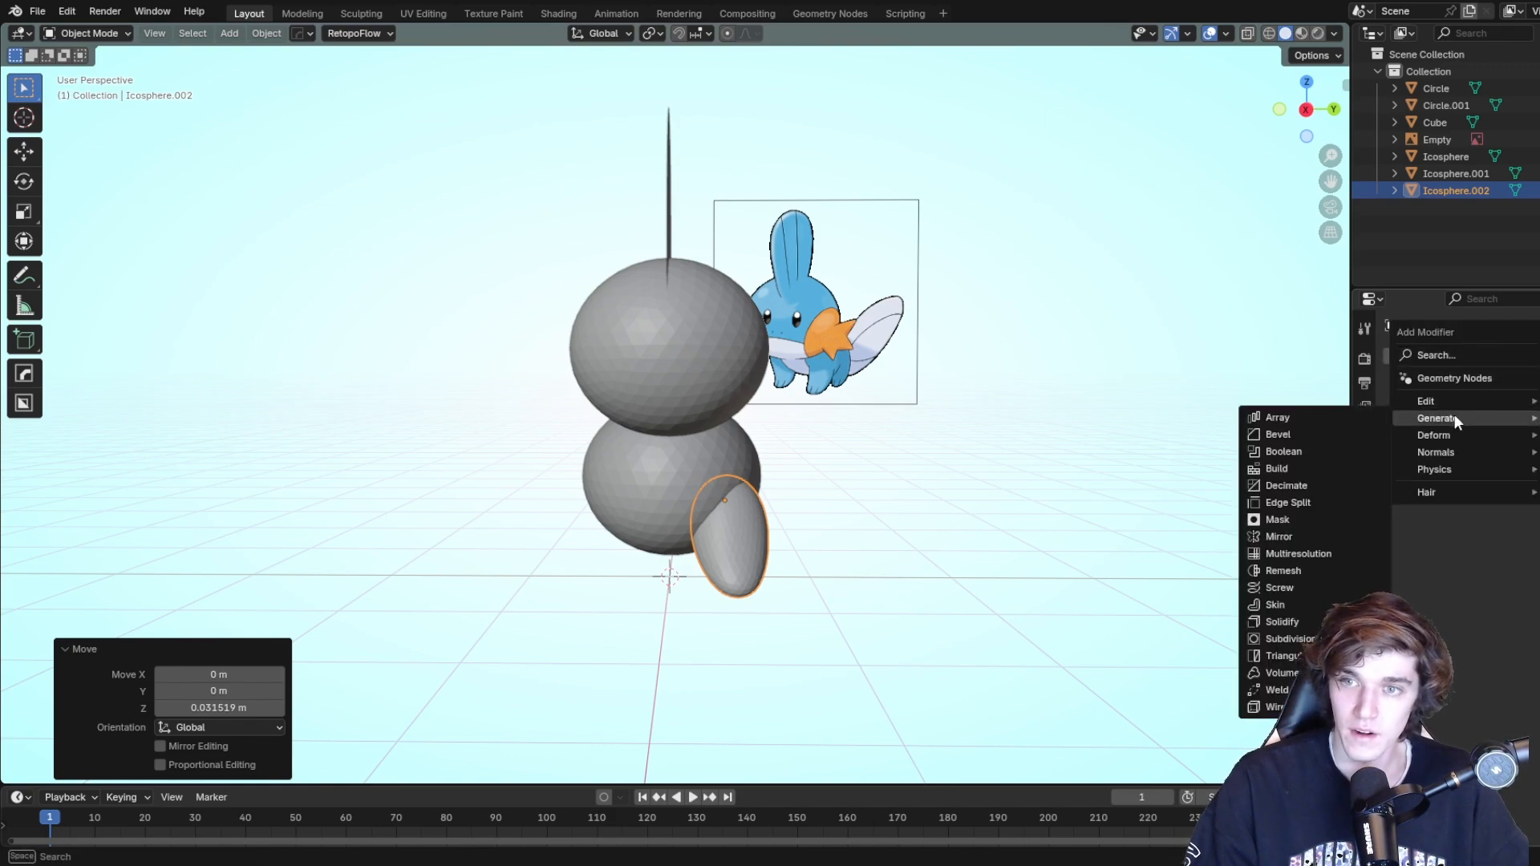
left_click(1278, 535)
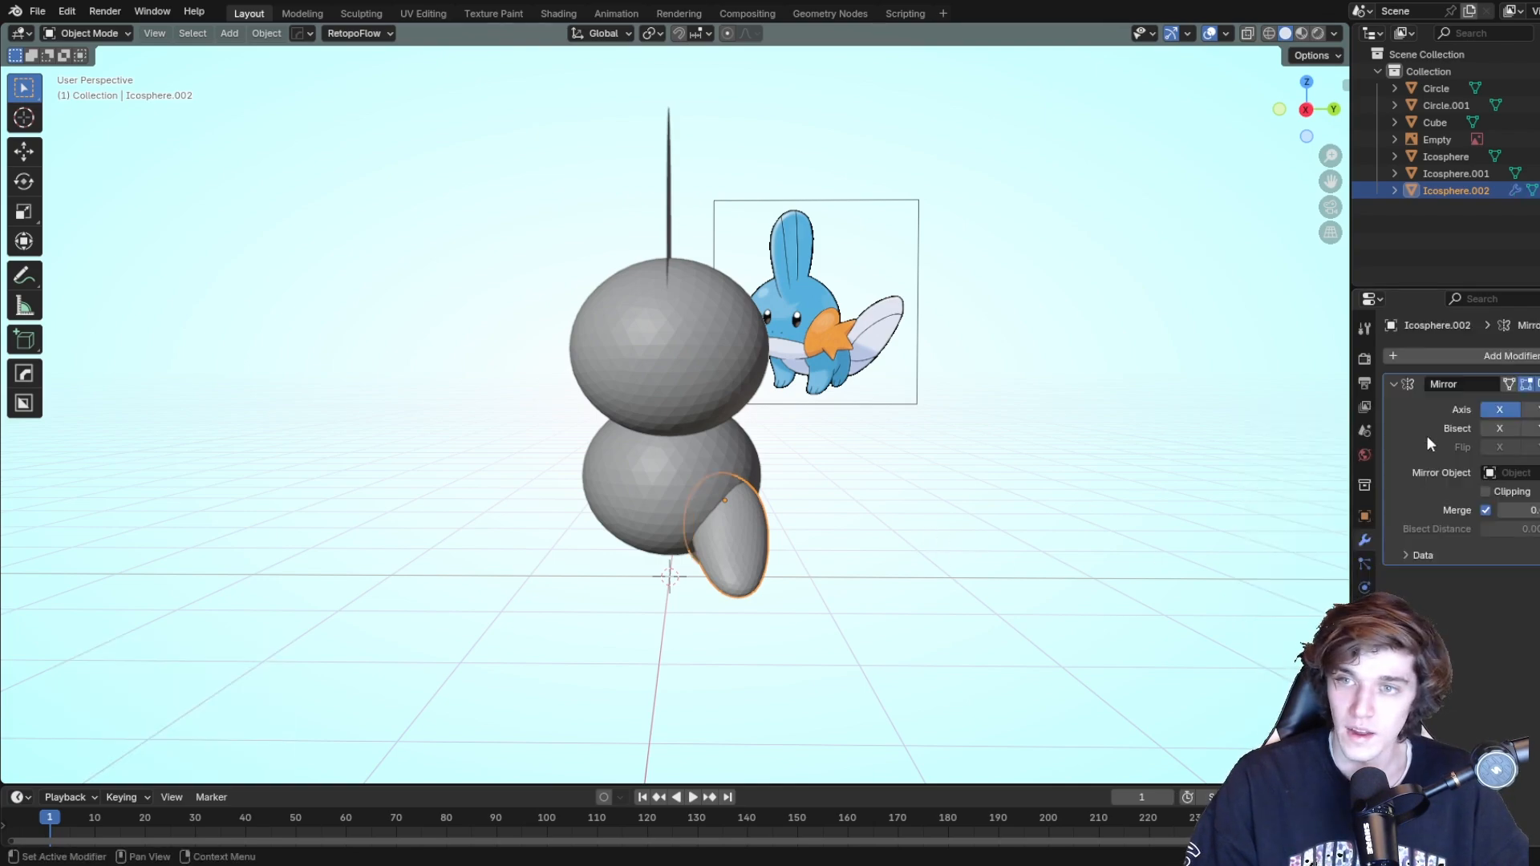
middle_click_drag(830, 470, 635, 518)
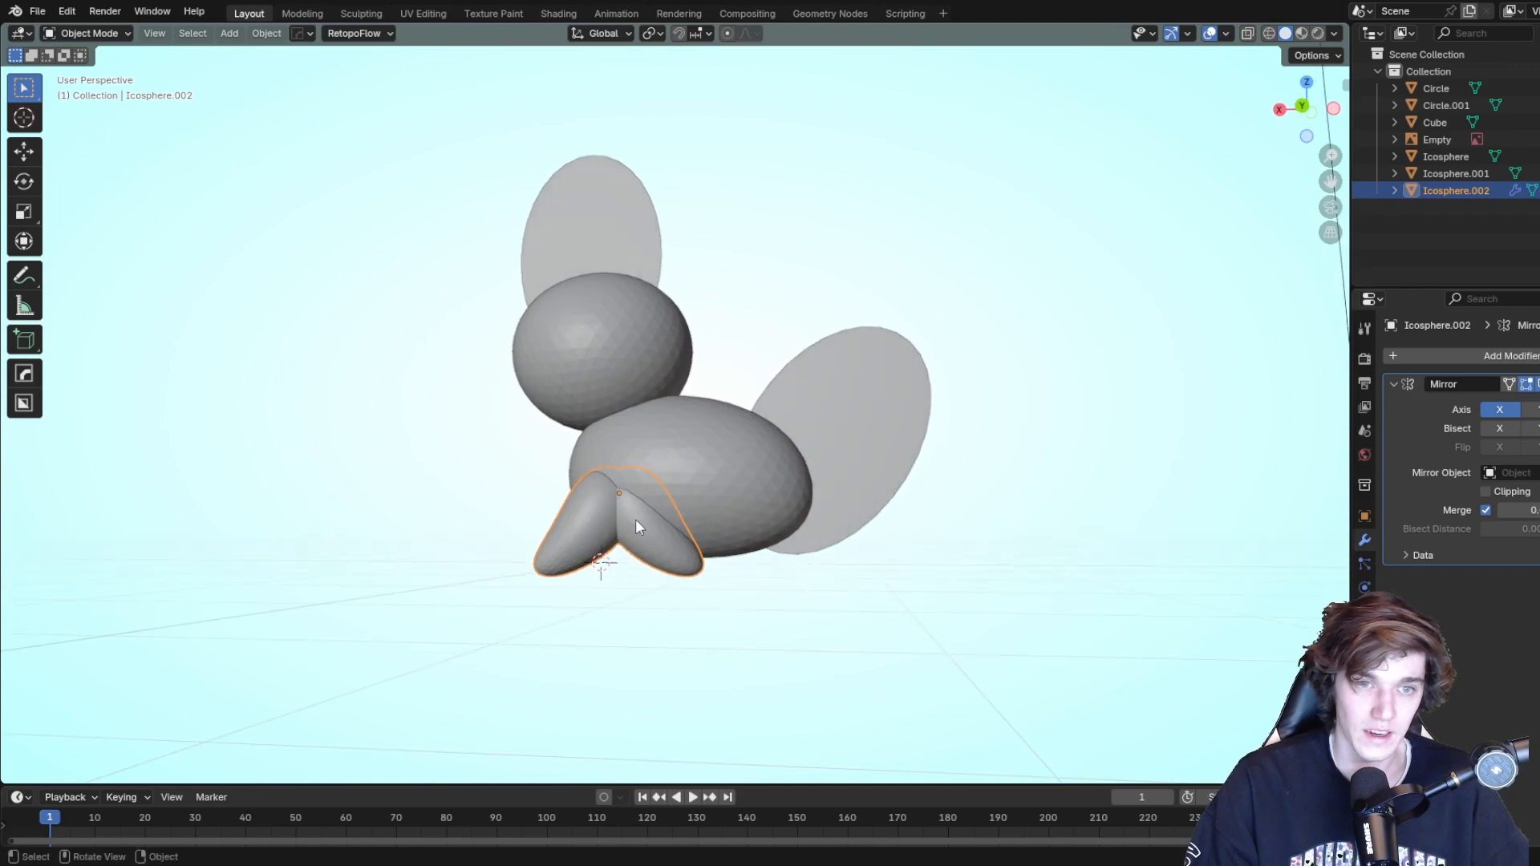
Set the leg's Mirror modifier to the Y axis instead of X, using the body as the mirror object.
left_click(1499, 410)
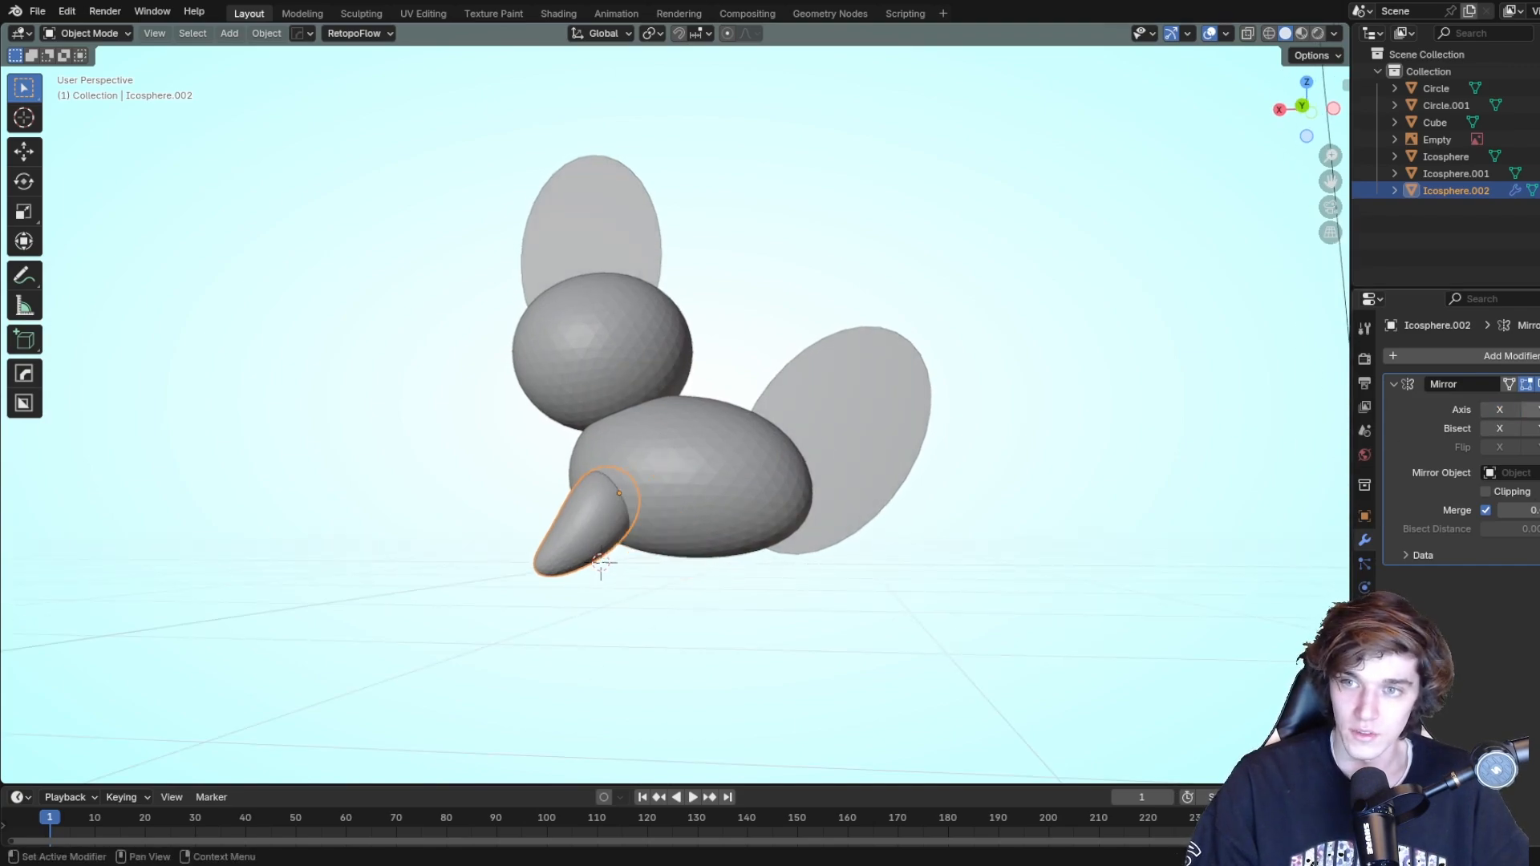
middle_click_drag(1035, 449, 1068, 470)
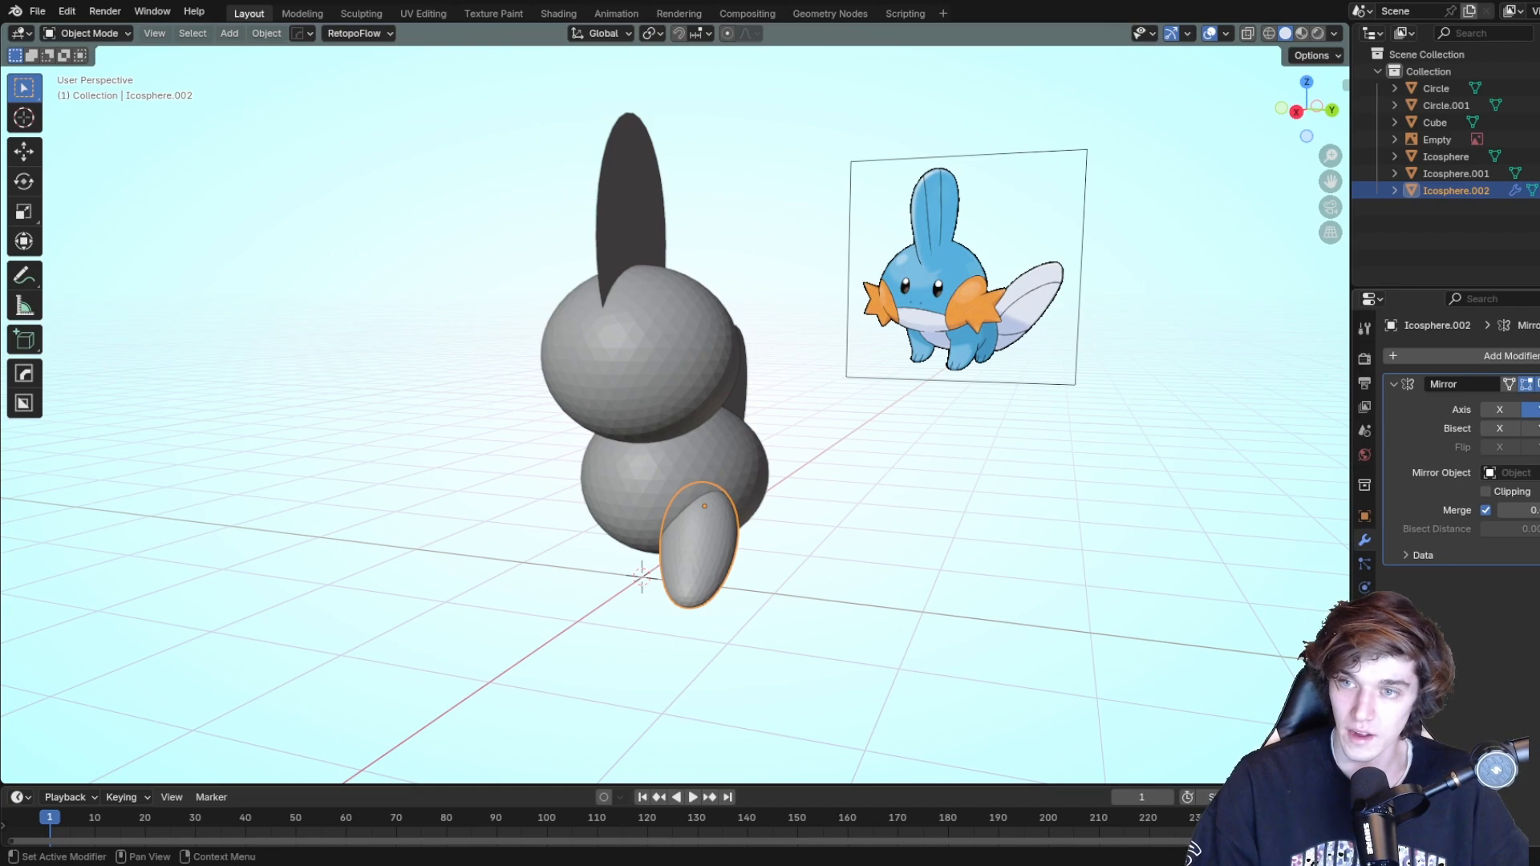
left_click(1537, 473)
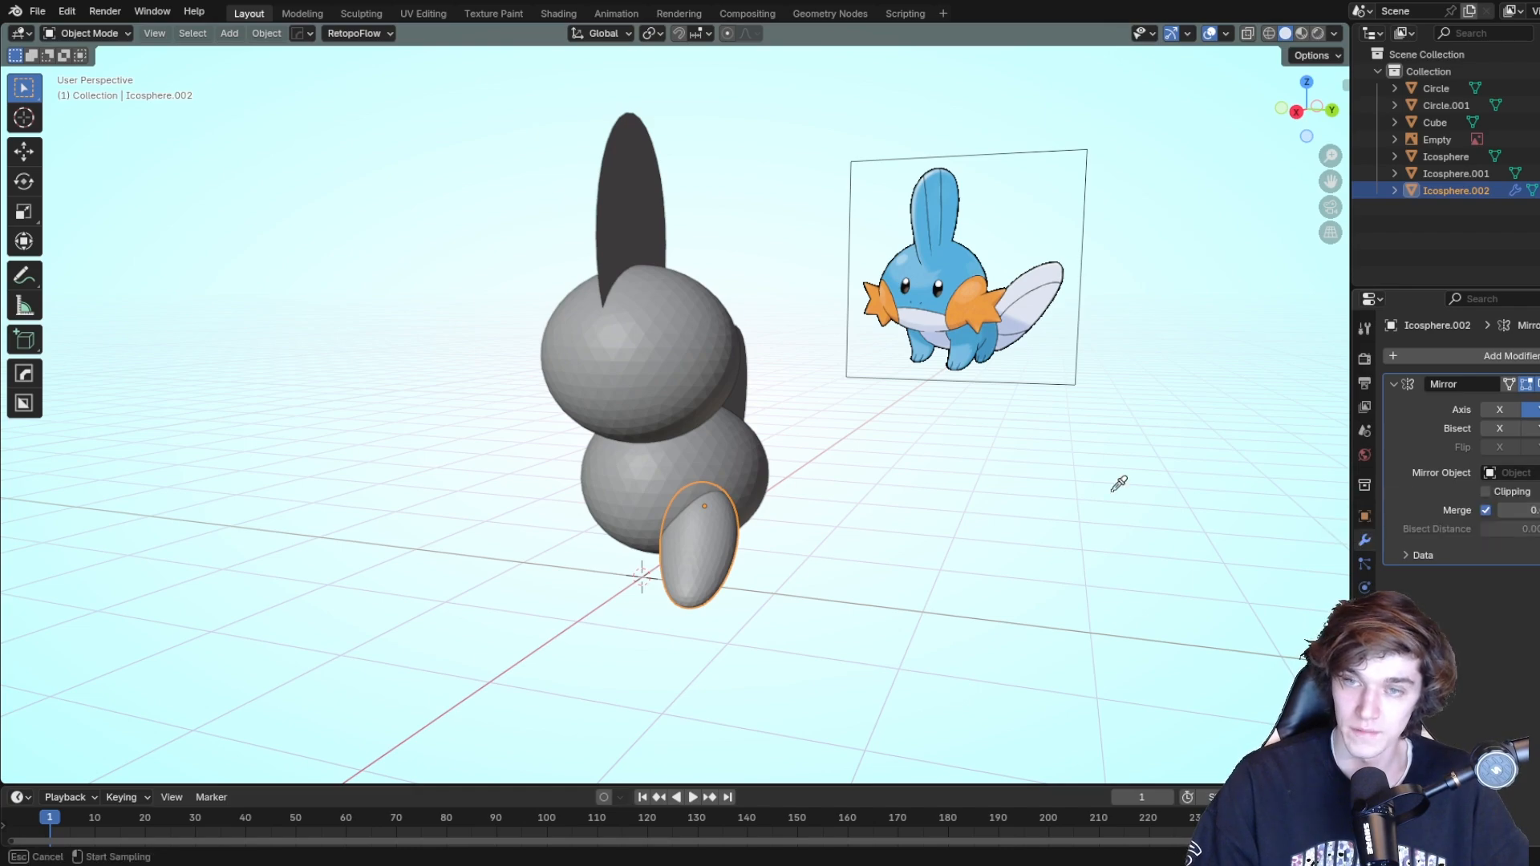
left_click(639, 467)
left_click(879, 537)
middle_click_drag(880, 536, 759, 543)
left_click(759, 543)
middle_click_drag(914, 447, 846, 452)
scroll(846, 452, "down", 2)
middle_click_drag(951, 427, 927, 475)
left_click(927, 476)
scroll(909, 526, "up", 3)
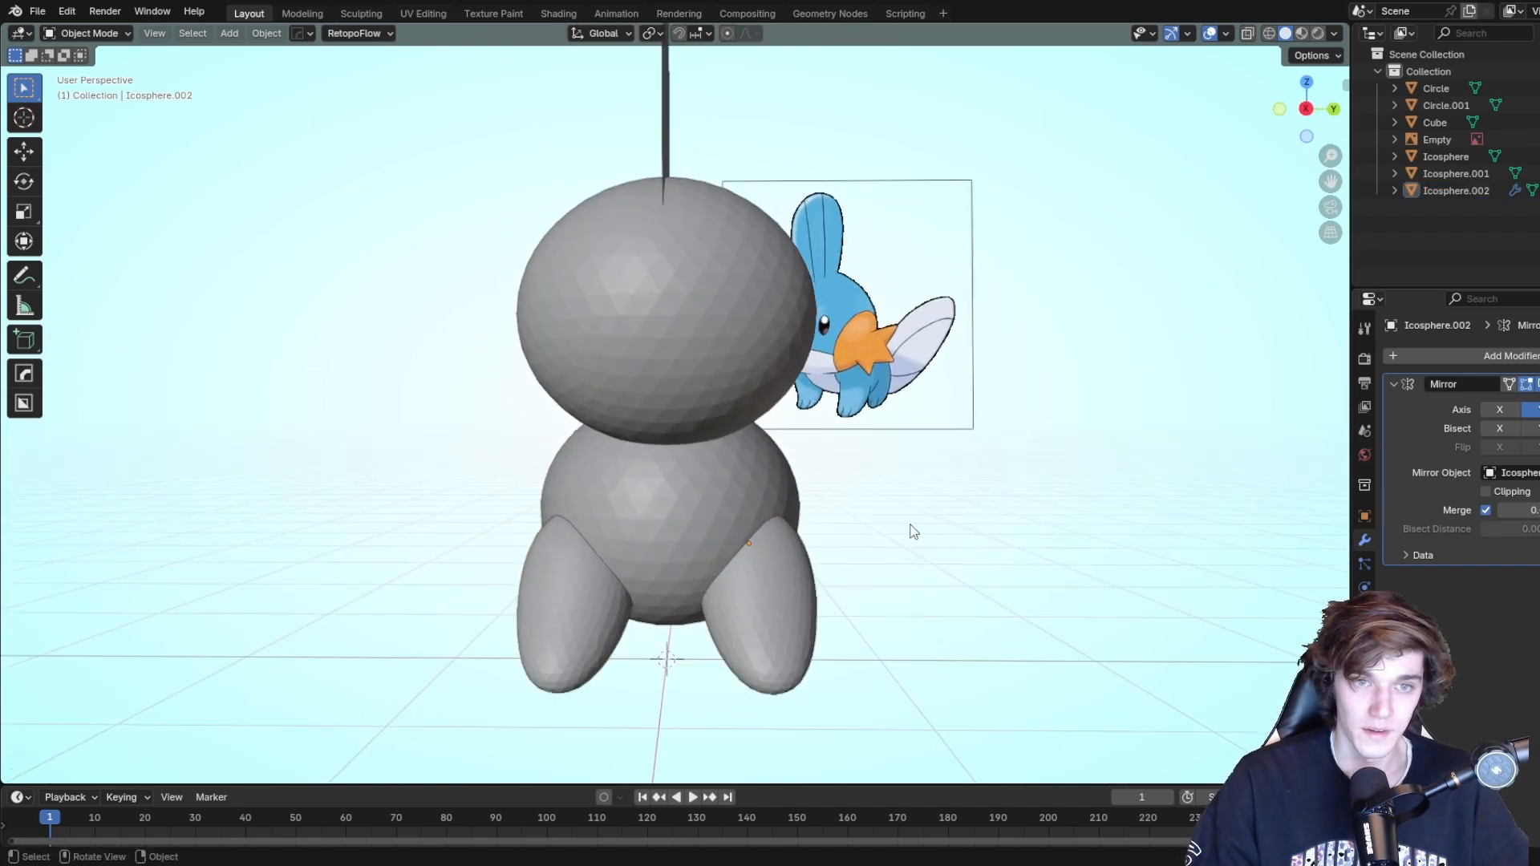
scroll(885, 540, "down", 1)
Enter sculpting on the front leg, turn off Y symmetry, and pull the leg's top upward with Elastic Snake Hook.
left_click(792, 567)
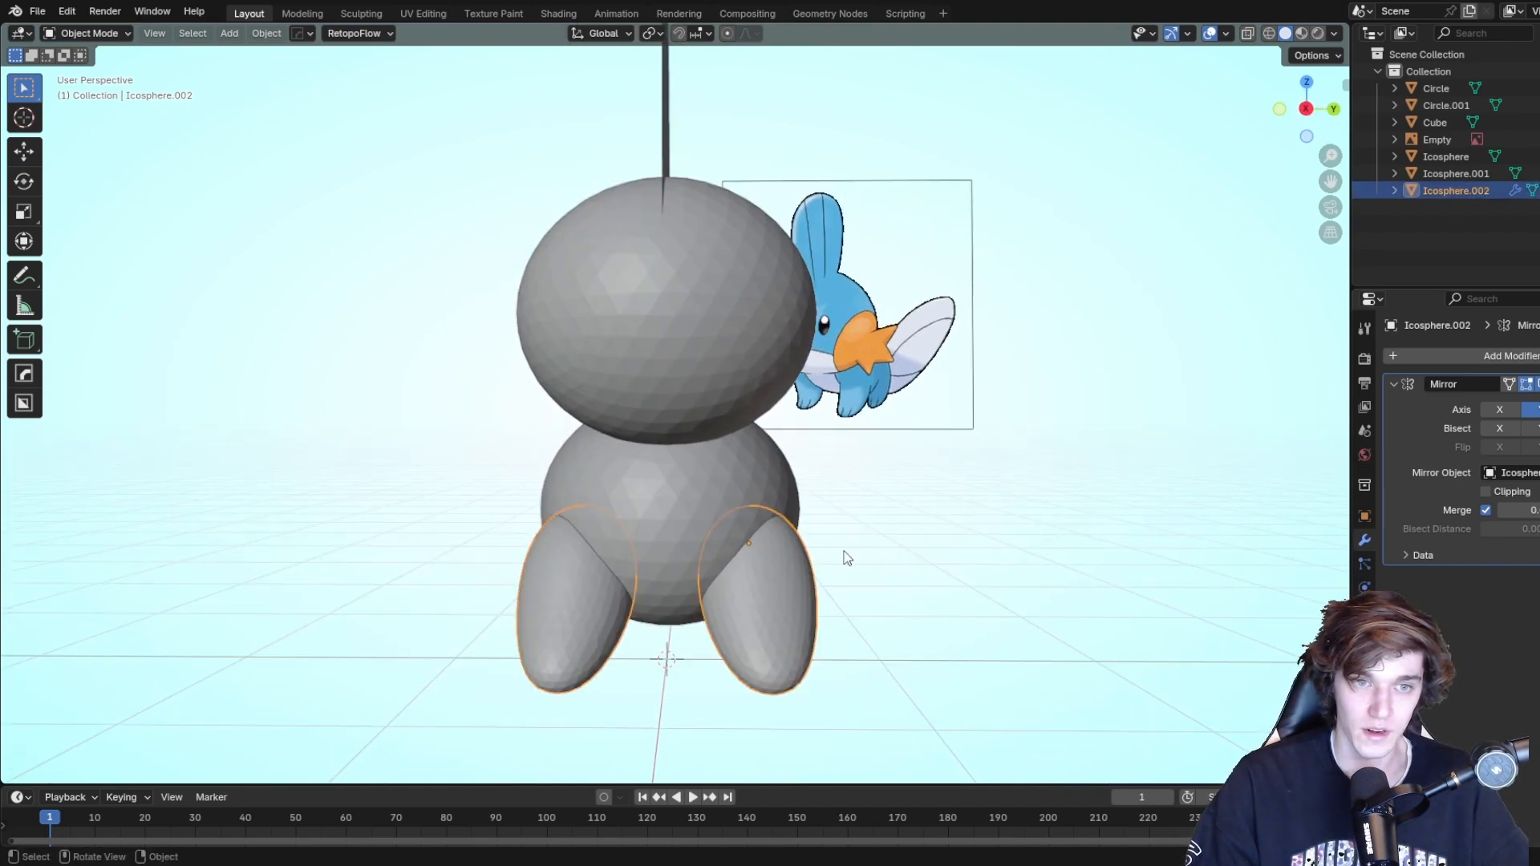
left_click(354, 15)
mouse_move(857, 175)
middle_mouse_down("shift")
mouse_move(818, 327)
mouse_move(856, 315)
mouse_move(840, 372)
middle_mouse_up("shift")
scroll(856, 315, "up", 1)
scroll(855, 314, "up", 1)
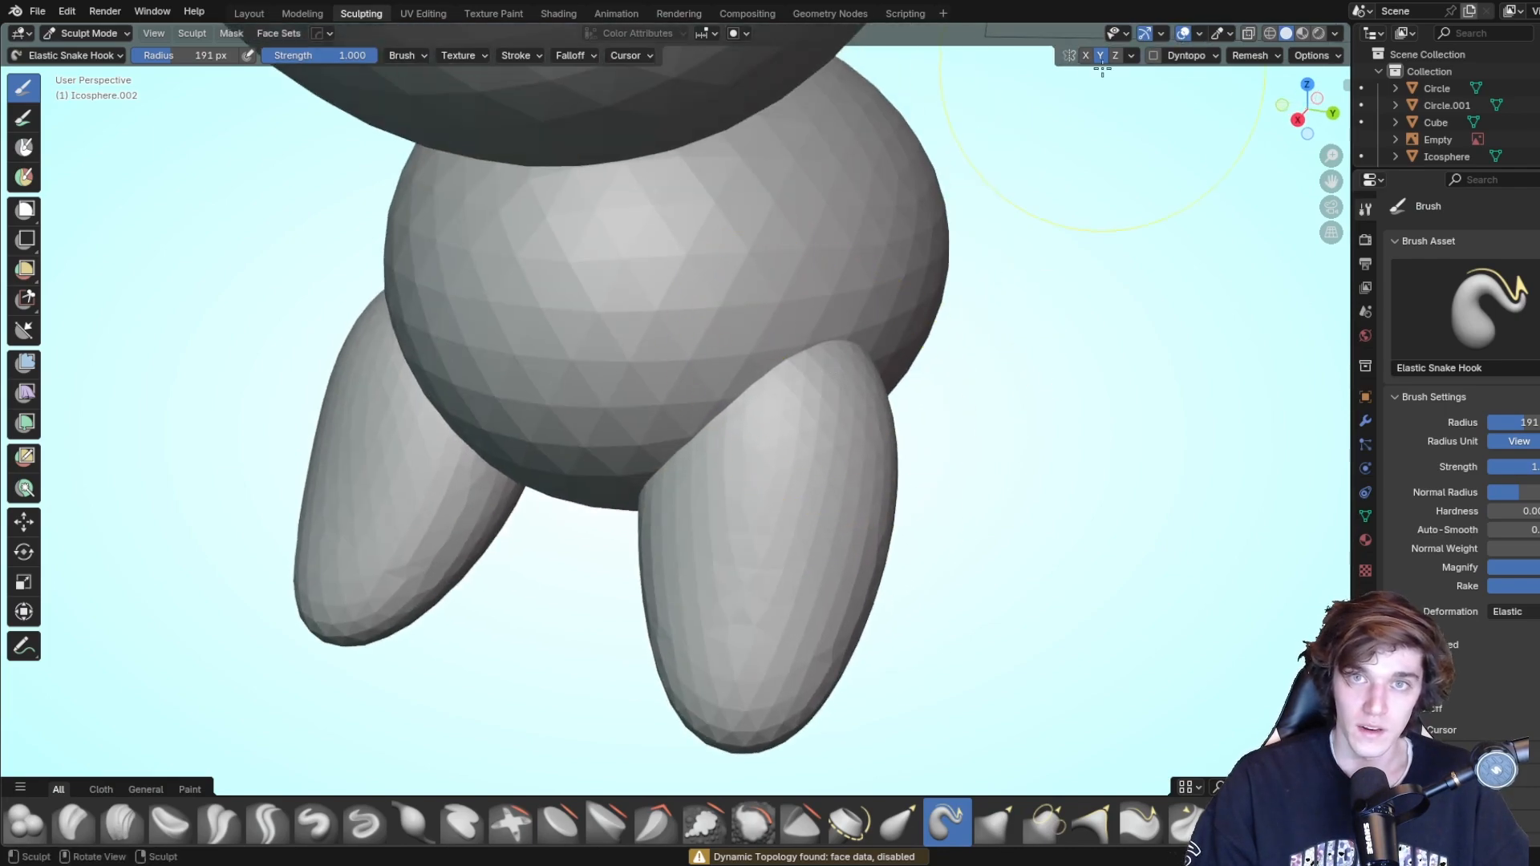
left_click_drag(838, 321, 883, 247)
middle_click_drag(901, 252, 935, 232)
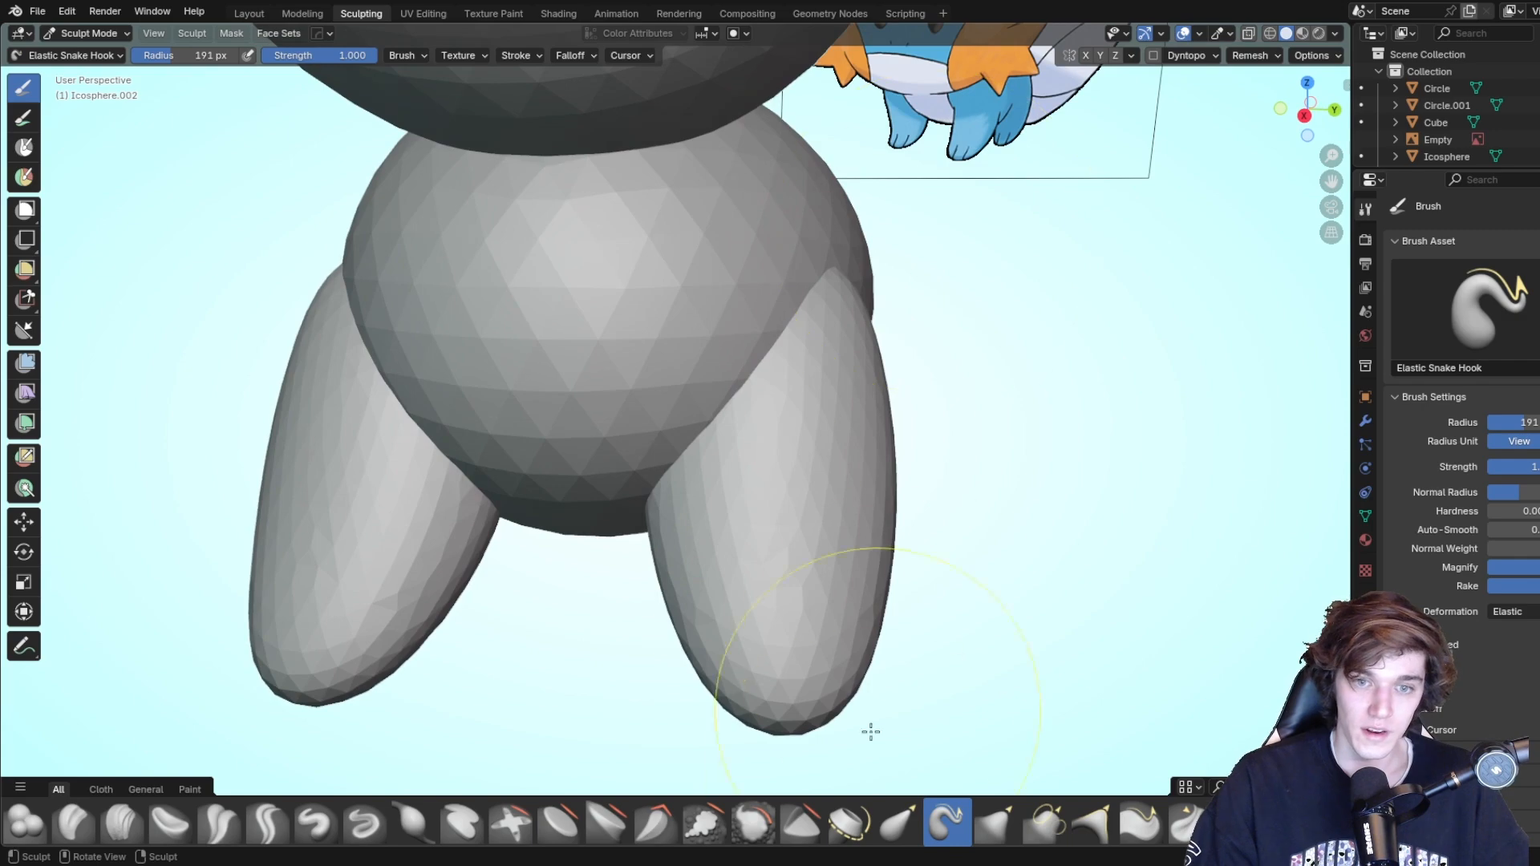
Nudge the front leg's inner and outer edges and raise its upper end using the Elastic Grab brush.
left_click(899, 822)
left_click_drag(871, 300, 835, 309)
left_click_drag(646, 474, 667, 475)
mouse_move(846, 361)
left_mouse_down()
mouse_move(862, 341)
mouse_move(831, 275)
left_mouse_up()
mouse_move(831, 274)
middle_mouse_down()
mouse_move(853, 254)
mouse_move(844, 226)
mouse_move(722, 264)
middle_mouse_up()
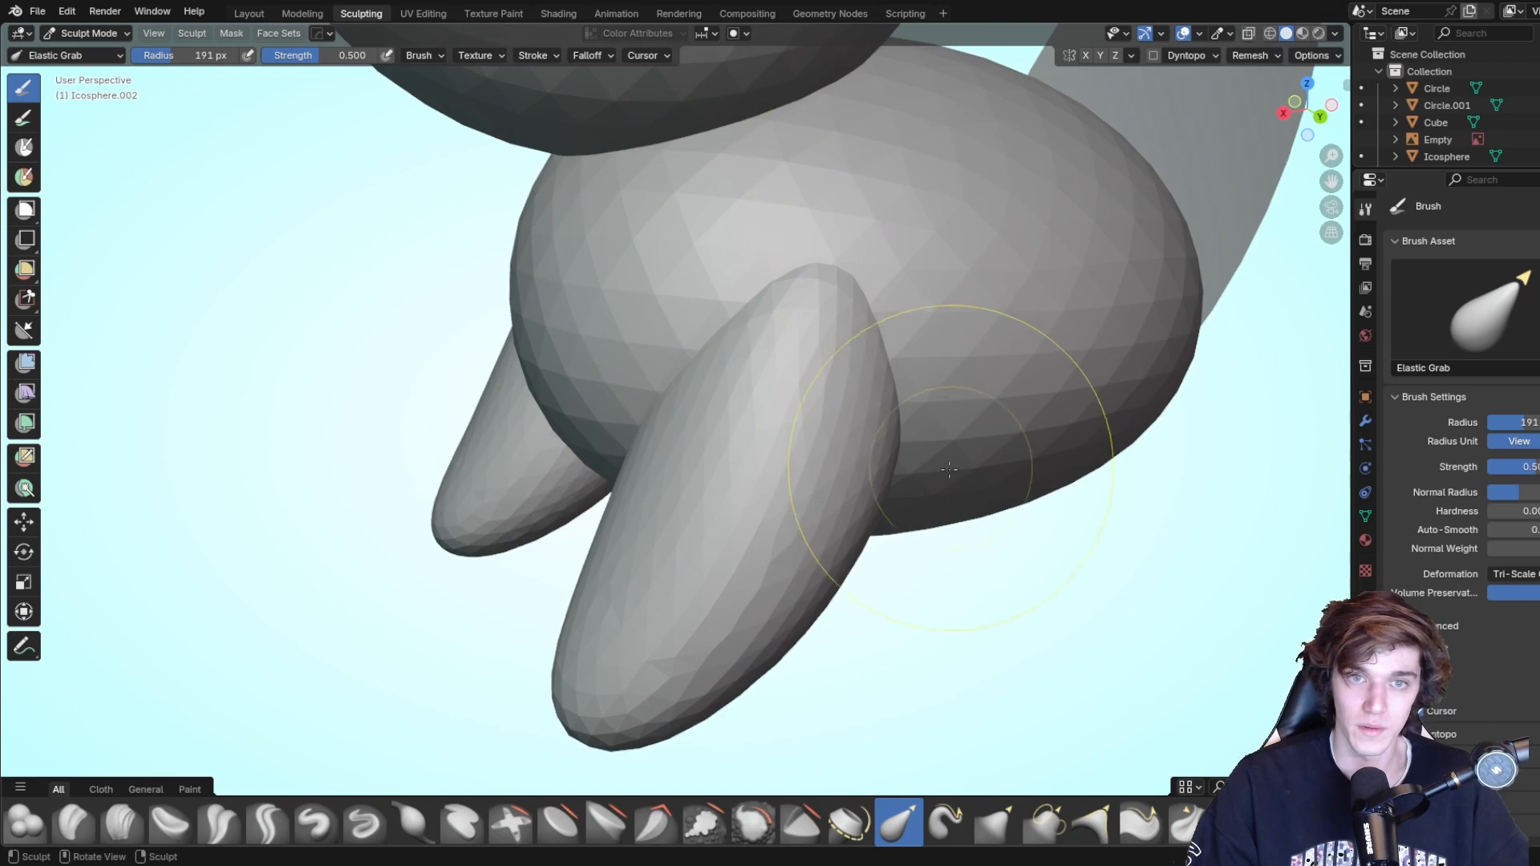
Broaden the front leg's upper part toward the creature's front with Elastic Grab, and return to the Layout workspace.
middle_click_drag(997, 481, 855, 406)
left_click_drag(856, 406, 658, 367)
left_click_drag(691, 387, 674, 392)
left_click_drag(667, 401, 598, 378)
left_click_drag(699, 314, 684, 308)
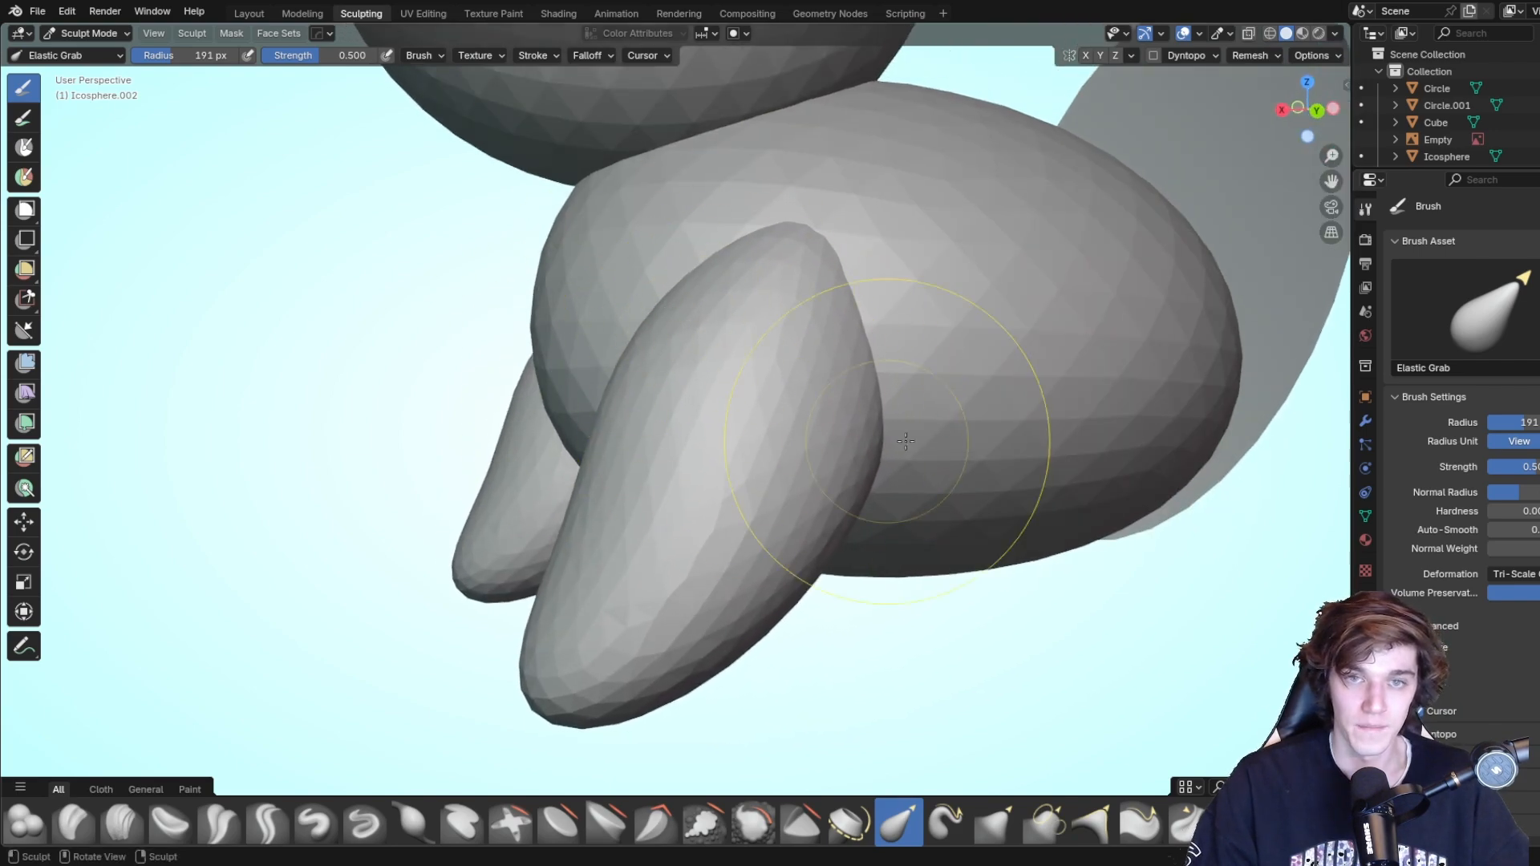
left_click(247, 15)
middle_click_drag(739, 383, 980, 467)
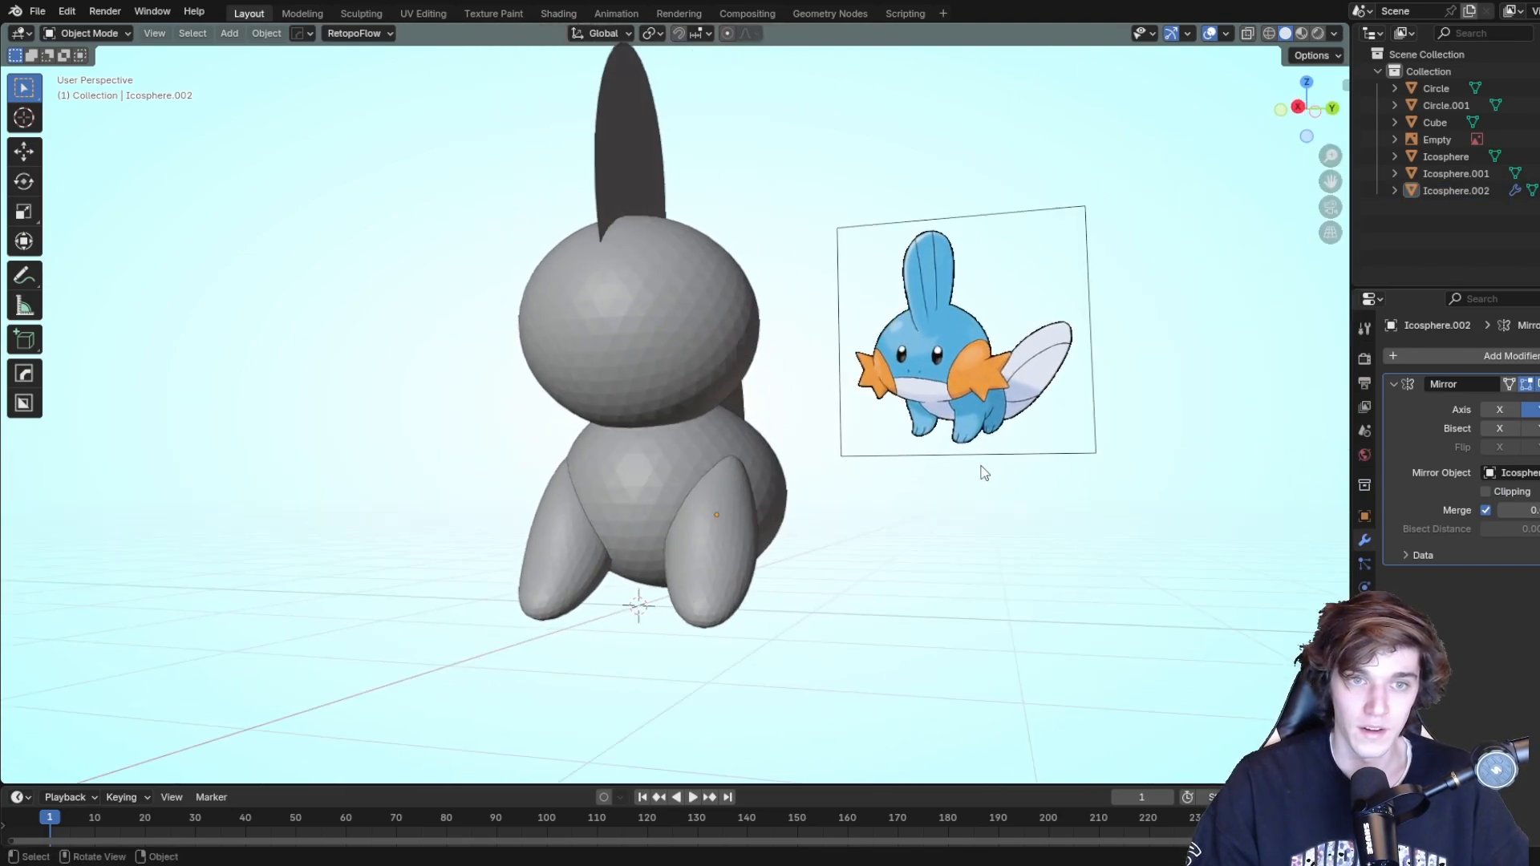
Duplicate the mirrored front leg and move the copy -1.0865 m along the global X axis to form the hind legs.
left_click(725, 531)
middle_click_drag(725, 530, 1005, 573)
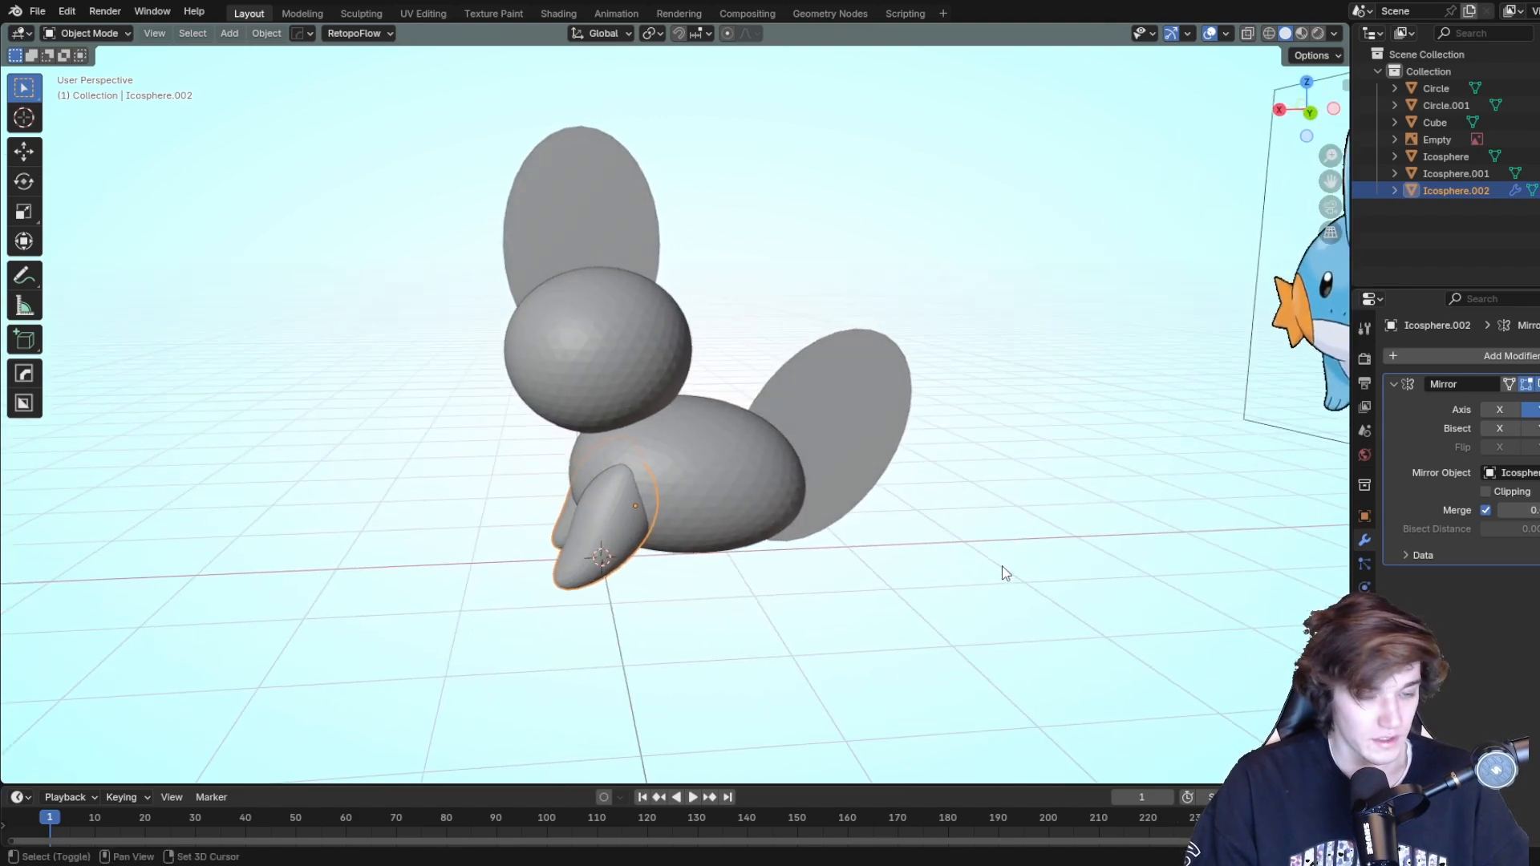
key("shift+d")
right_click(1005, 573)
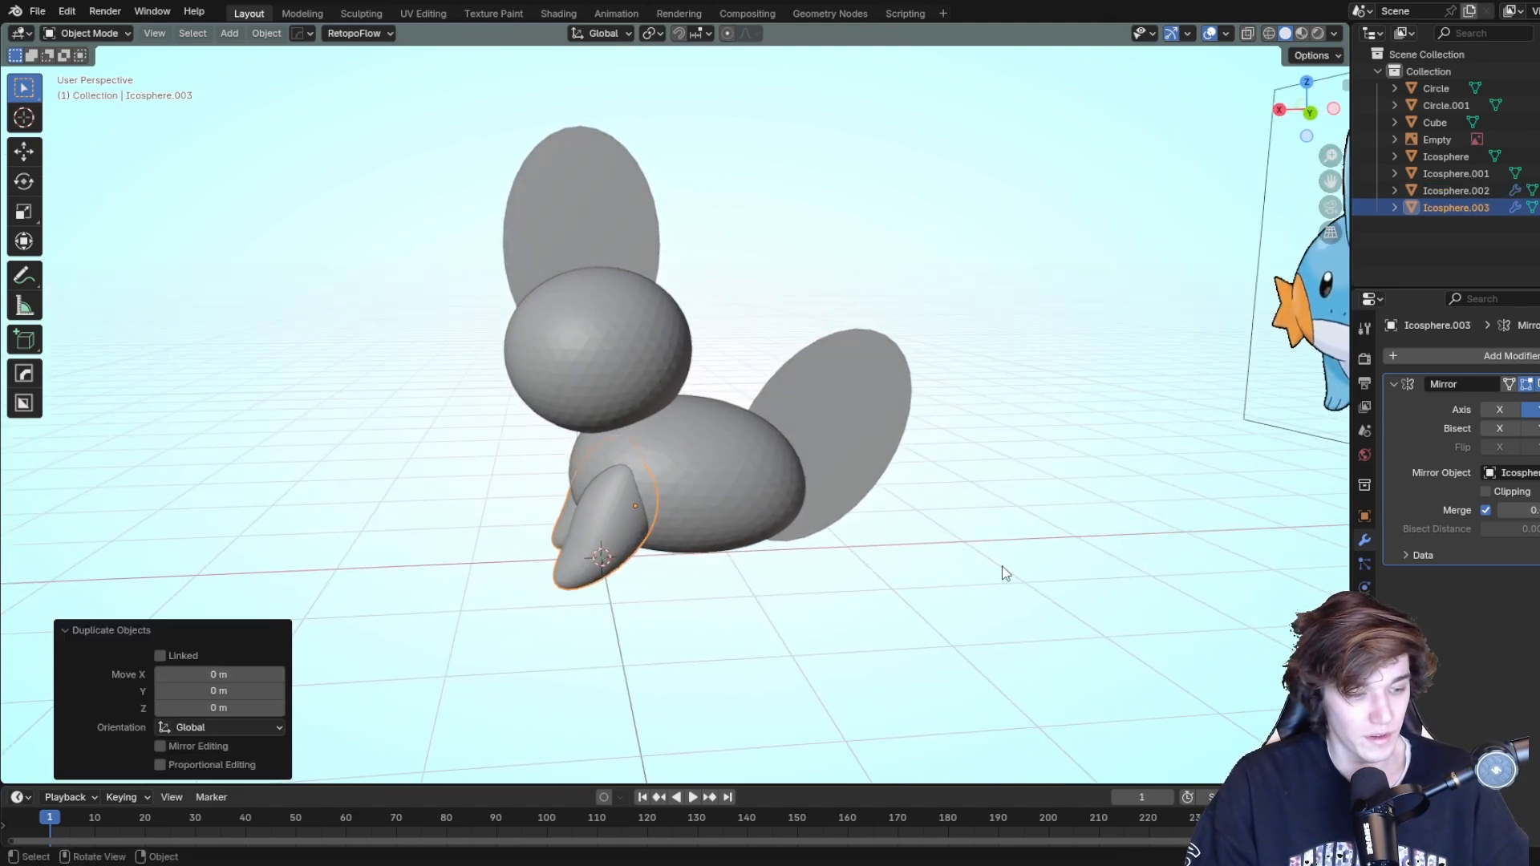
key("g")
key("x")
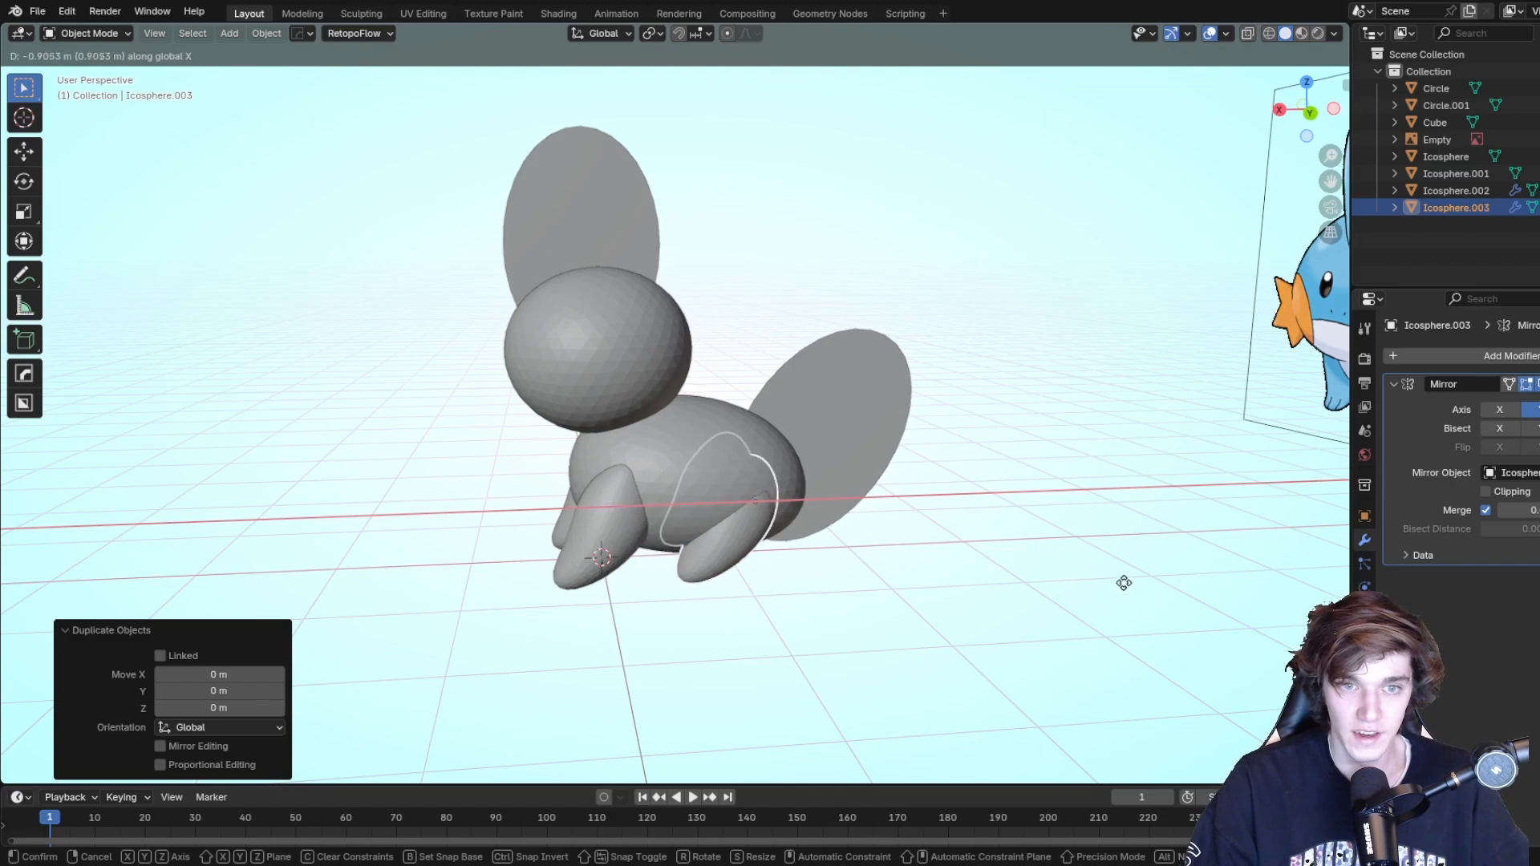
left_click(1147, 587)
middle_click_drag(1147, 587, 1034, 535)
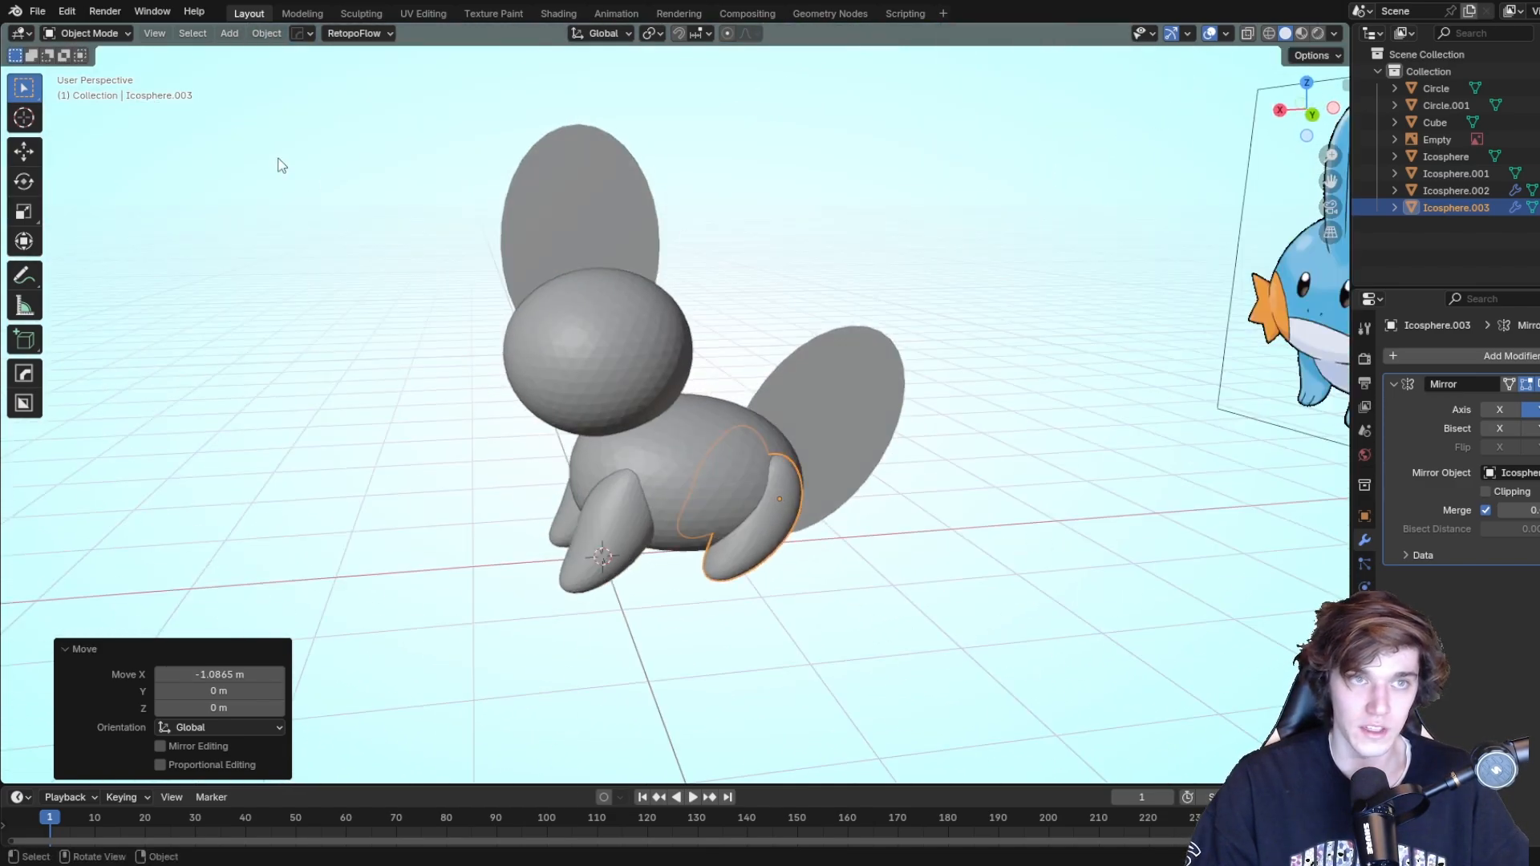
Sculpt the hind leg's upper part forward over the body's side with Elastic Grab, and return to the Layout workspace.
left_click(368, 17)
mouse_move(1146, 415)
middle_mouse_down("shift")
mouse_move(934, 479)
mouse_move(771, 561)
middle_mouse_up("shift")
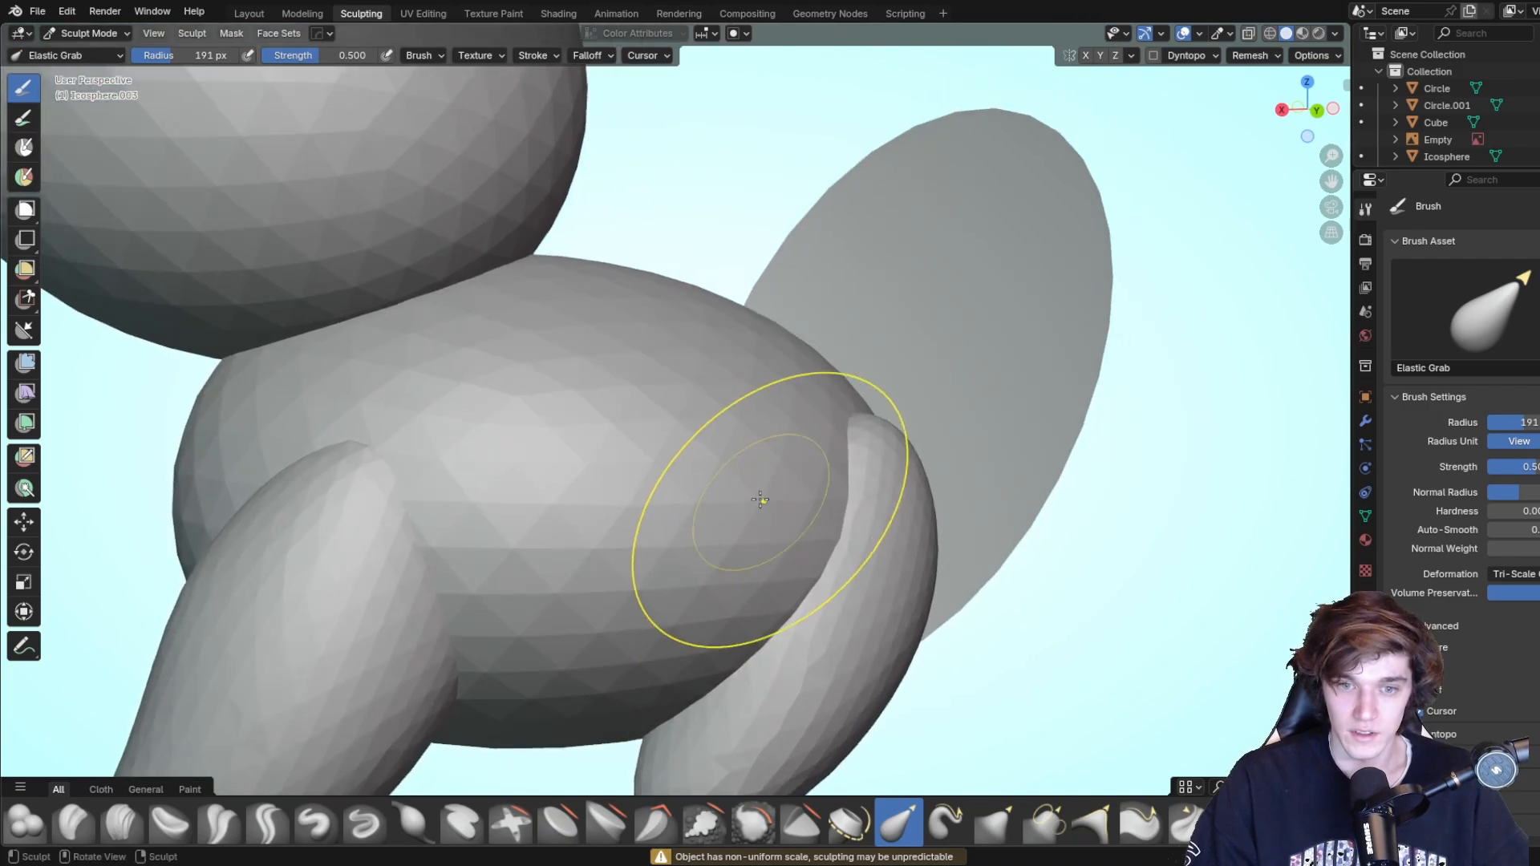
left_click_drag(894, 439, 770, 498)
middle_click_drag(770, 498, 923, 567)
left_click_drag(923, 567, 925, 571)
mouse_move(924, 571)
middle_mouse_down()
mouse_move(898, 609)
mouse_move(911, 633)
mouse_move(1051, 488)
middle_mouse_up()
scroll(1052, 488, "down", 3)
mouse_move(790, 606)
middle_mouse_down()
mouse_move(903, 581)
mouse_move(772, 609)
mouse_move(821, 588)
mouse_move(646, 539)
mouse_move(749, 625)
mouse_move(758, 609)
middle_mouse_up()
scroll(772, 610, "down", 3)
left_click(253, 14)
Scale the head up uniformly by 1.098, and check its proportions against the reference.
left_click(620, 409)
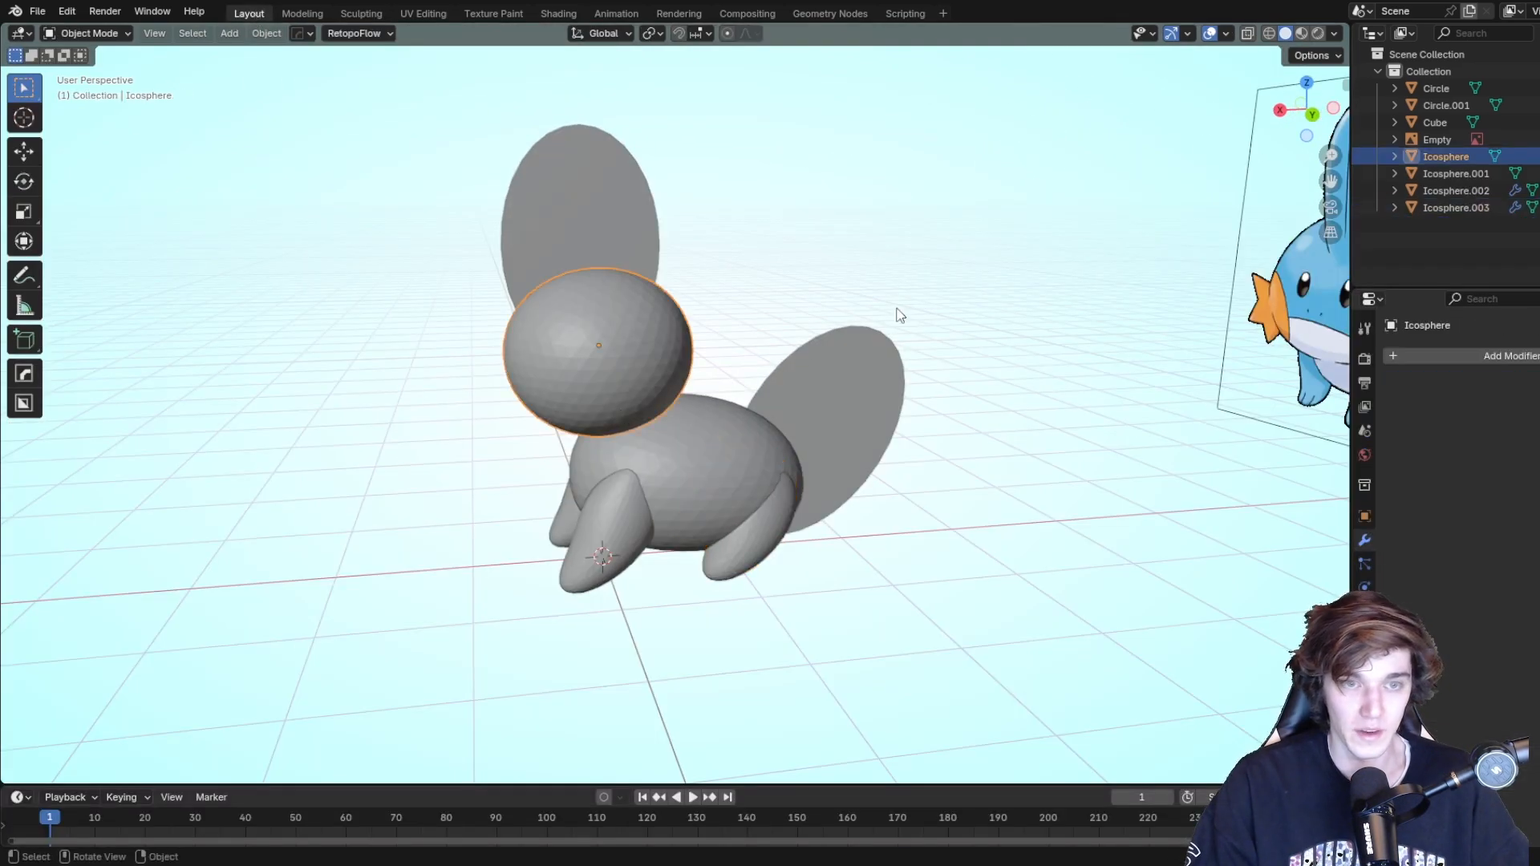
key("s")
left_click(904, 296)
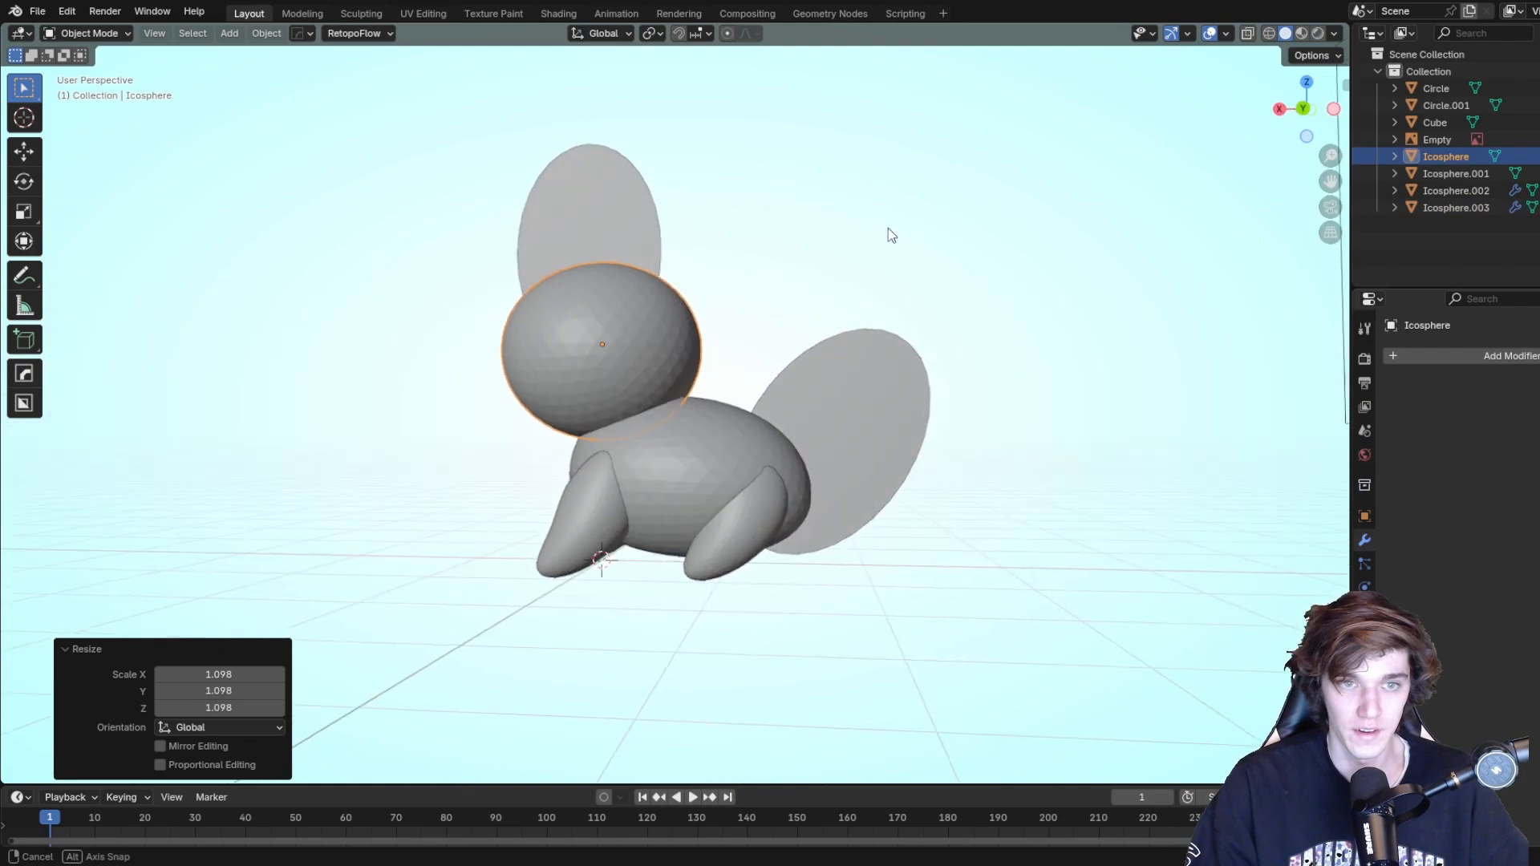
left_click(749, 340)
middle_click_drag(749, 340, 856, 486)
Select the fin disc on top of the head.
left_click(597, 182)
left_click(646, 183)
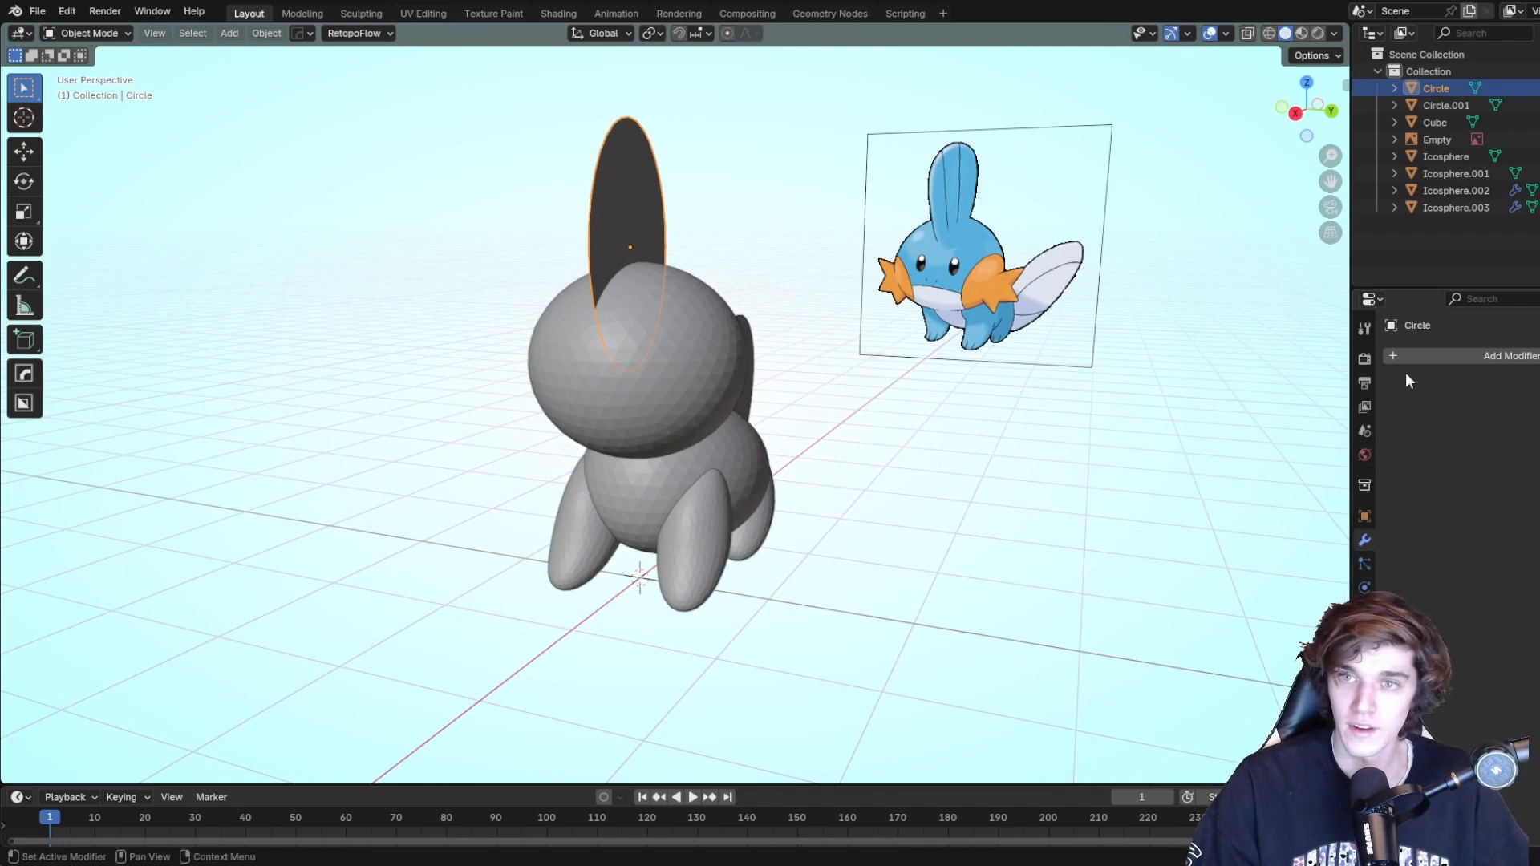
Add a Solidify modifier to the circle forming the head fin and increase its thickness.
left_click(1446, 355)
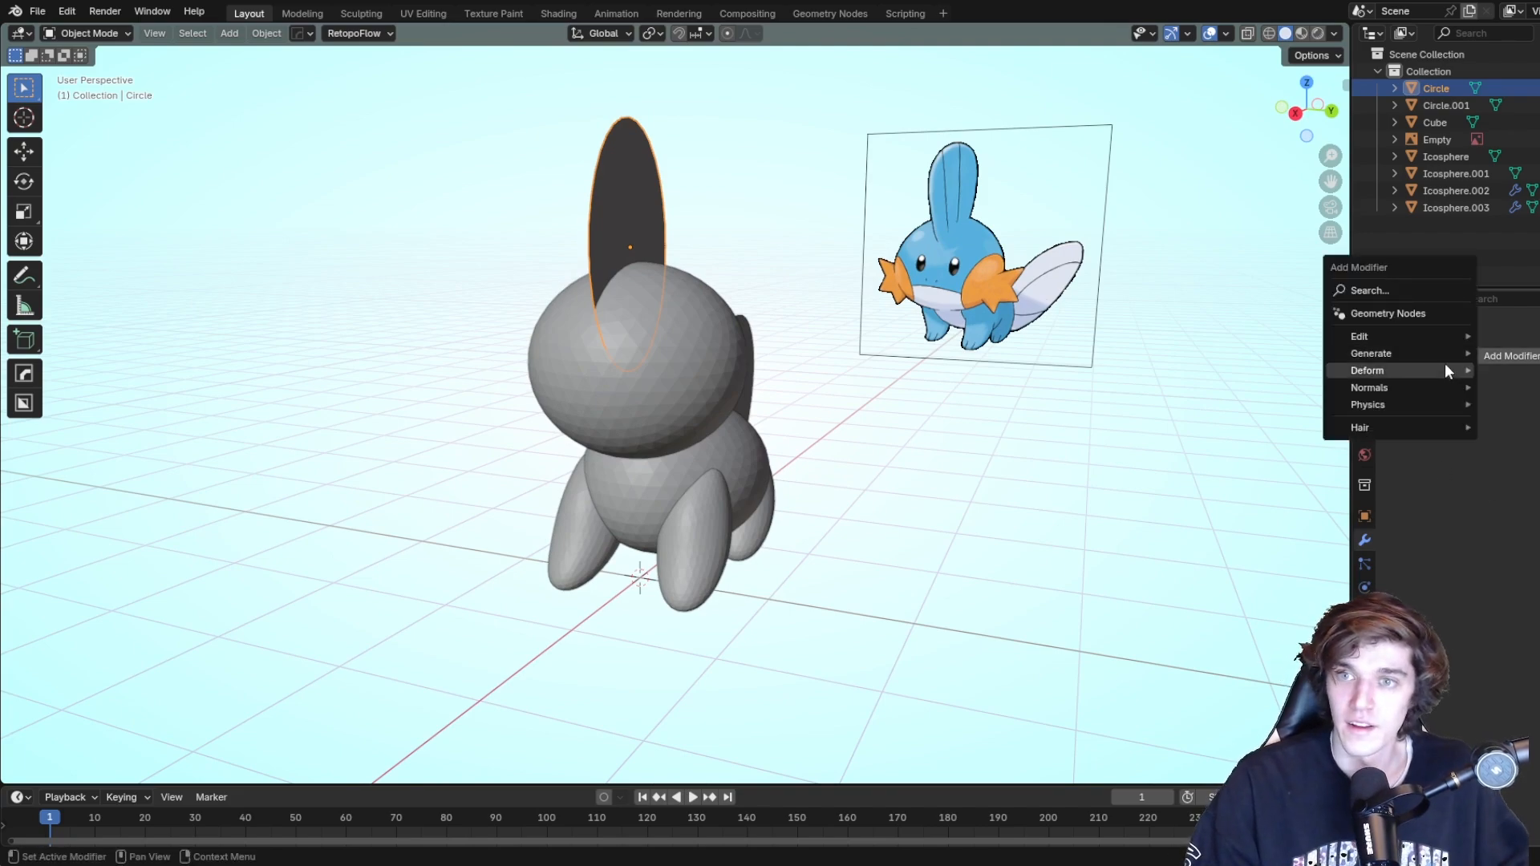
mouse_move(1404, 353)
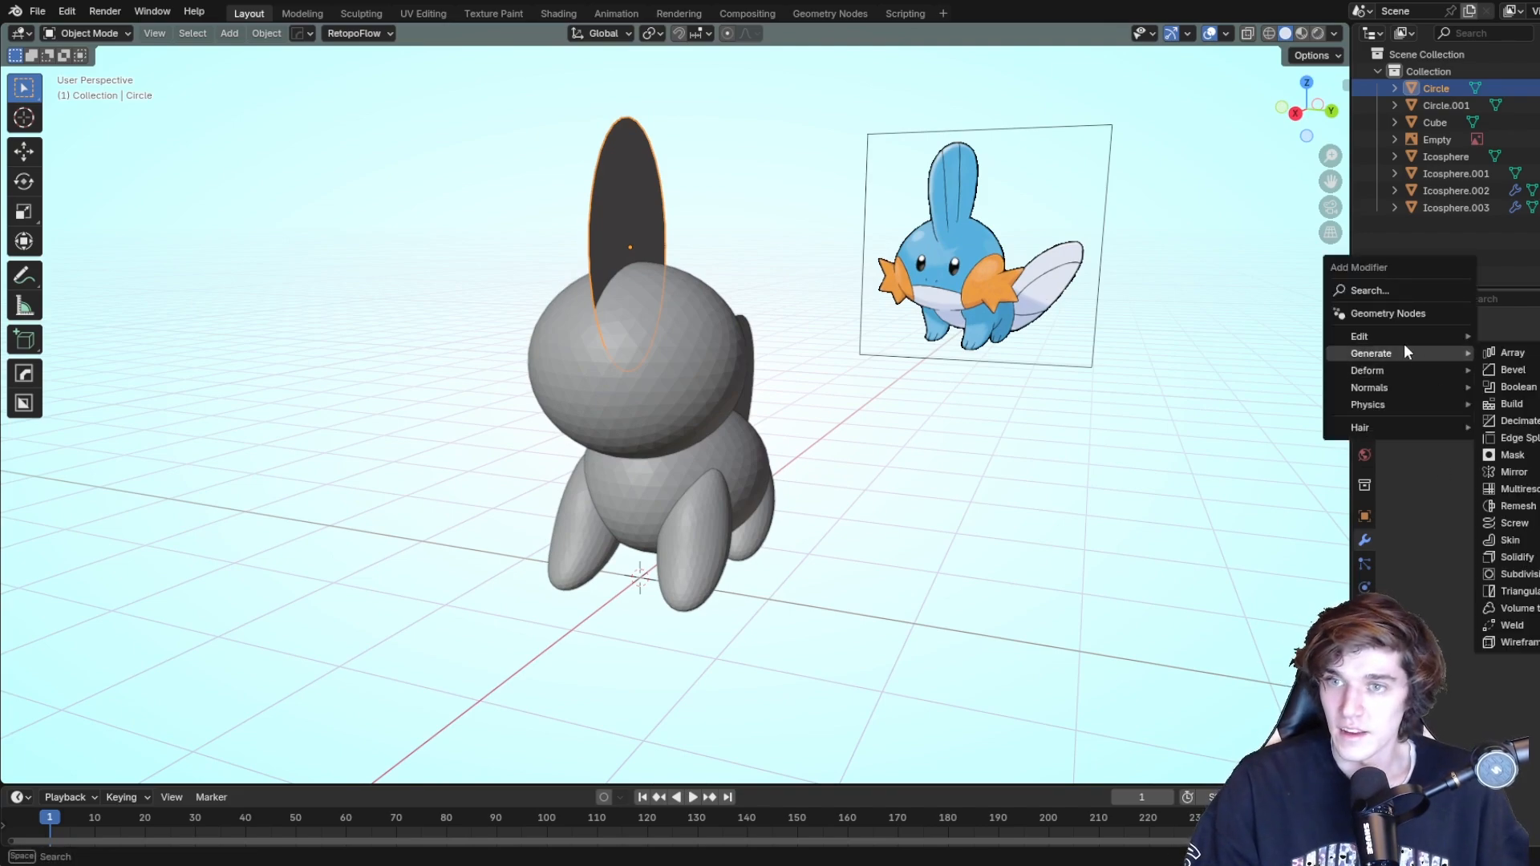
left_click(1517, 558)
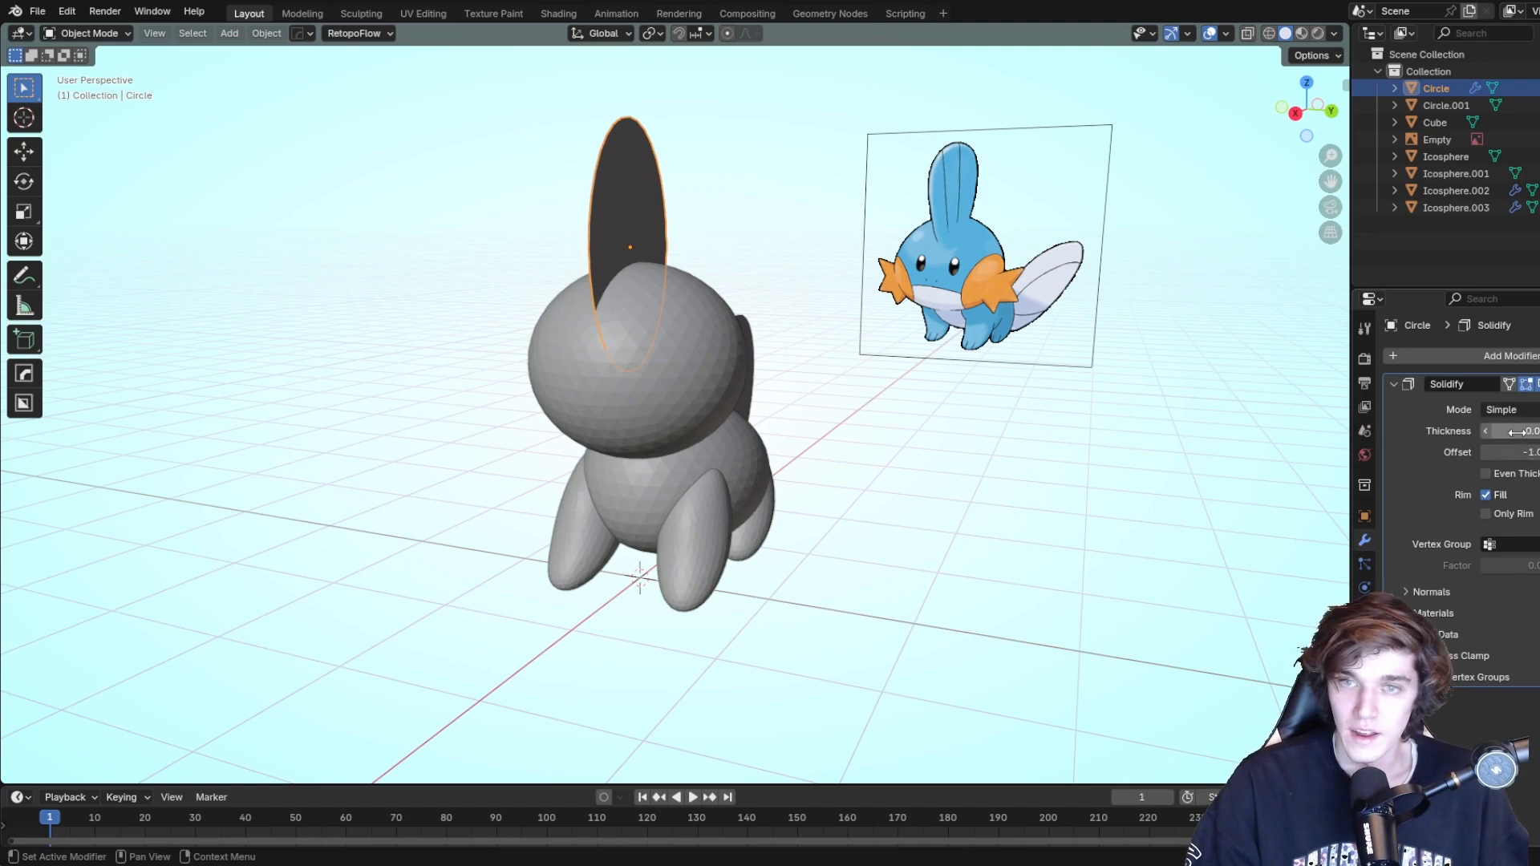
left_click_drag(1516, 432, 1532, 431)
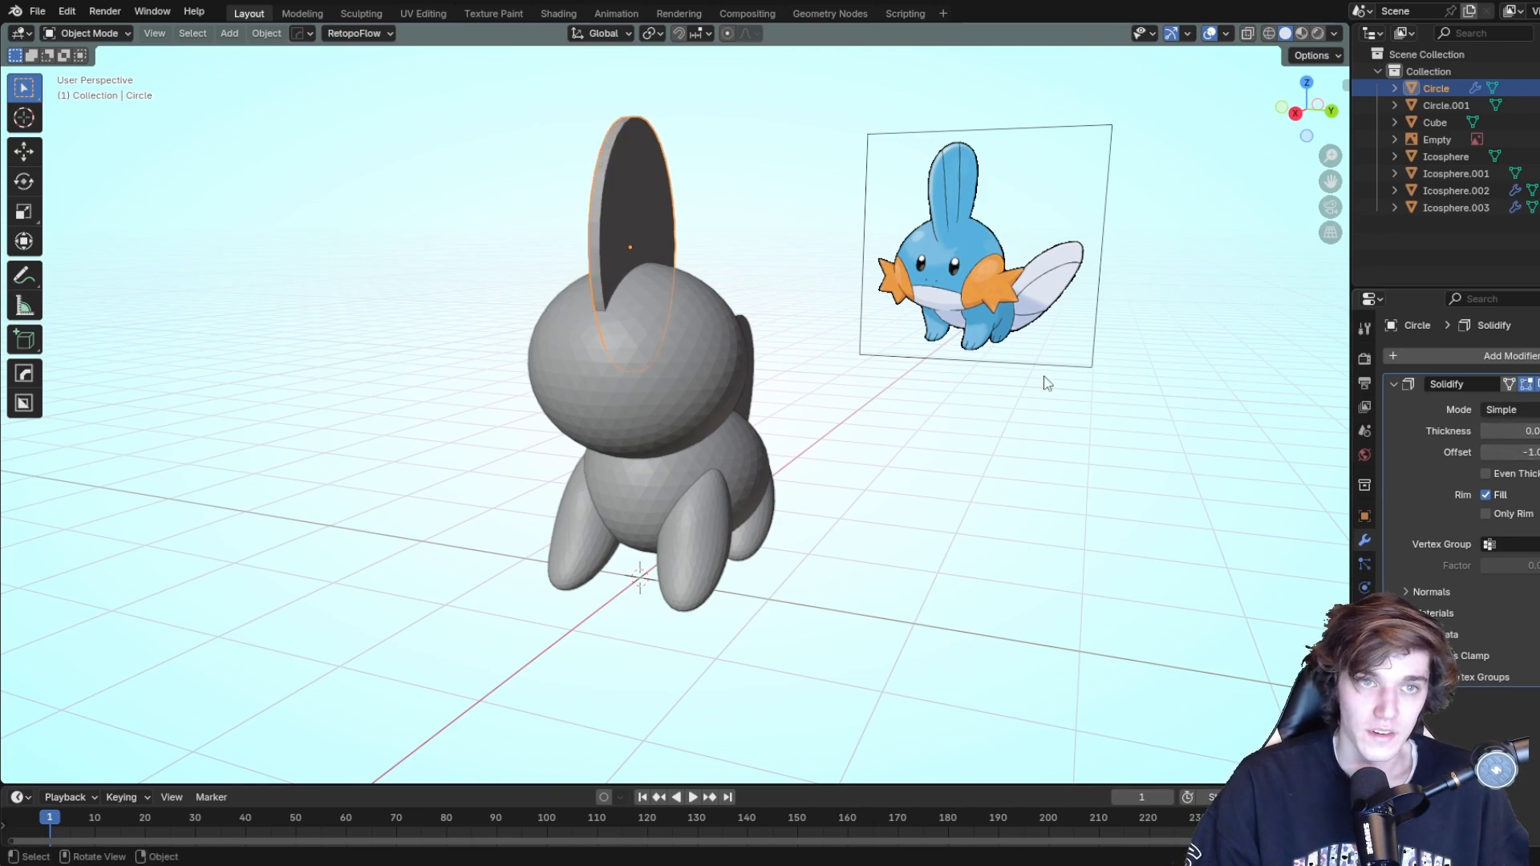
Set the head fin's Solidify offset to 0 to centre its thickness.
middle_click_drag(1044, 382, 1052, 372)
left_click(1299, 118)
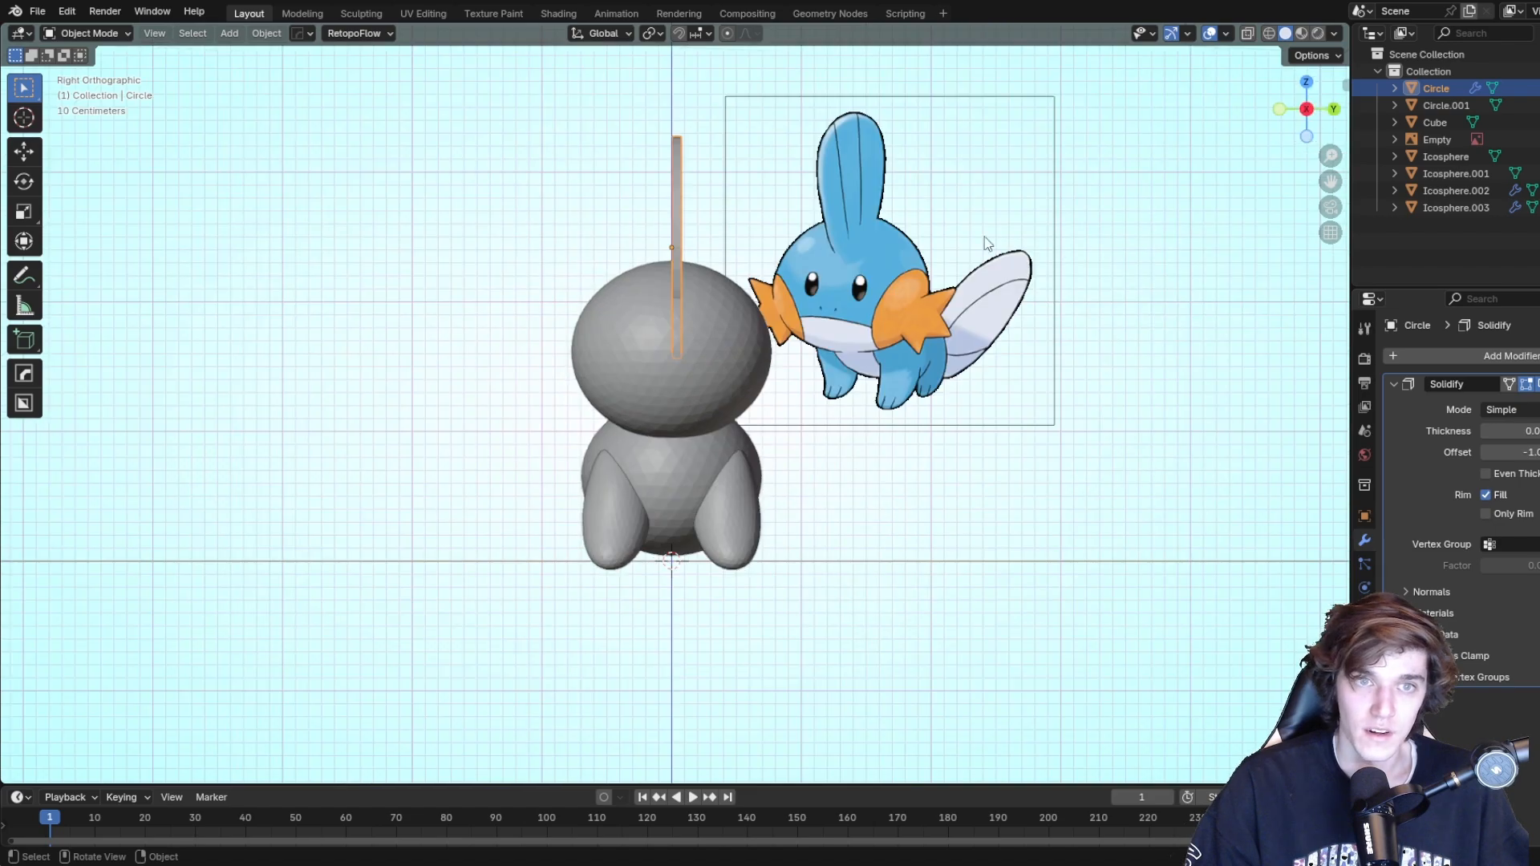
scroll(824, 217, "up", 5)
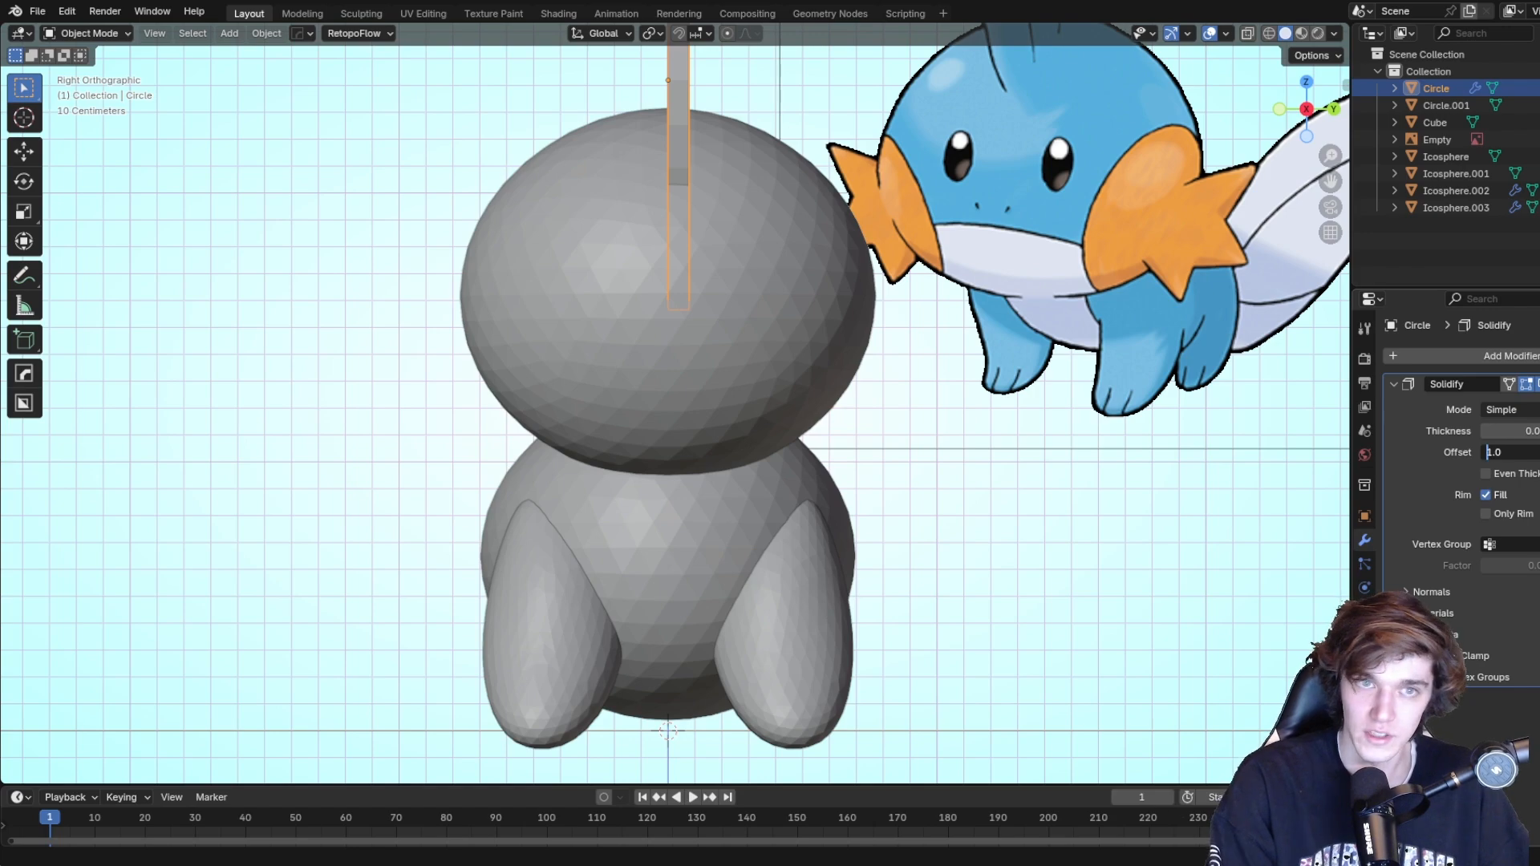
key("Return")
left_click(1509, 453)
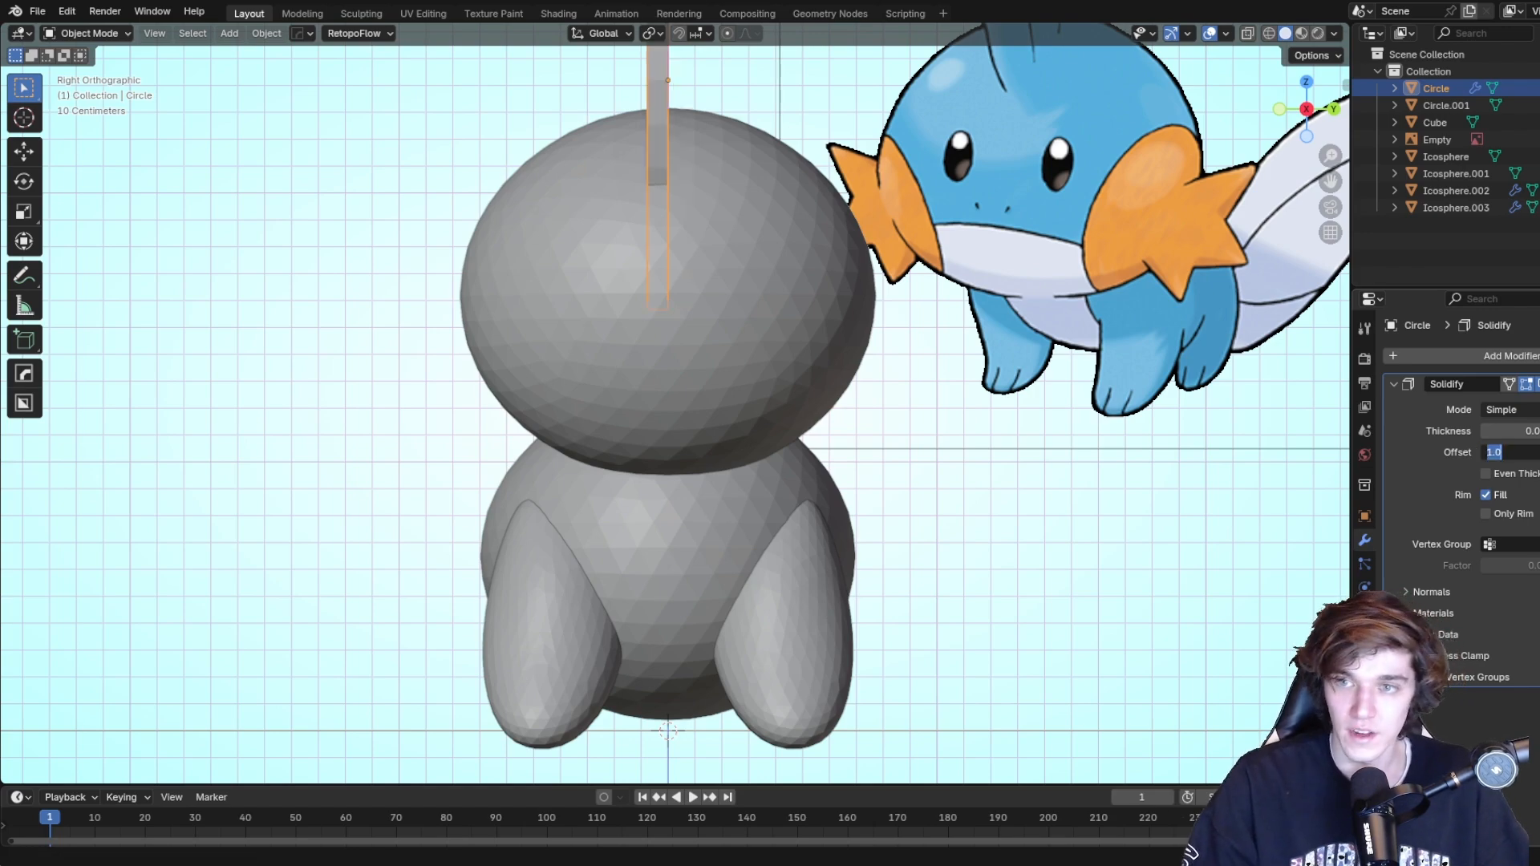
key("Return")
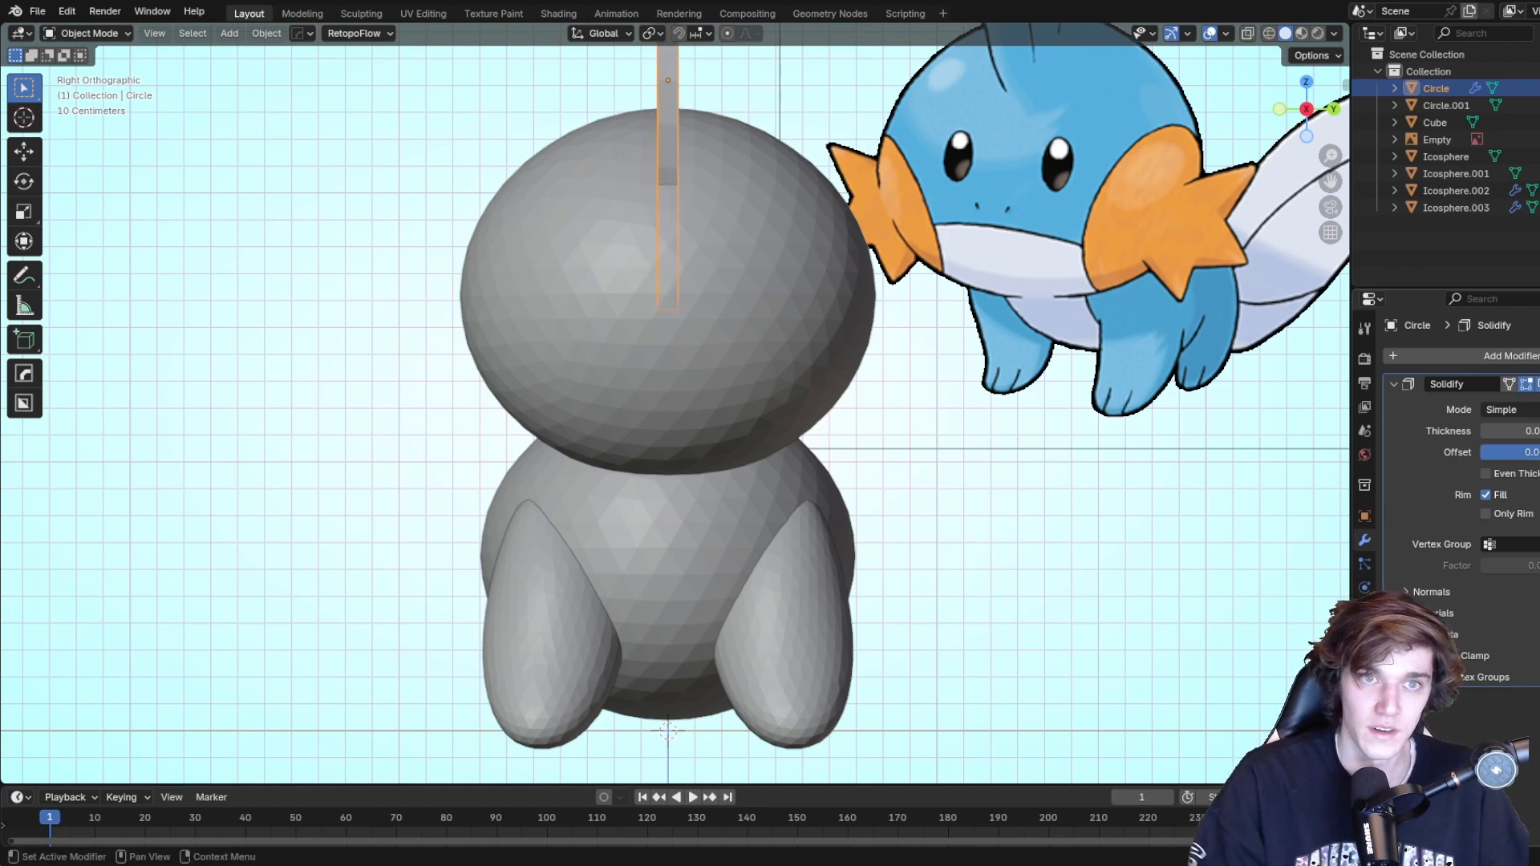
left_click(1181, 671)
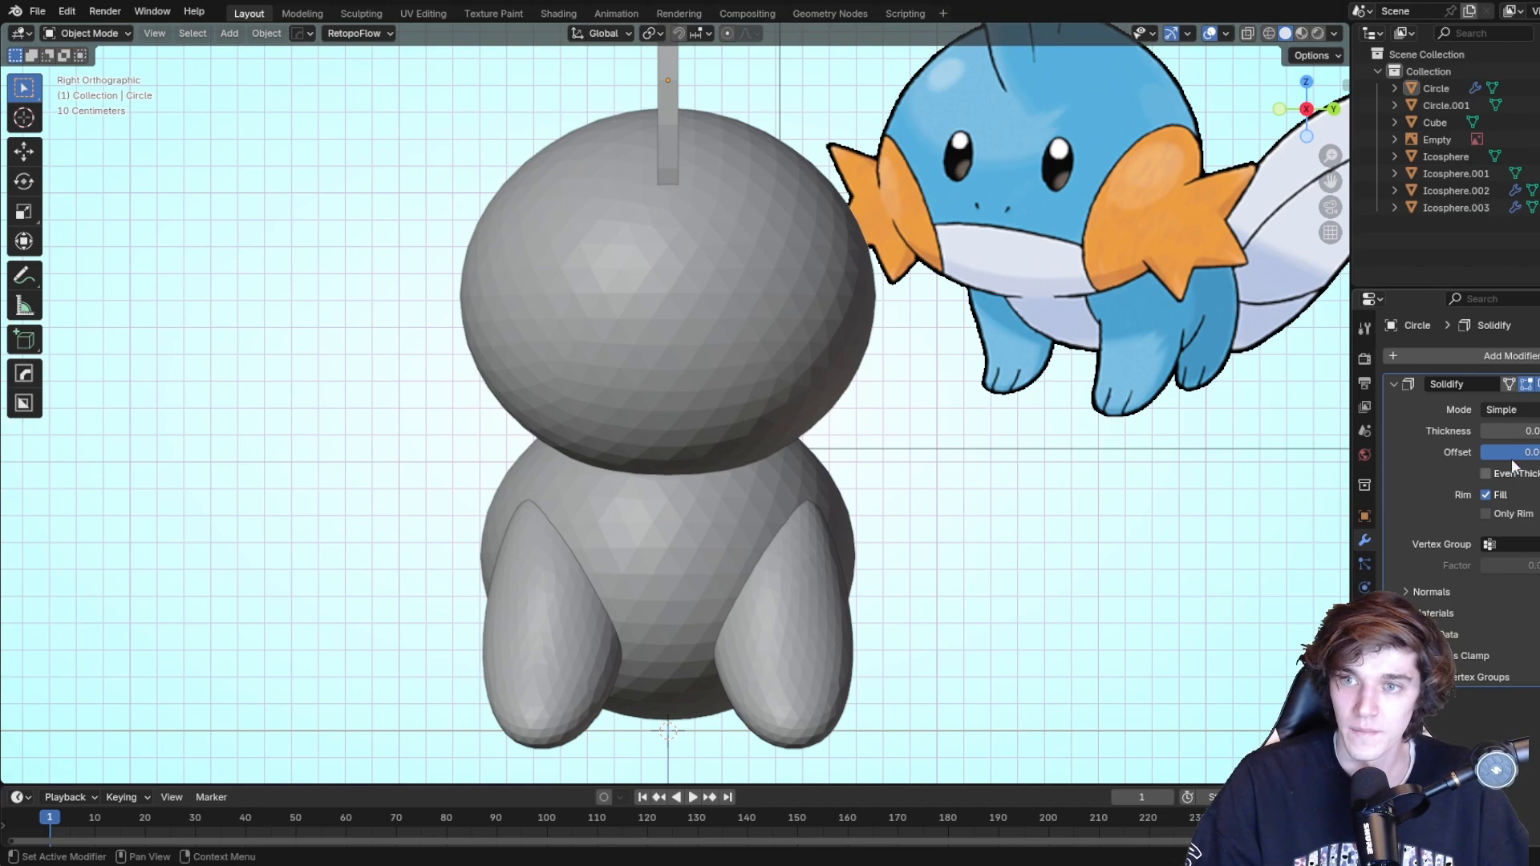
Select the head fin and bring it into the Sculpting workspace in back orthographic view.
mouse_move(1037, 558)
middle_mouse_down()
mouse_move(949, 406)
mouse_move(783, 347)
mouse_move(890, 338)
mouse_move(759, 364)
mouse_move(749, 289)
mouse_move(1045, 206)
mouse_move(887, 215)
mouse_move(585, 133)
middle_mouse_up()
left_click(586, 133)
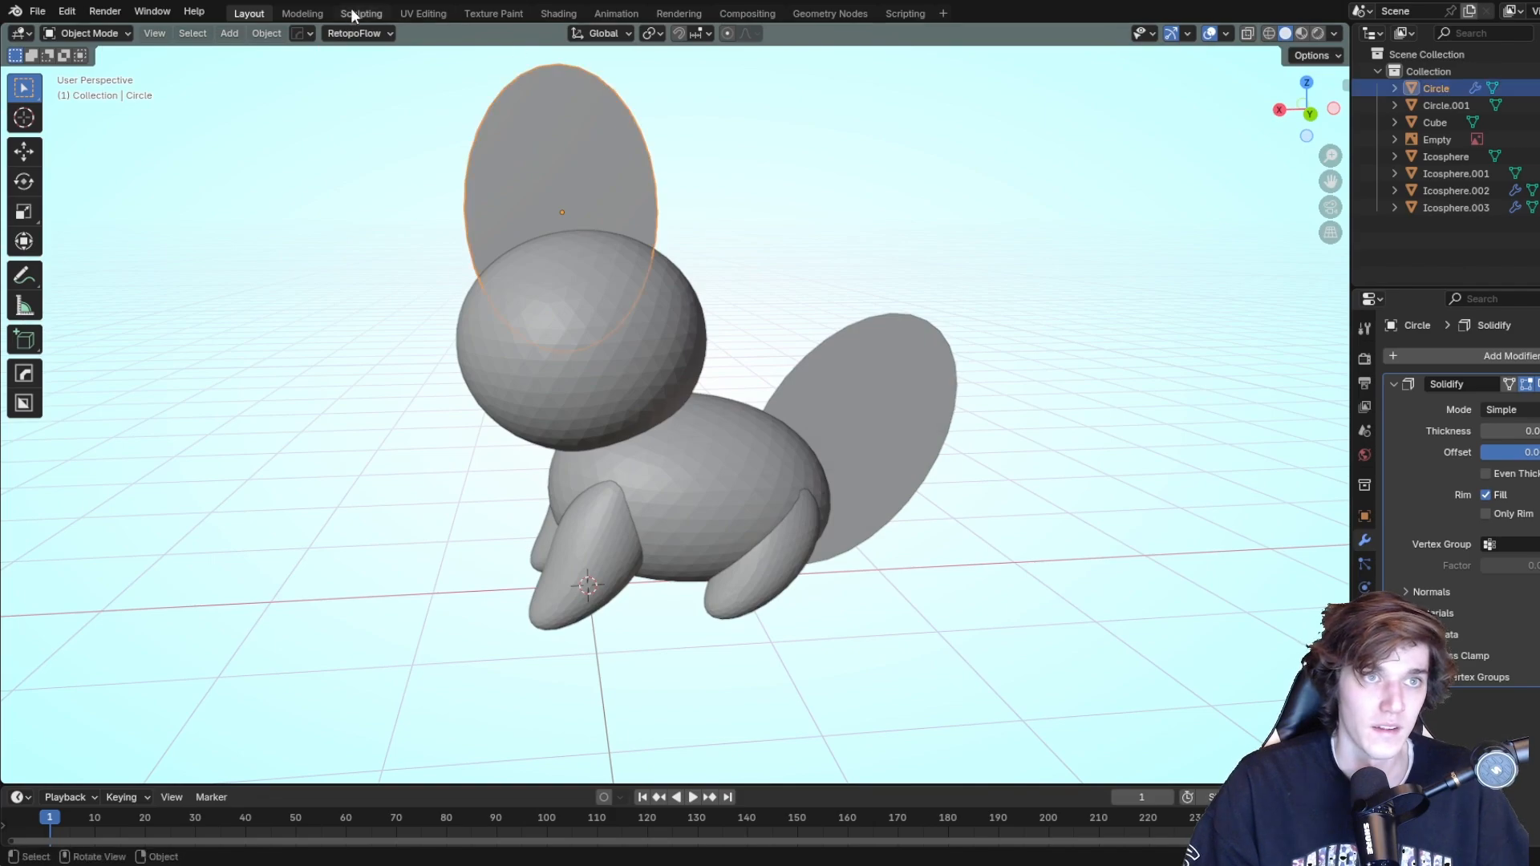
left_click(361, 13)
middle_click_drag(469, 142, 646, 420)
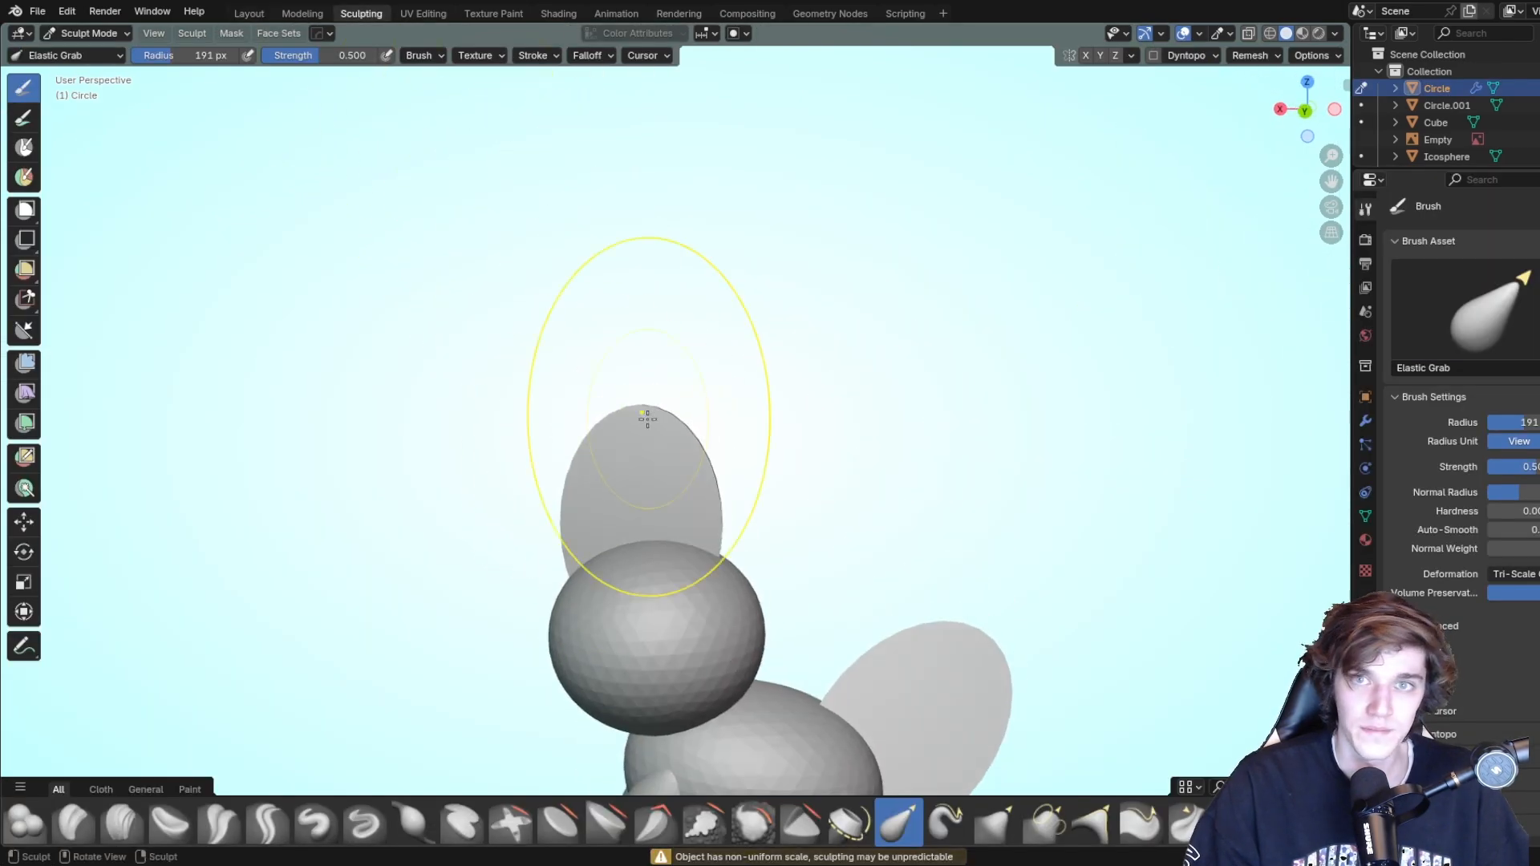
left_click(1304, 110)
scroll(887, 261, "up", 5)
middle_click_drag(812, 318, 702, 375, "shift")
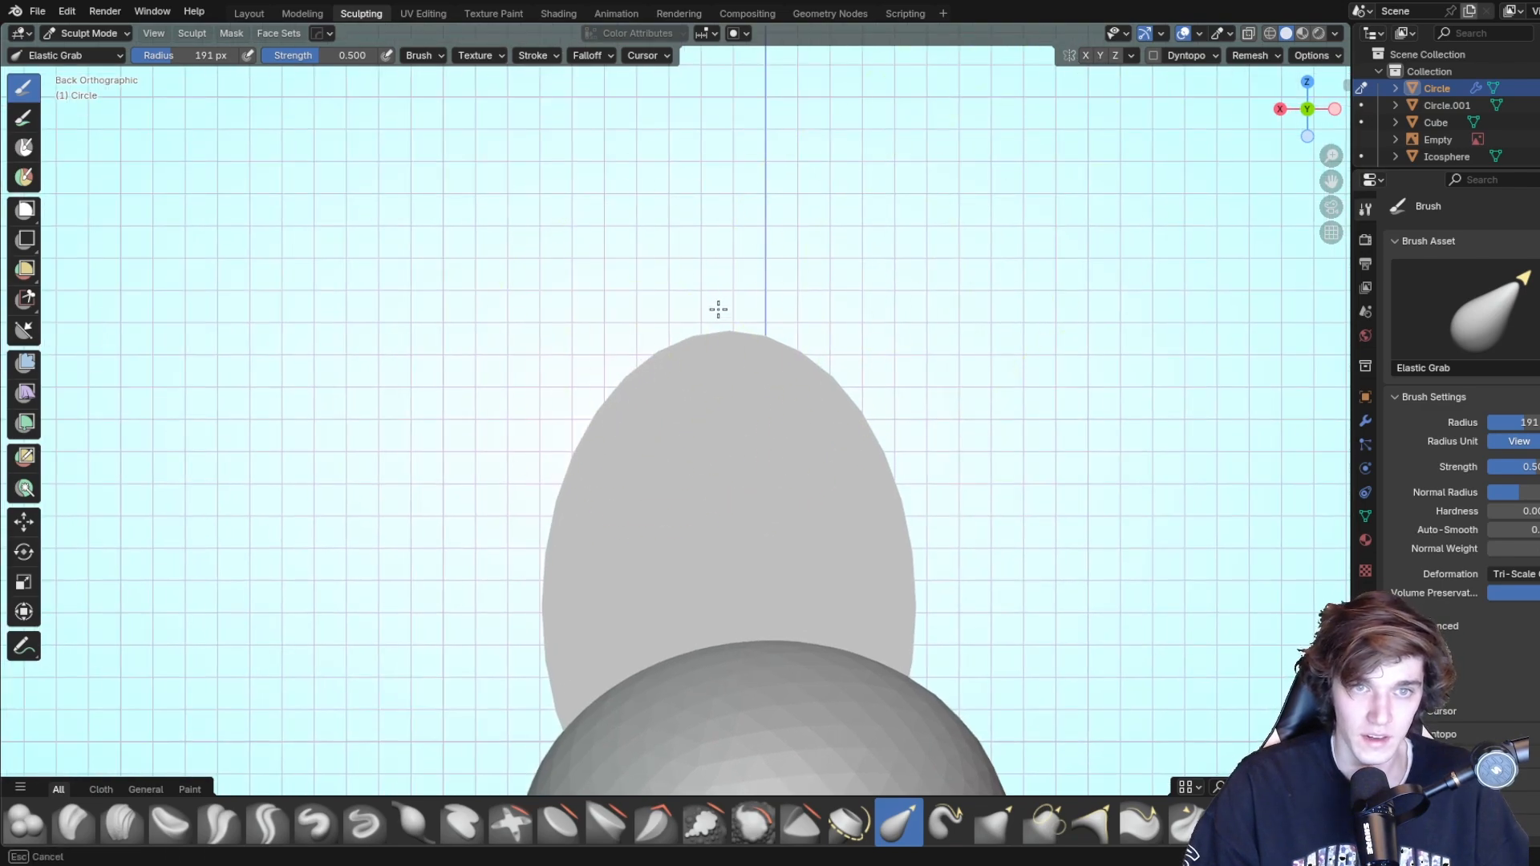
Reshape the head fin's upper outline with the Elastic Grab brush, pushing both top corners outward into a broader, squarer tip.
mouse_move(730, 328)
left_mouse_down()
mouse_move(698, 378)
mouse_move(739, 376)
left_mouse_up()
left_click_drag(793, 386, 836, 380)
left_click_drag(838, 382, 861, 362)
left_click_drag(616, 410, 582, 390)
mouse_move(610, 337)
left_mouse_down()
mouse_move(670, 370)
mouse_move(788, 323)
left_mouse_up()
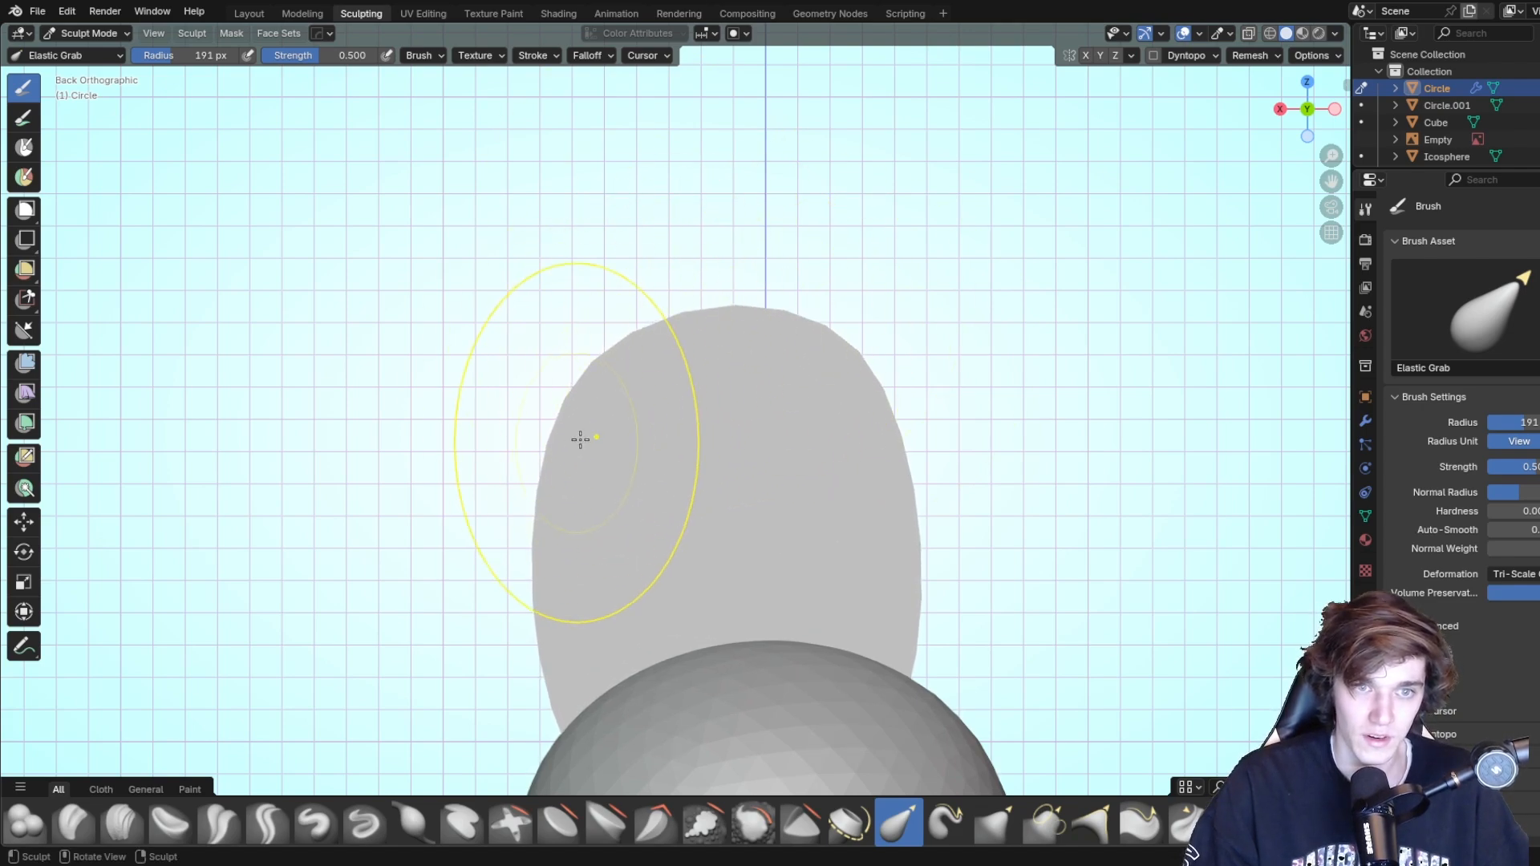
left_click_drag(580, 439, 540, 402)
mouse_move(577, 345)
left_mouse_down()
mouse_move(787, 358)
mouse_move(848, 325)
left_mouse_up()
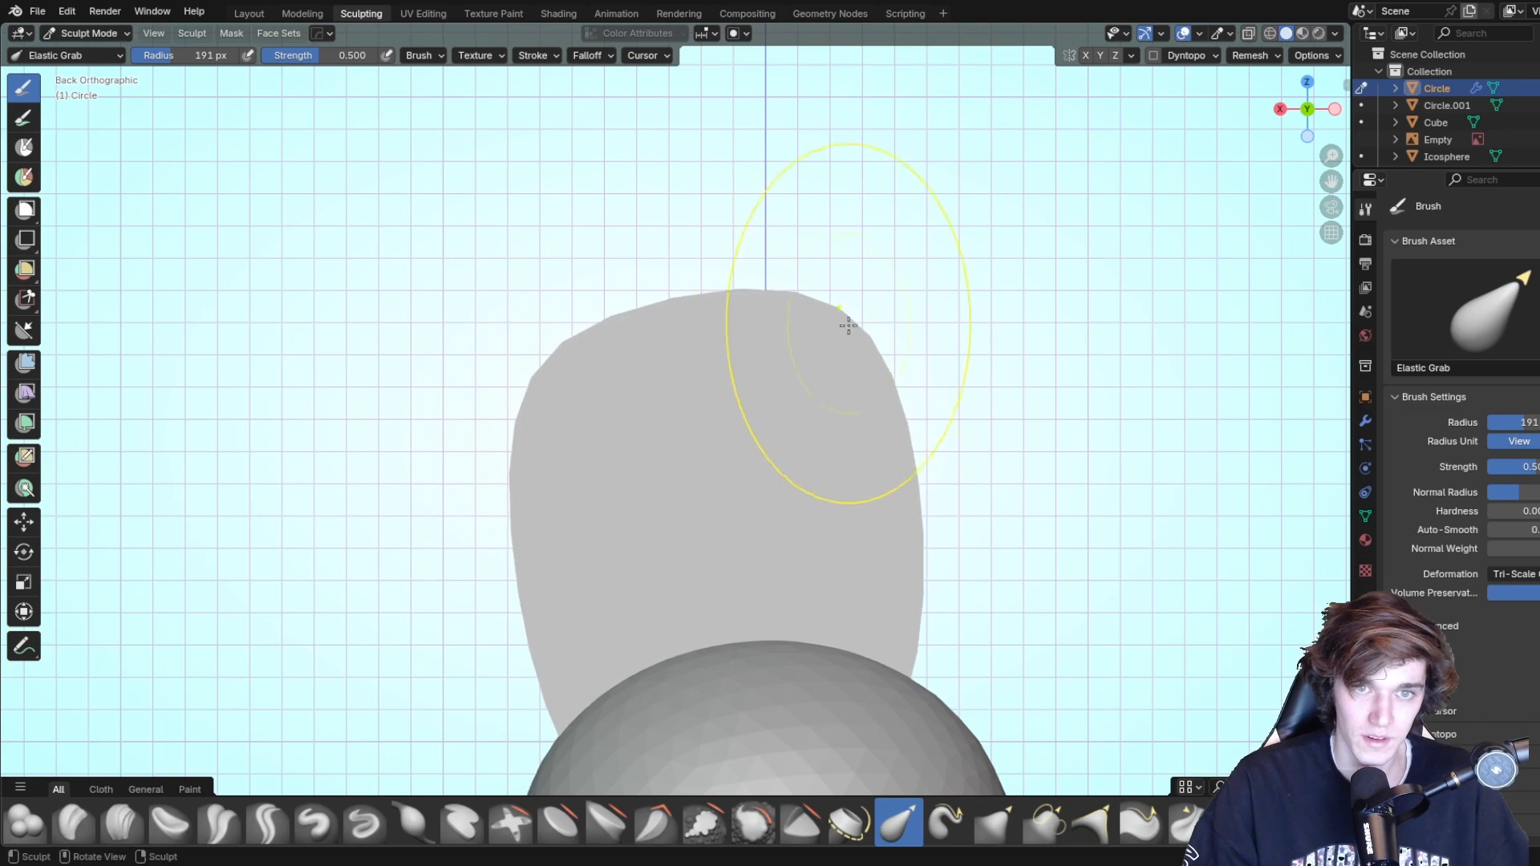
left_click_drag(950, 448, 934, 601)
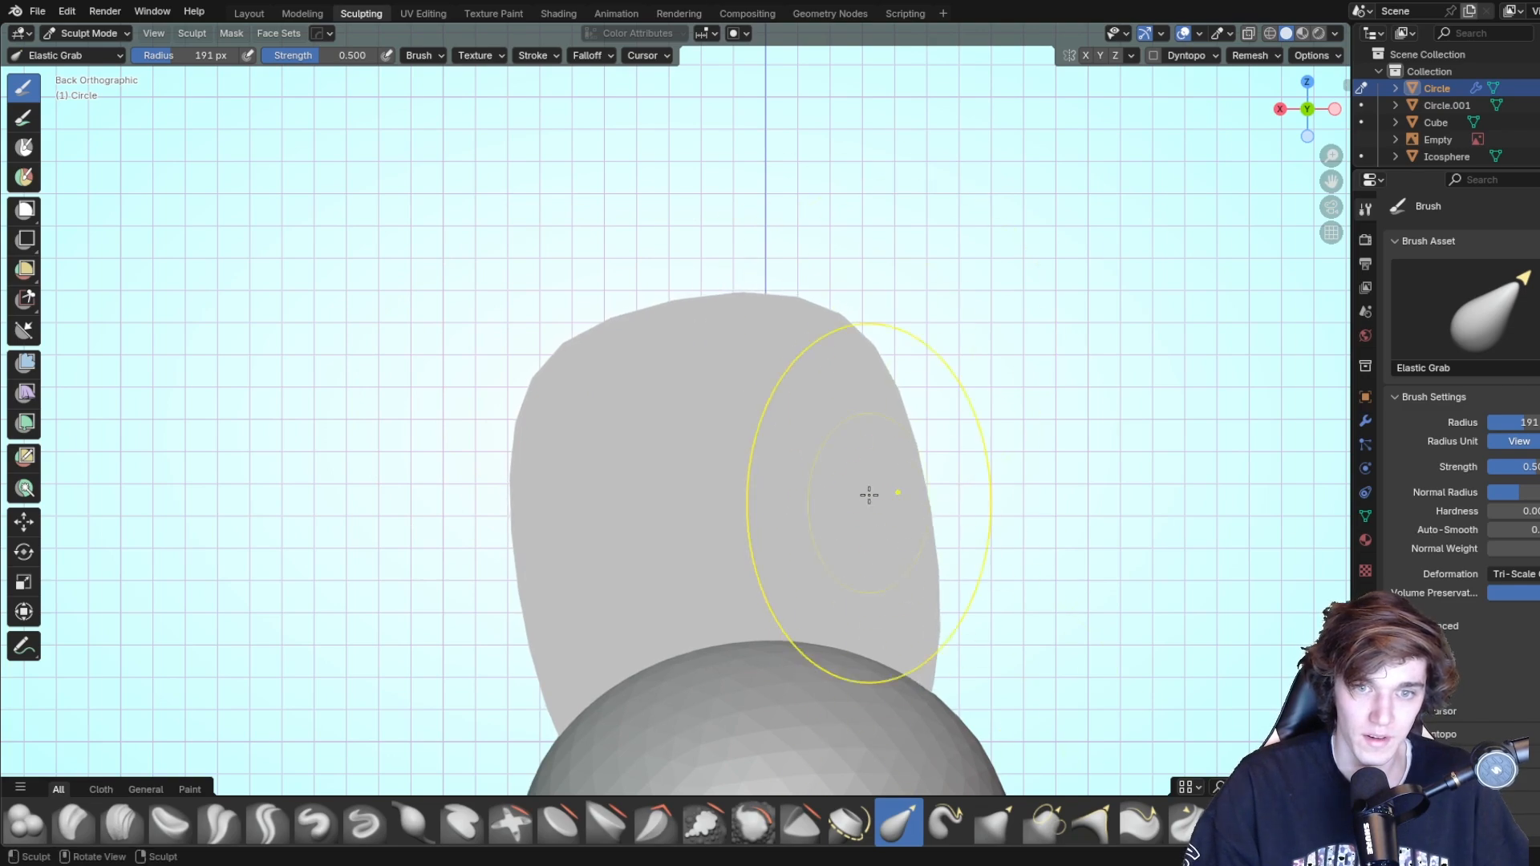
middle_click_drag(868, 494, 1085, 354)
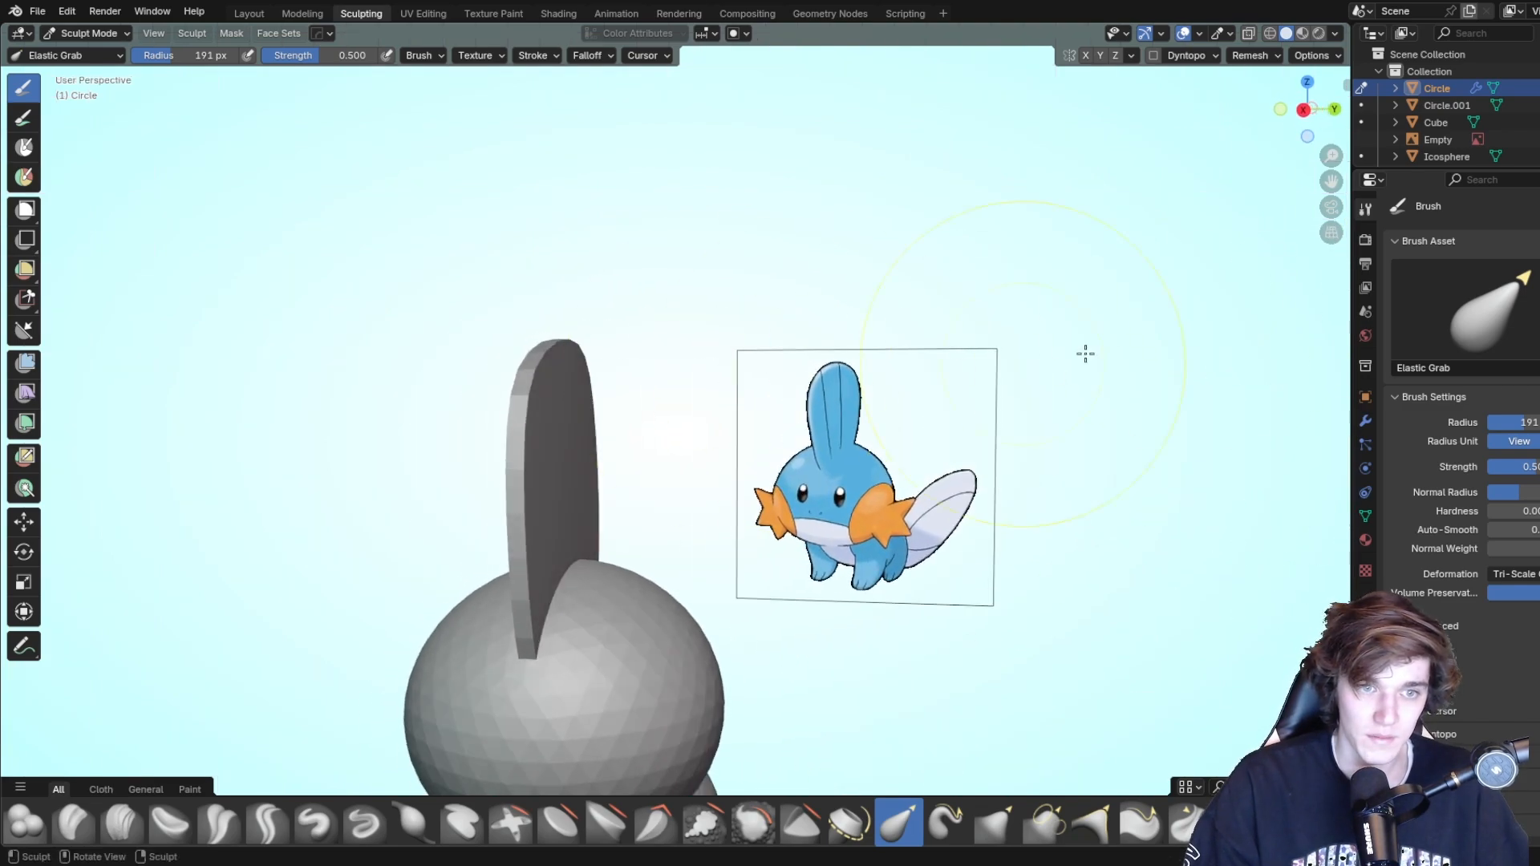
Pull both lower sides of the head fin inward with Elastic Grab to narrow it just above the head.
left_click(1333, 113)
scroll(1011, 320, "up", 3)
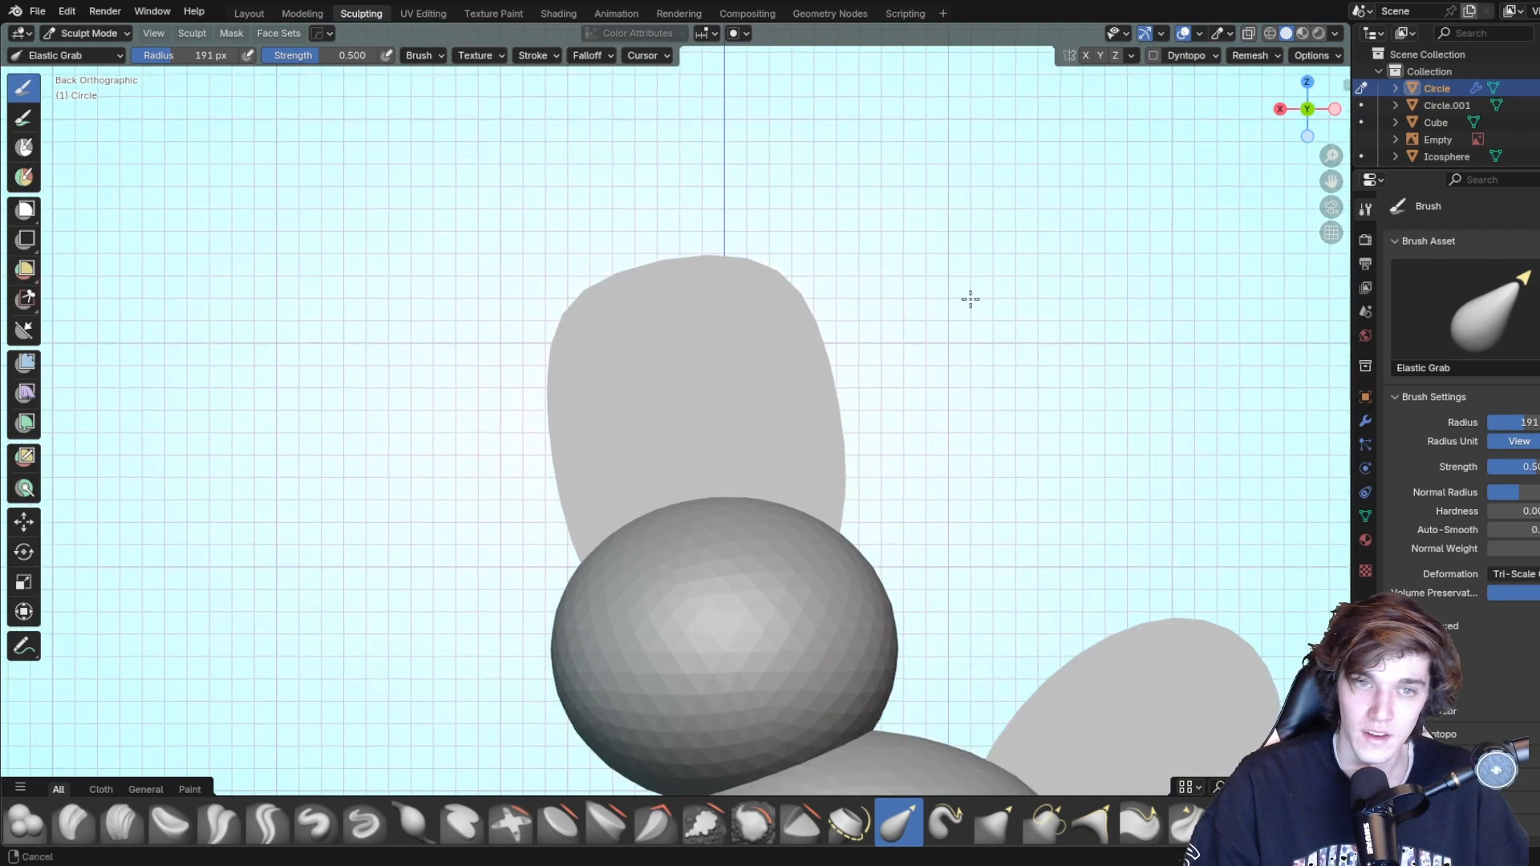
left_click_drag(911, 320, 811, 478)
mouse_move(812, 477)
middle_mouse_down()
mouse_move(921, 382)
mouse_move(955, 378)
mouse_move(790, 407)
mouse_move(850, 377)
middle_mouse_up()
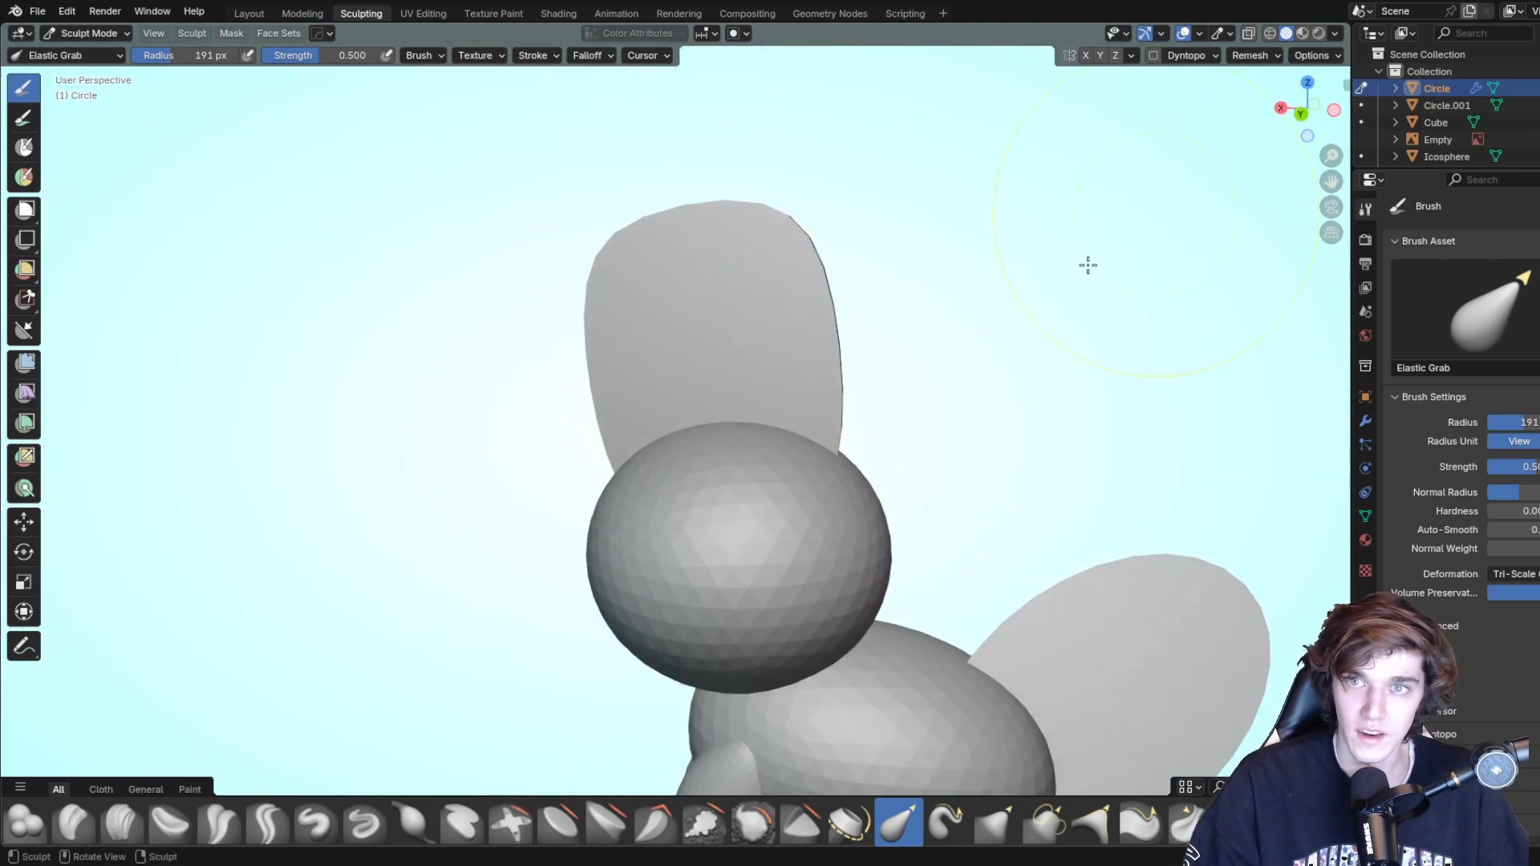
middle_click_drag(902, 449, 567, 327)
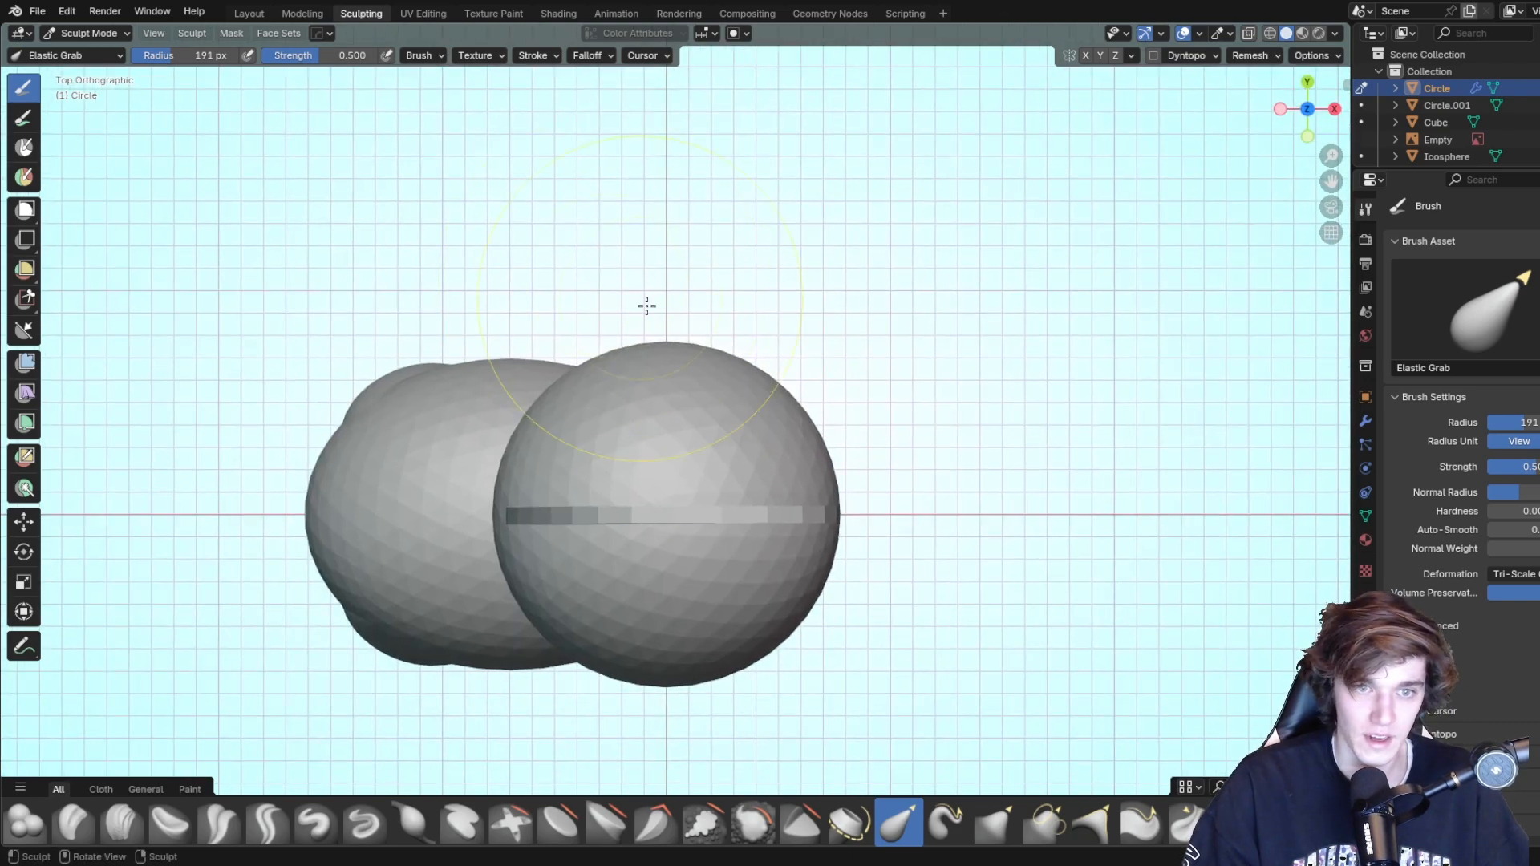
middle_click_drag(889, 407, 1162, 169)
left_click(1296, 130)
left_click_drag(819, 433, 780, 449)
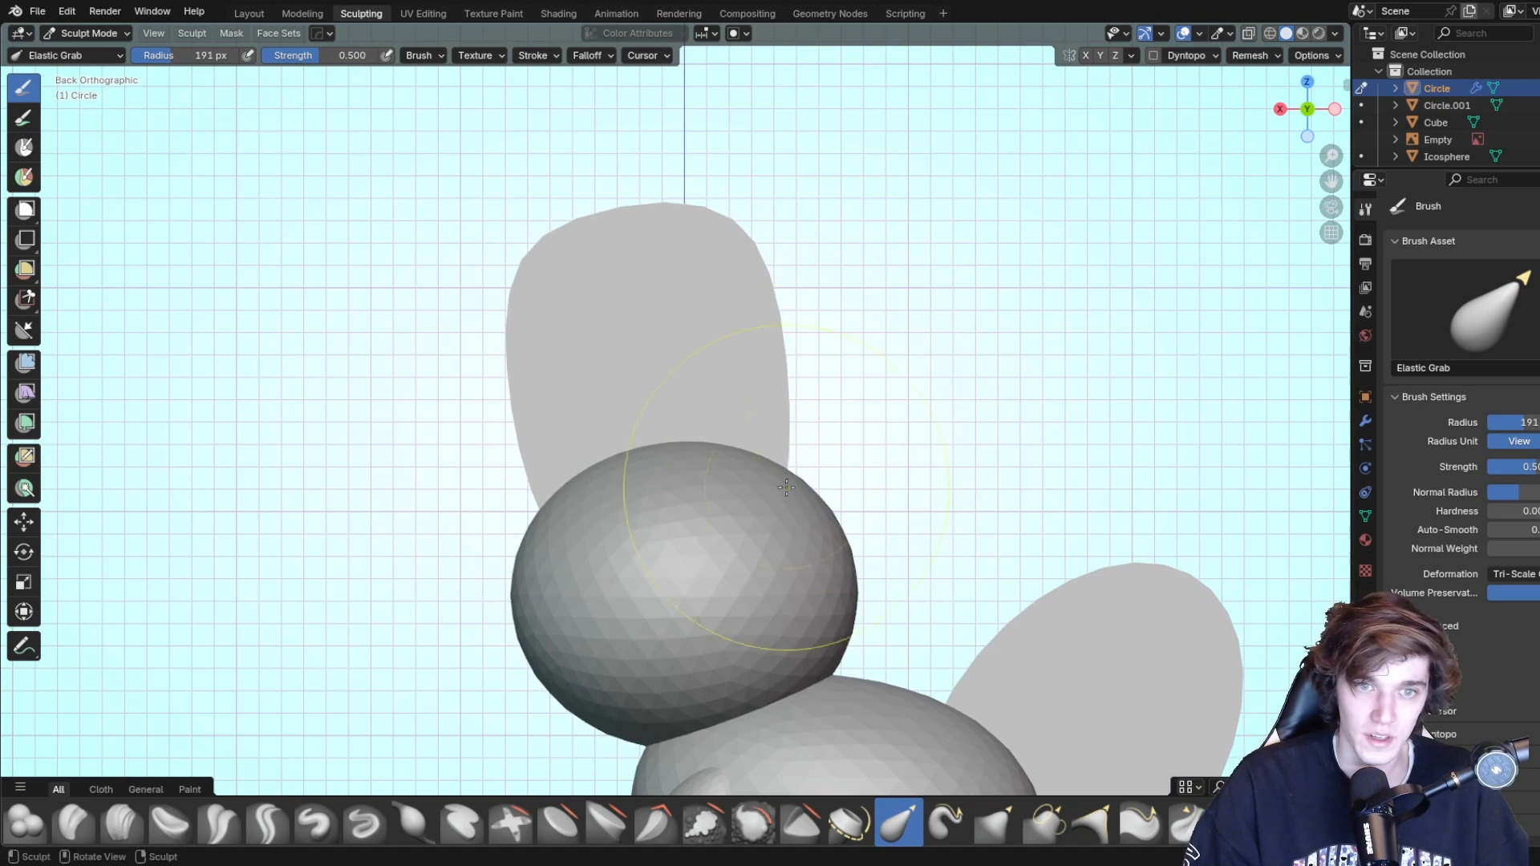
left_click_drag(489, 514, 526, 505)
Flare the head fin's upper sides, raise its top edge and tuck in its base with Elastic Grab.
left_click_drag(517, 337, 466, 324)
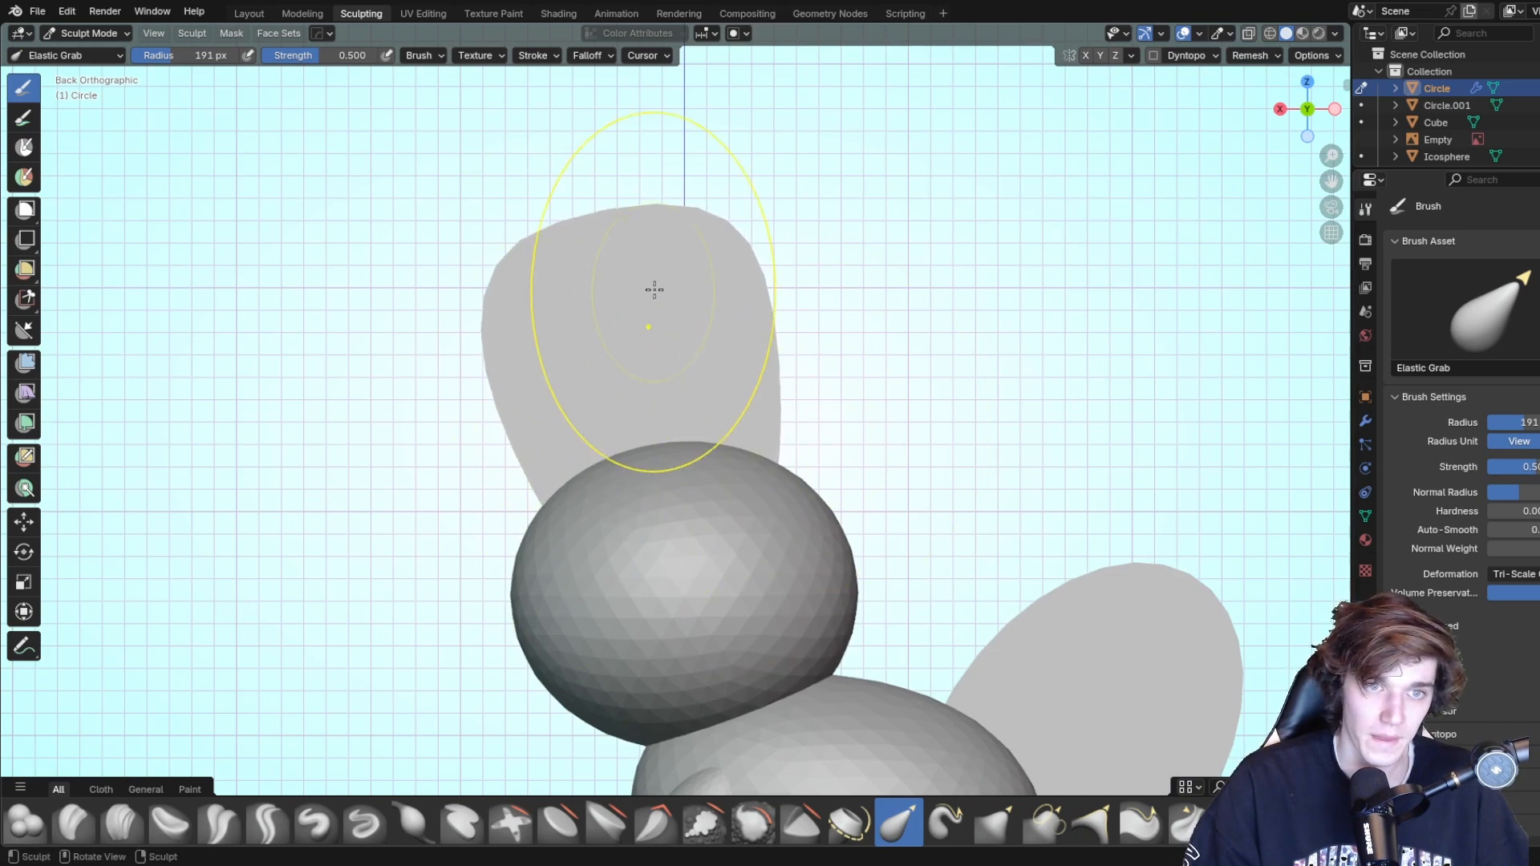
left_click_drag(696, 228, 722, 204)
left_click_drag(627, 197, 513, 200)
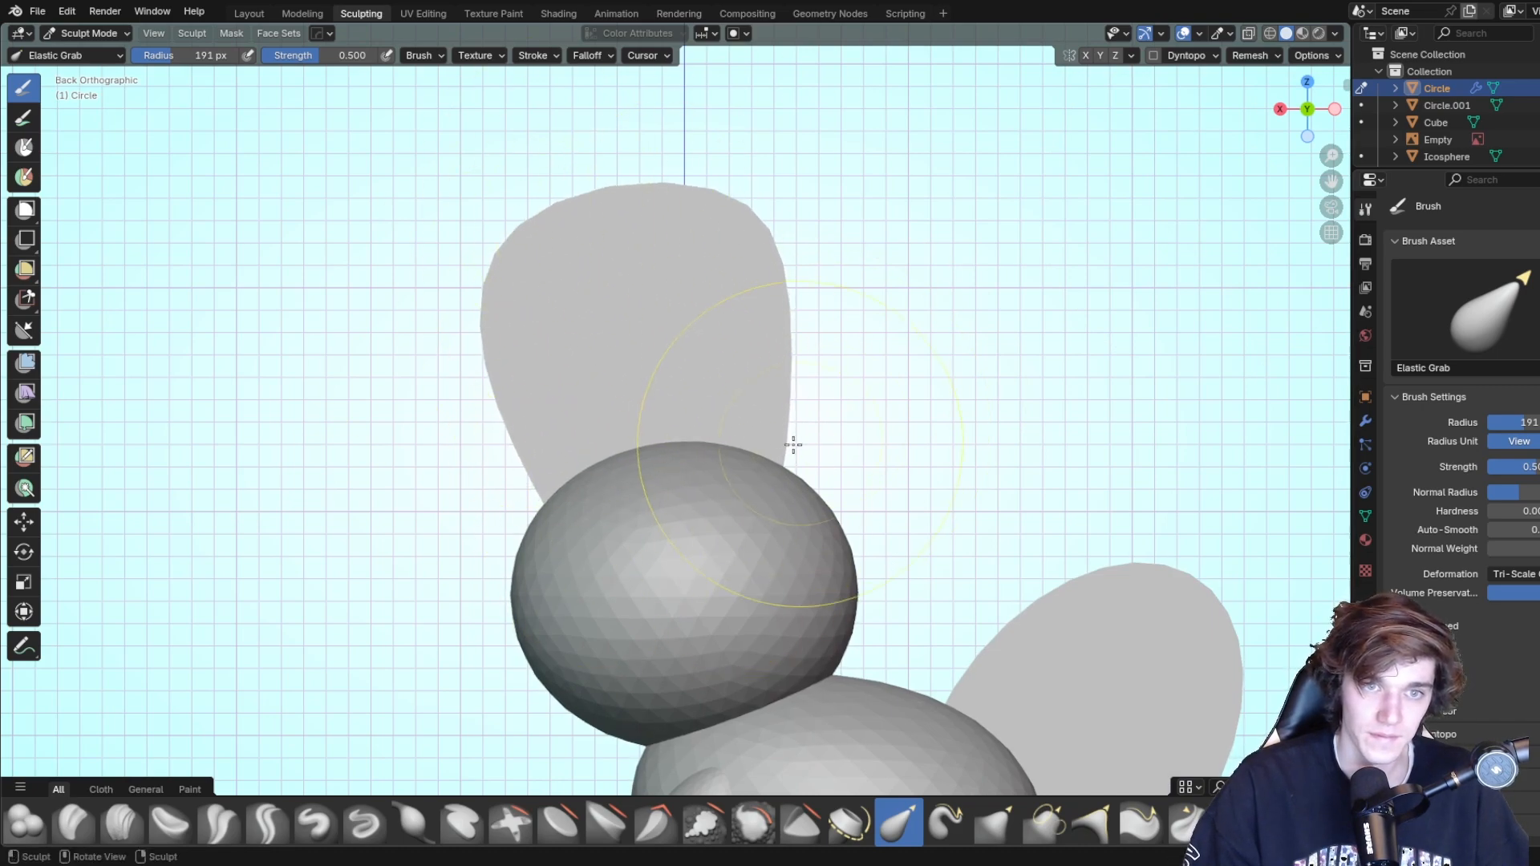
left_click_drag(791, 446, 738, 484)
mouse_move(532, 223)
left_mouse_down()
mouse_move(547, 253)
mouse_move(646, 227)
left_mouse_up()
middle_click_drag(647, 227, 868, 251)
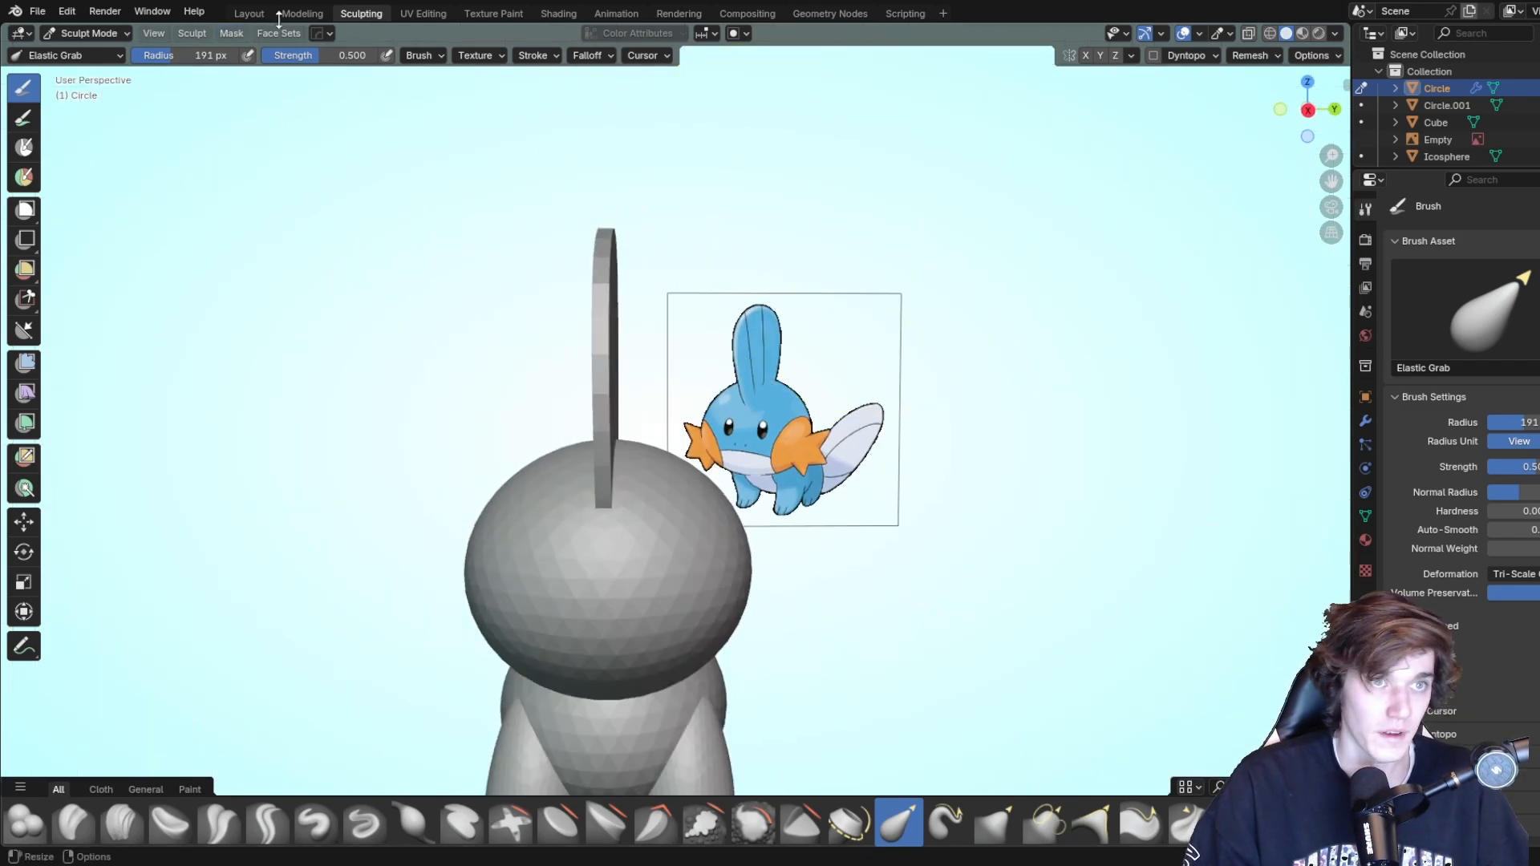
Back in the Layout workspace, duplicate the Mudkip reference image and move the copy about 5.8 m along X.
left_click(248, 13)
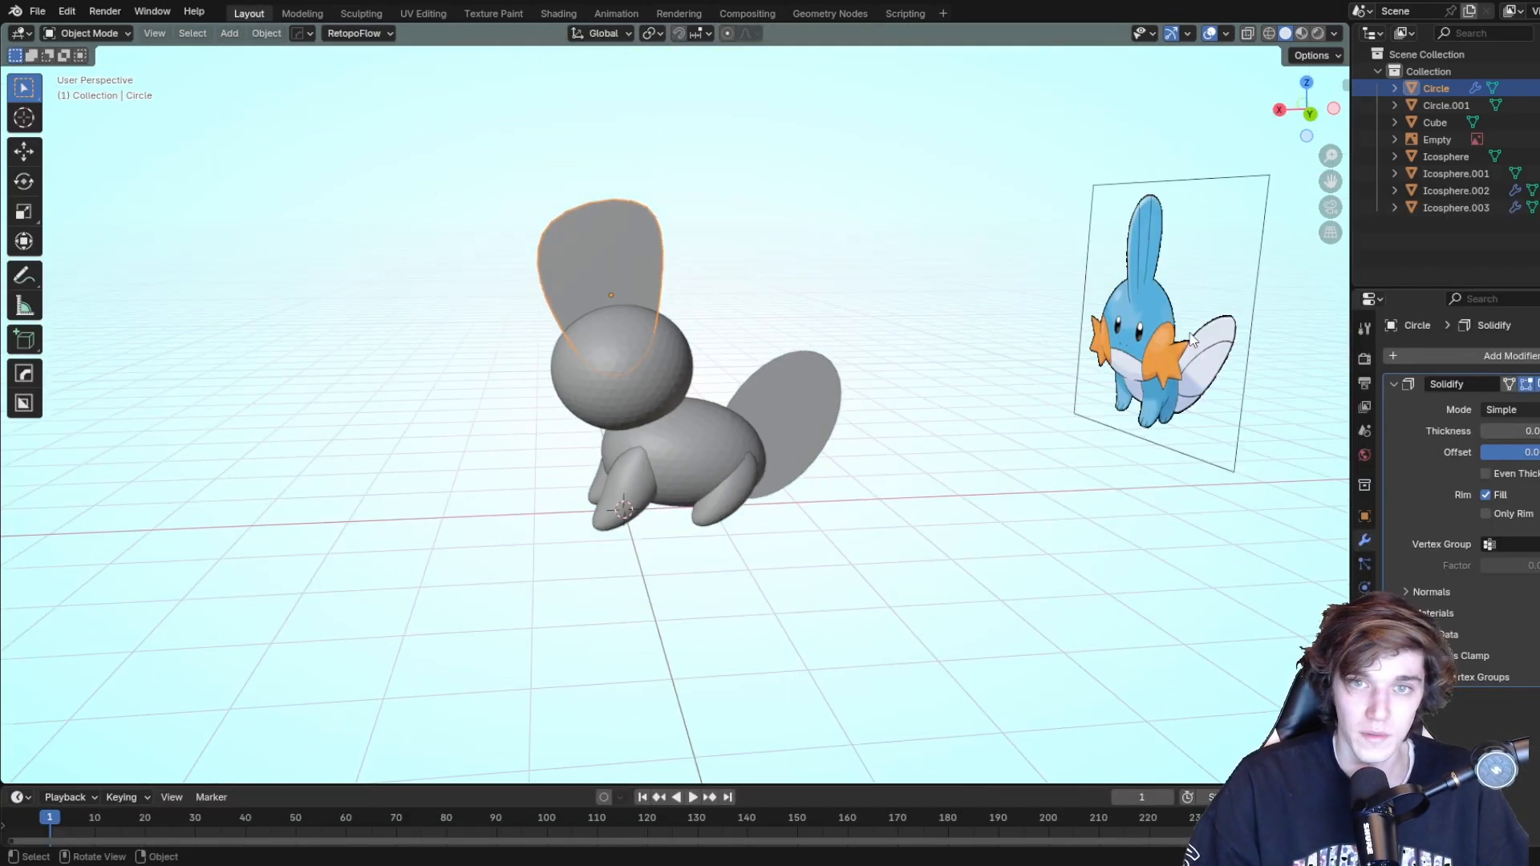
left_click(1193, 340)
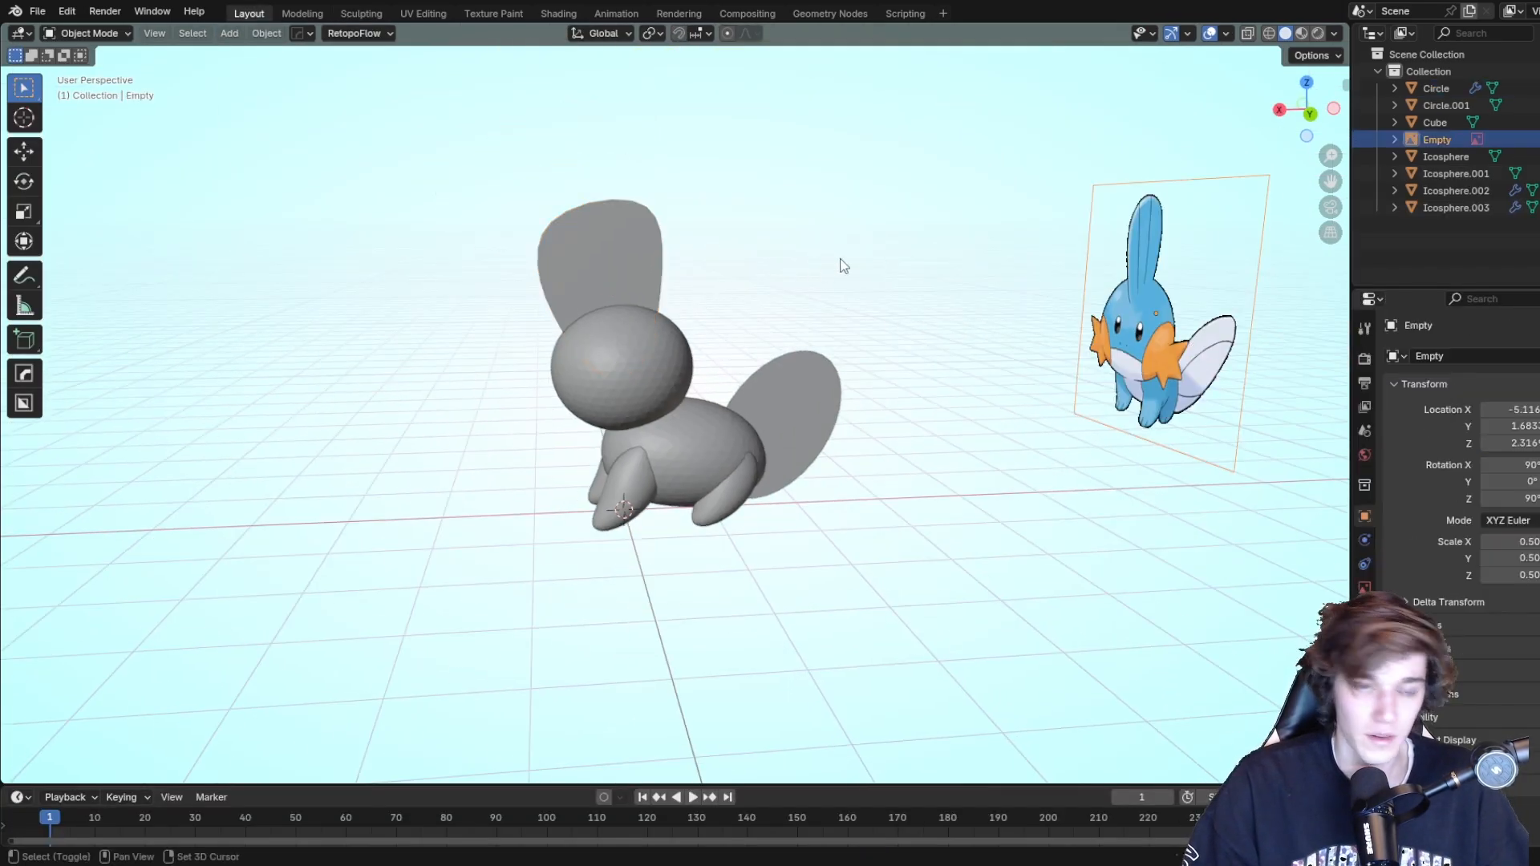
middle_click_drag(839, 261, 931, 454)
key("shift+d")
right_click(931, 450)
key("g")
key("x")
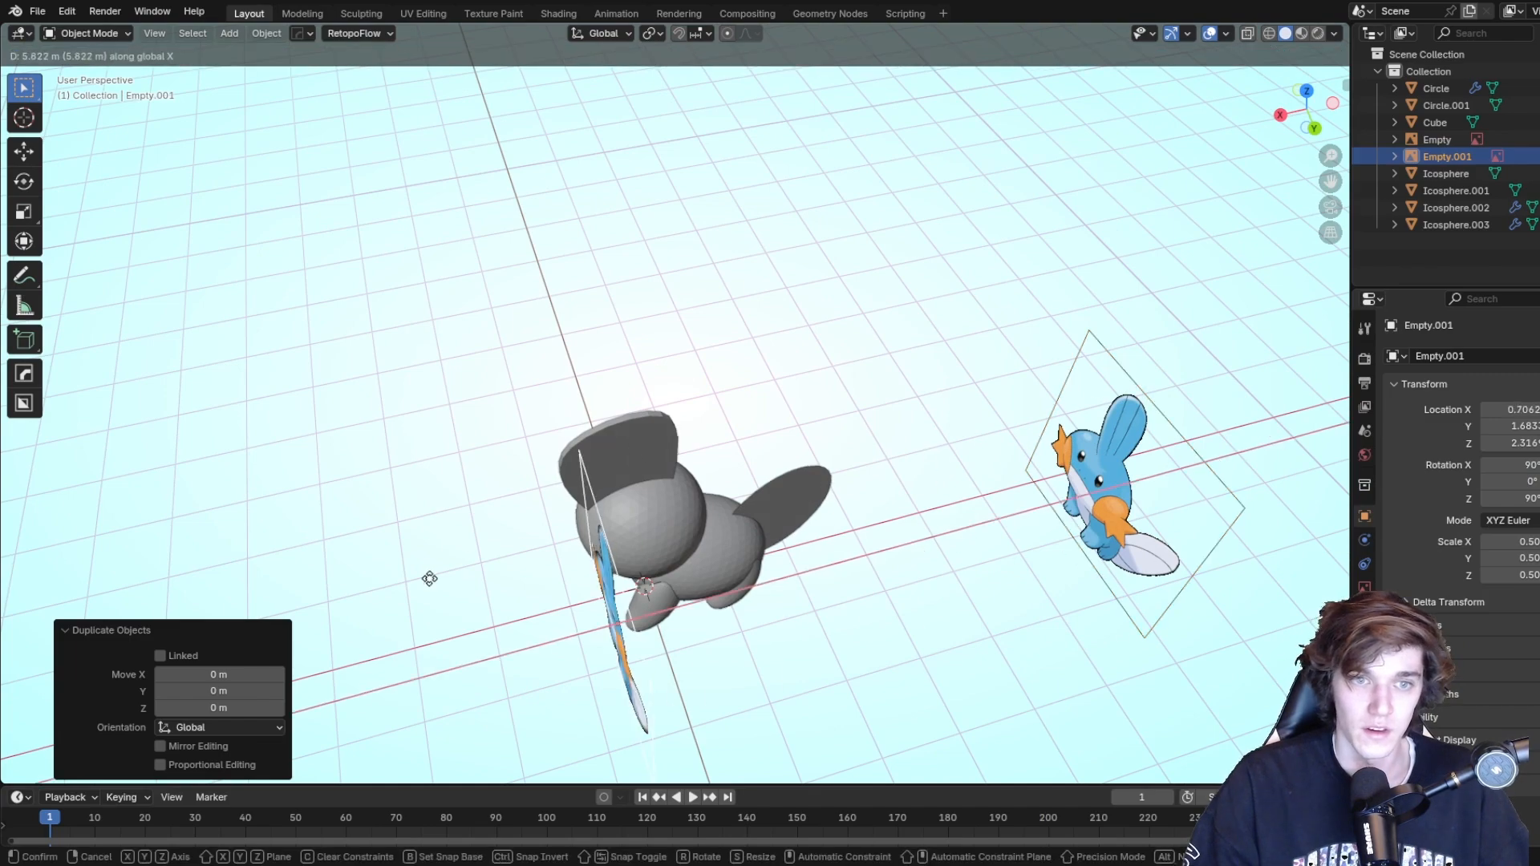
left_click(430, 579)
Rotate the copied reference image 90° about Z and move it about 4.8 m along negative Y, beyond the model.
key("r")
key("y")
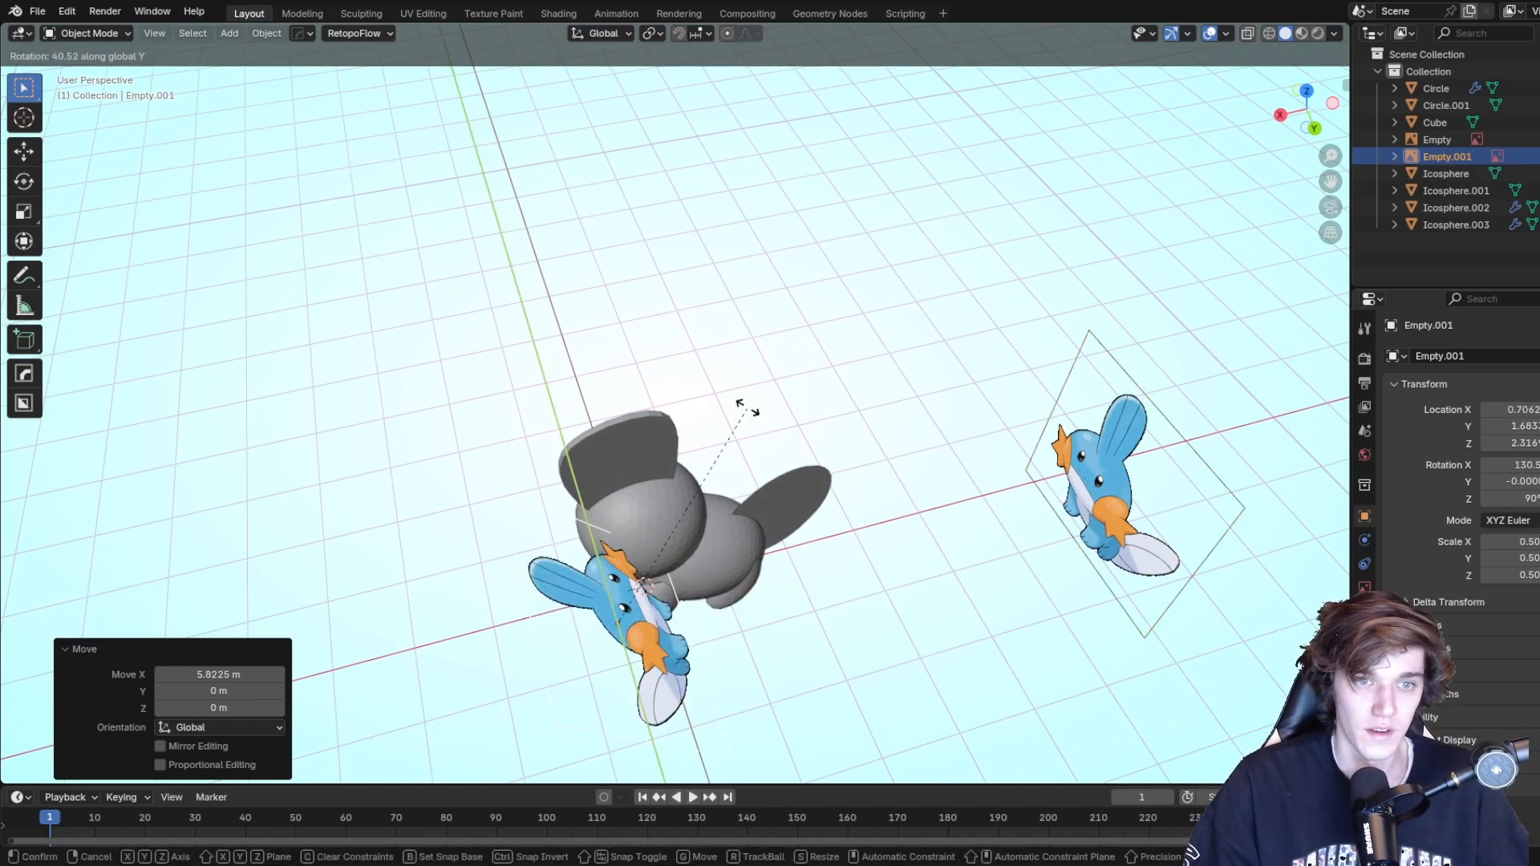
type("z")
type("45")
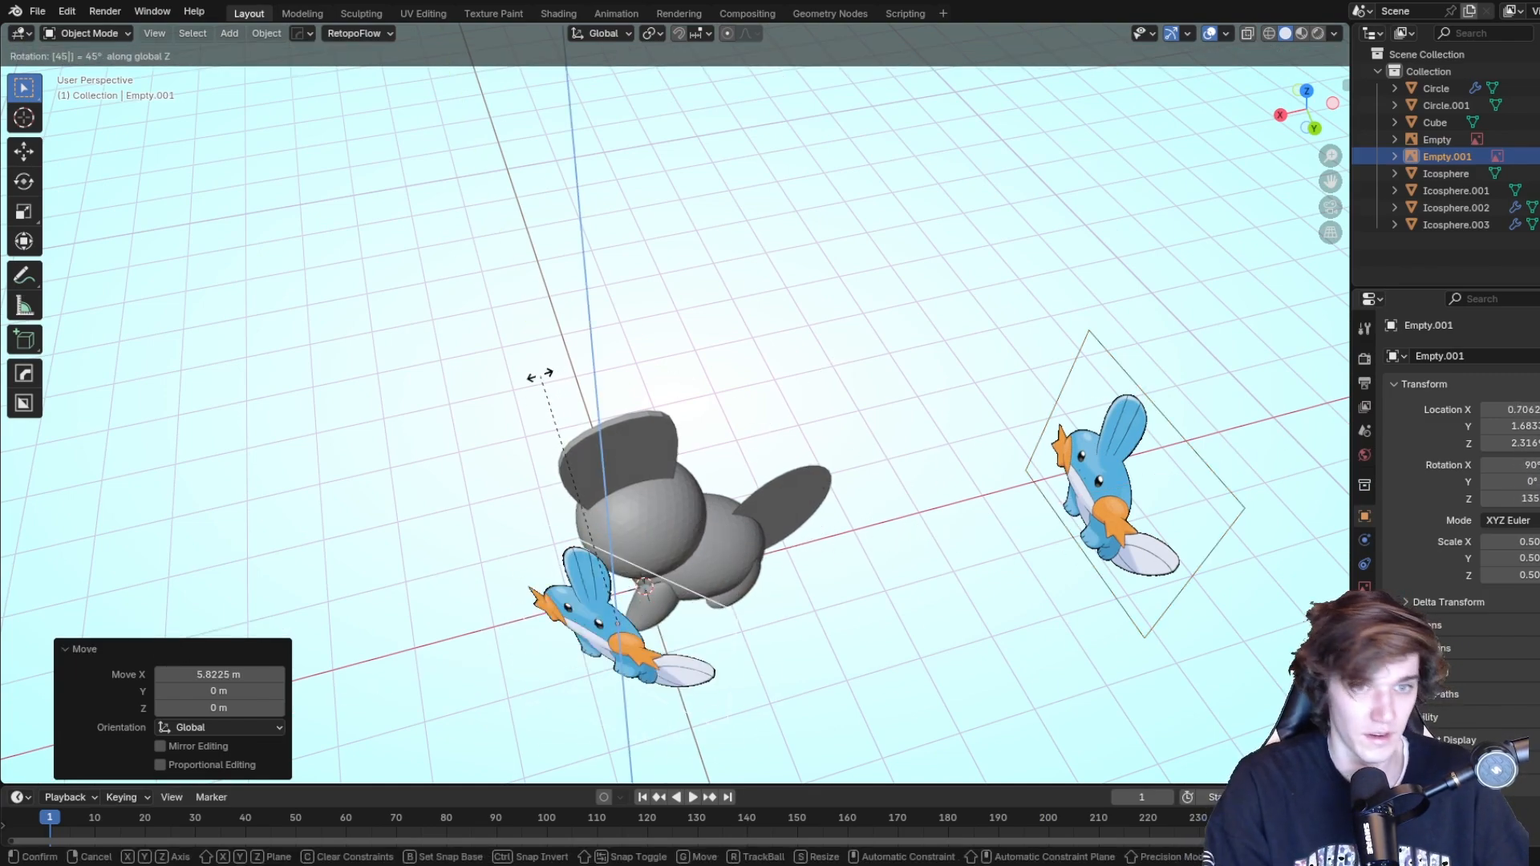
key("BackSpace")
key("BackSpace")
type("90")
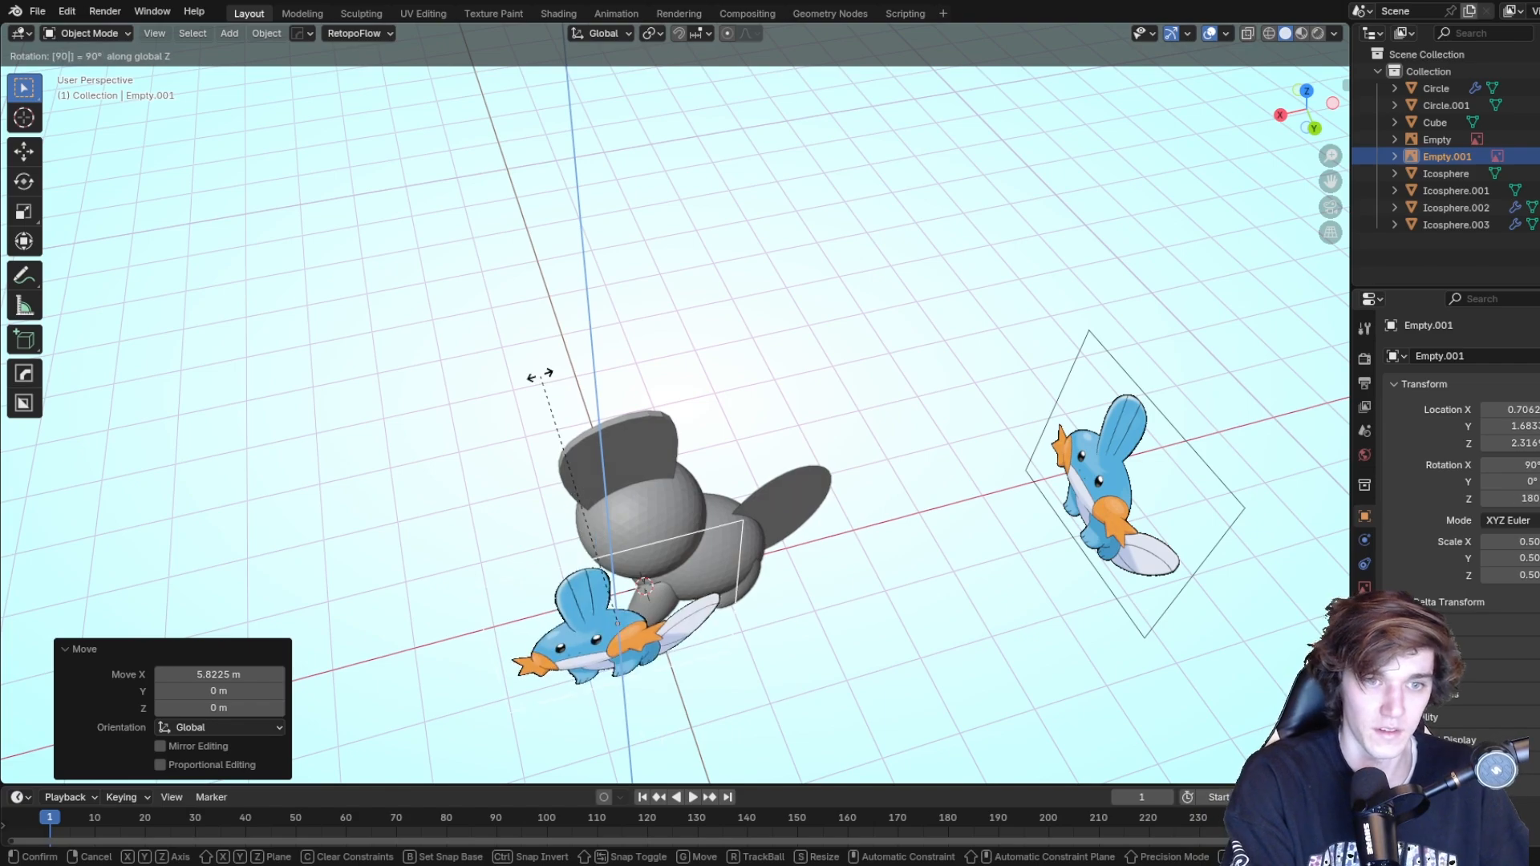
key("Return")
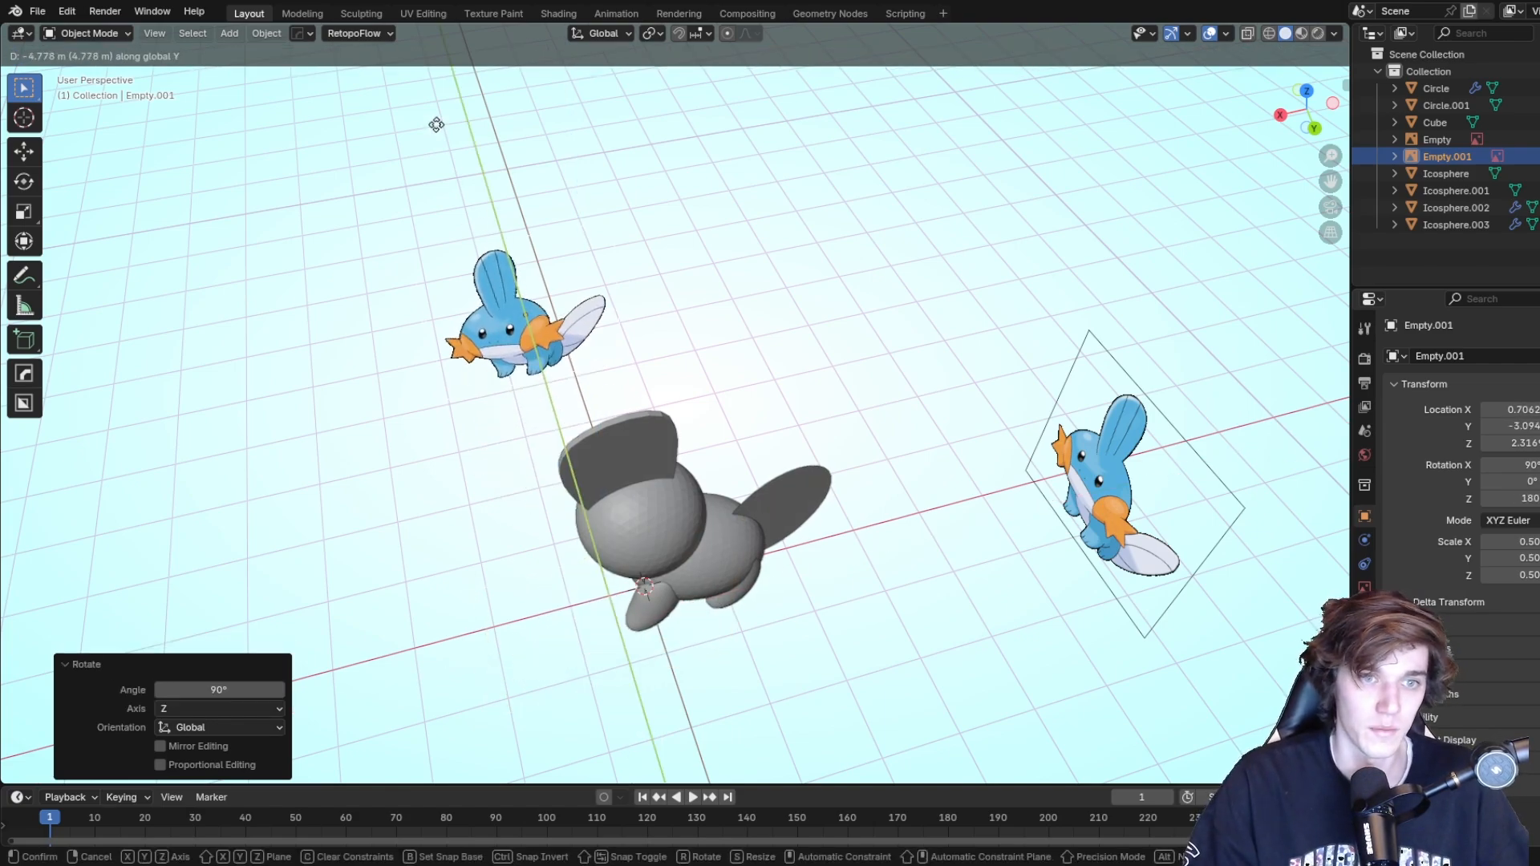
left_click(436, 120)
Return the head fin to sculpting from the back and round its tail-side top corner with Elastic Grab, slightly widening its sides.
middle_click_drag(746, 471, 802, 368)
left_click(739, 393)
left_click(361, 13)
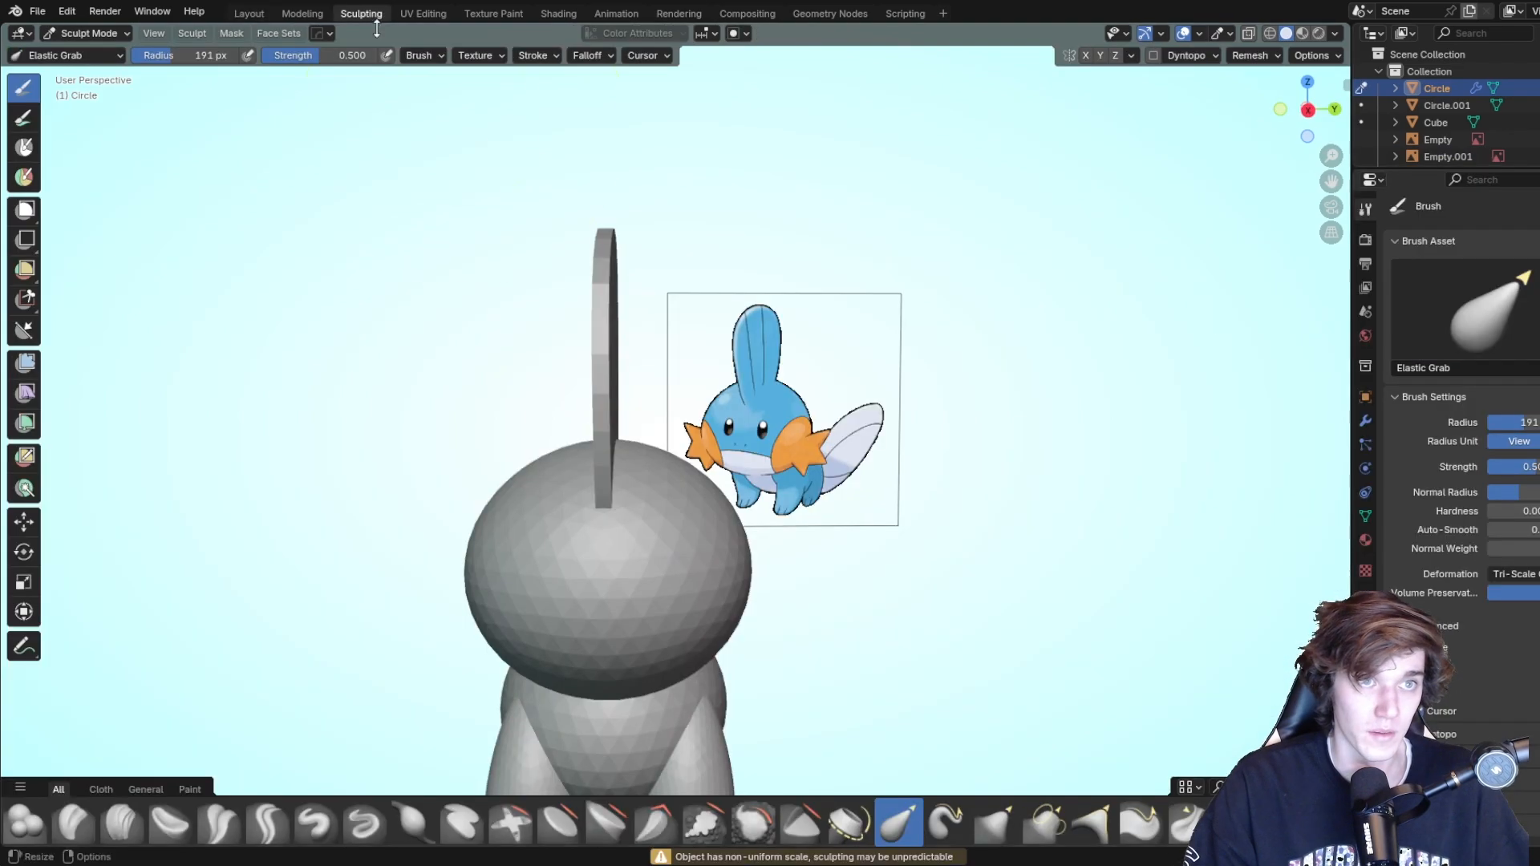
middle_click_drag(493, 334, 725, 254)
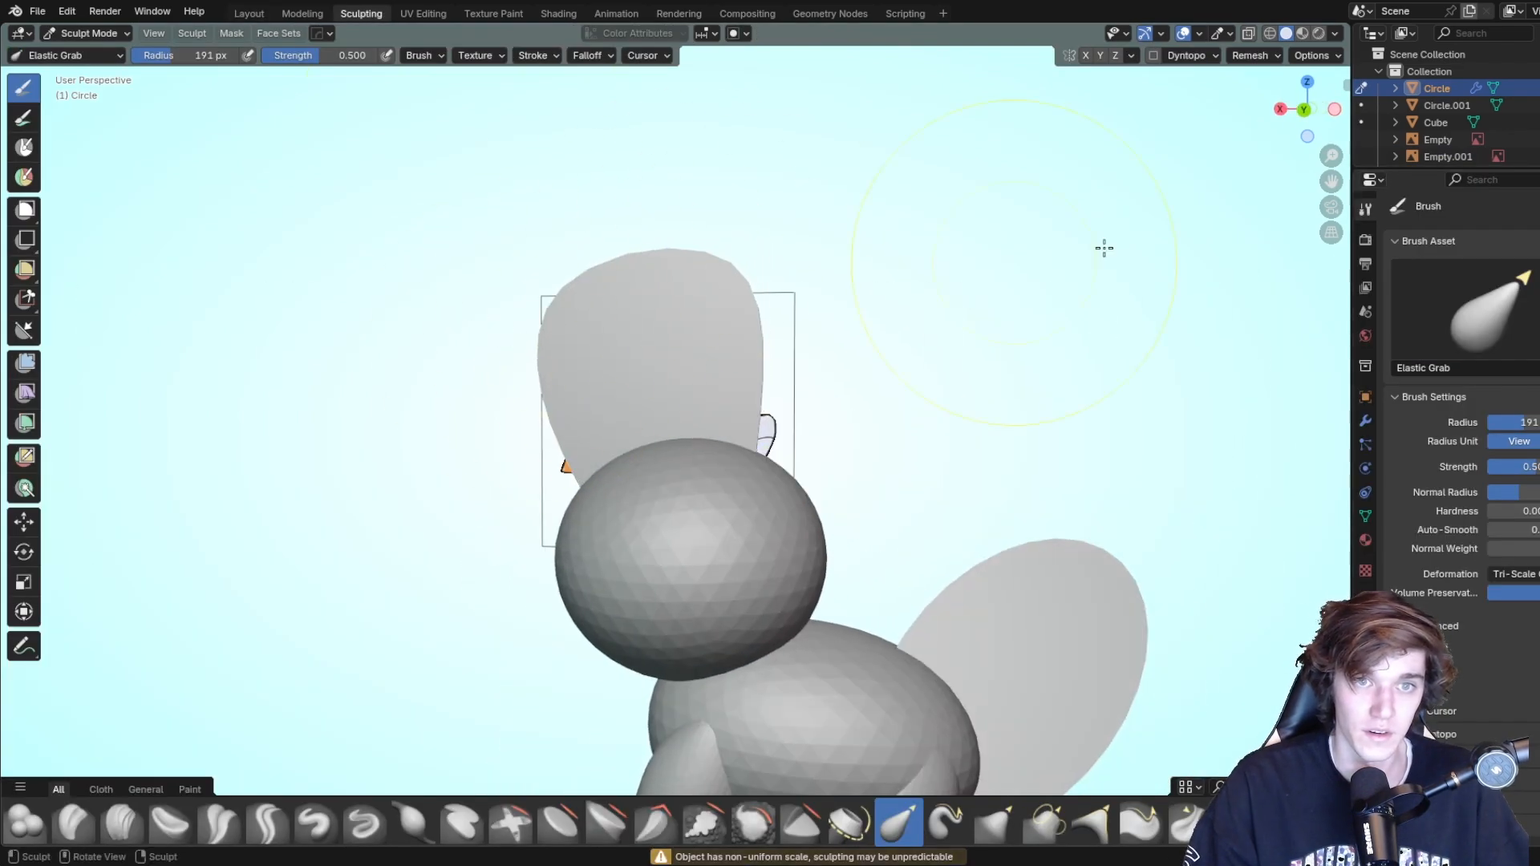
left_click(1306, 111)
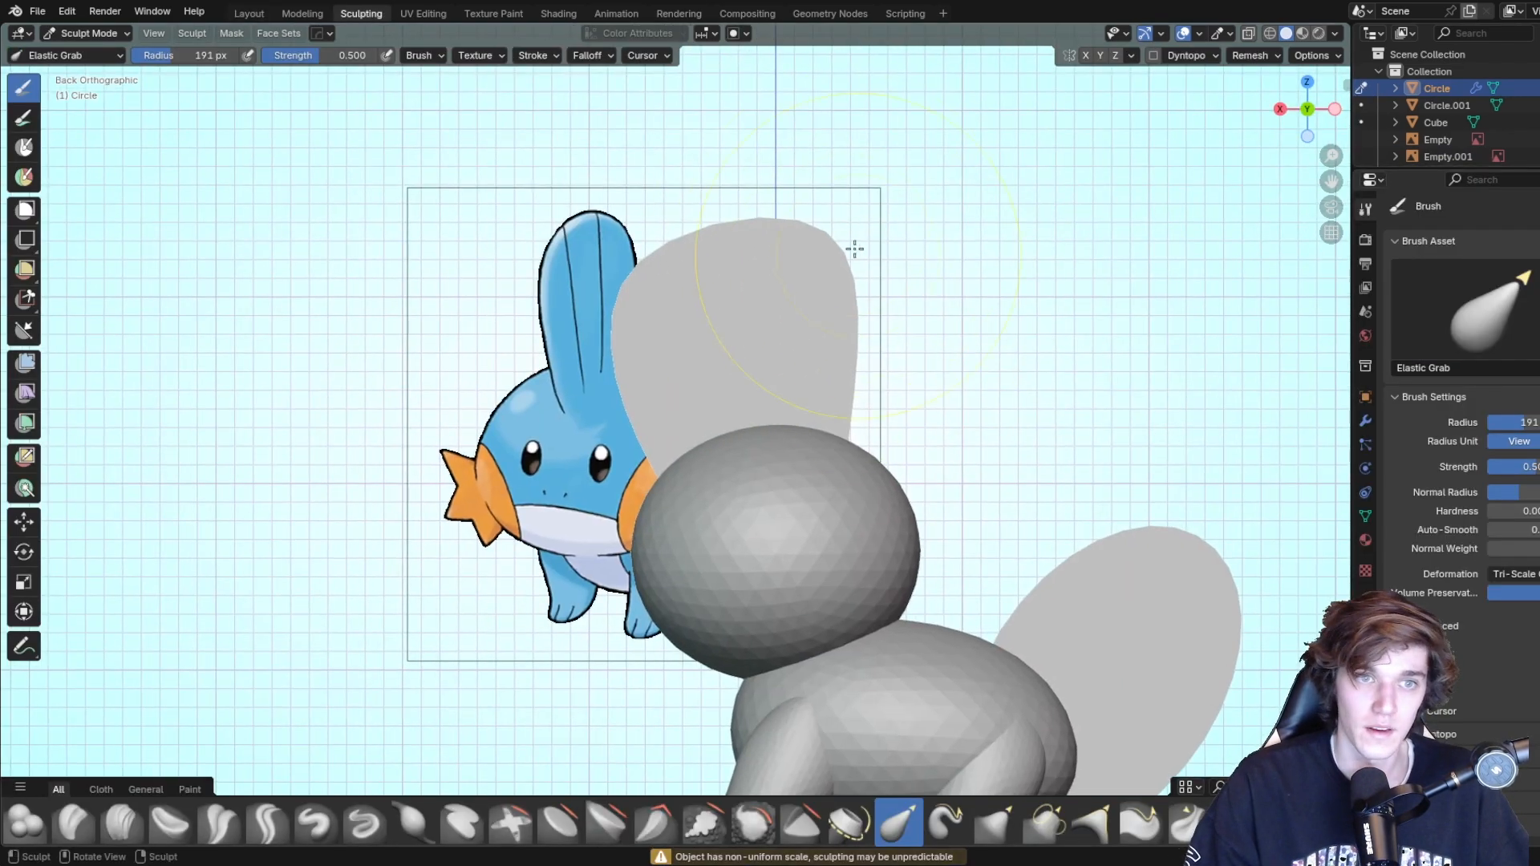
left_click_drag(842, 251, 802, 281)
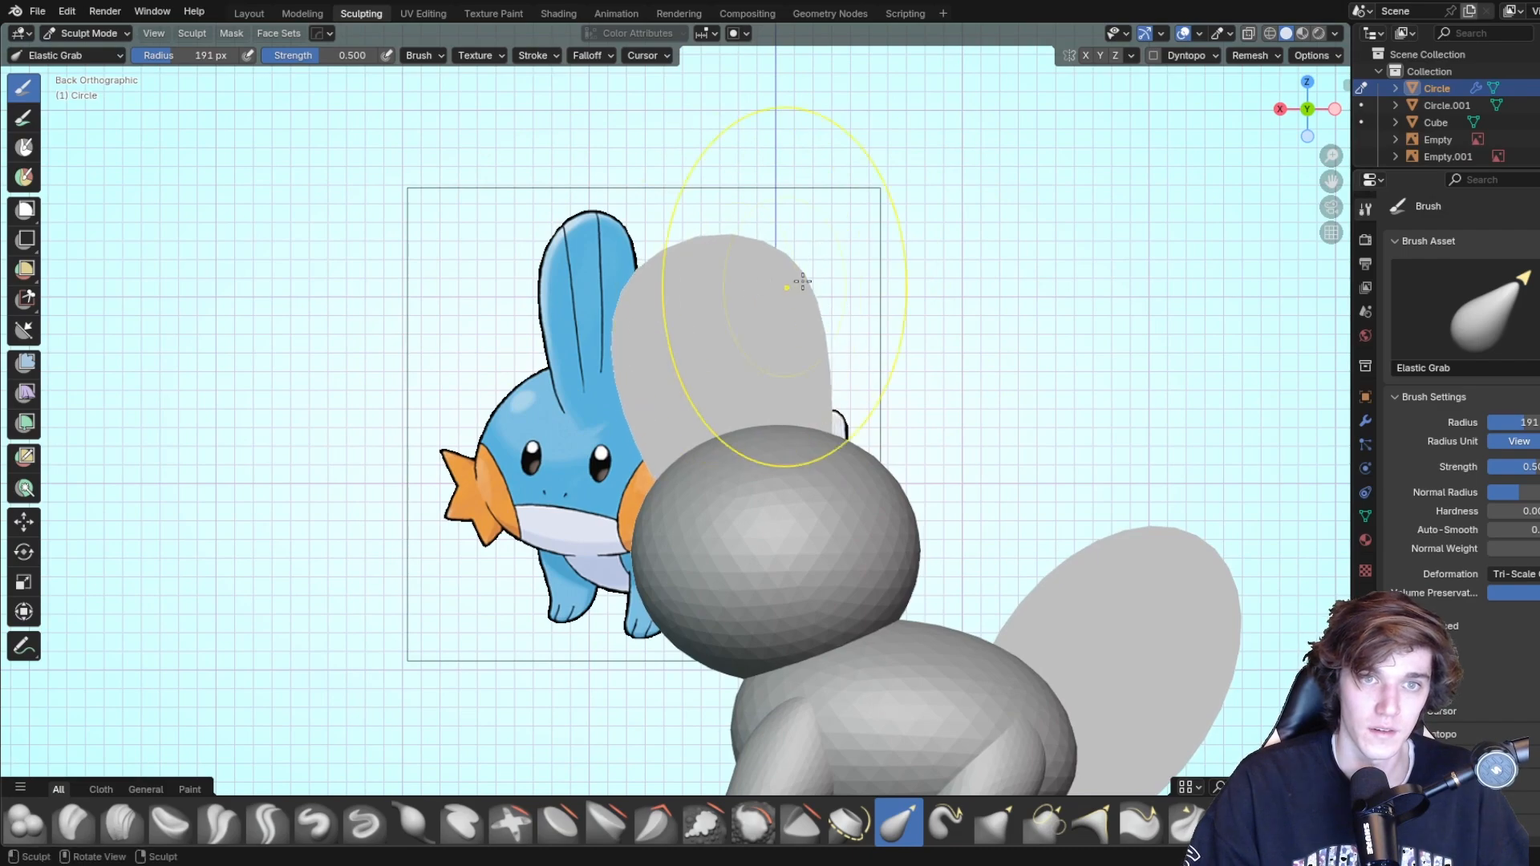
left_click_drag(614, 308, 610, 309)
left_click_drag(808, 340, 818, 340)
left_click_drag(623, 388, 613, 390)
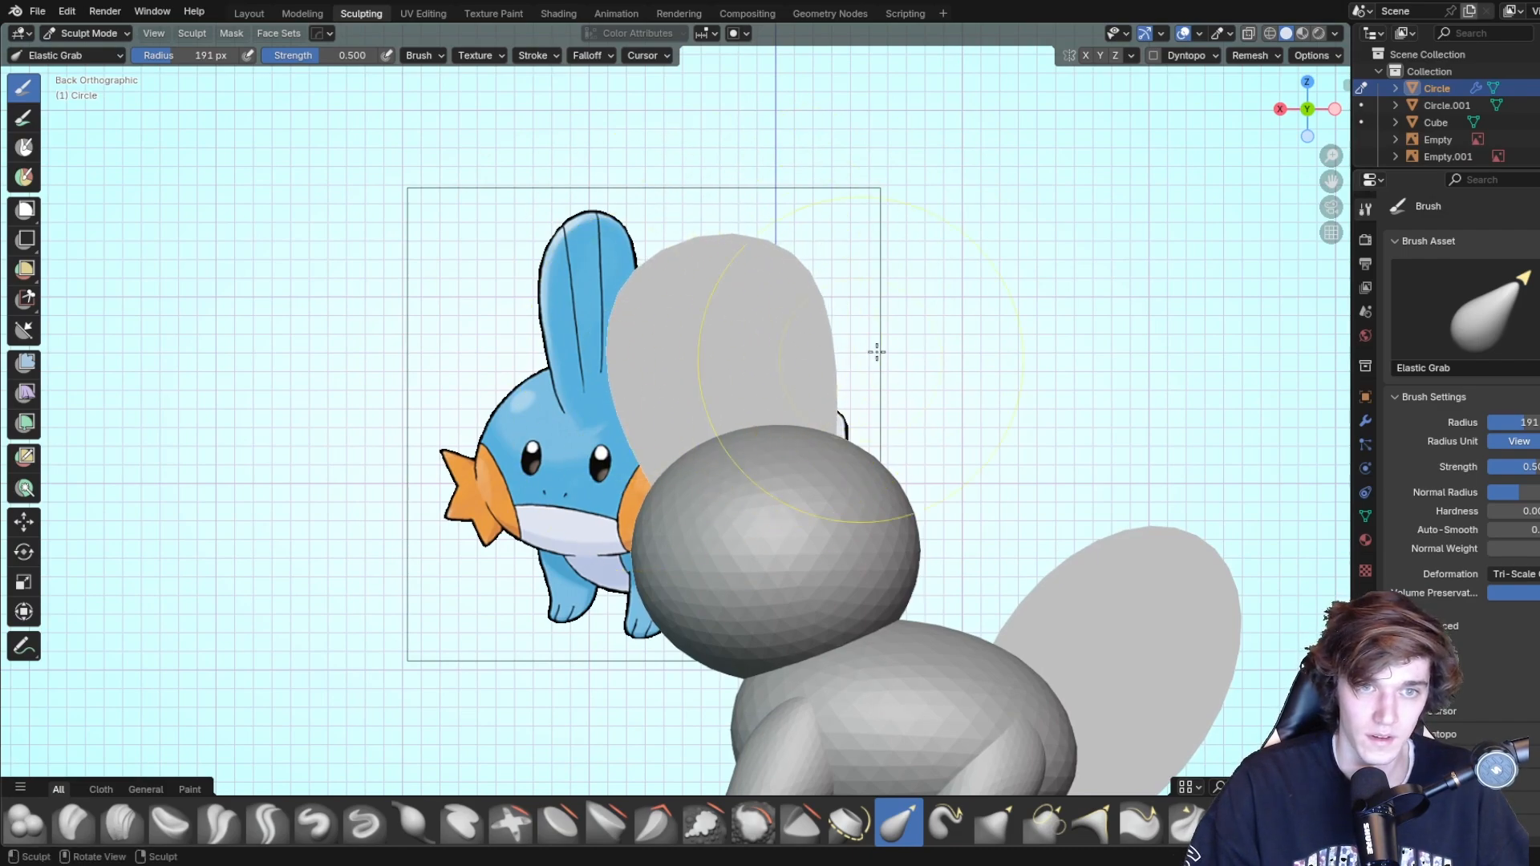
Return to the Layout workspace and make the flat tail fin disc the active object.
left_click(254, 13)
mouse_move(711, 281)
middle_mouse_down()
mouse_move(866, 268)
mouse_move(848, 638)
middle_mouse_up()
left_click(848, 631)
left_click_drag(759, 532, 878, 592)
middle_click_drag(886, 594, 770, 579)
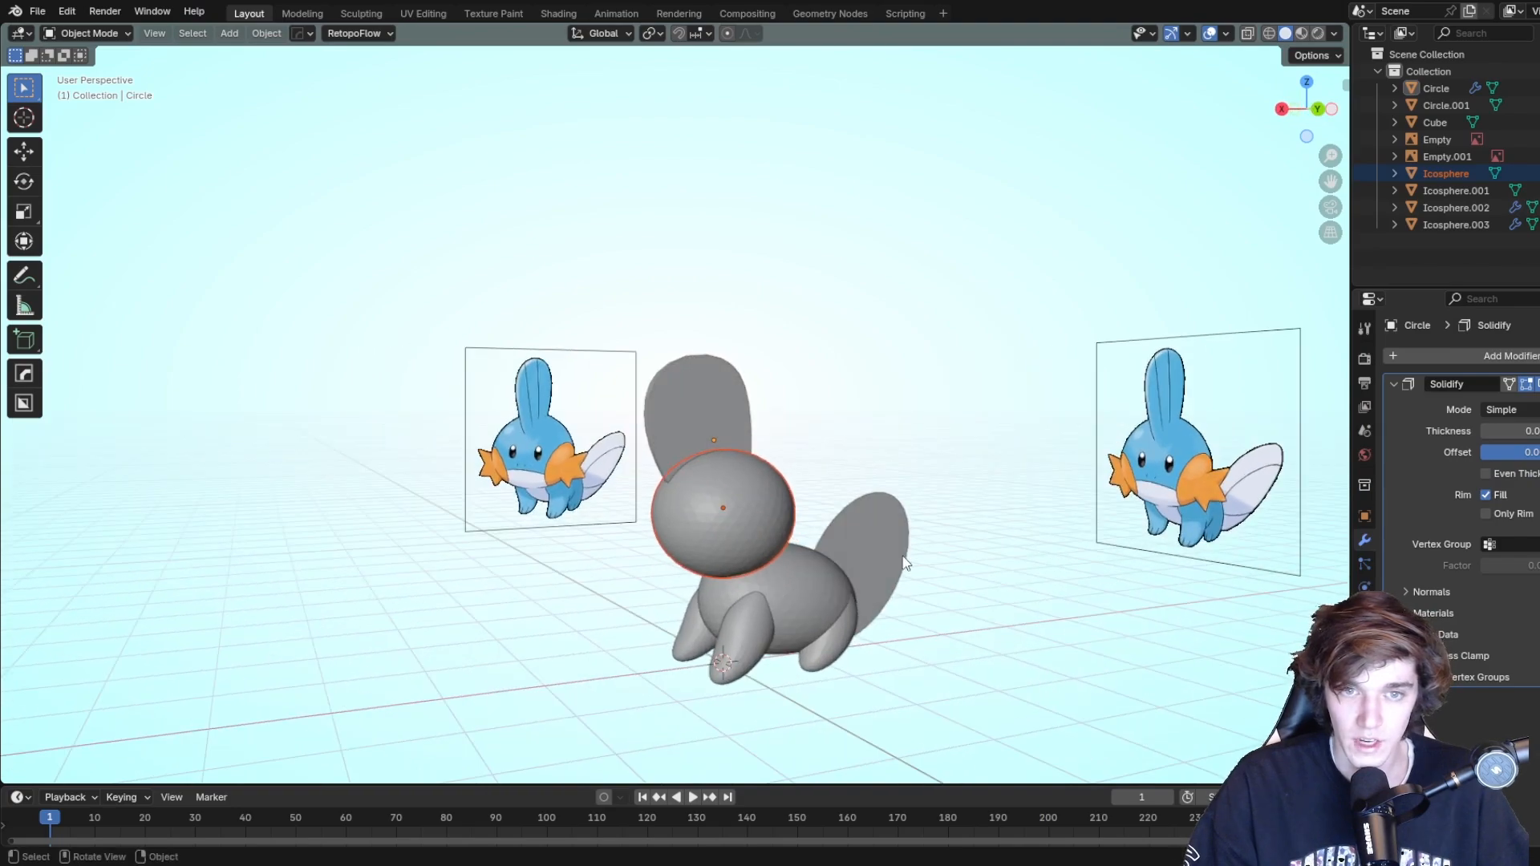
left_click_drag(894, 561, 1012, 587)
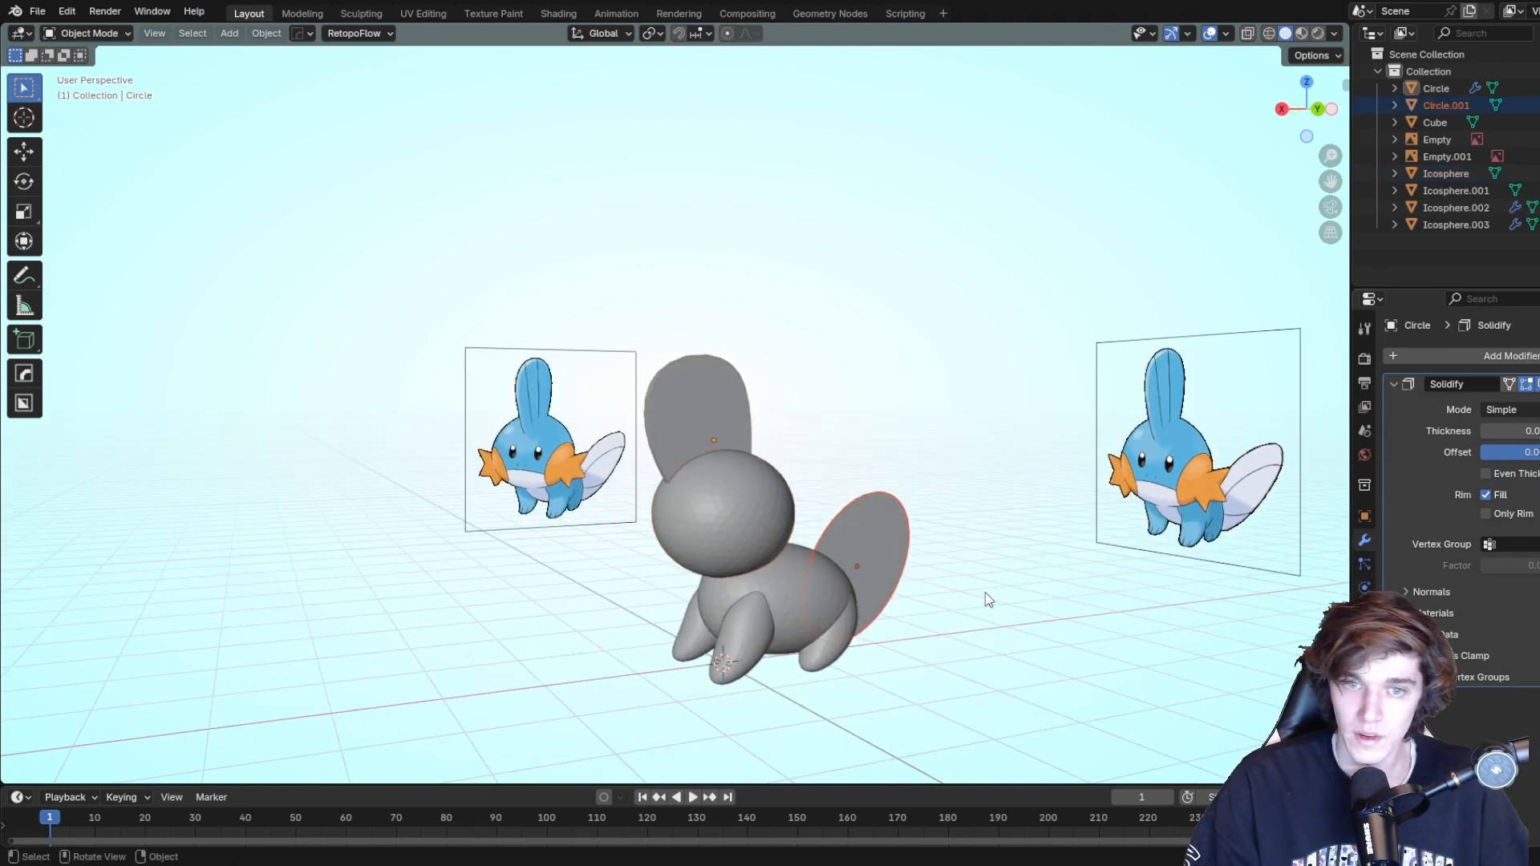
middle_click_drag(986, 595, 968, 646)
left_click(968, 647)
left_click(902, 566)
middle_click_drag(1045, 436, 869, 377)
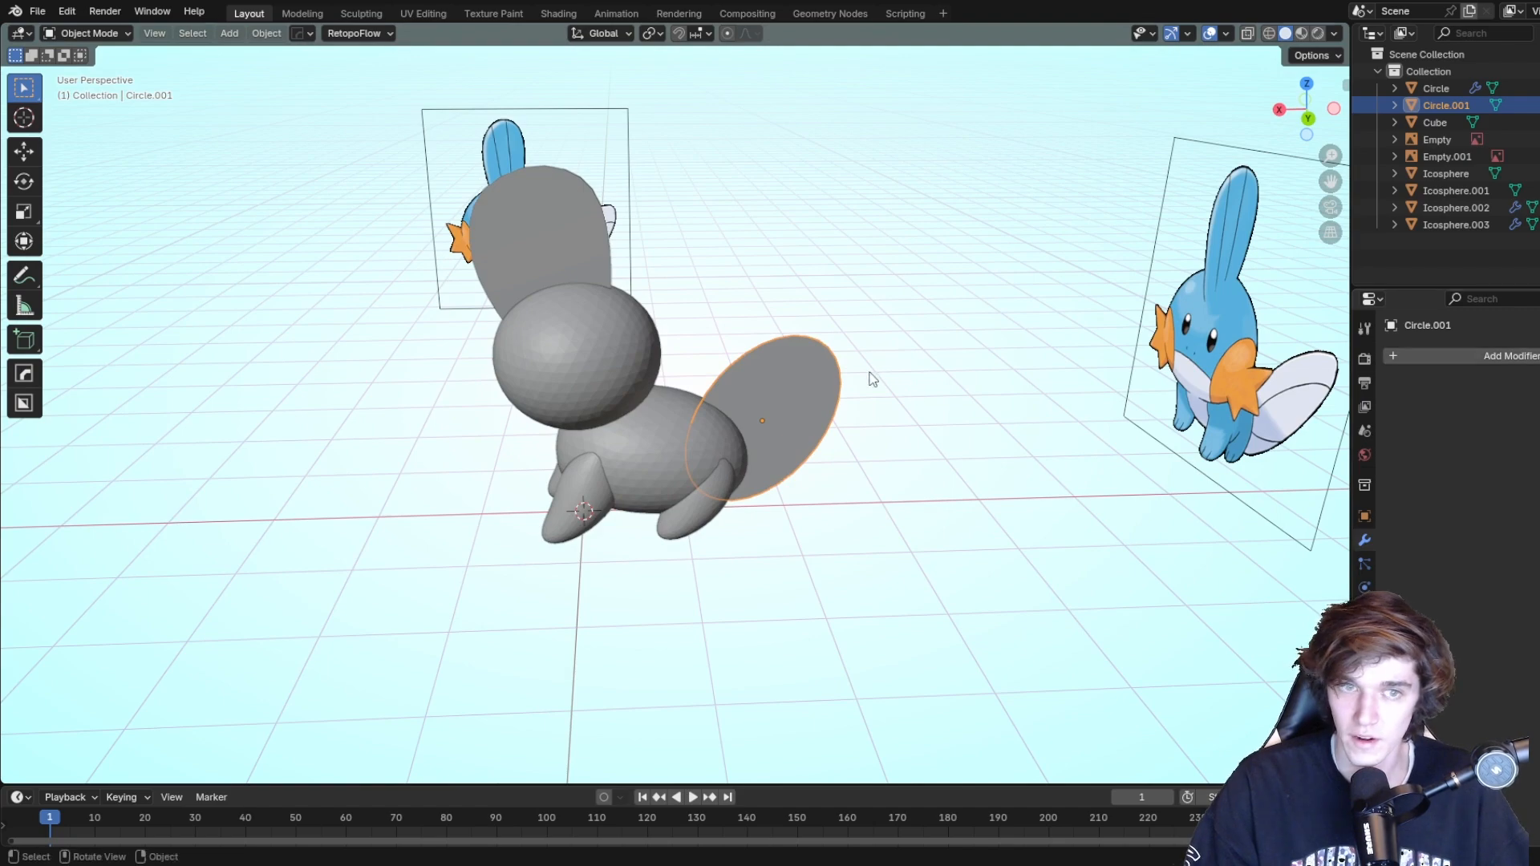
Add a Solidify modifier to the tail fin disc.
left_click(1408, 355)
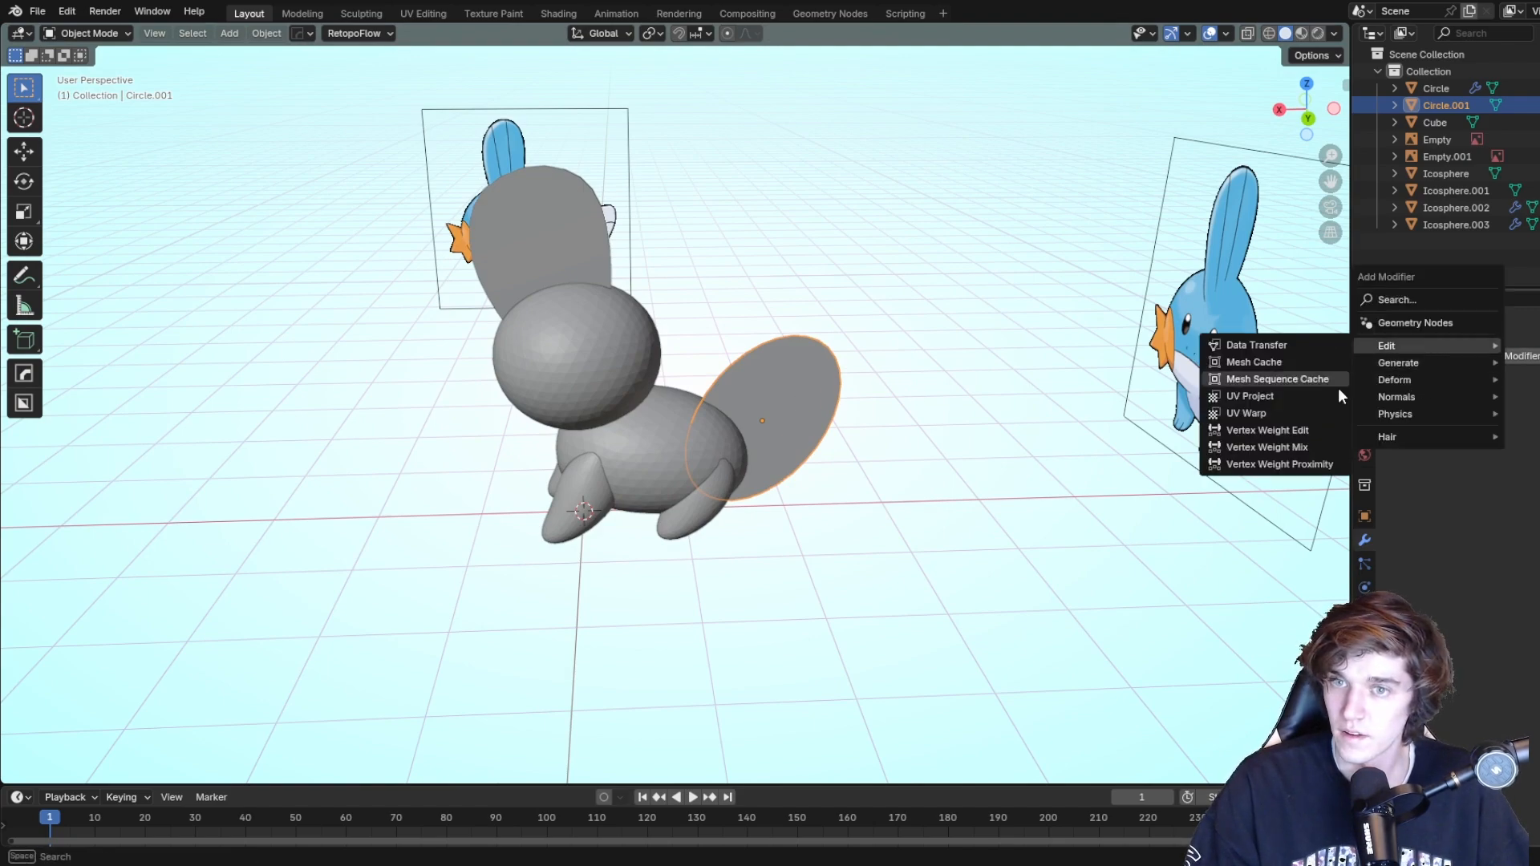
left_click(550, 239)
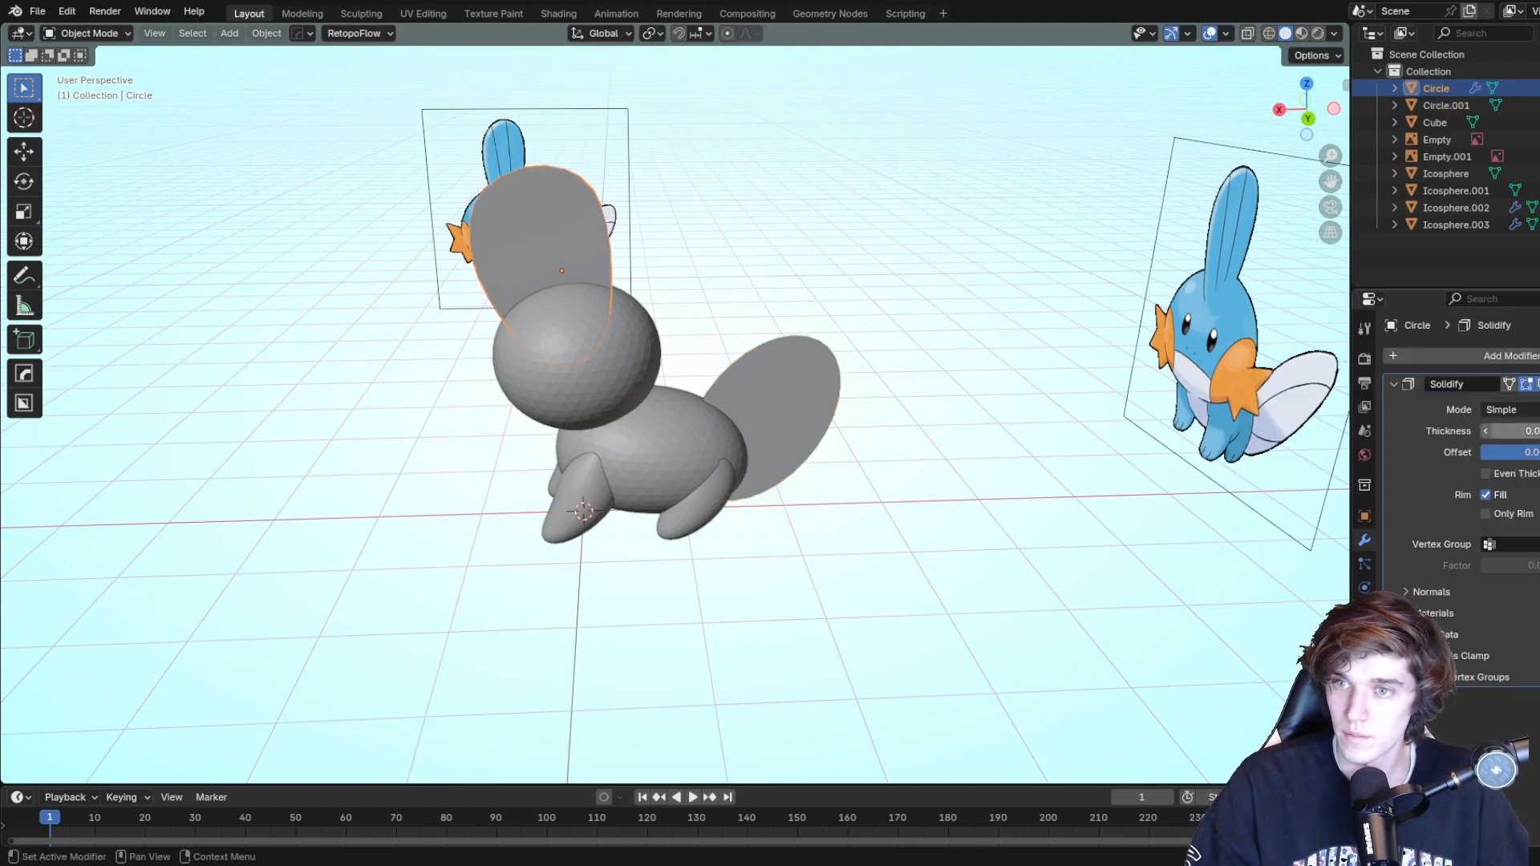
left_click(810, 393)
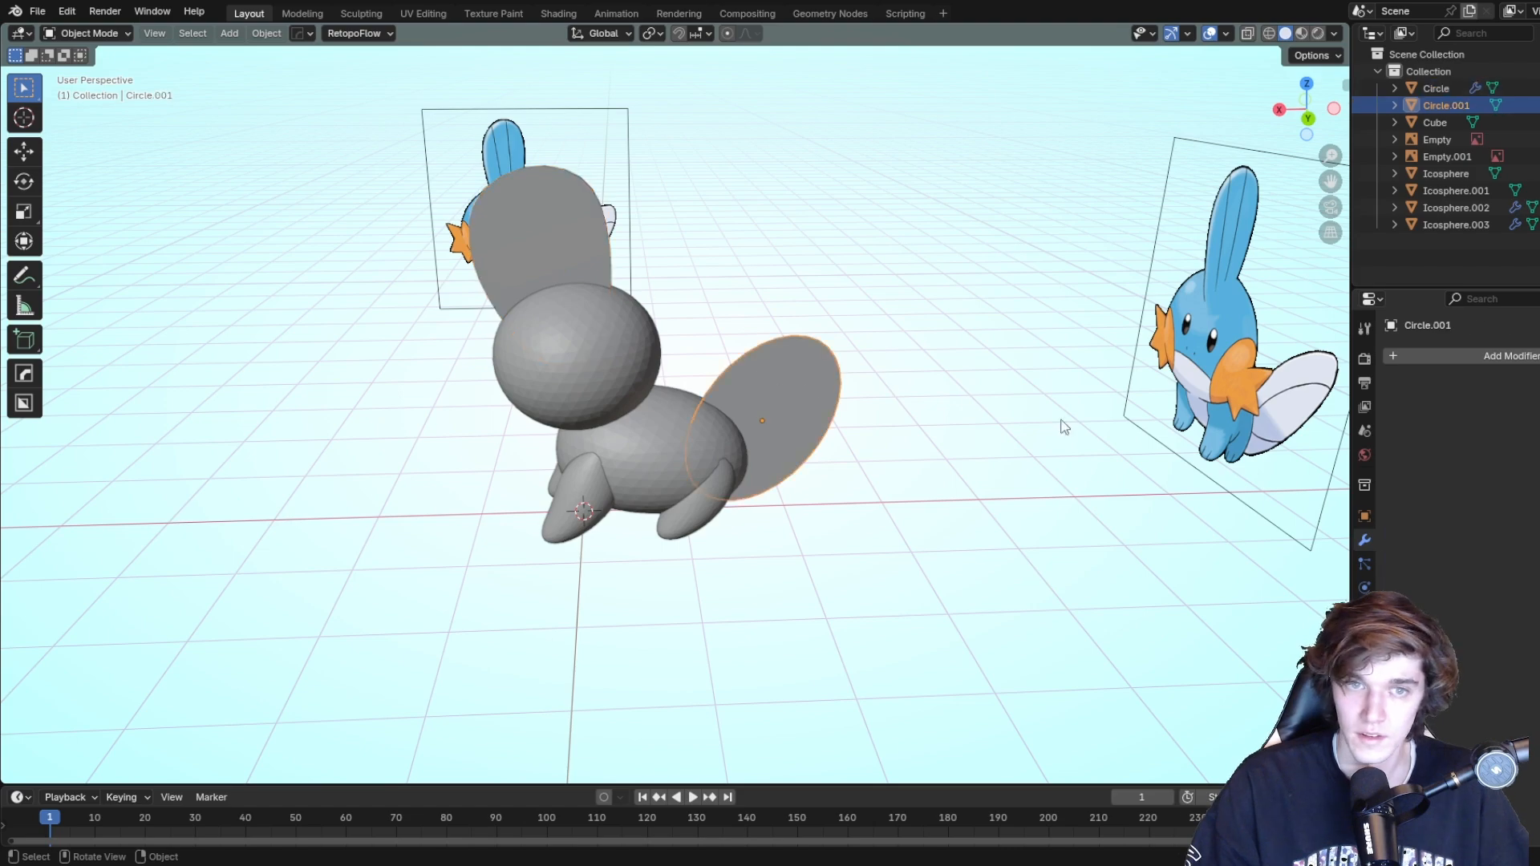
left_click(1499, 356)
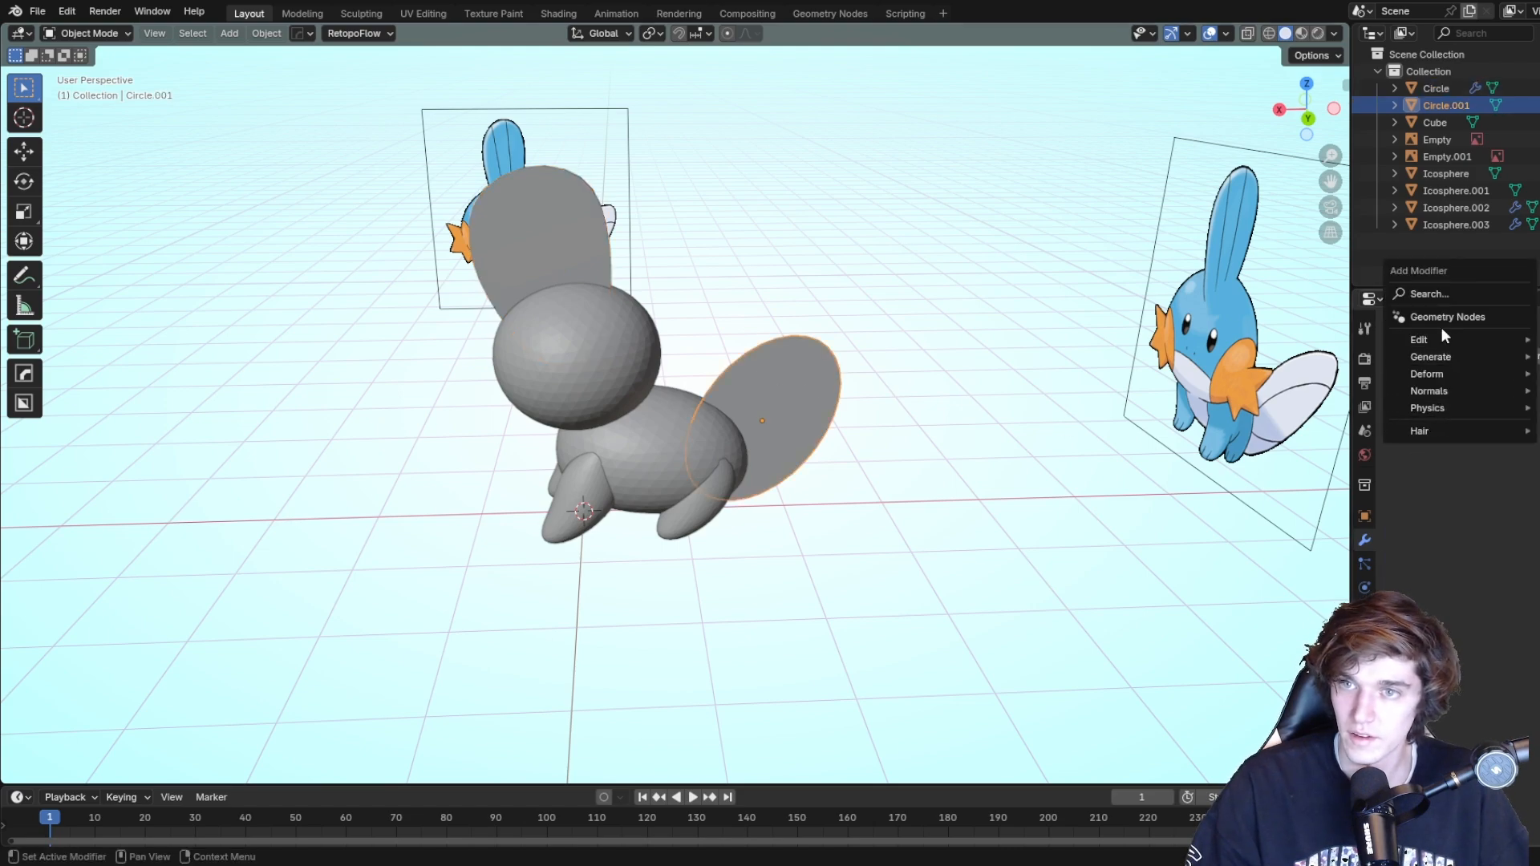
mouse_move(1436, 357)
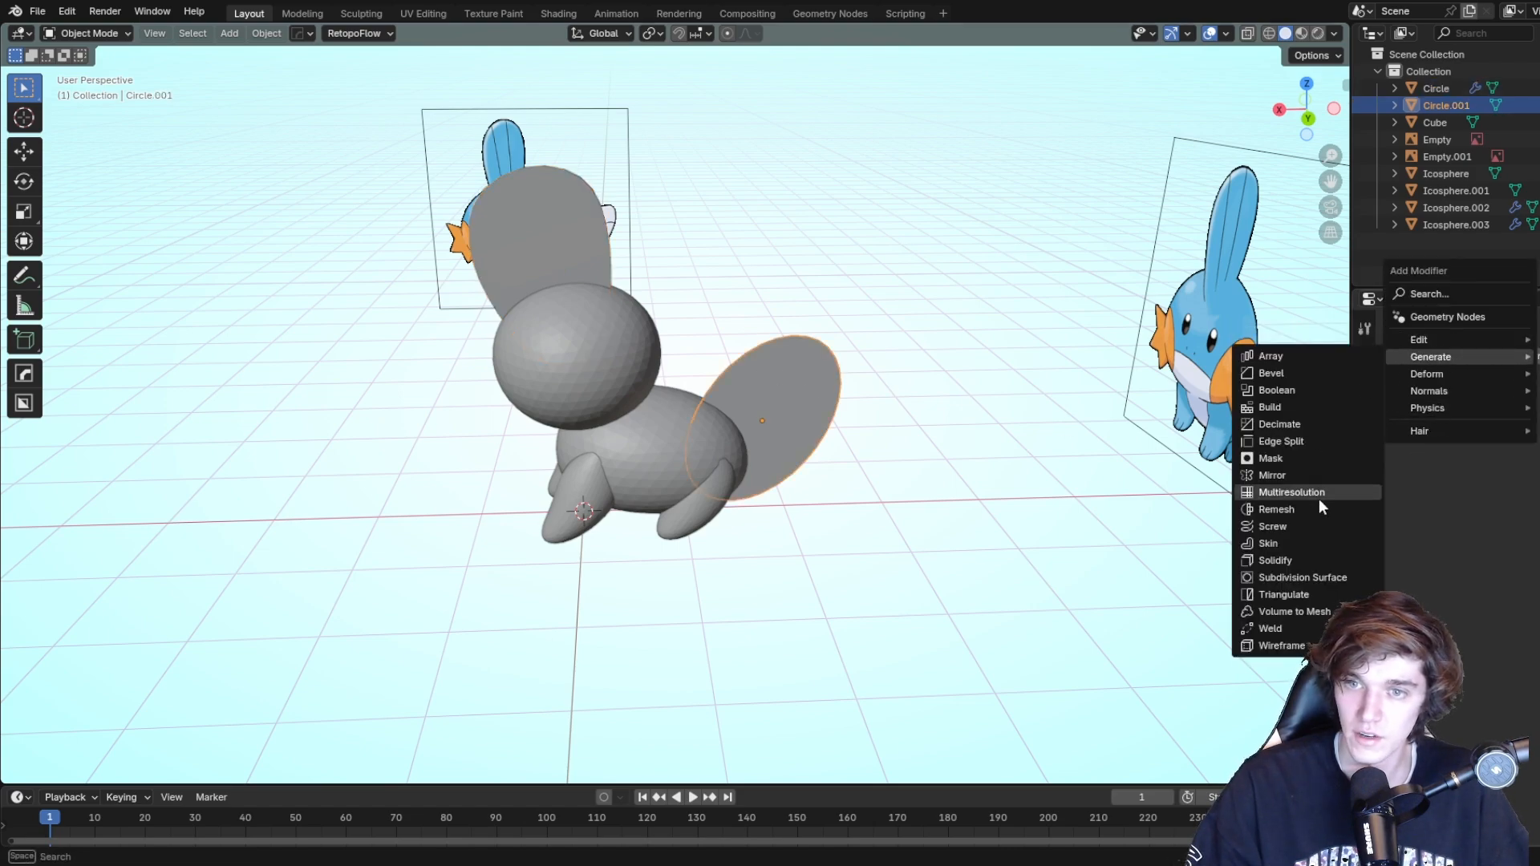
left_click(1296, 560)
Increase the thickness of the tail fin's Solidify modifier and set its offset to 0.
left_click(1502, 430)
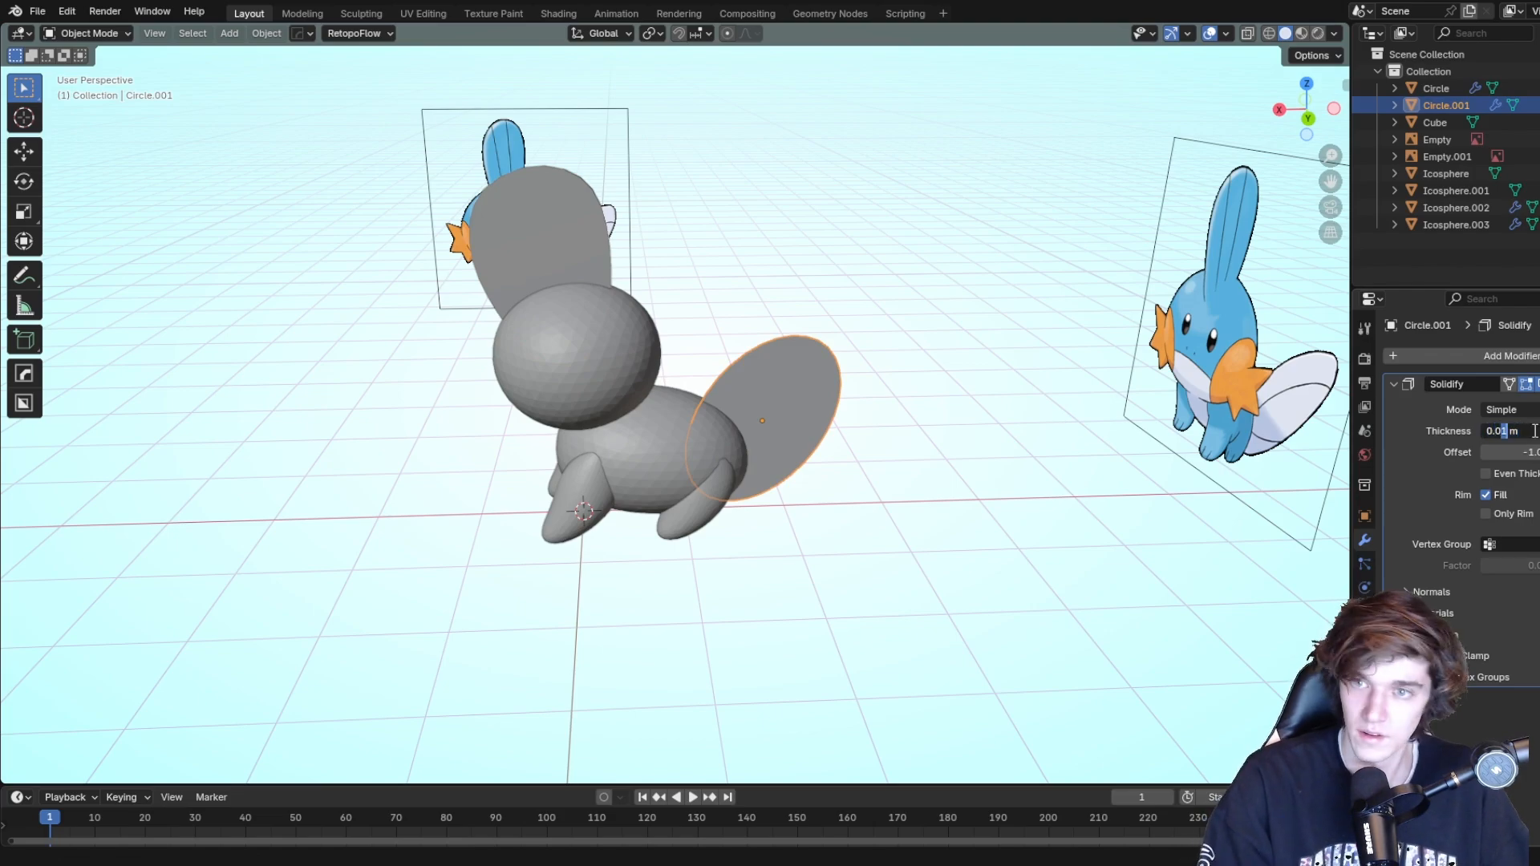
key("Return")
middle_click_drag(837, 502, 1058, 481)
left_click(1536, 454)
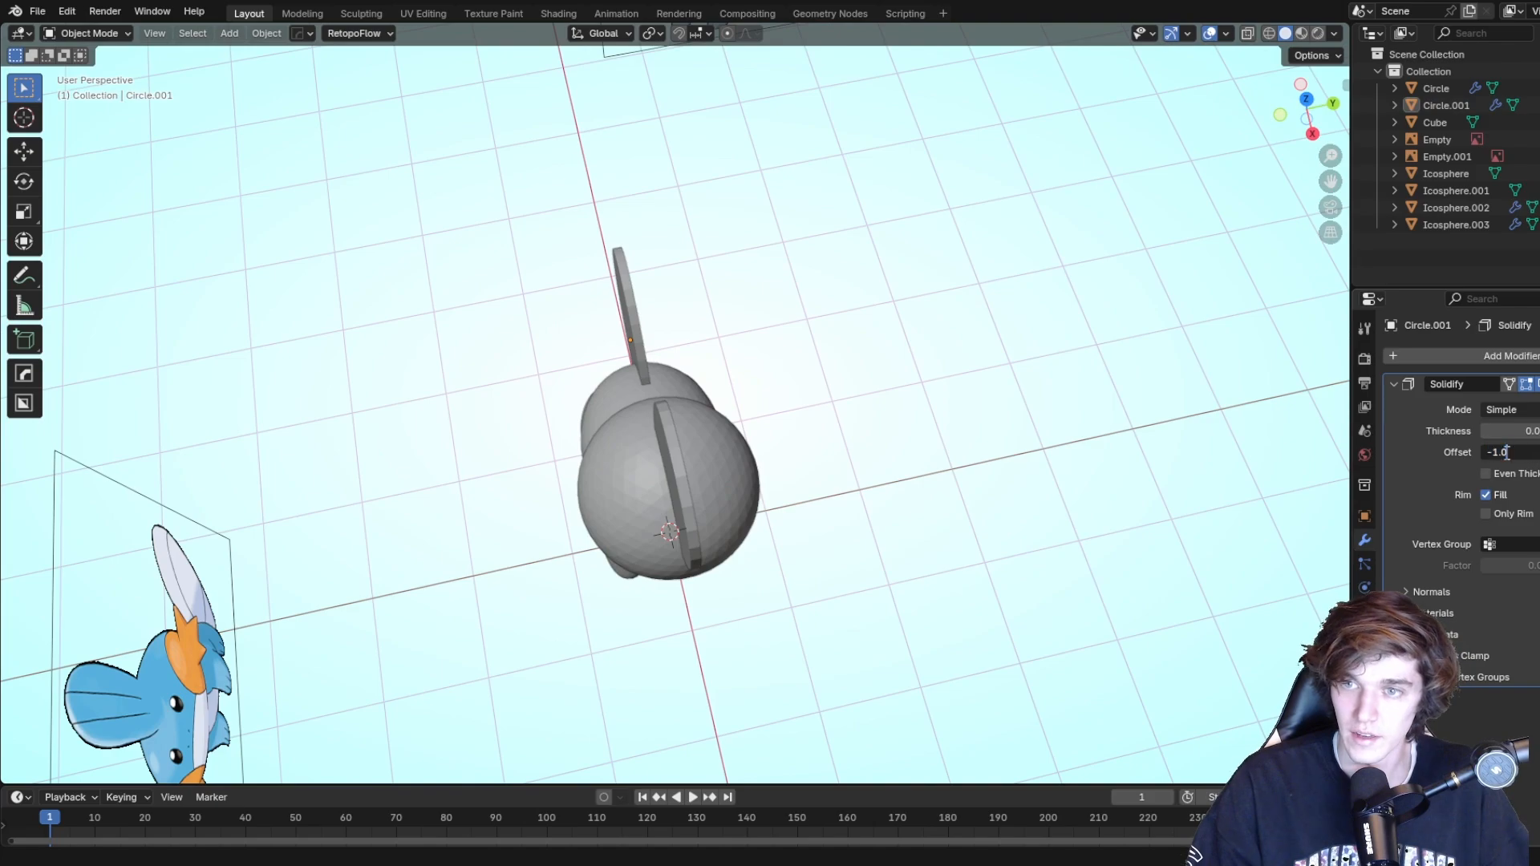
type("0")
key("Return")
middle_click_drag(858, 369, 1012, 543)
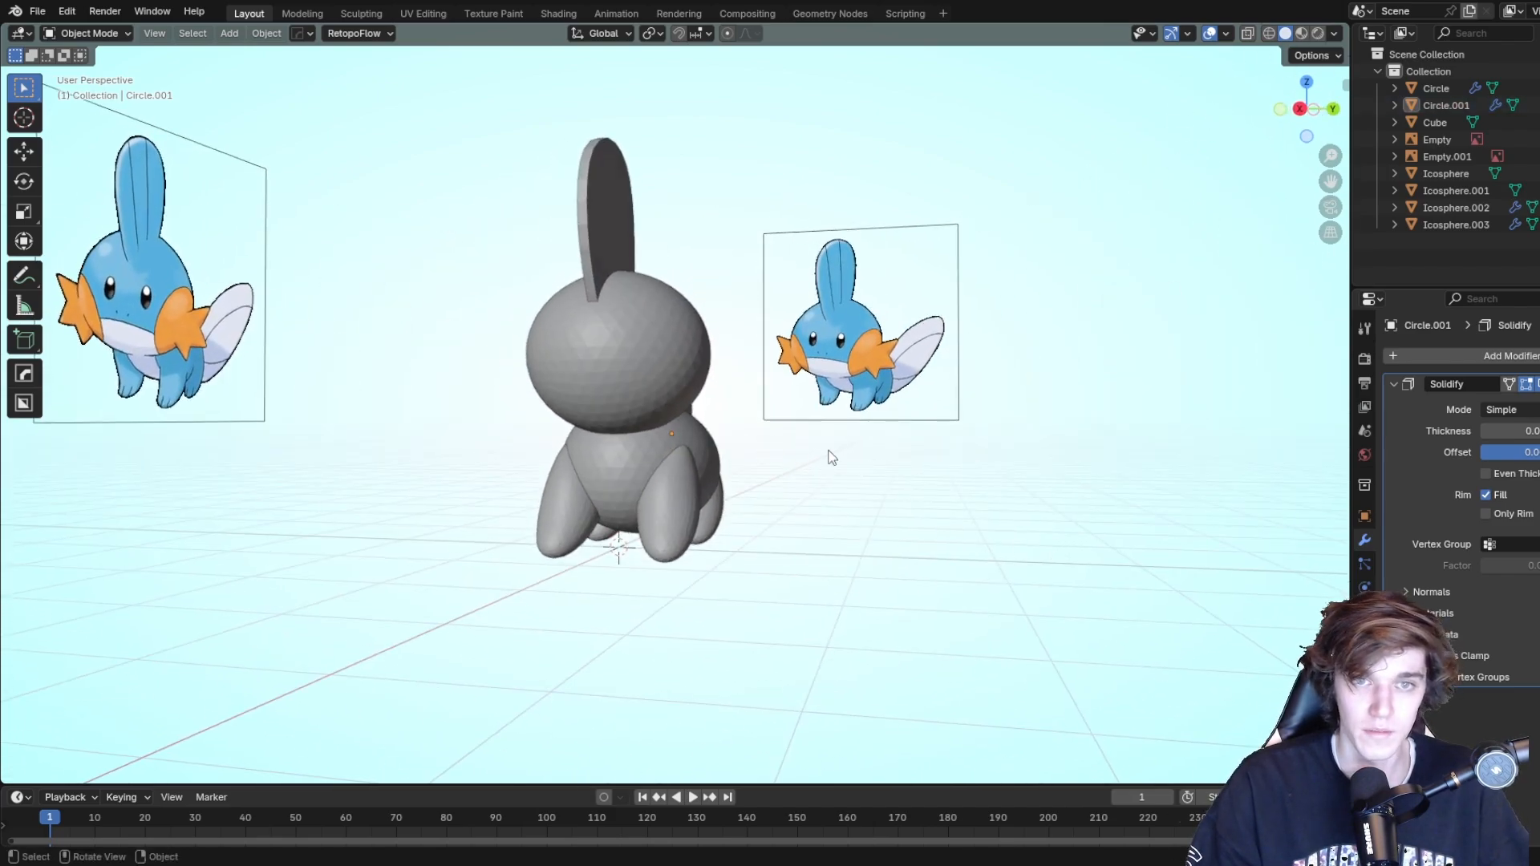
middle_click_drag(831, 457, 873, 462)
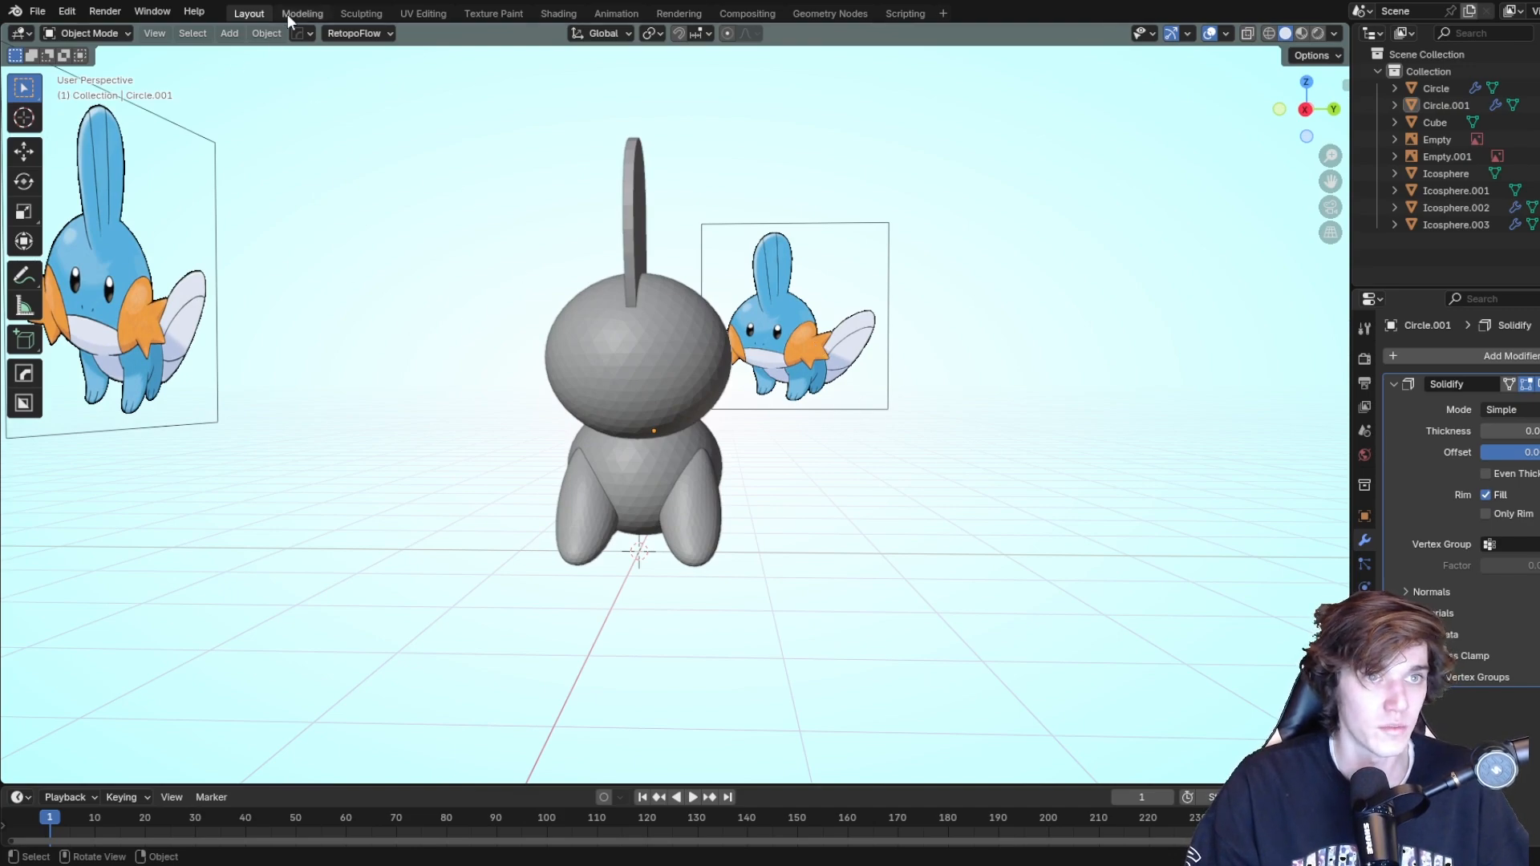
From the right orthographic view, add a mesh cone and rotate it -90° about X so its tip points along positive Y.
key("Delete")
key("KP_3")
left_click(231, 34)
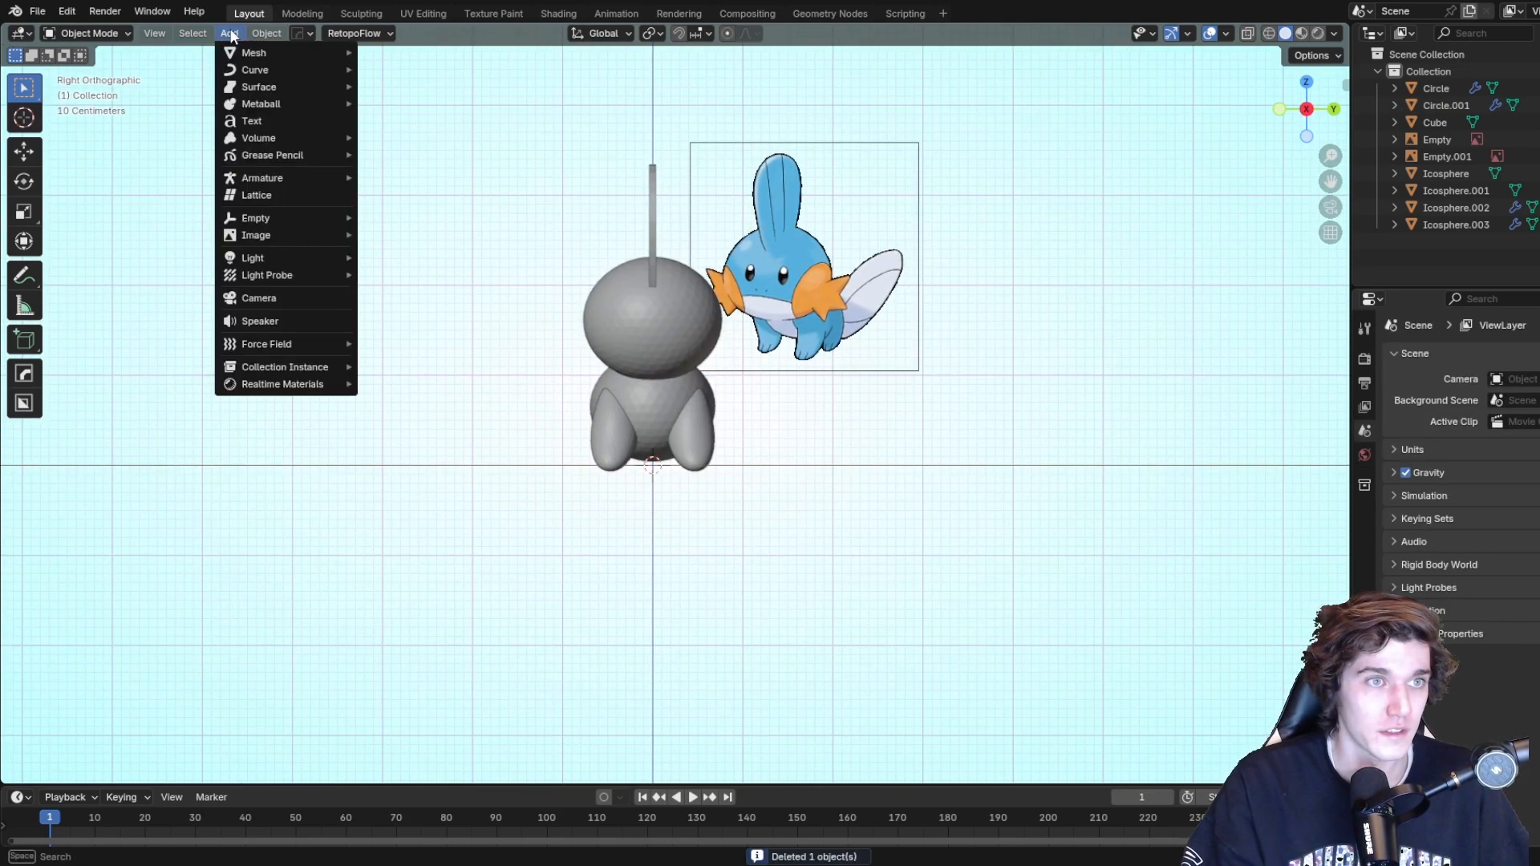
mouse_move(302, 61)
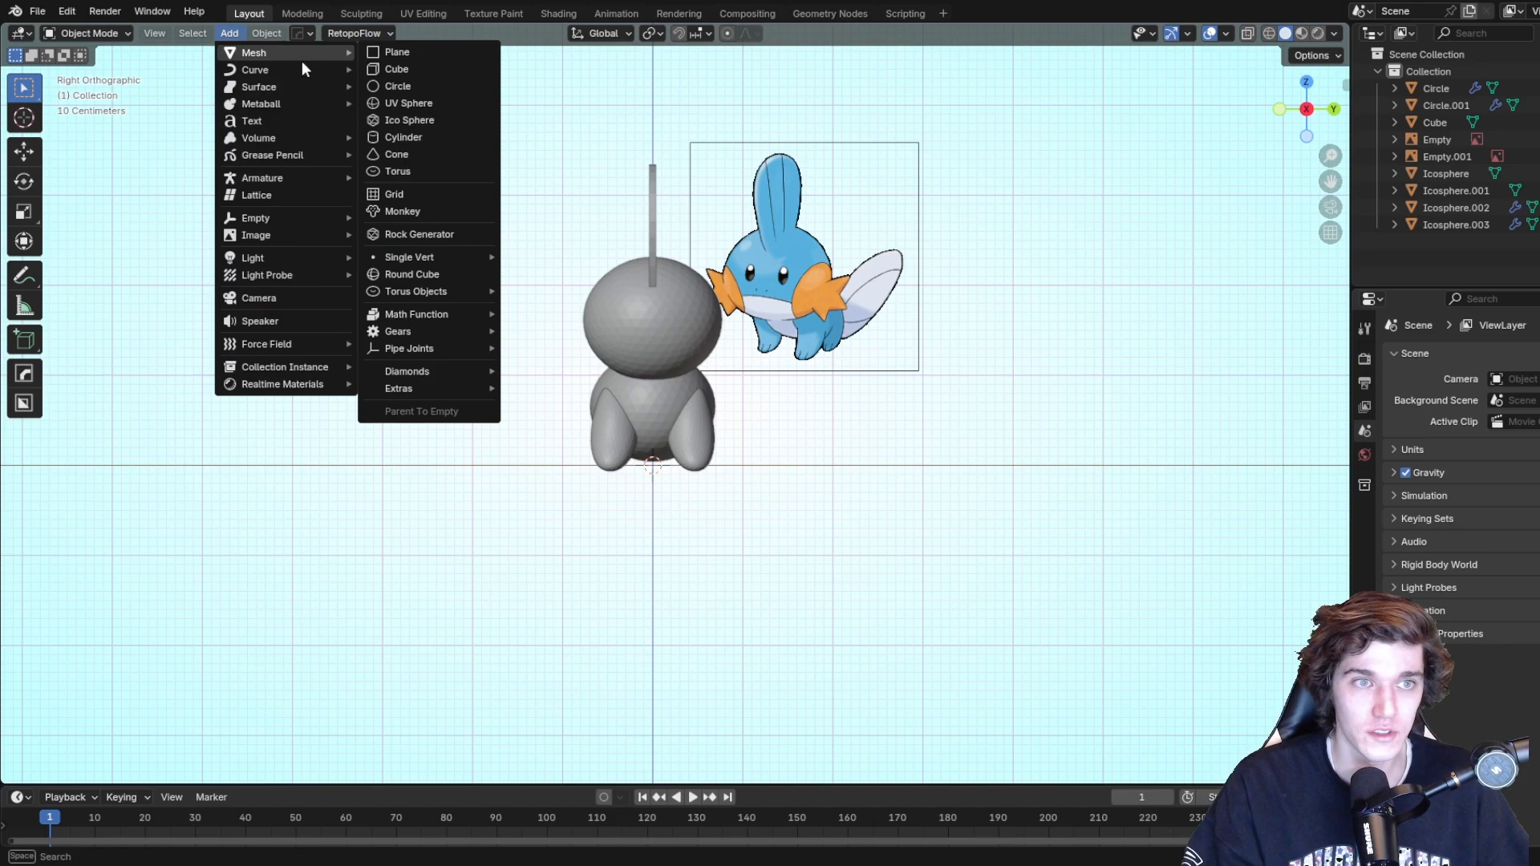
left_click(393, 155)
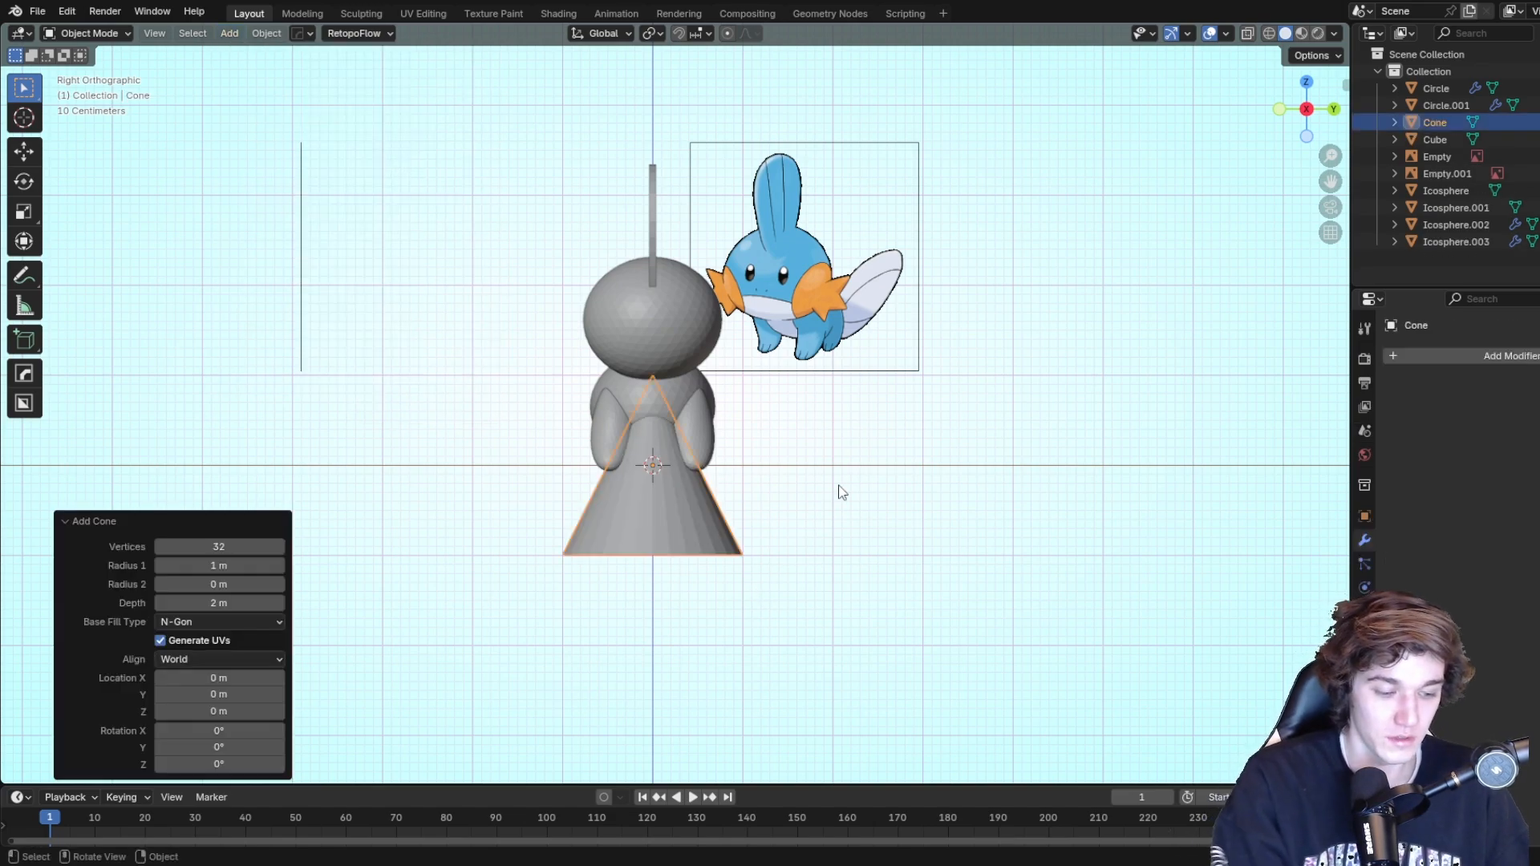
type("rx90")
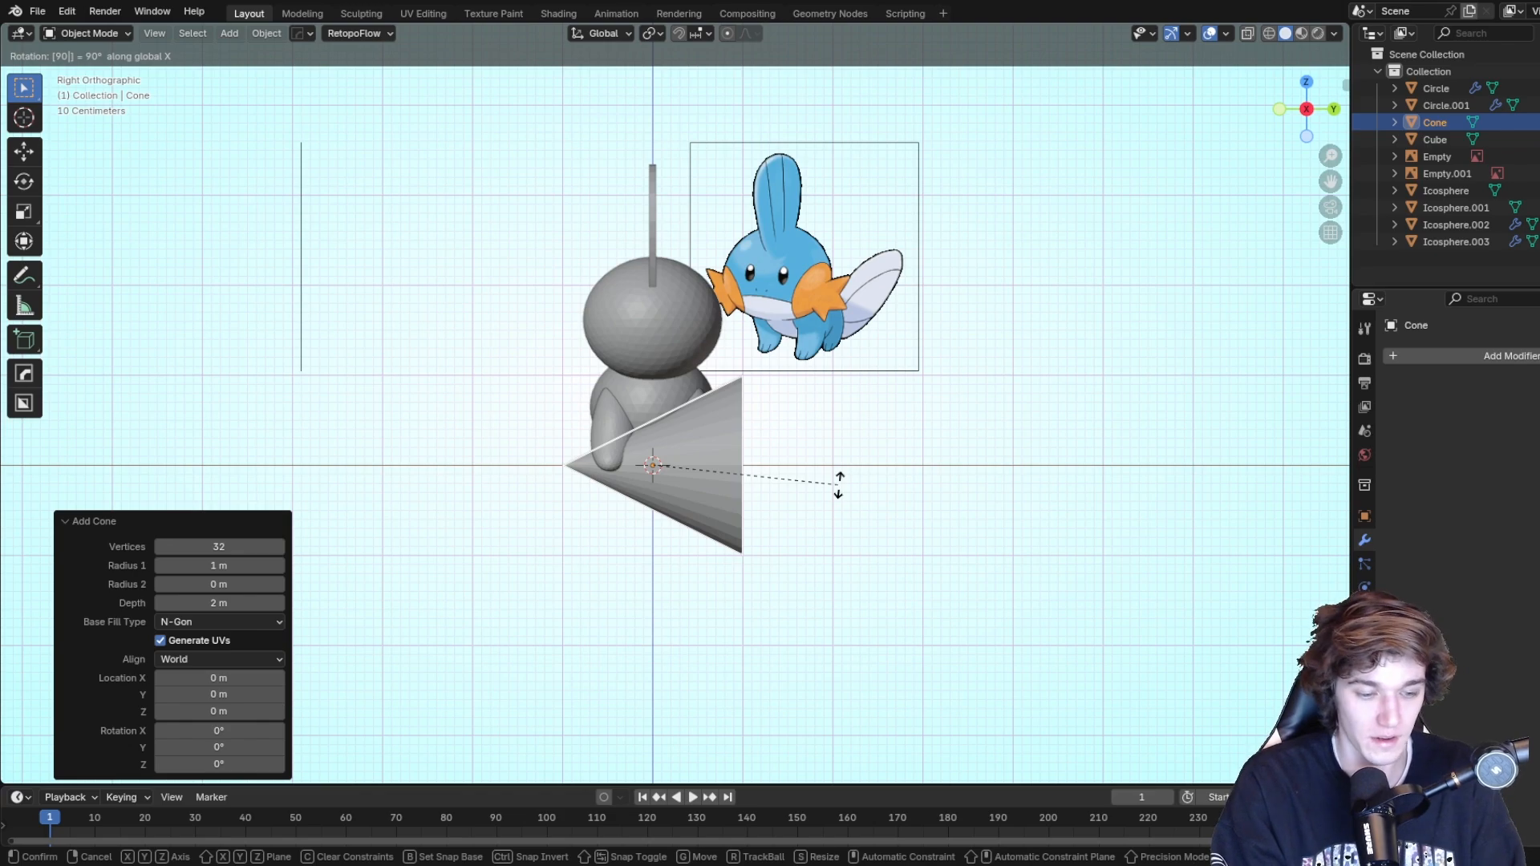
key("minus")
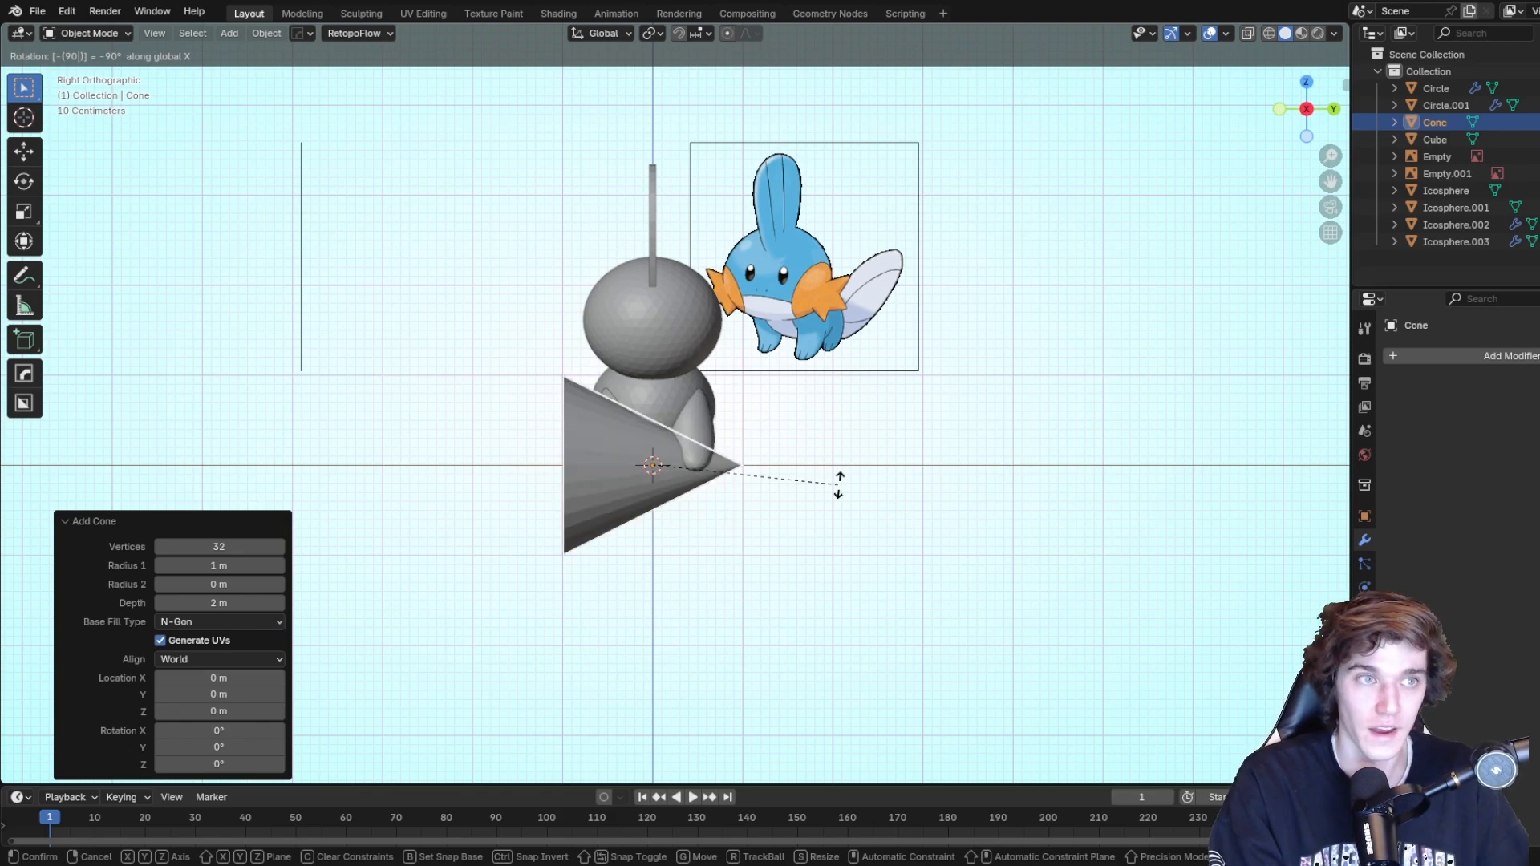
key("Return")
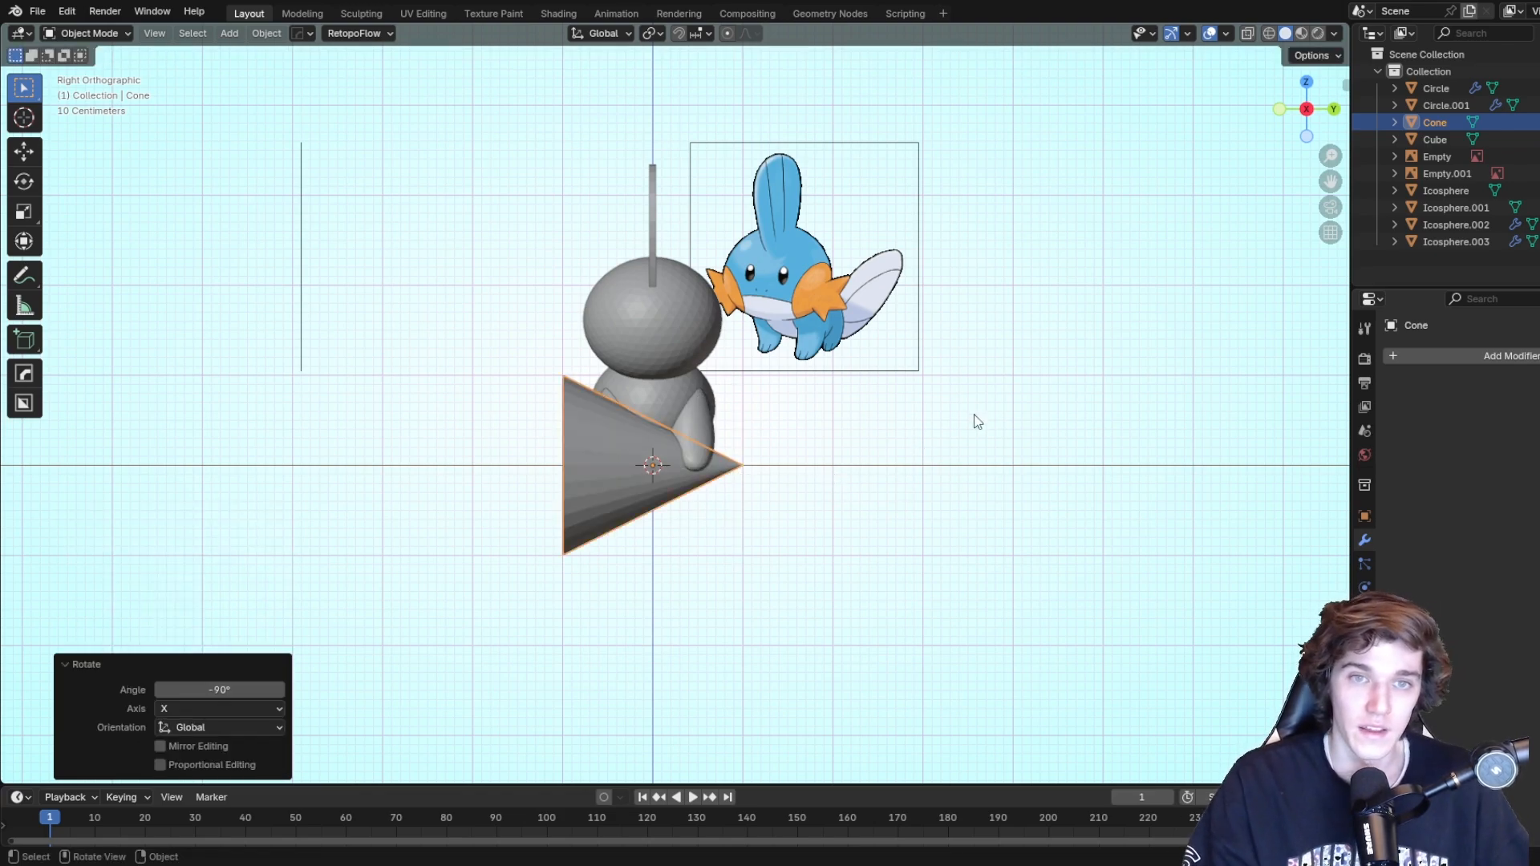
Scale the cone to 0.403 and move it about 0.86 m along Y and 1.59 m along Z, against the head's side.
key("s")
left_click(784, 444)
key("g")
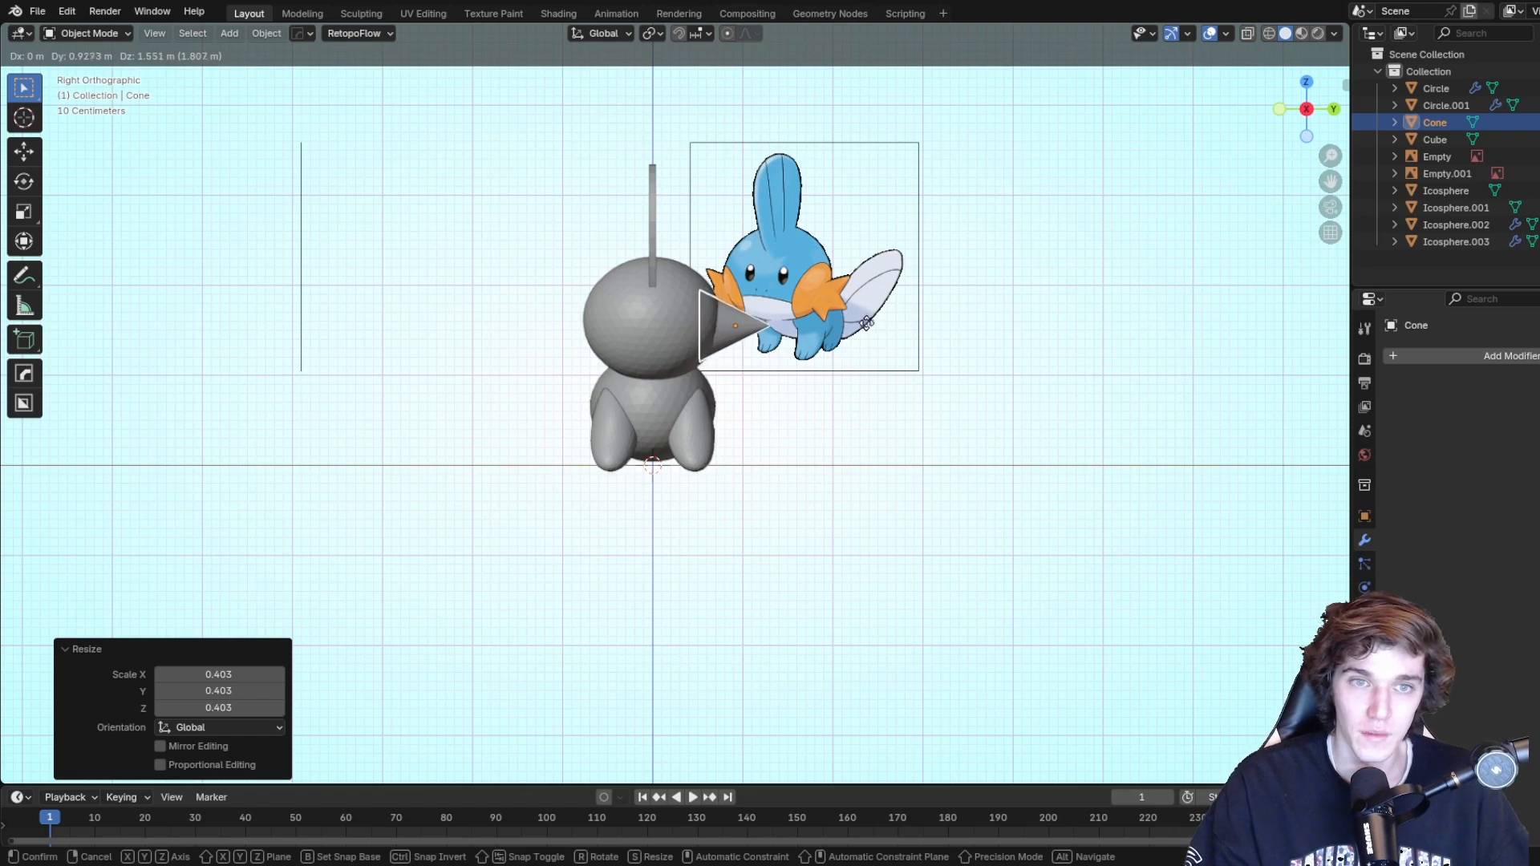
left_click(862, 319)
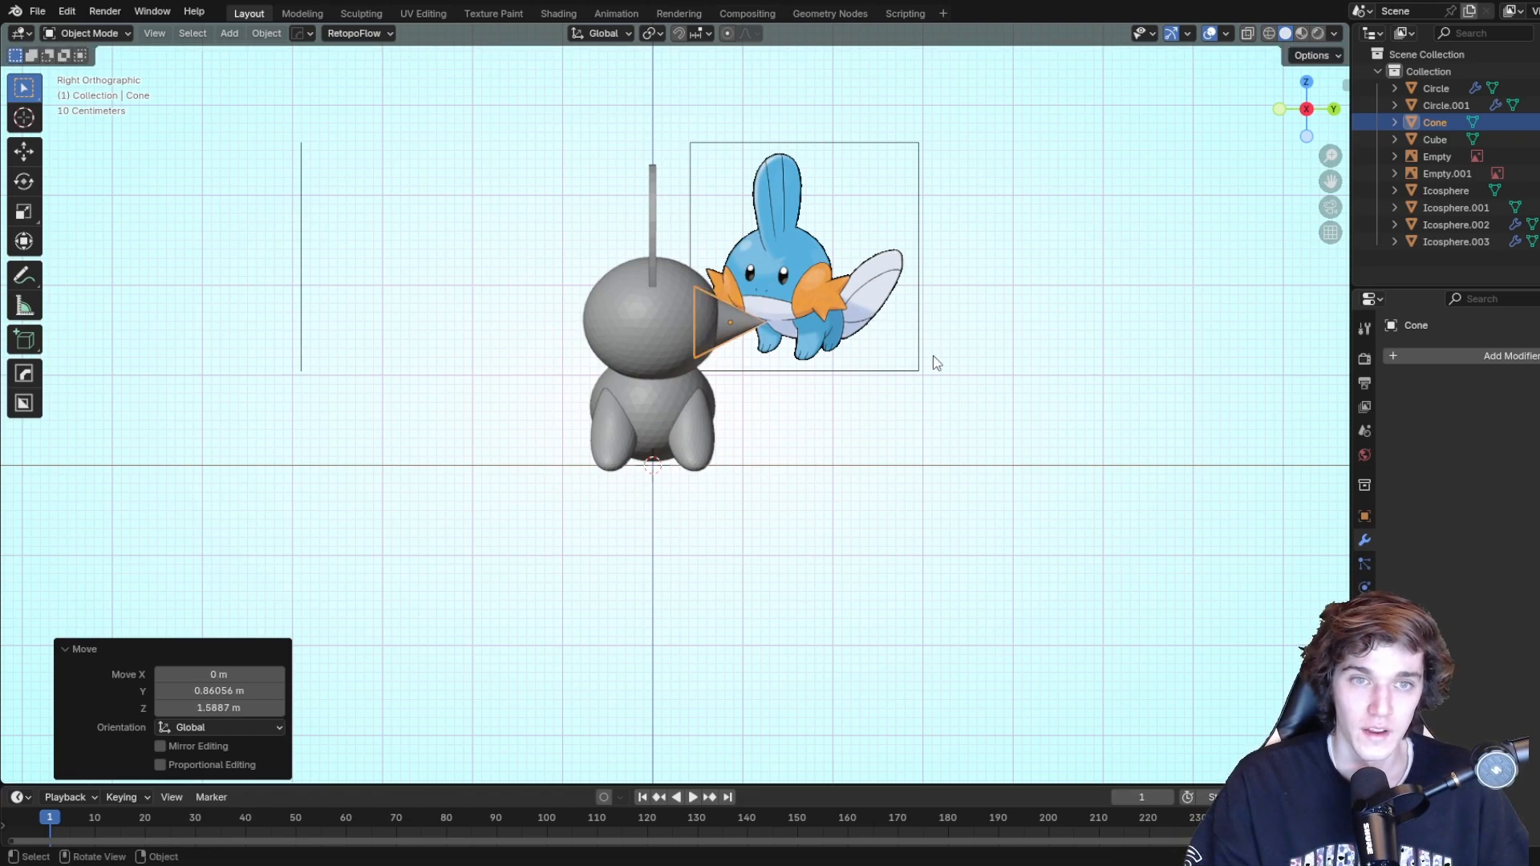
Scale the cheek cone to about 0.96 along its local Z axis and flatten it to about 0.66 along X.
scroll(932, 354, "up", 4)
middle_click_drag(945, 341, 886, 447, "shift")
key("s")
key("z")
key("z")
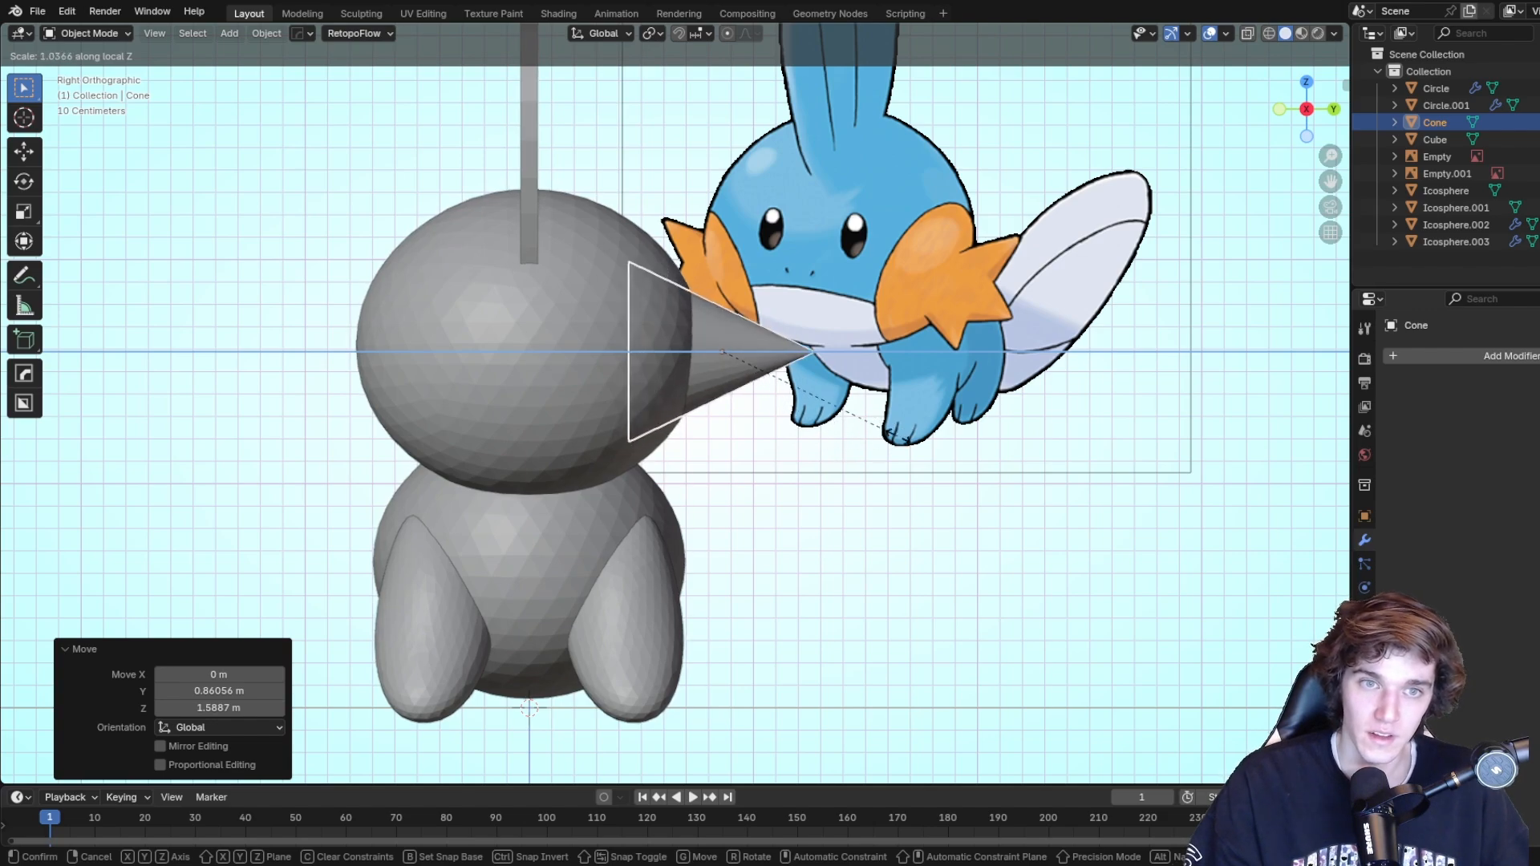
left_click(876, 435)
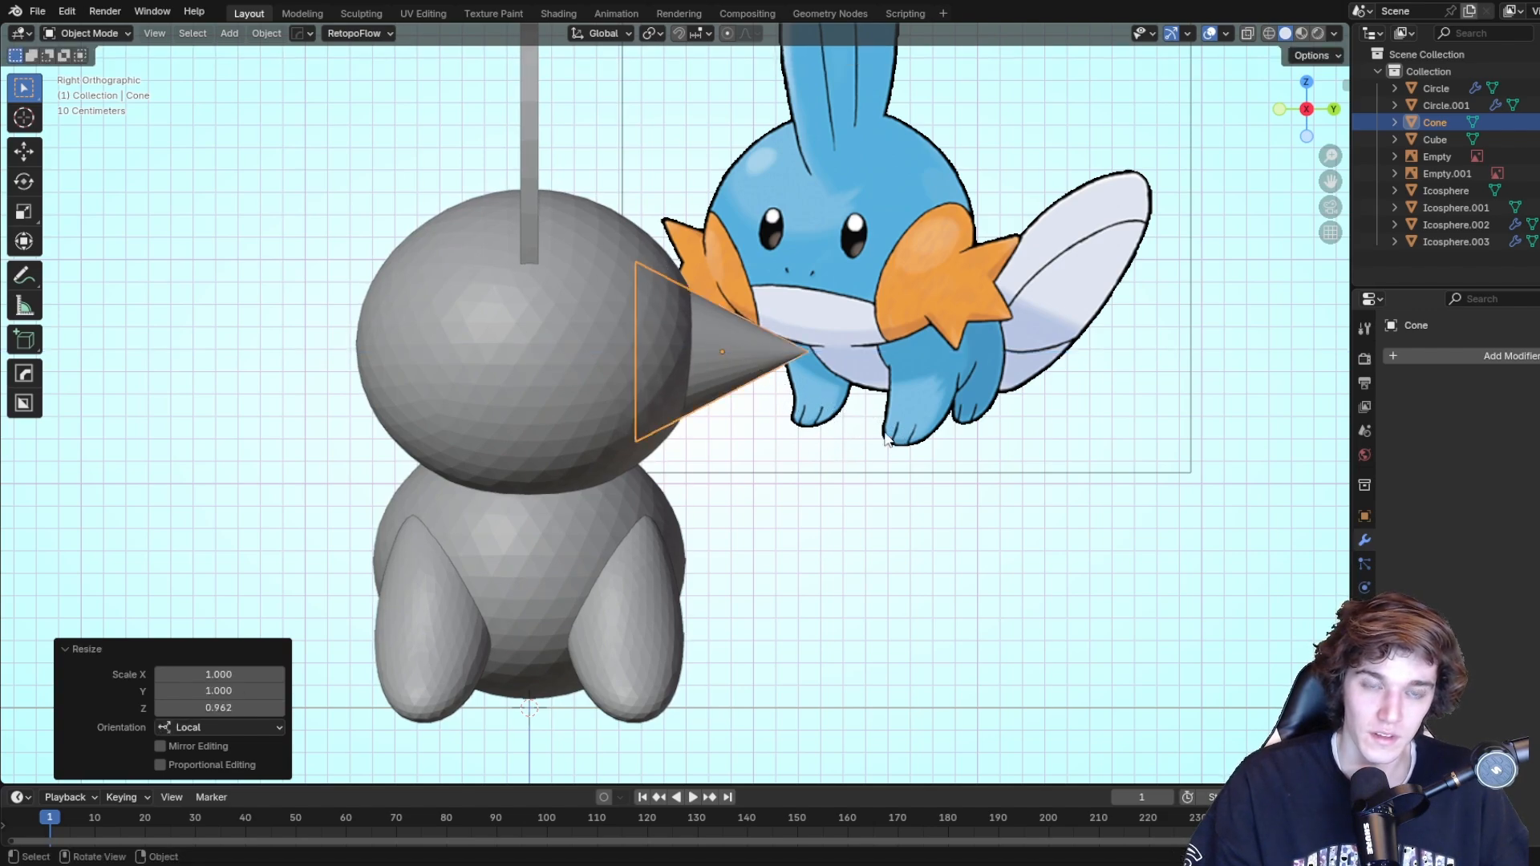
middle_click_drag(876, 435, 674, 382)
key("s")
key("x")
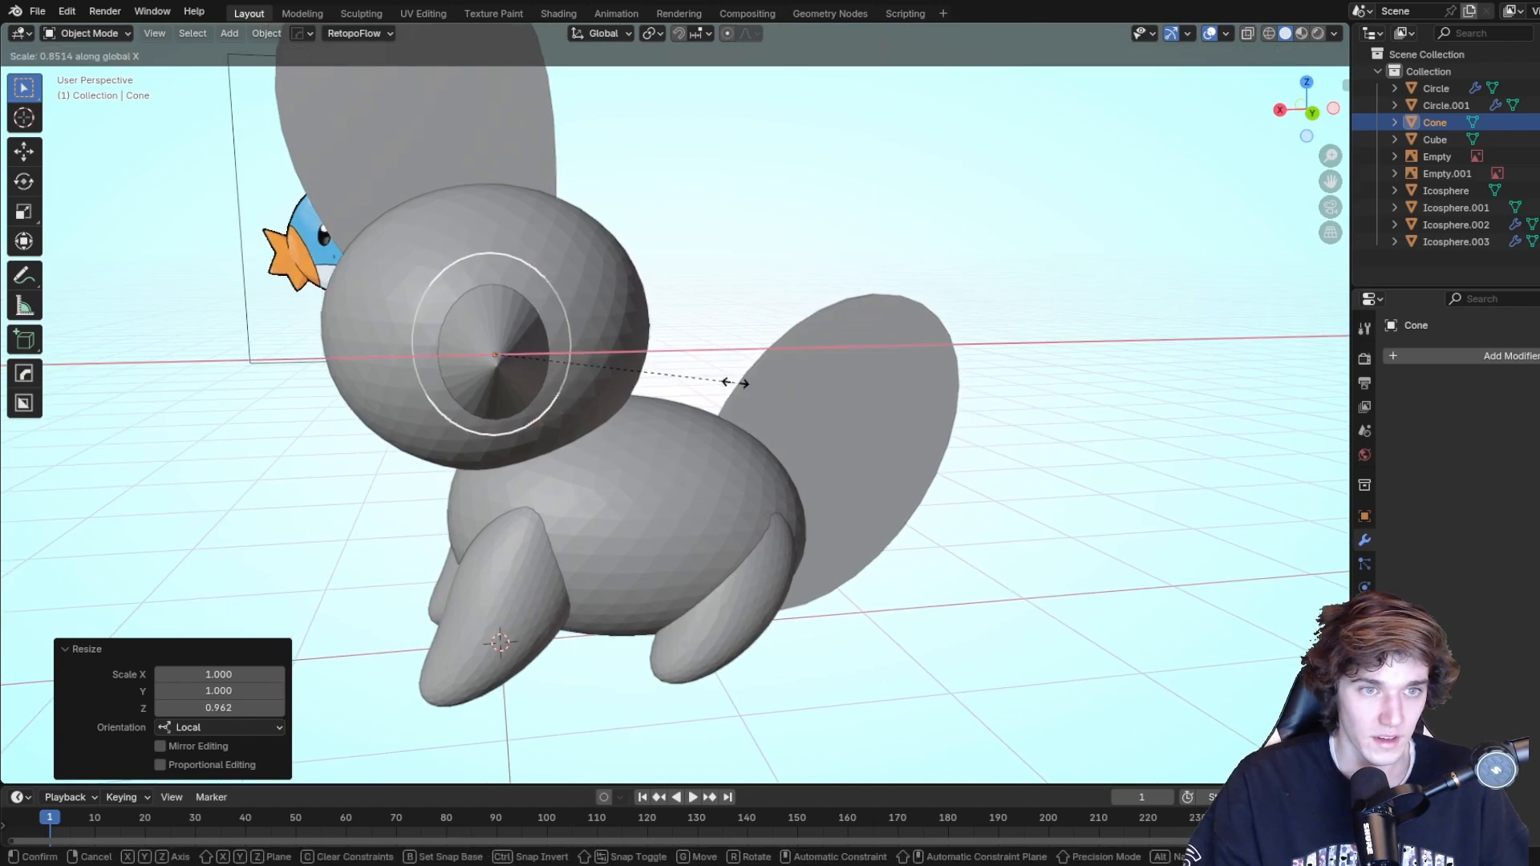
left_click(680, 378)
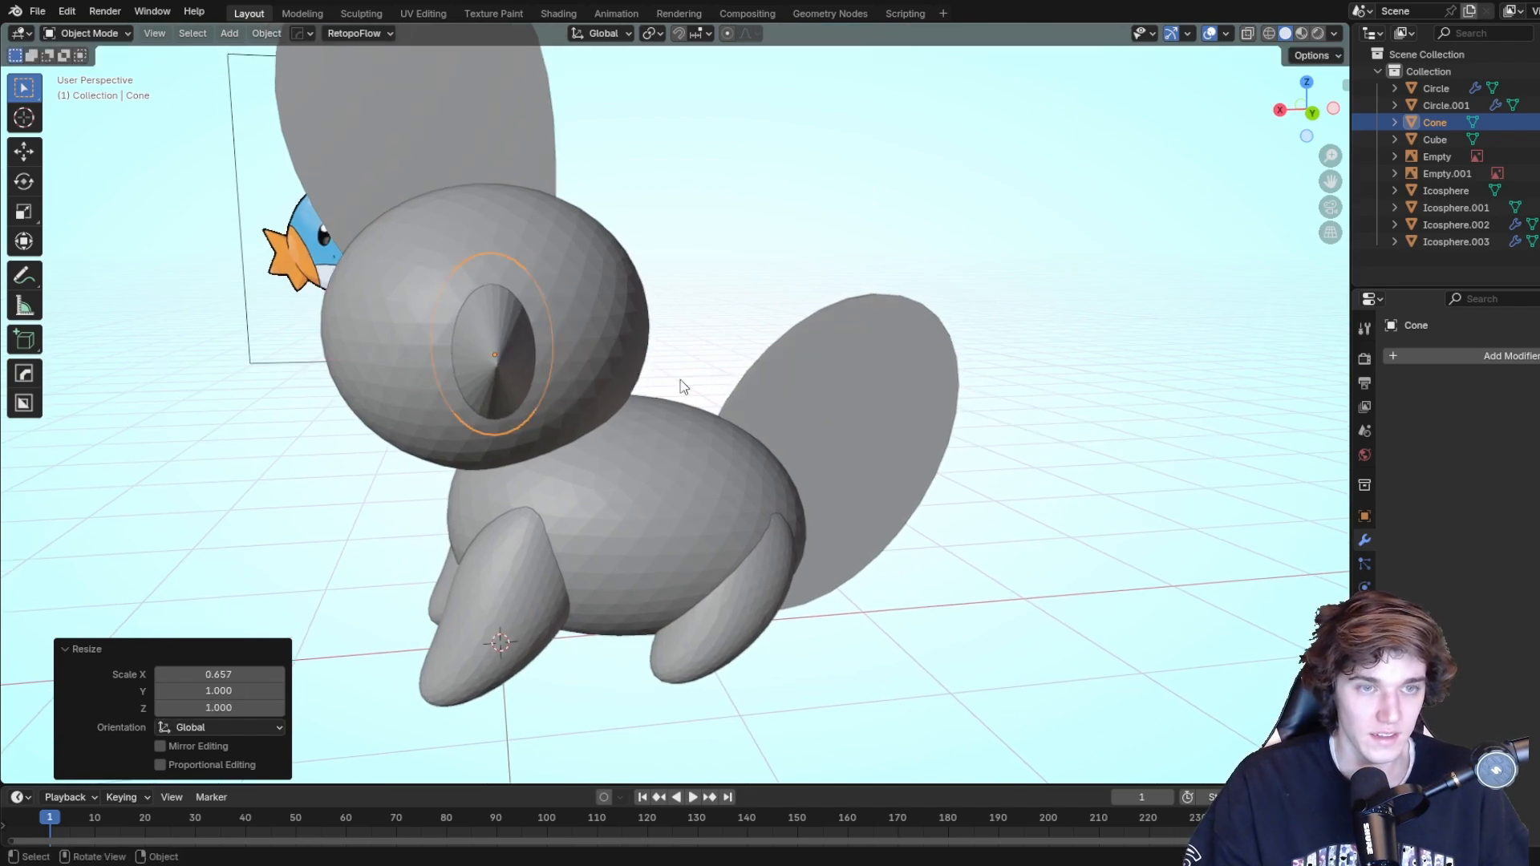
Adjust the cheek cone's position along X and scale it uniformly to about 0.82.
mouse_move(680, 378)
middle_mouse_down()
mouse_move(672, 417)
mouse_move(683, 402)
middle_mouse_up()
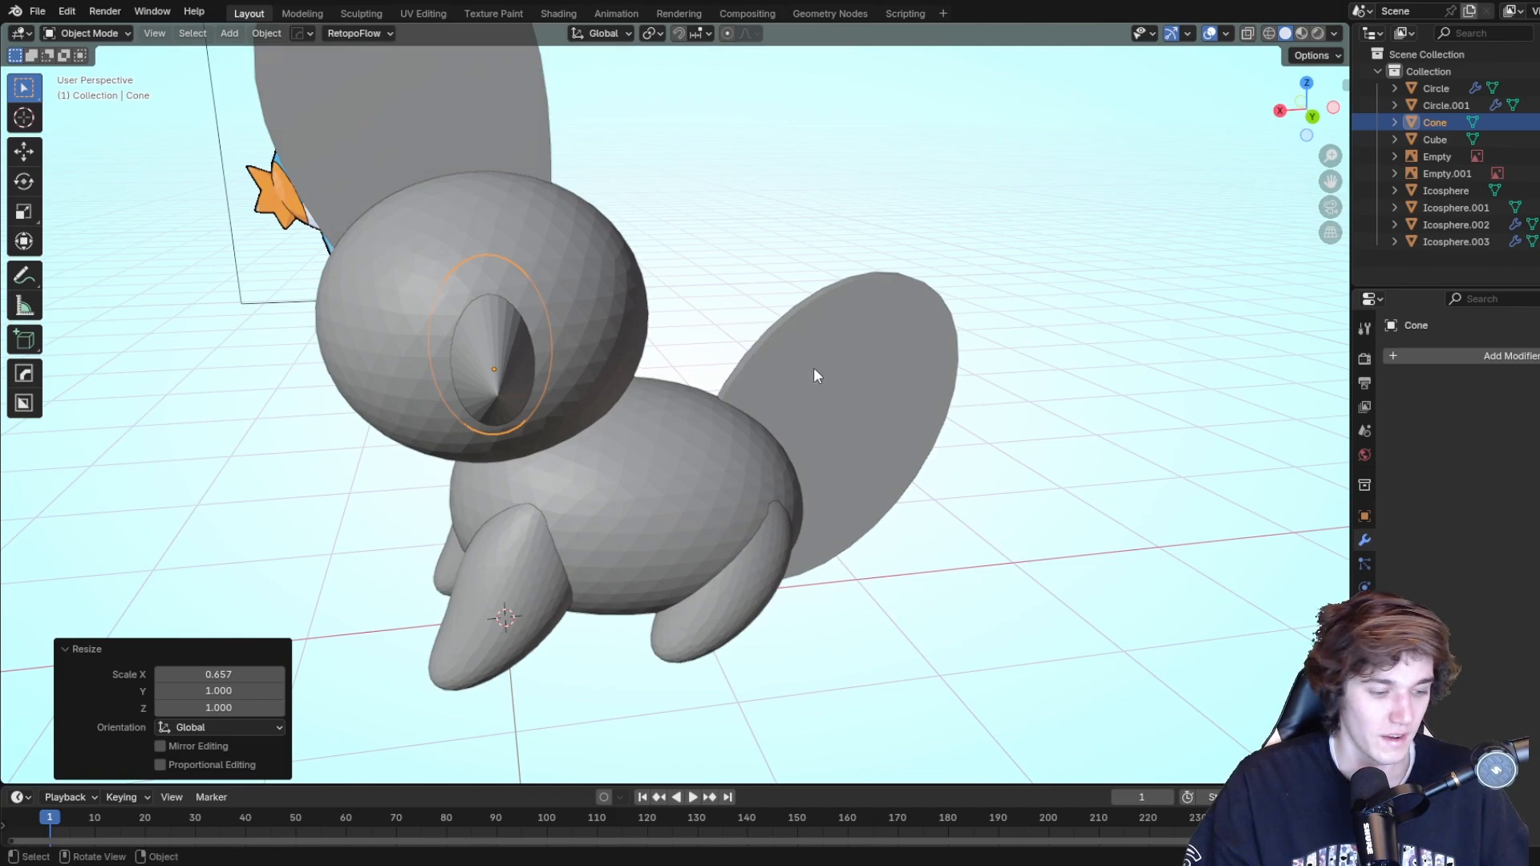
key("g")
key("x")
middle_click_drag(904, 365, 1203, 337)
key("s")
left_click(980, 383)
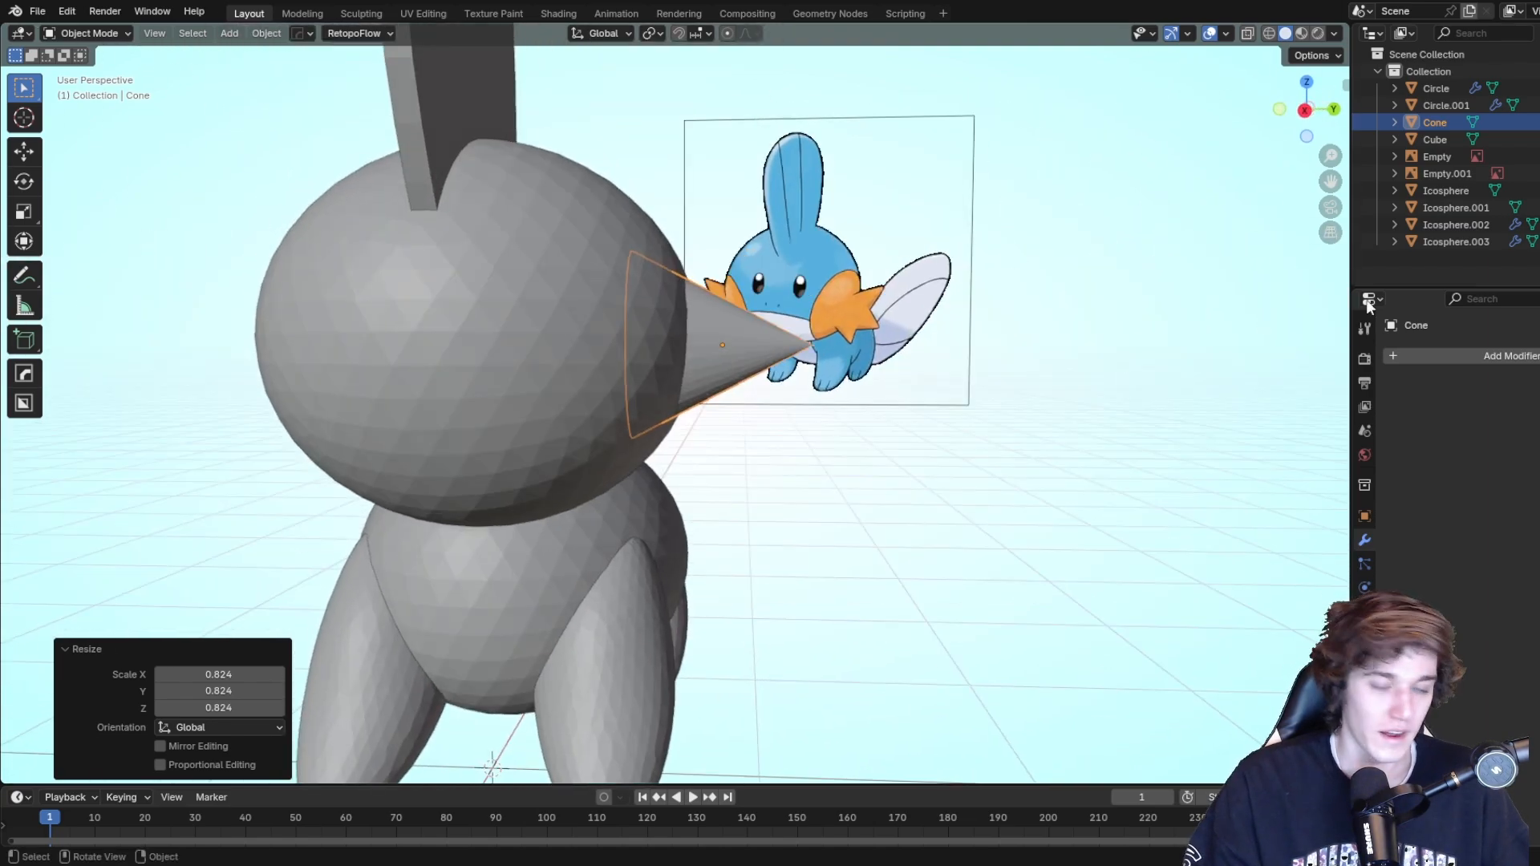
Duplicate the cheek cone, rotate the copy about 32.5° about X, and move it about 0.16 m up and 0.04 m along negative Y.
left_click(1305, 109)
scroll(974, 286, "up", 5)
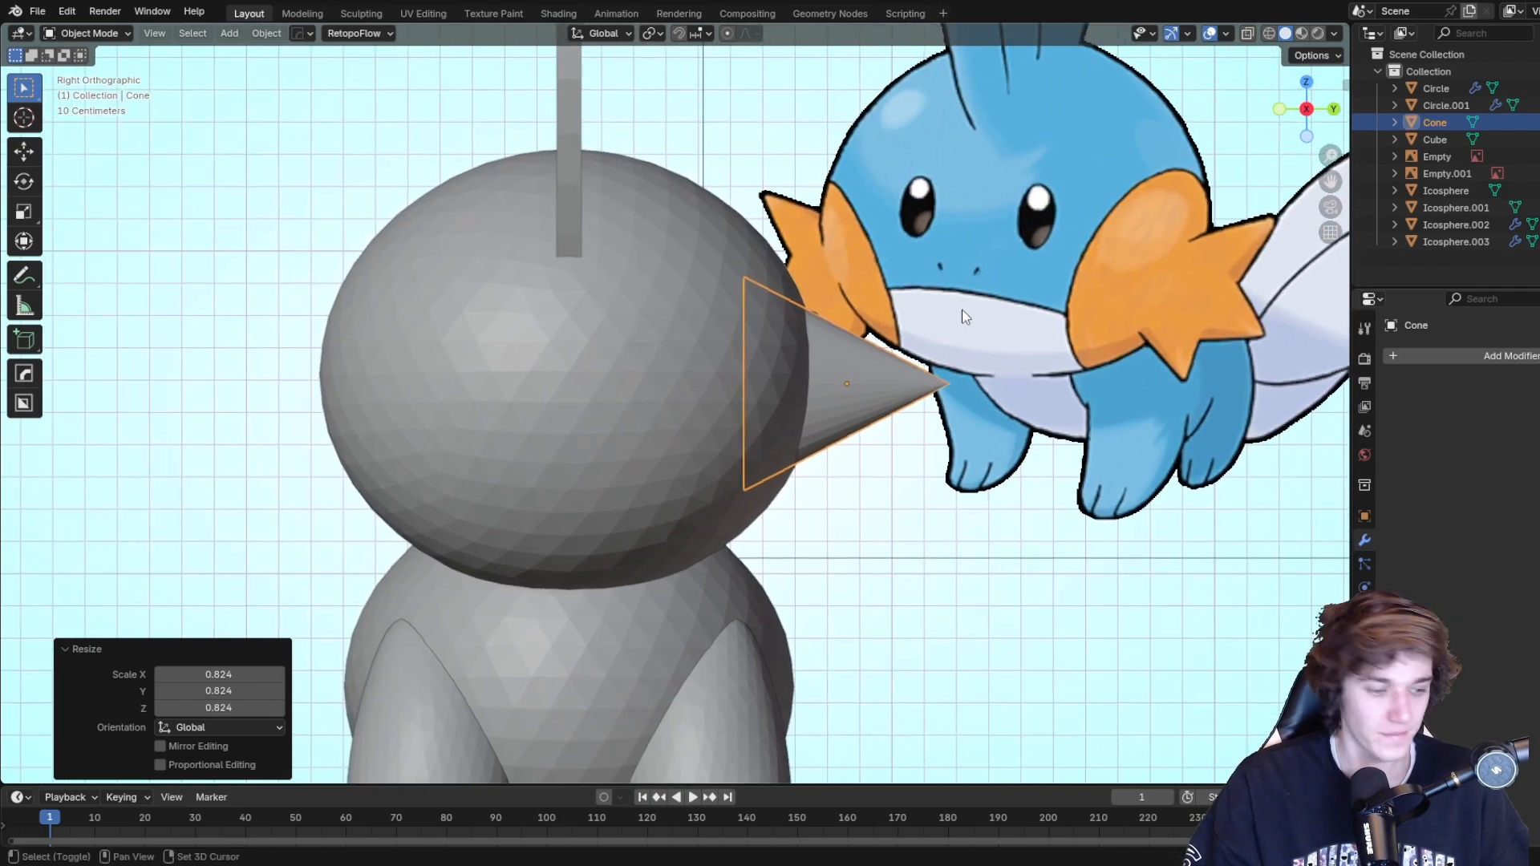
key("shift+d")
right_click(1018, 365)
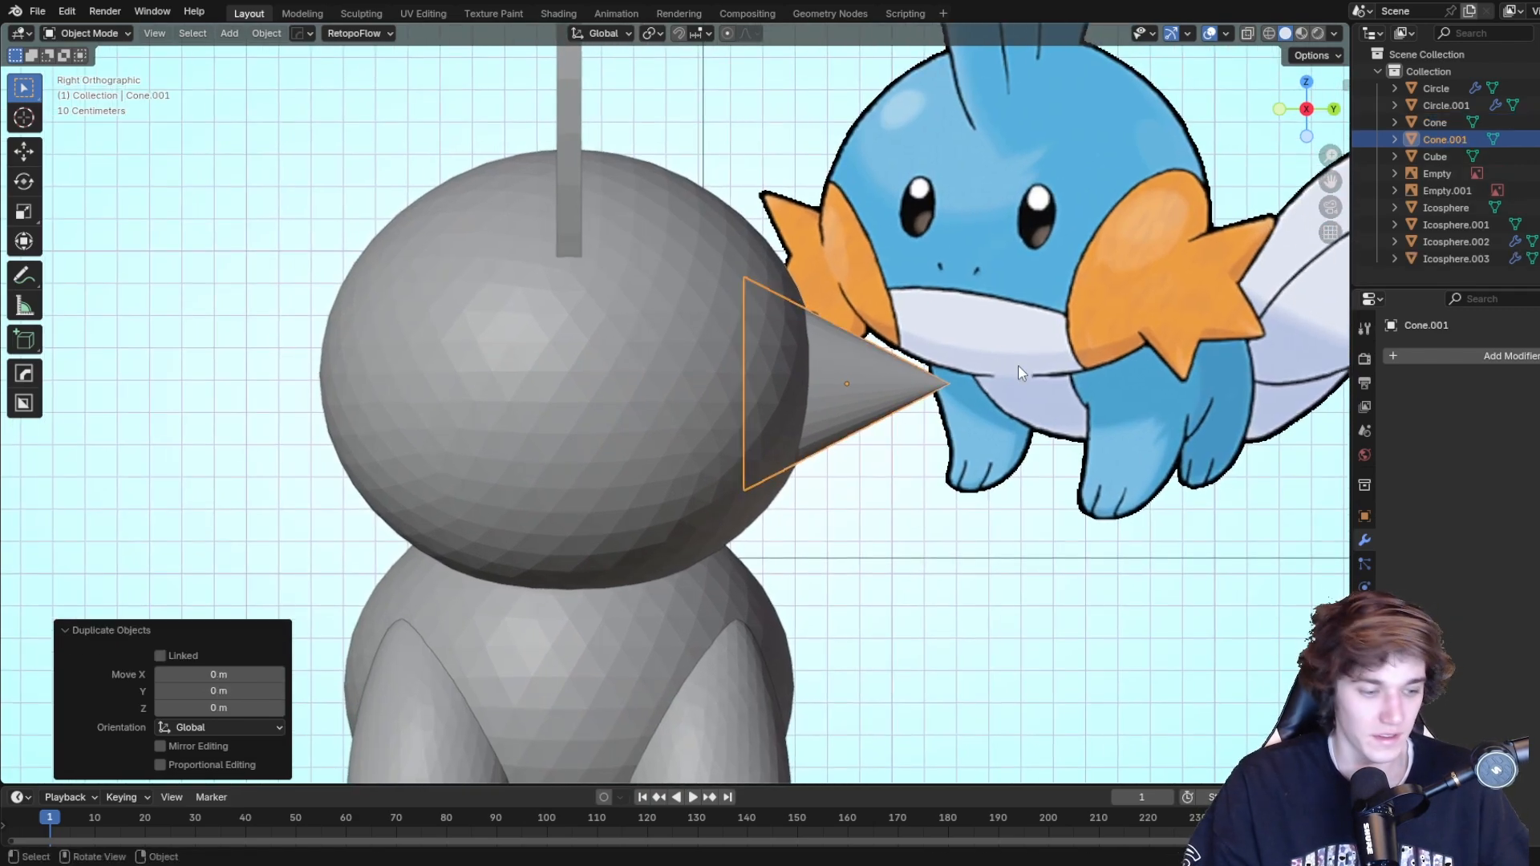
key("r")
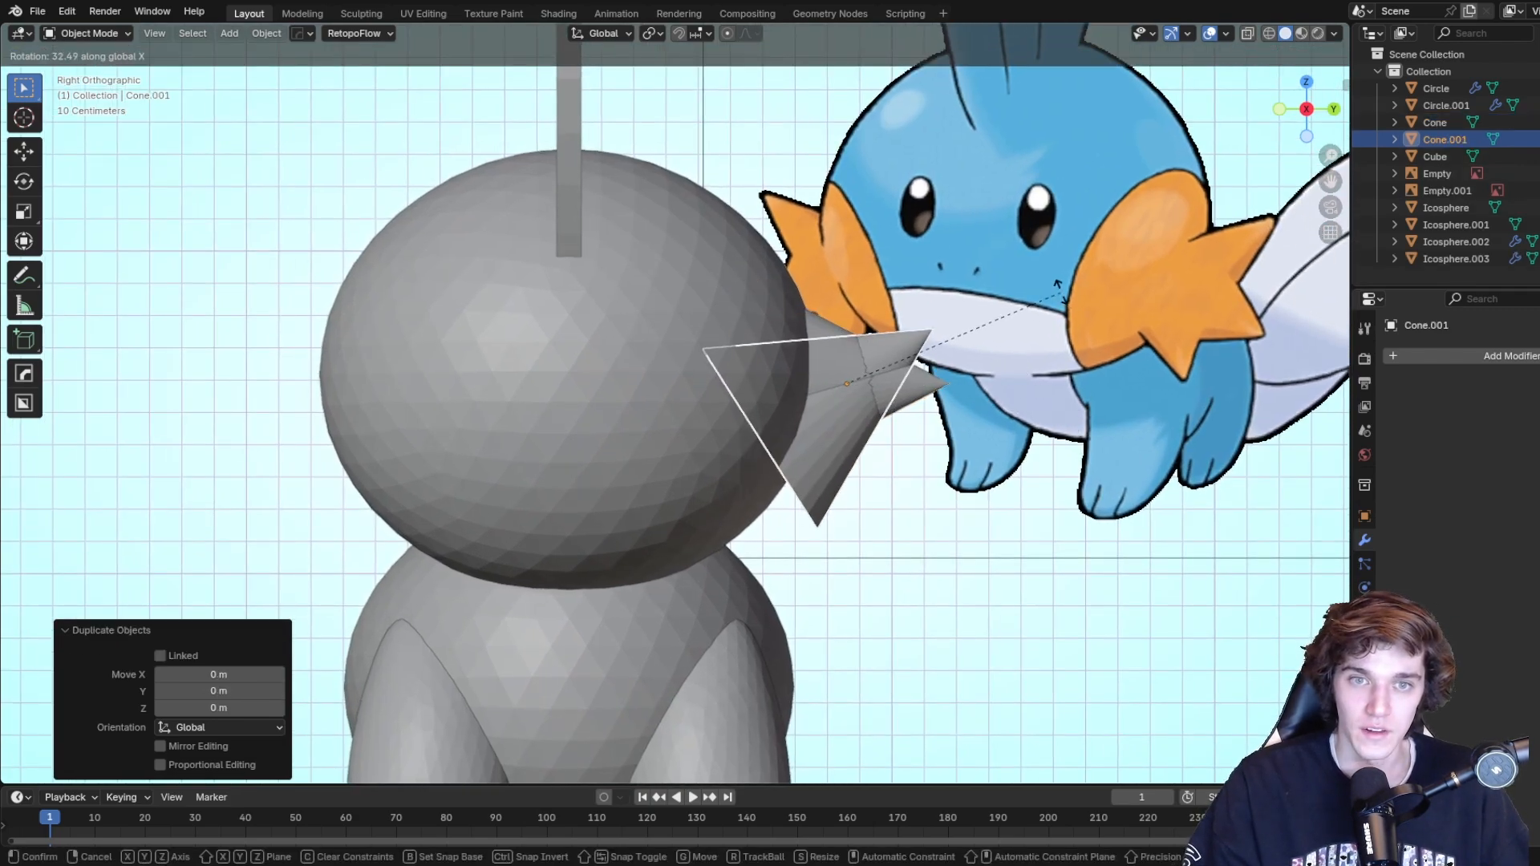
left_click(1060, 292)
key("g")
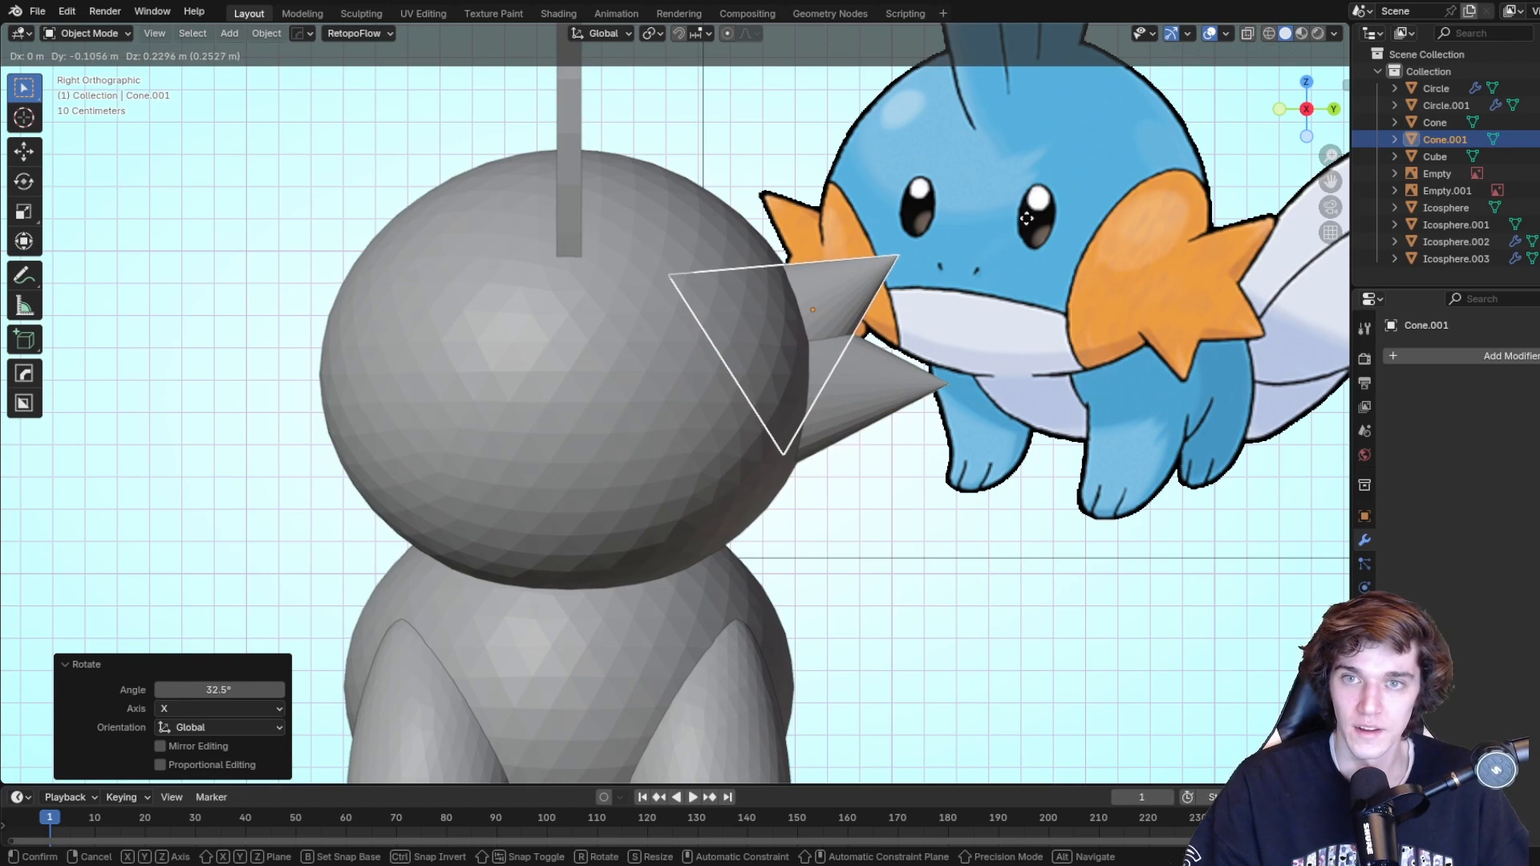
left_click(1048, 240)
Shrink the duplicated cone, nudge it about 0.045 m along Y, and tilt its tip further upward about X.
key("s")
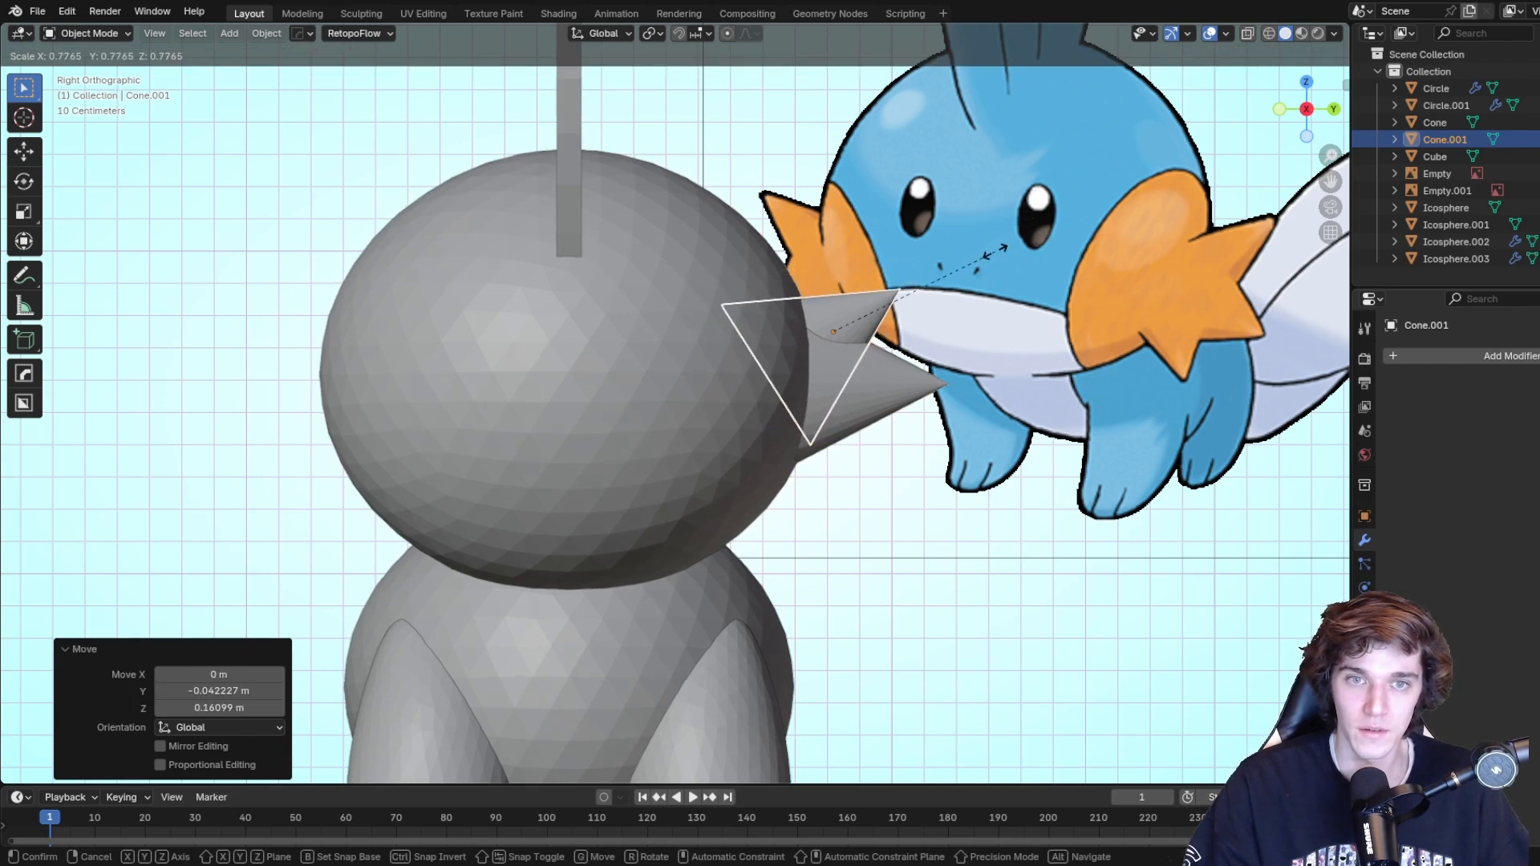
left_click(991, 252)
key("g")
left_click(1006, 248)
key("r")
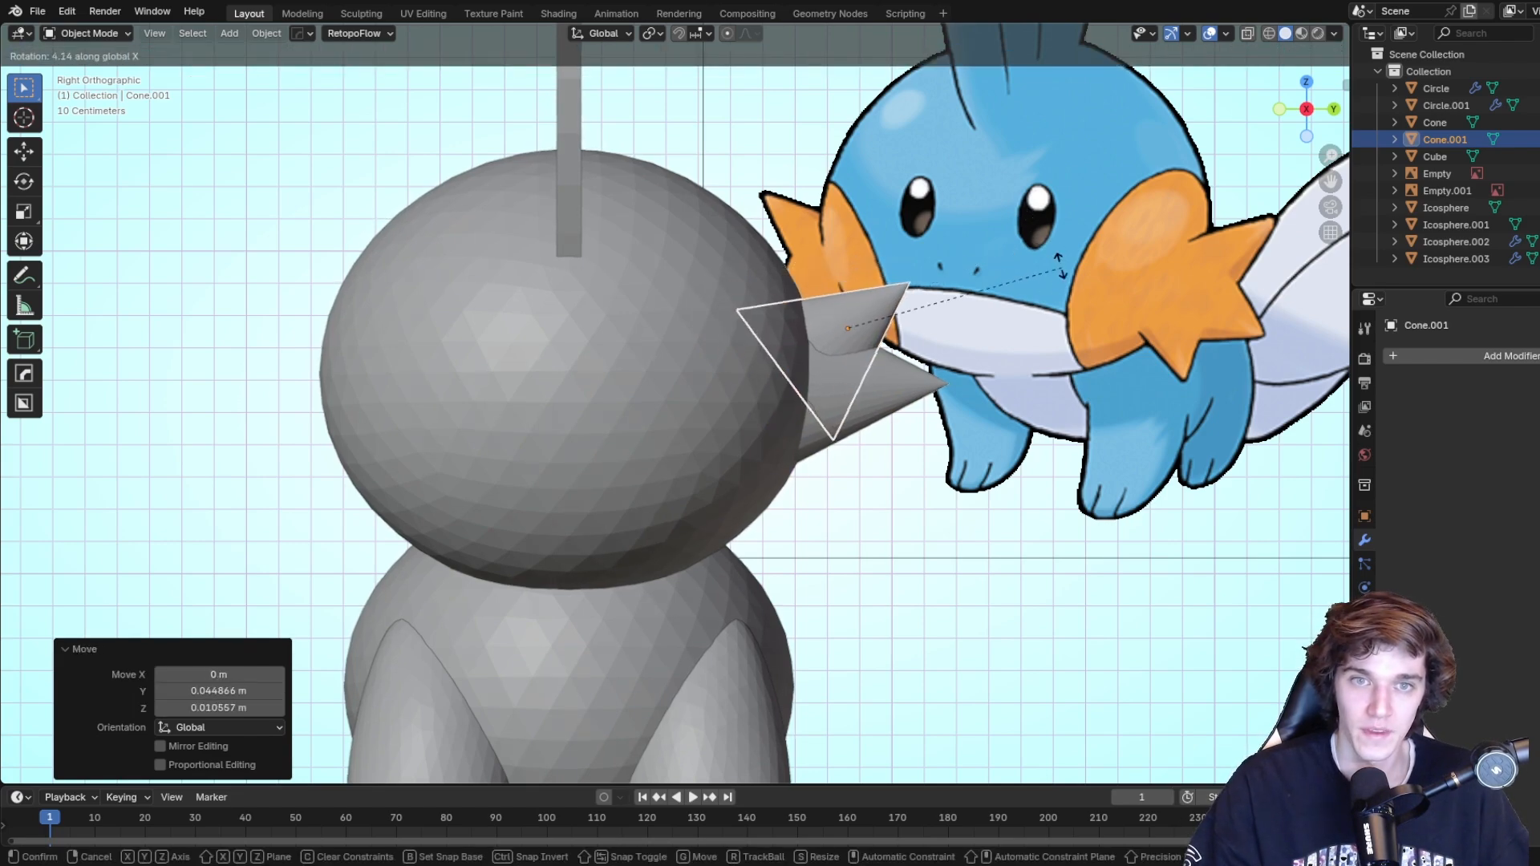
left_click(1003, 233)
Nudge the upper cheek cone toward negative Y, scale it uniformly to about 1.21, and rotate it -28.1° about X.
key("g")
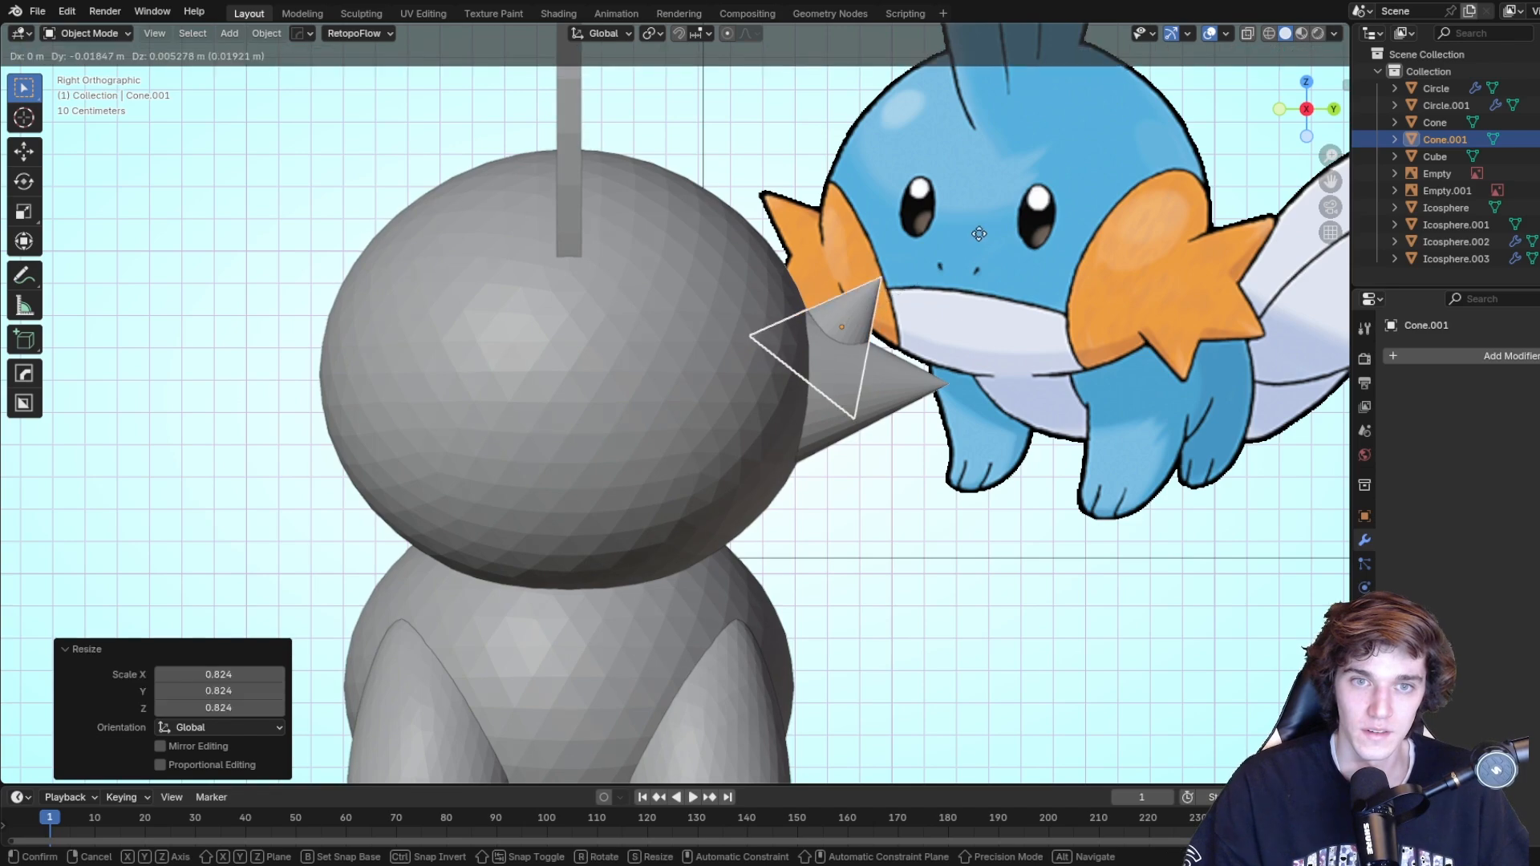
left_click(970, 229)
key("s")
left_click(1007, 221)
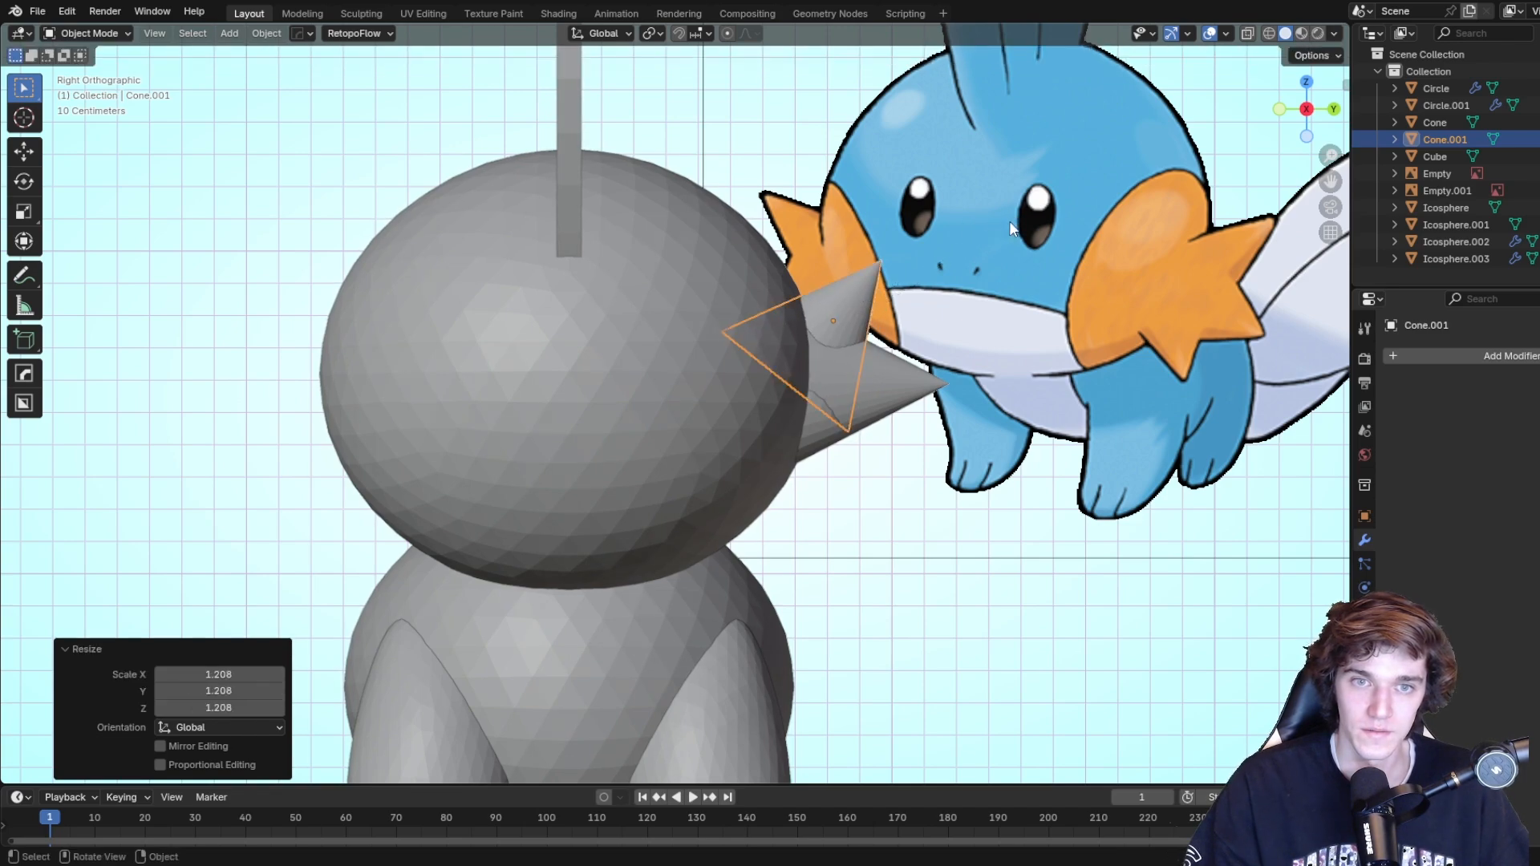
key("r")
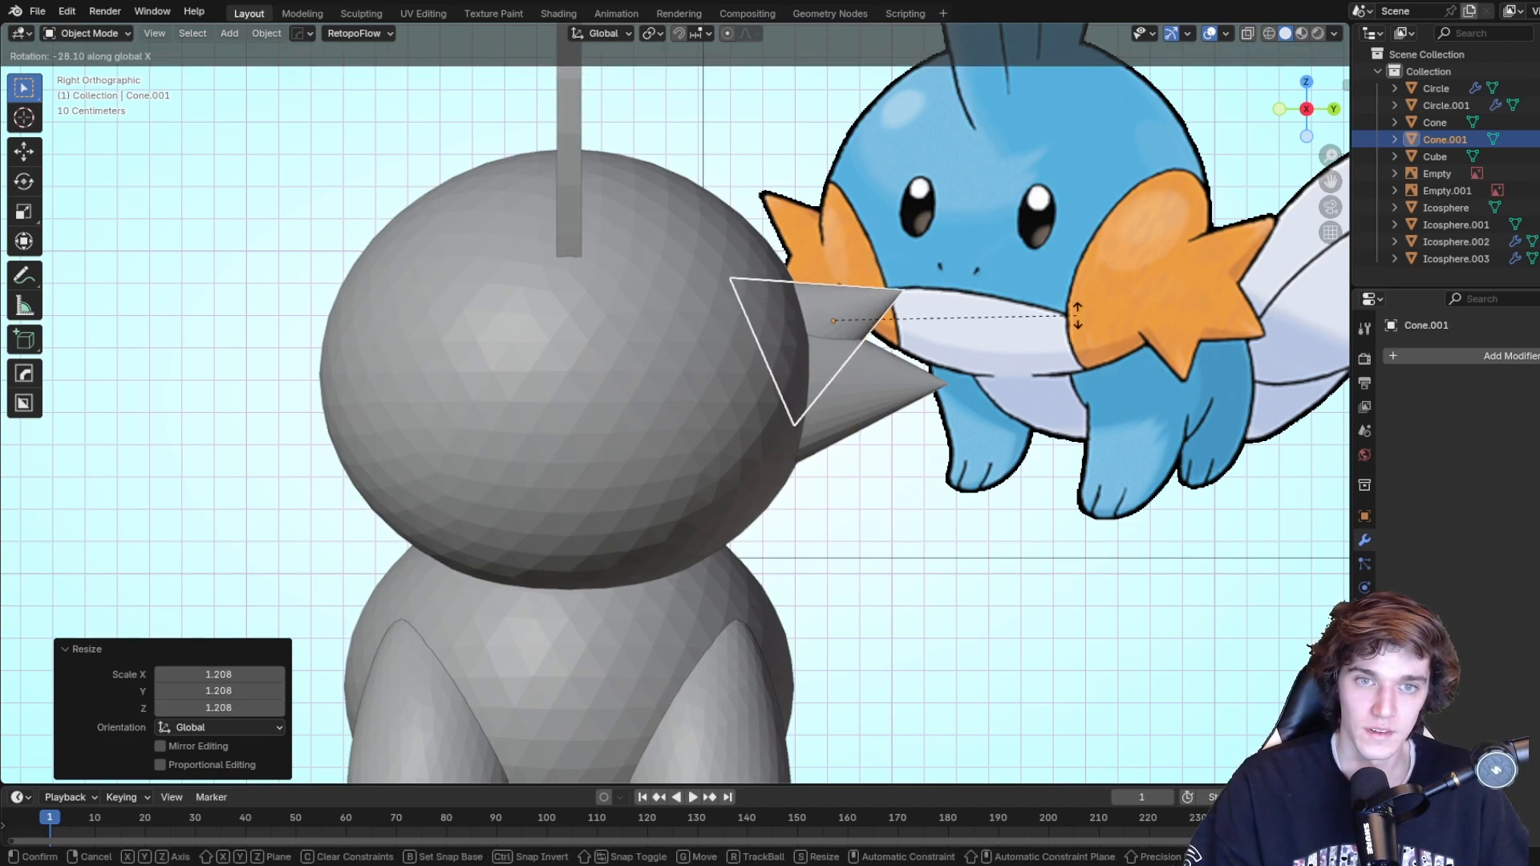
left_click(1069, 423)
Try moving the upper cheek cone along global X, and undo the move.
key("g")
key("x")
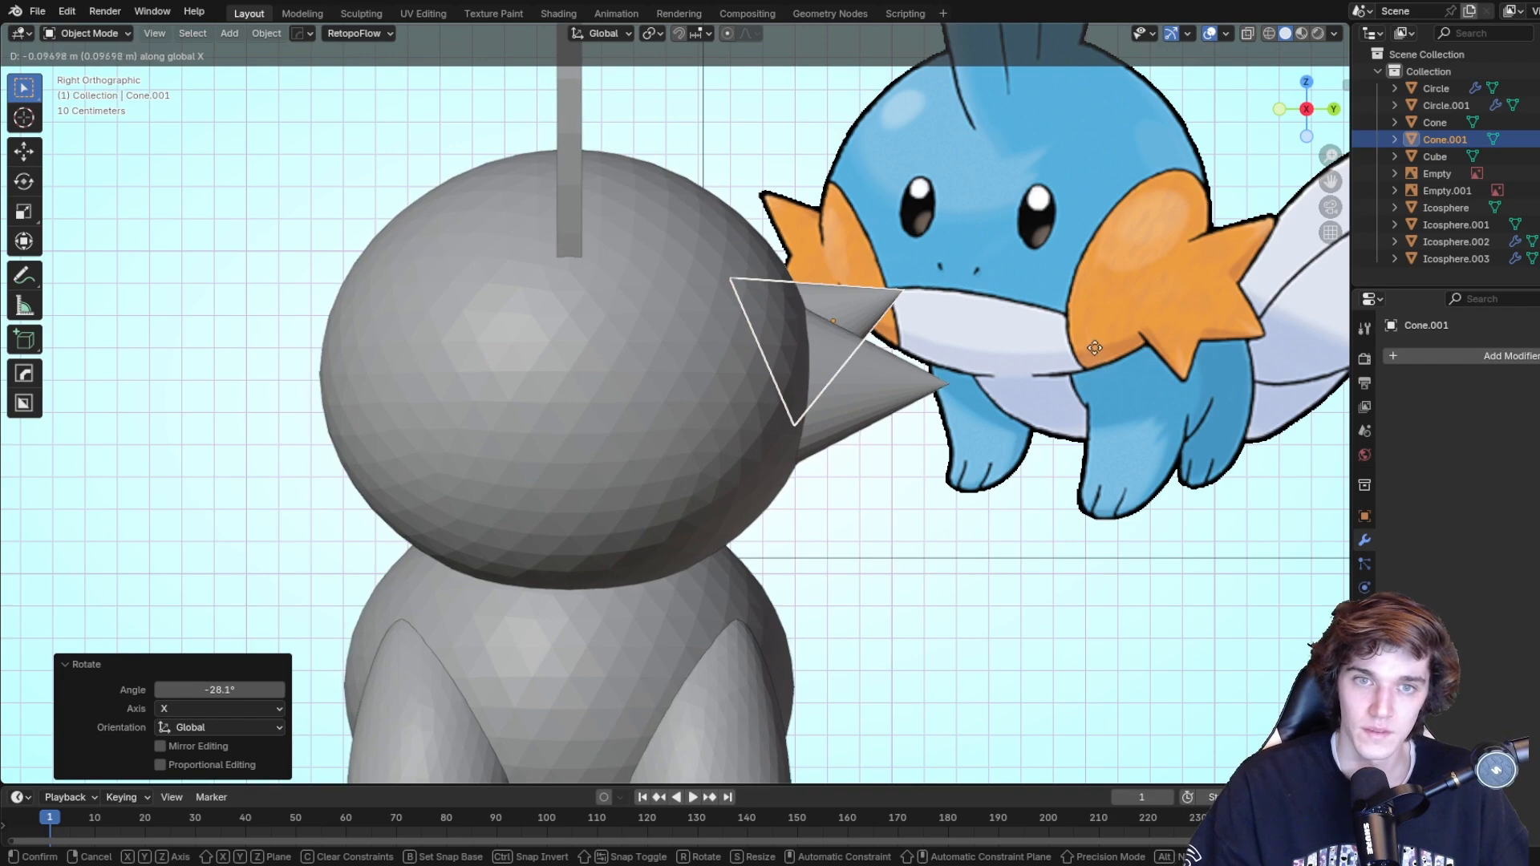
left_click(1122, 418)
key("ctrl+z")
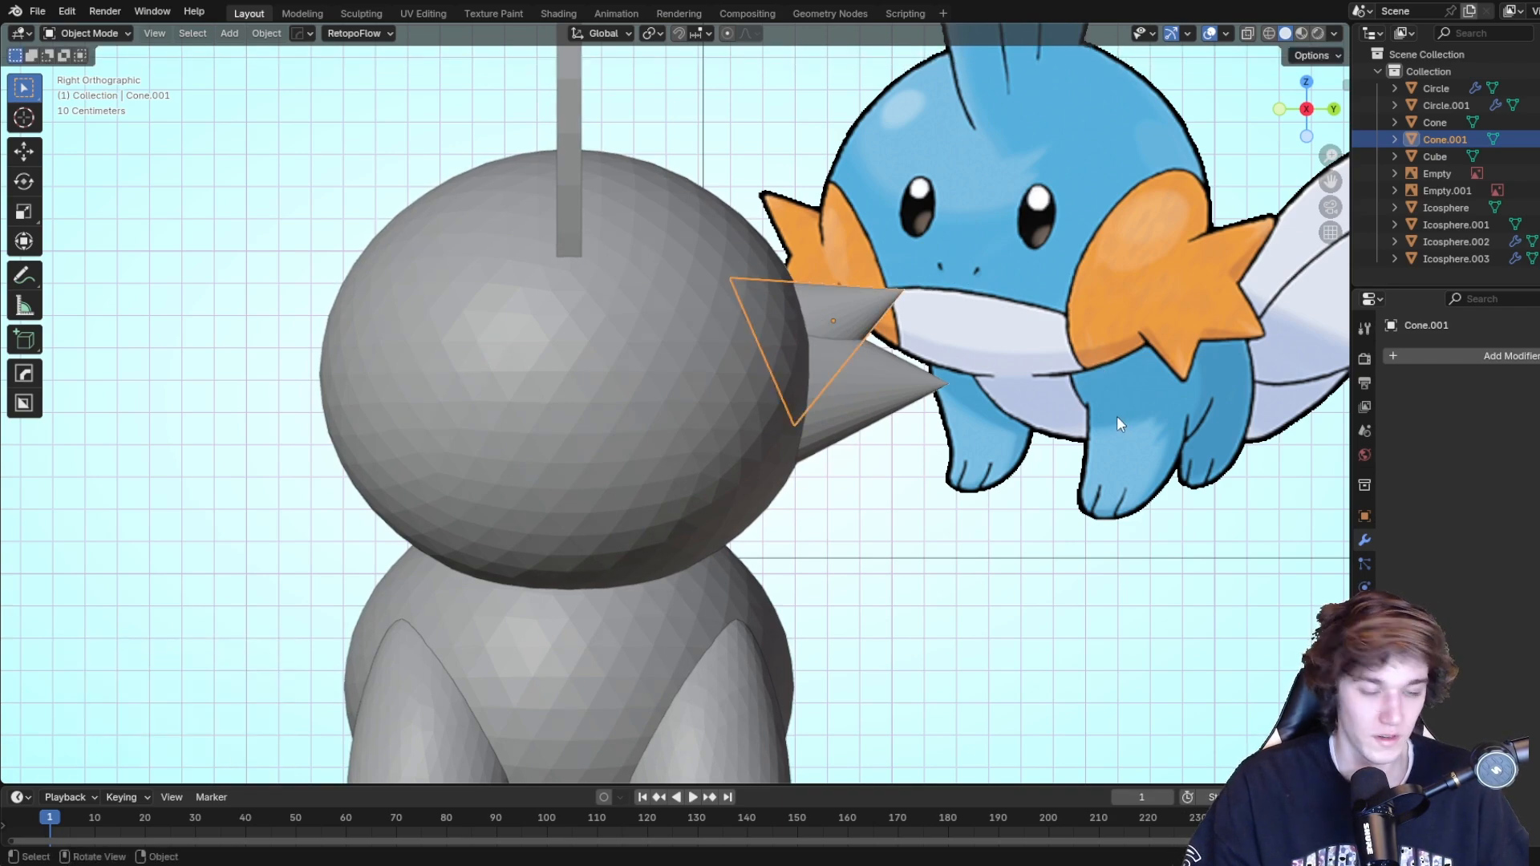
Rotate the upper cheek cone 16.7° about X to tilt its tip upward.
left_click(917, 646)
scroll(1007, 594, "down", 1)
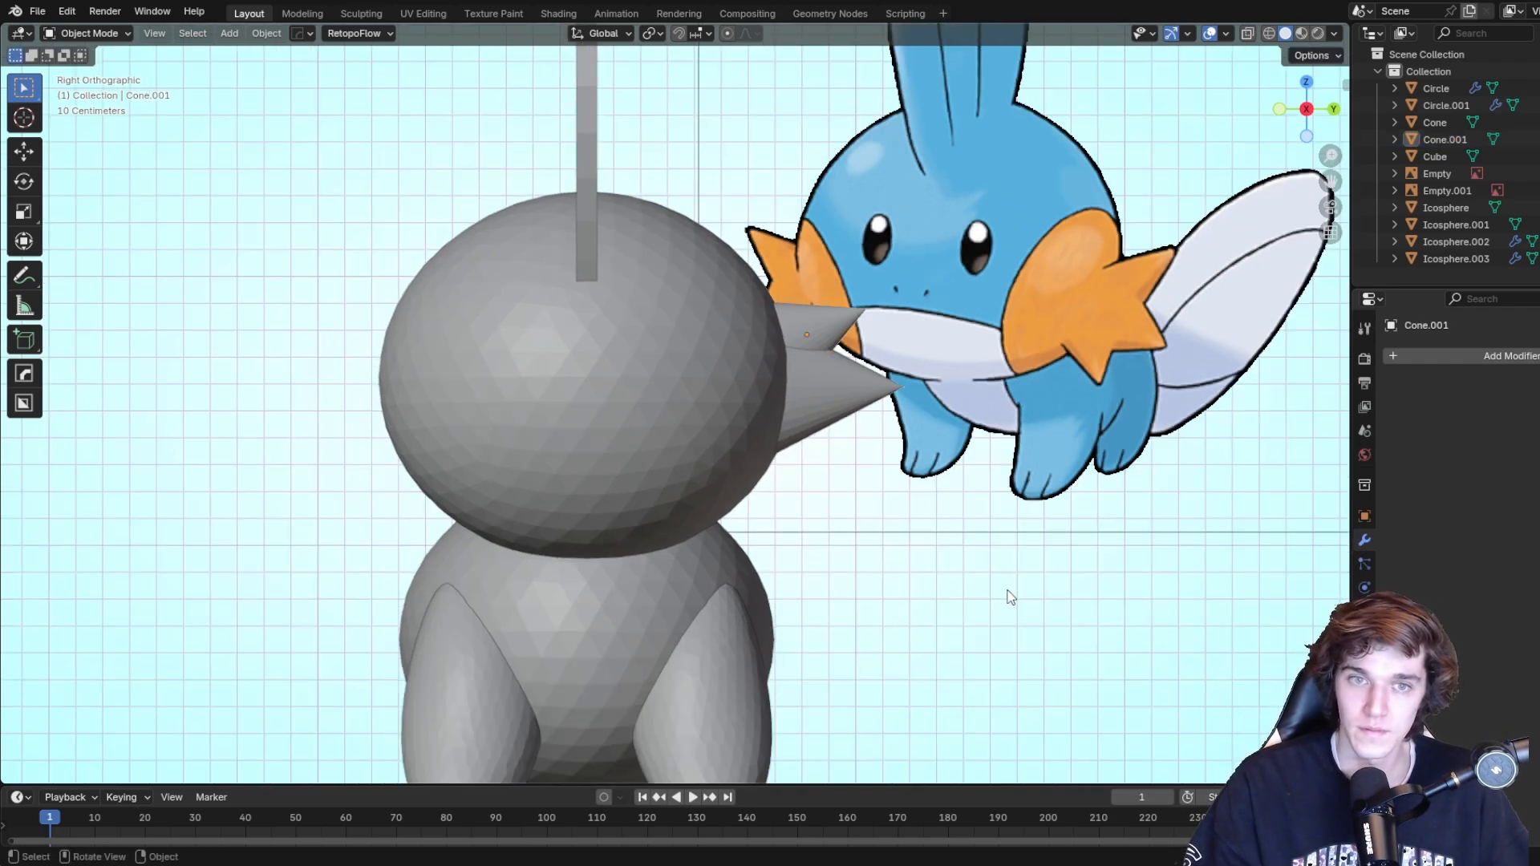
scroll(1007, 595, "up", 1)
left_click(874, 324)
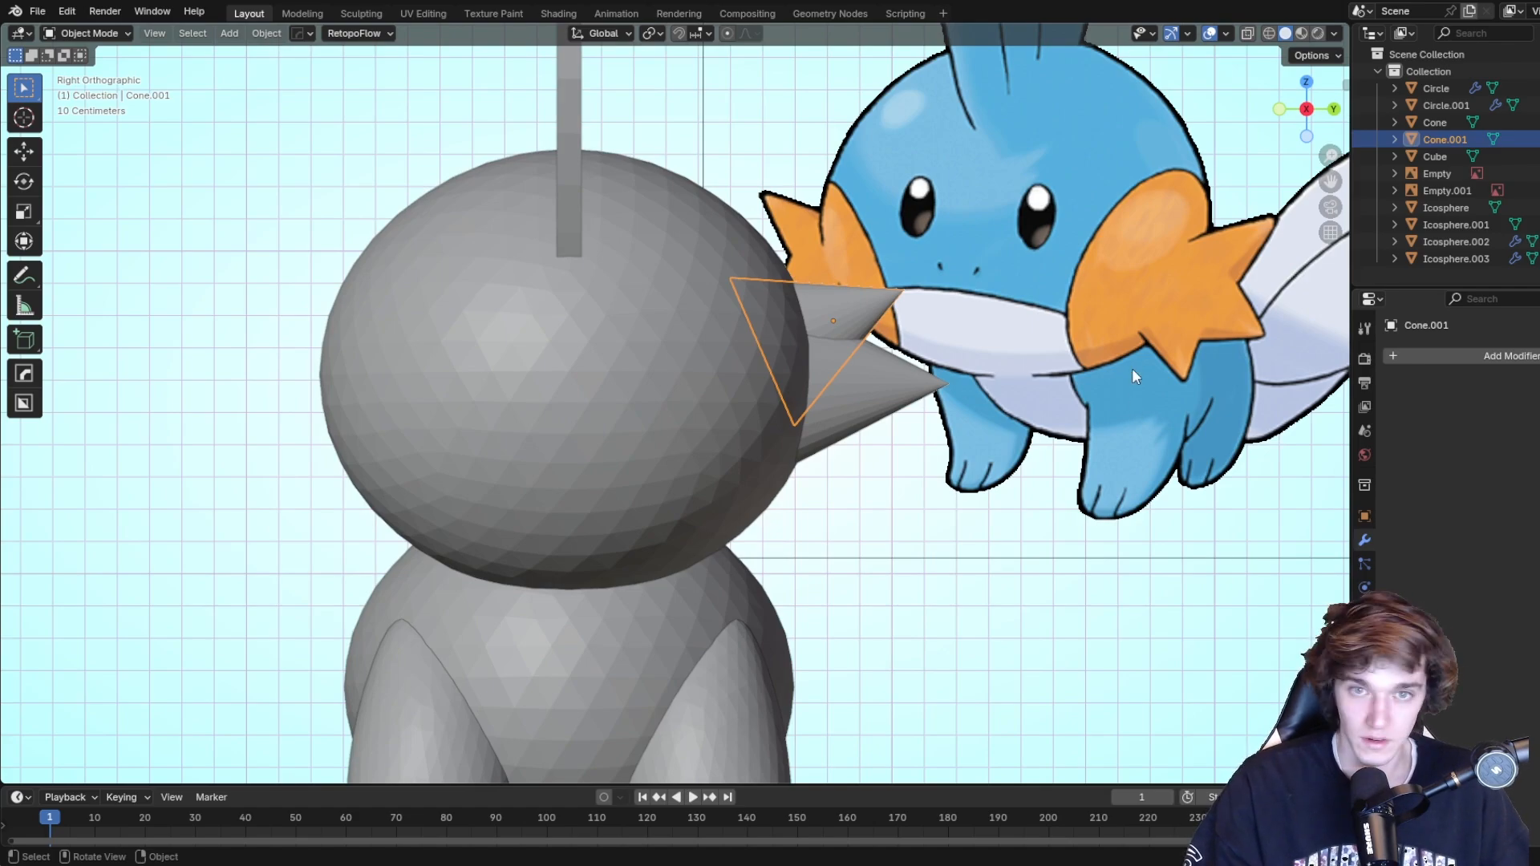
key("r")
left_click(1113, 283)
mouse_move(1113, 283)
middle_mouse_down()
mouse_move(850, 298)
mouse_move(1090, 299)
middle_mouse_up()
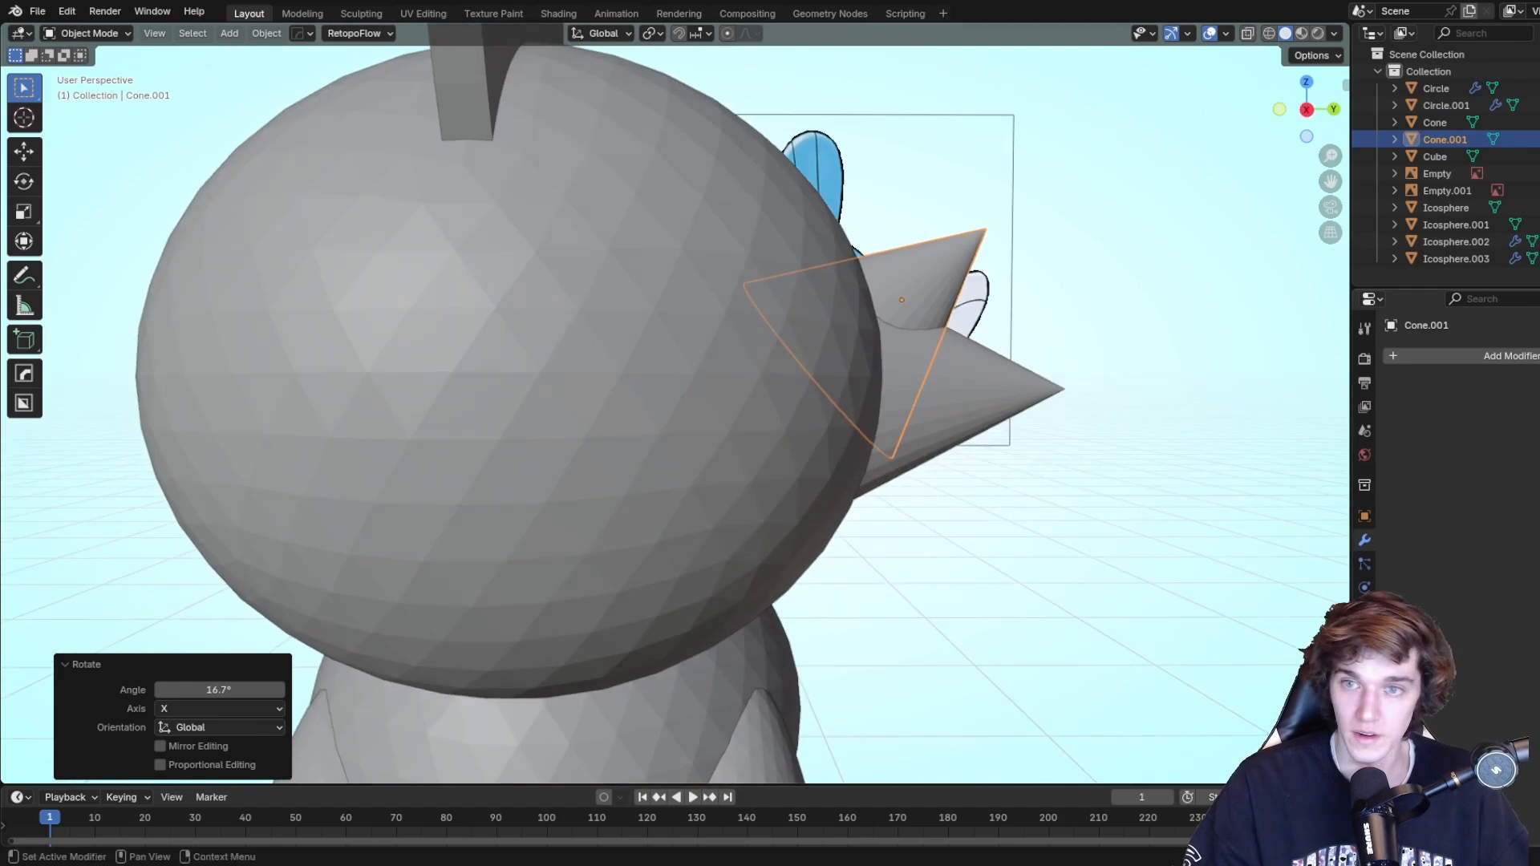
Add a Mirror modifier to the upper cheek cone and mirror it on Y instead of X.
scroll(949, 481, "down", 4)
middle_click_drag(949, 481, 994, 440)
scroll(1024, 441, "up", 2)
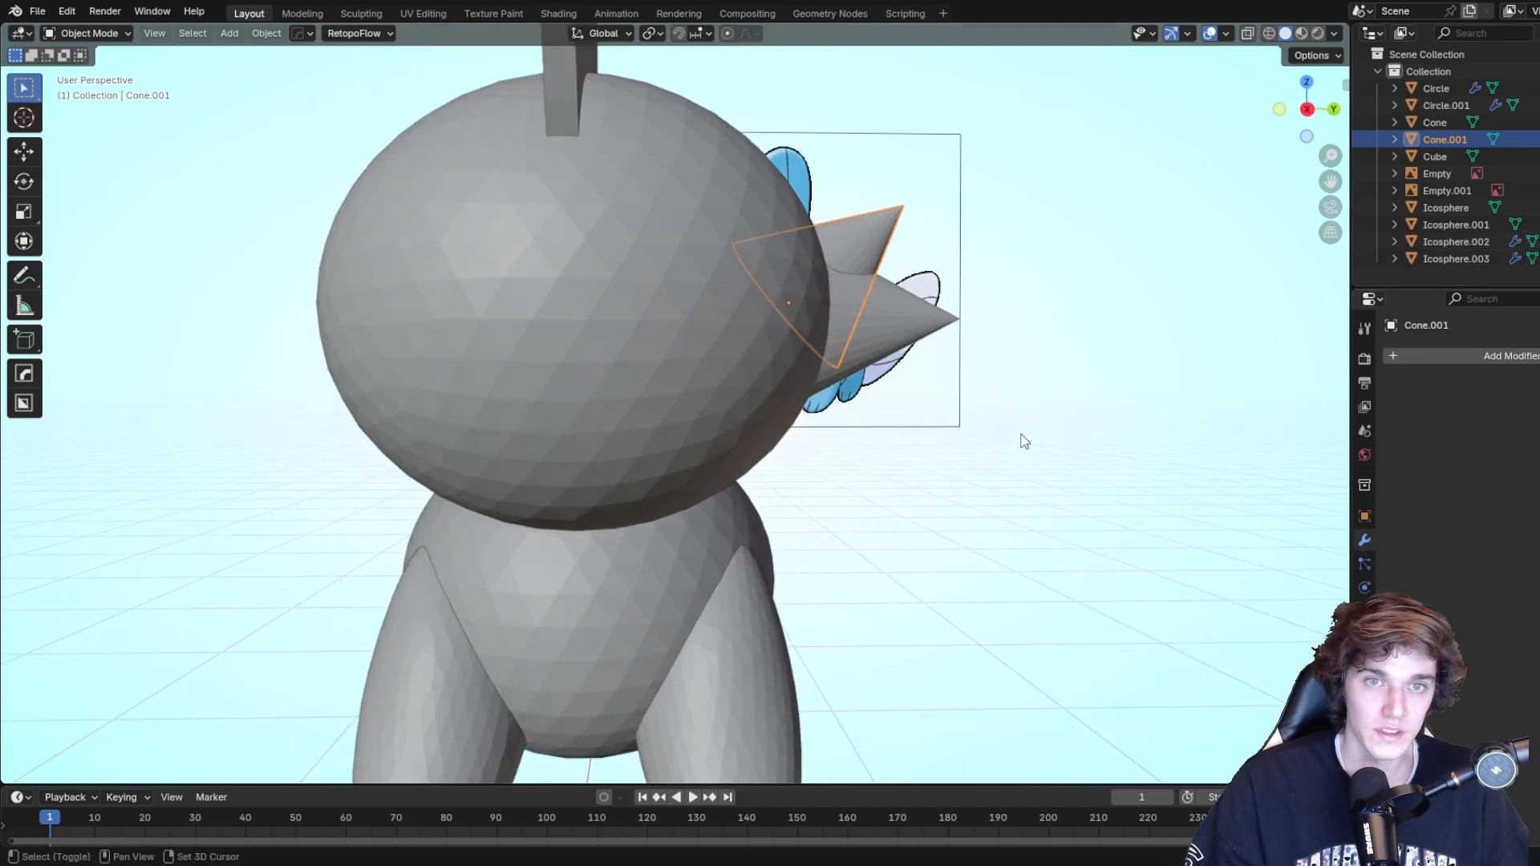
scroll(1024, 441, "up", 4)
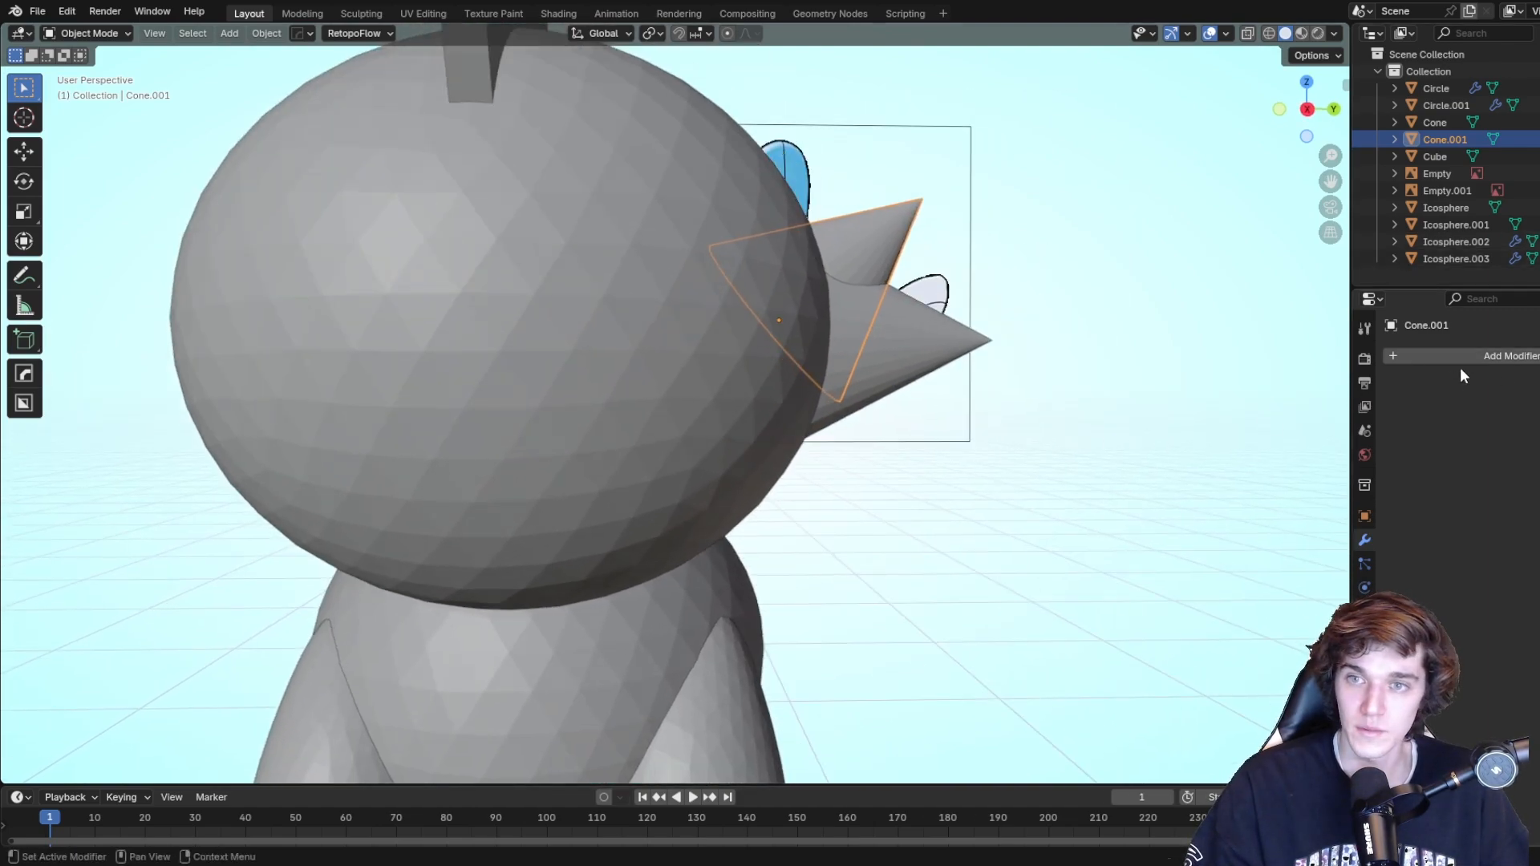
left_click(1489, 353)
mouse_move(1479, 357)
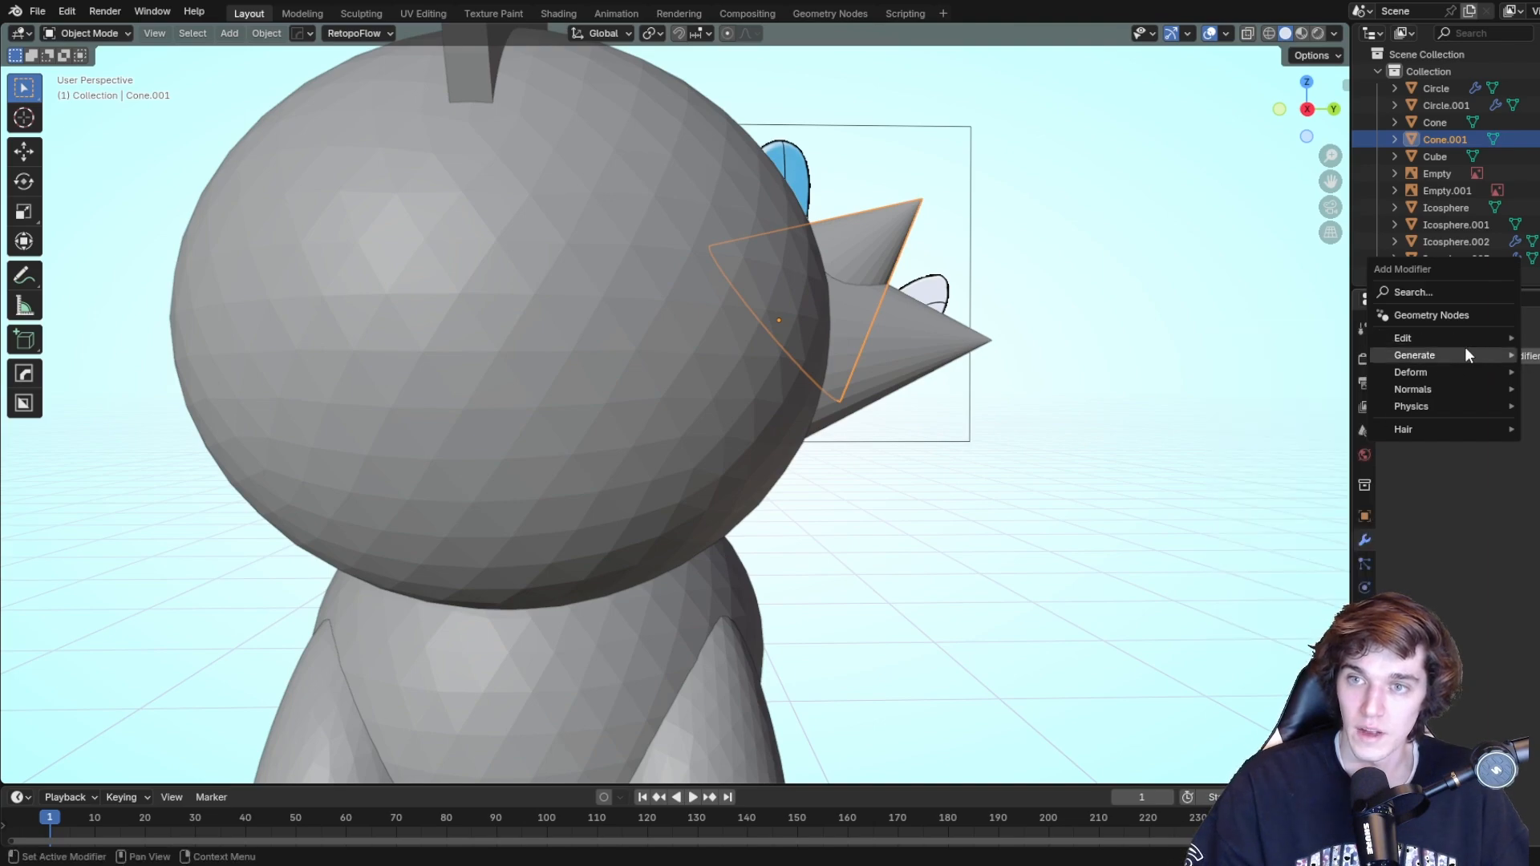
left_click(1269, 473)
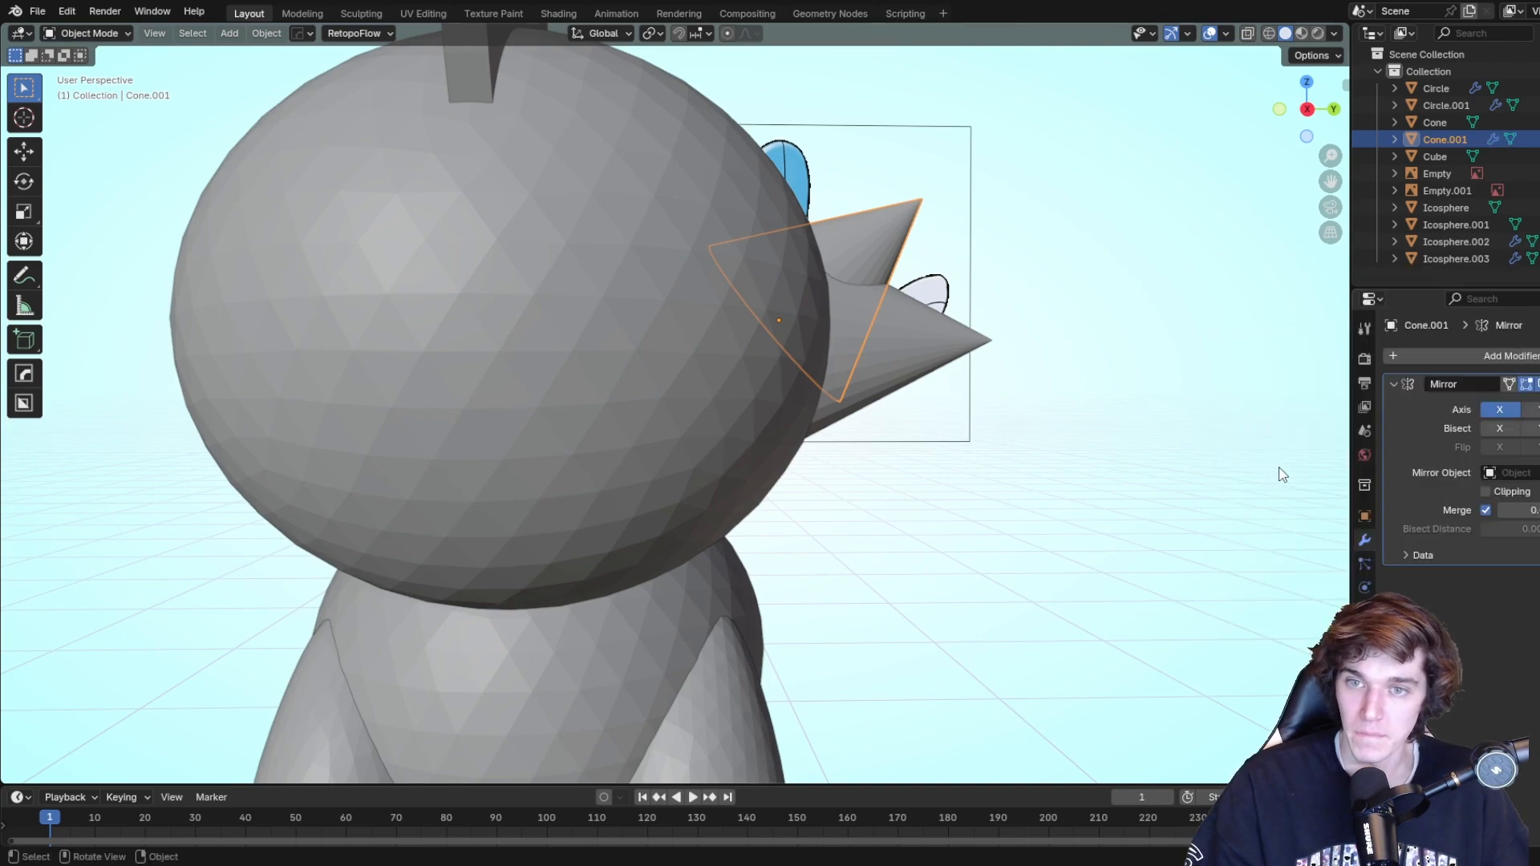
left_click(1530, 409)
left_click(1509, 411)
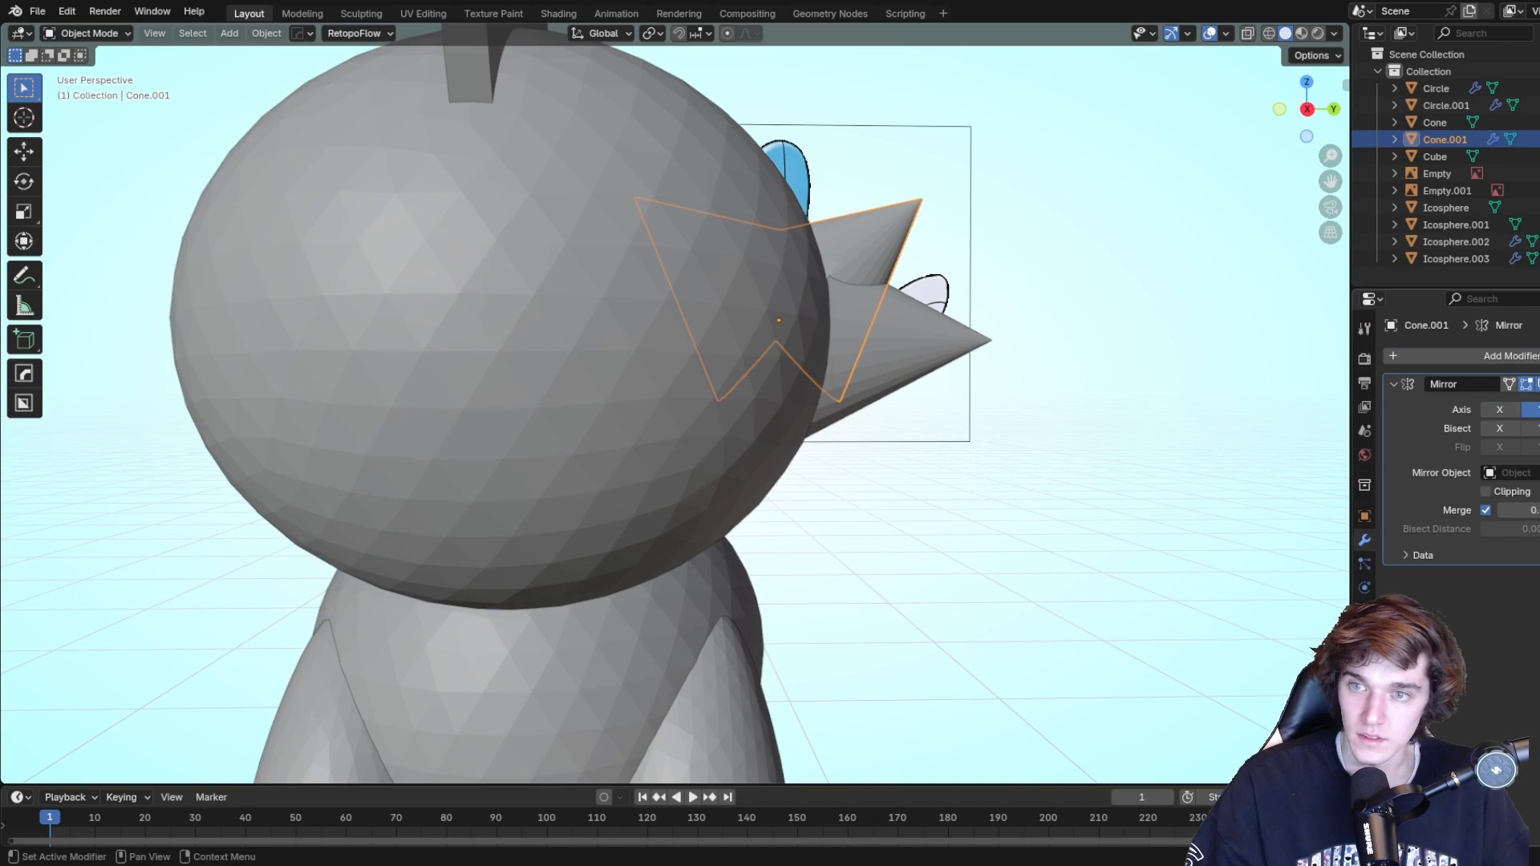
Use the main cheek cone as the mirror object for the upper cone.
left_click(1536, 473)
left_click(940, 353)
middle_click_drag(1189, 484, 1018, 523)
left_click(1048, 513)
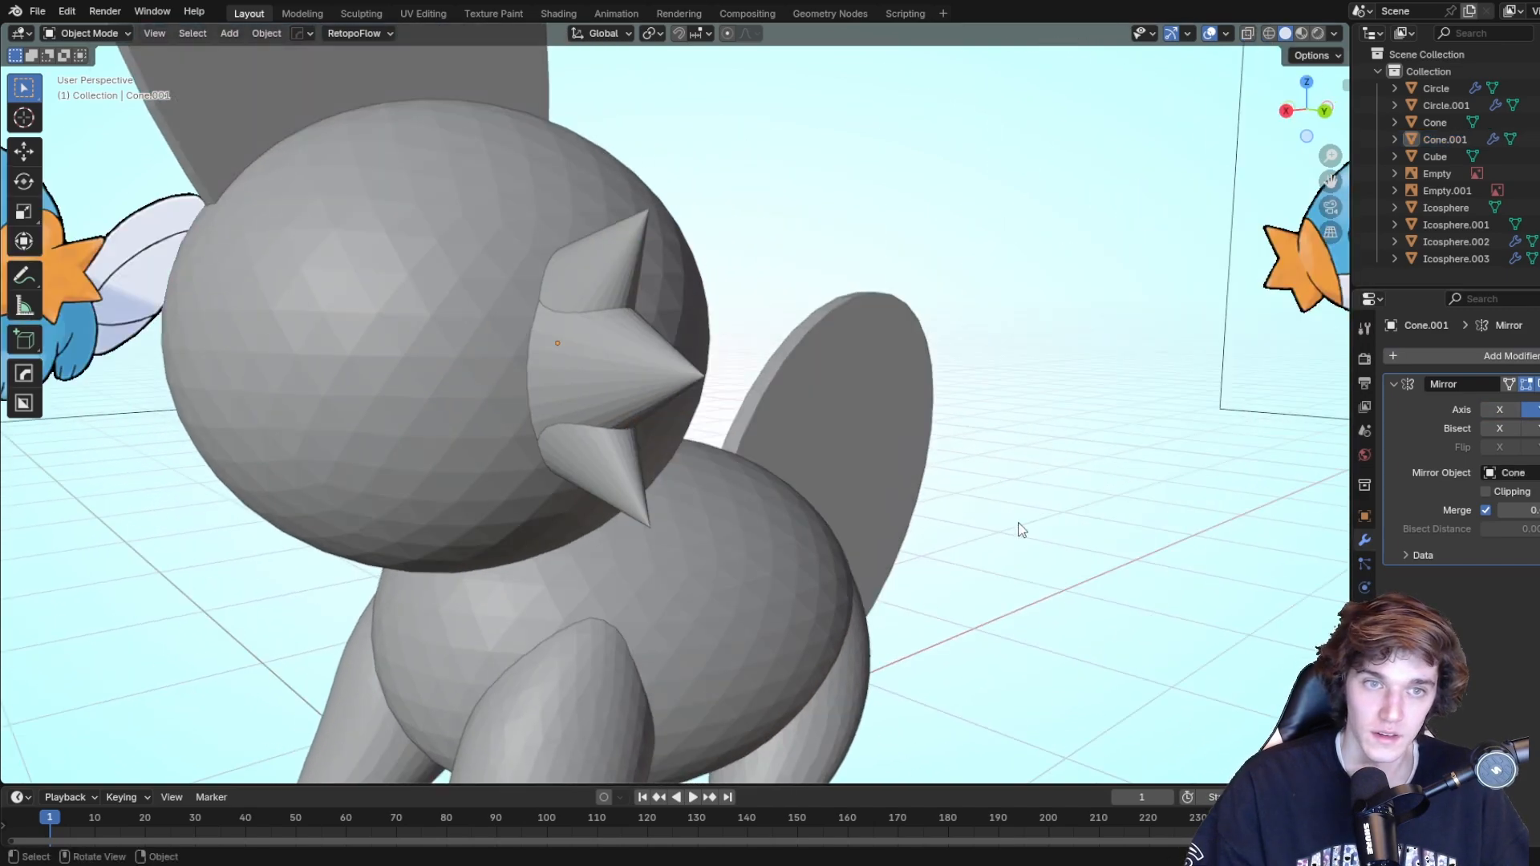
Remove the Mirror modifier from the upper cheek cone.
left_click(691, 375)
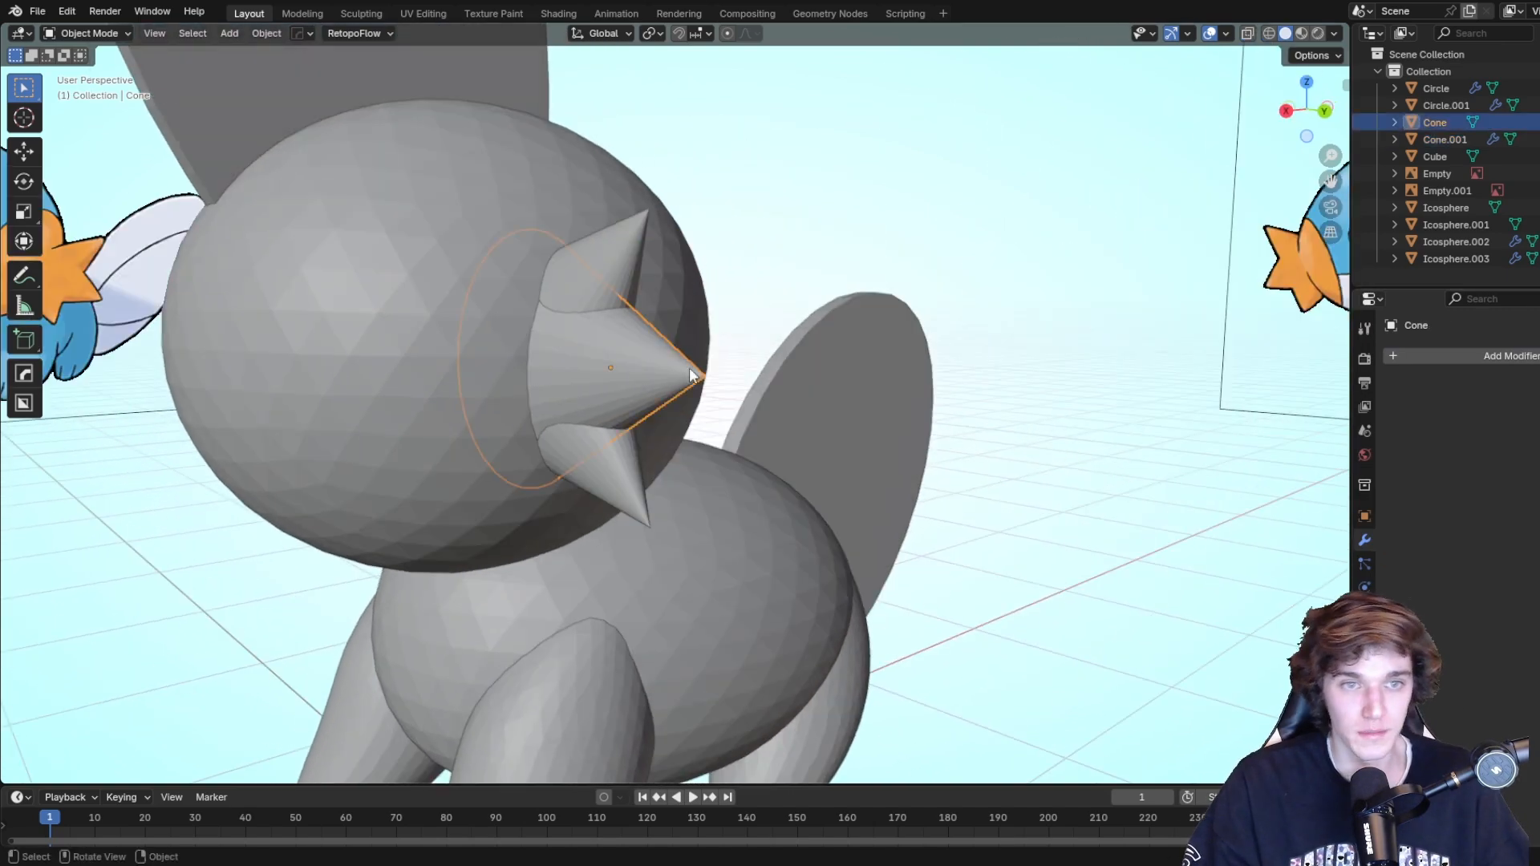
left_click(623, 378)
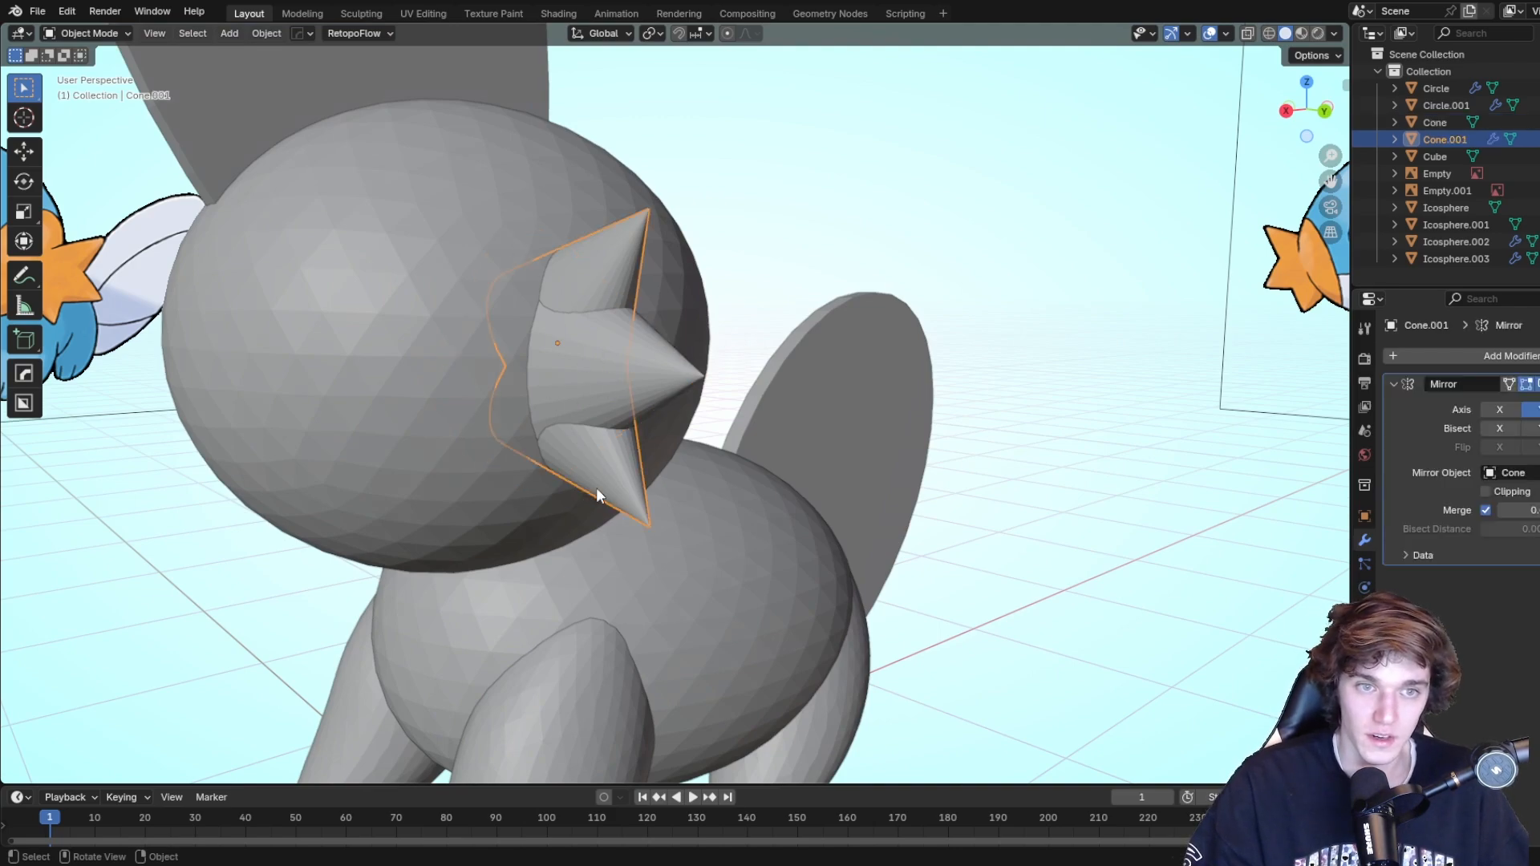
left_click(1533, 384)
key("ctrl+a")
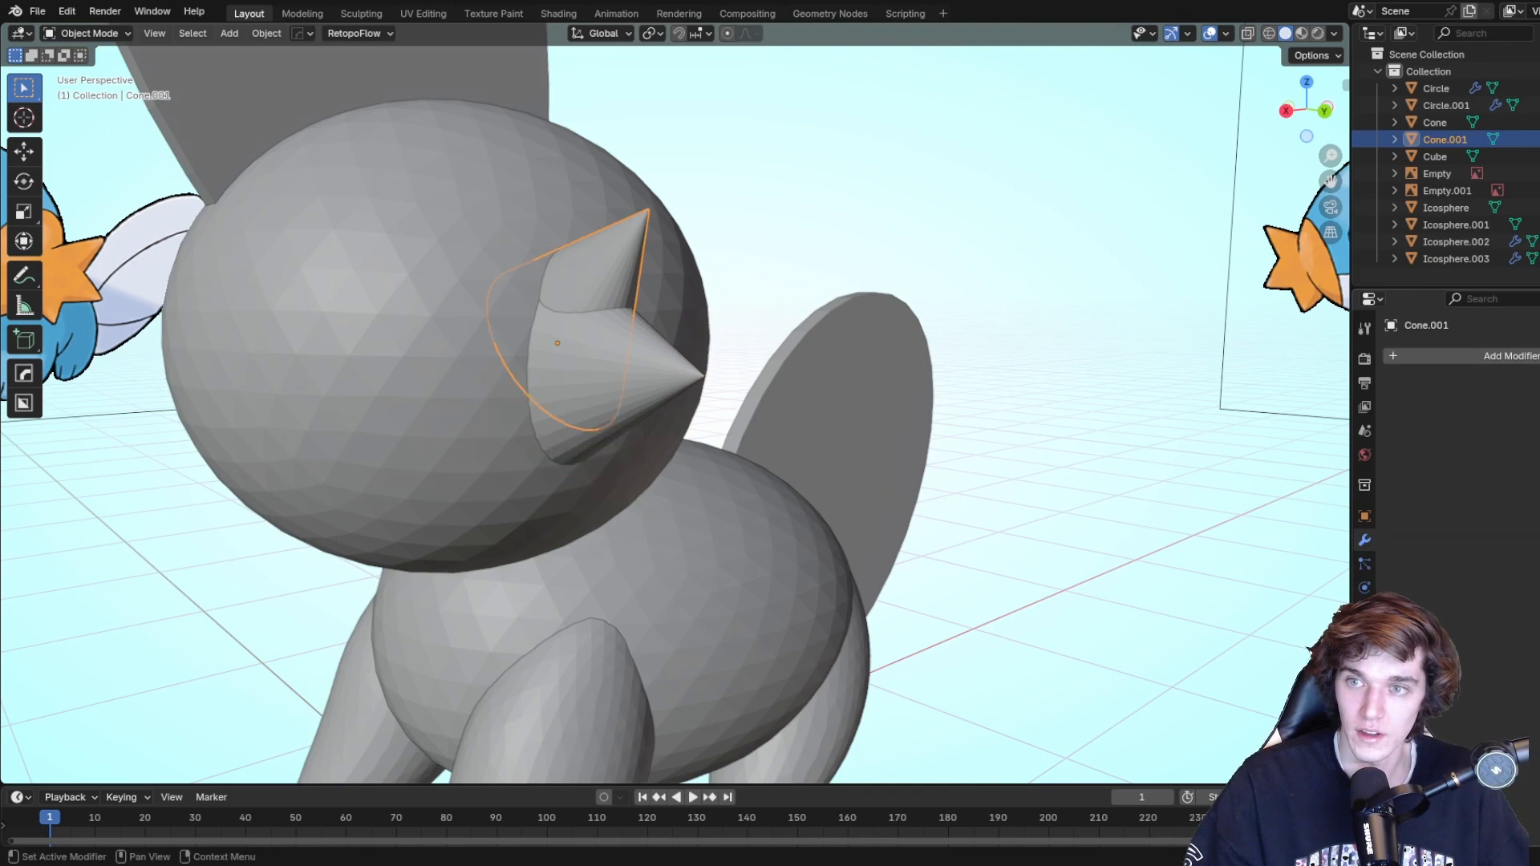
Apply the rotation of the main middle cheek cone.
left_click(602, 380)
key("ctrl+a")
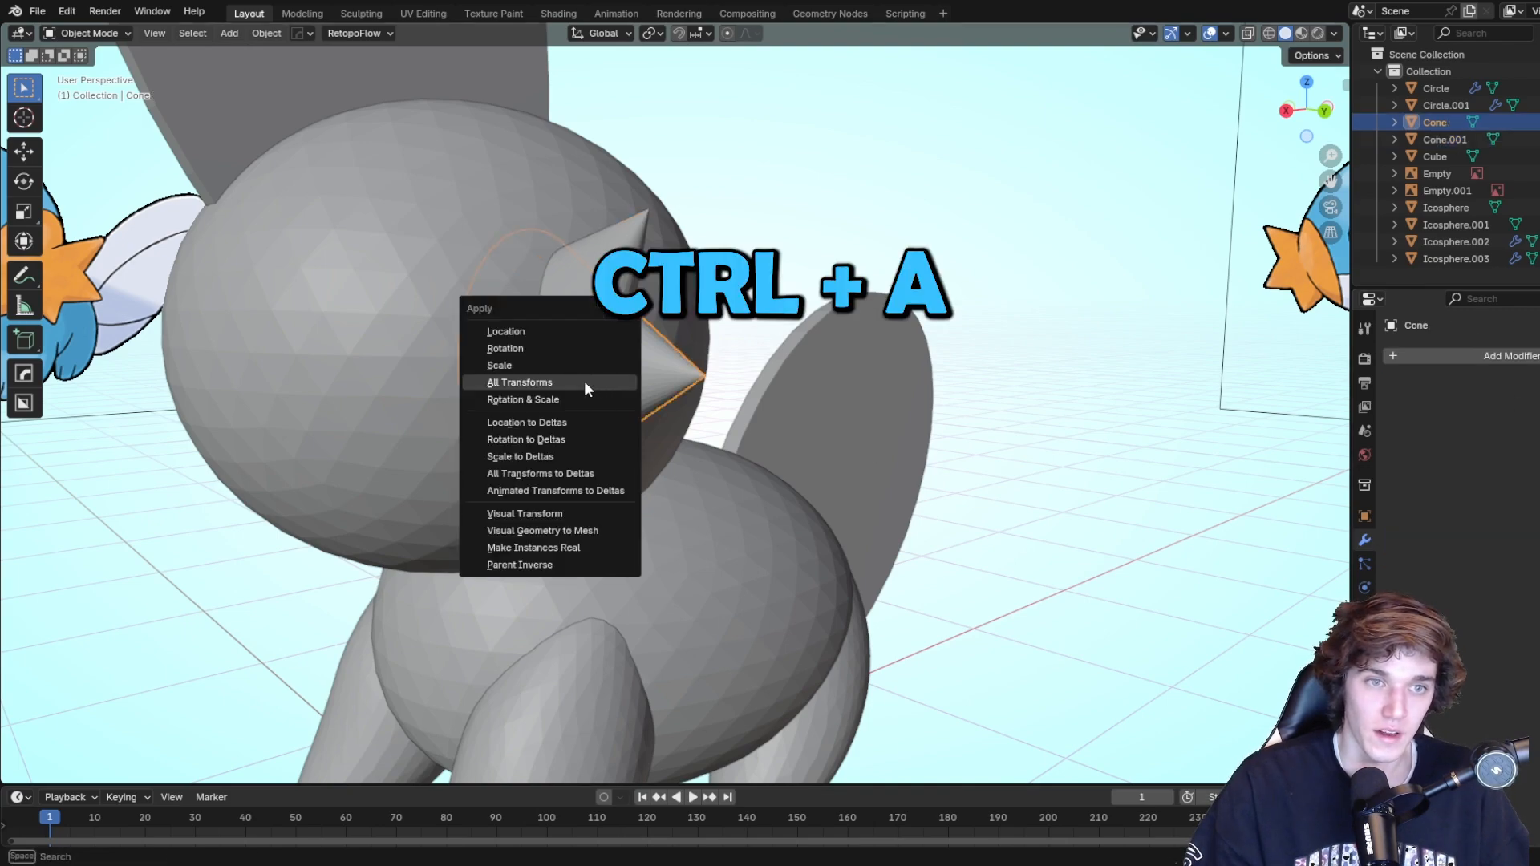
left_click(526, 349)
Give the upper cheek cone a new Mirror modifier with the X axis off and the main cheek cone as mirror object.
left_click(626, 281)
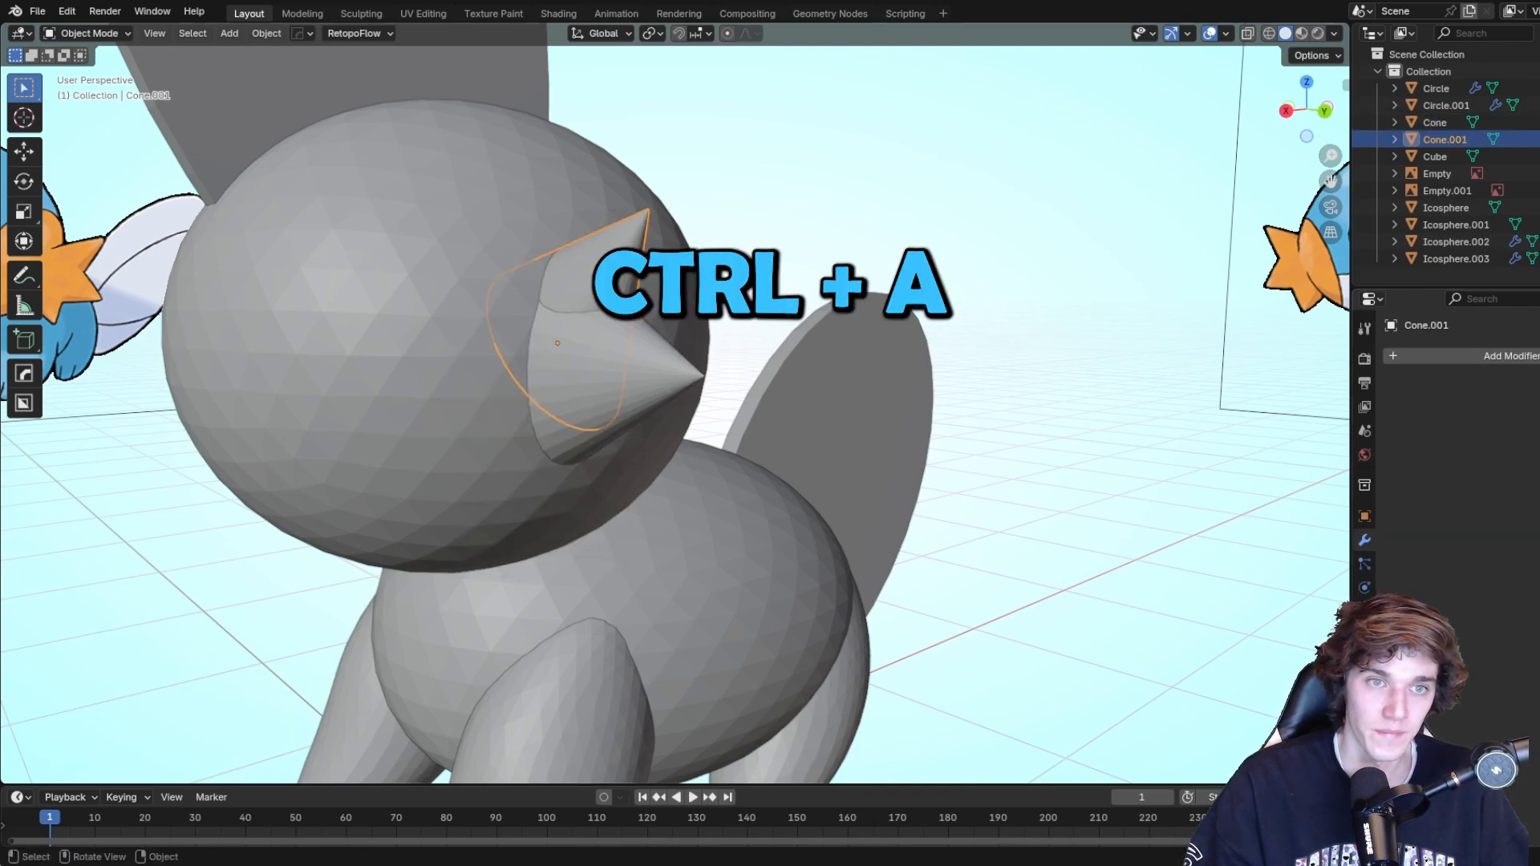
left_click(1503, 356)
mouse_move(1458, 364)
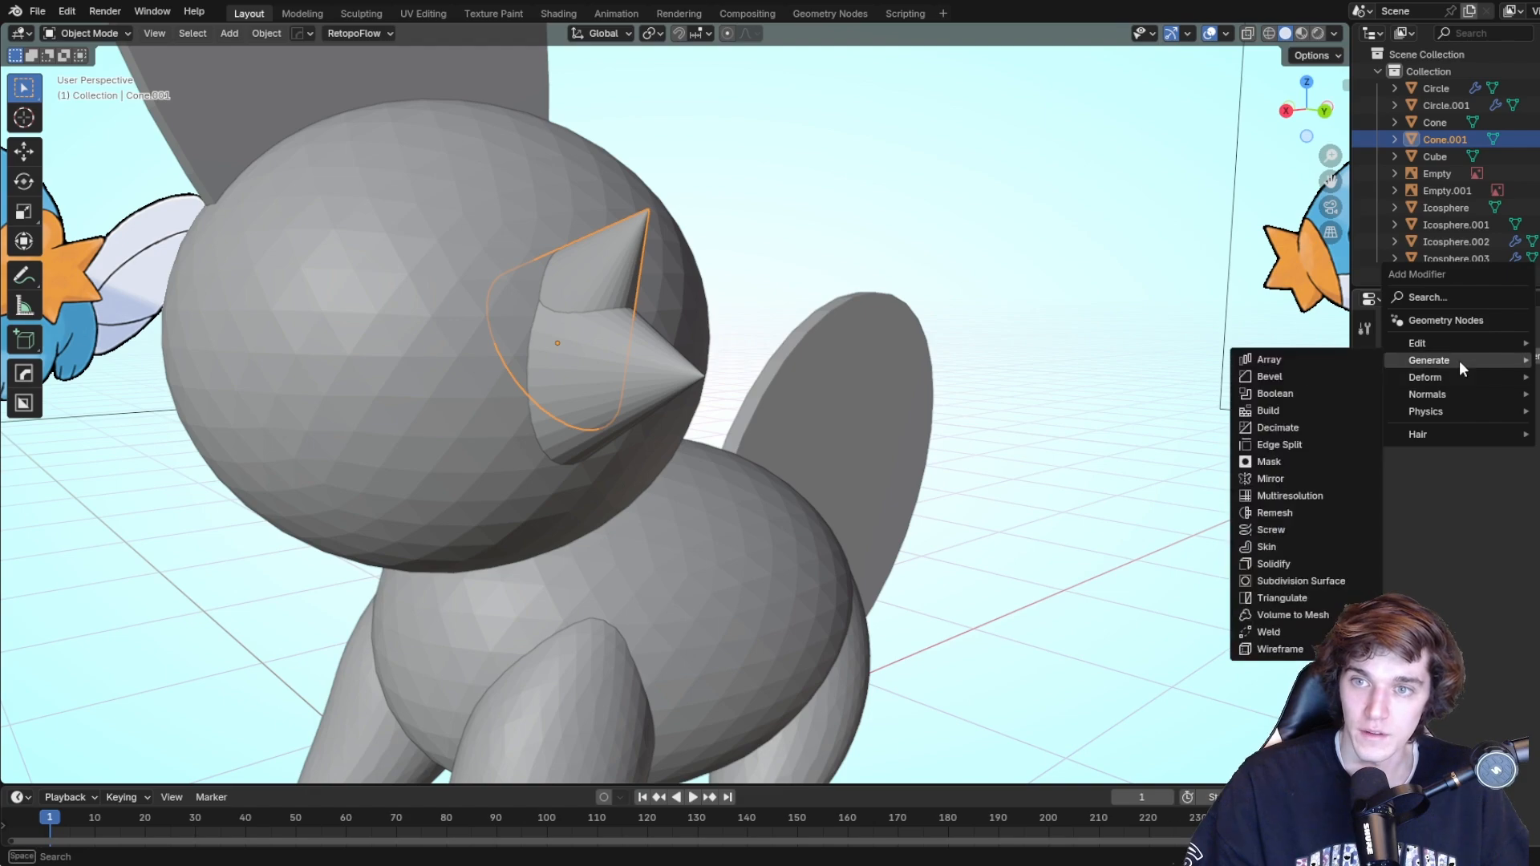
left_click(1287, 478)
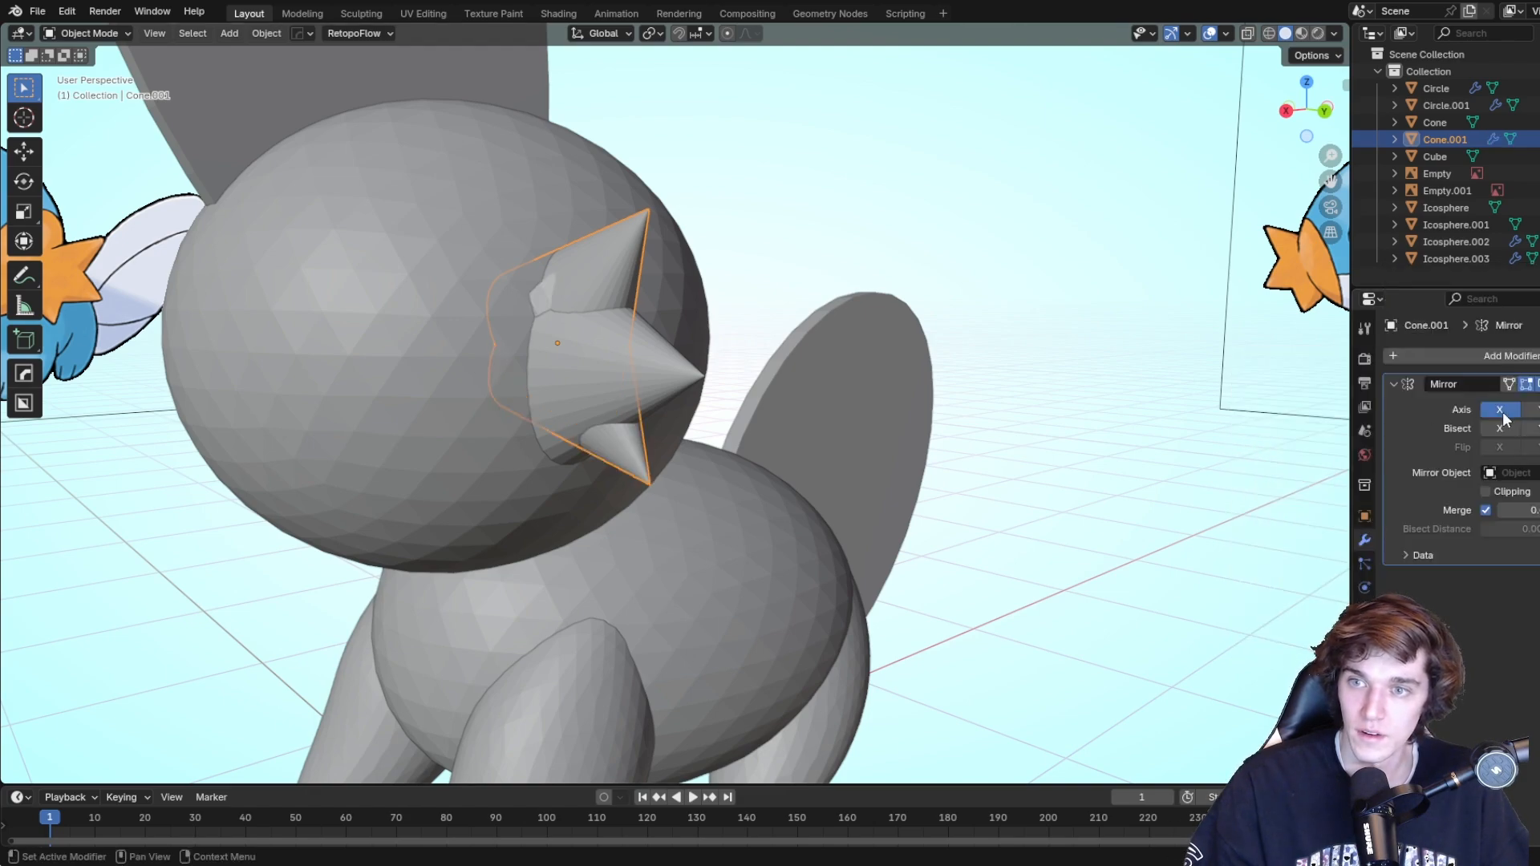
left_click(1537, 472)
left_click(680, 373)
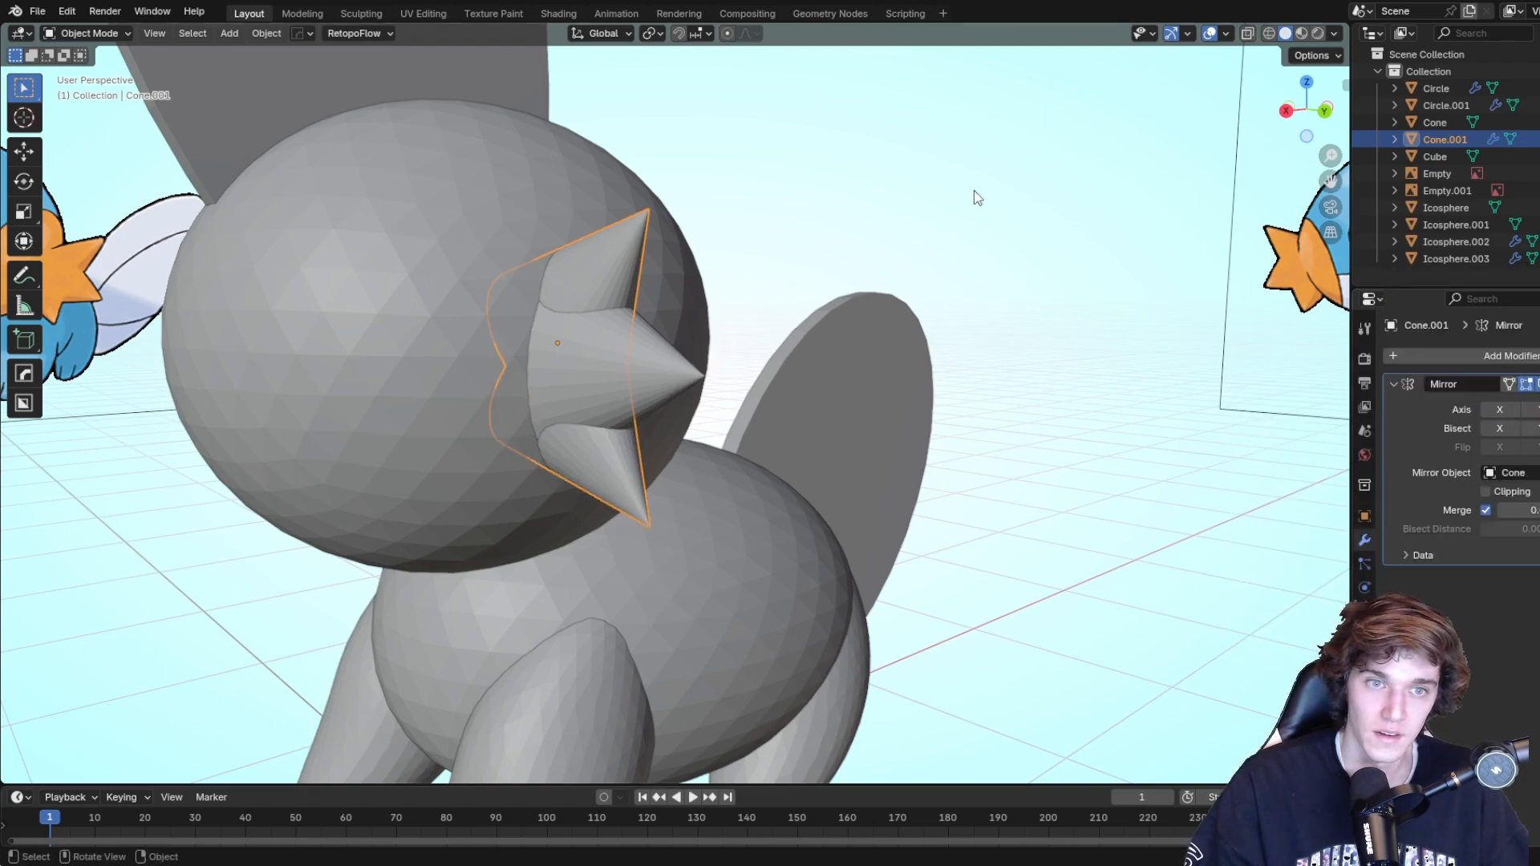
left_click(974, 191)
Examine how the upper and mirrored lower spikes sit against the main cheek cone and the reference image.
middle_click_drag(906, 195, 1035, 210)
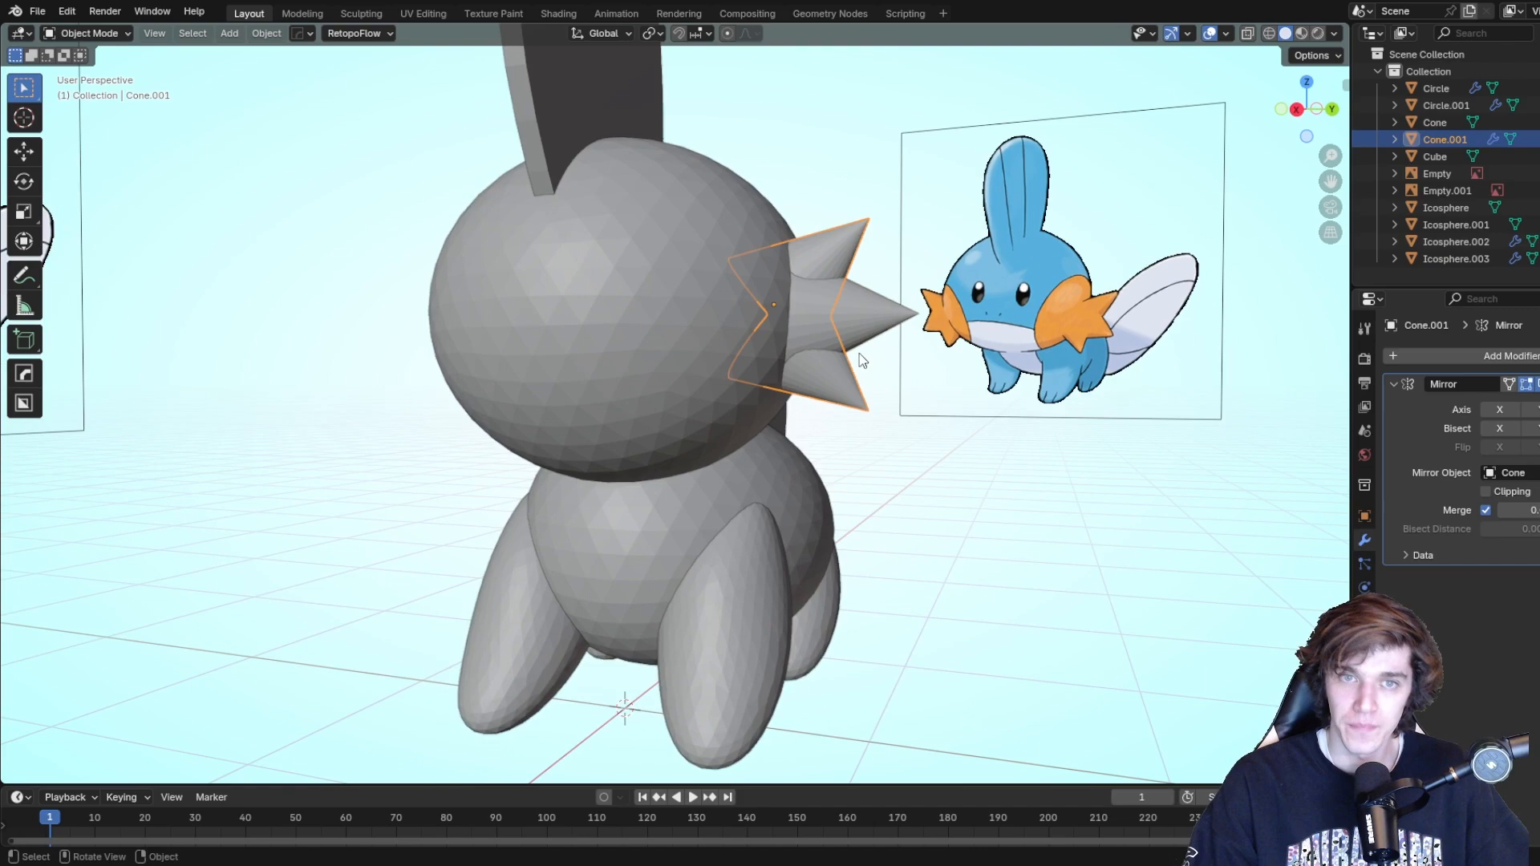
middle_click_drag(859, 353, 983, 446)
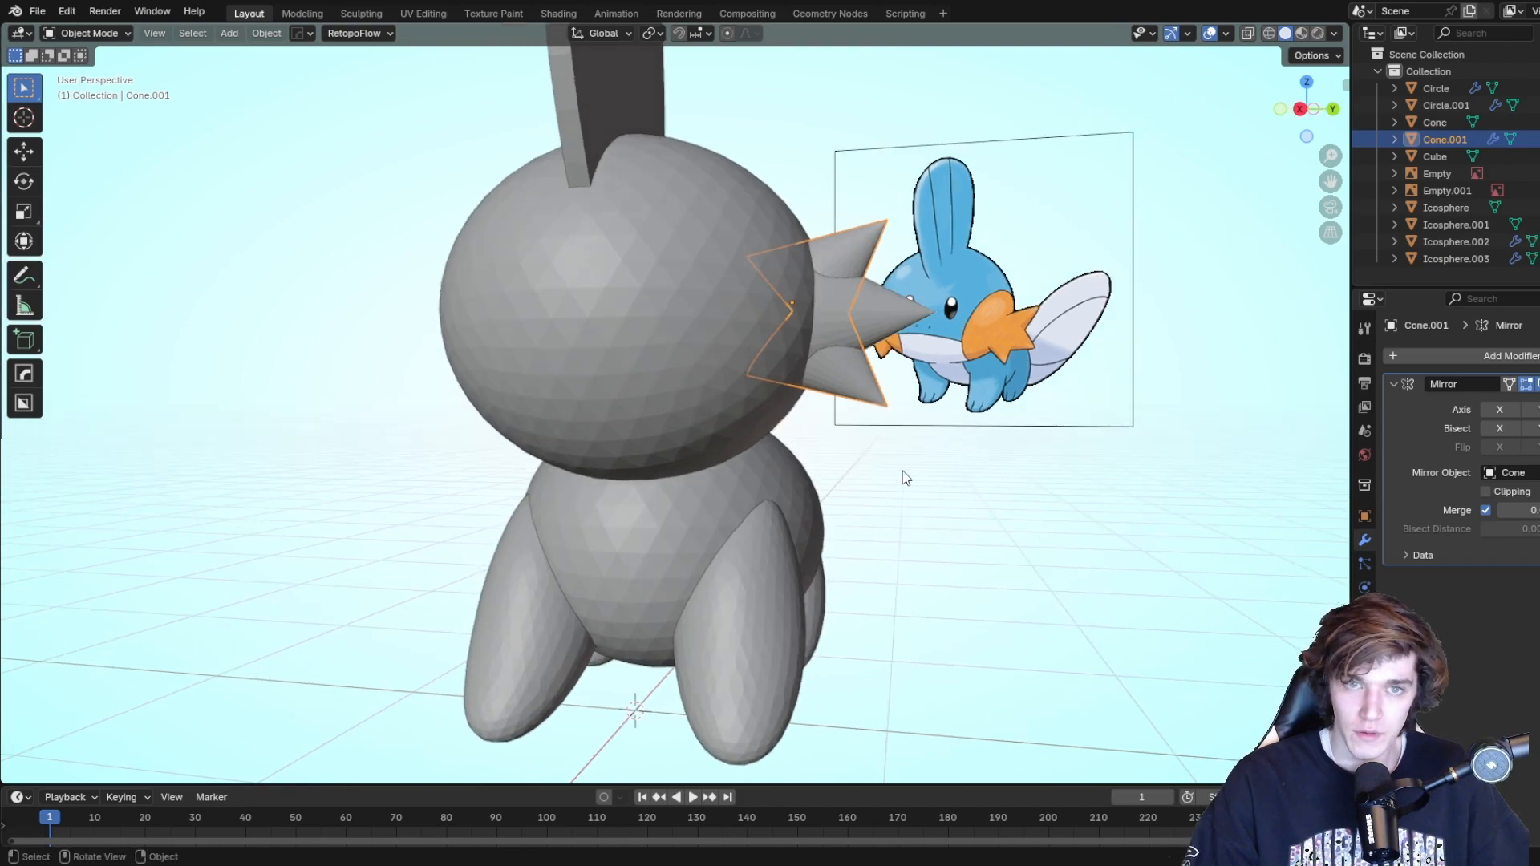
left_click(874, 316)
left_click(819, 254)
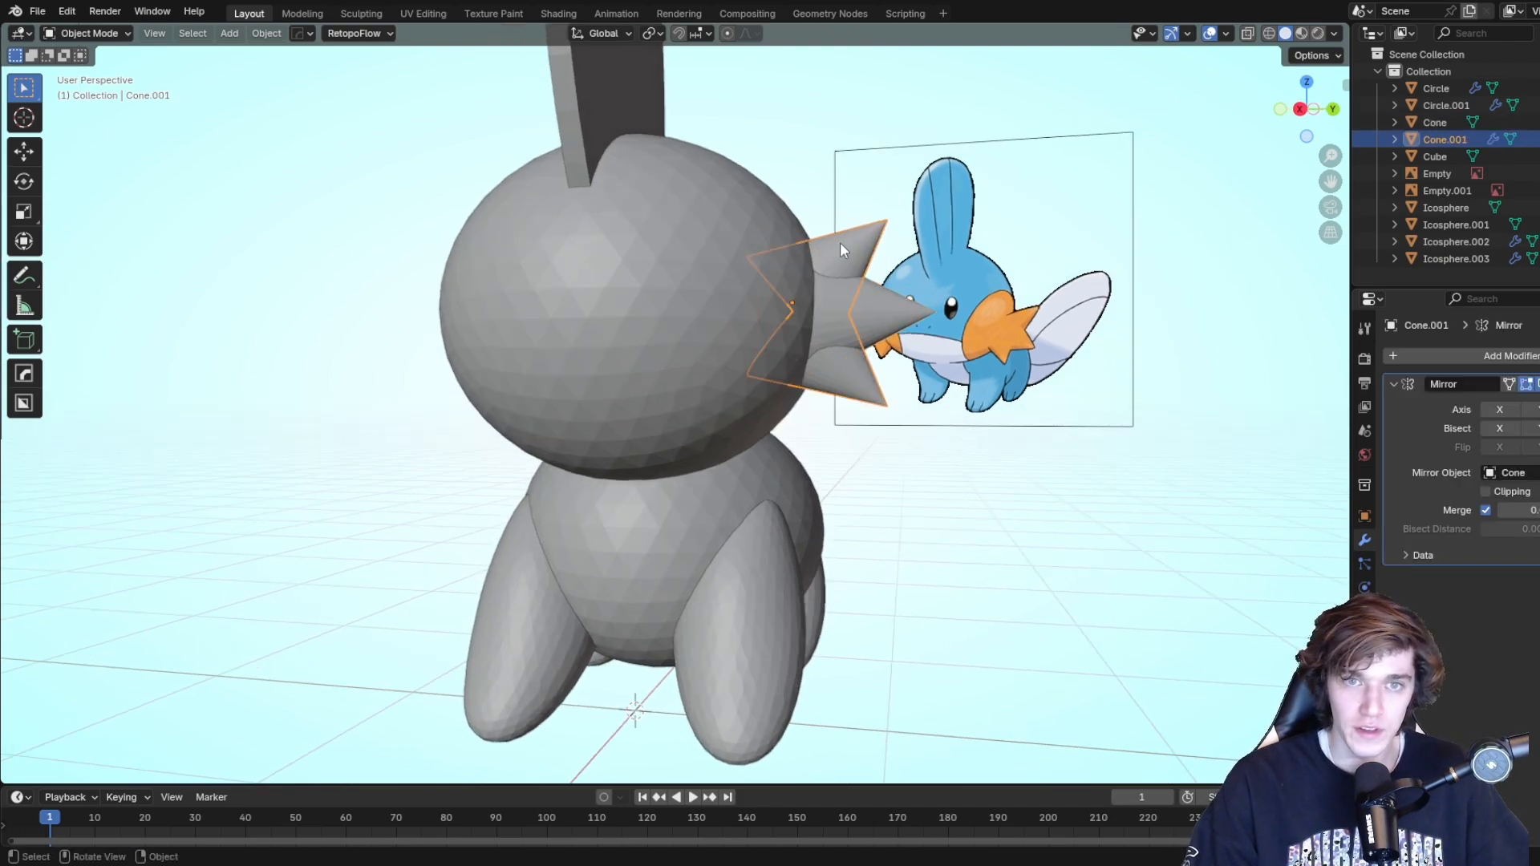
left_click(860, 336)
left_click(818, 254)
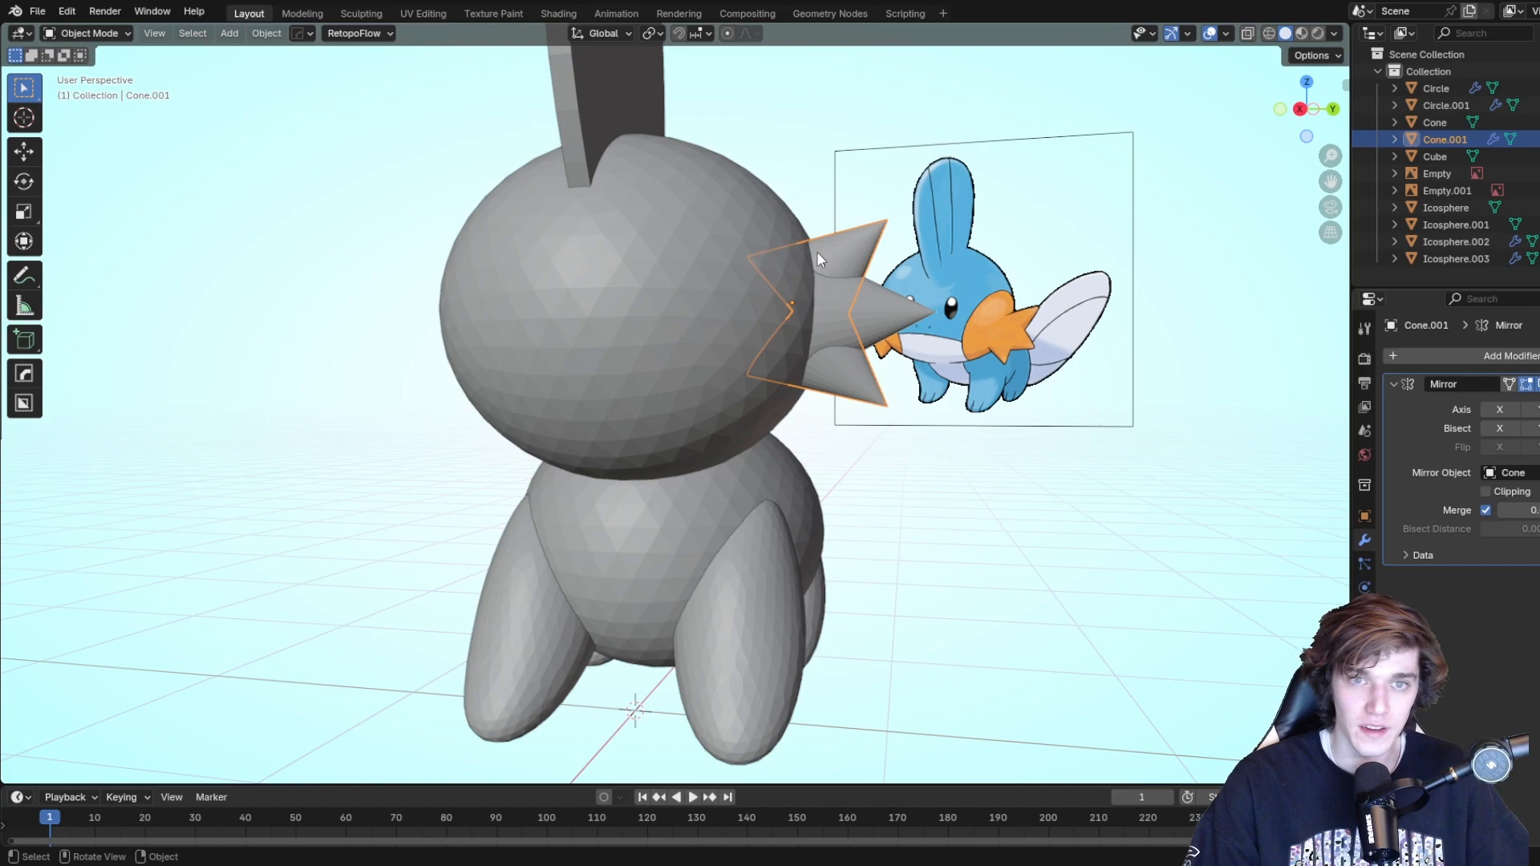
left_click(874, 332)
left_click(854, 361)
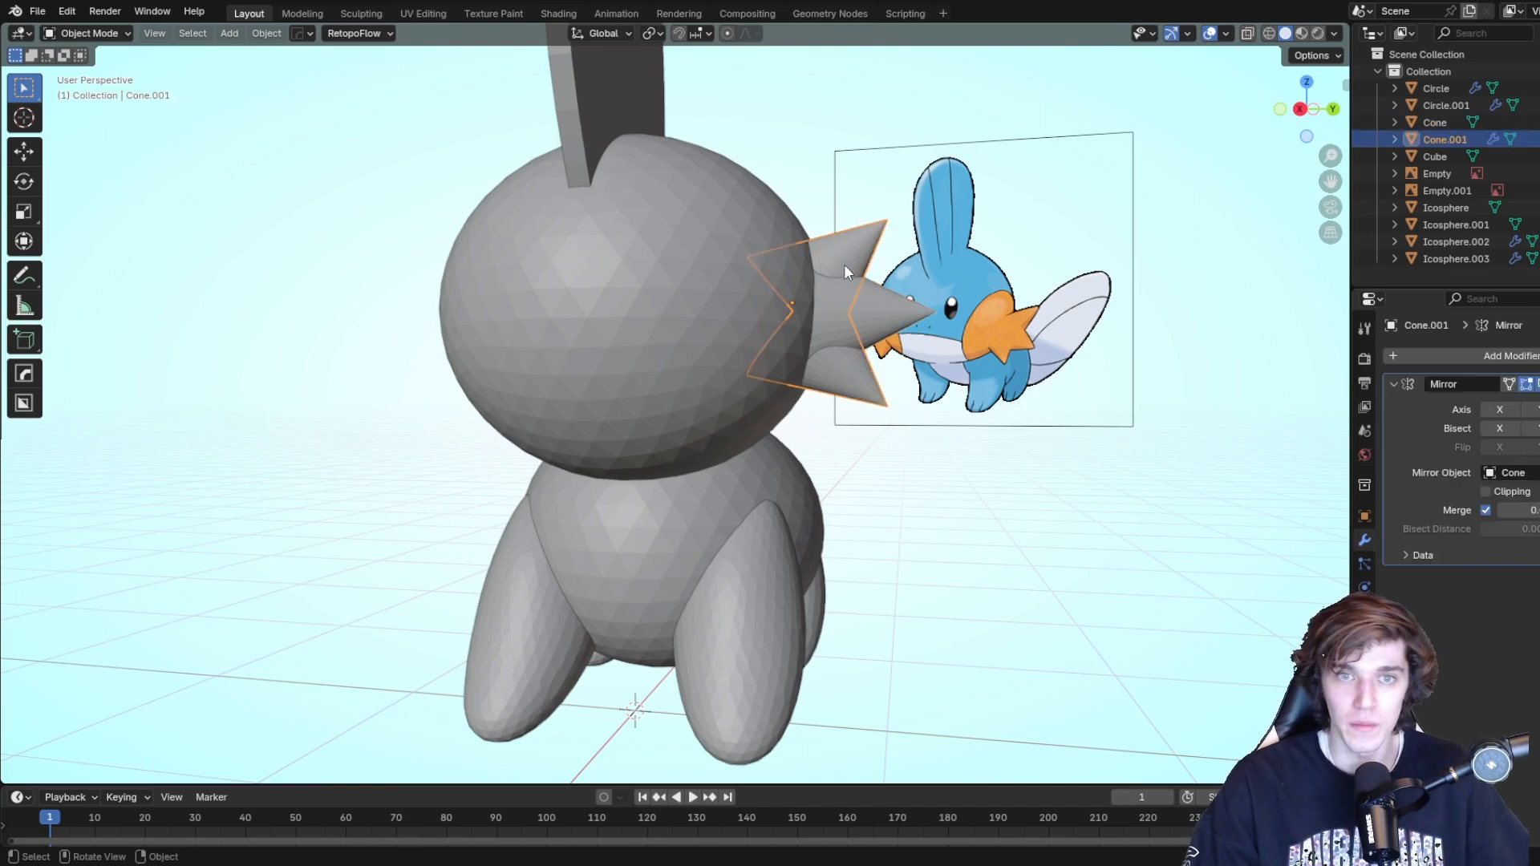
left_click(844, 336)
left_click(849, 256)
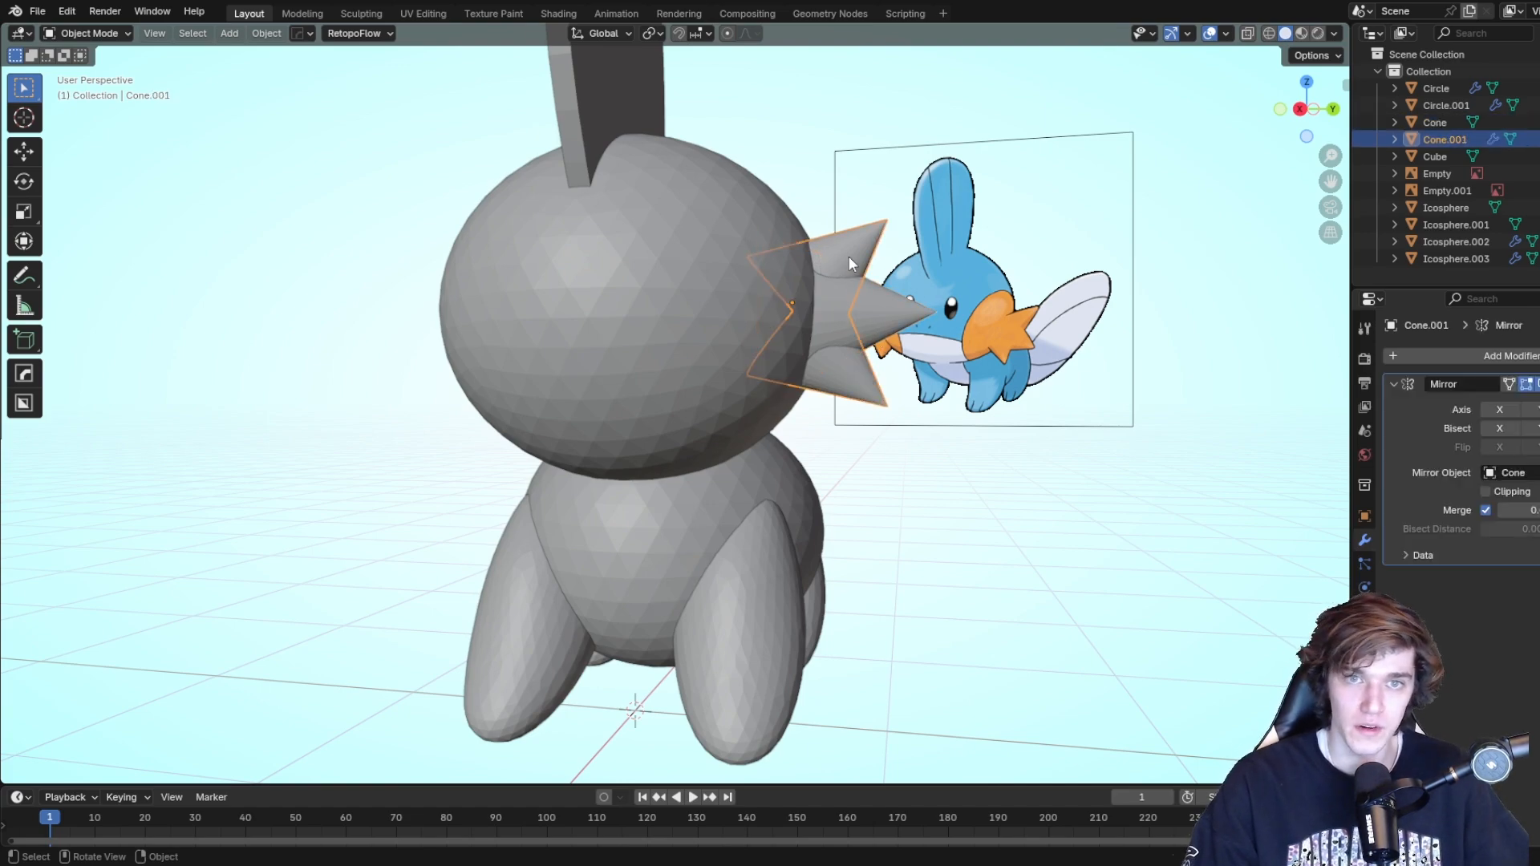
left_click(858, 342)
left_click(835, 359)
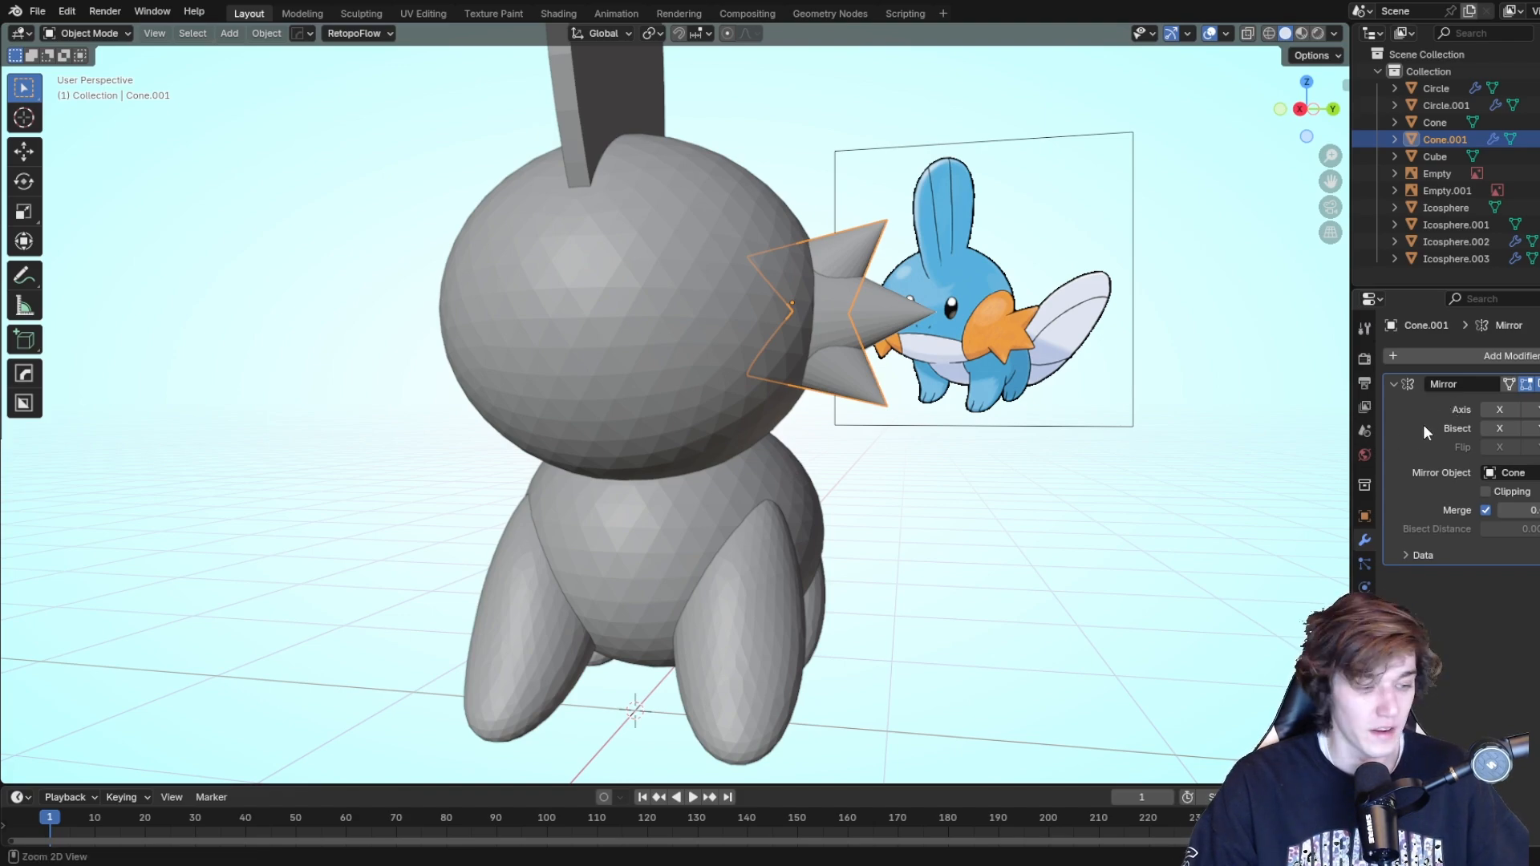
Apply the Mirror modifier on the upper cheek cone.
key("ctrl+a")
key("ctrl+z")
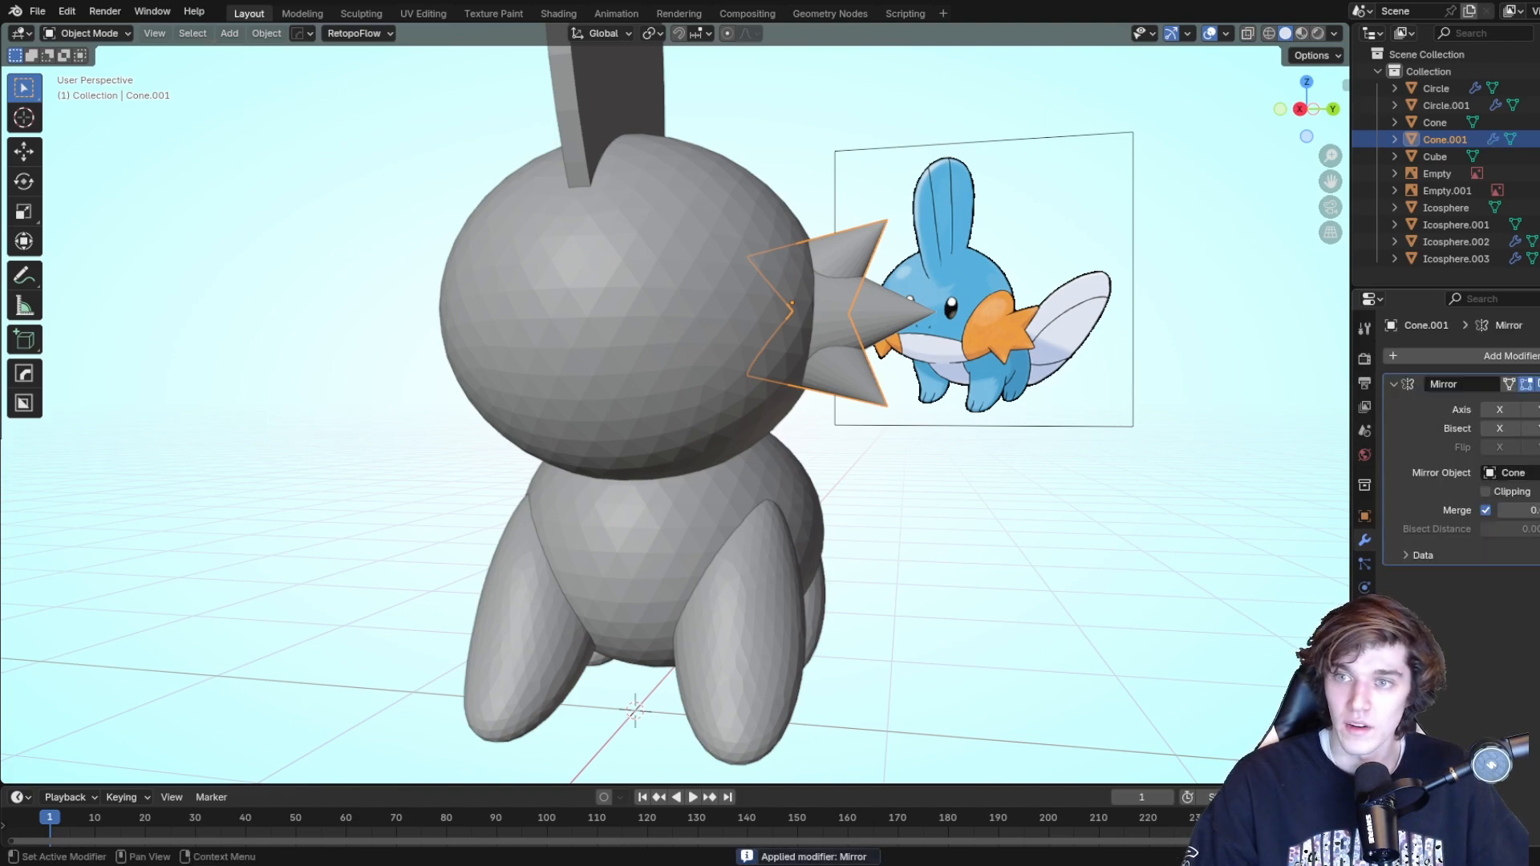
left_click(1533, 384)
left_click(1510, 410)
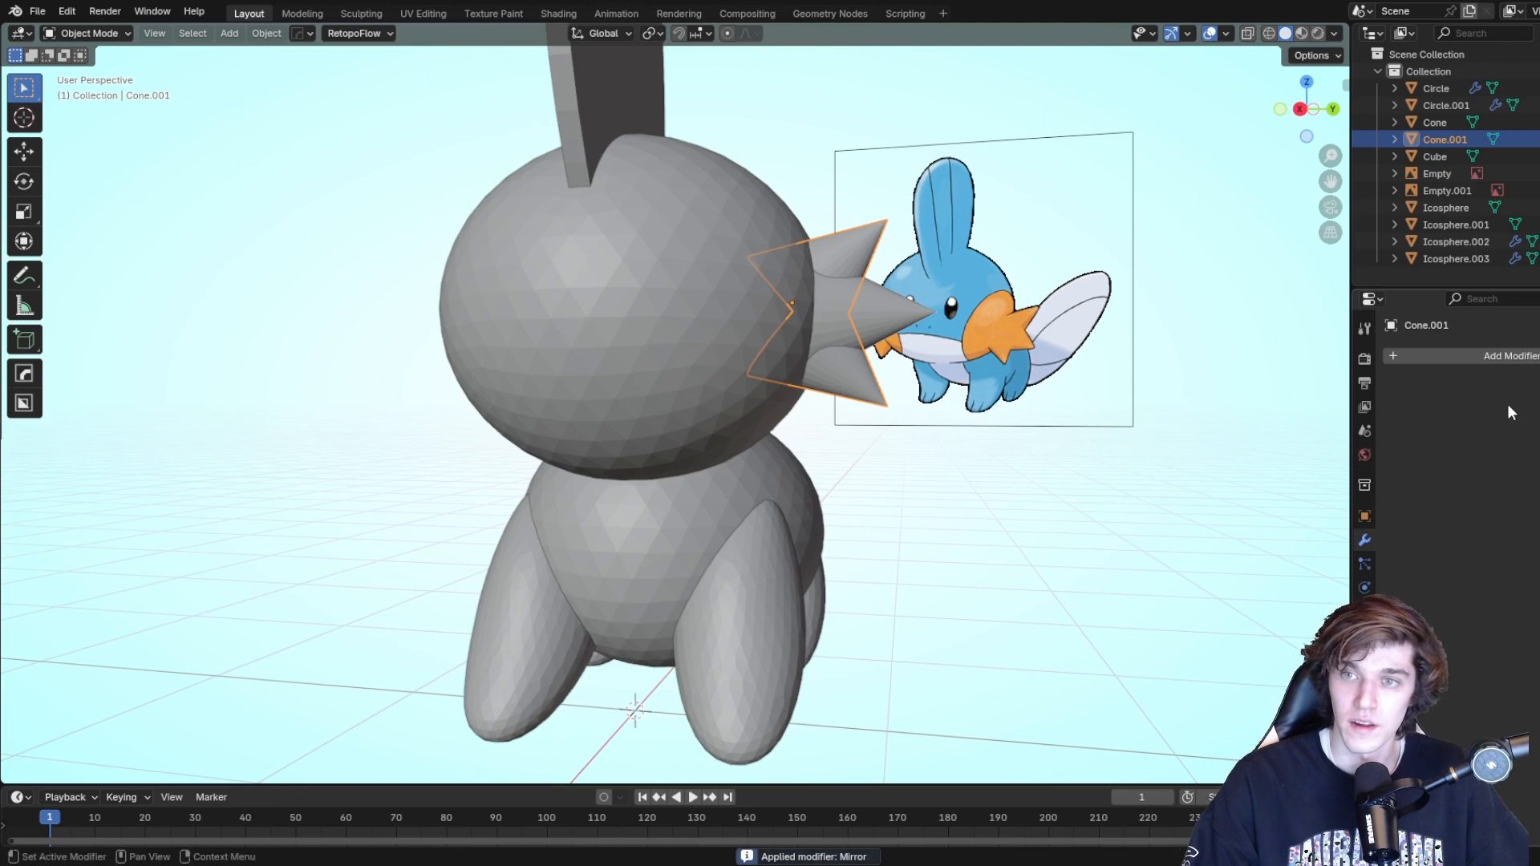
Try moving the mirrored pair of spikes about 0.64 m along Y away from the head, and undo the move.
left_click(922, 449)
left_click(859, 309)
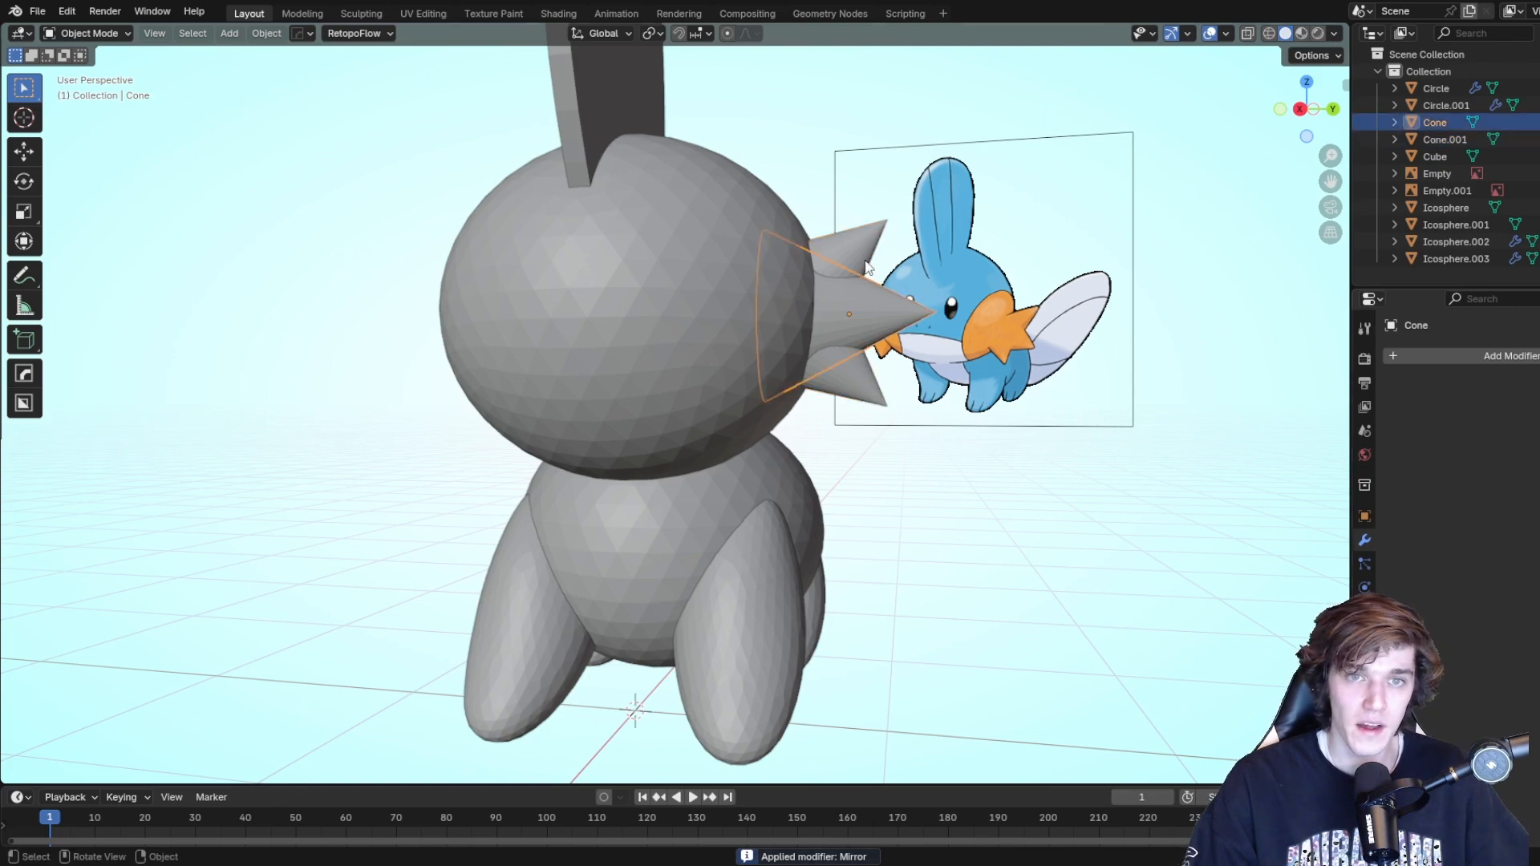
left_click(866, 267)
key("g")
left_click(1068, 364)
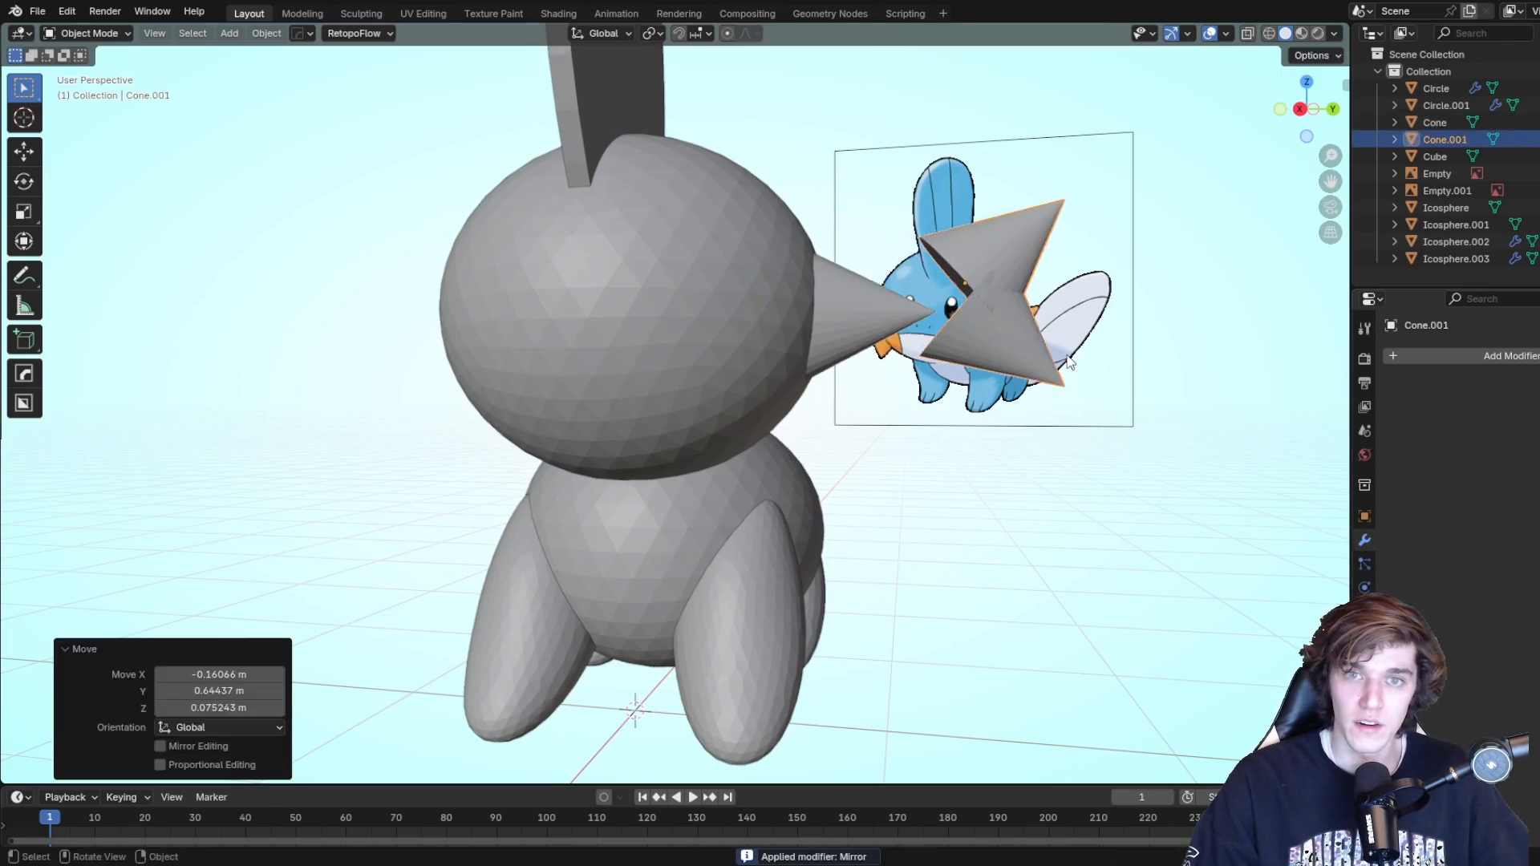
key("ctrl+z")
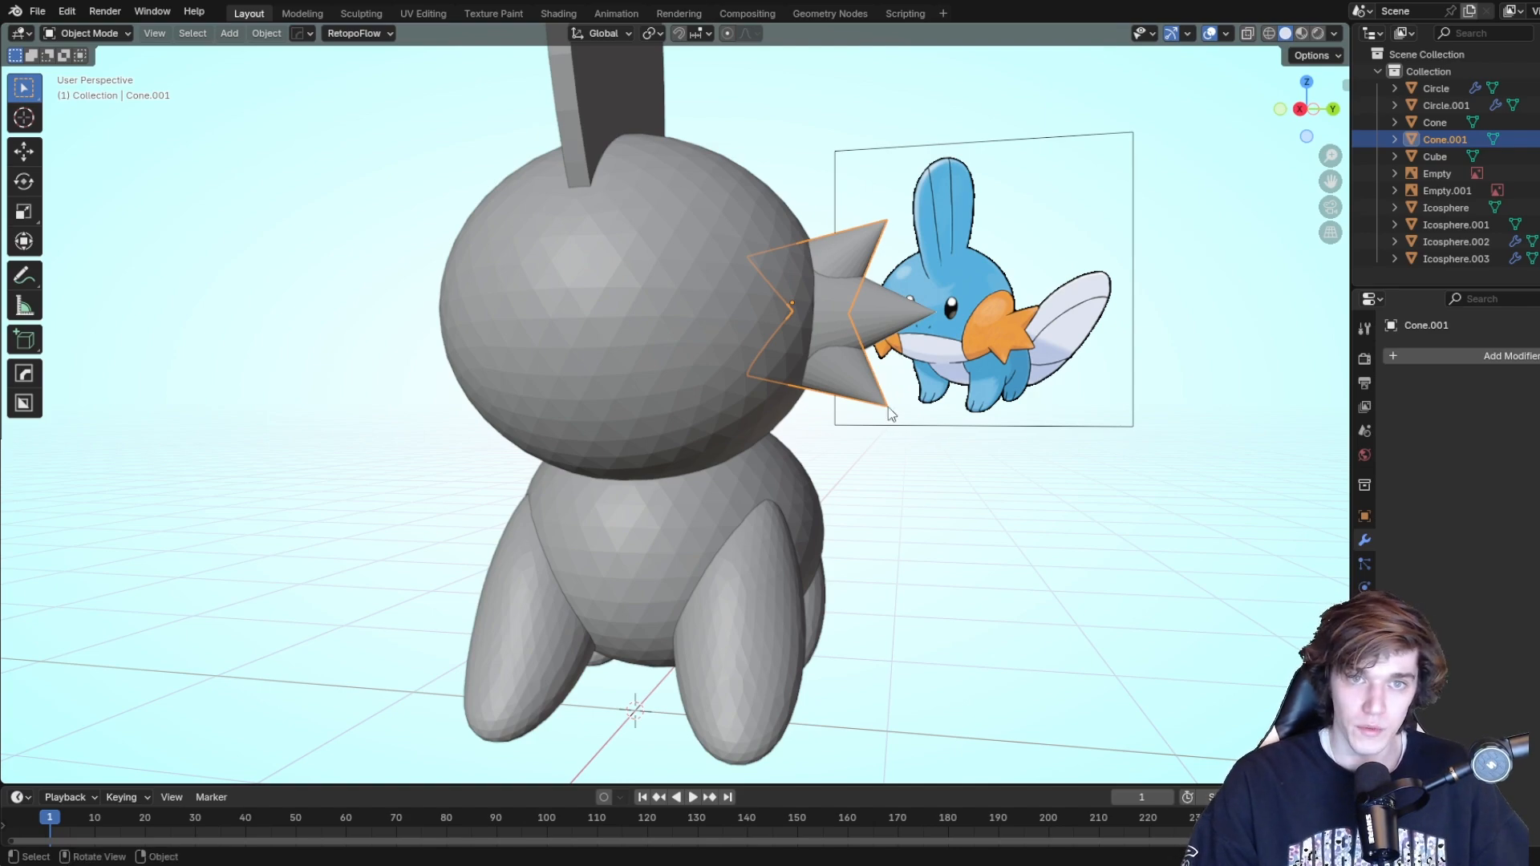
middle_click_drag(857, 247, 749, 282, "shift")
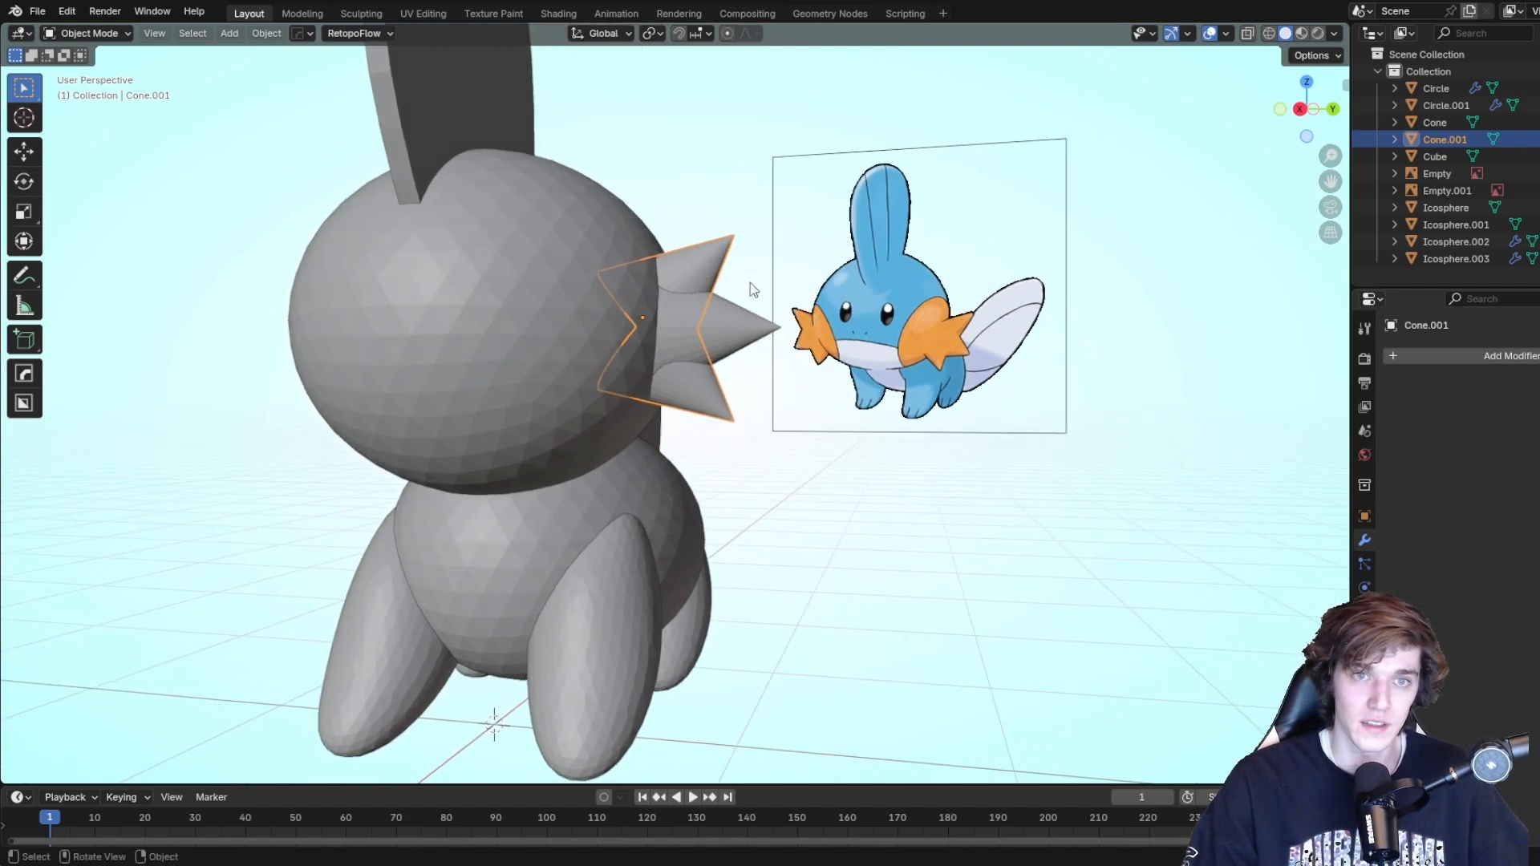
Join the upper and lower spike pair with the main cheek cone into one object.
left_click(751, 333, "shift")
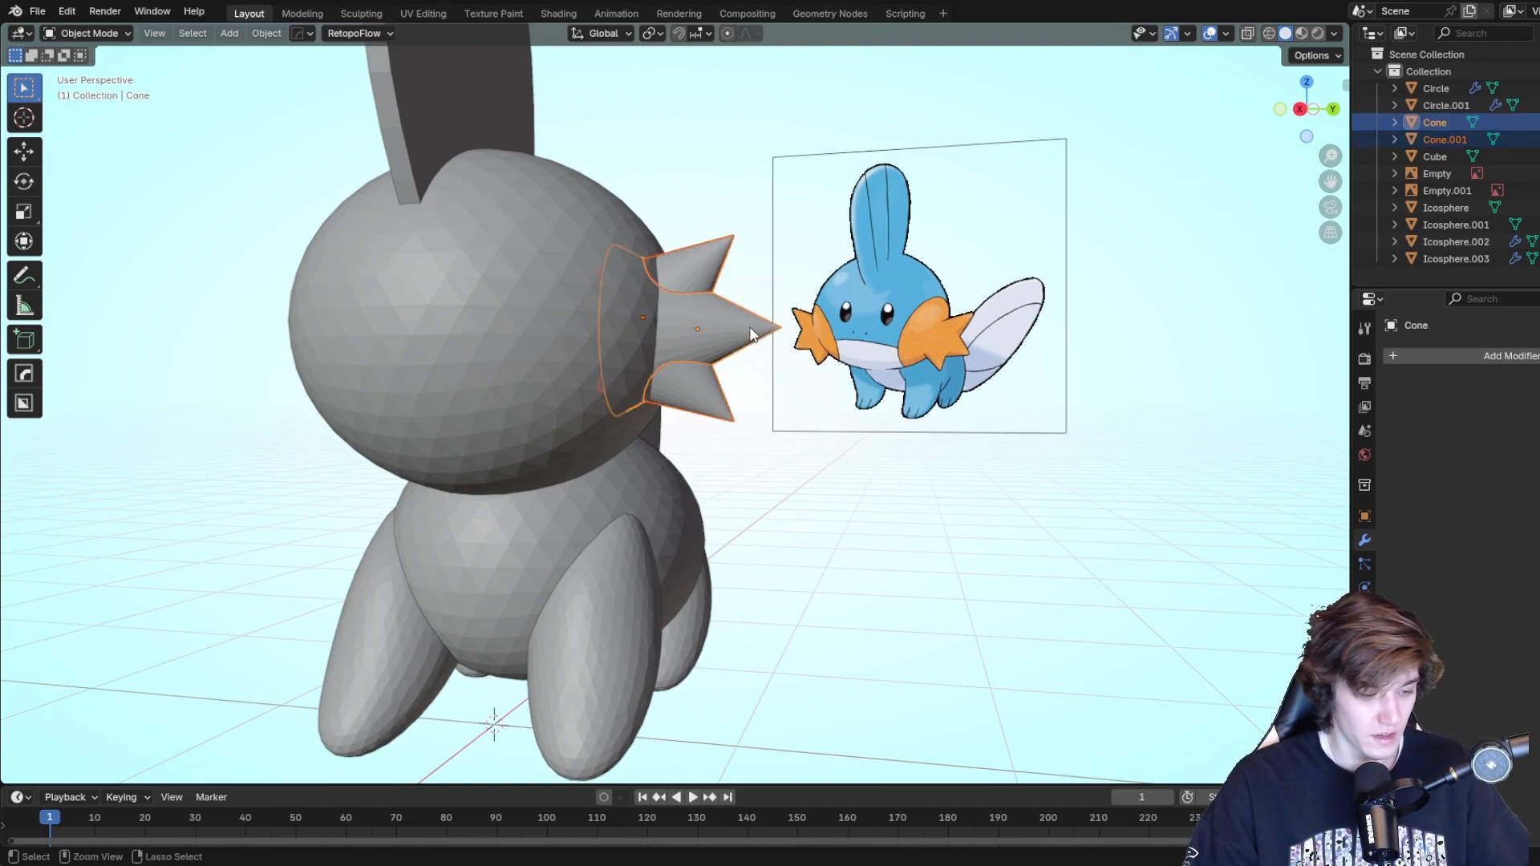
key("ctrl+j")
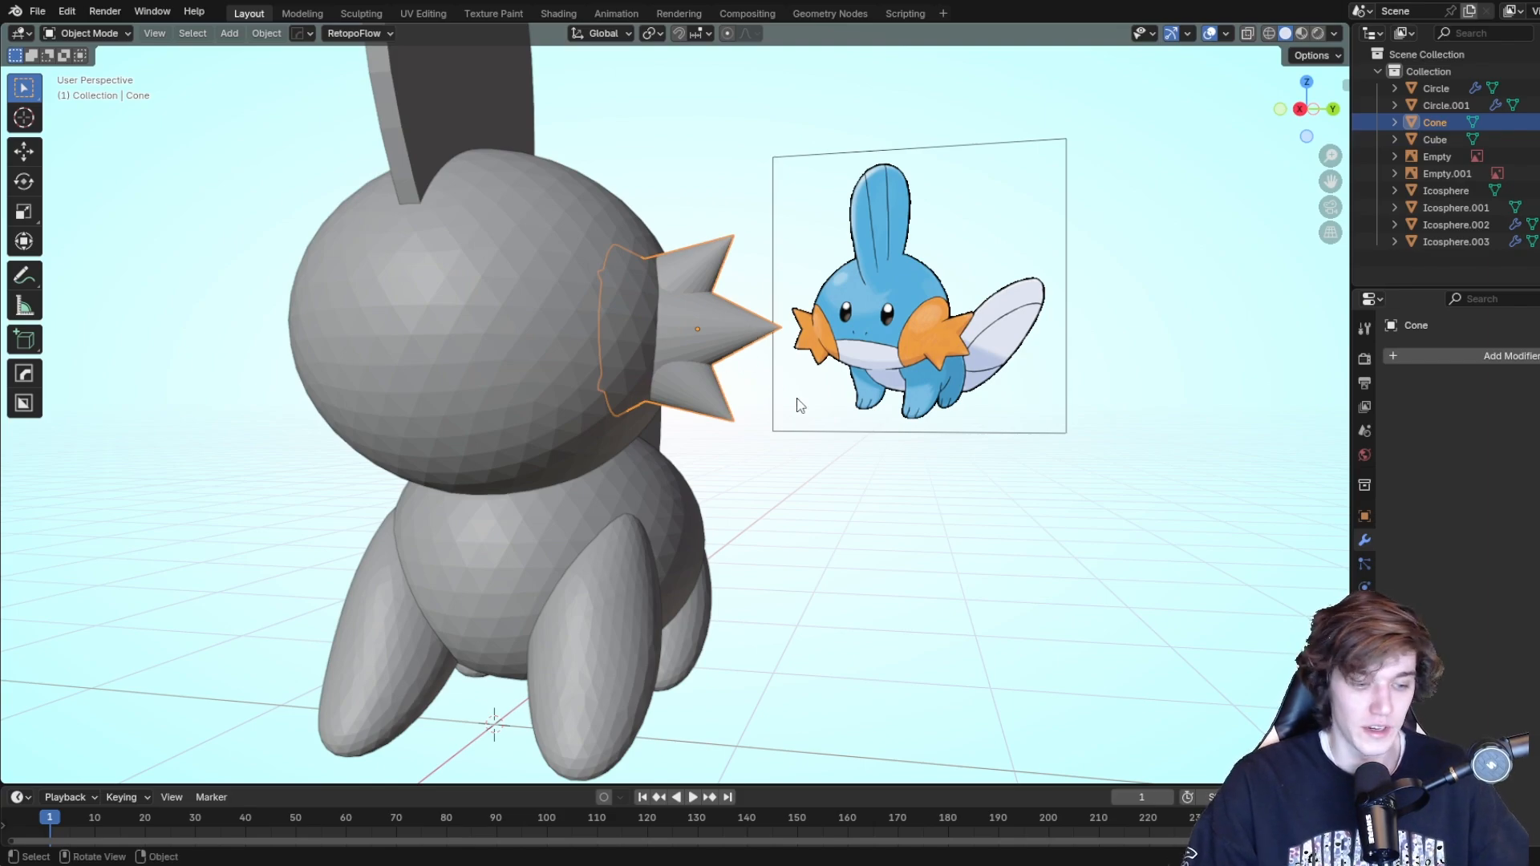
key("g")
left_click(936, 367)
middle_click_drag(937, 367, 1004, 419)
left_click(911, 498)
middle_click_drag(911, 498, 752, 378)
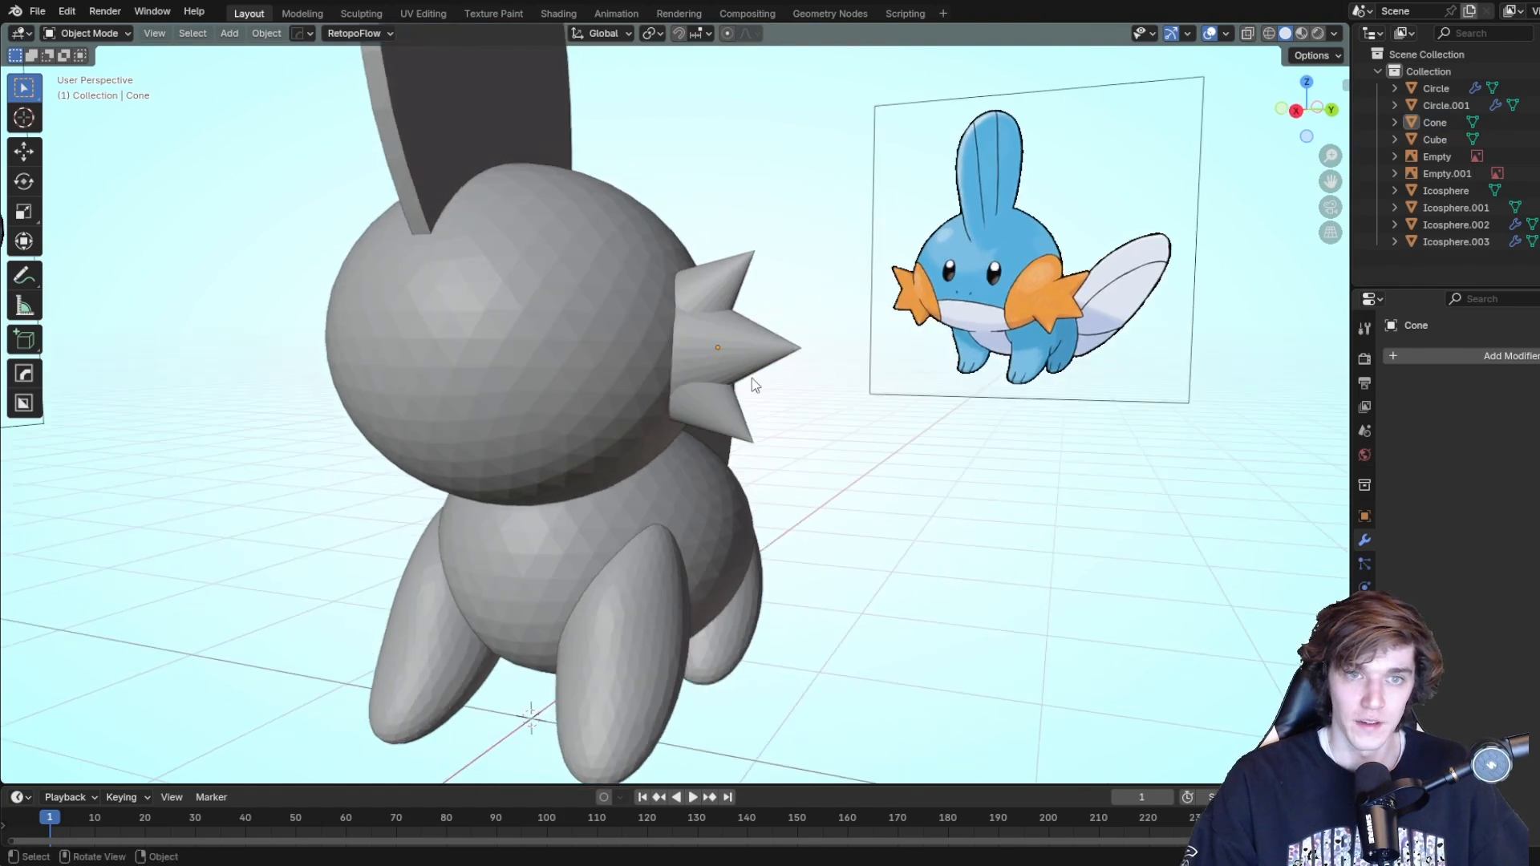
Add a Mirror modifier to the joined cheek spikes, with Y as the only axis and the head sphere as mirror object.
left_click(752, 380)
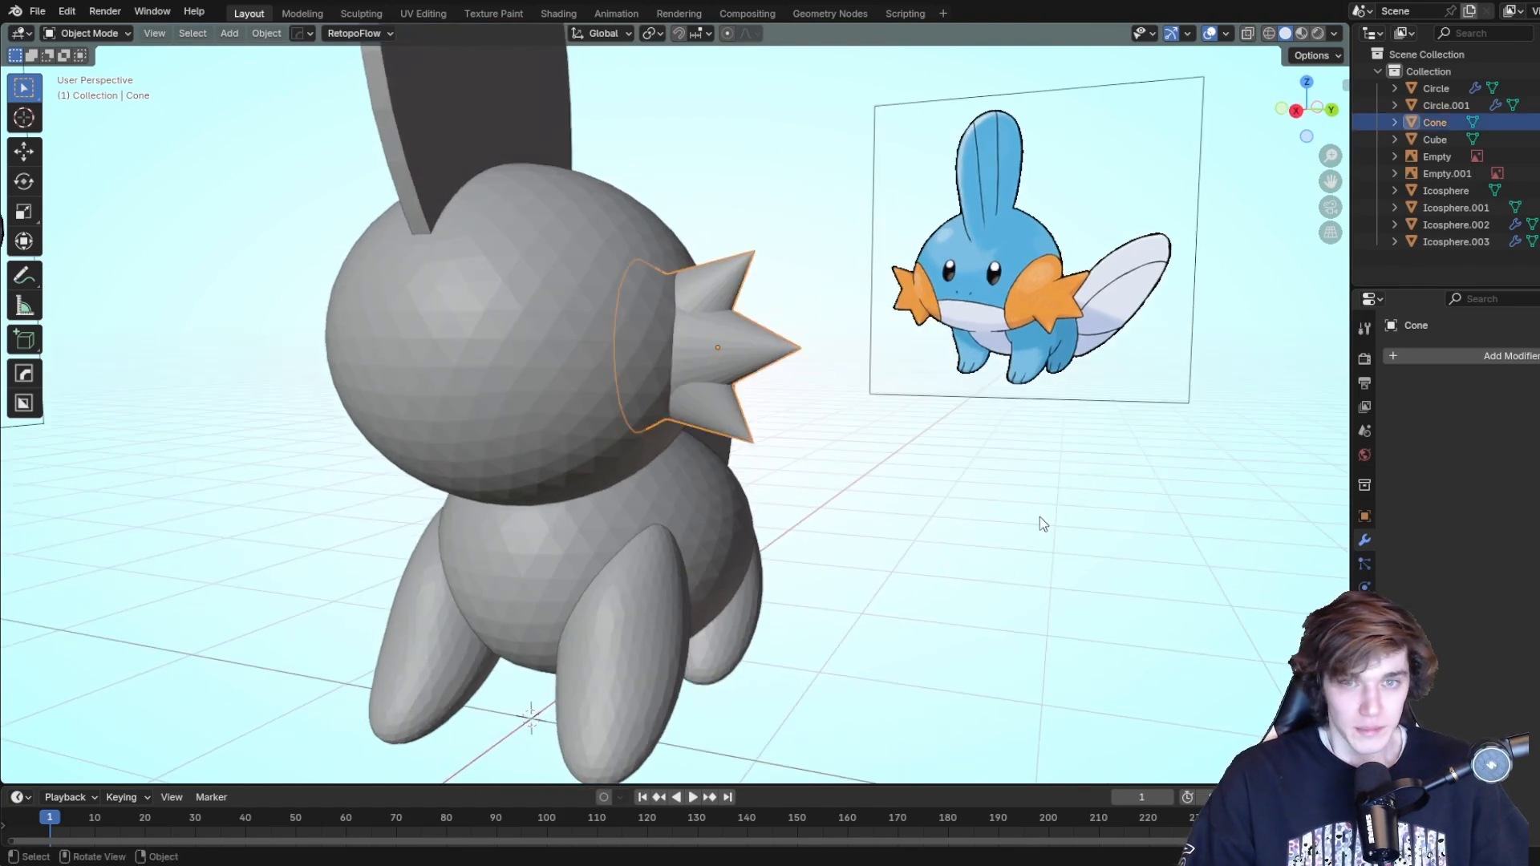
middle_click_drag(912, 462, 992, 451, "shift")
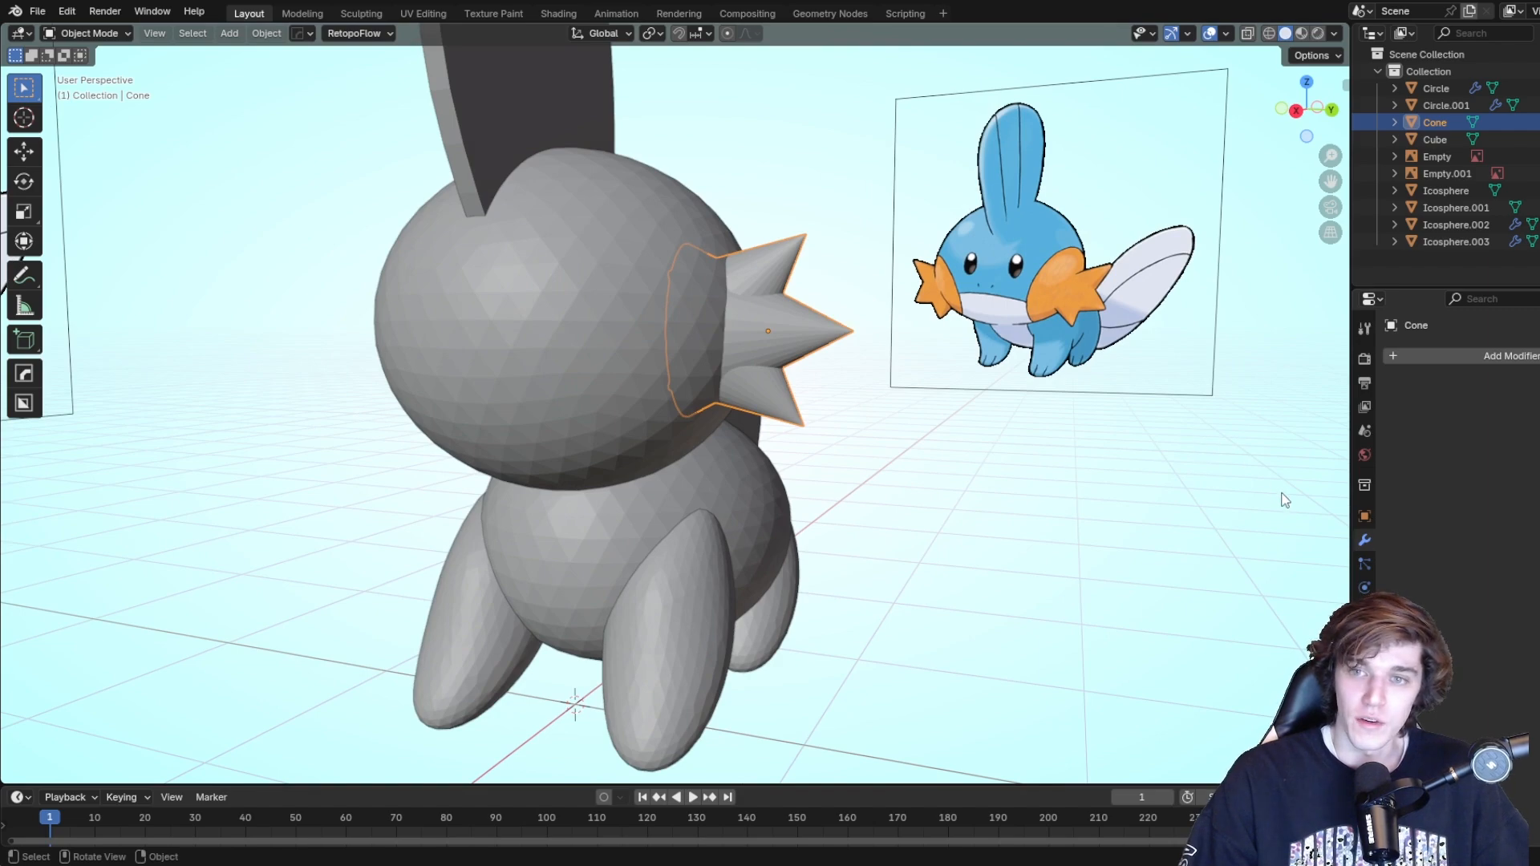
left_click(1513, 356)
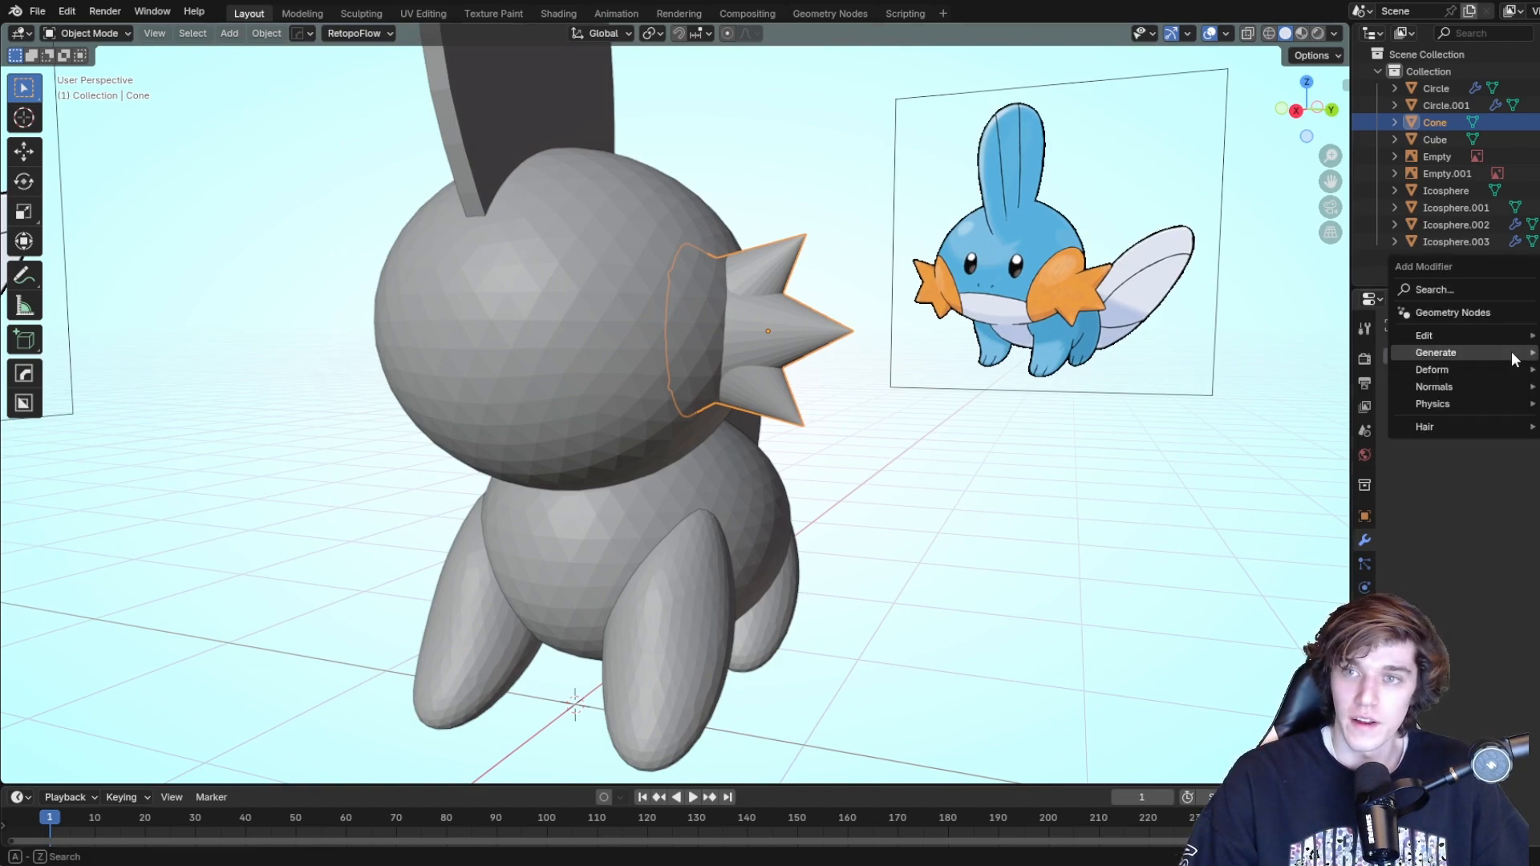
mouse_move(1477, 358)
left_click(1272, 477)
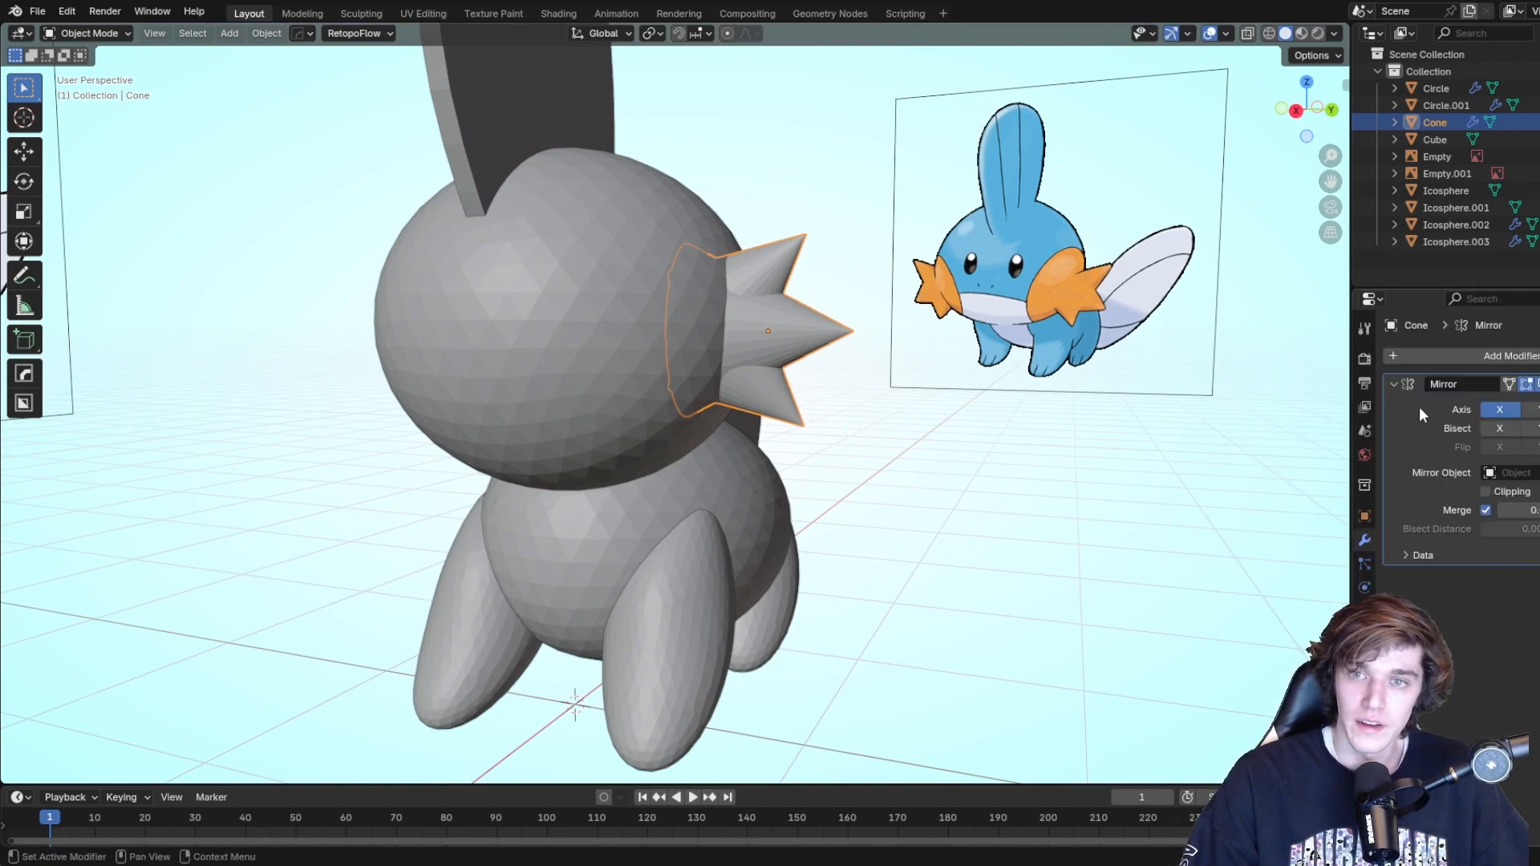
left_click(1527, 409)
left_click(1499, 409)
left_click(1489, 472)
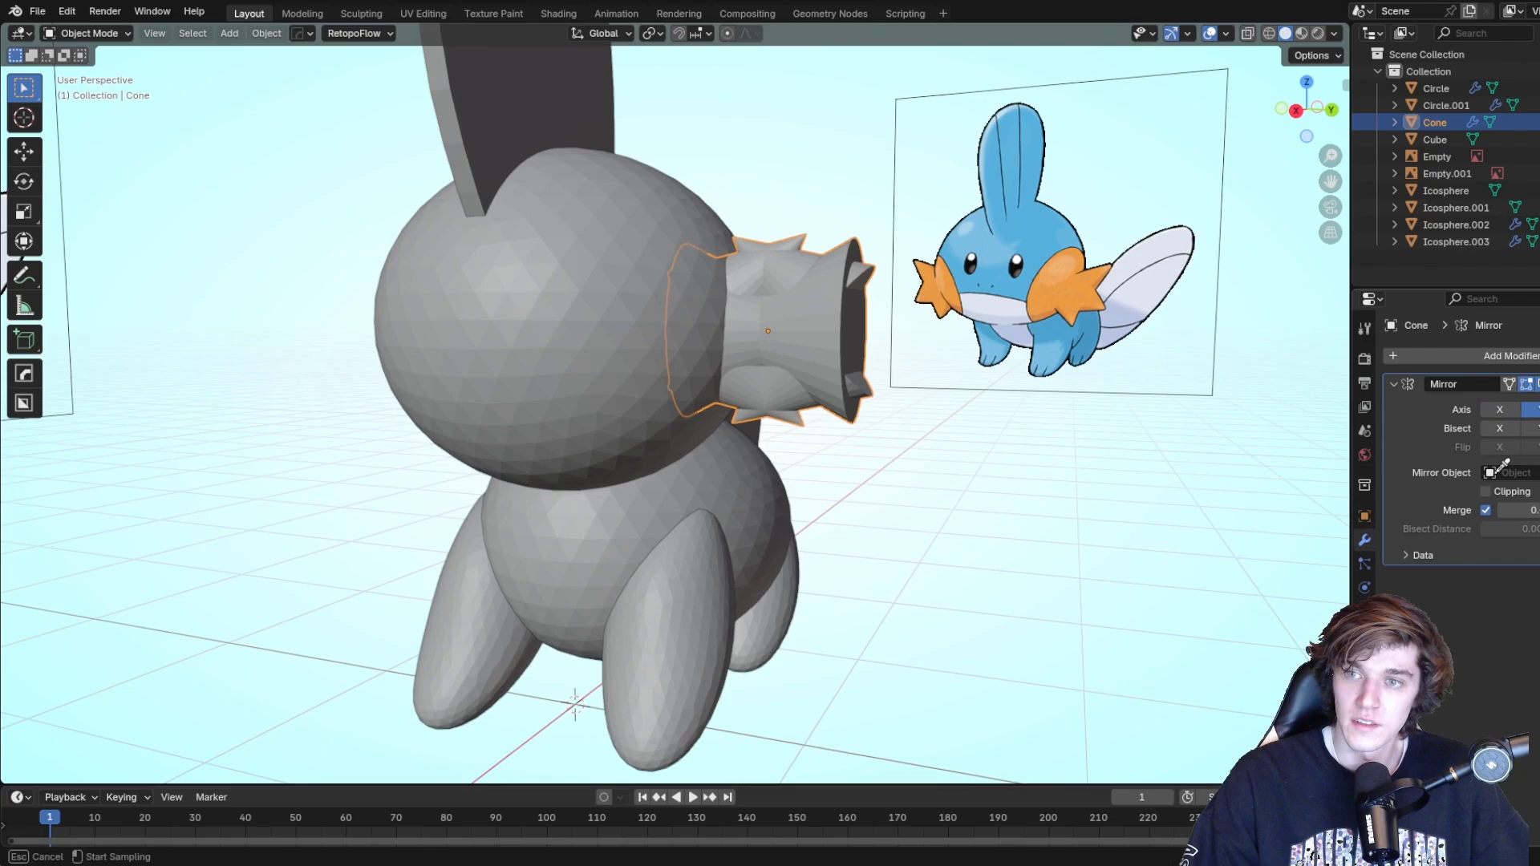
left_click(497, 283)
middle_click_drag(497, 283, 930, 372)
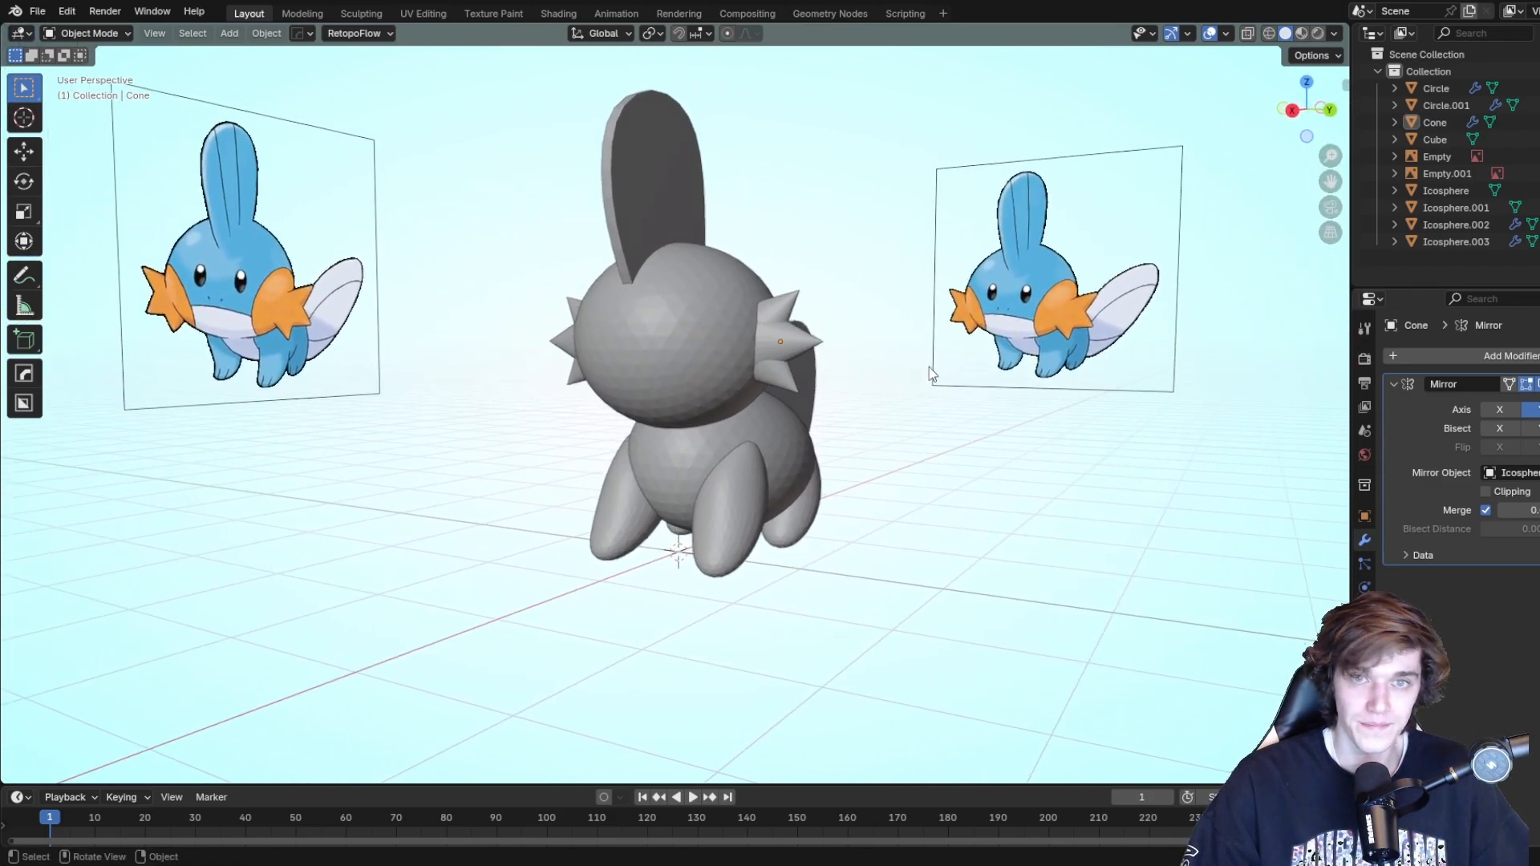
Switch the viewport to Material Preview shading and inspect the model with spikes on both cheeks.
left_click(1303, 36)
mouse_move(1012, 479)
middle_mouse_down()
mouse_move(1155, 478)
mouse_move(941, 498)
mouse_move(1031, 471)
mouse_move(955, 441)
mouse_move(1015, 455)
middle_mouse_up()
scroll(1014, 453, "up", 8)
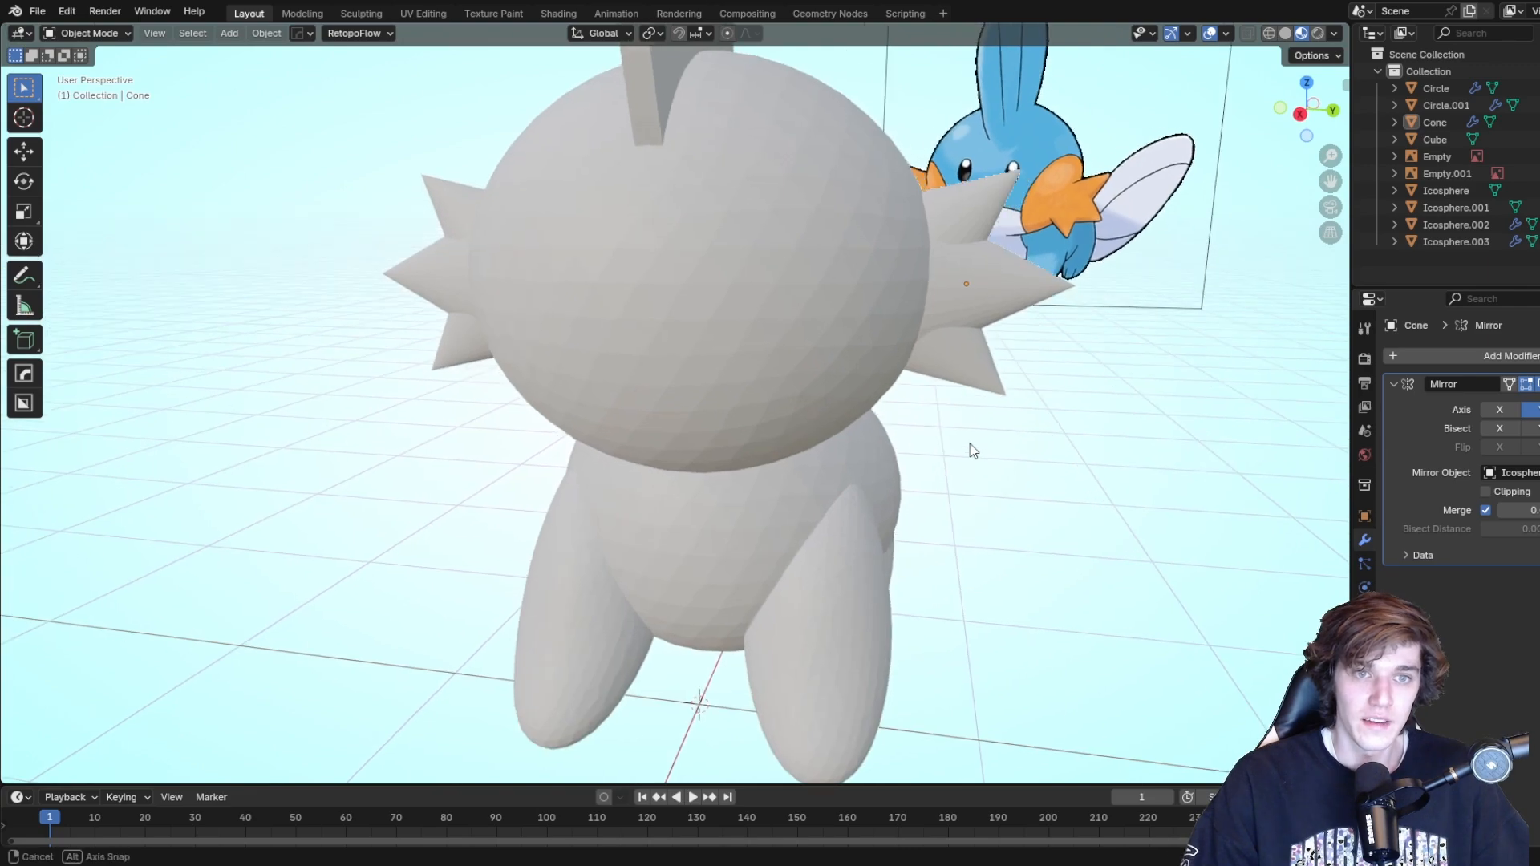
left_click(784, 369)
scroll(931, 680, "down", 8)
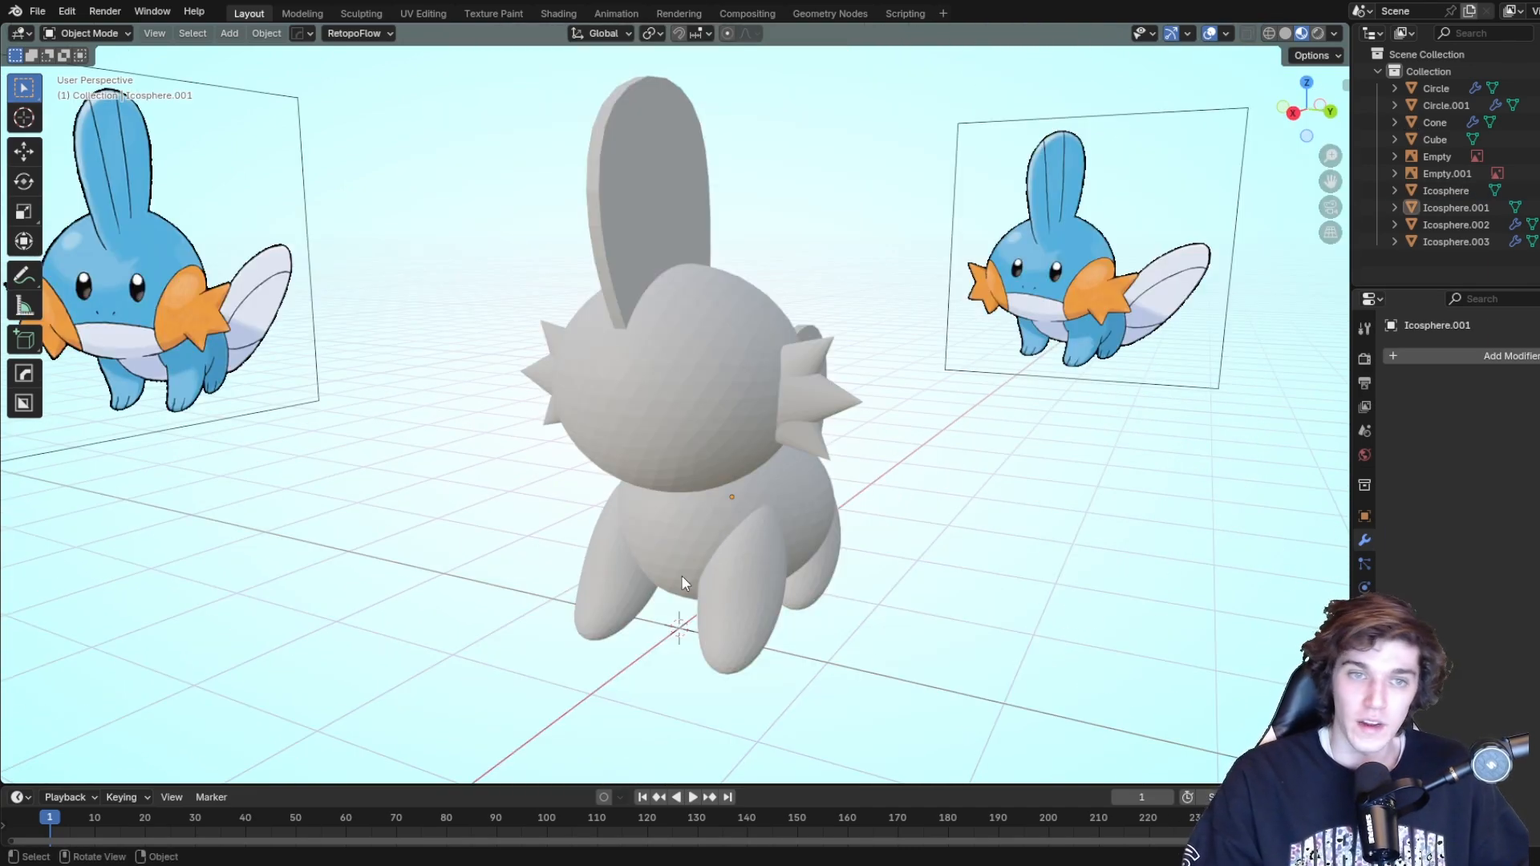
mouse_move(847, 531)
middle_mouse_down()
mouse_move(811, 521)
mouse_move(859, 504)
middle_mouse_up()
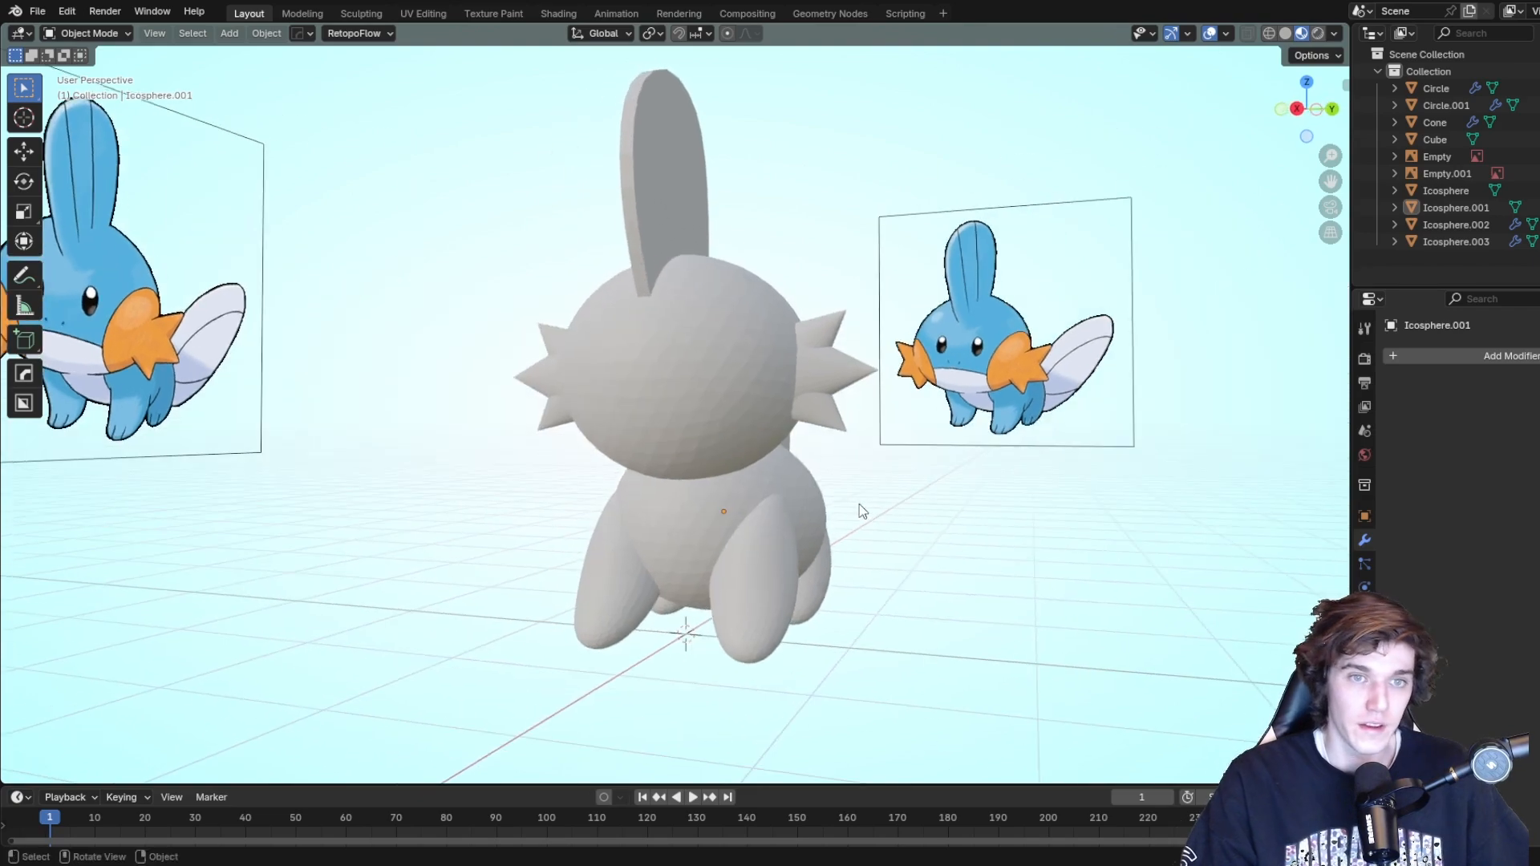
Apply Shade Smooth to the head sphere.
left_click(705, 392)
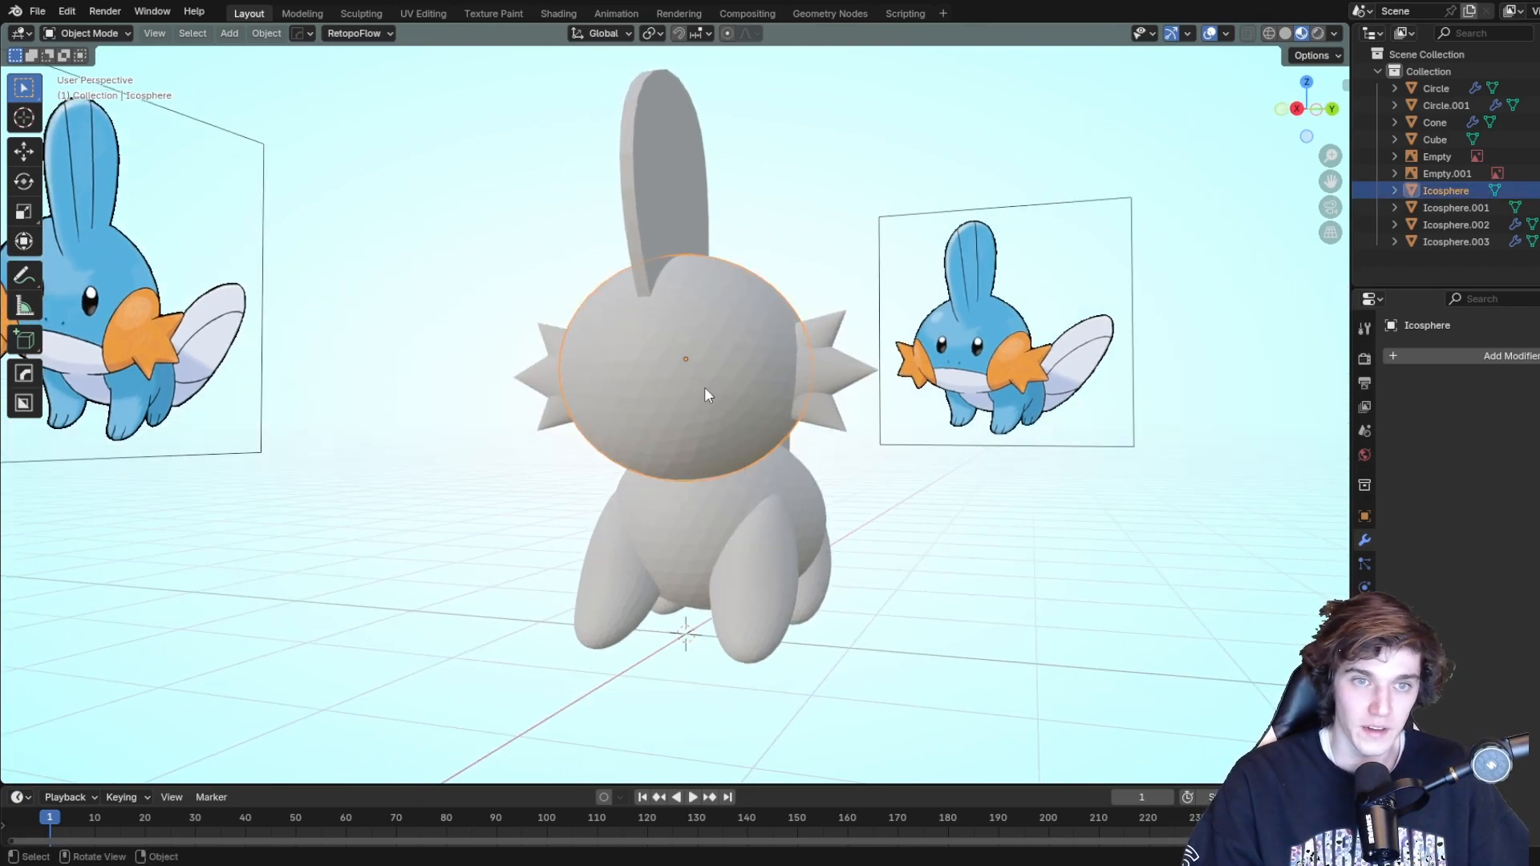
right_click(704, 386)
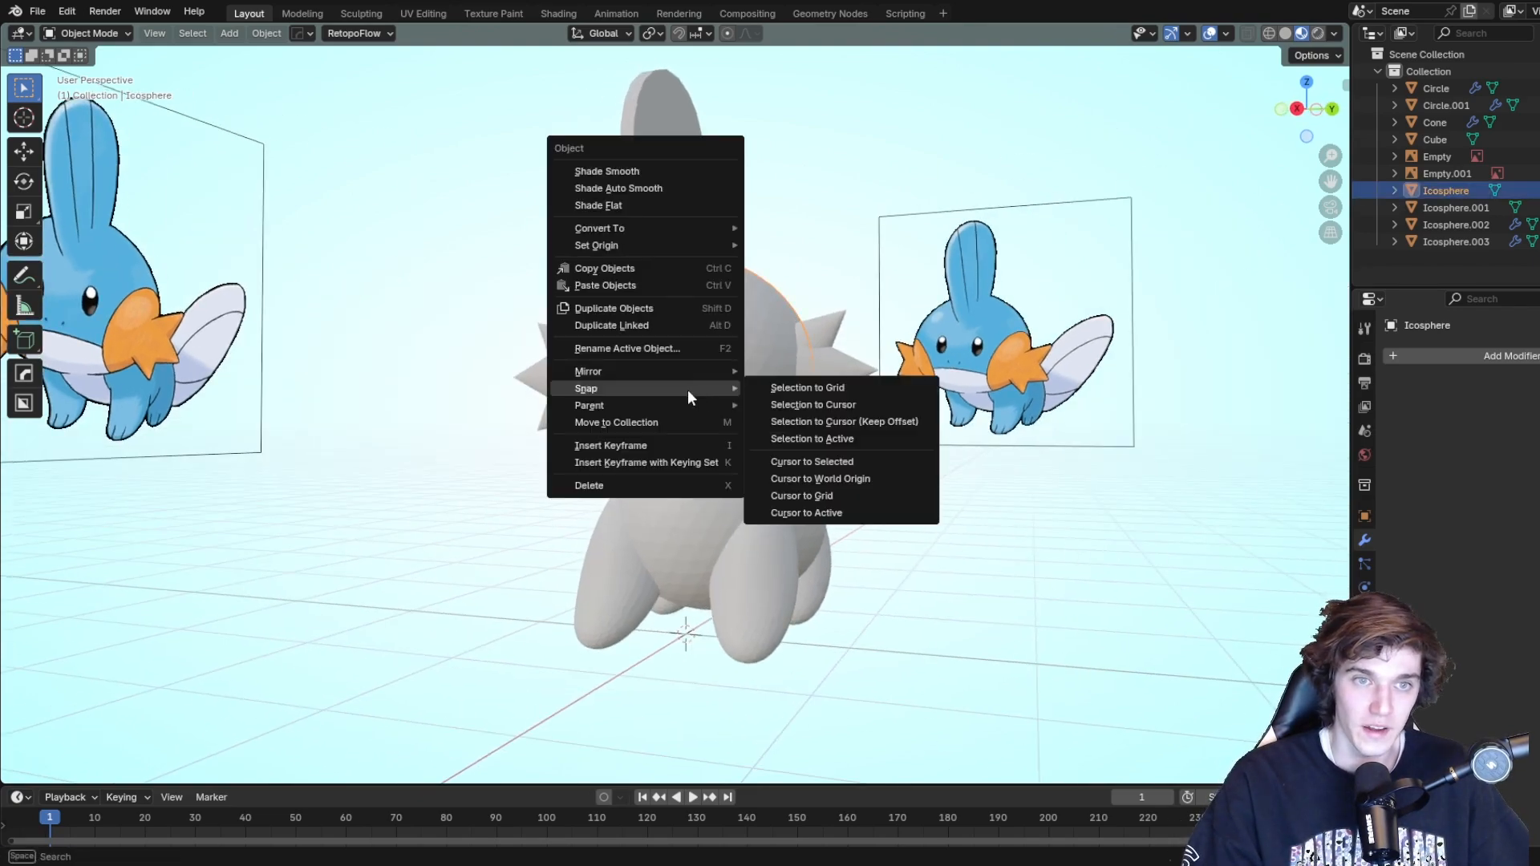
left_click(595, 171)
middle_click_drag(926, 522, 753, 393)
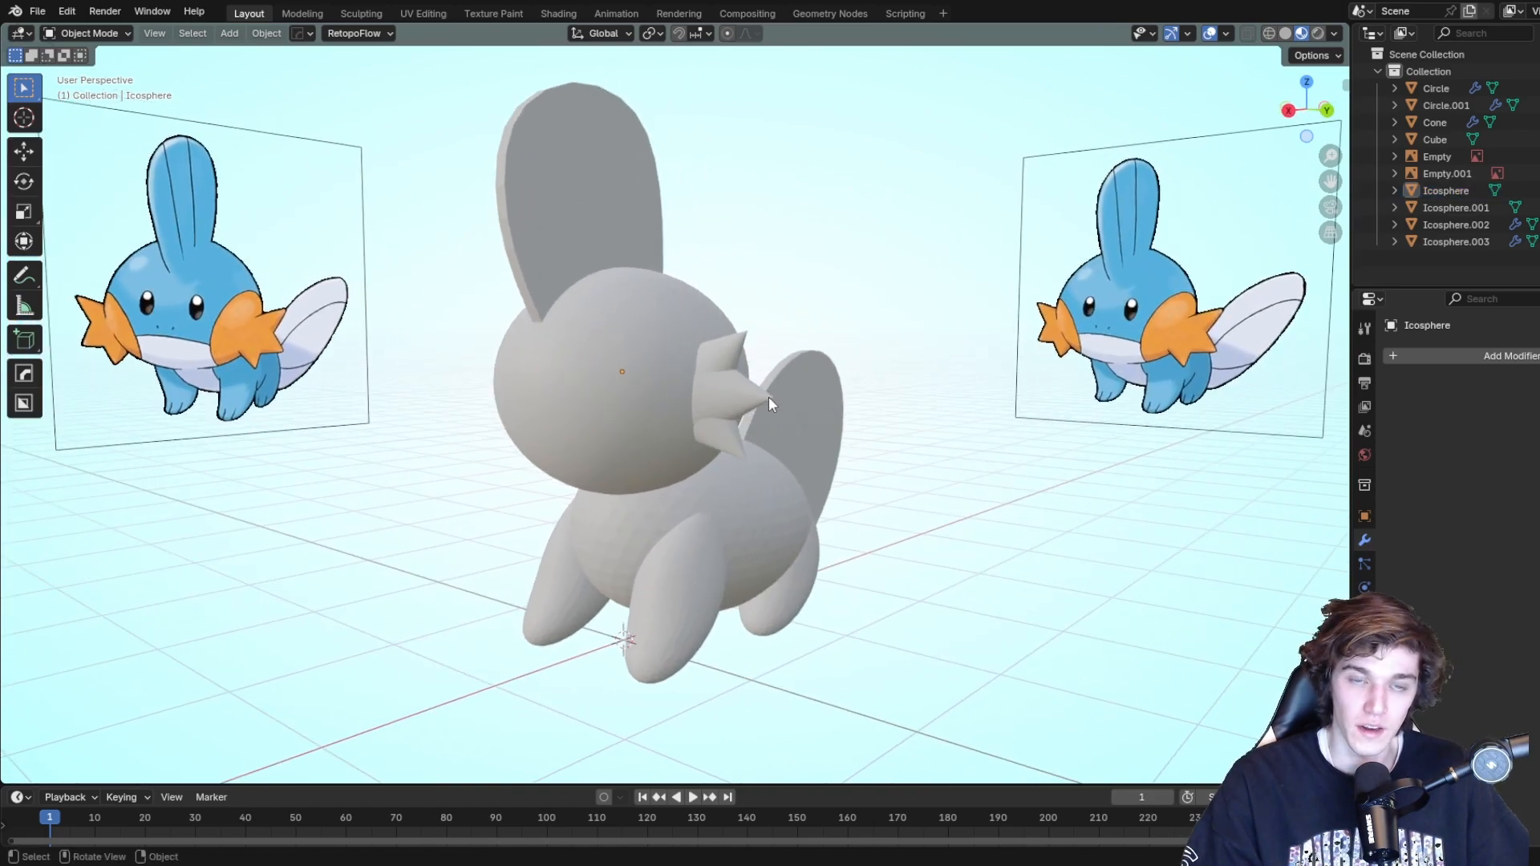
Apply Shade Smooth to the cheek spikes and check the shading where the cones meet.
scroll(769, 401, "up", 3)
left_click(772, 401)
right_click(771, 401)
left_click(771, 403)
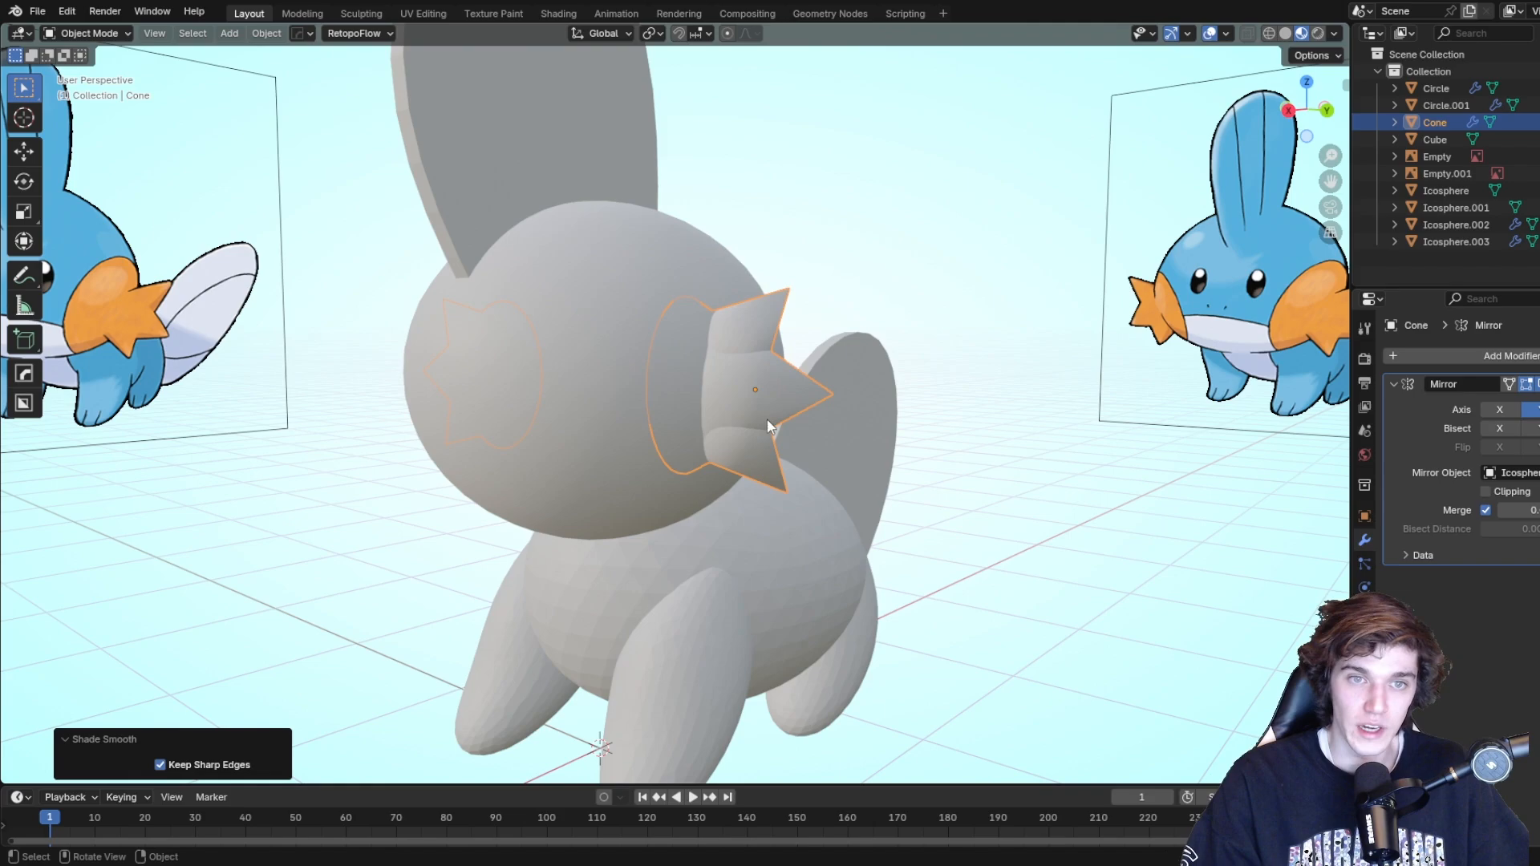
left_click(1016, 498)
middle_click_drag(1016, 498, 1053, 500)
scroll(1007, 460, "up", 4)
left_click(1023, 417)
scroll(1023, 417, "down", 3)
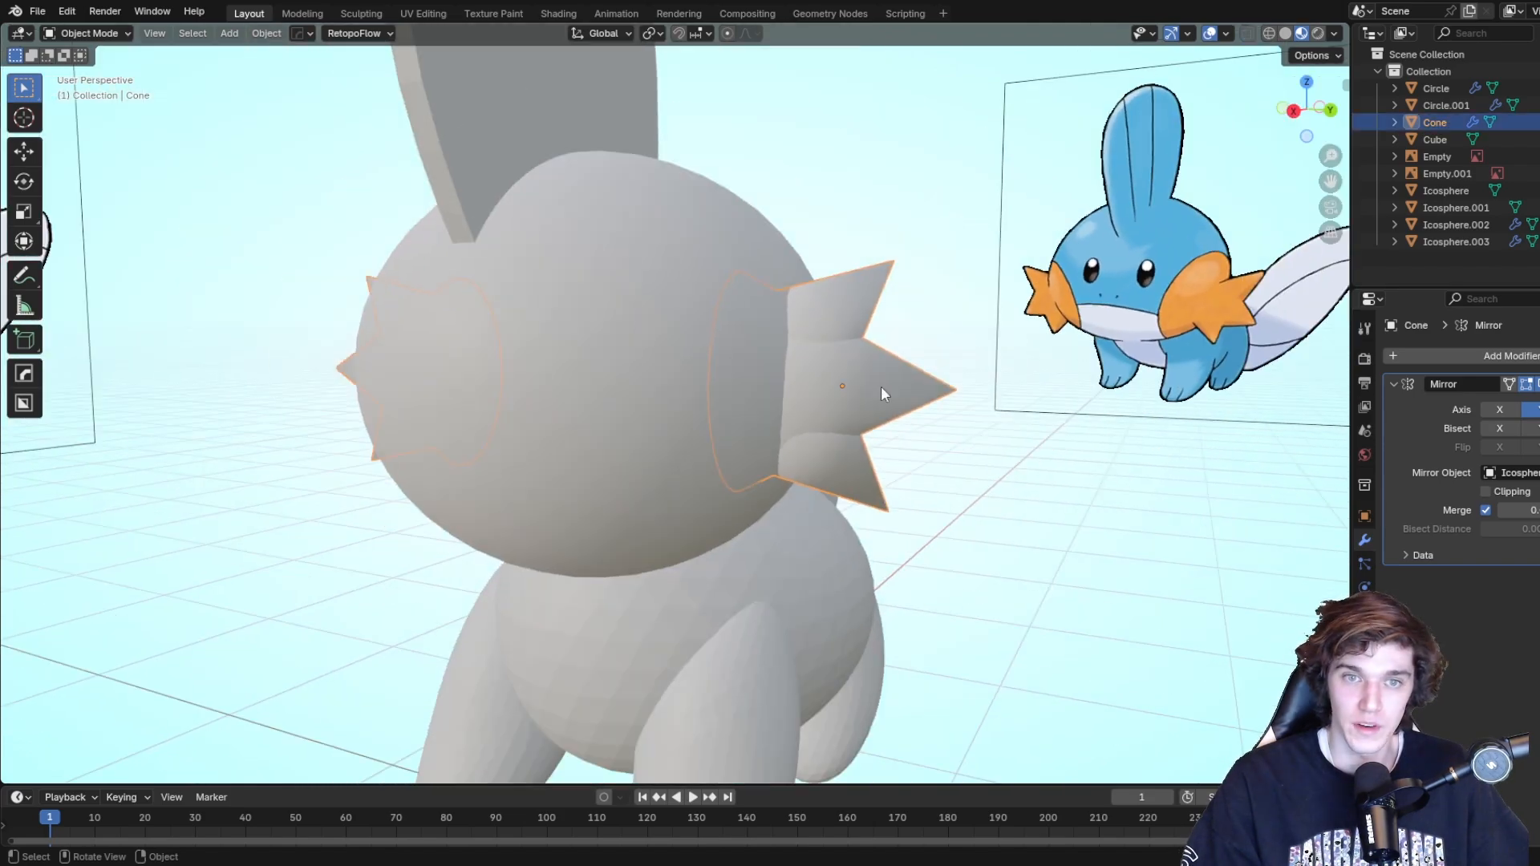
right_click(802, 396)
left_click(802, 396)
Try changing the shading of the cheek spikes again, and undo the change.
left_click(1083, 532)
middle_click_drag(1082, 532, 782, 540)
left_click(783, 541)
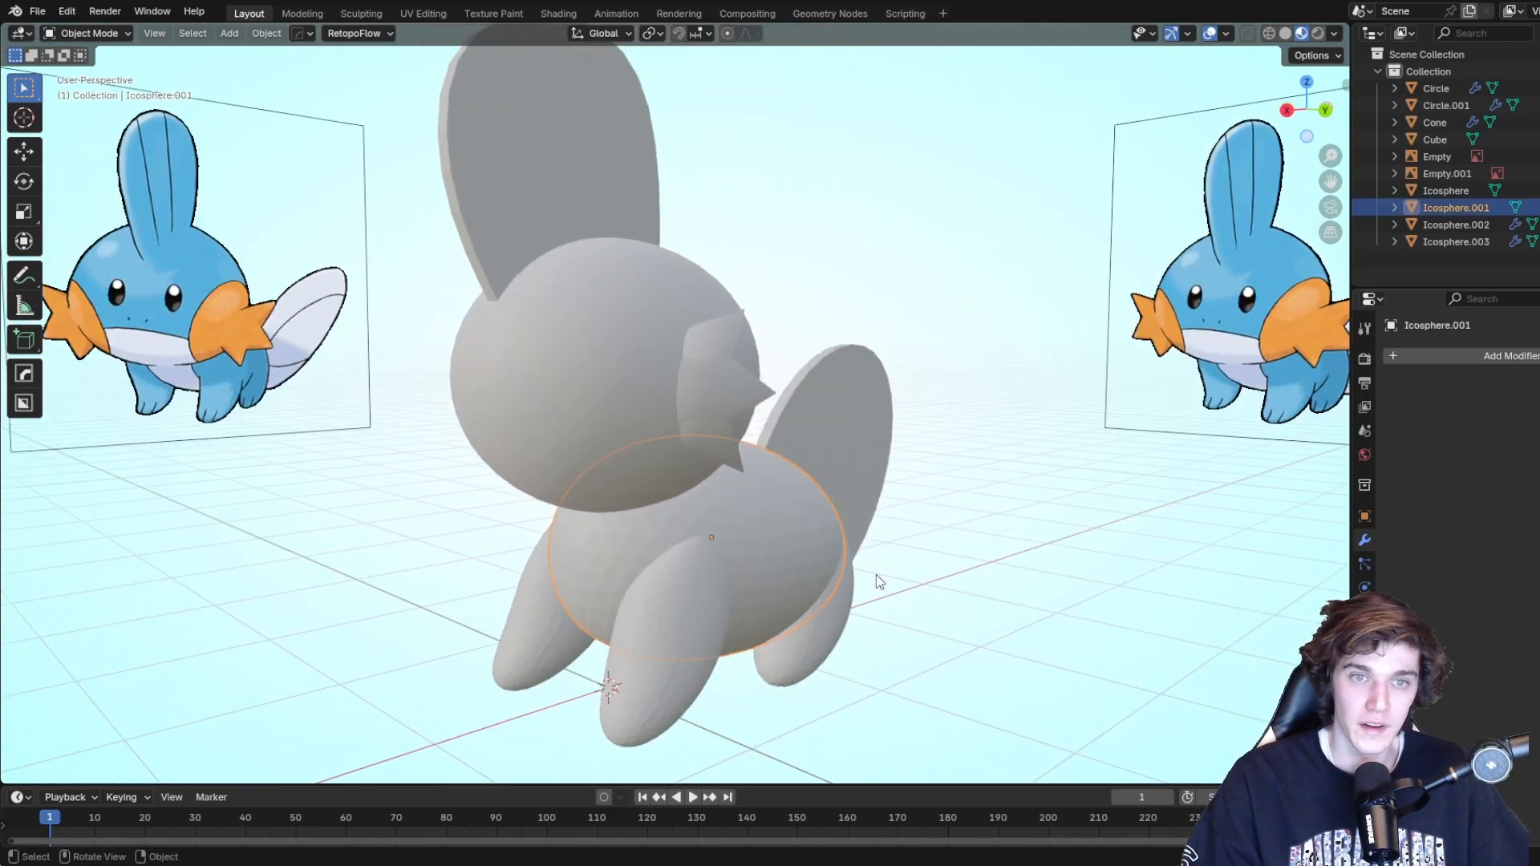
middle_click_drag(876, 574, 720, 392)
left_click(718, 392)
right_click(718, 392)
left_click(718, 396)
key("ctrl+z")
key("ctrl+z")
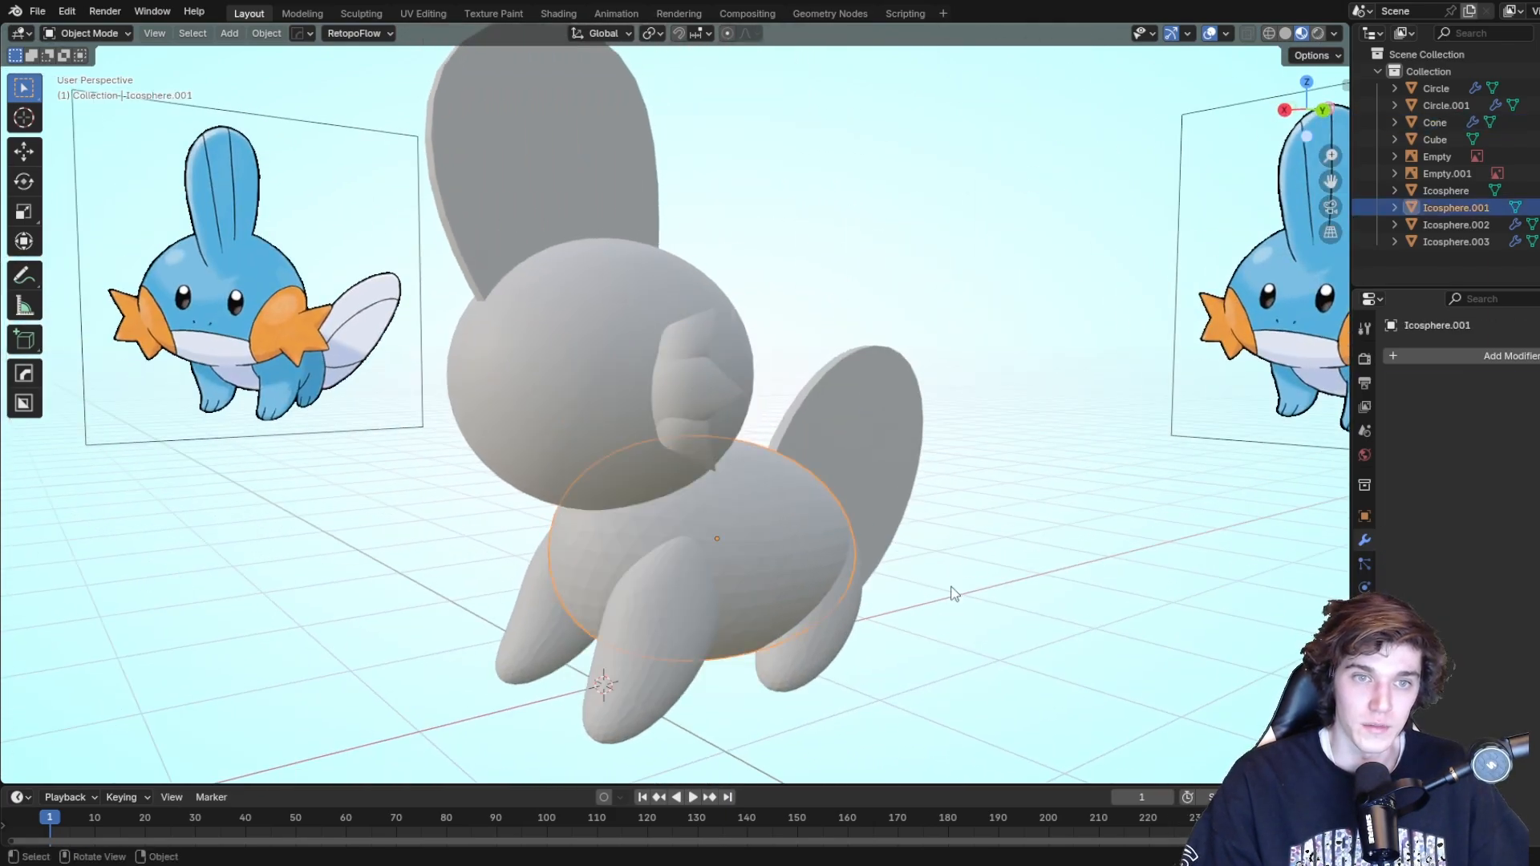
Apply Shade Smooth to all objects in the scene at once.
middle_click_drag(954, 593, 841, 619)
middle_click_drag(1006, 613, 1050, 572)
key("a")
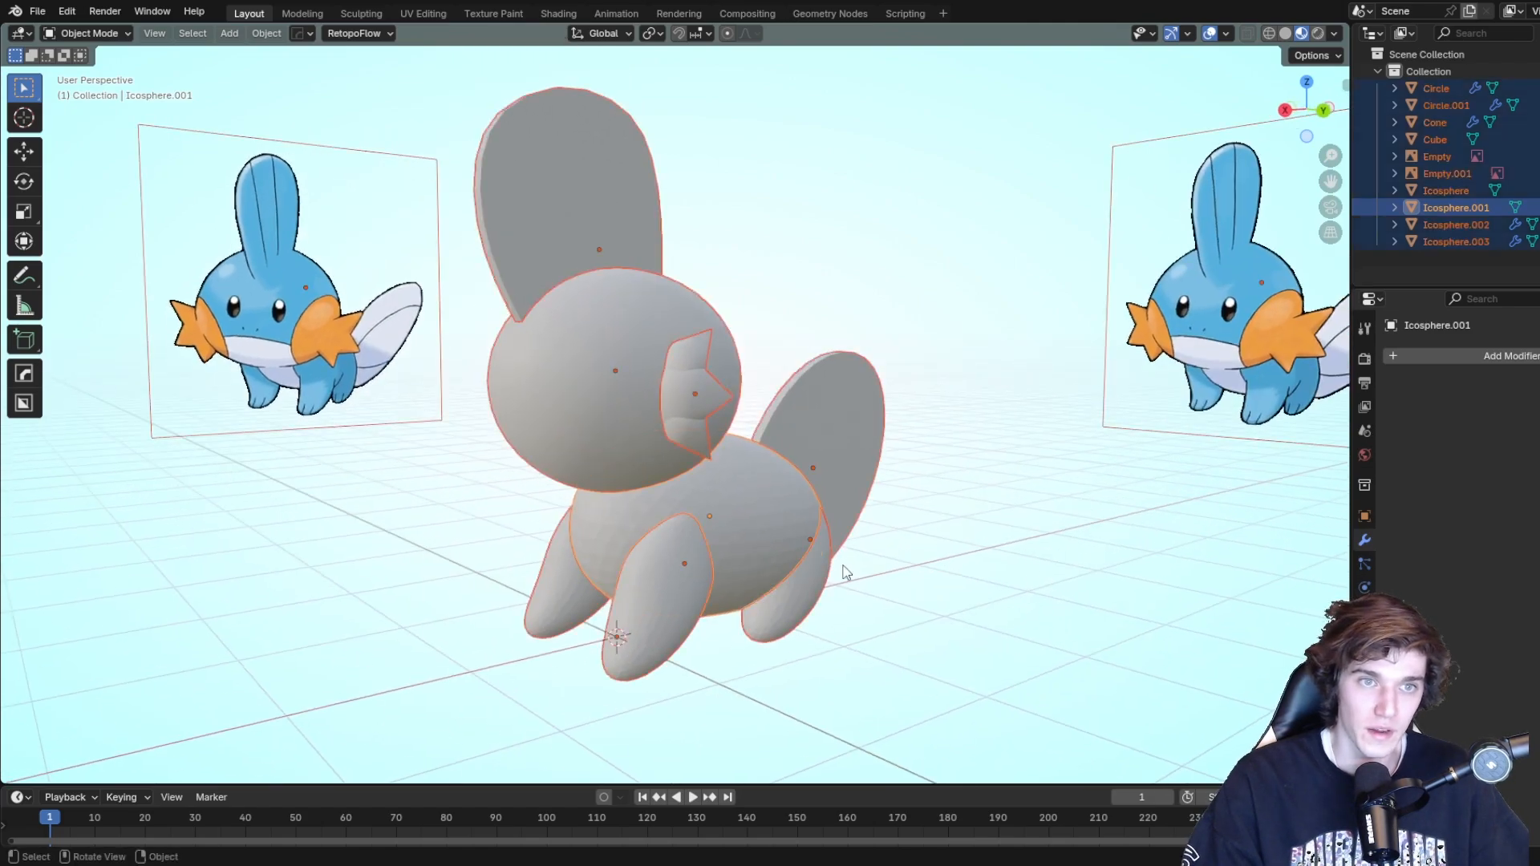
right_click(716, 503)
left_click(706, 506)
left_click(914, 585)
middle_click_drag(914, 584, 754, 501)
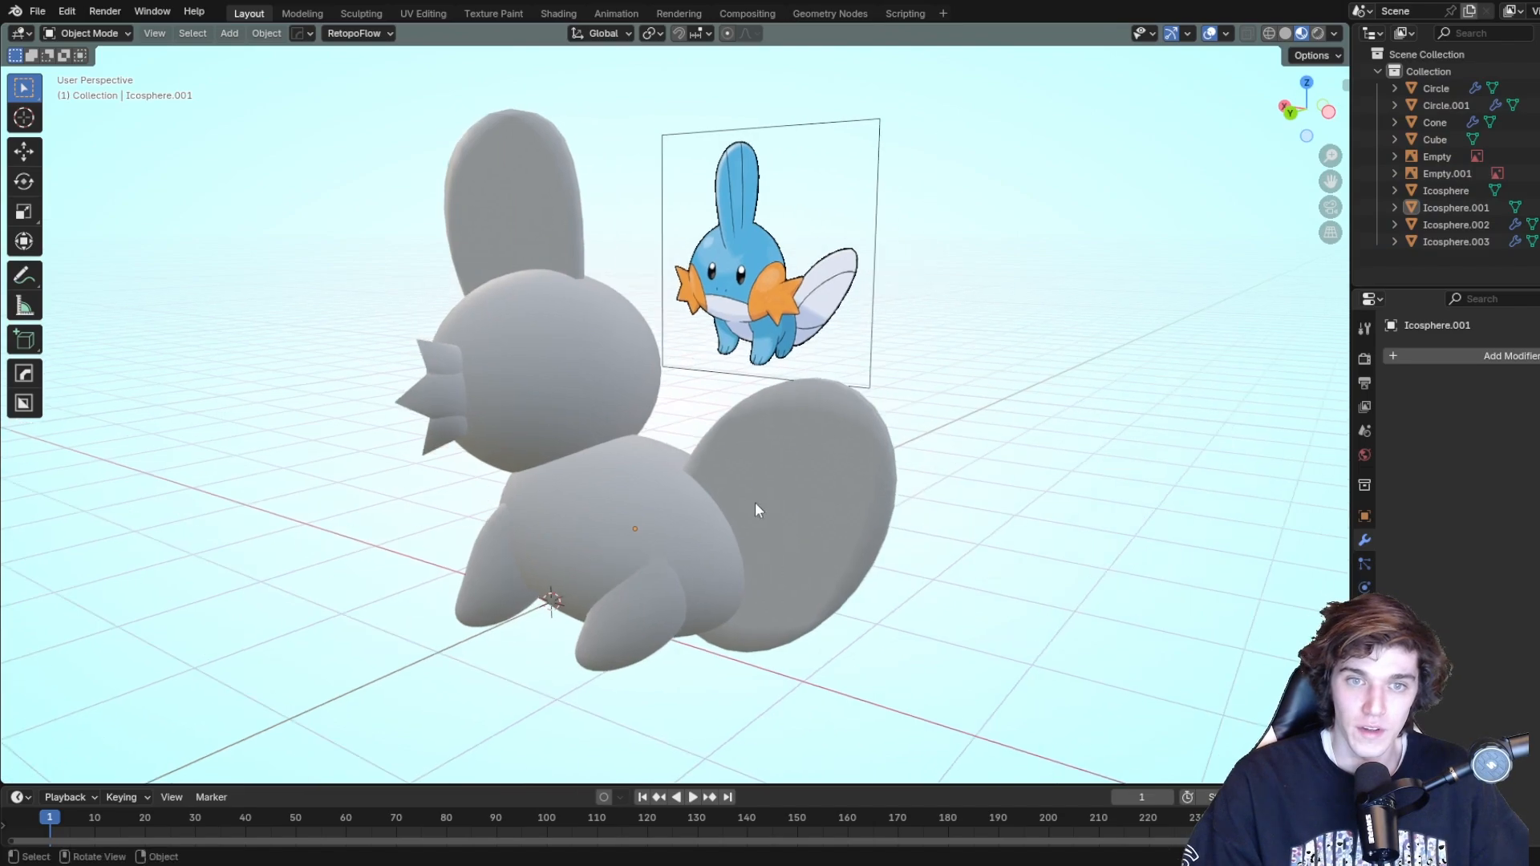
Apply Shade Auto Smooth to the flat tail fin.
scroll(877, 451, "up", 8)
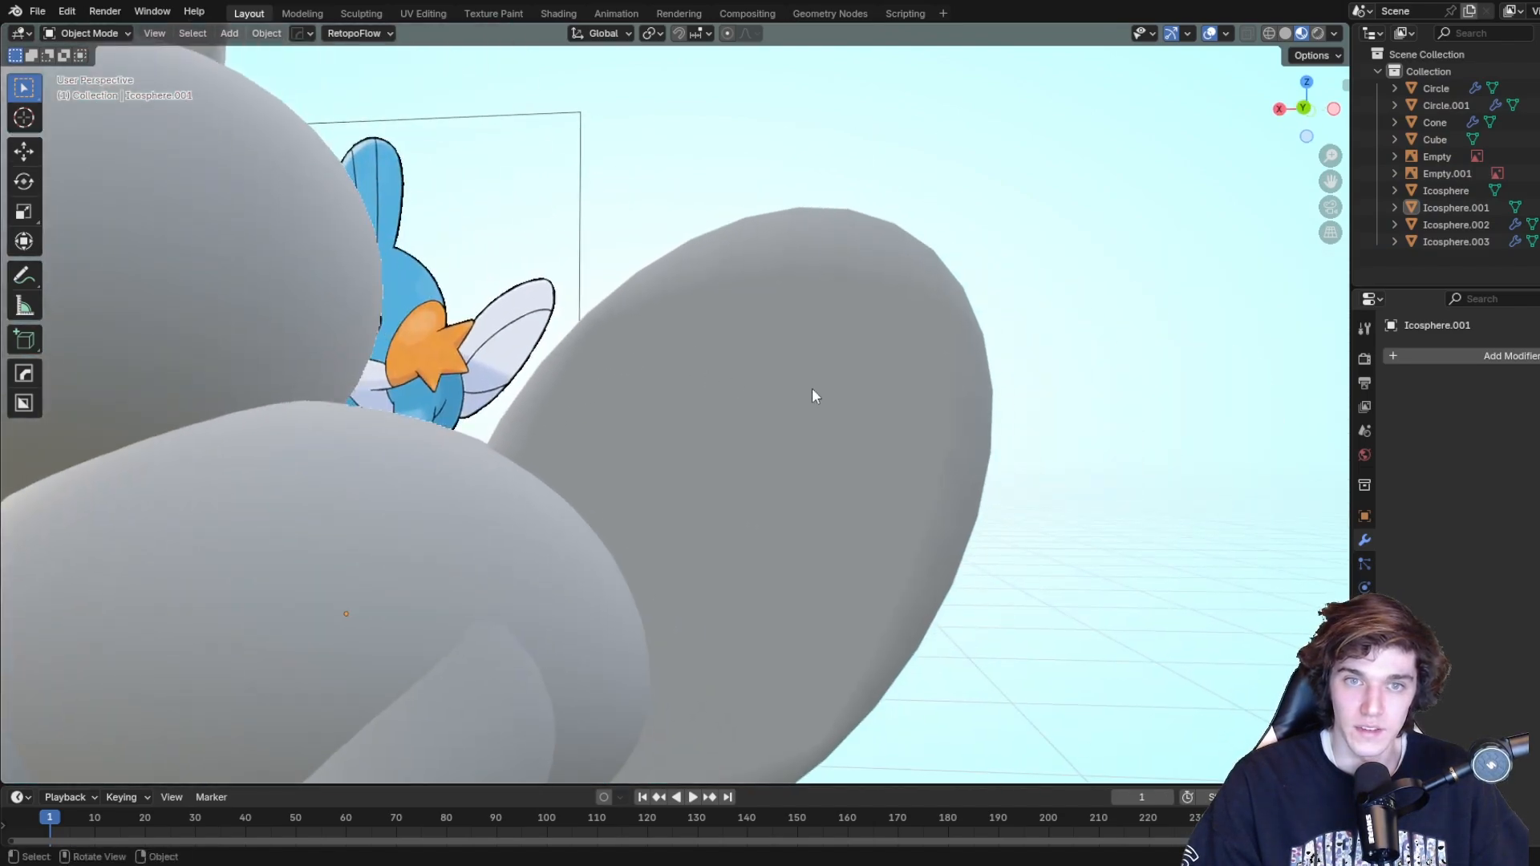
left_click(812, 389)
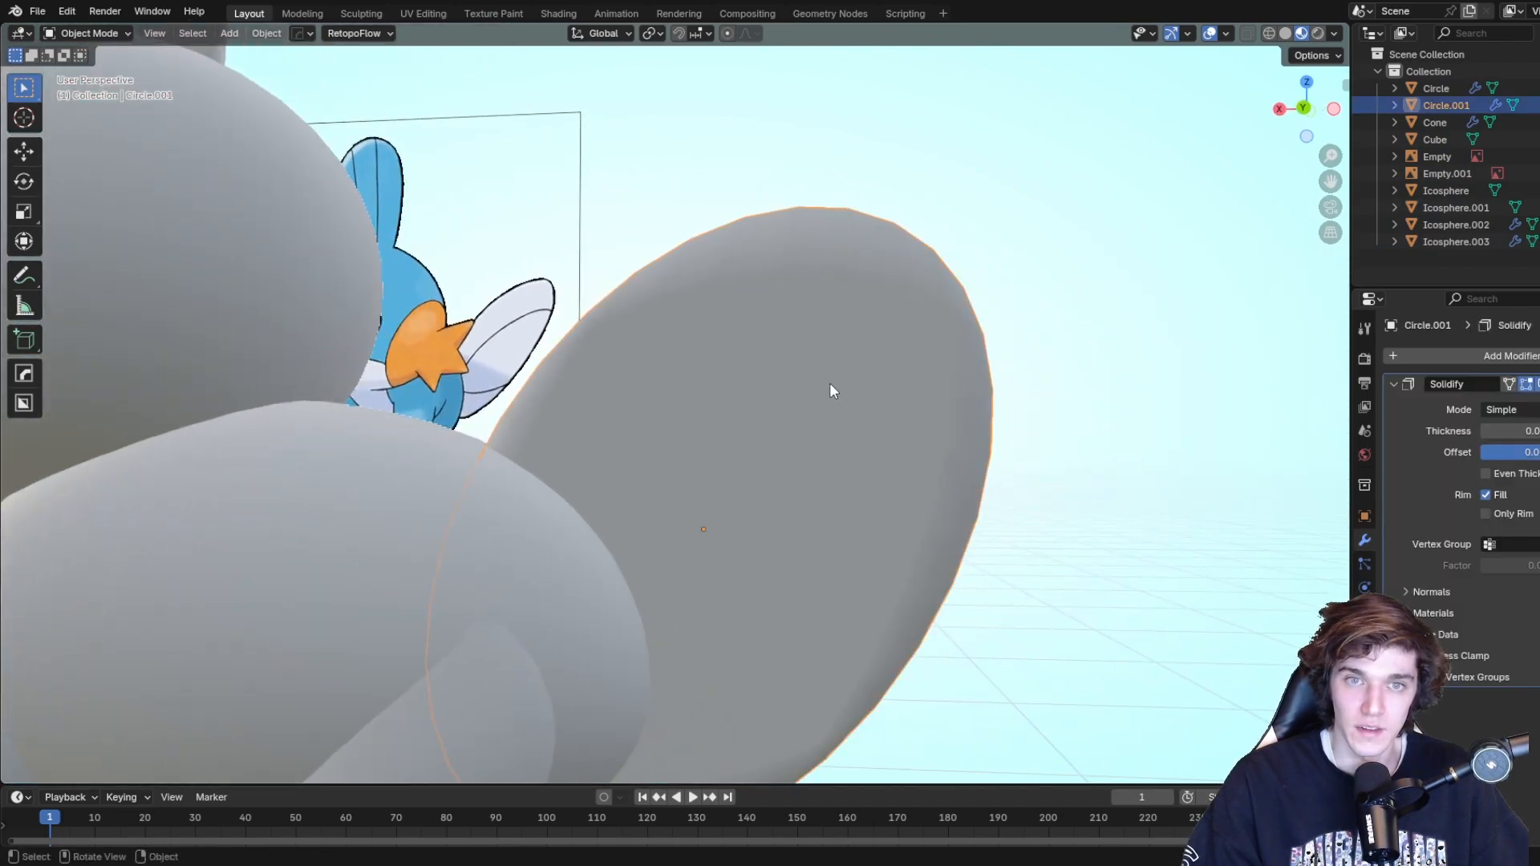
right_click(829, 382)
left_click(801, 399)
scroll(803, 396, "down", 6)
middle_click_drag(691, 373, 454, 263)
Apply Shade Auto Smooth to the head fin.
left_click(571, 228)
right_click(504, 248)
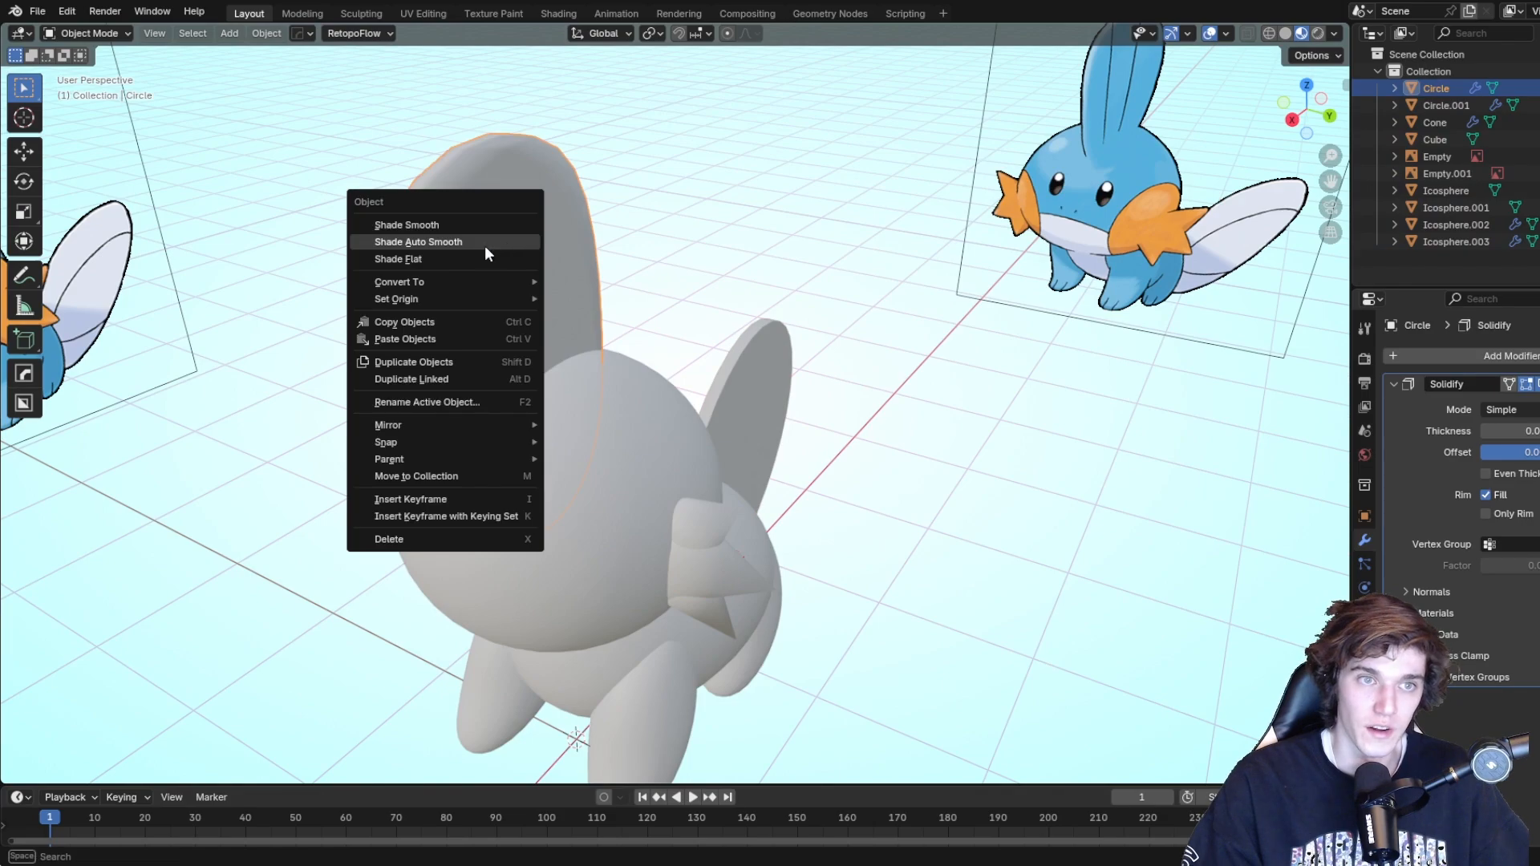
left_click(485, 247)
Examine the smoothly shaded model from several sides and compare it with the reference images.
scroll(752, 215, "down", 5)
middle_click_drag(926, 481, 698, 447)
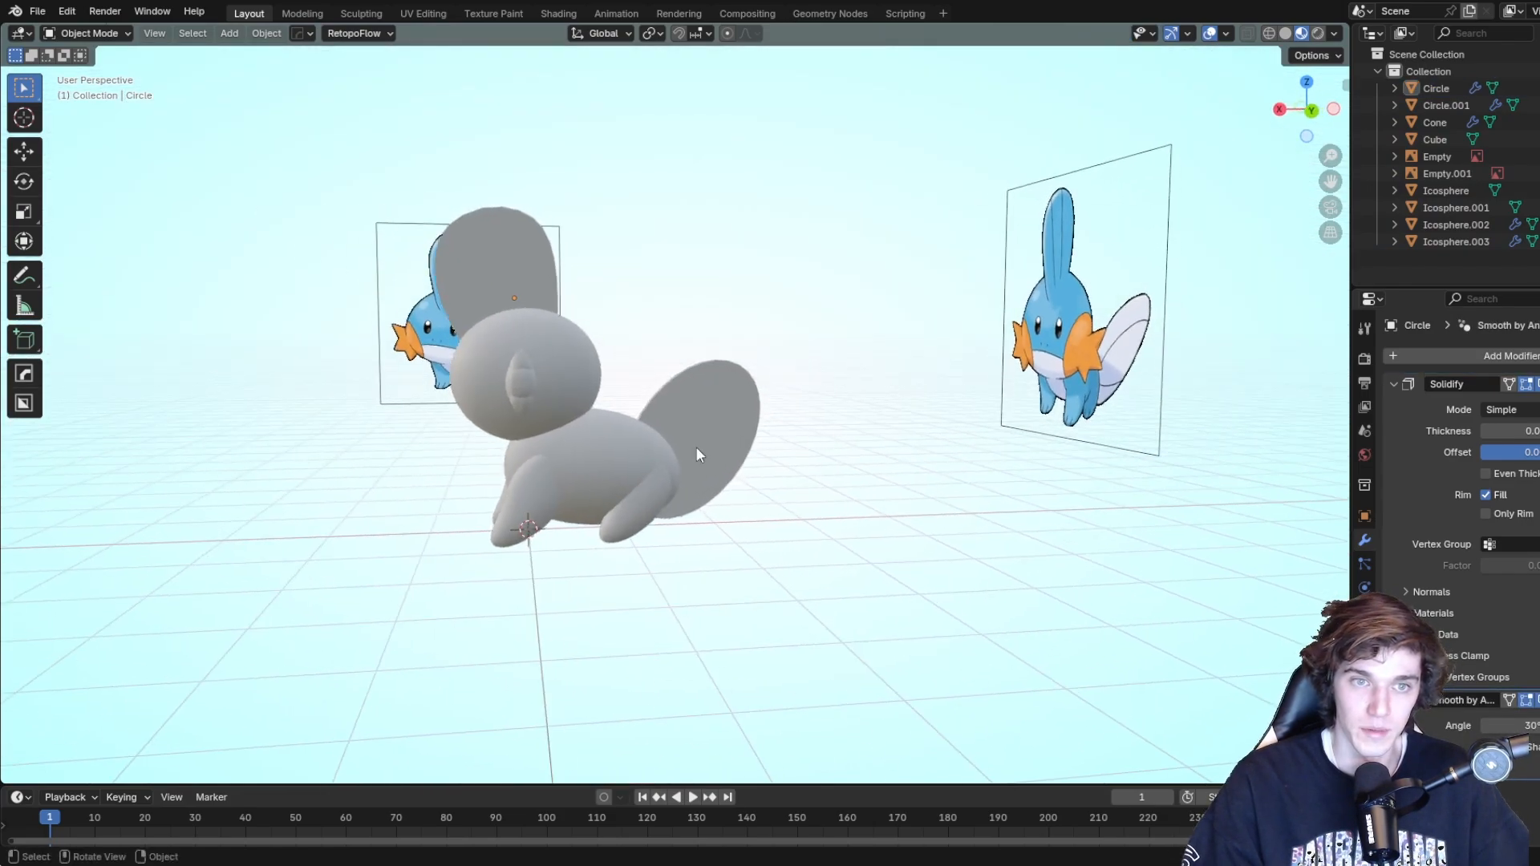
left_click(698, 447)
middle_click_drag(793, 498, 909, 484)
middle_click_drag(939, 518, 969, 504)
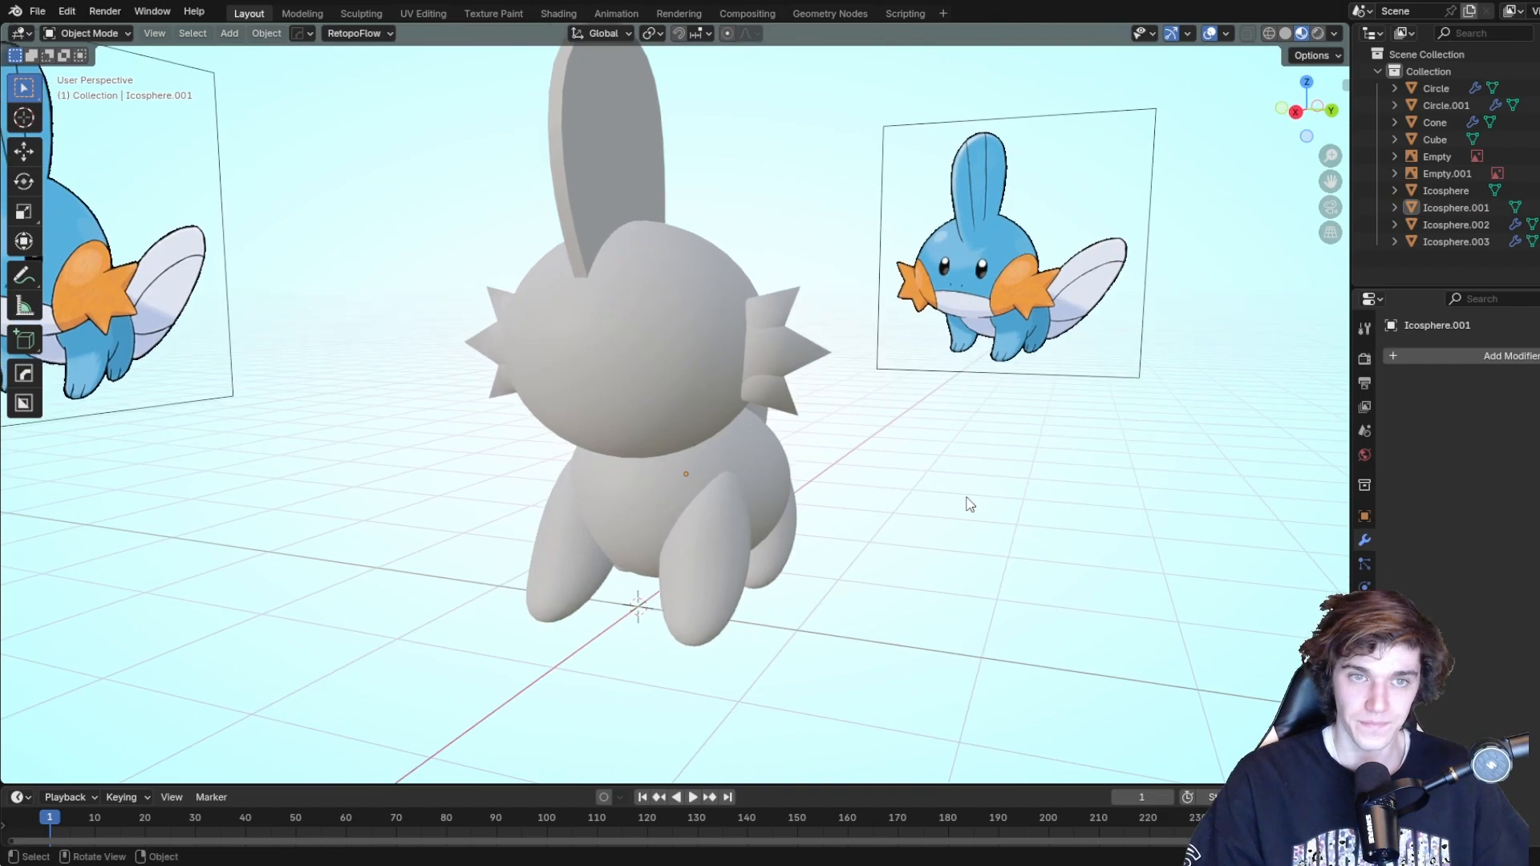
middle_click_drag(1046, 566, 1024, 532, "shift")
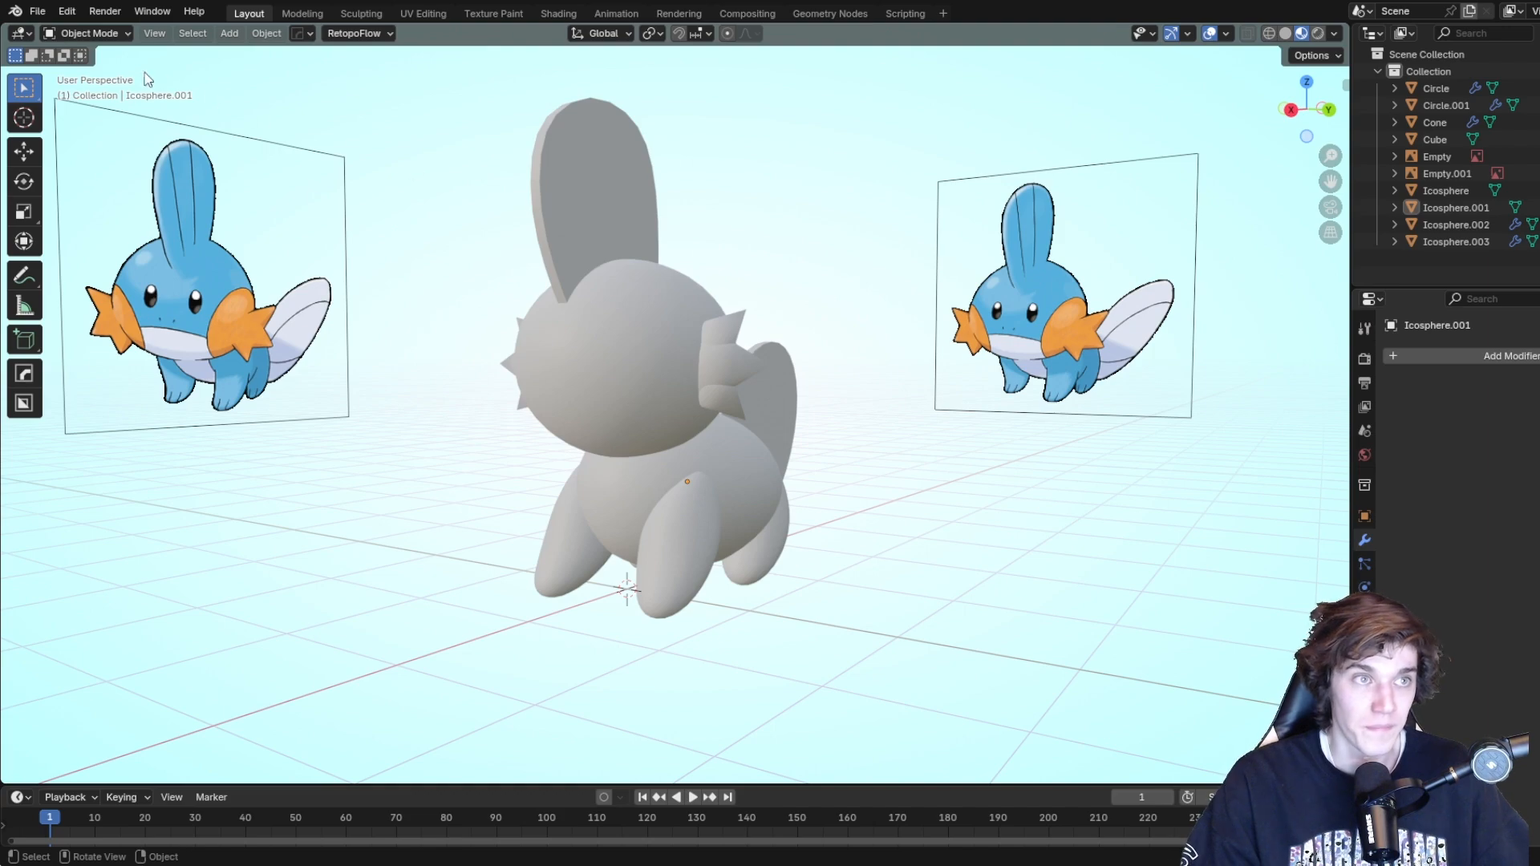
left_click(65, 14)
left_click(102, 238)
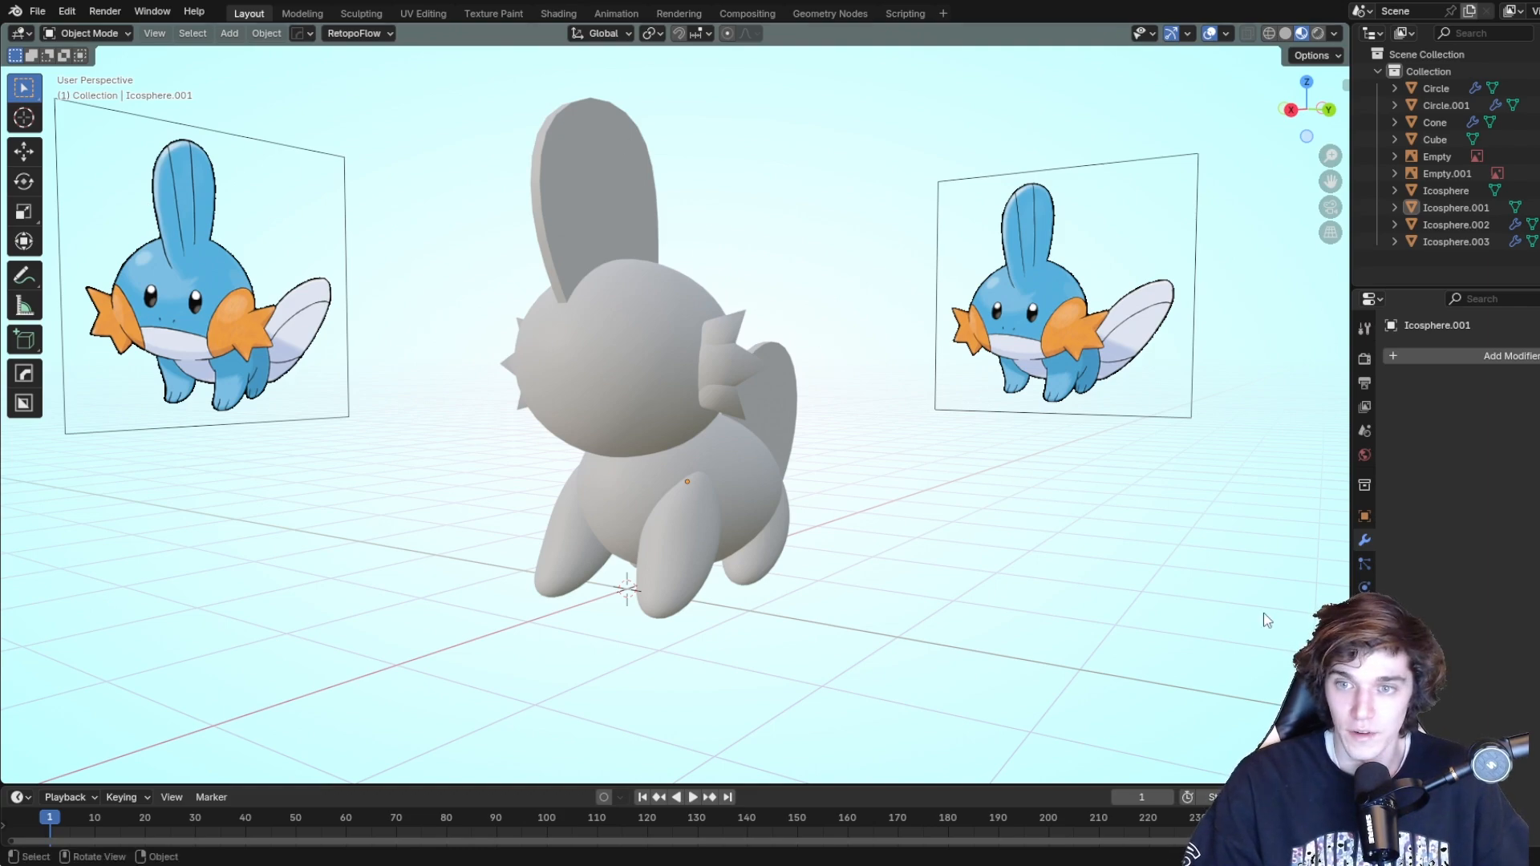
Give the front legs a new material with a base color sampled from Mudkip's blue body in the reference image.
left_click(681, 503)
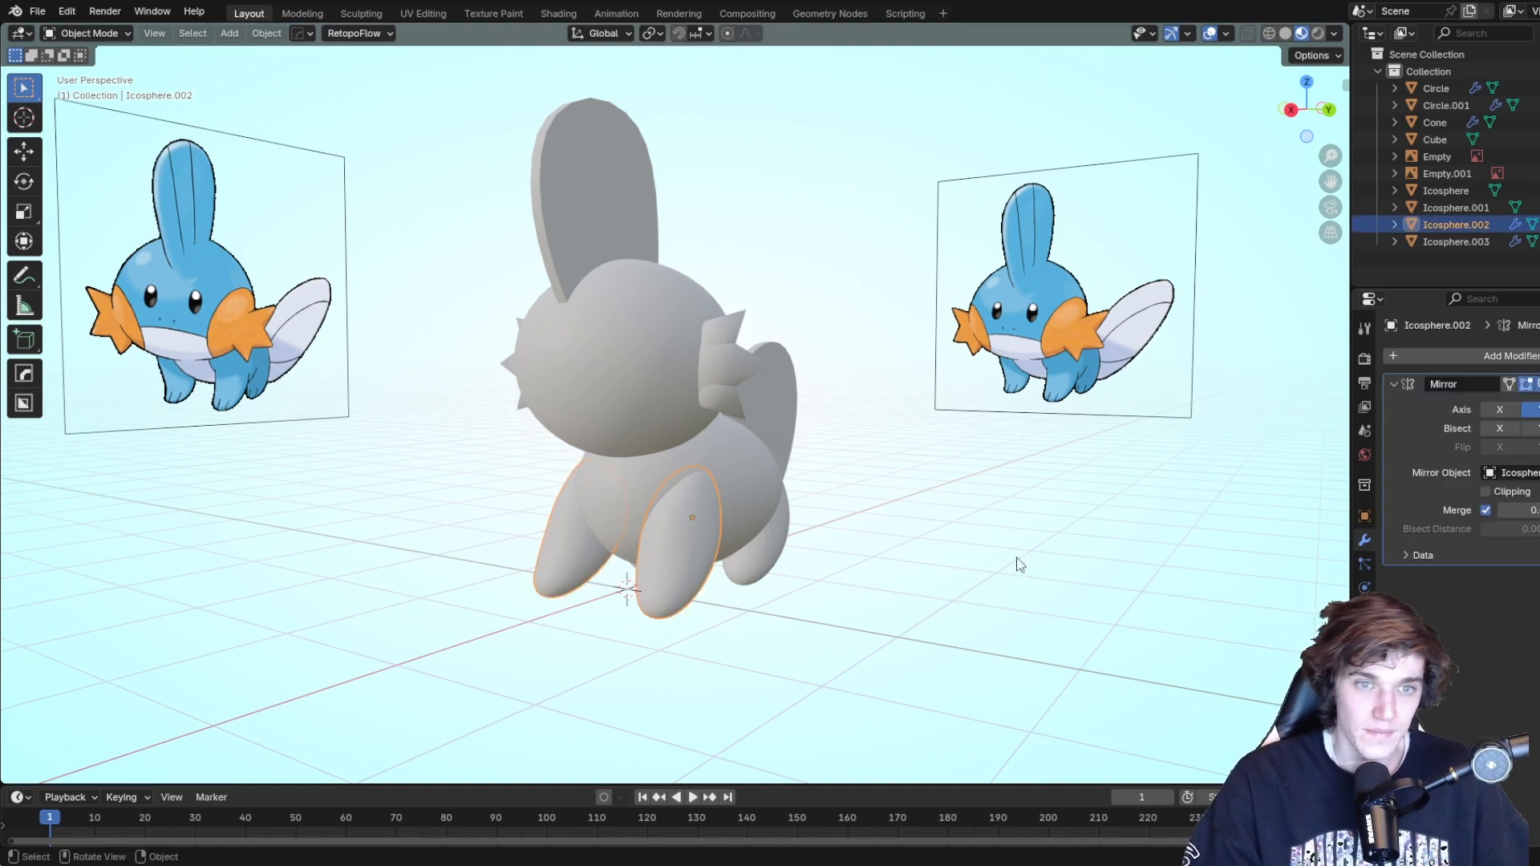
middle_click_drag(1017, 561, 1053, 539)
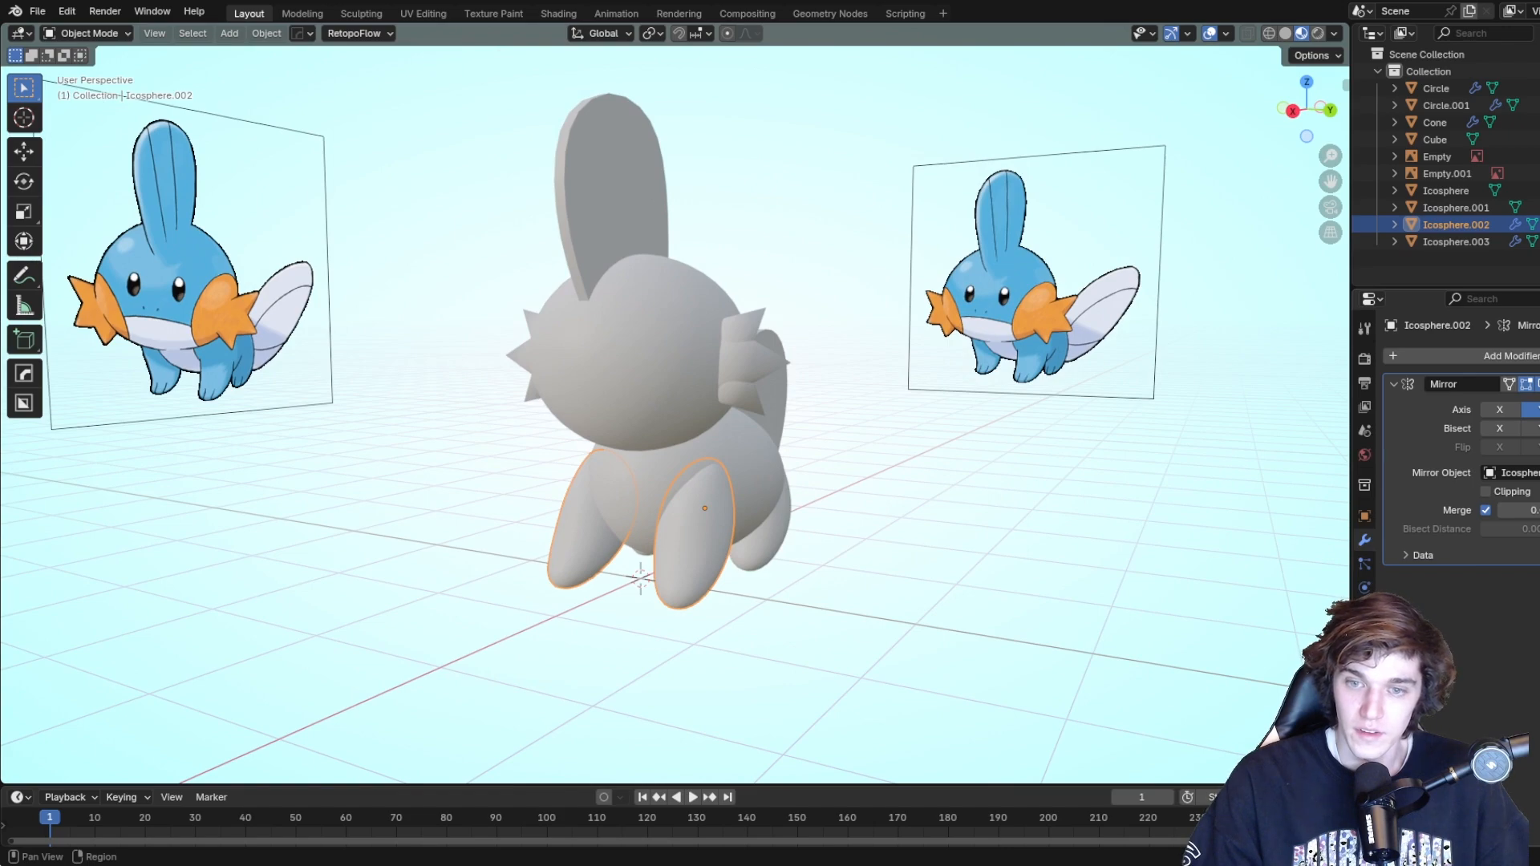
left_click(1364, 659)
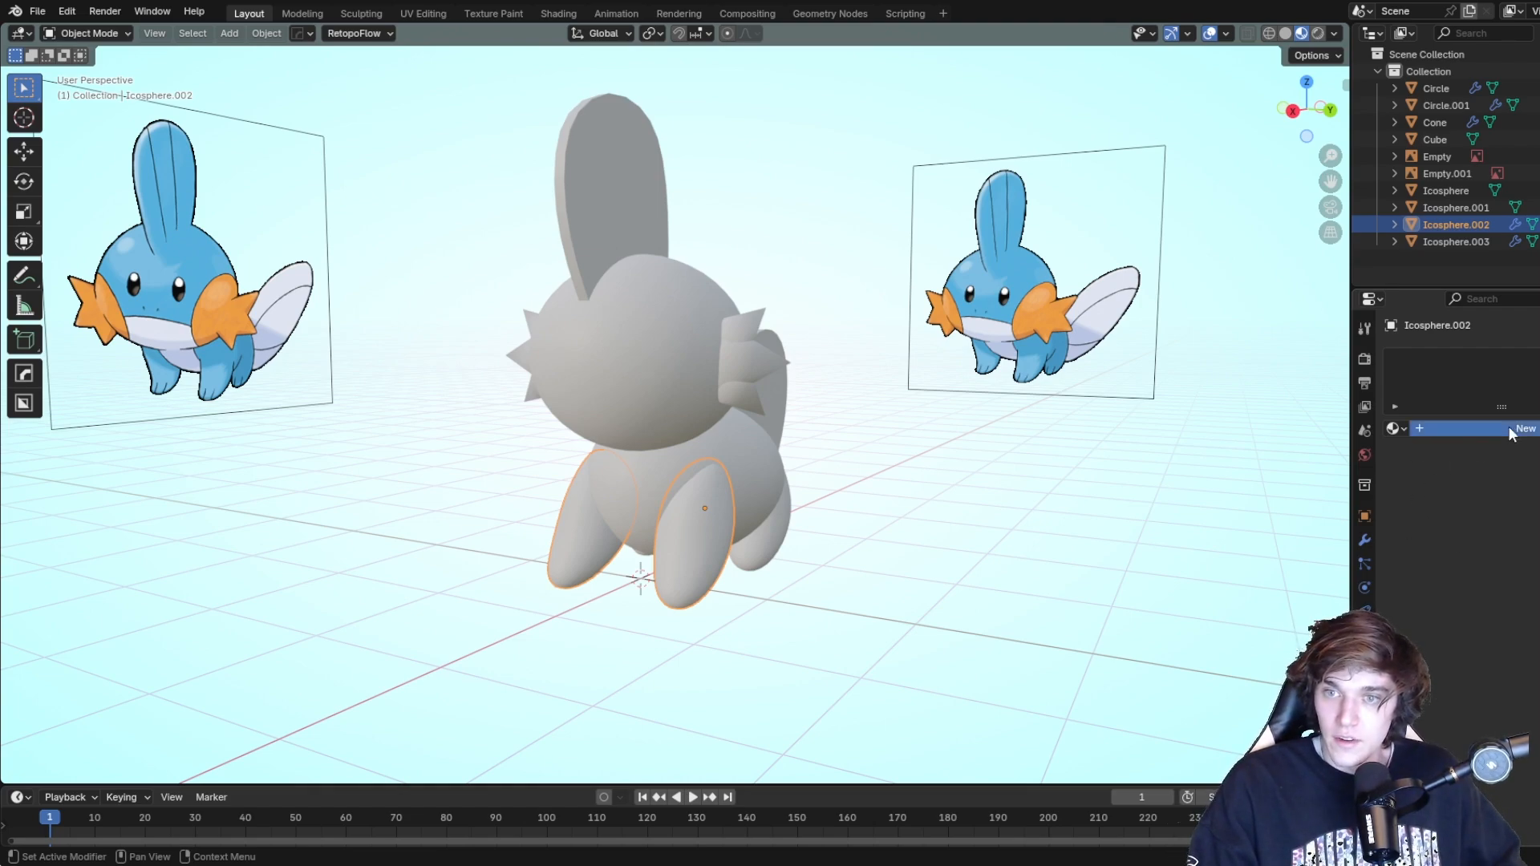
left_click(1476, 428)
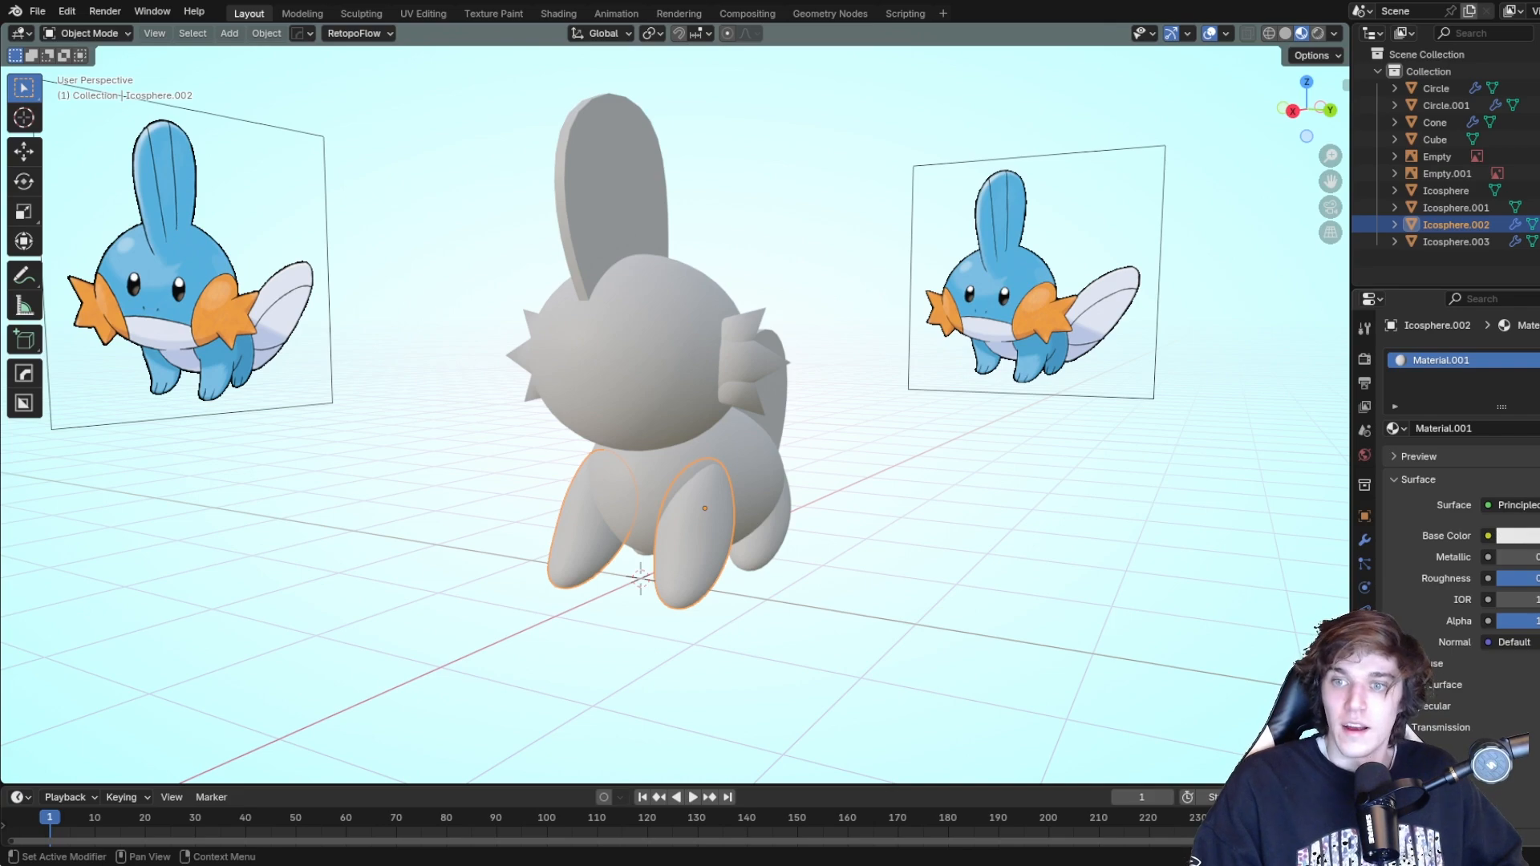
left_click(1521, 535)
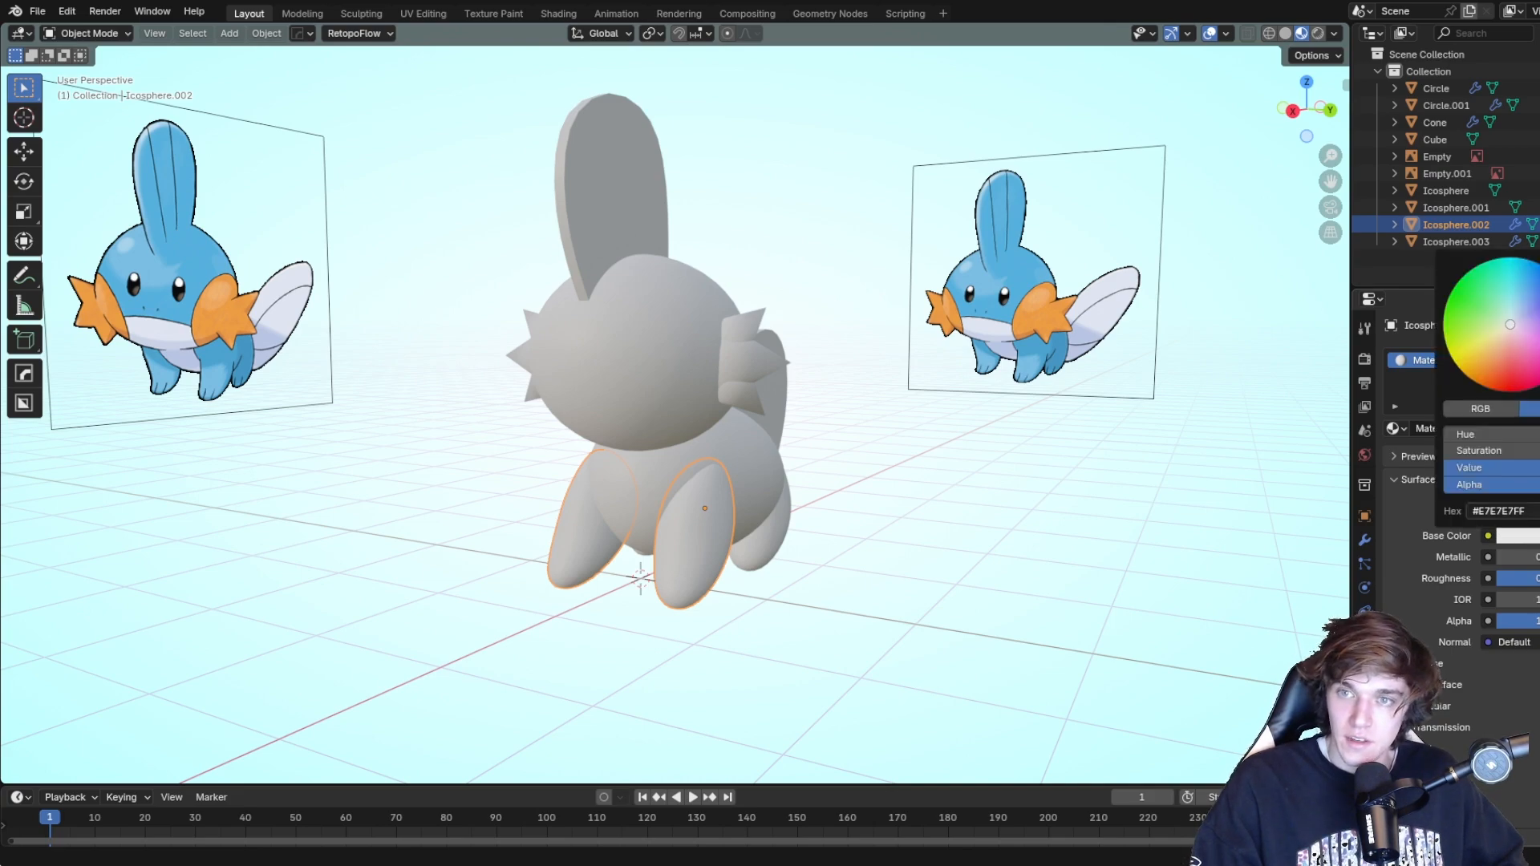
key("e")
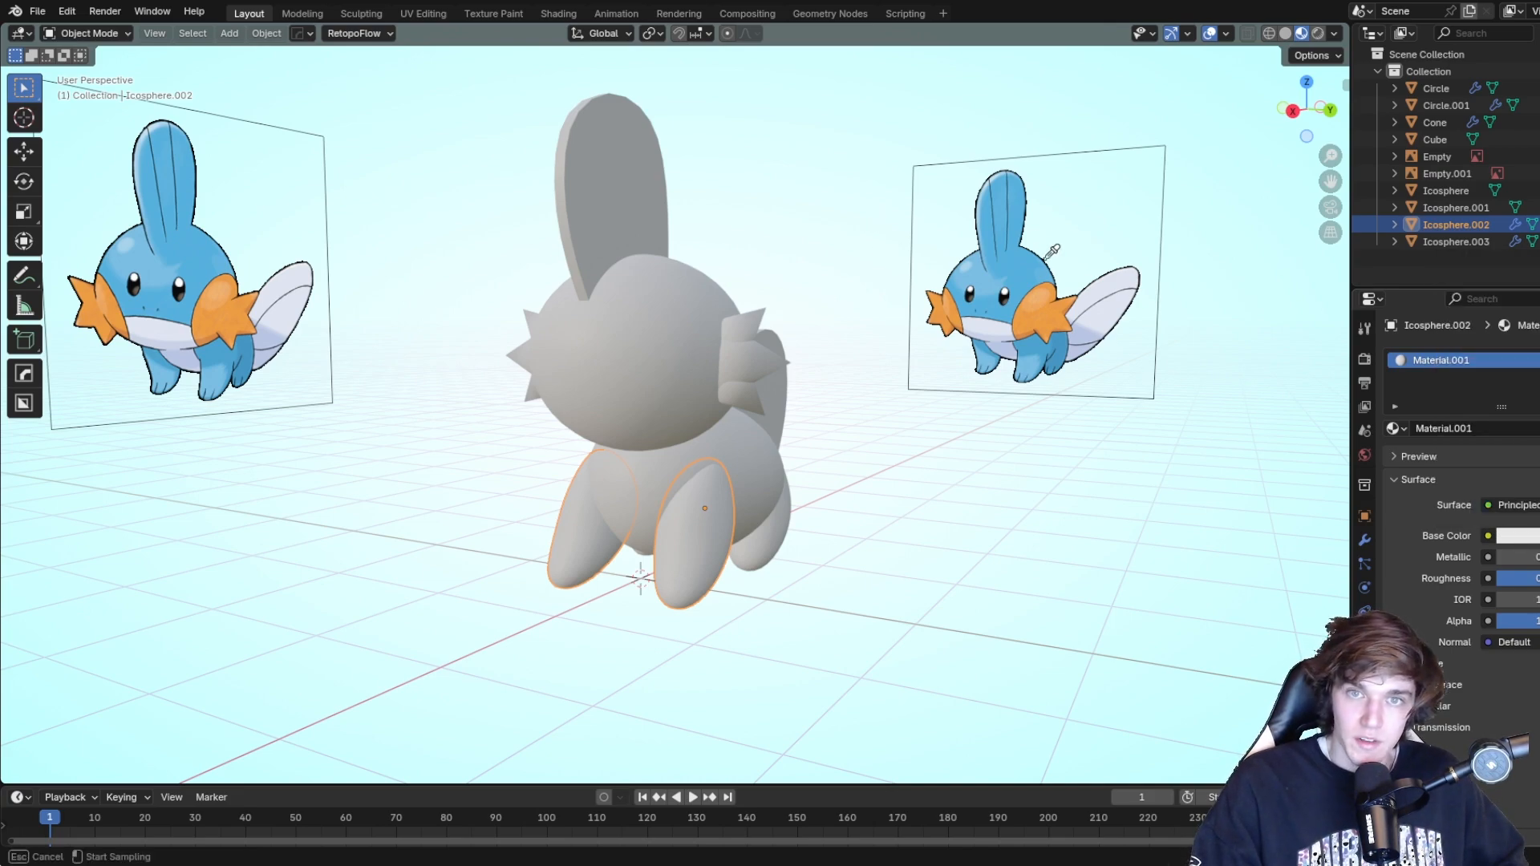
left_click(186, 231)
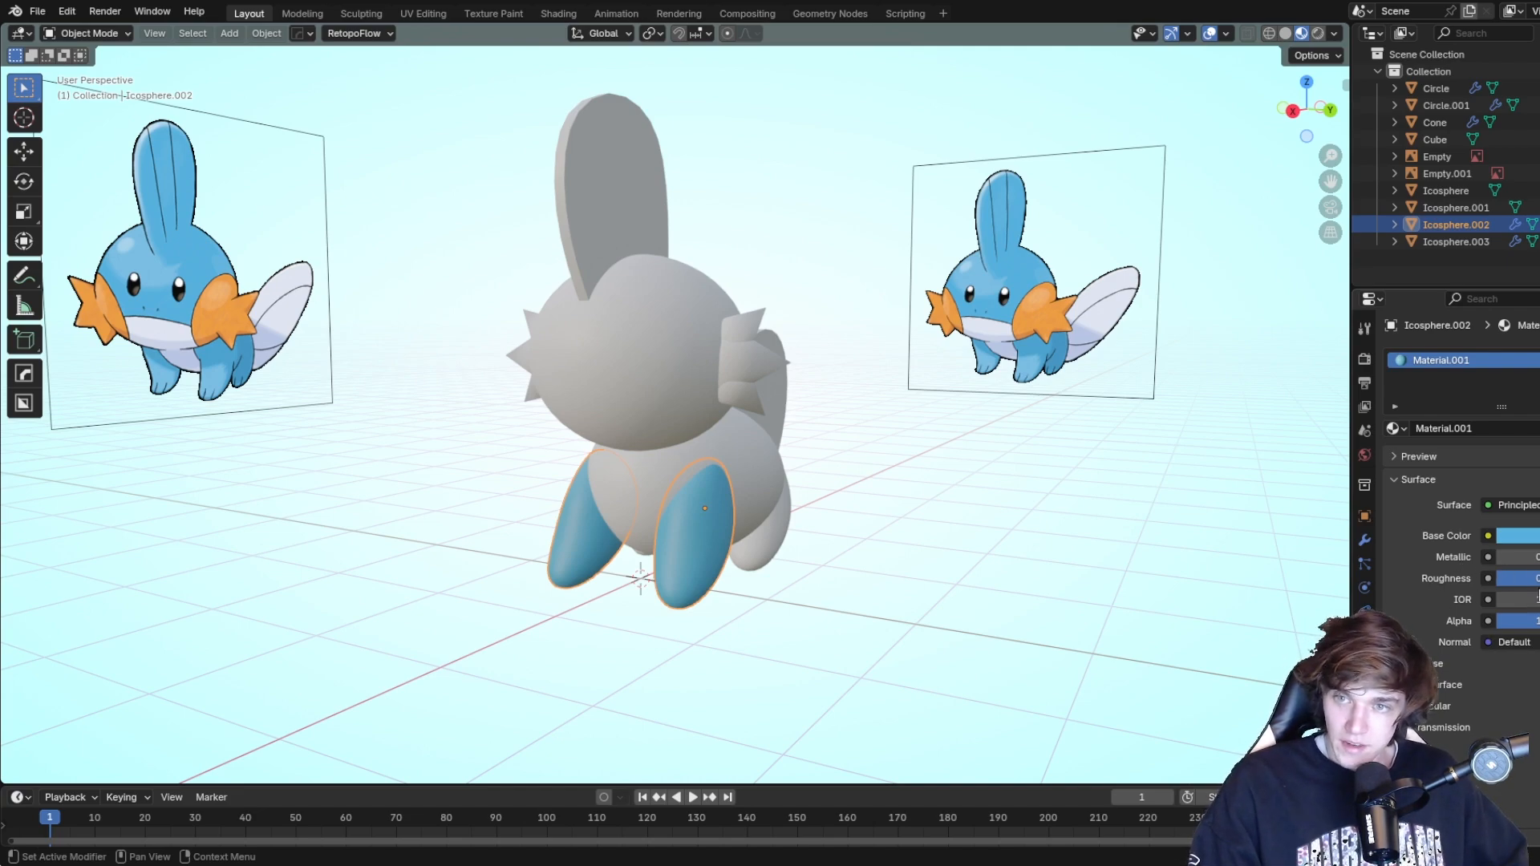
Adjust the roughness of the front legs' blue material to compare a matte look, and settle on a glossier finish.
mouse_move(1518, 566)
left_mouse_down()
mouse_move(1539, 566)
mouse_move(1514, 558)
mouse_move(1496, 578)
mouse_move(1522, 578)
left_mouse_up()
scroll(790, 537, "up", 4)
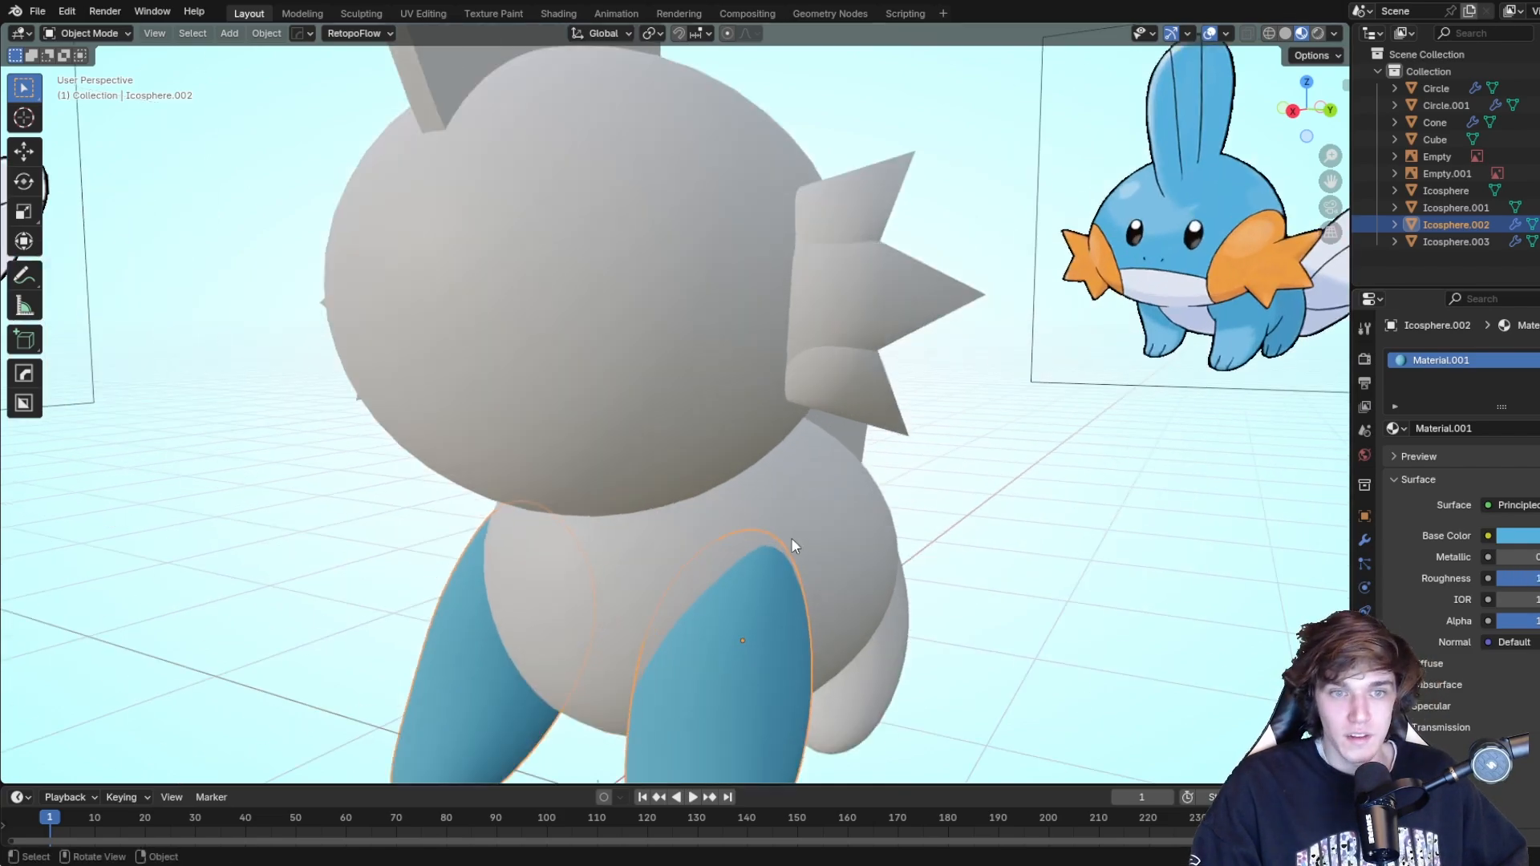
scroll(791, 533, "down", 4)
mouse_move(792, 533)
middle_mouse_down()
mouse_move(680, 579)
mouse_move(896, 509)
mouse_move(885, 532)
mouse_move(672, 536)
mouse_move(742, 498)
mouse_move(859, 543)
mouse_move(768, 543)
middle_mouse_up()
scroll(1444, 584, "down", 1)
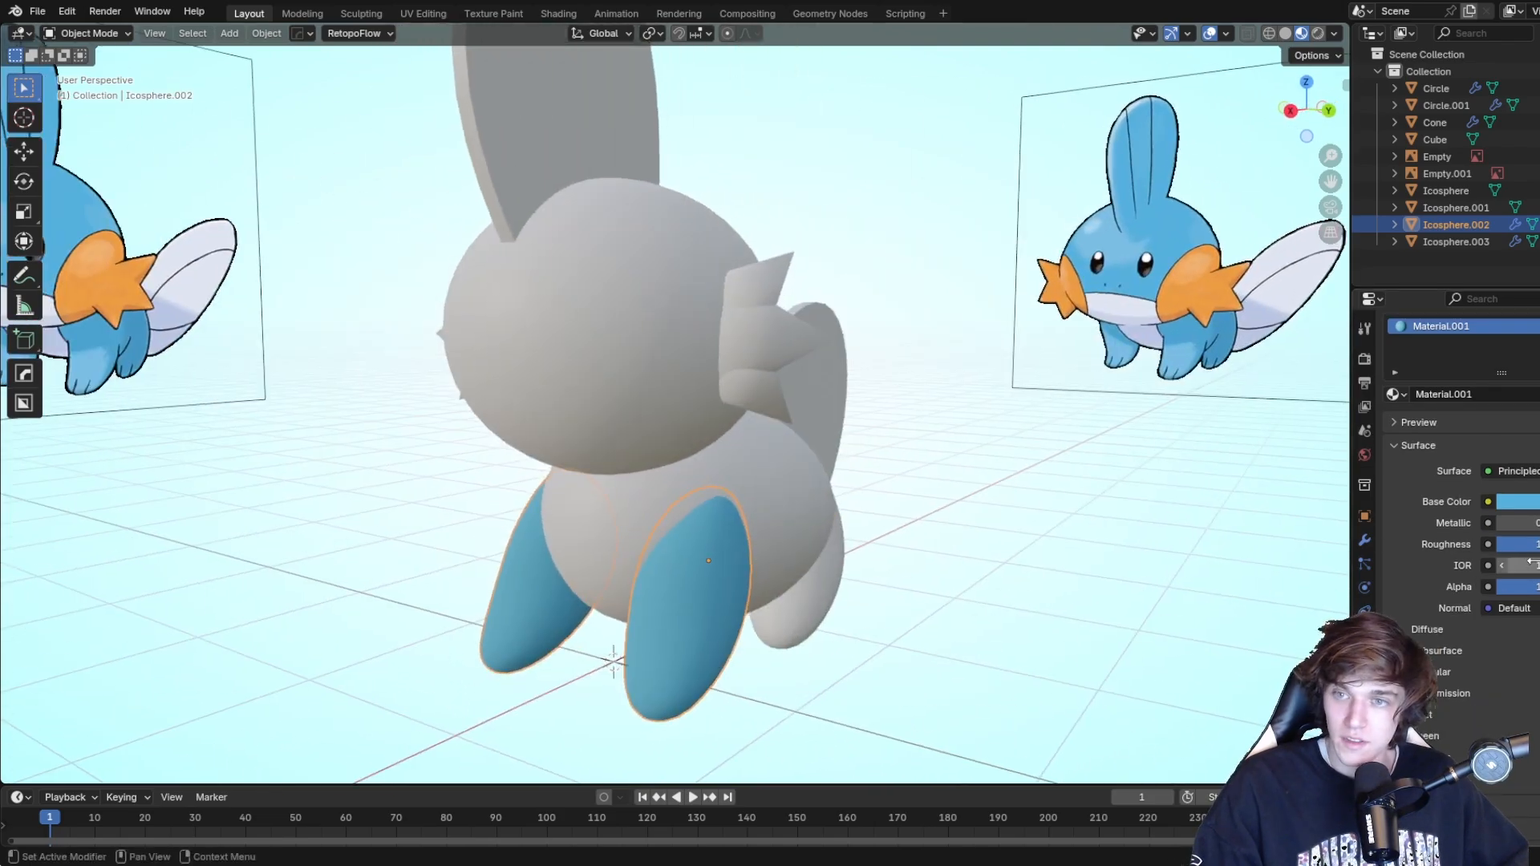
left_click_drag(1532, 544, 1514, 544)
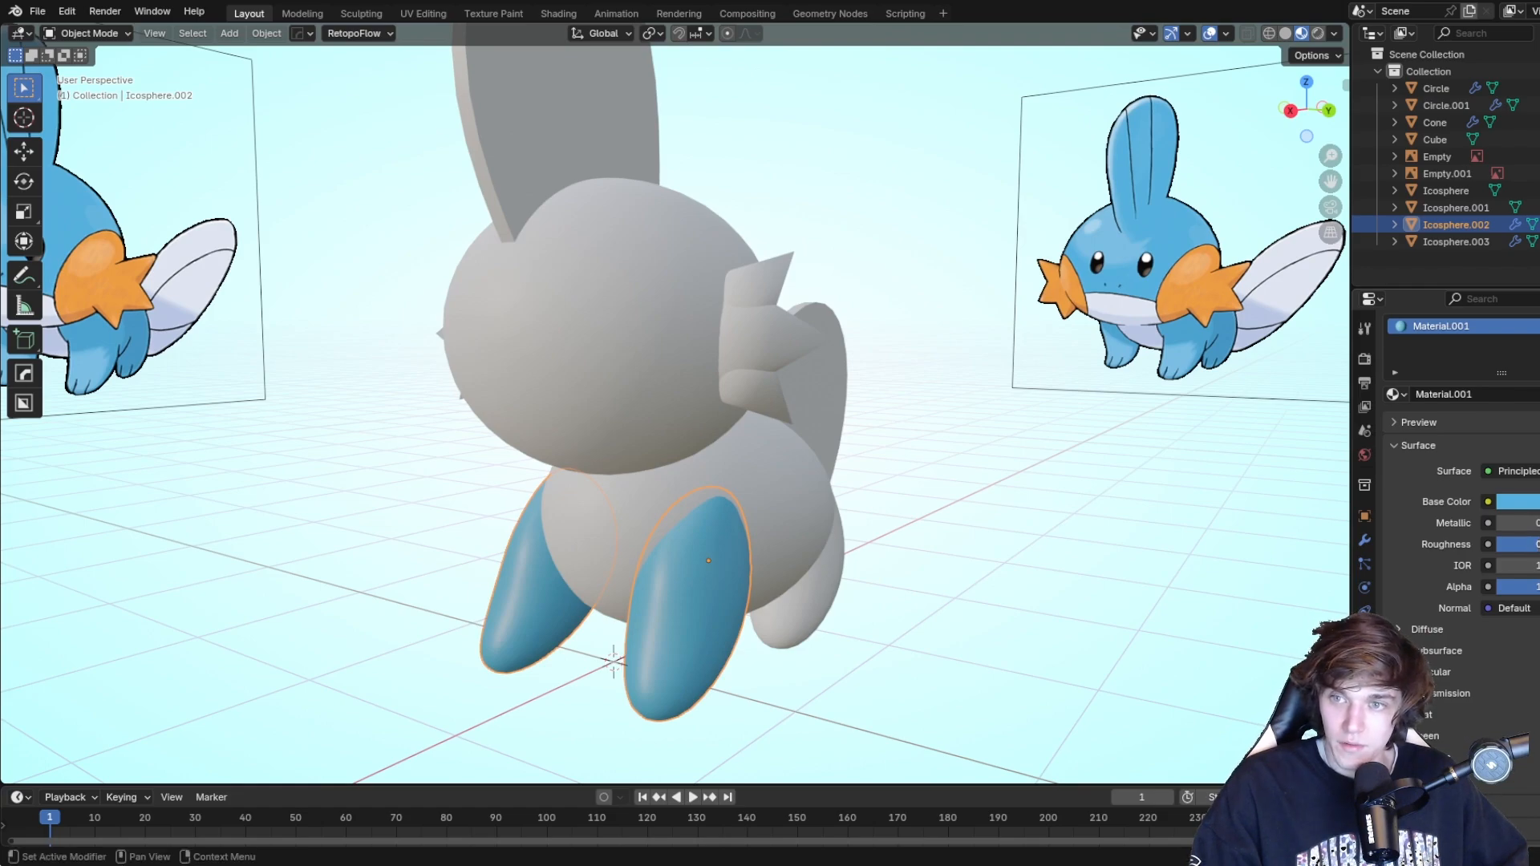
middle_click_drag(1110, 618, 1171, 545)
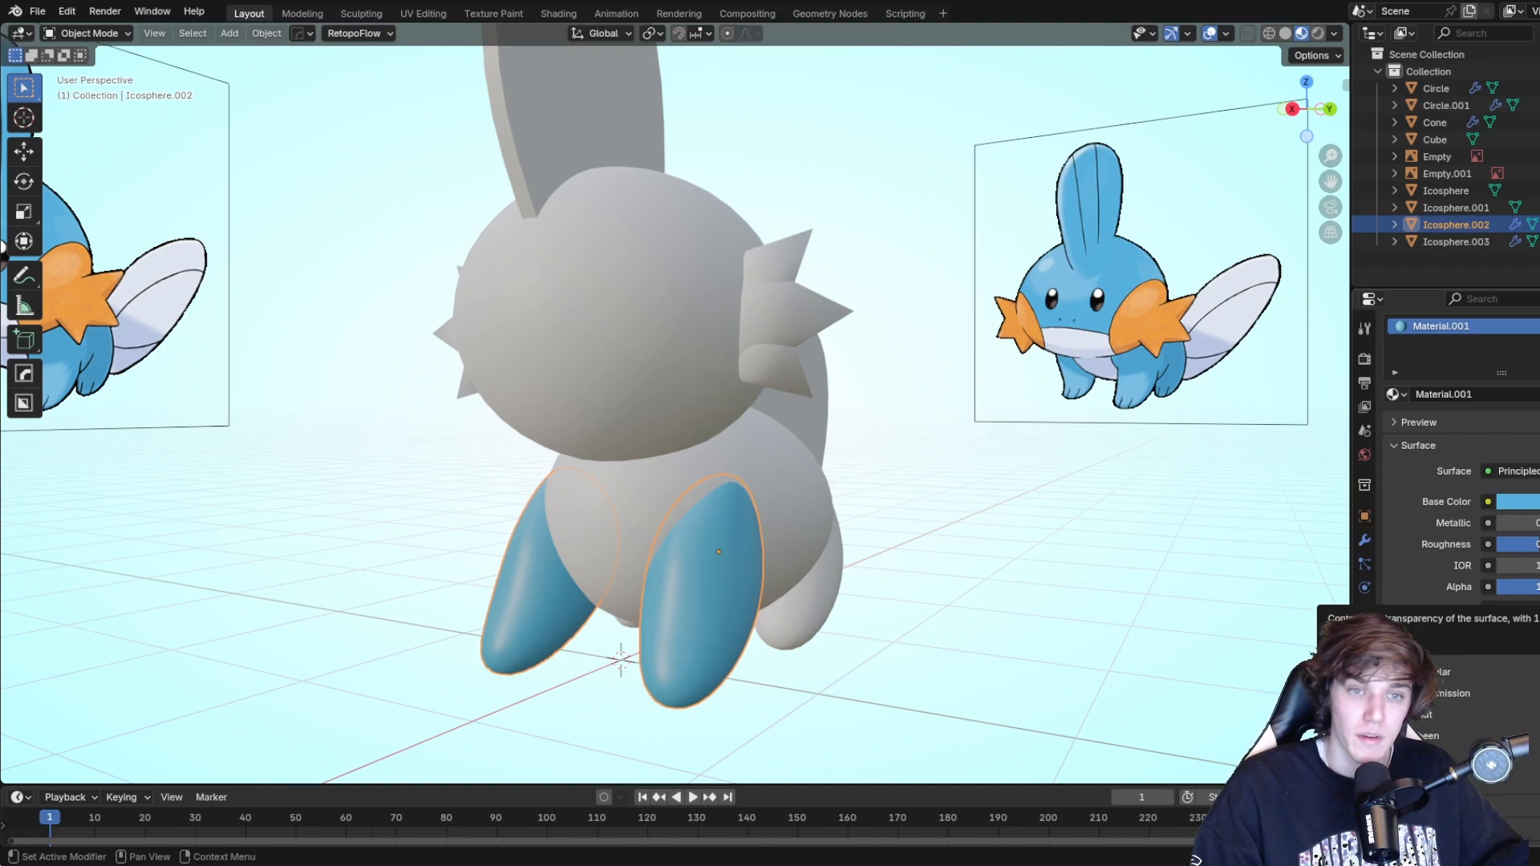
Try lowering the alpha of the front legs' blue material and inspect the transparency from several sides.
left_click_drag(1535, 587, 1519, 587)
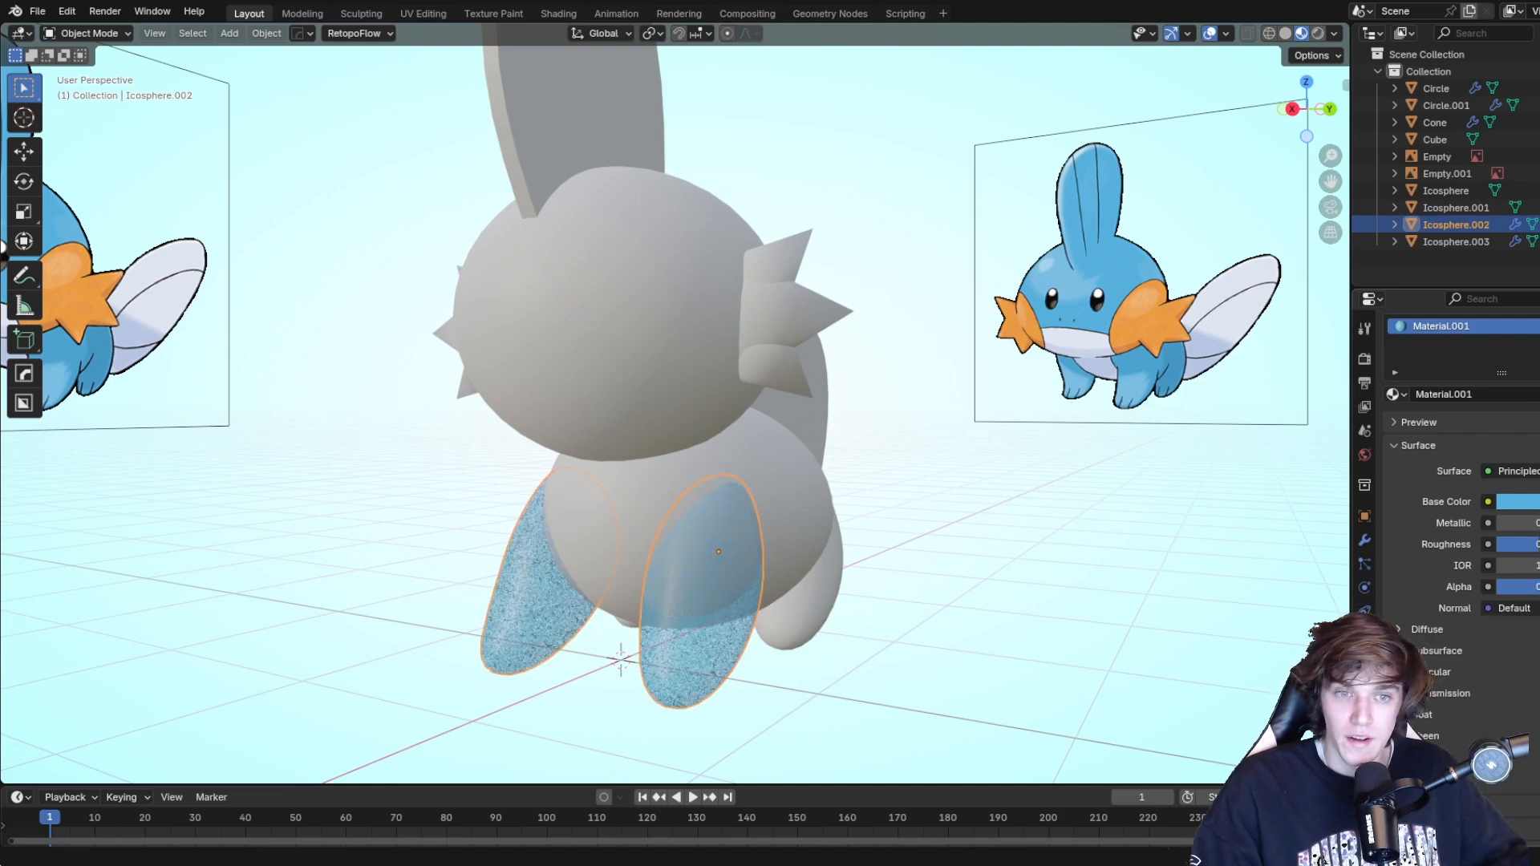
middle_click_drag(1226, 579, 1192, 584)
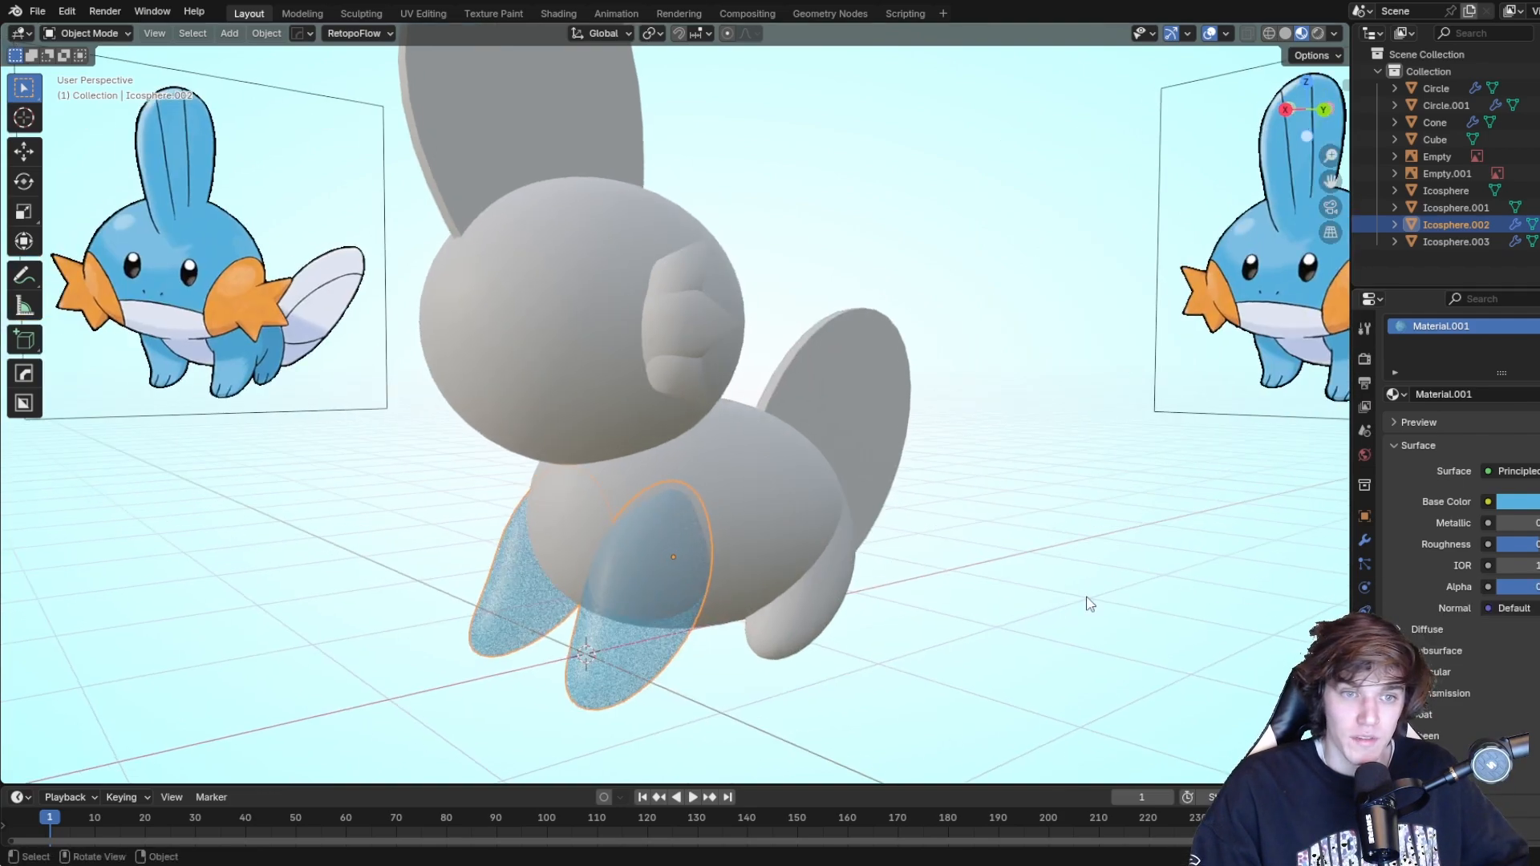
middle_click_drag(1088, 603, 1167, 561)
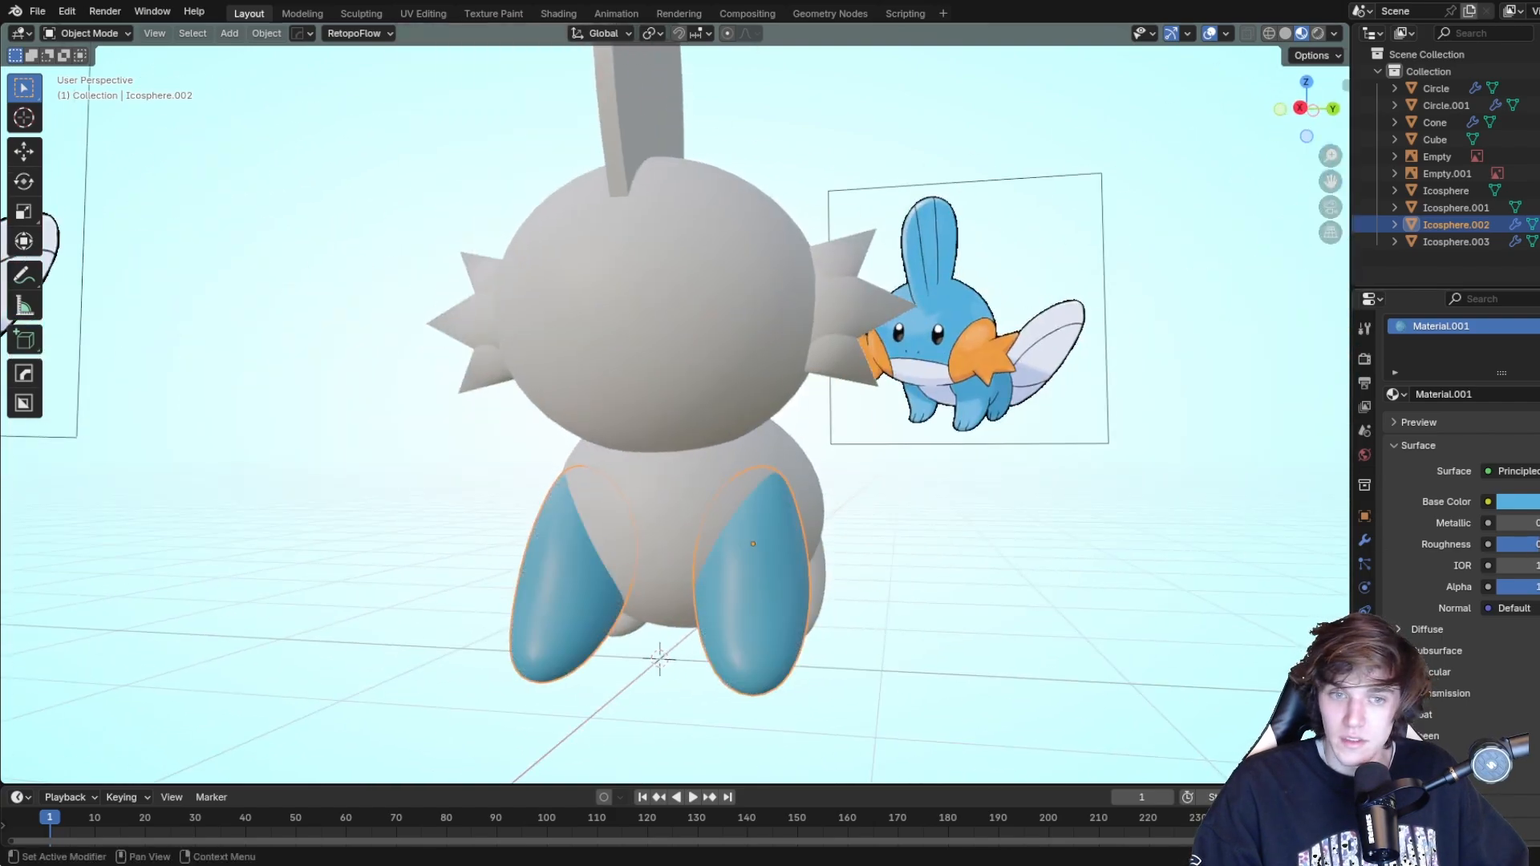
left_click(1006, 584)
middle_click_drag(1006, 584, 918, 574)
Give the flat tail fin a new material and try out a lower alpha on it.
left_click(824, 413)
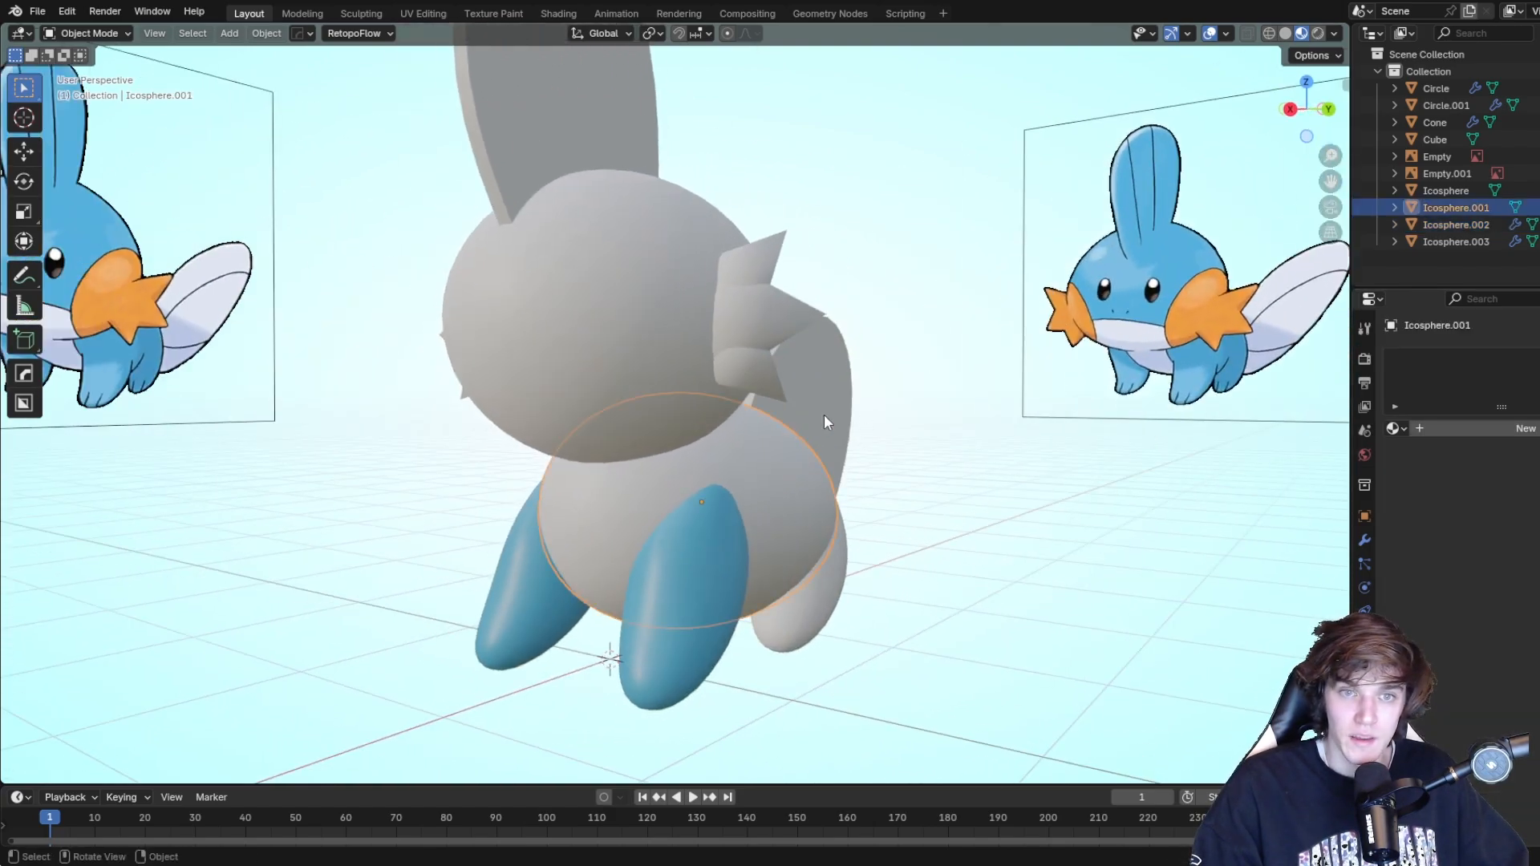
left_click(1509, 429)
middle_click_drag(1137, 488, 1196, 509)
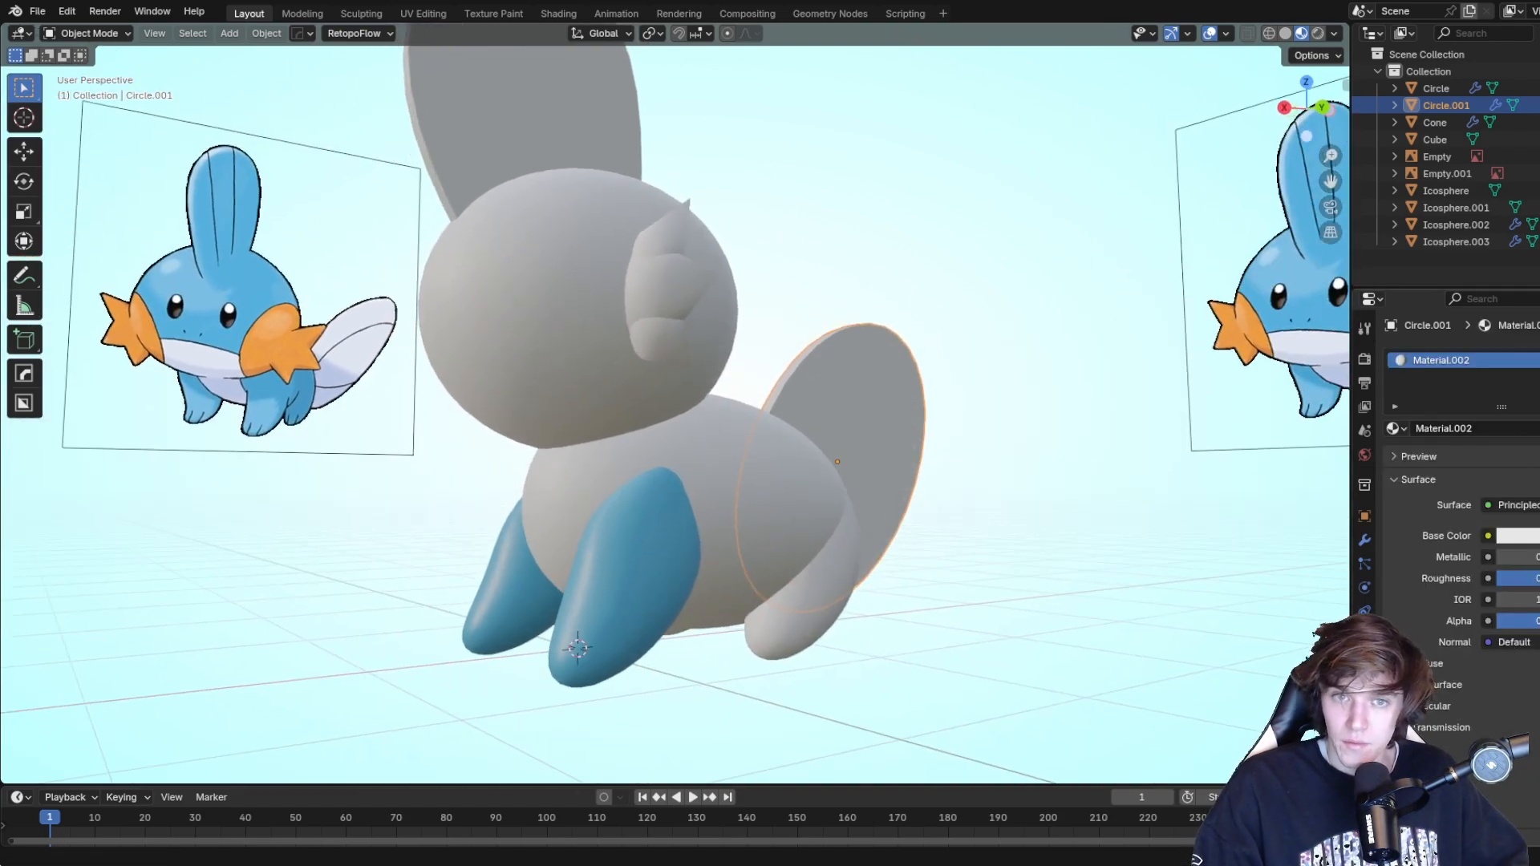
middle_click_drag(1147, 553, 979, 481)
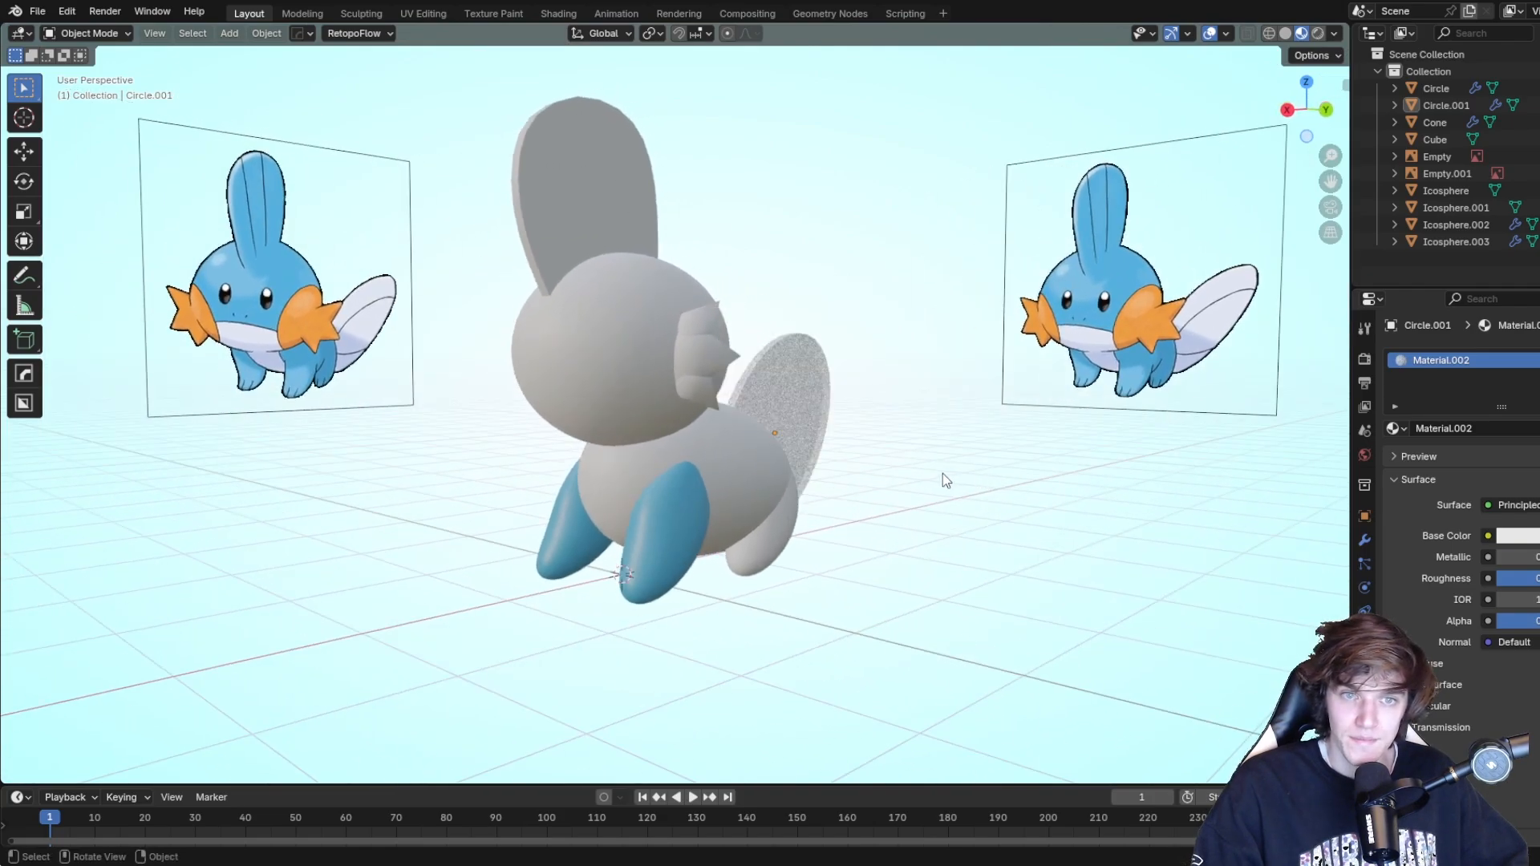
middle_click_drag(856, 457, 1079, 571)
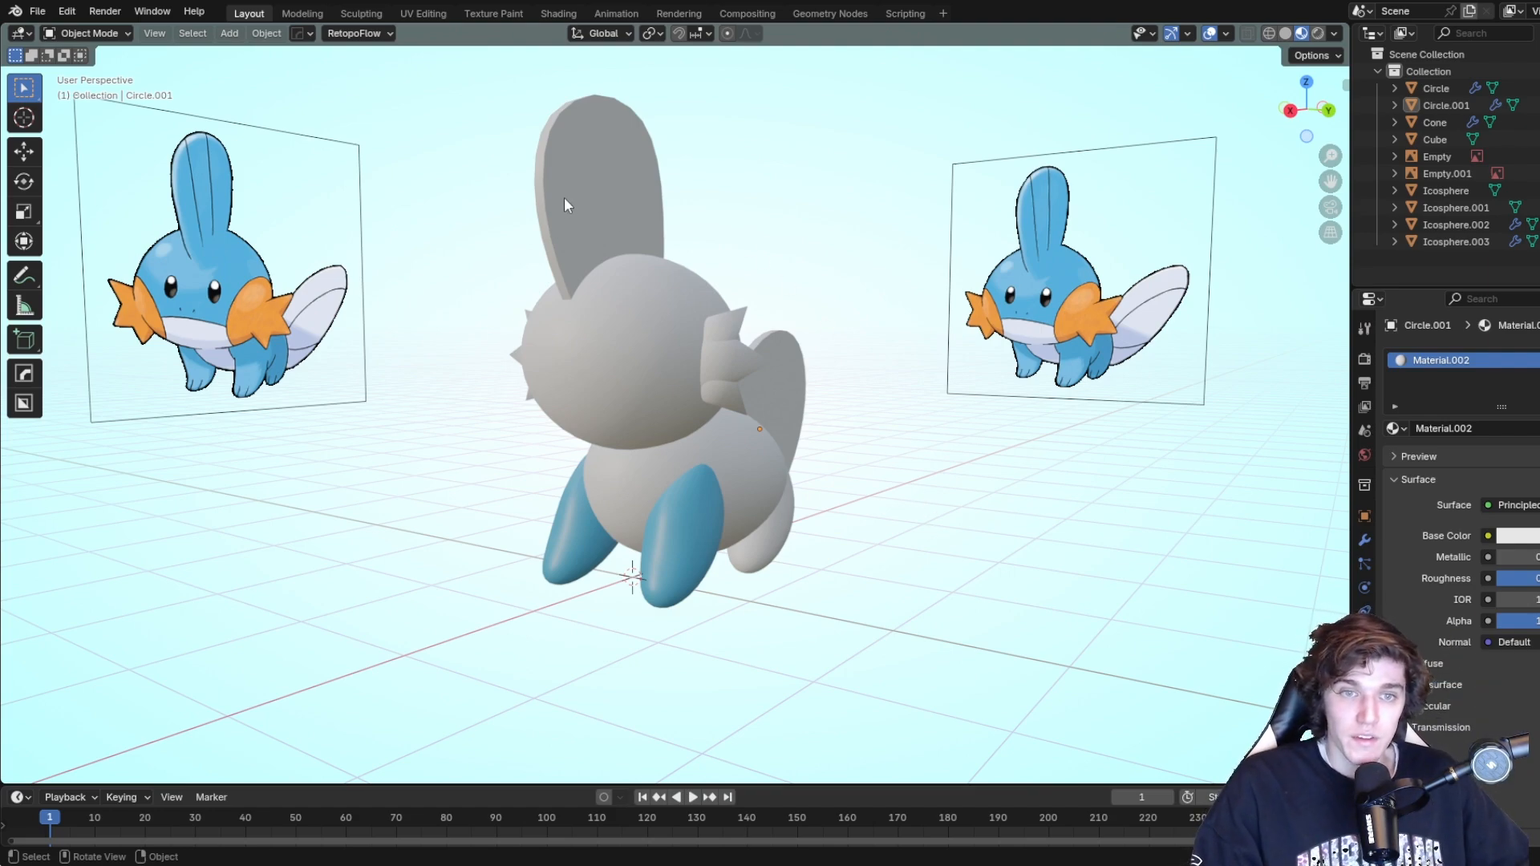
Assign the front legs' existing blue material, Material.001, to the hind legs.
left_click(771, 534)
middle_click_drag(996, 440, 1085, 532)
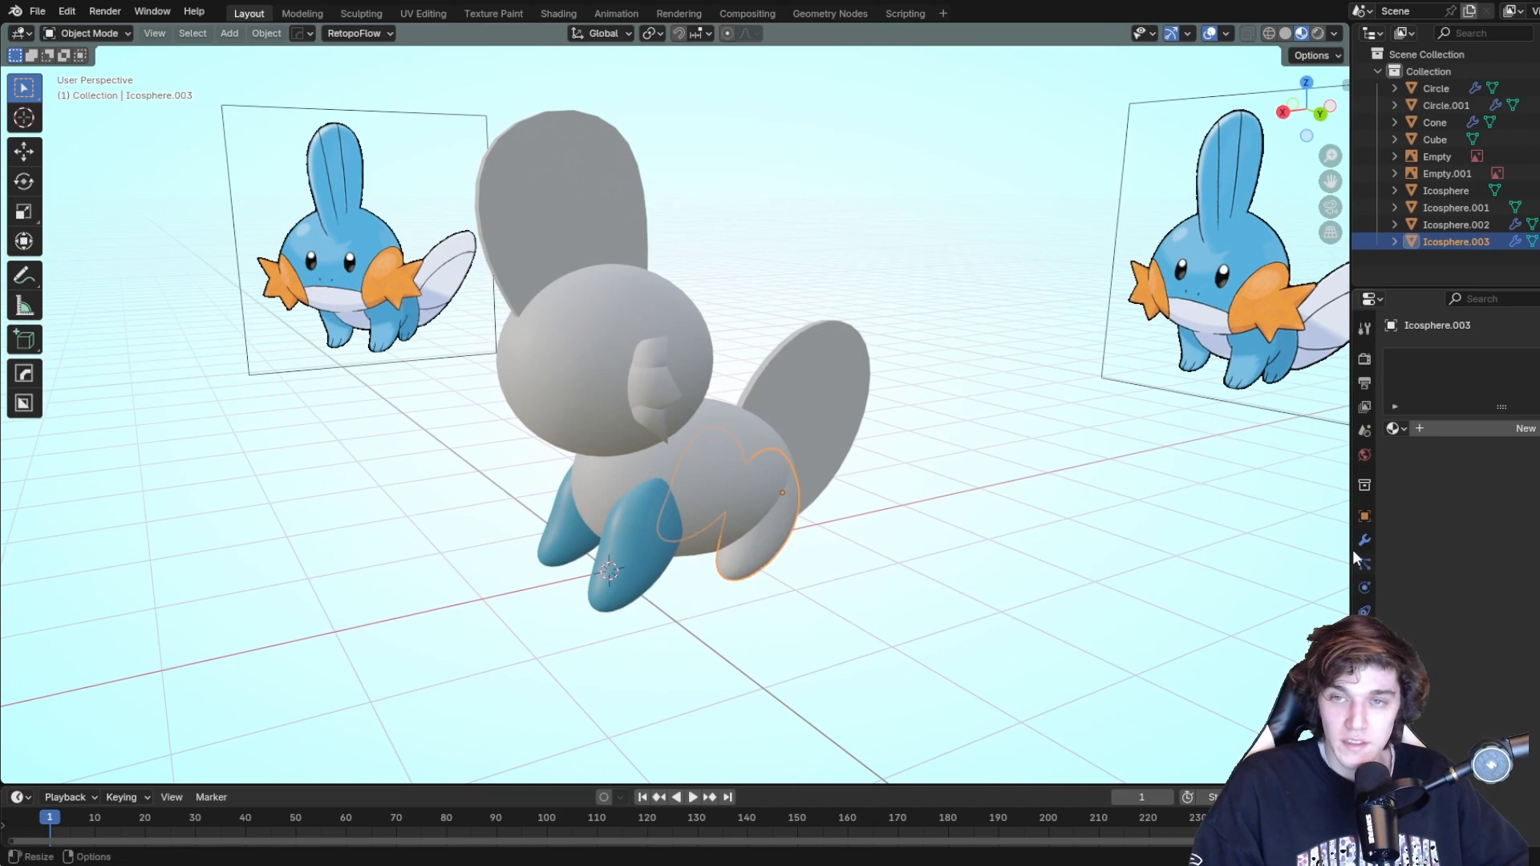
left_click(1397, 428)
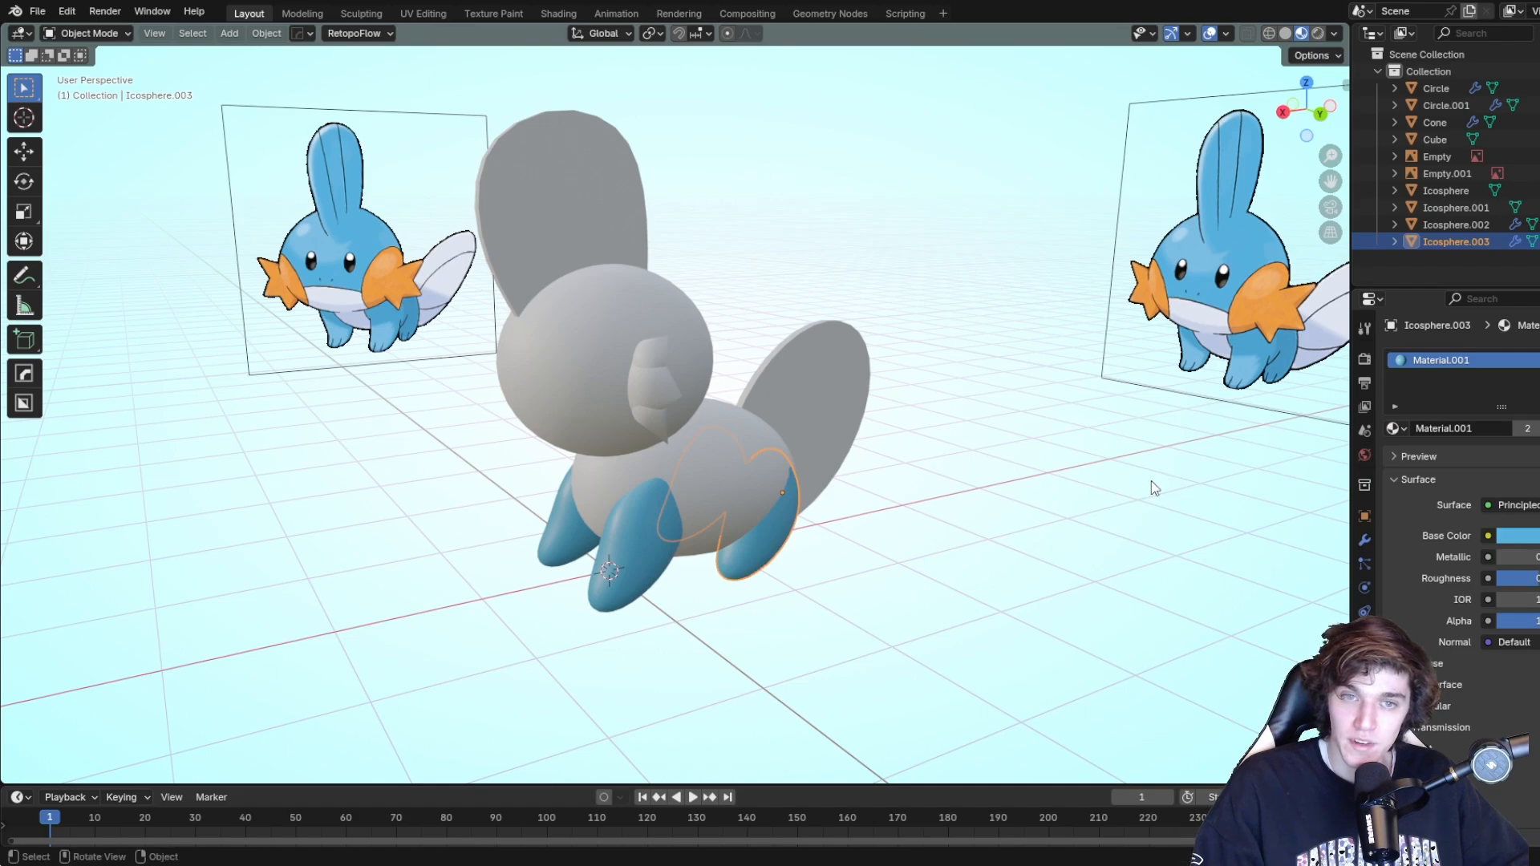
left_click(1120, 549)
middle_click_drag(1120, 548, 708, 537)
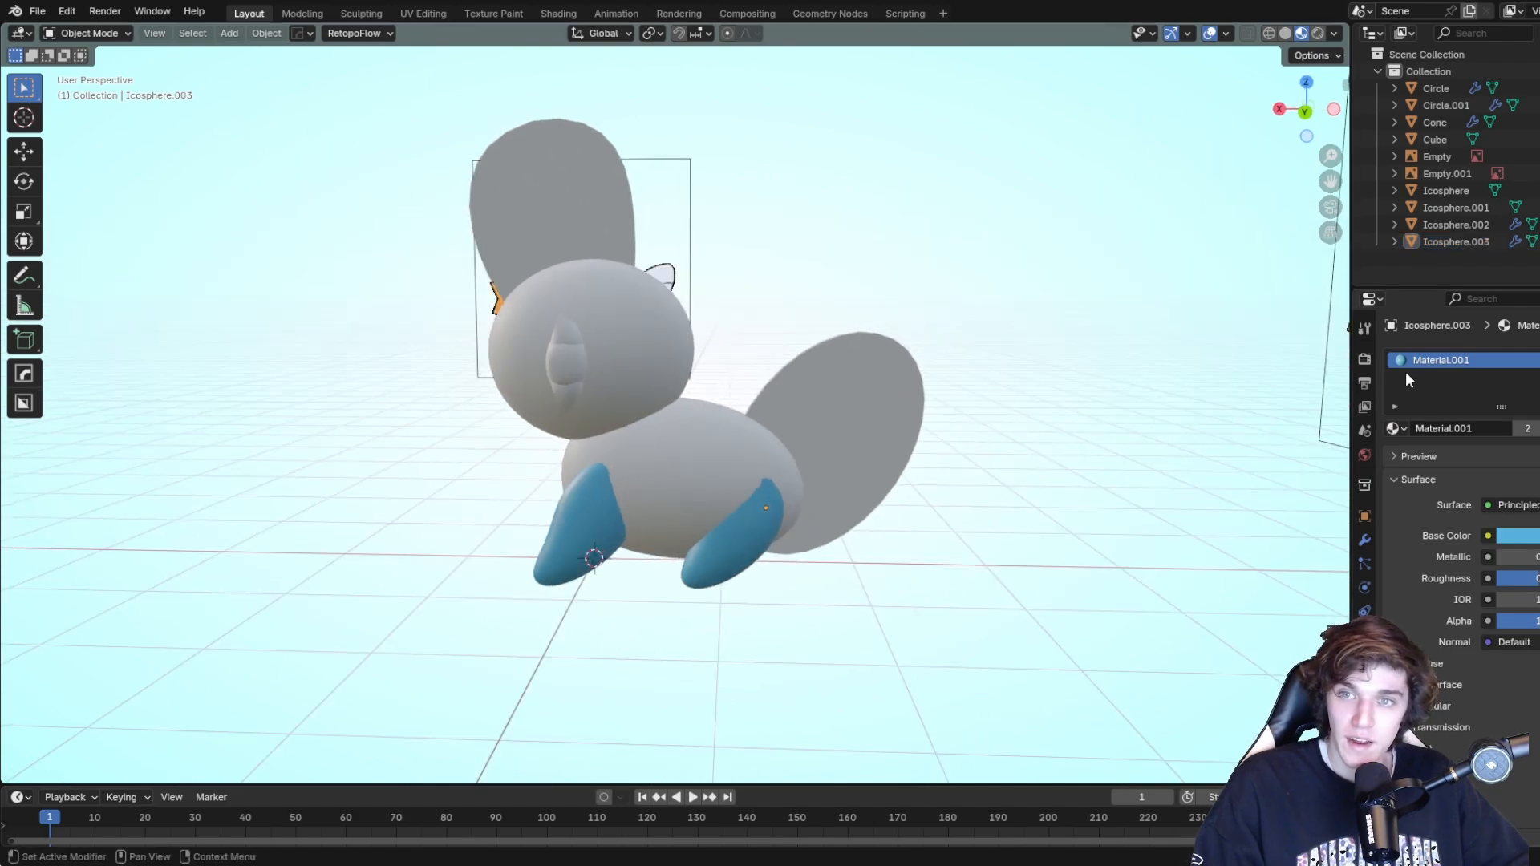
middle_click_drag(757, 491, 780, 532)
middle_click_drag(920, 496, 821, 450)
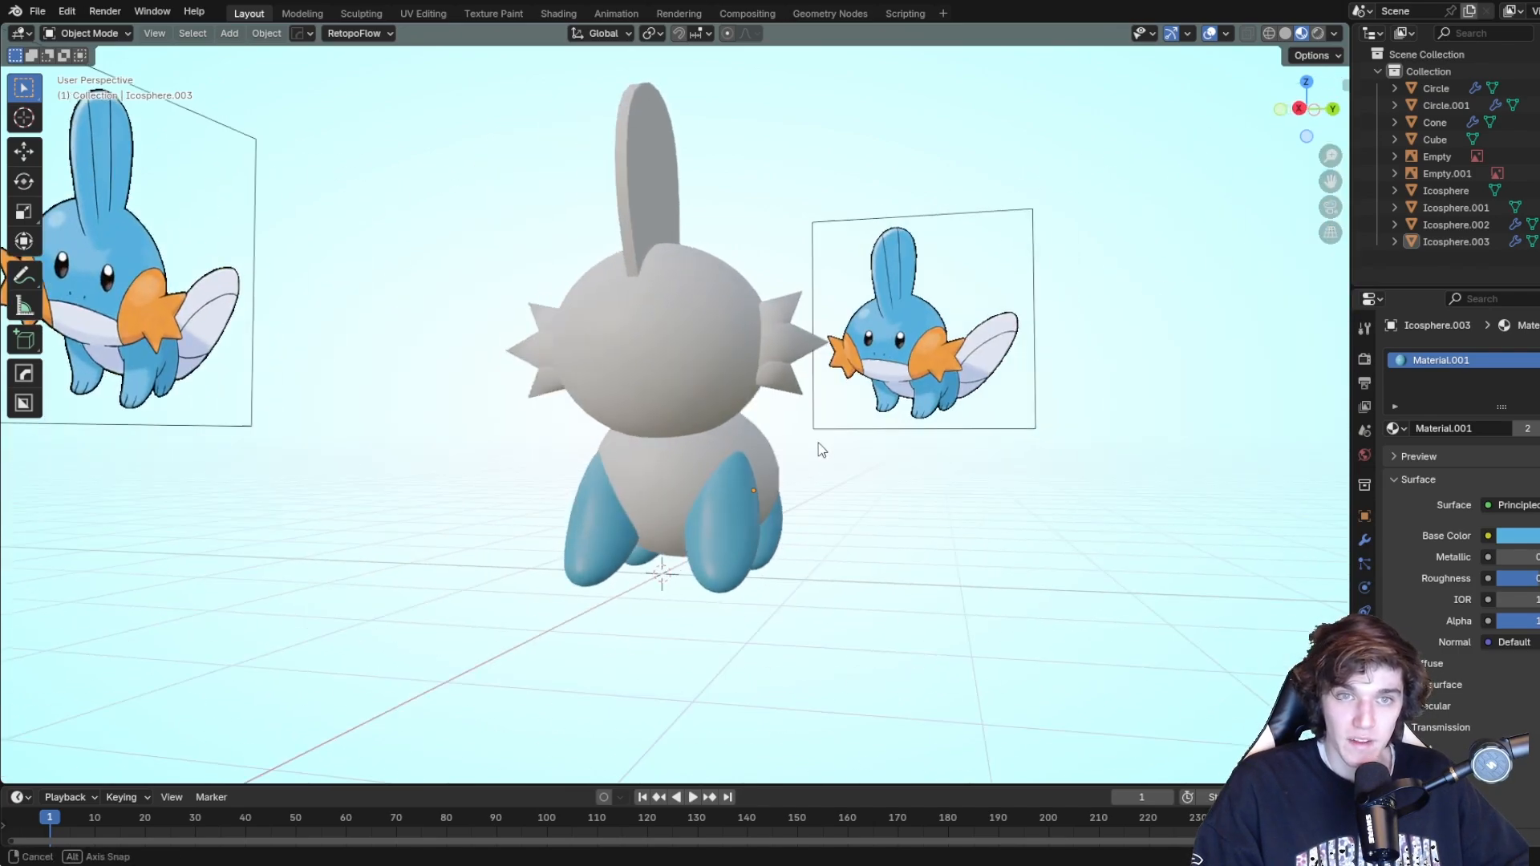
Assign the existing blue Material.001 to the head fin.
left_click(640, 230)
left_click(1396, 441)
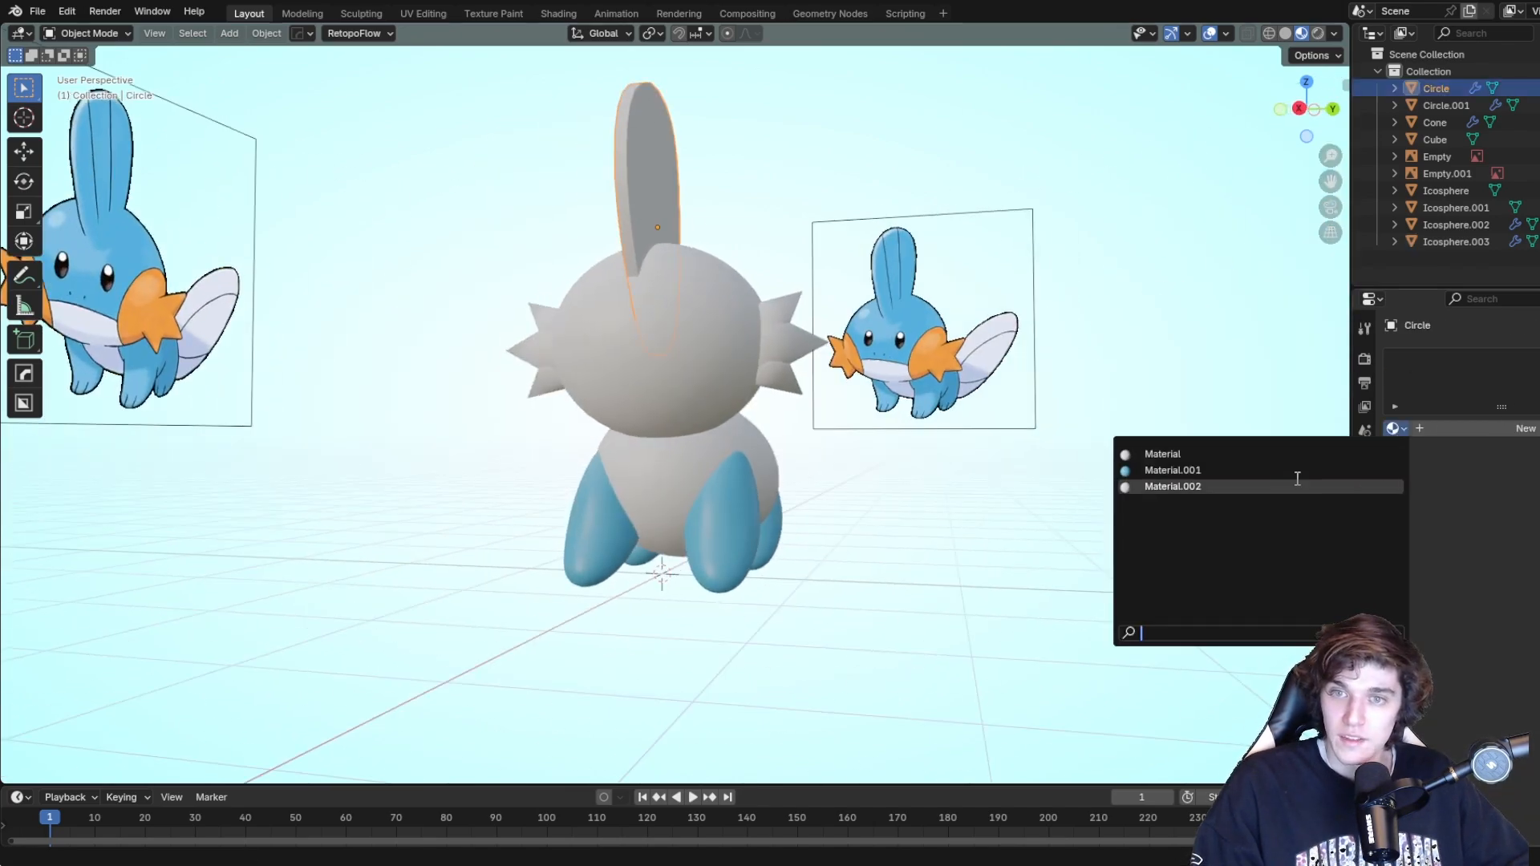
left_click(1287, 478)
middle_click_drag(1113, 512, 1042, 516)
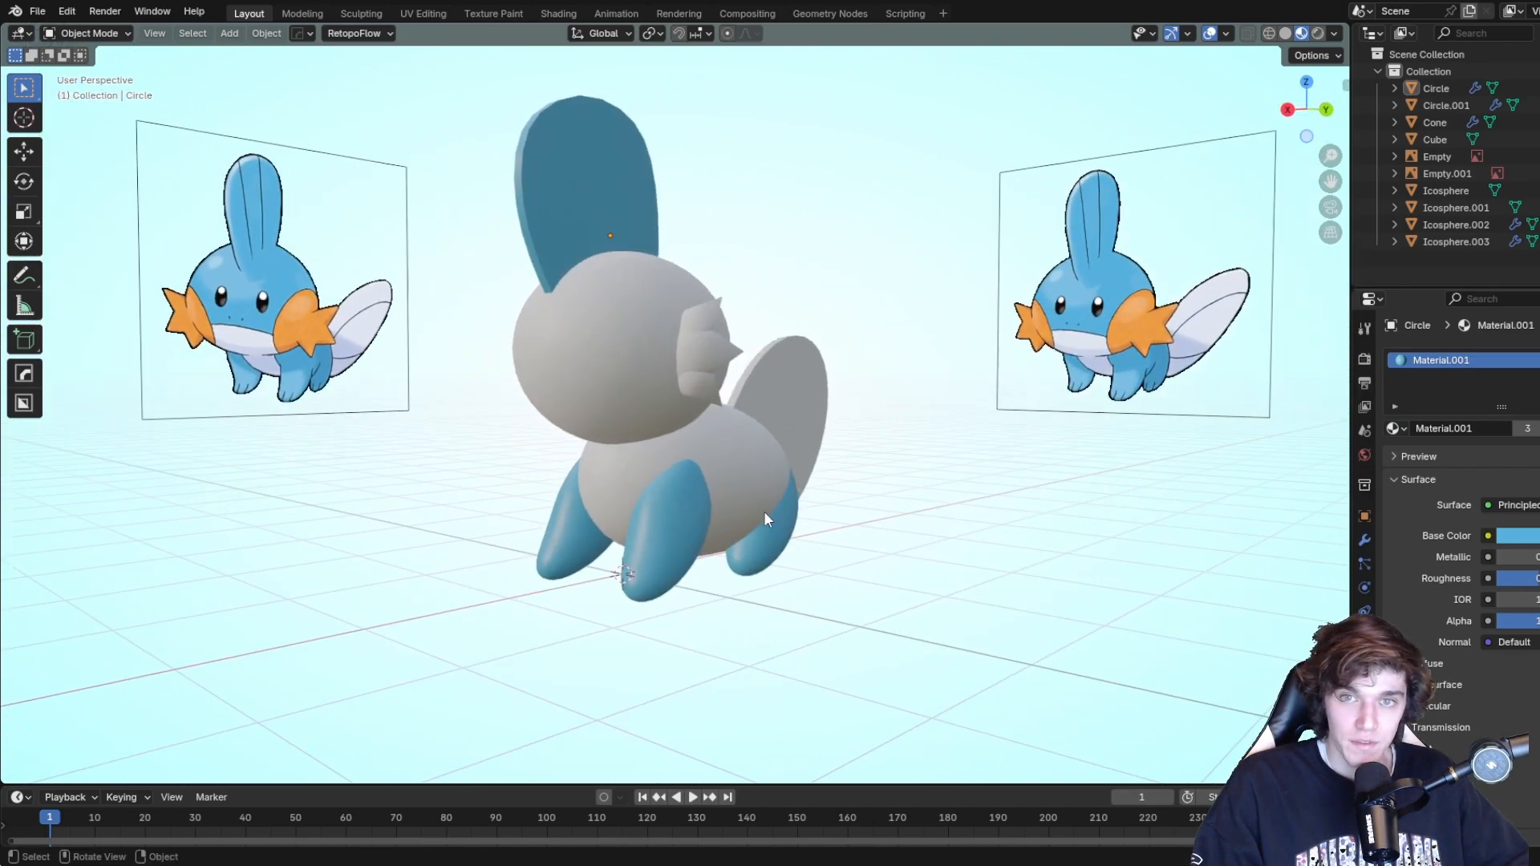
Give the spiky cheek gills a new material with a base color sampled from the orange cheeks in the reference image.
left_click(688, 353)
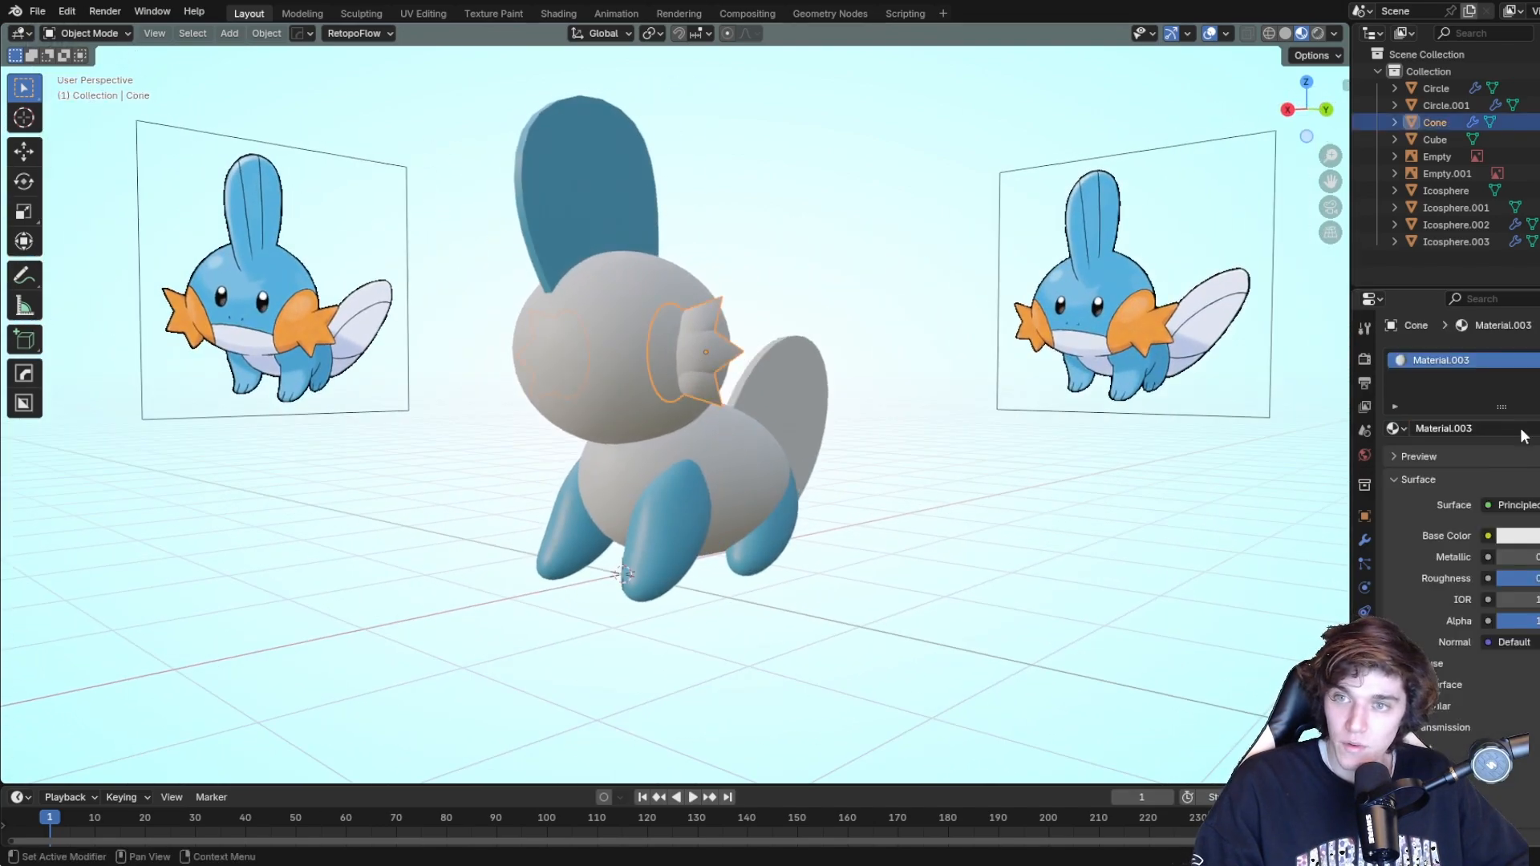
left_click(1526, 536)
left_click(1511, 475)
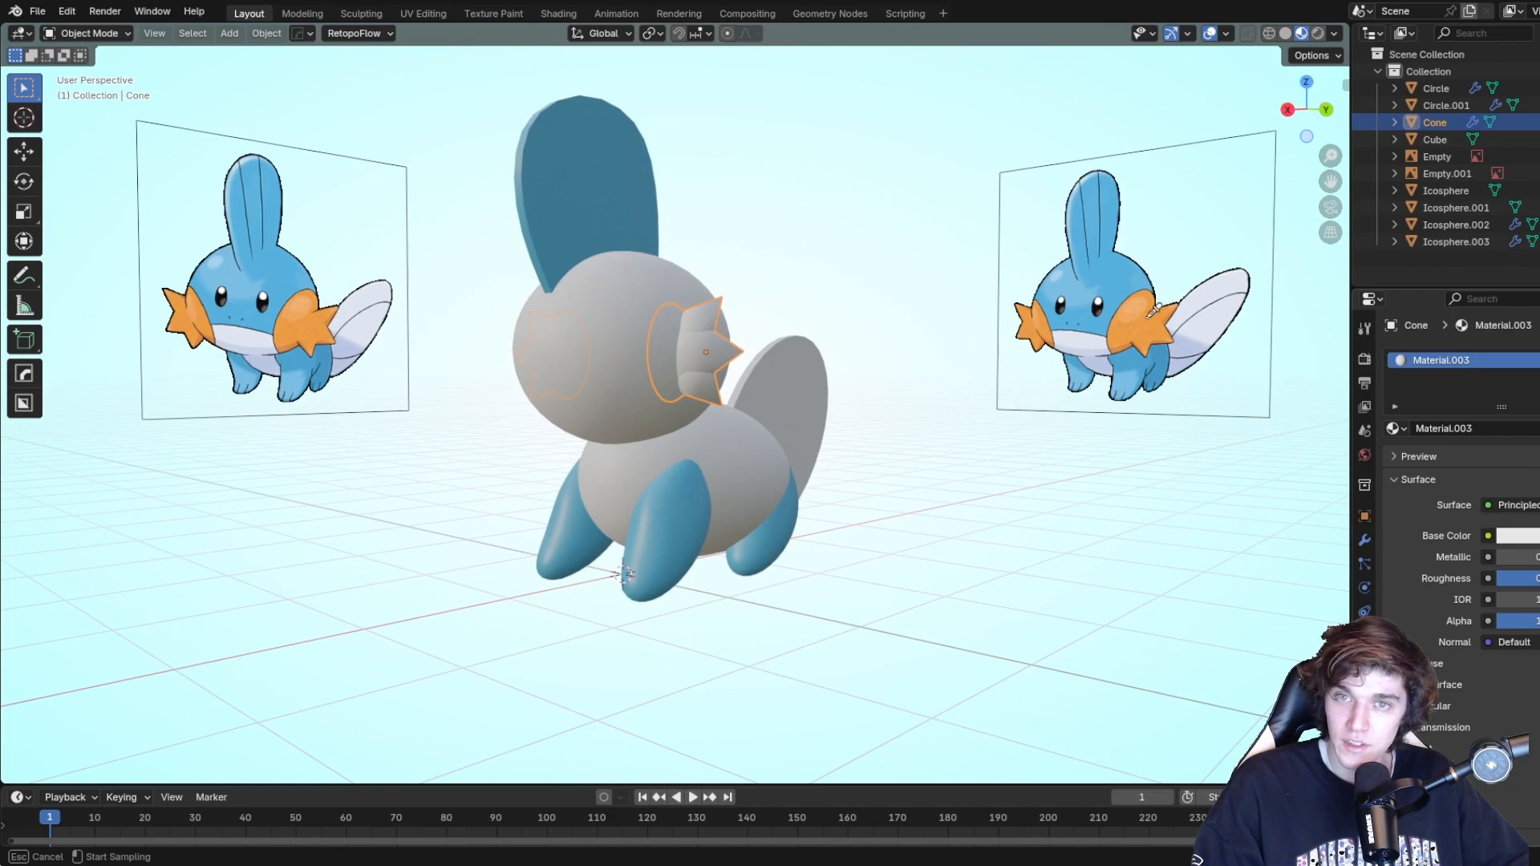
left_click(1145, 342)
left_click(1038, 541)
middle_click_drag(1038, 541, 960, 542)
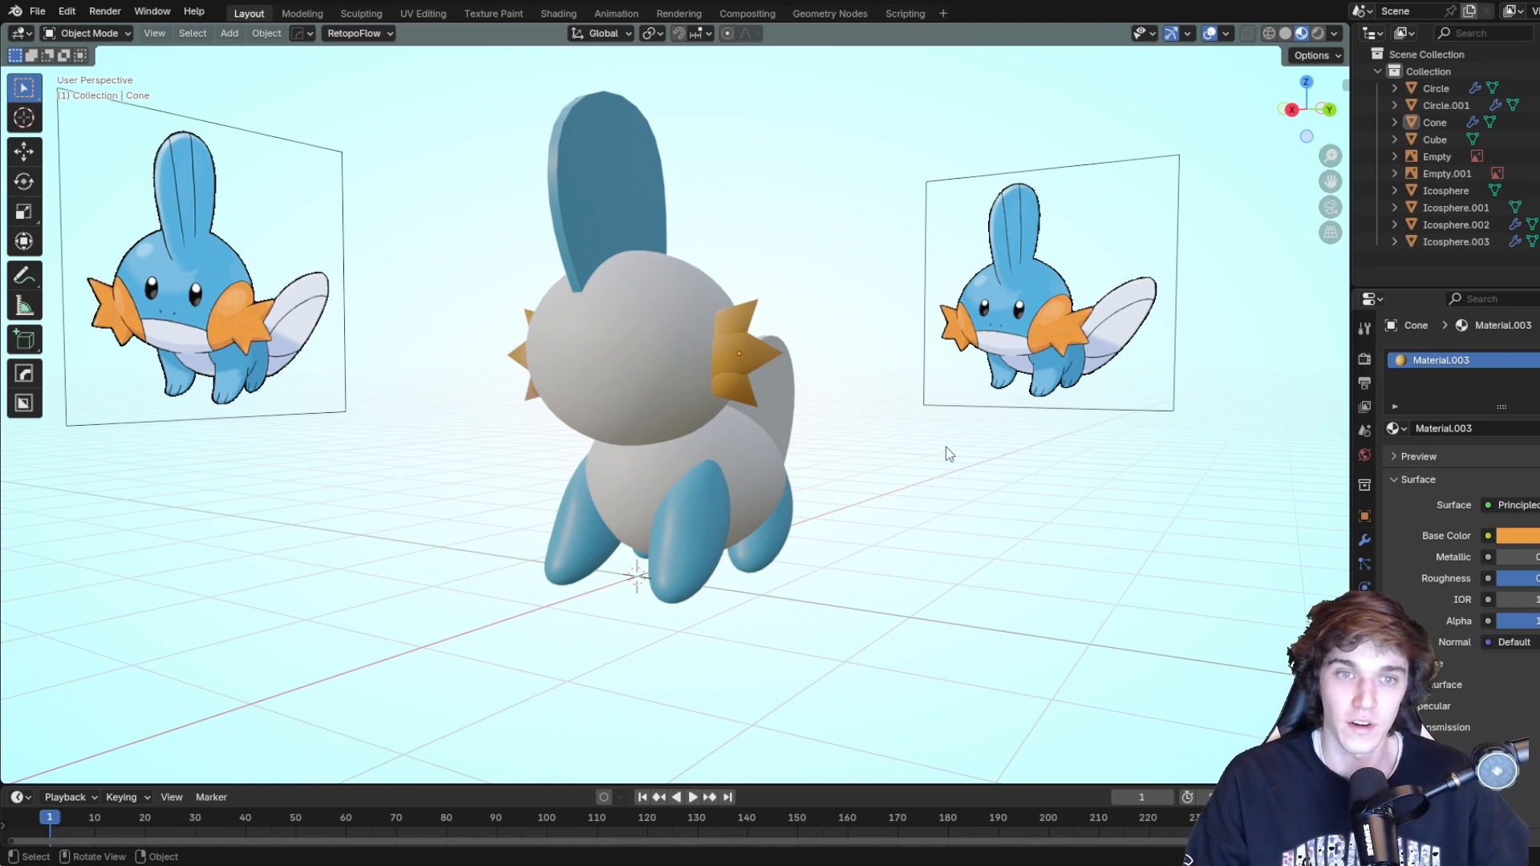
middle_click_drag(766, 458, 808, 435)
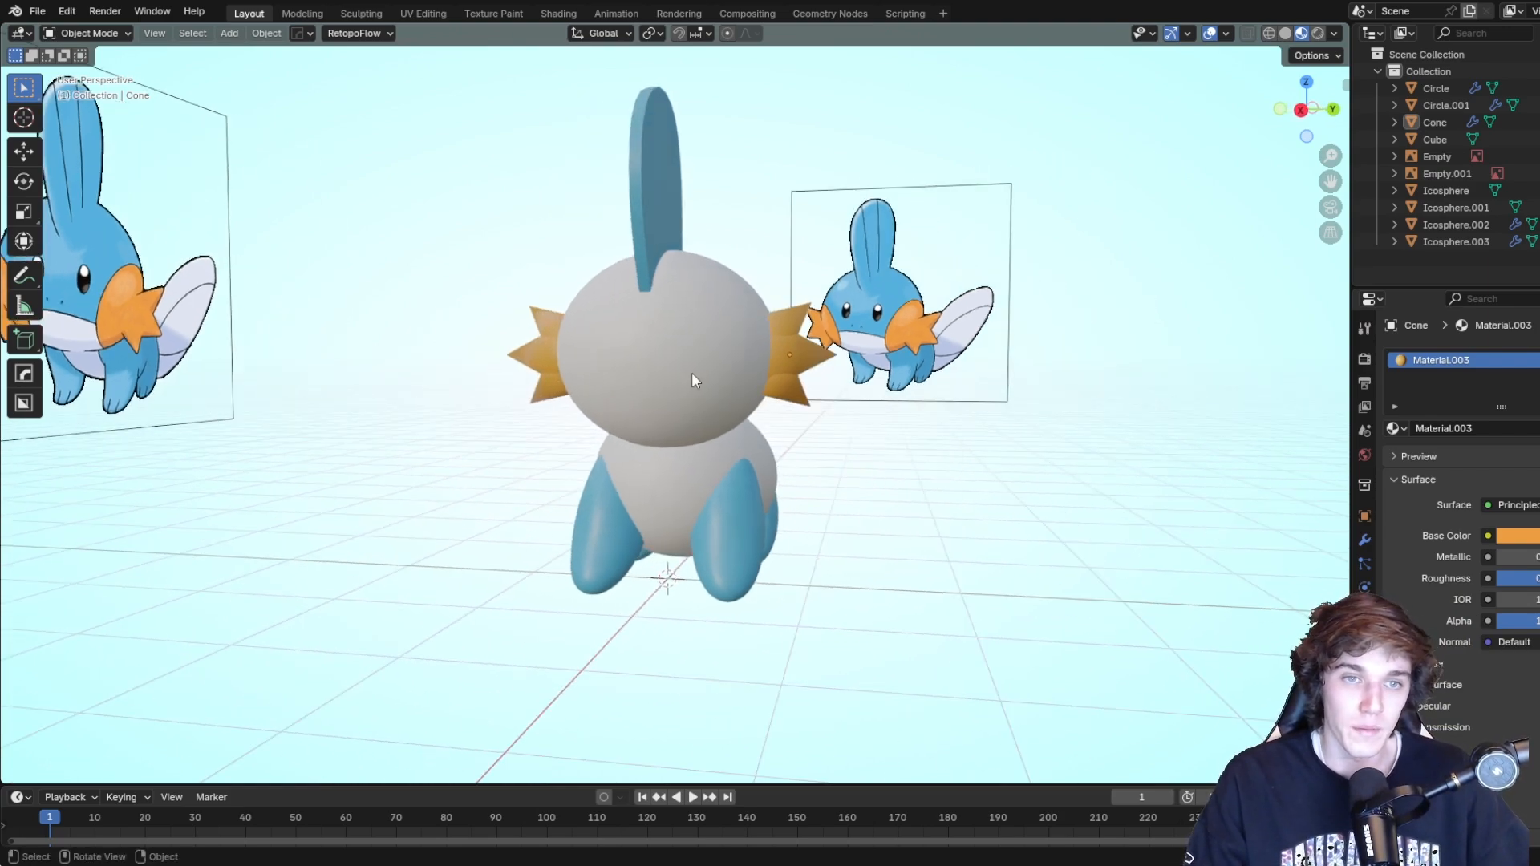
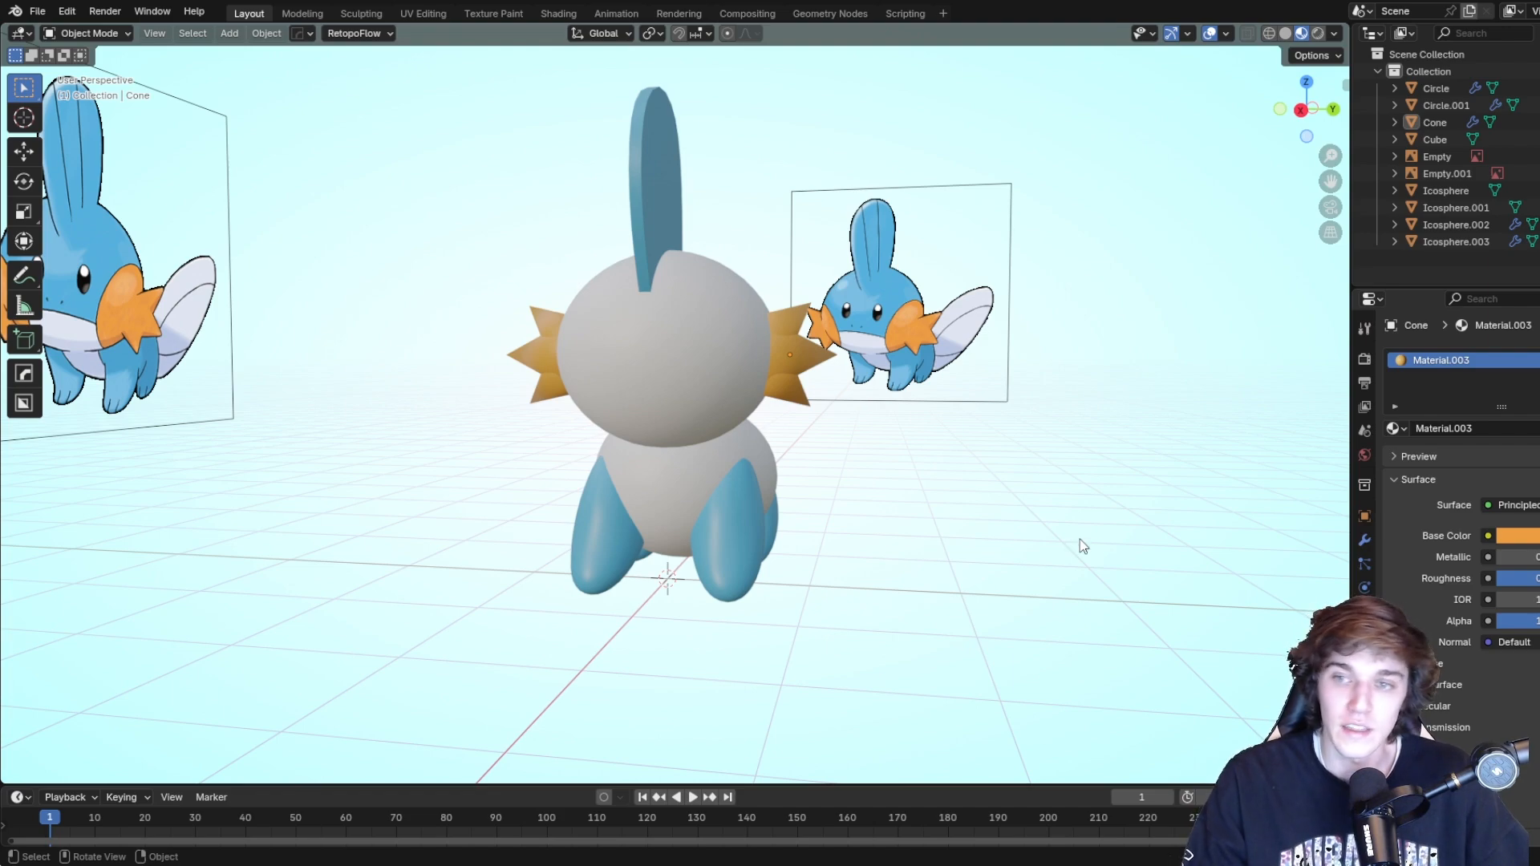
Give the body a new material and use an Image Texture as its base color.
middle_click_drag(1028, 536, 1028, 569)
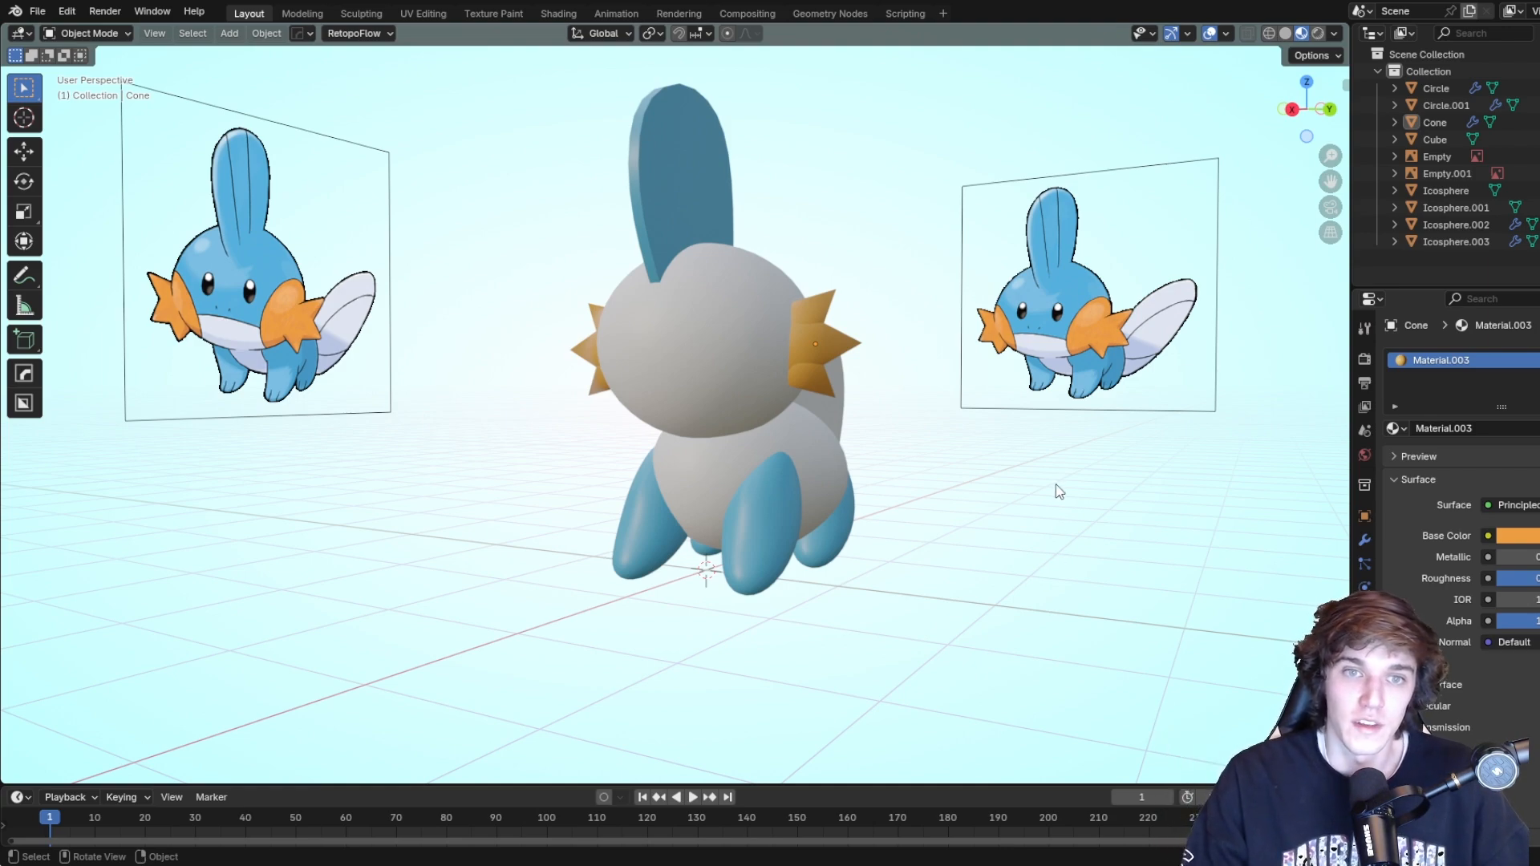
middle_click_drag(1086, 529, 1009, 539)
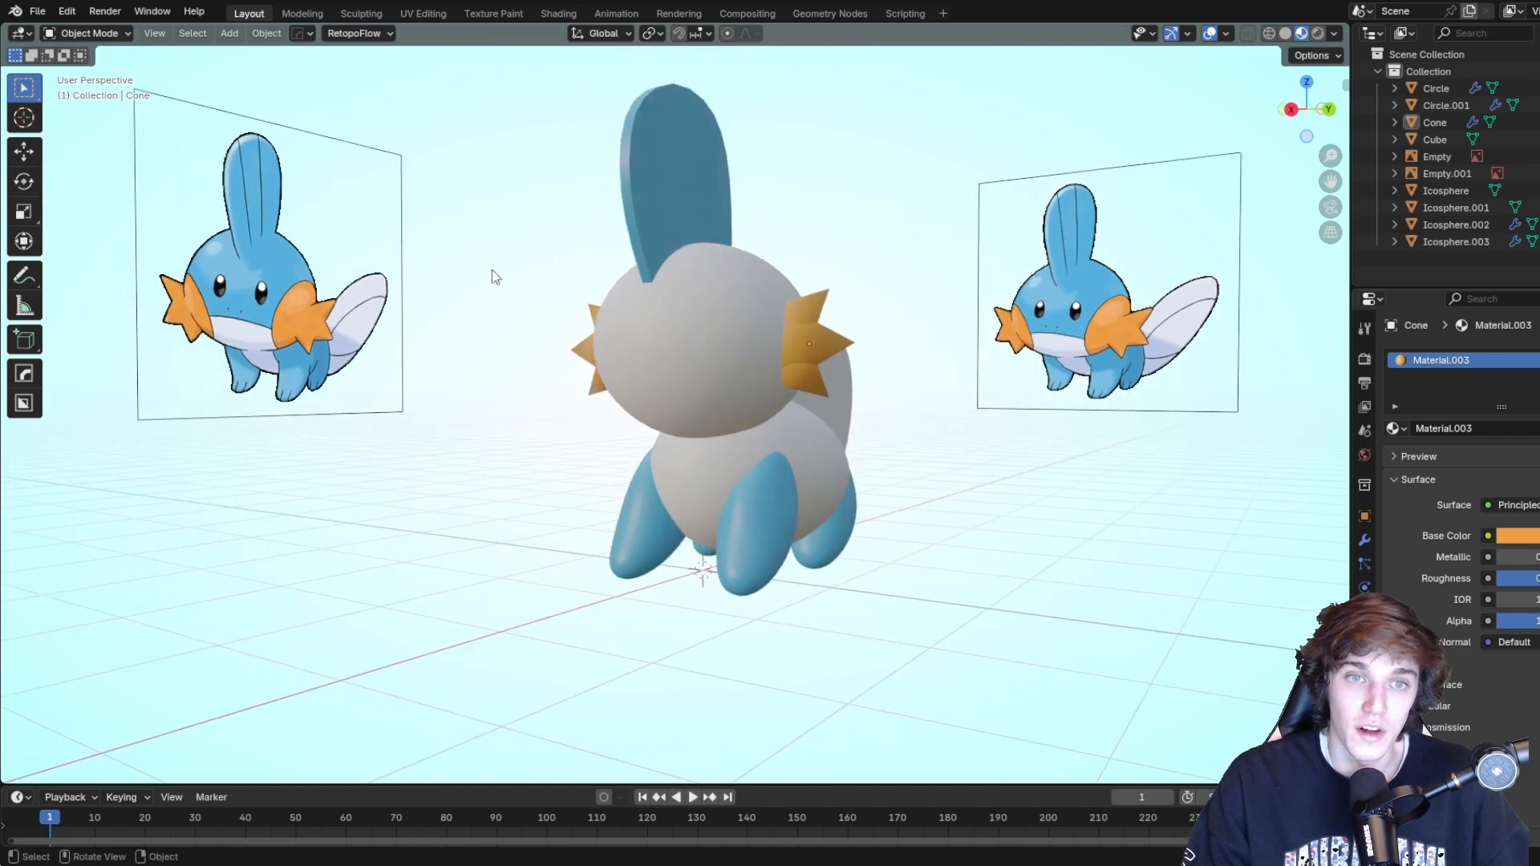
left_click(823, 442)
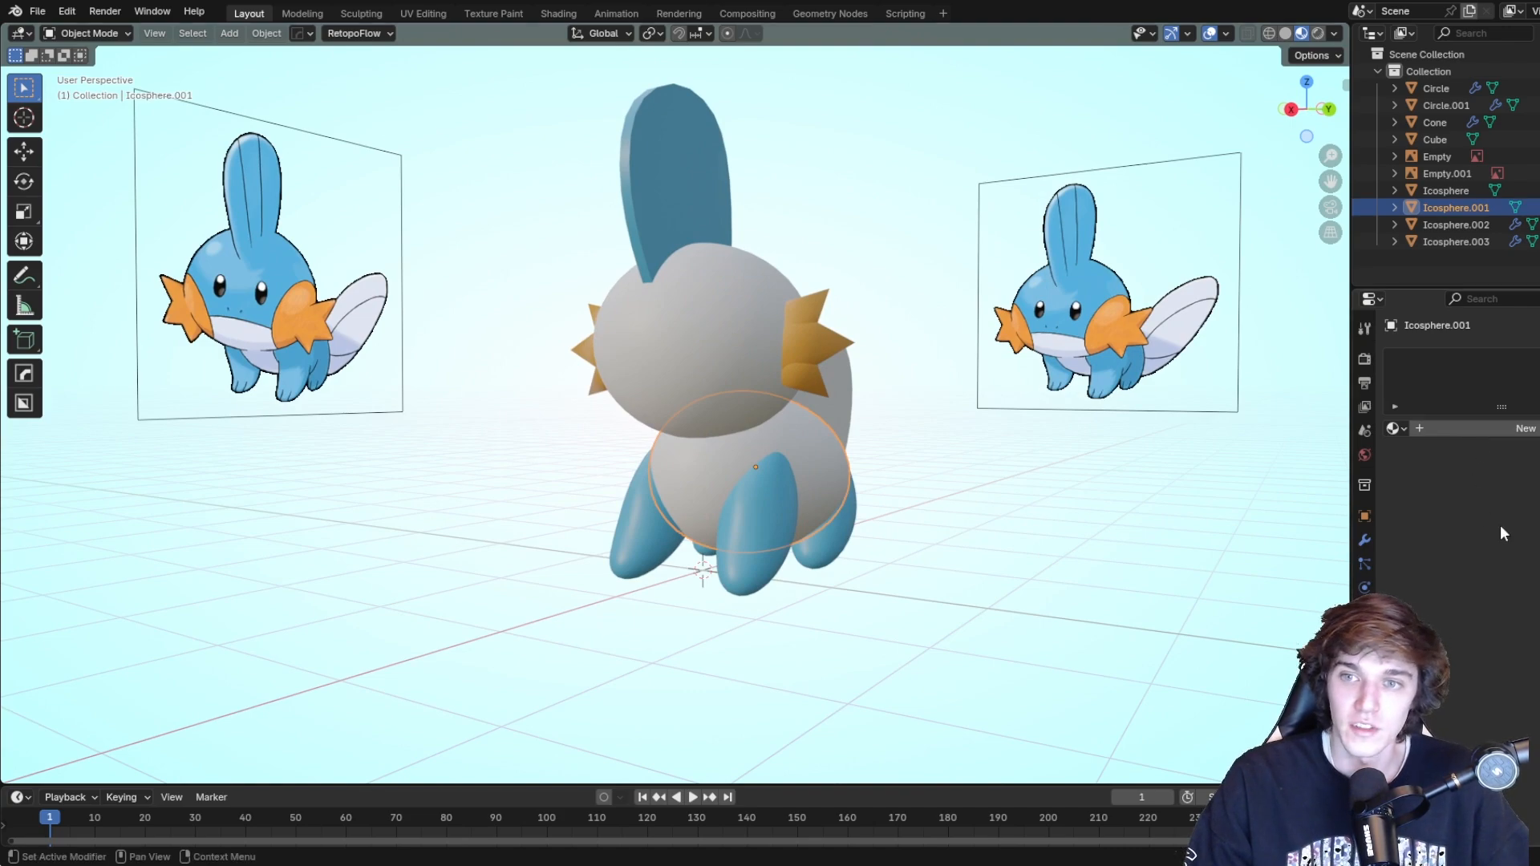
left_click(1505, 430)
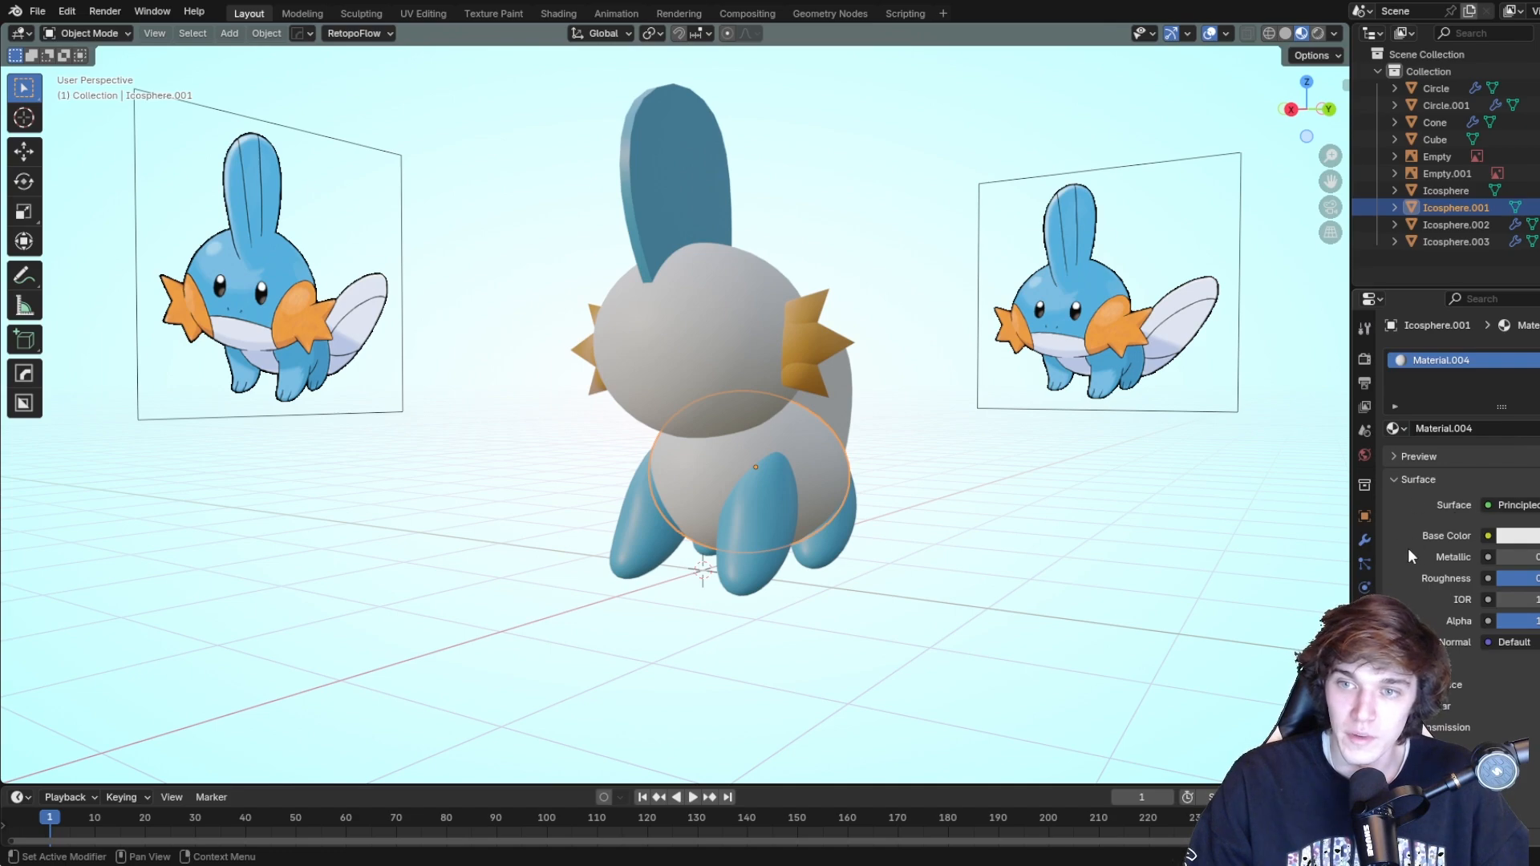
left_click(1487, 536)
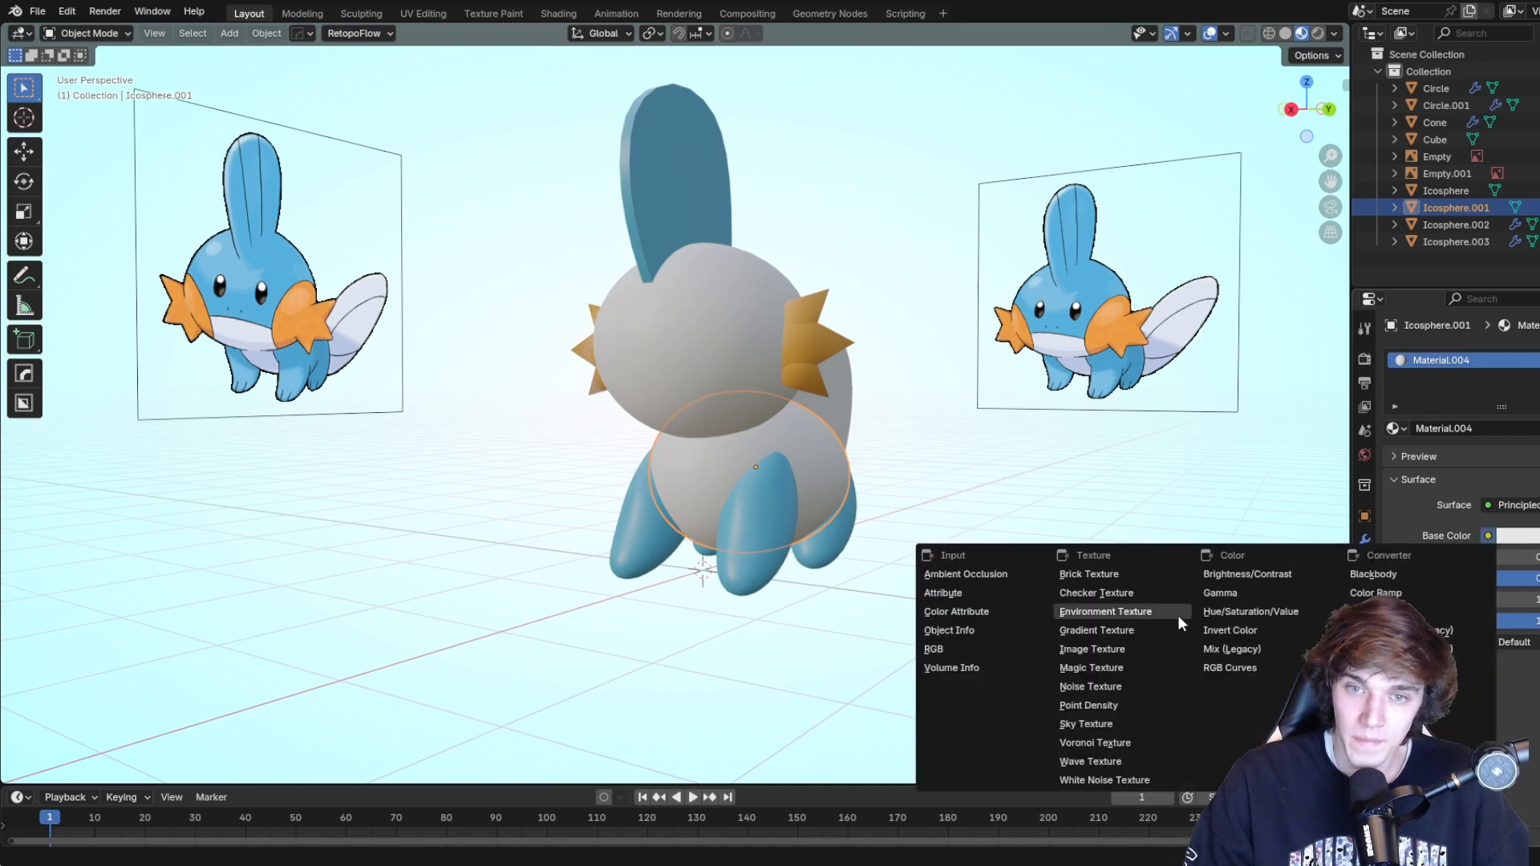
left_click(1091, 648)
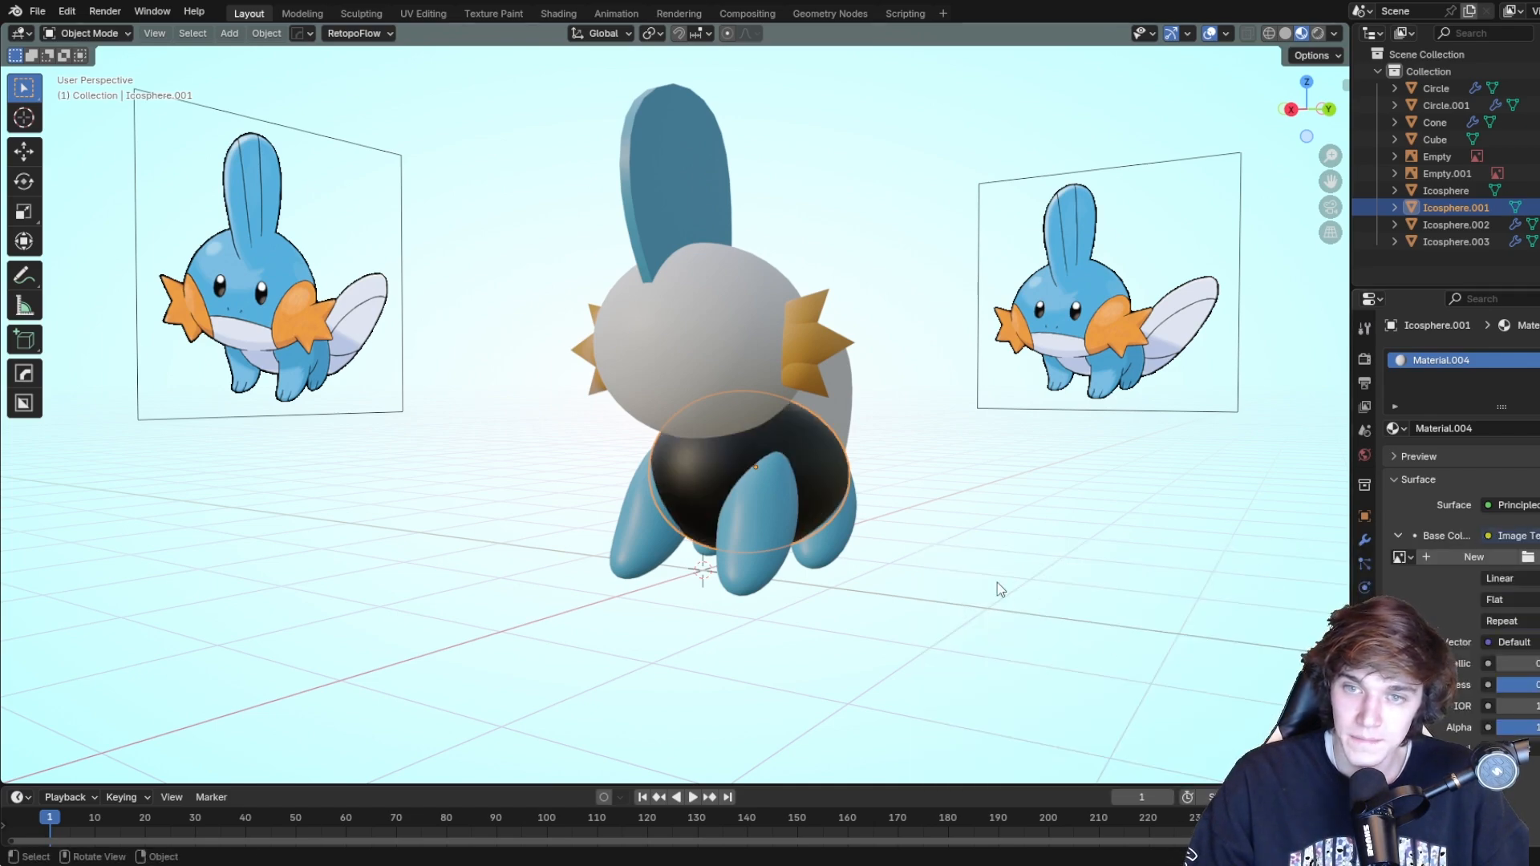
Create a new blank image named MudkipBody for the body material's Image Texture.
middle_click_drag(775, 450, 866, 361)
scroll(923, 488, "up", 4)
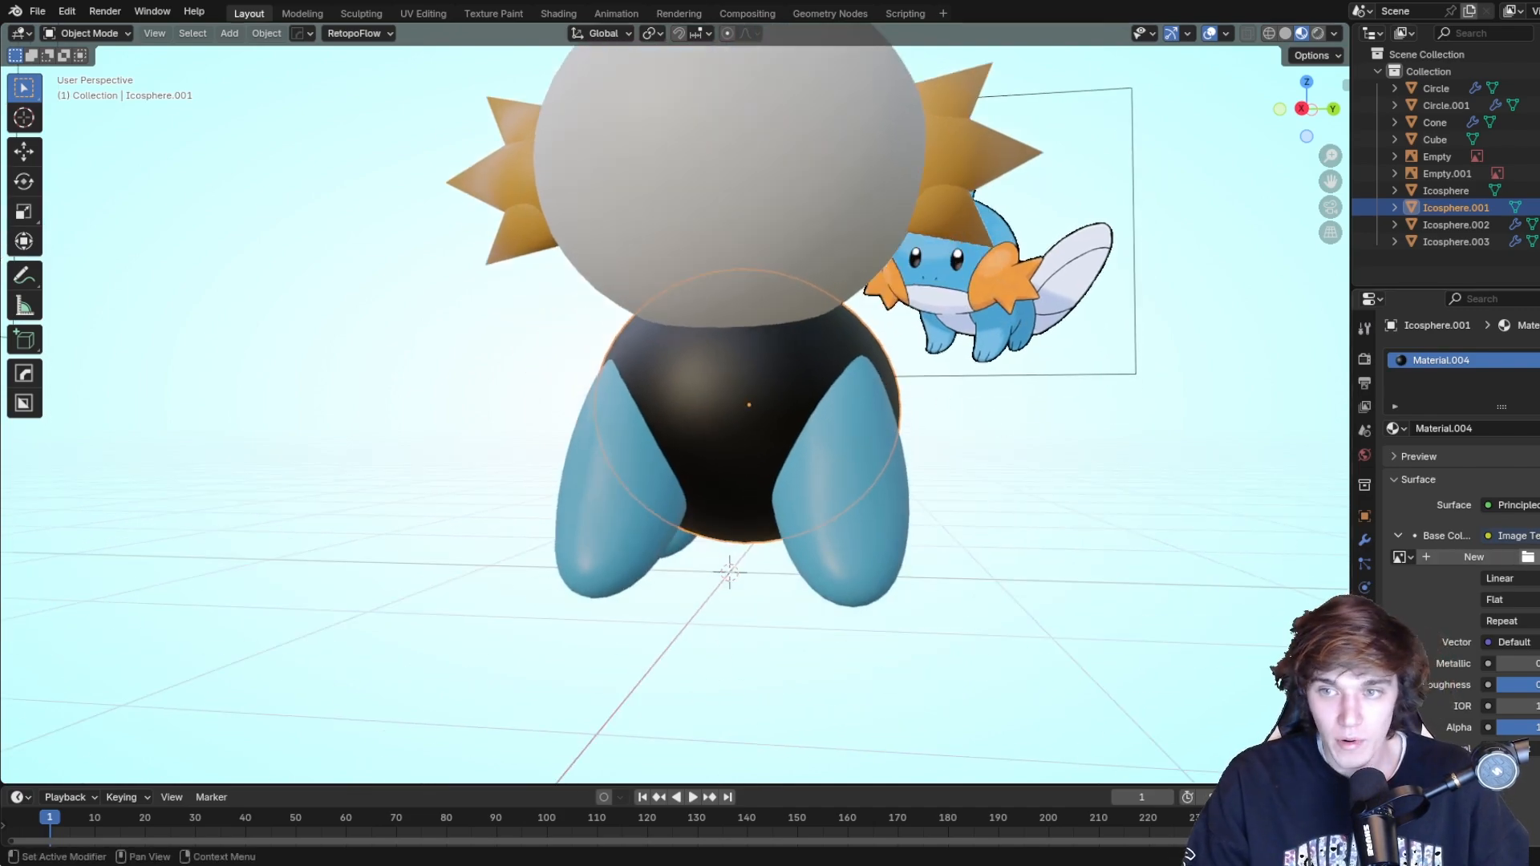
left_click(1472, 557)
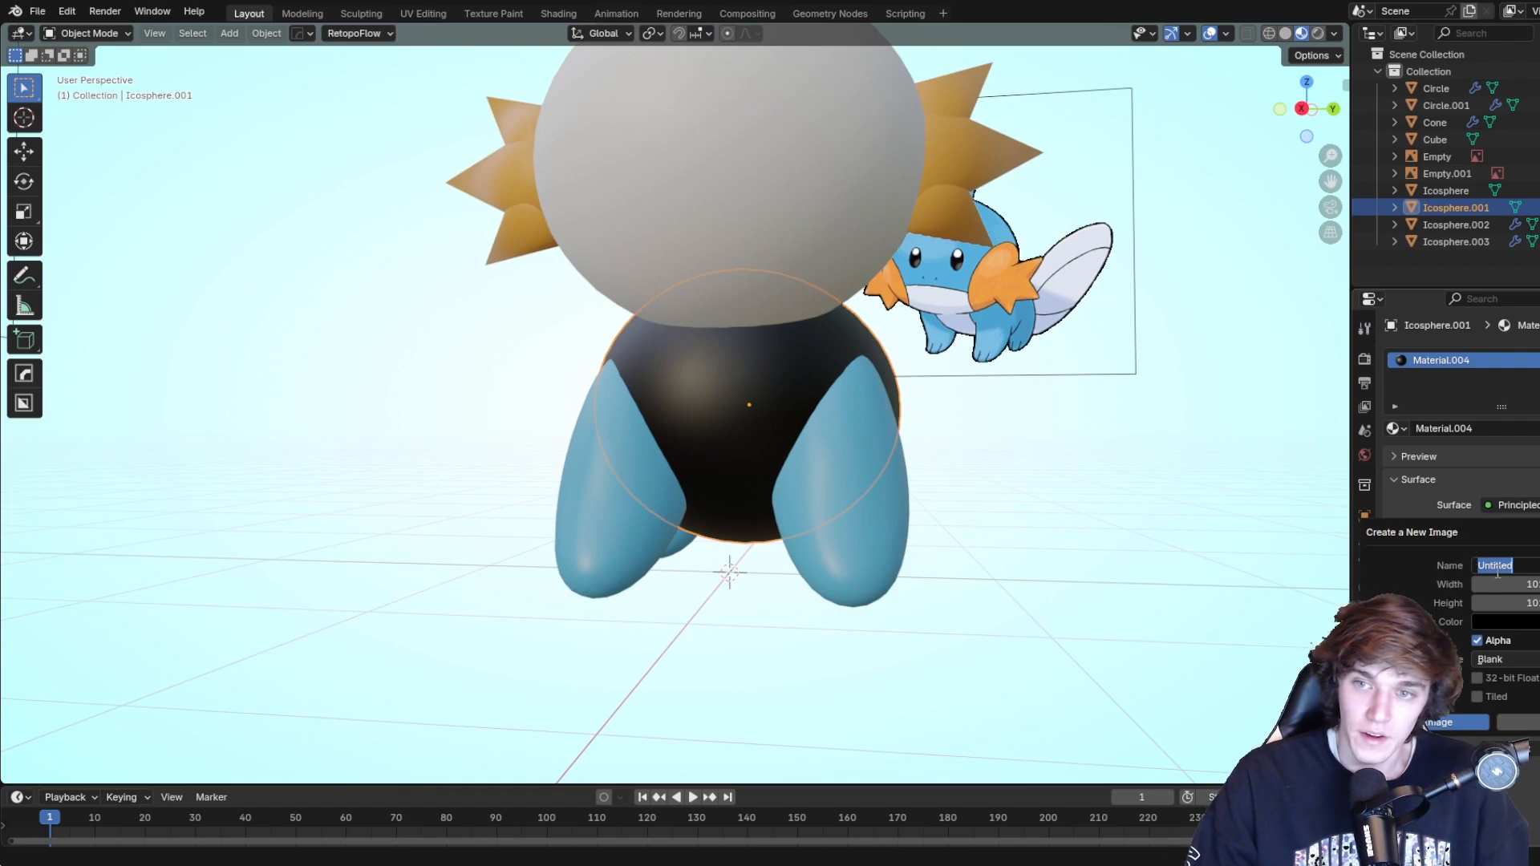
type("Mud")
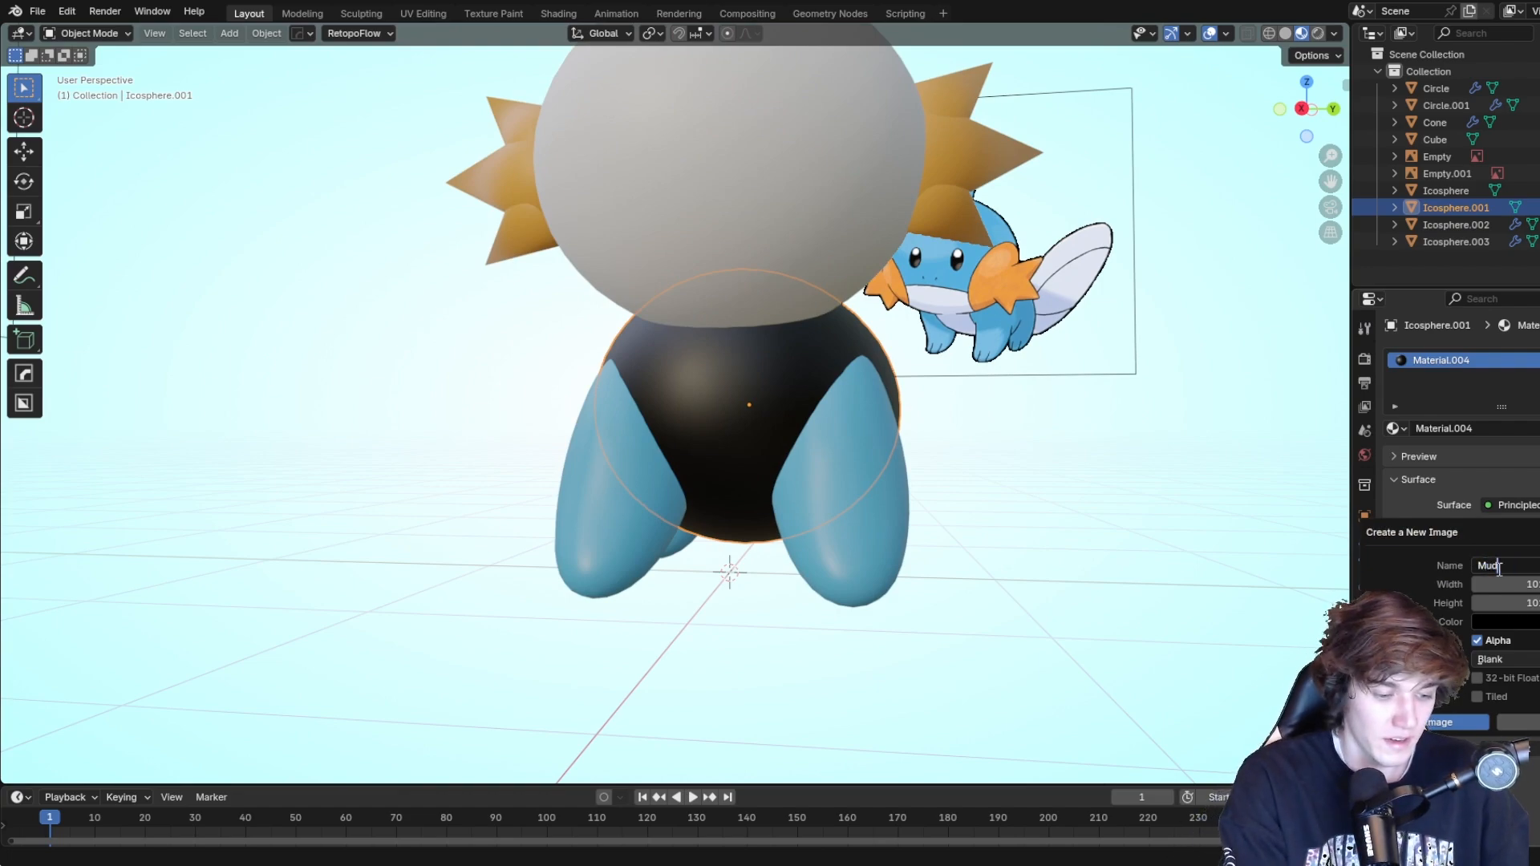
type("kipBody")
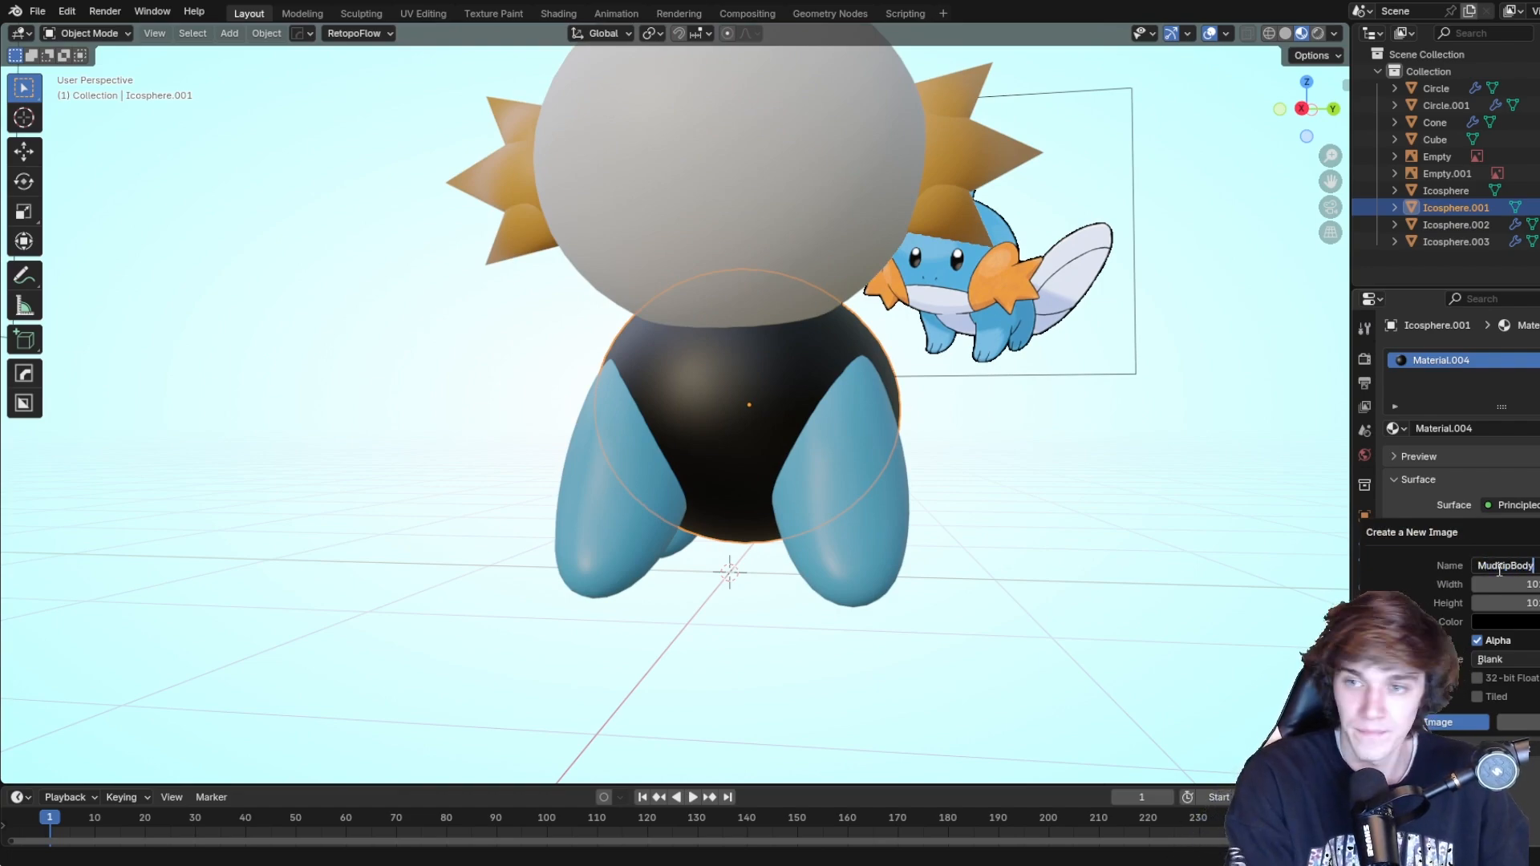
key("Return")
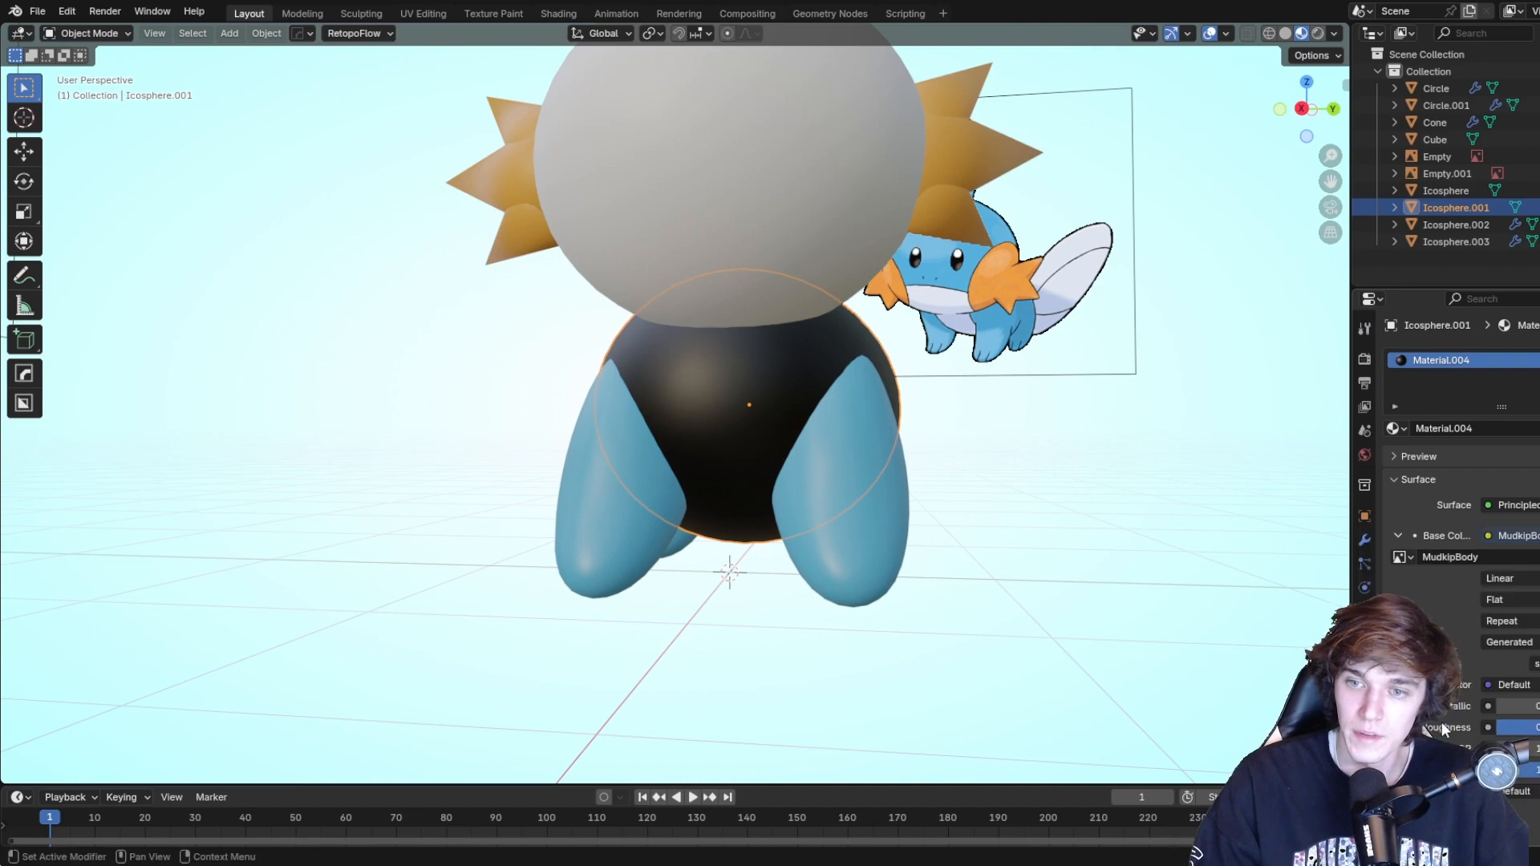
Give the head sphere a new material and use an Image Texture as its base color.
middle_click_drag(1168, 567, 810, 334)
left_click(748, 324)
left_click(1506, 430)
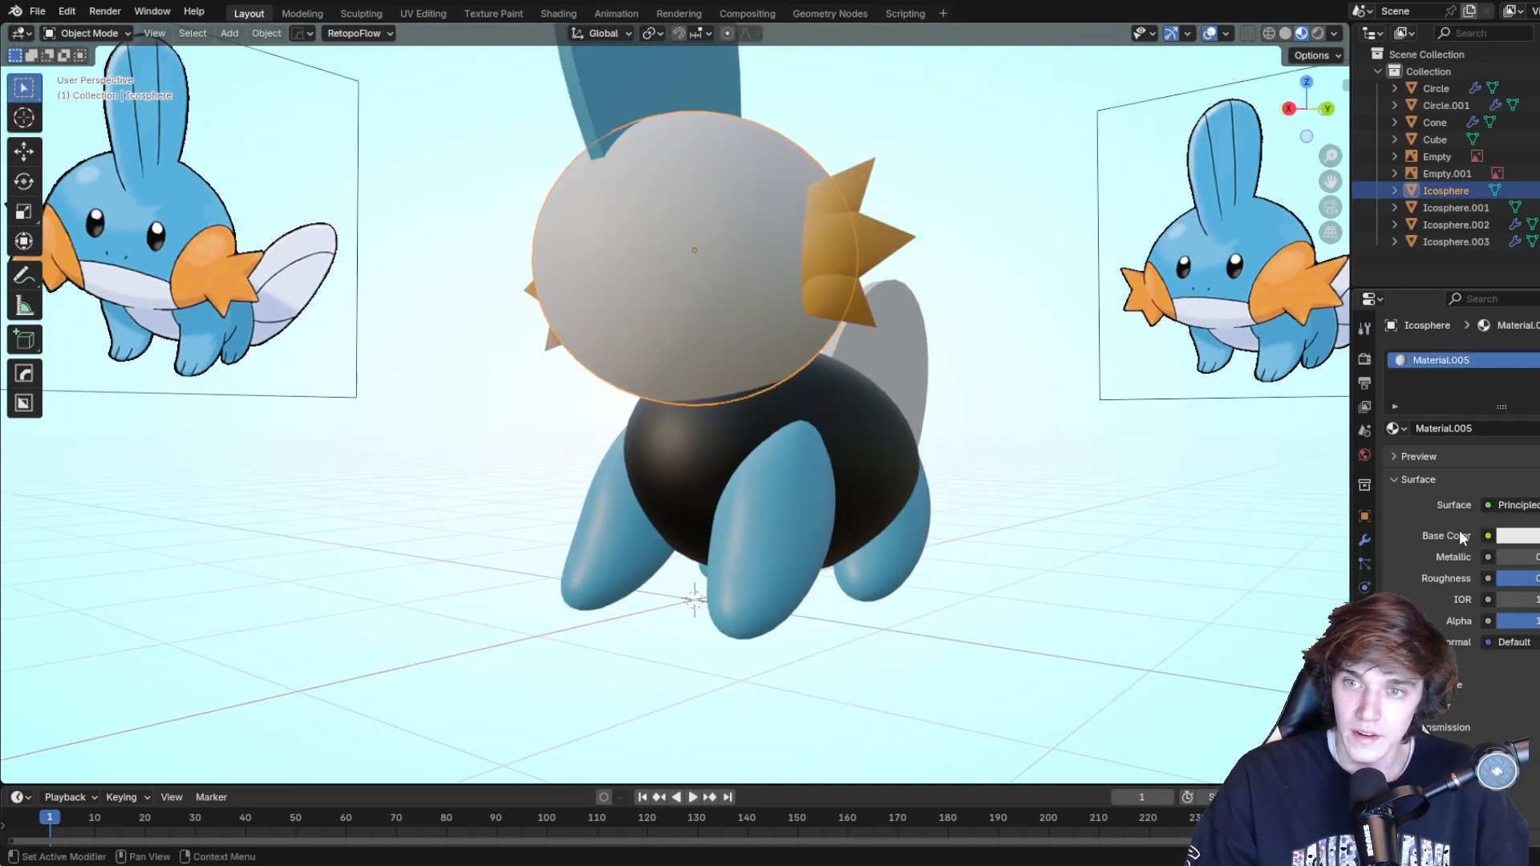
left_click(1488, 531)
left_click(1108, 659)
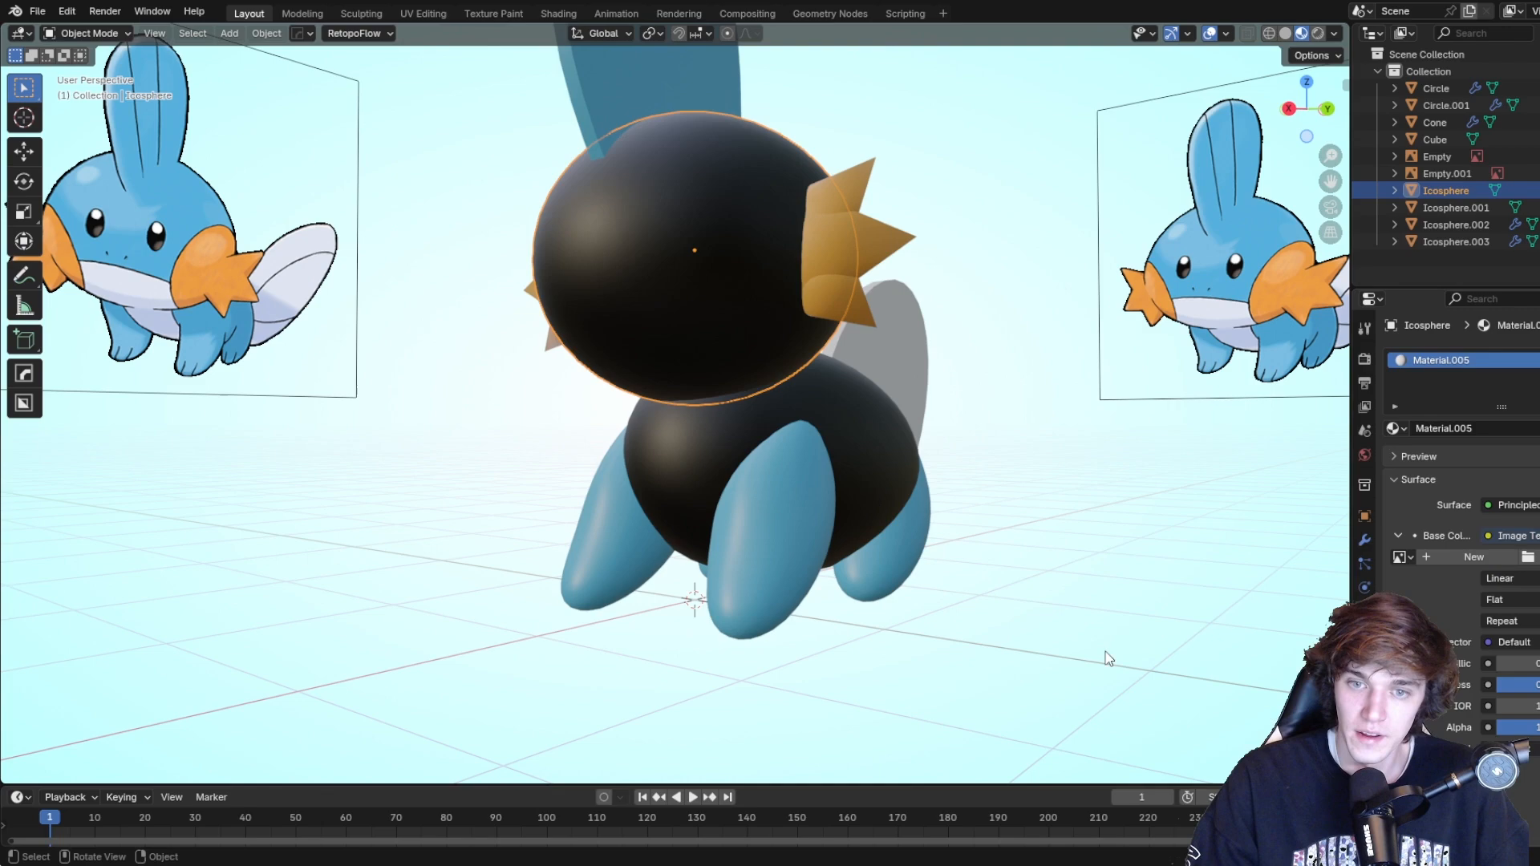
Create a new blank image named MudkipHead for the head material's Image Texture.
left_click(1479, 556)
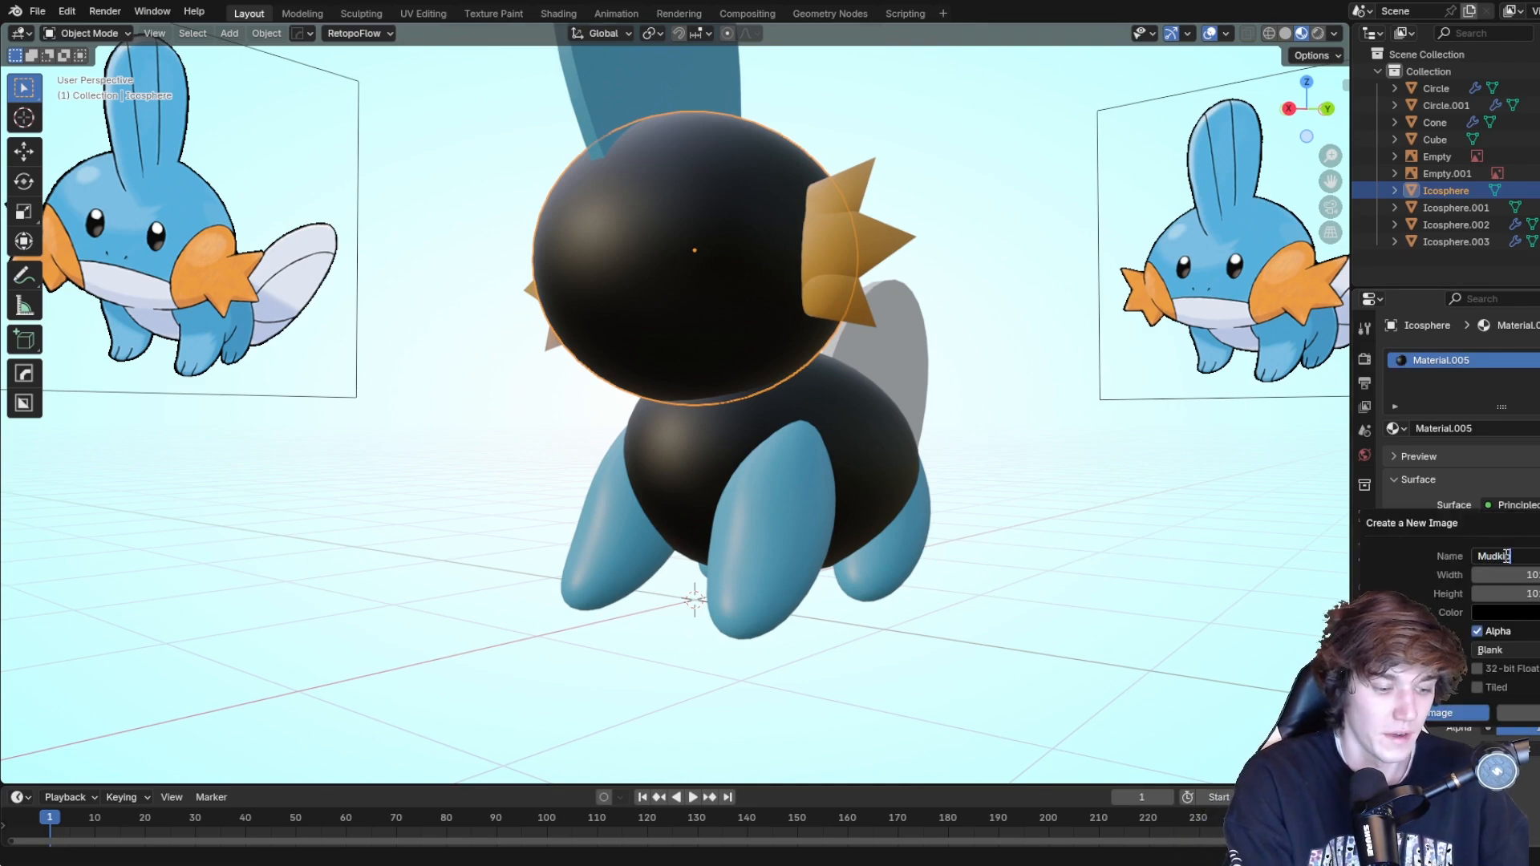
type("MudkipHead")
key("Return")
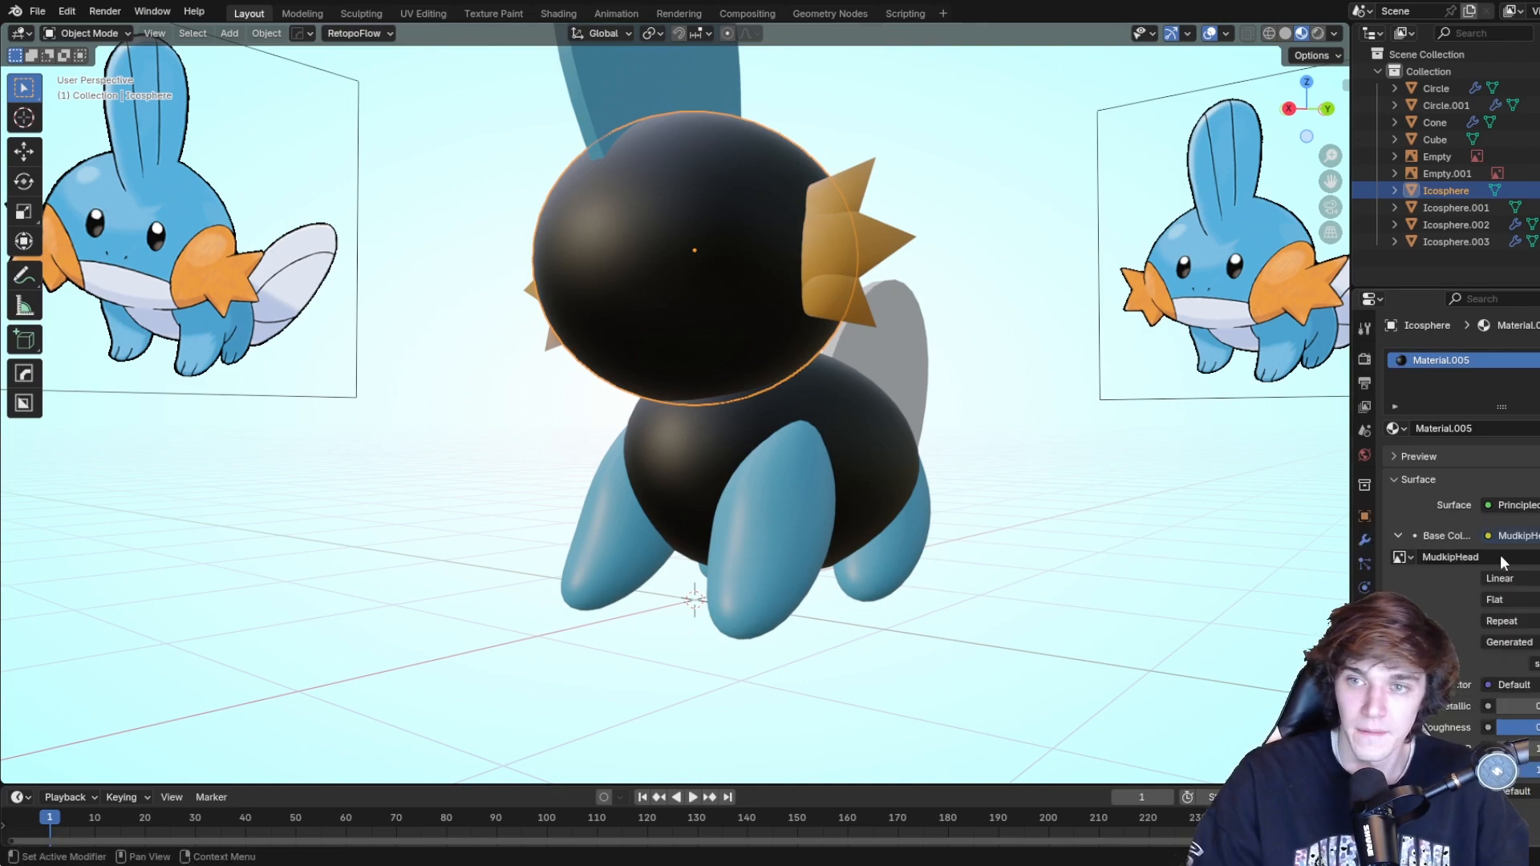
left_click(1013, 531)
middle_click_drag(1018, 532, 877, 524)
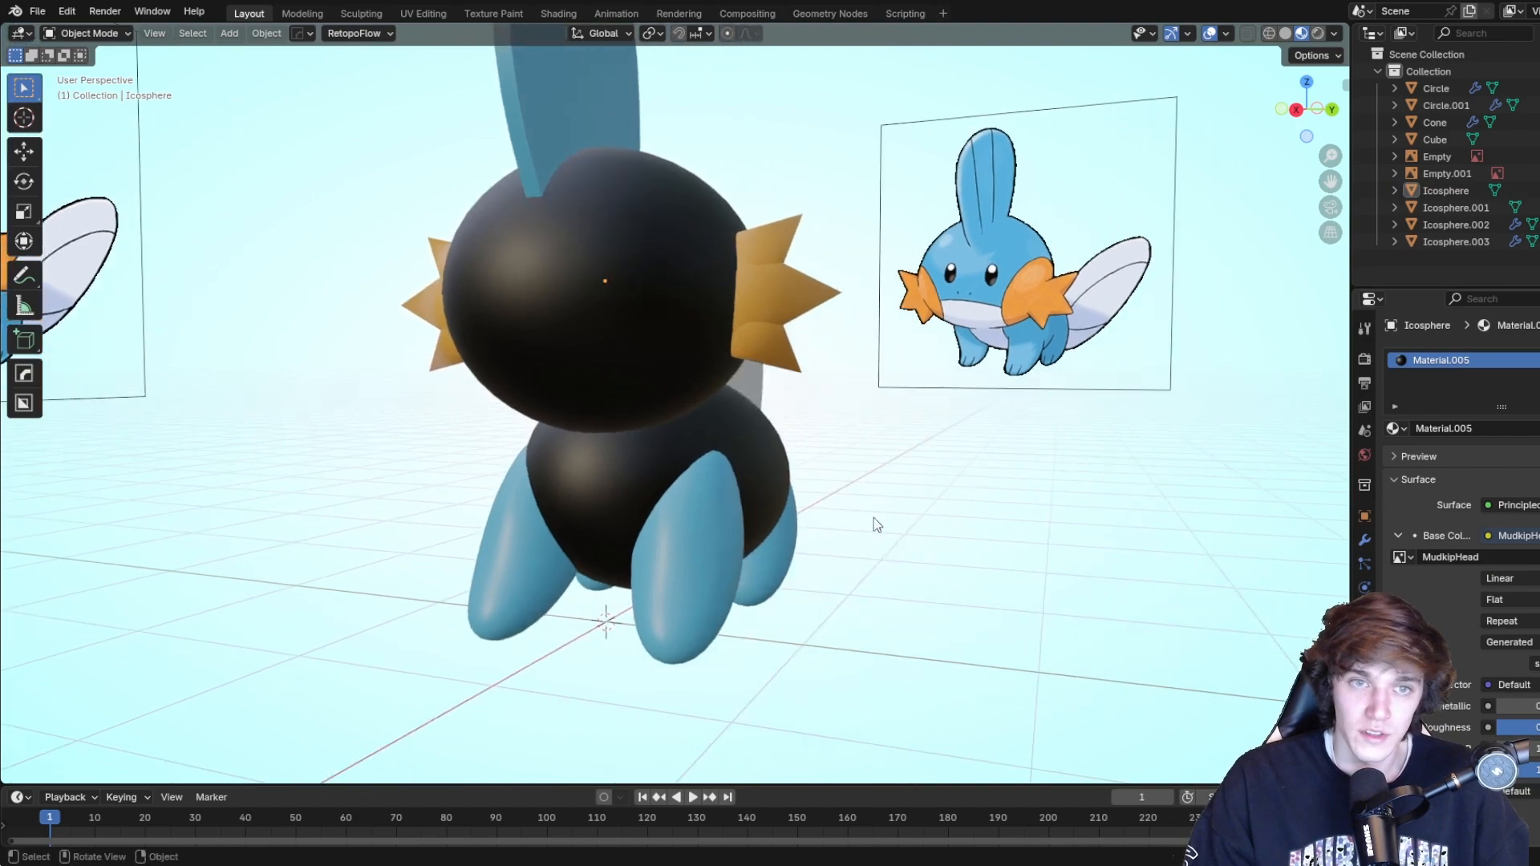
Switch to the Texture Paint workspace, widen the image editor and examine the head's UV layout on the MudkipHead image.
left_click(490, 12)
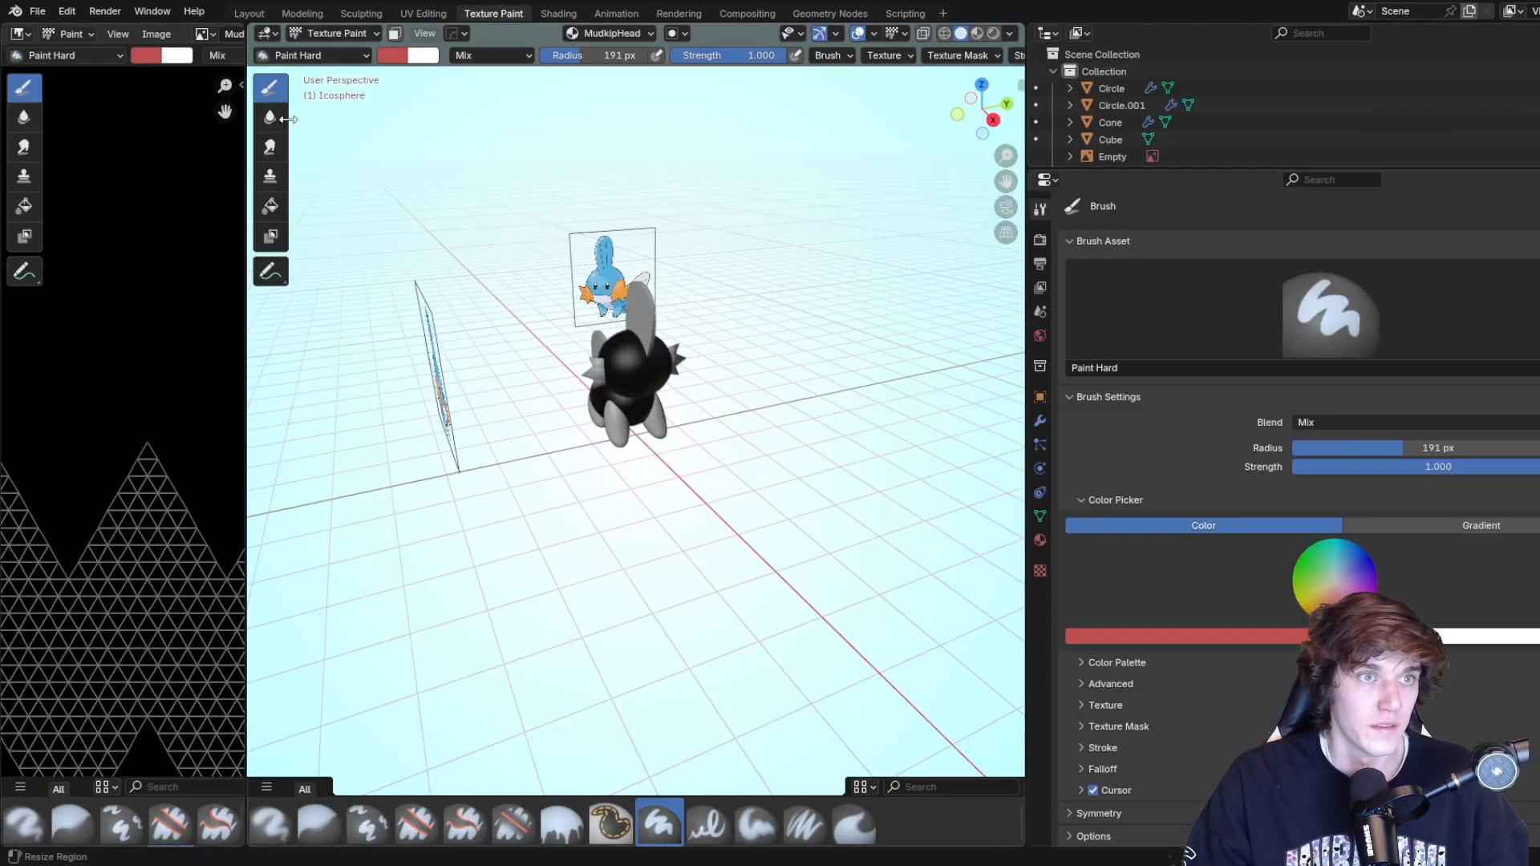
left_click_drag(240, 136, 431, 135)
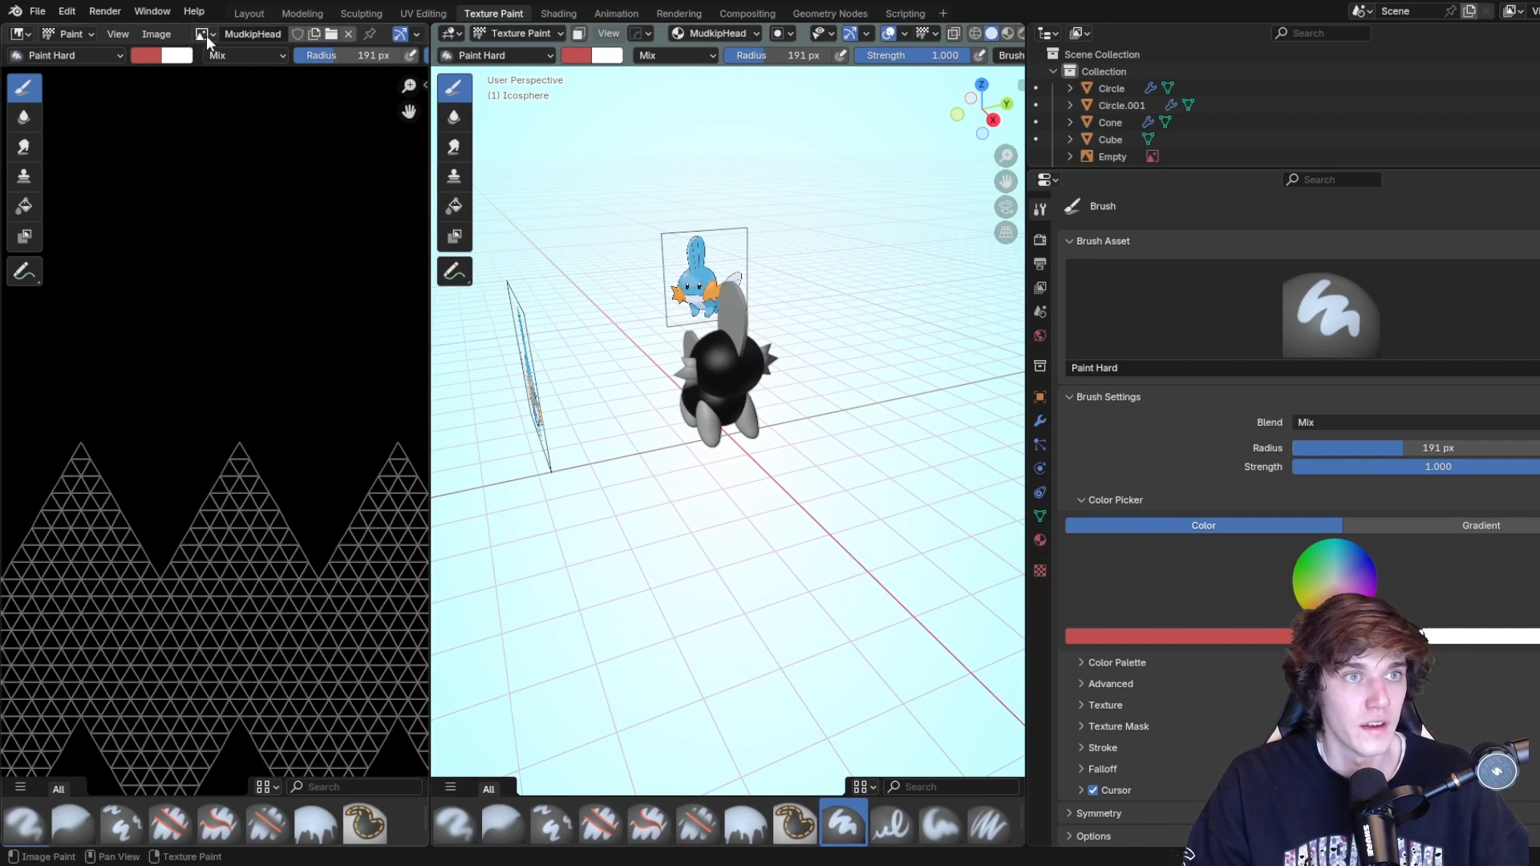
key("Home")
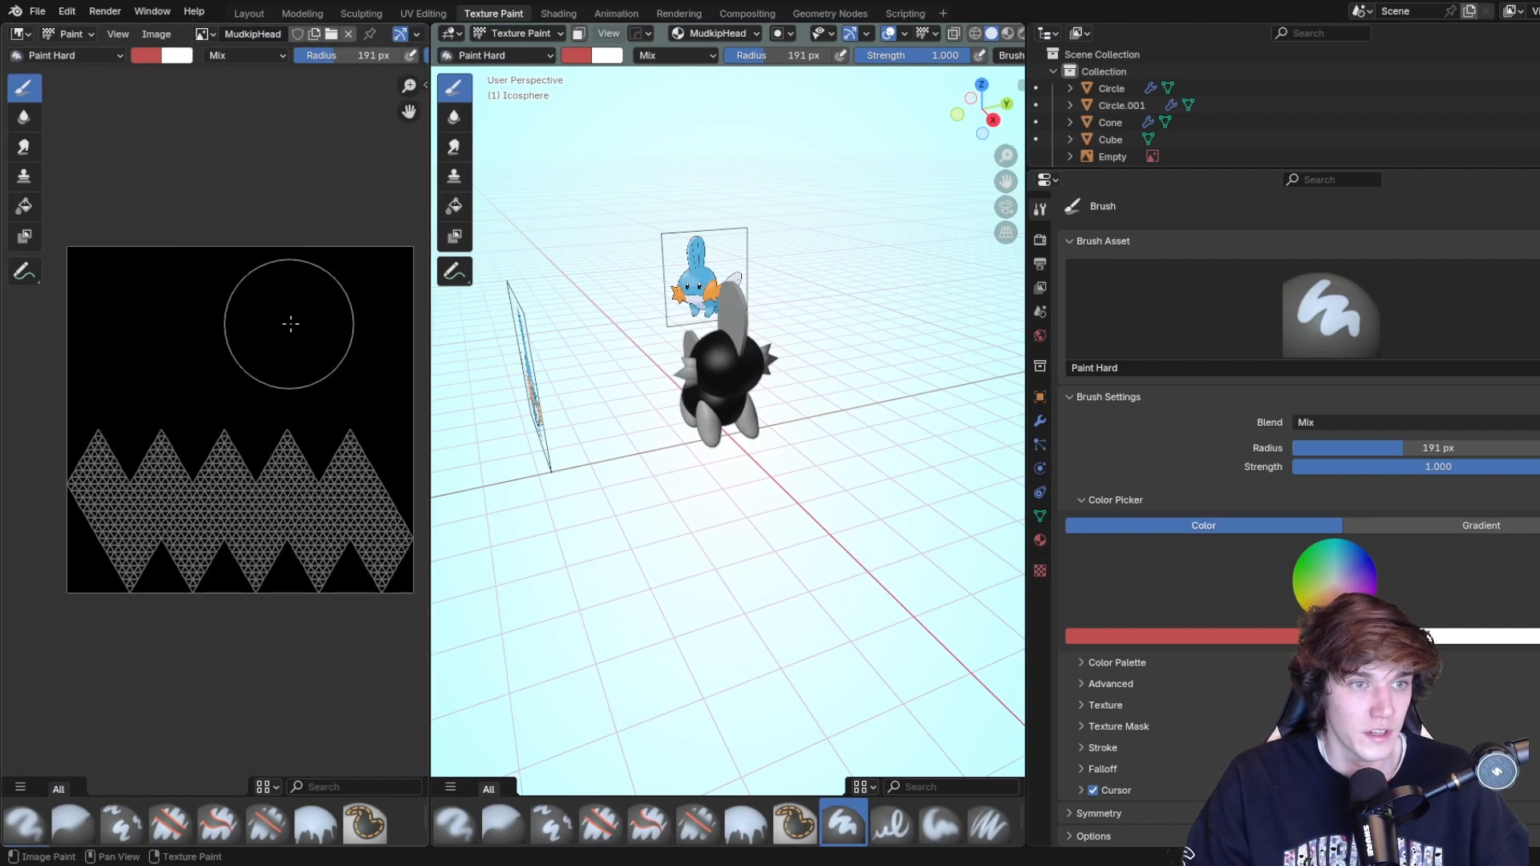
mouse_move(334, 289)
middle_mouse_down()
mouse_move(282, 265)
mouse_move(320, 265)
middle_mouse_up()
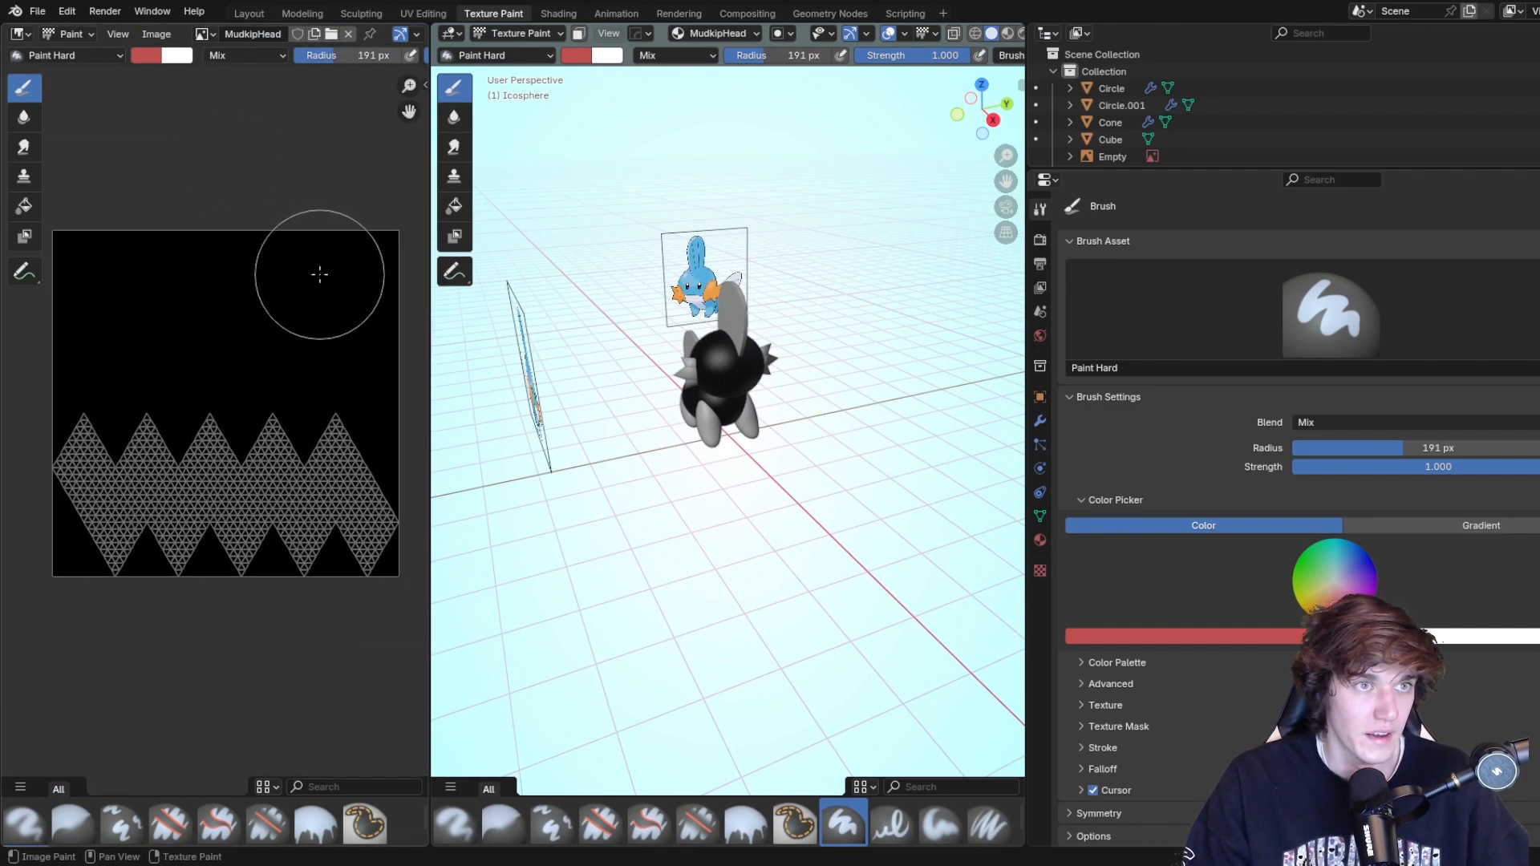
scroll(213, 401, "up", 2)
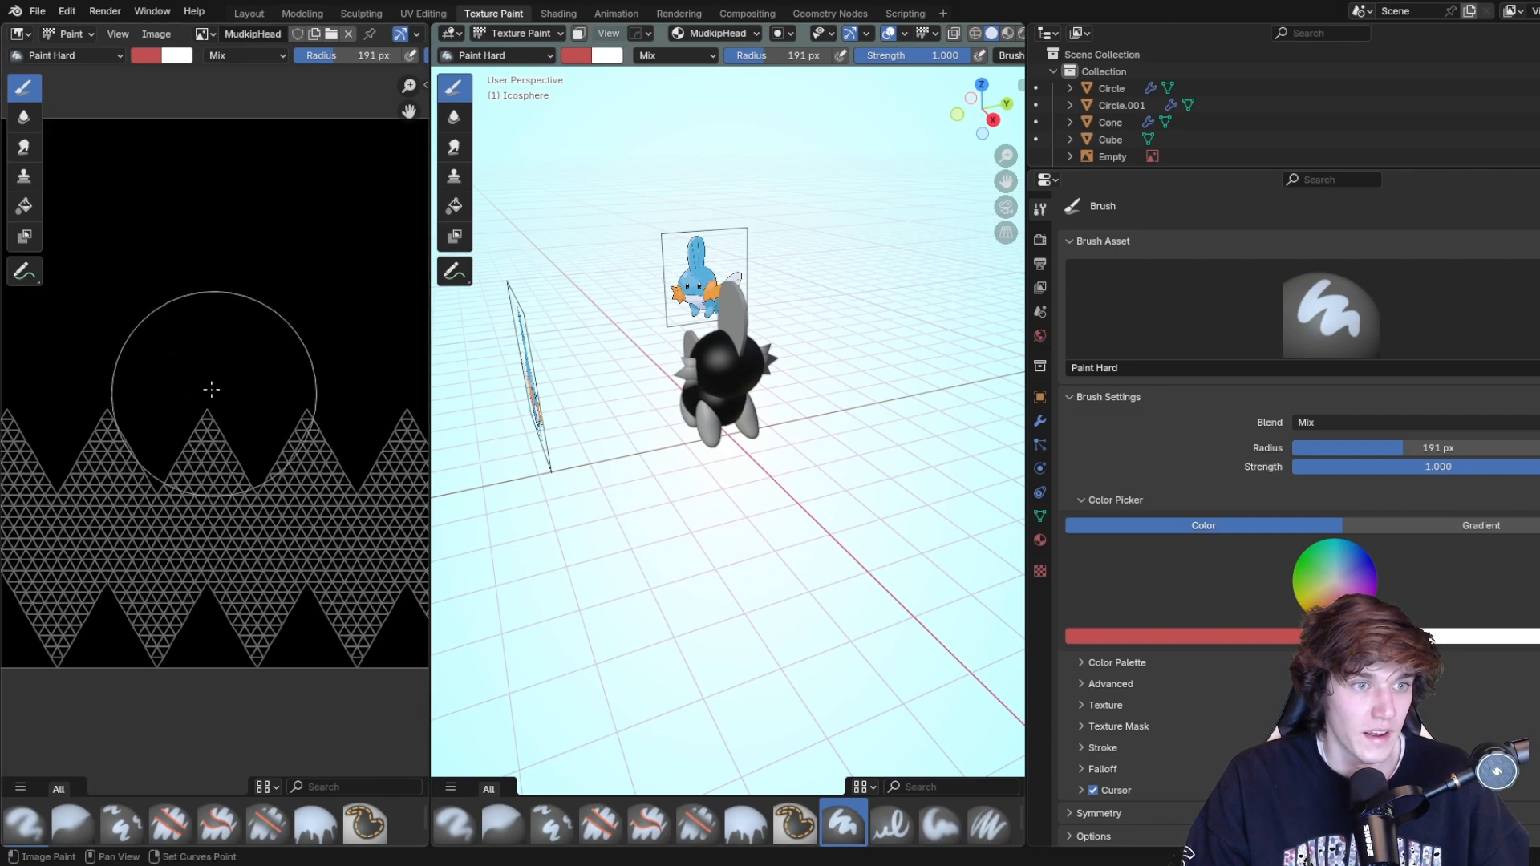
middle_click_drag(213, 390, 323, 293)
mouse_move(240, 384)
middle_mouse_down()
mouse_move(121, 320)
mouse_move(4, 363)
middle_mouse_up()
scroll(361, 344, "down", 1)
scroll(137, 325, "down", 2)
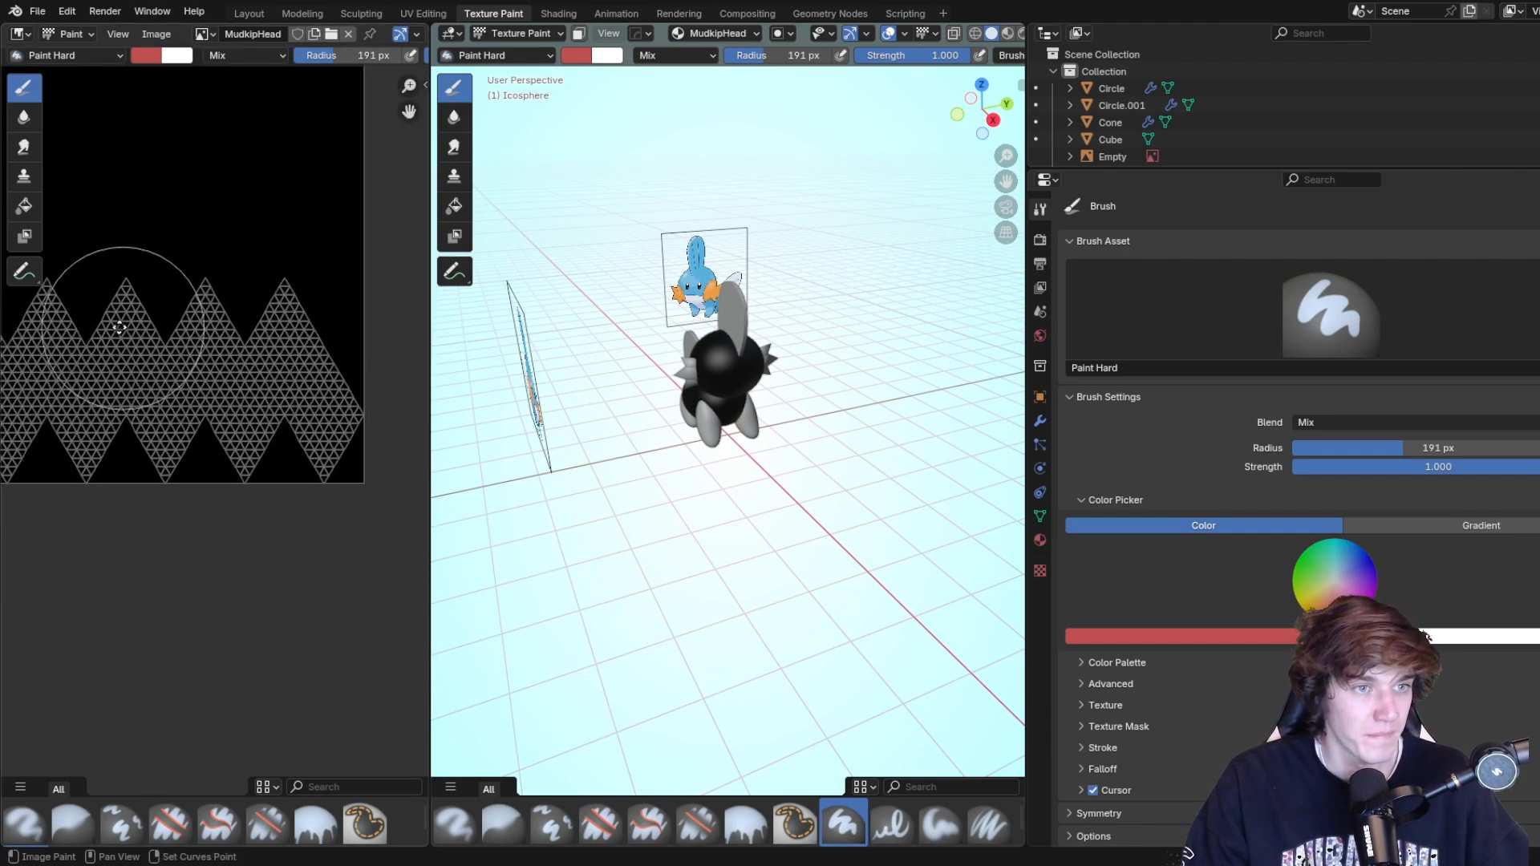
middle_click_drag(146, 354, 241, 370)
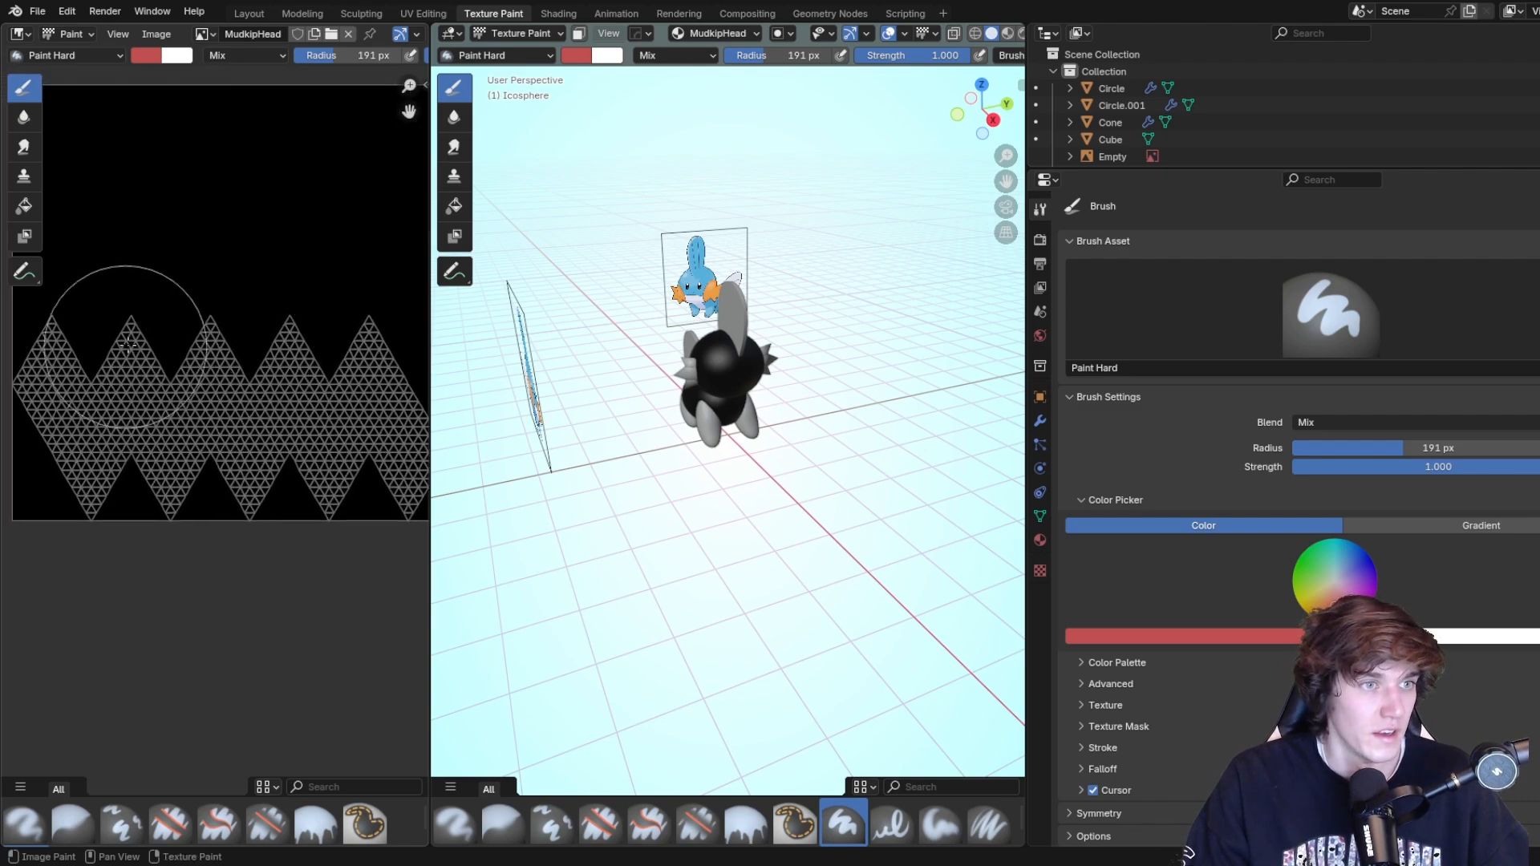
scroll(173, 346, "up", 1)
scroll(188, 369, "up", 1)
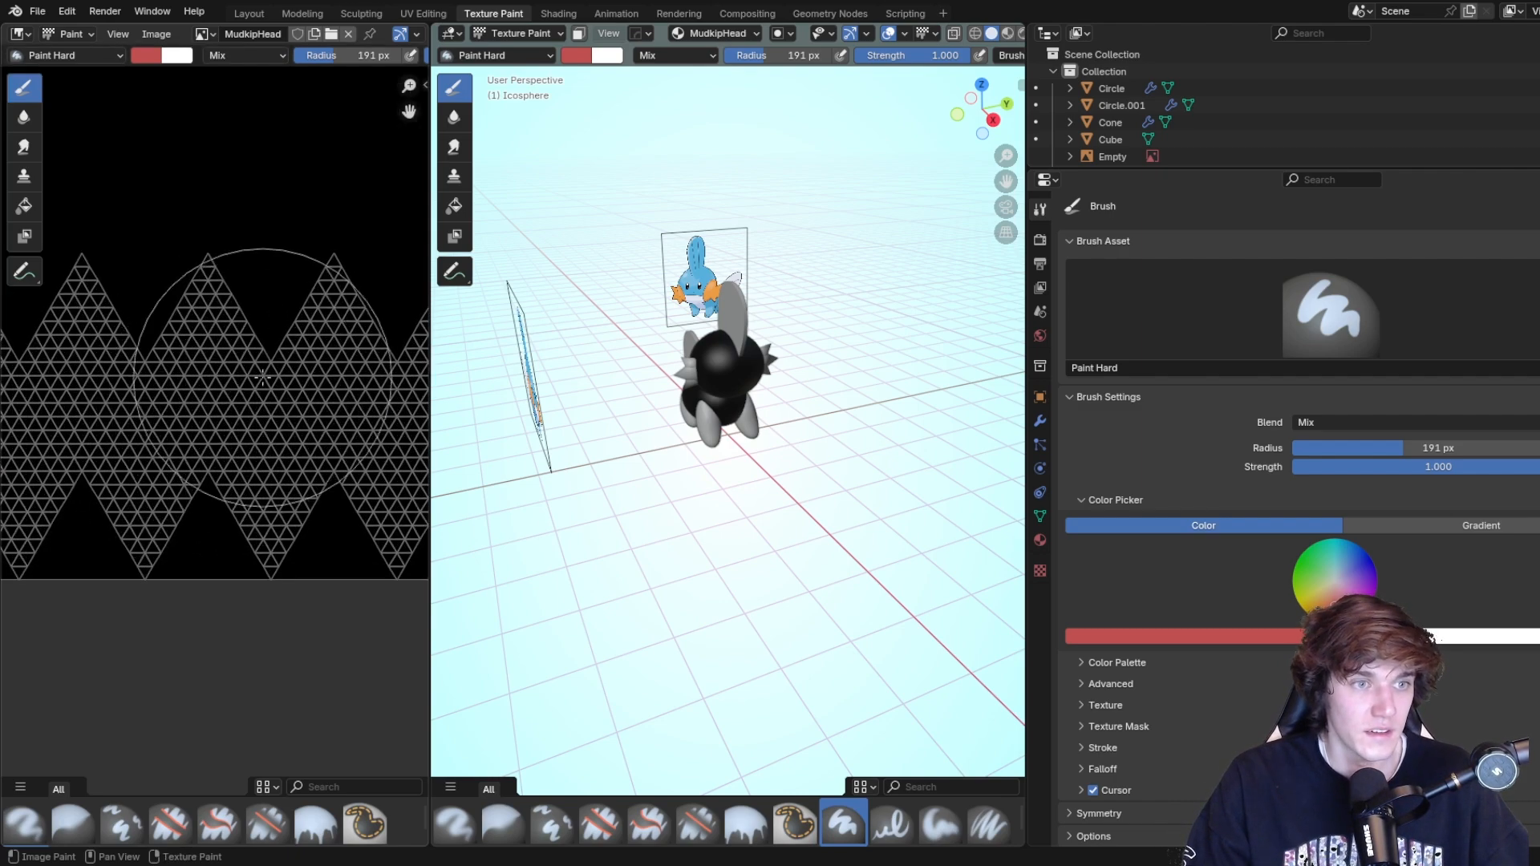
Try a red brush stroke across the head's UV layout, check it on the model and undo it.
mouse_move(89, 393)
left_mouse_down()
mouse_move(233, 392)
mouse_move(313, 361)
left_mouse_up()
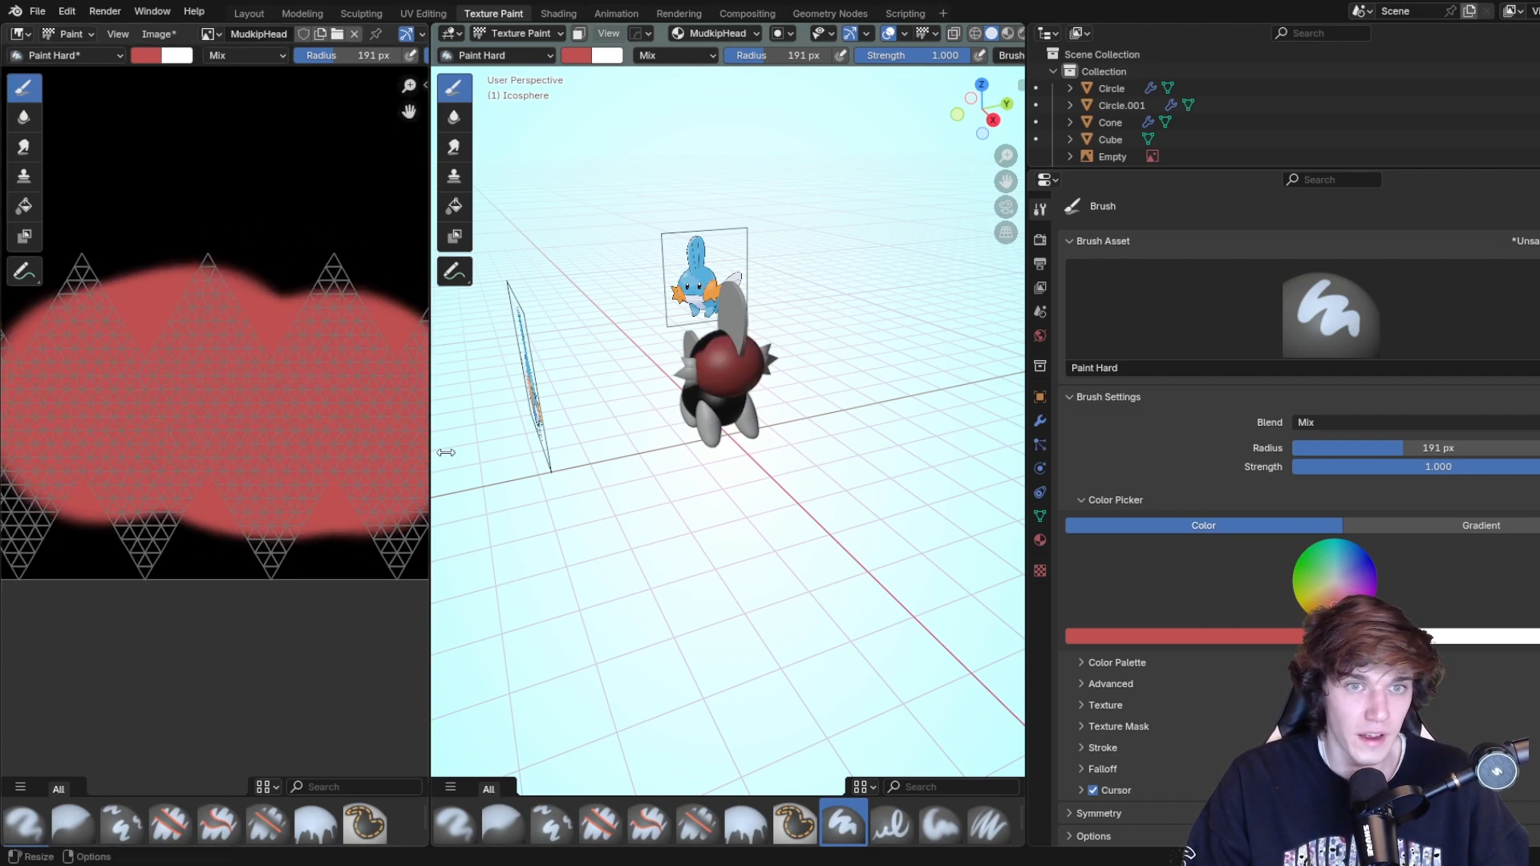
middle_click_drag(879, 383, 629, 316)
scroll(813, 372, "up", 6)
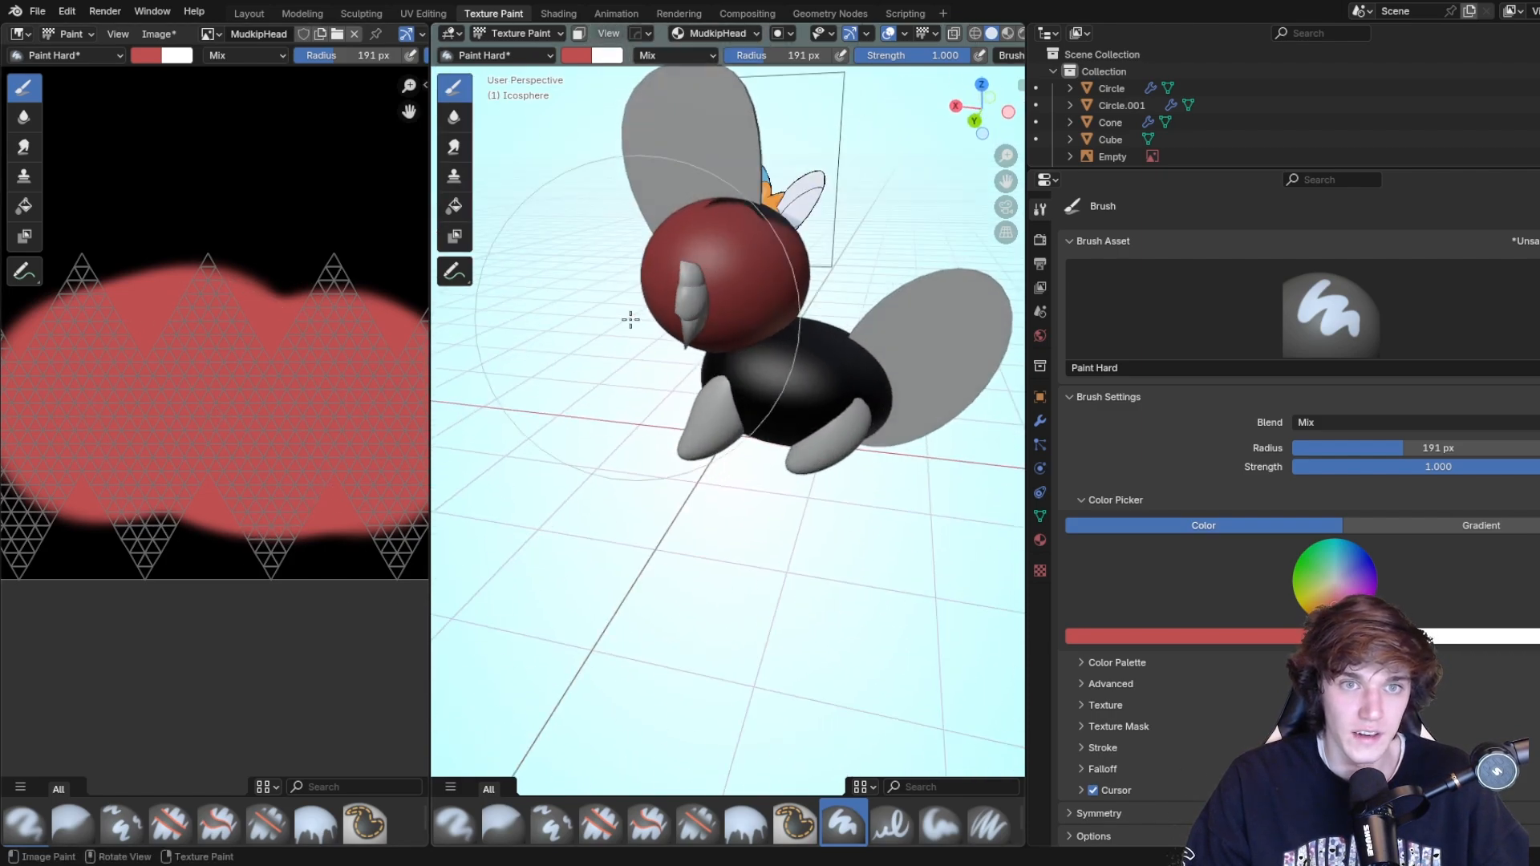
key("ctrl+z")
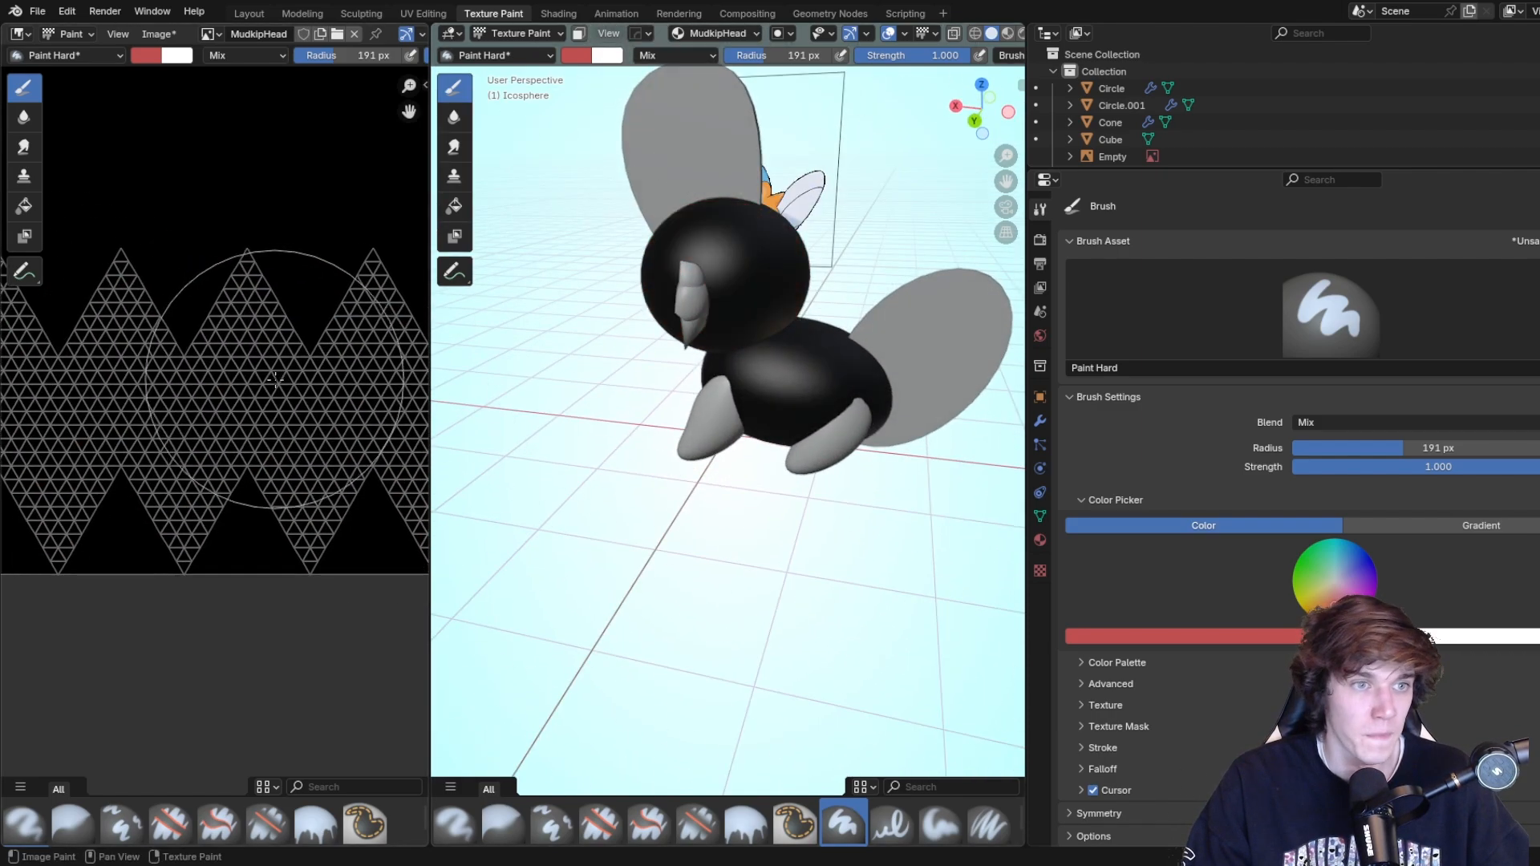
scroll(353, 377, "down", 3)
middle_click_drag(377, 331, 214, 344)
scroll(223, 361, "up", 3)
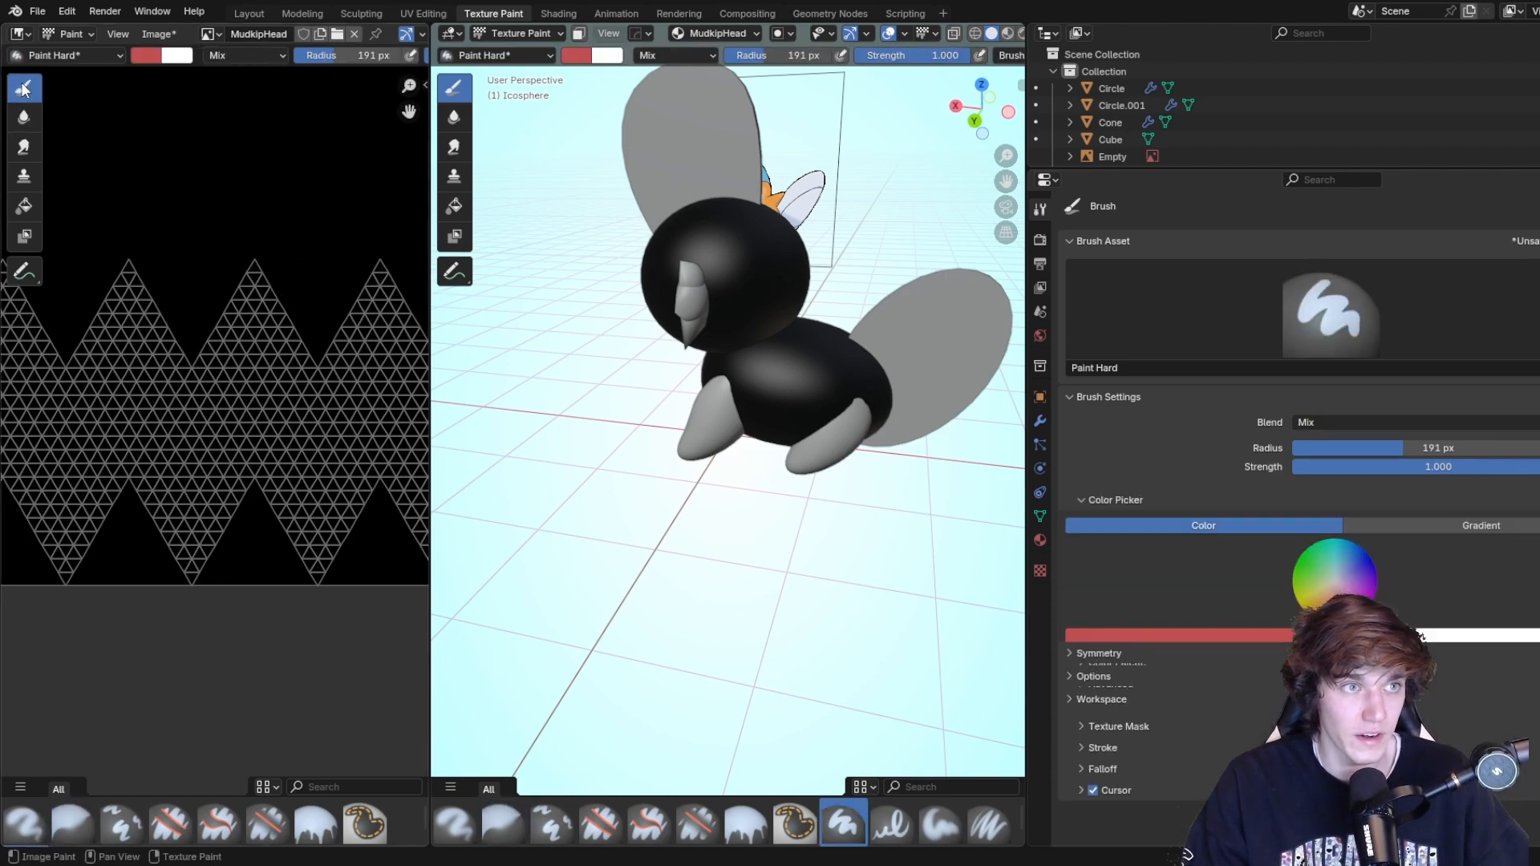
scroll(294, 291, "down", 2)
scroll(310, 267, "up", 2)
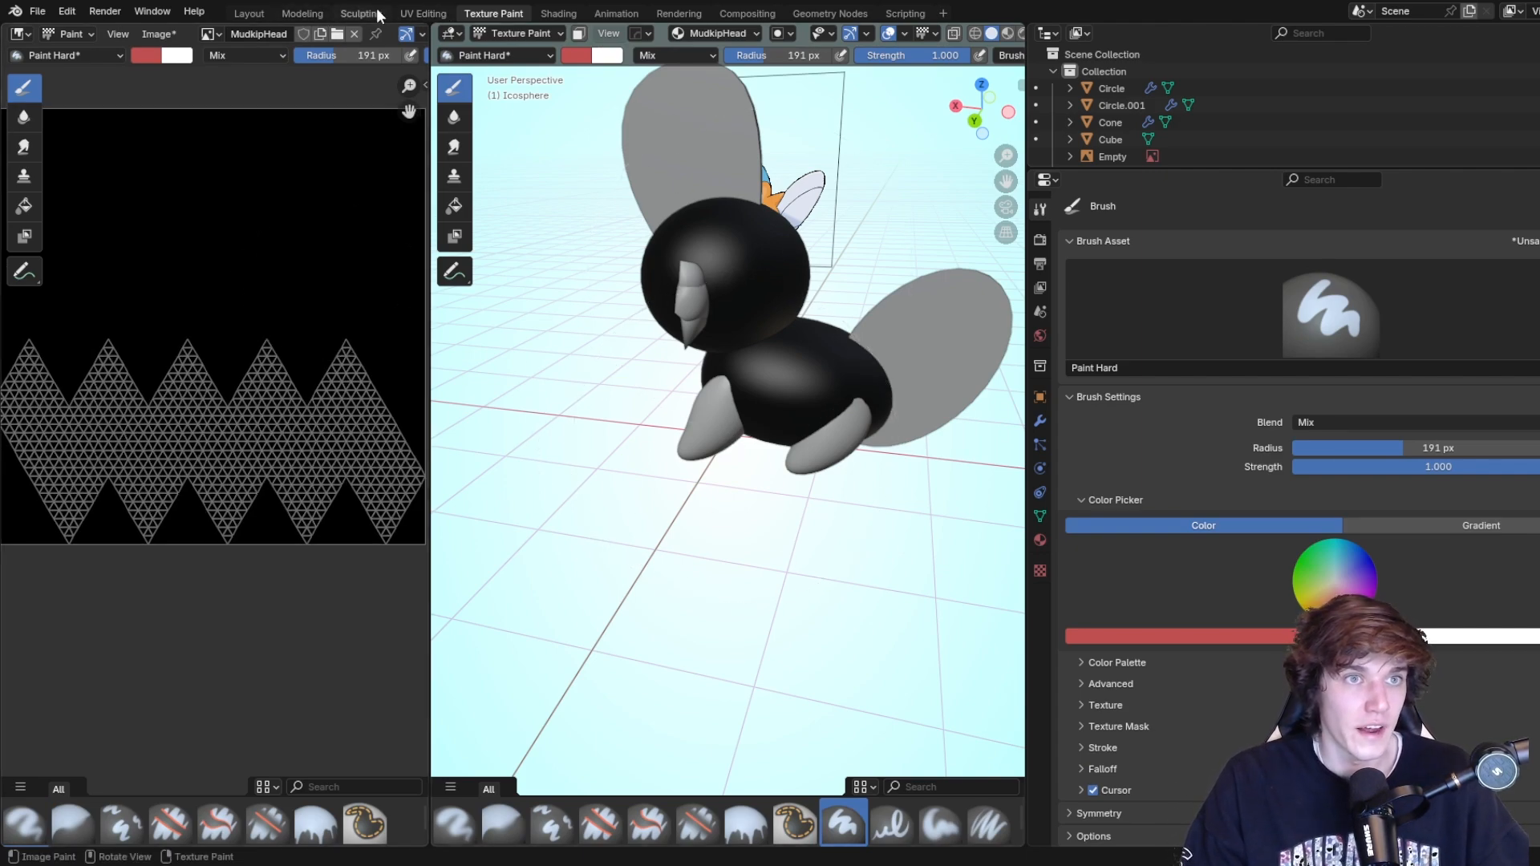
In the UV Editing workspace, unwrap the head sphere with Smart UV Project using an island margin of 0.010.
left_click(413, 12)
scroll(644, 333, "down", 3)
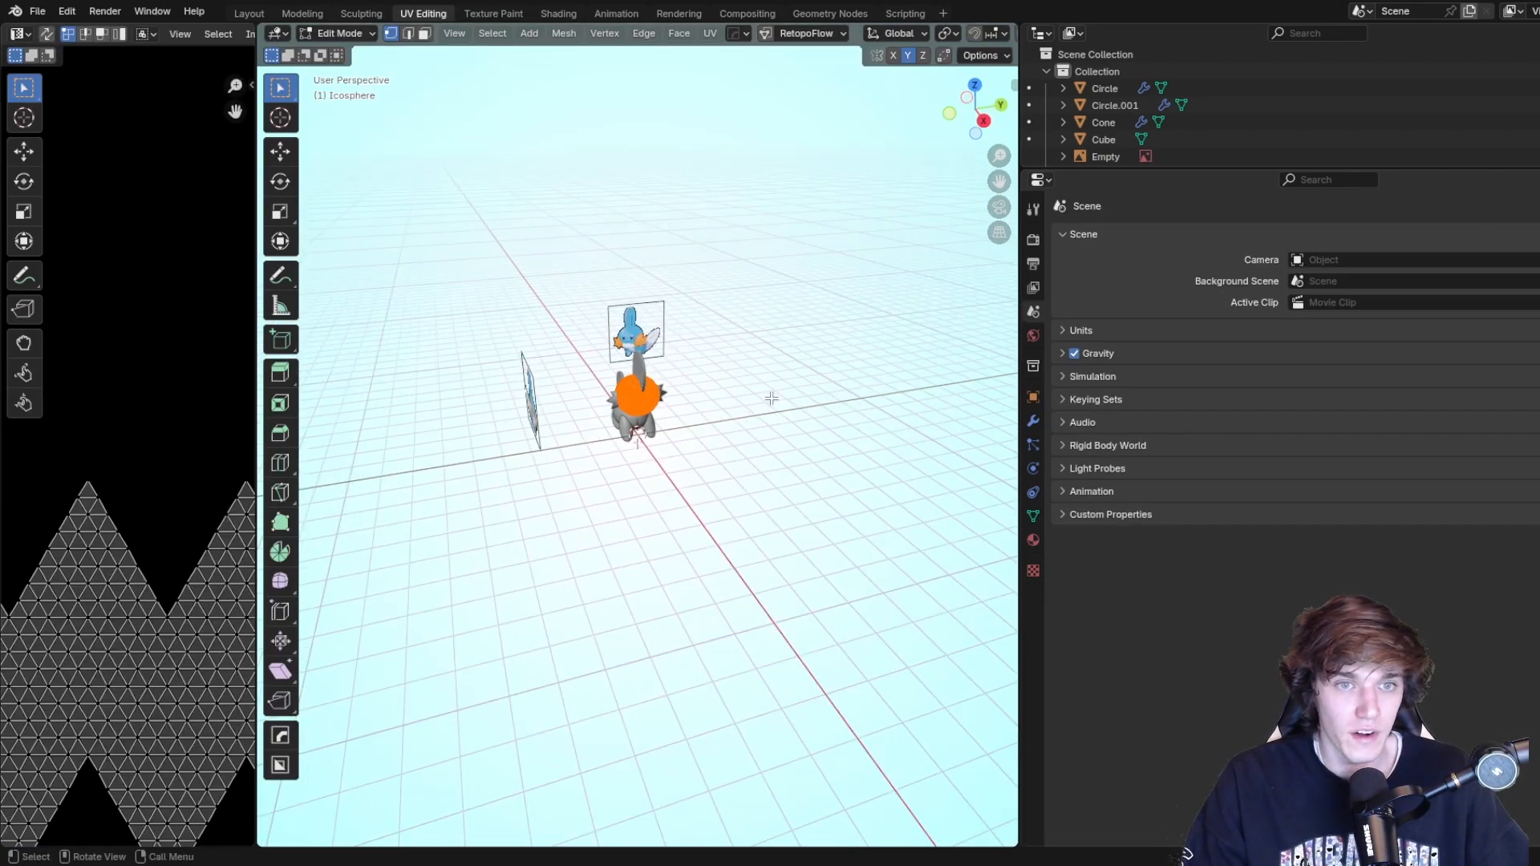
scroll(770, 399, "up", 5)
middle_click_drag(767, 398, 747, 453)
scroll(747, 452, "up", 1)
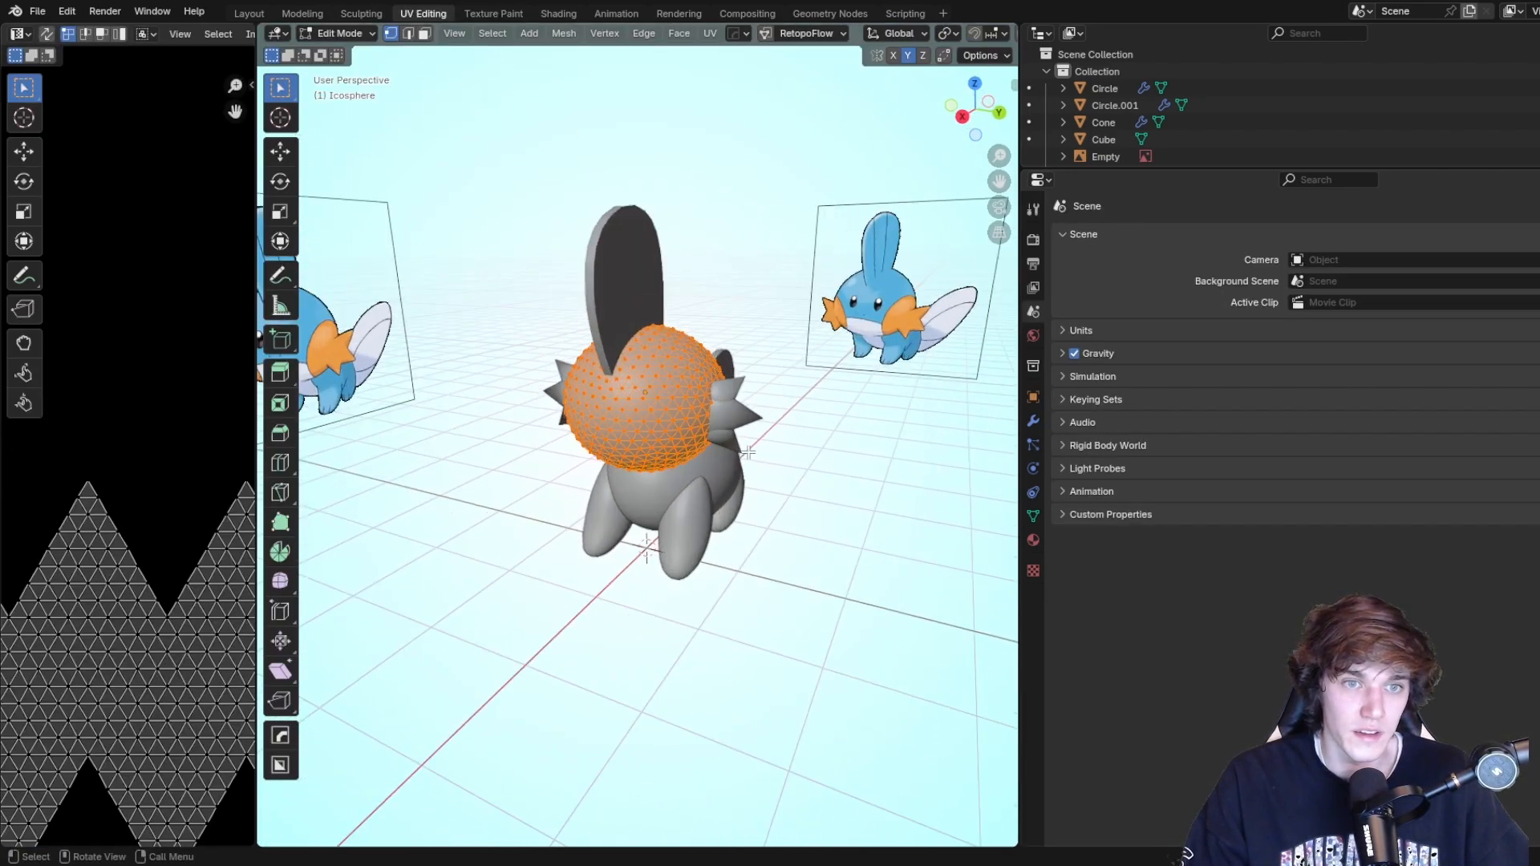
scroll(747, 452, "up", 2)
middle_click_drag(708, 396, 777, 377)
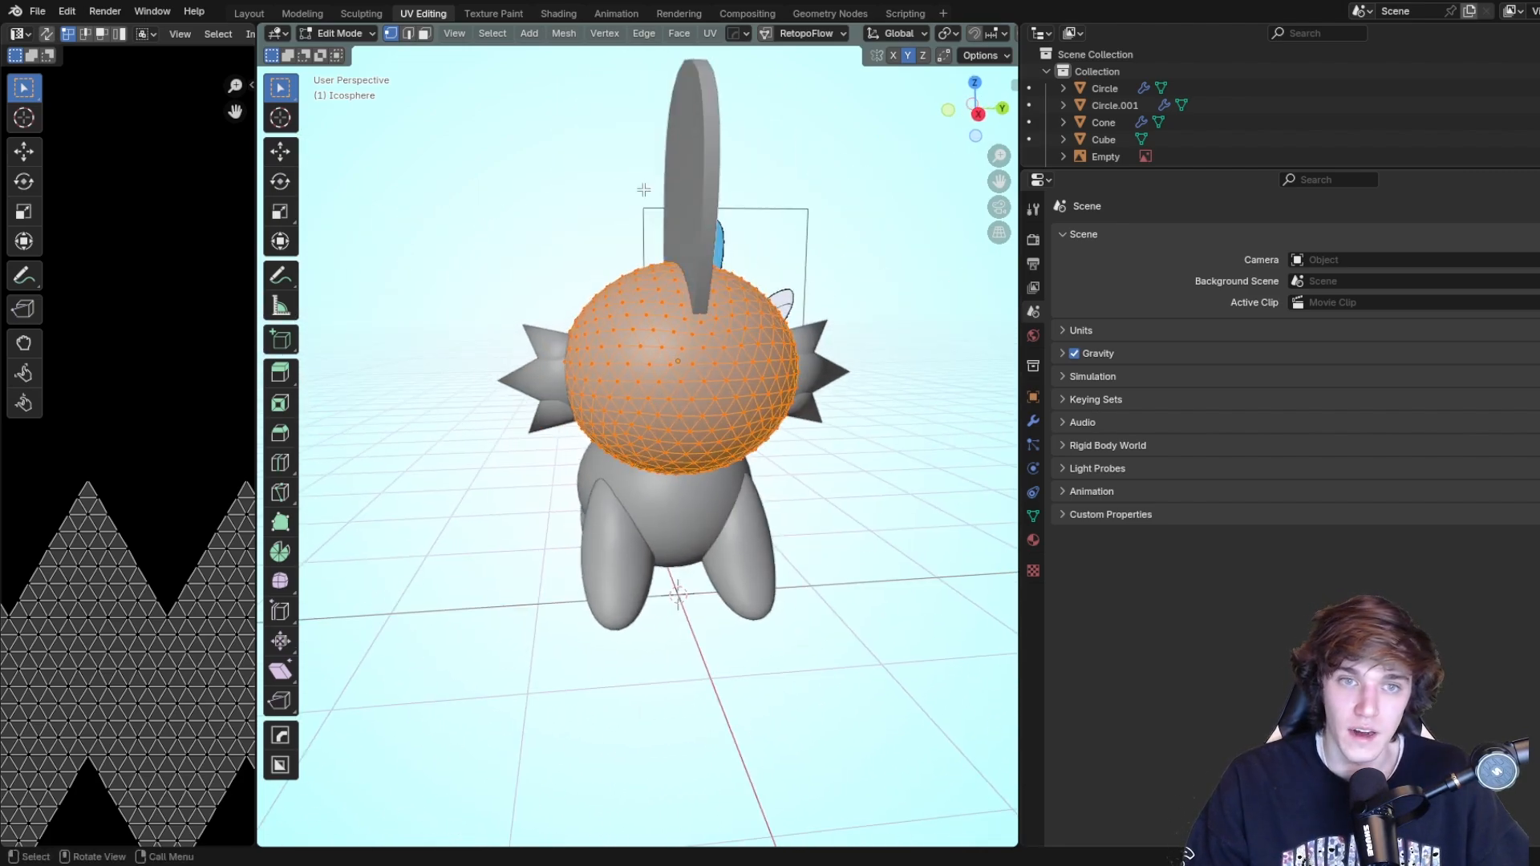
left_click(711, 33)
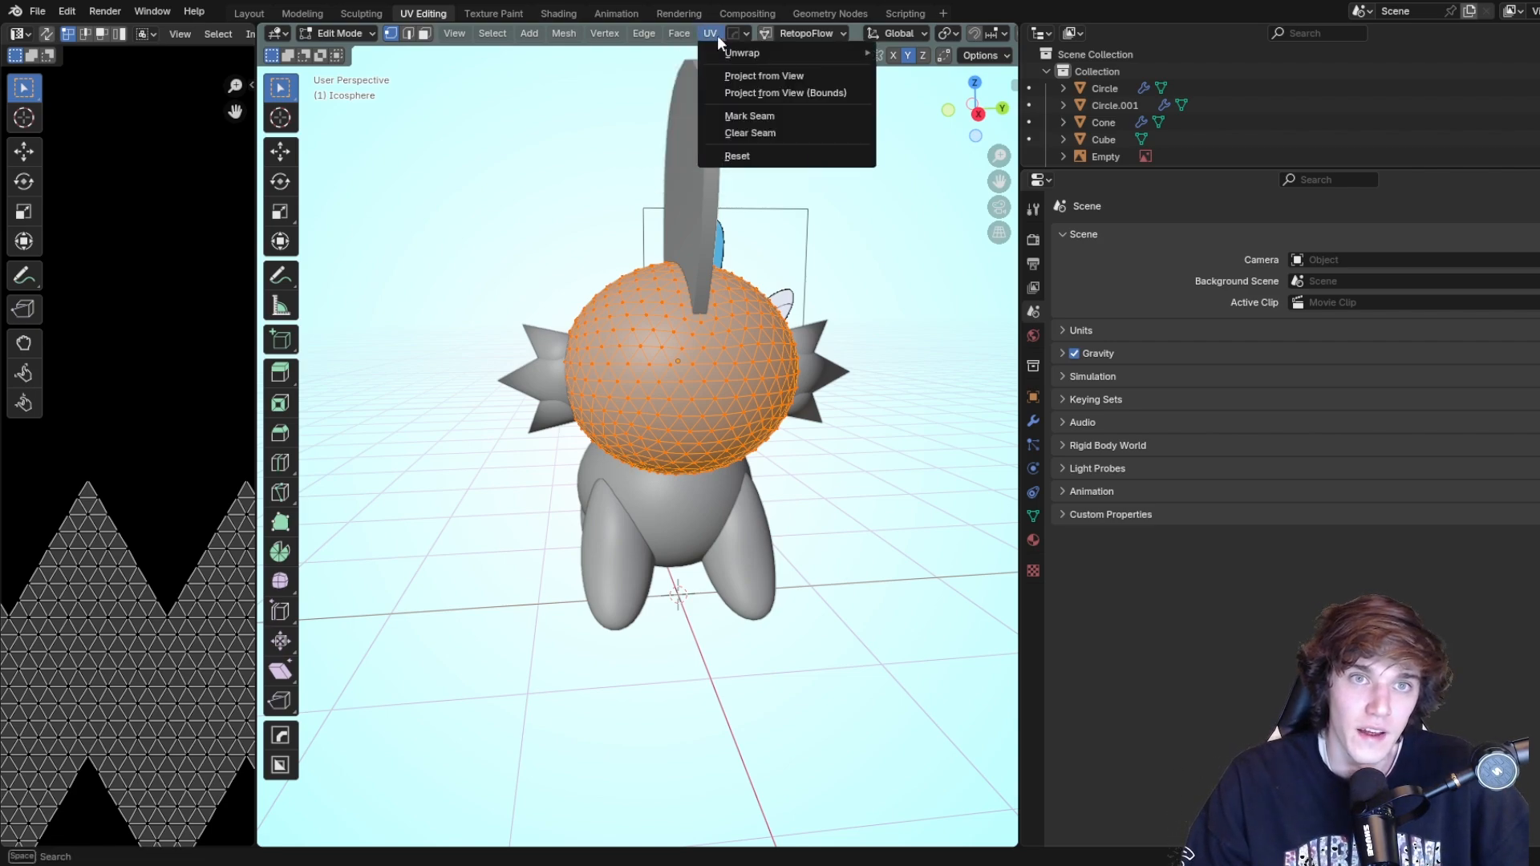
mouse_move(734, 51)
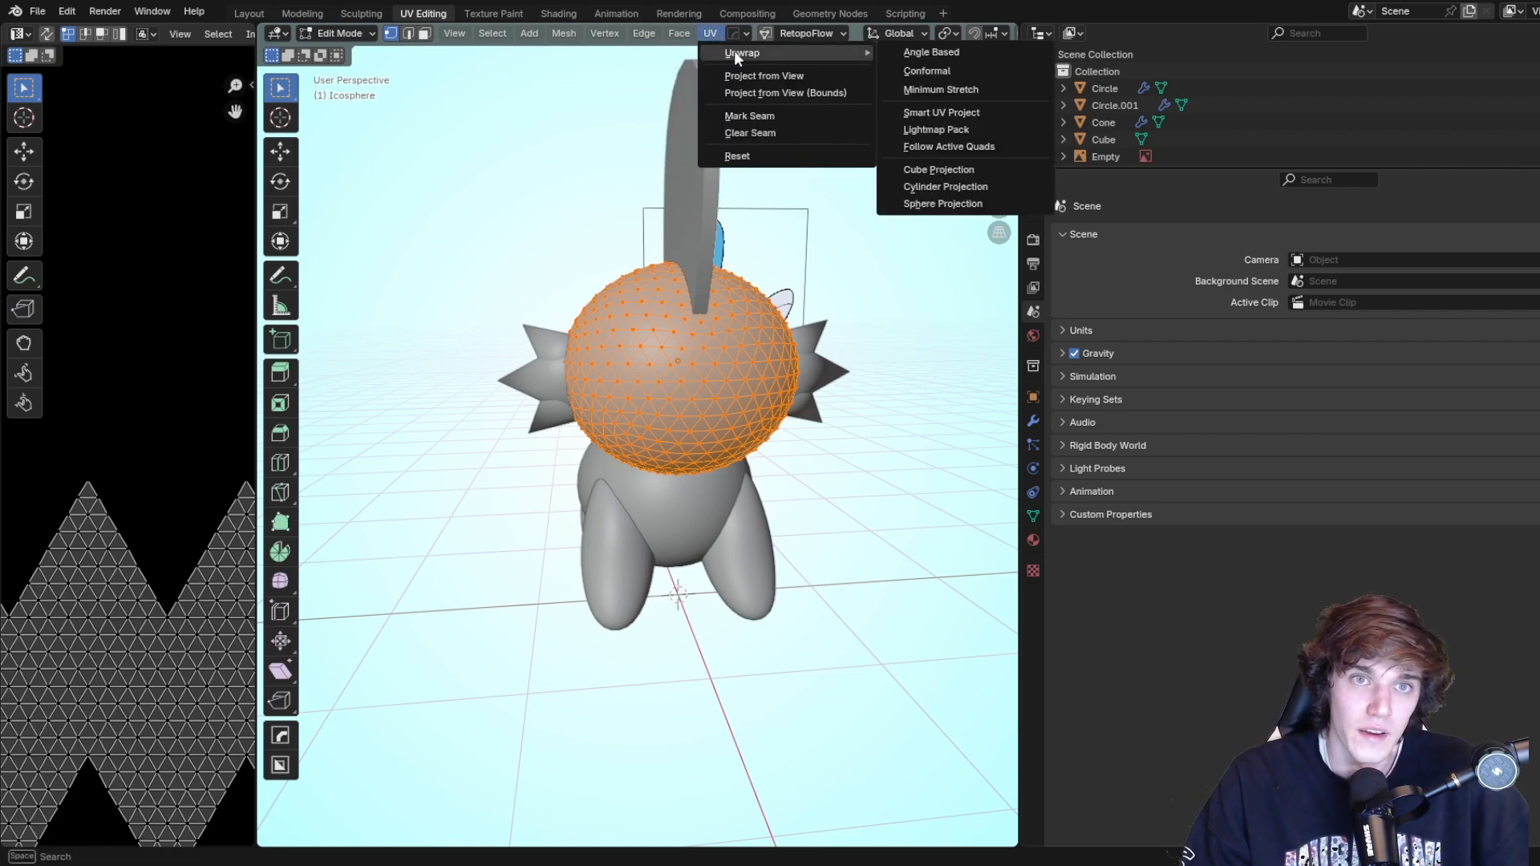
left_click(951, 112)
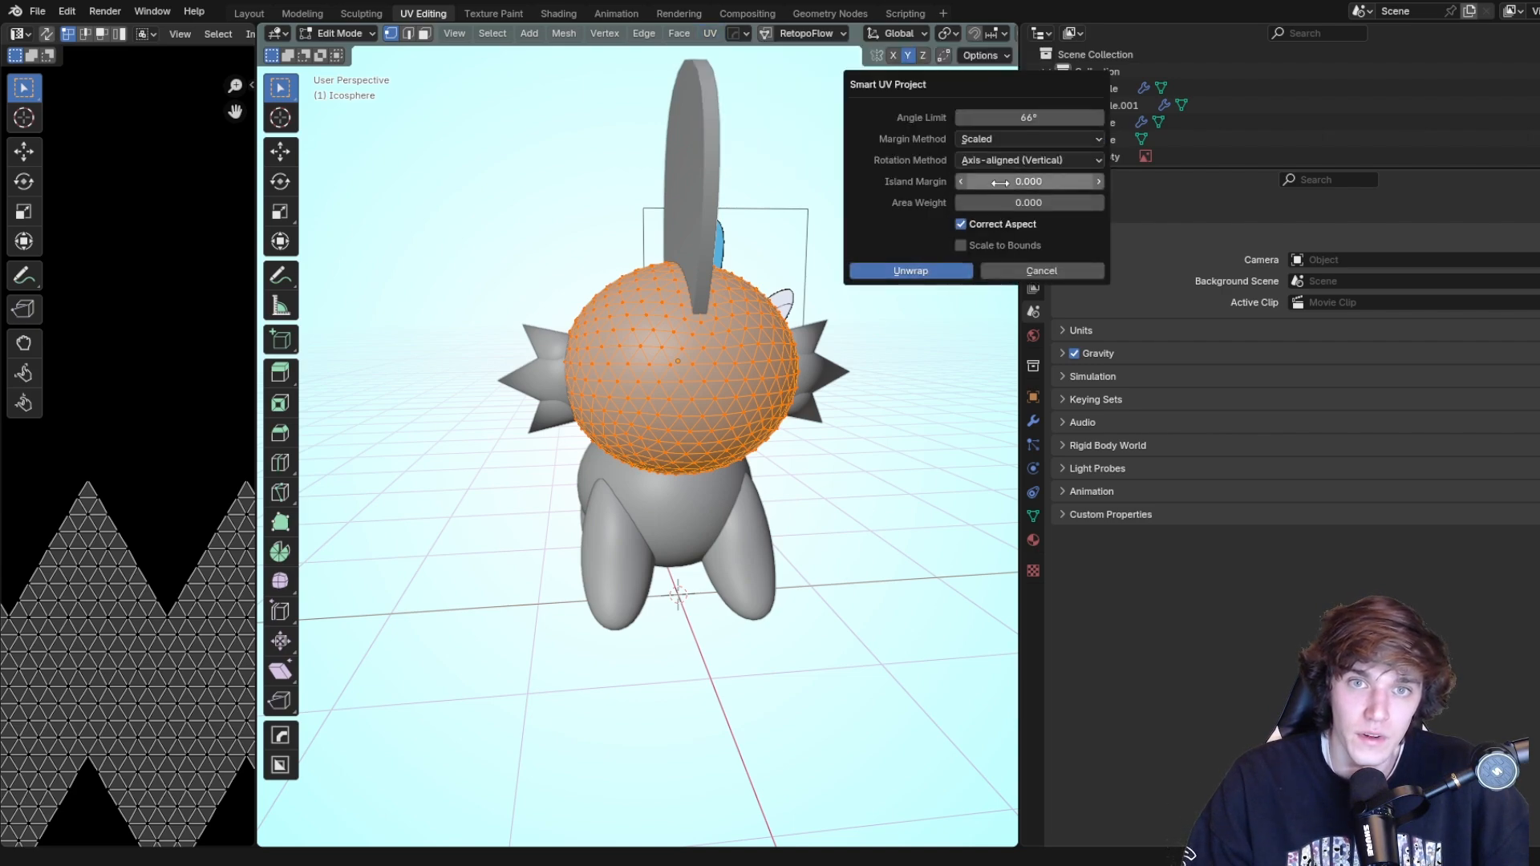
left_click(1100, 180)
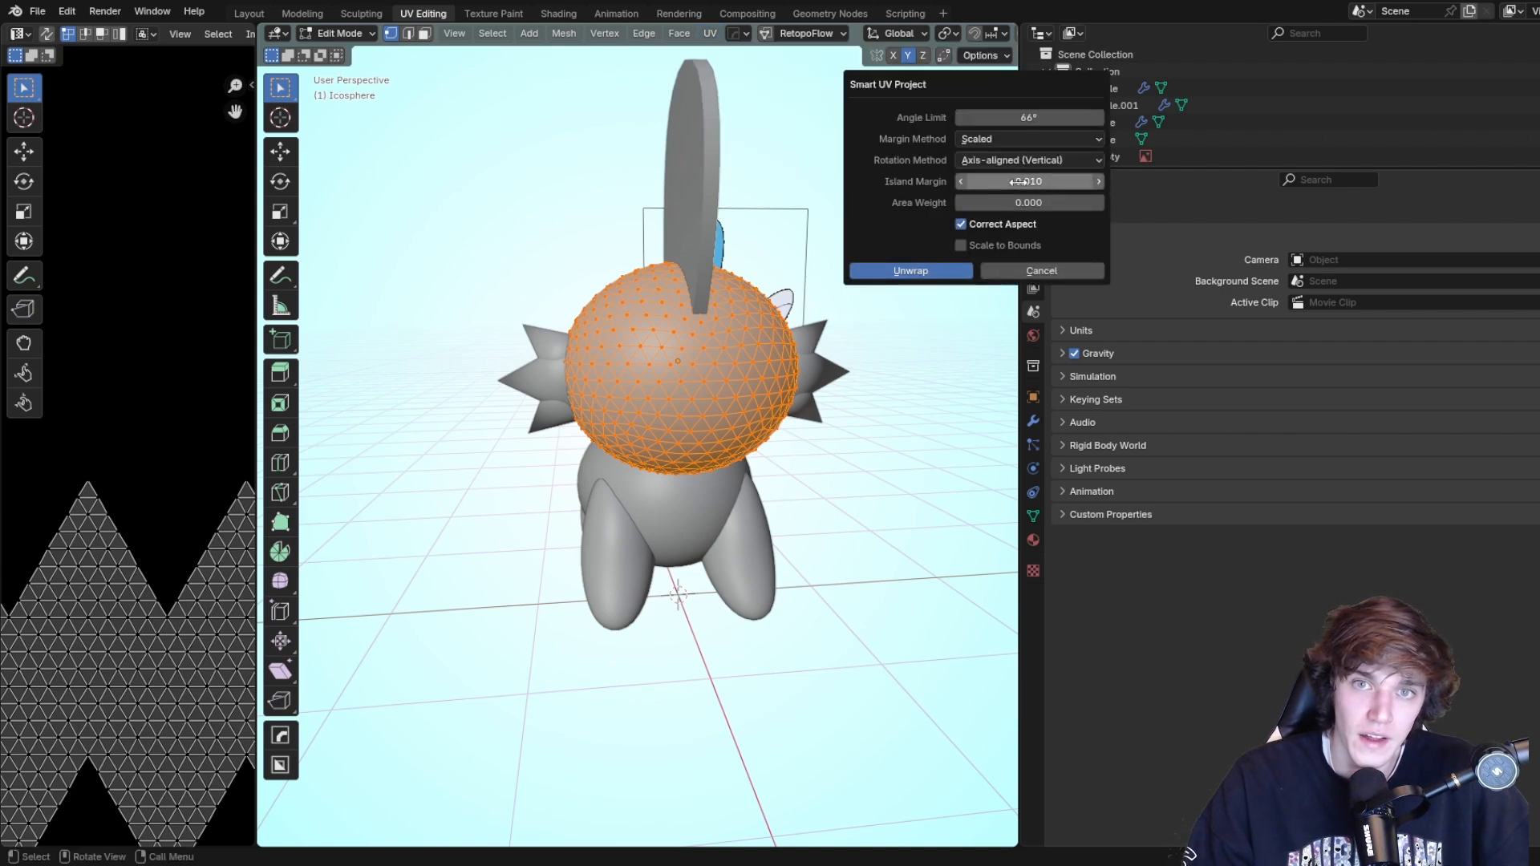
left_click(919, 274)
Examine how the head's unwrapped UV islands are laid out over the image.
scroll(147, 411, "down", 3)
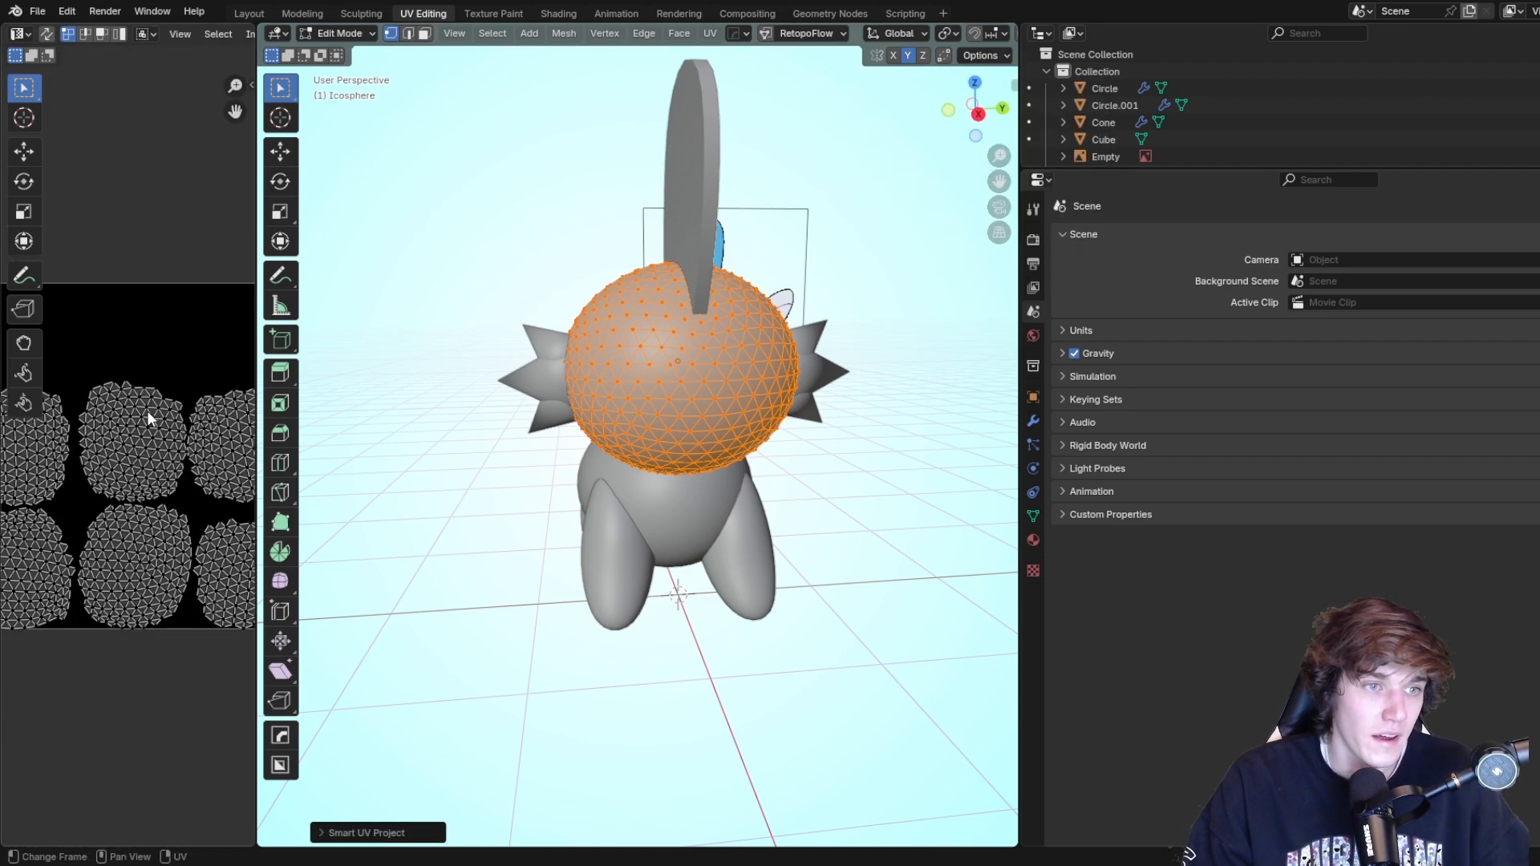
scroll(146, 412, "down", 2)
scroll(153, 428, "up", 2)
left_click_drag(256, 368, 546, 368)
scroll(195, 510, "up", 2)
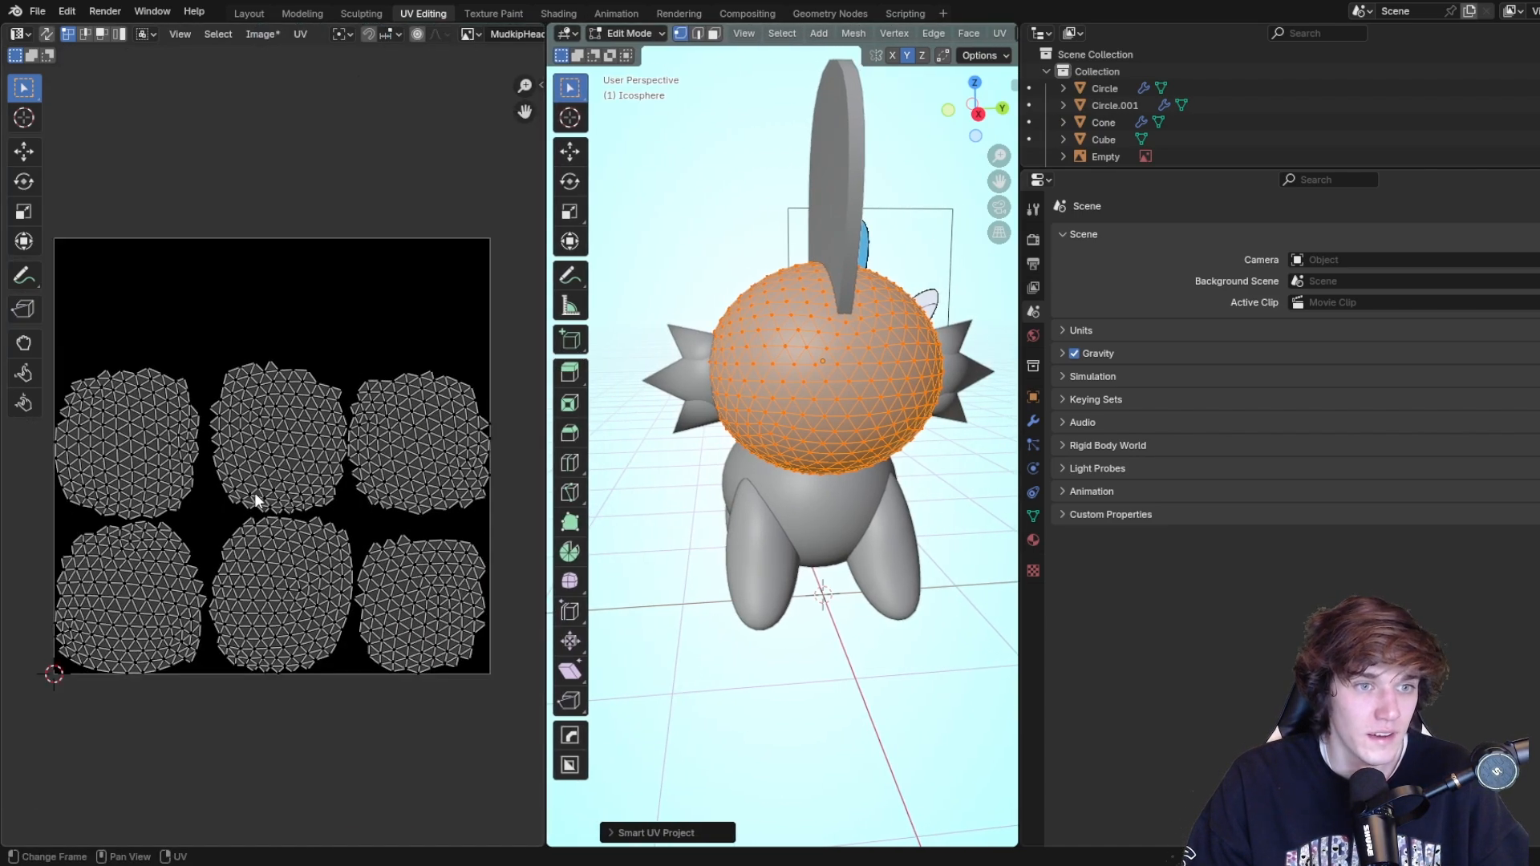
scroll(254, 492, "up", 1)
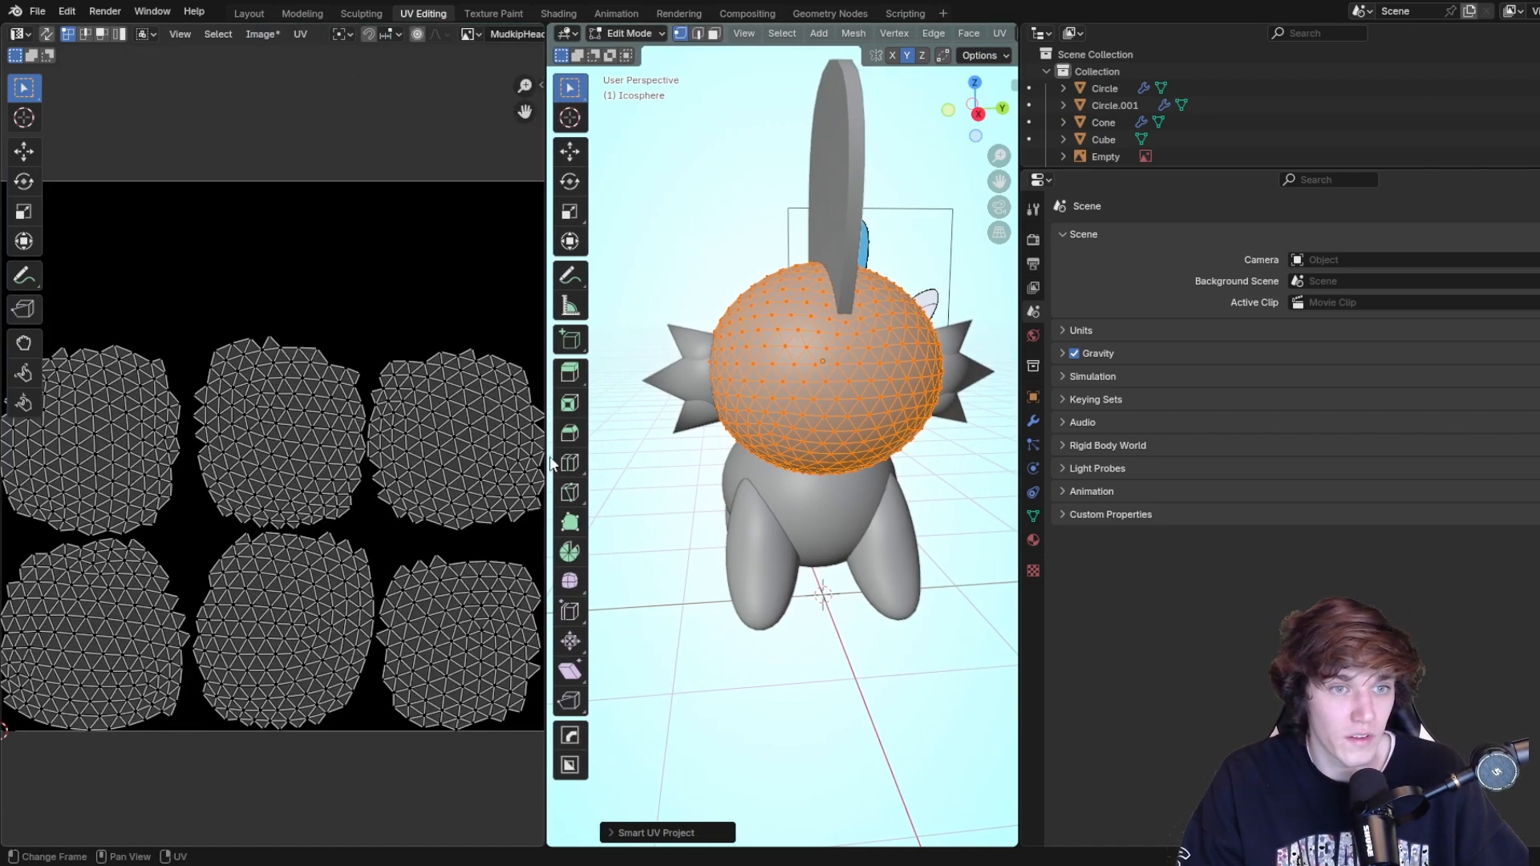
left_click_drag(543, 389, 259, 388)
Change from editing the head to the body mesh and unwrap it with Smart UV Project using an island margin of 0.010.
middle_click_drag(550, 442, 658, 338)
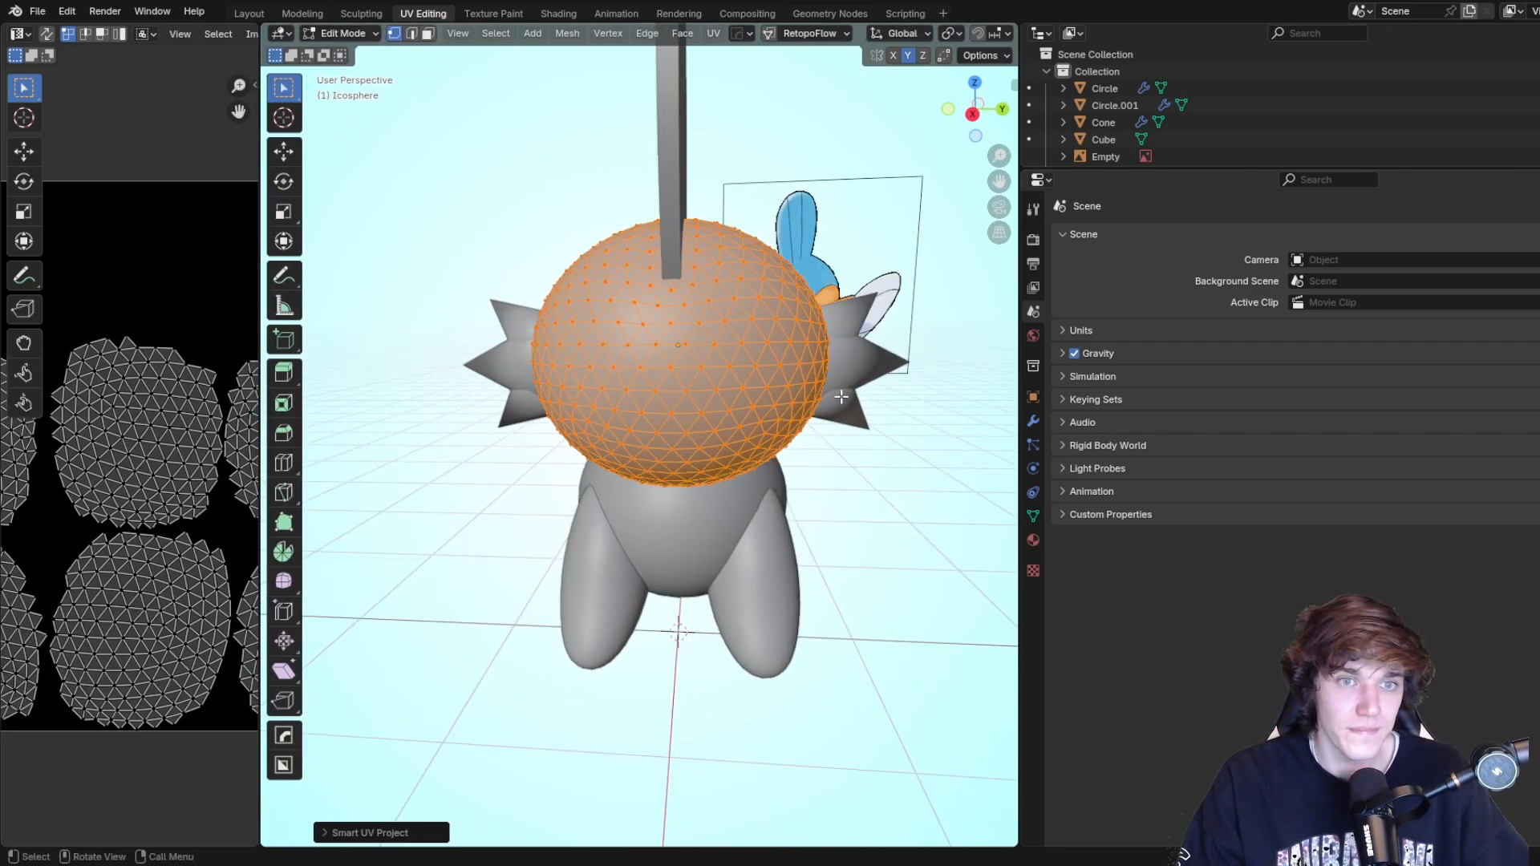
left_click(342, 33)
left_click(346, 50)
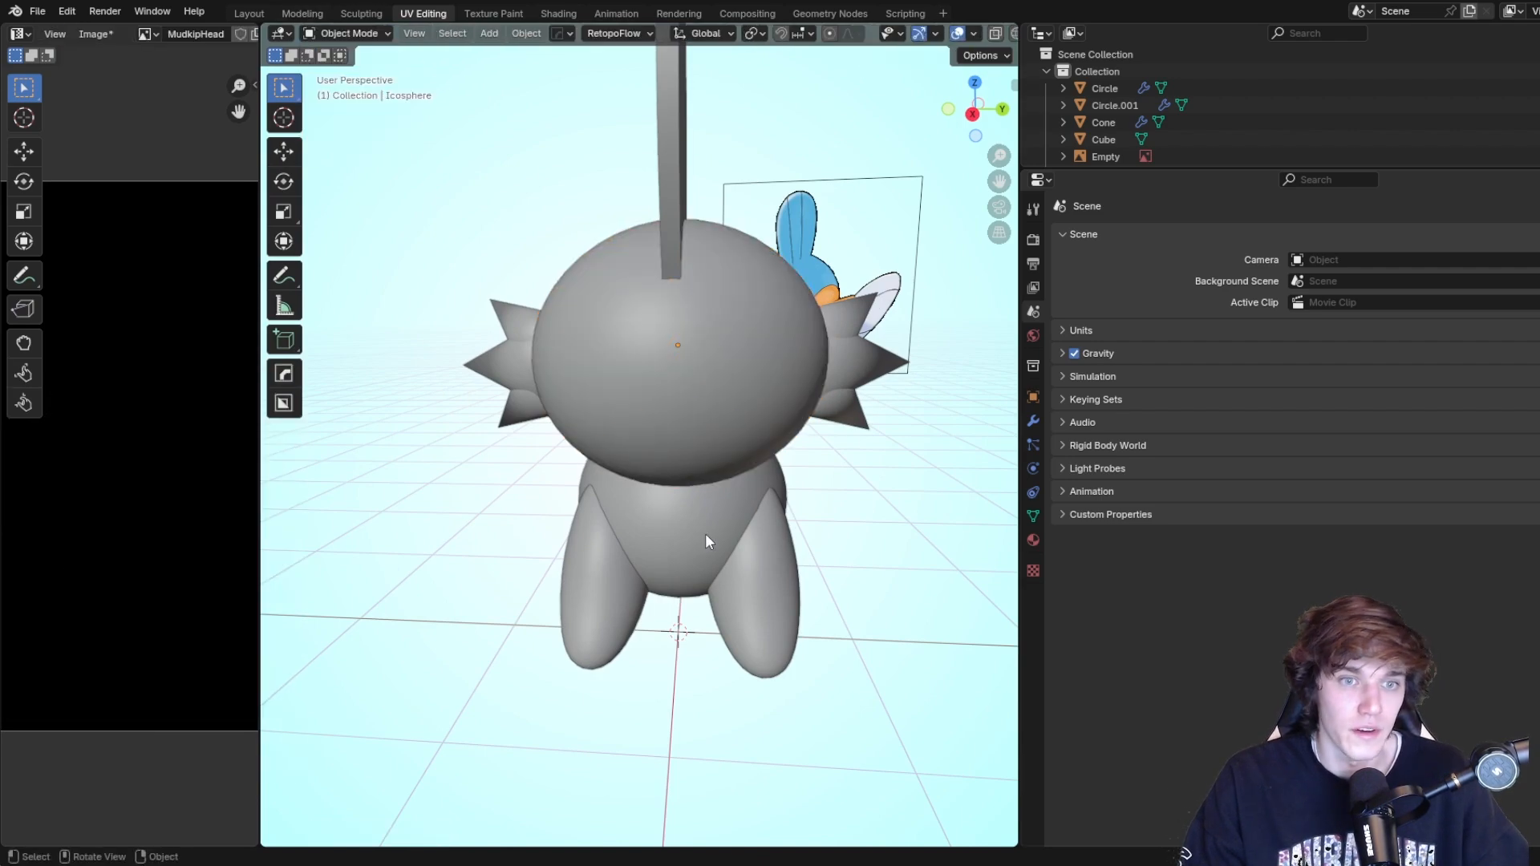
left_click(372, 32)
left_click(353, 69)
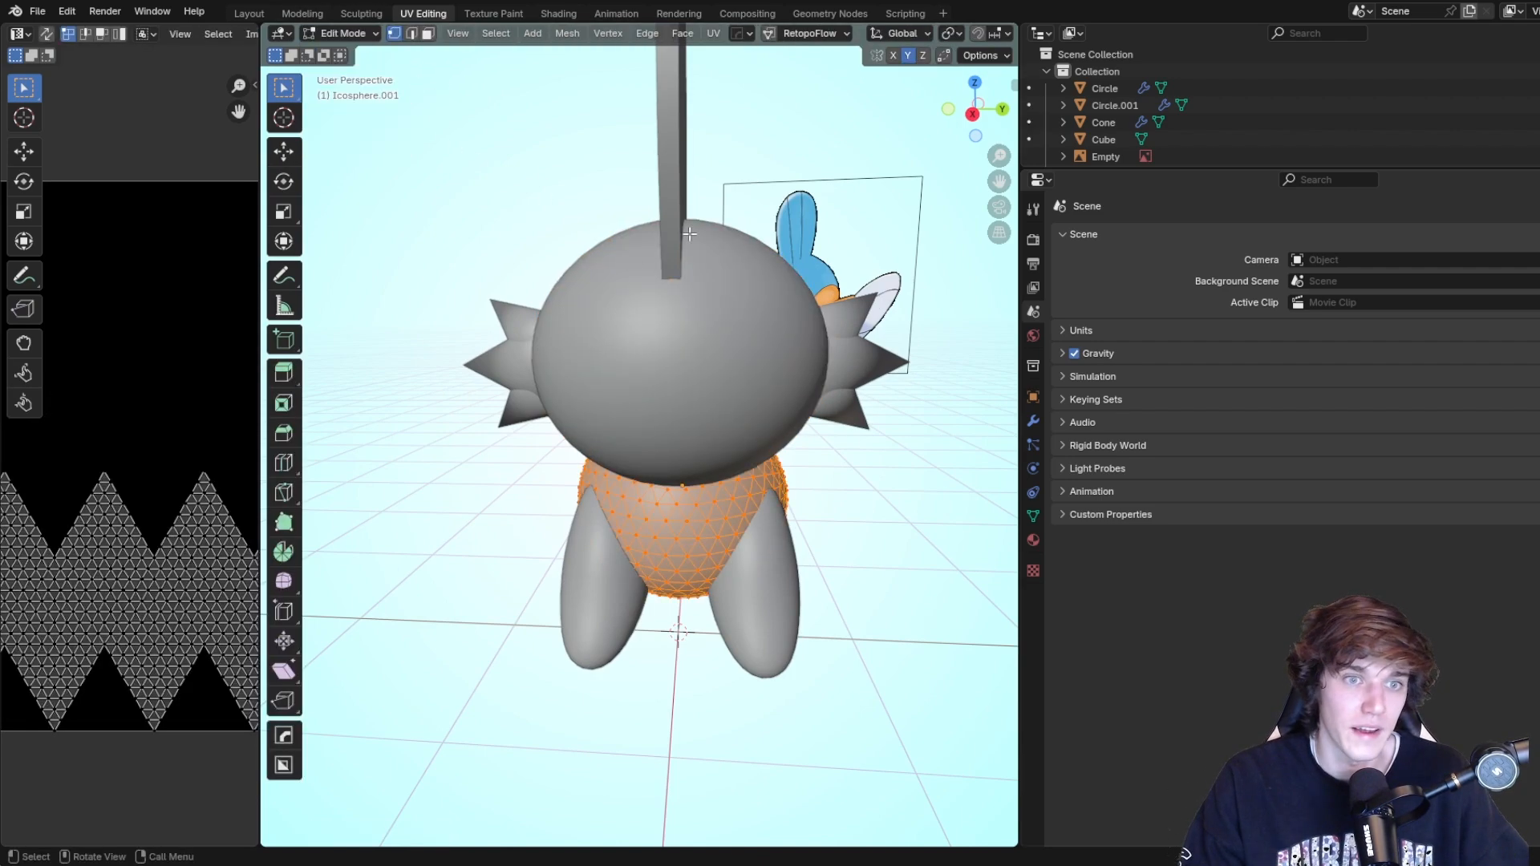
middle_click_drag(815, 416, 681, 197)
left_click(712, 35)
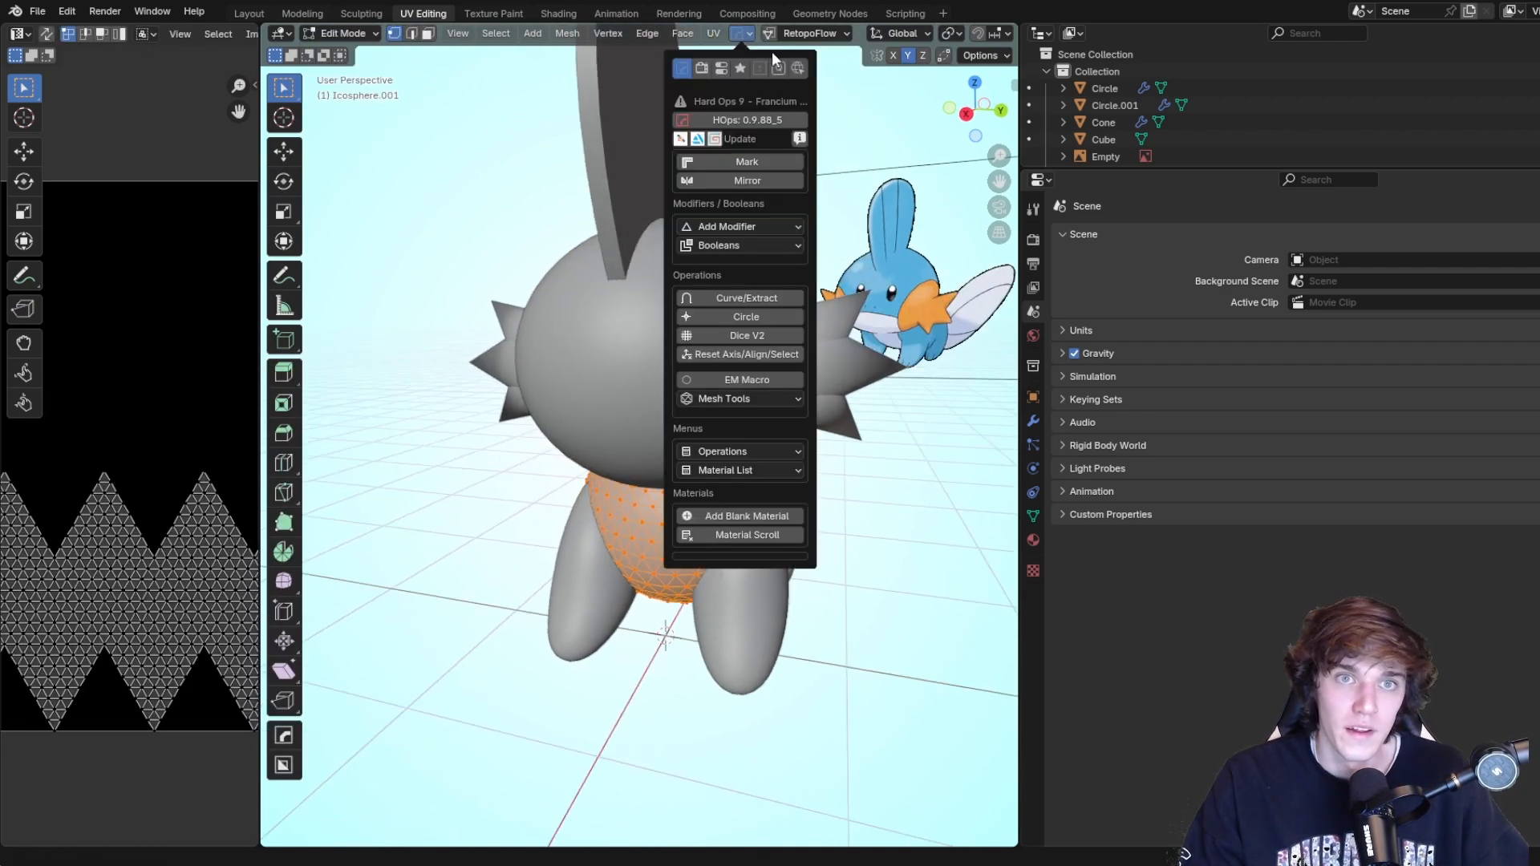
mouse_move(783, 50)
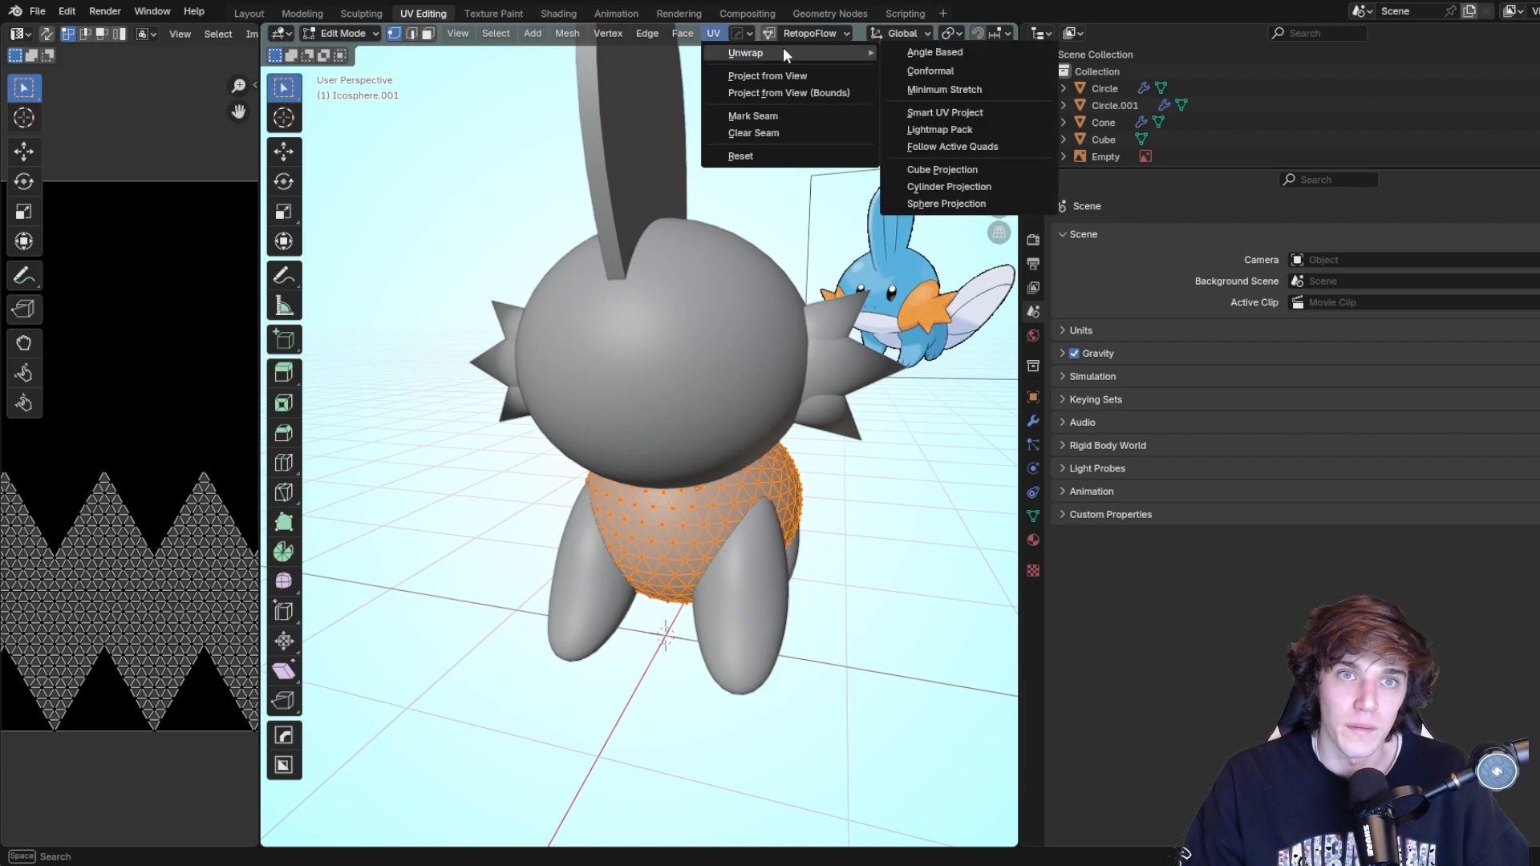
left_click(943, 113)
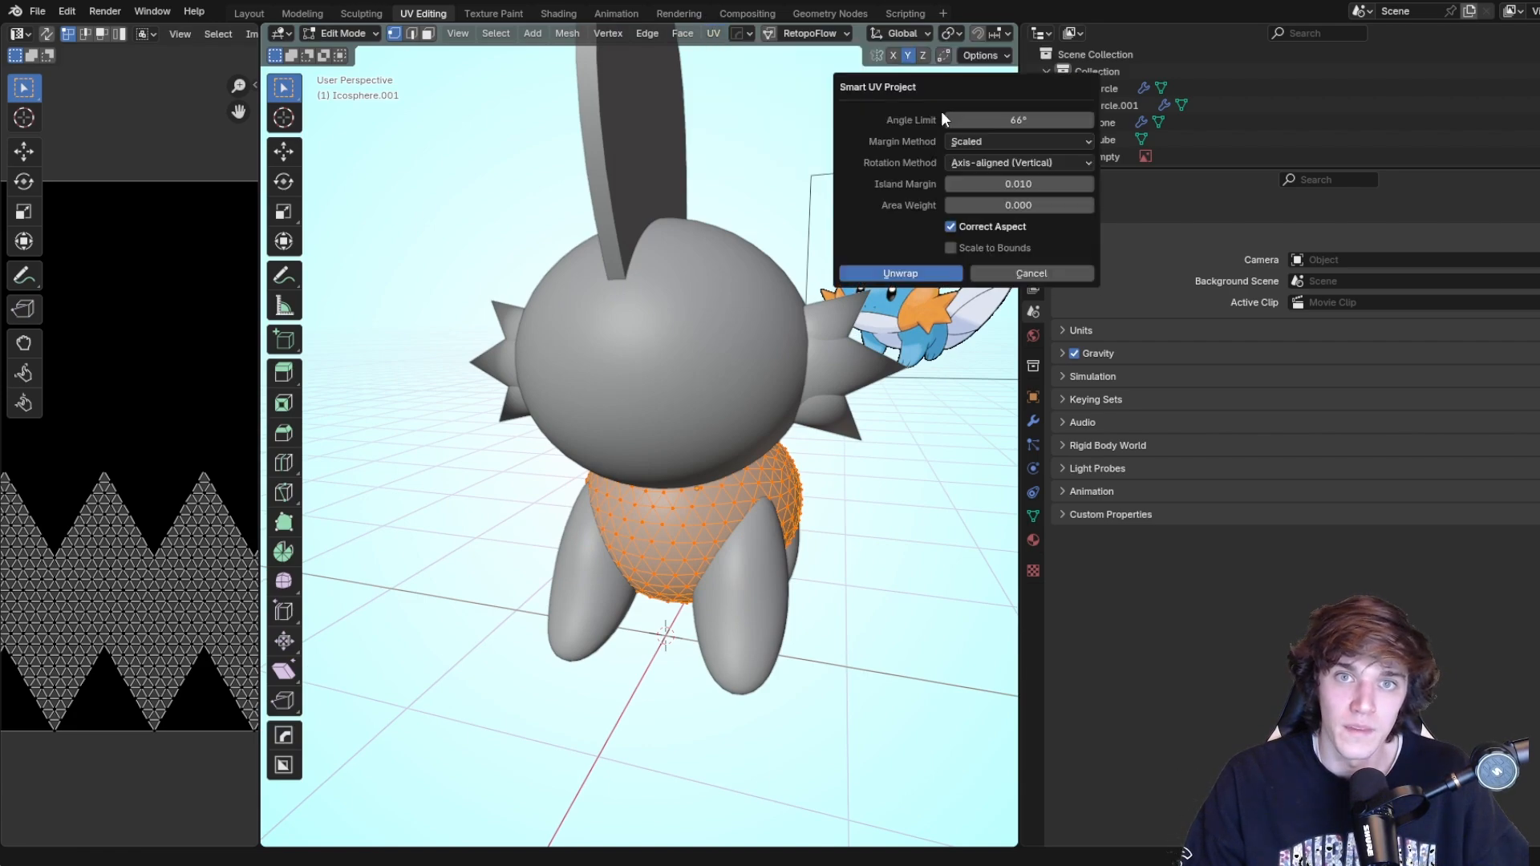
left_click(901, 273)
scroll(217, 361, "down", 1)
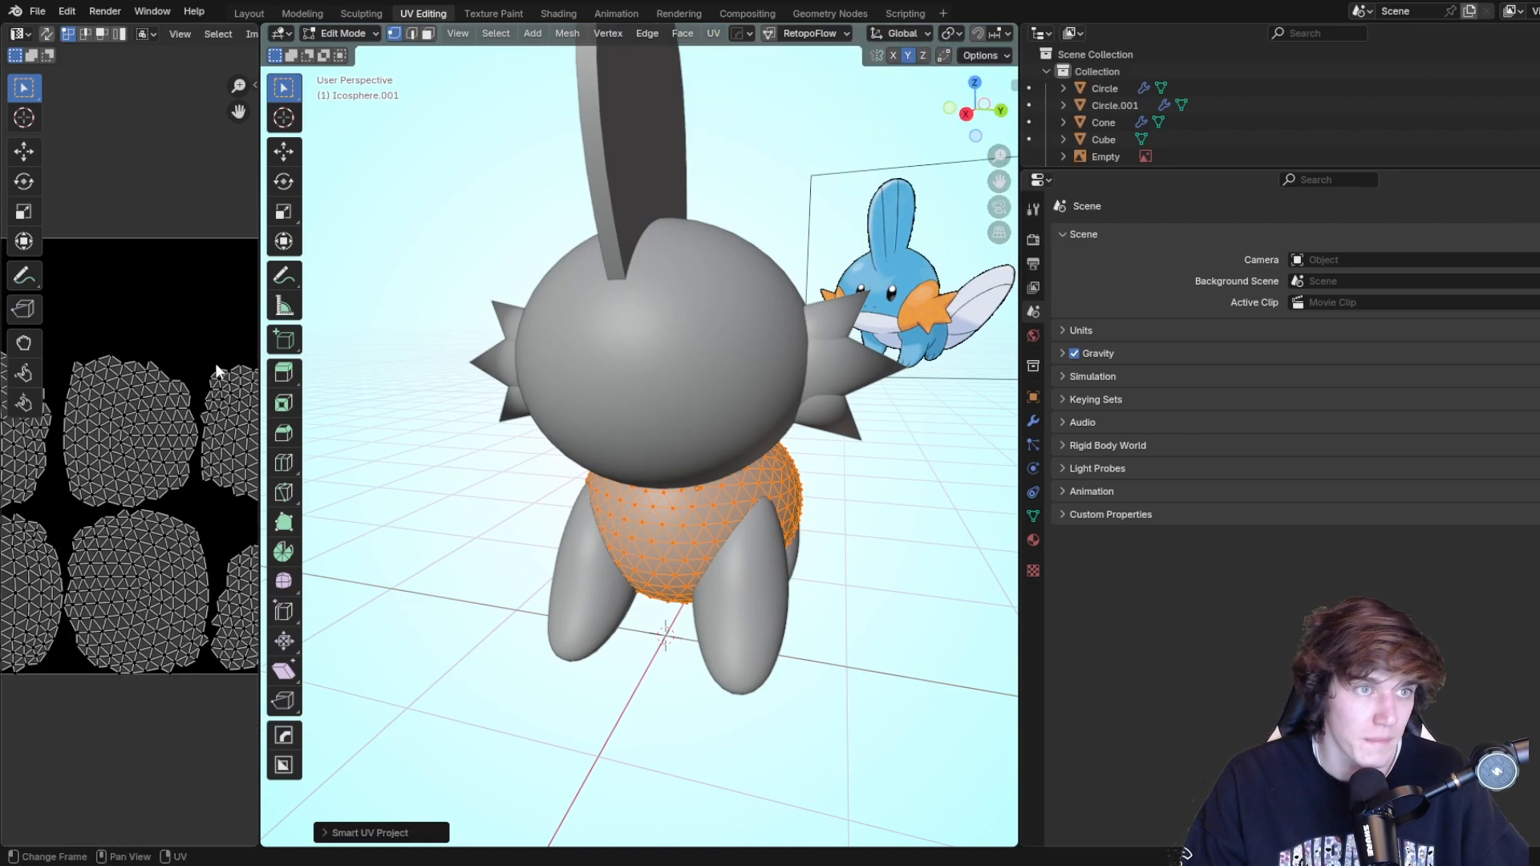
Display the model in Material Preview shading within the UV Editing workspace.
scroll(975, 38, "down", 5)
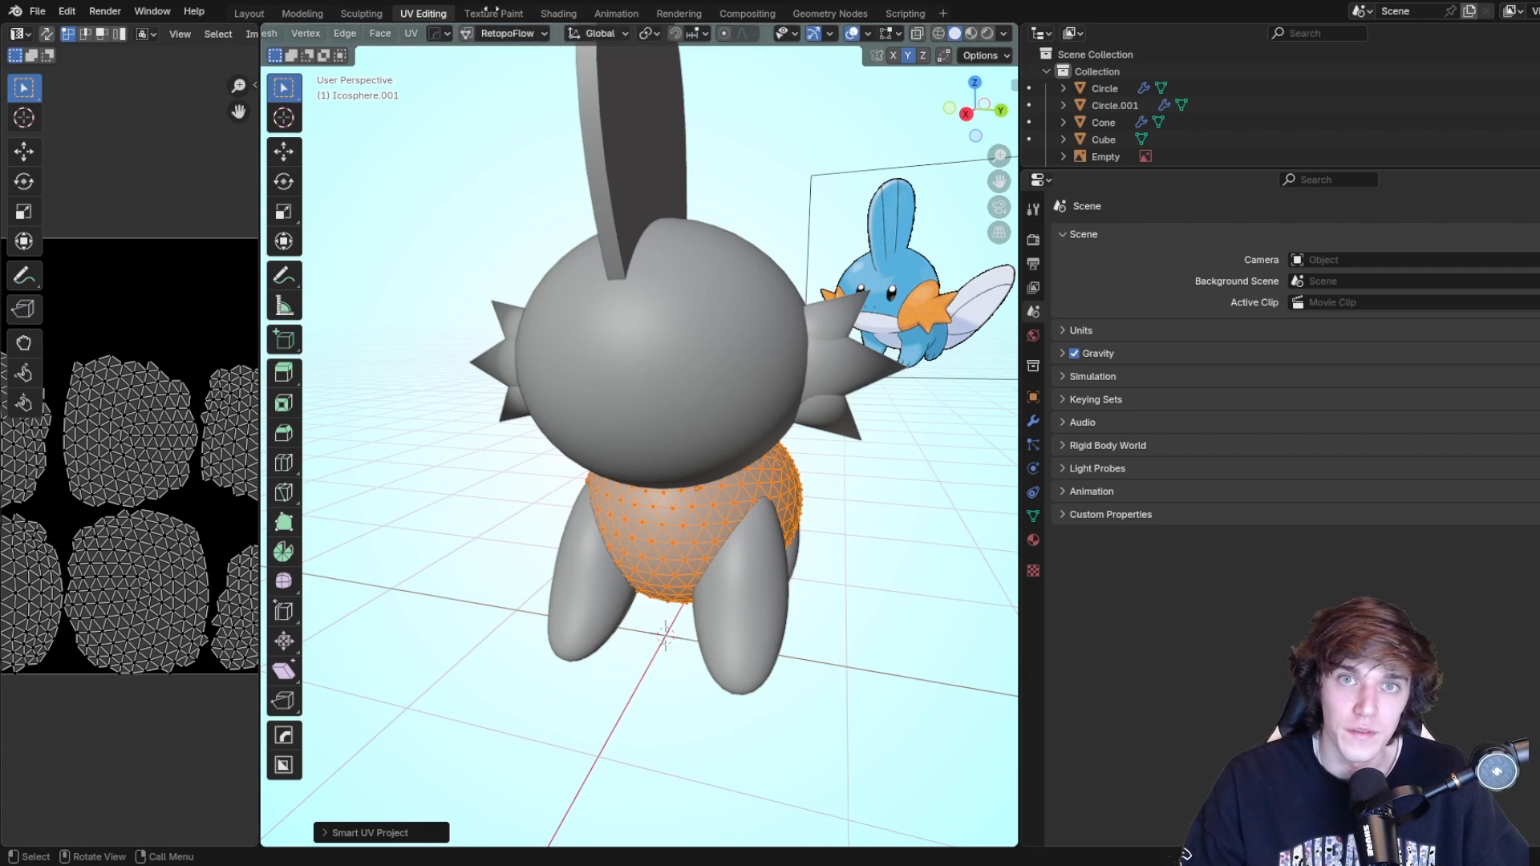
left_click(971, 33)
middle_click_drag(610, 547, 650, 548)
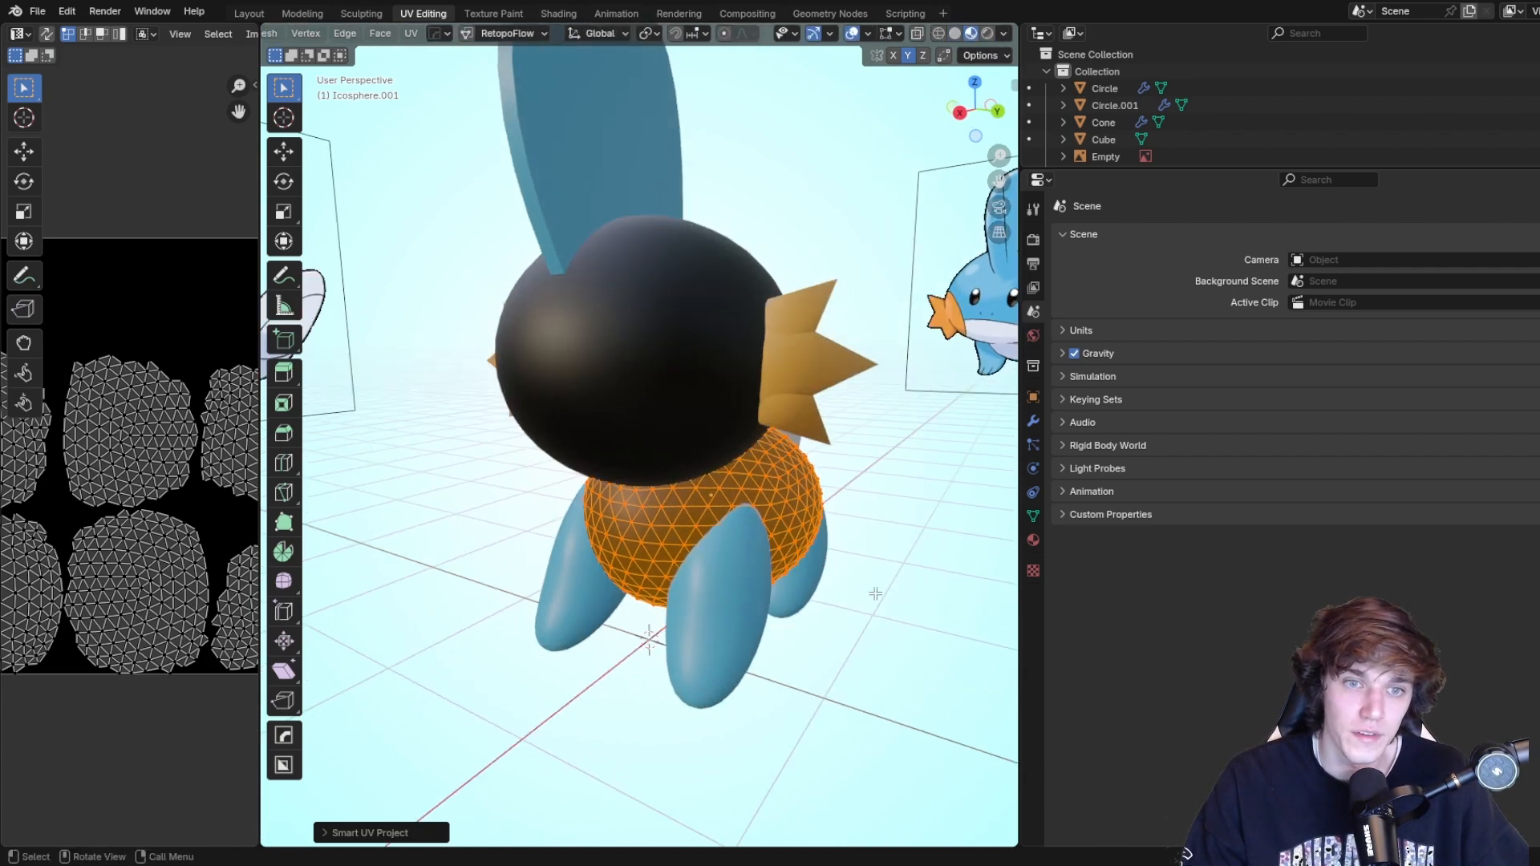
Deselect the body's mesh, then put the body in Texture Paint mode with the Fill tool active.
key("alt+a")
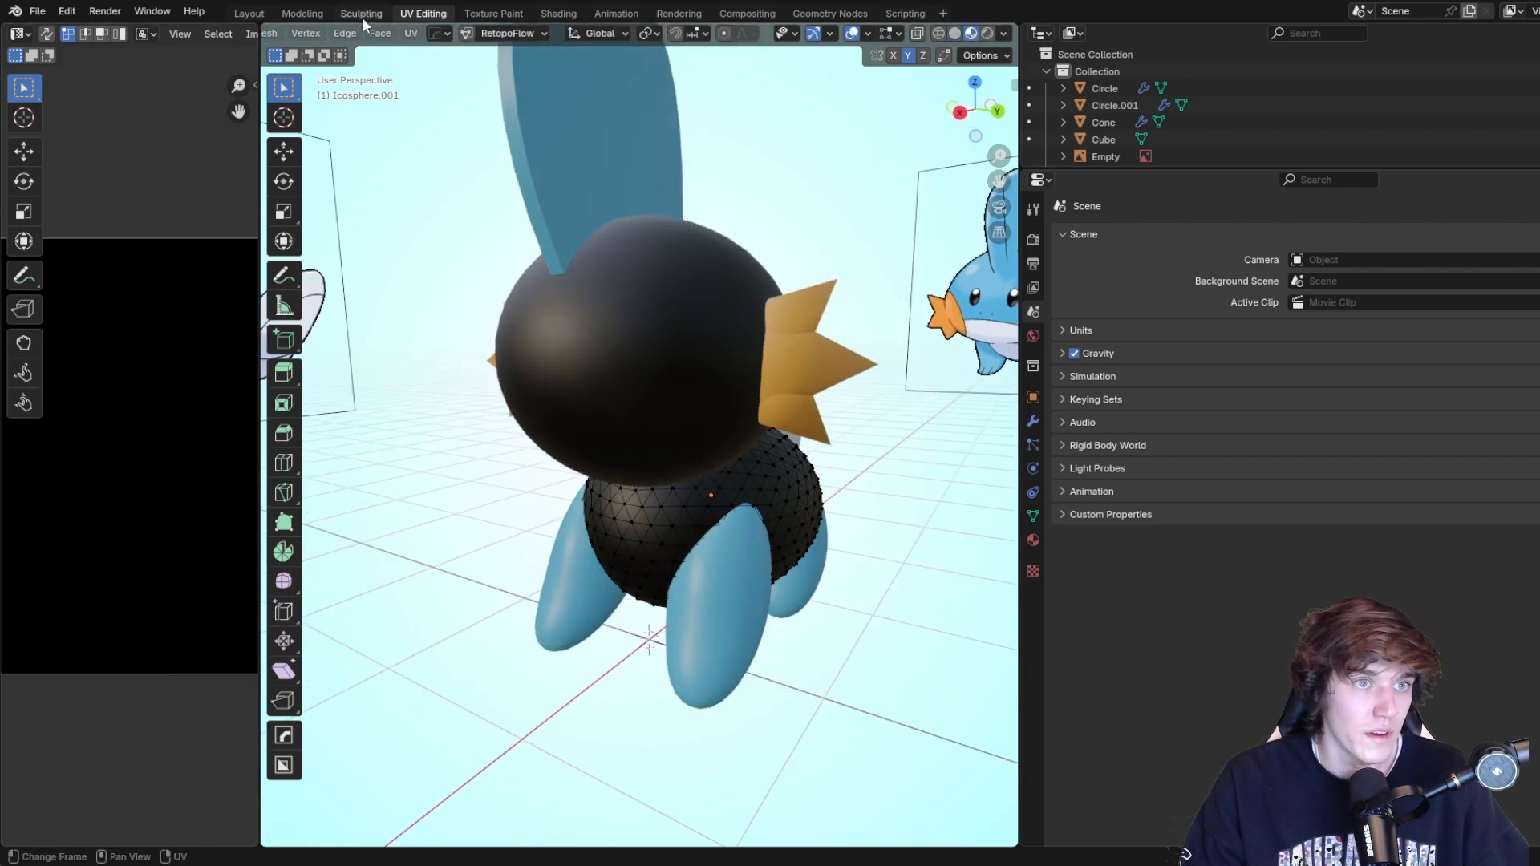
scroll(359, 36, "up", 5)
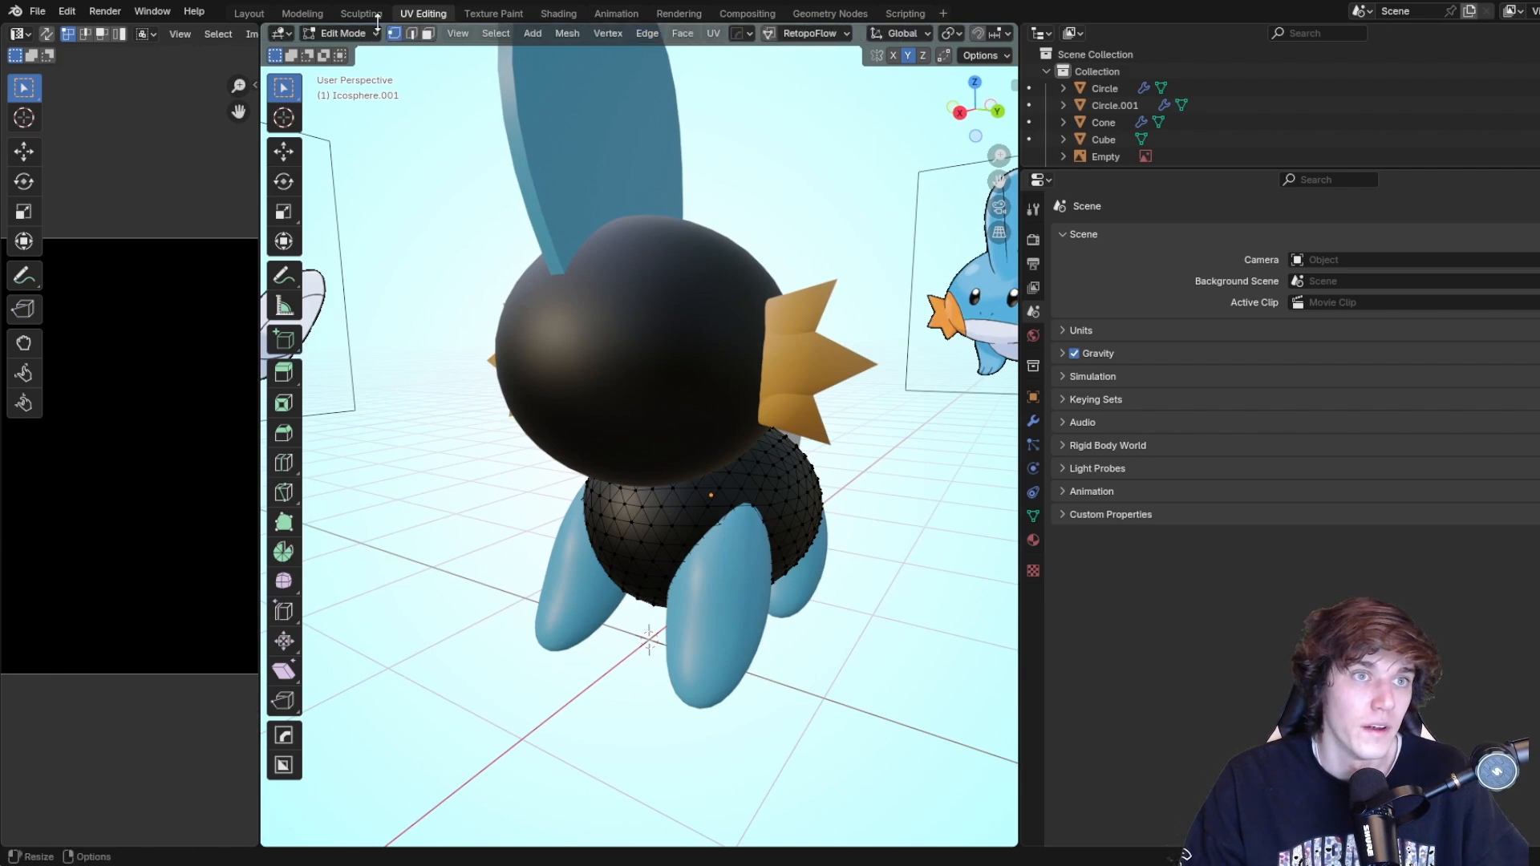
left_click(357, 33)
left_click(353, 146)
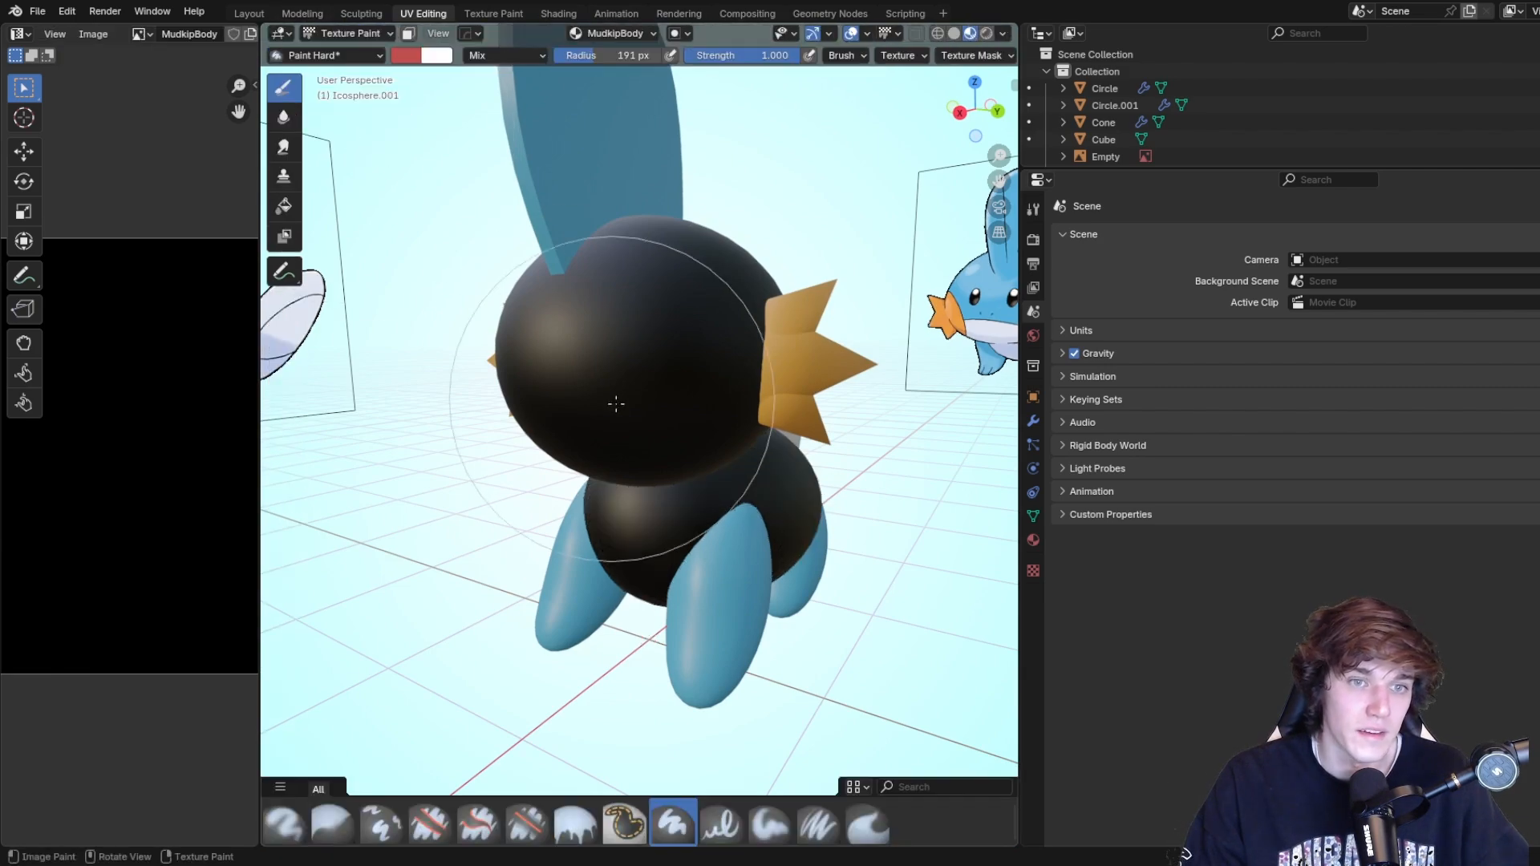
left_click(285, 207)
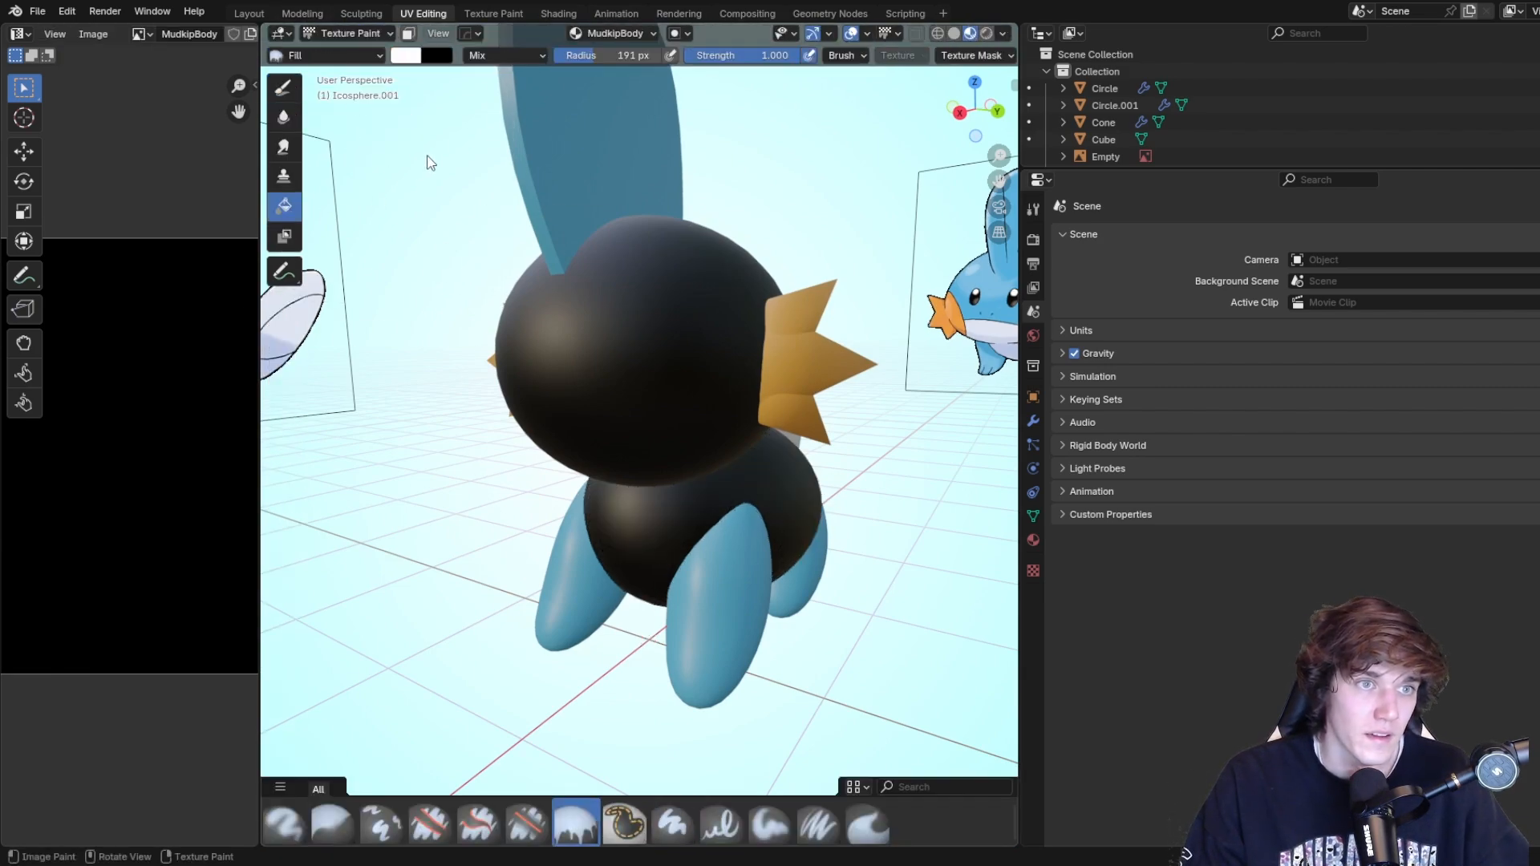
Set the fill color by sampling the pale white lower face of the Mudkip reference image.
middle_click_drag(687, 221, 423, 242)
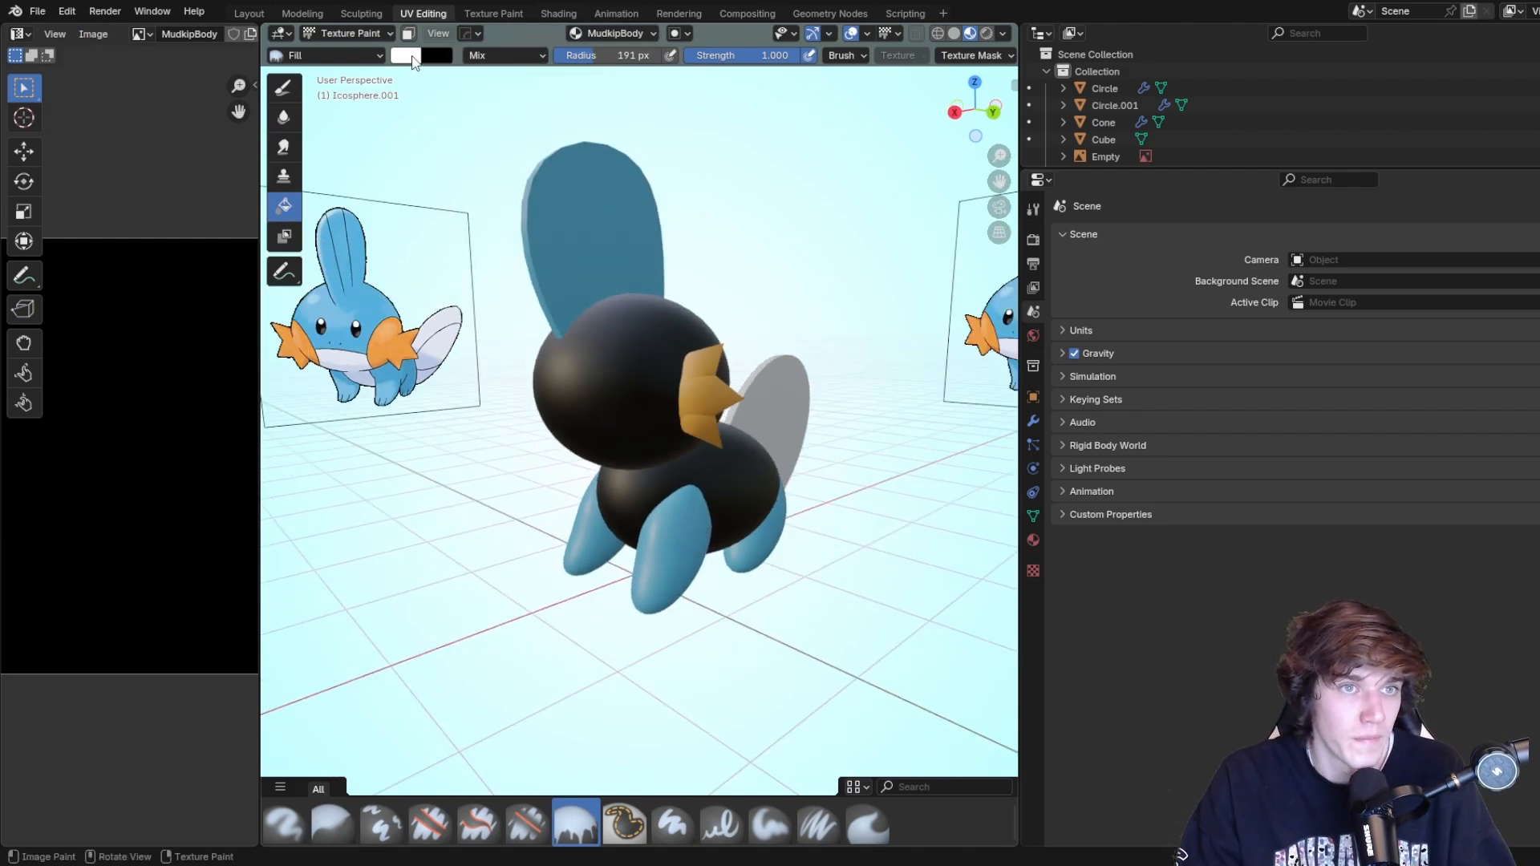
left_click(407, 56)
left_click(543, 309)
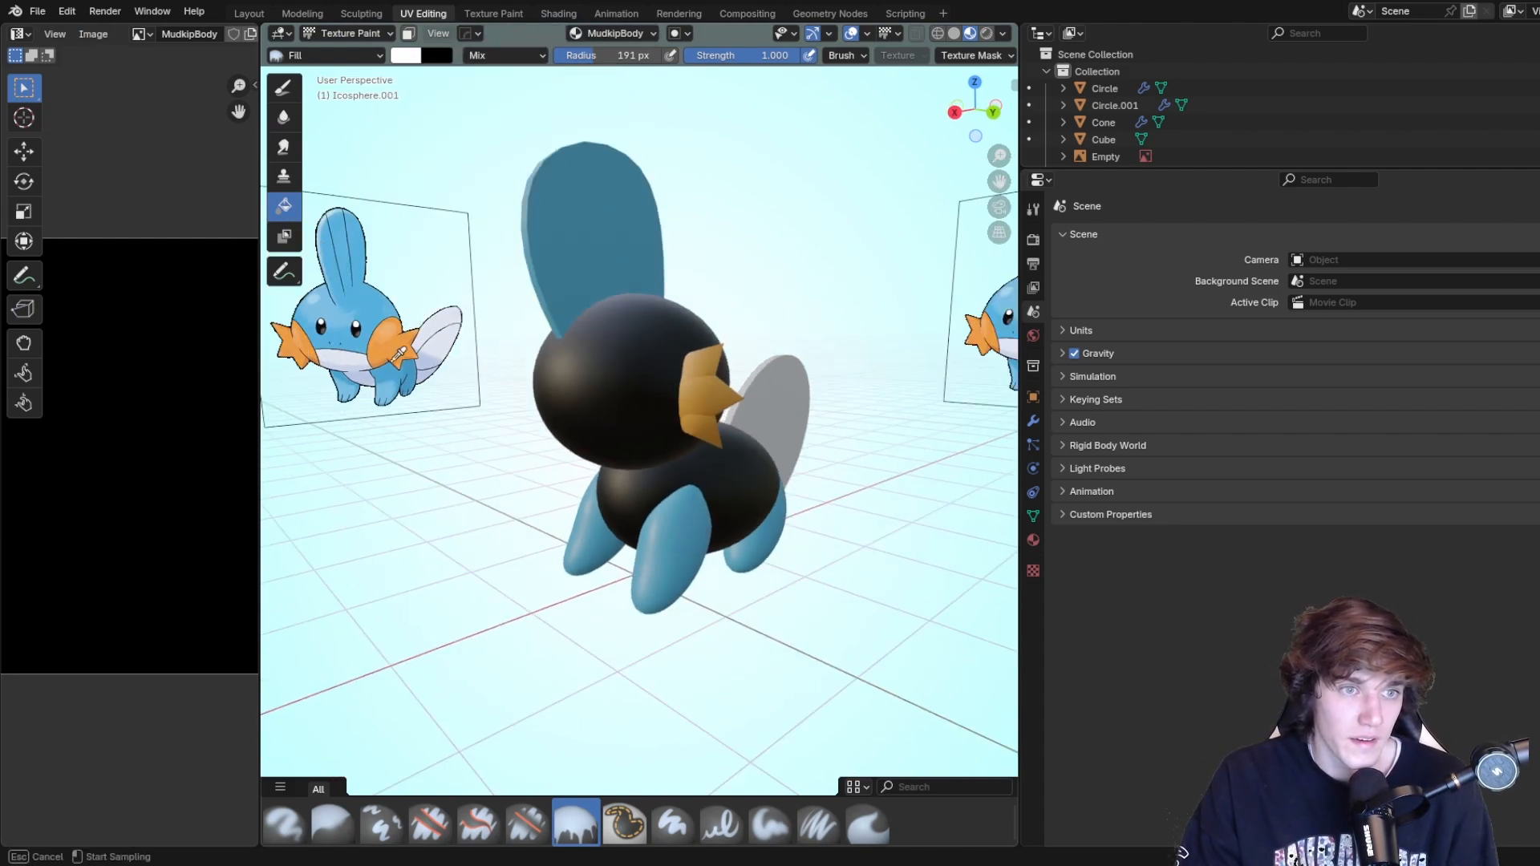
left_click(343, 350)
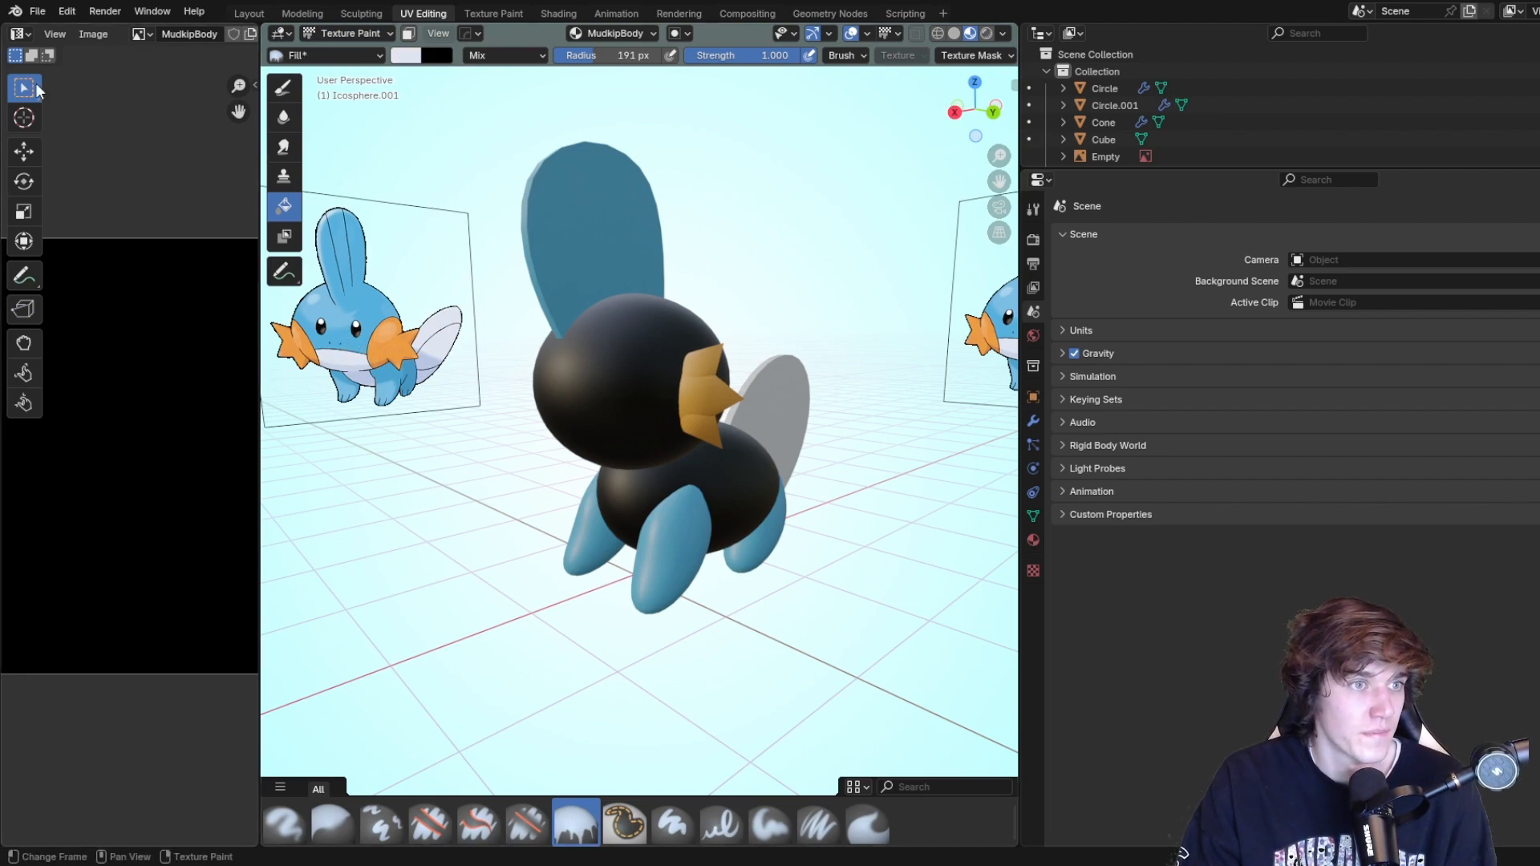
In the Texture Paint workspace, fill the whole MudkipBody image with the sampled pale white.
left_click(493, 13)
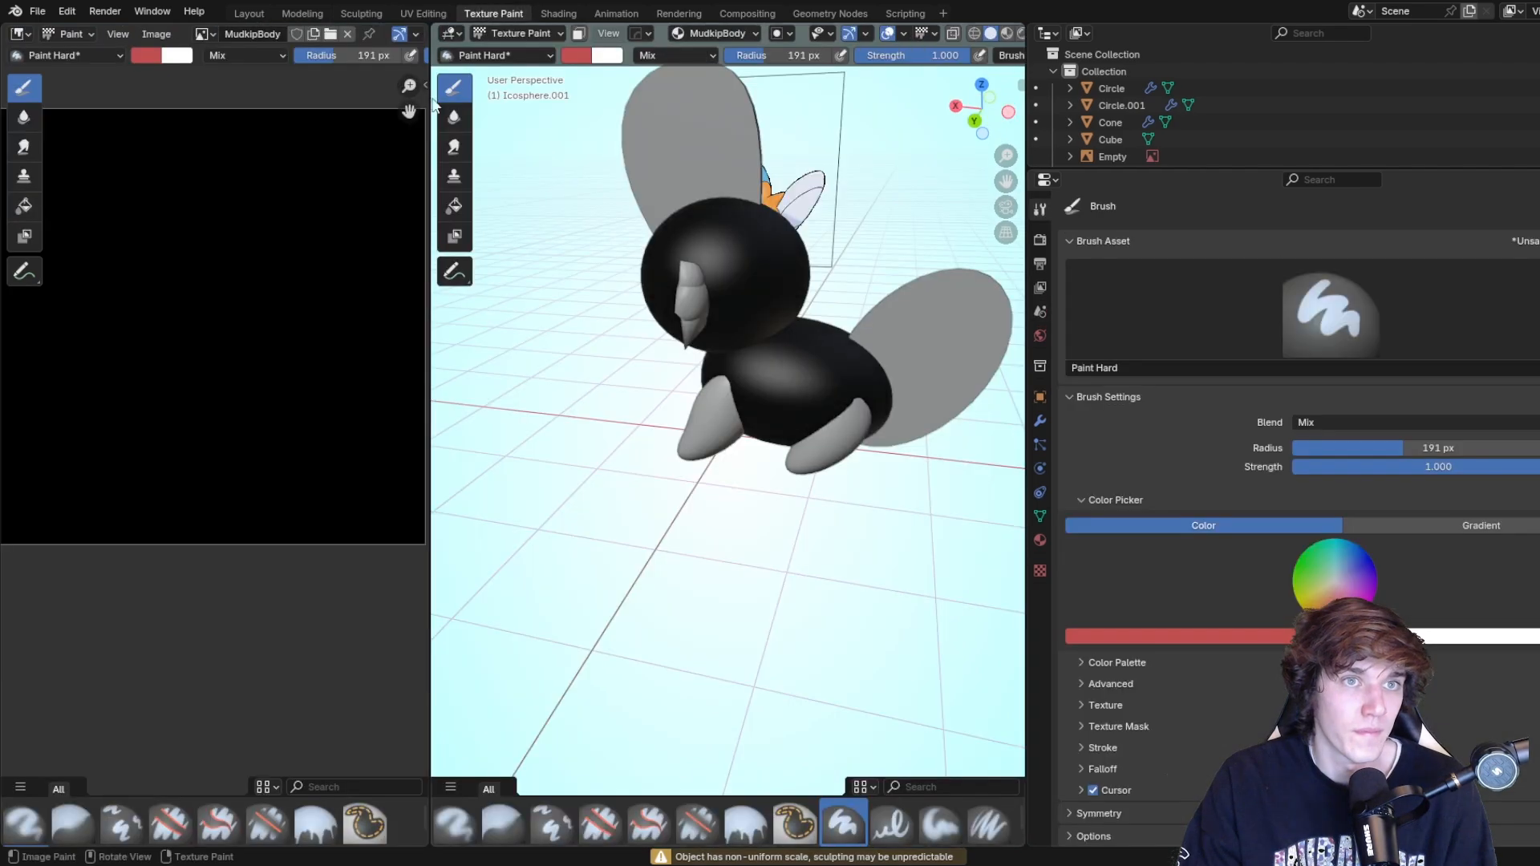
left_click(27, 209)
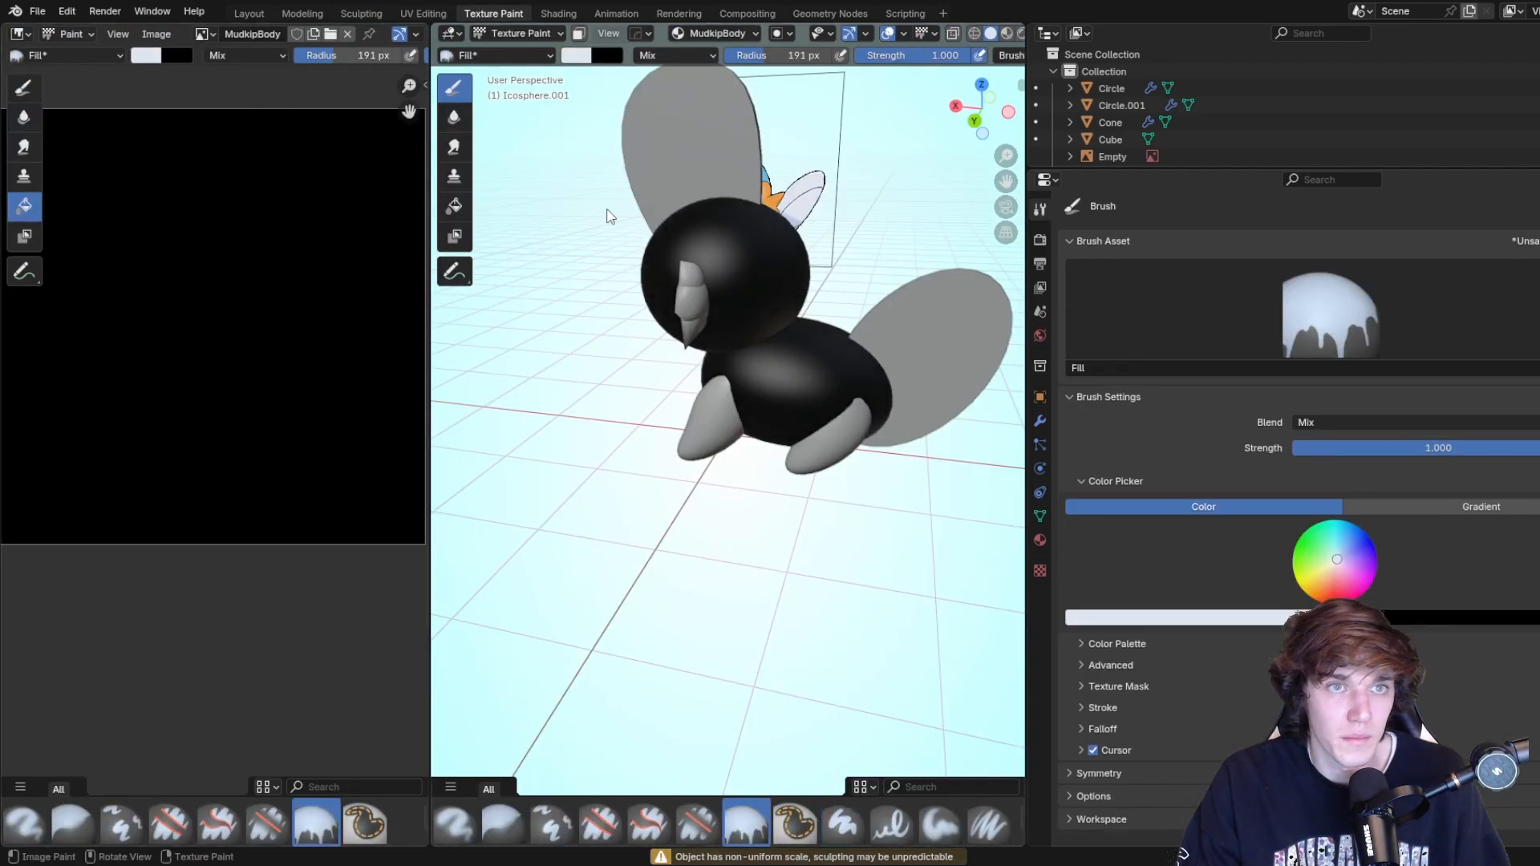
middle_click_drag(481, 224, 533, 275)
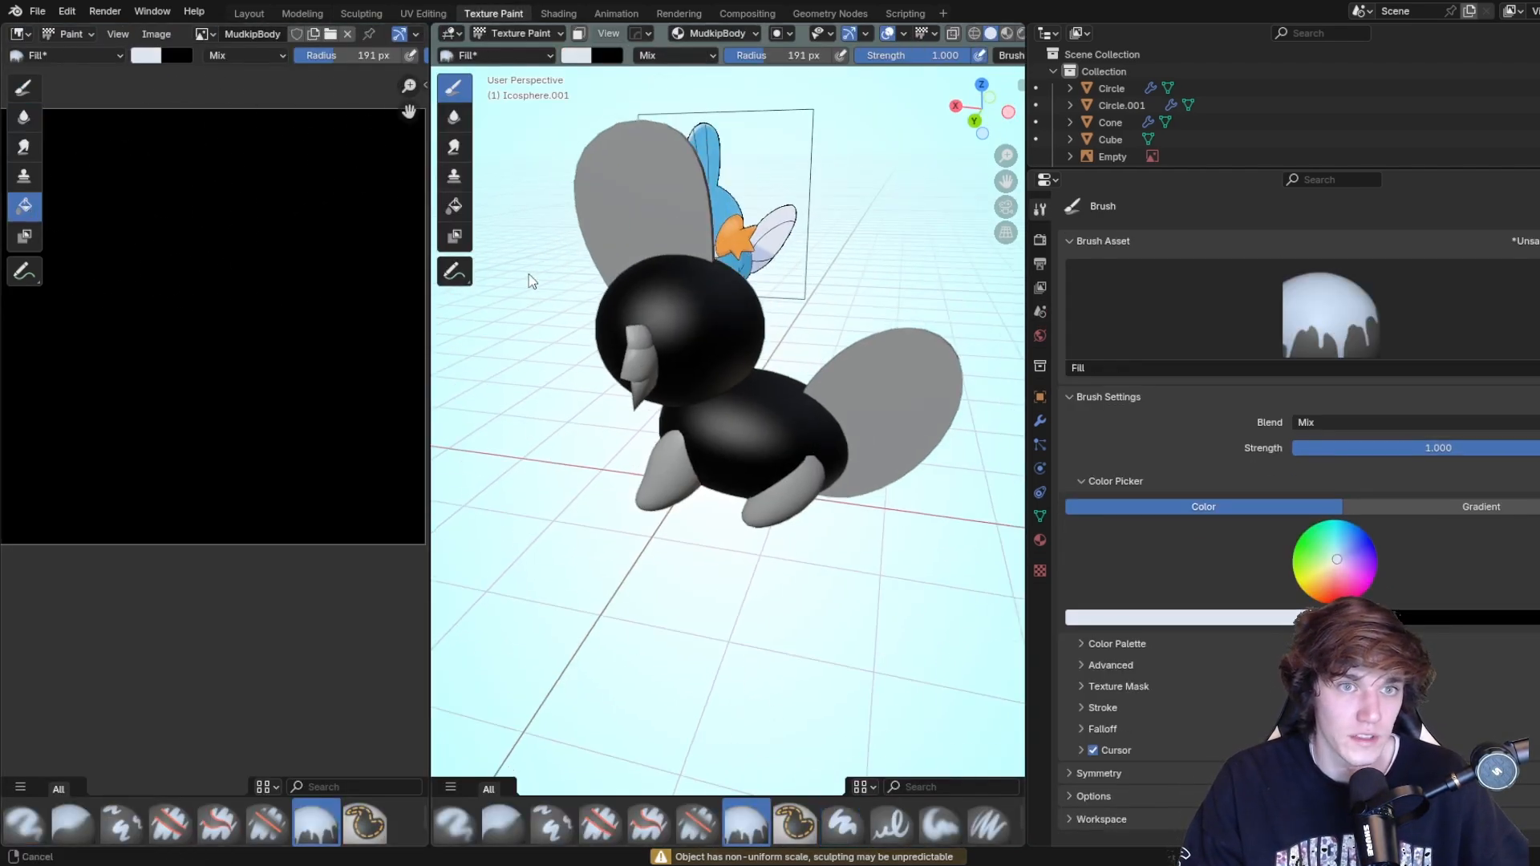
left_click(172, 329)
mouse_move(632, 505)
middle_mouse_down()
mouse_move(650, 455)
mouse_move(834, 395)
mouse_move(722, 414)
mouse_move(778, 403)
mouse_move(782, 353)
mouse_move(810, 357)
mouse_move(794, 347)
middle_mouse_up()
key("ctrl+z")
Show the MudkipHead image in the image editor and fill it with the same pale white.
left_click(214, 40)
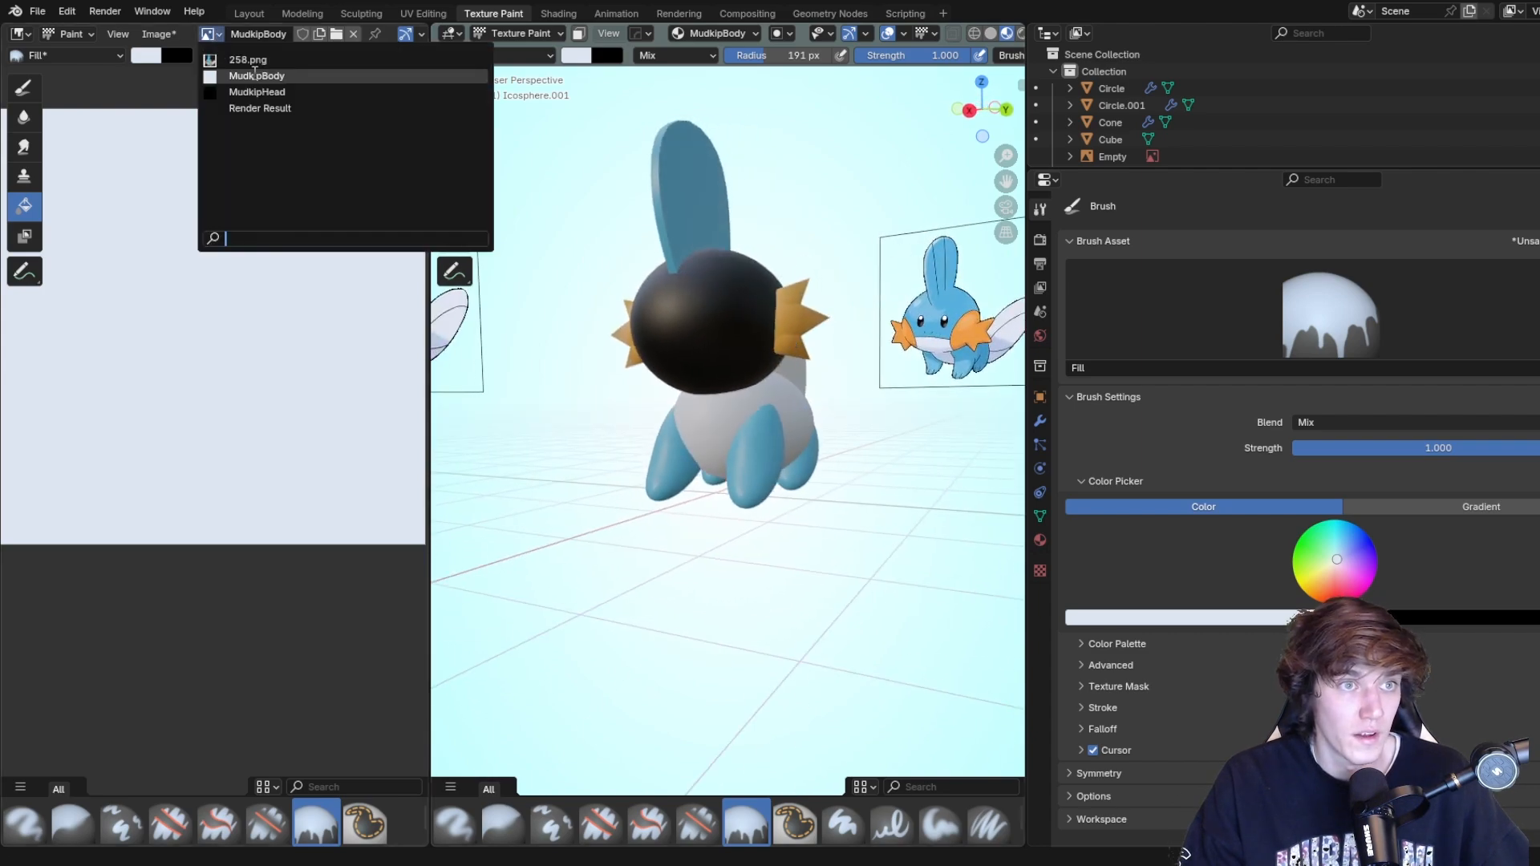
left_click(240, 89)
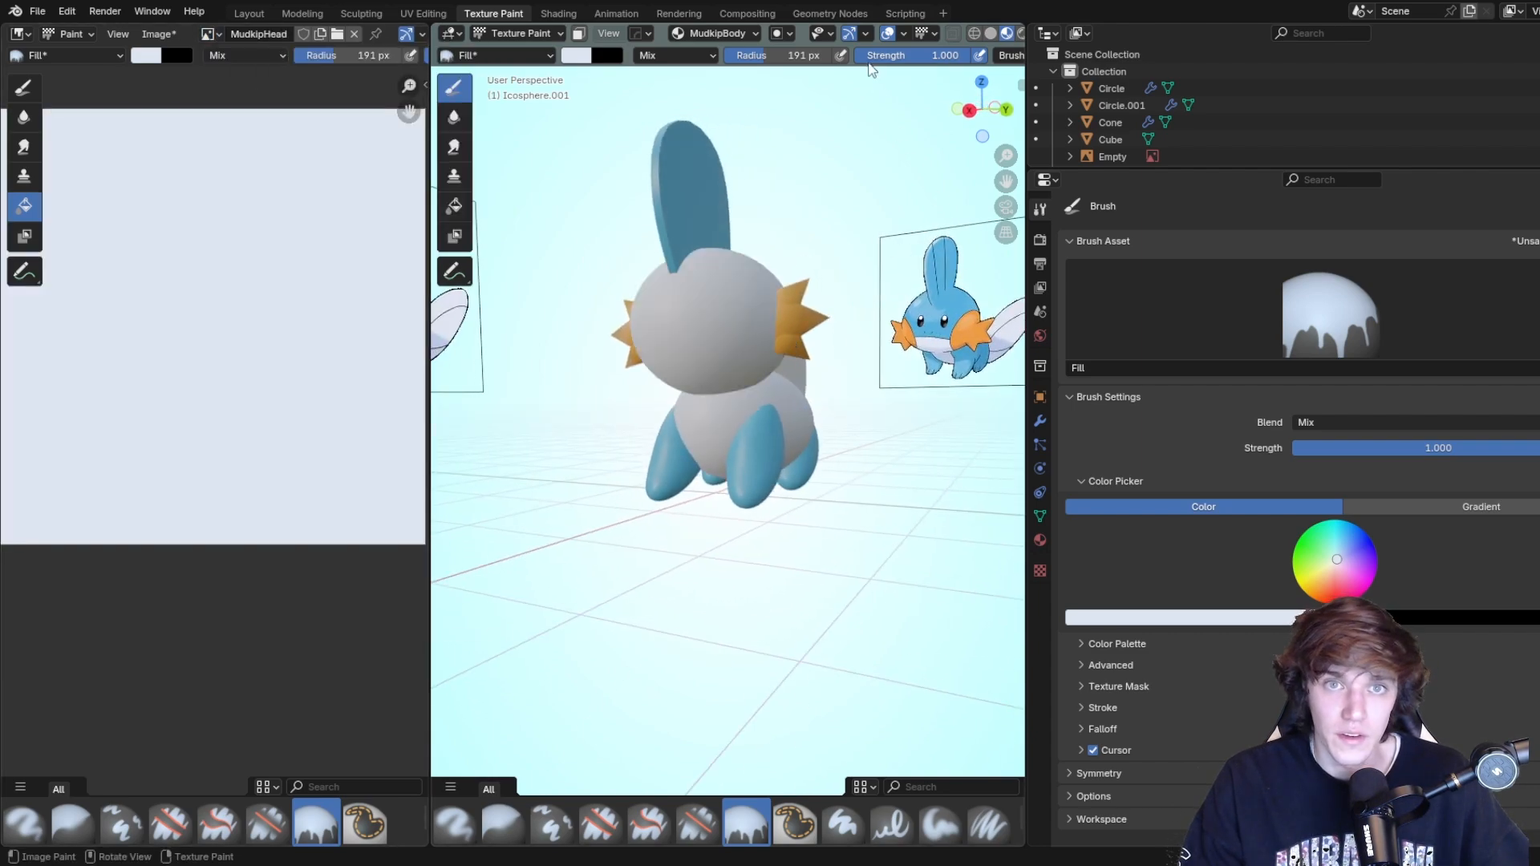
middle_click_drag(943, 337, 764, 318)
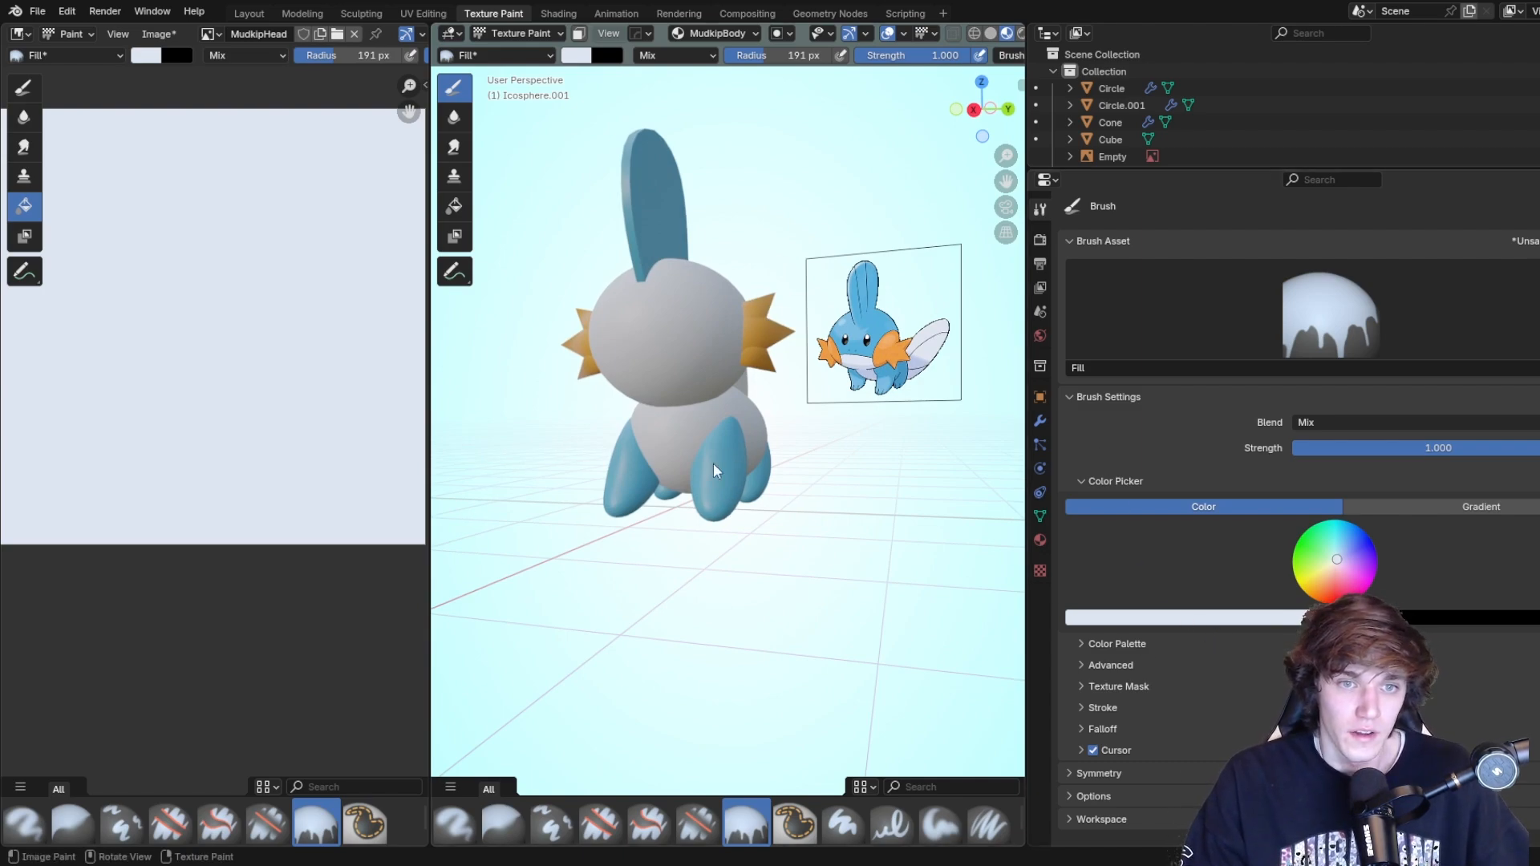
Return the 3D view to Object Mode and make Fill the active tool in the image editor.
left_click(26, 86)
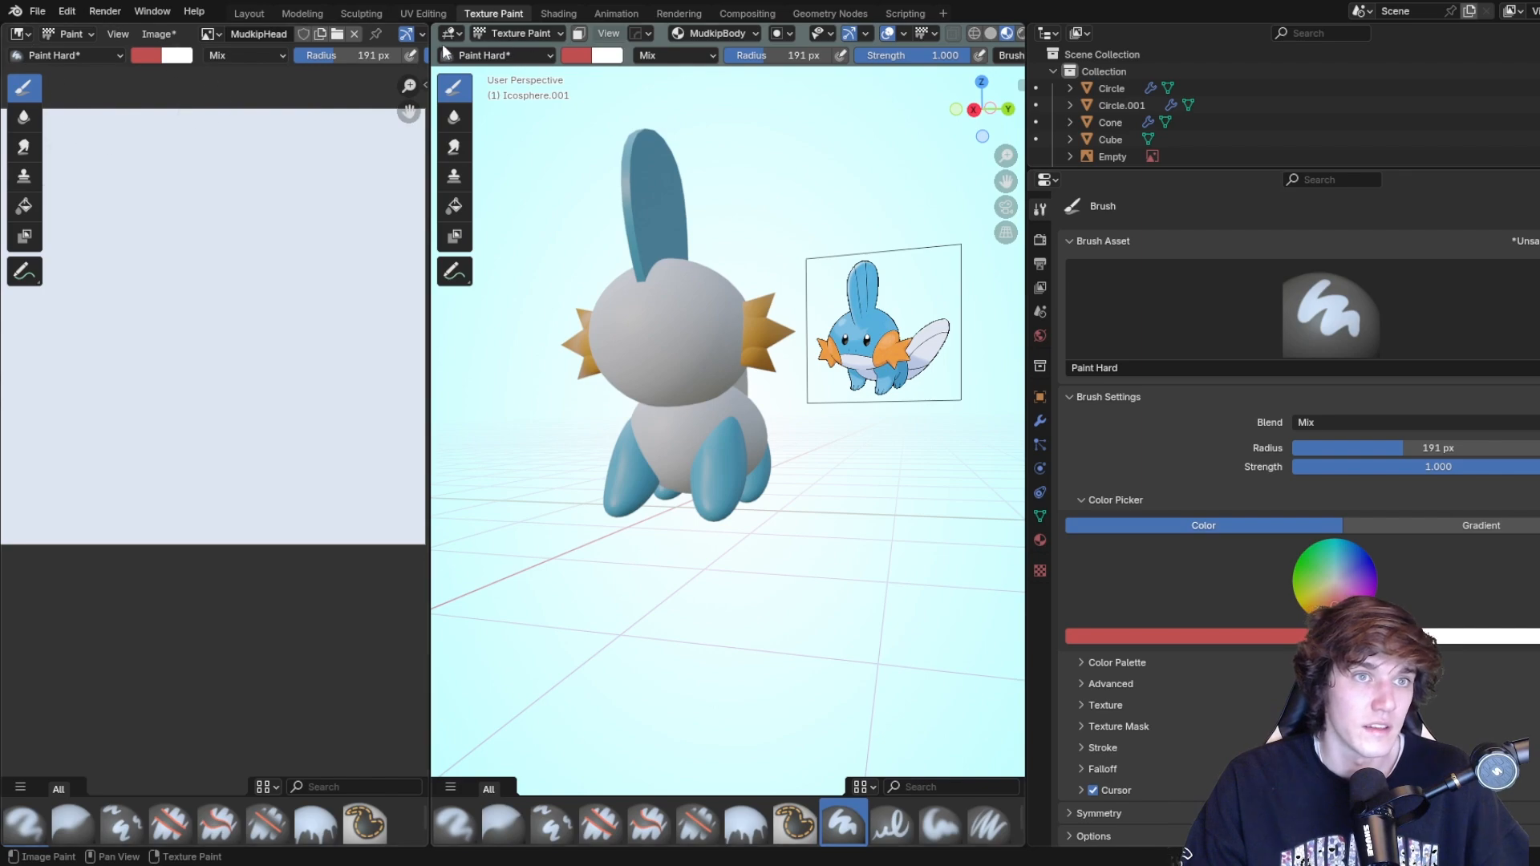
left_click(520, 33)
left_click(513, 47)
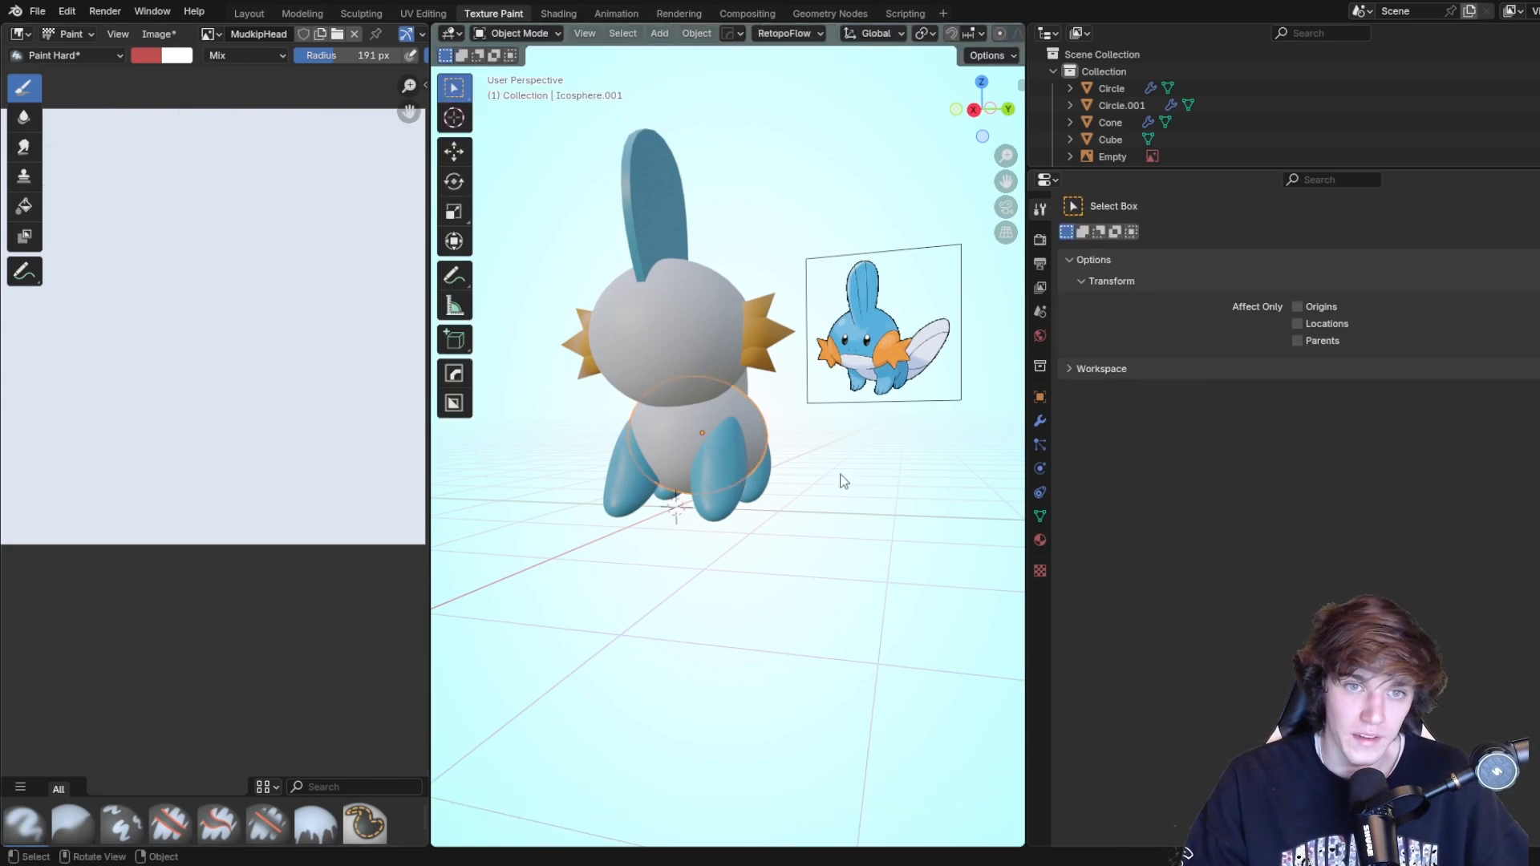
scroll(834, 497, "up", 3)
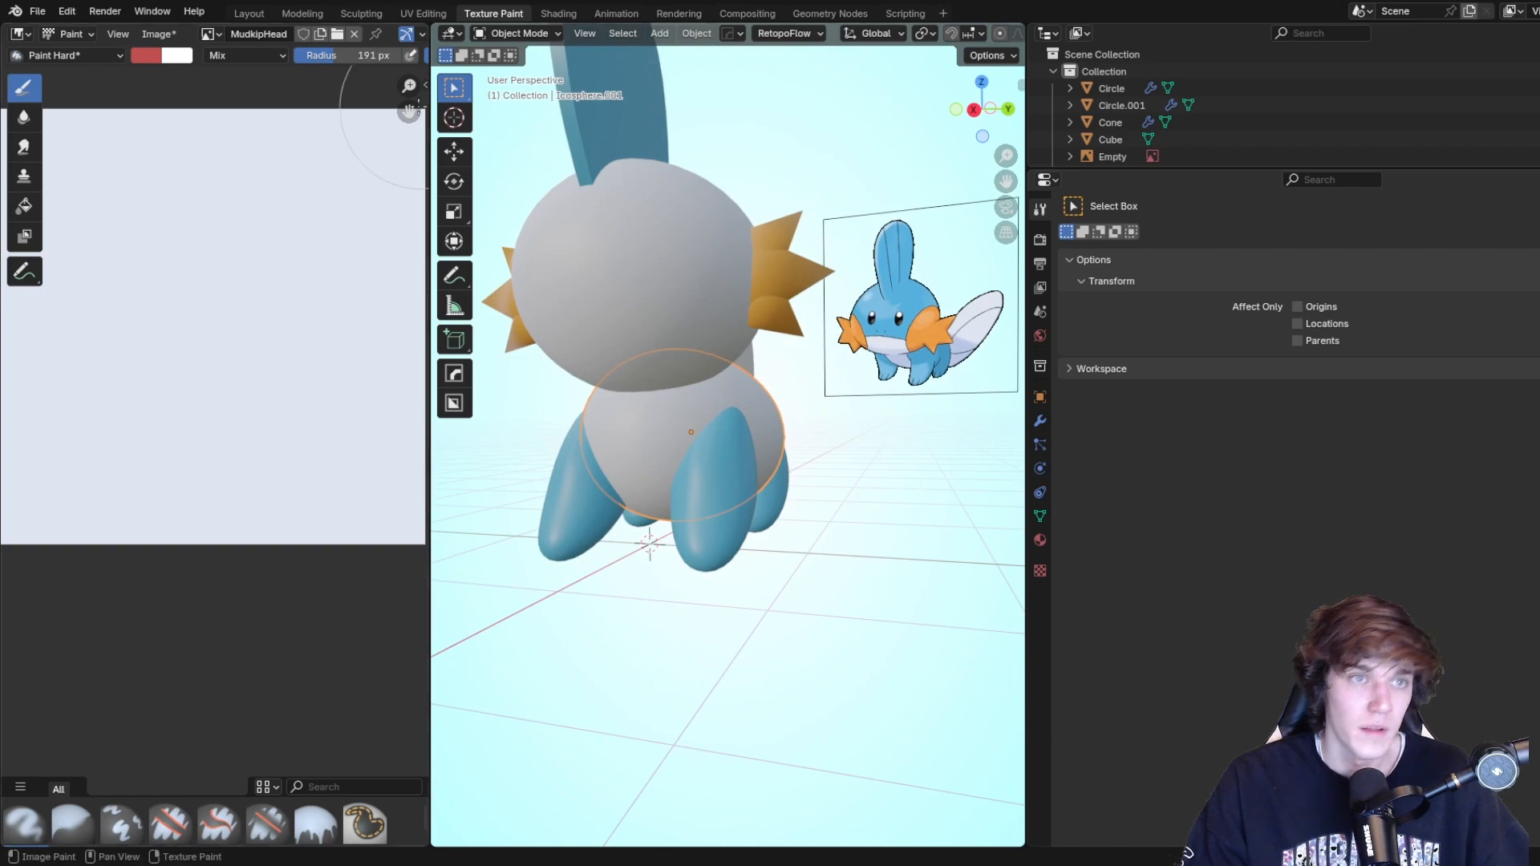
left_click(28, 205)
Try filling the MudkipHead image with a blue sampled from the rendered front legs, then undo the fill.
left_click(152, 58)
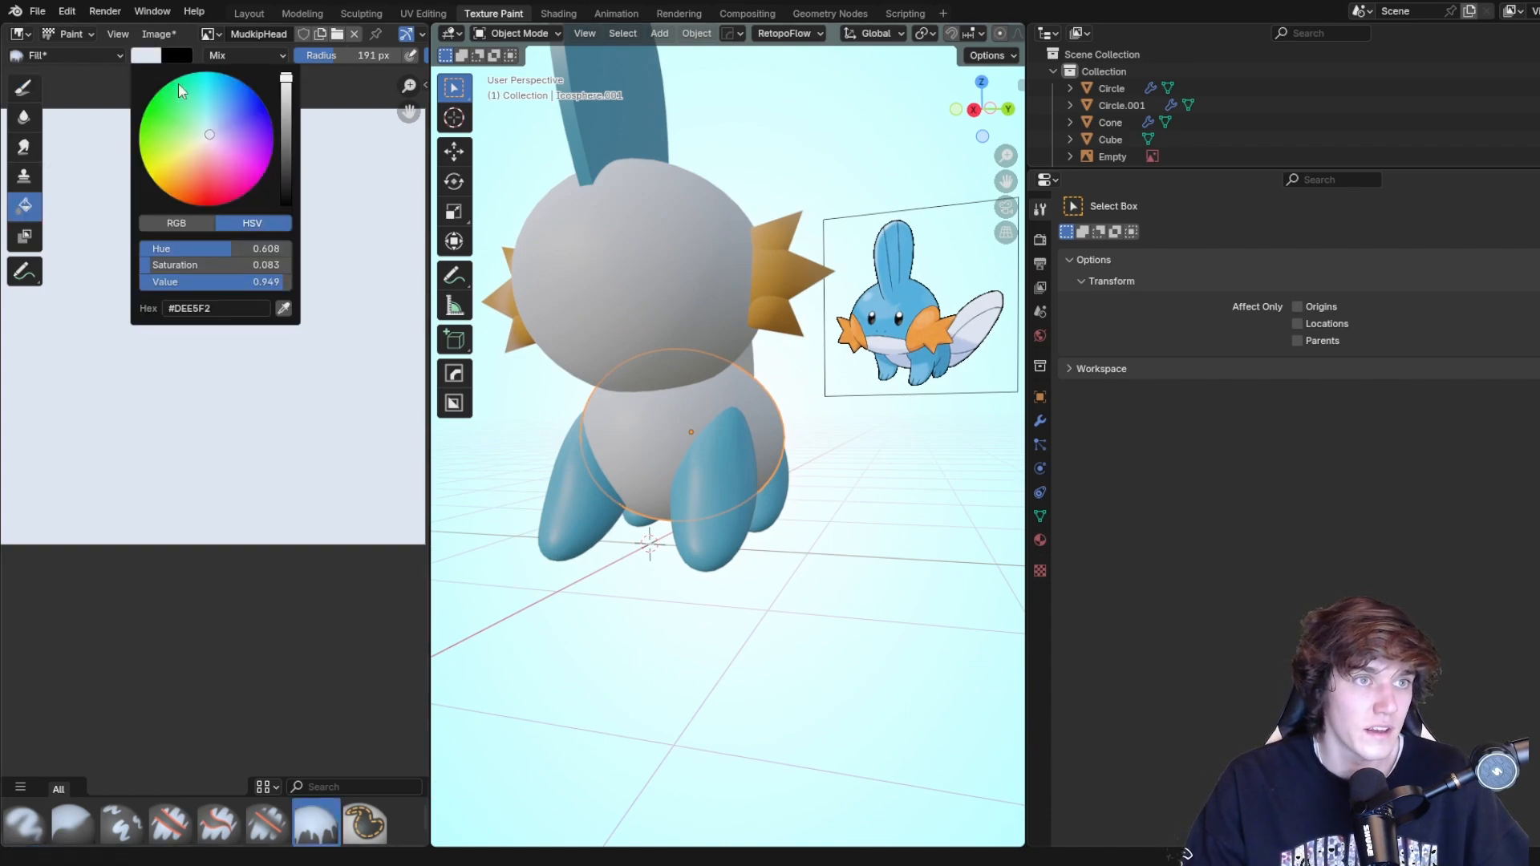
left_click(287, 307)
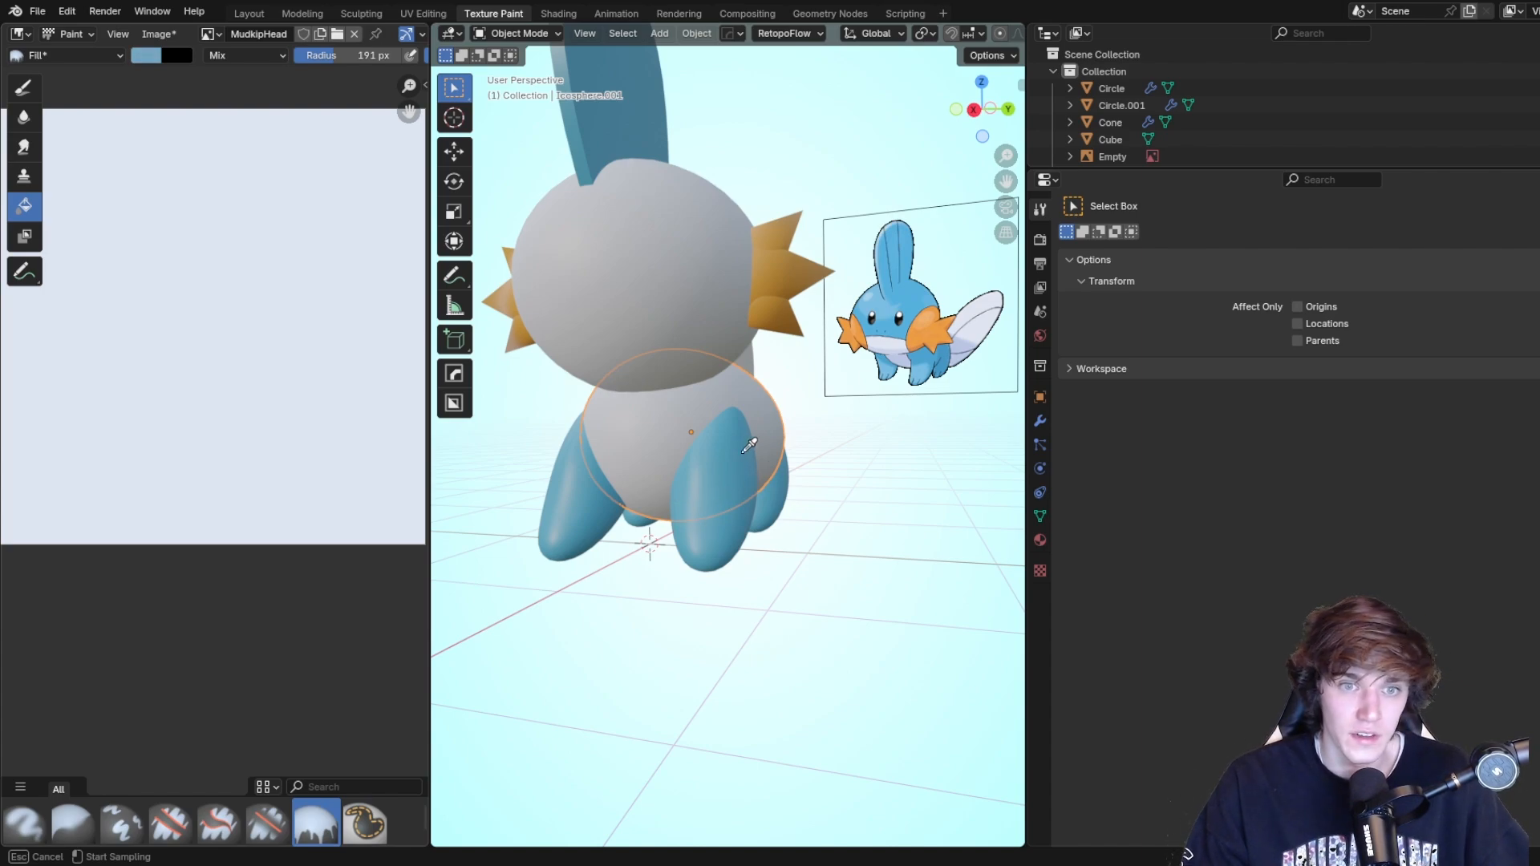
left_click(727, 483)
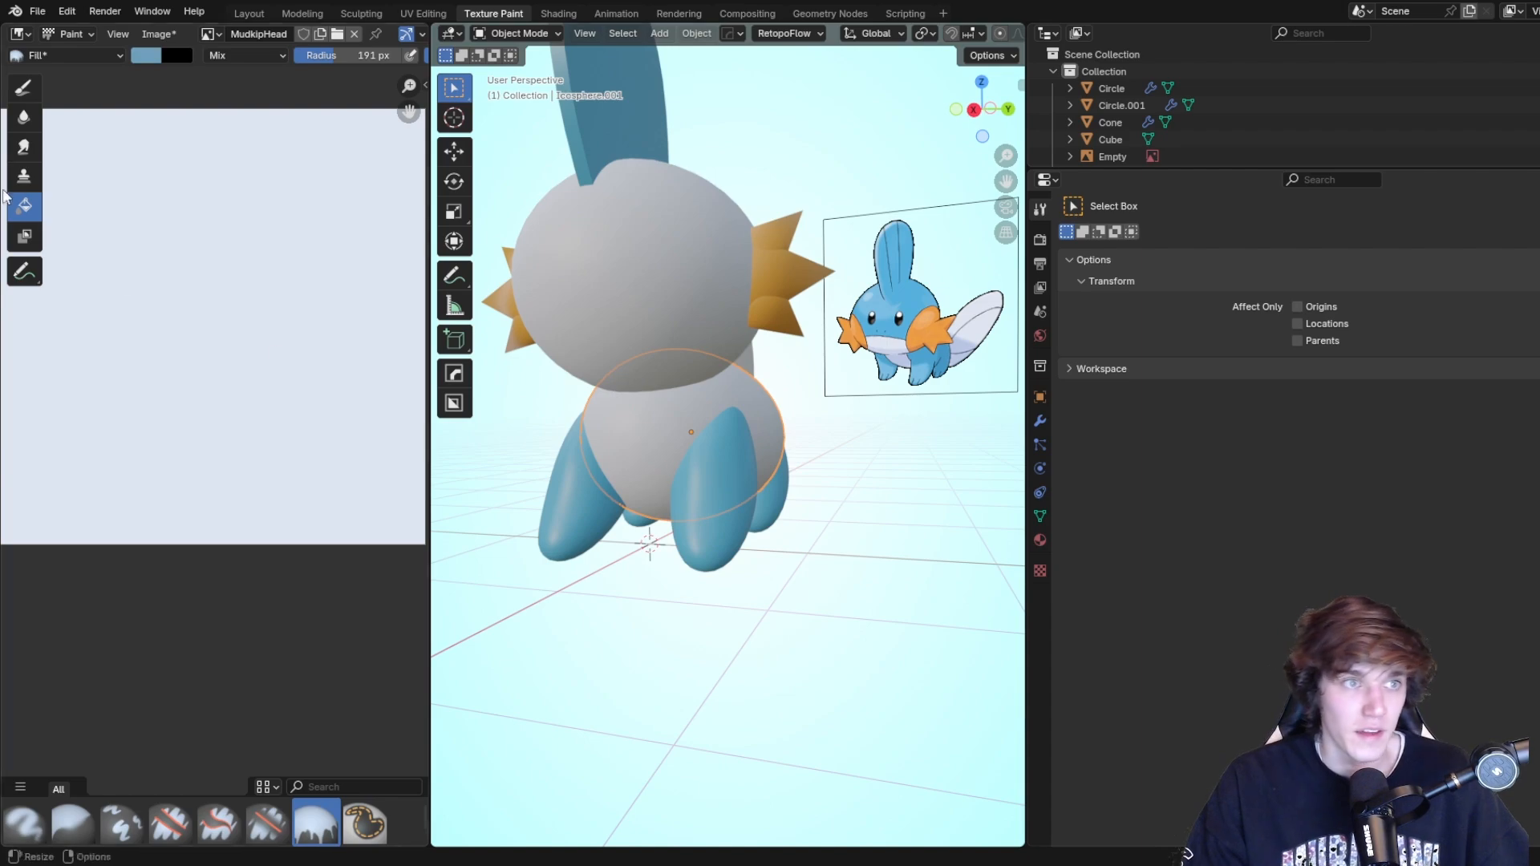
left_click(146, 60)
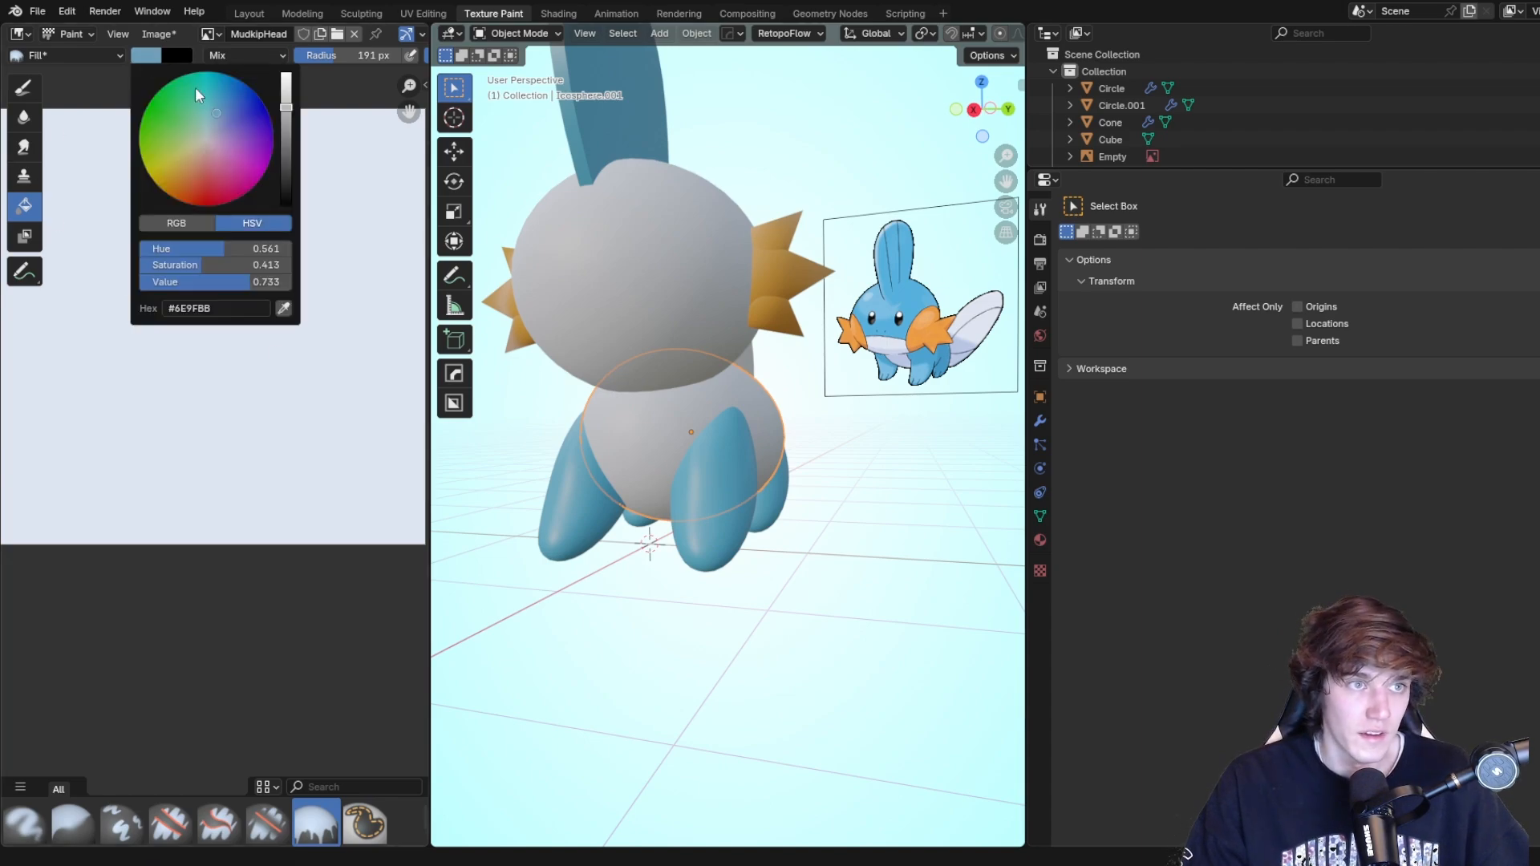
left_click(283, 309)
left_click(583, 481)
left_click(113, 313)
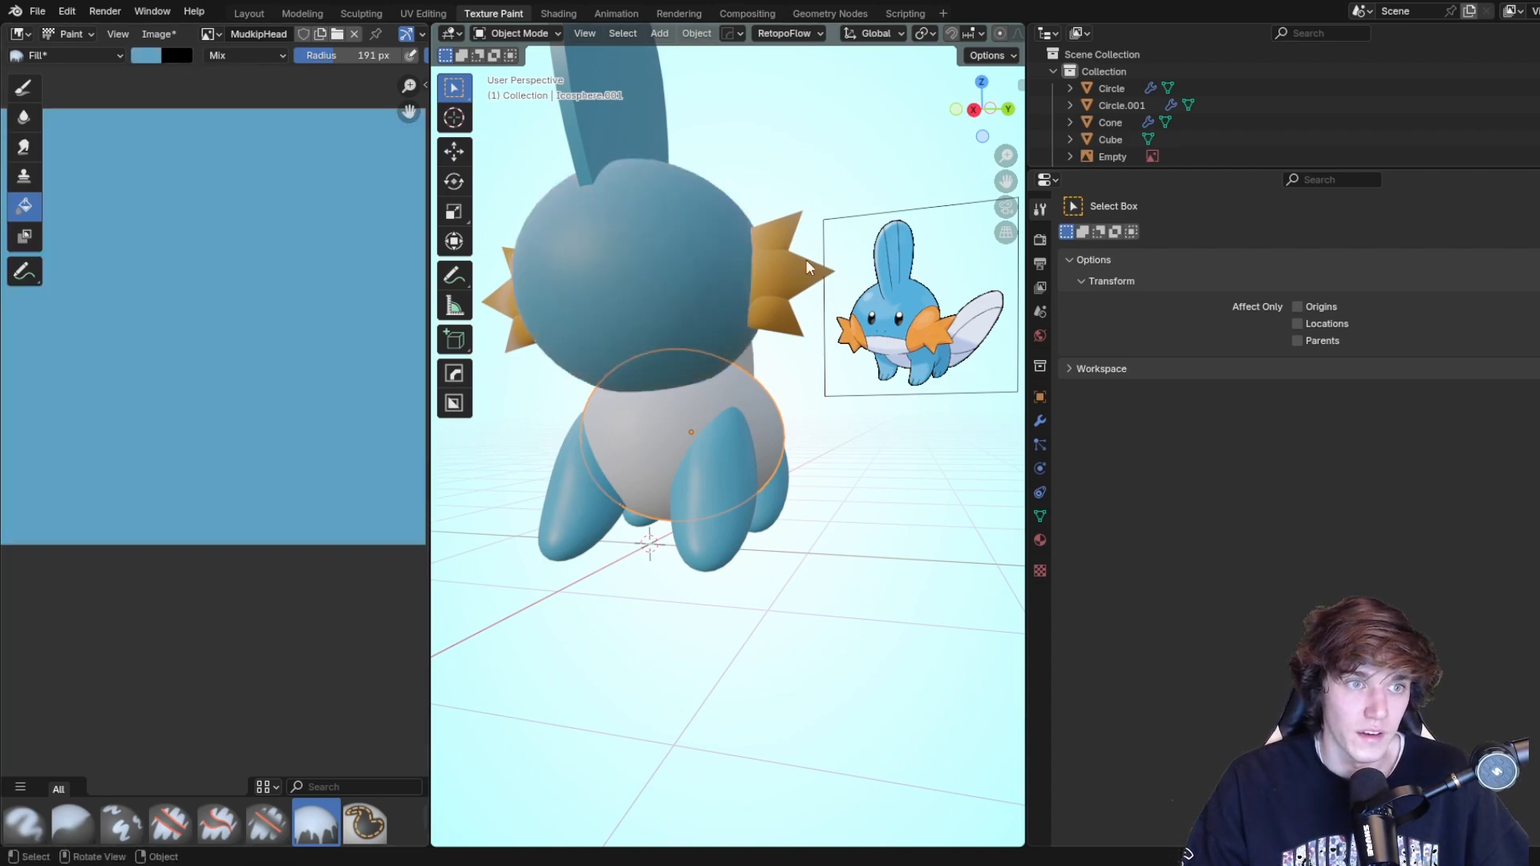
middle_click_drag(858, 431, 767, 577)
key("ctrl+z")
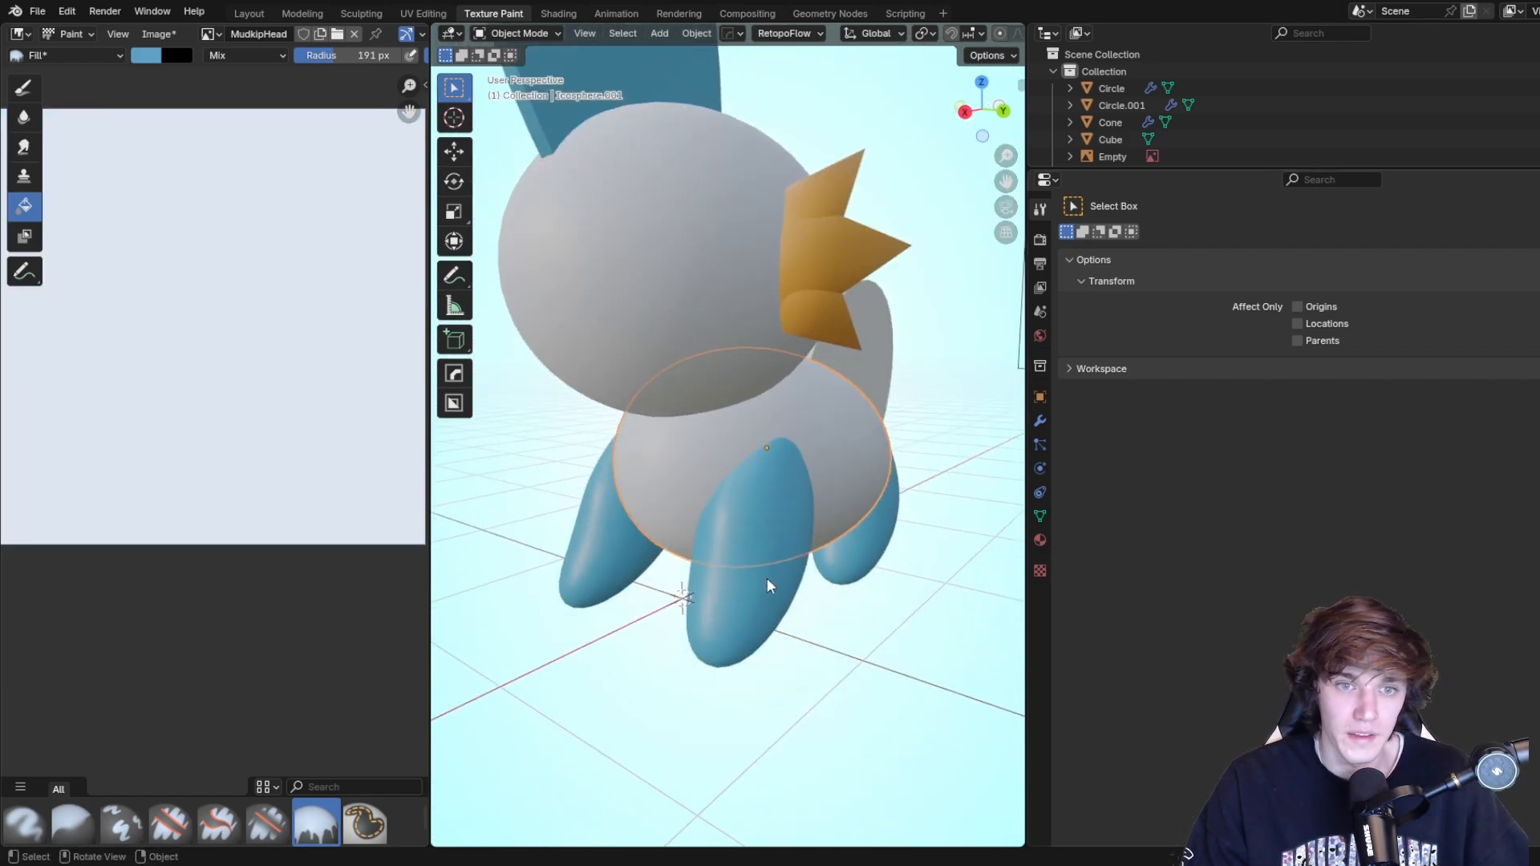
Sample the base color of the front legs' material and fill the MudkipHead image with that blue.
left_click(767, 589)
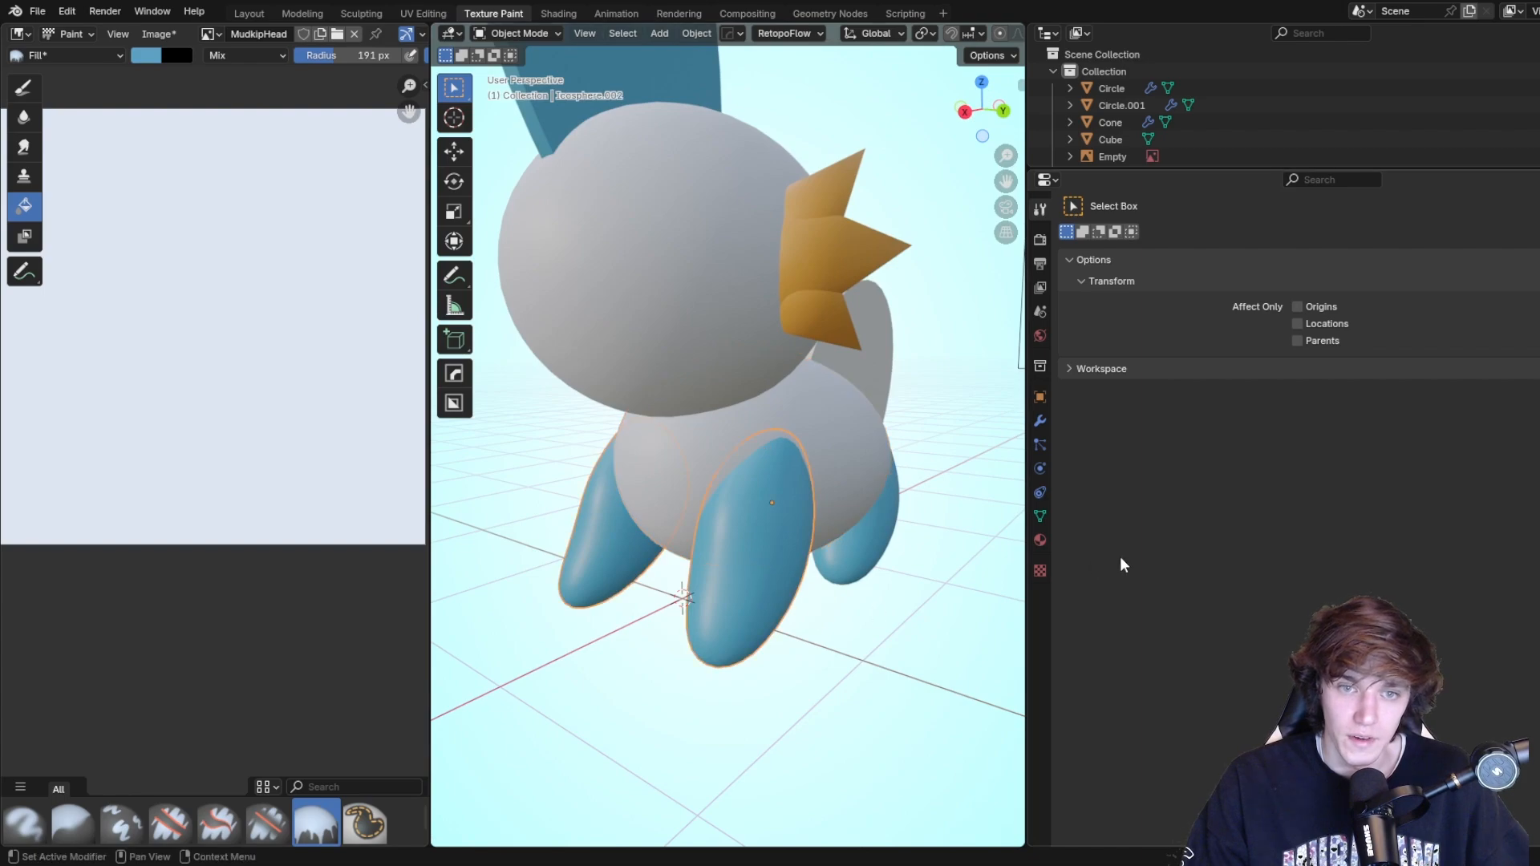
left_click(1039, 540)
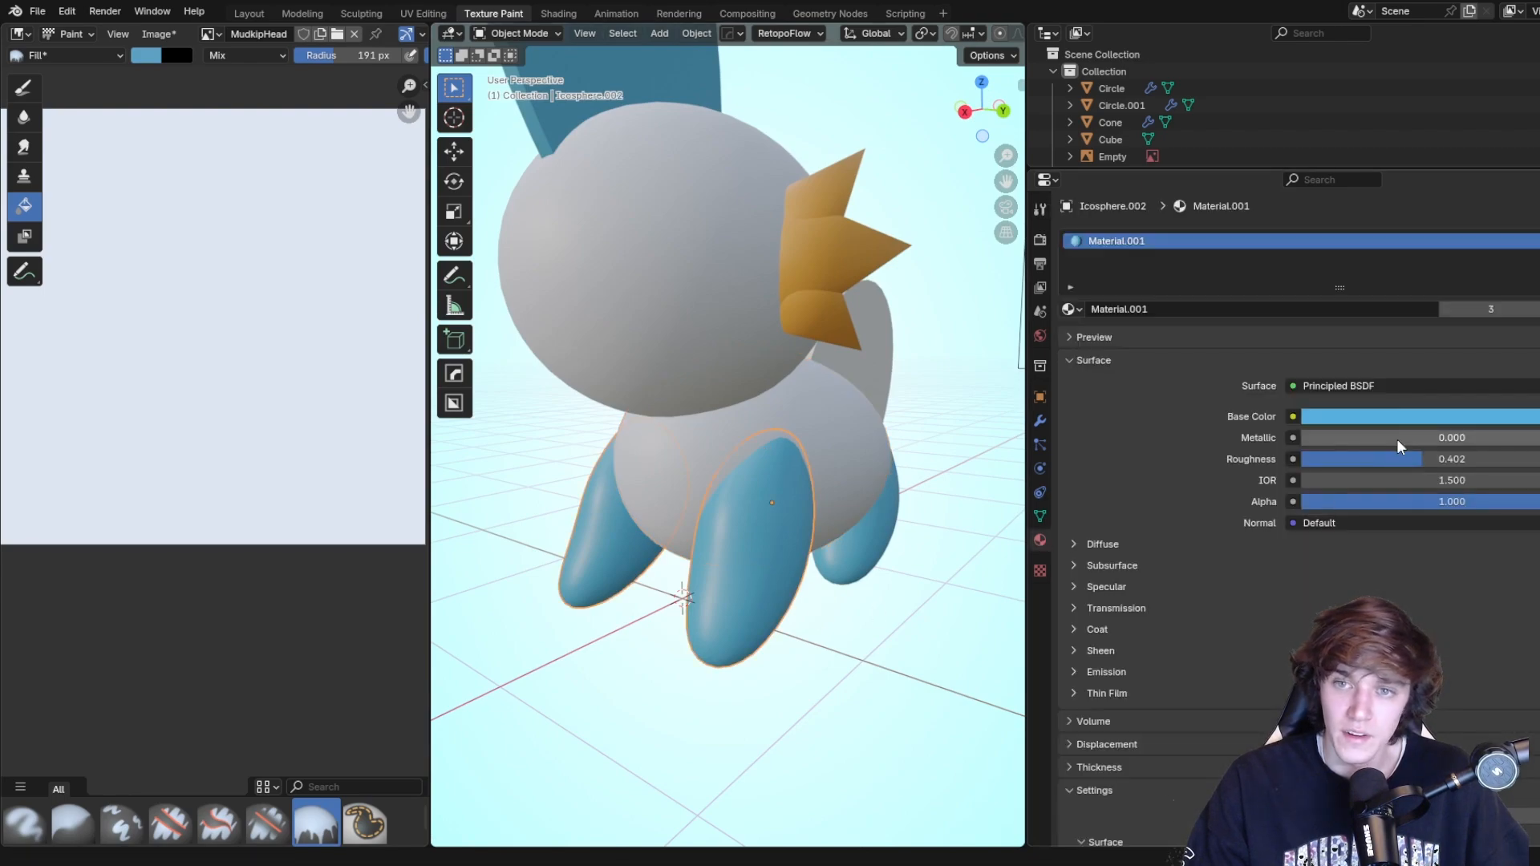
left_click(144, 56)
left_click(283, 308)
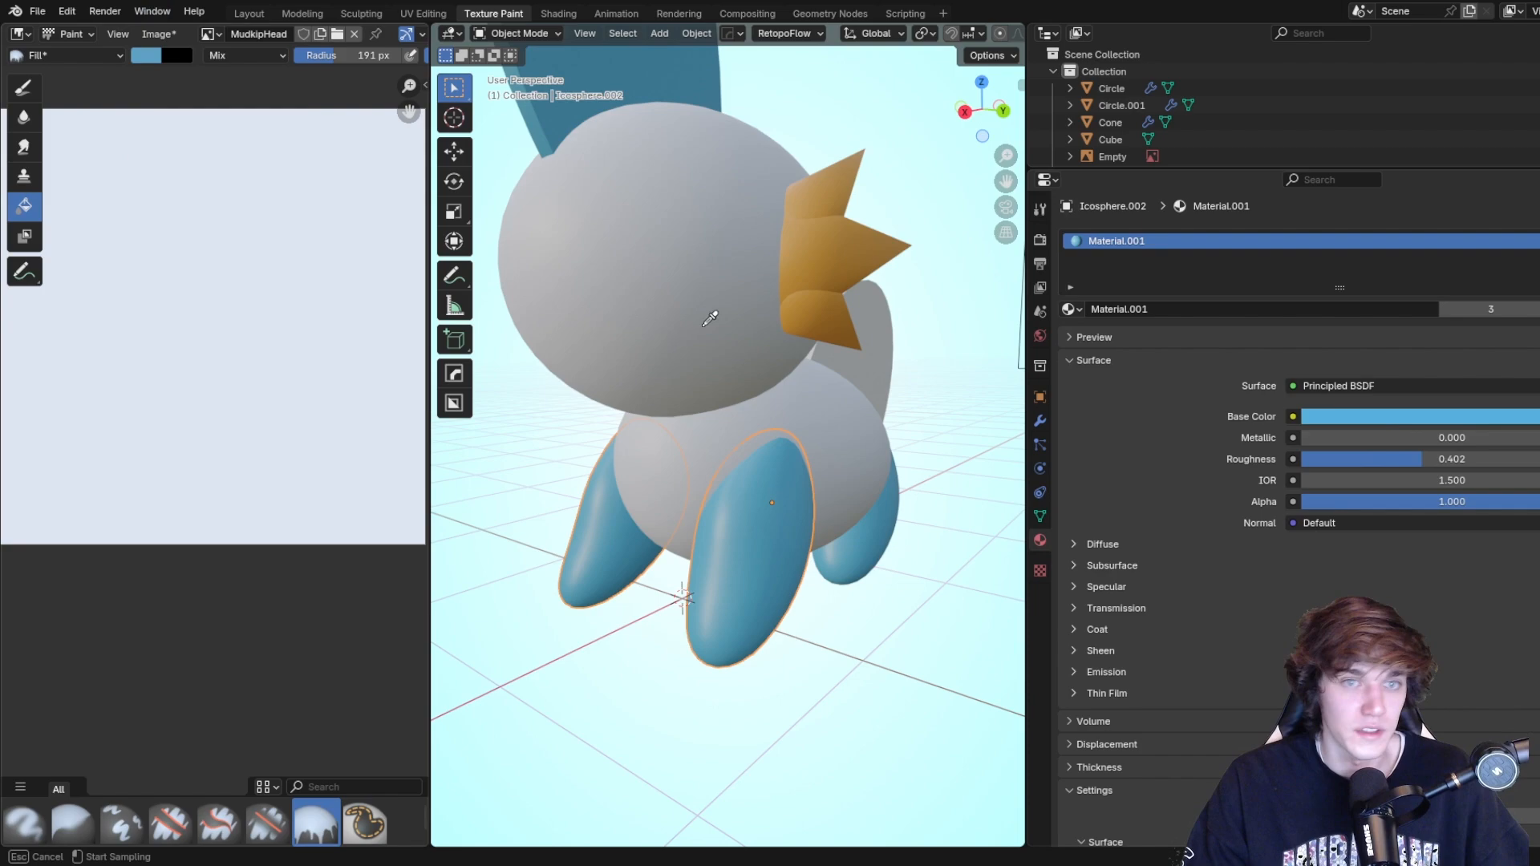
left_click(1402, 410)
left_click(257, 332)
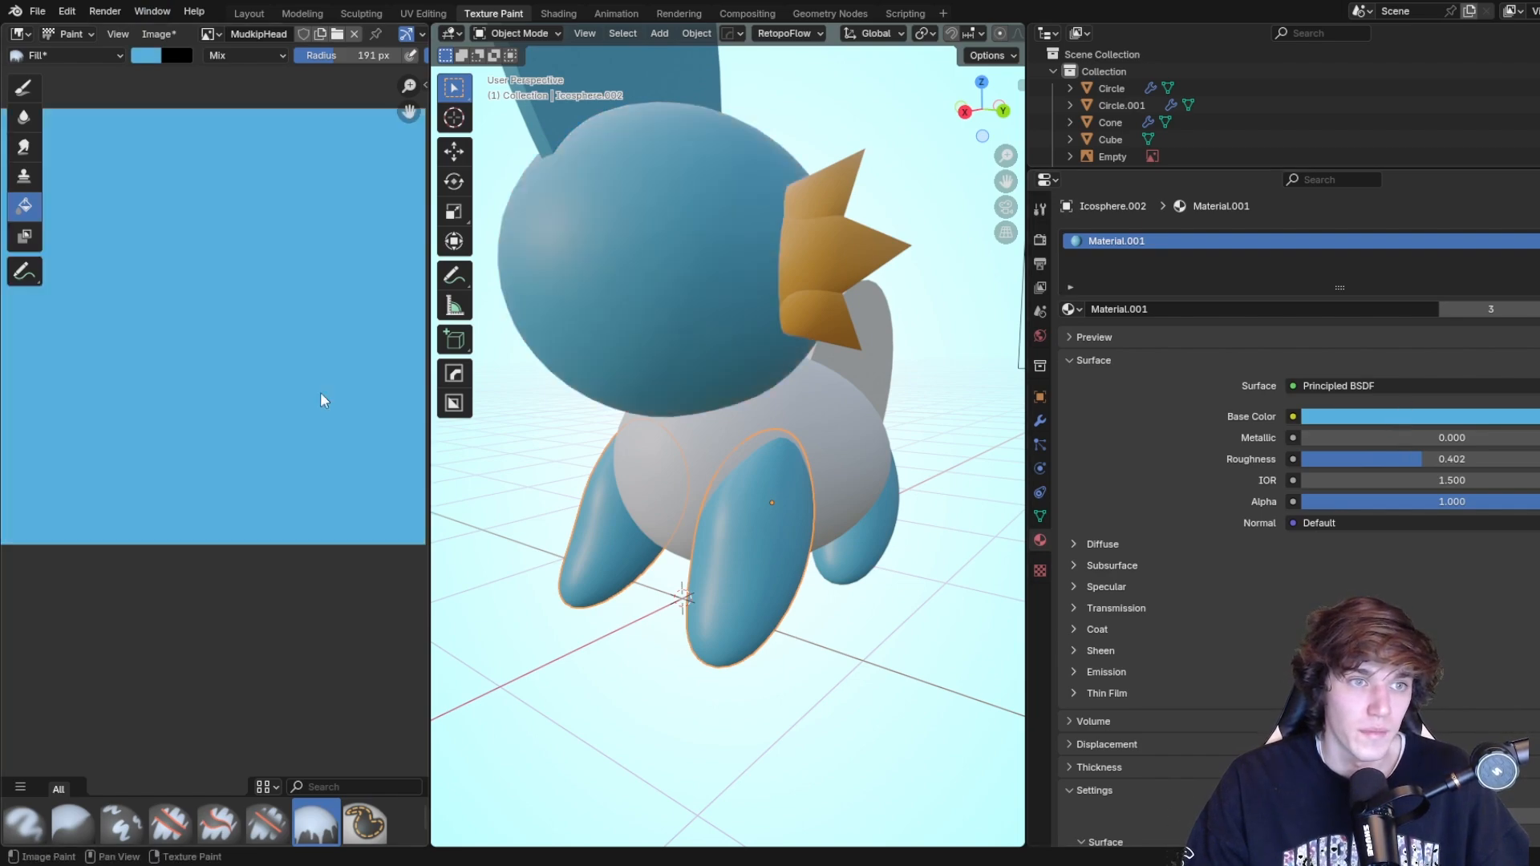
middle_click_drag(517, 273, 616, 321)
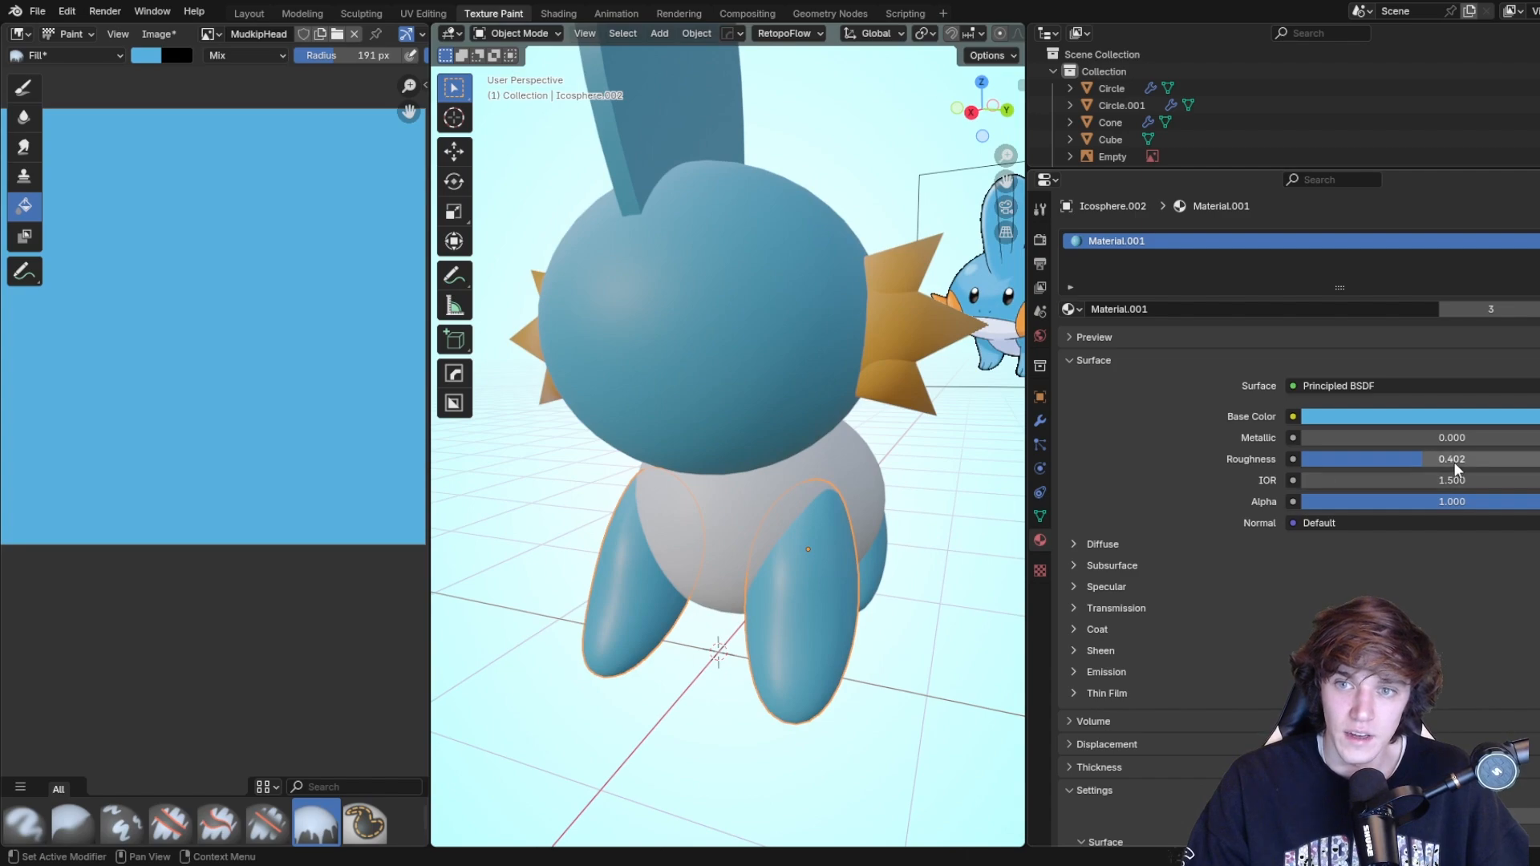
Set the head material's roughness to 0.402 to match the legs.
left_click(514, 34)
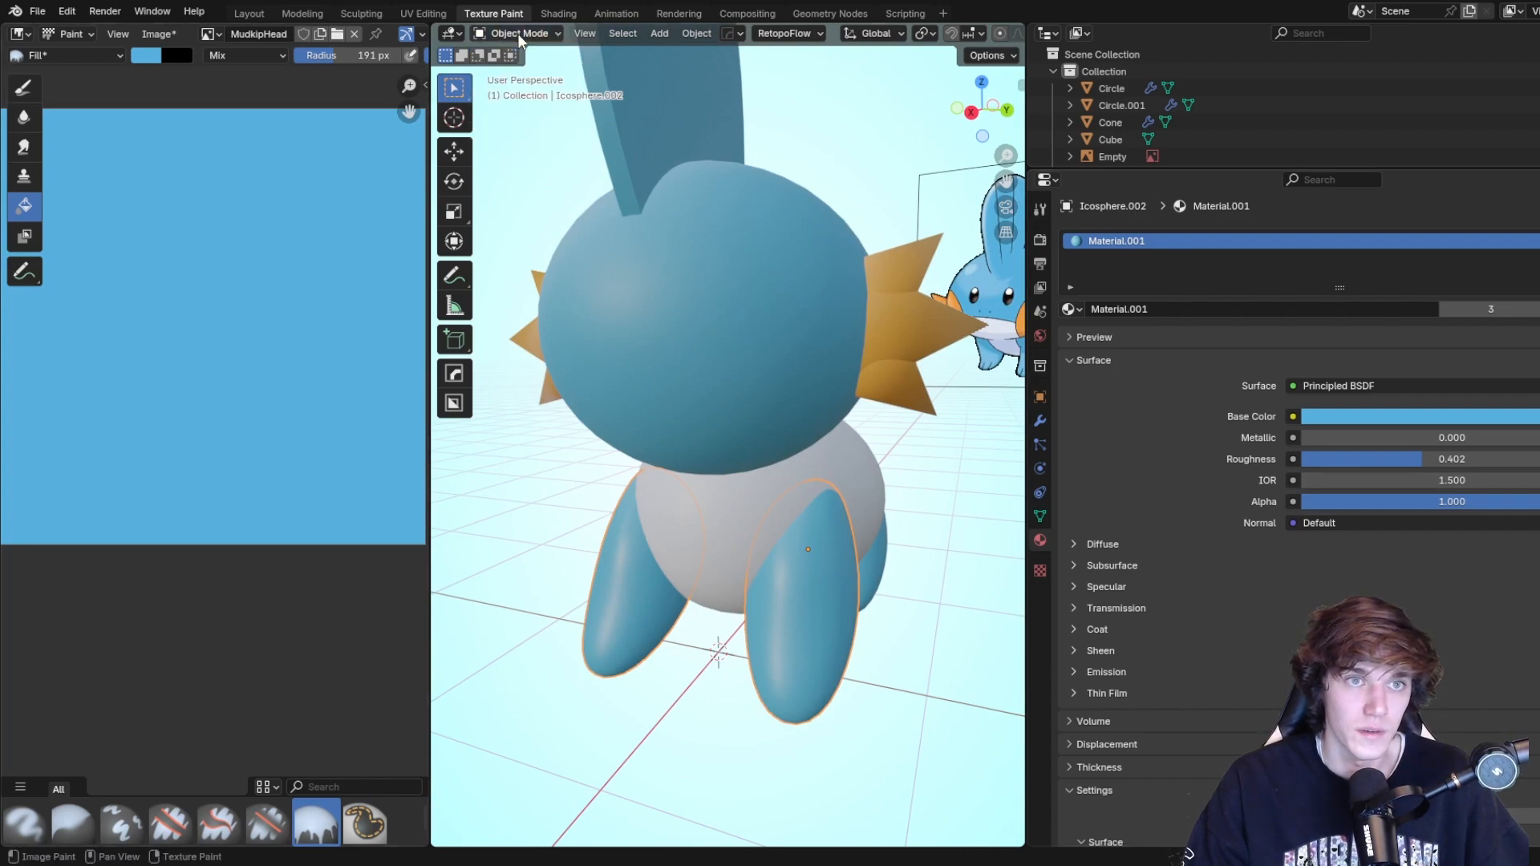
left_click(734, 345)
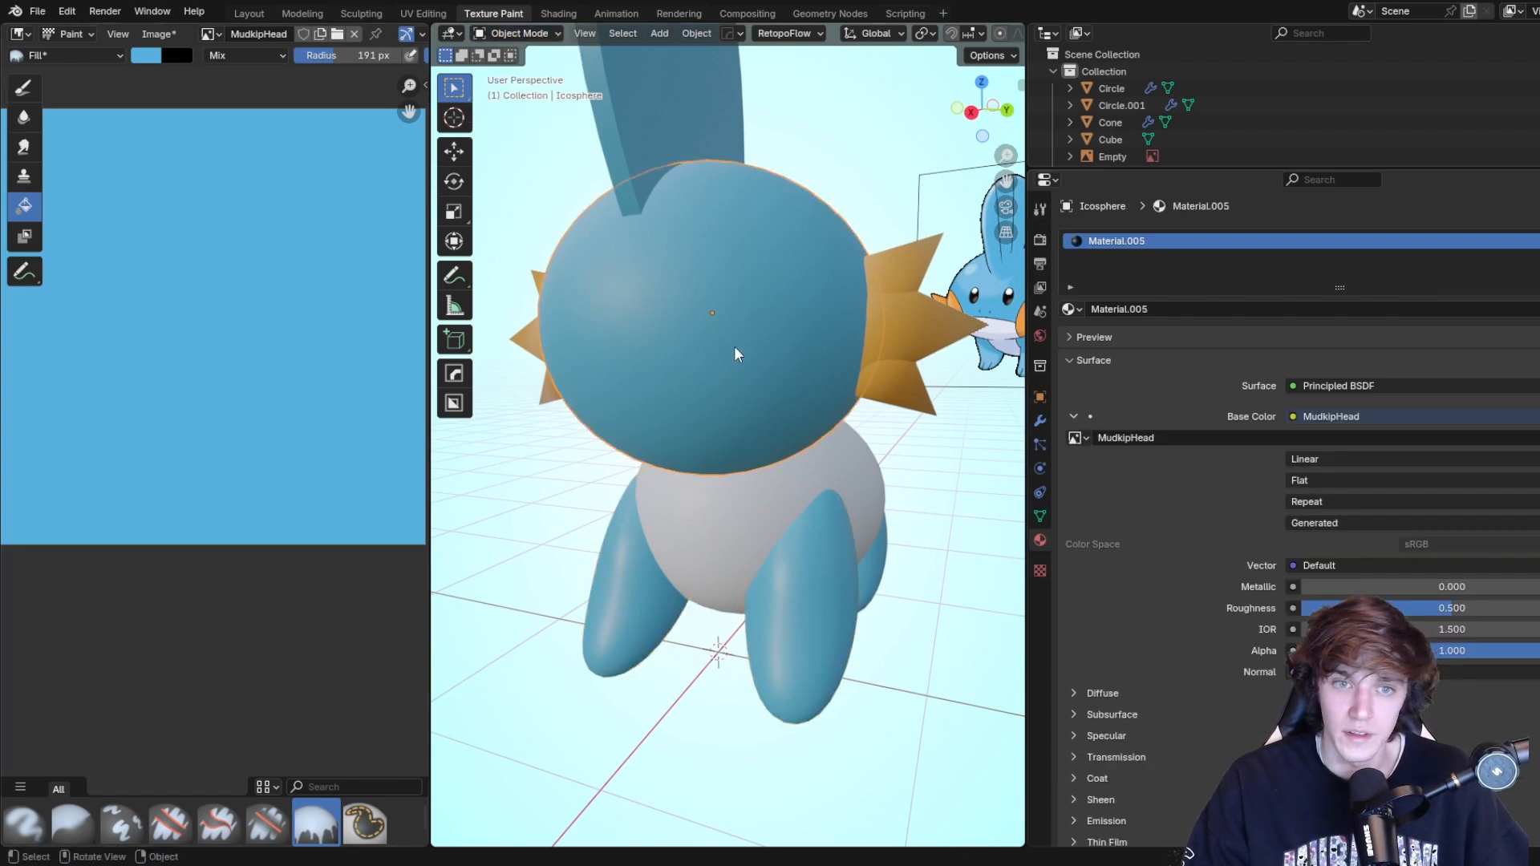
double_click(1461, 609)
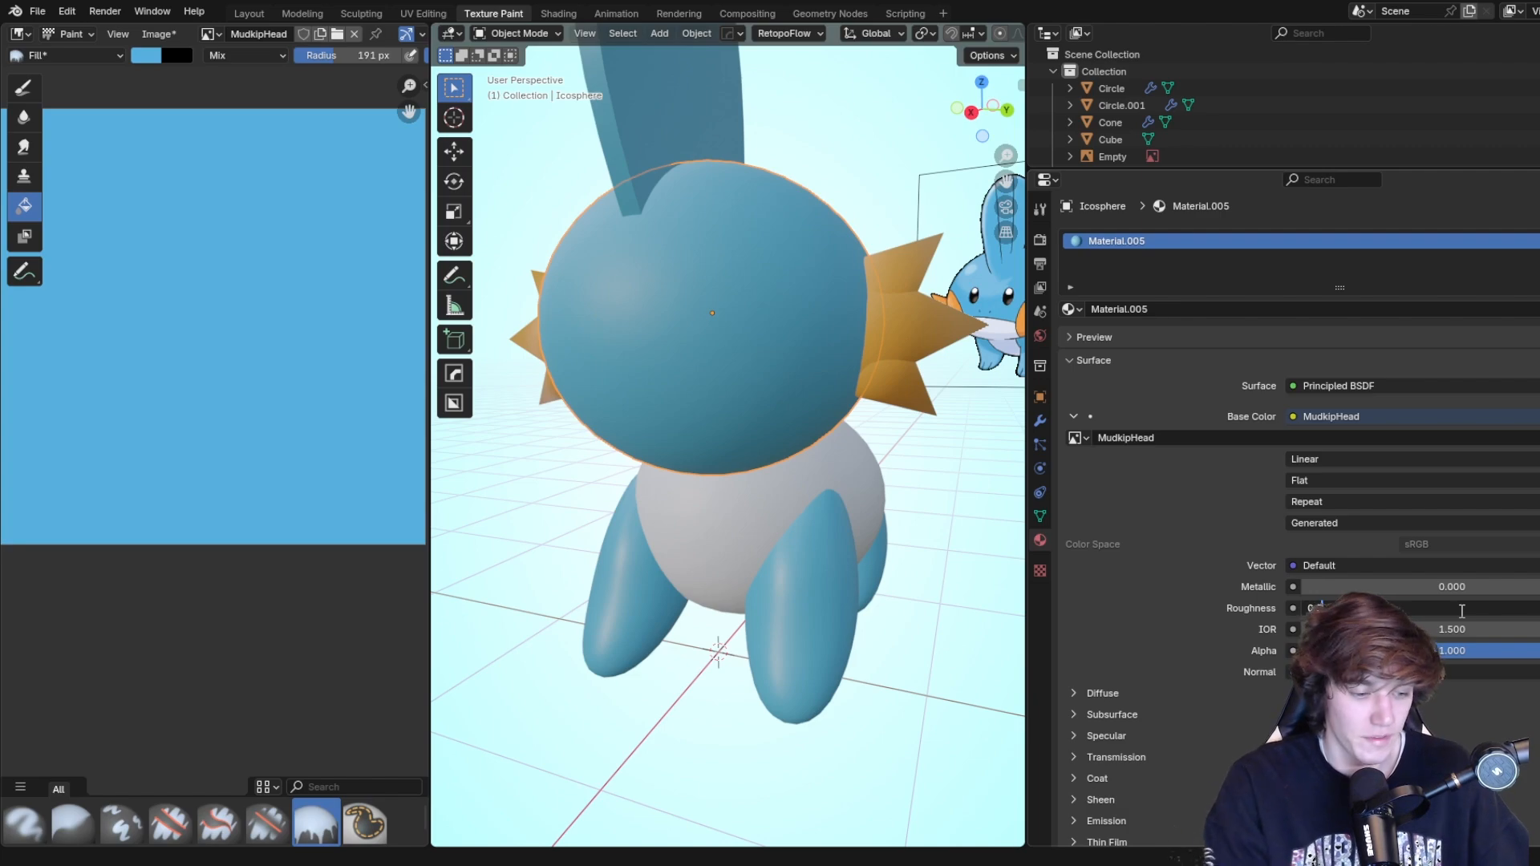
key("Return")
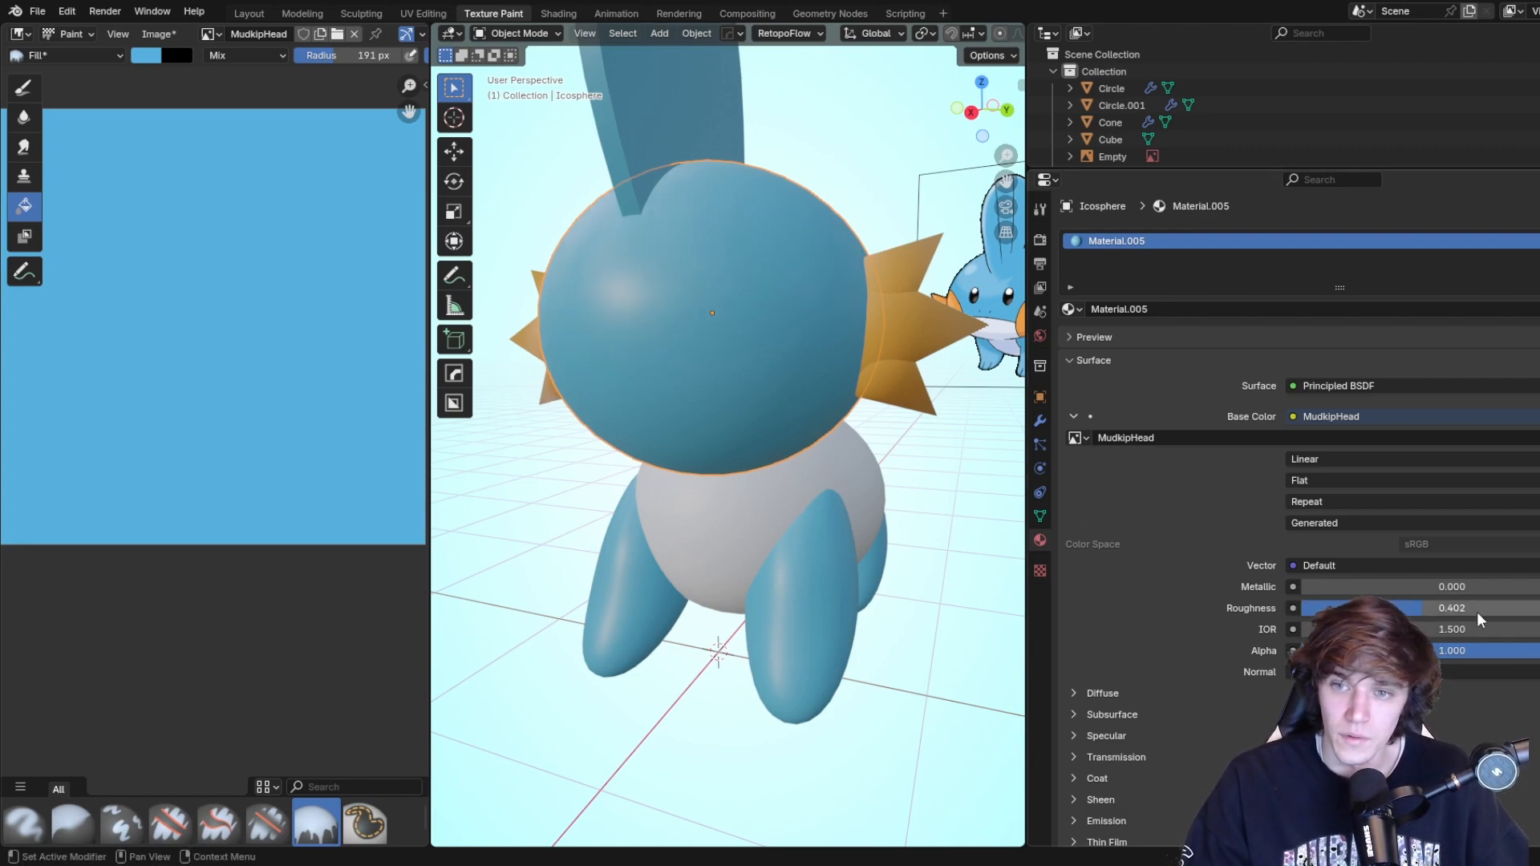
Set the body material's roughness to 0.402, the same as the legs.
left_click(835, 570)
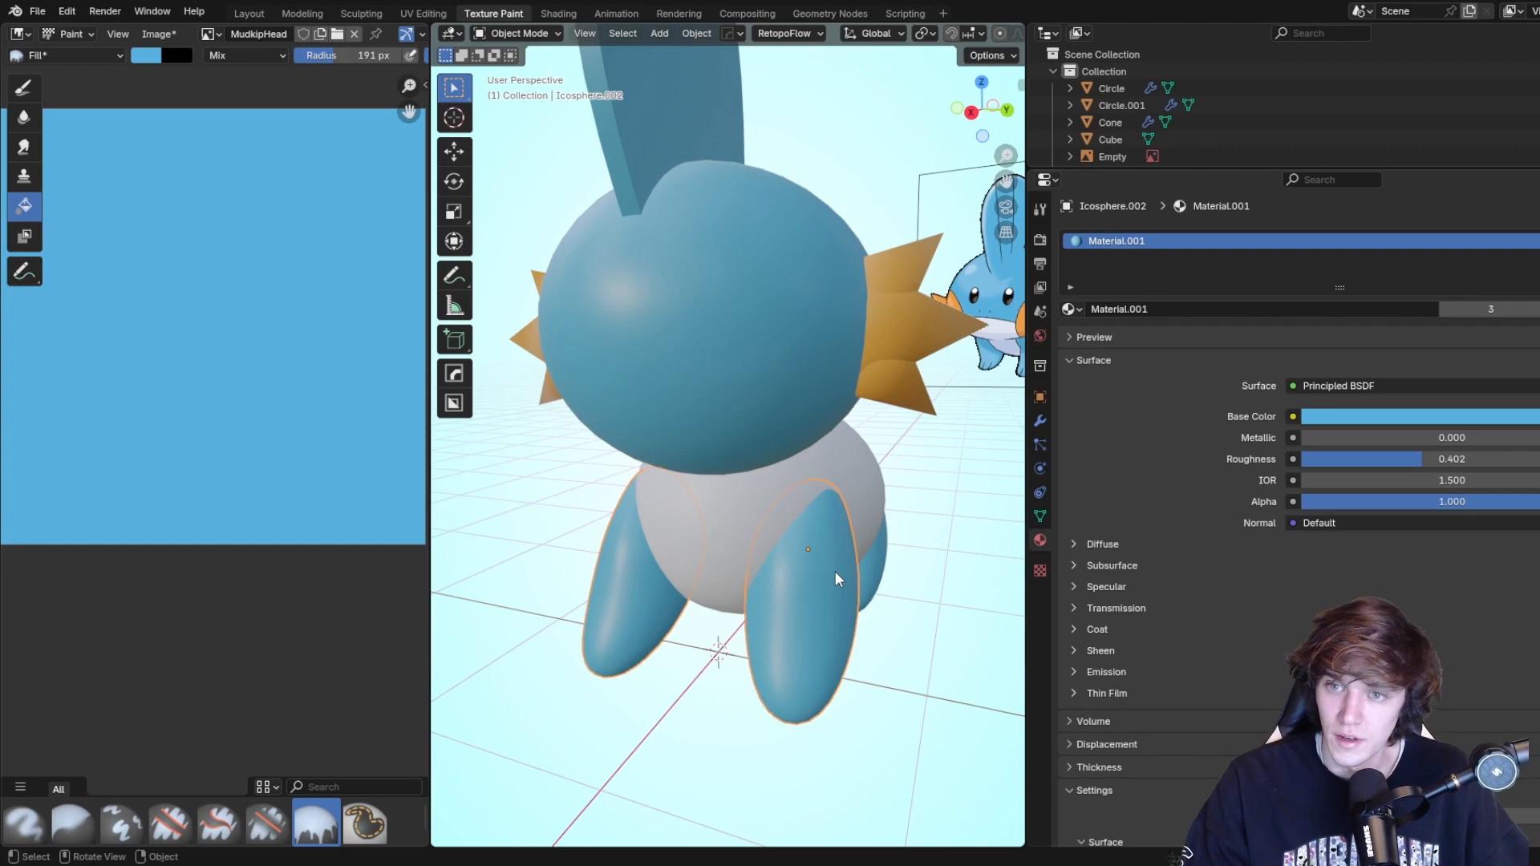
left_click(744, 518)
left_click(1390, 607)
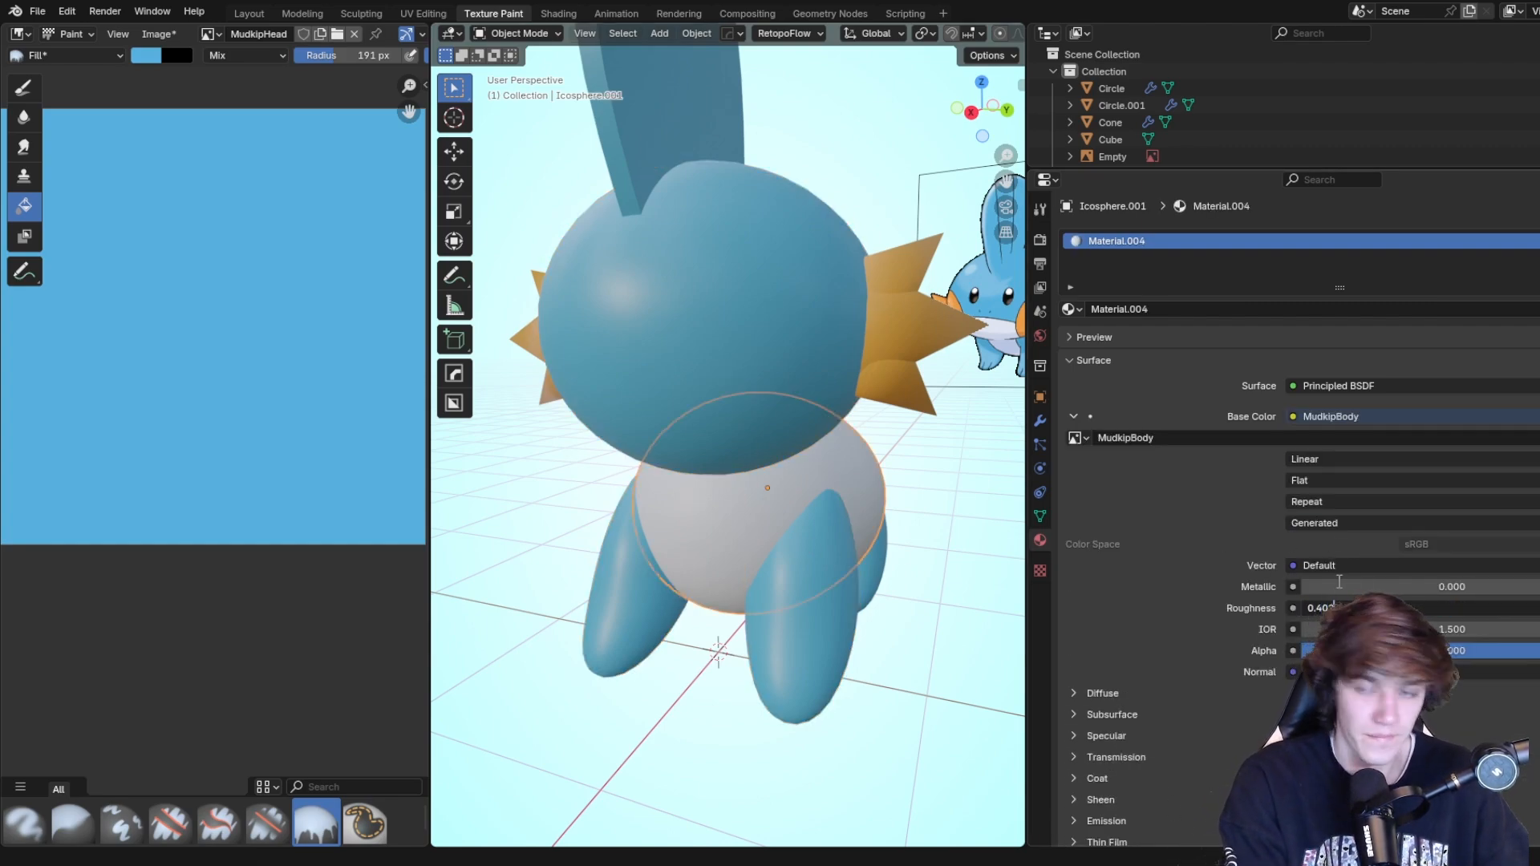
type("0.402")
key("Return")
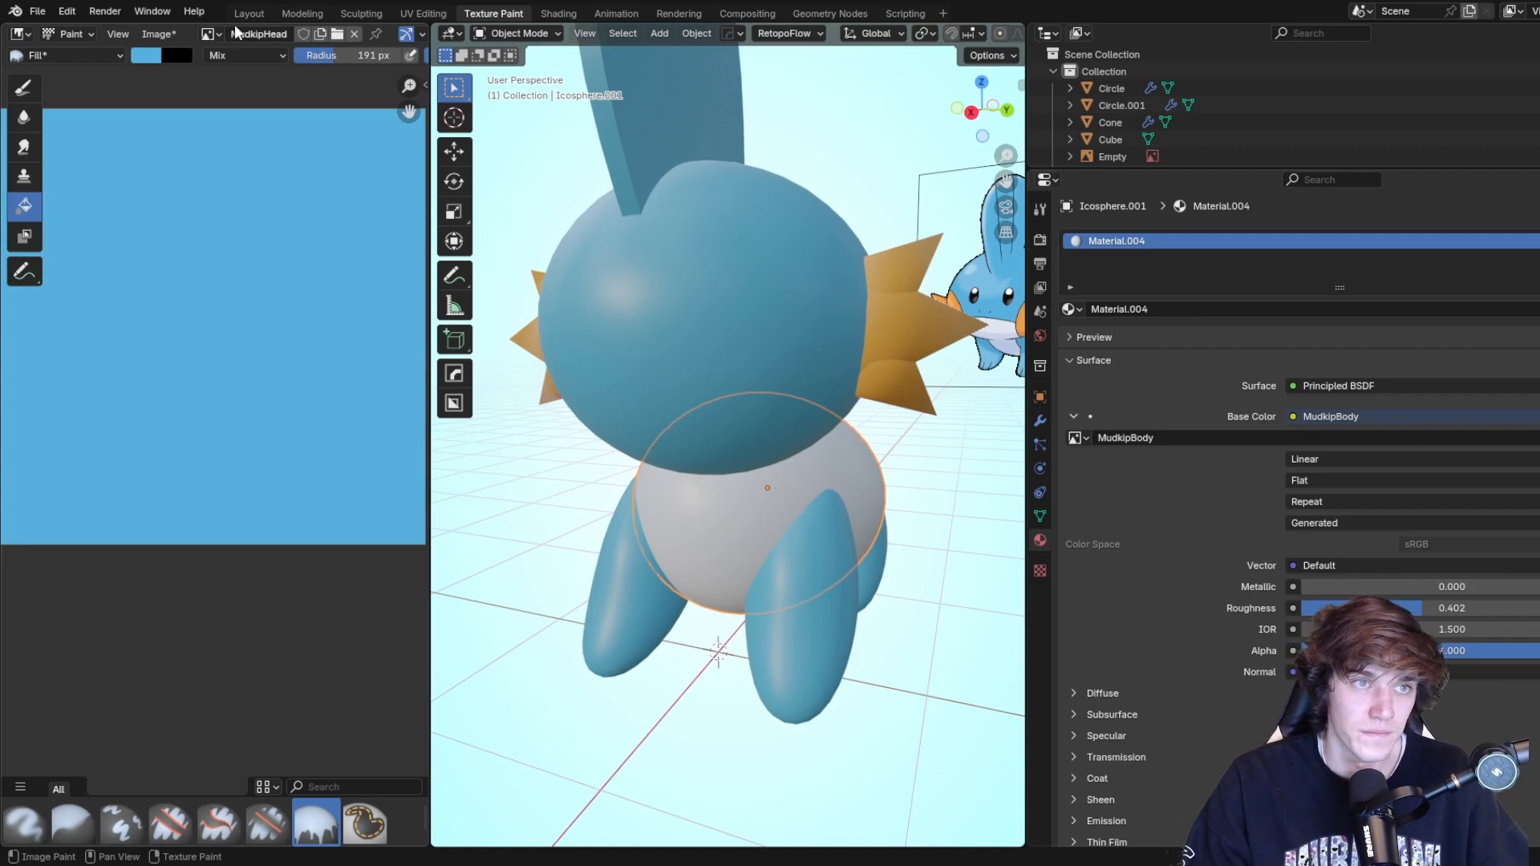
Switch the selected body to Texture Paint mode so its MudkipBody image can be painted.
left_click(518, 32)
left_click(523, 146)
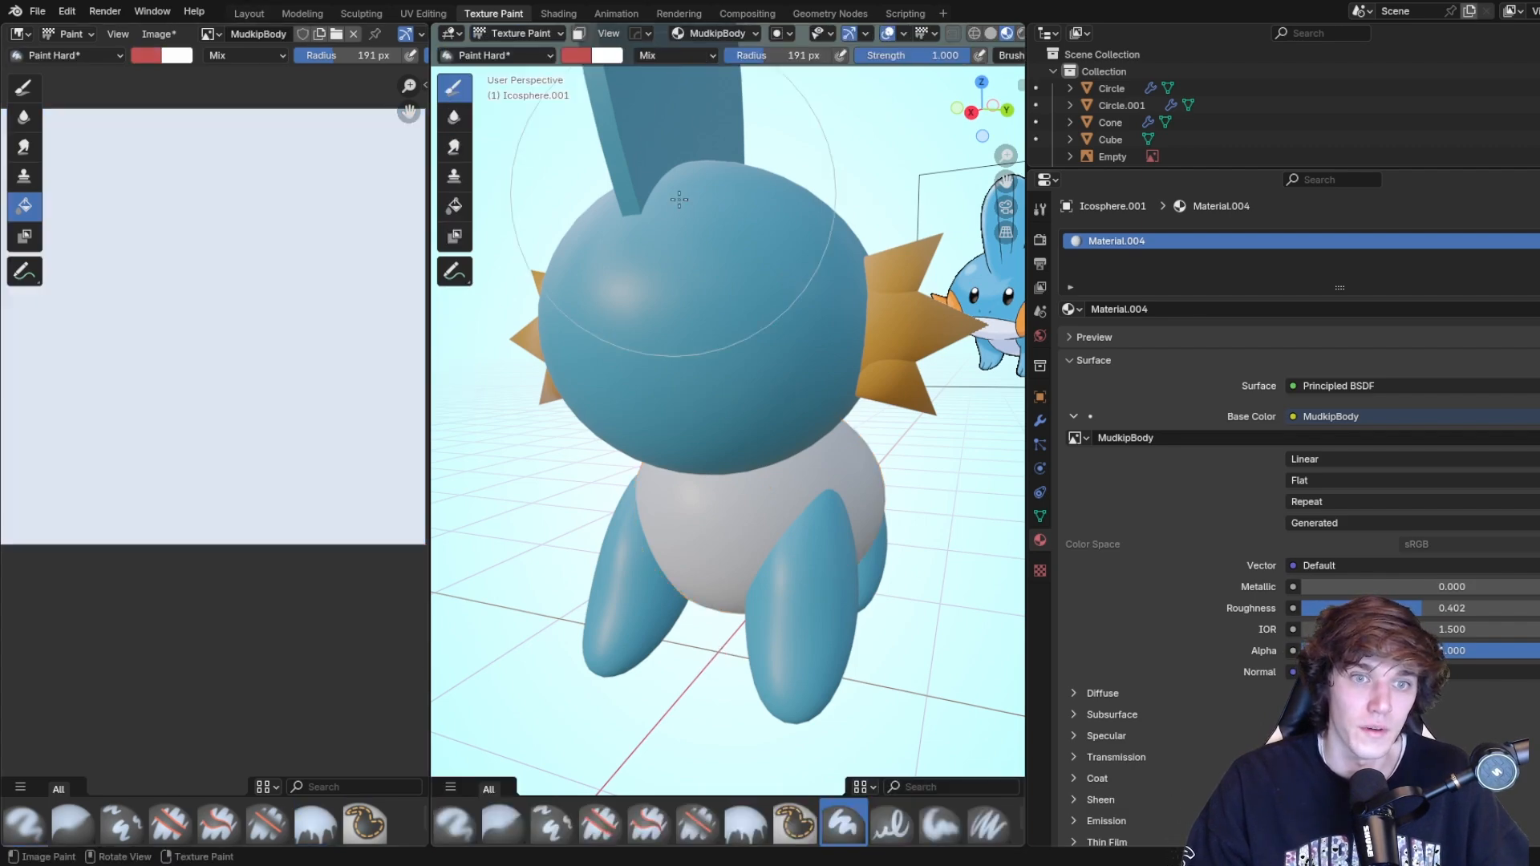
Fill the whole MudkipBody image with the blue fill color.
left_click(35, 211)
left_click(248, 297)
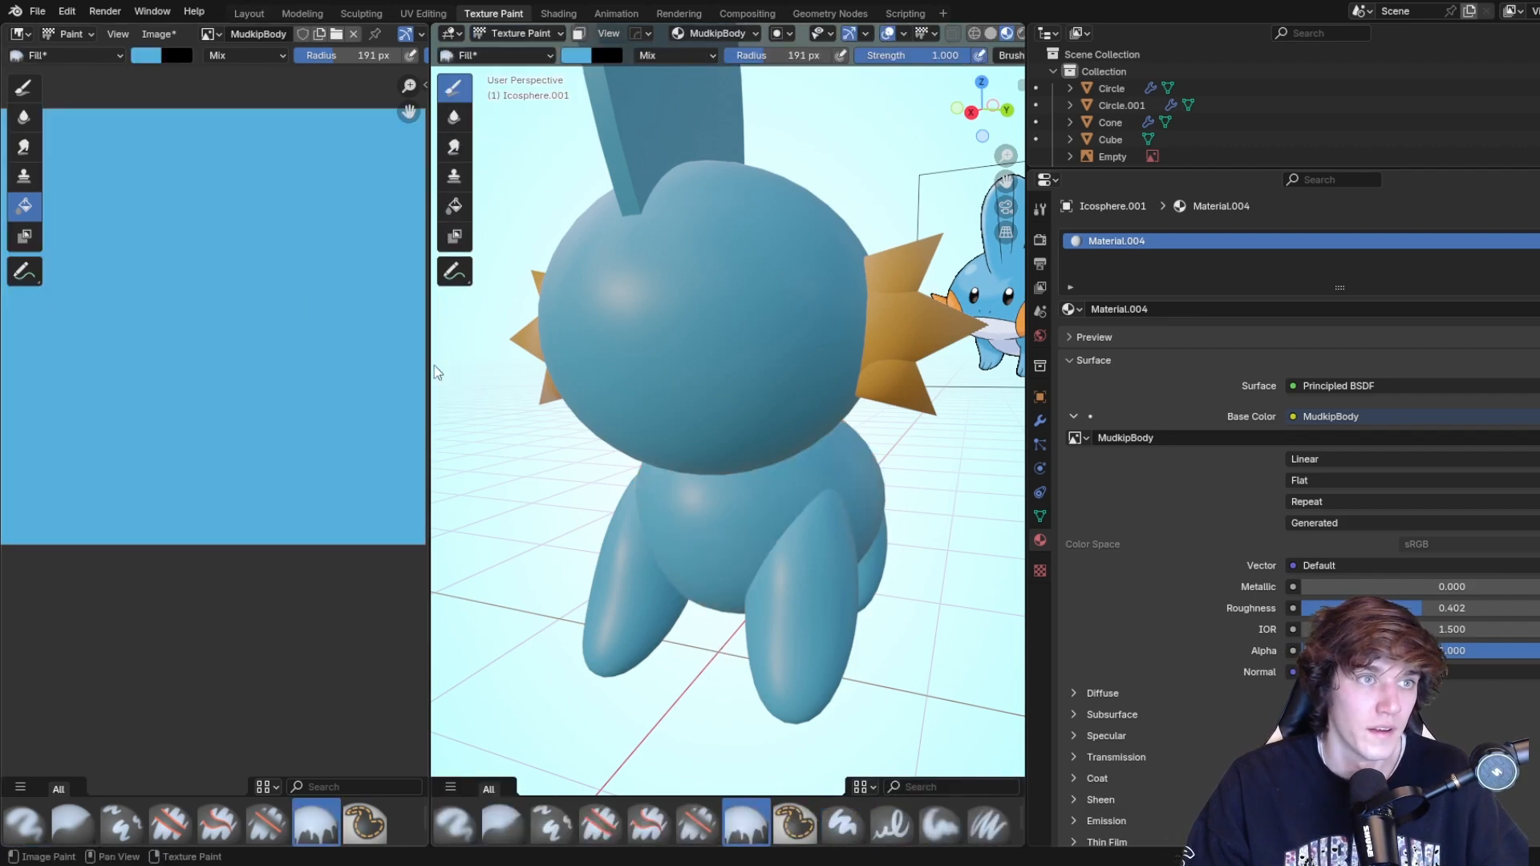
middle_click_drag(800, 402, 826, 369)
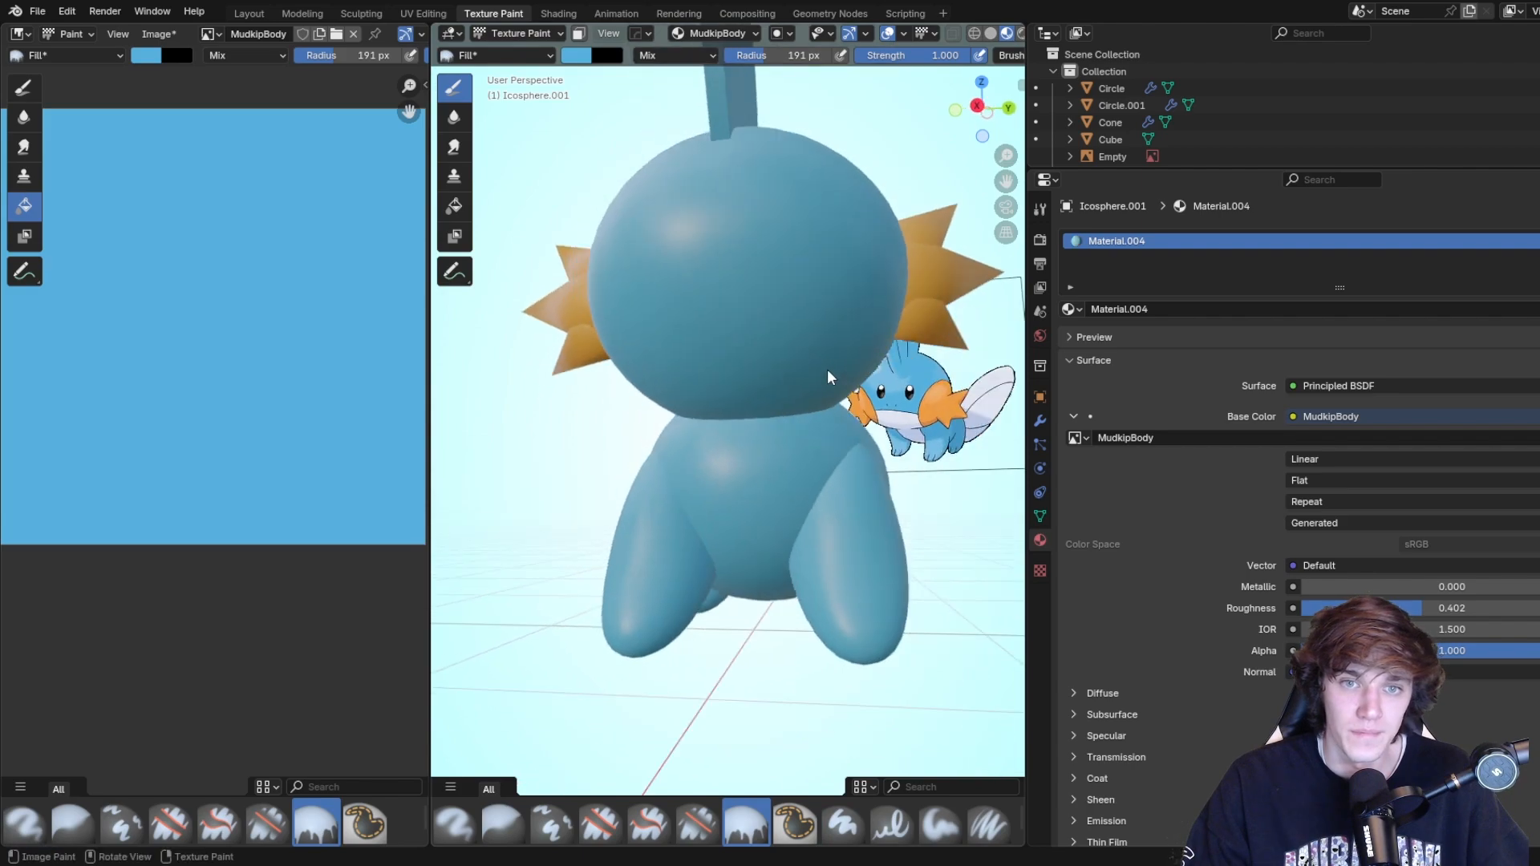
Sample the white of the reference's mouth area as the brush color and set the brush radius to 97 px.
left_click(25, 86)
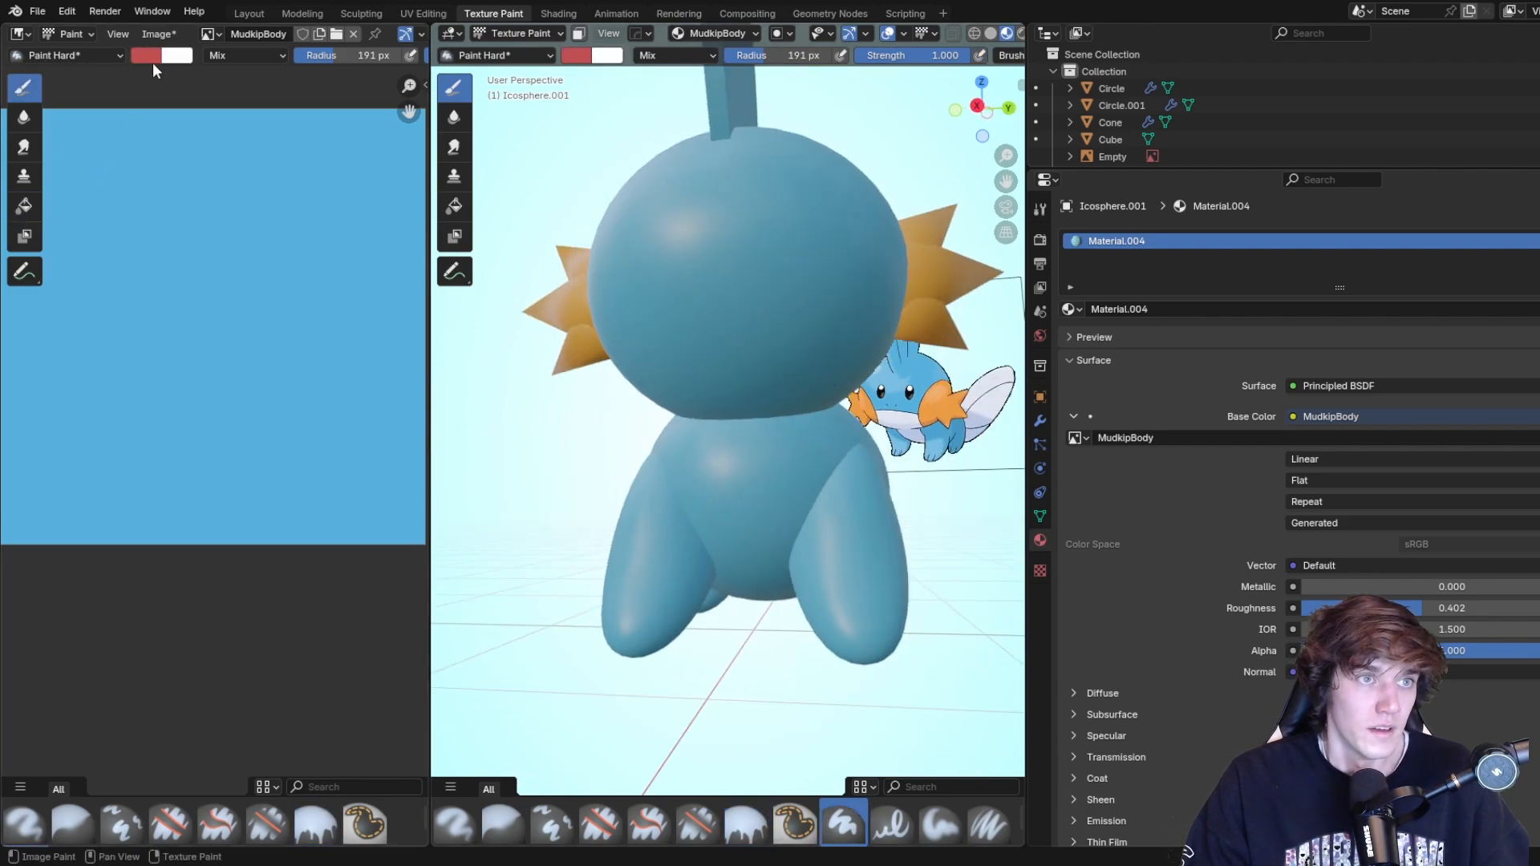
left_click(146, 55)
left_click(284, 309)
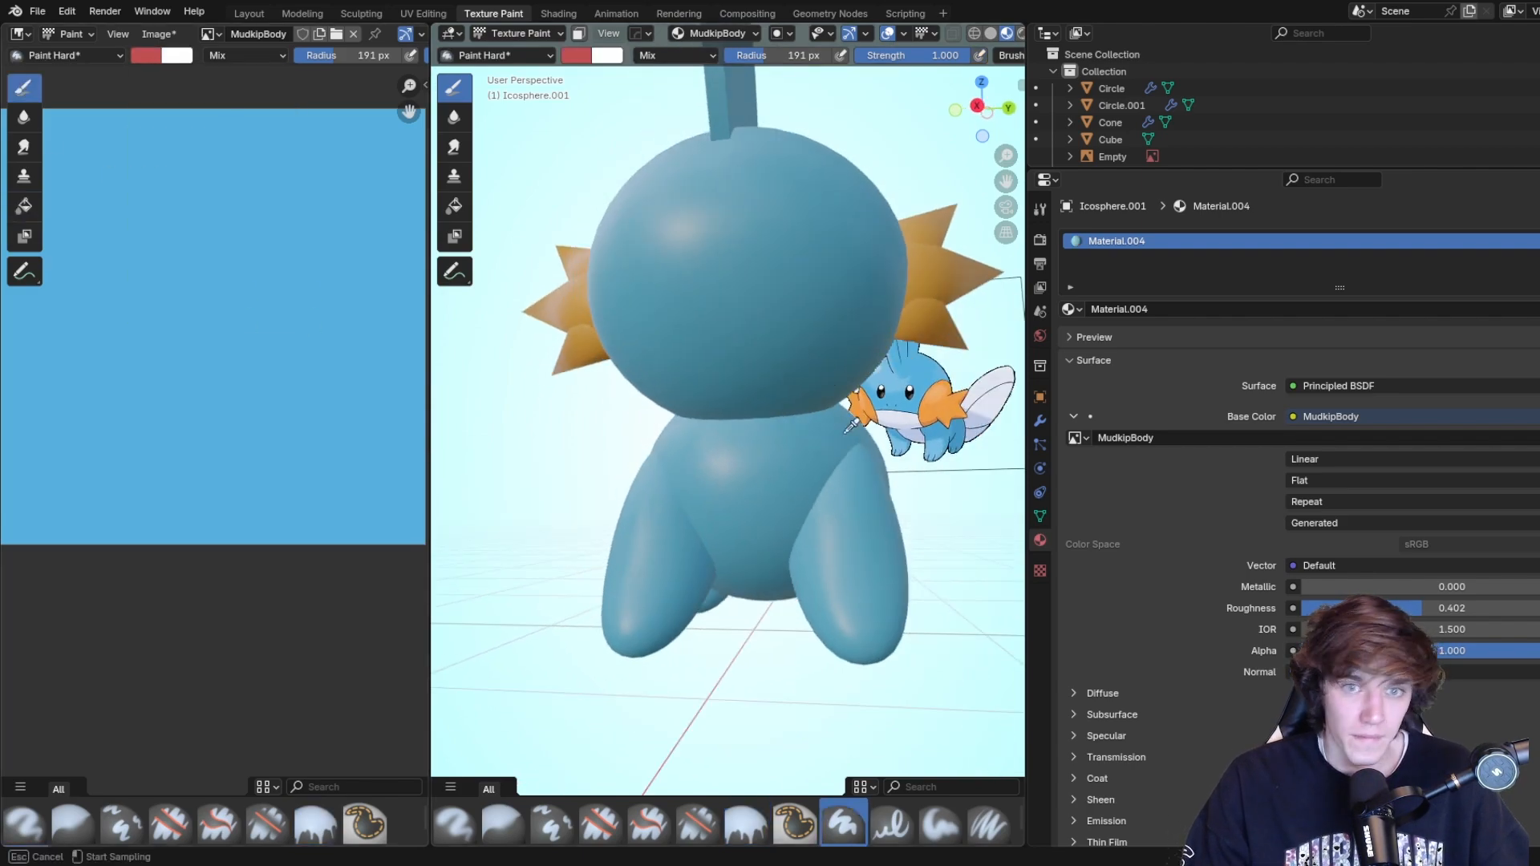
left_click(901, 408)
key("f")
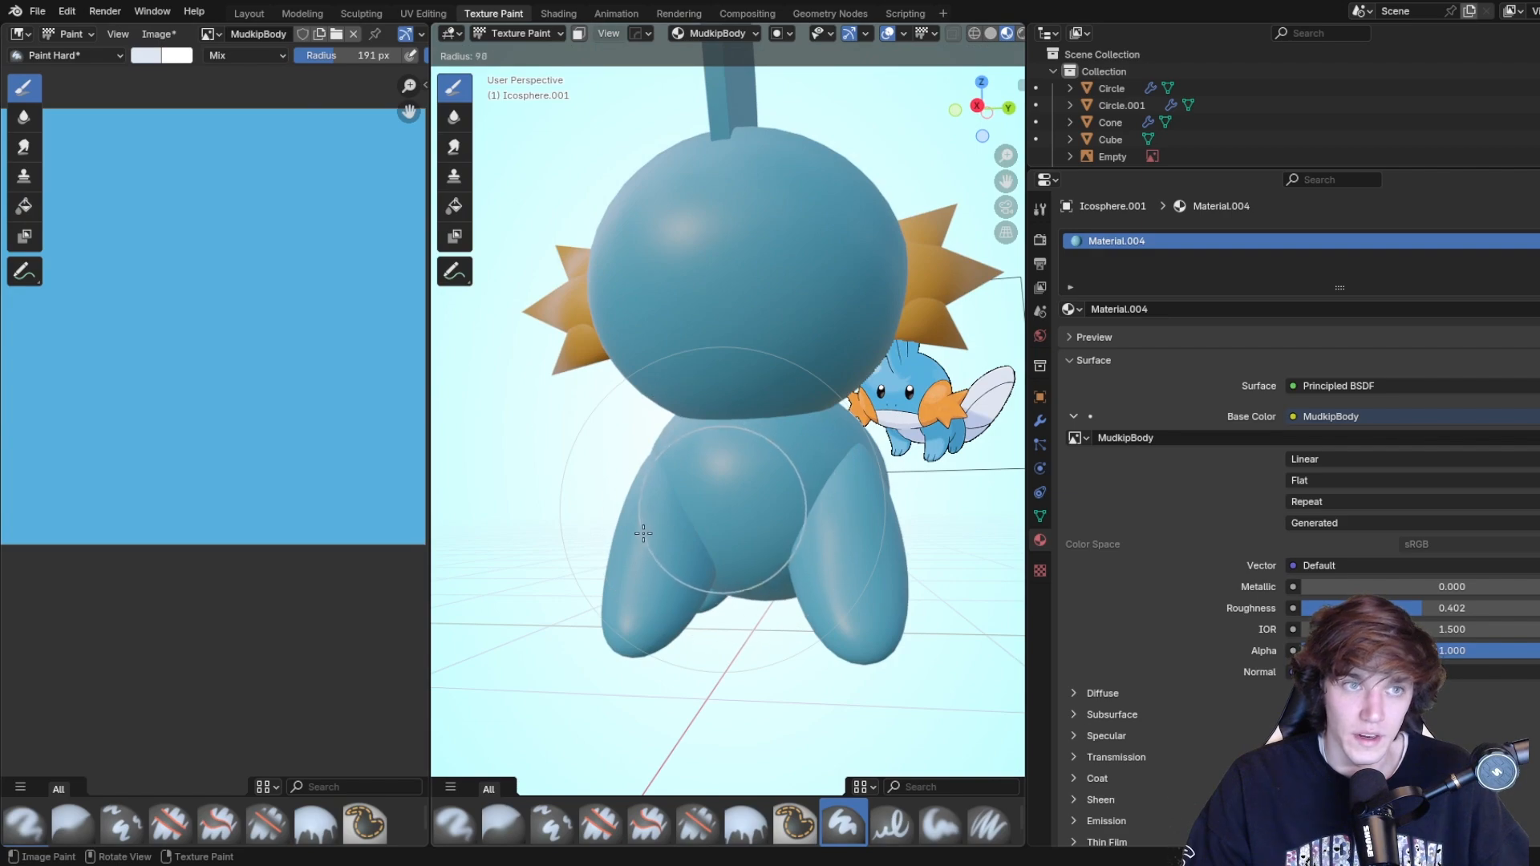
left_click(644, 533)
middle_click_drag(703, 496, 732, 491)
mouse_move(746, 331)
middle_mouse_down("shift")
mouse_move(636, 267)
mouse_move(686, 229)
middle_mouse_up("shift")
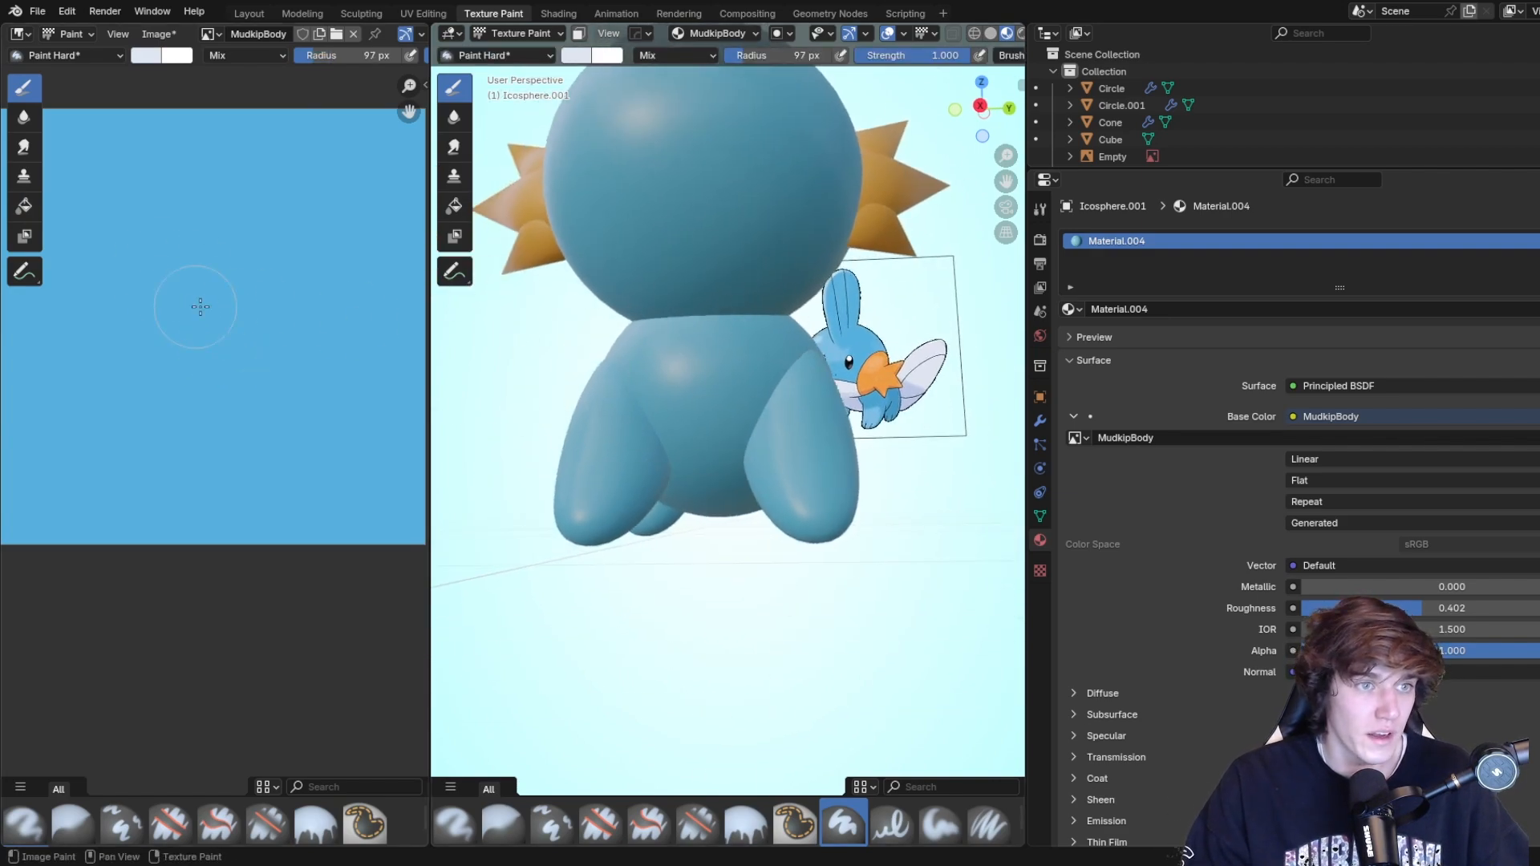
mouse_move(250, 215)
left_mouse_down()
mouse_move(213, 327)
mouse_move(358, 354)
mouse_move(91, 374)
left_mouse_up()
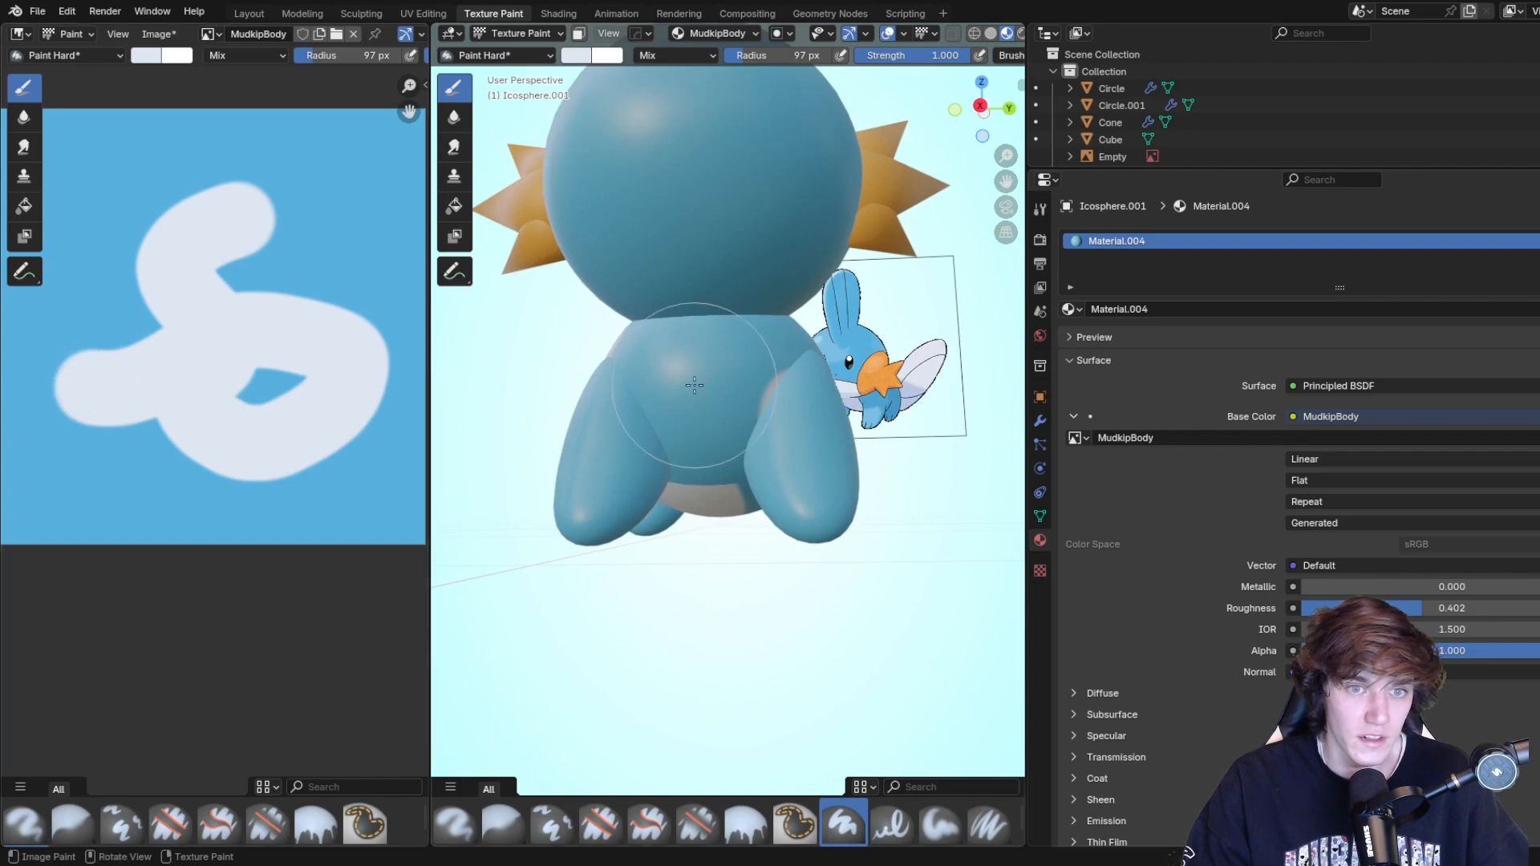
mouse_move(695, 385)
middle_mouse_down()
mouse_move(553, 409)
mouse_move(699, 413)
mouse_move(709, 389)
middle_mouse_up()
key("ctrl+z")
left_click_drag(712, 439, 726, 421)
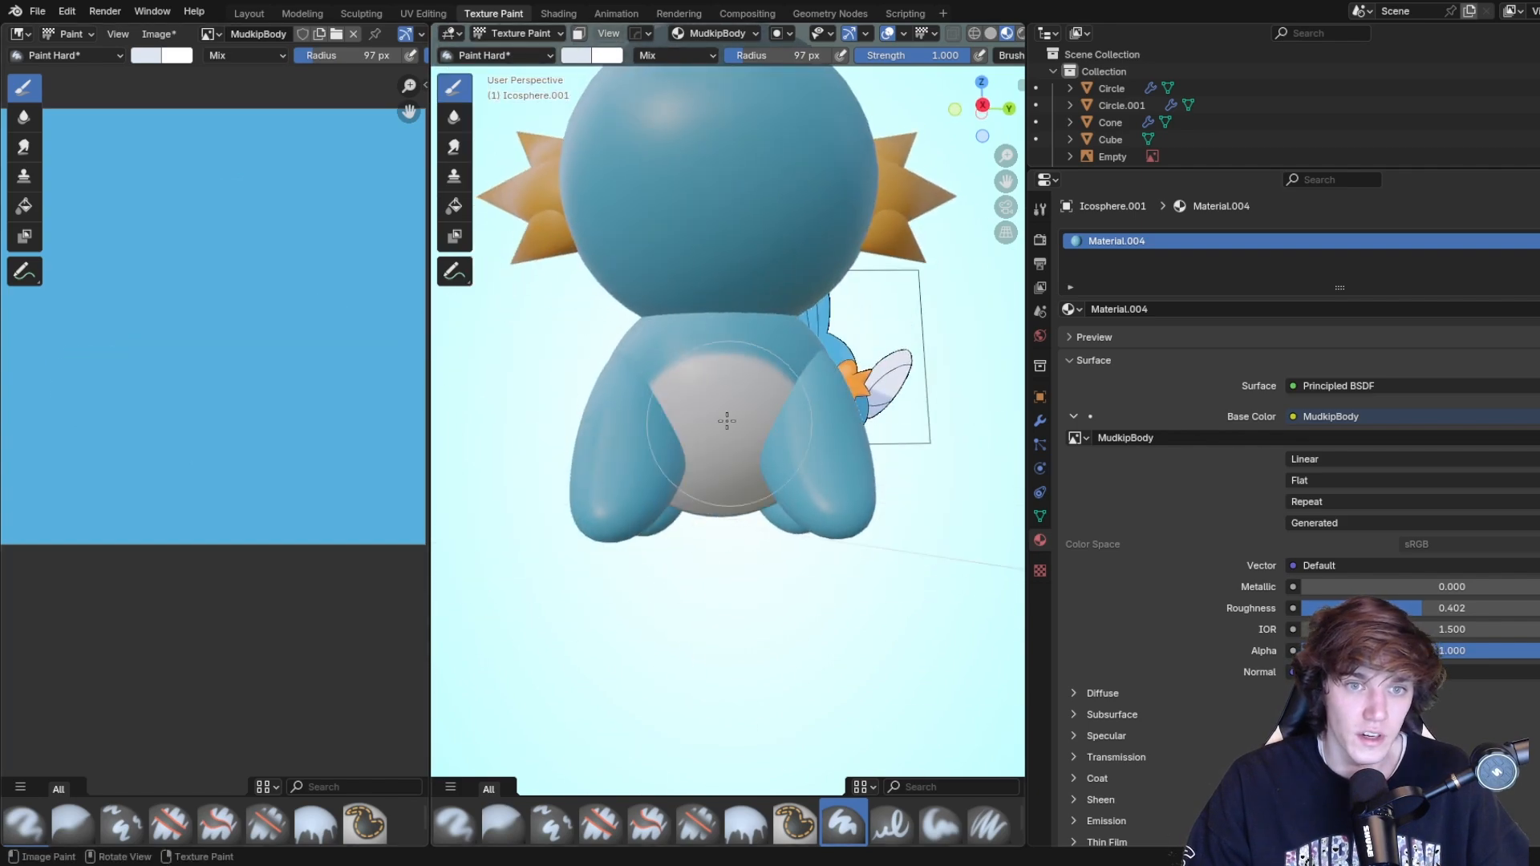
middle_click_drag(726, 421, 825, 447)
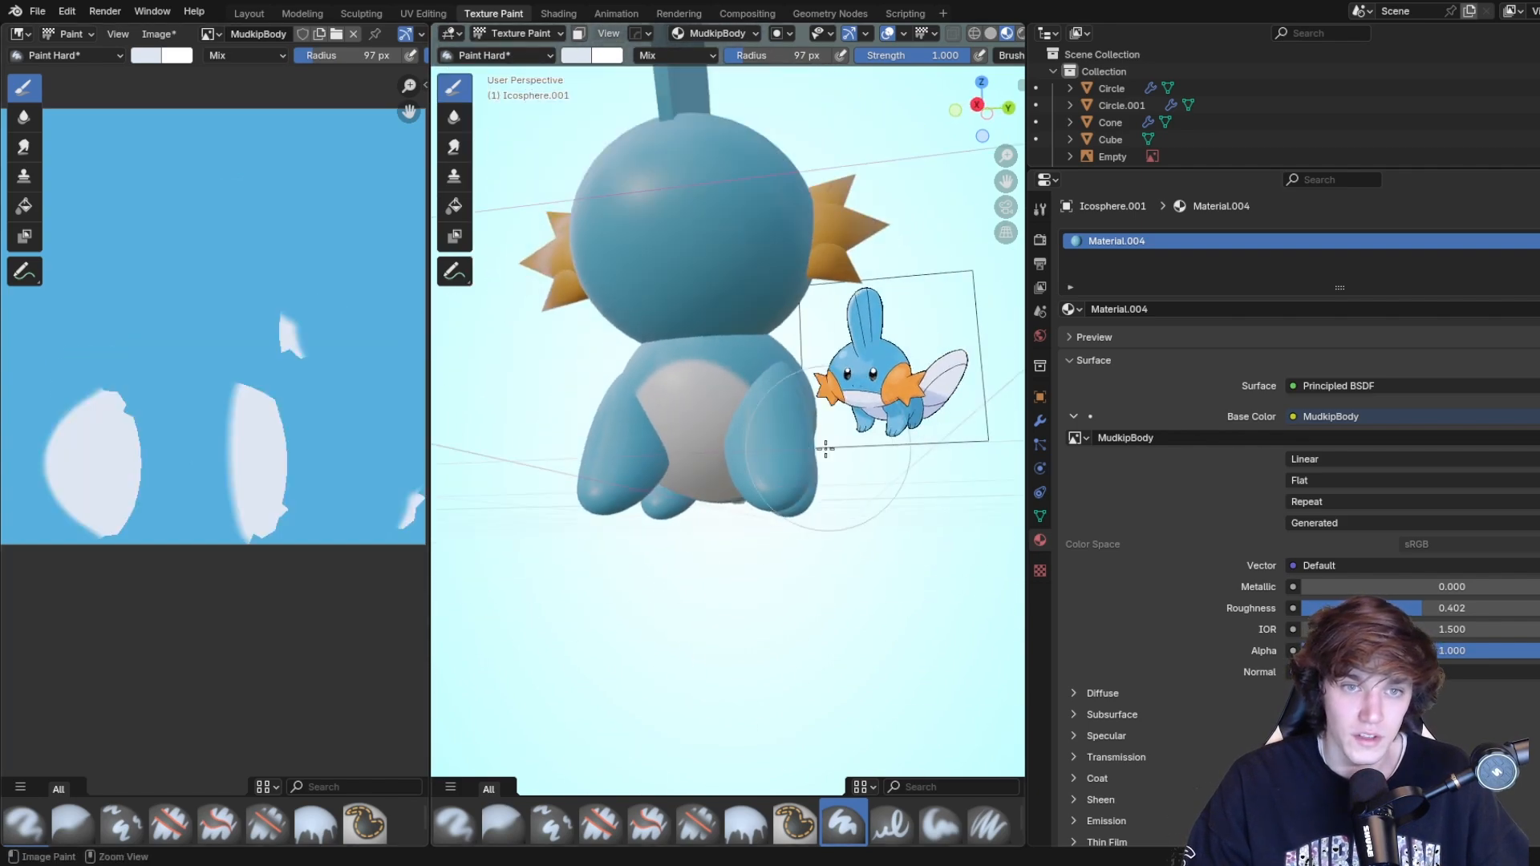
key("ctrl+z")
Viewing the model from the front, paint the chest white between the front legs with a 63 px brush.
left_click(977, 105)
key("f")
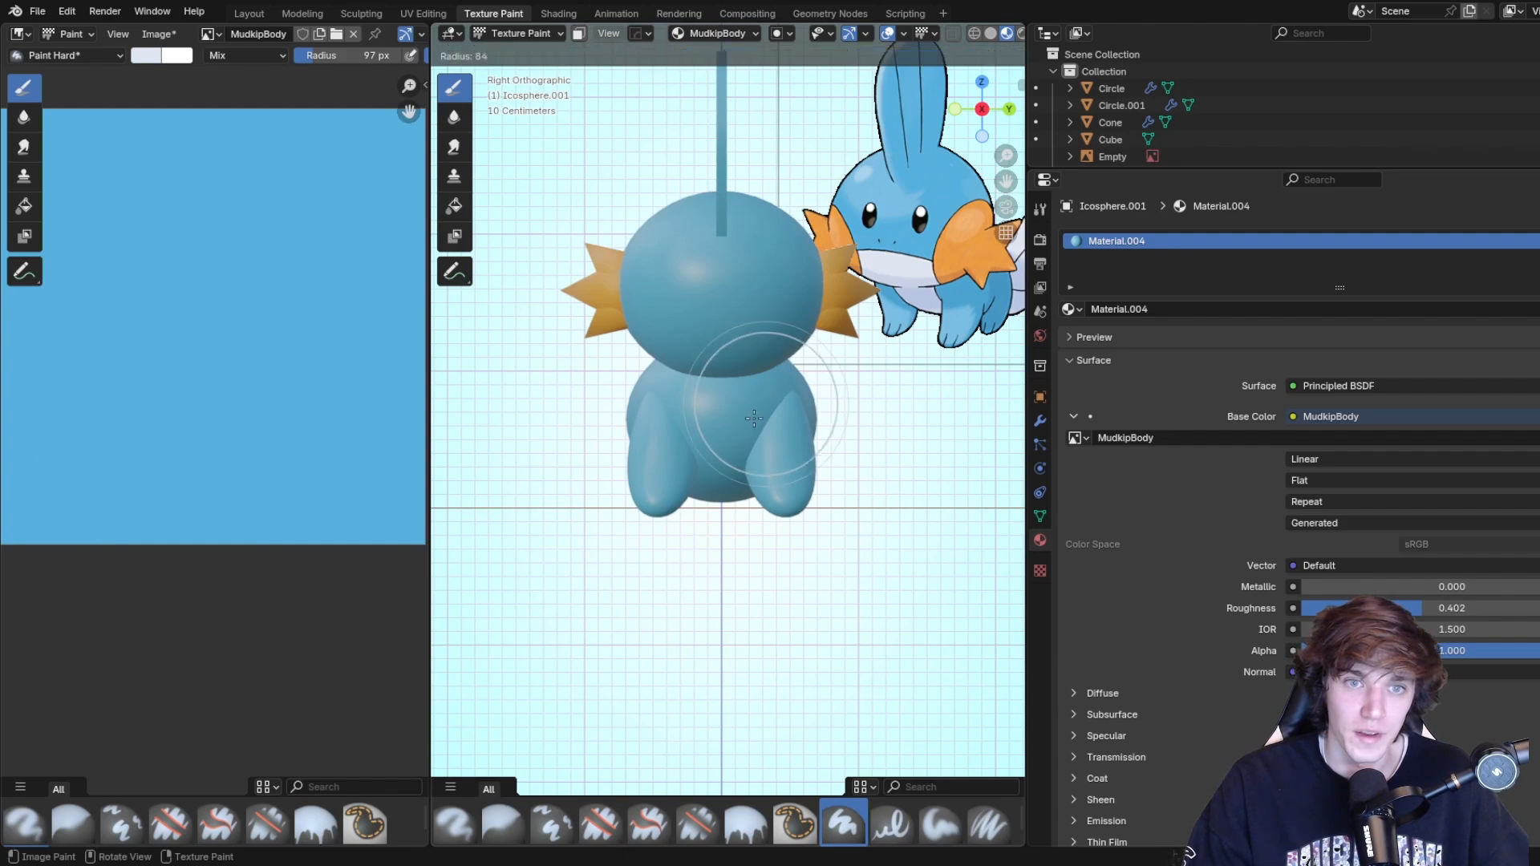
left_click(754, 418)
scroll(754, 418, "up", 4)
left_click_drag(859, 440, 771, 299)
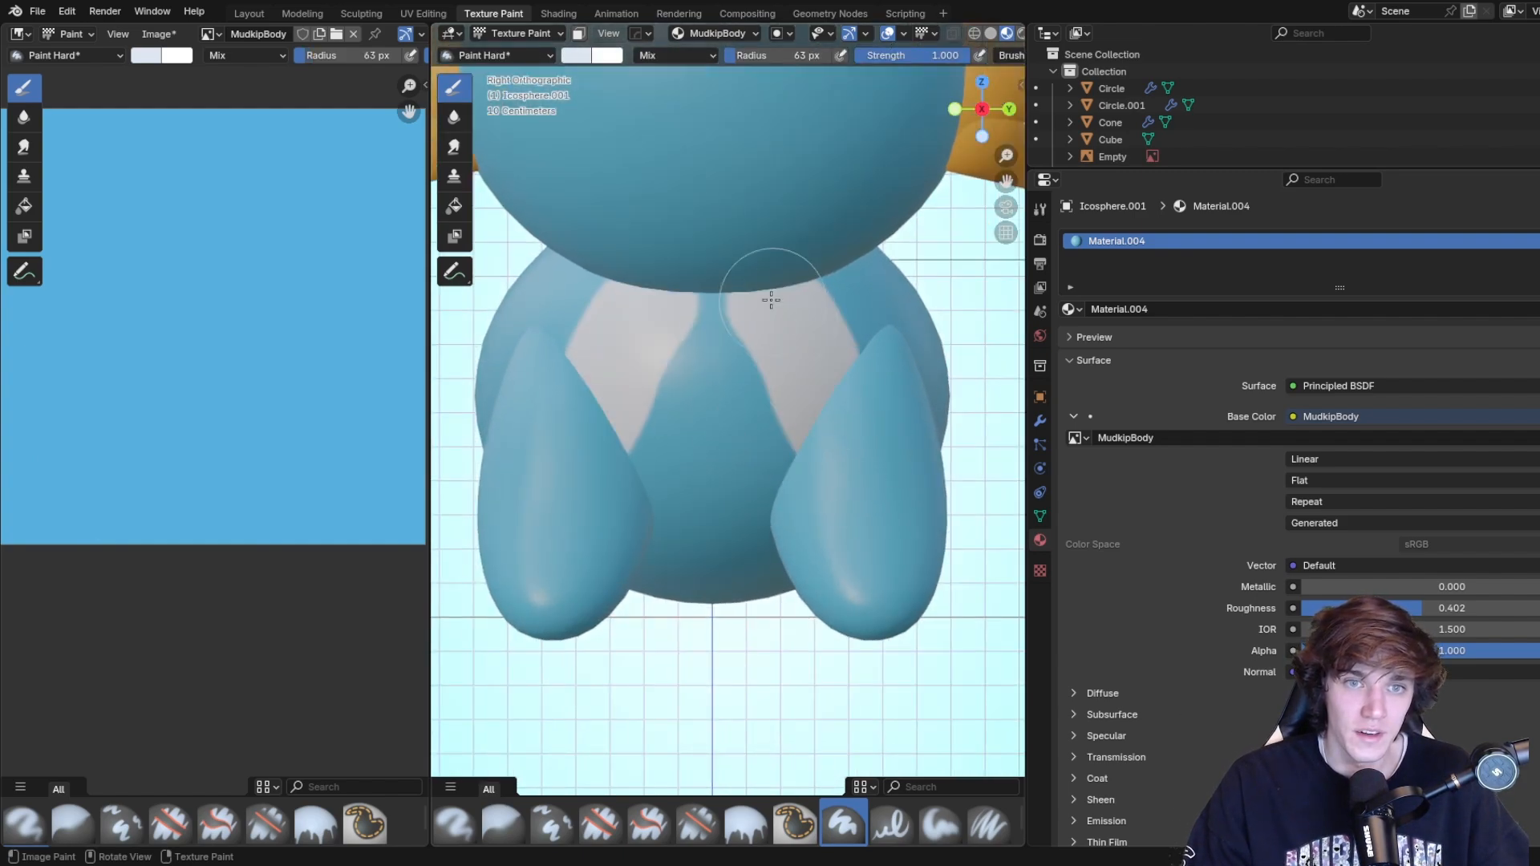
mouse_move(741, 479)
left_mouse_down()
mouse_move(645, 523)
mouse_move(750, 553)
left_mouse_up()
Paint the underside of the body white from the chest to the tail, extending it onto the lower flanks.
mouse_move(749, 554)
middle_mouse_down()
mouse_move(743, 371)
mouse_move(705, 361)
middle_mouse_up()
scroll(743, 371, "down", 3)
mouse_move(705, 361)
left_mouse_down()
mouse_move(642, 497)
mouse_move(664, 533)
mouse_move(718, 506)
left_mouse_up()
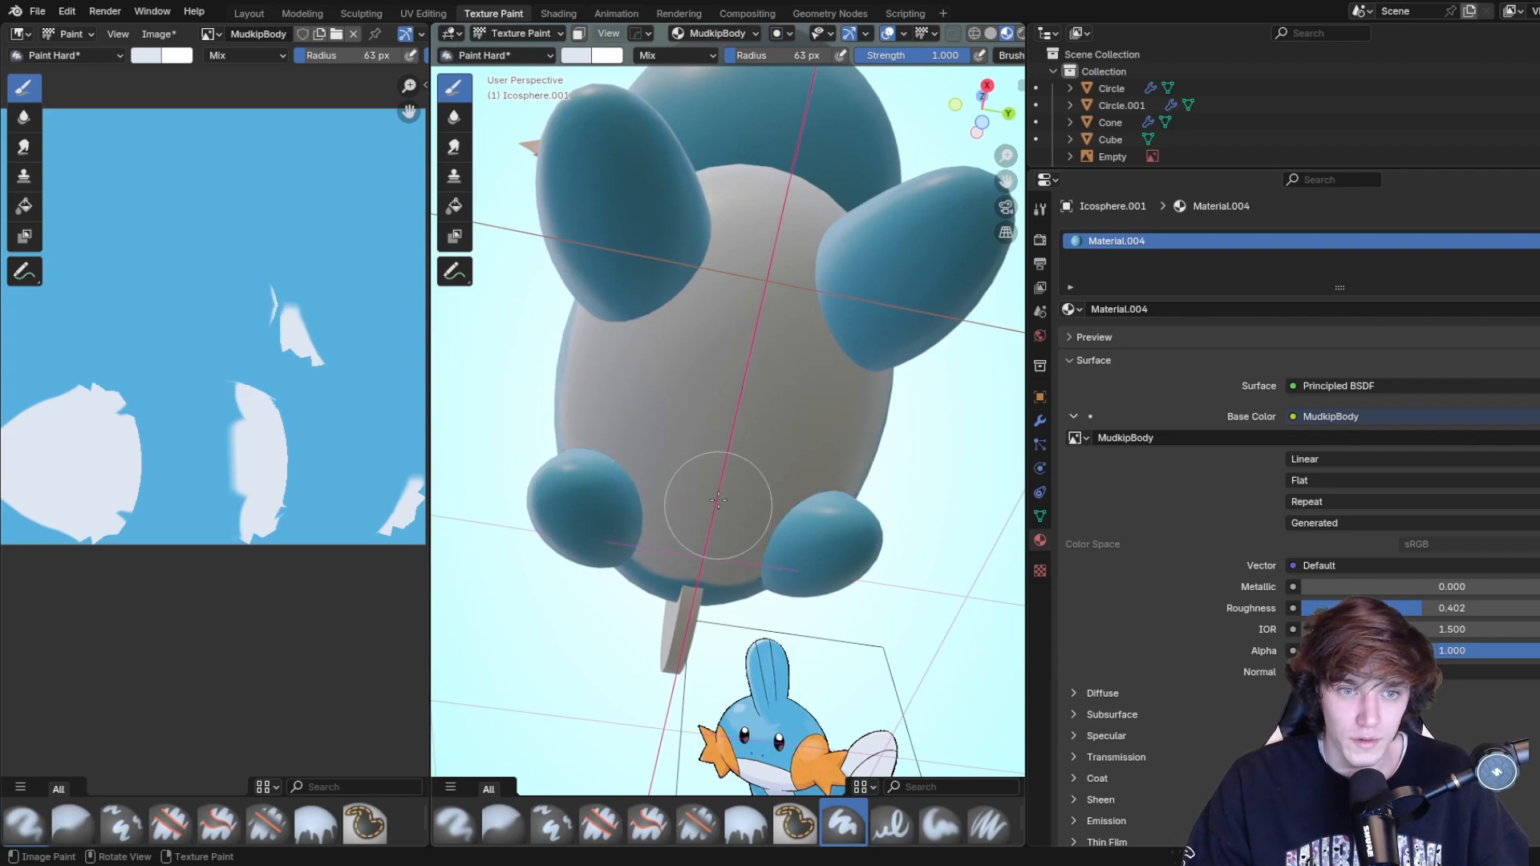
middle_click_drag(646, 353, 790, 465)
mouse_move(922, 444)
left_mouse_down()
mouse_move(687, 447)
mouse_move(791, 487)
mouse_move(900, 446)
mouse_move(603, 479)
left_mouse_up()
middle_click_drag(603, 479, 516, 471)
Paint irregular white streaks on the body's flank behind the front leg with a smaller brush.
scroll(642, 441, "up", 3)
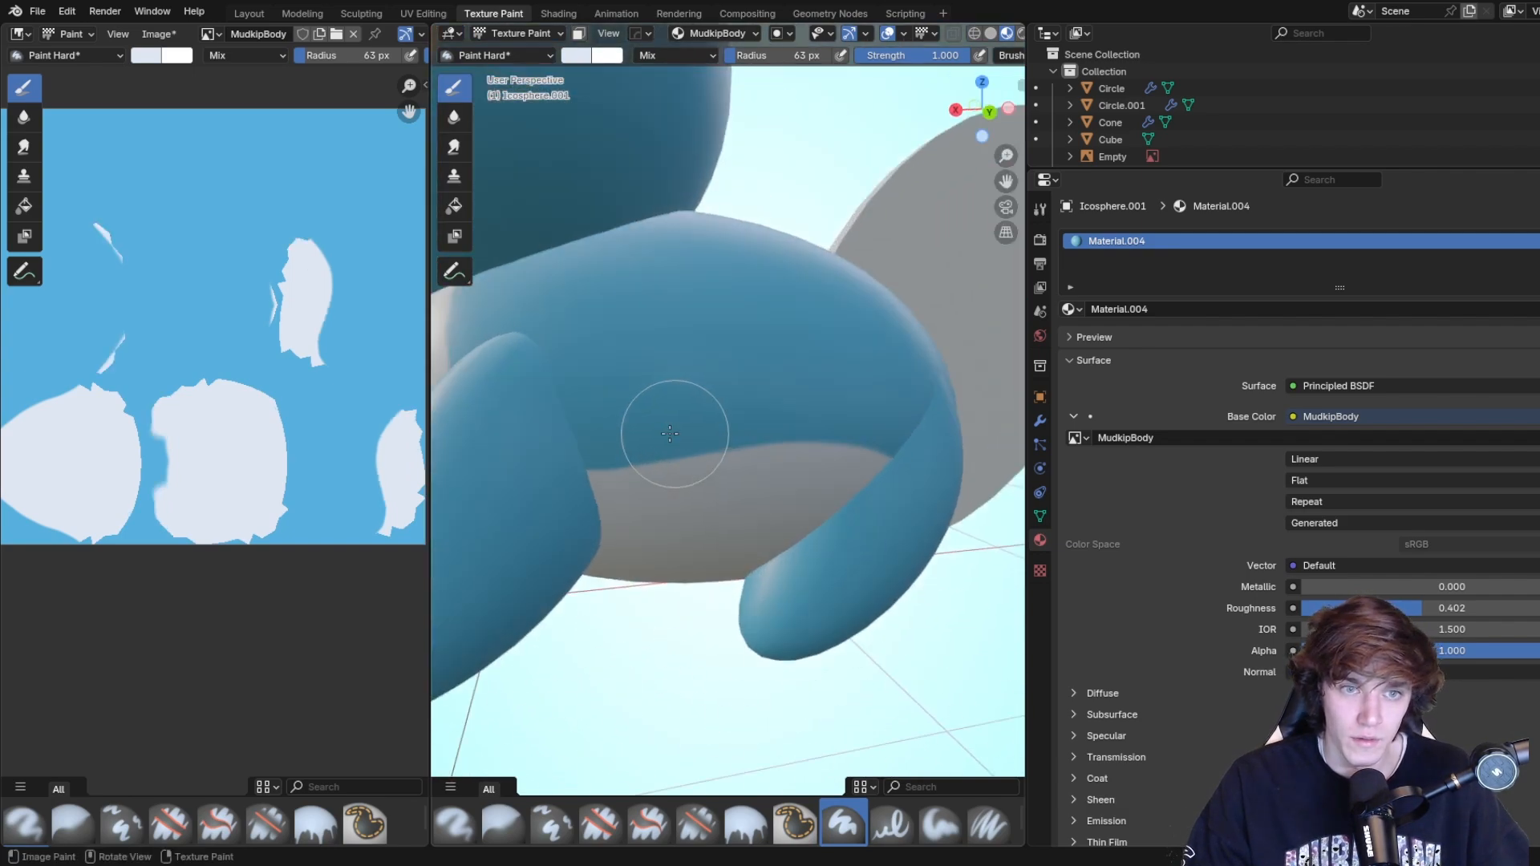
scroll(619, 410, "up", 2)
middle_click_drag(618, 410, 745, 493, "shift")
key("f")
left_click(751, 488)
left_click_drag(580, 454, 762, 411)
mouse_move(690, 525)
left_mouse_down()
mouse_move(870, 471)
mouse_move(824, 539)
mouse_move(636, 612)
left_mouse_up()
Refine the flank's white pattern with a 17 px brush, adding small separate spots and a wavy edge above the belly.
key("f")
left_click(699, 559)
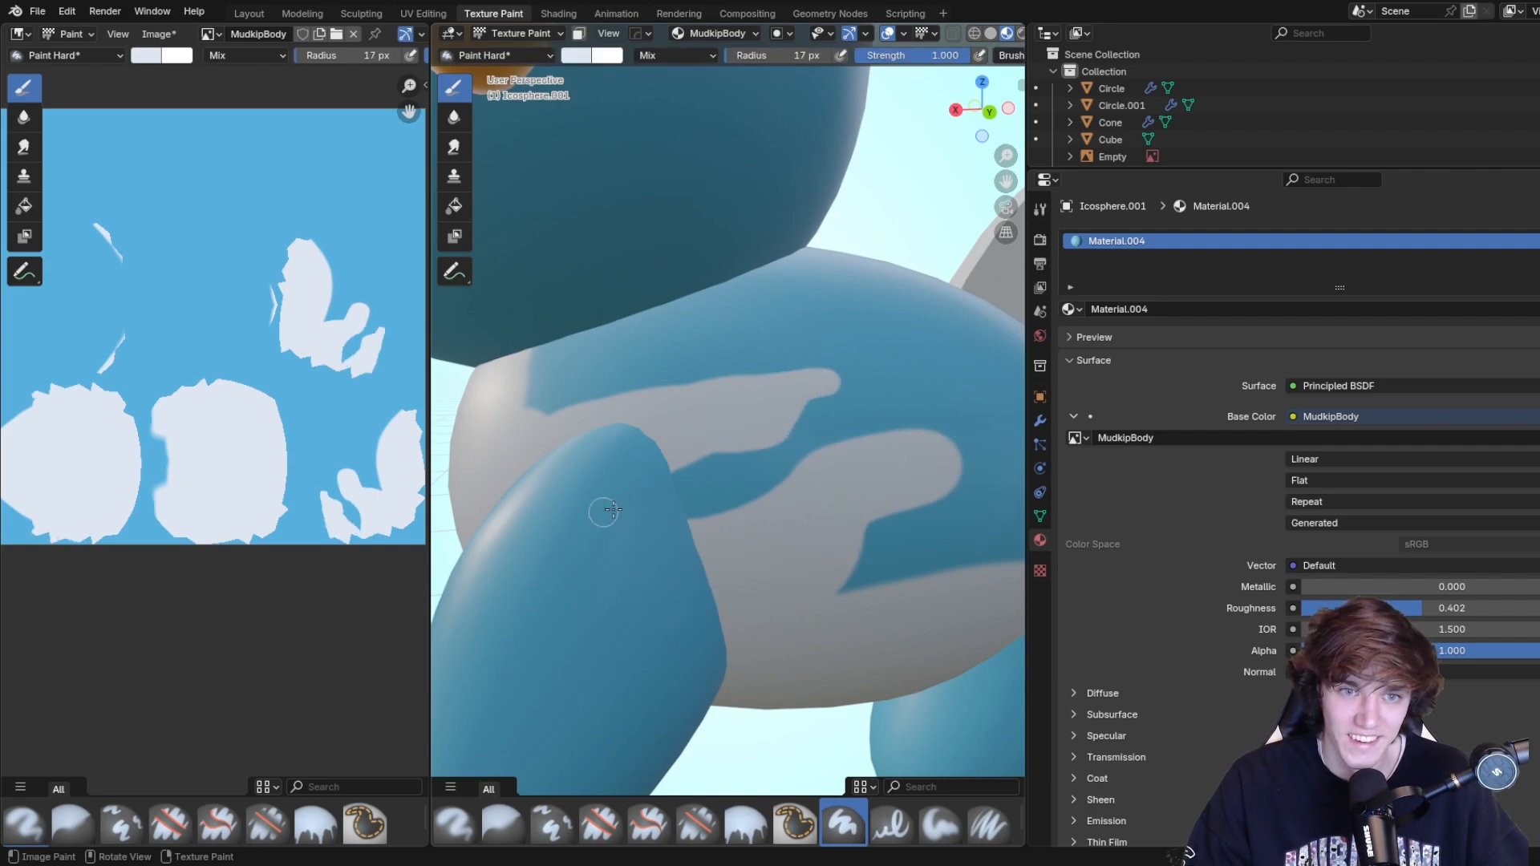
middle_click_drag(878, 379, 854, 391)
middle_click_drag(854, 391, 785, 424, "shift")
left_click_drag(717, 459, 790, 429)
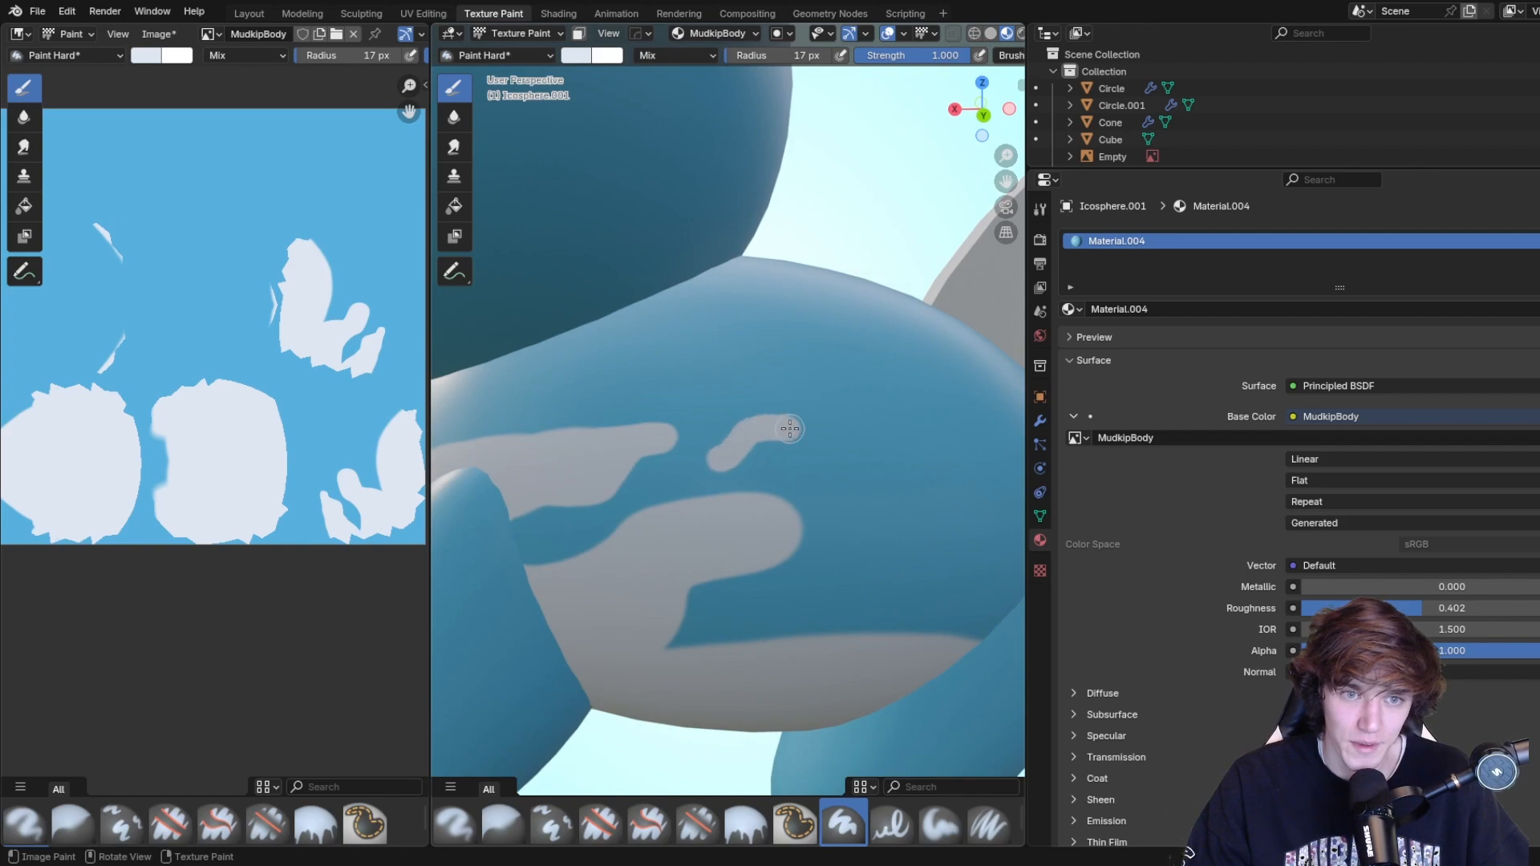
mouse_move(664, 634)
left_mouse_down()
mouse_move(797, 623)
mouse_move(934, 655)
left_mouse_up()
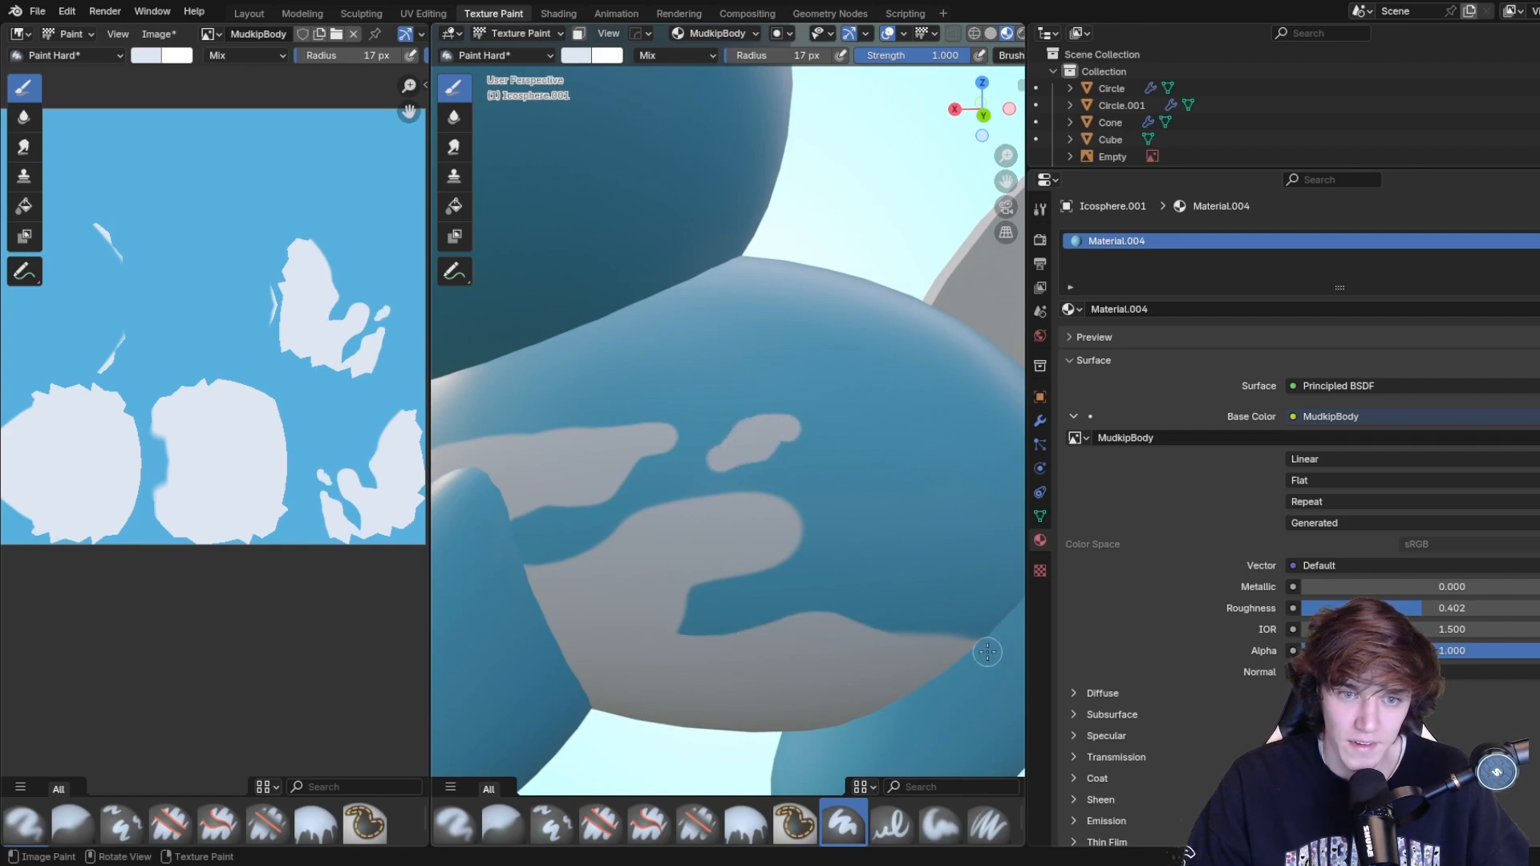
scroll(943, 609, "down", 3)
middle_click_drag(740, 524, 835, 498)
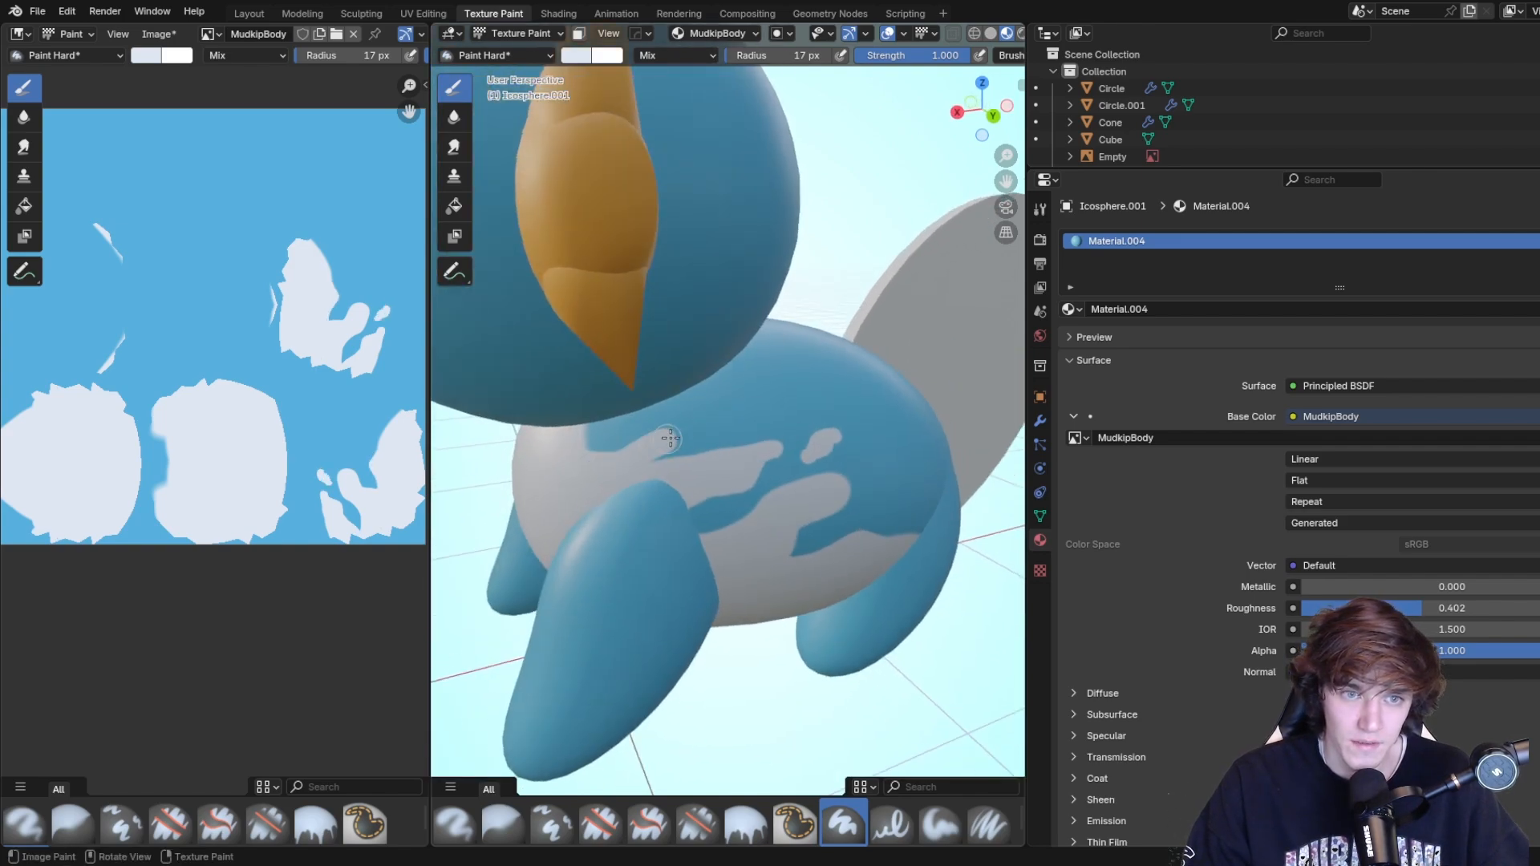
mouse_move(667, 512)
middle_mouse_down()
mouse_move(770, 521)
mouse_move(814, 481)
mouse_move(959, 471)
mouse_move(841, 481)
mouse_move(861, 442)
mouse_move(991, 479)
mouse_move(866, 404)
mouse_move(666, 438)
mouse_move(914, 388)
middle_mouse_up()
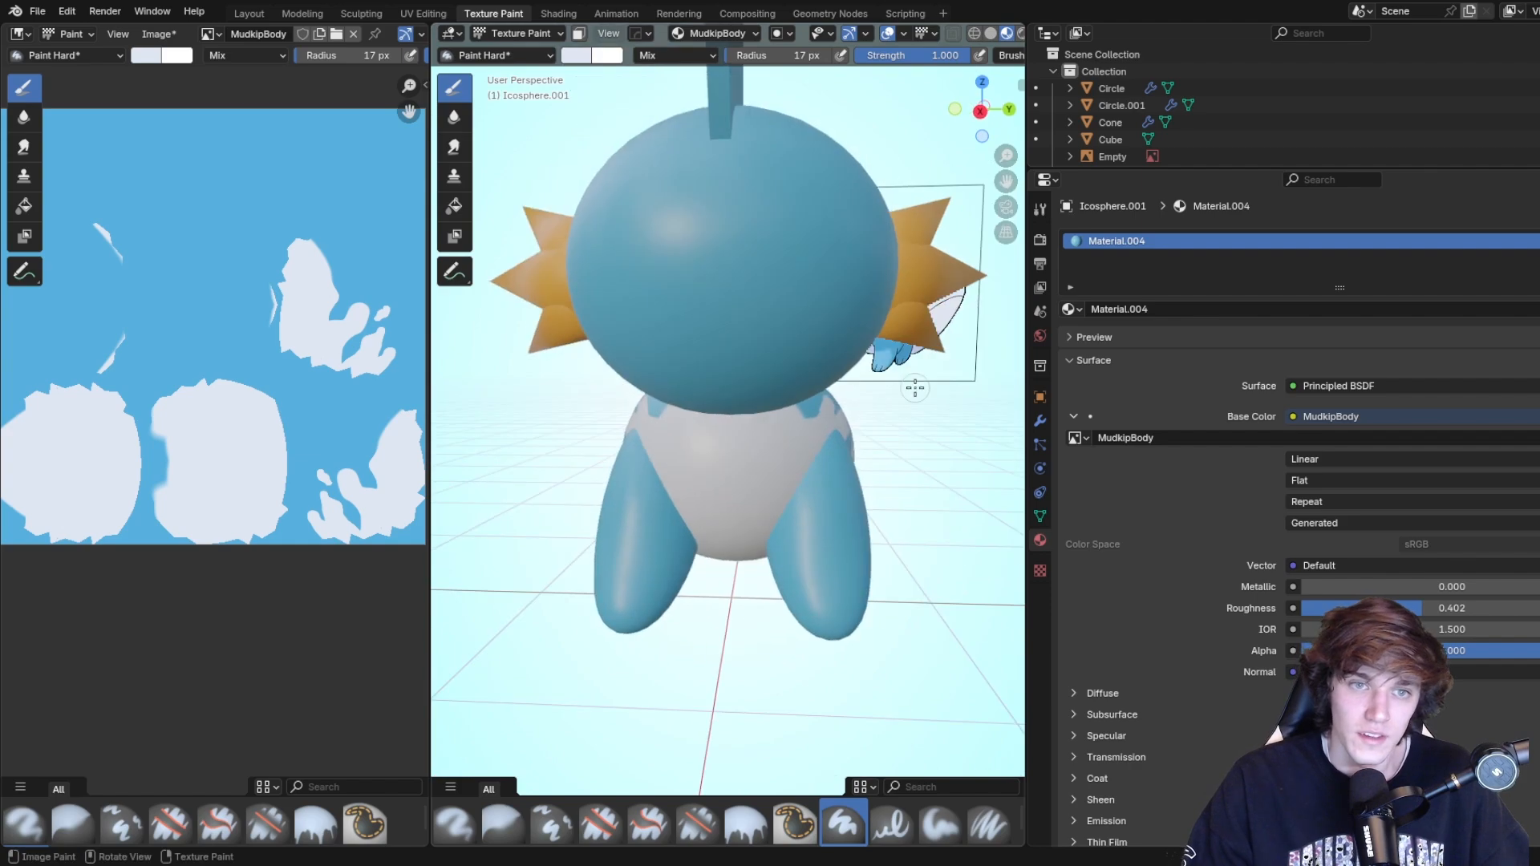
Leave Texture Paint on the body and switch the head to Texture Paint mode to paint its MudkipHead image.
left_click(517, 33)
left_click(518, 51)
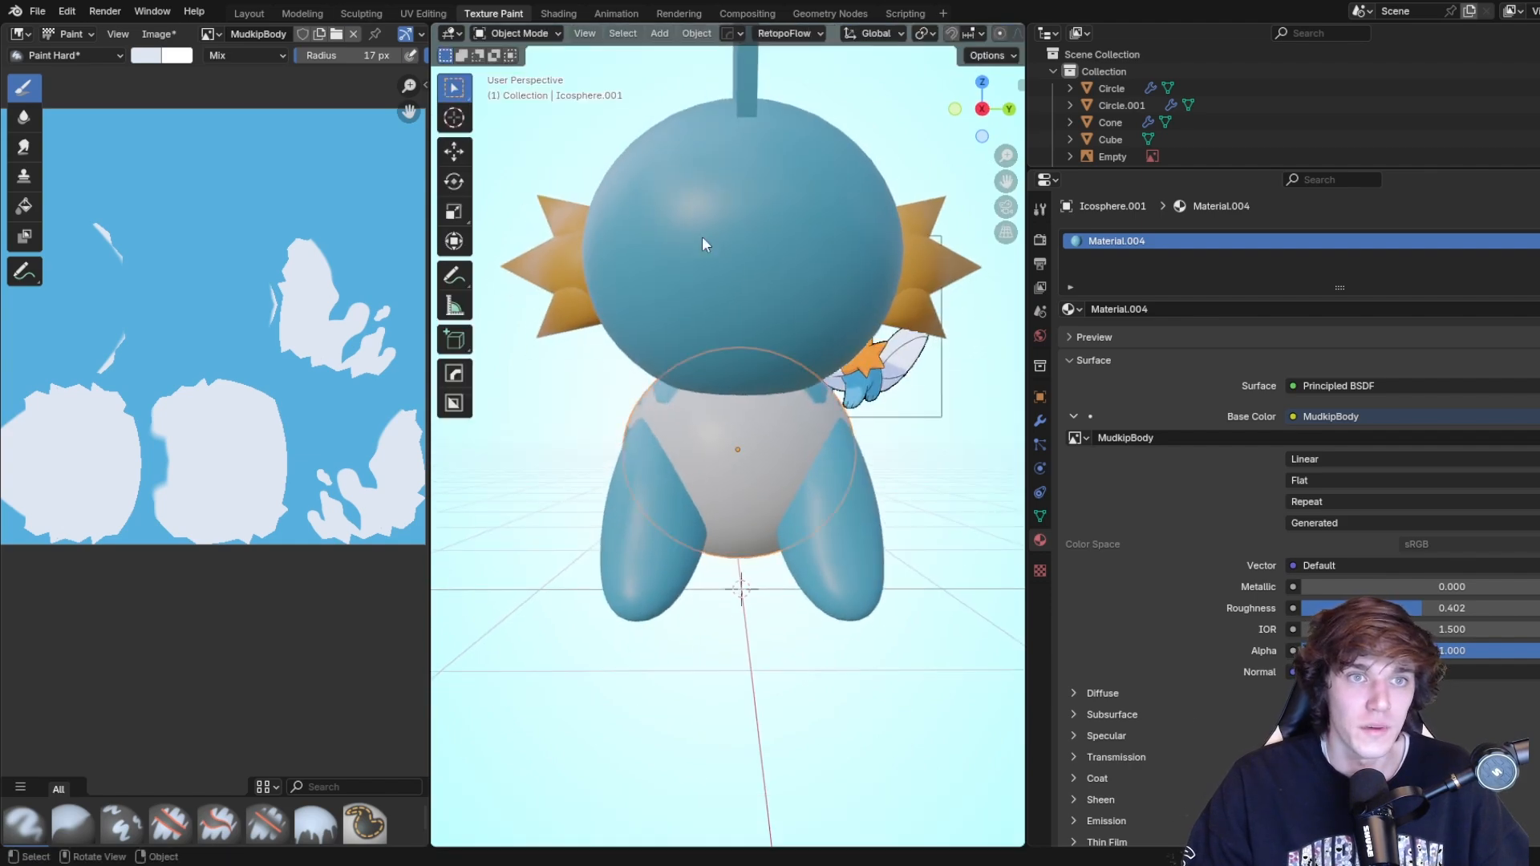
left_click(701, 236)
middle_click_drag(896, 215, 770, 285)
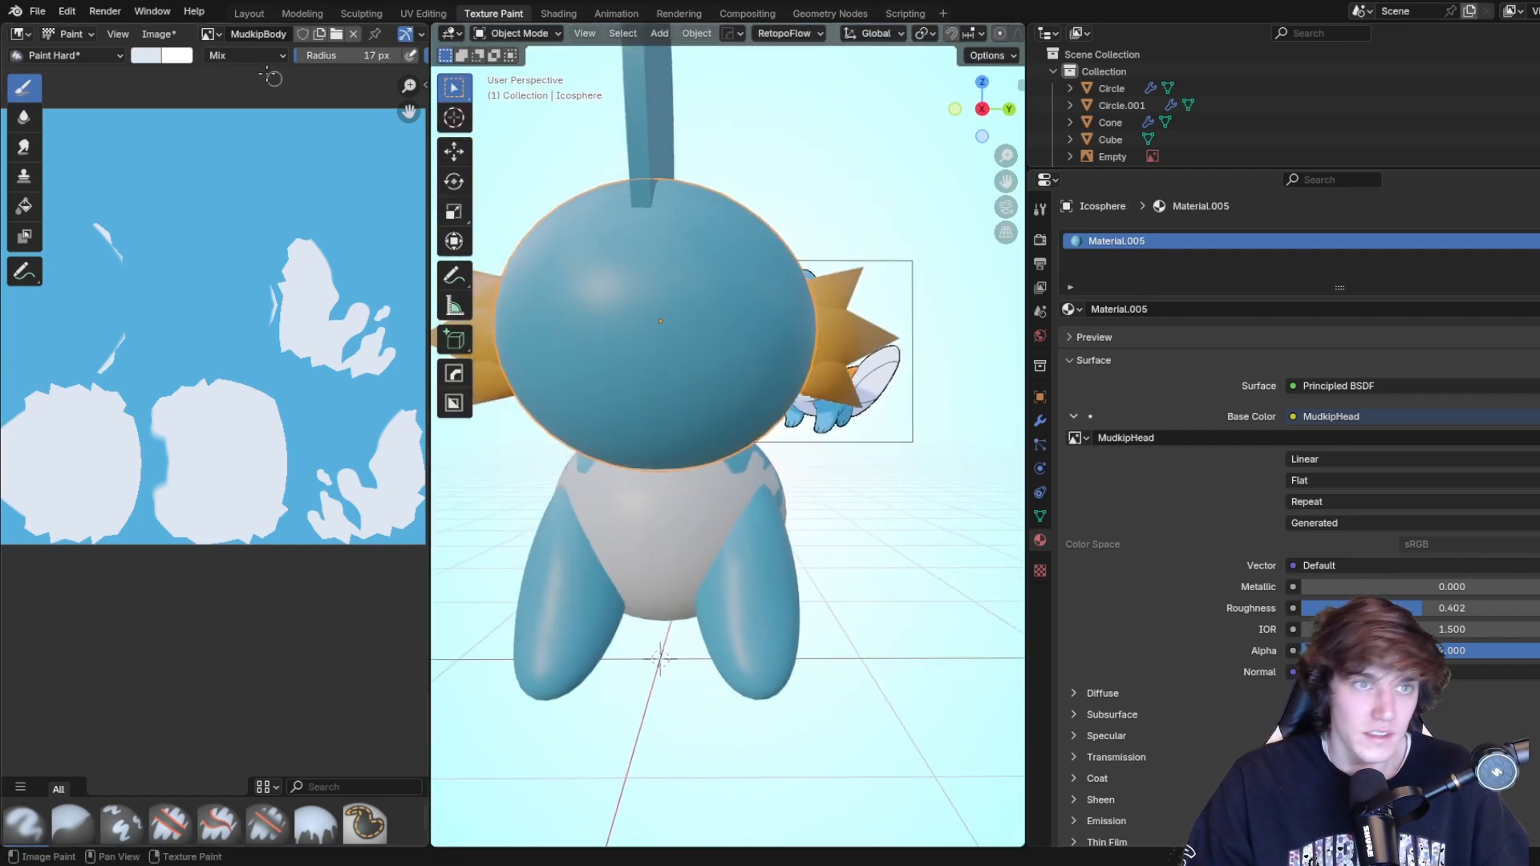
left_click(517, 33)
left_click(521, 152)
Paint the lower face white with a 38 px brush, carrying it around to the sides of the jaw.
key("f")
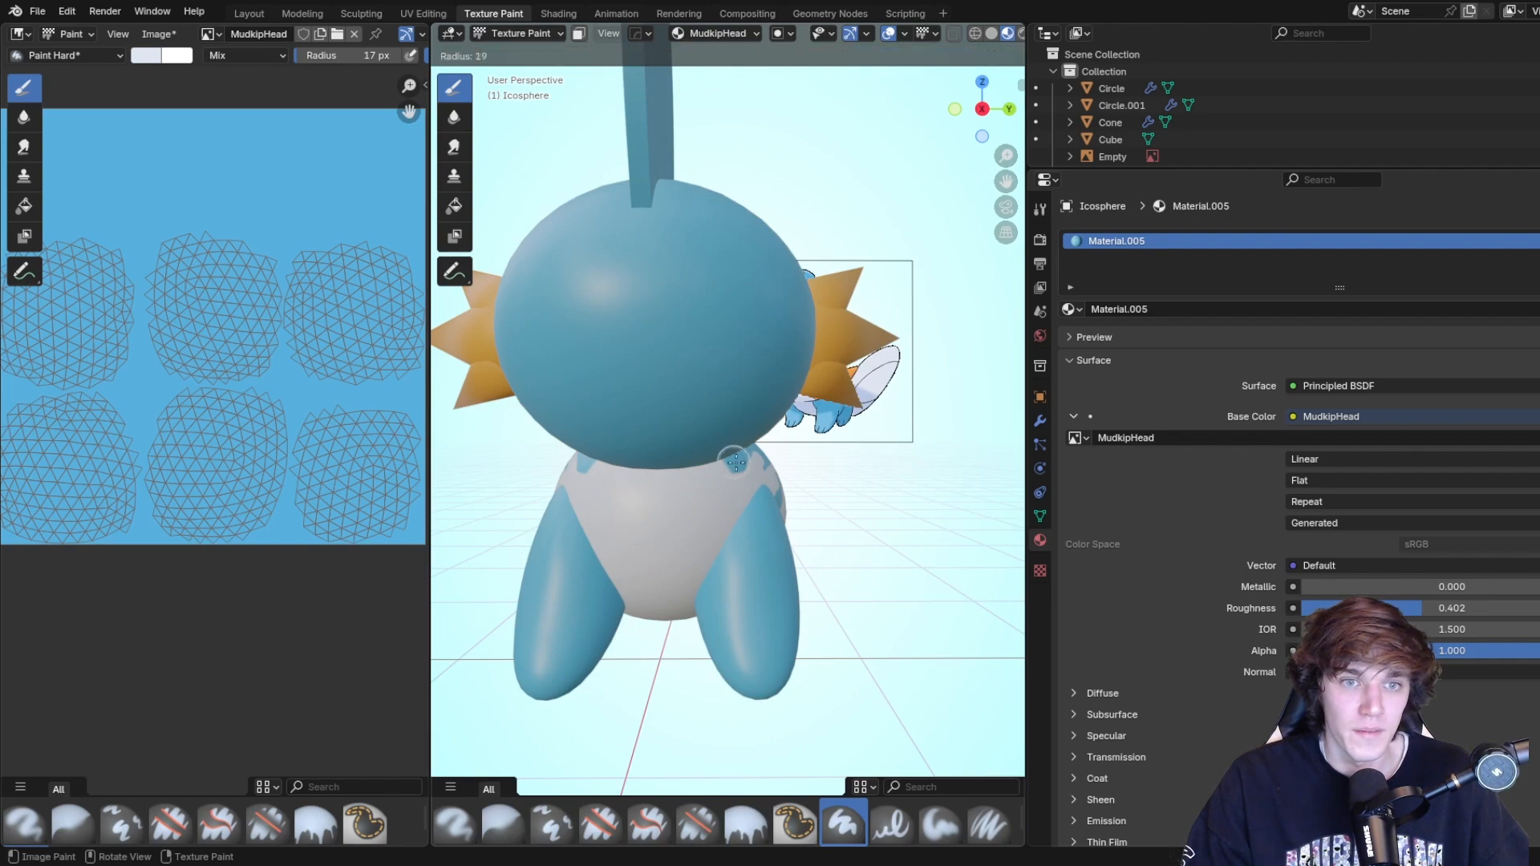
left_click(731, 449)
mouse_move(694, 448)
left_mouse_down()
mouse_move(718, 427)
mouse_move(717, 397)
mouse_move(605, 418)
mouse_move(660, 388)
left_mouse_up()
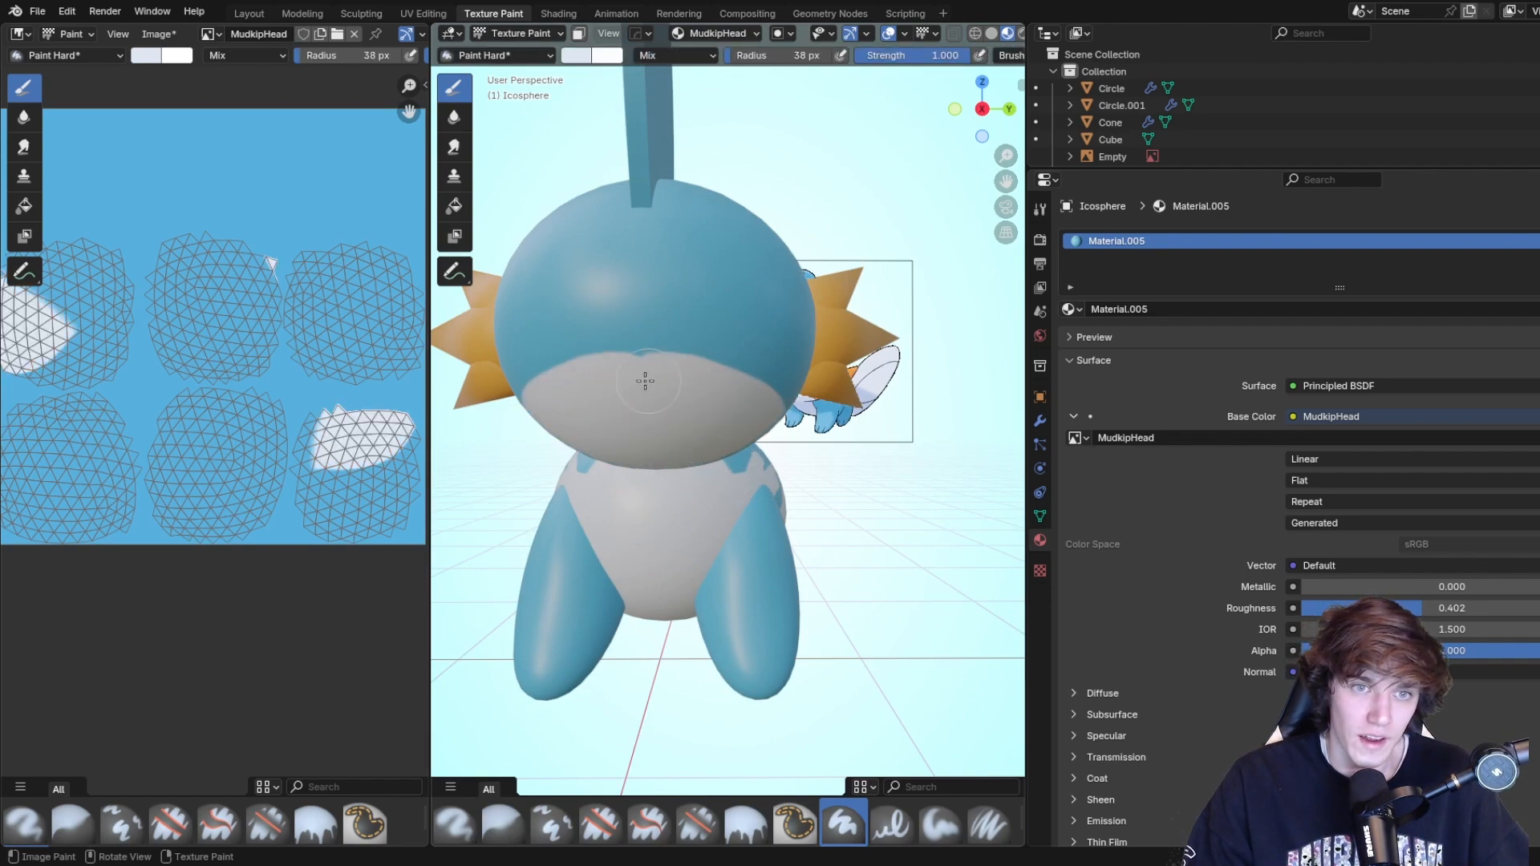
mouse_move(663, 398)
middle_mouse_down()
mouse_move(630, 378)
mouse_move(613, 333)
middle_mouse_up()
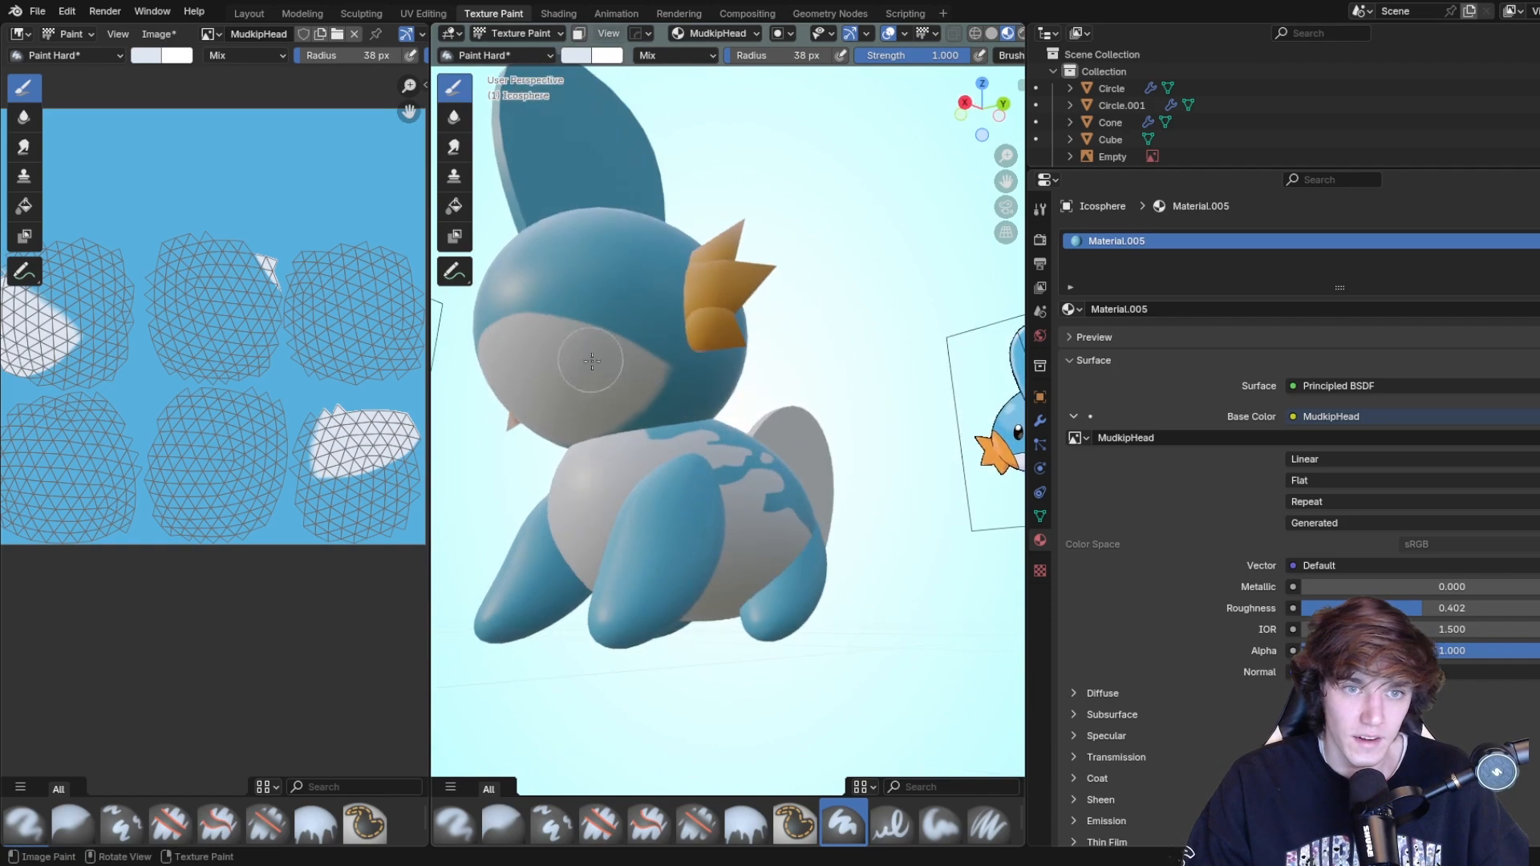
left_click_drag(626, 431, 640, 389)
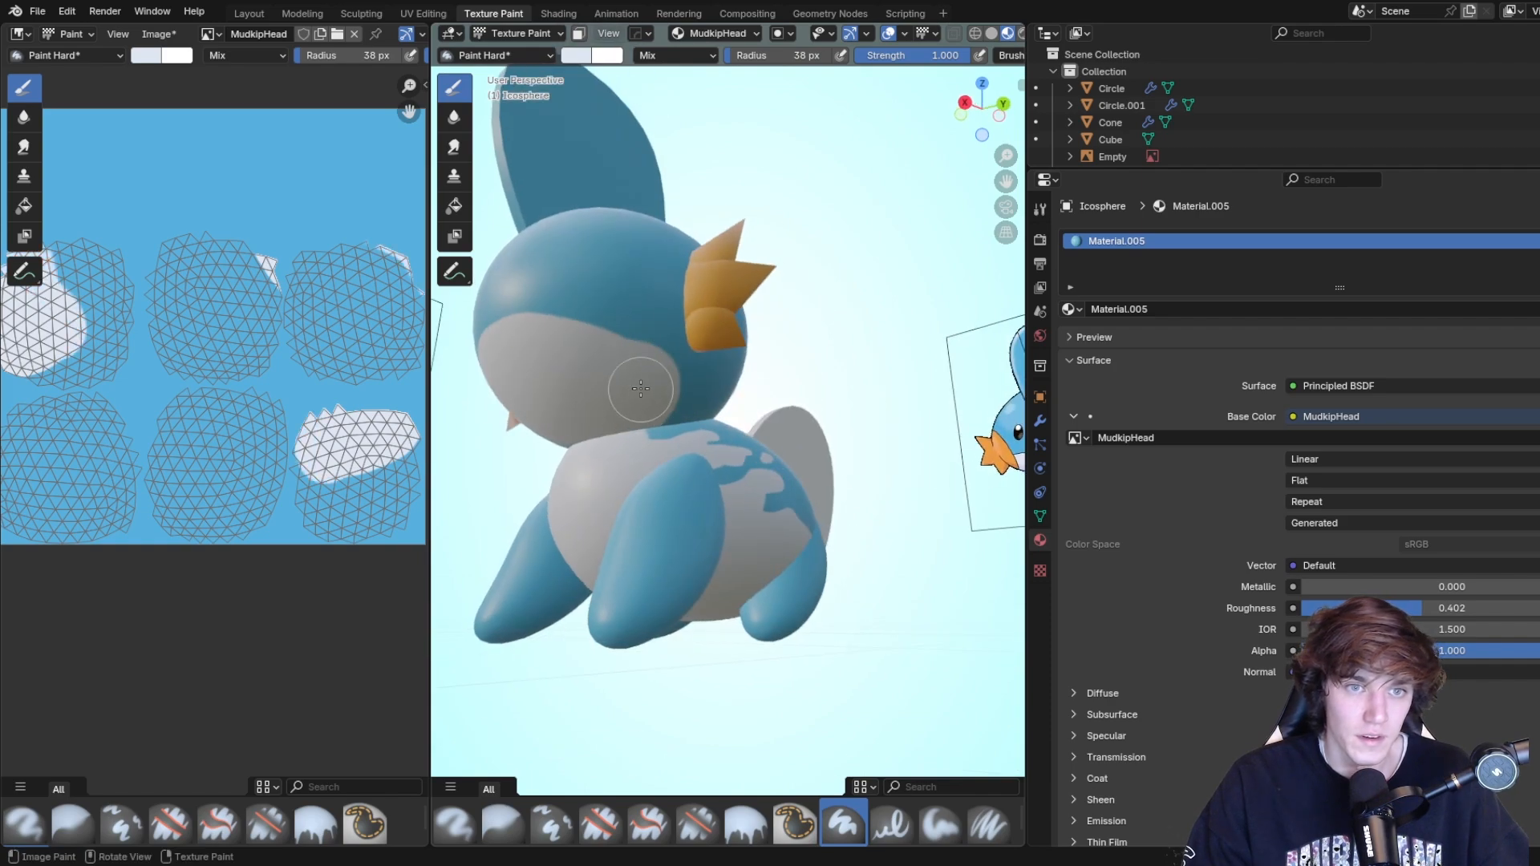
middle_click_drag(594, 374, 670, 383)
middle_click_drag(601, 282, 646, 261)
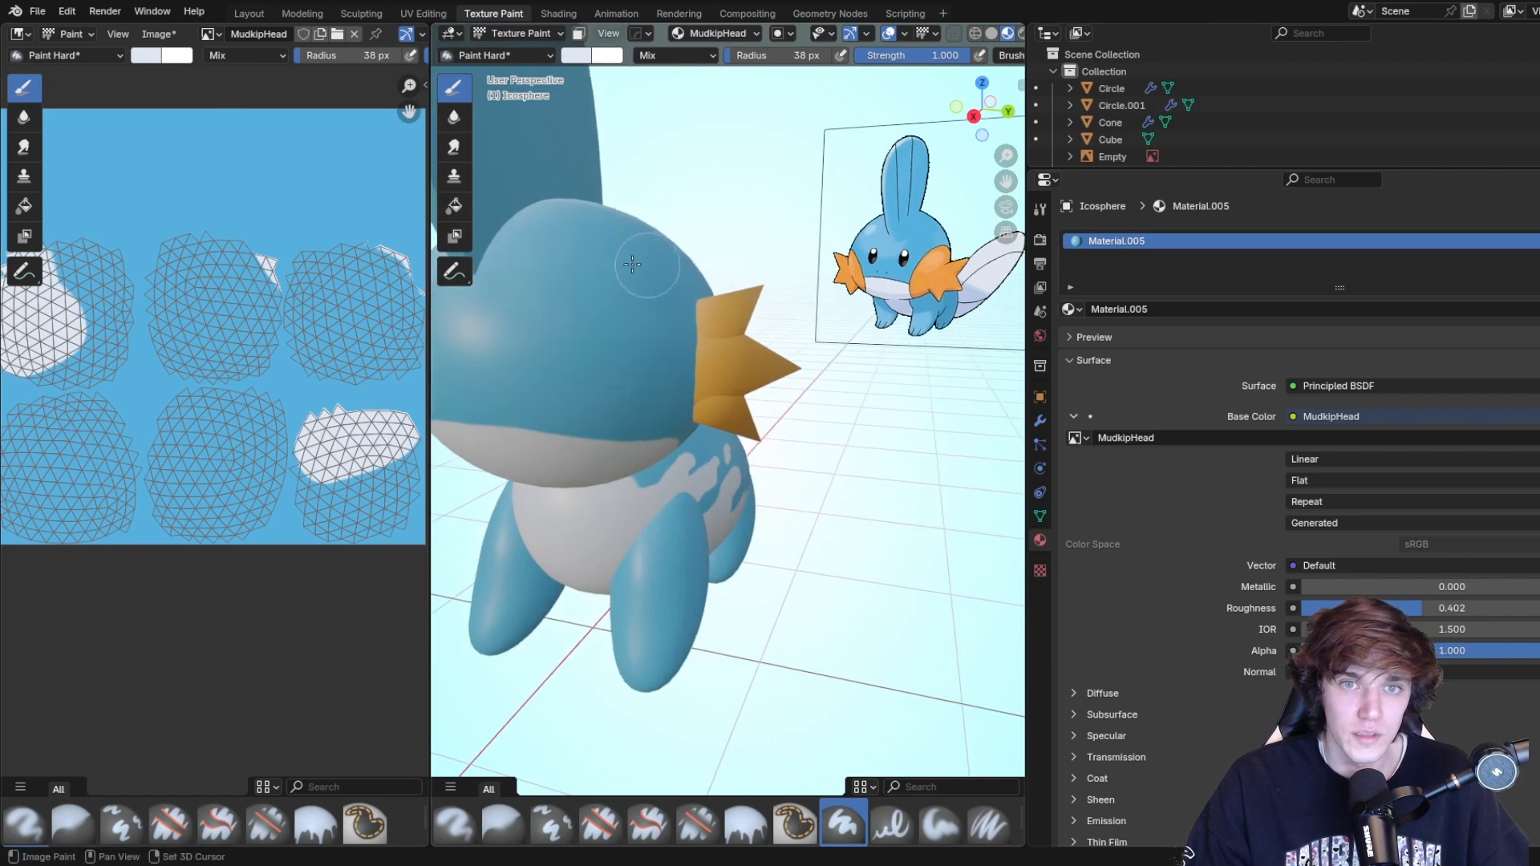
Sample the orange of the reference's cheek as the brush color.
left_click(155, 64)
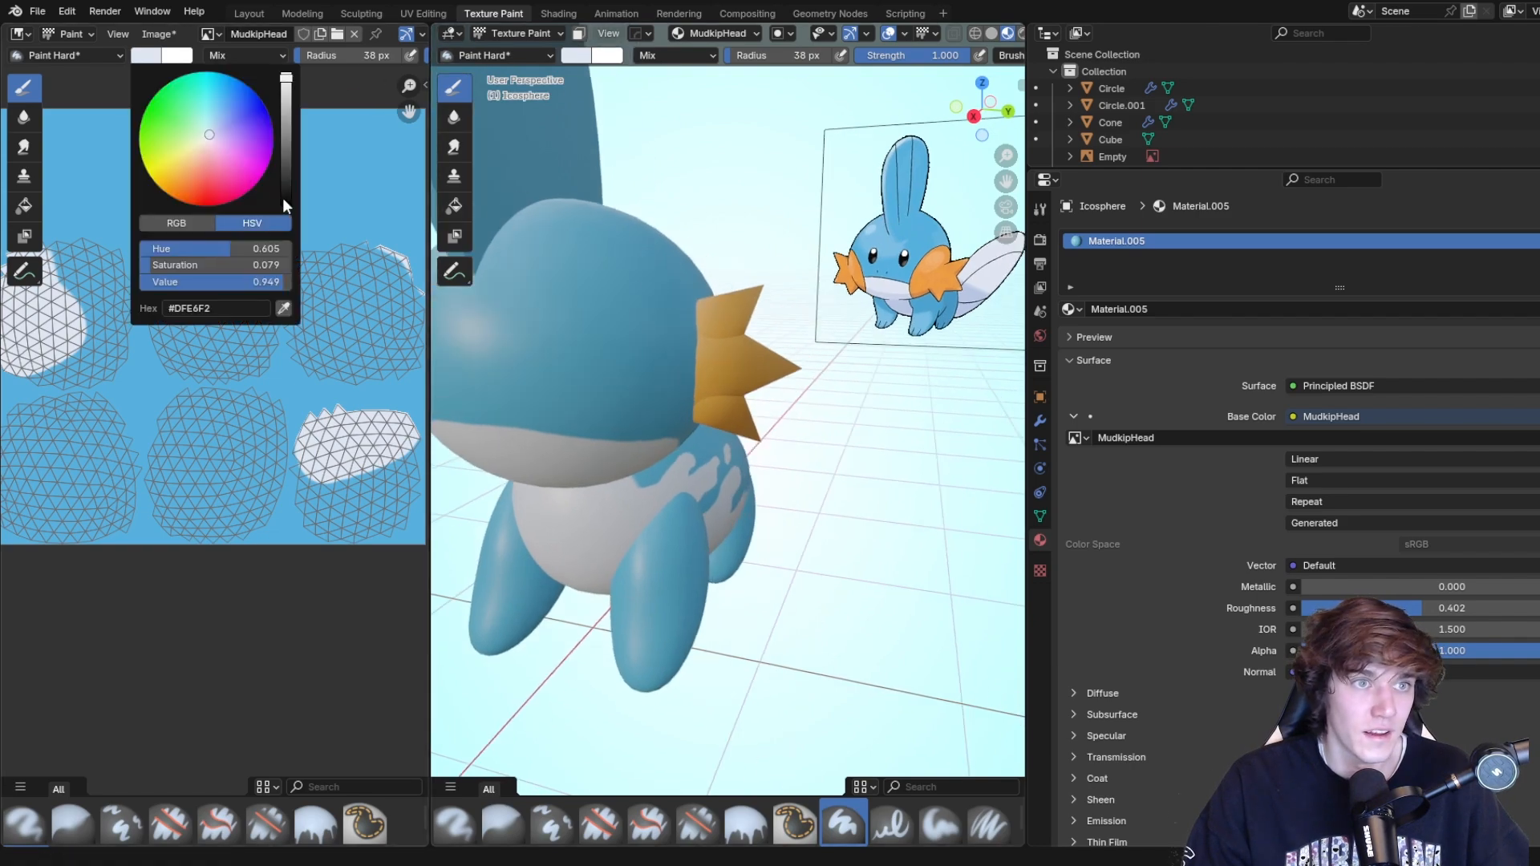
left_click(285, 310)
left_click(945, 271)
middle_click_drag(721, 361, 653, 302)
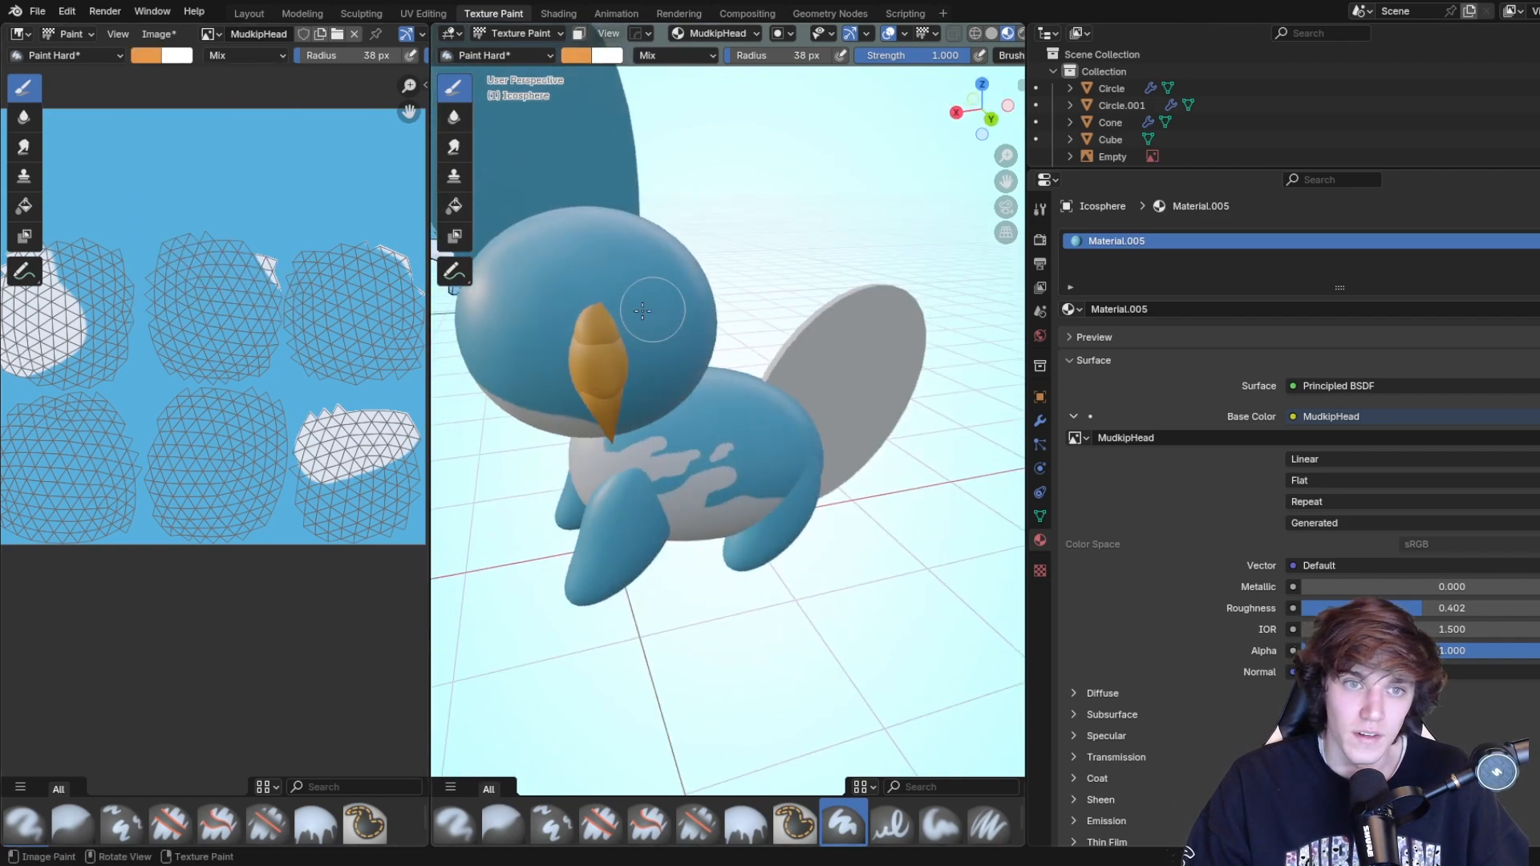
In a side view of the head, paint a round orange cheek behind the spiky gill with a 158 px brush.
key("f")
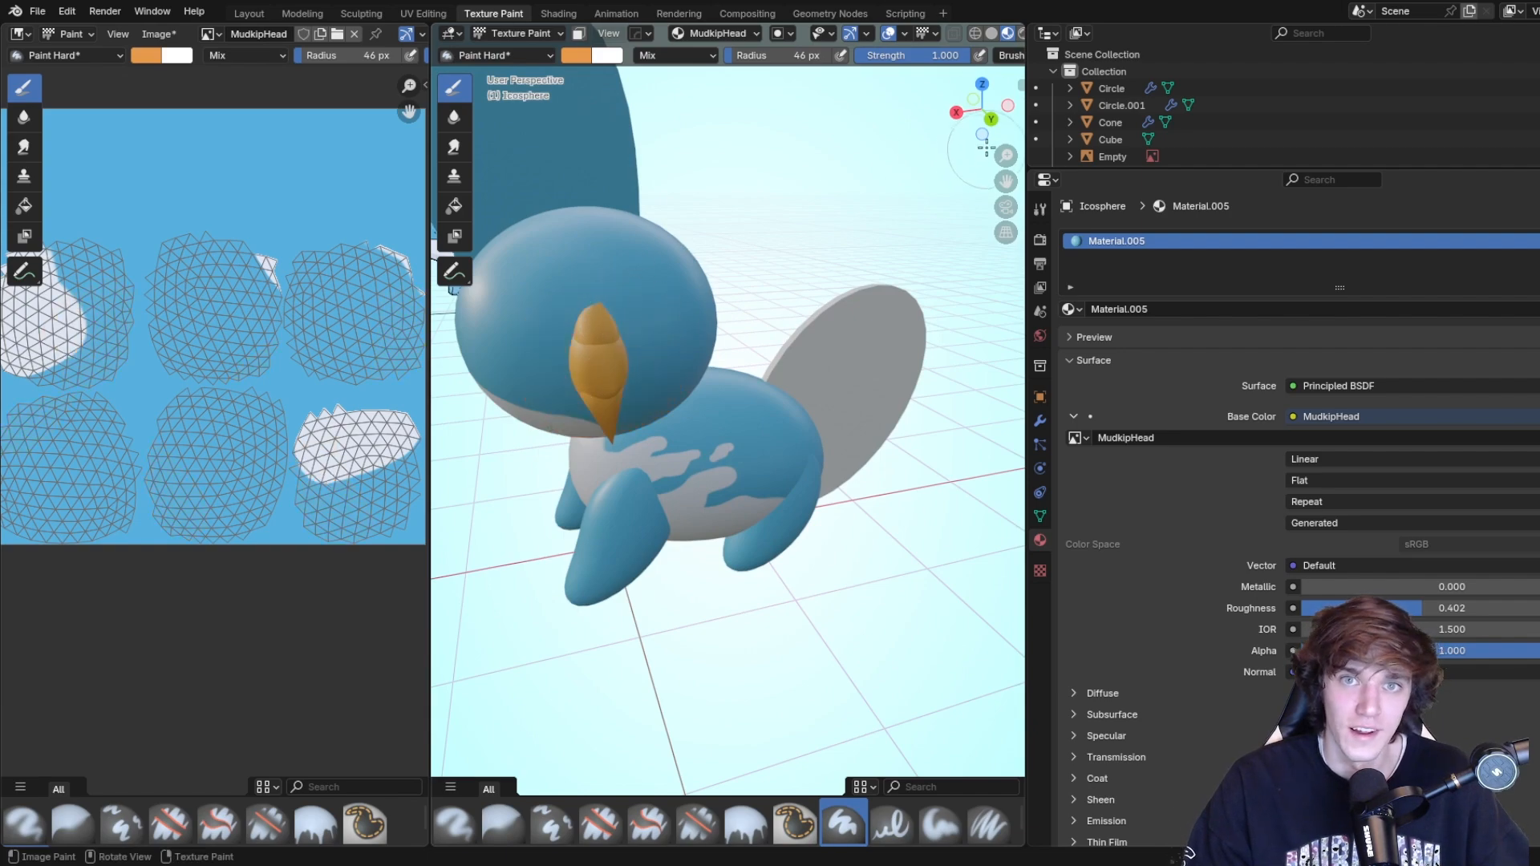
left_click(992, 119)
scroll(717, 253, "up", 3)
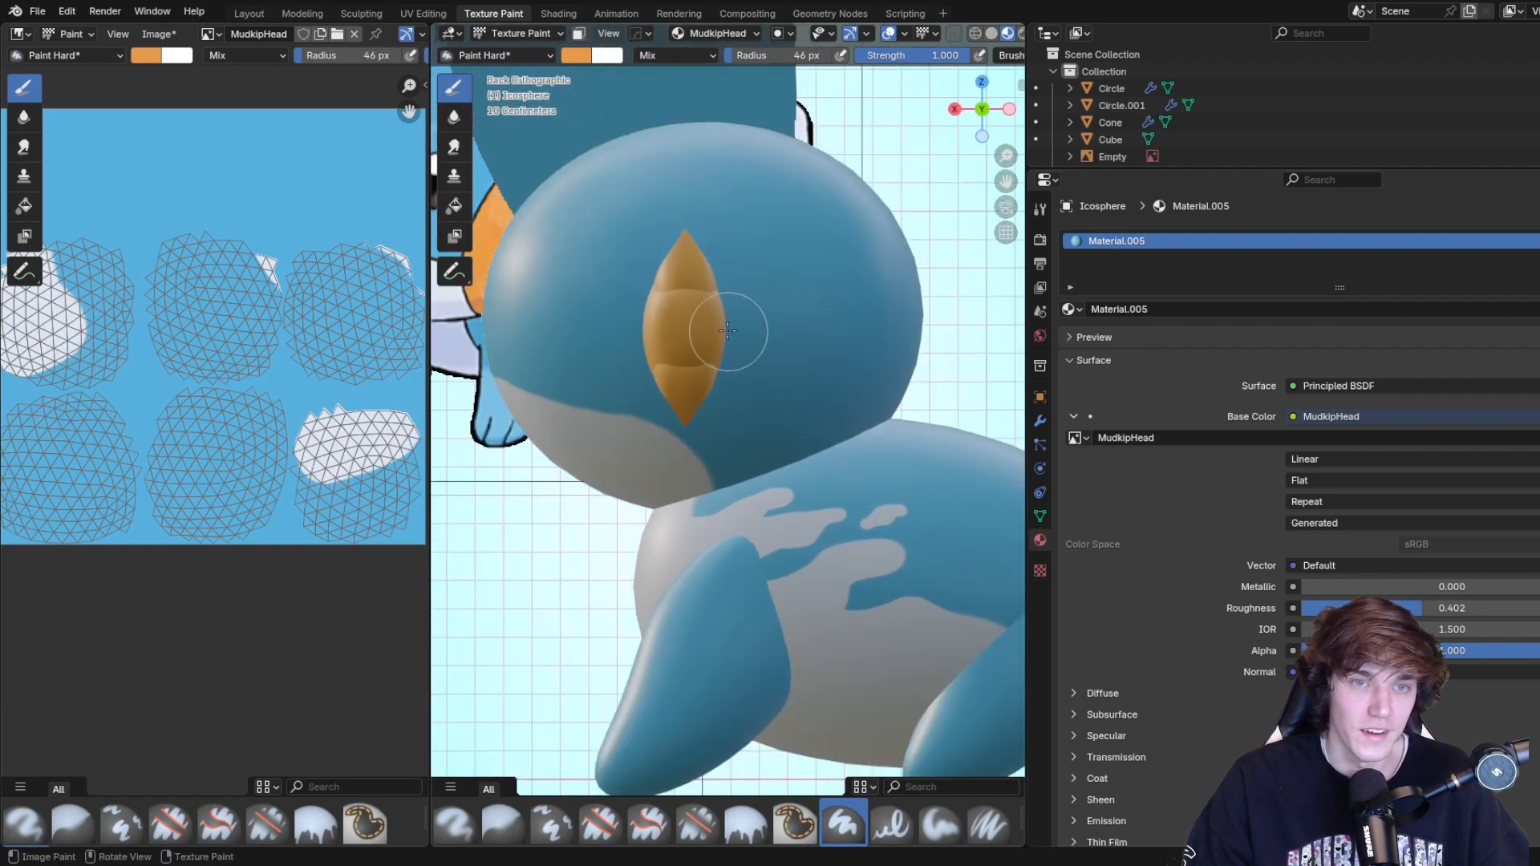
key("f")
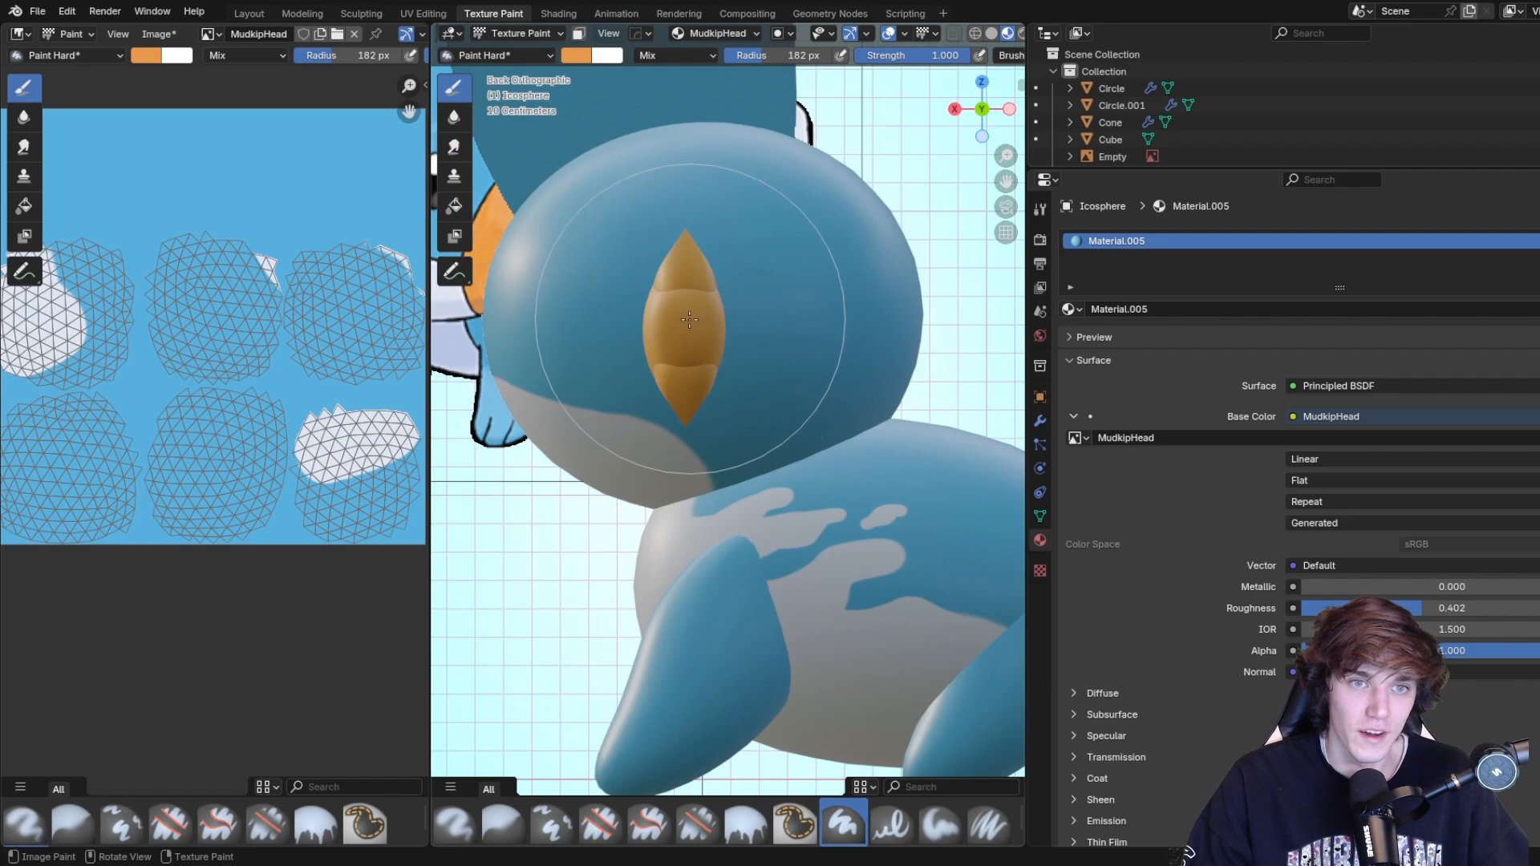
left_click(668, 329)
left_click_drag(668, 328, 687, 327)
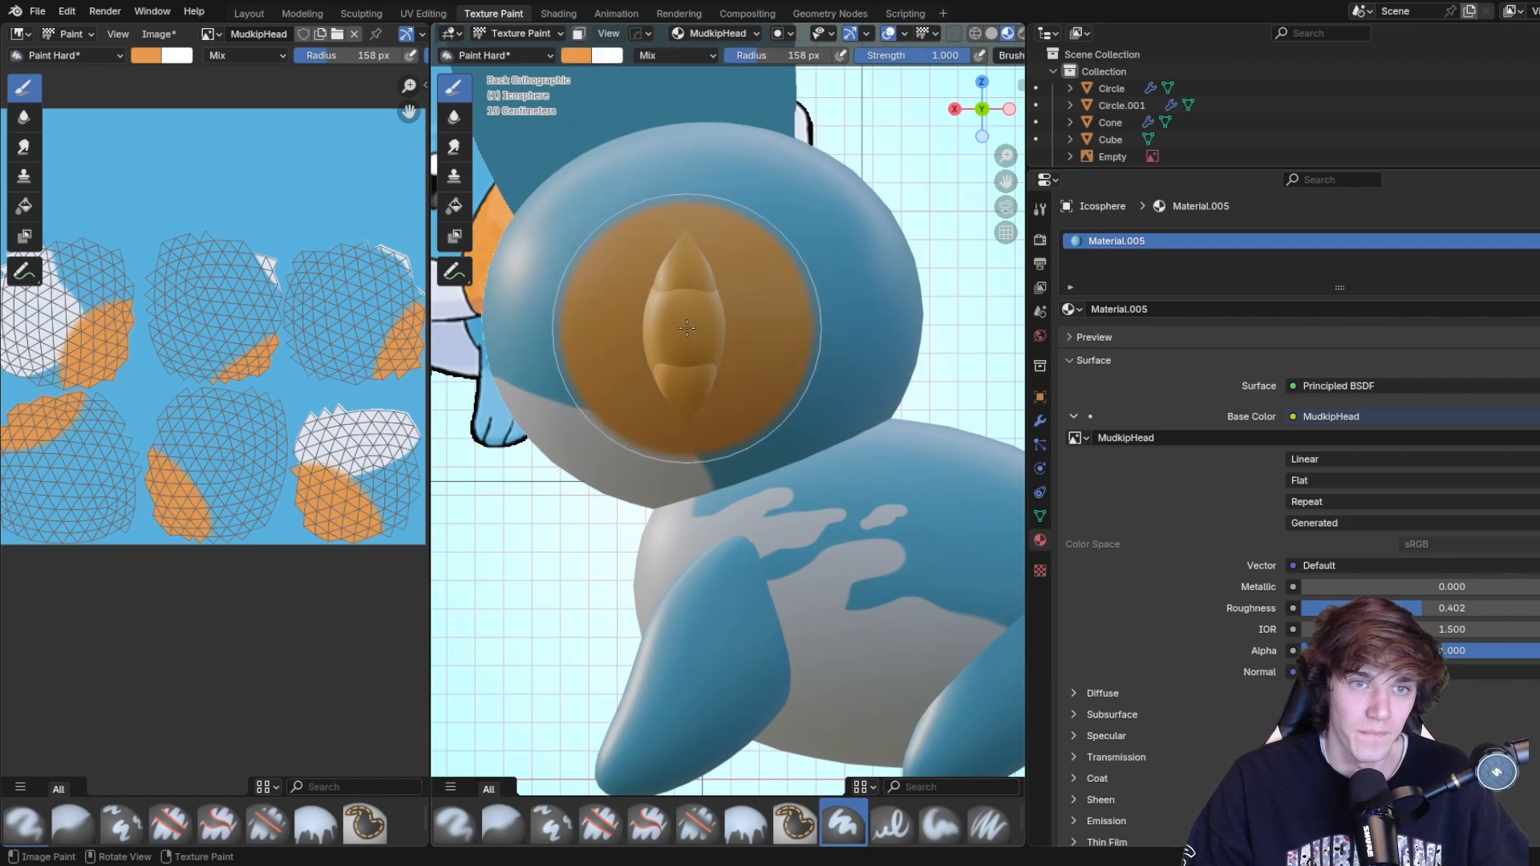
Set the brush color to black (#000000) for painting the head.
scroll(687, 327, "down", 3)
middle_click_drag(687, 327, 609, 264)
left_click(152, 56)
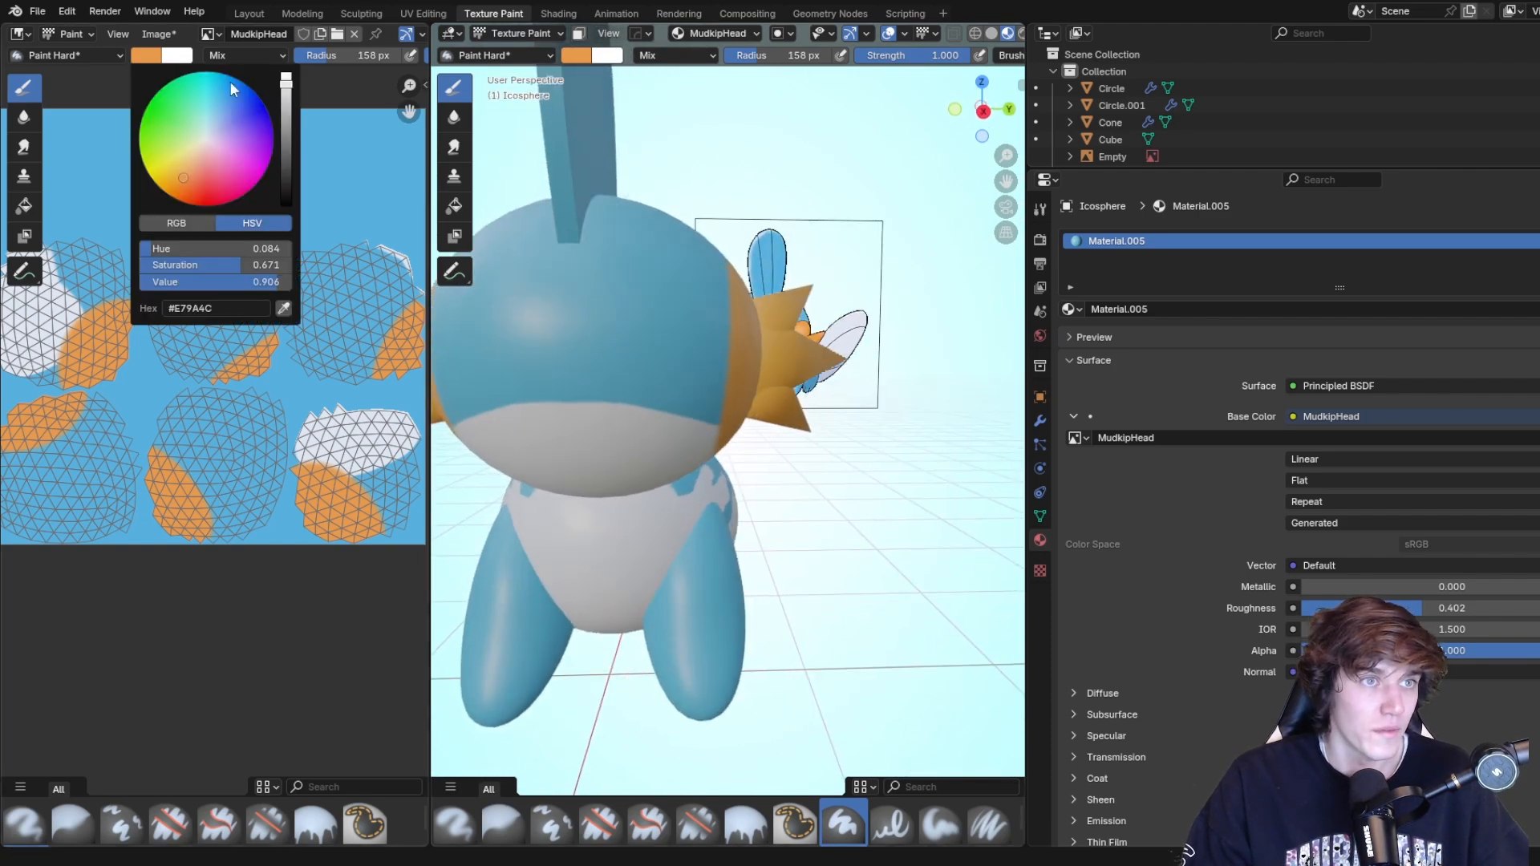
left_click_drag(291, 94, 299, 206)
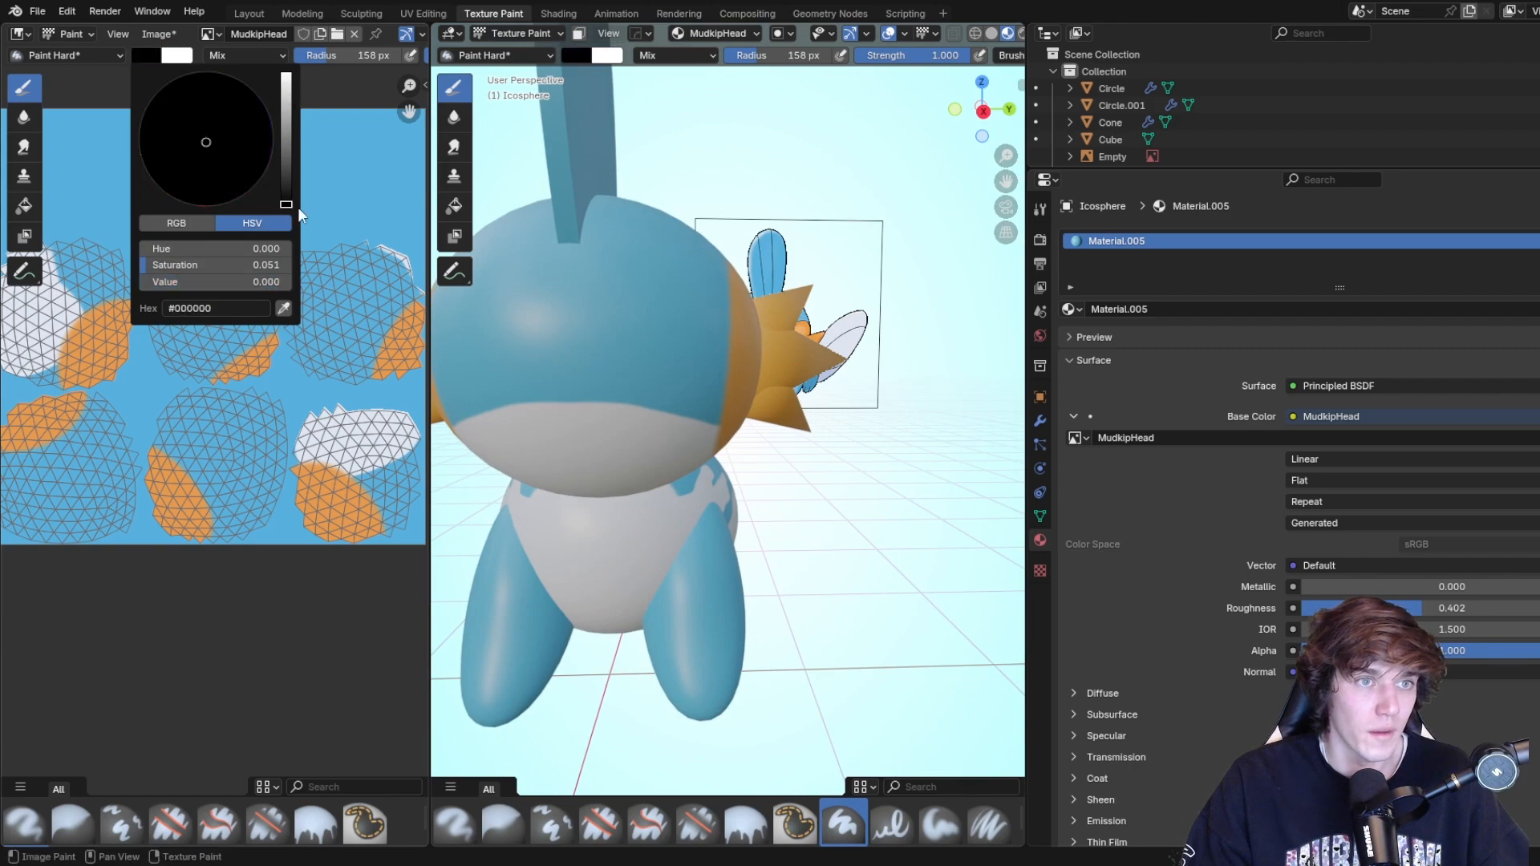
mouse_move(609, 208)
middle_mouse_down()
mouse_move(644, 184)
mouse_move(834, 227)
middle_mouse_up()
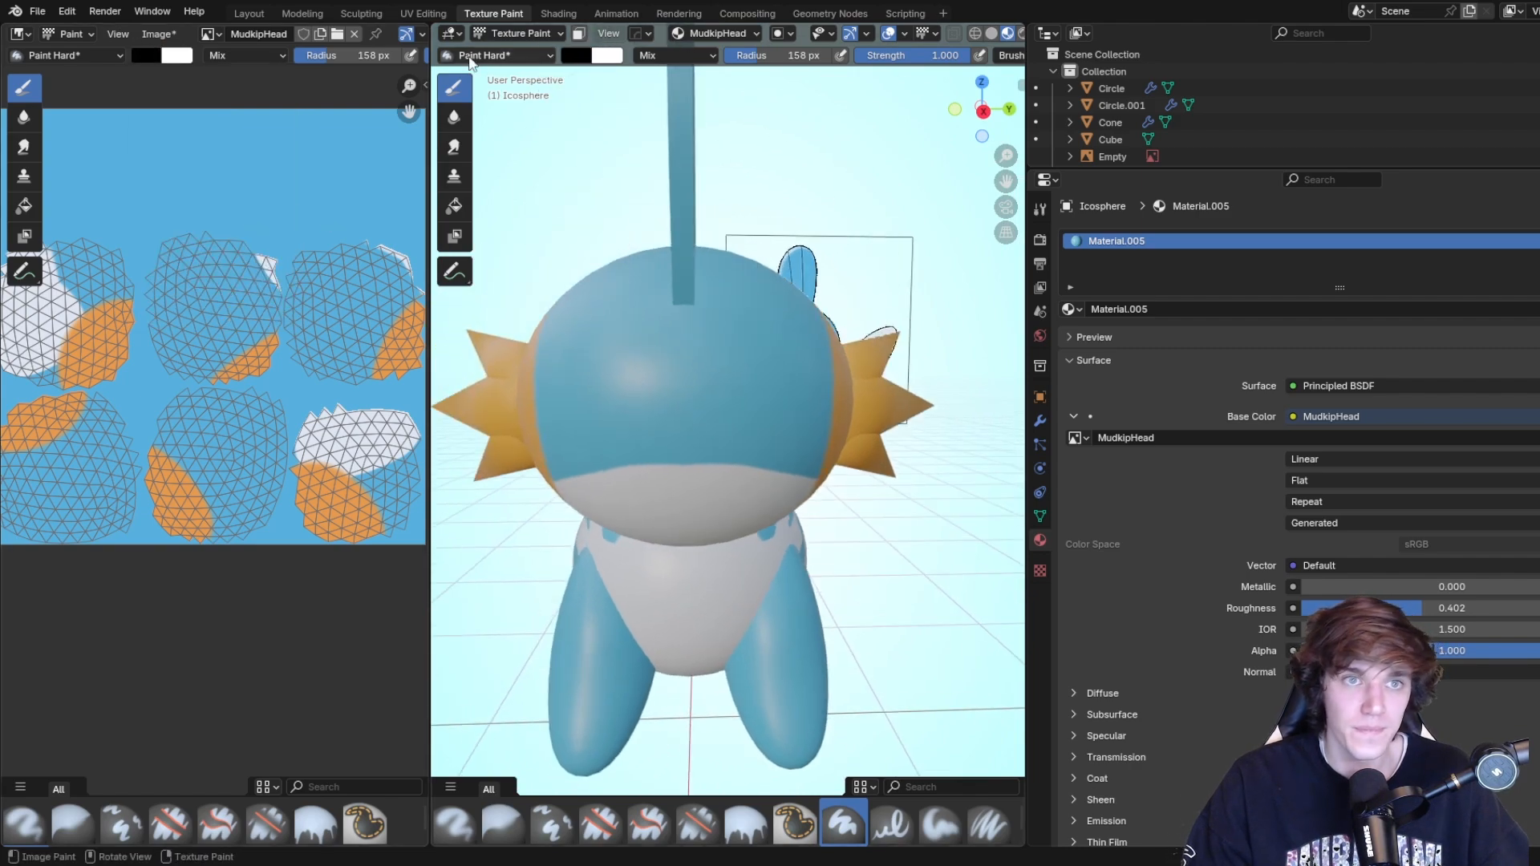
Select the Mudkip reference image behind the model, raise it along Z and reposition it above and beside the head in the right view.
left_click(244, 14)
left_click(906, 172)
middle_click_drag(458, 200, 672, 216)
left_click(1314, 113)
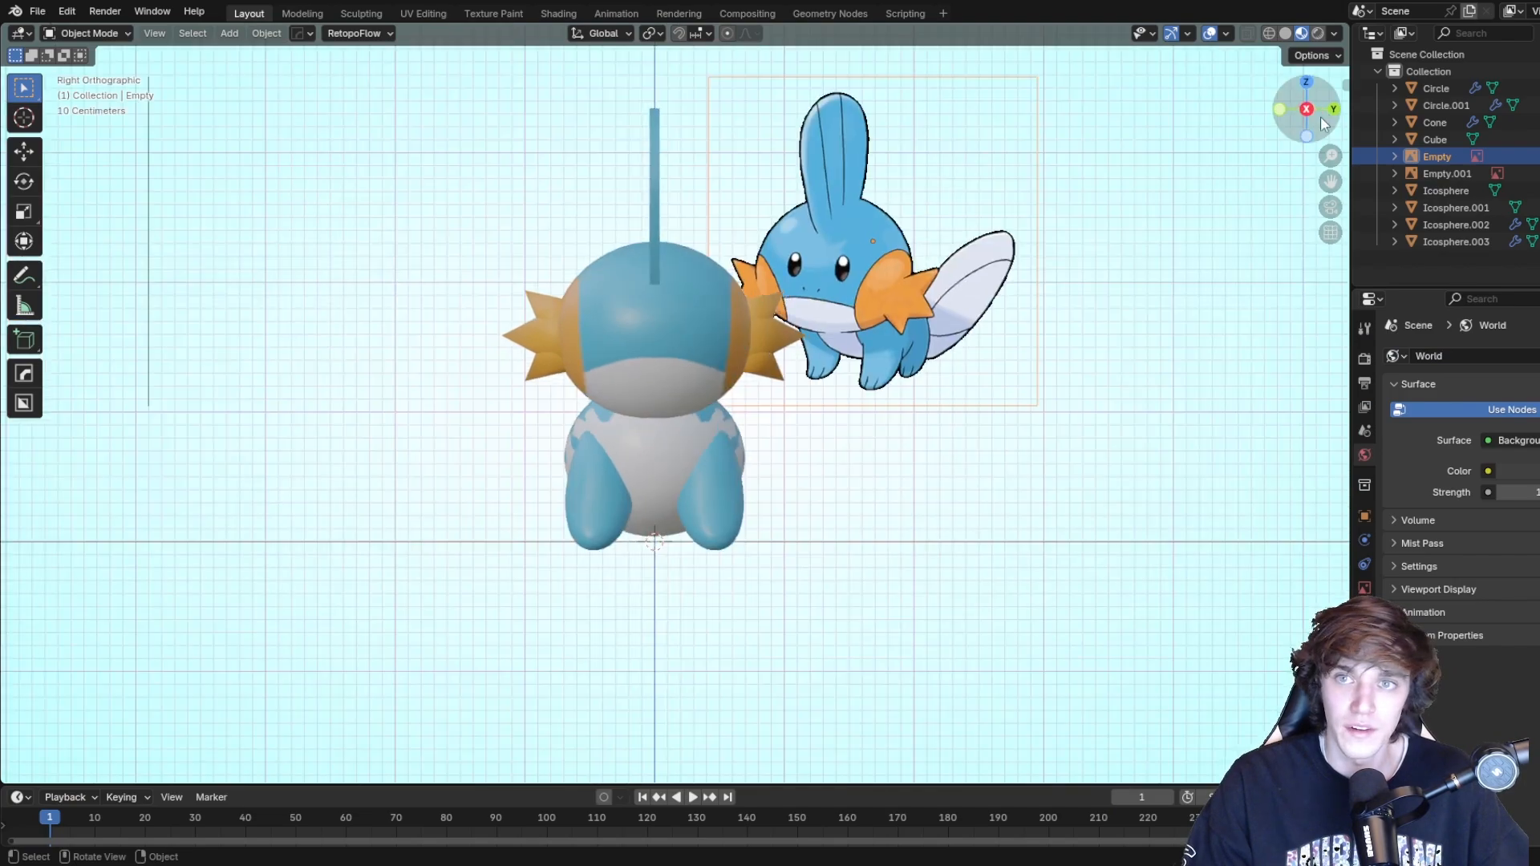
left_click(494, 18)
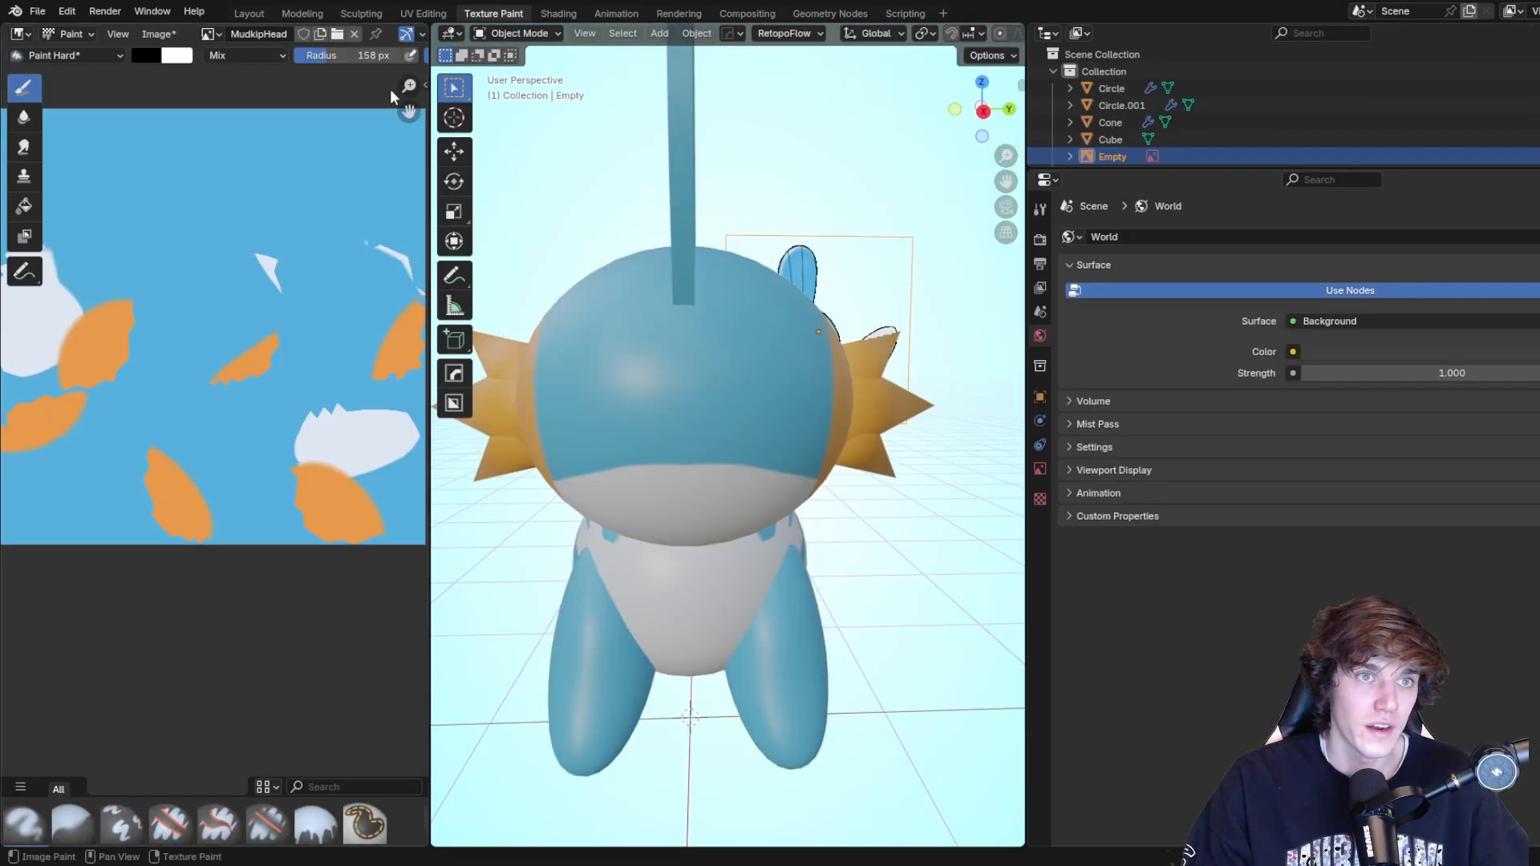
mouse_move(810, 258)
middle_mouse_down()
mouse_move(802, 290)
mouse_move(762, 193)
middle_mouse_up()
key("g")
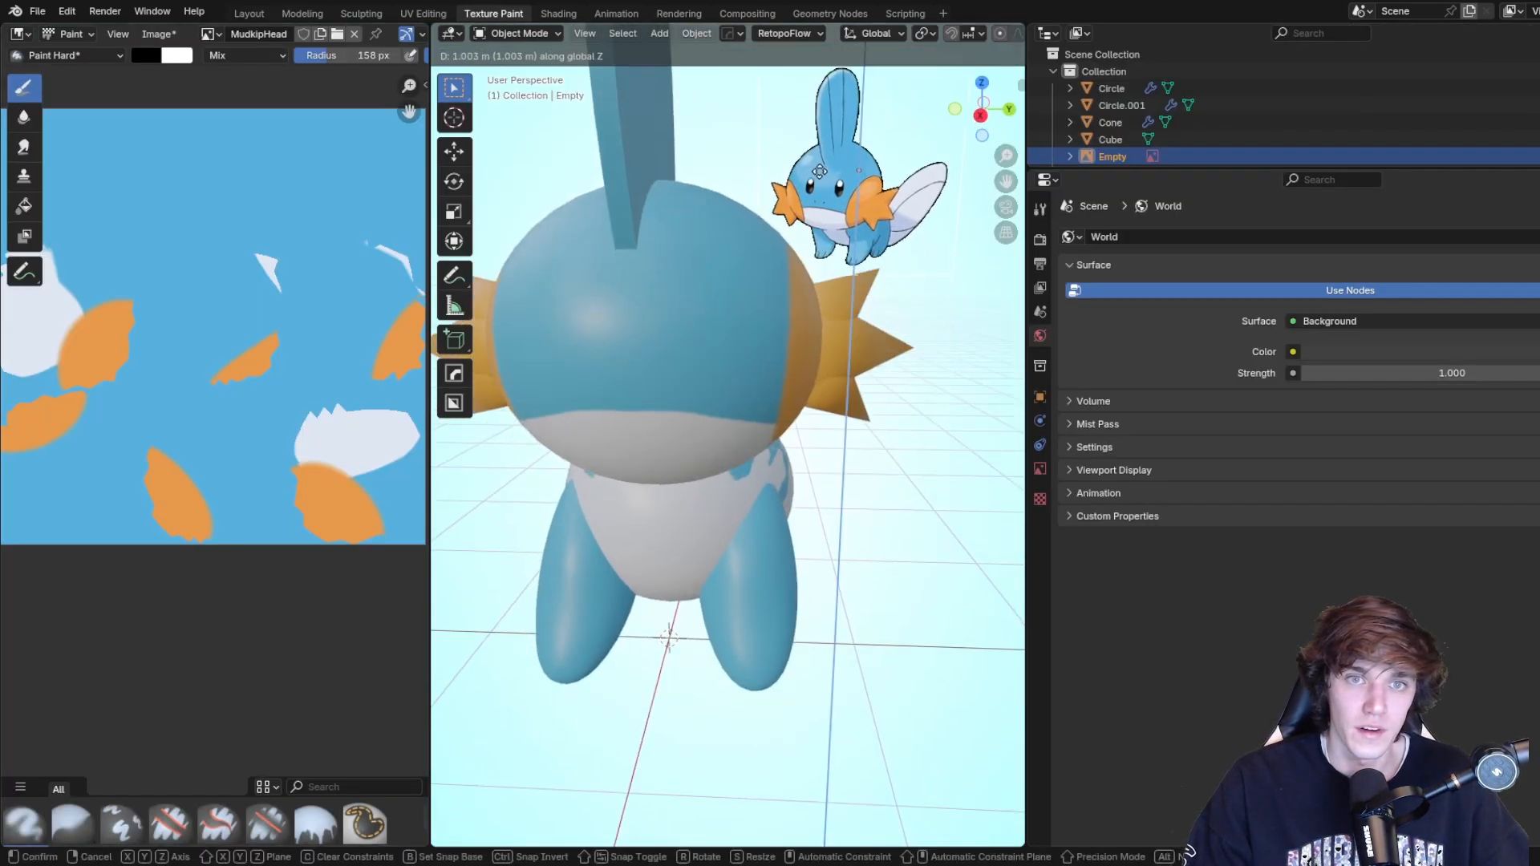
left_click(766, 80)
left_click(980, 114)
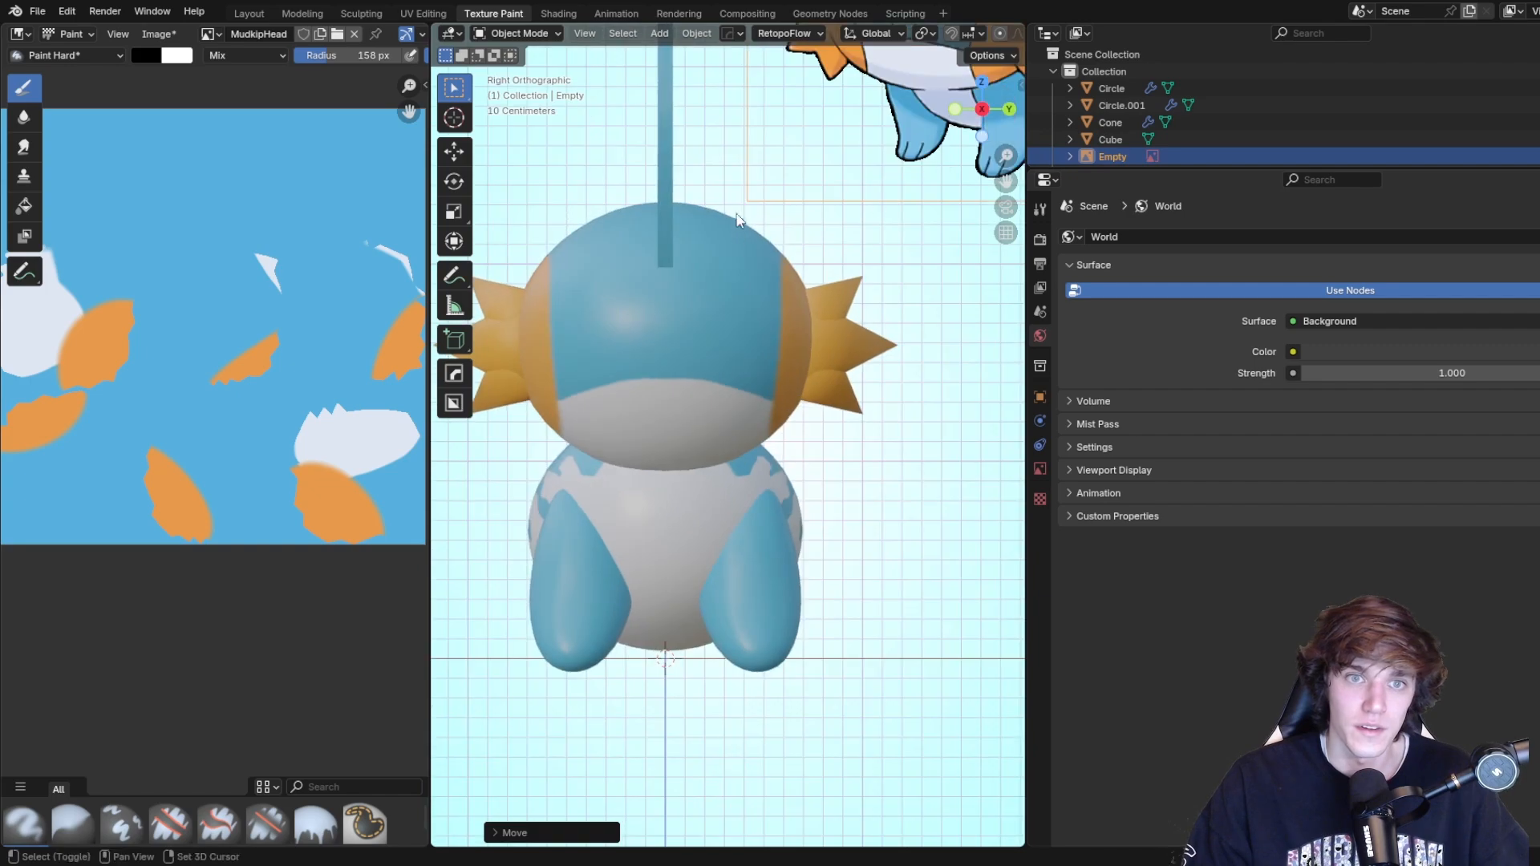
key("g")
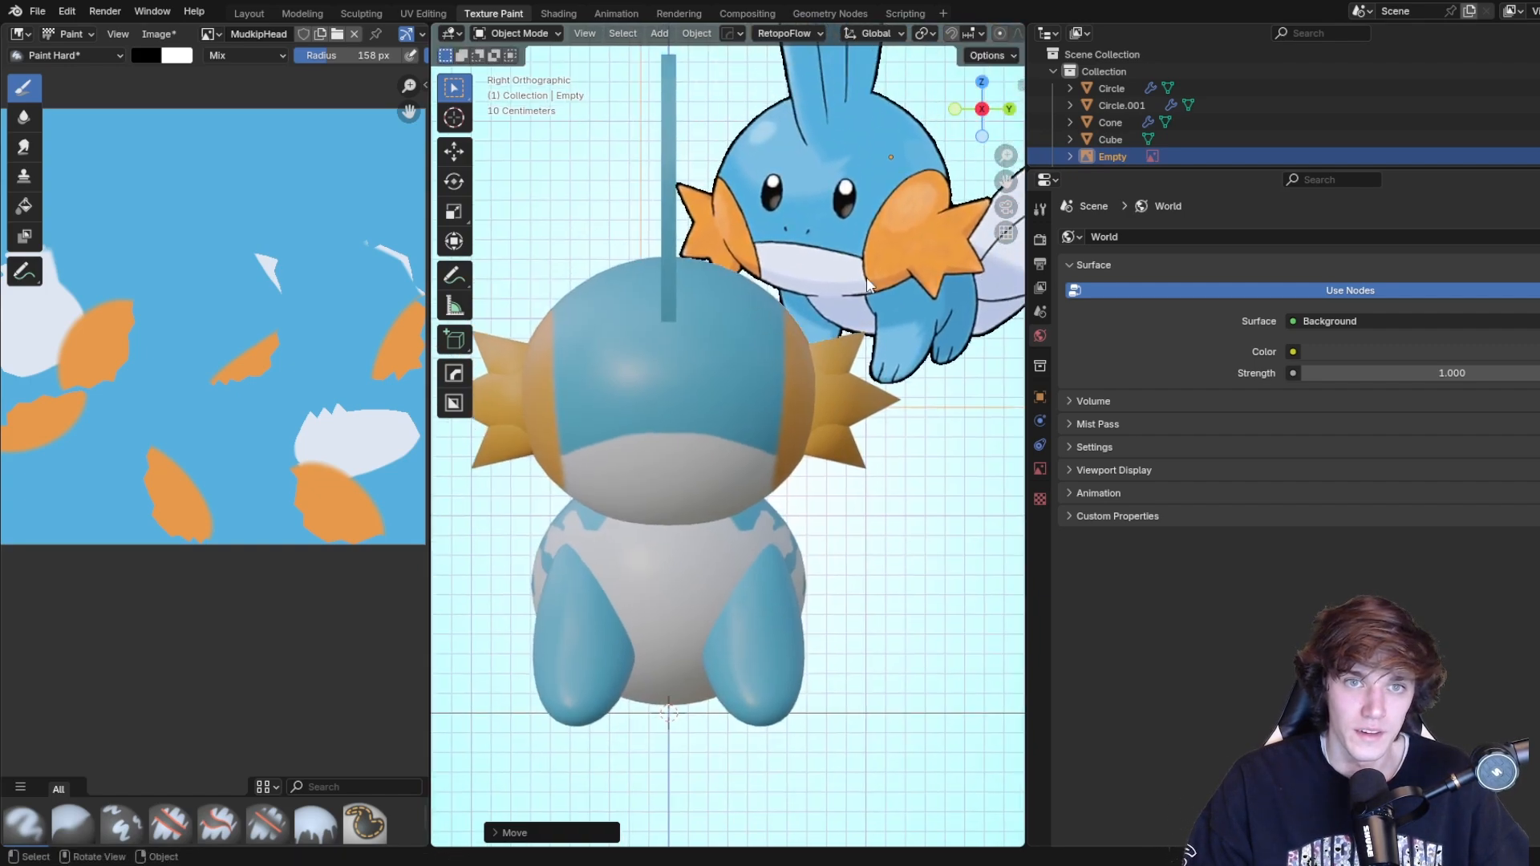
left_click(852, 286)
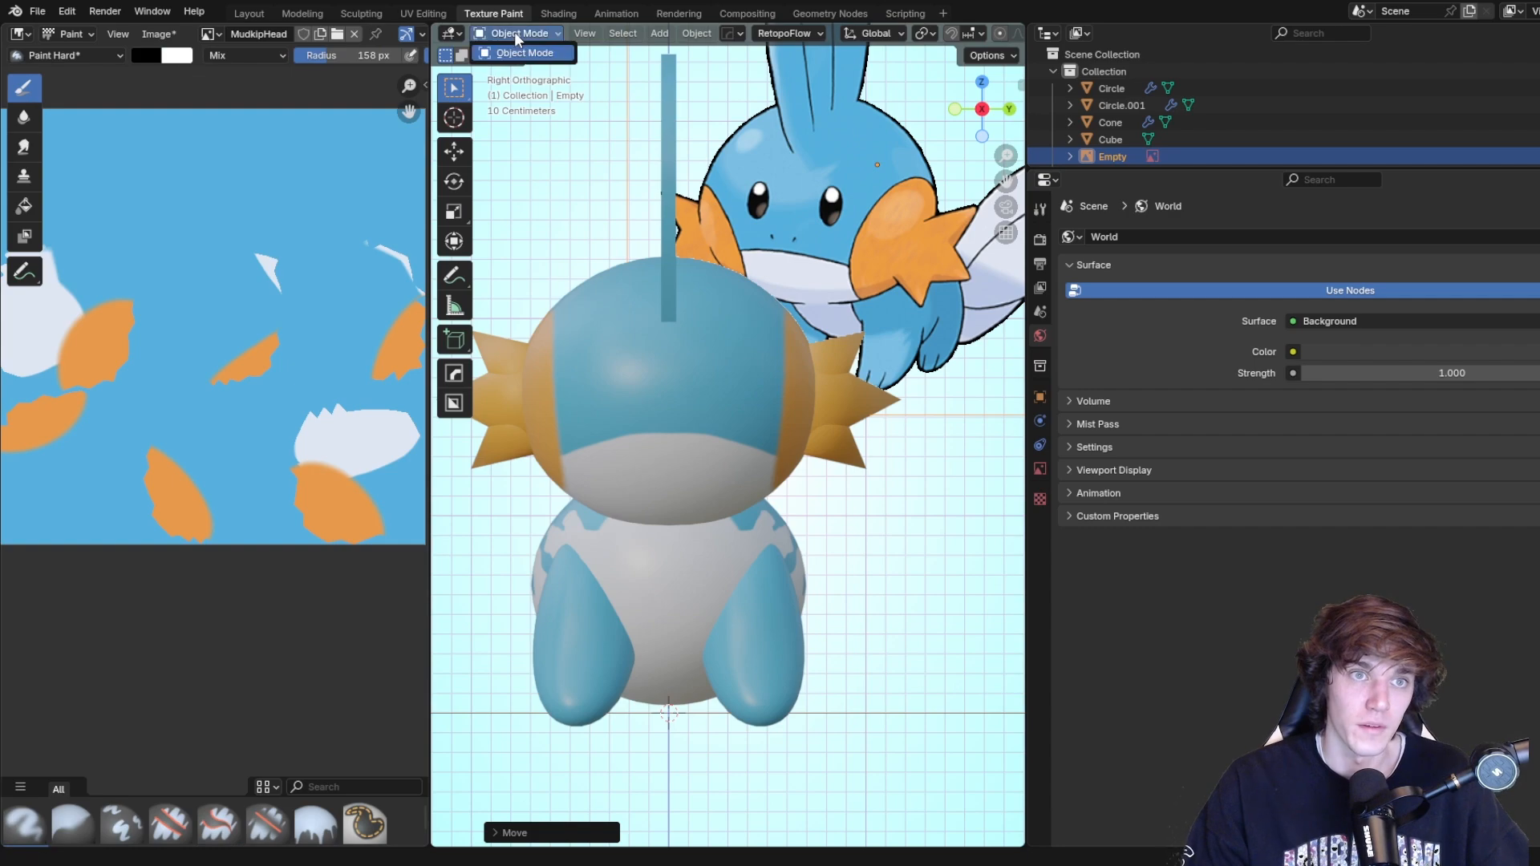
Select the head icosphere and put it back in Texture Paint mode.
left_click(684, 517)
left_click(522, 35)
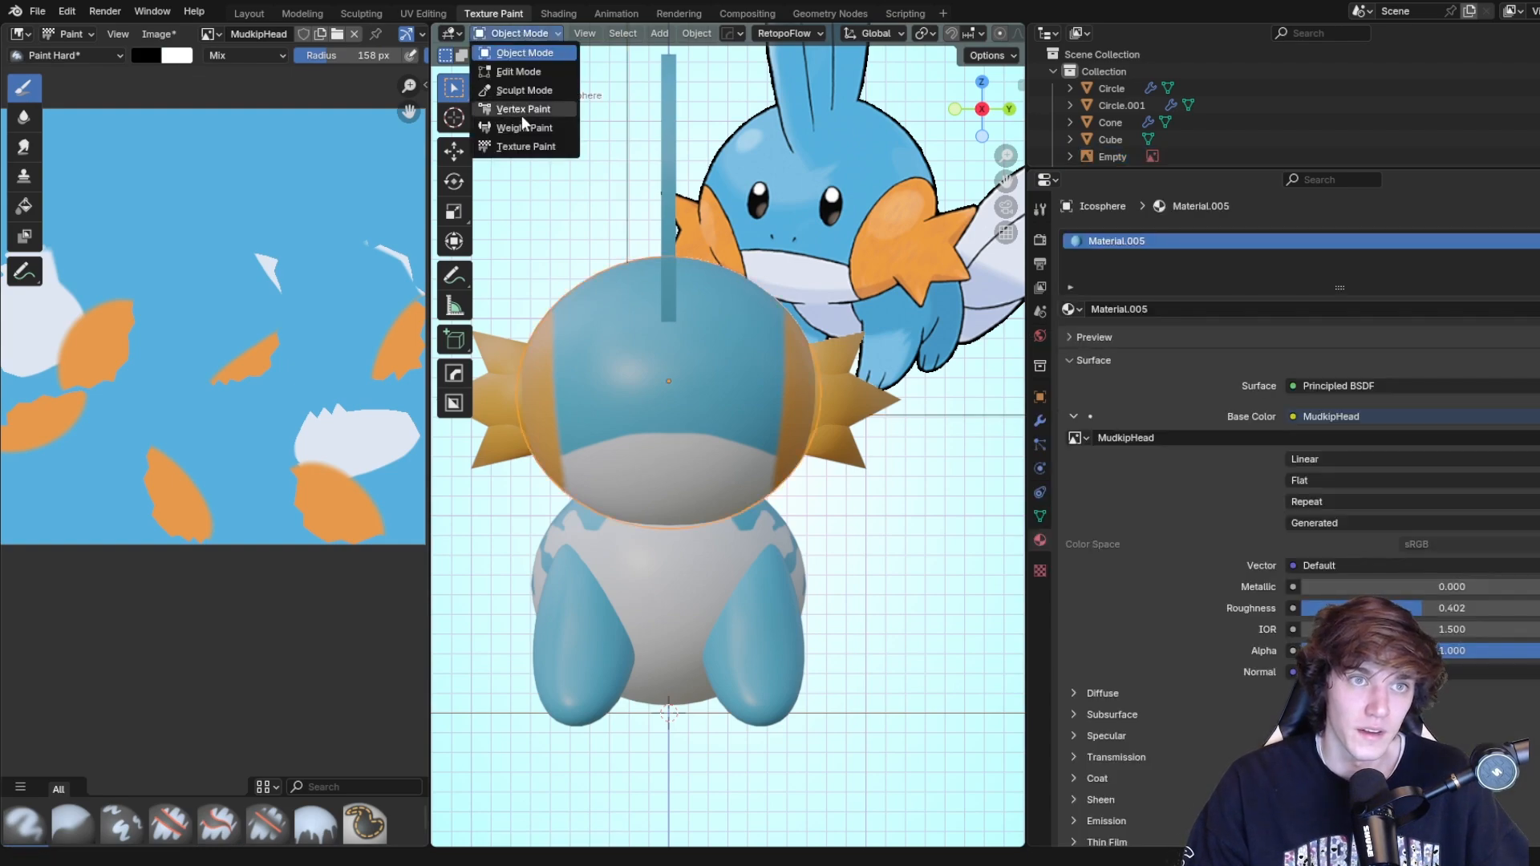
left_click(521, 152)
Try painting black oval eyes on the blue part of the face with a 25 px brush.
key("f")
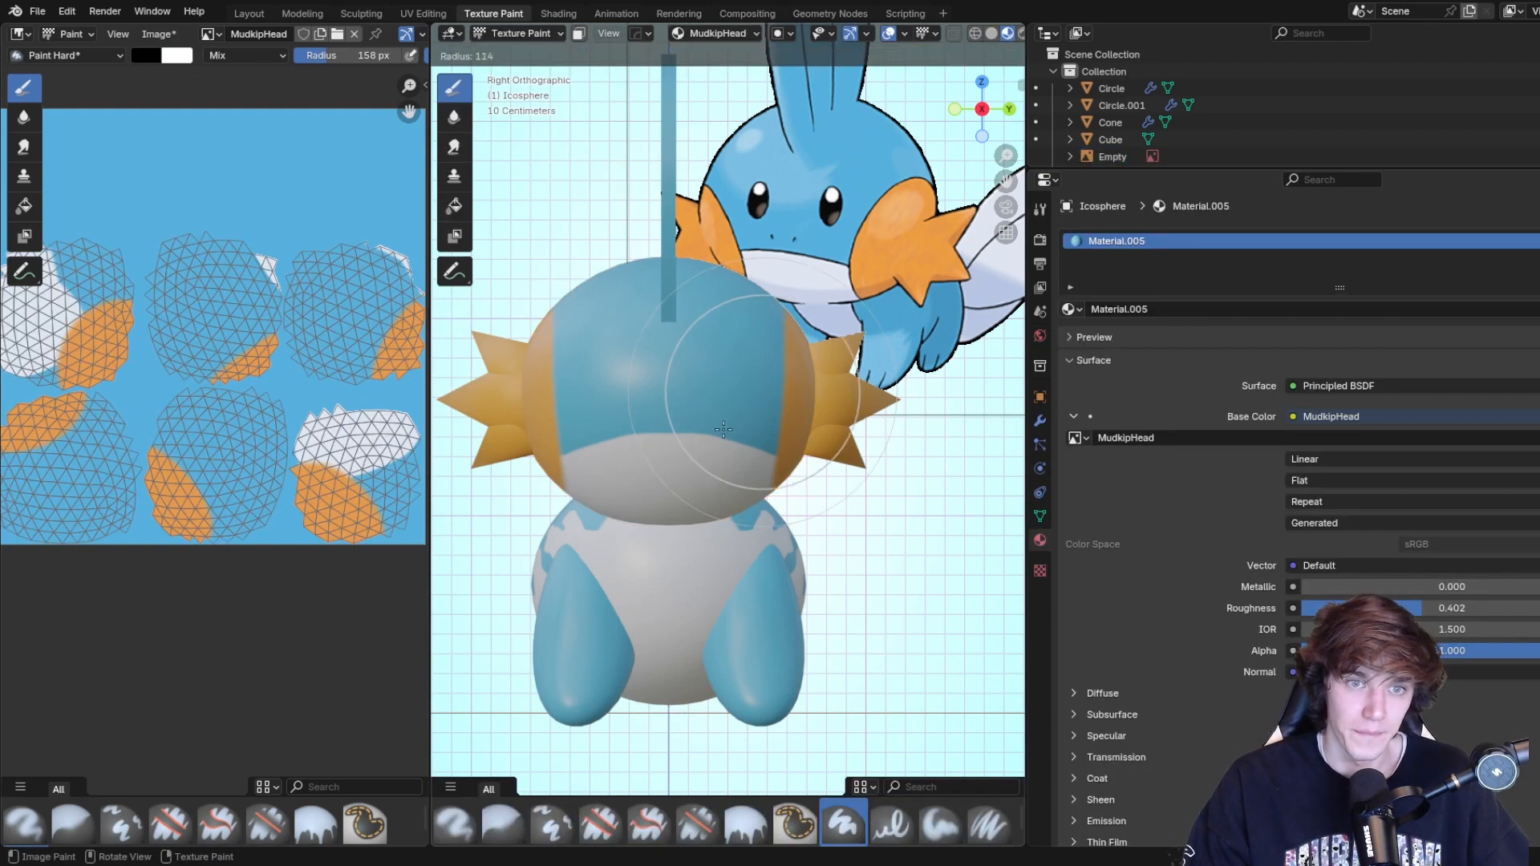
left_click(710, 388)
scroll(702, 381, "up", 2)
middle_click_drag(701, 382, 703, 447, "shift")
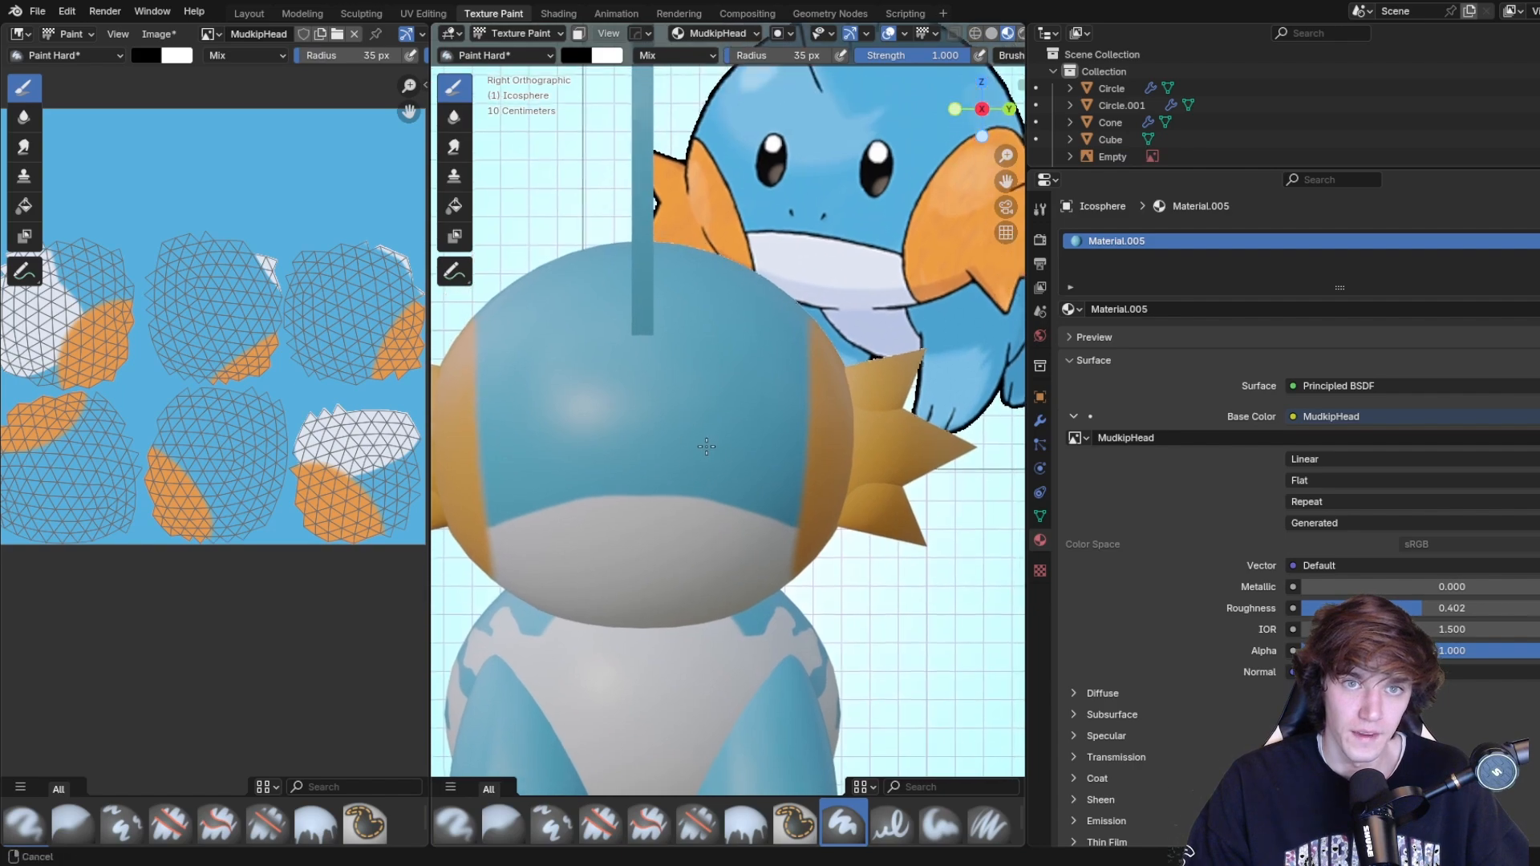
key("f")
left_click(706, 449)
mouse_move(712, 393)
left_mouse_down()
mouse_move(704, 429)
mouse_move(728, 457)
mouse_move(731, 409)
left_mouse_up()
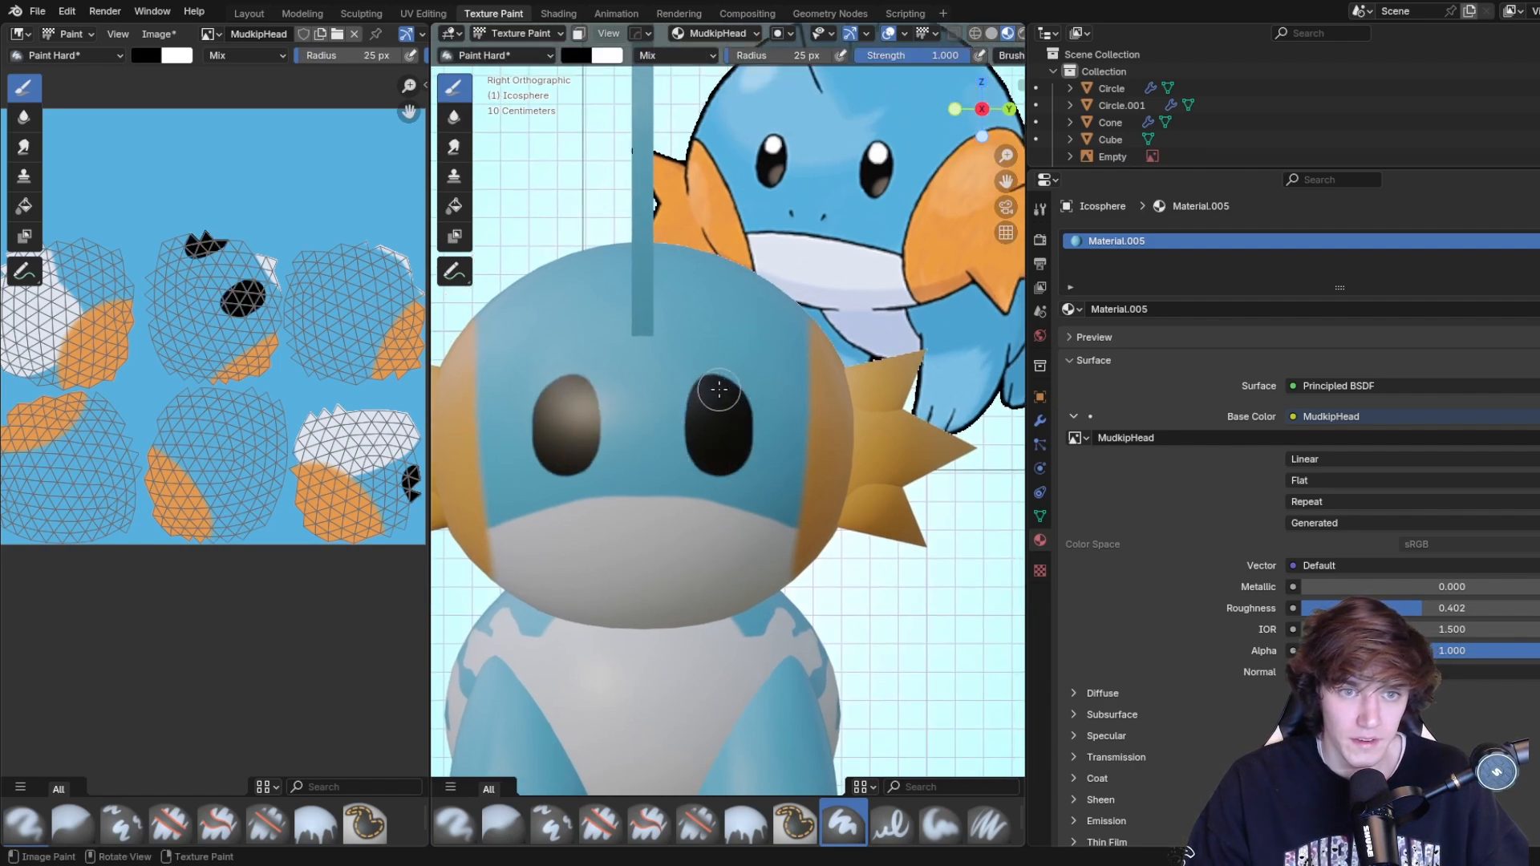
key("ctrl+z")
Paint mirrored black eyes, narrower at the top, above the white lower face with an 18 px brush.
key("f")
left_click(725, 381)
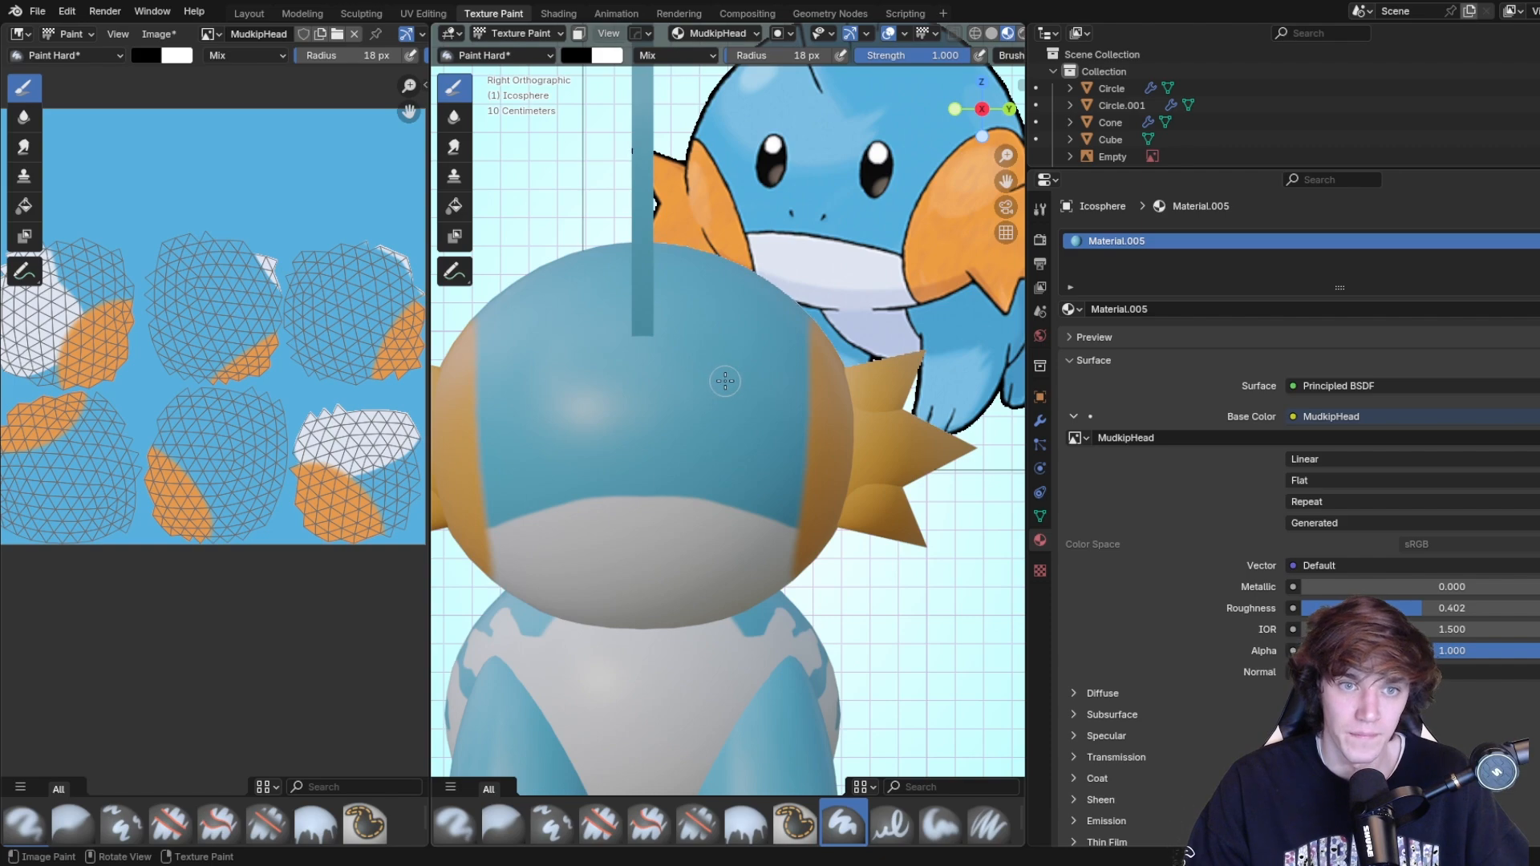
mouse_move(716, 404)
left_mouse_down()
mouse_move(724, 450)
mouse_move(740, 416)
mouse_move(722, 378)
mouse_move(708, 418)
mouse_move(731, 437)
left_mouse_up()
key("ctrl+z")
left_click_drag(731, 384, 726, 376)
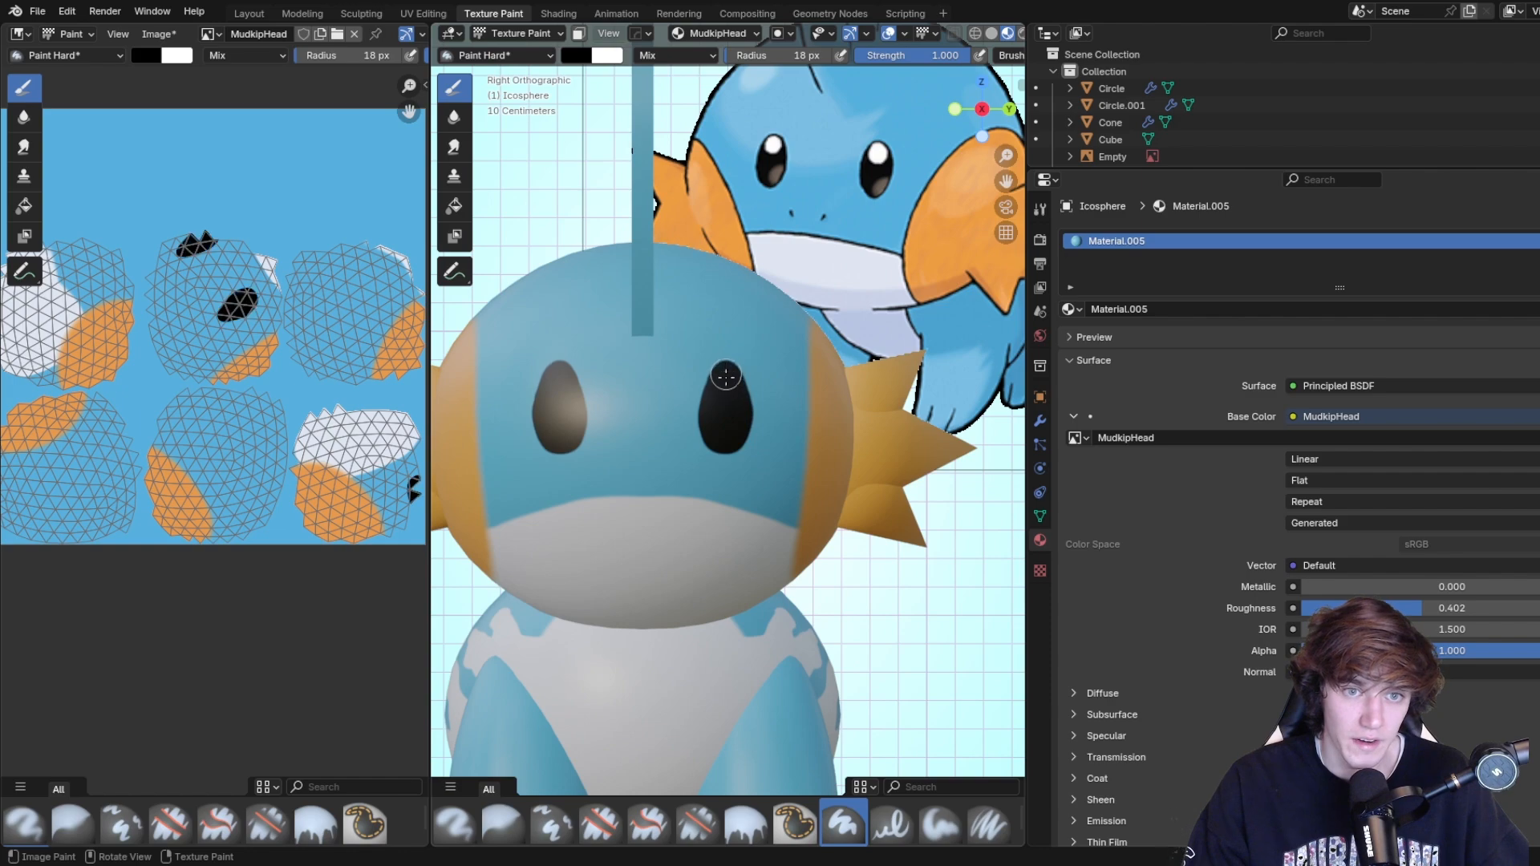
Swap the brush to white and paint a round highlight in the upper part of both eyes.
scroll(750, 442, "up", 1)
middle_click_drag(733, 362, 730, 378, "shift")
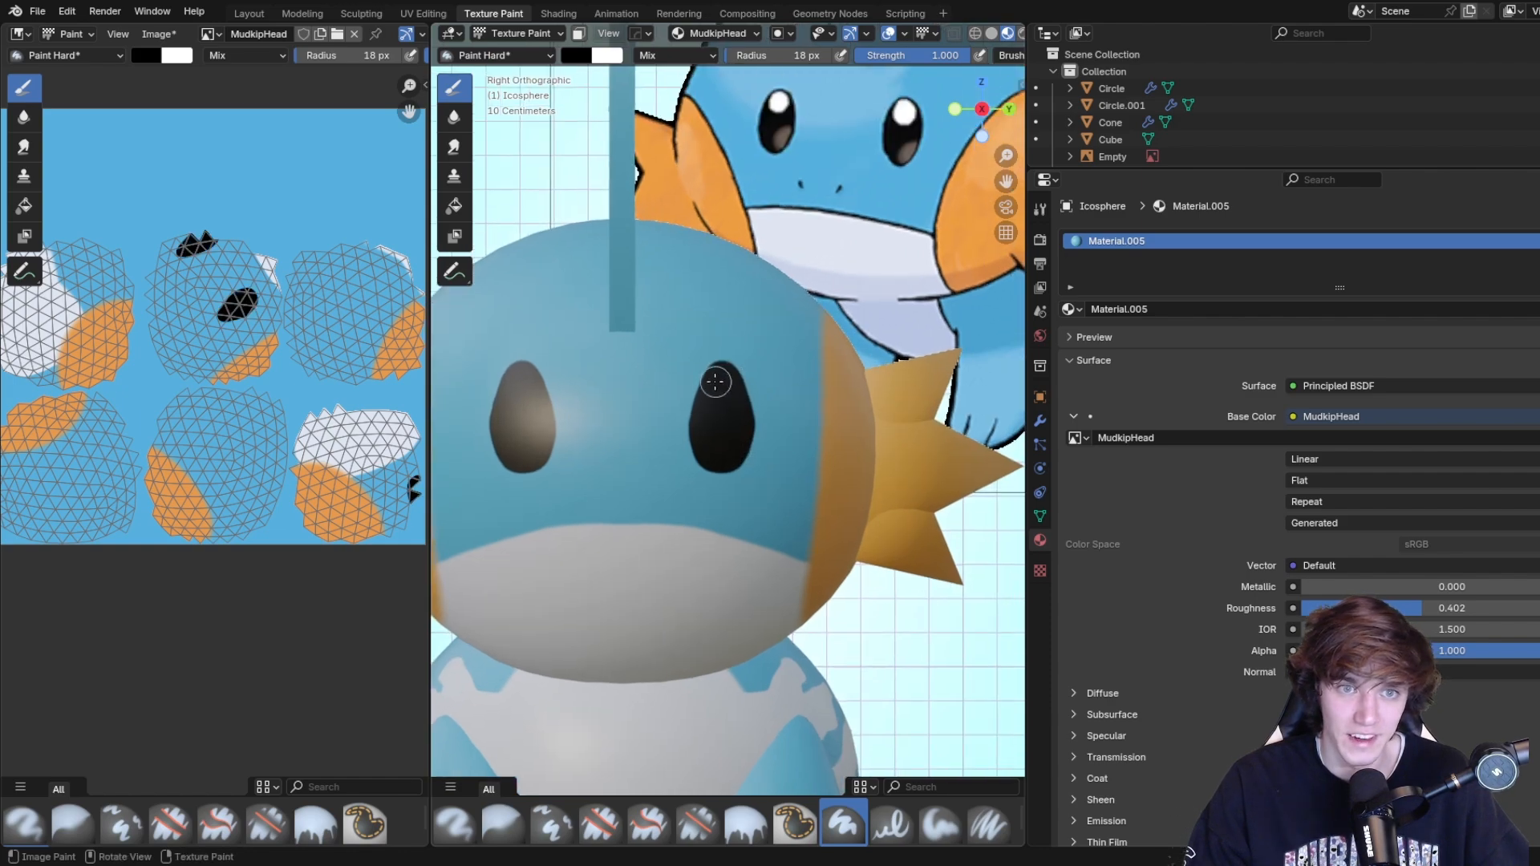
key("x")
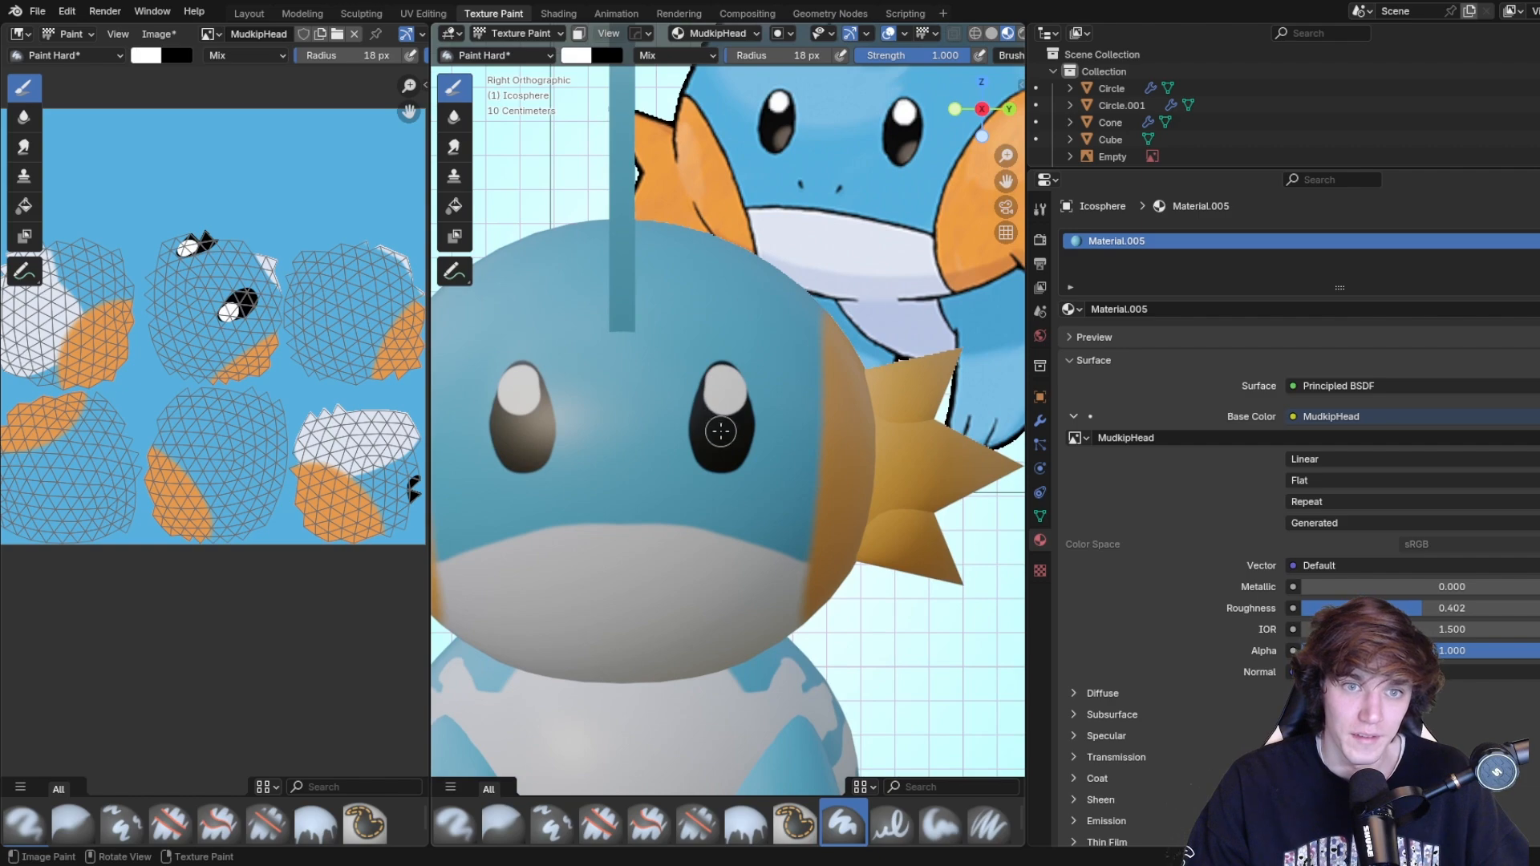
Darken the brush color to a medium gray.
left_click(146, 58)
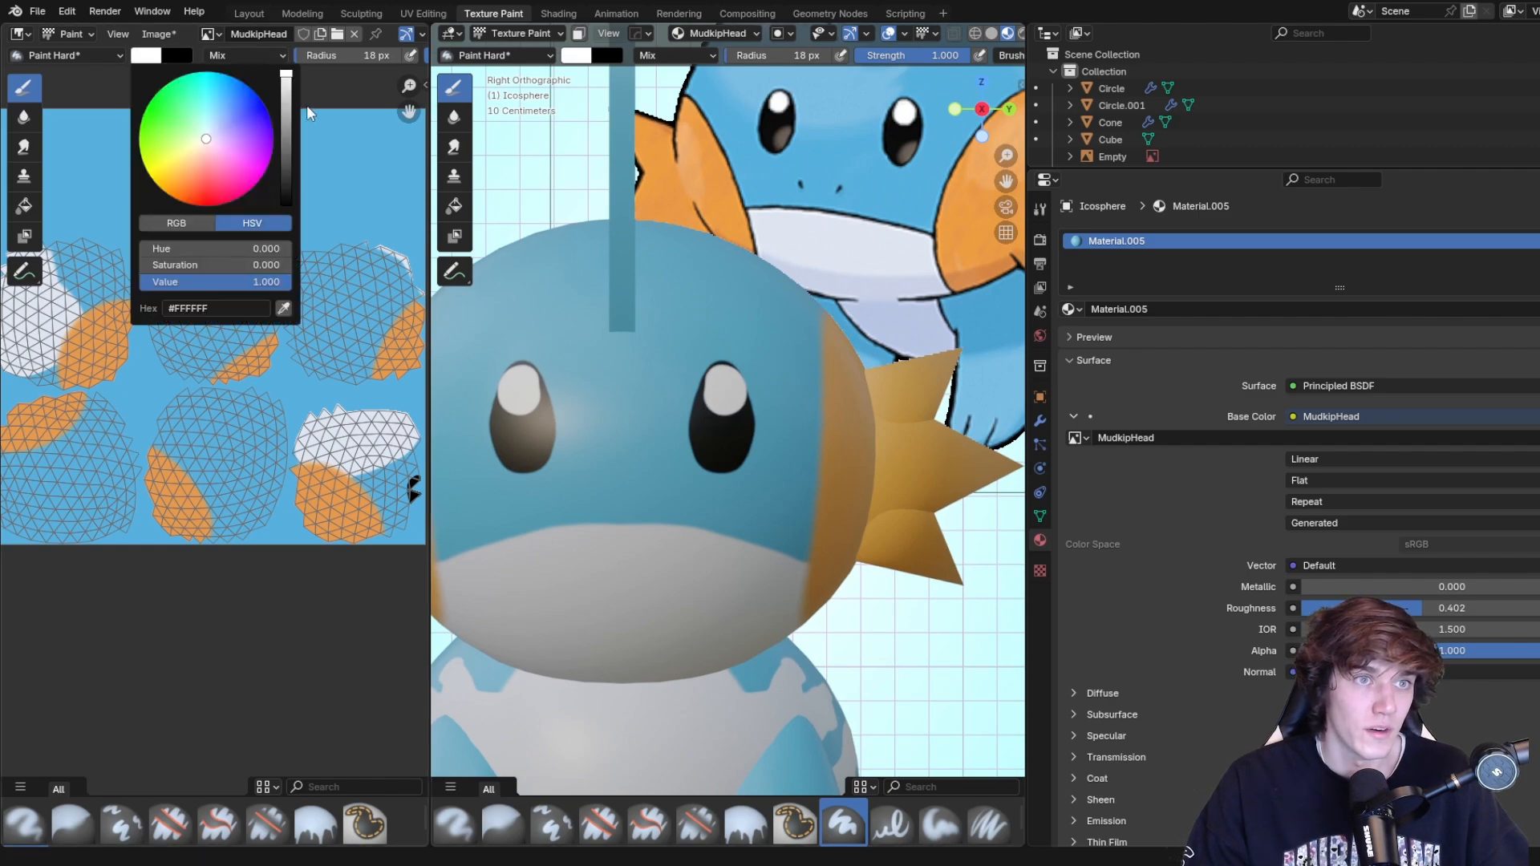
left_click_drag(287, 101, 287, 125)
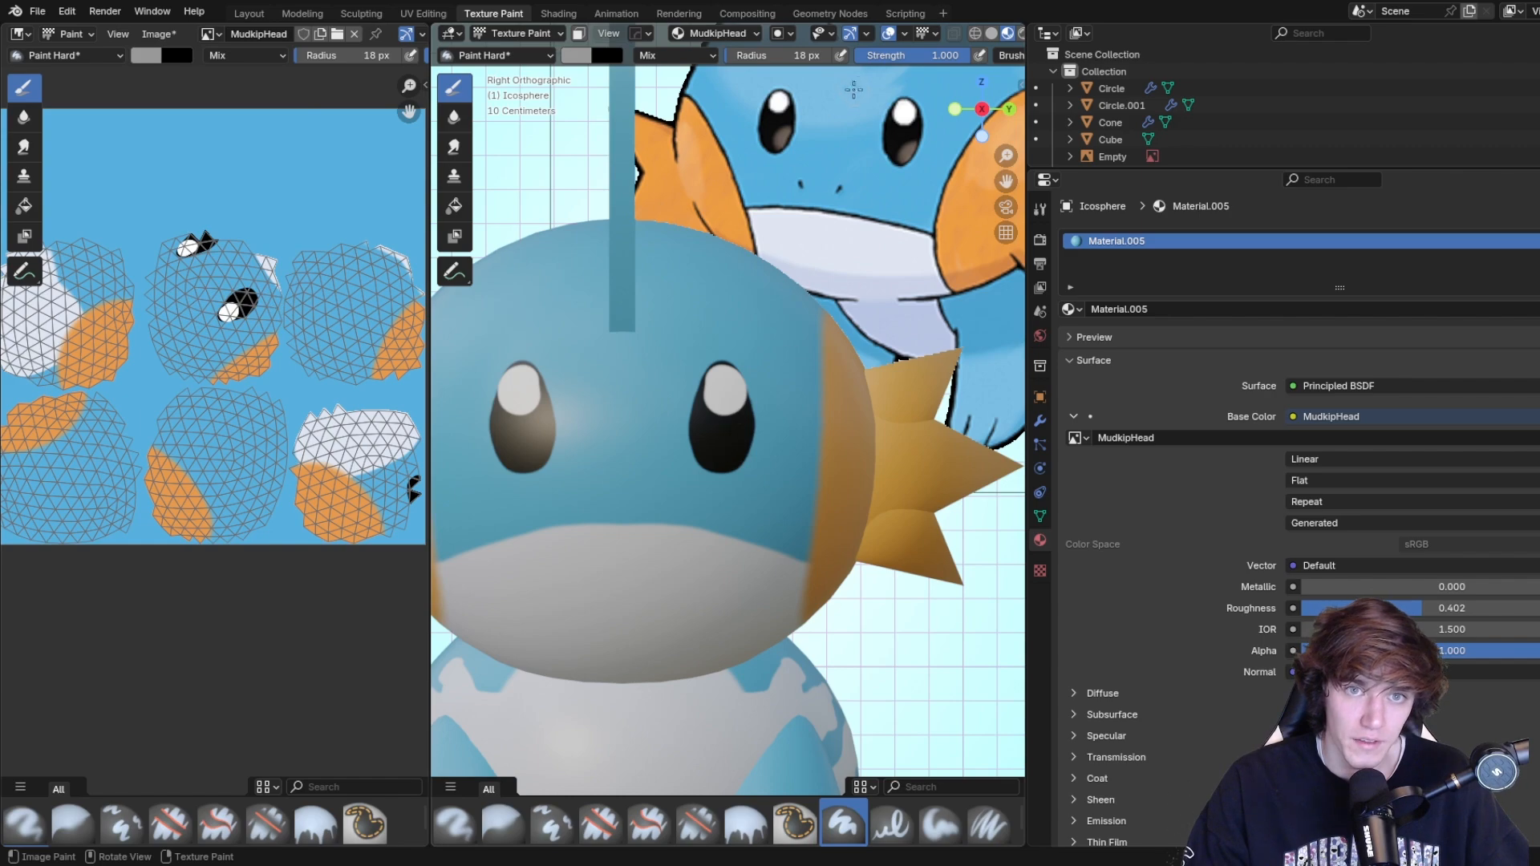
Turn off Y symmetry and try painting a gray reflection separately in the lower right of each eye.
scroll(858, 56, "down", 8)
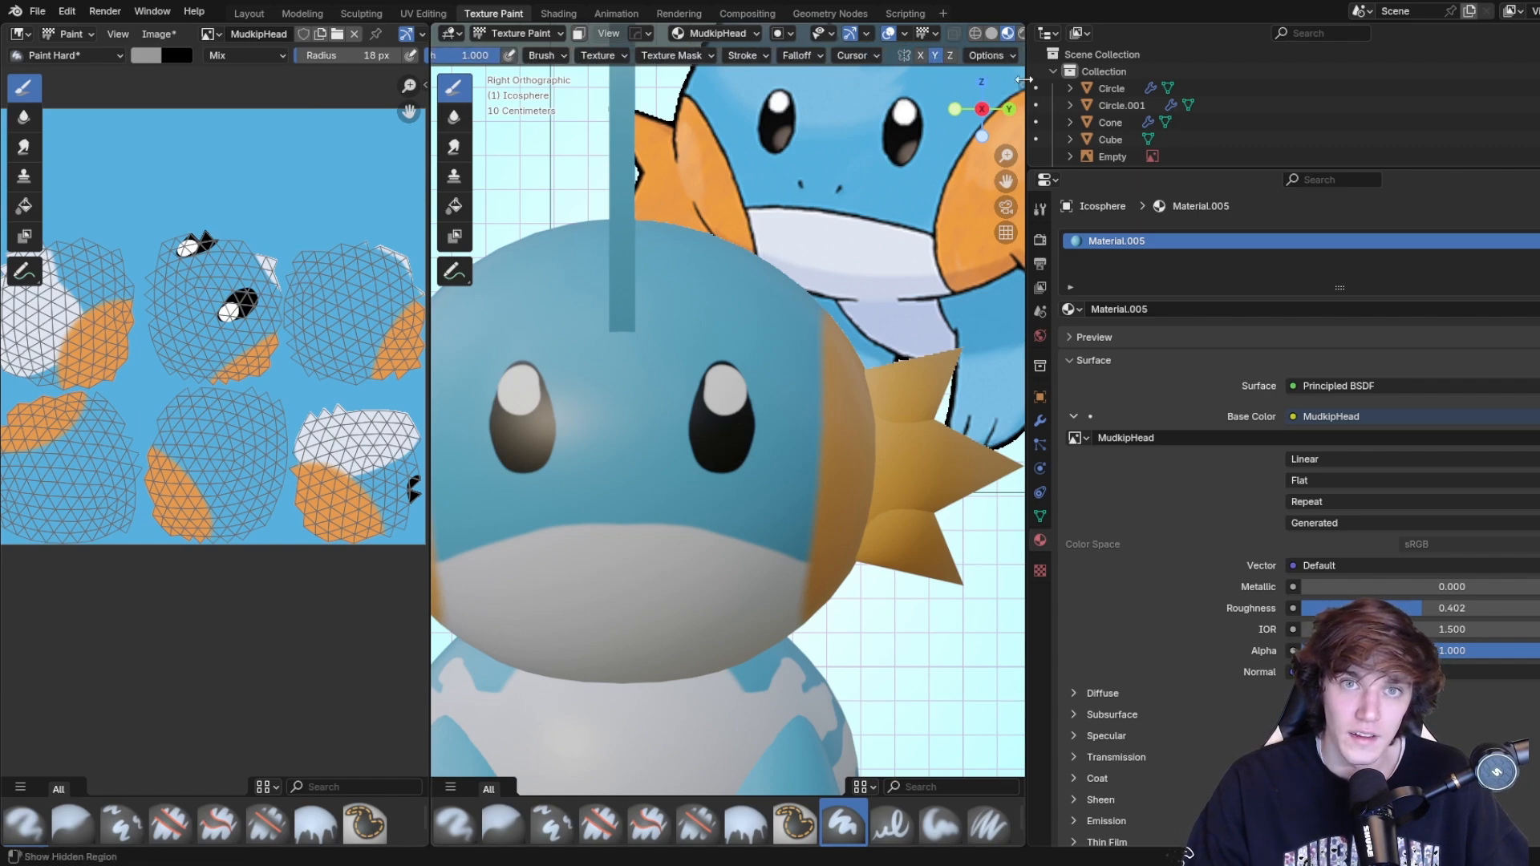
left_click(936, 56)
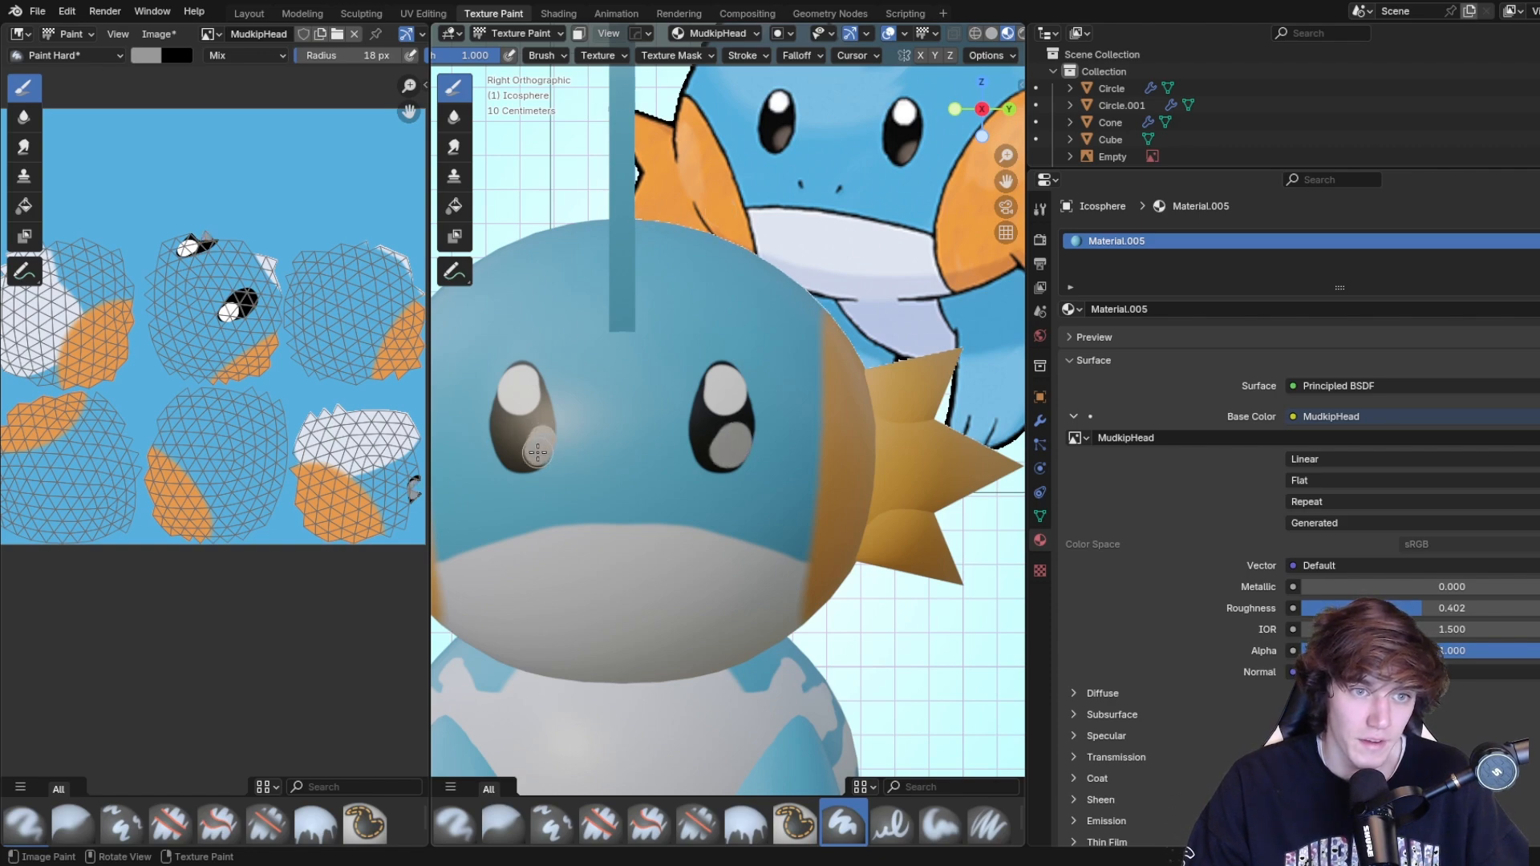
scroll(816, 425, "down", 2)
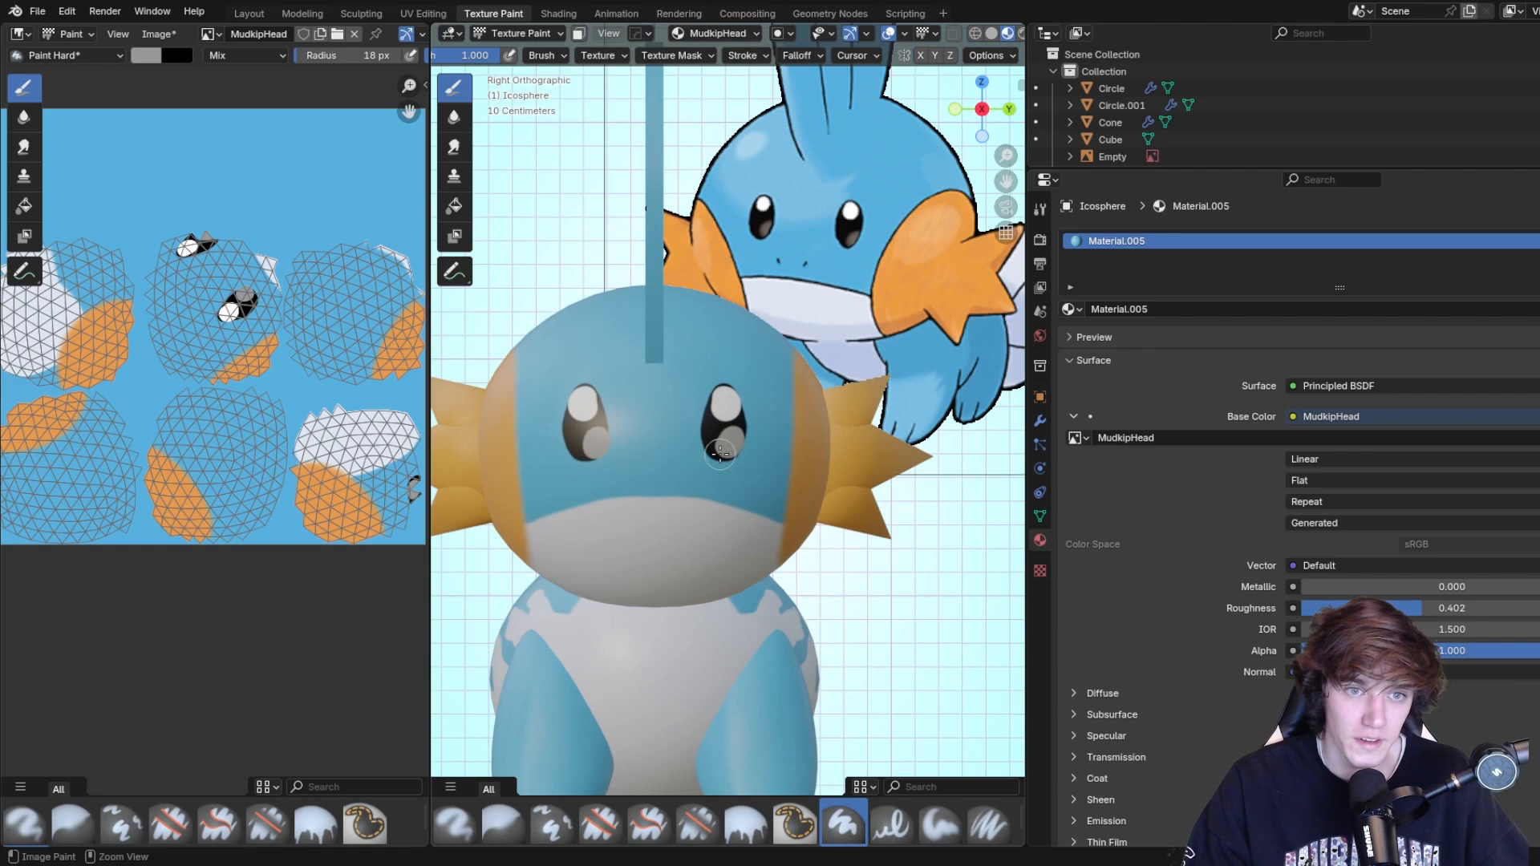
scroll(719, 453, "up", 6)
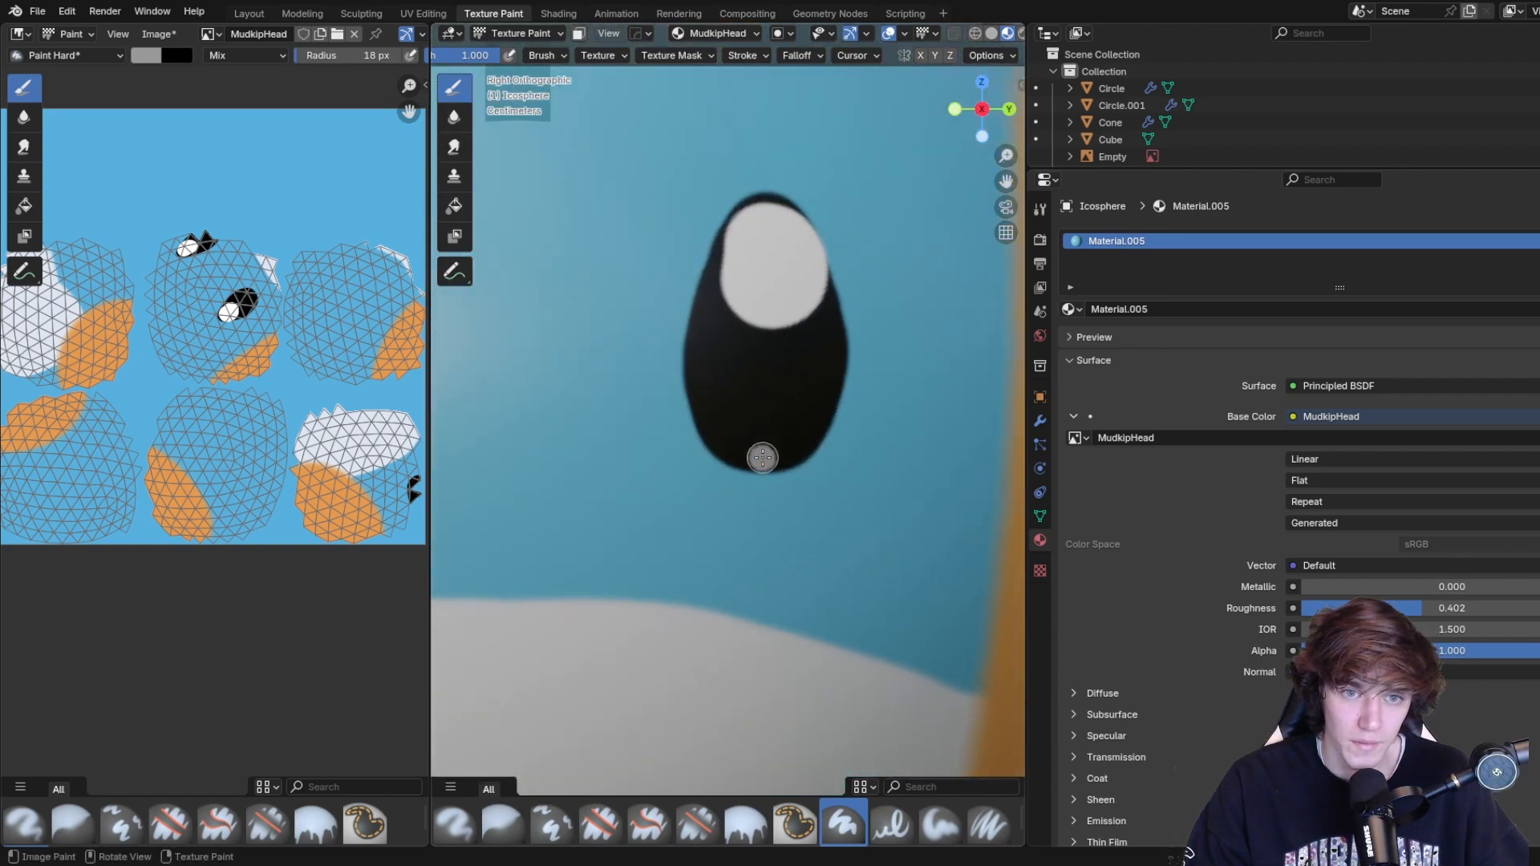
left_click_drag(763, 458, 812, 419)
middle_click_drag(788, 433, 898, 454, "shift")
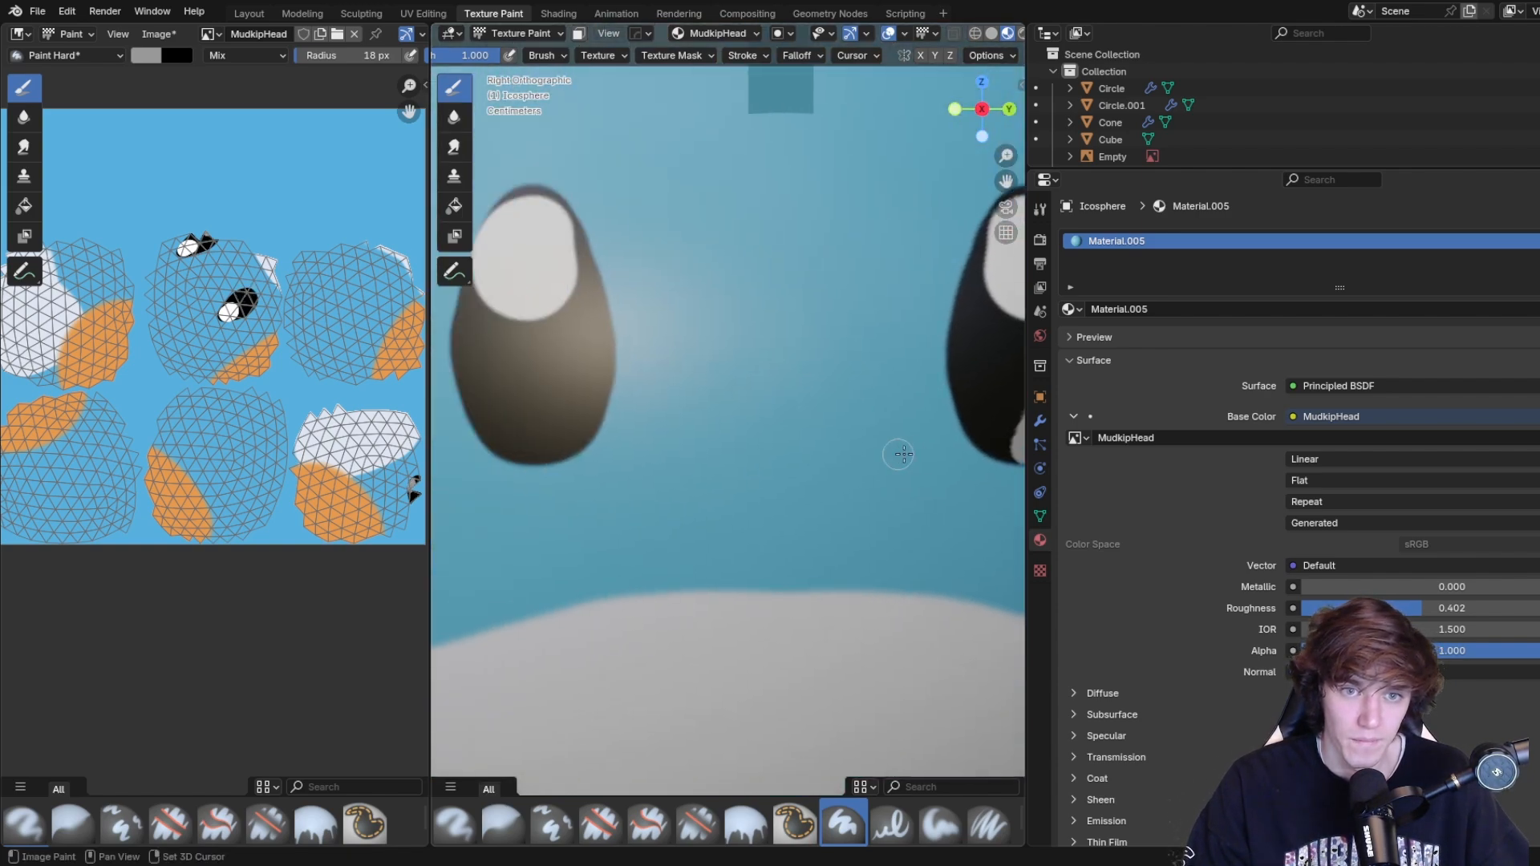
mouse_move(530, 437)
left_mouse_down()
mouse_move(571, 394)
mouse_move(566, 445)
left_mouse_up()
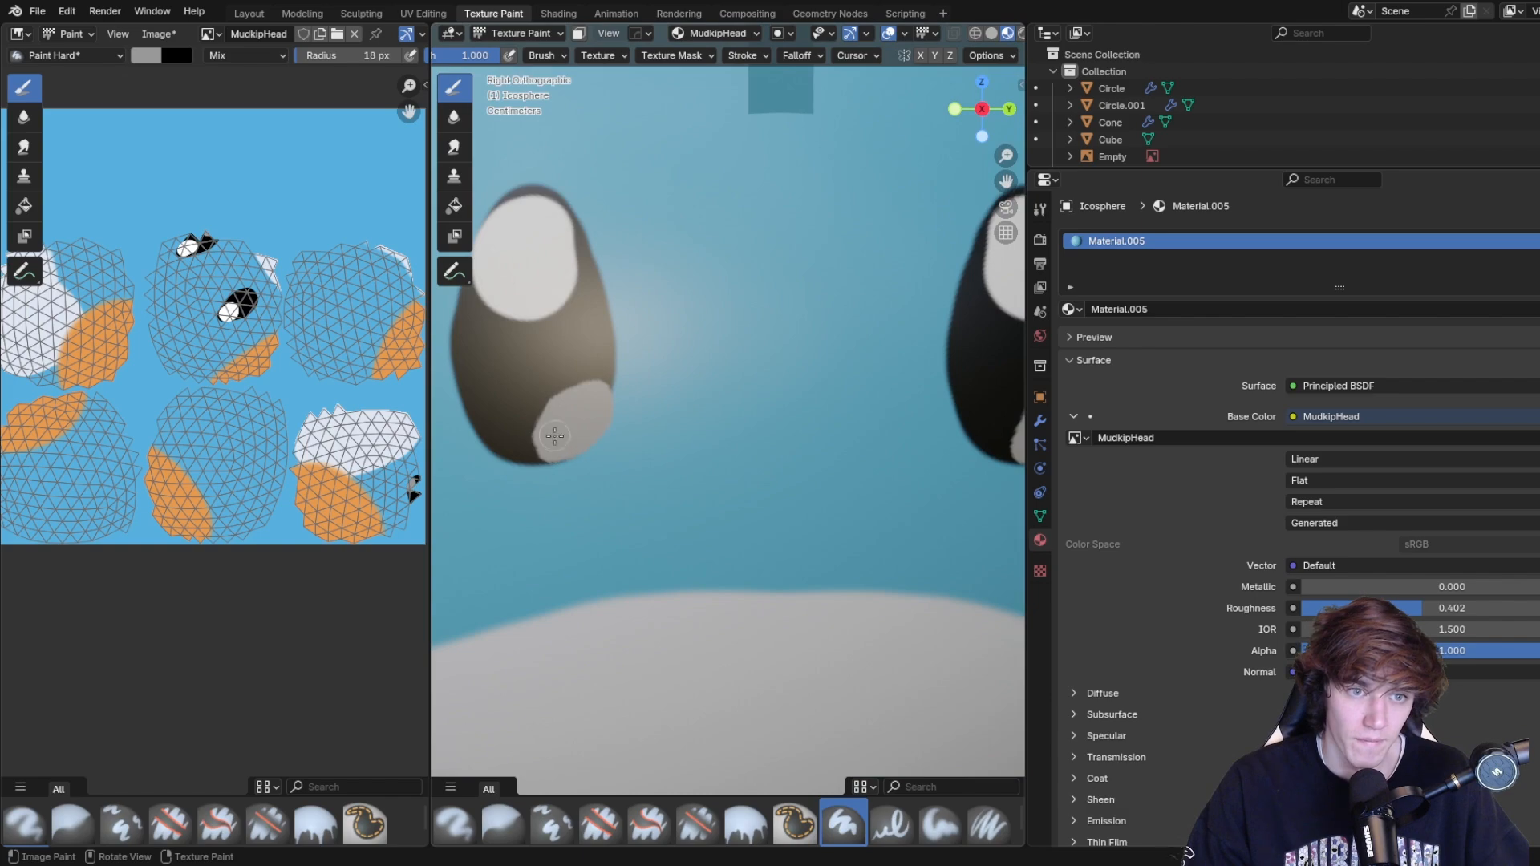
scroll(784, 402, "down", 4)
scroll(896, 385, "up", 4)
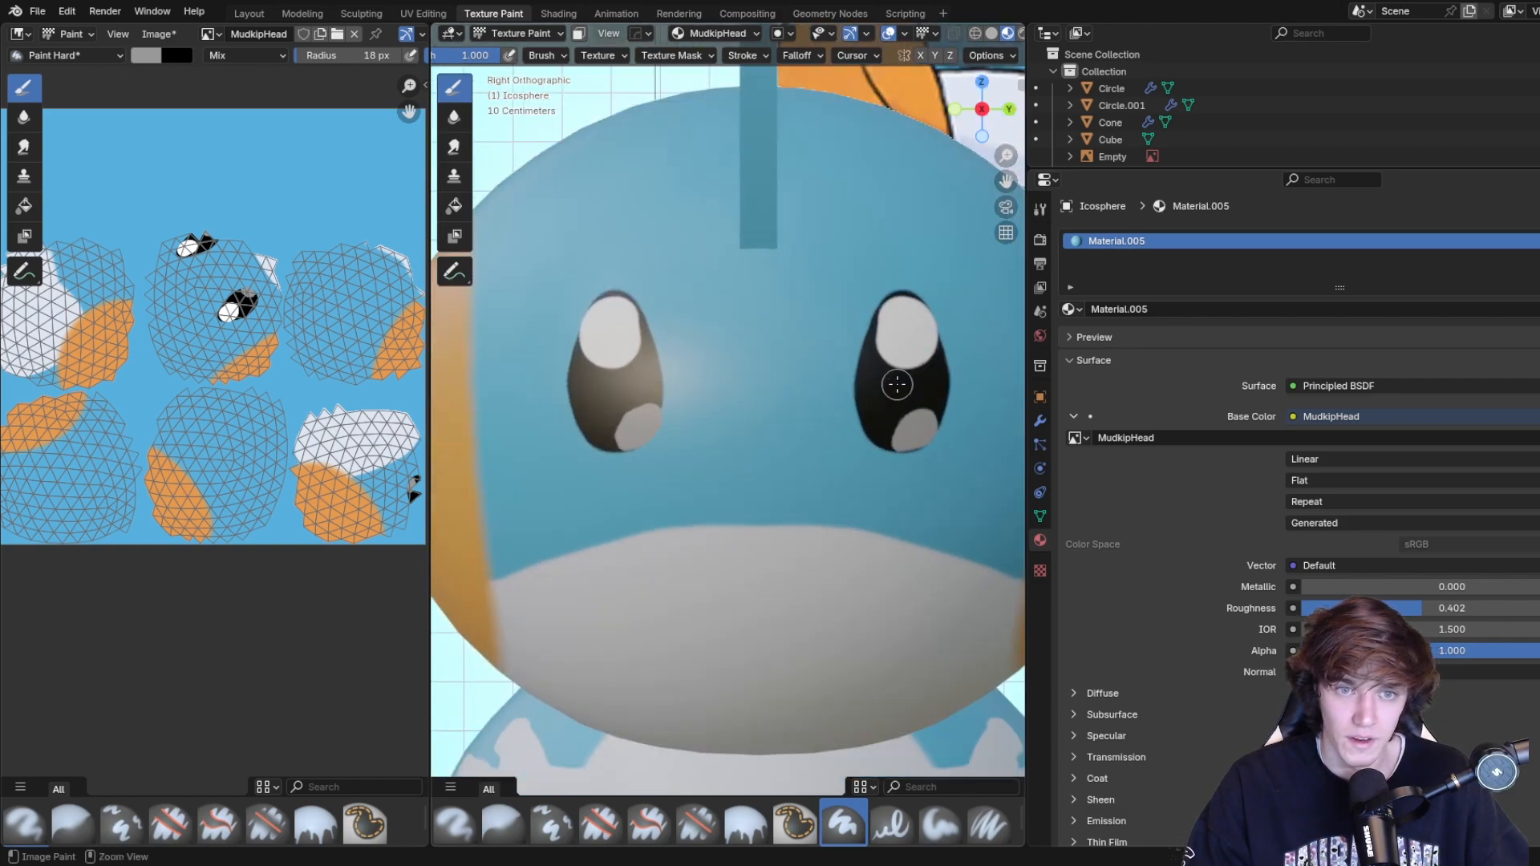
key("ctrl+z")
key("f")
left_click(633, 436)
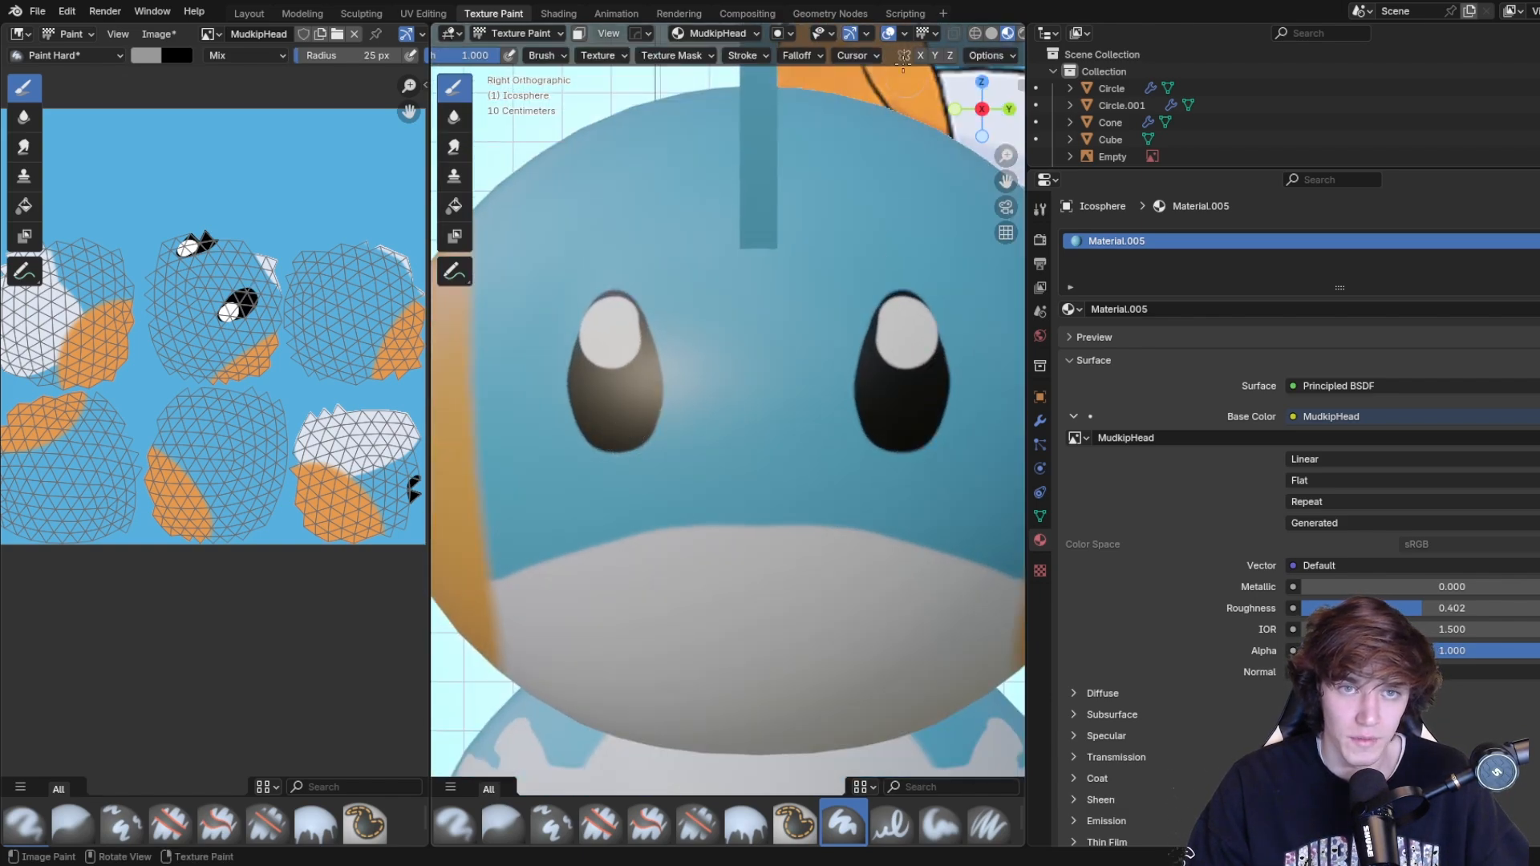
With Y symmetry on, paint small gray reflections at the bottom of both eyes using an 11 px brush.
key("f")
left_click(654, 444)
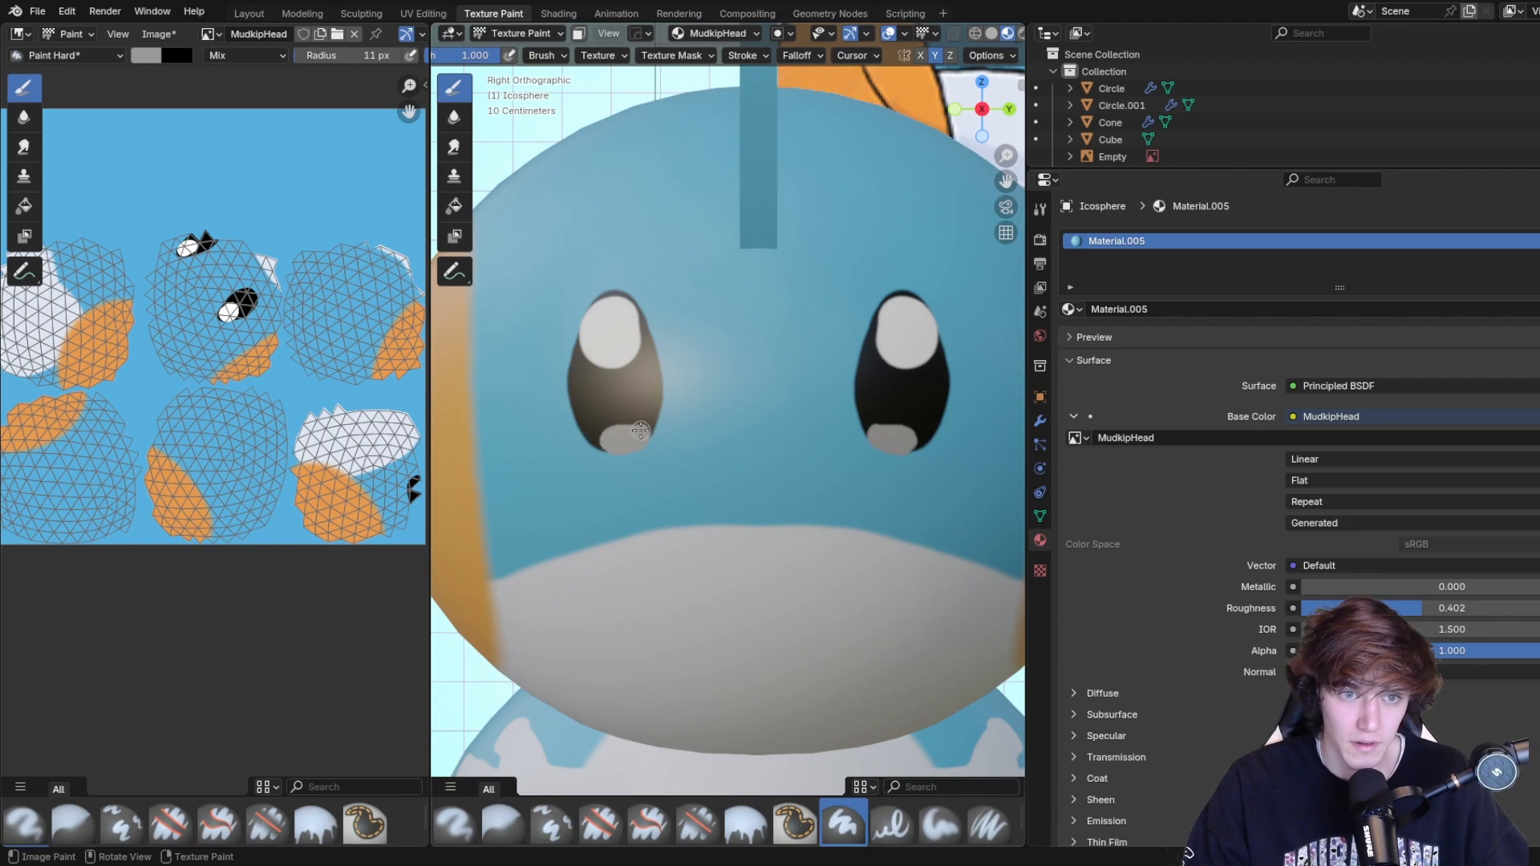
scroll(607, 437, "down", 8)
scroll(757, 453, "up", 2)
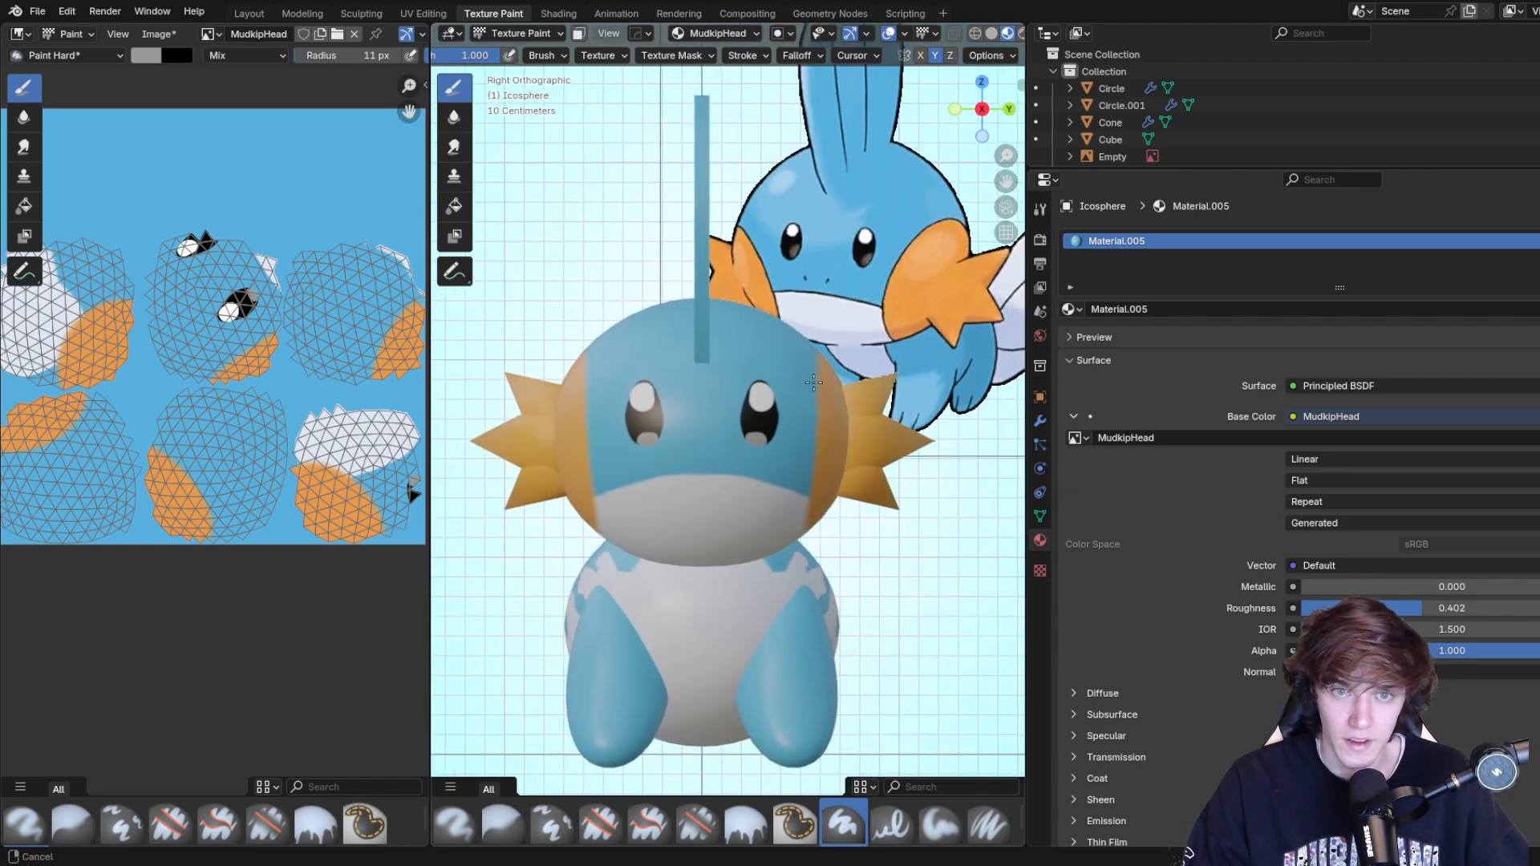
Swap the brush to black and paint two small slanted nostrils above the white lower face with an 8 px brush.
scroll(757, 454, "up", 4)
key("x")
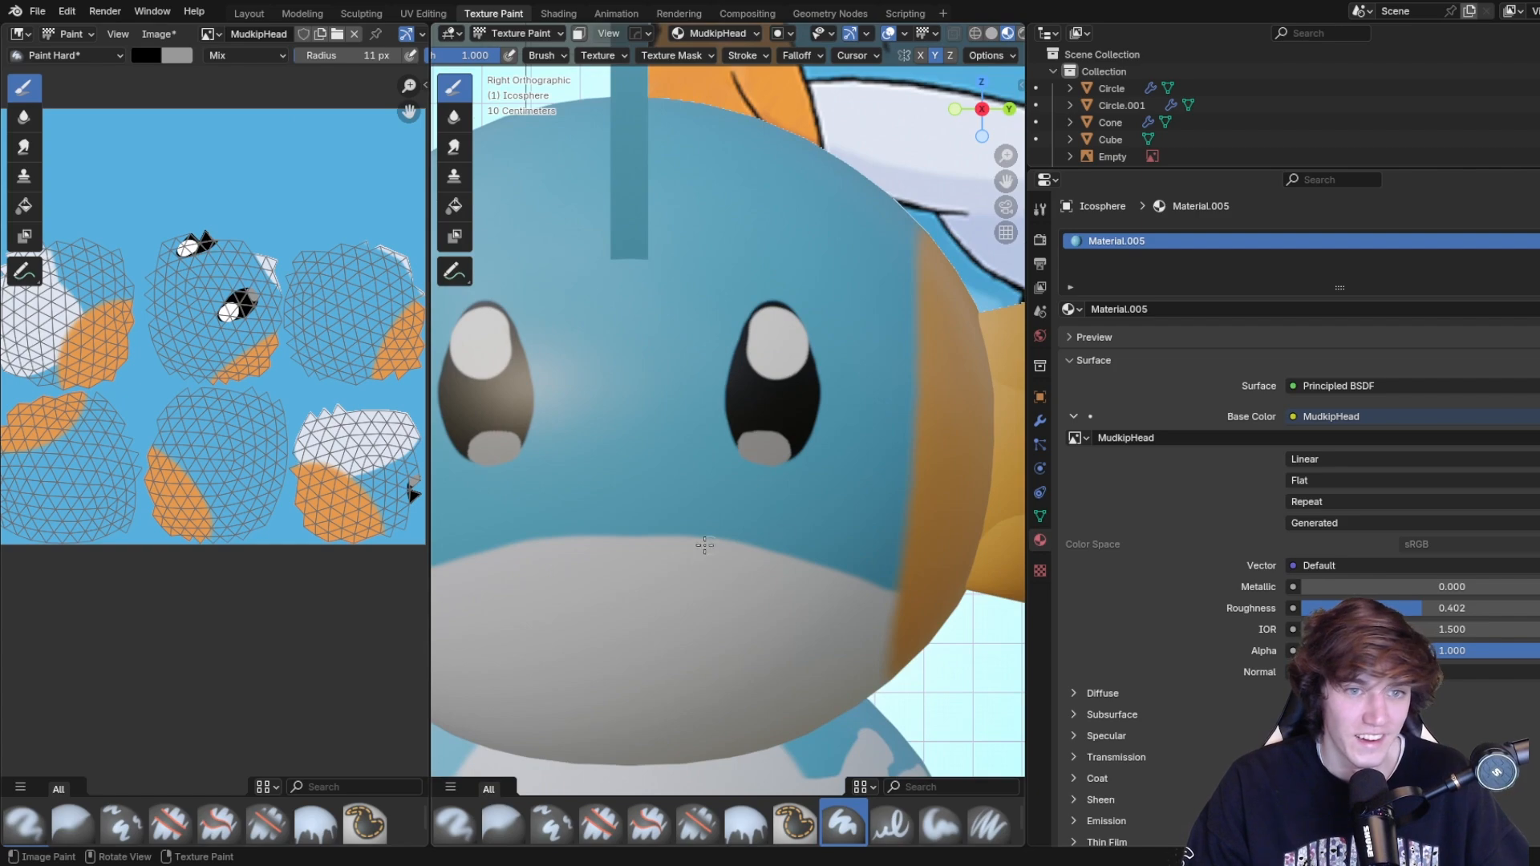
key("f")
left_click(683, 522)
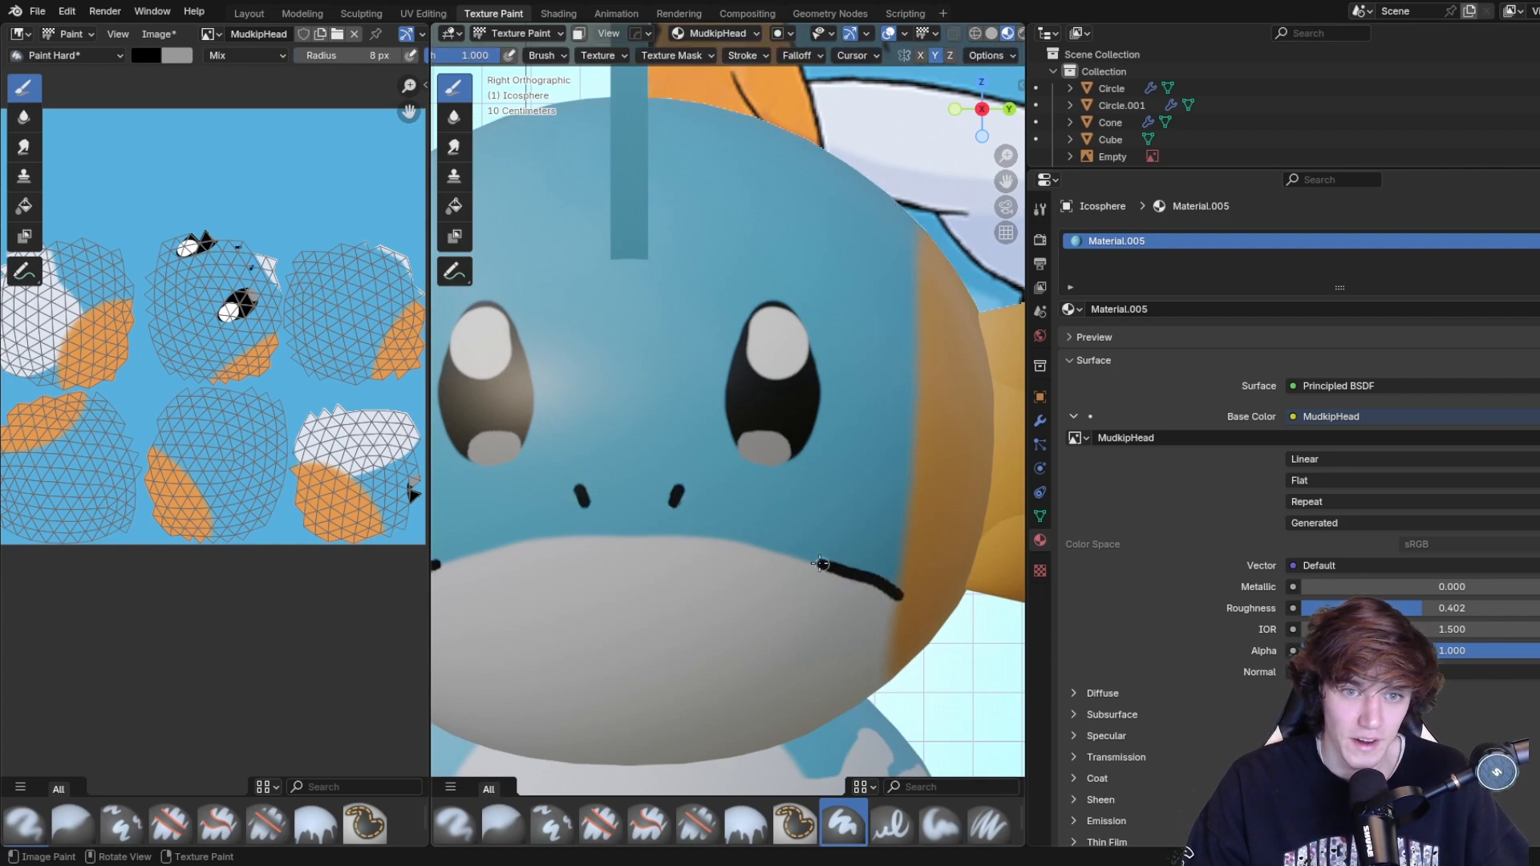
Try drawing a black mouth line along the upper edge of the white lower face.
left_click_drag(820, 563, 594, 533)
key("ctrl+z")
scroll(714, 417, "down", 4)
middle_click_drag(831, 455, 776, 463)
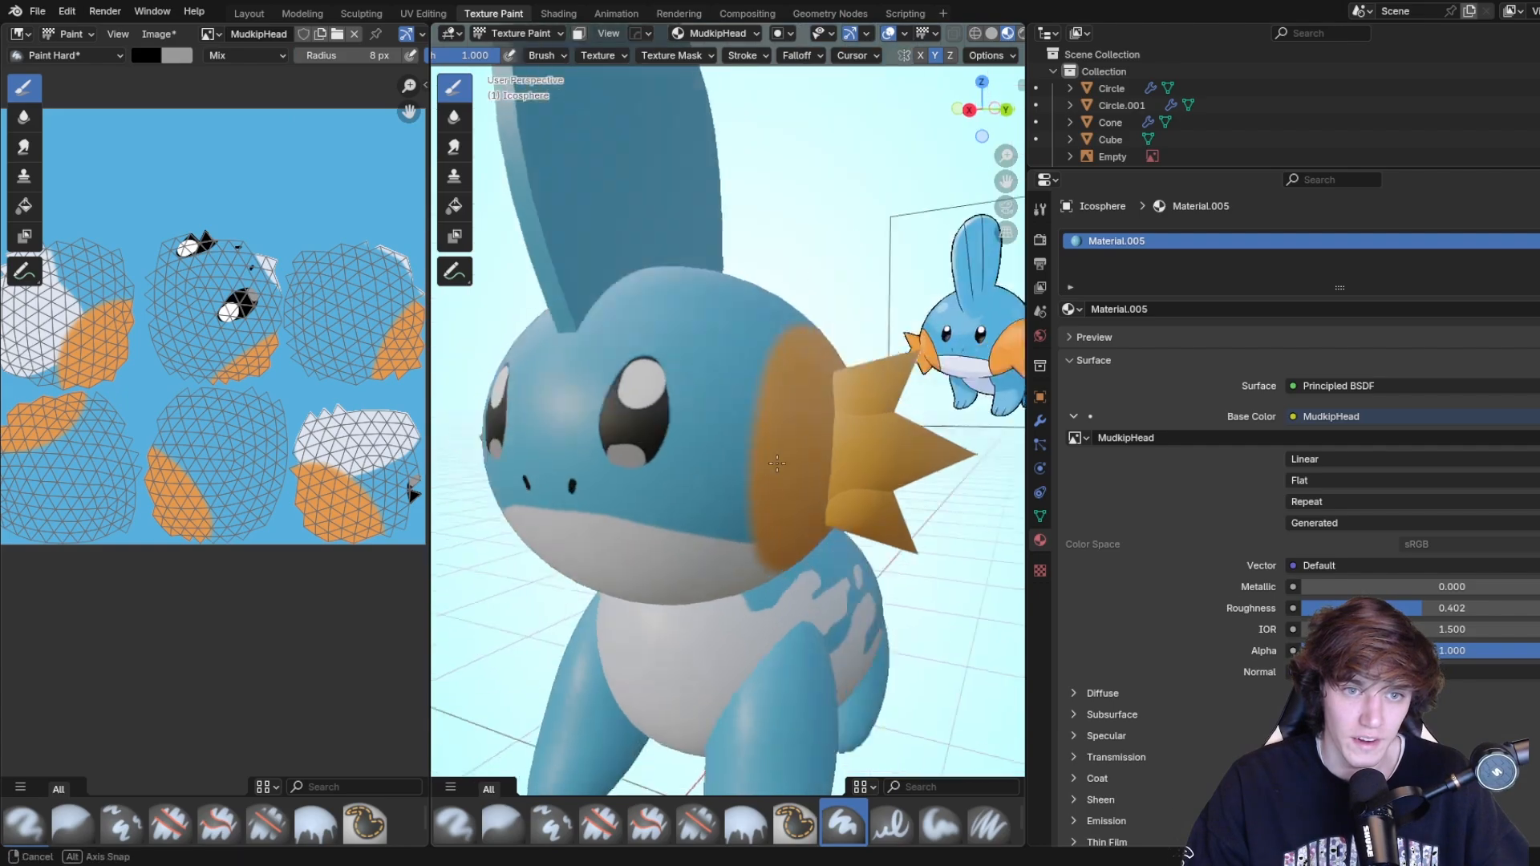
scroll(776, 463, "down", 6)
Look over the whole model in the Layout workspace and save the painted MudkipHead image from Texture Paint.
left_click(247, 14)
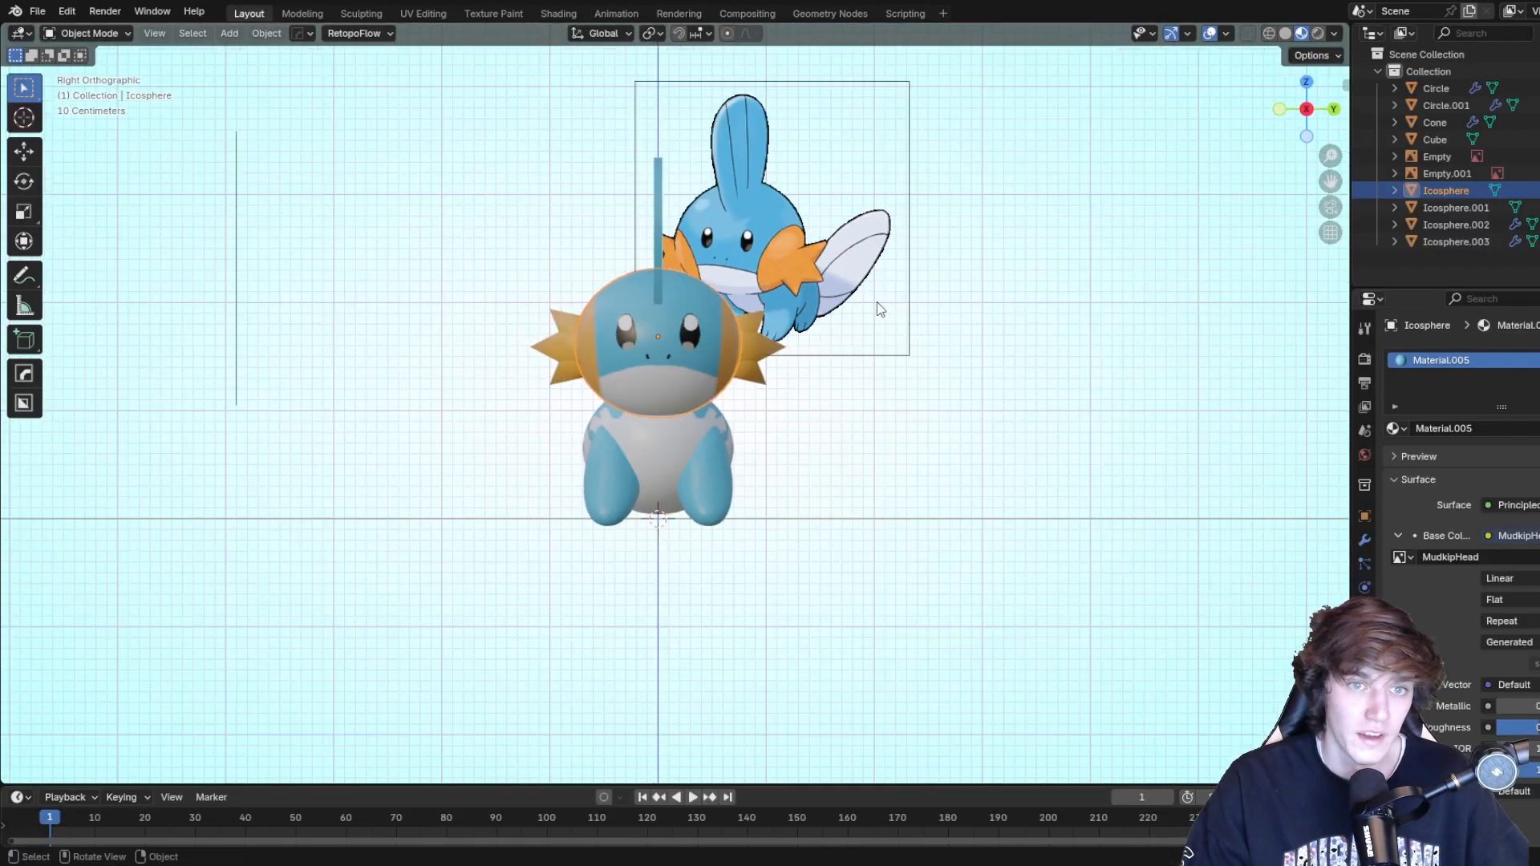
middle_click_drag(877, 302, 983, 333)
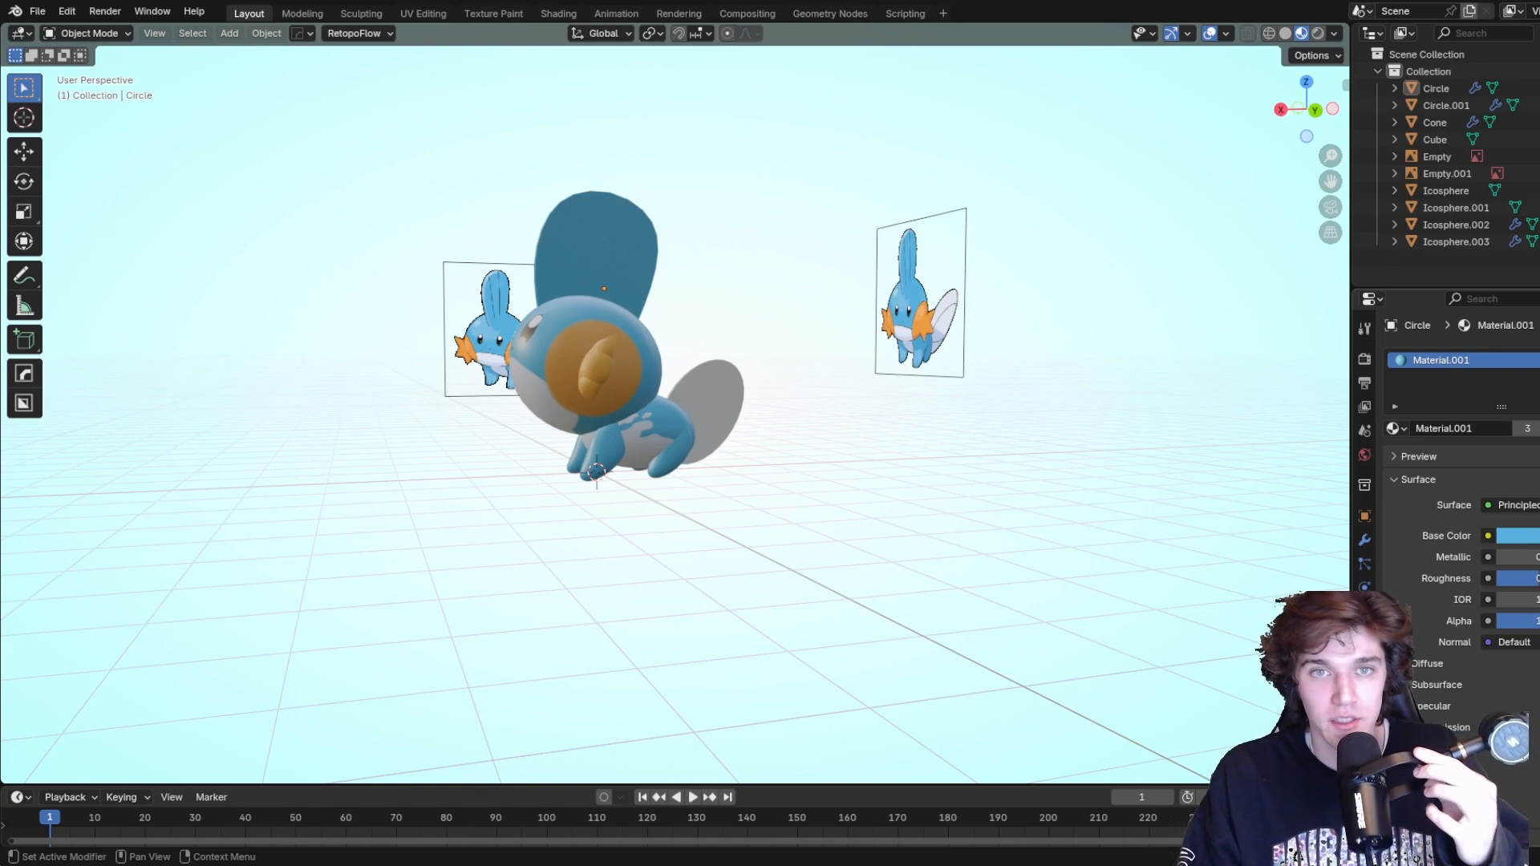
left_click(502, 13)
left_click(162, 35)
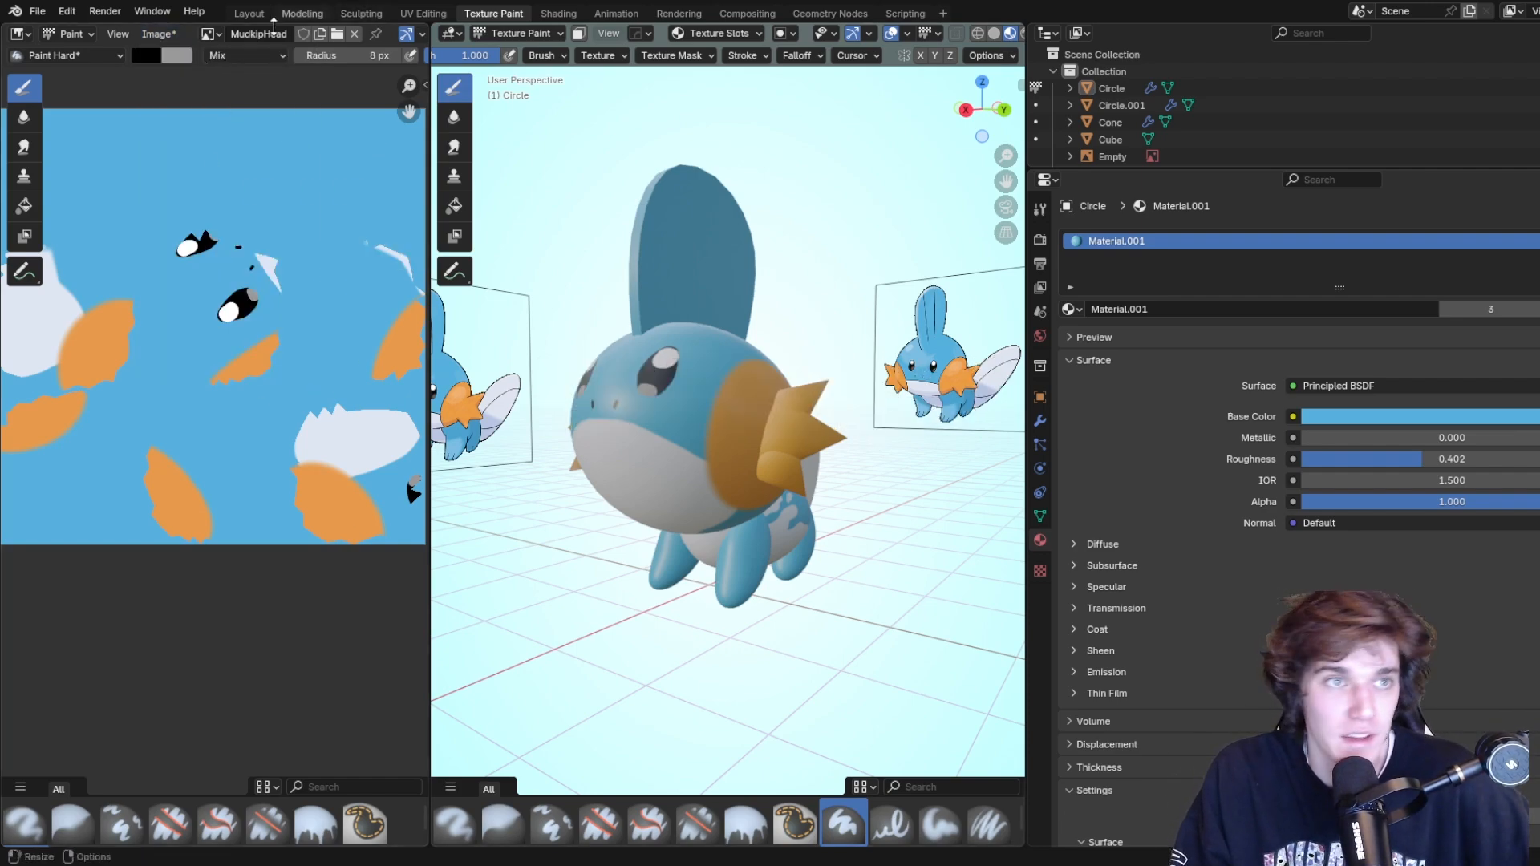
left_click(159, 34)
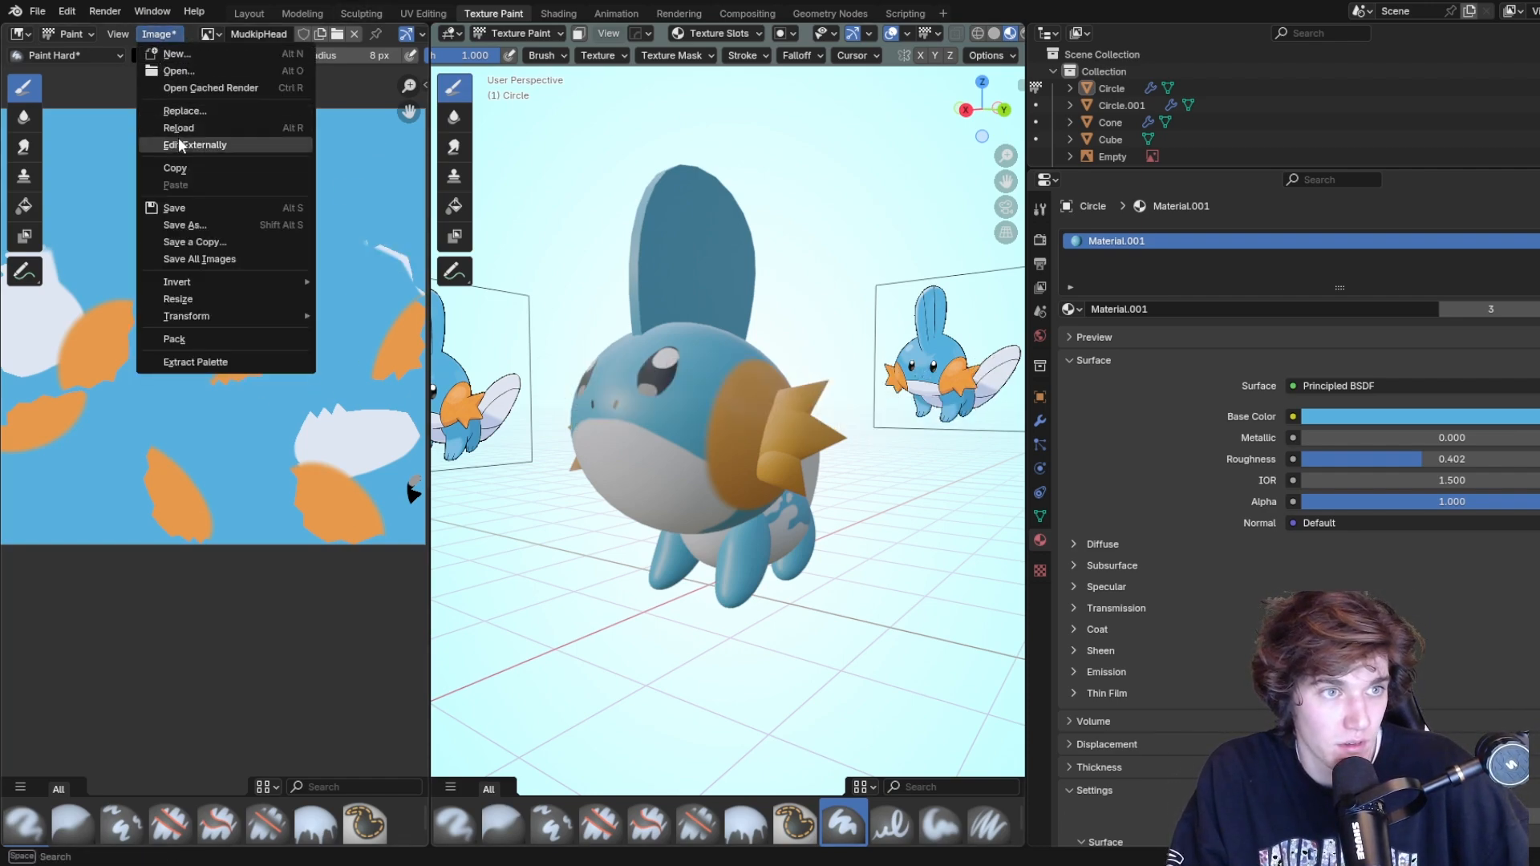
left_click(167, 35)
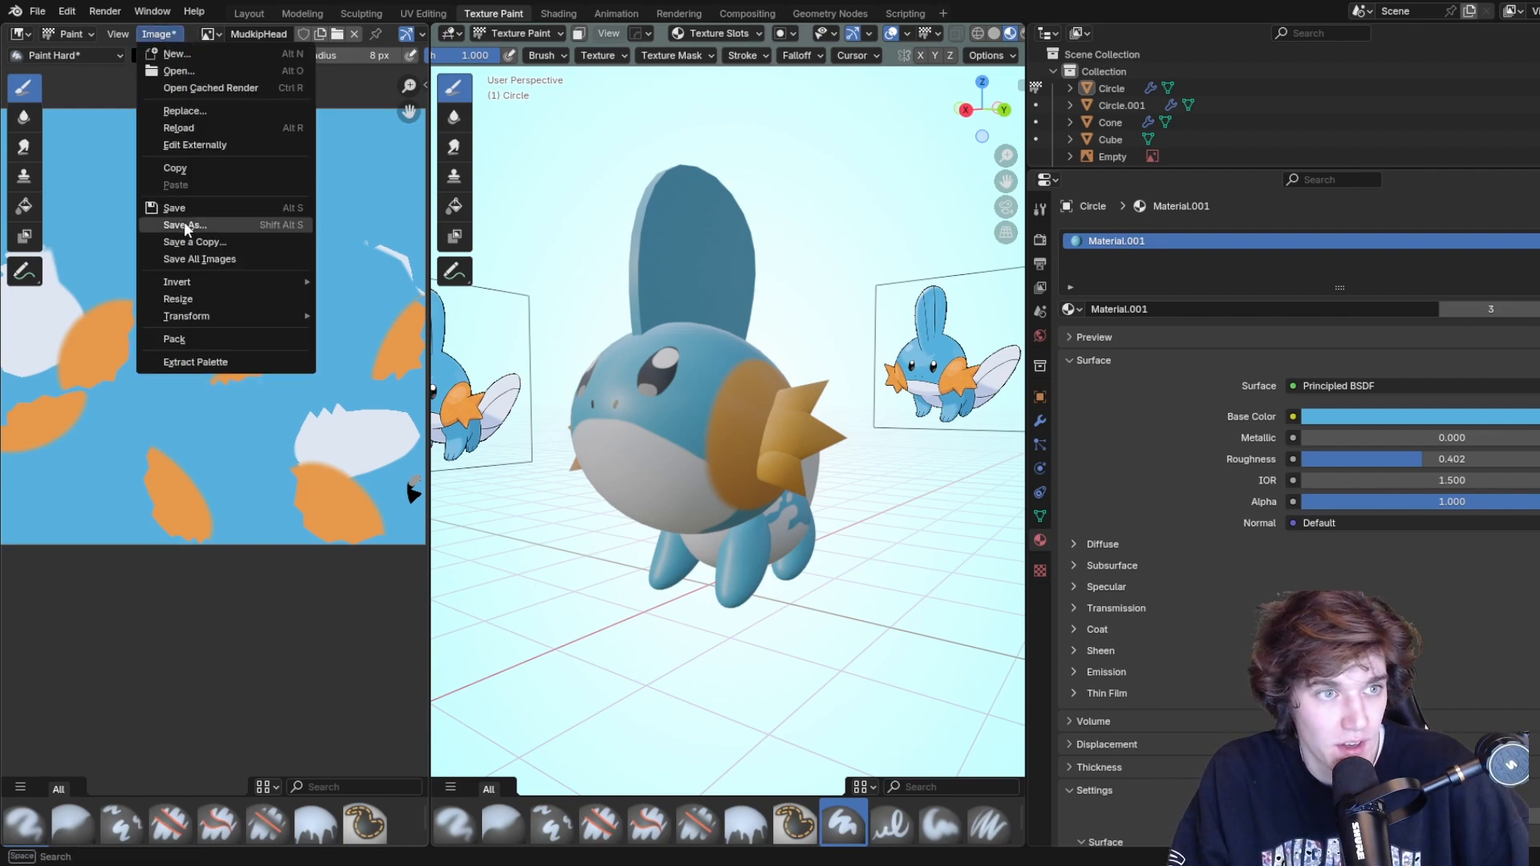
key("alt+s")
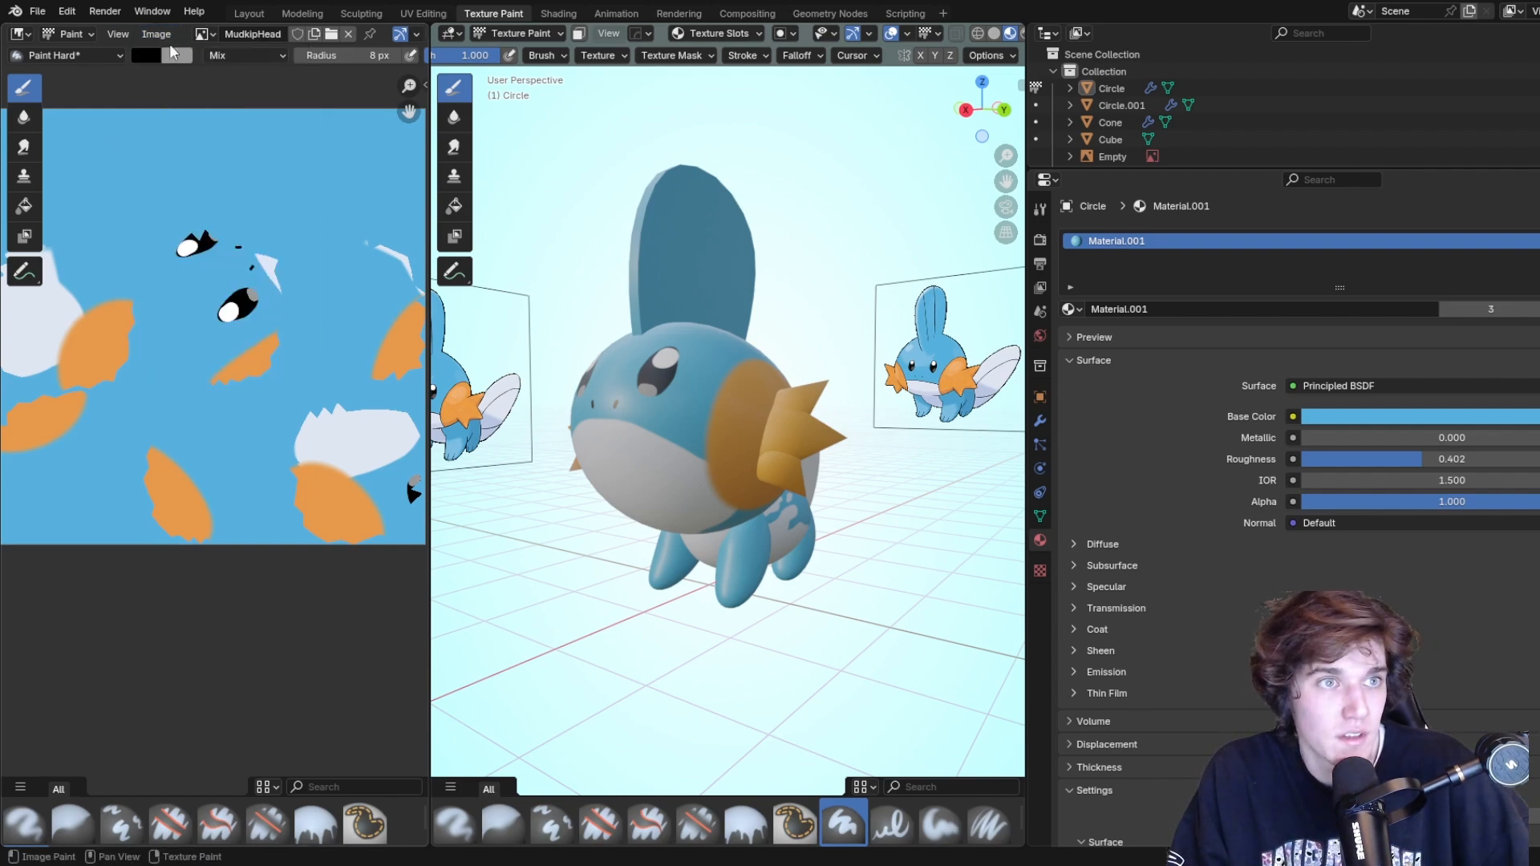
Switch the Image Editor to the painted MudkipBody image and save it.
left_click(205, 34)
left_click(257, 76)
left_click(160, 33)
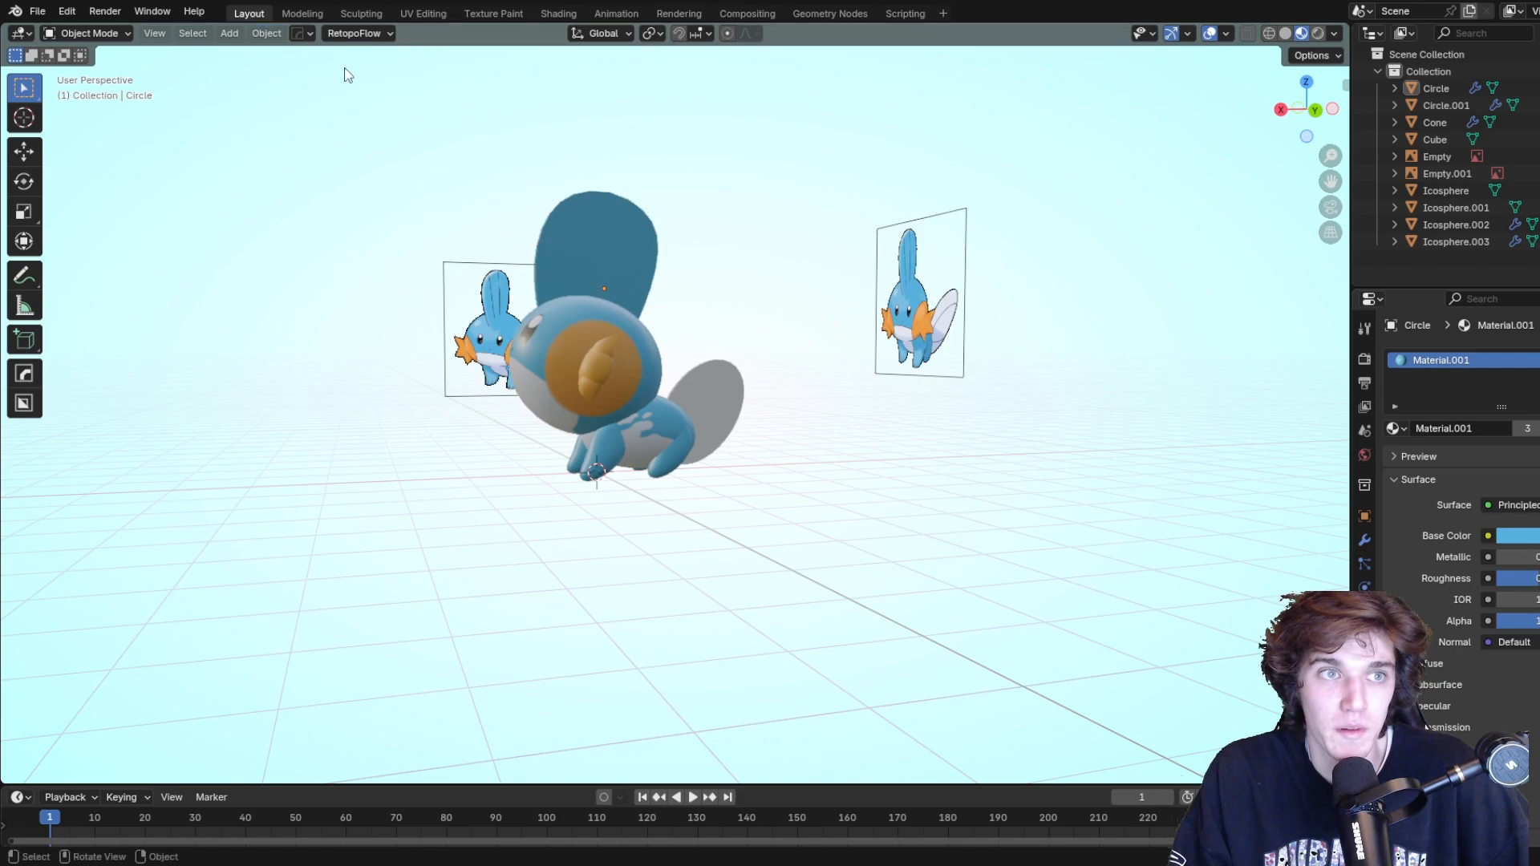
Examine the Mudkip model from several angles in the Layout workspace, including the mesh structure of its body parts in wireframe.
middle_click_drag(536, 248, 797, 344)
mouse_move(953, 374)
middle_mouse_down()
mouse_move(826, 387)
mouse_move(979, 372)
middle_mouse_up()
left_click(811, 393)
mouse_move(811, 393)
middle_mouse_down()
mouse_move(977, 345)
mouse_move(762, 383)
mouse_move(705, 303)
middle_mouse_up()
key("shift+z")
middle_click_drag(973, 402, 928, 389, "shift")
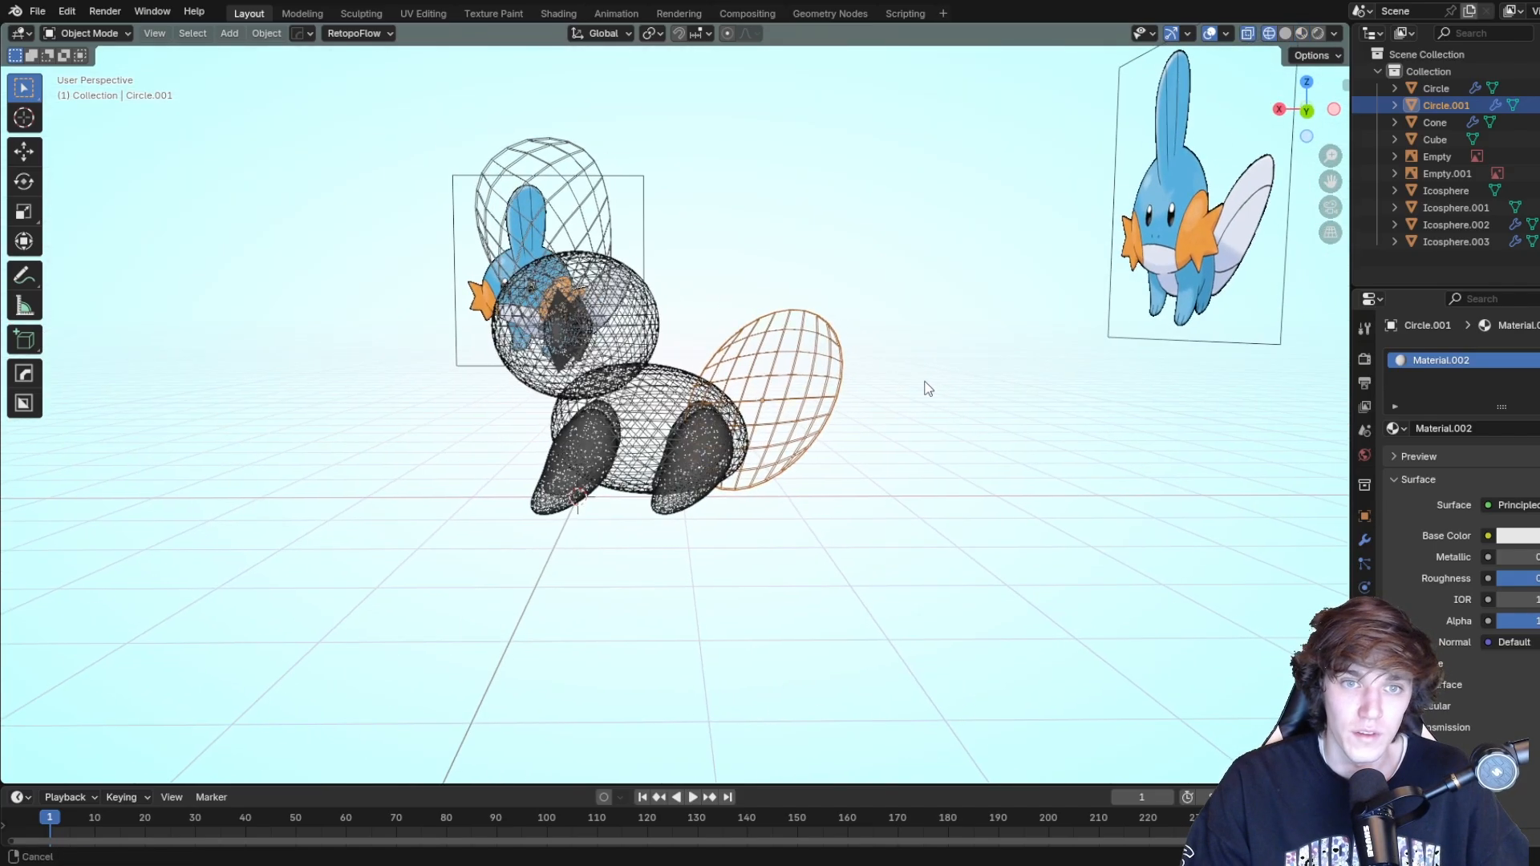
scroll(930, 385, "up", 4)
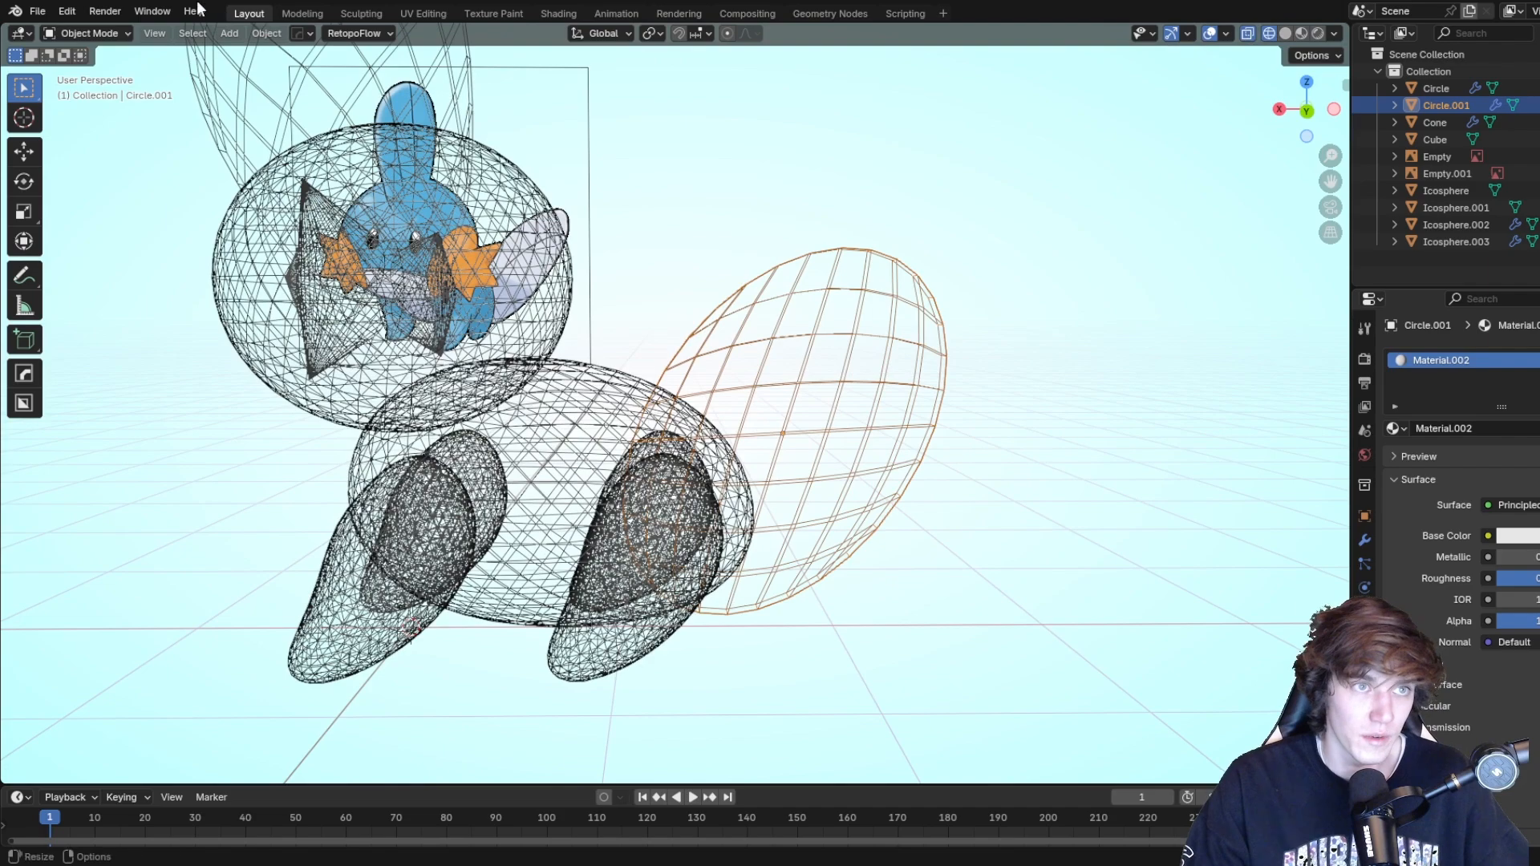
key("shift+z")
mouse_move(854, 404)
middle_mouse_down()
mouse_move(815, 364)
mouse_move(464, 282)
mouse_move(643, 274)
mouse_move(621, 271)
middle_mouse_up()
scroll(621, 271, "down", 5)
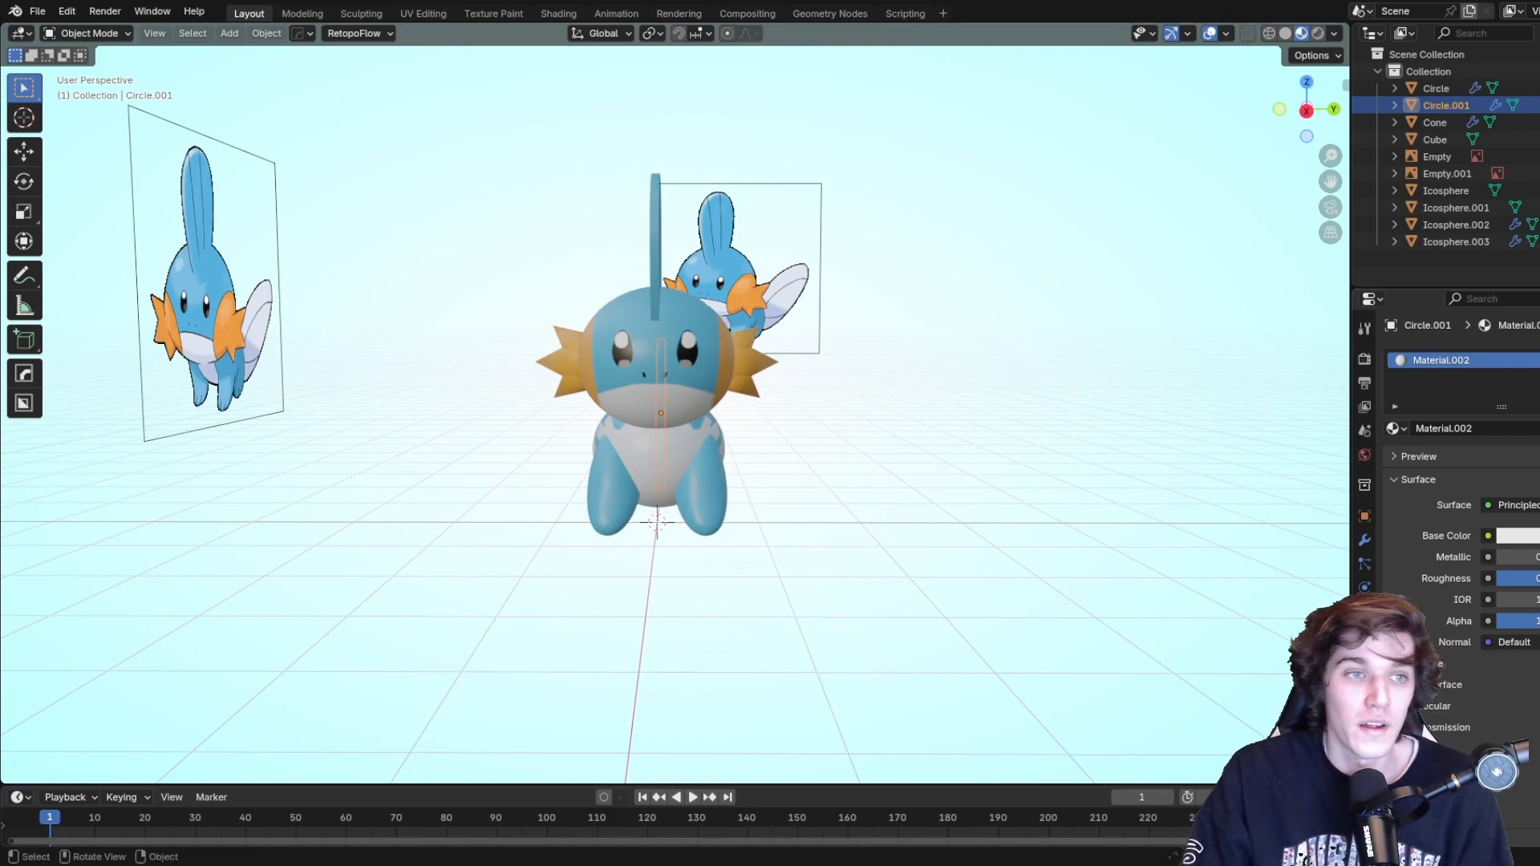
Scale the head, head fin and orange cheek spikes together by a factor of about 1.635.
middle_click_drag(773, 395, 679, 389)
left_click(543, 241, "shift")
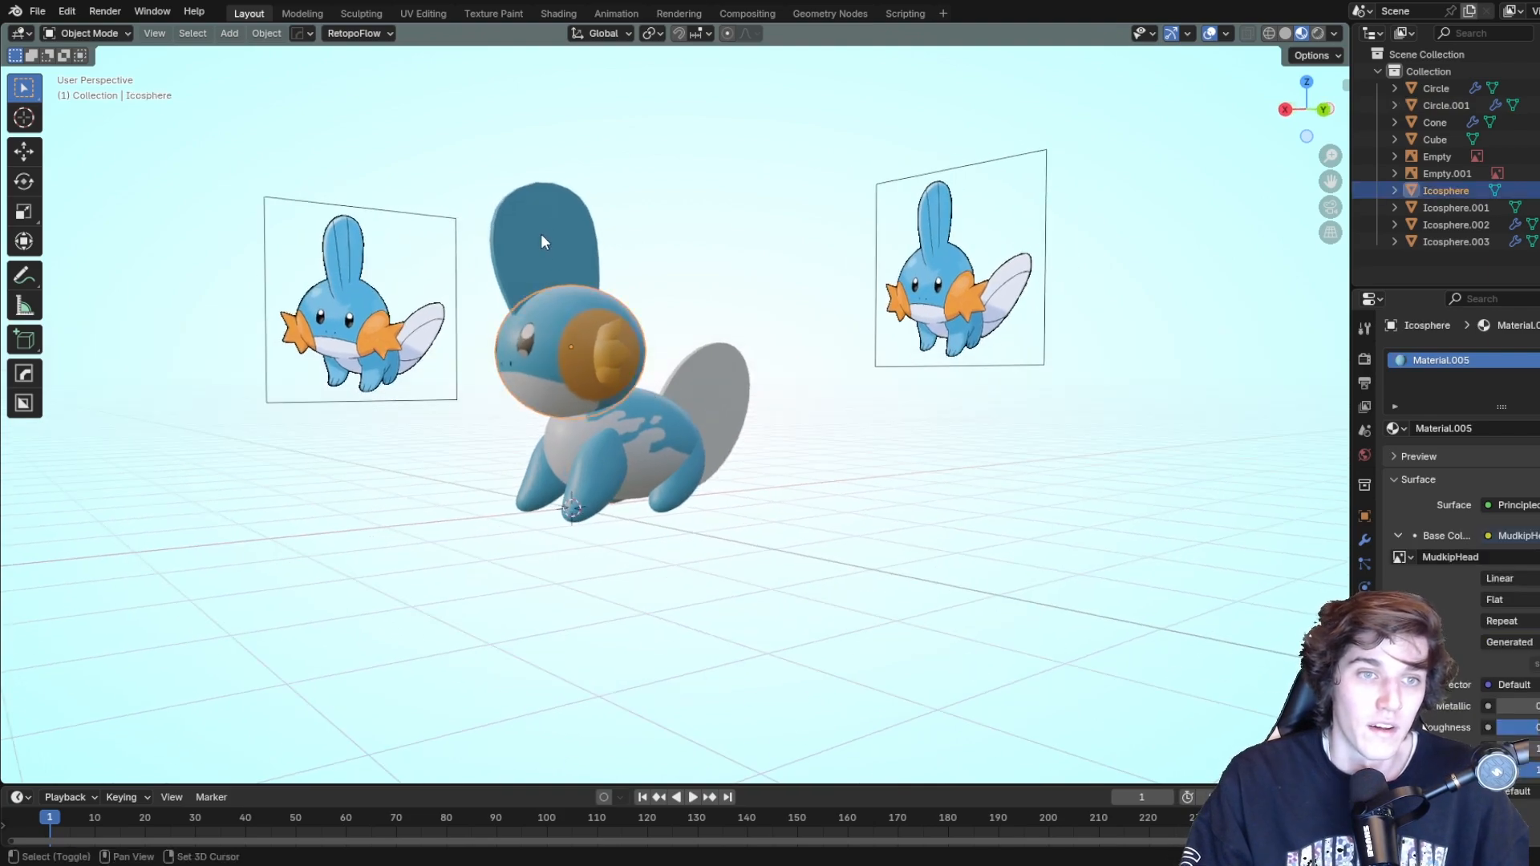
left_click(614, 345, "shift")
left_click(621, 356, "shift")
key("s")
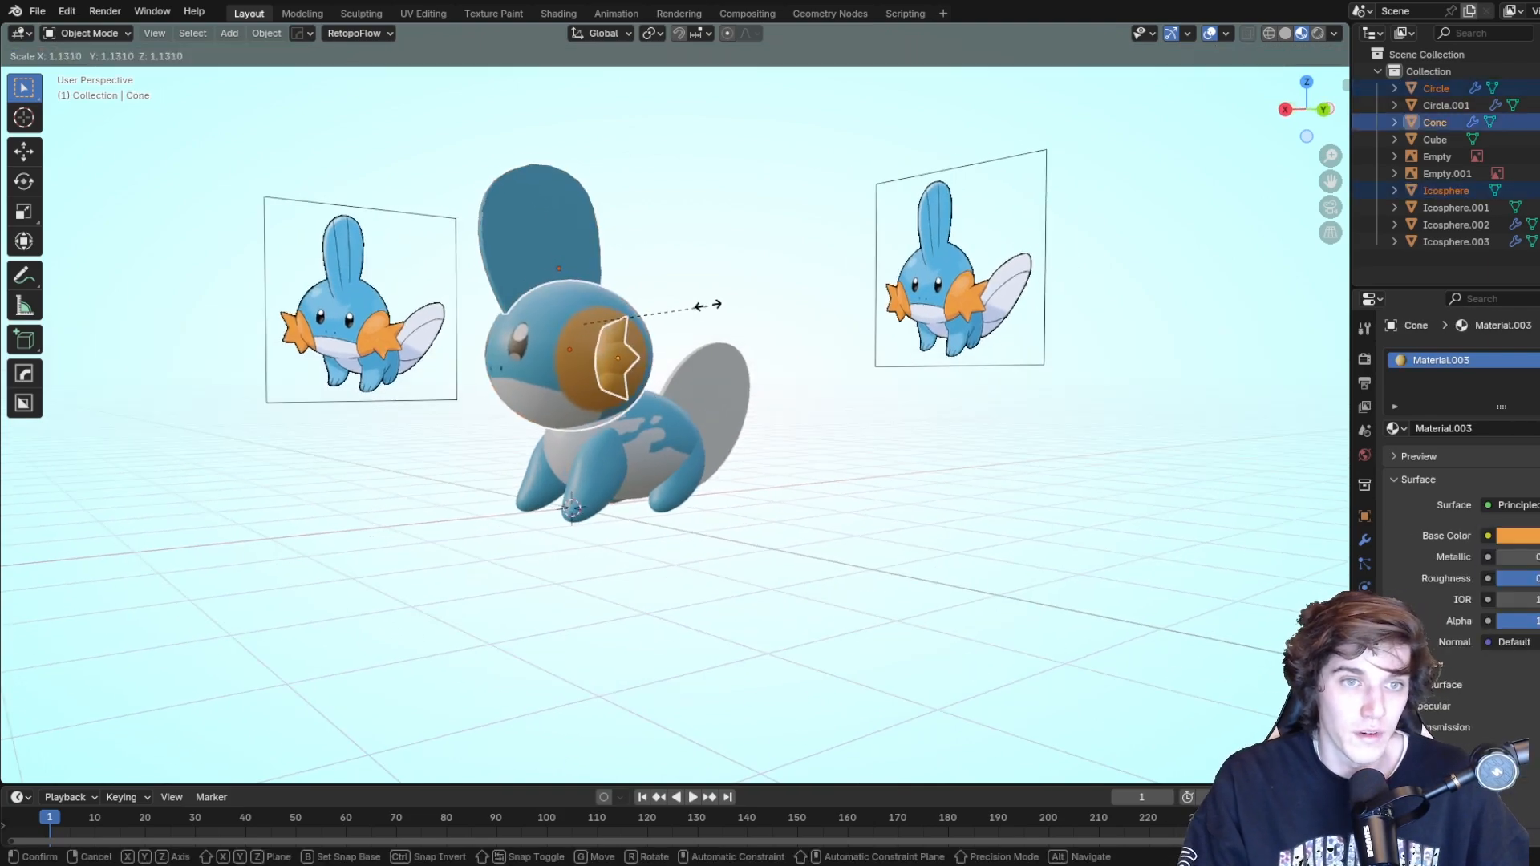
left_click(762, 296)
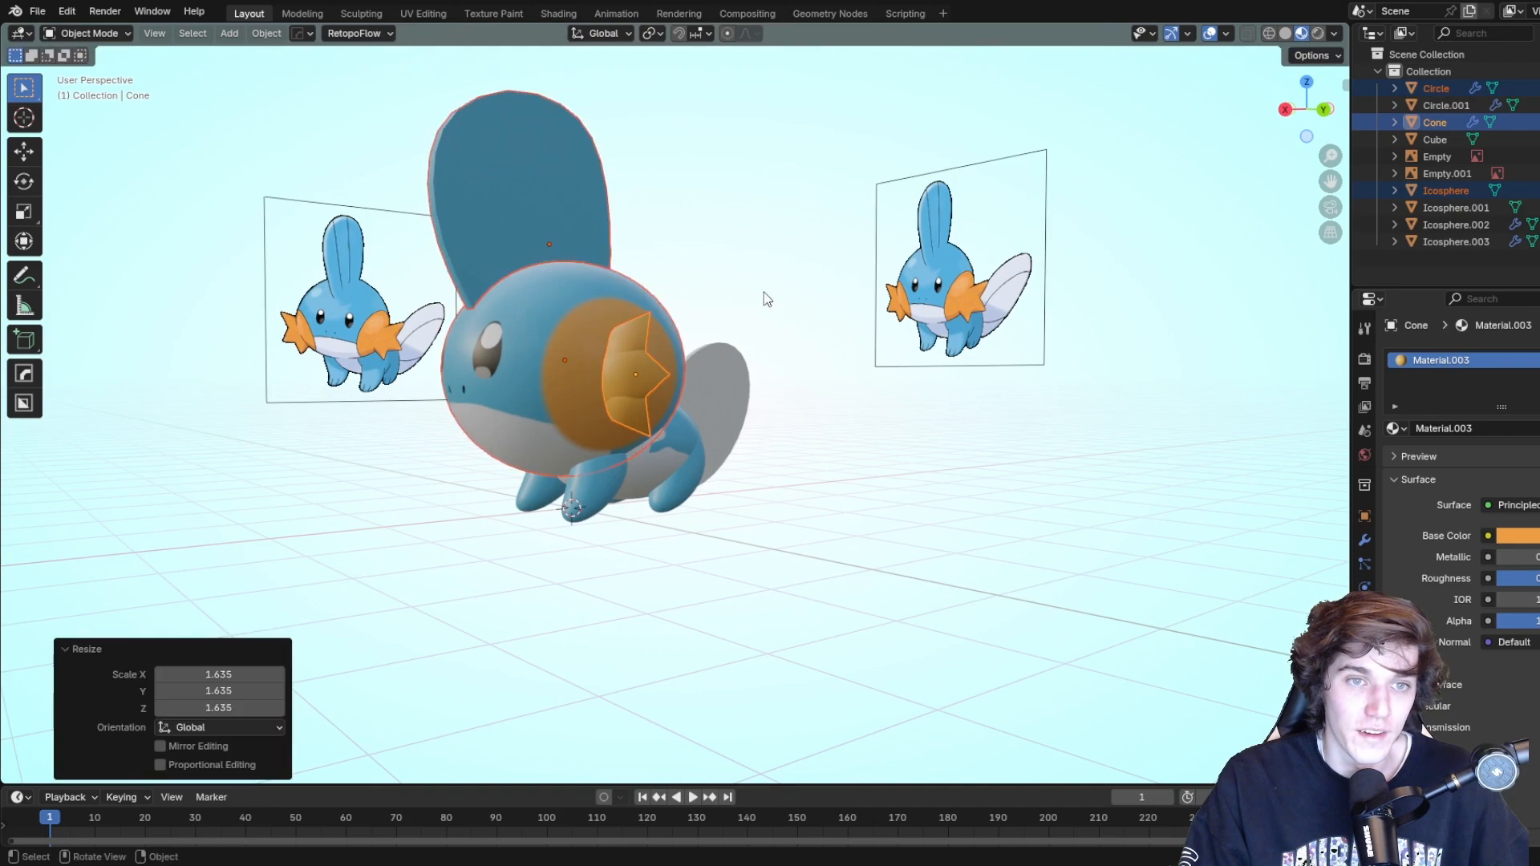
left_click(806, 513)
Rotate the head, cheek spikes and head fin together by about -22° around the global Y axis to tilt the face upward.
middle_click_drag(834, 475, 766, 477)
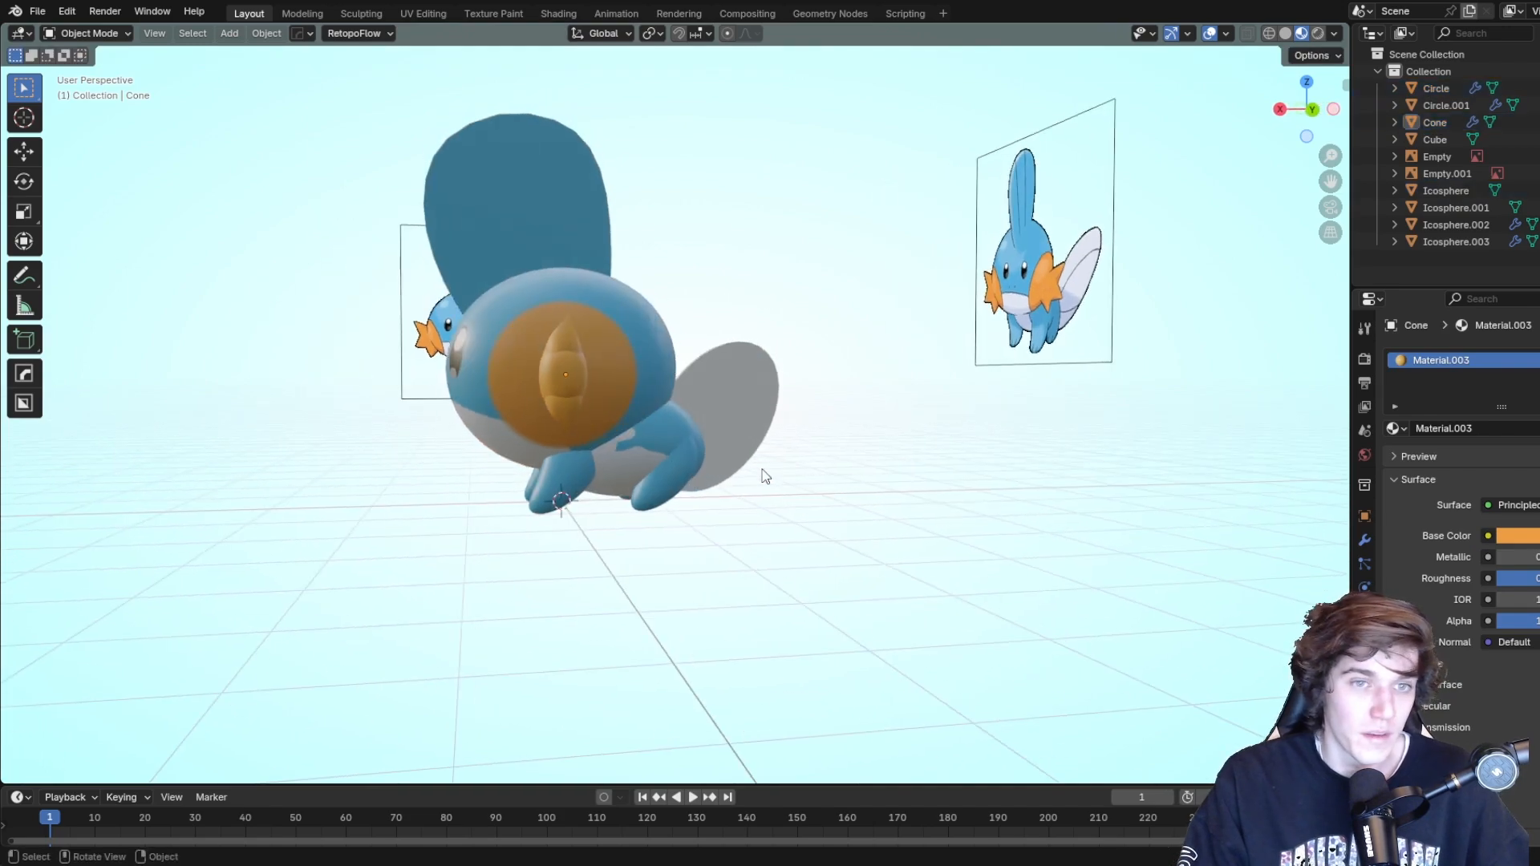
left_click(650, 459)
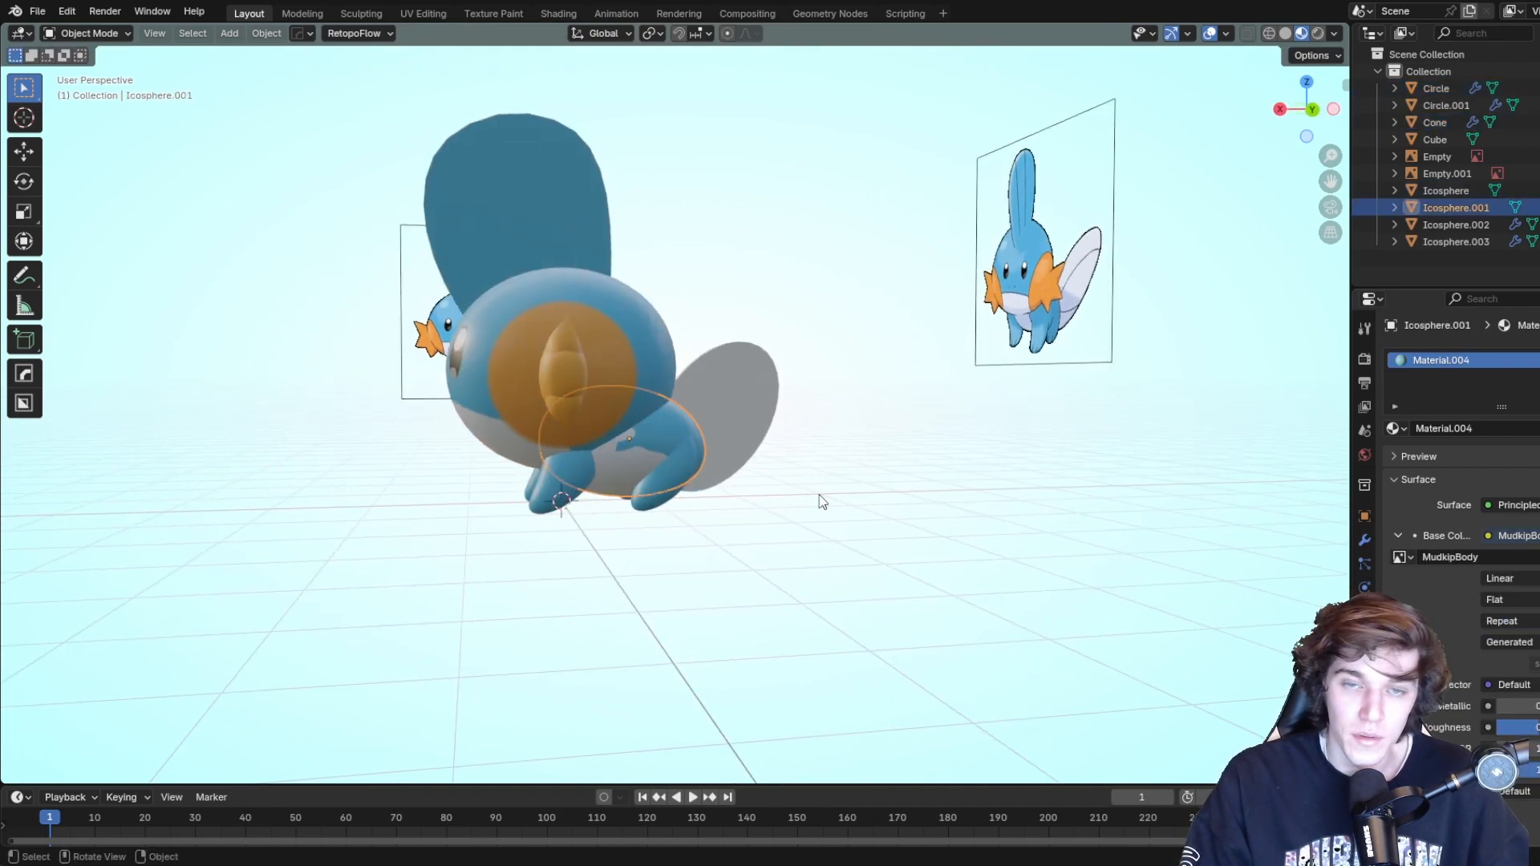
middle_click_drag(956, 547, 773, 532)
left_click(639, 429)
left_click(672, 378, "shift")
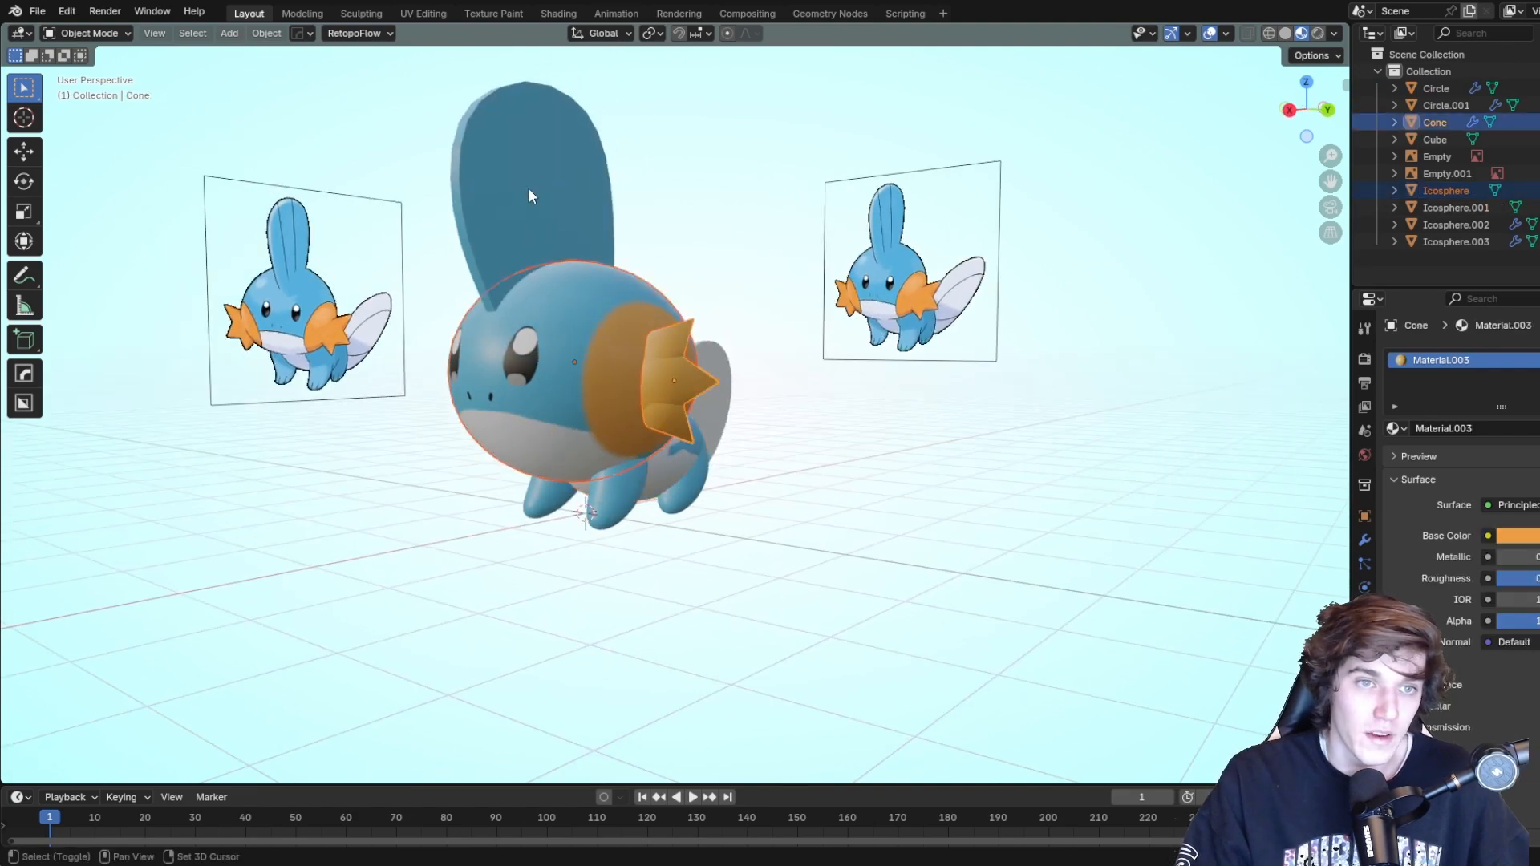
left_click(528, 187, "shift")
key("r")
key("g")
key("z")
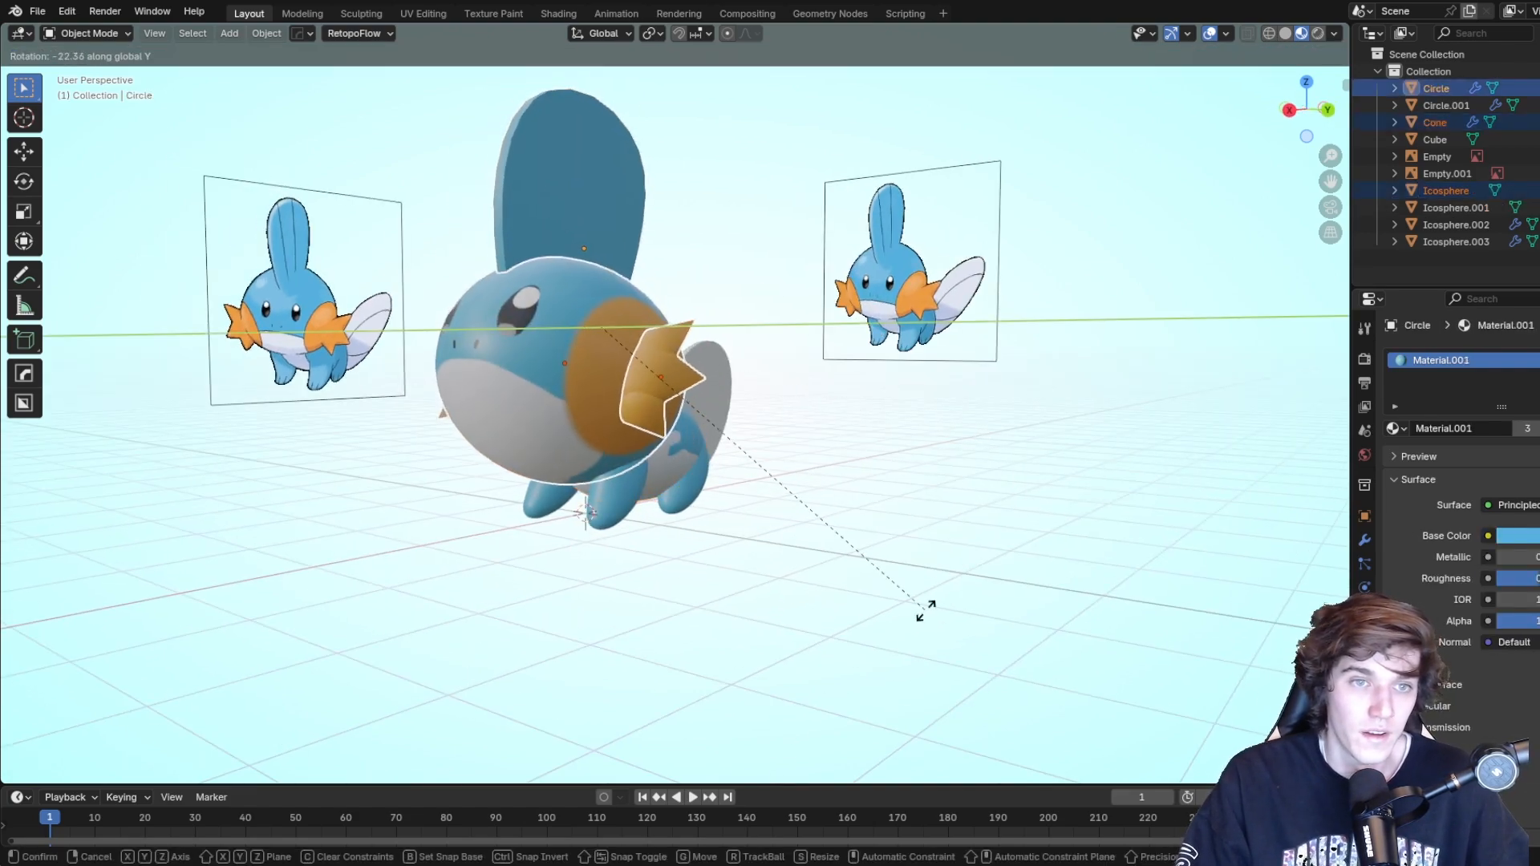
left_click(924, 603)
Adjust the overall scale of the tilted head, fin and cheek spikes, deselect them and check the model from the front.
mouse_move(1043, 592)
middle_mouse_down()
mouse_move(1008, 572)
mouse_move(1018, 593)
middle_mouse_up()
key("s")
left_click(986, 572)
left_click(926, 598)
middle_click_drag(920, 597, 1072, 522)
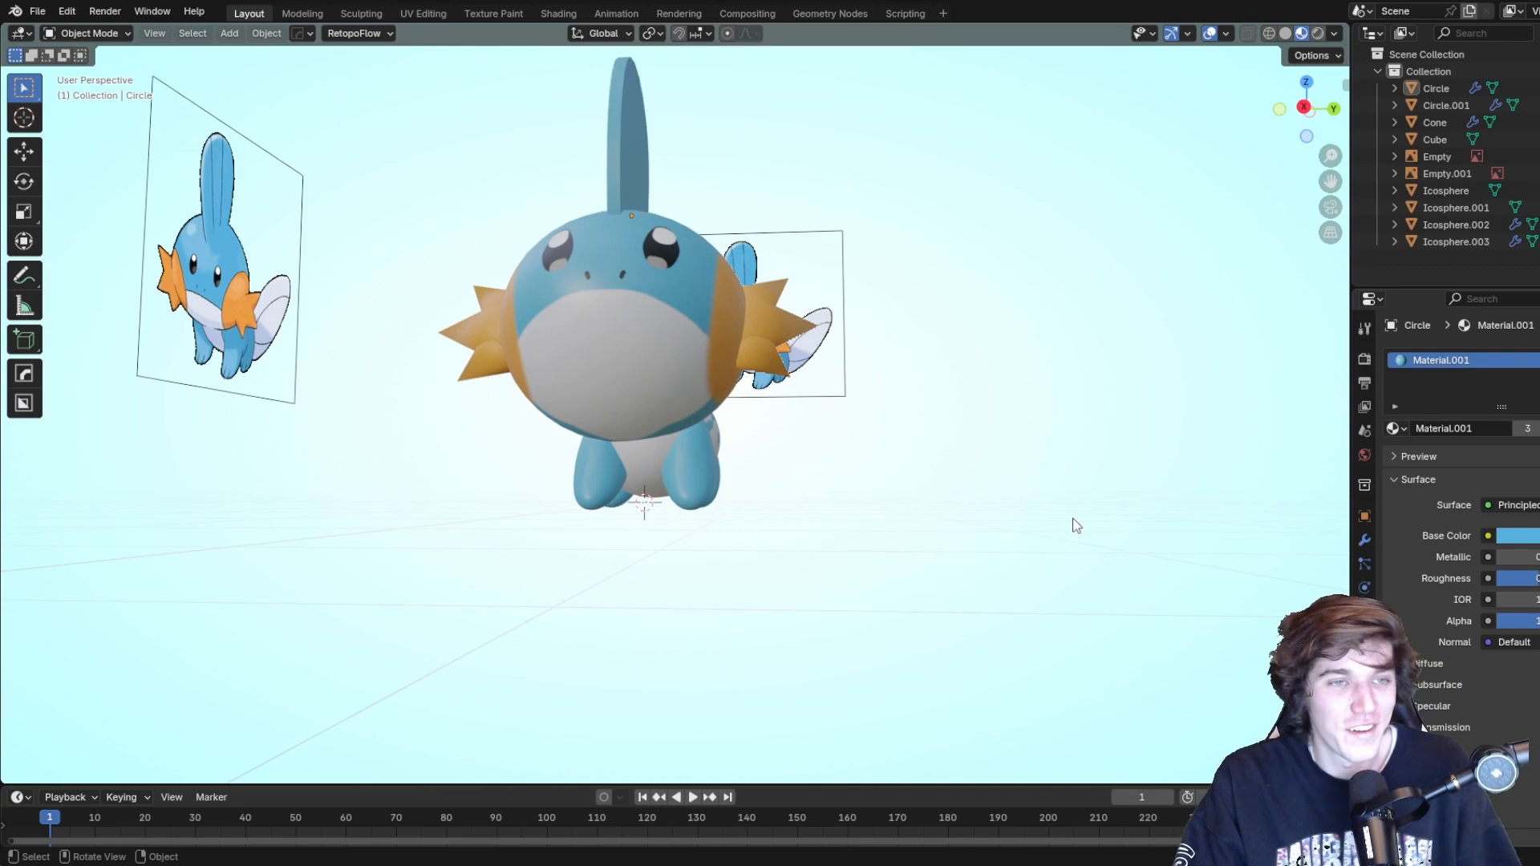